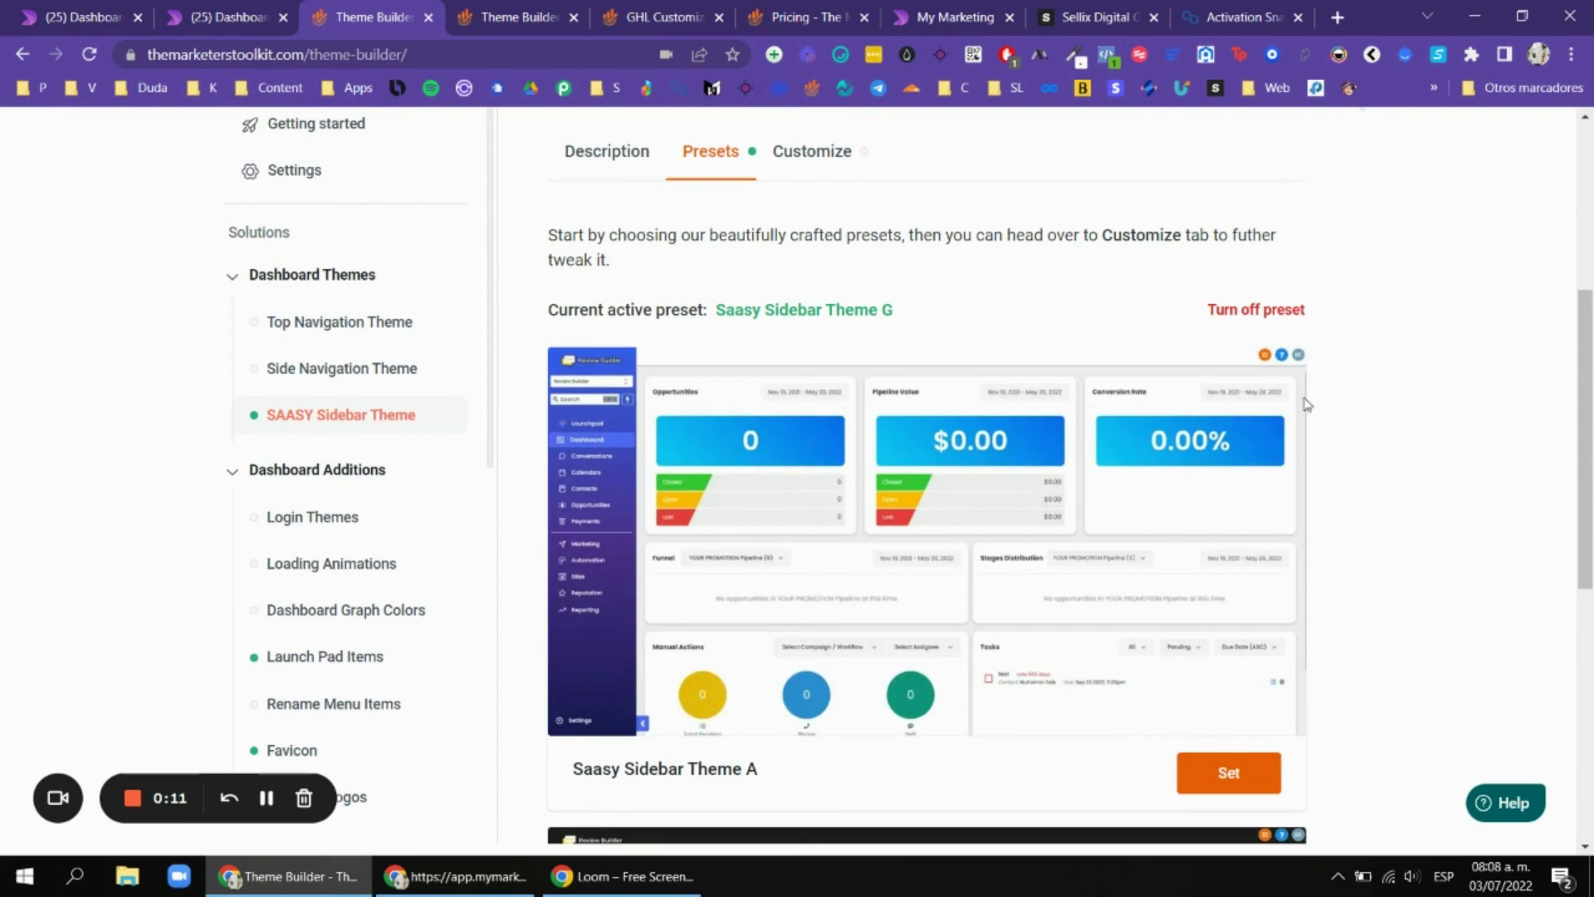
# Scroll the second Theme Builder page to the Main Embed Codes for custom JavaScript and CSS.
pyautogui.scroll(-1, 1467, 399)
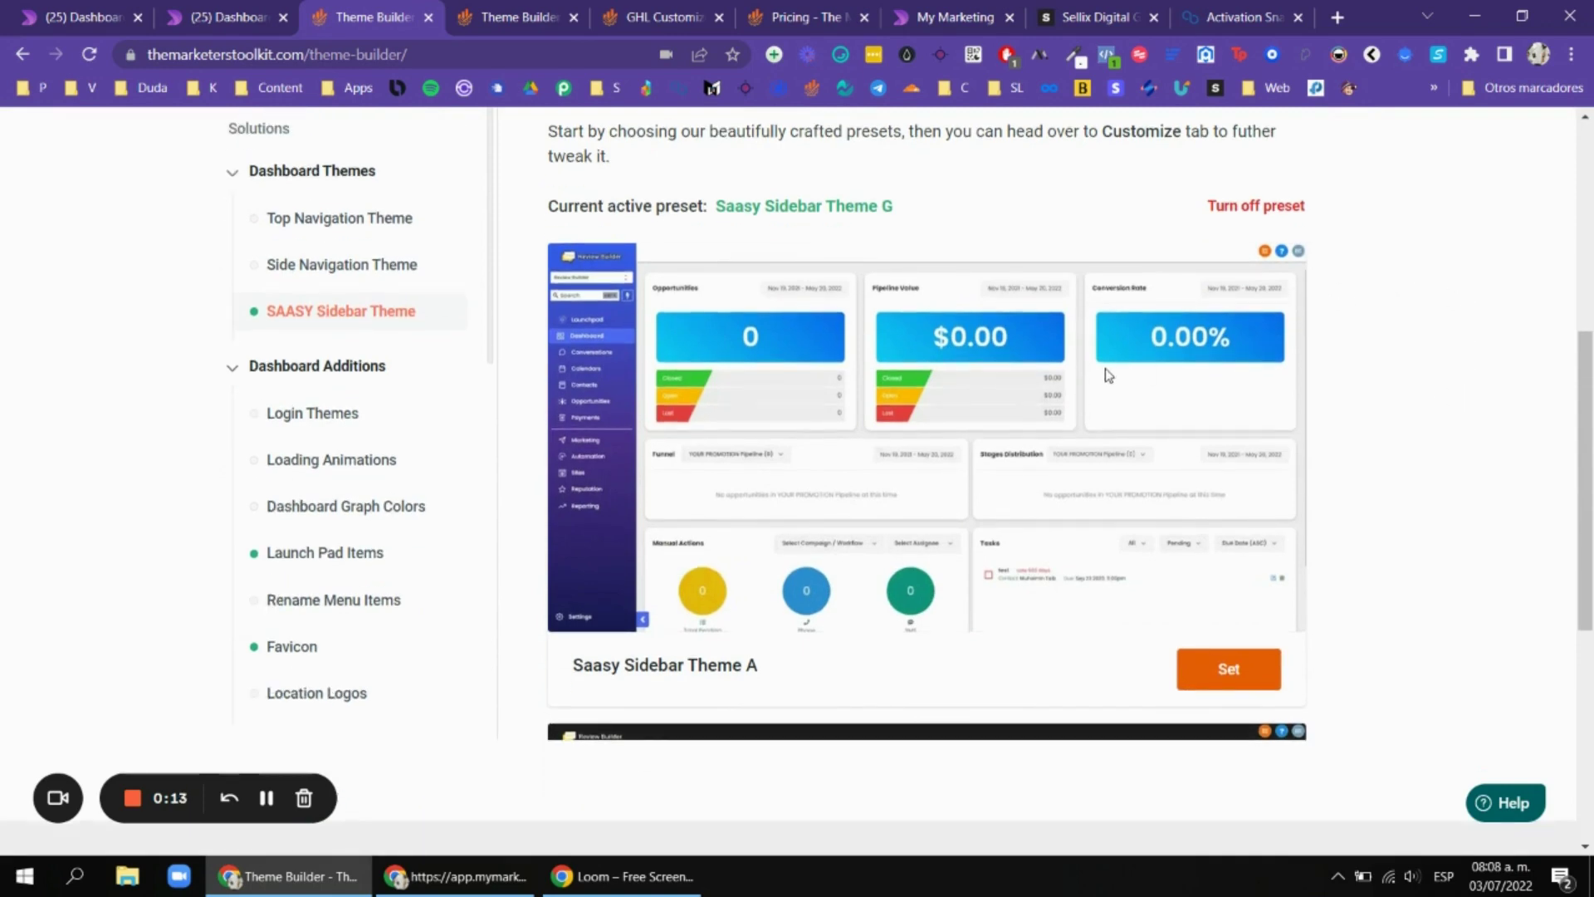
pyautogui.scroll(-1, 1152, 331)
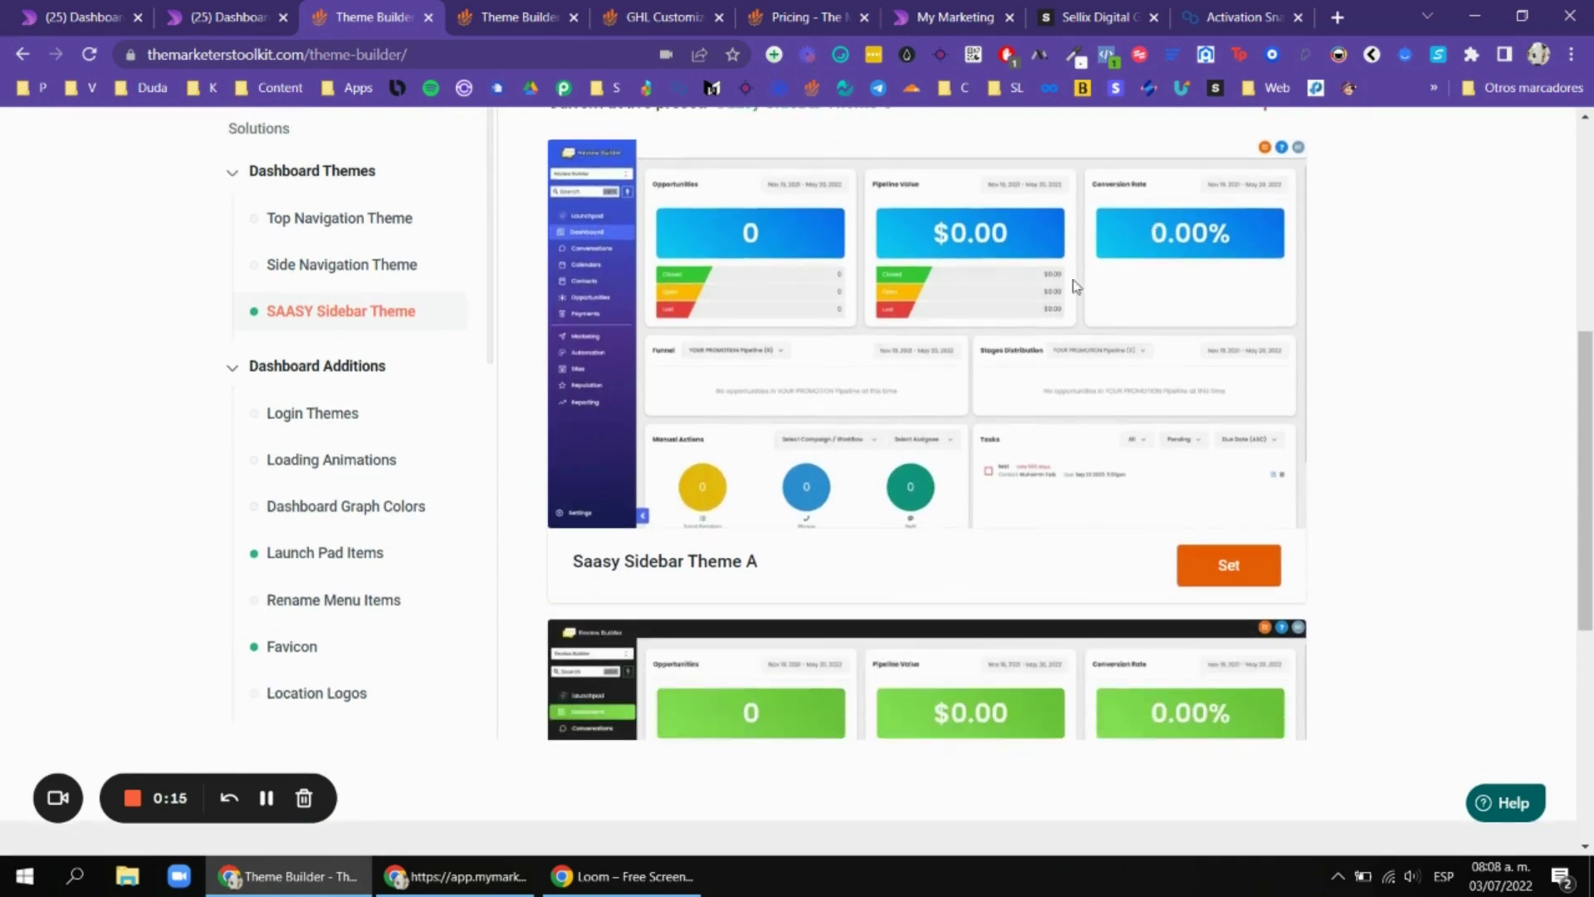
pyautogui.scroll(1, 763, 246)
pyautogui.scroll(-1, 709, 211)
pyautogui.scroll(-3, 961, 376)
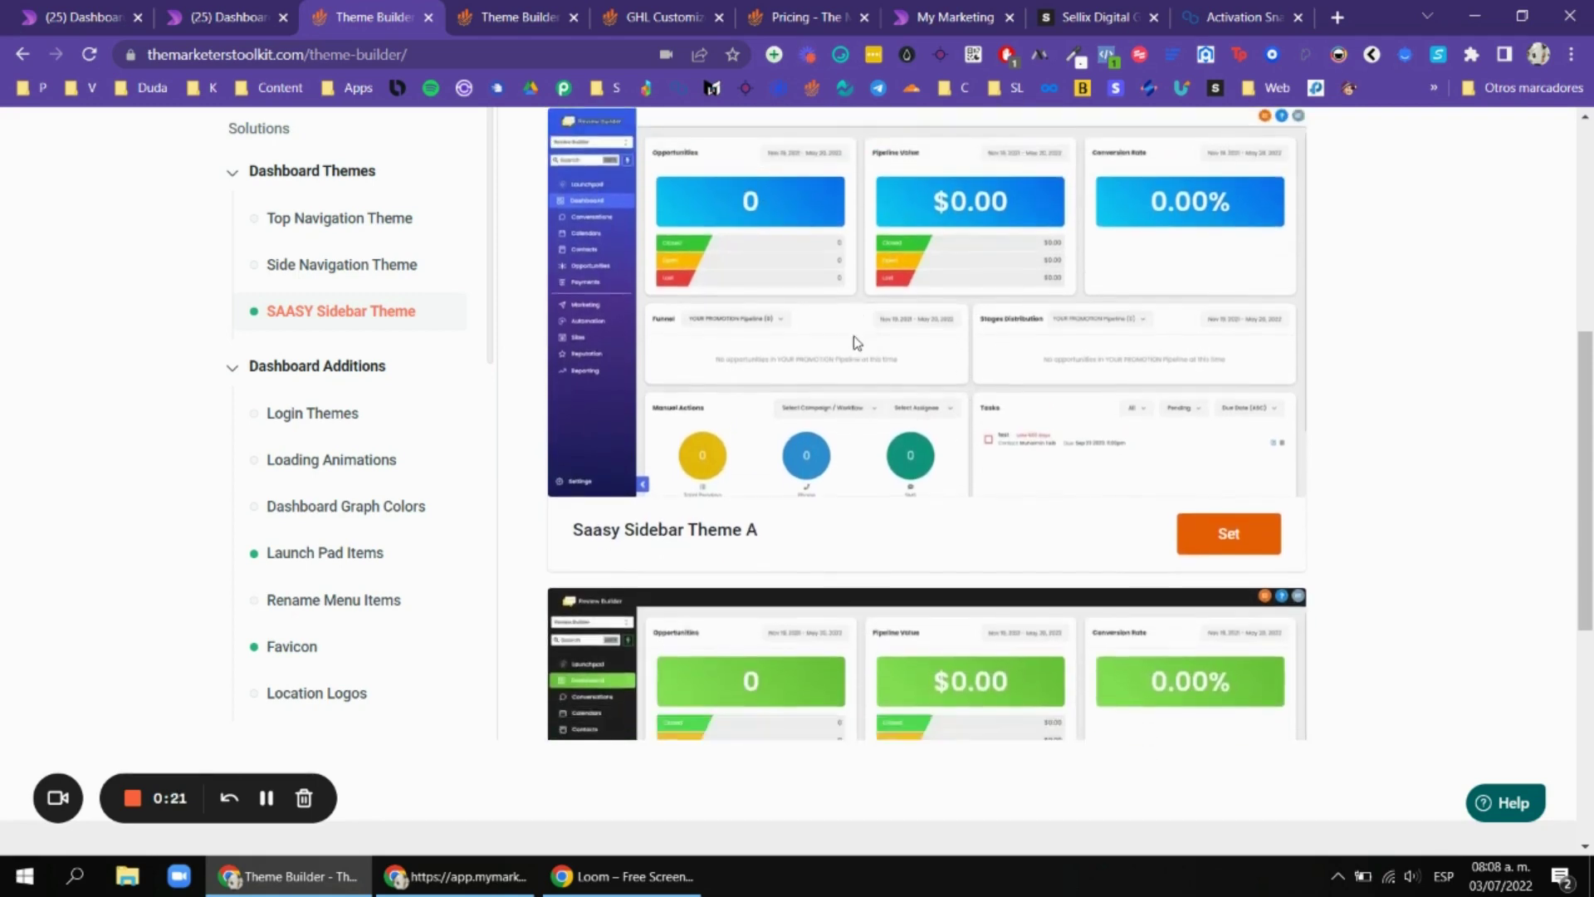
pyautogui.scroll(-9, 814, 455)
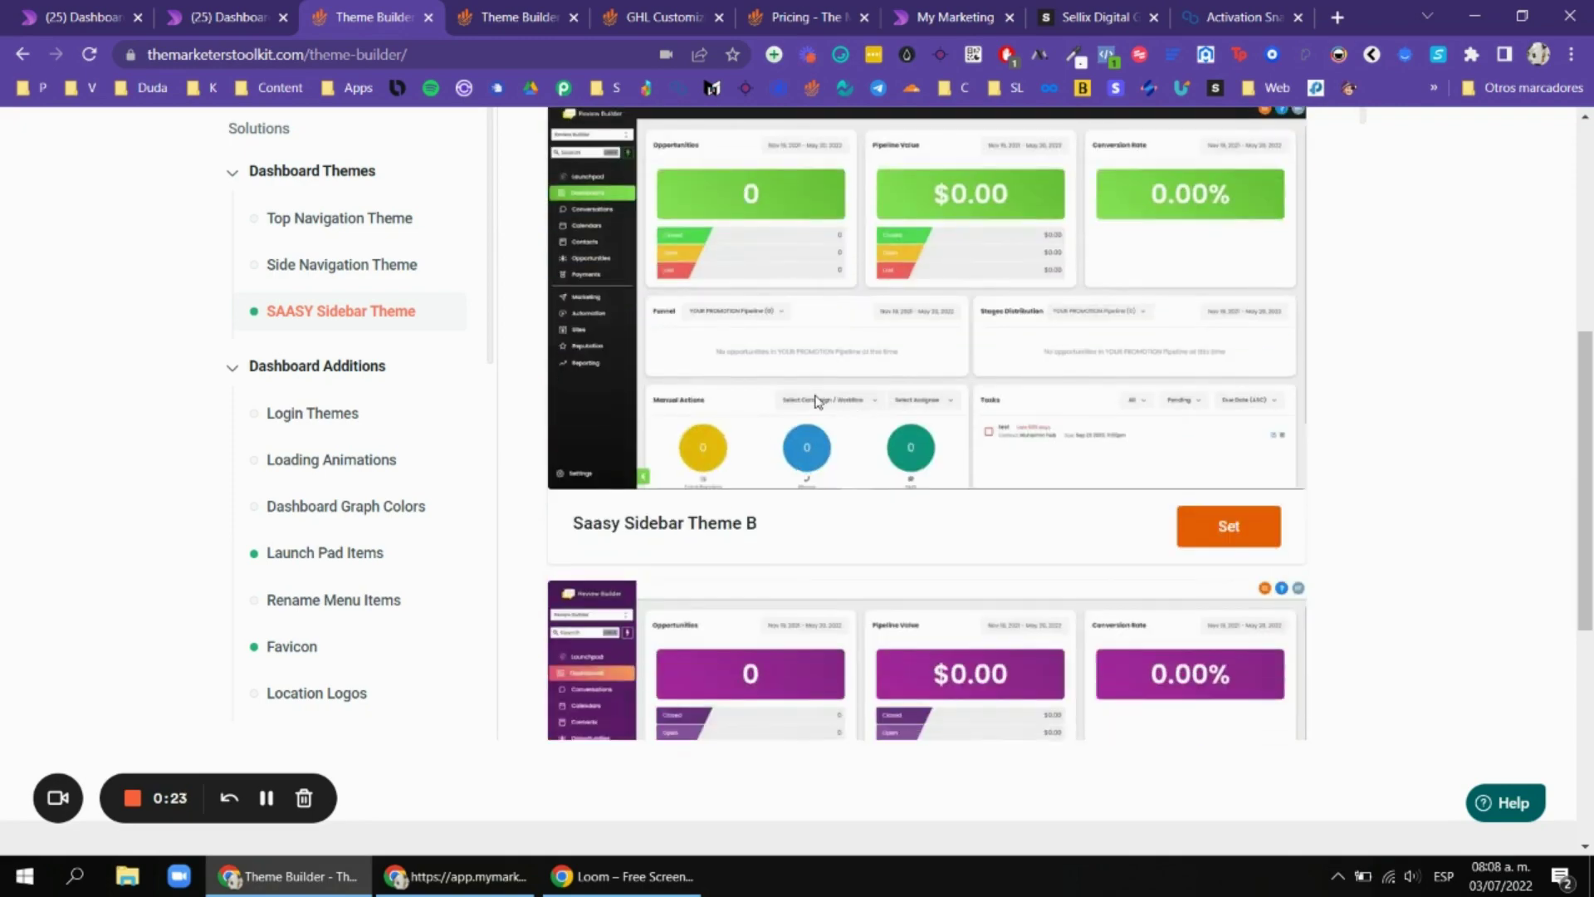
pyautogui.scroll(-20, 846, 440)
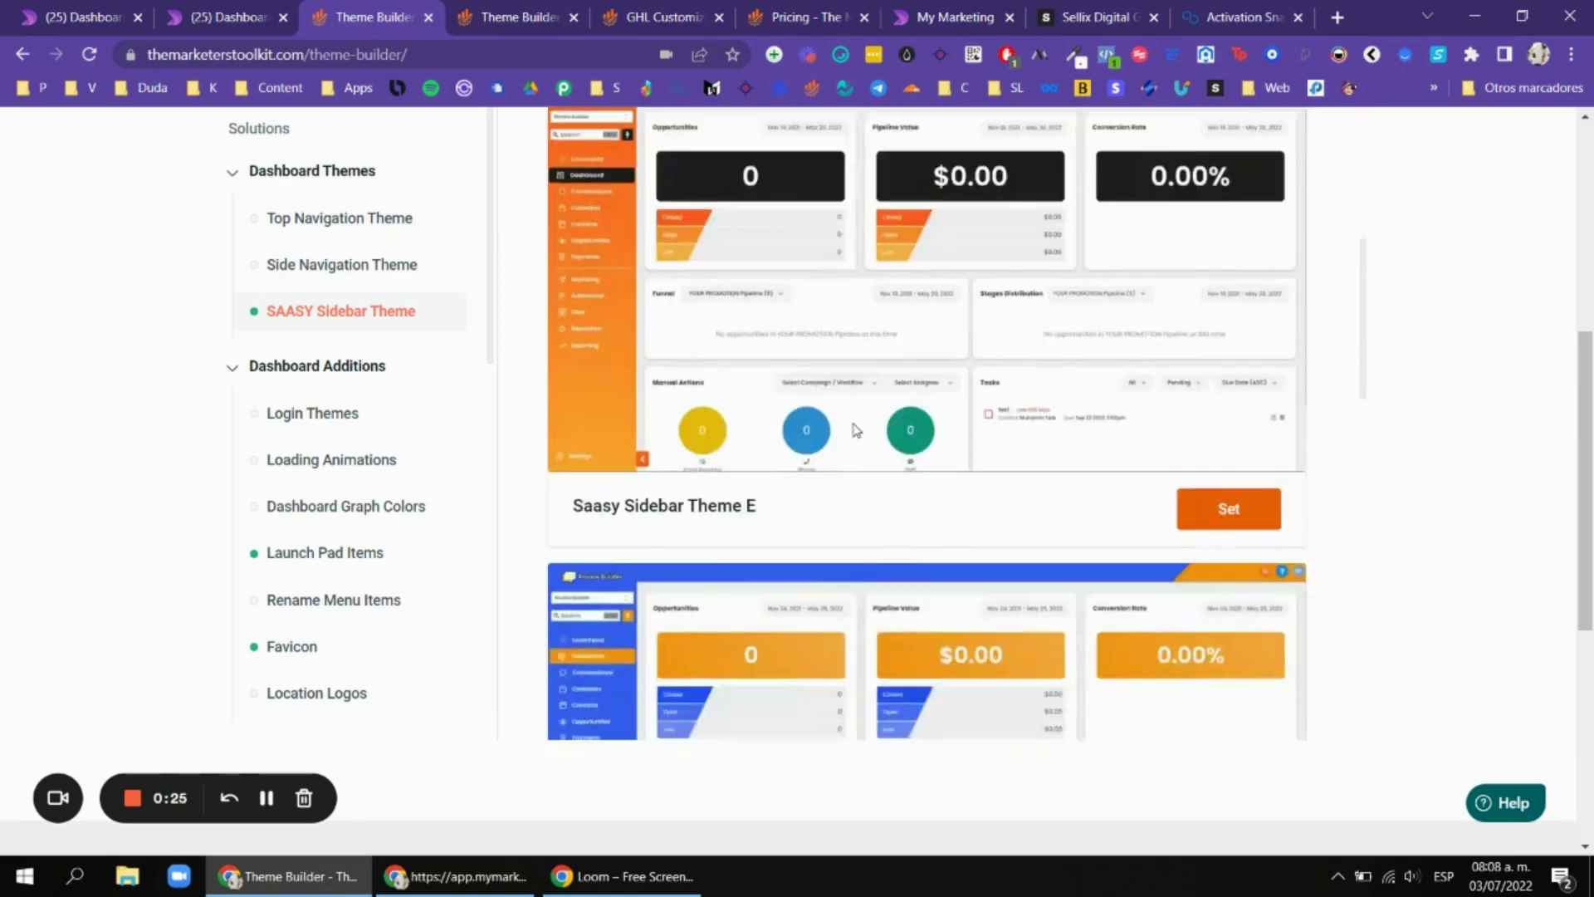
pyautogui.scroll(-1, 855, 429)
pyautogui.scroll(2, 790, 391)
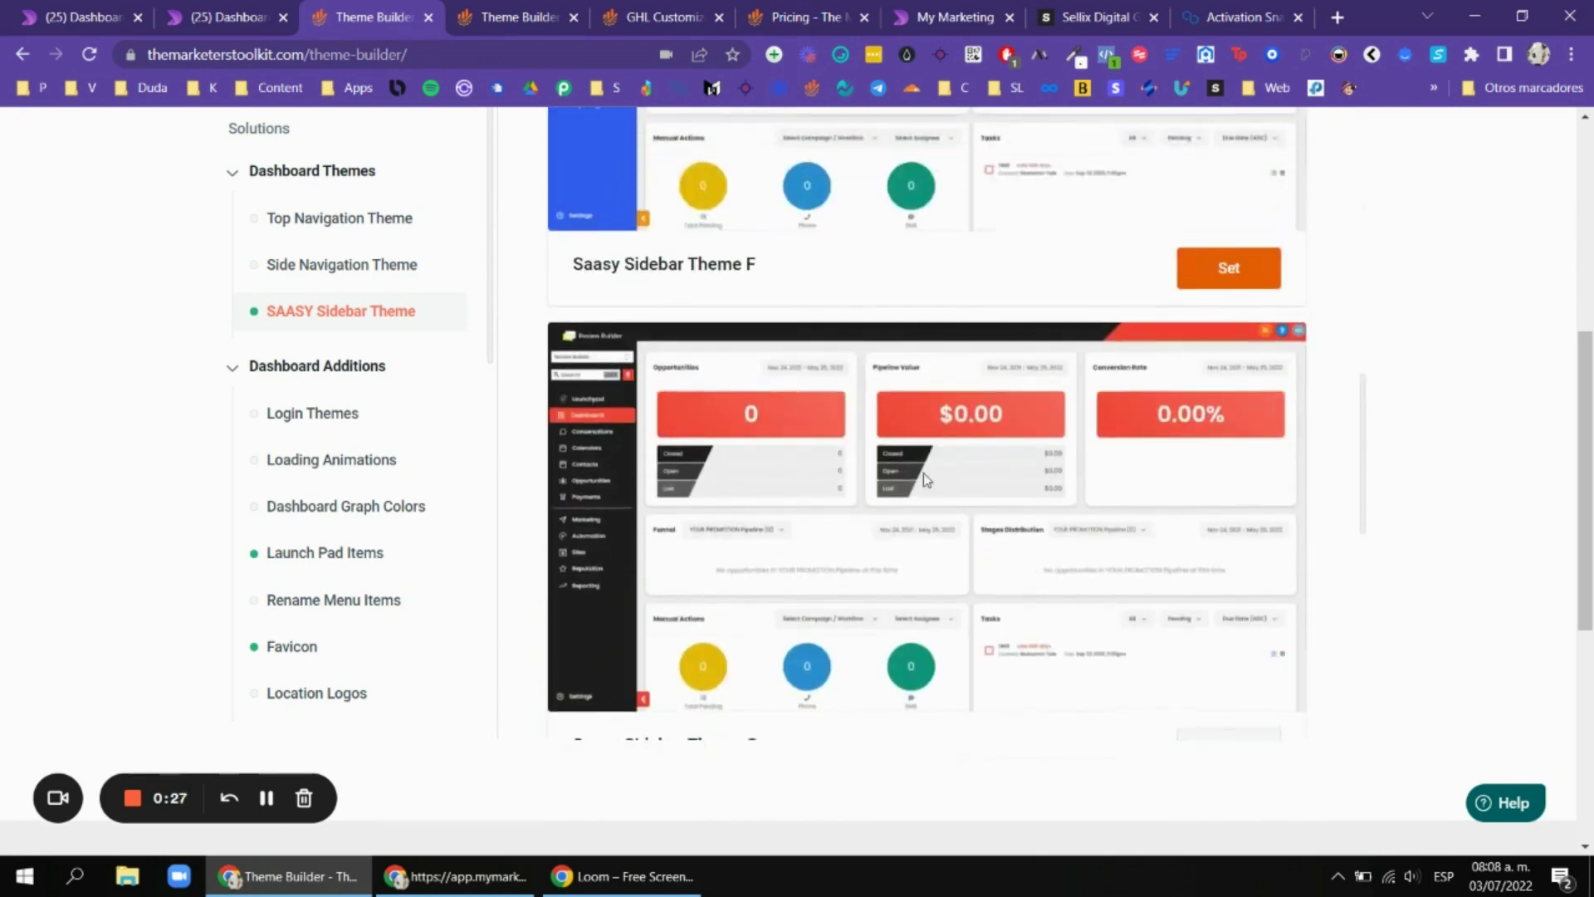
pyautogui.scroll(-1, 831, 448)
pyautogui.scroll(-1, 1204, 415)
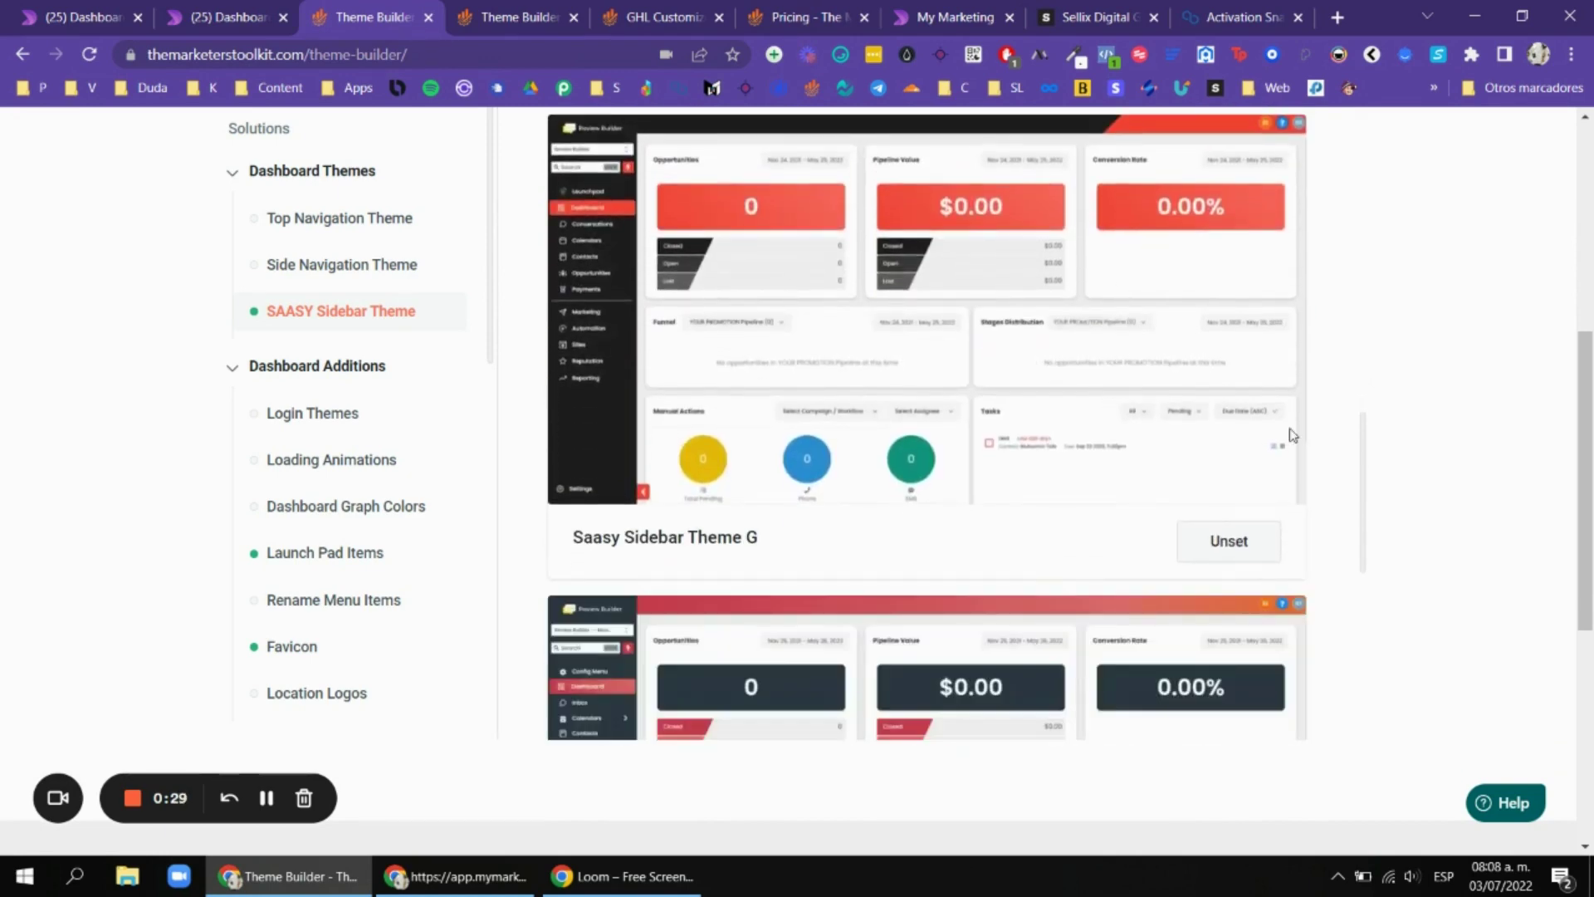
pyautogui.scroll(-3, 1437, 444)
pyautogui.scroll(3, 1436, 441)
pyautogui.scroll(1, 1329, 444)
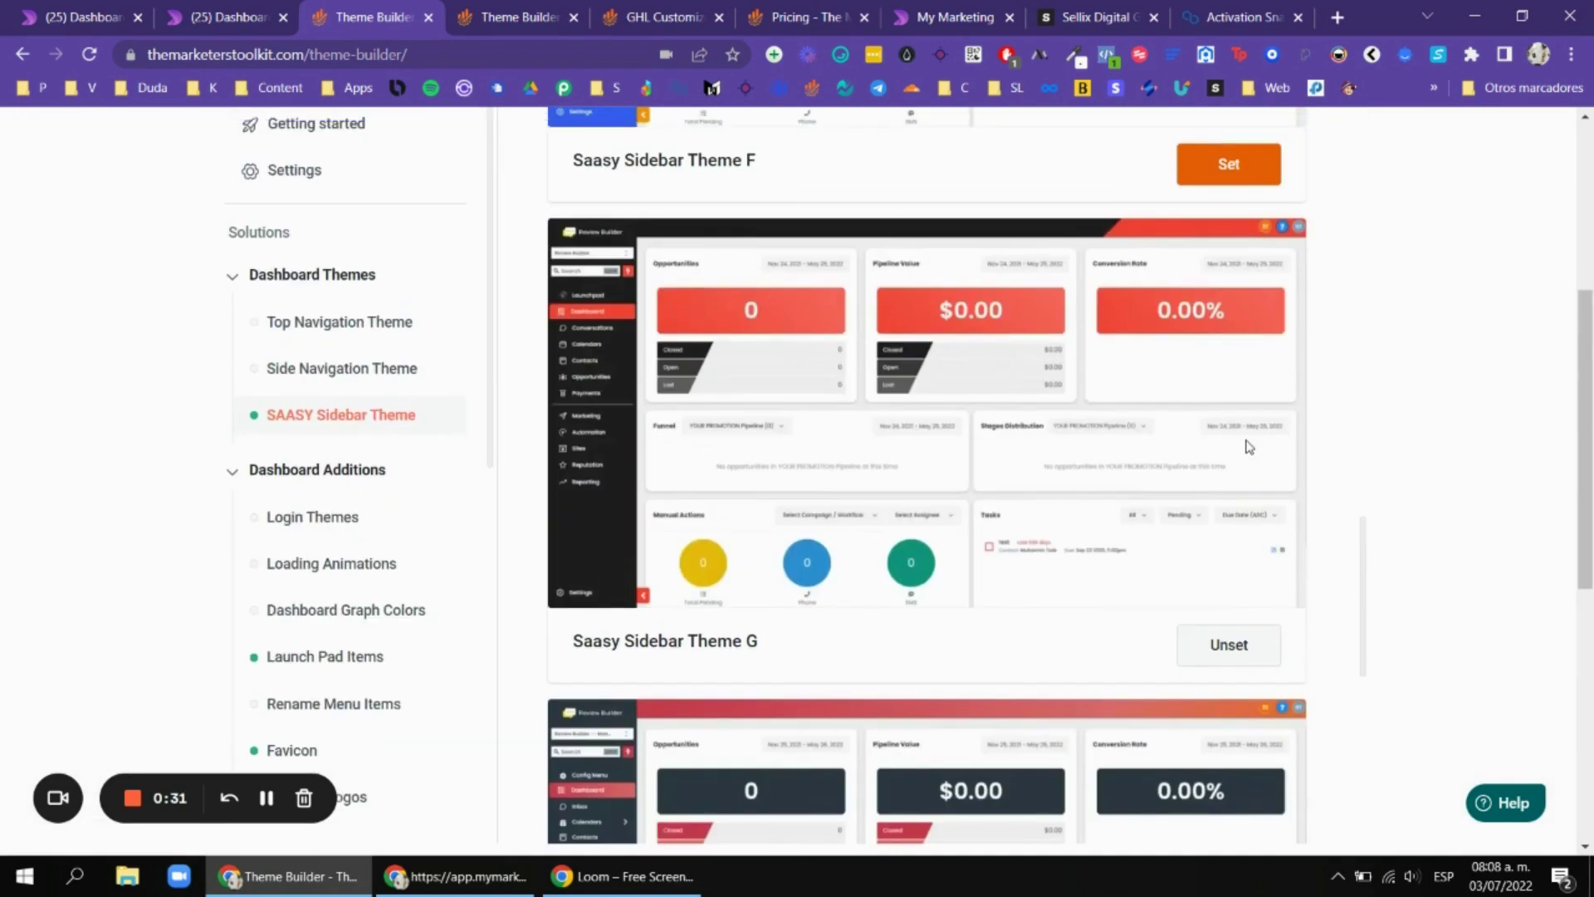
pyautogui.scroll(-4, 1250, 448)
pyautogui.scroll(-4, 1370, 452)
pyautogui.scroll(4, 1329, 559)
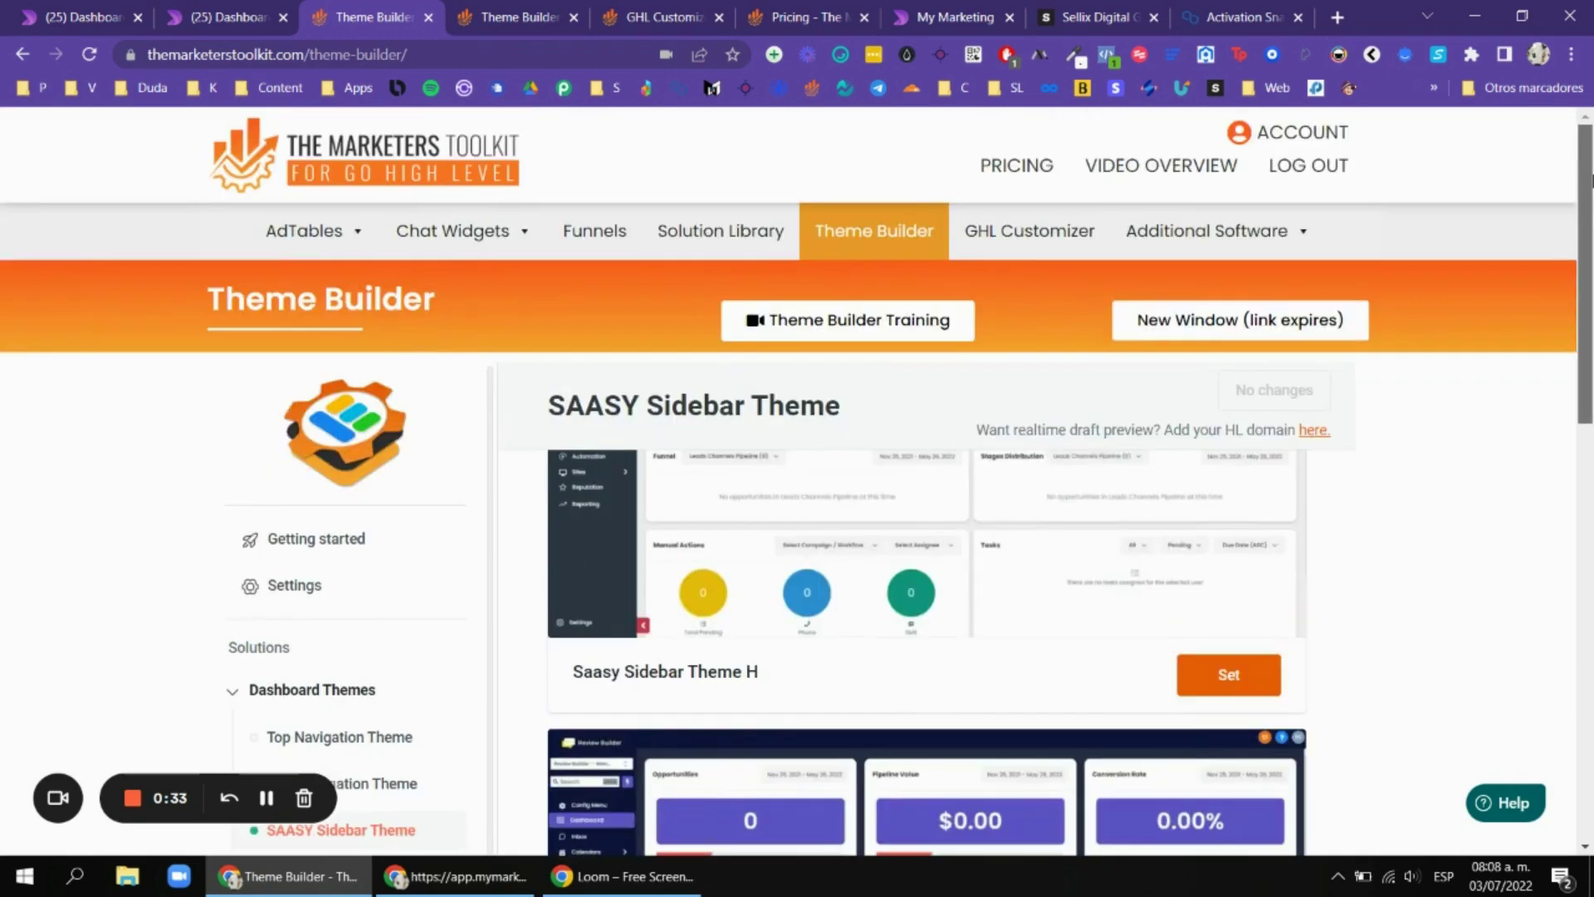
pyautogui.scroll(5, 1329, 559)
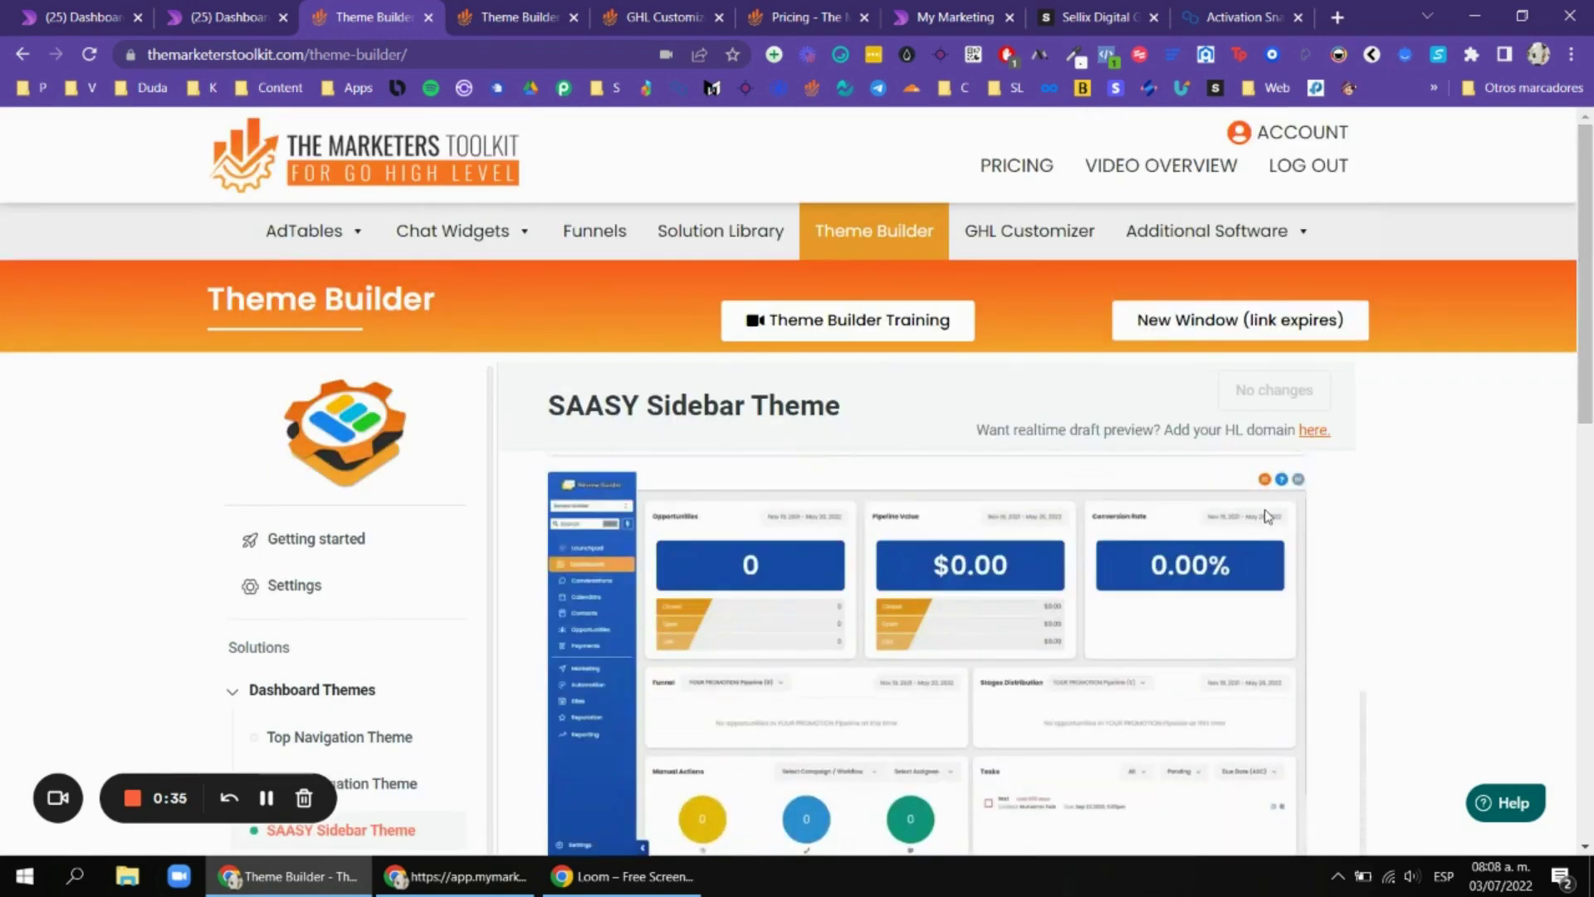
pyautogui.scroll(-4, 1464, 441)
pyautogui.scroll(2, 1329, 423)
pyautogui.scroll(4, 1457, 391)
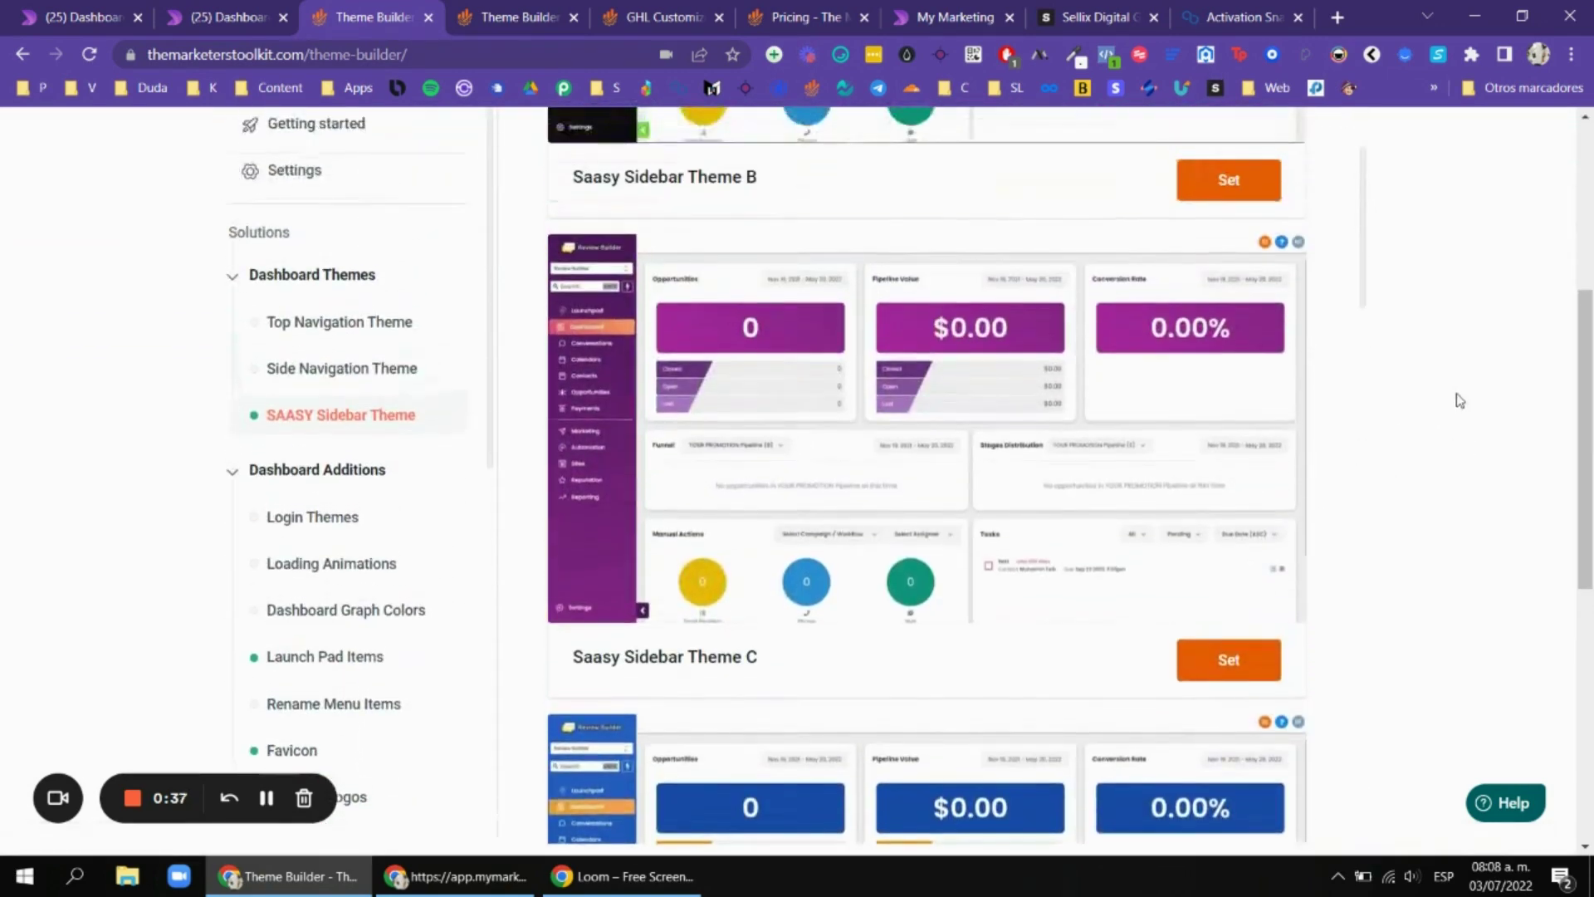
pyautogui.scroll(2, 1459, 359)
pyautogui.scroll(-4, 1470, 357)
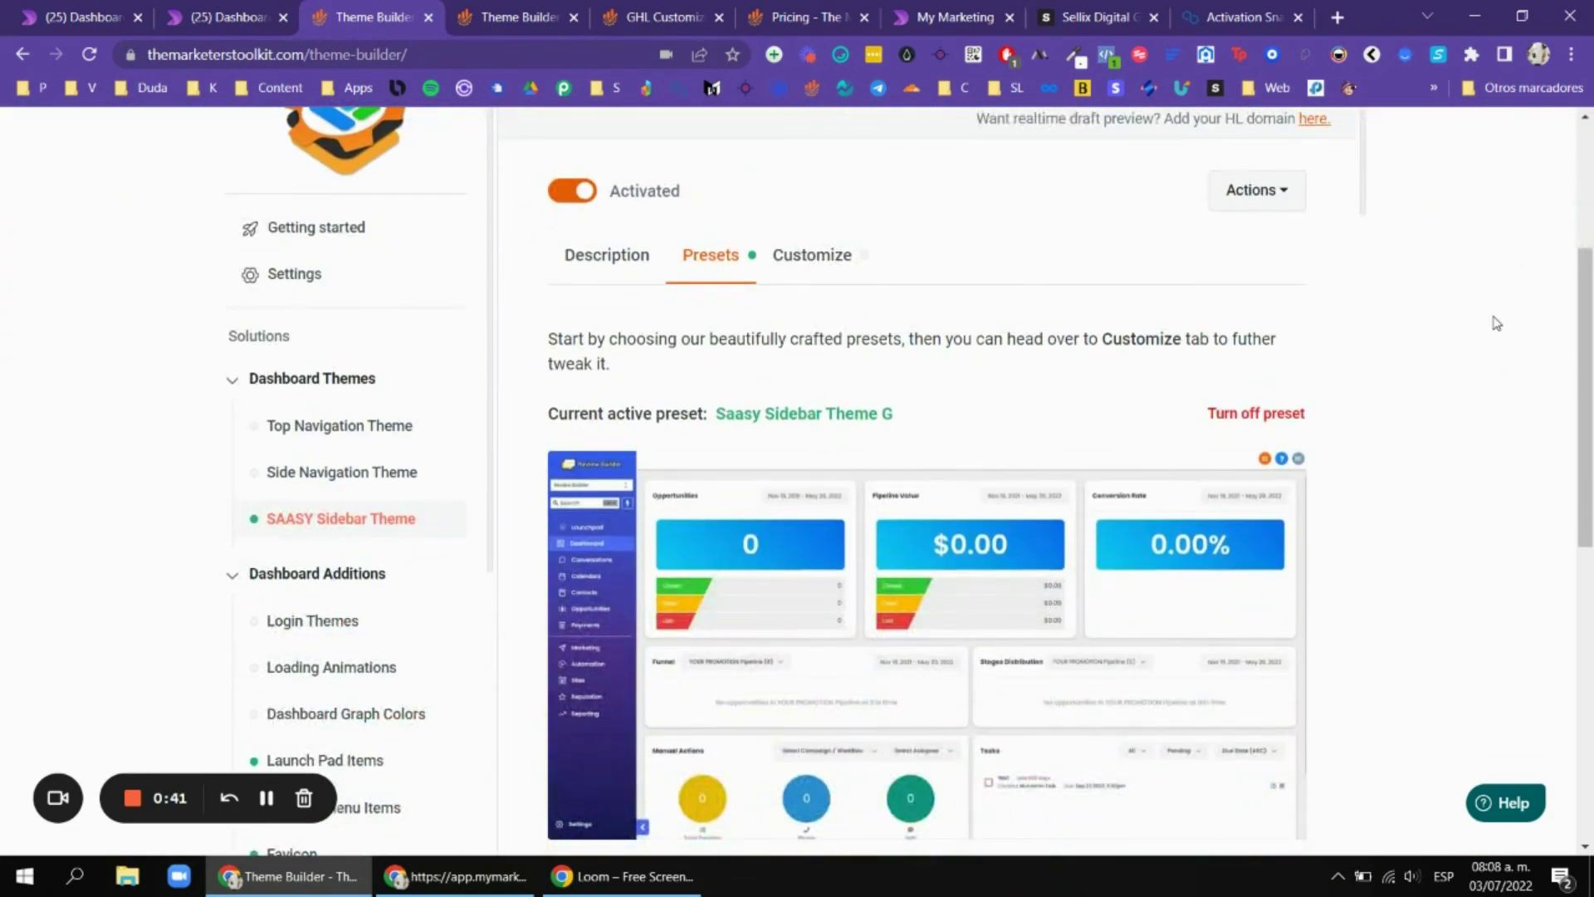
pyautogui.scroll(2, 1506, 320)
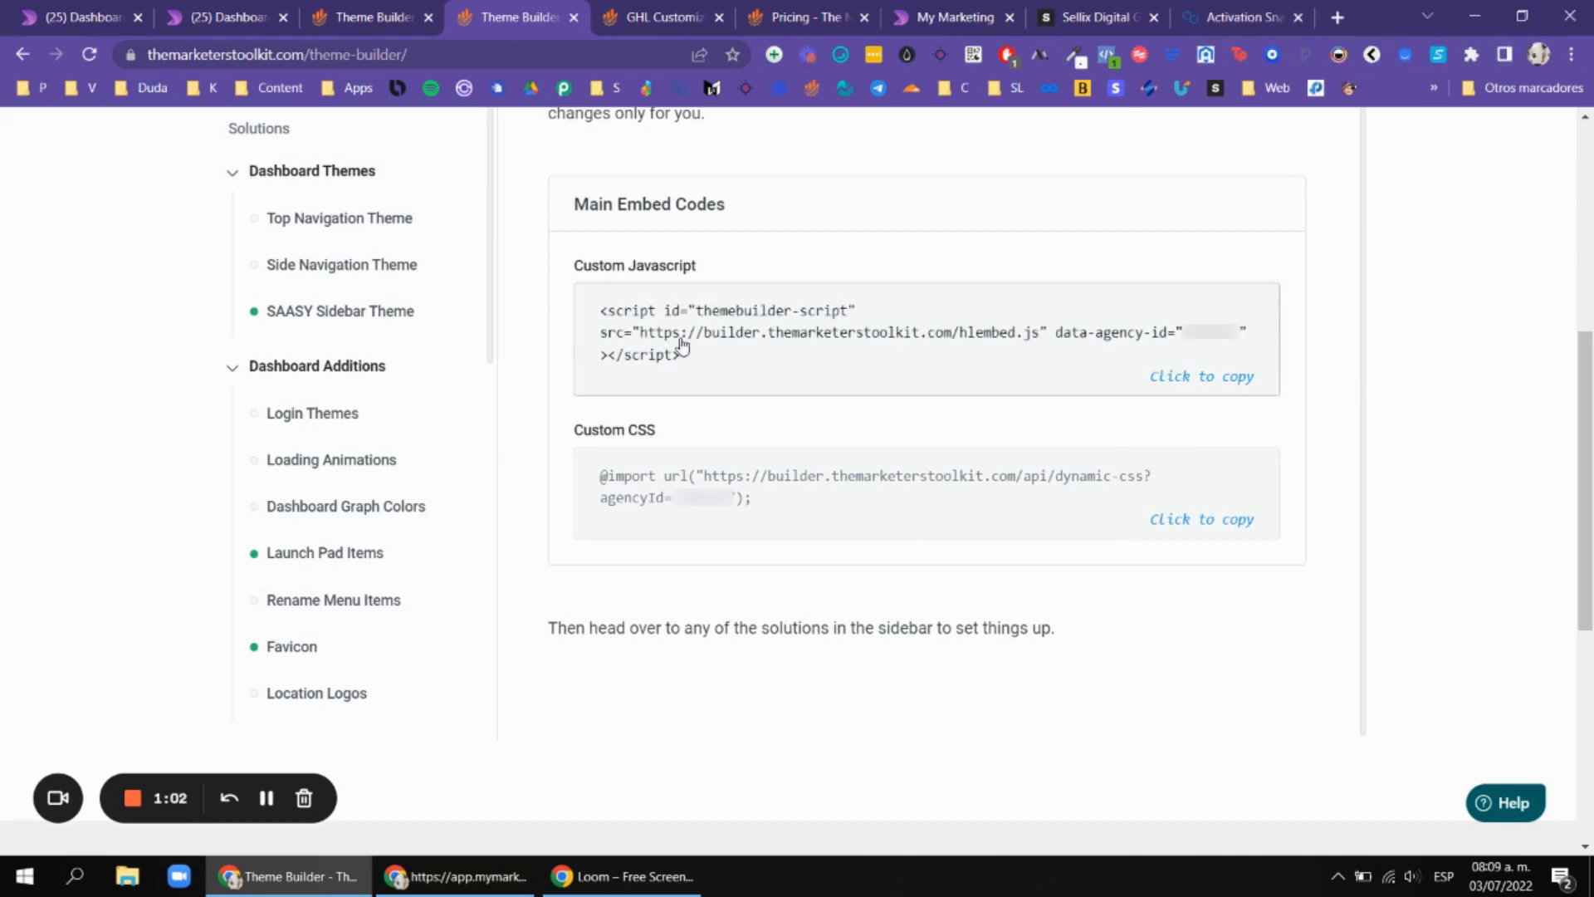
# Close the duplicate embed-codes page and return to the remaining Theme Builder page.
pyautogui.click(572, 18)
pyautogui.click(404, 17)
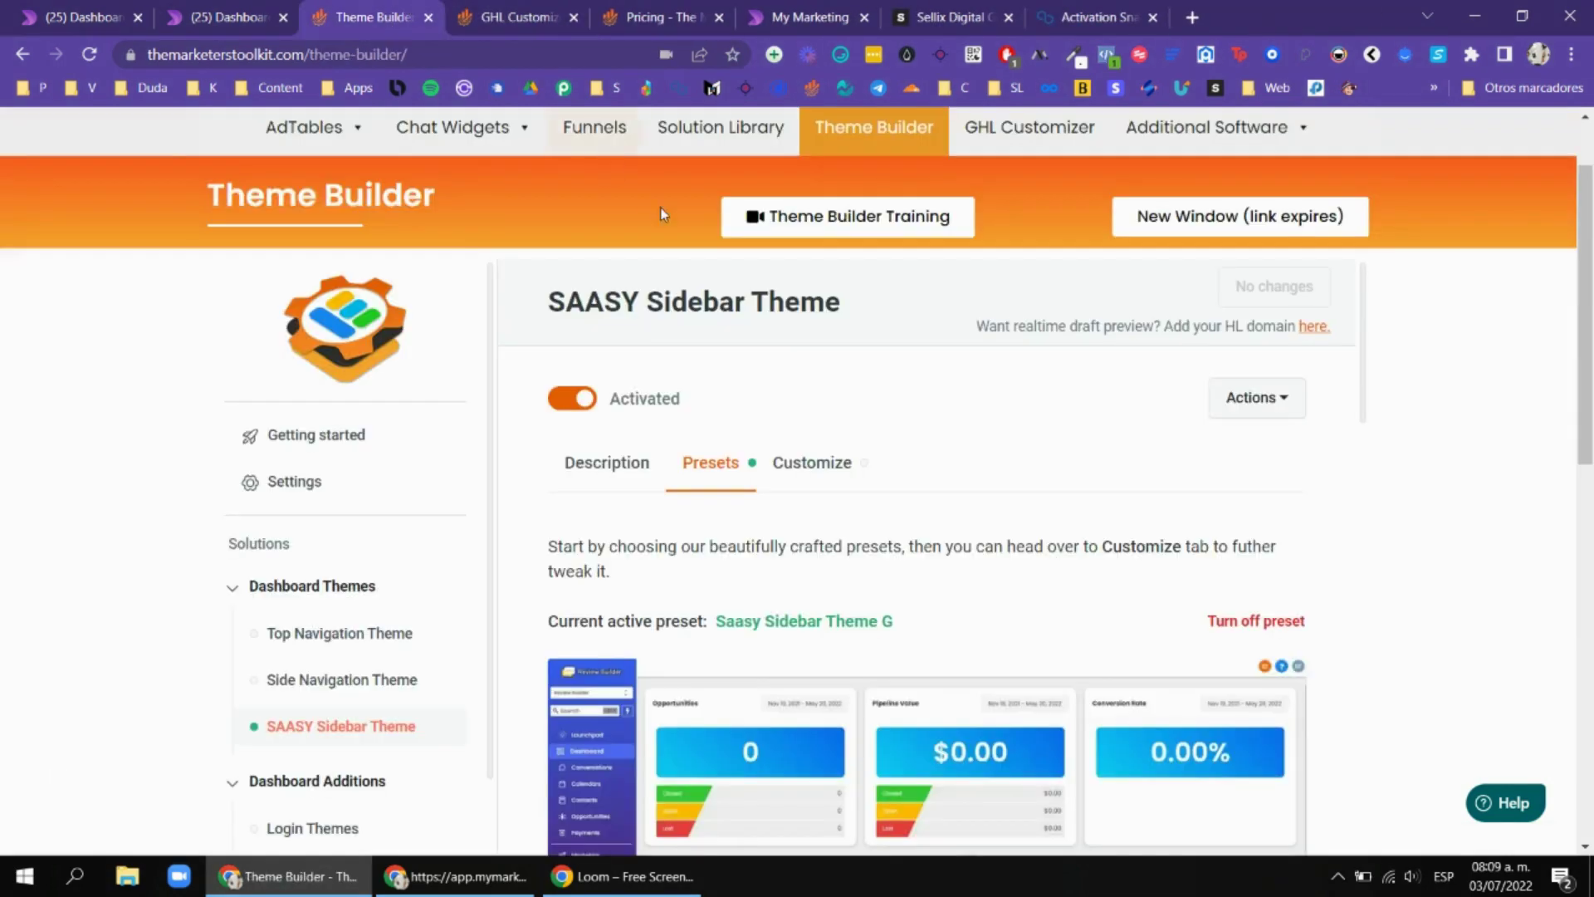
pyautogui.scroll(-1, 438, 400)
# Browse the Top Navigation Theme presets, Theme A through Theme N.
pyautogui.click(385, 326)
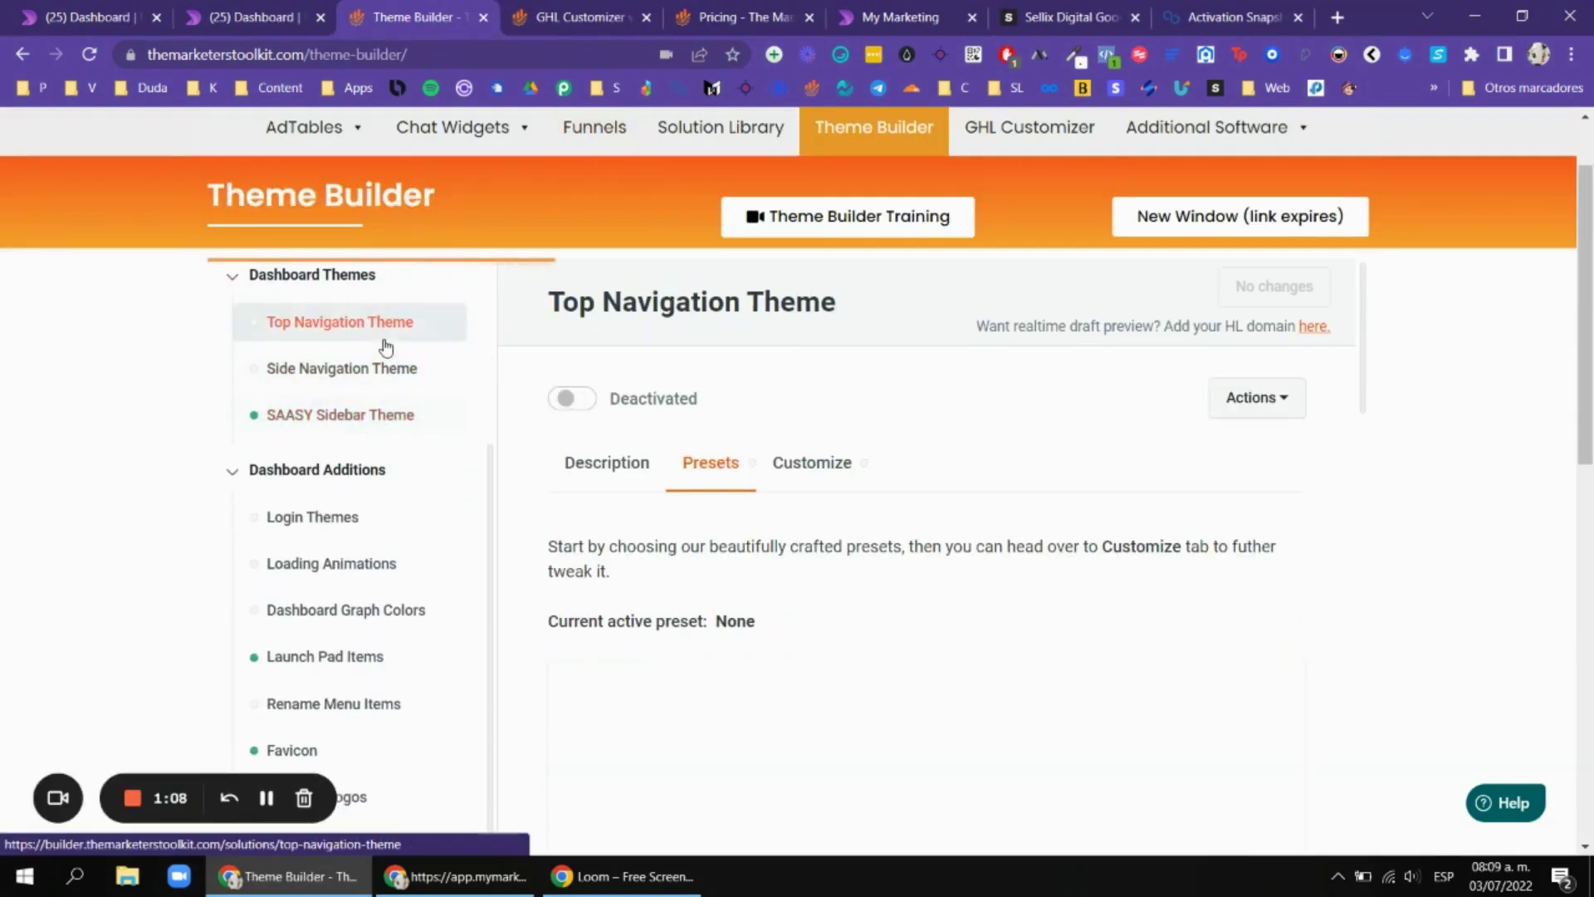
pyautogui.scroll(-1, 1163, 378)
pyautogui.scroll(-2, 1543, 388)
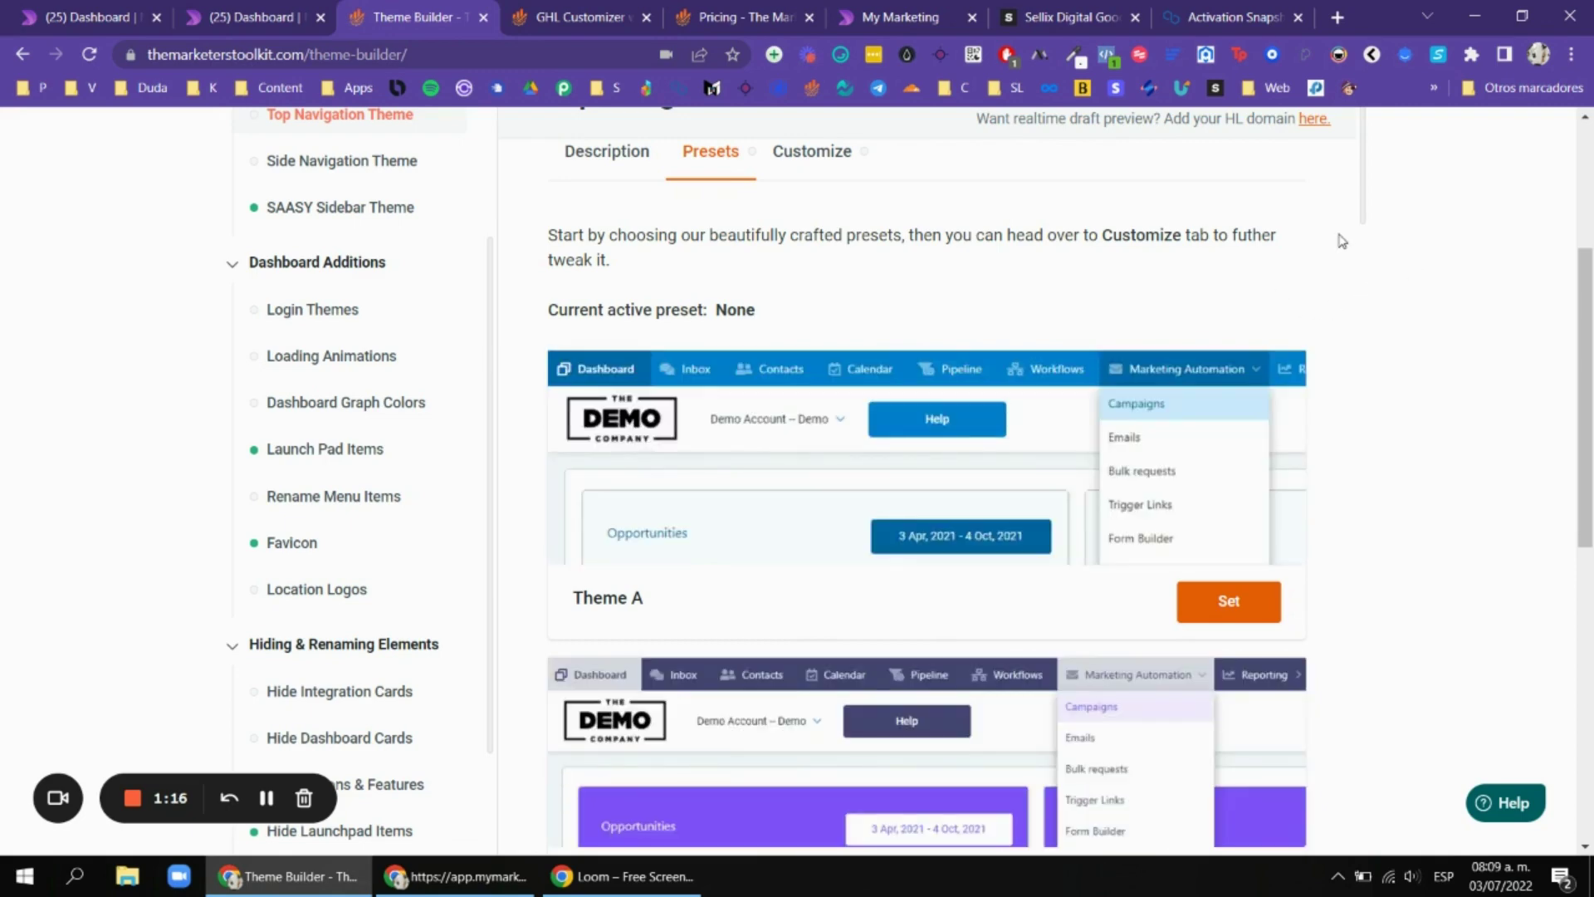
pyautogui.scroll(-1, 1071, 328)
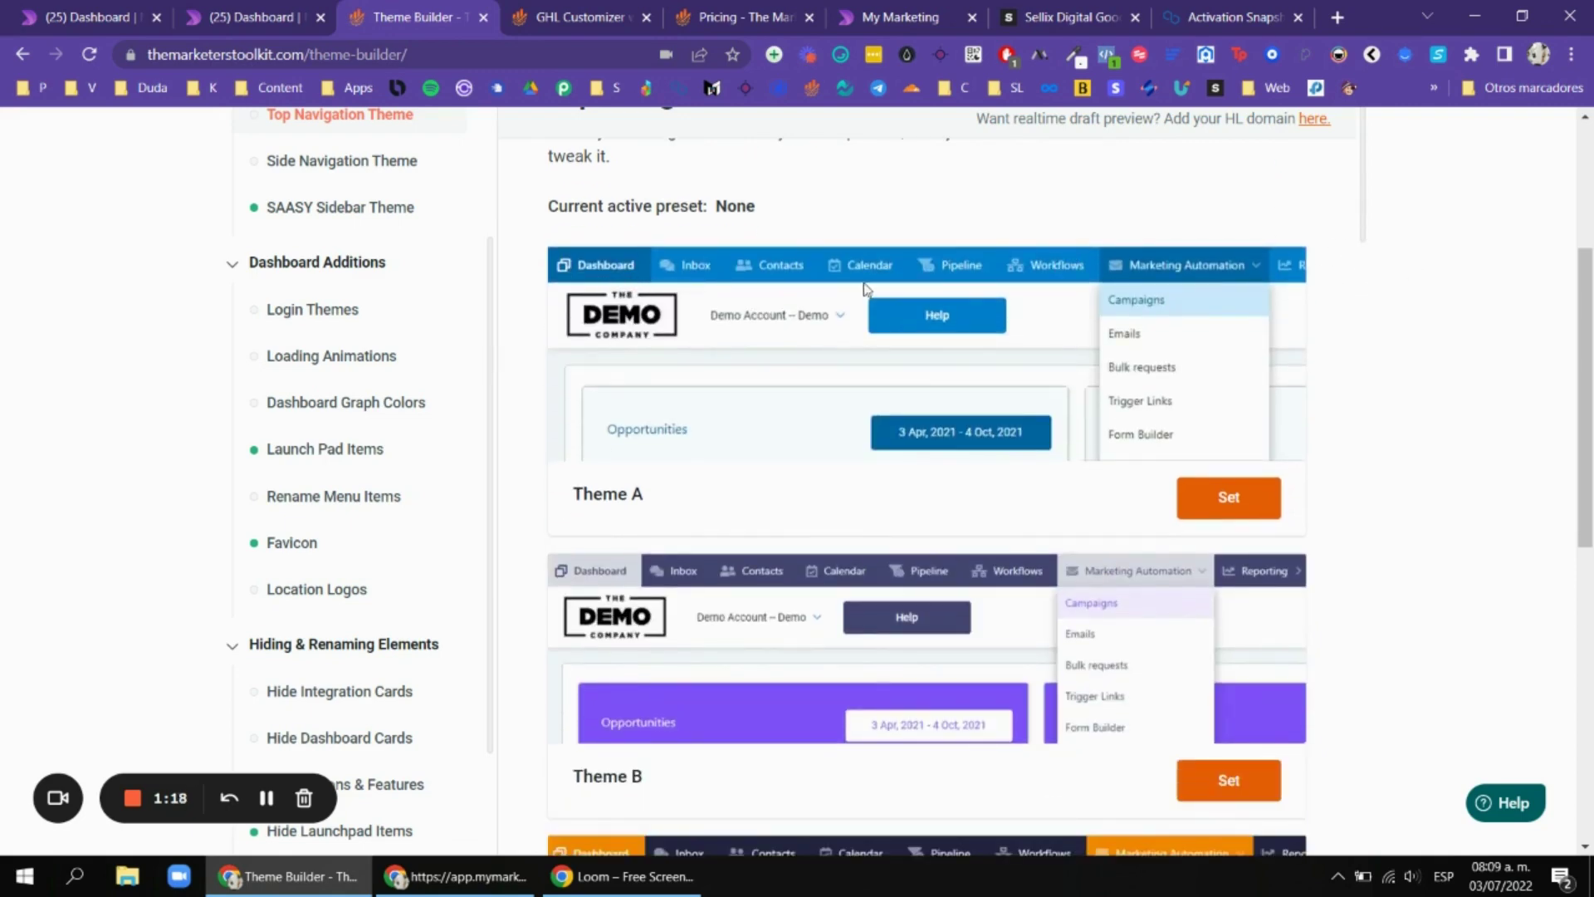
pyautogui.scroll(-8, 913, 308)
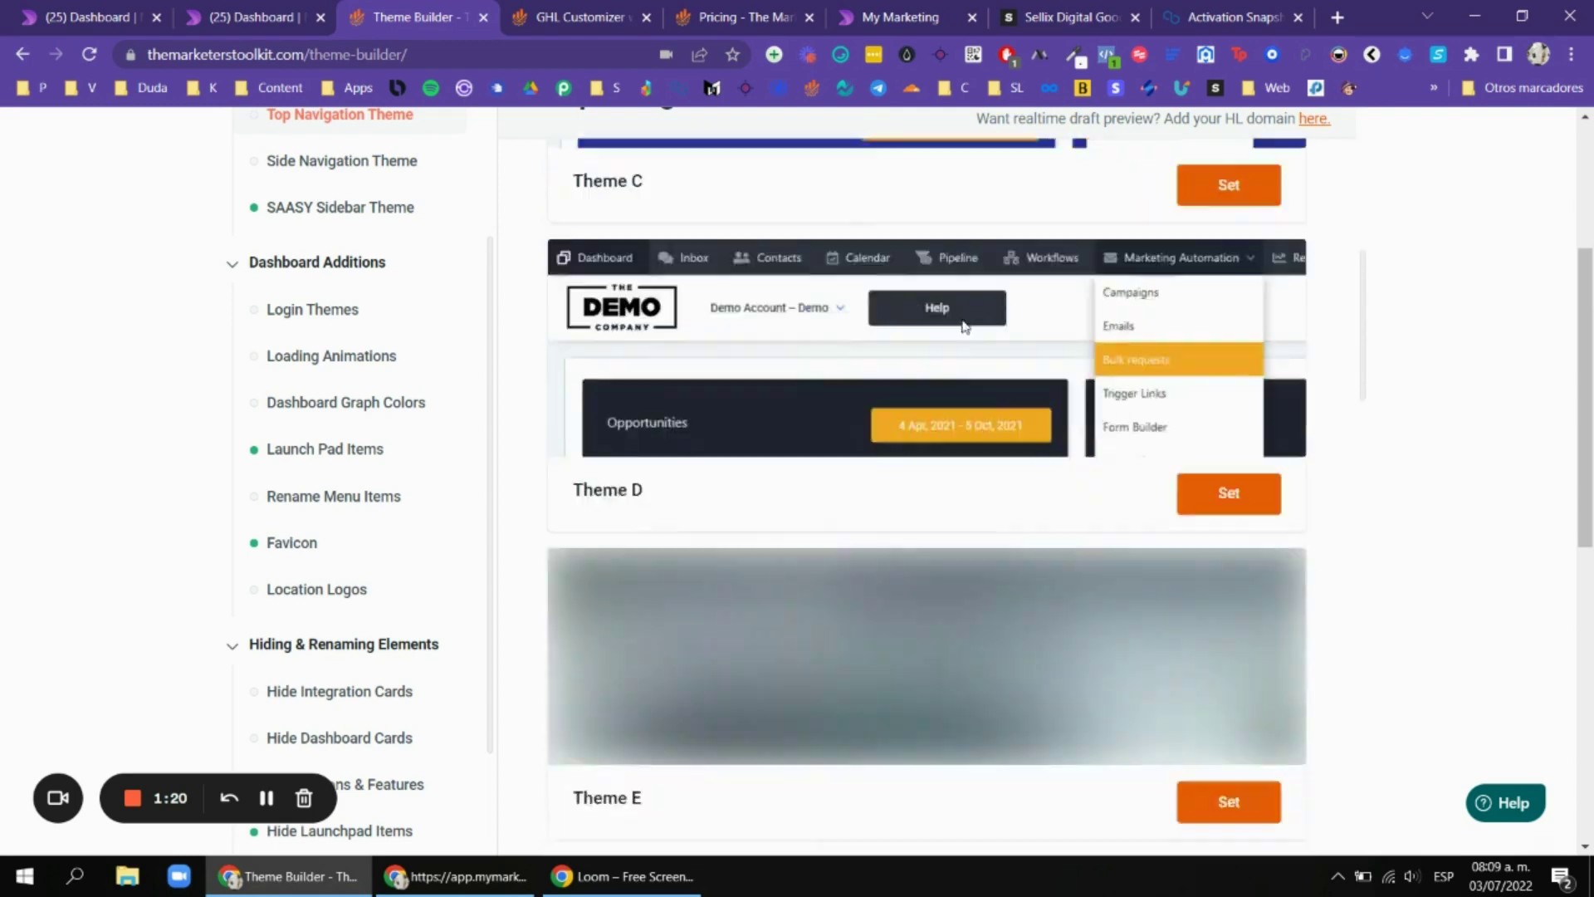
pyautogui.scroll(-12, 963, 325)
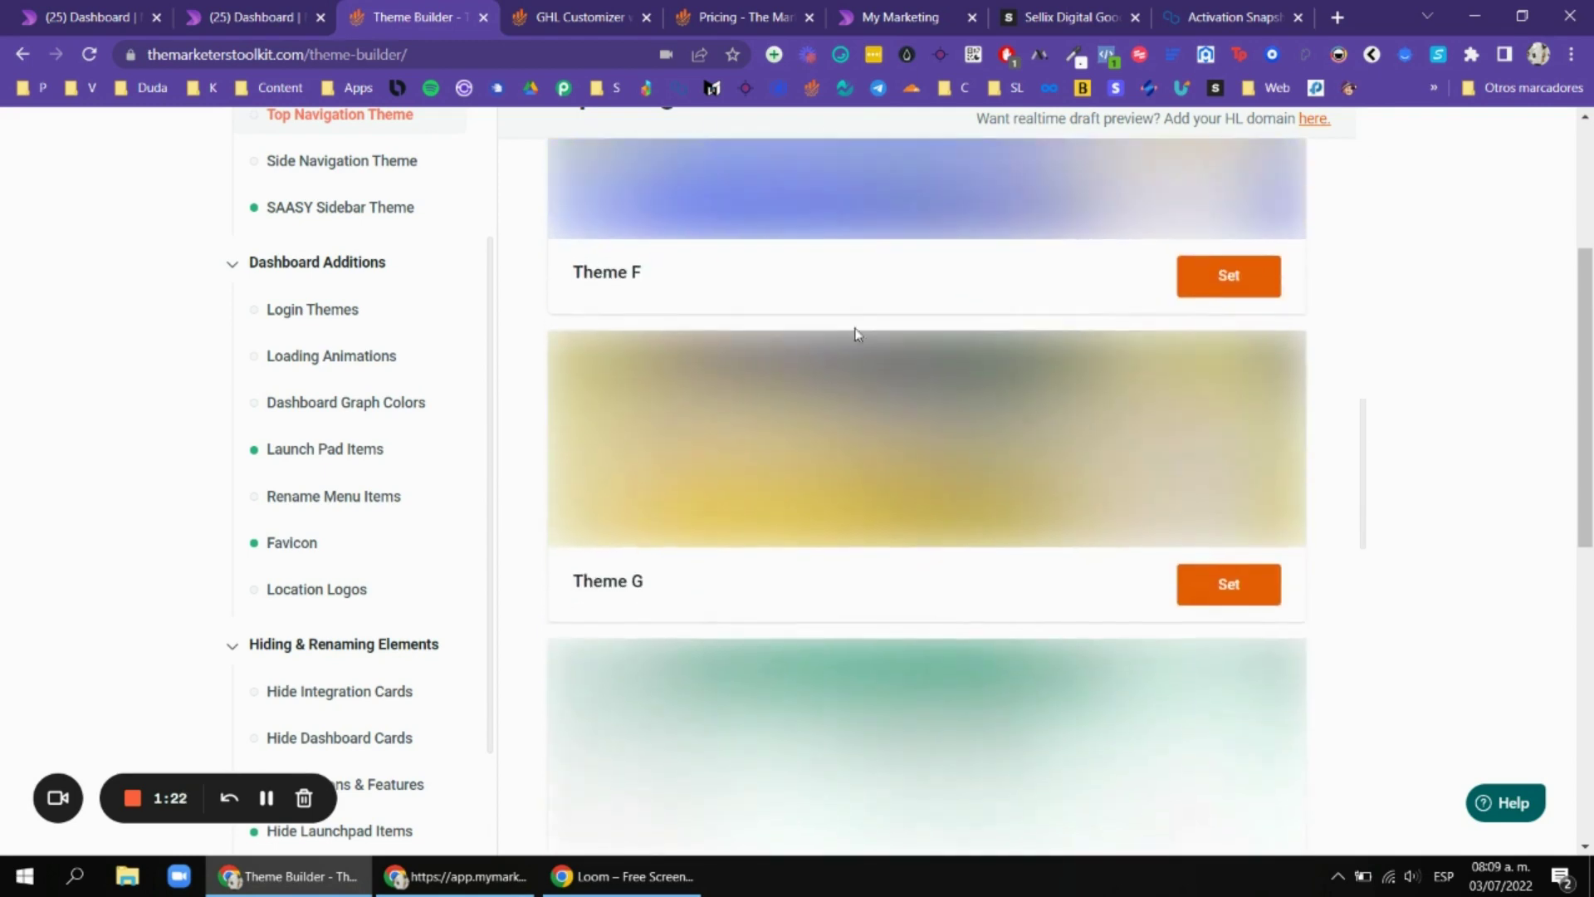
pyautogui.scroll(3, 950, 321)
pyautogui.scroll(-5, 953, 332)
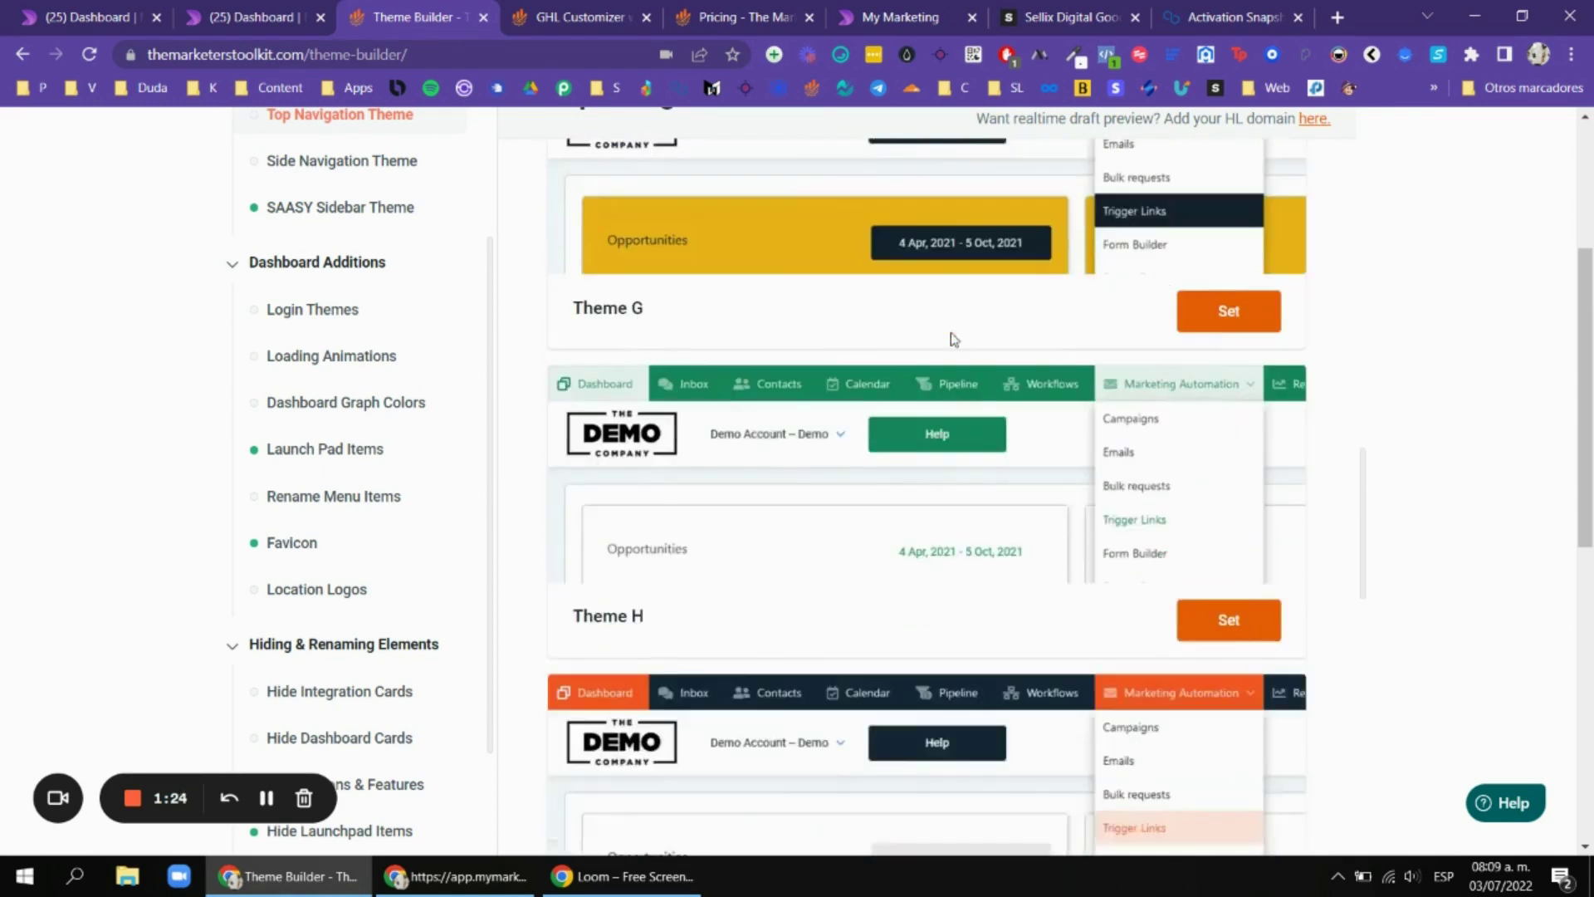
pyautogui.scroll(-3, 953, 339)
pyautogui.scroll(1, 1165, 206)
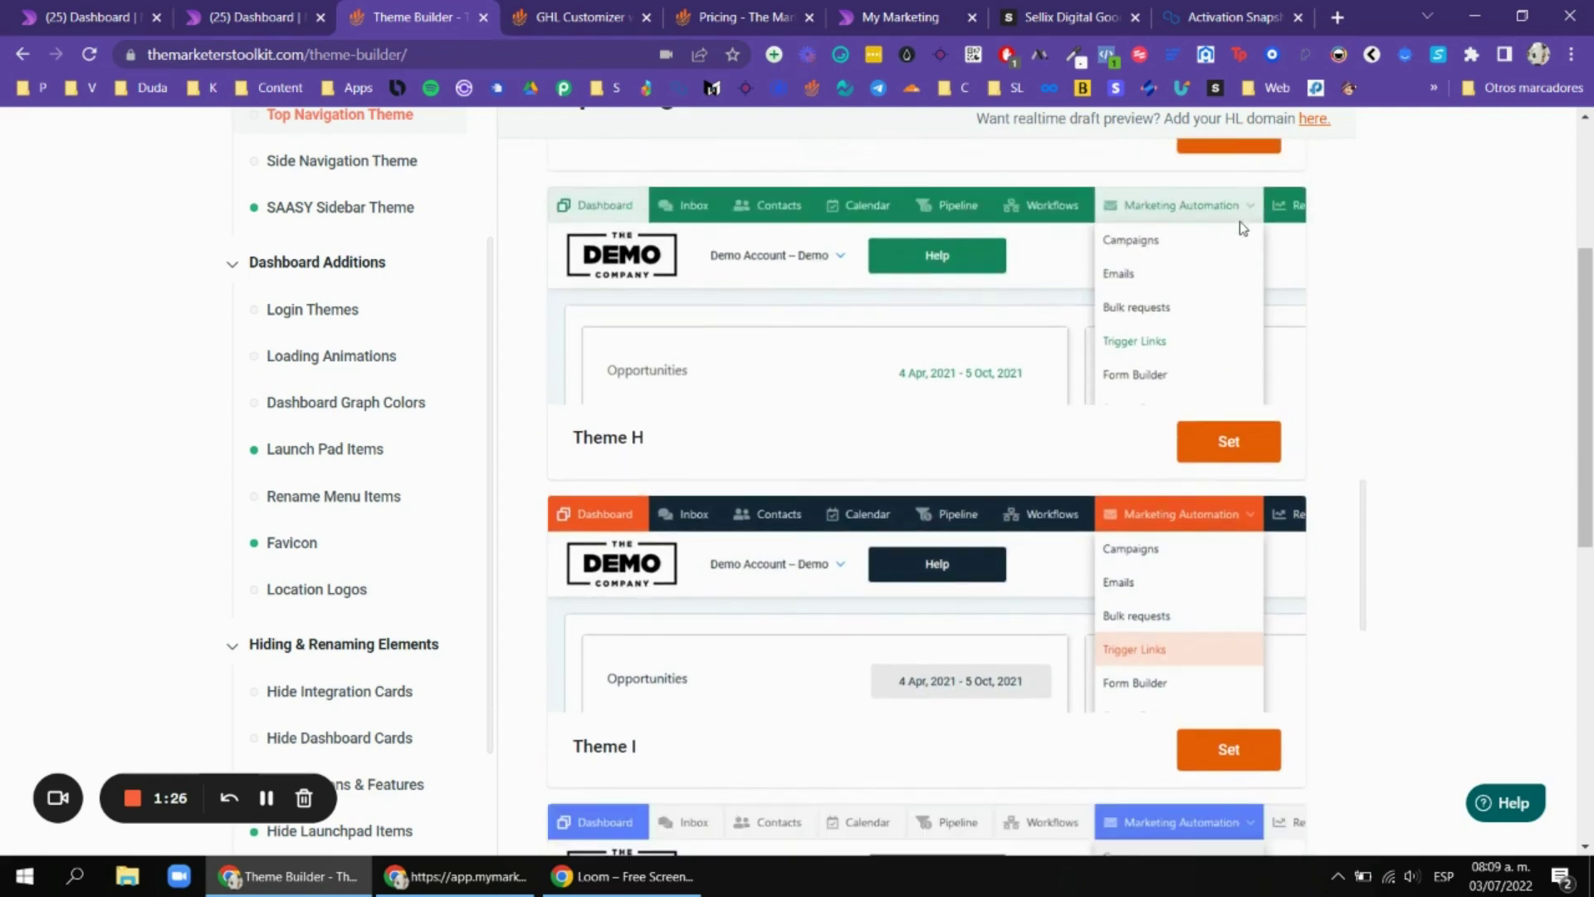
pyautogui.scroll(-1, 1201, 210)
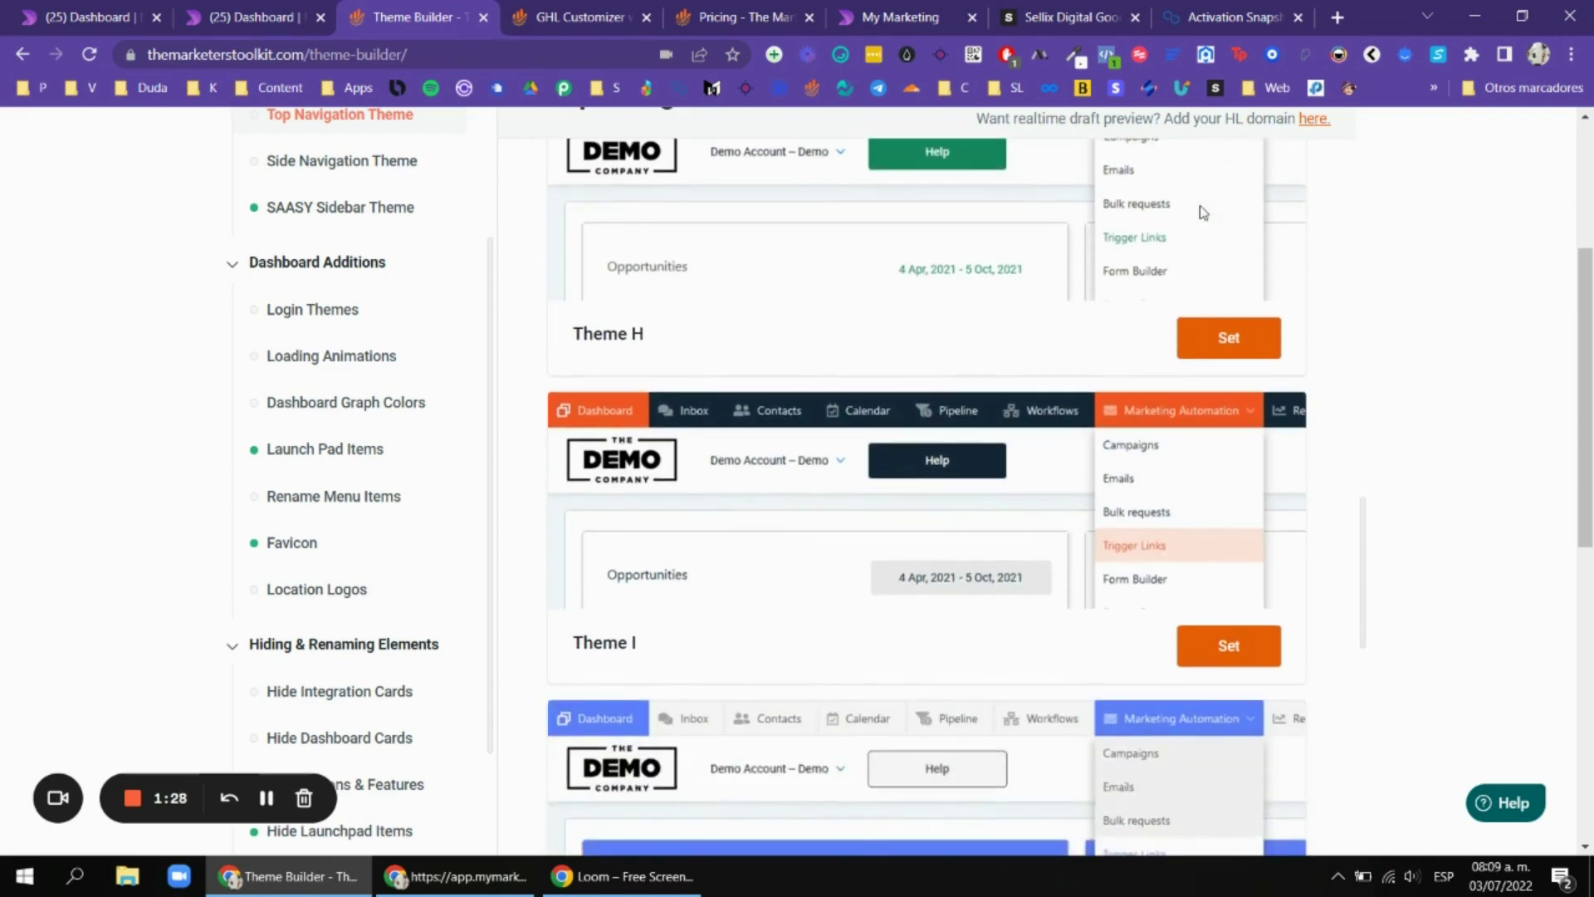
pyautogui.scroll(1, 1090, 241)
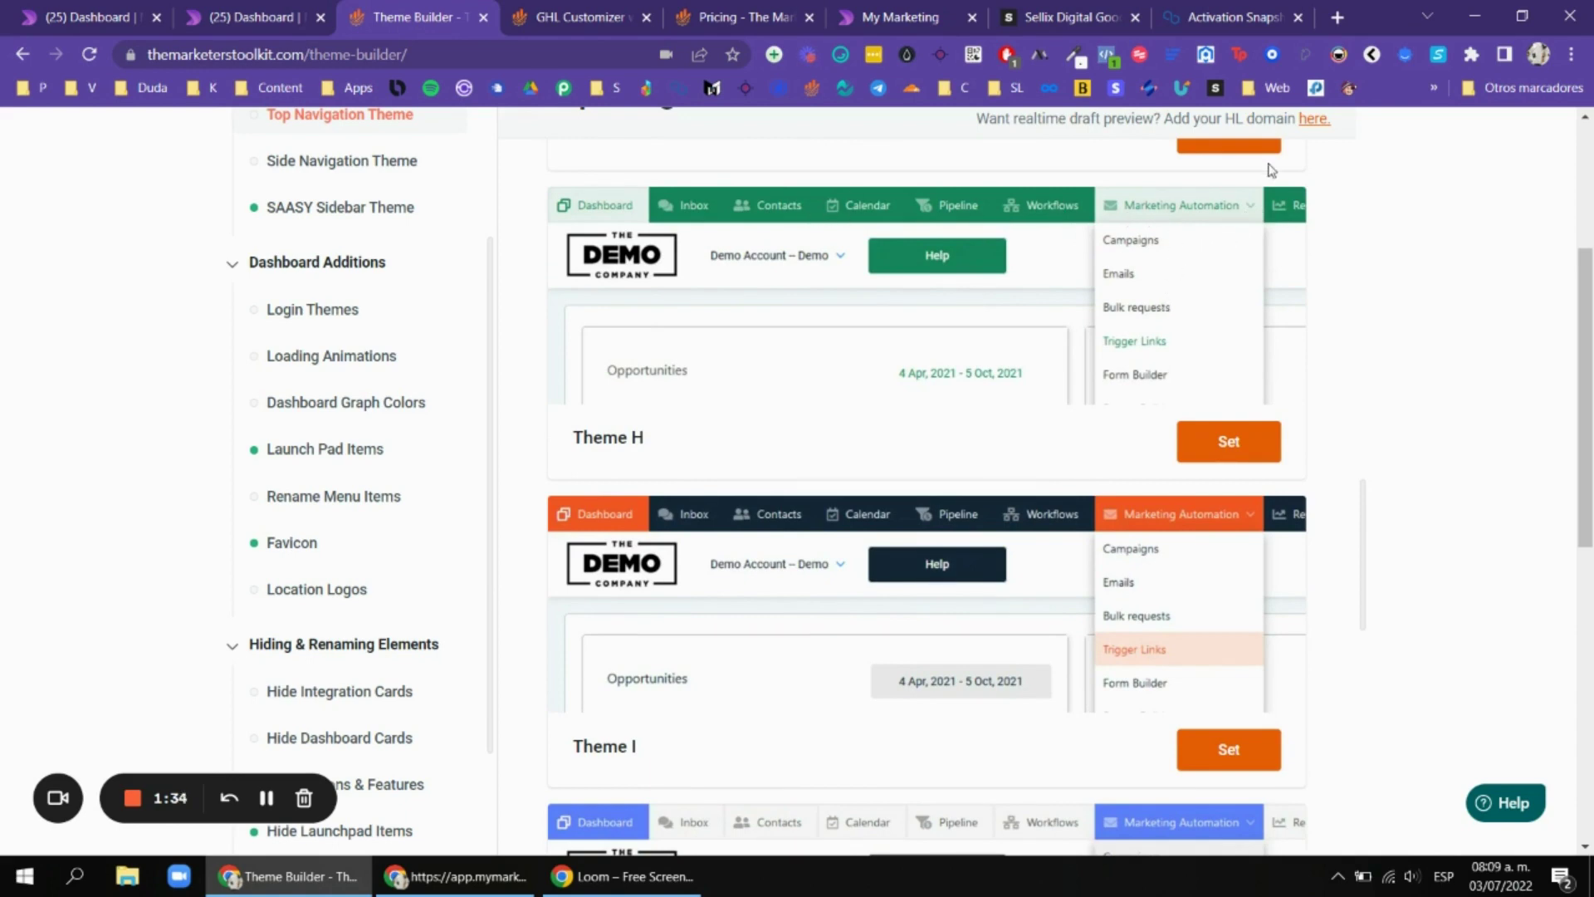
pyautogui.scroll(-9, 1270, 170)
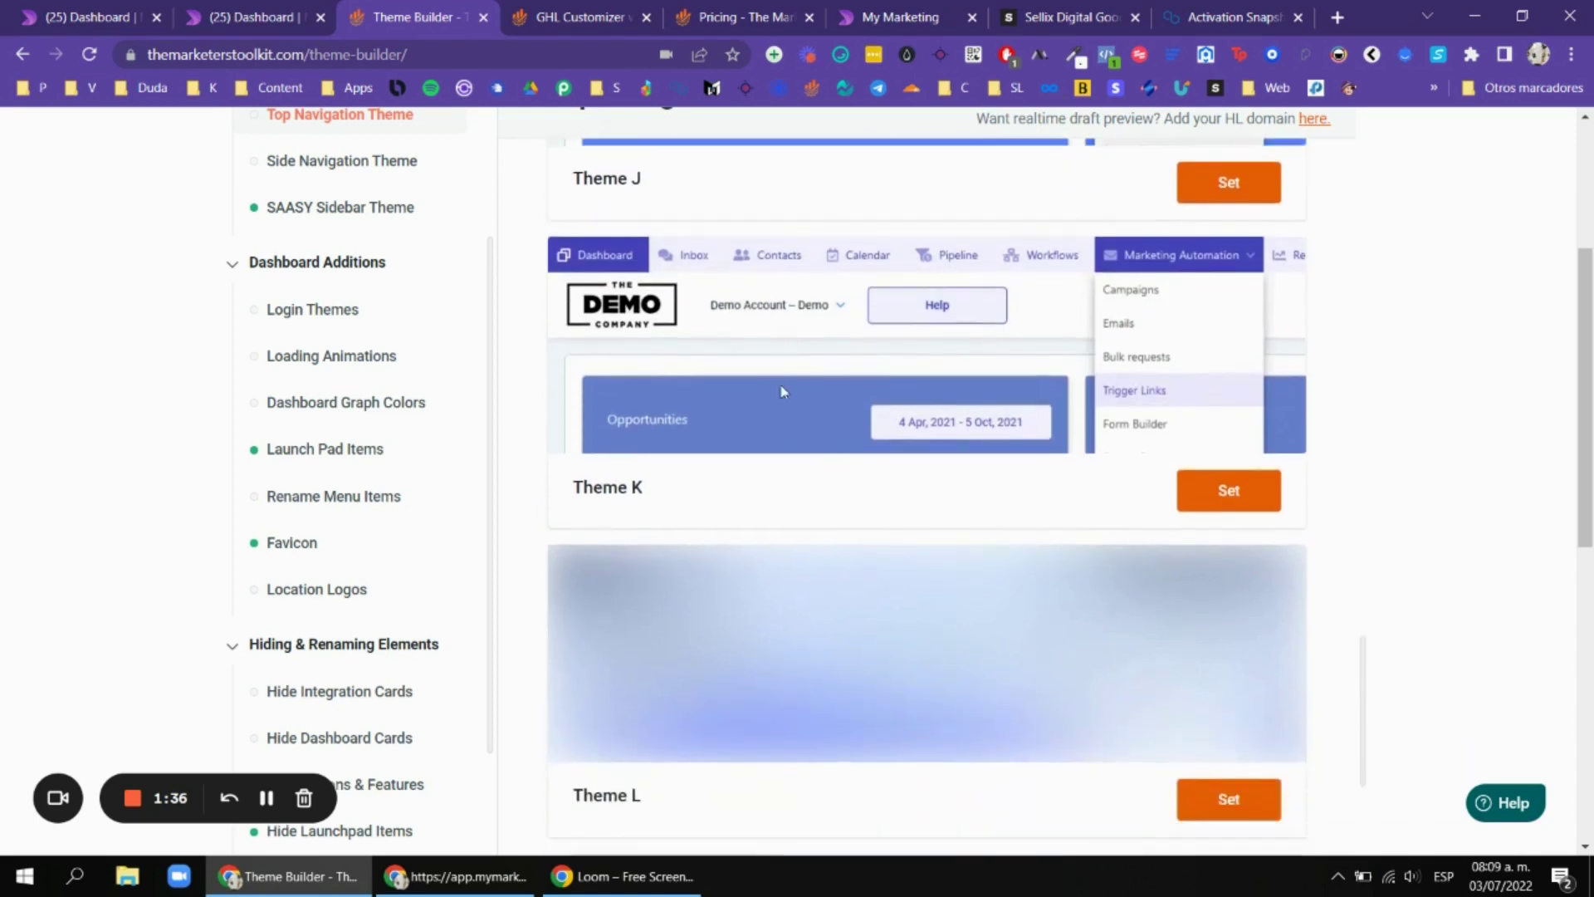
pyautogui.scroll(-8, 782, 391)
pyautogui.scroll(1, 1378, 406)
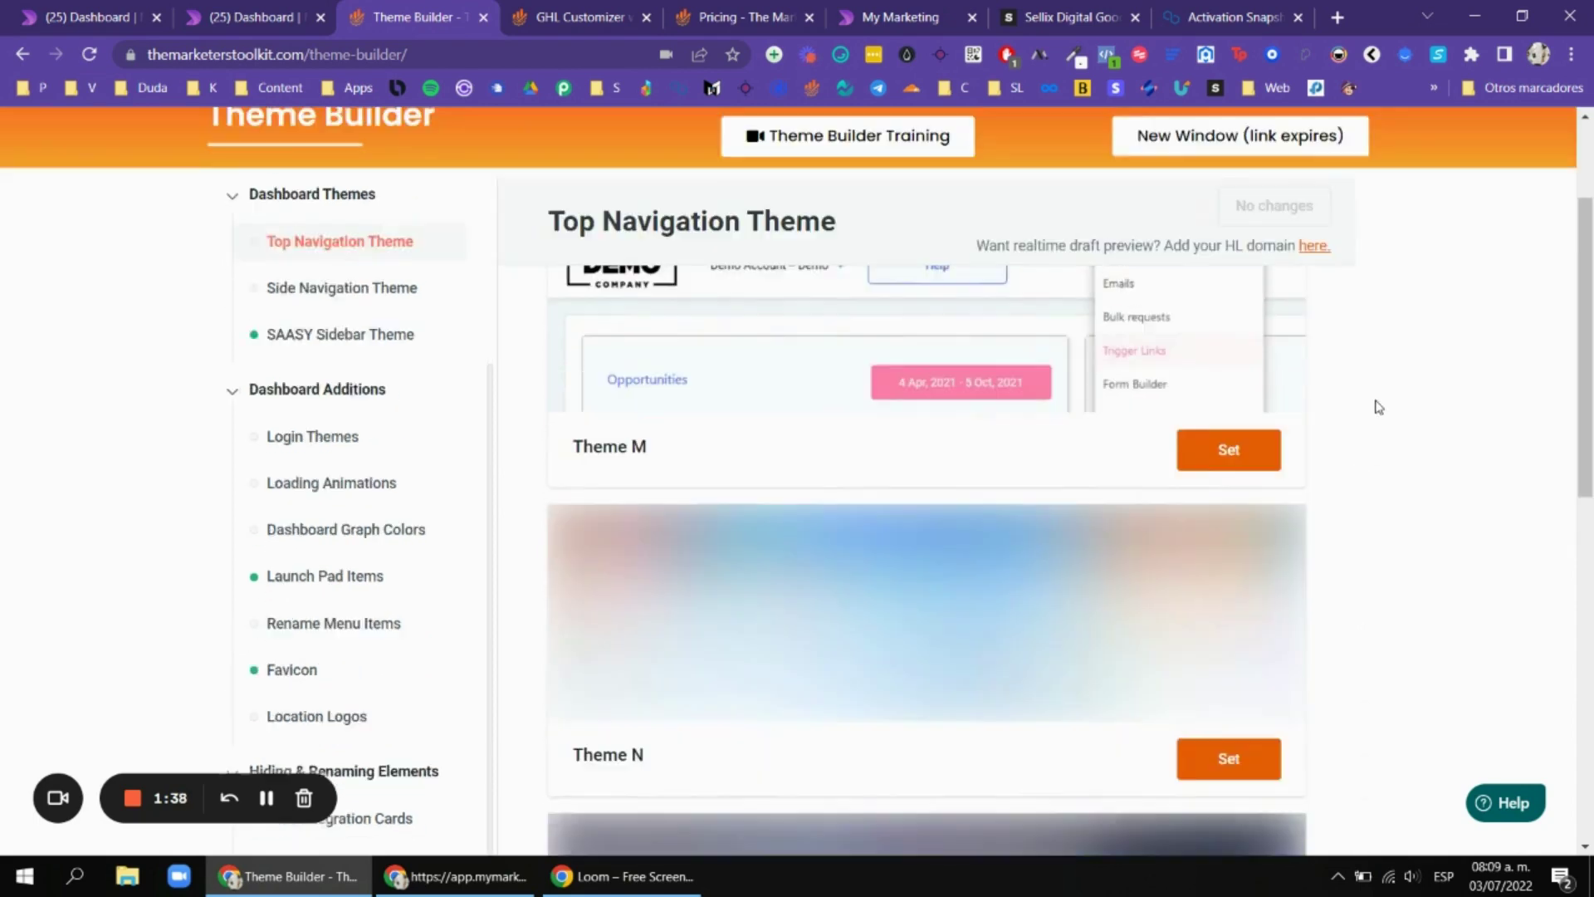
pyautogui.scroll(2, 1378, 406)
# Look through the Side Navigation Theme presets.
pyautogui.click(423, 479)
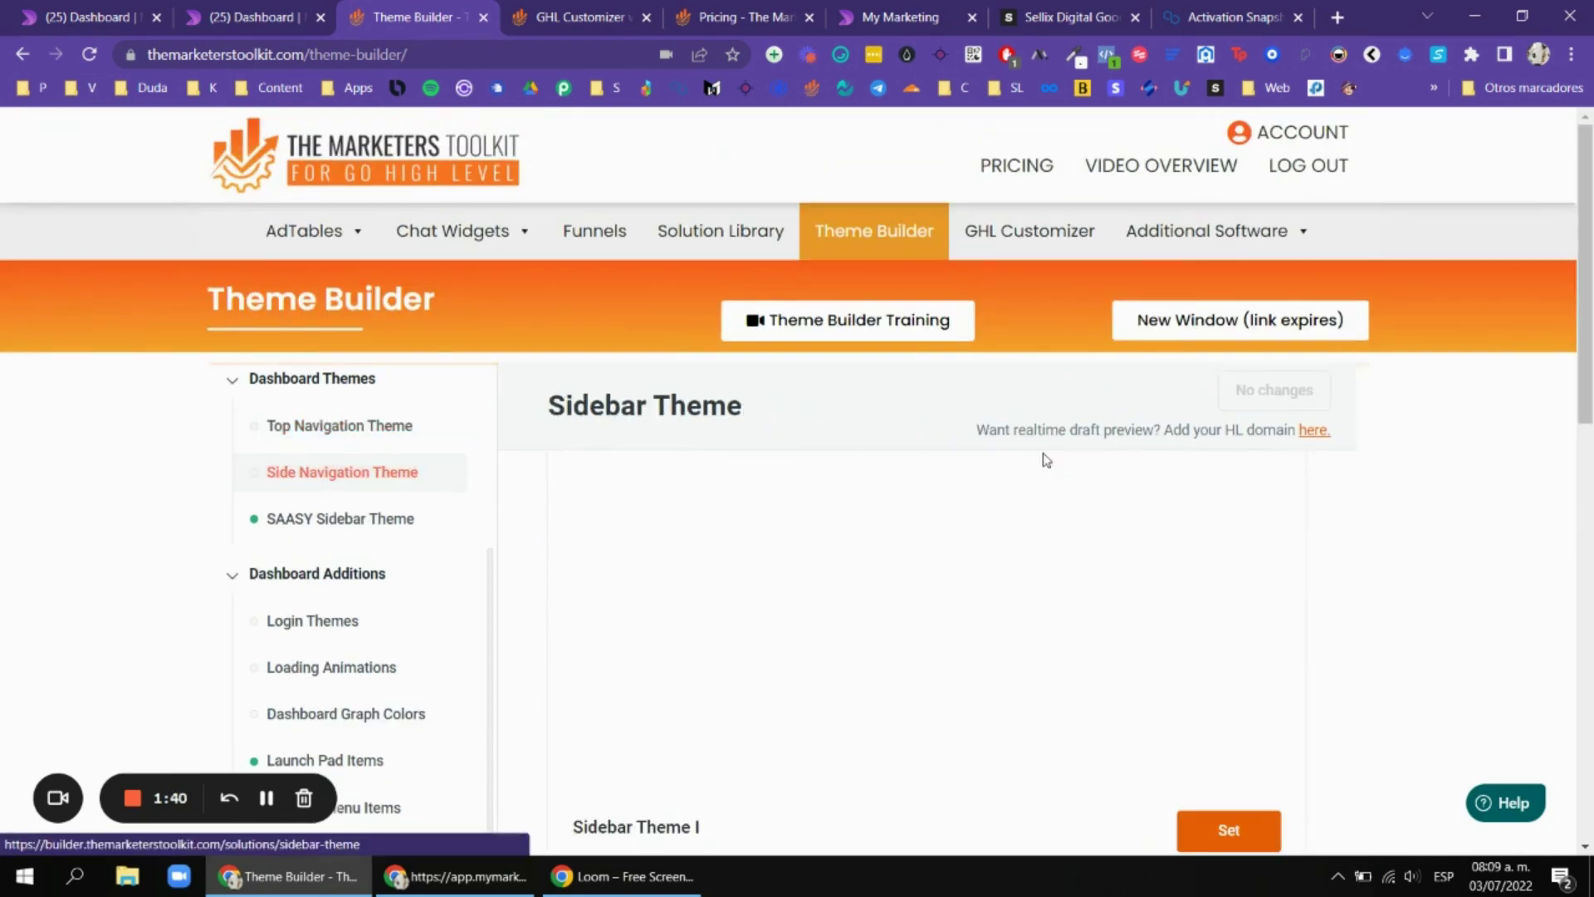
pyautogui.scroll(-2, 1470, 349)
pyautogui.scroll(20, 1283, 392)
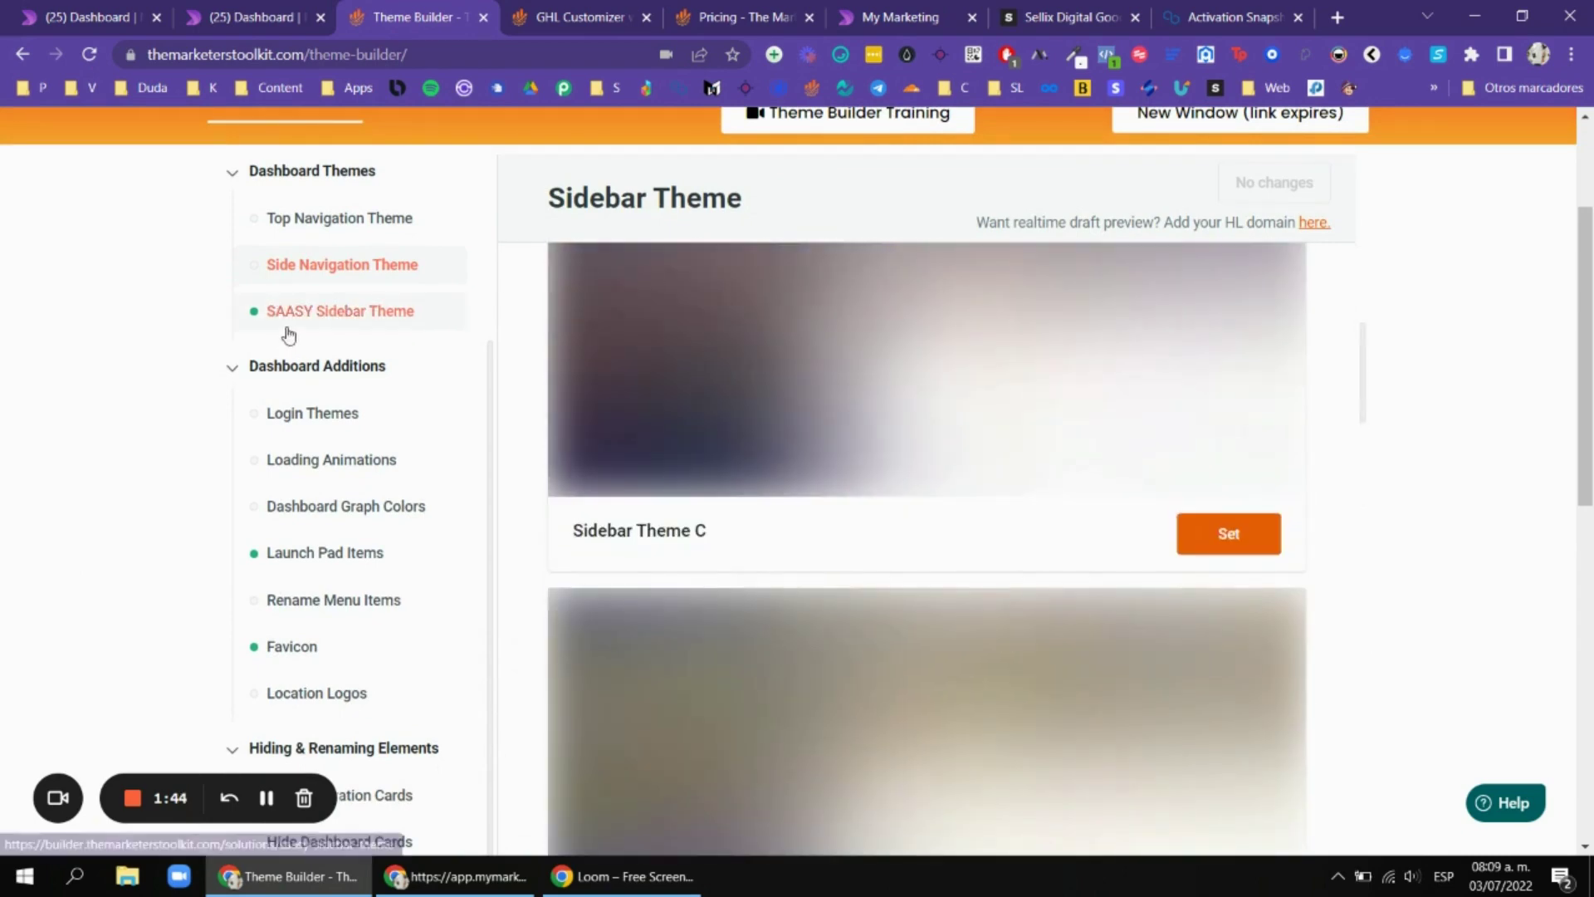
pyautogui.scroll(8, 1162, 381)
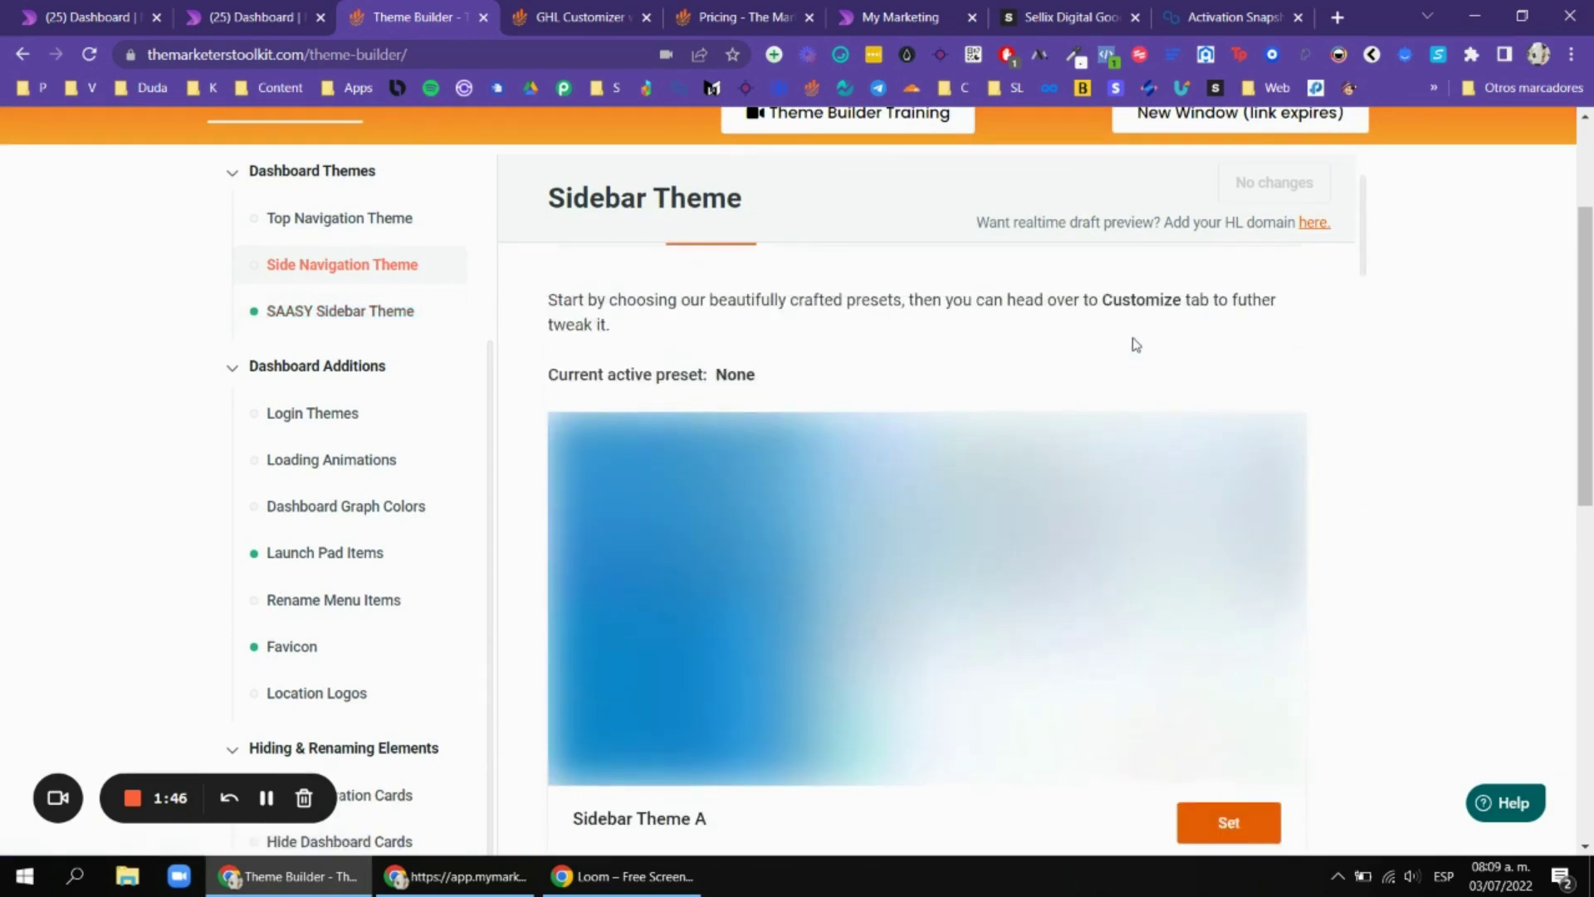
pyautogui.scroll(-8, 1143, 349)
pyautogui.scroll(-15, 1137, 376)
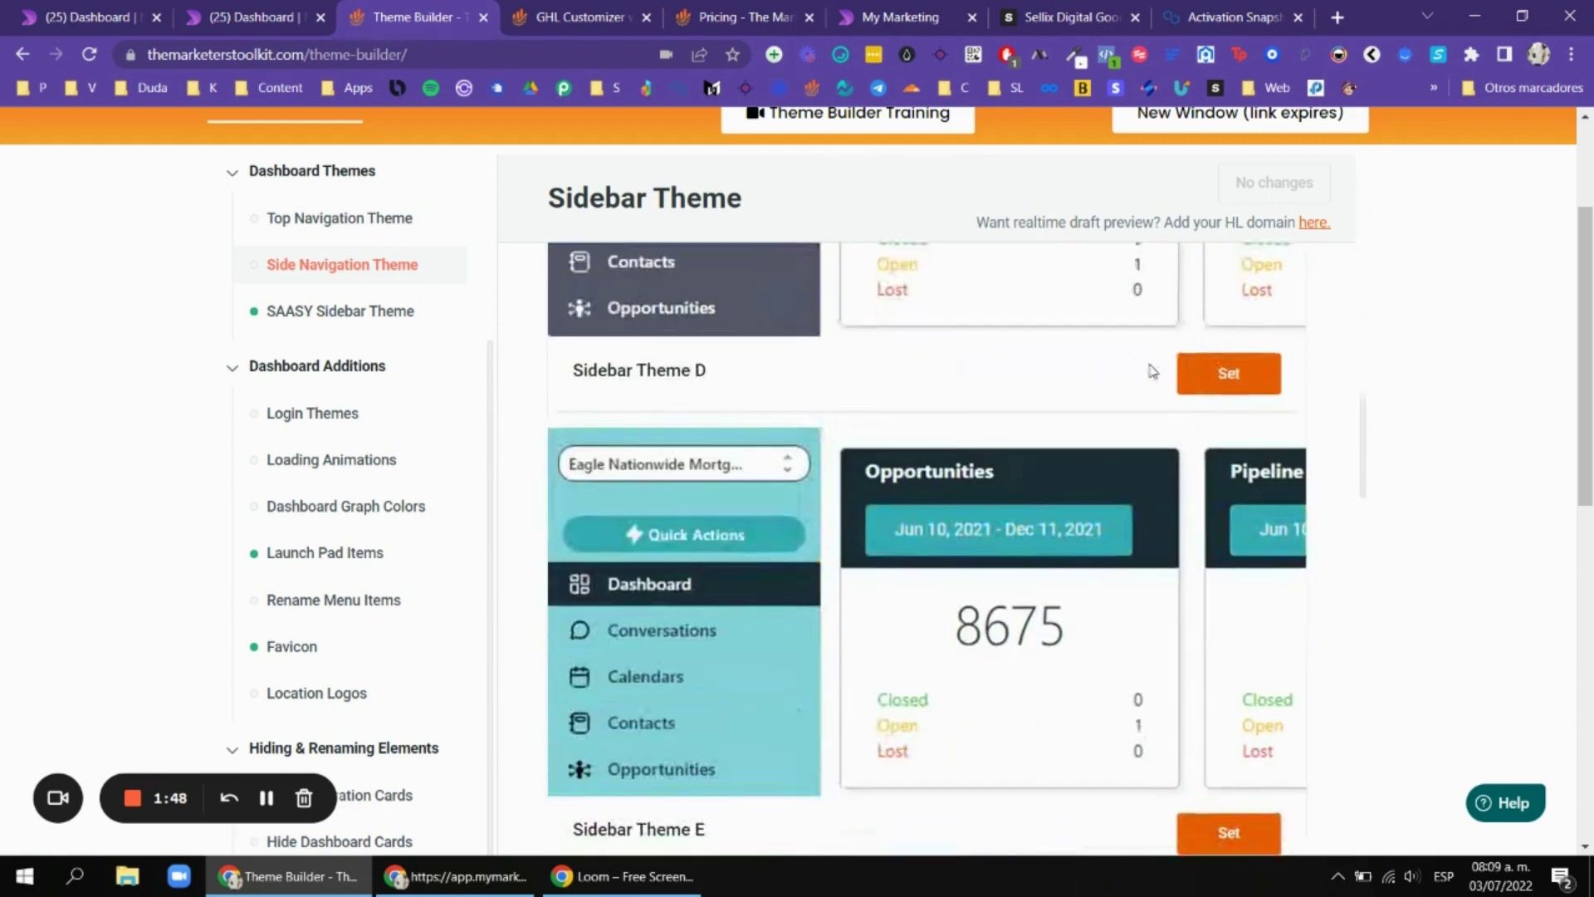
pyautogui.scroll(-8, 1165, 370)
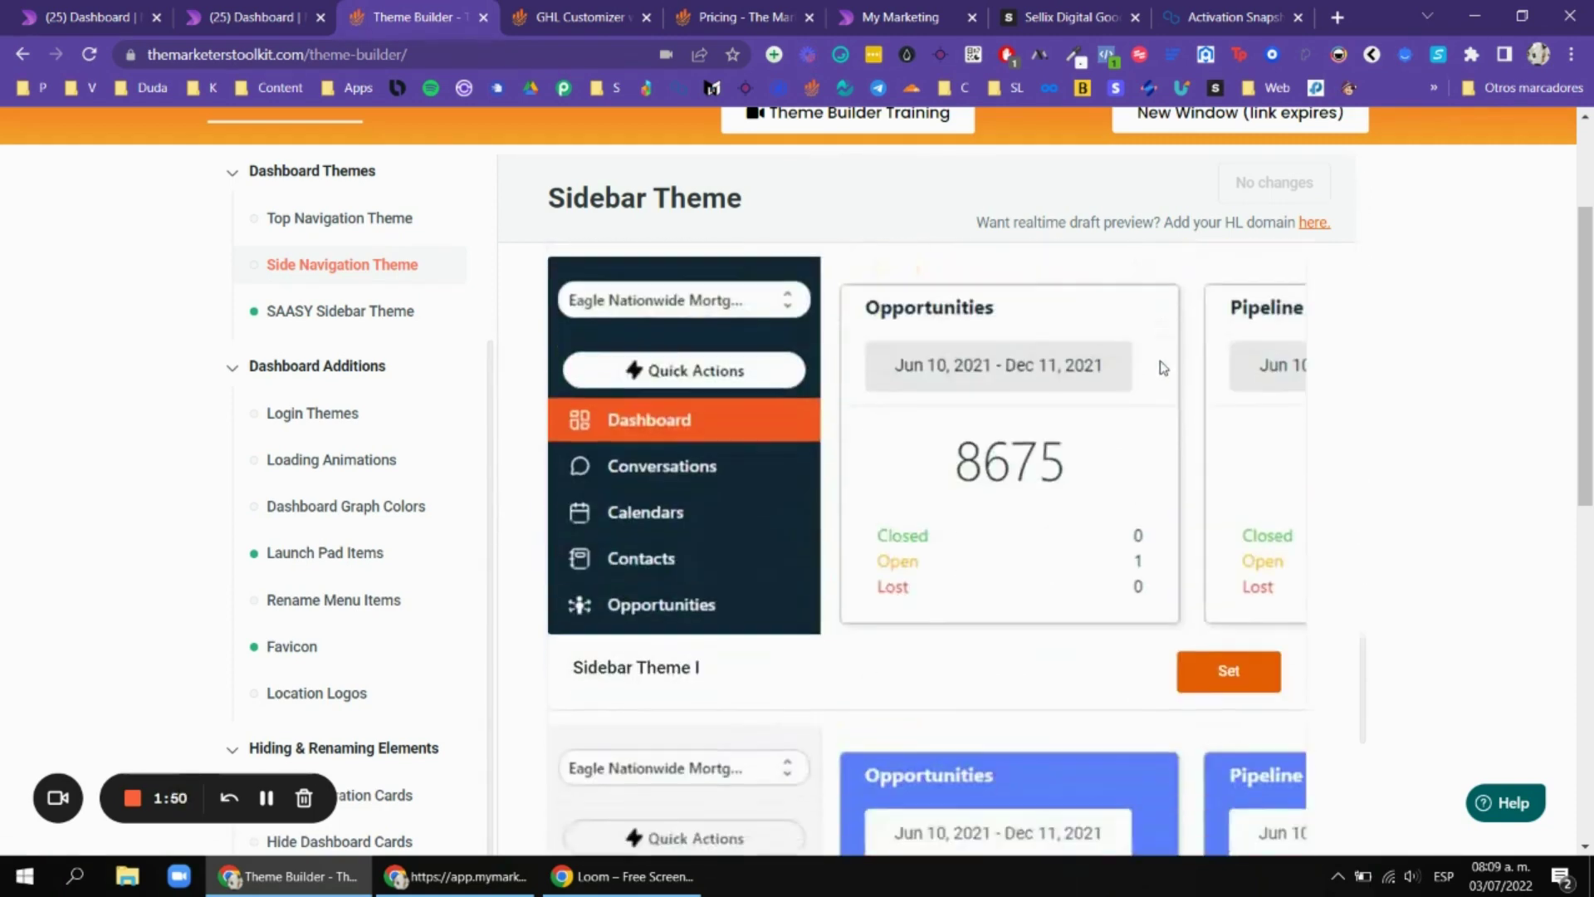
# Open SAASY Sidebar Theme settings, showing it activated with preset Saasy Sidebar Theme G.
pyautogui.click(349, 311)
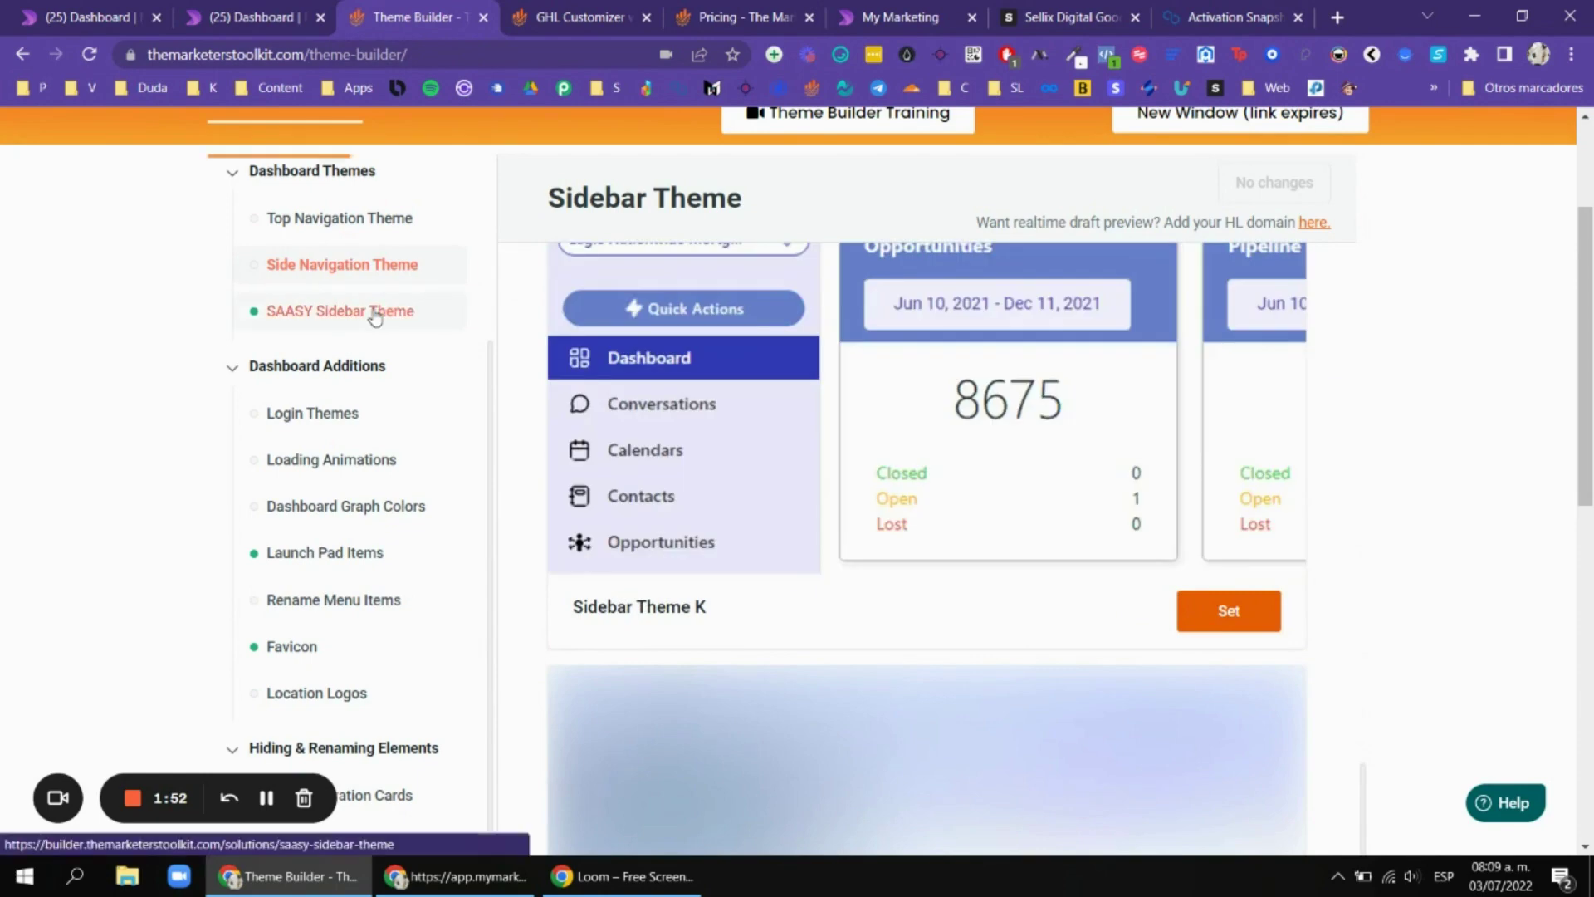
pyautogui.scroll(12, 1079, 387)
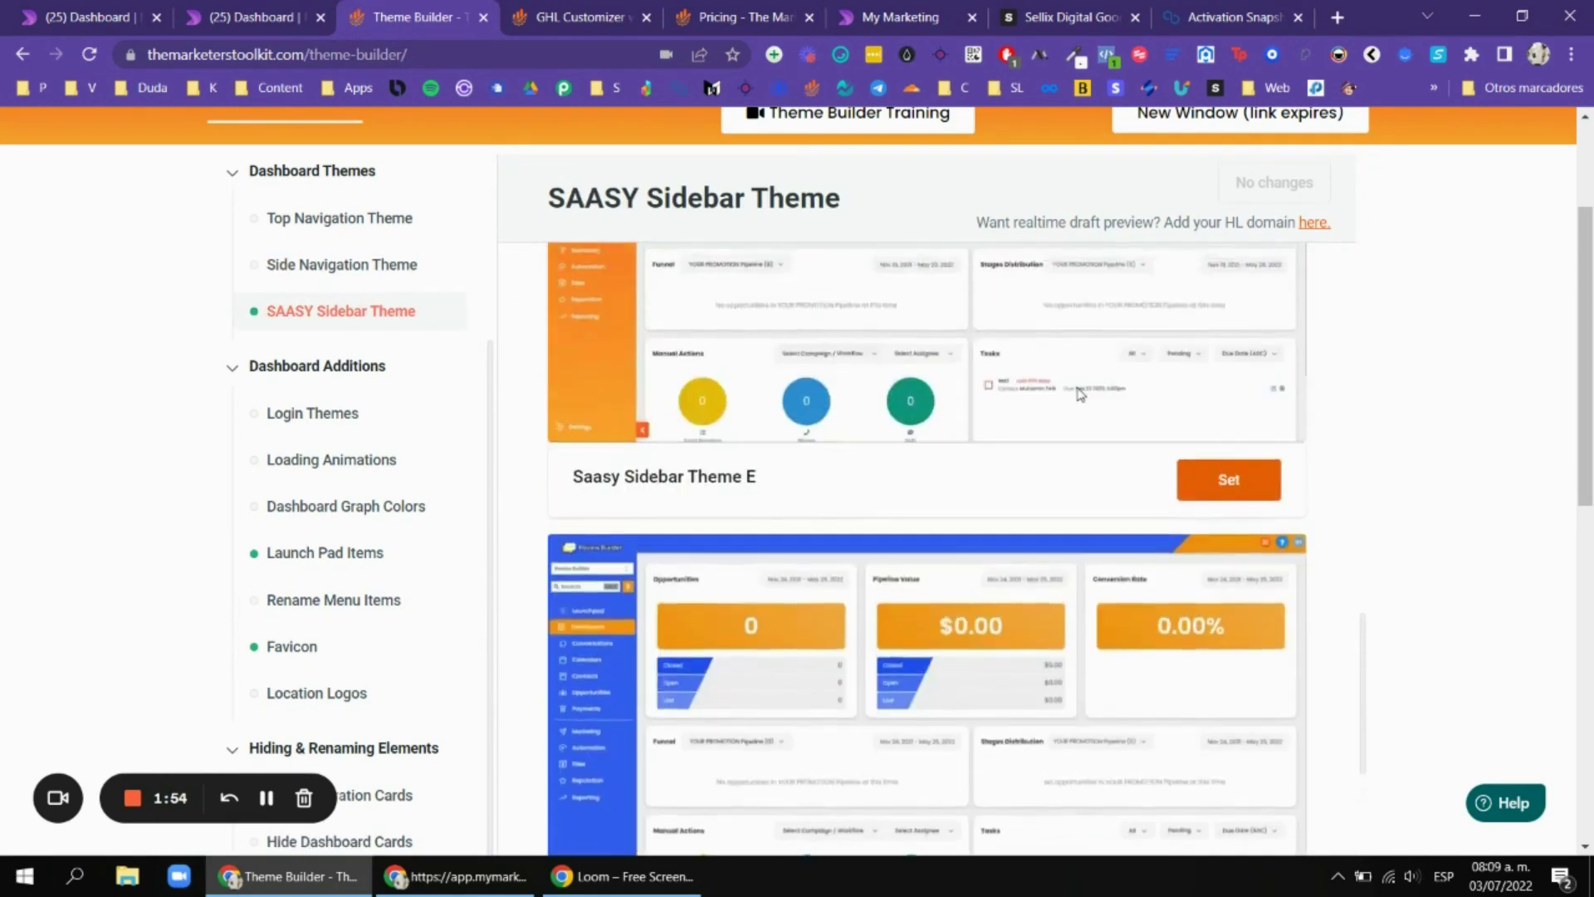
pyautogui.scroll(5, 1095, 389)
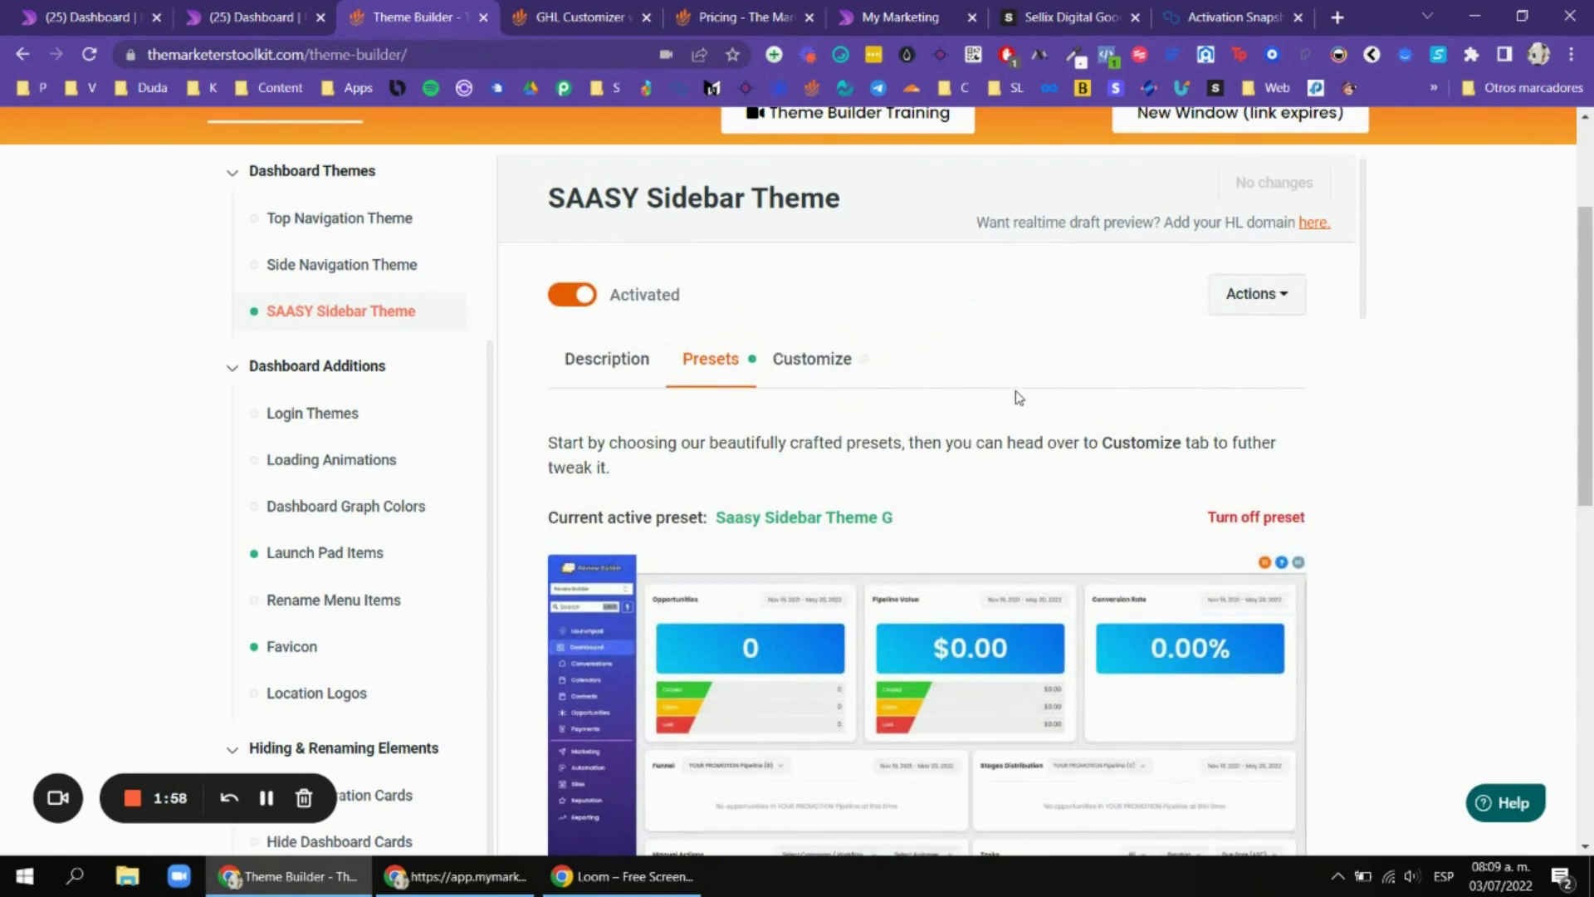
pyautogui.scroll(-5, 1080, 398)
pyautogui.scroll(5, 1224, 410)
pyautogui.click(793, 359)
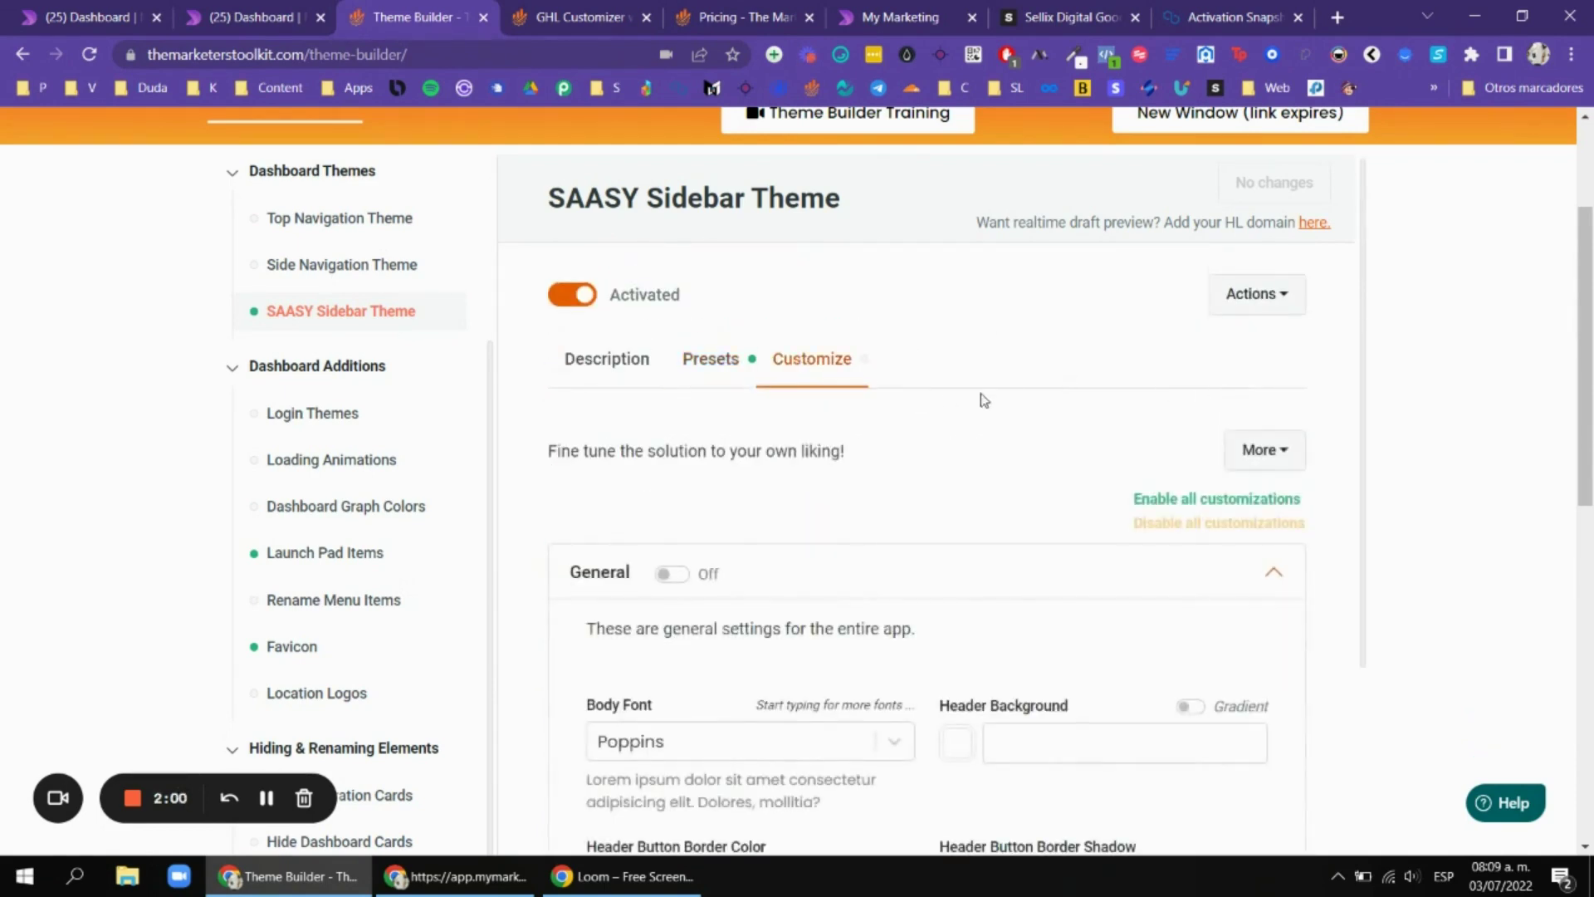
pyautogui.scroll(-4, 988, 411)
pyautogui.scroll(1, 810, 357)
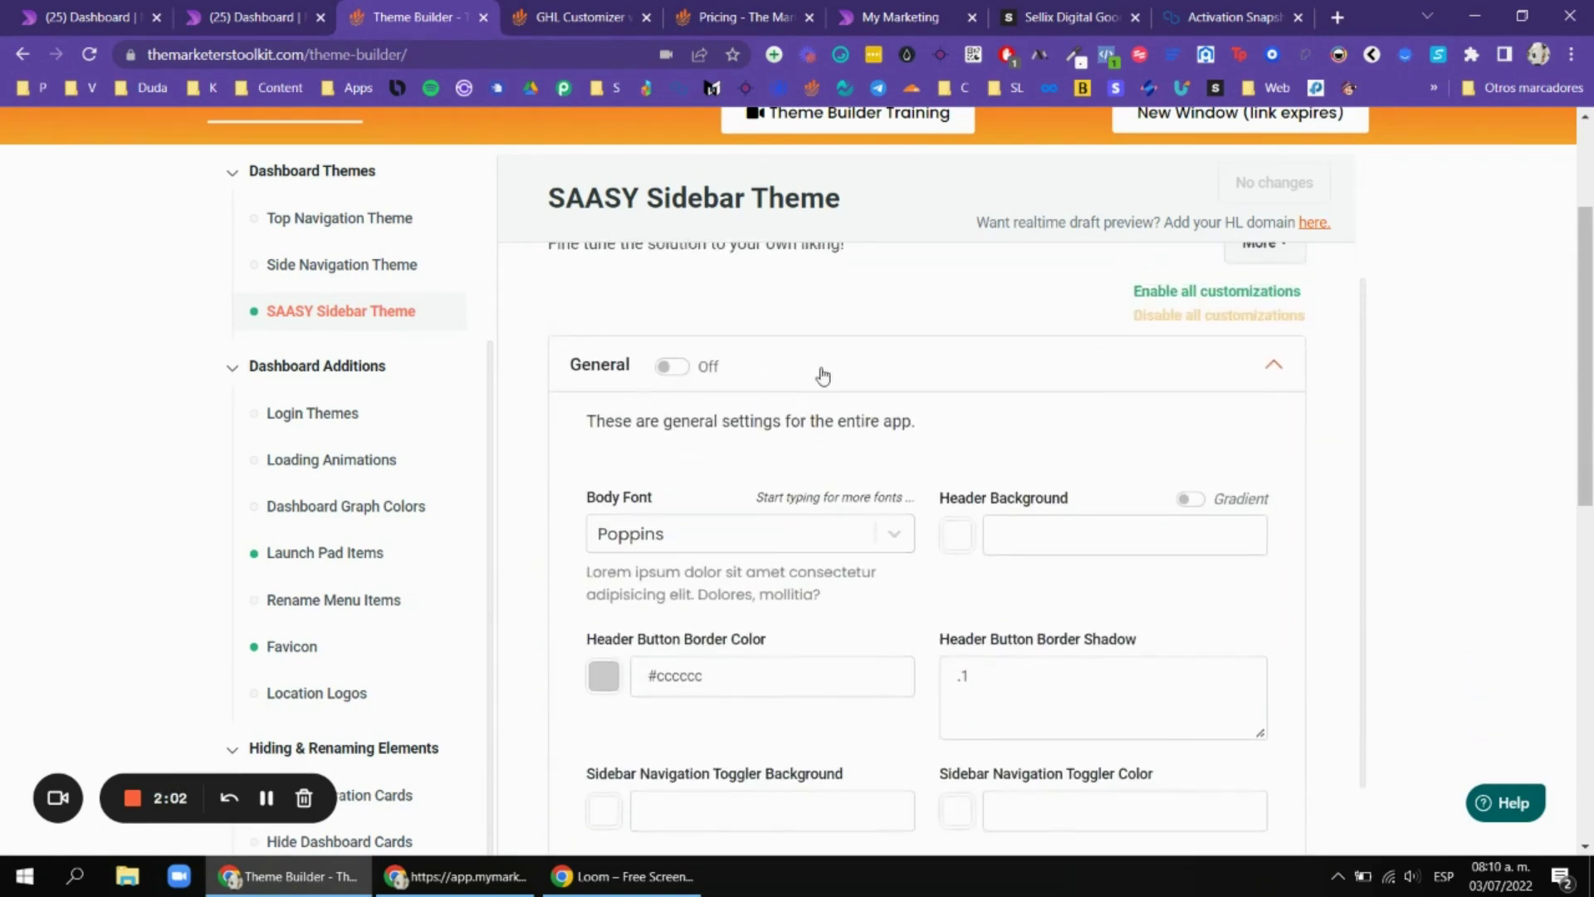
pyautogui.scroll(-9, 631, 514)
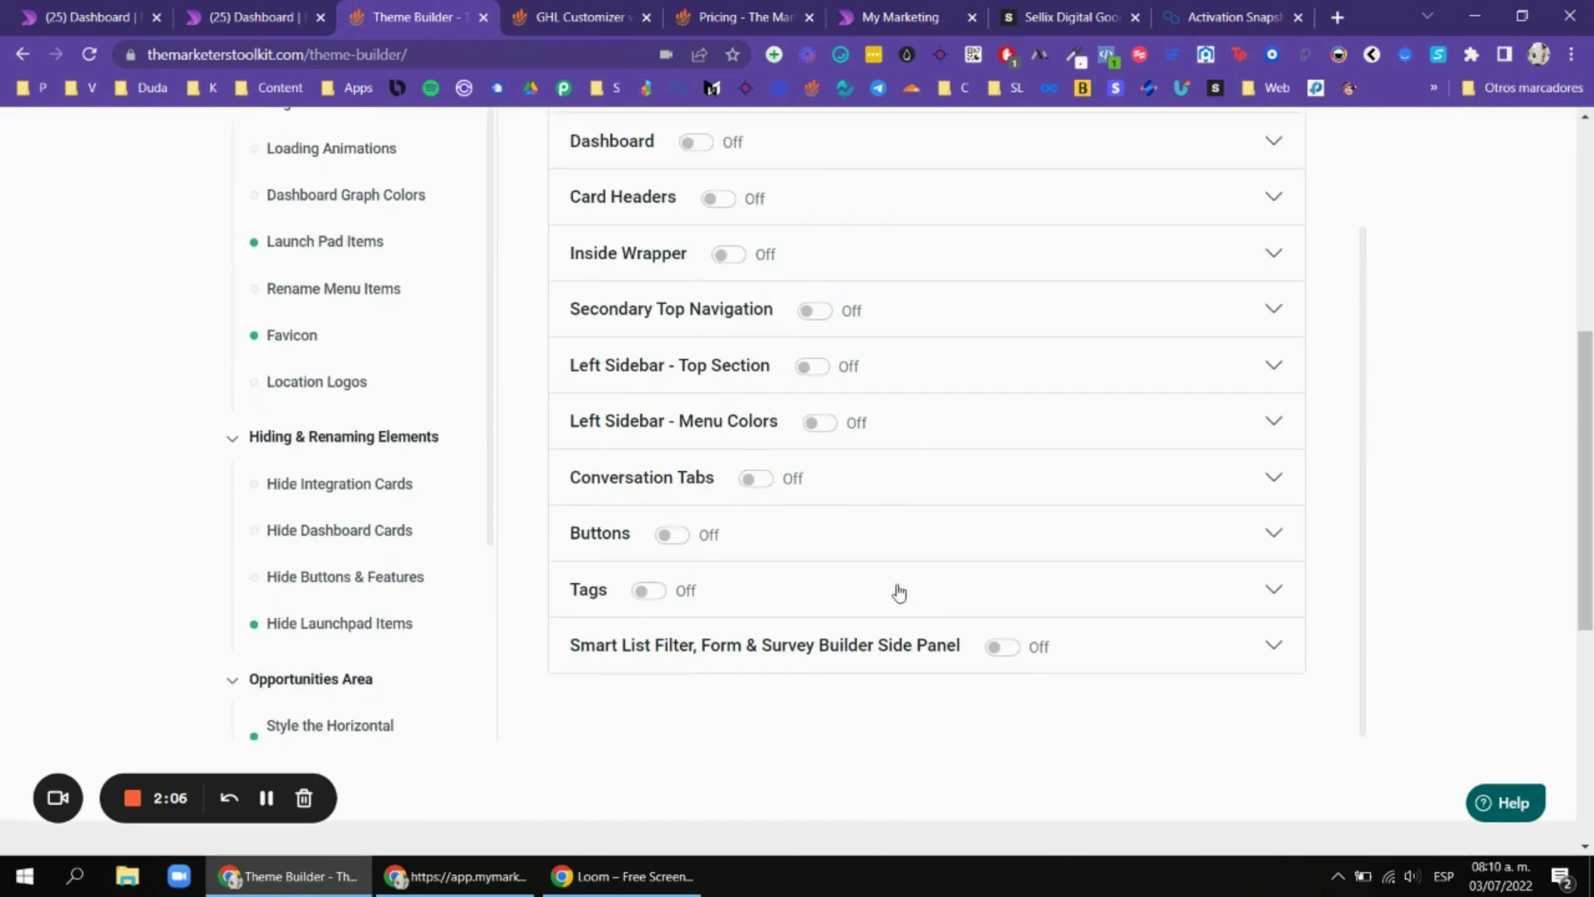
pyautogui.scroll(10, 899, 592)
pyautogui.click(705, 471)
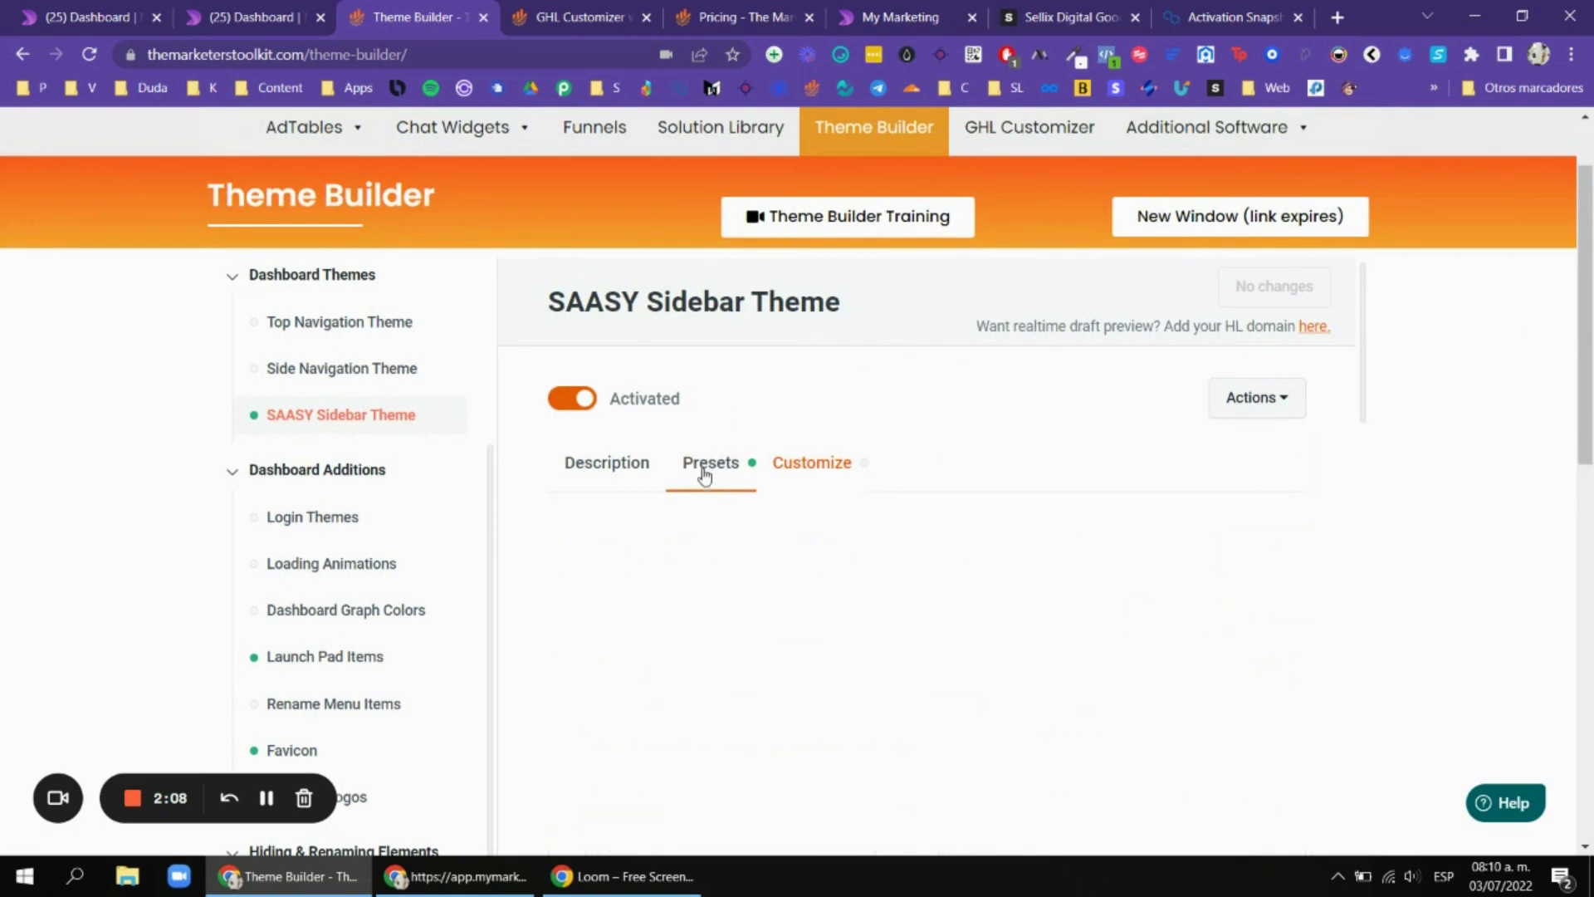
pyautogui.scroll(-3, 1445, 374)
pyautogui.scroll(4, 1445, 374)
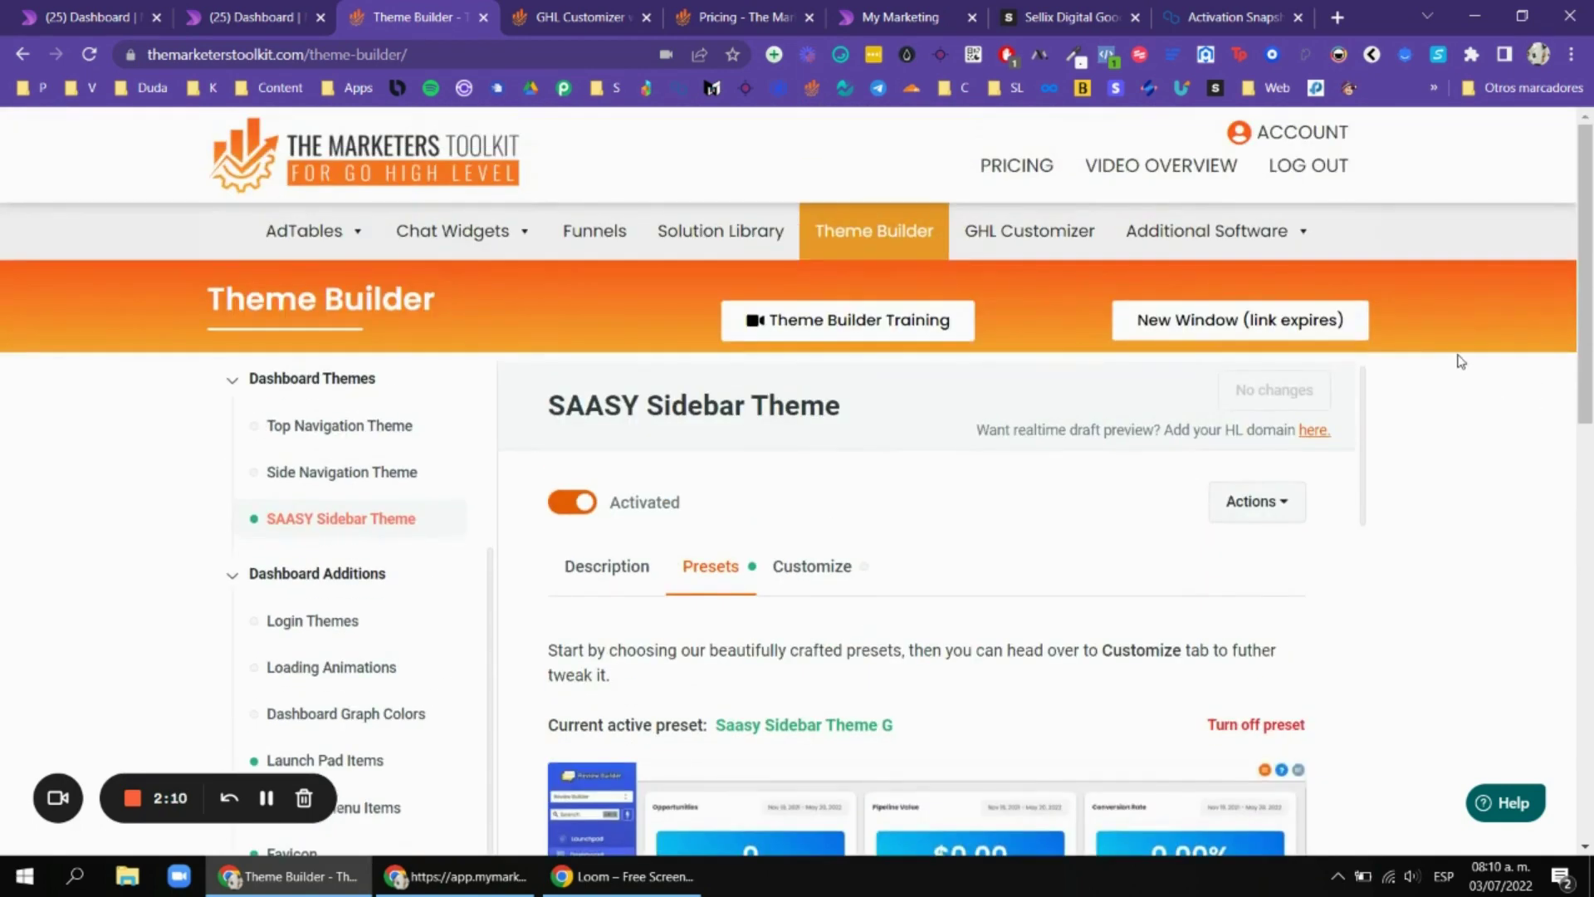
pyautogui.scroll(-3, 1460, 362)
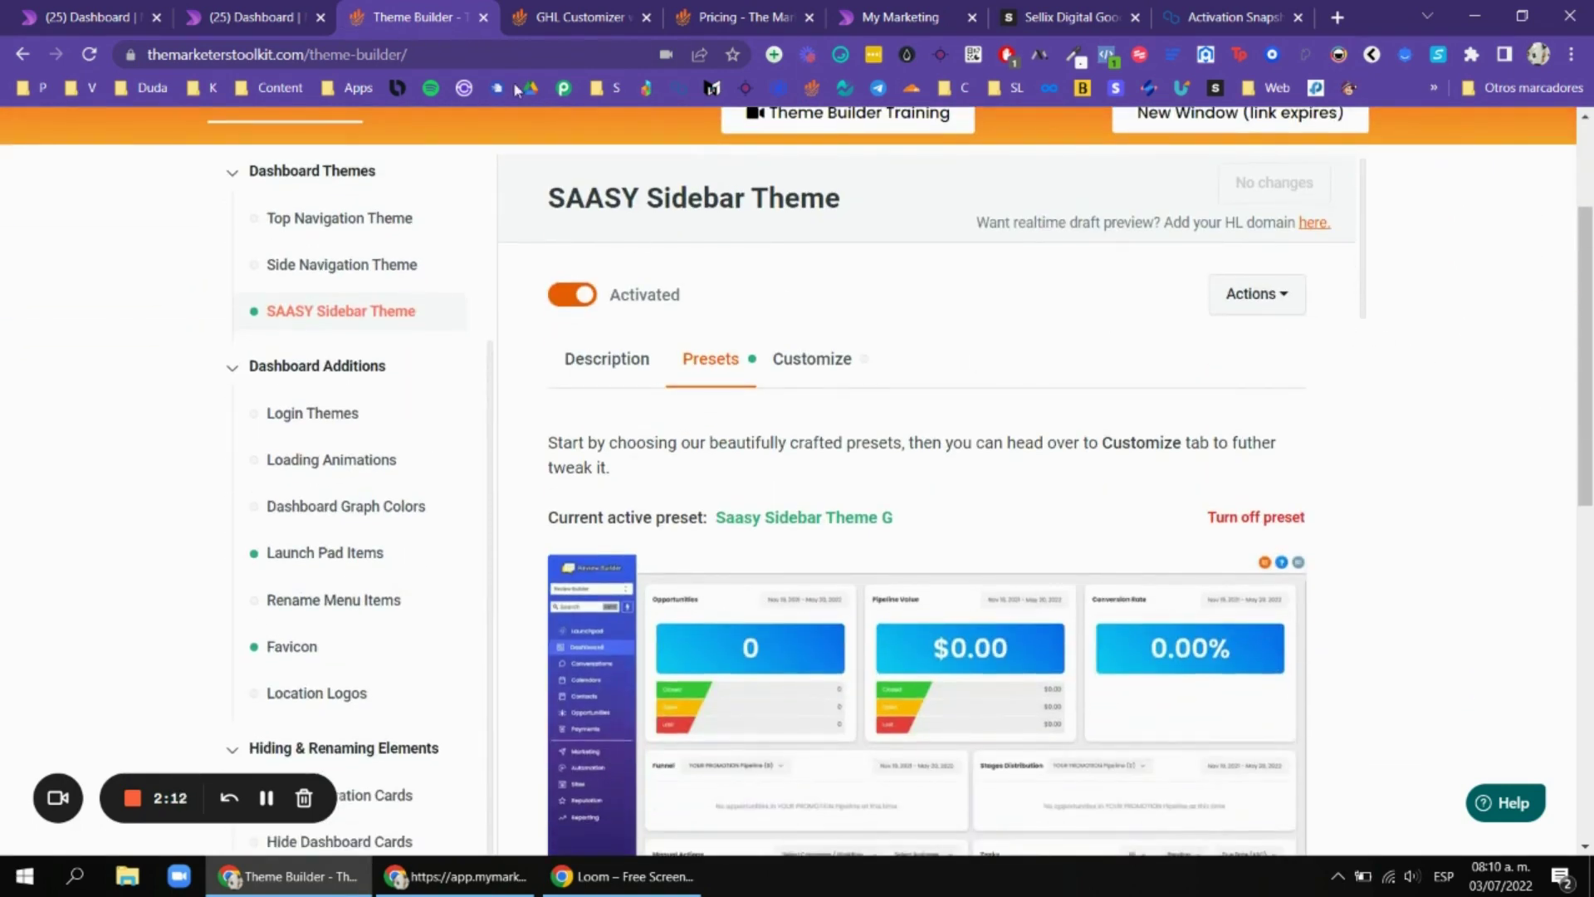
pyautogui.click(20, 10)
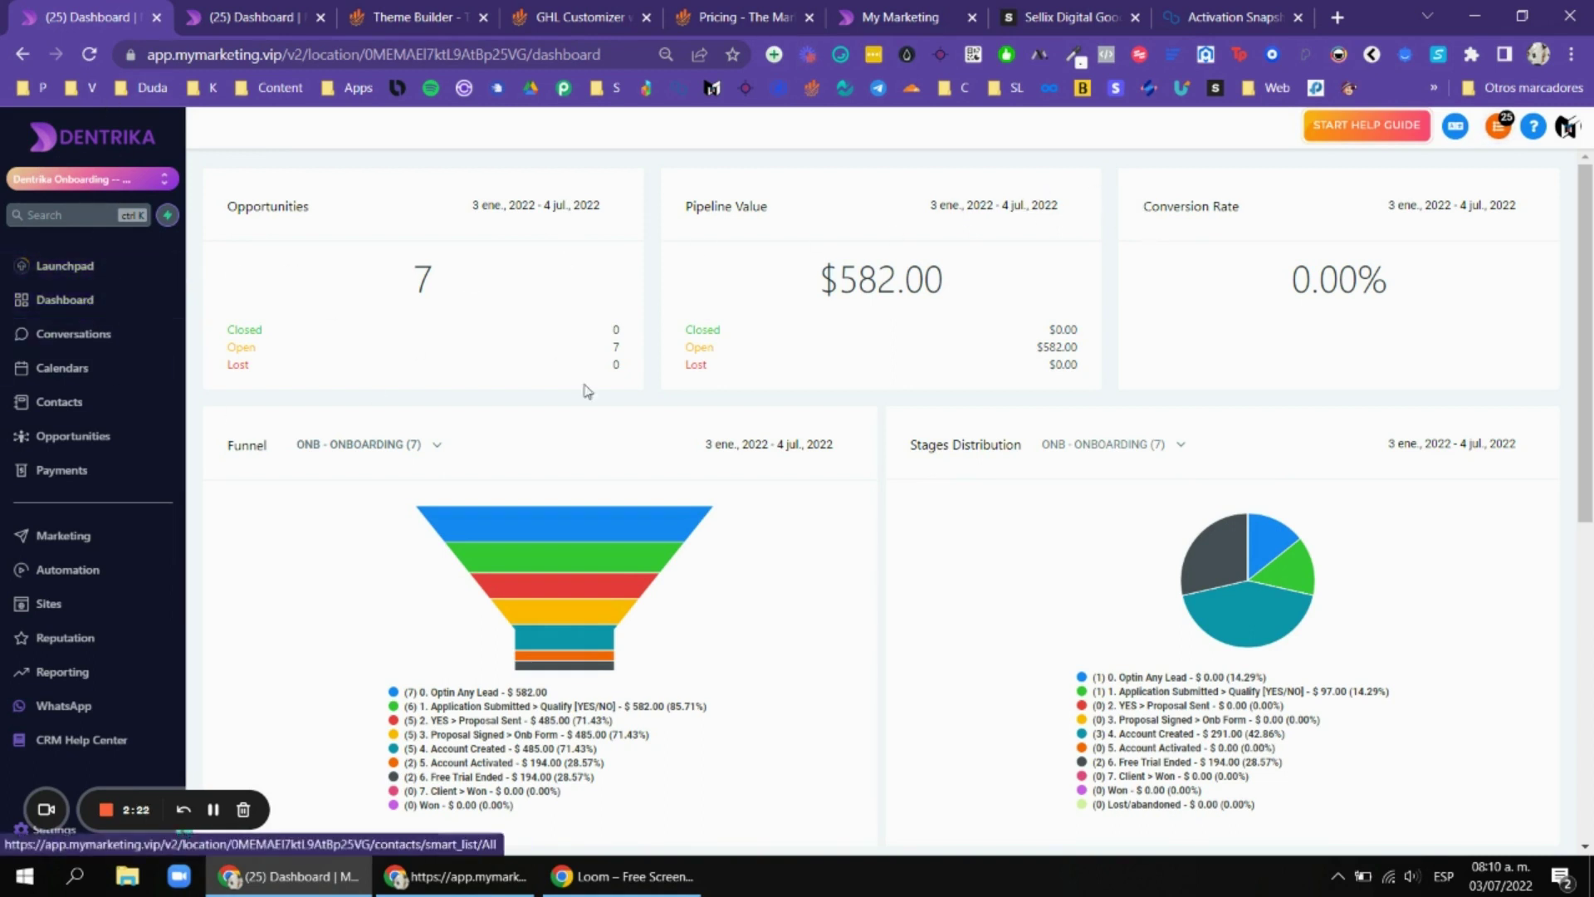
# Look over the Dentrika dashboard, then go back to the SAASY Sidebar Theme page.
pyautogui.scroll(-2, 1425, 300)
pyautogui.scroll(2, 1288, 292)
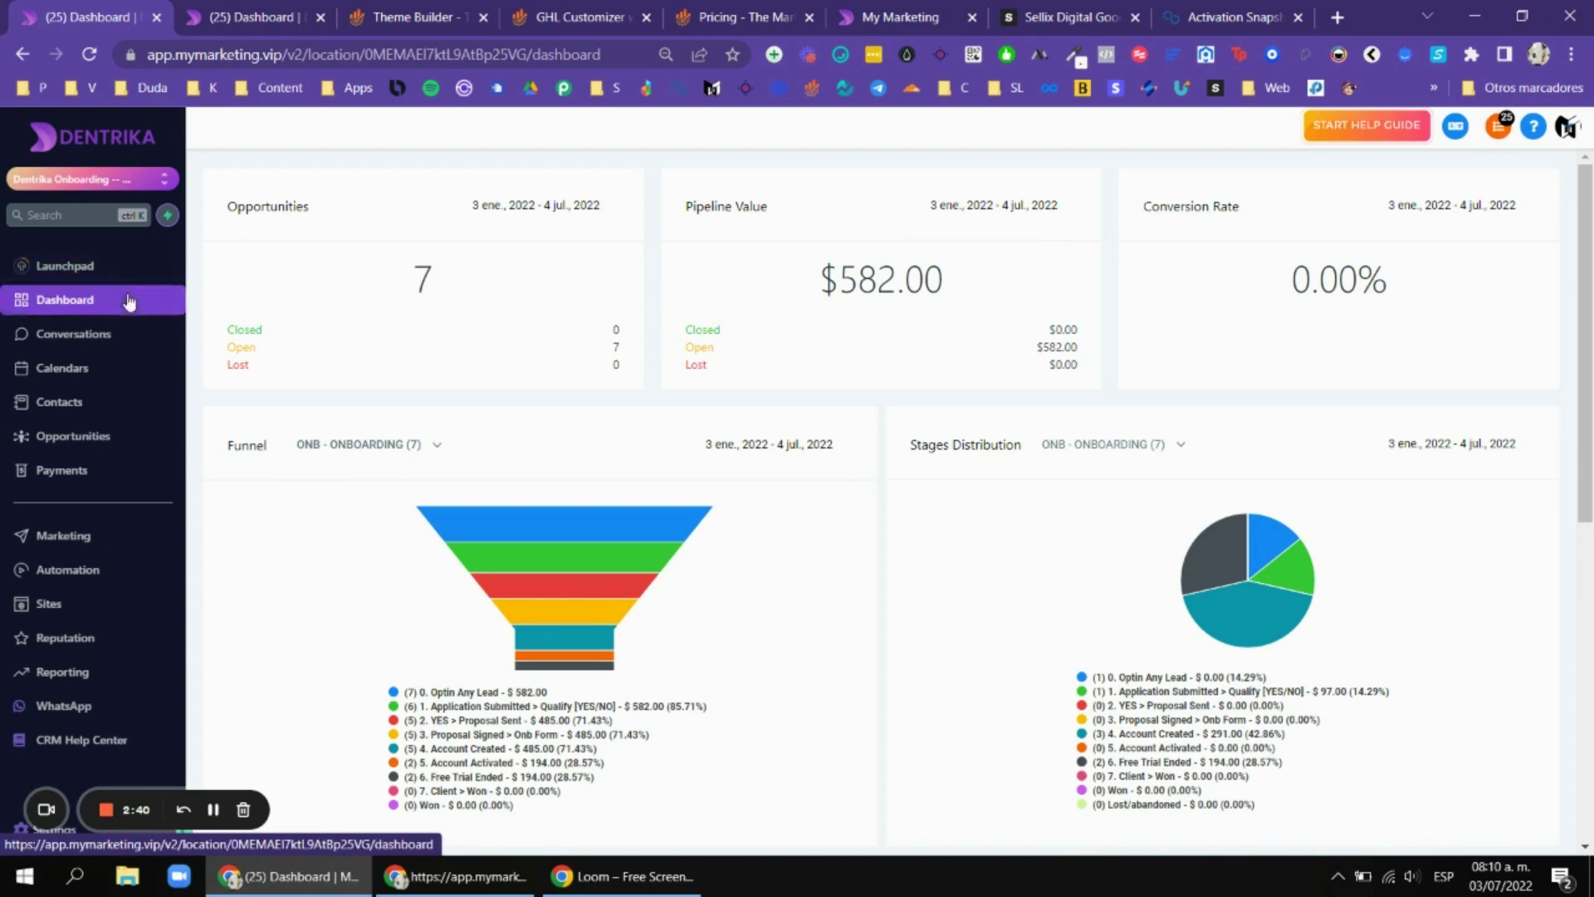
pyautogui.click(465, 18)
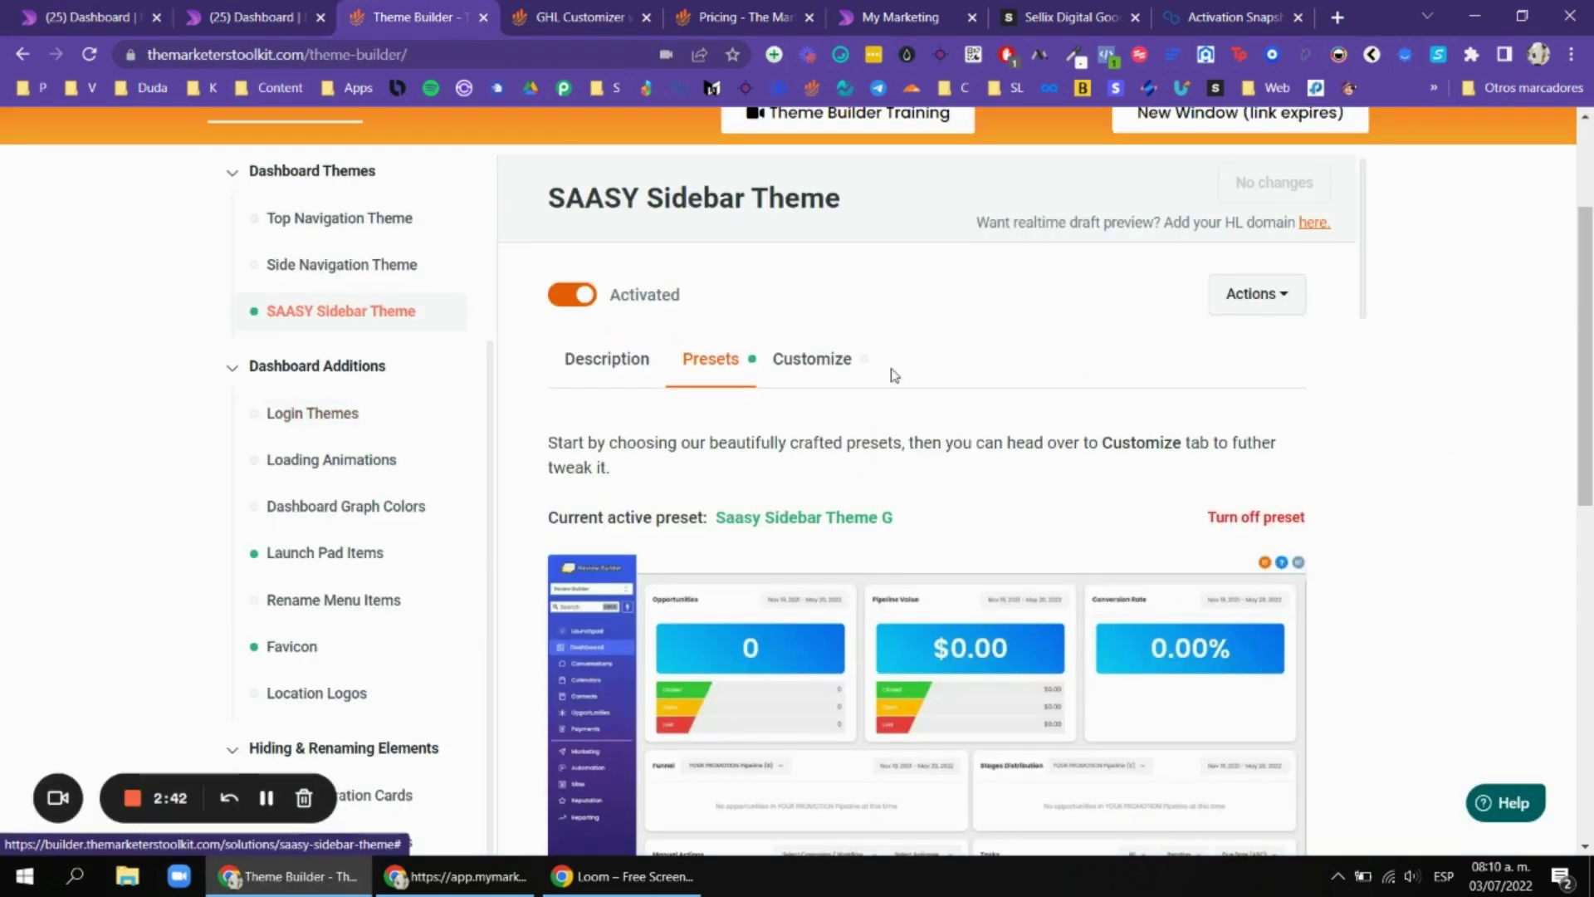
pyautogui.scroll(-2, 792, 369)
# Open Conversations in both Dentrika dashboard tabs, listing ALL conversations instead of unread.
pyautogui.click(40, 10)
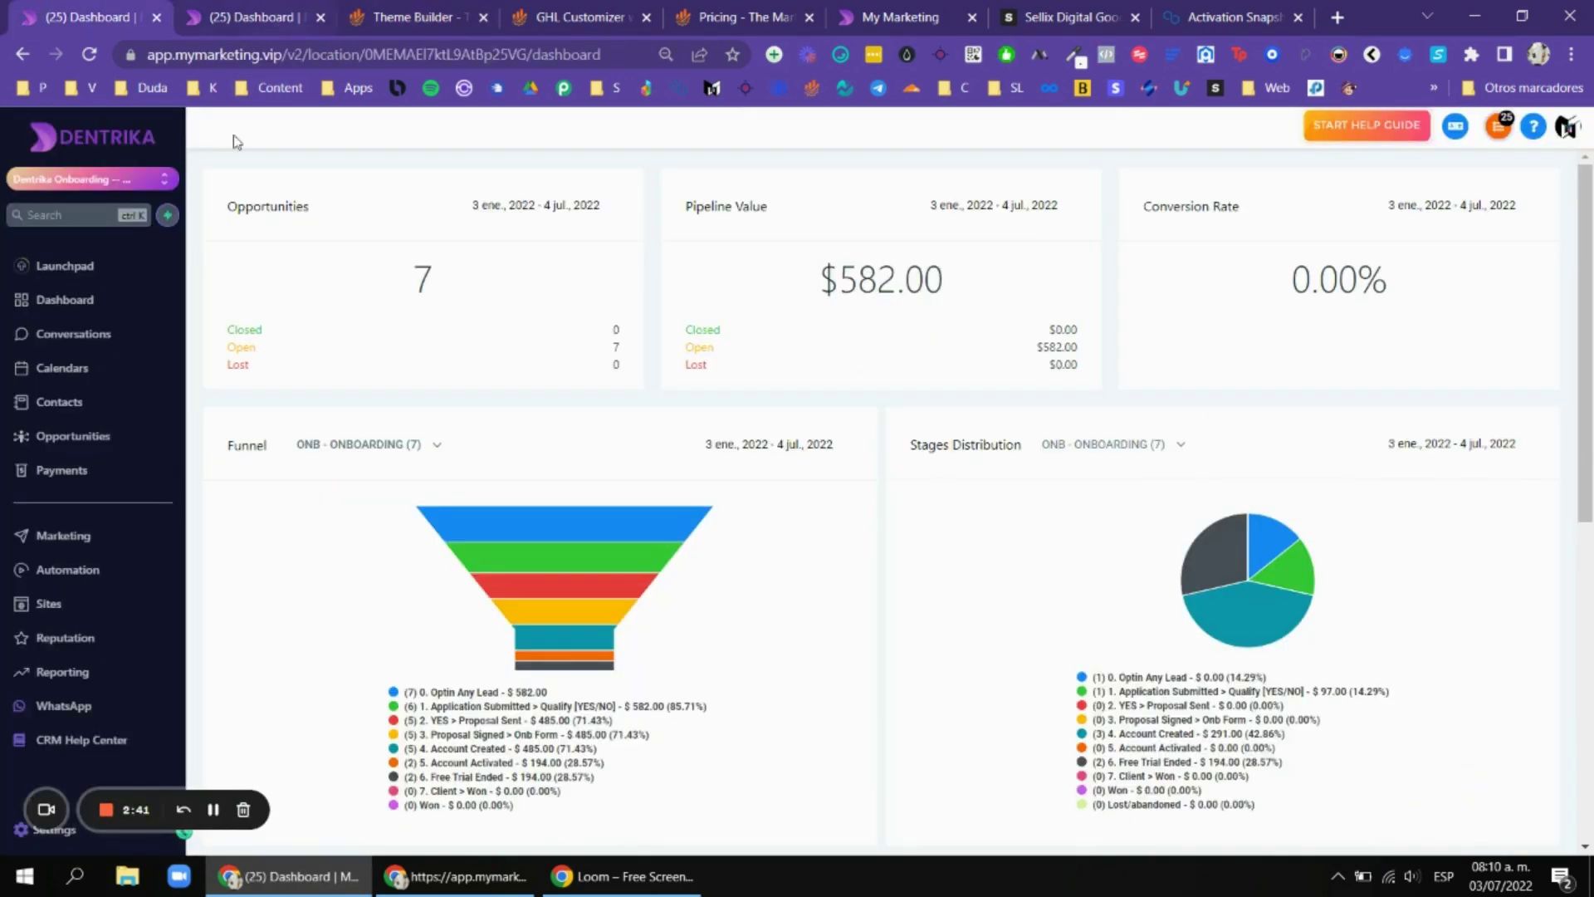
pyautogui.click(228, 10)
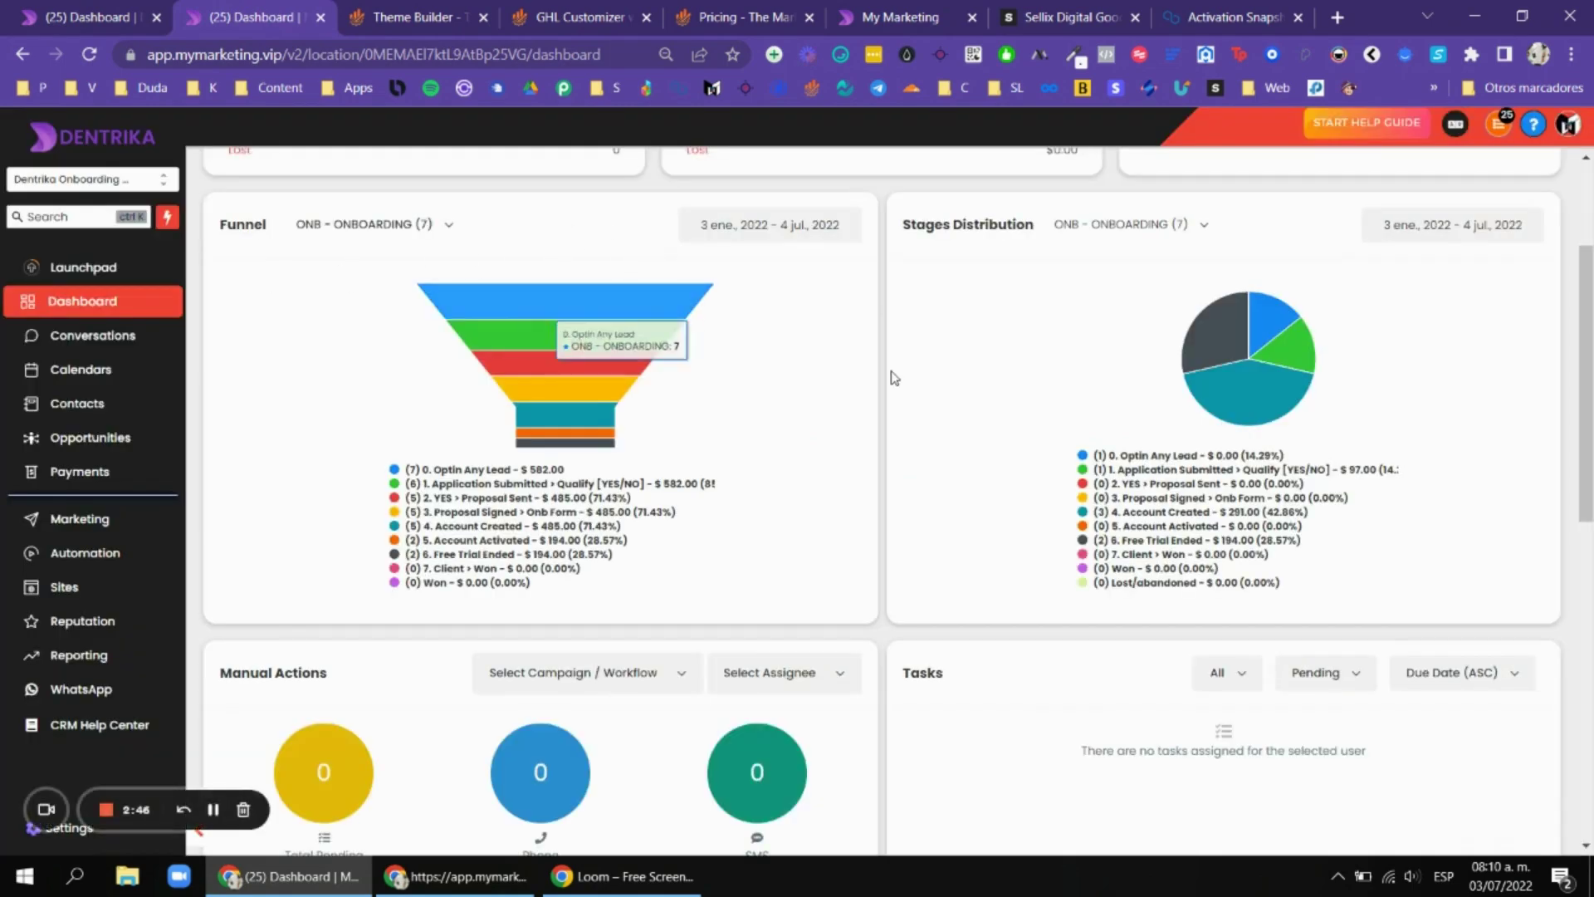
pyautogui.scroll(3, 639, 540)
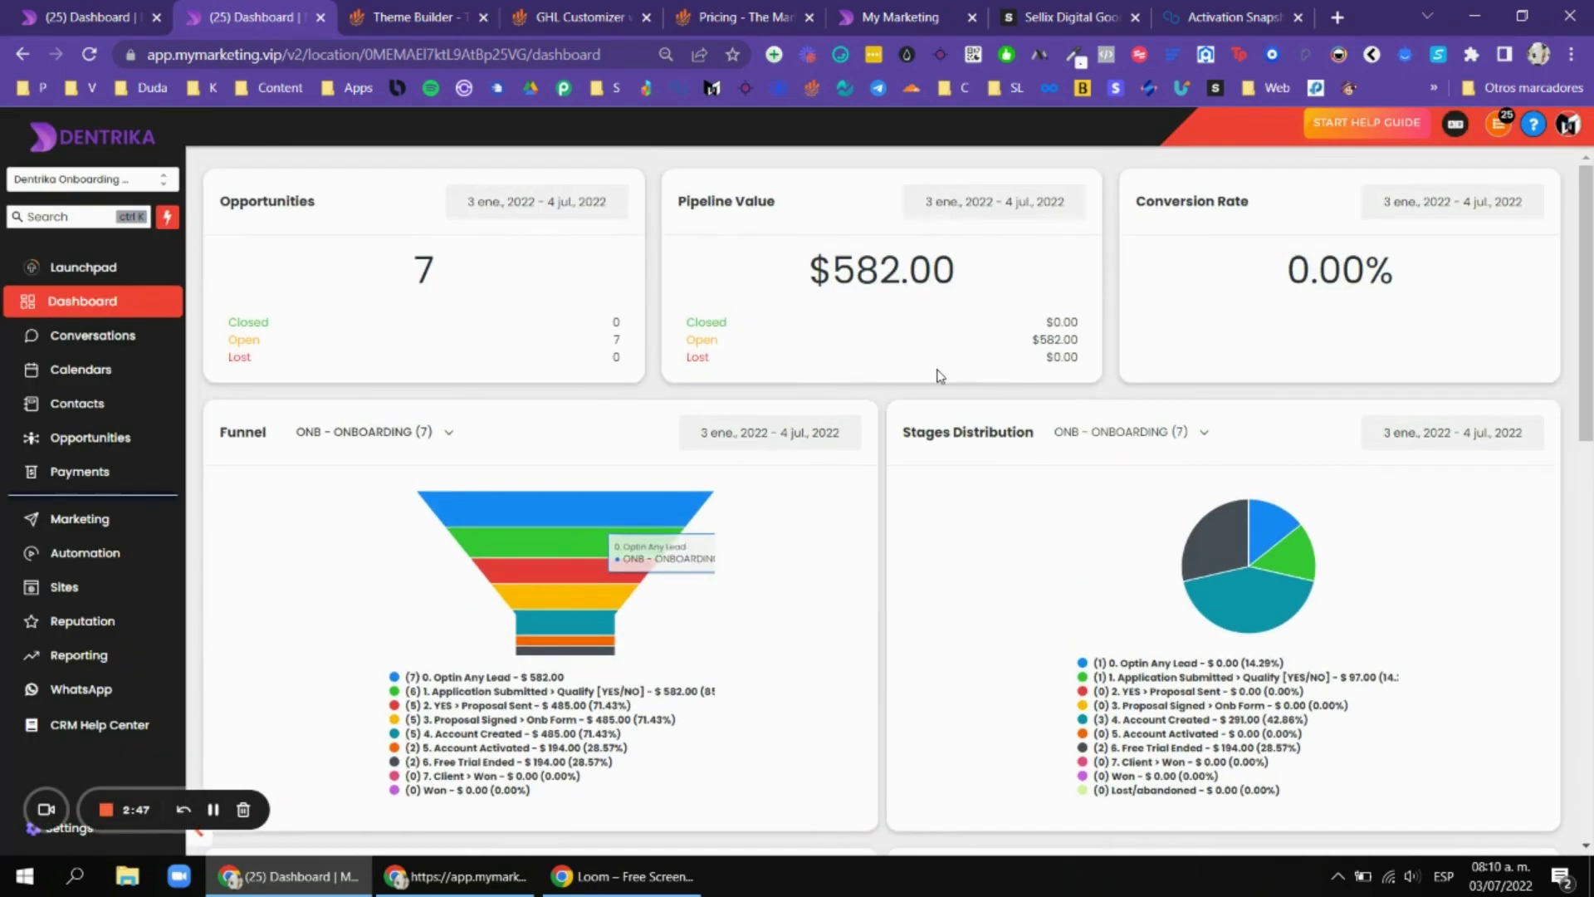
pyautogui.click(116, 338)
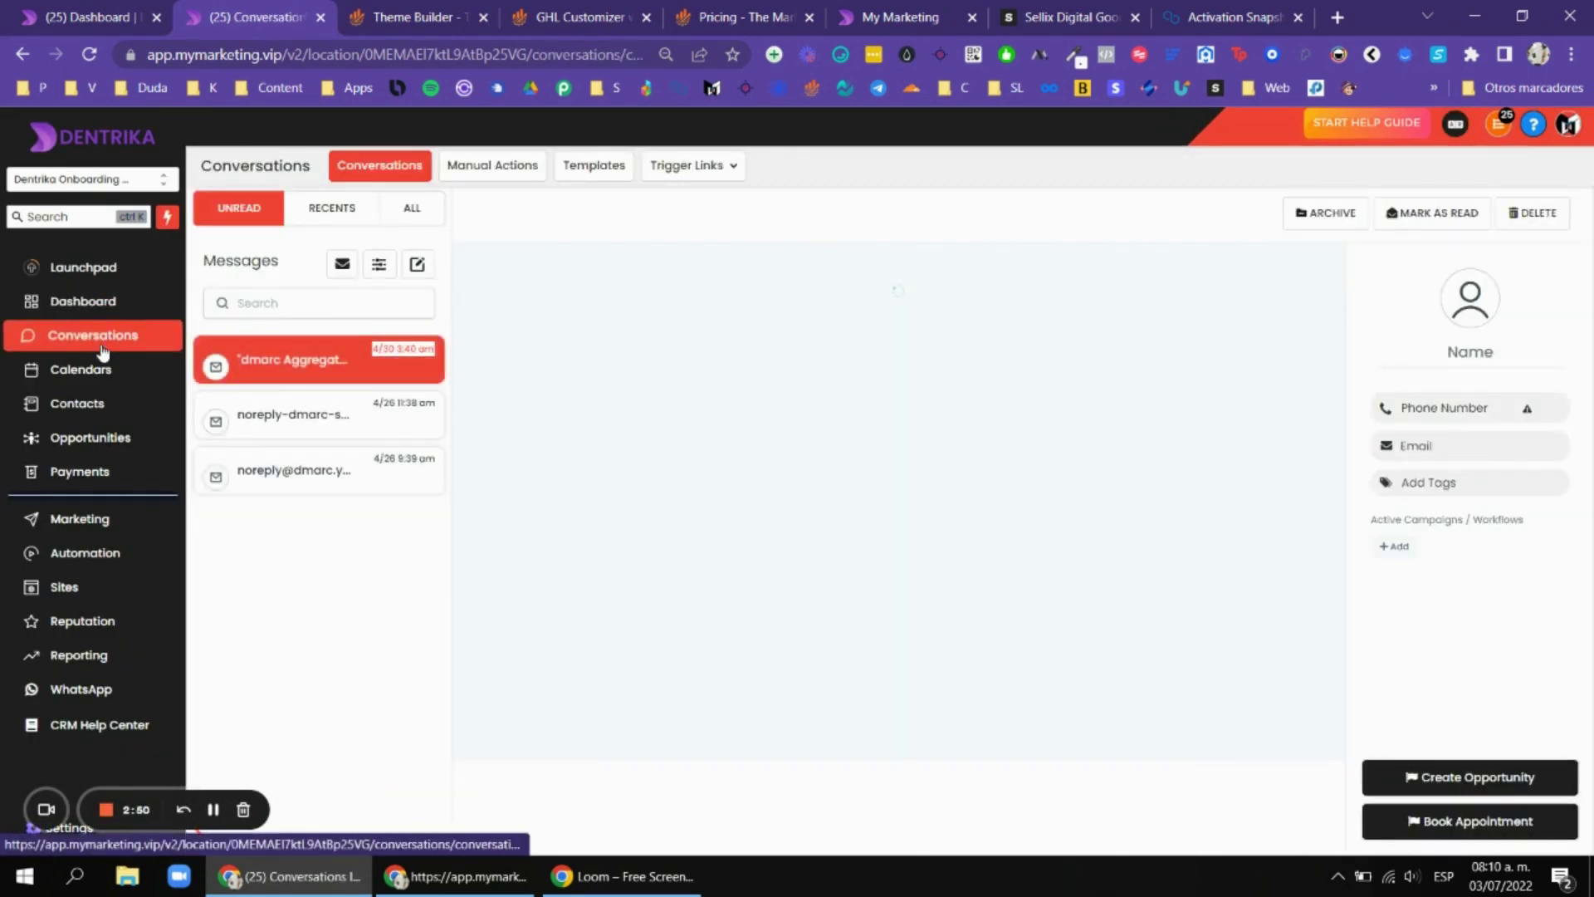
pyautogui.hotkey('ctrl', 'shift', 'Tab')
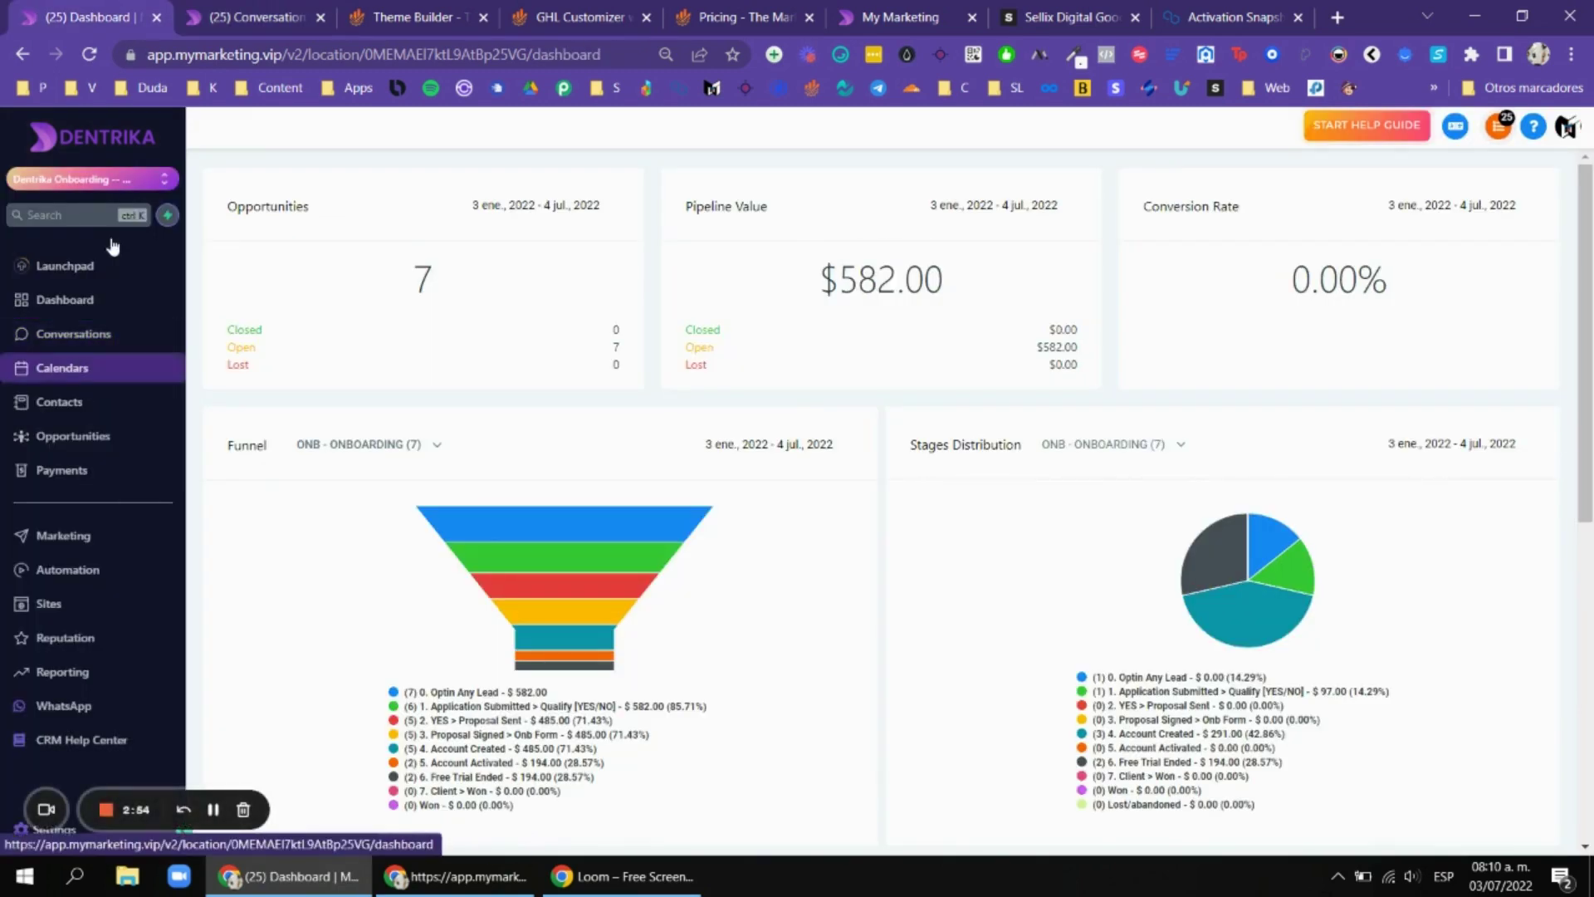
pyautogui.click(203, 12)
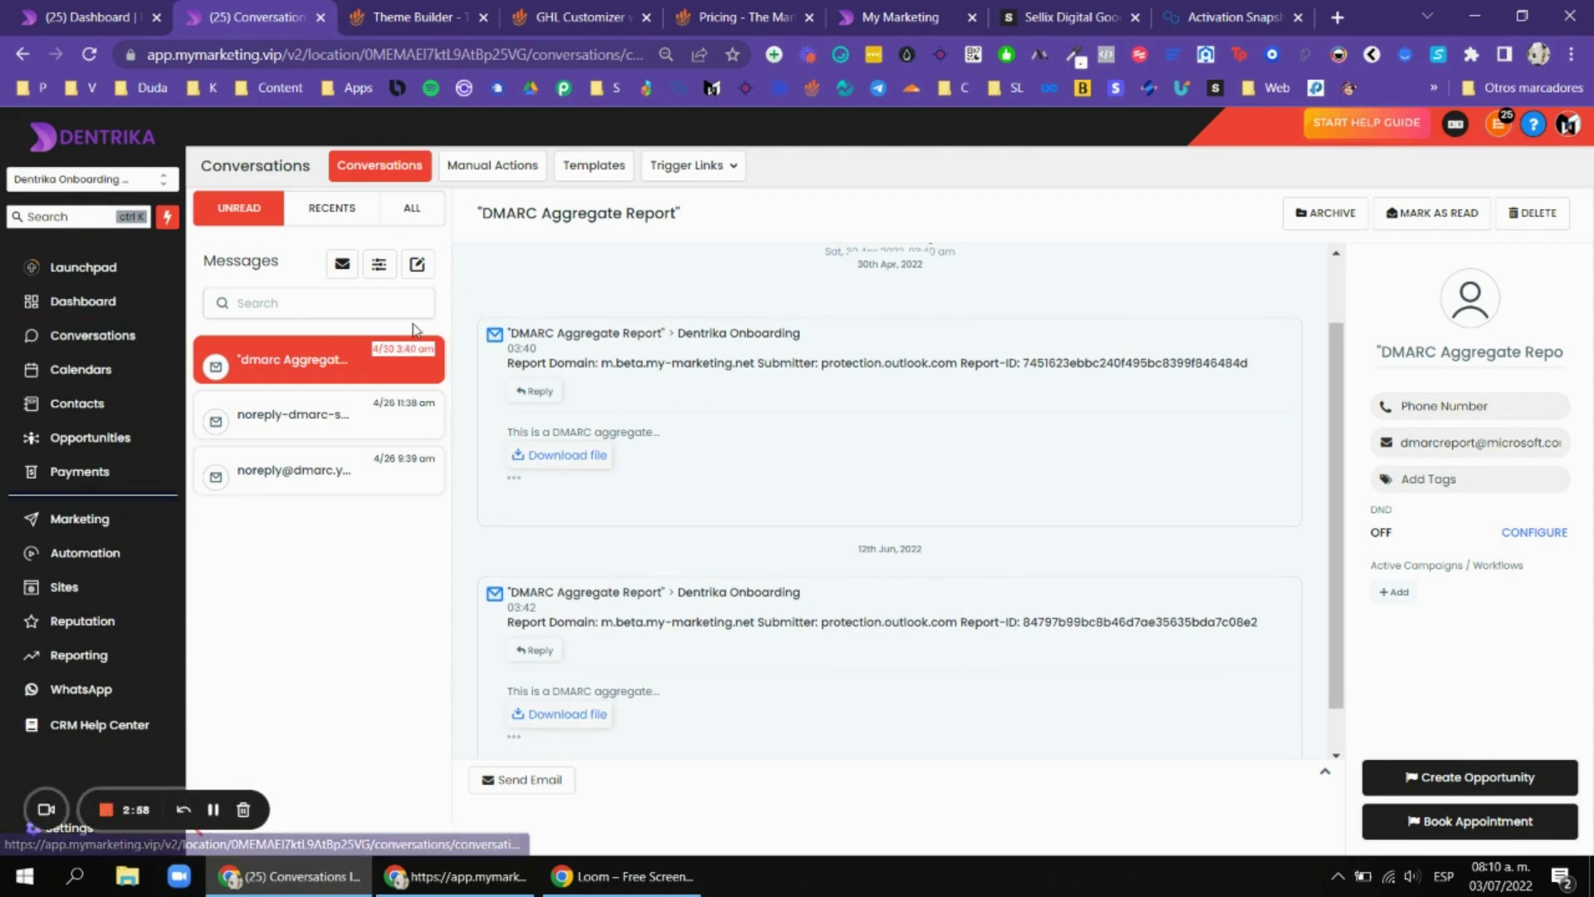
pyautogui.click(412, 208)
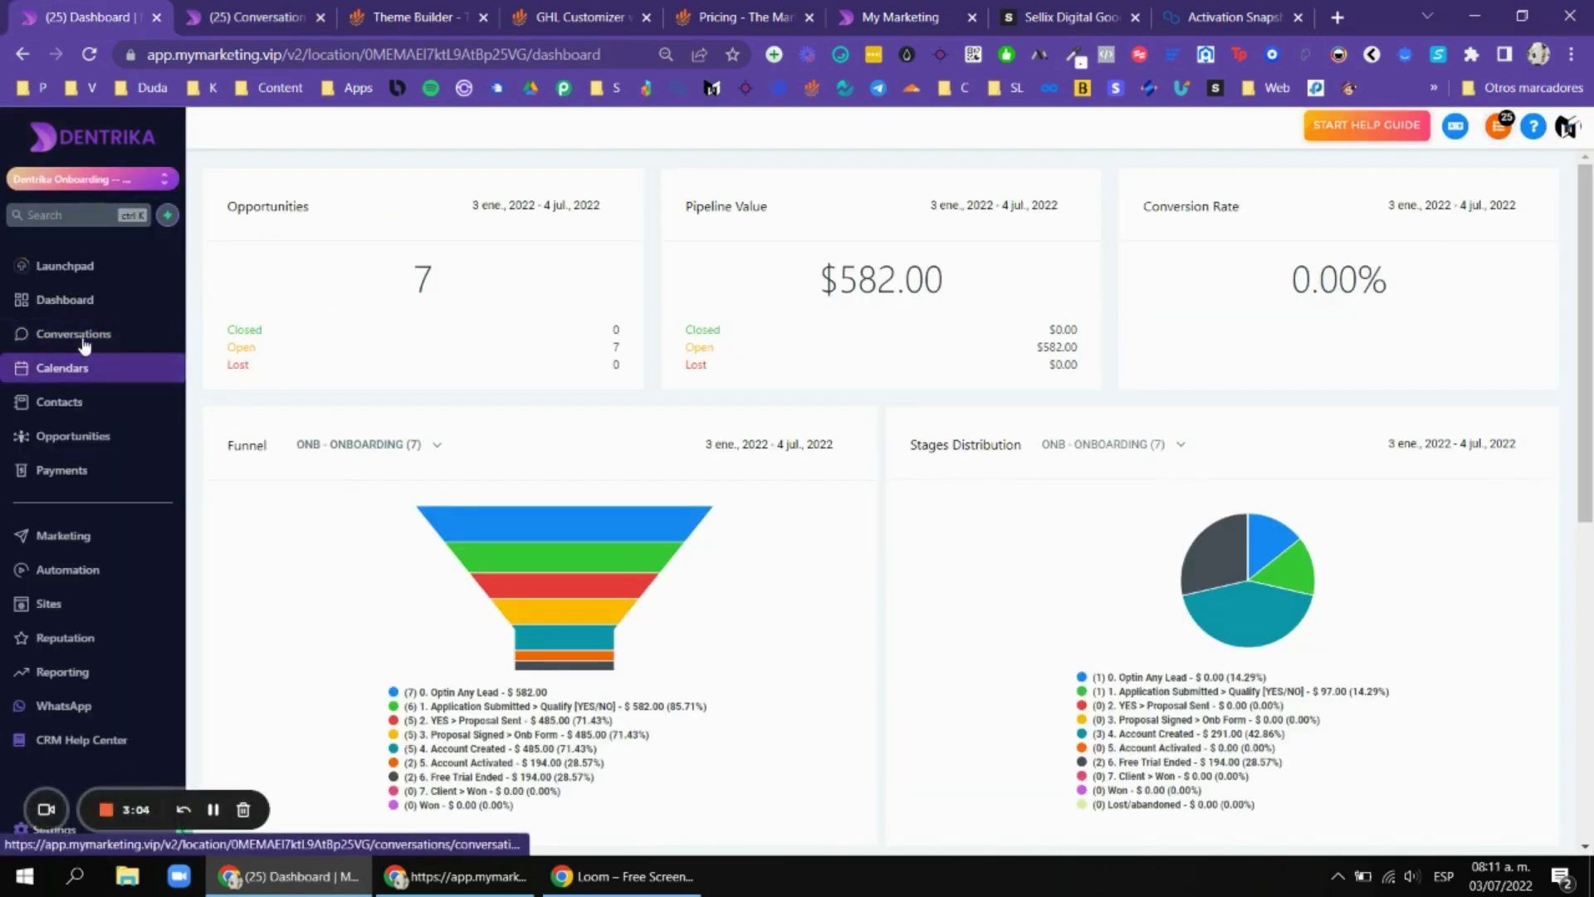
pyautogui.click(77, 341)
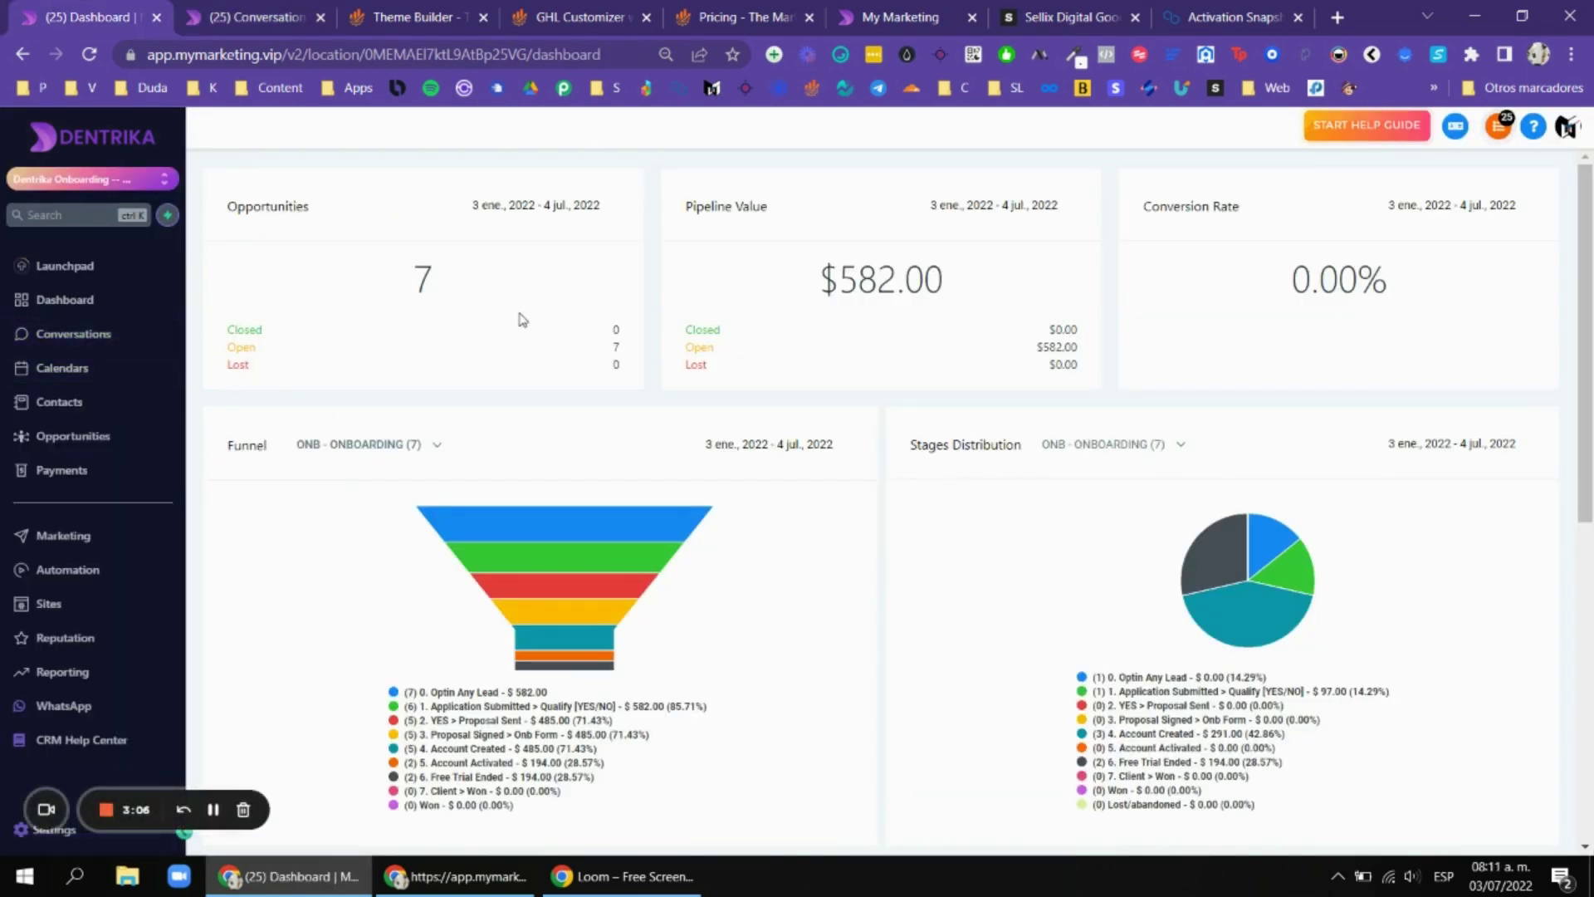
pyautogui.click(106, 336)
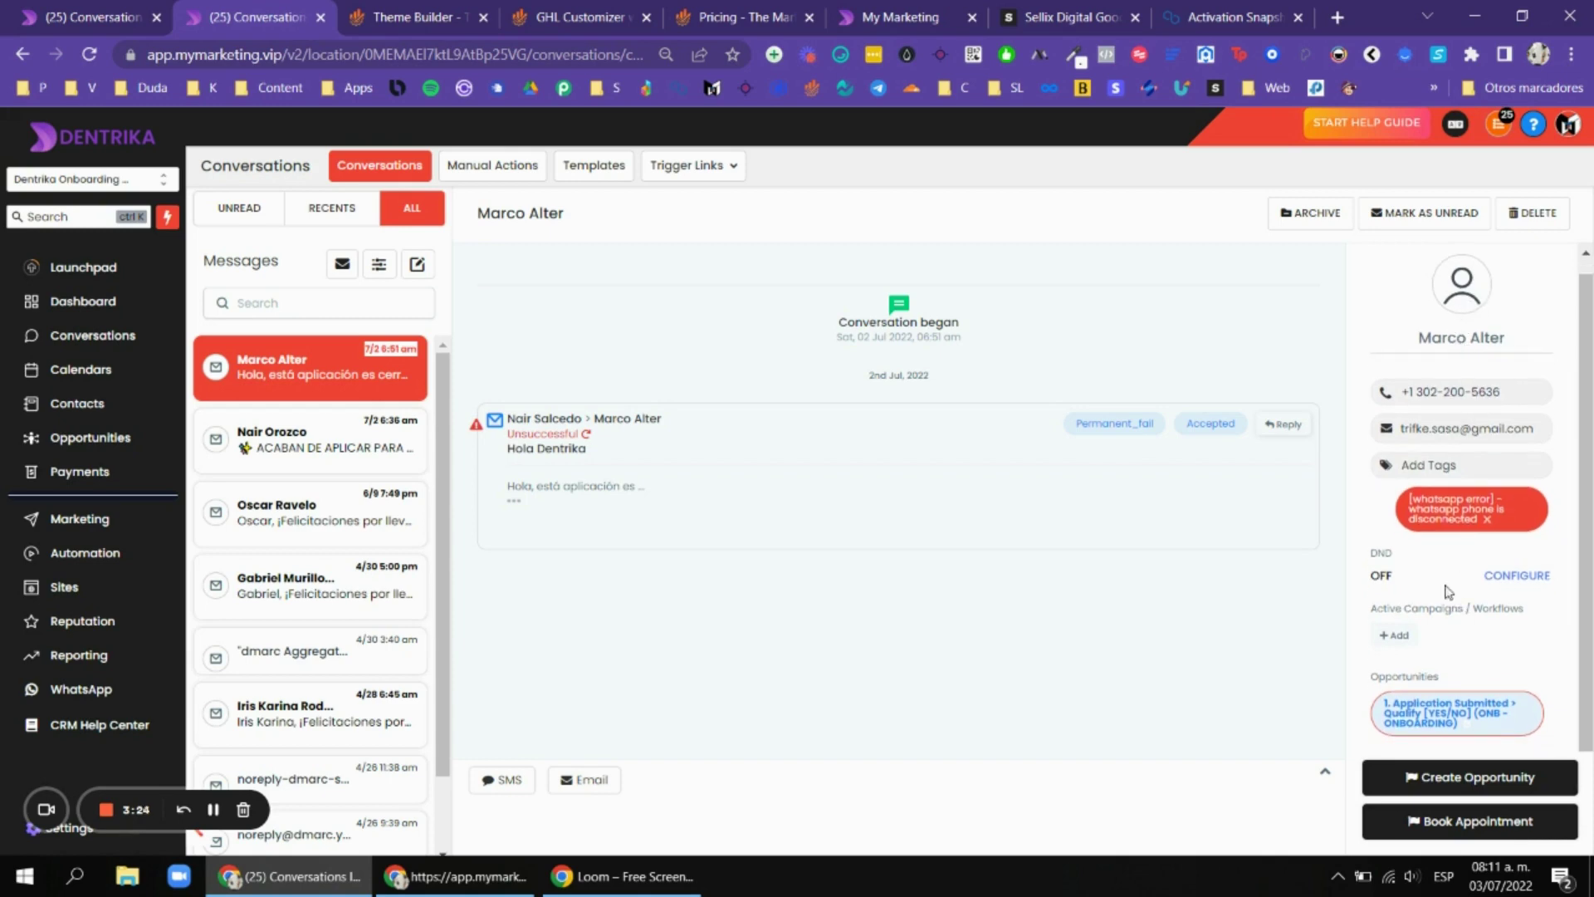
# View the restyled Conversations page and open then close the sub-account switcher.
pyautogui.click(132, 10)
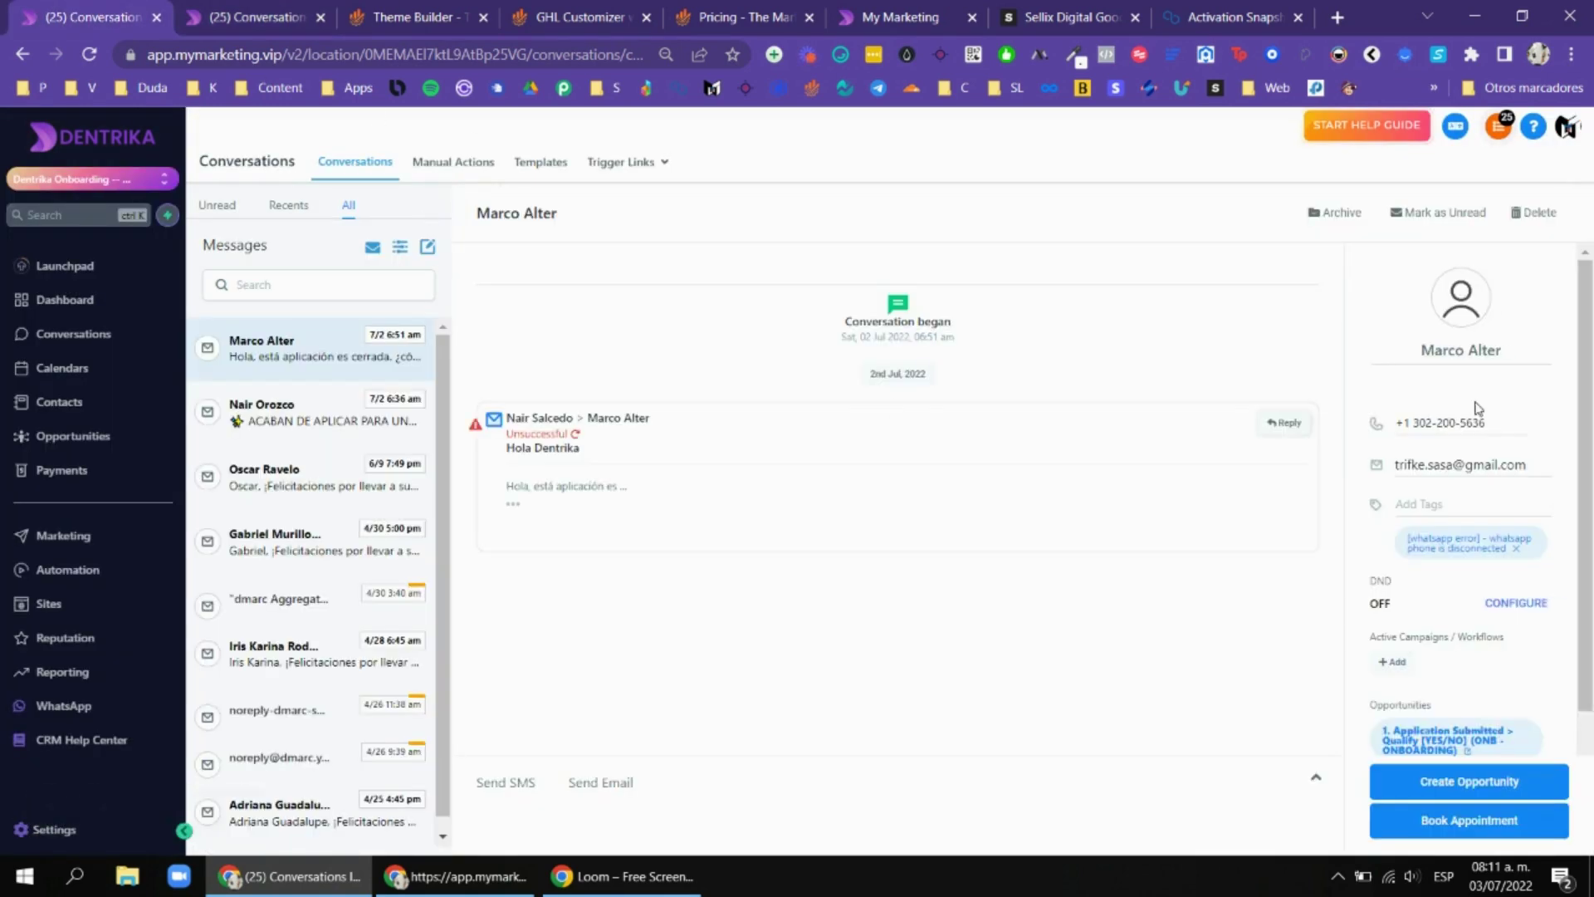
pyautogui.scroll(-1, 1490, 392)
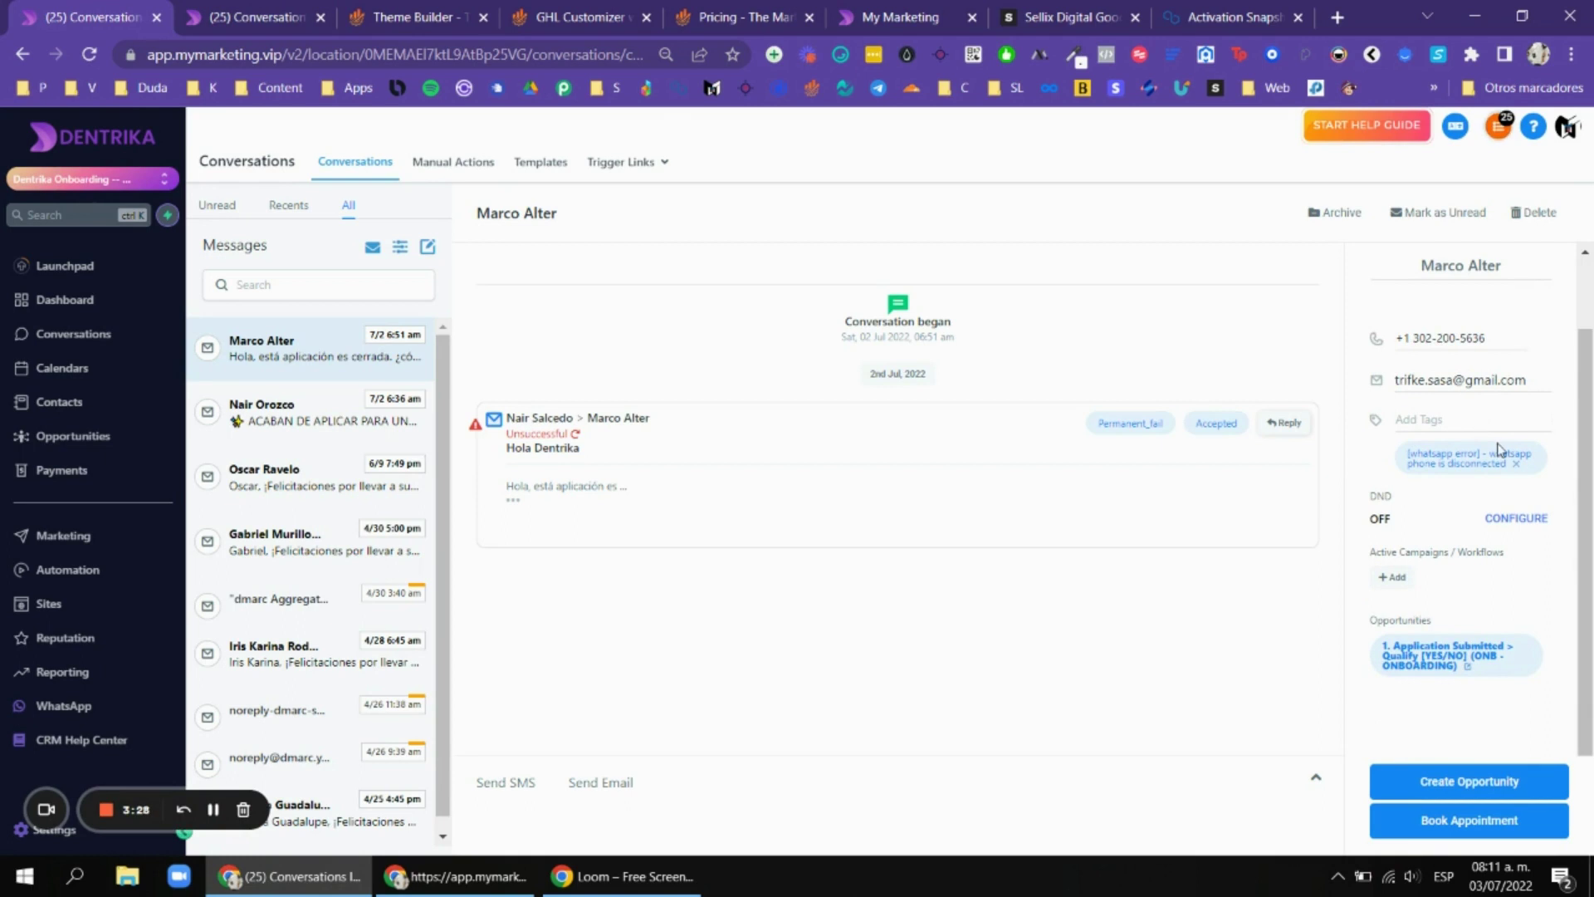
pyautogui.scroll(1, 1451, 480)
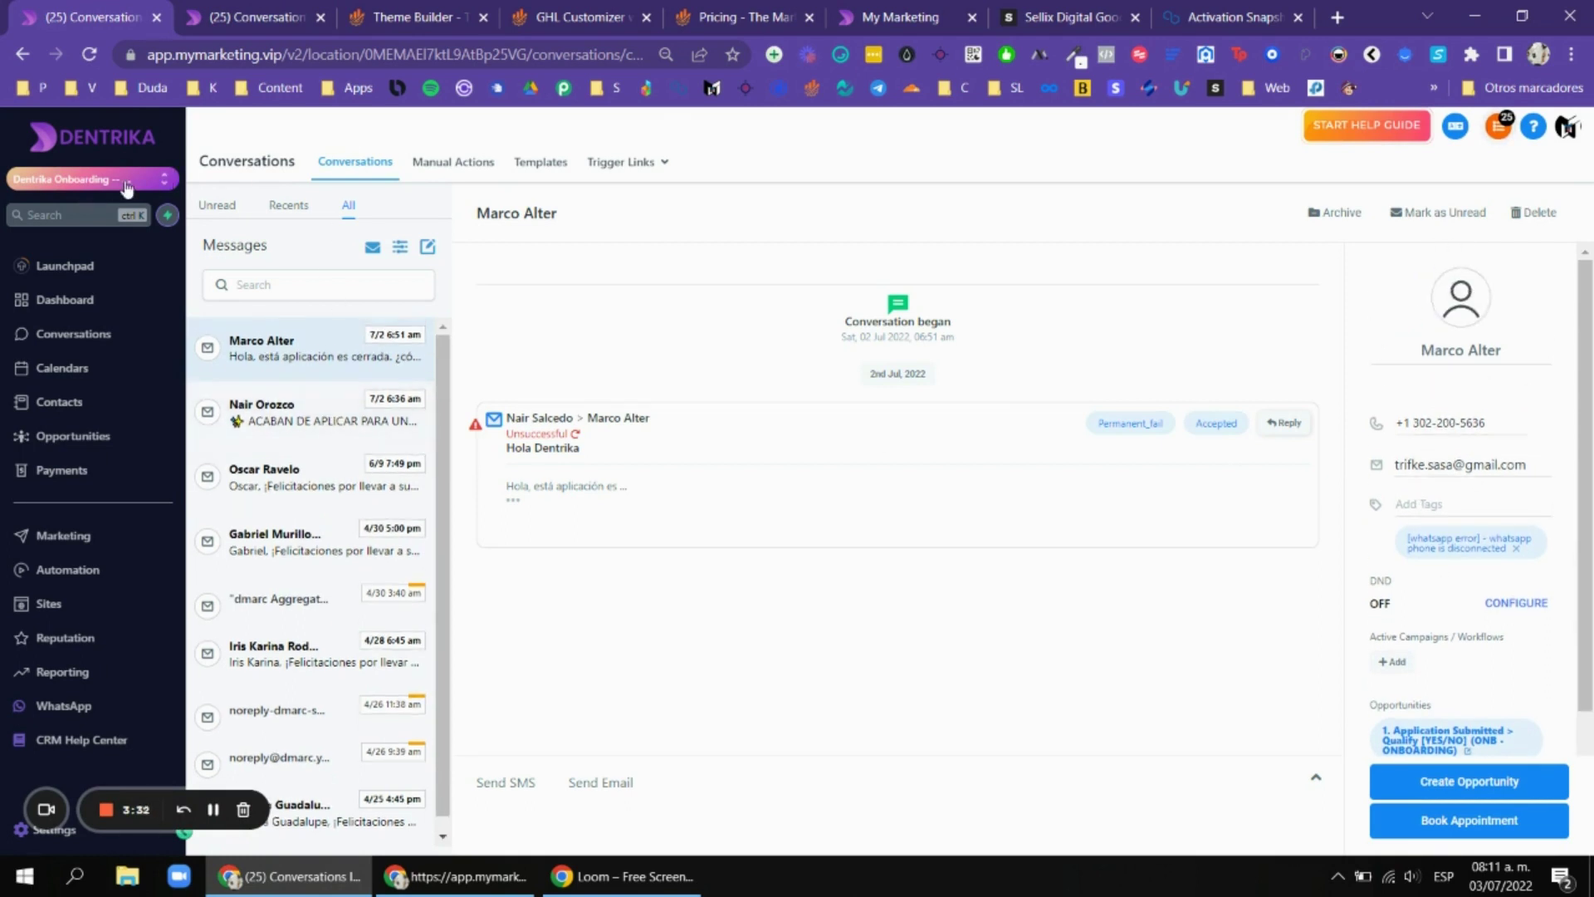
pyautogui.click(83, 179)
pyautogui.click(733, 255)
# Compare Theme Builder Membership pricing, $97 monthly versus $997 lifetime, then return to conversations.
pyautogui.click(710, 11)
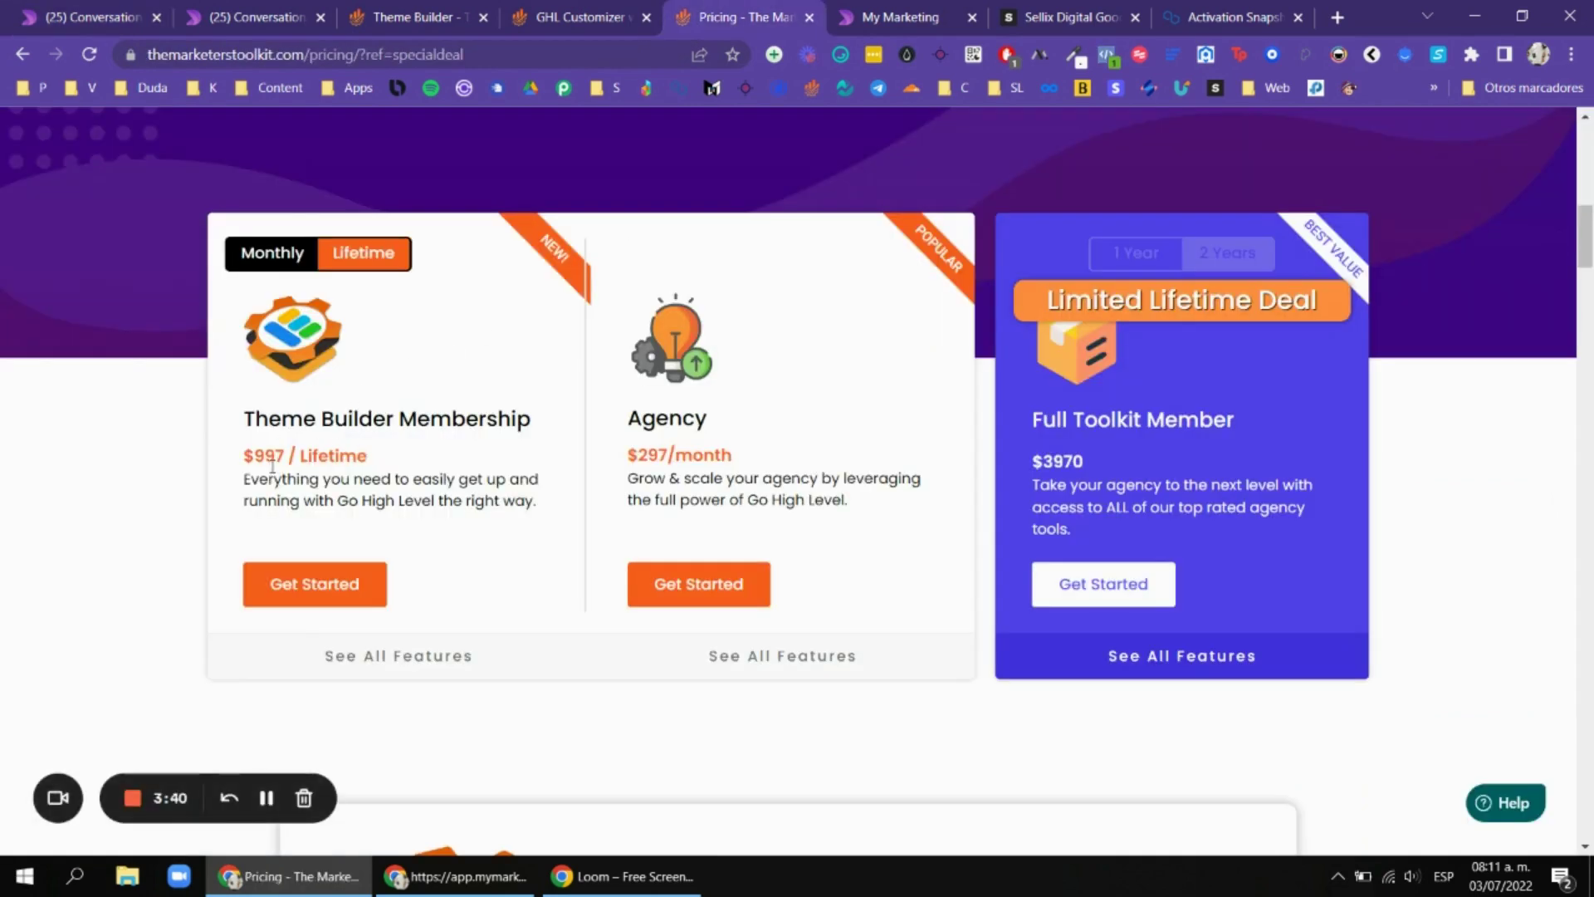
pyautogui.moveTo(283, 455); pyautogui.dragTo(264, 455)
pyautogui.scroll(4, 646, 387)
pyautogui.scroll(-4, 512, 325)
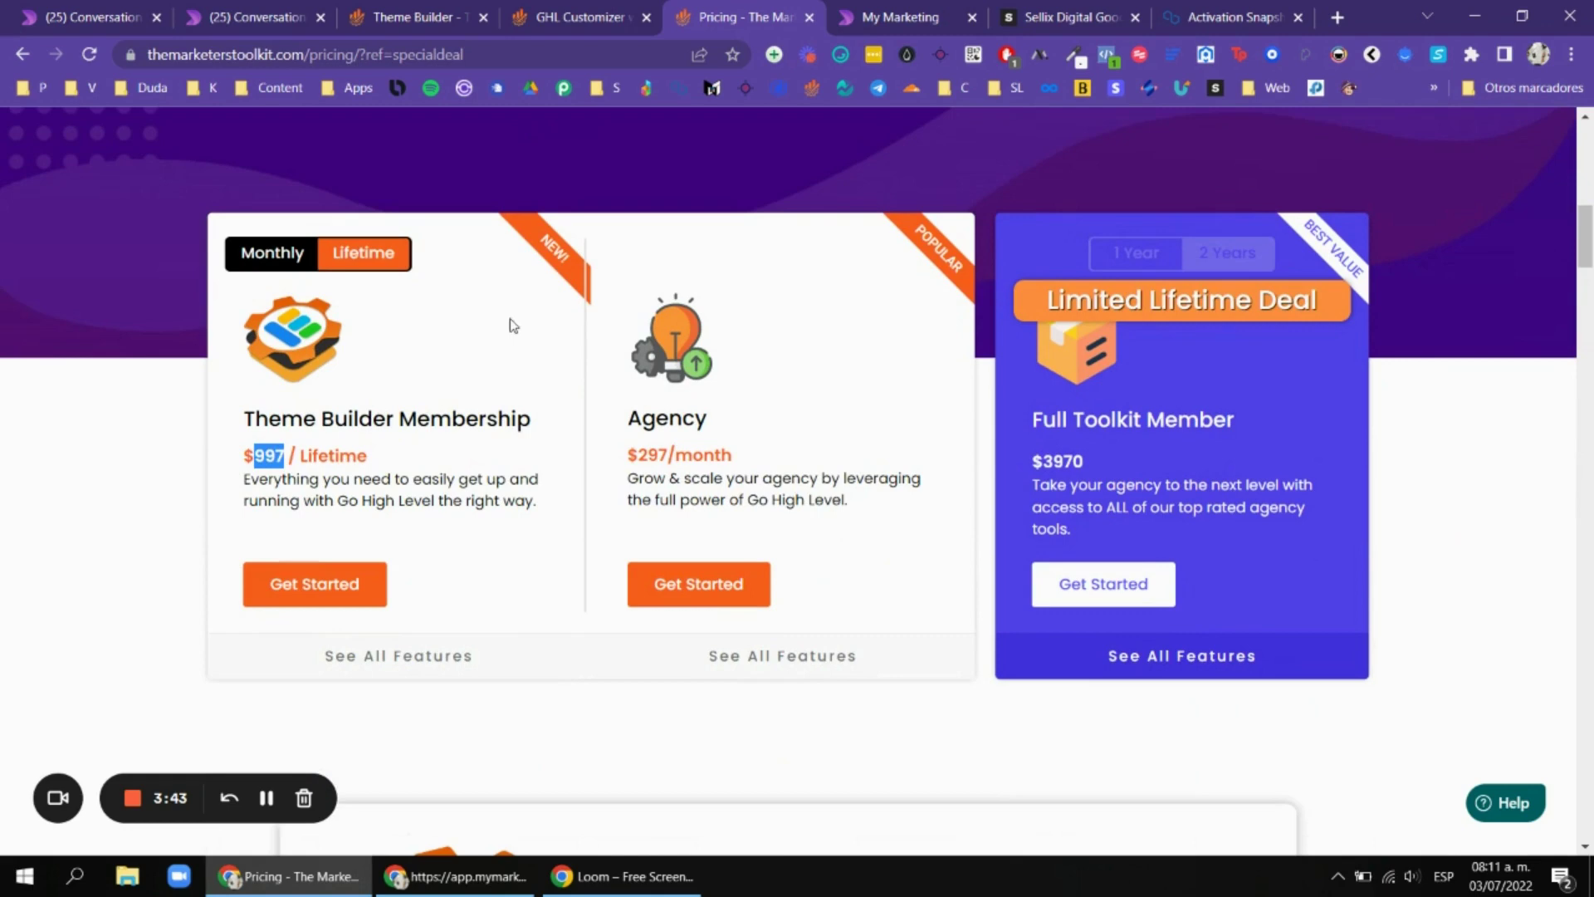
pyautogui.click(281, 264)
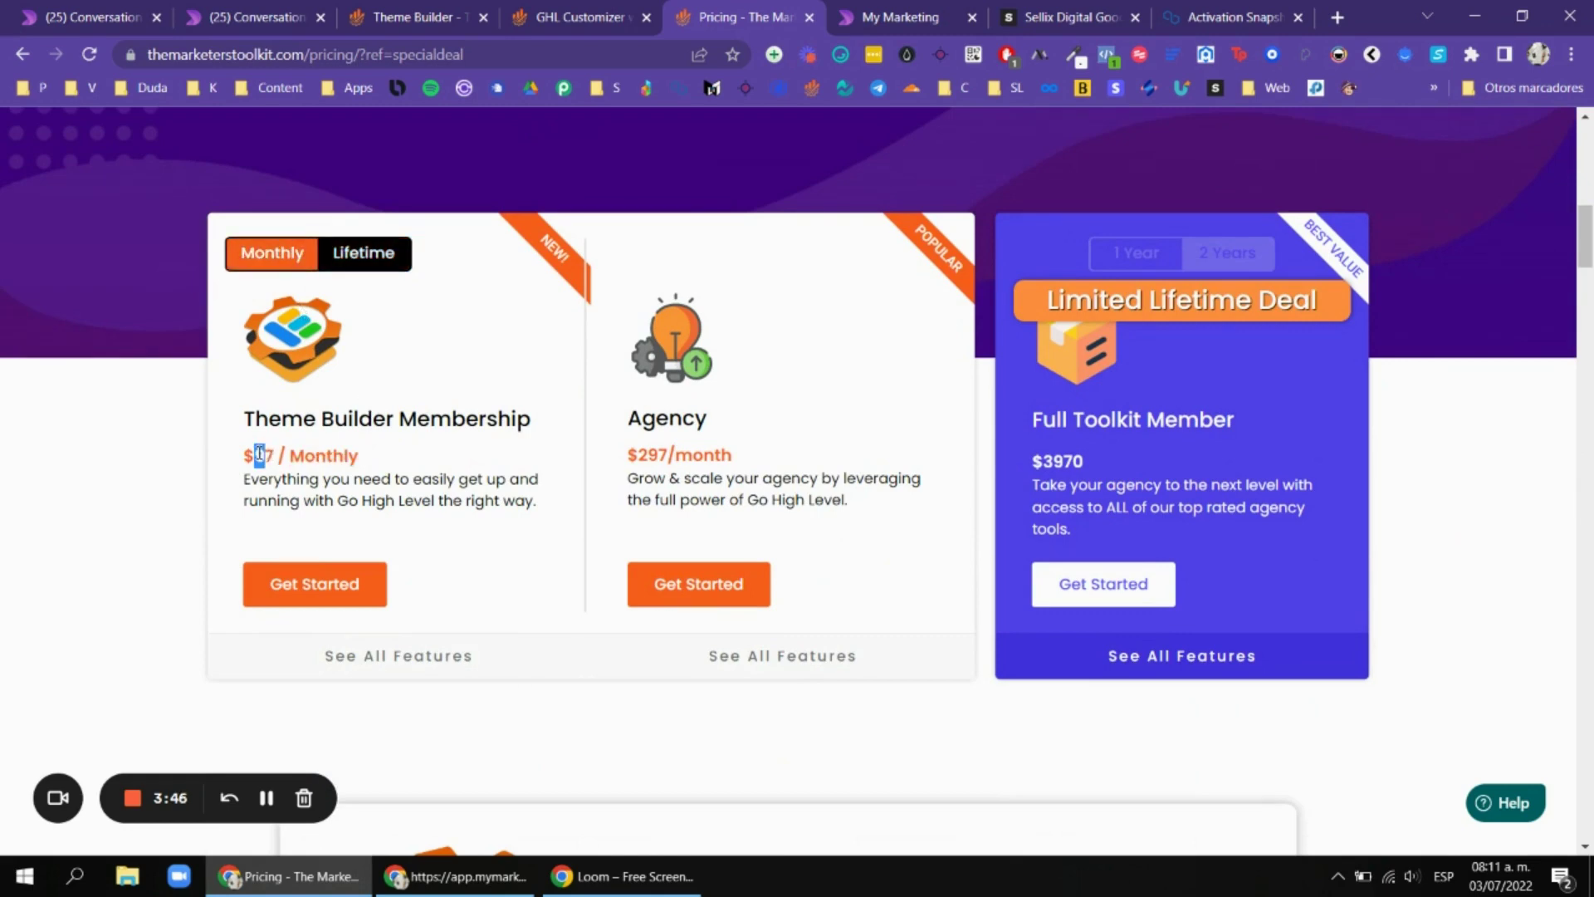
pyautogui.click(359, 263)
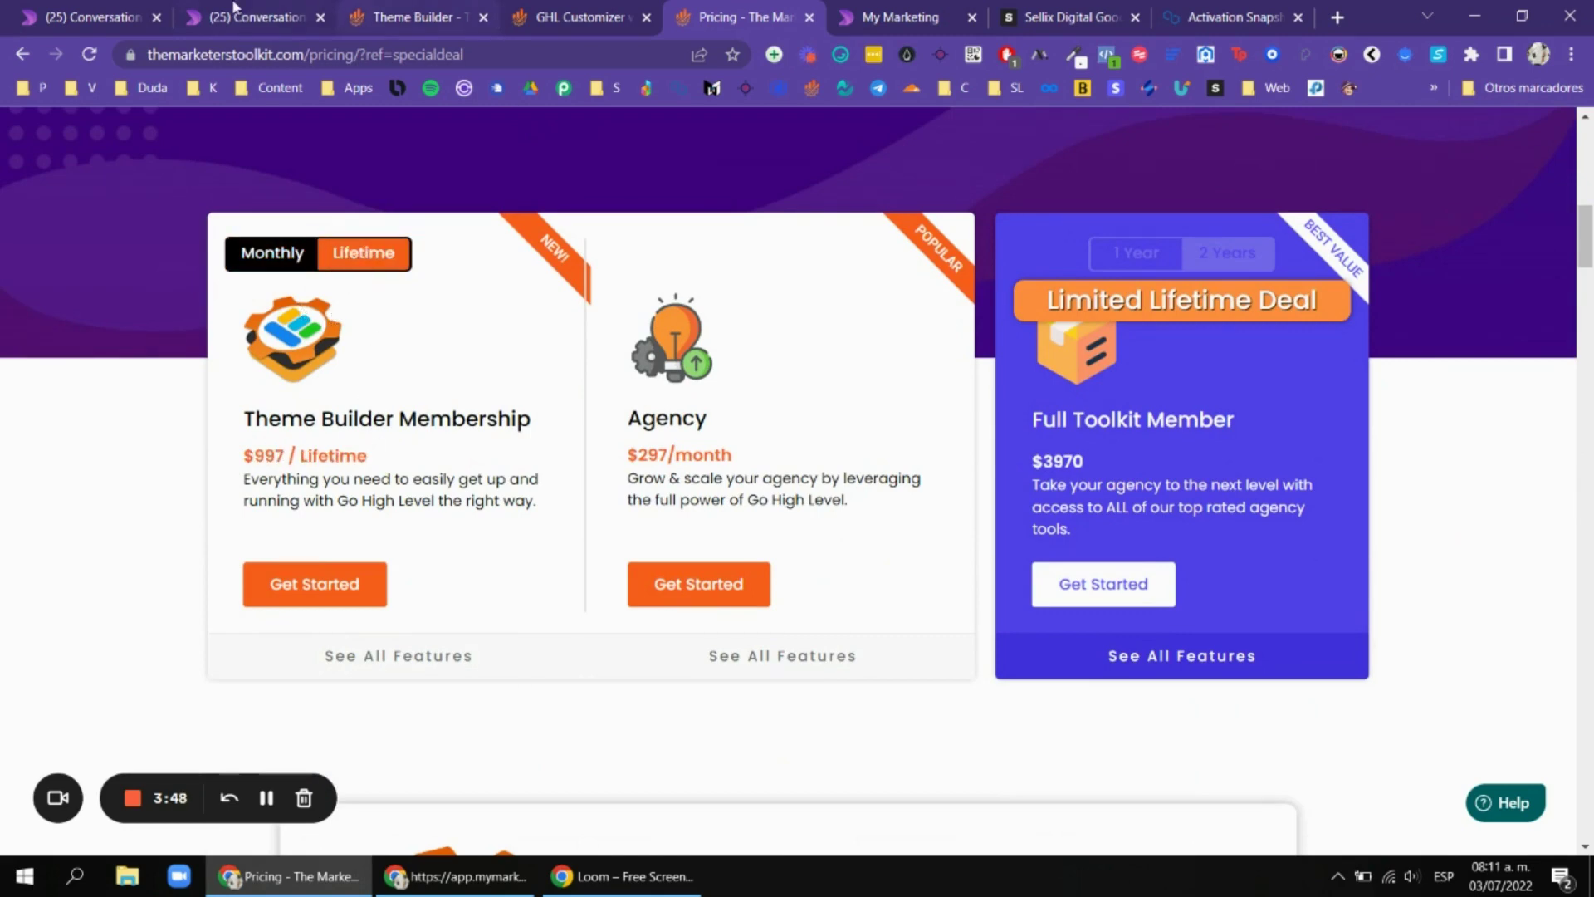
pyautogui.click(249, 17)
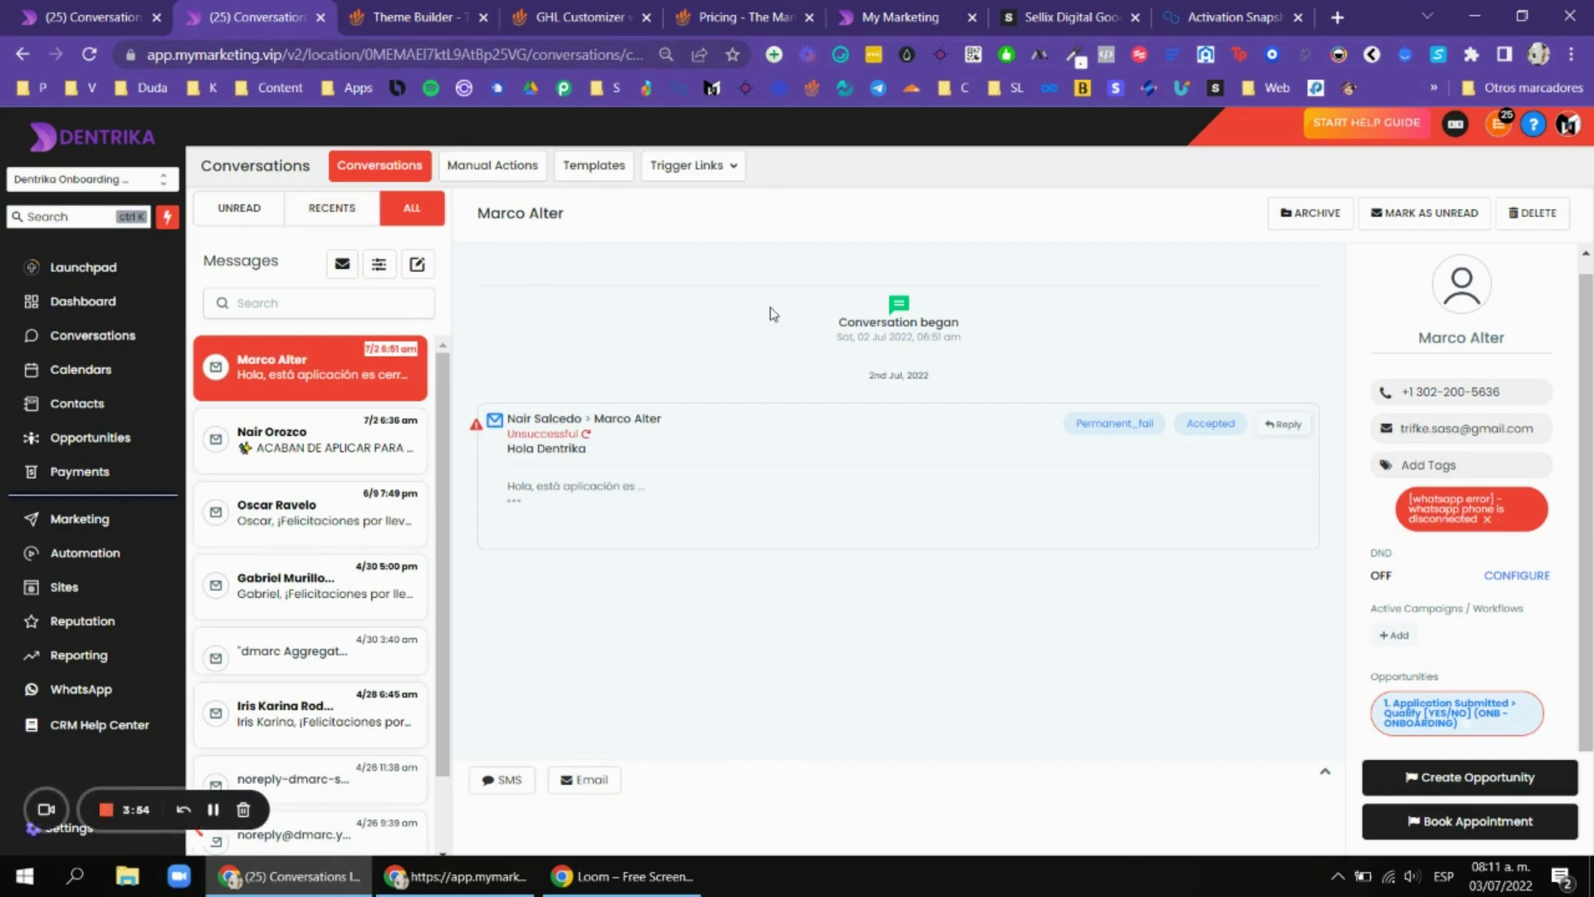
# Open another contact's conversation, then glance back at the SAASY Sidebar Theme page.
pyautogui.click(28, 11)
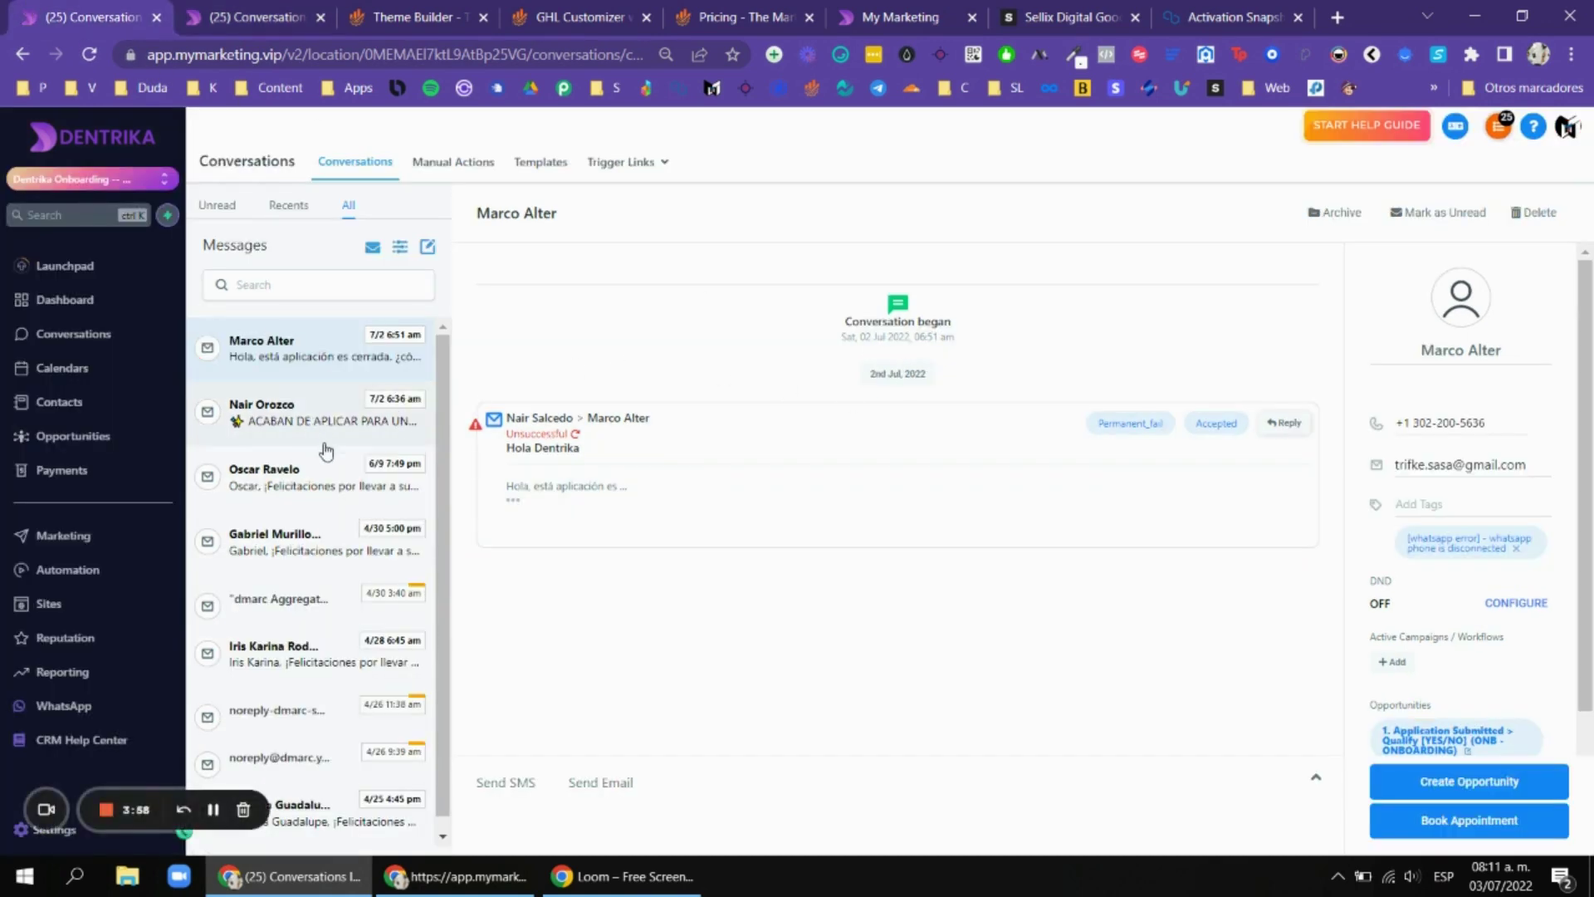
pyautogui.scroll(-1, 328, 473)
pyautogui.click(336, 507)
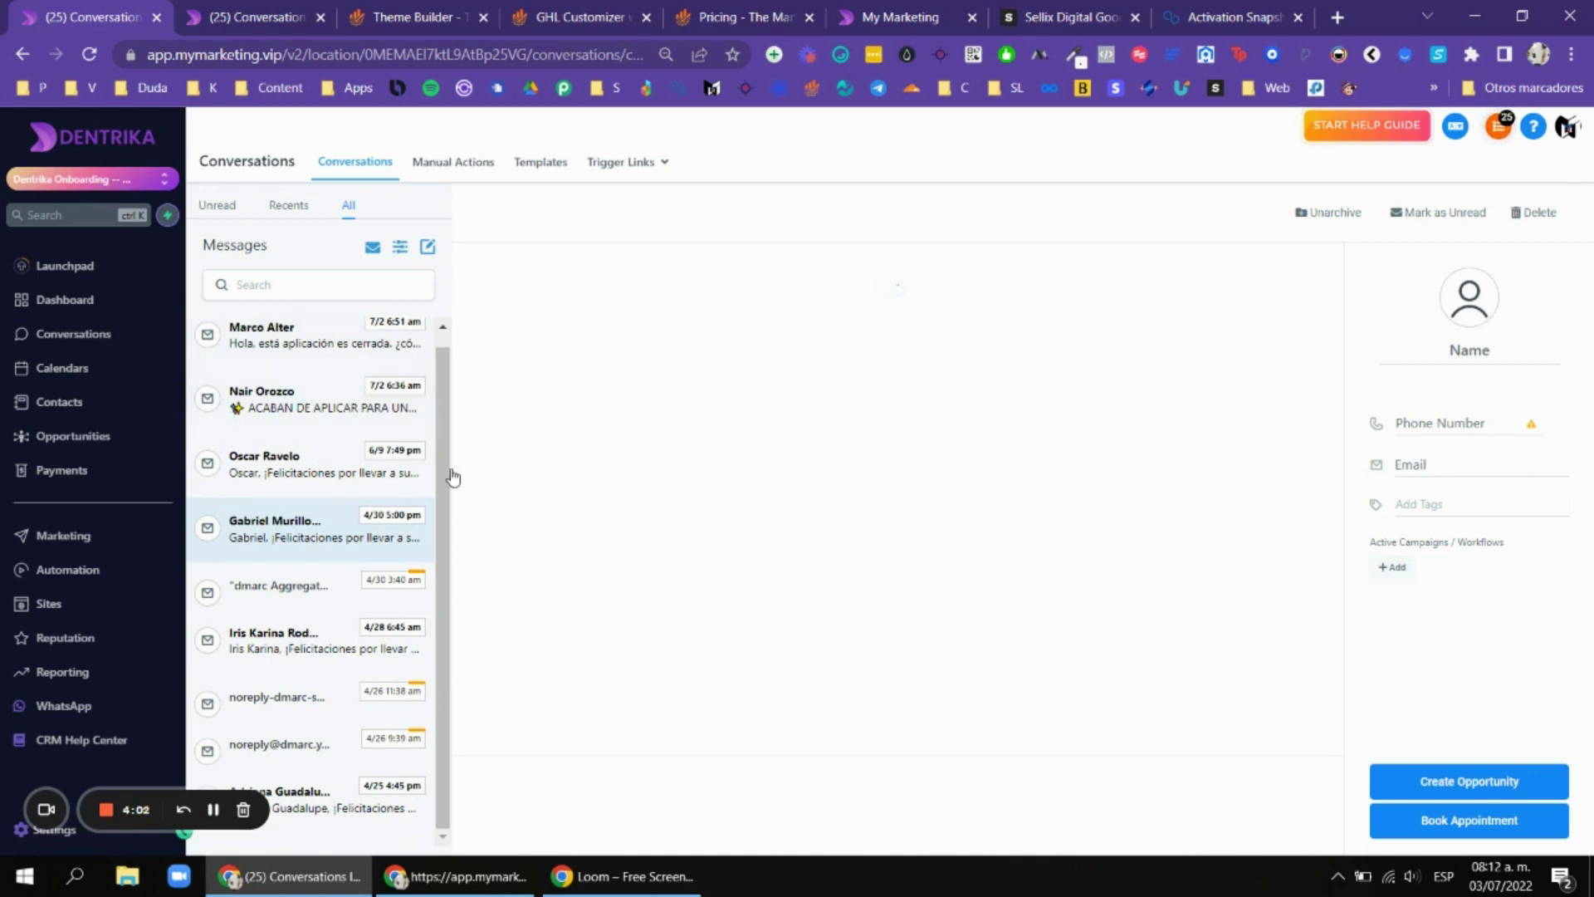
pyautogui.click(312, 23)
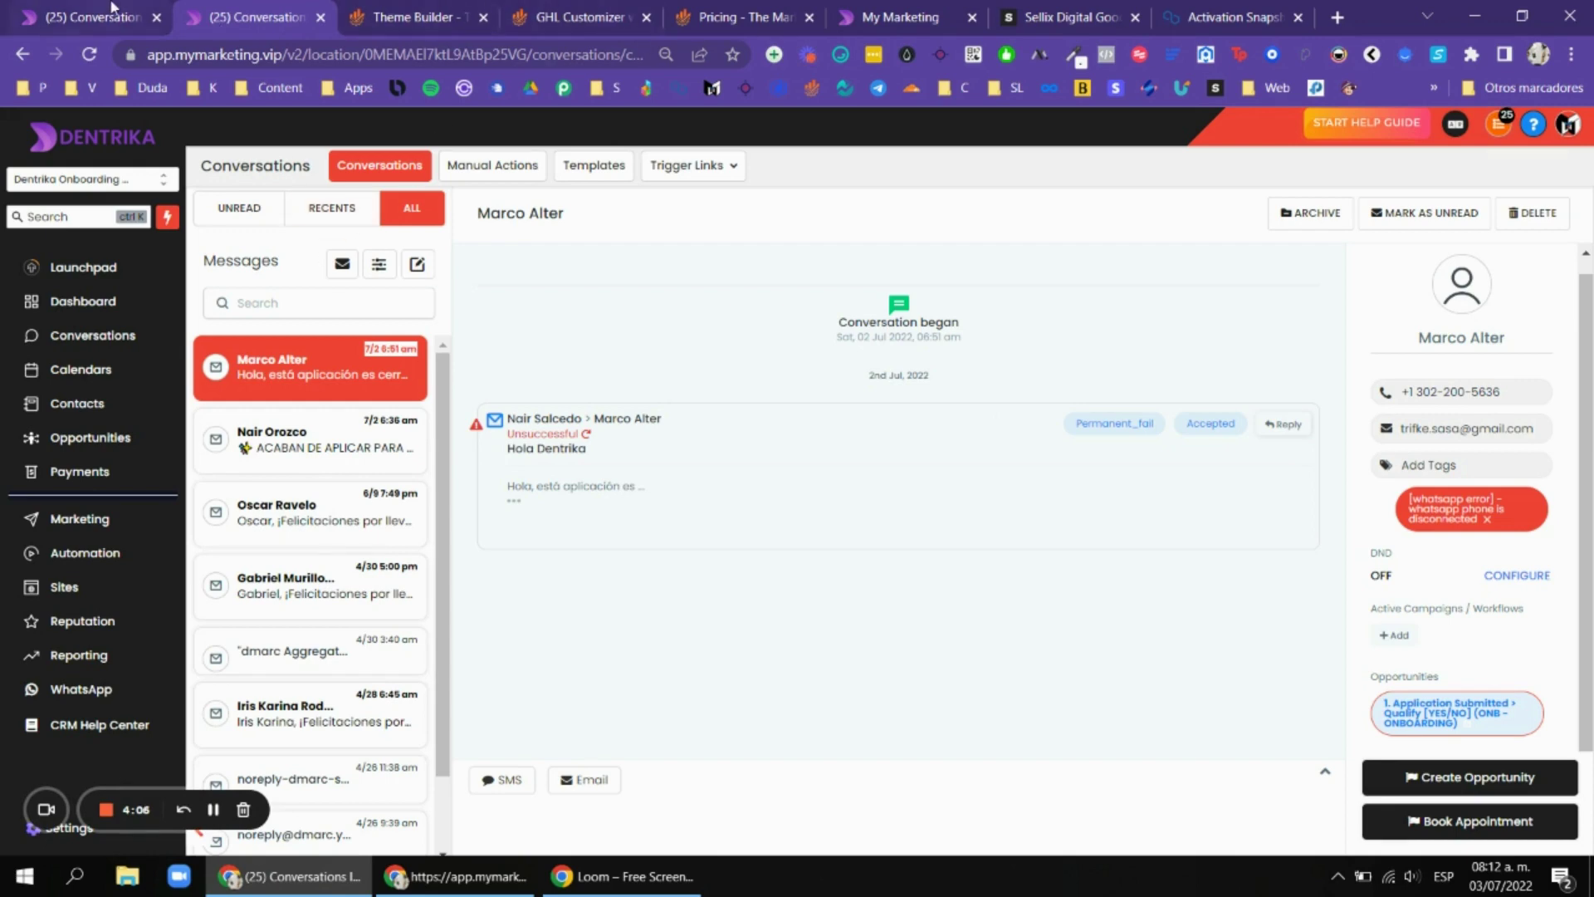
pyautogui.click(353, 15)
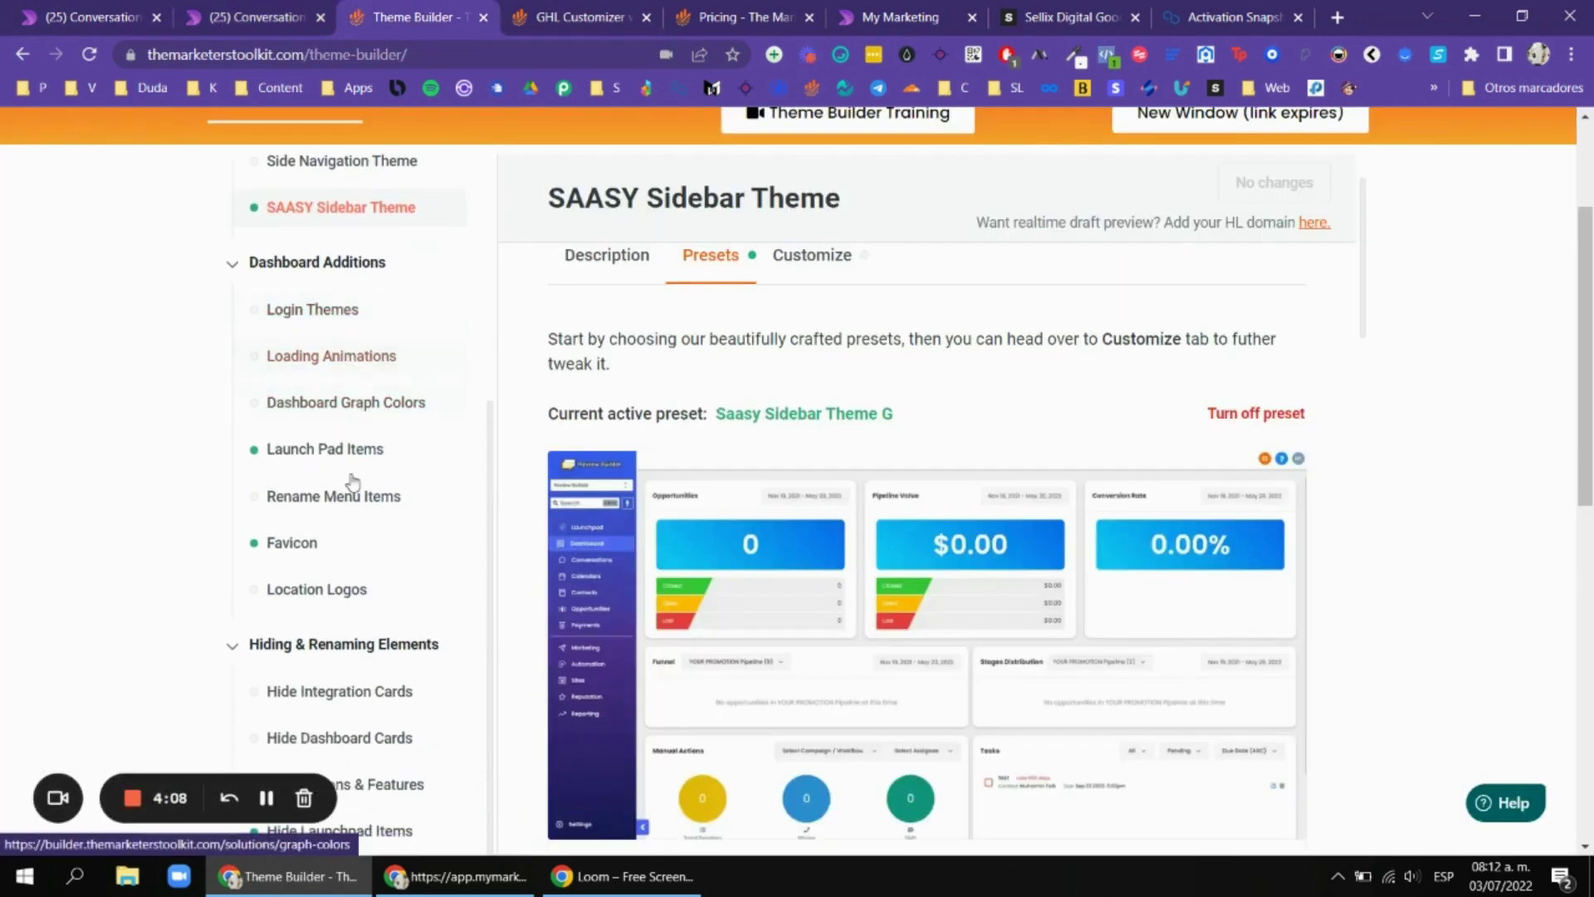
pyautogui.scroll(-1, 365, 461)
pyautogui.scroll(2, 382, 499)
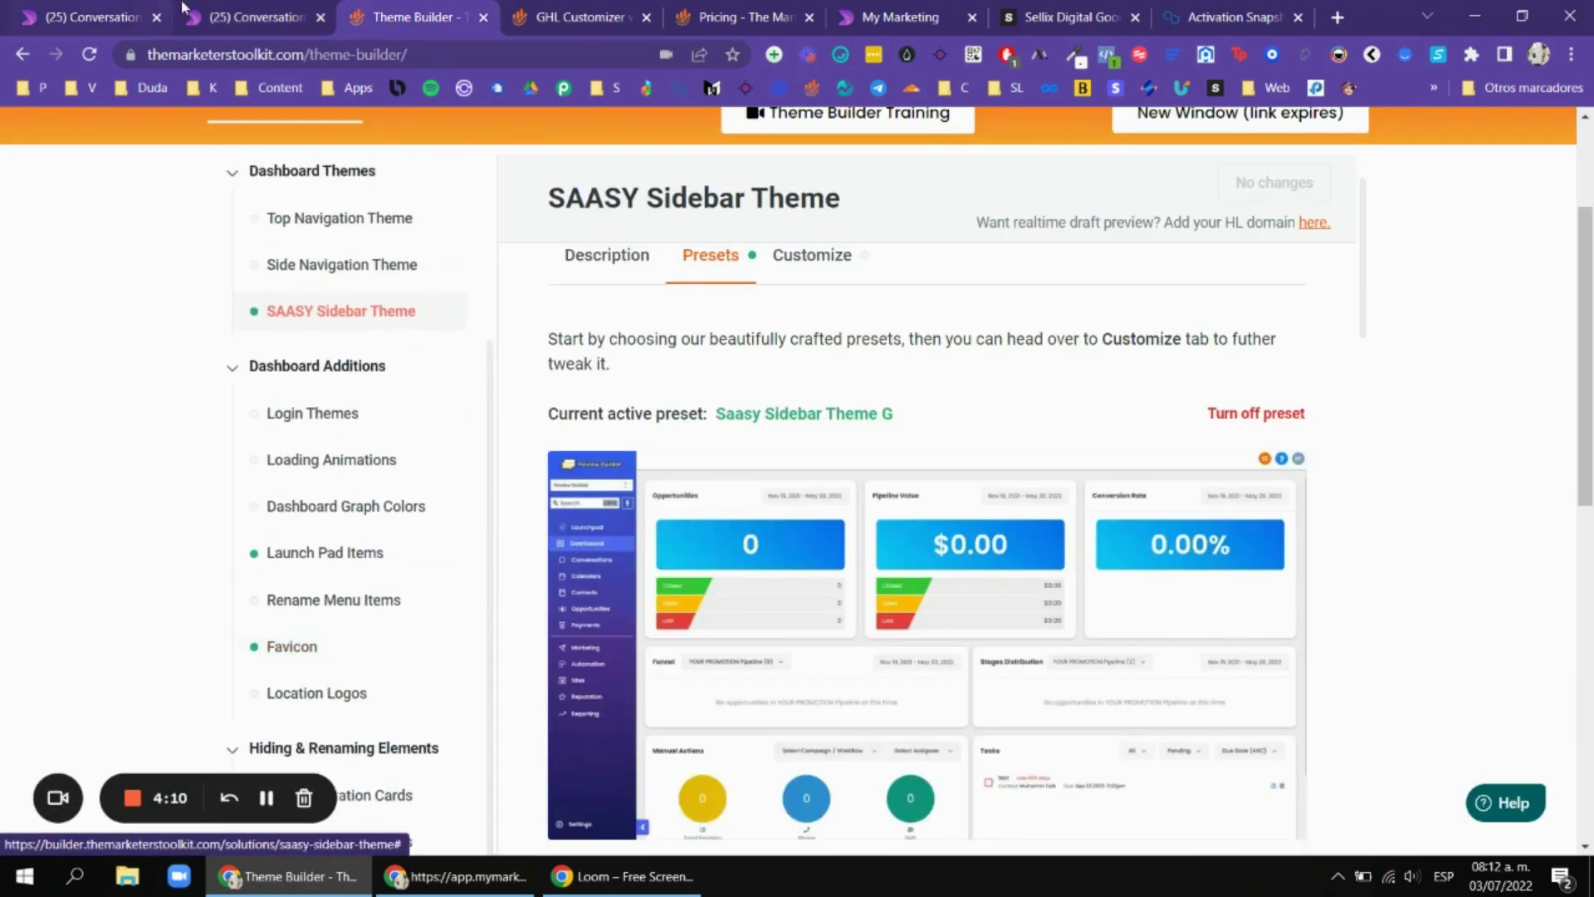
# Compare the unthemed and themed conversations pages, then open the contact's detail page.
pyautogui.click(127, 10)
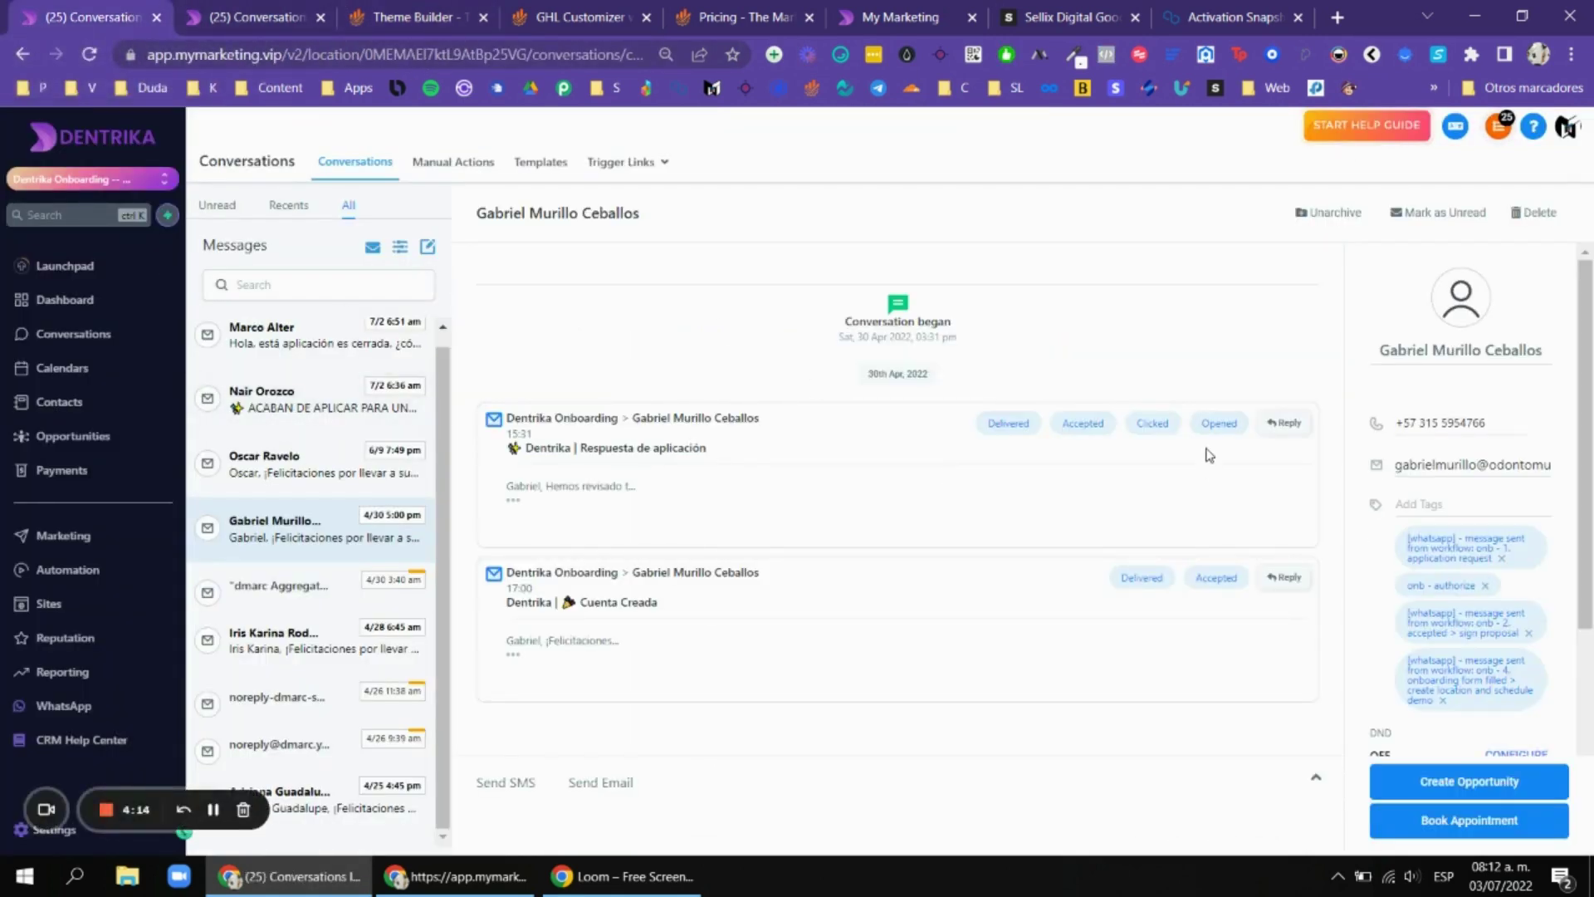
pyautogui.click(294, 20)
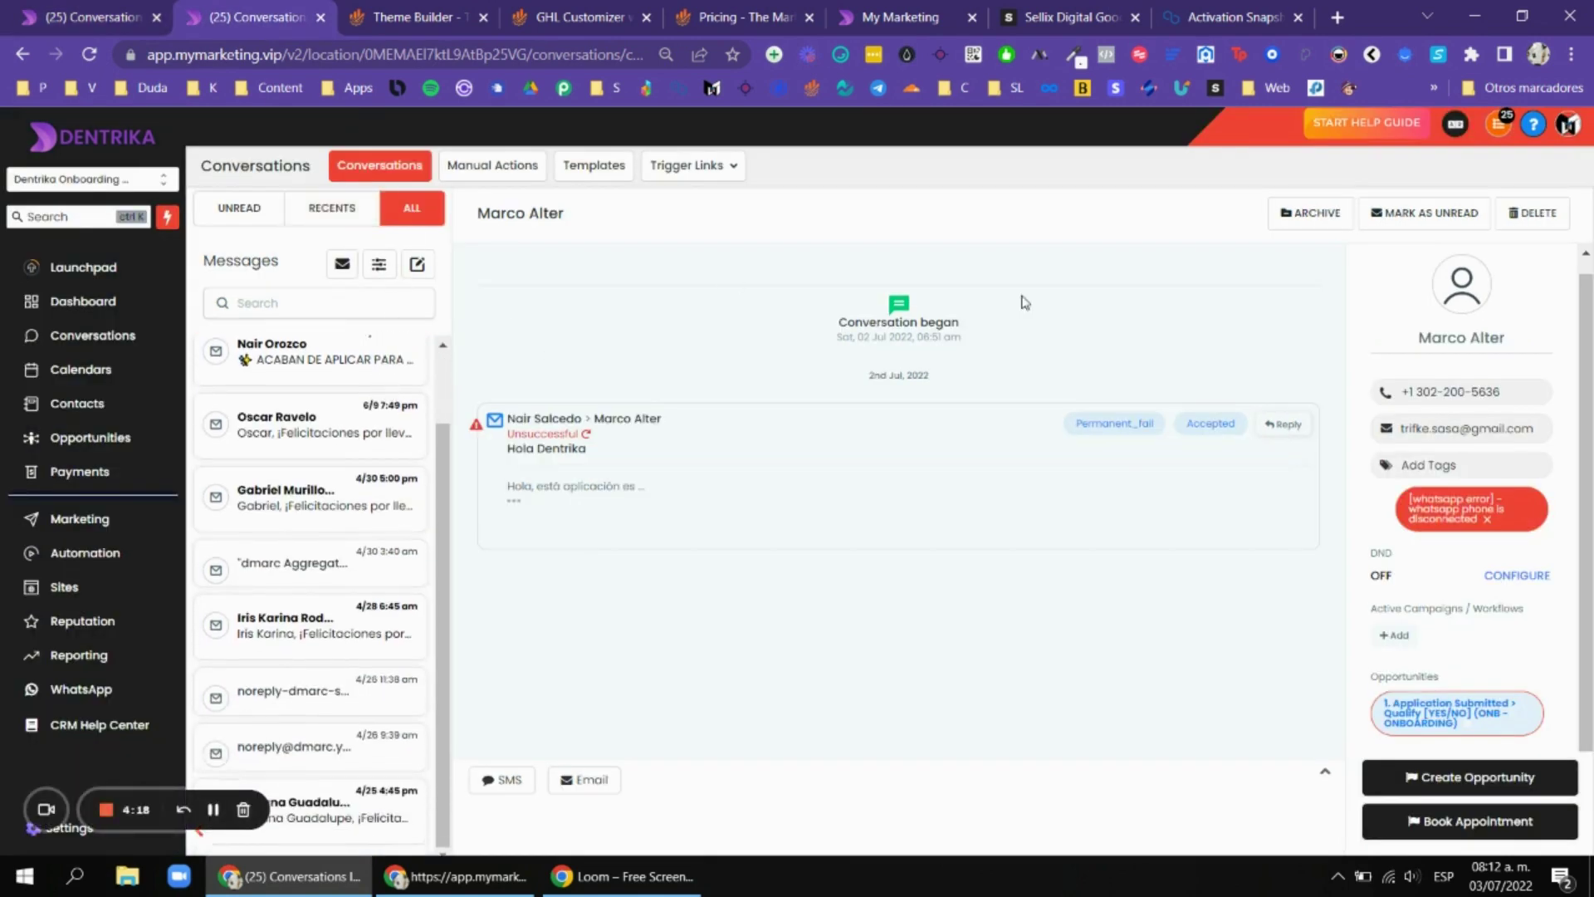
pyautogui.click(137, 11)
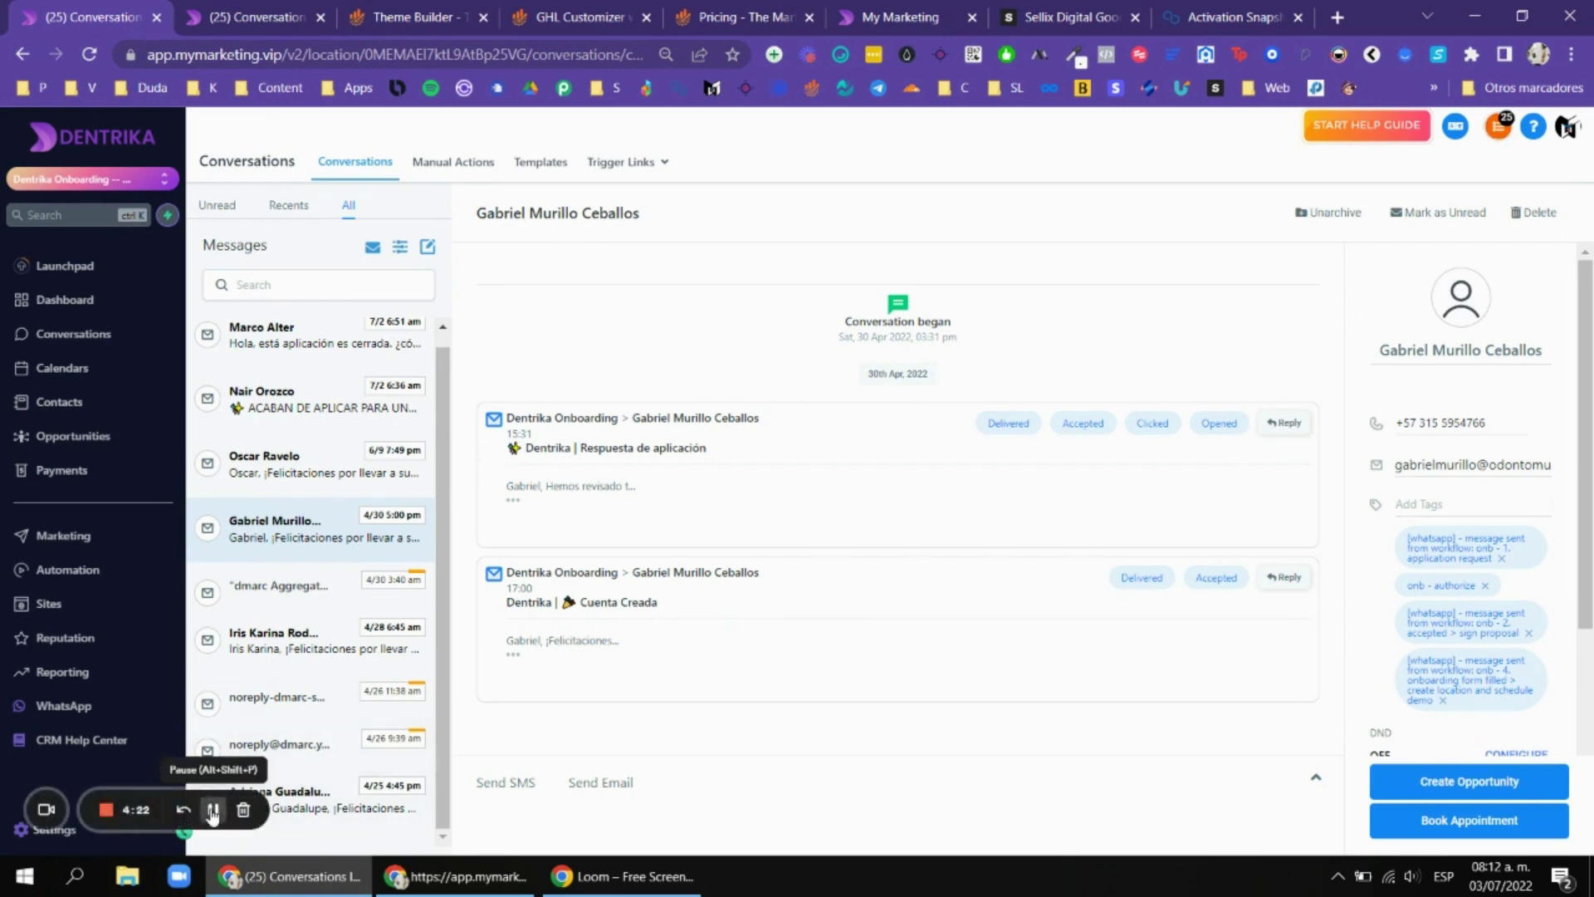
pyautogui.click(207, 527)
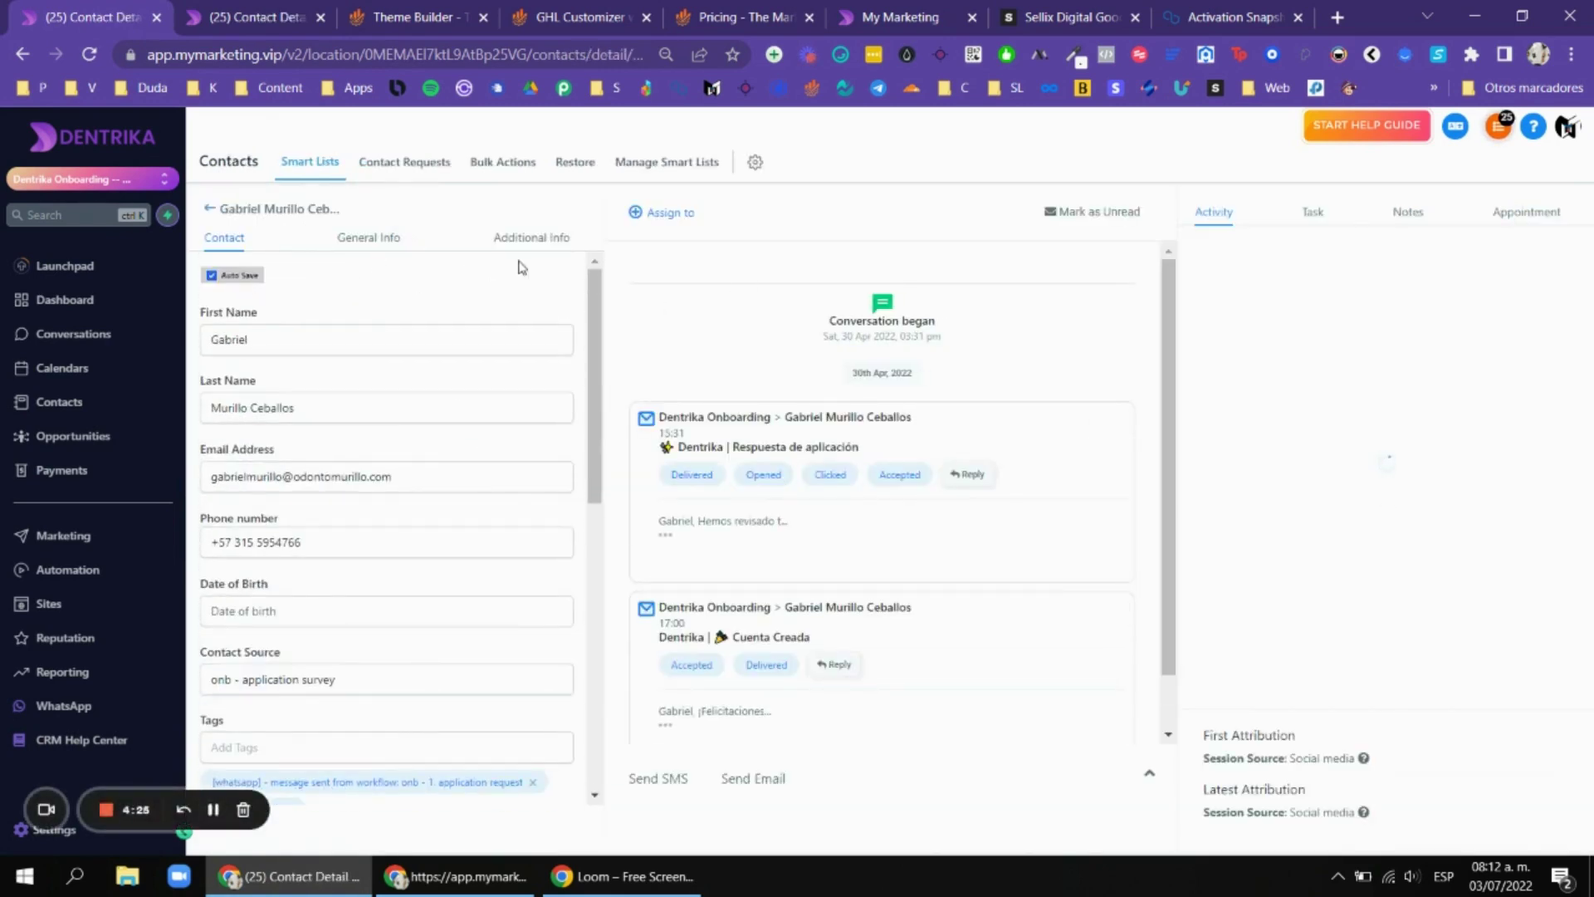
# Review the contact's Additional Info, General Info and Contact sections in both themes.
pyautogui.scroll(-4, 534, 366)
pyautogui.scroll(4, 540, 370)
pyautogui.scroll(-6, 548, 371)
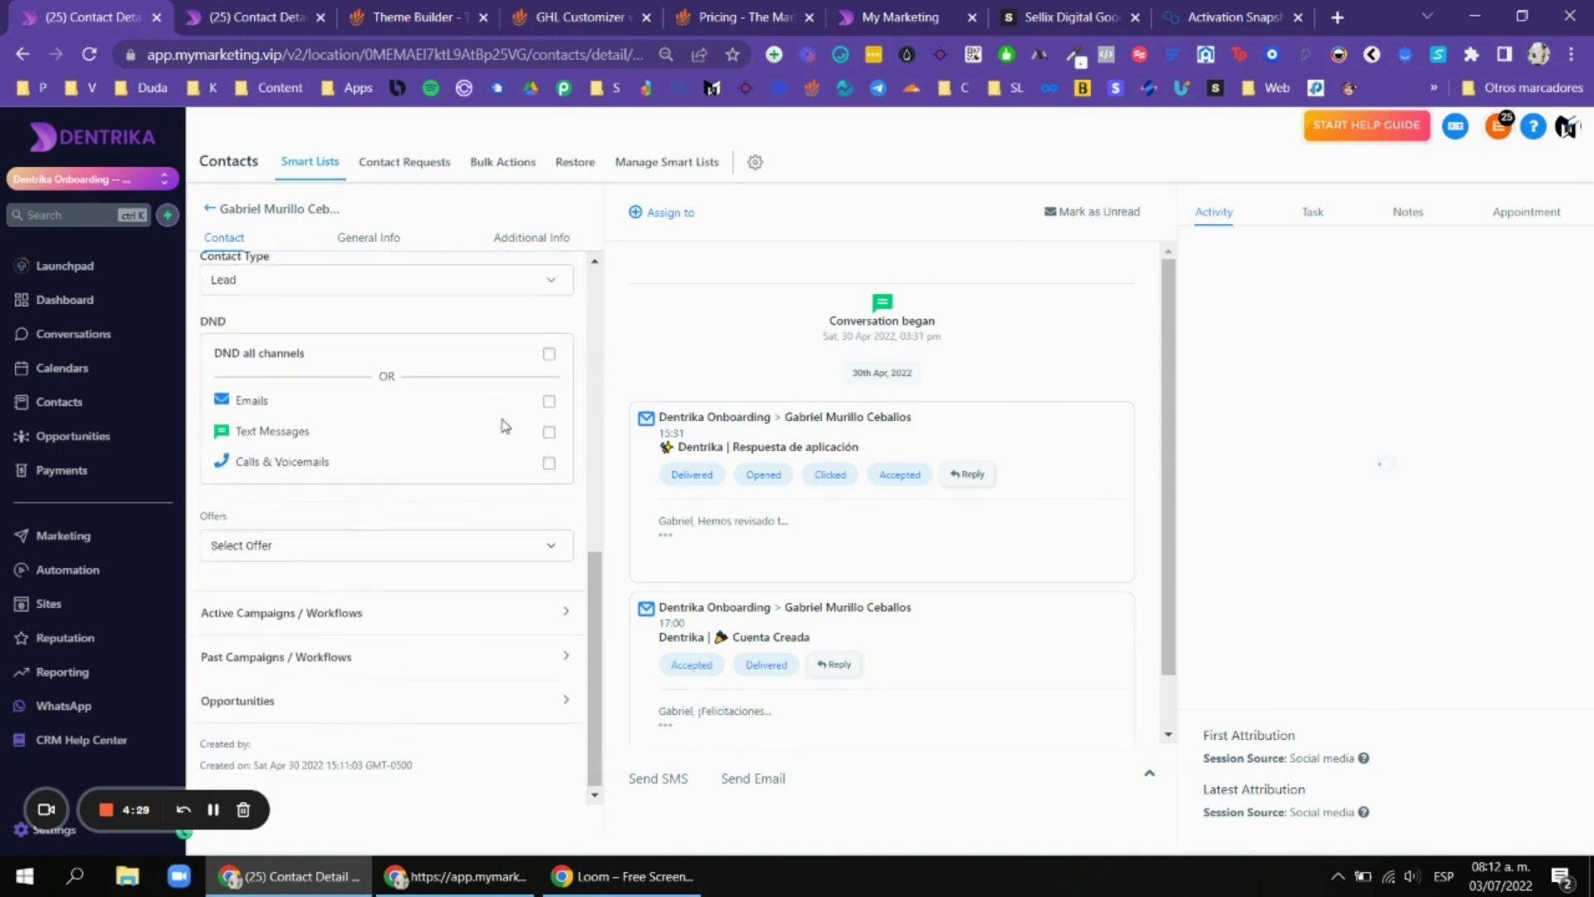
pyautogui.scroll(6, 531, 415)
pyautogui.scroll(1, 519, 349)
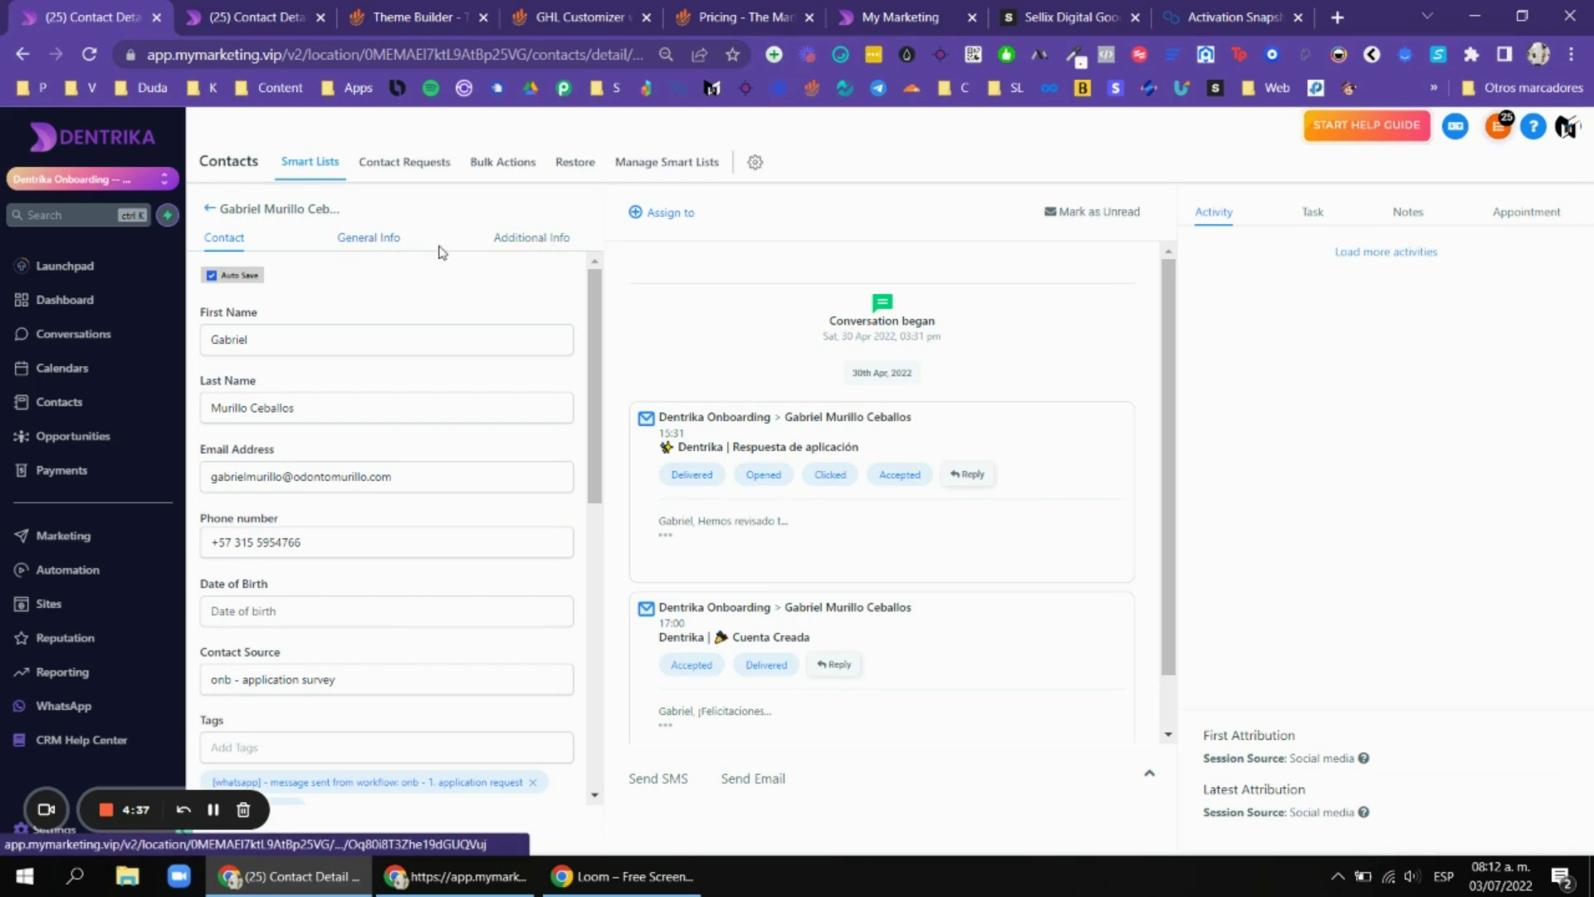
pyautogui.click(556, 242)
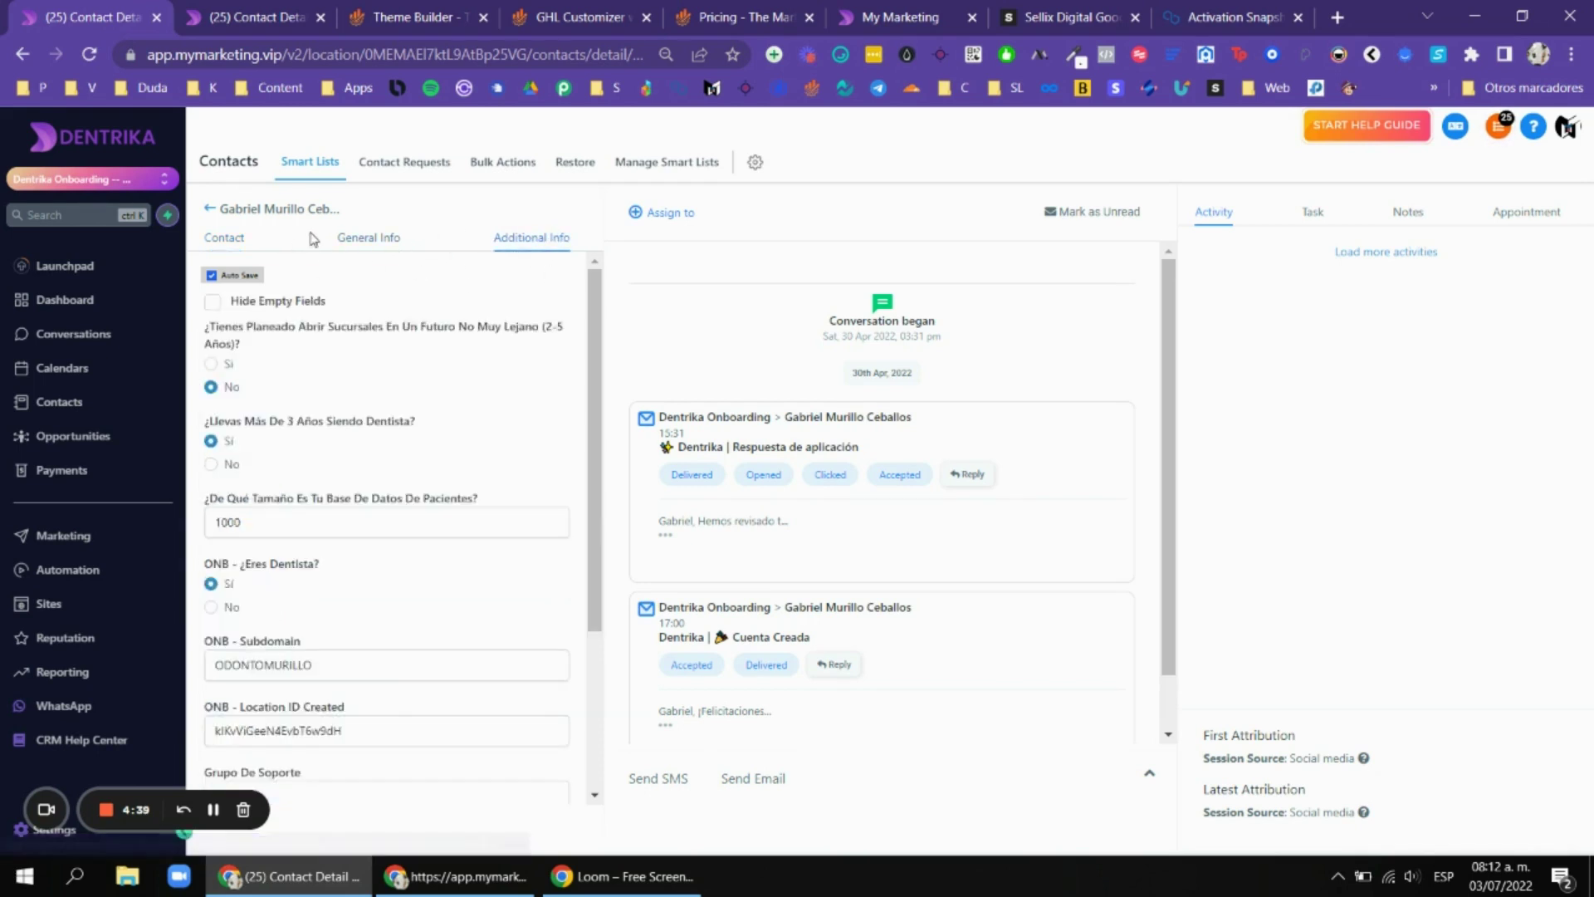
pyautogui.click(382, 242)
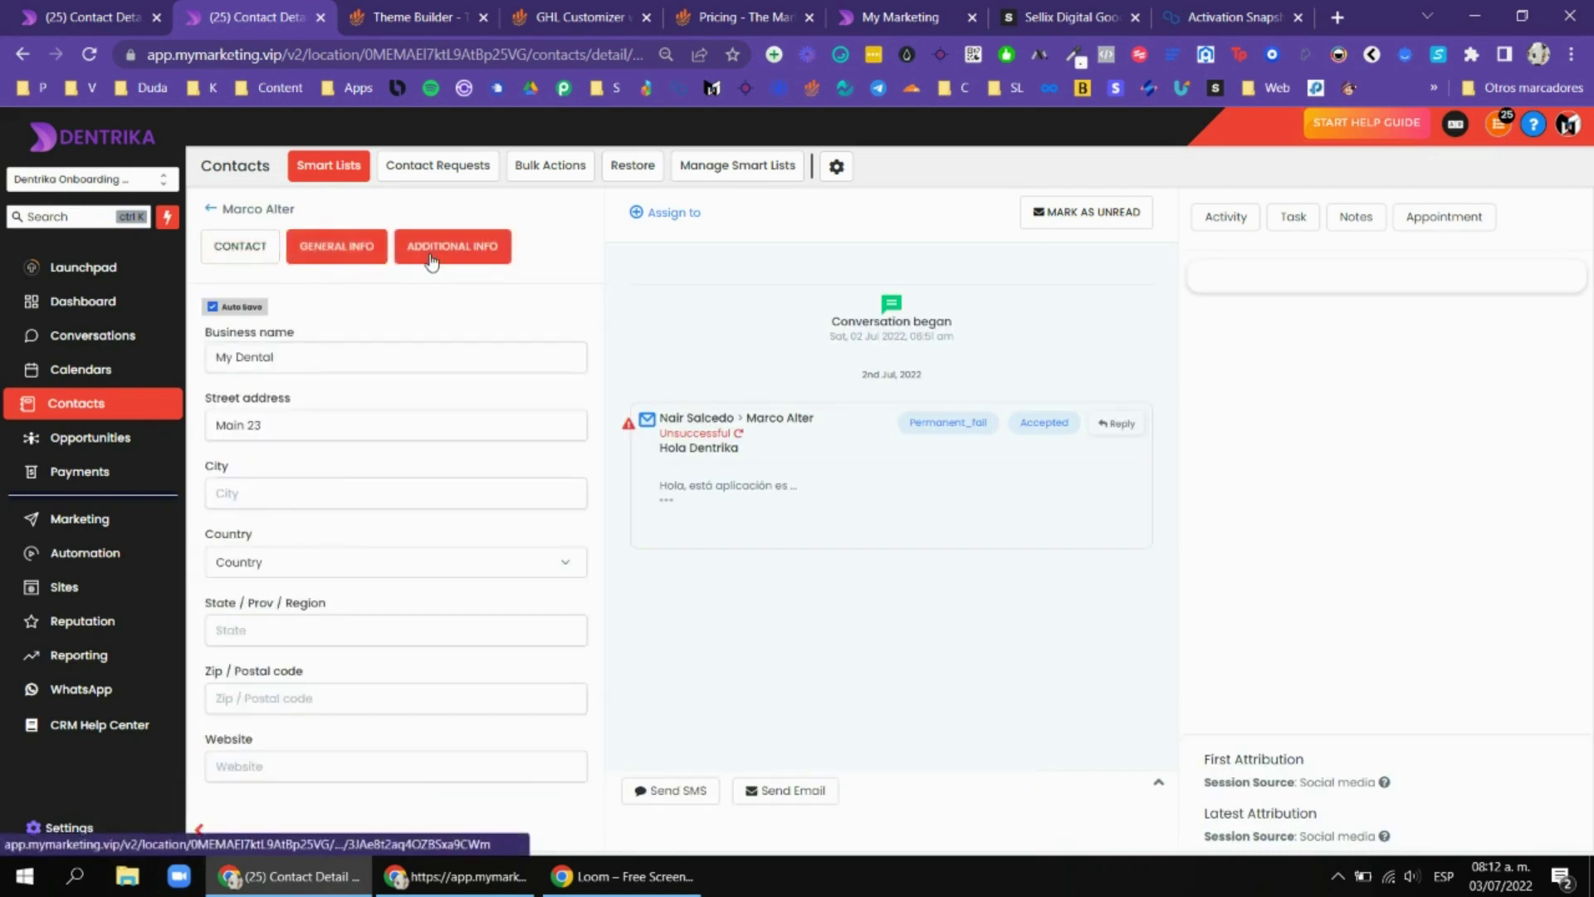
pyautogui.click(452, 246)
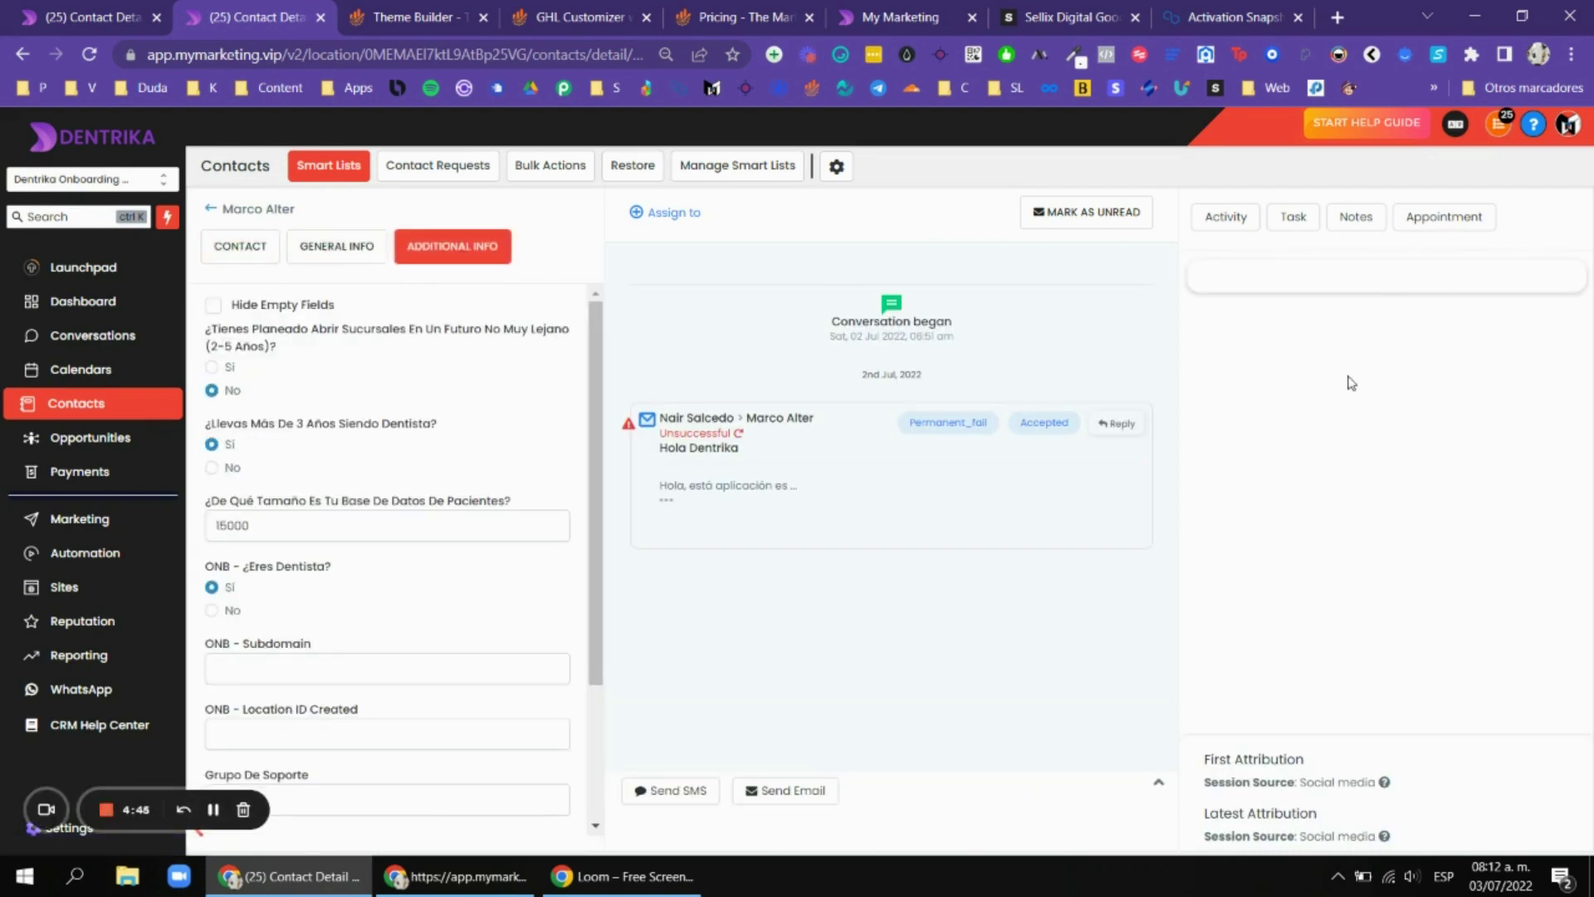
pyautogui.click(240, 245)
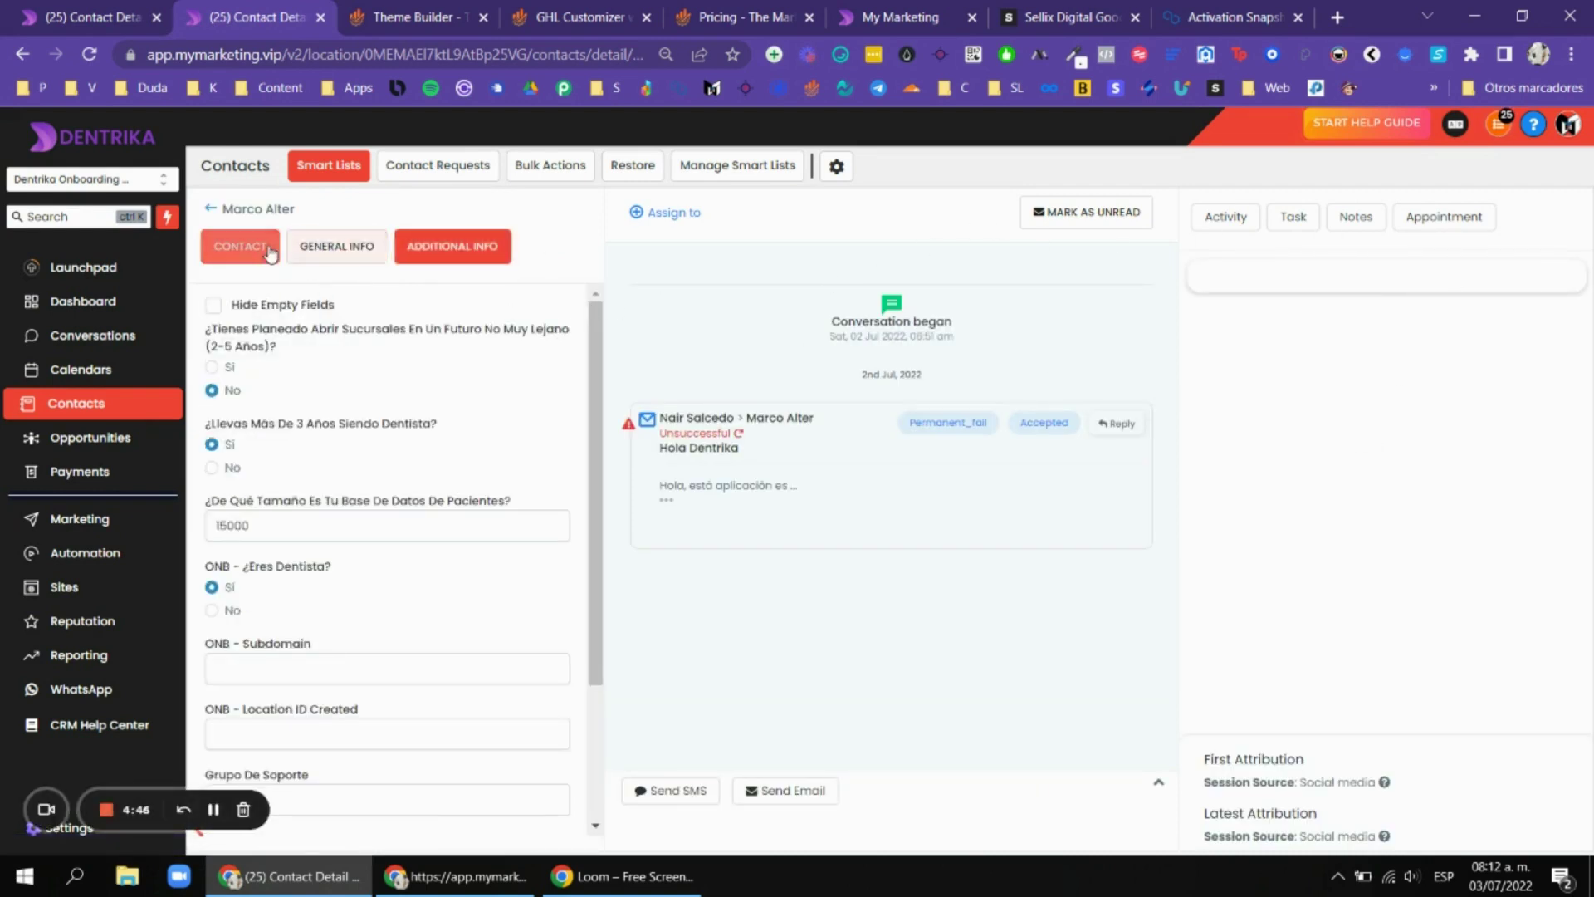
# Expand the message composer and open then dismiss the Merge Fields list.
pyautogui.click(1158, 785)
pyautogui.click(840, 758)
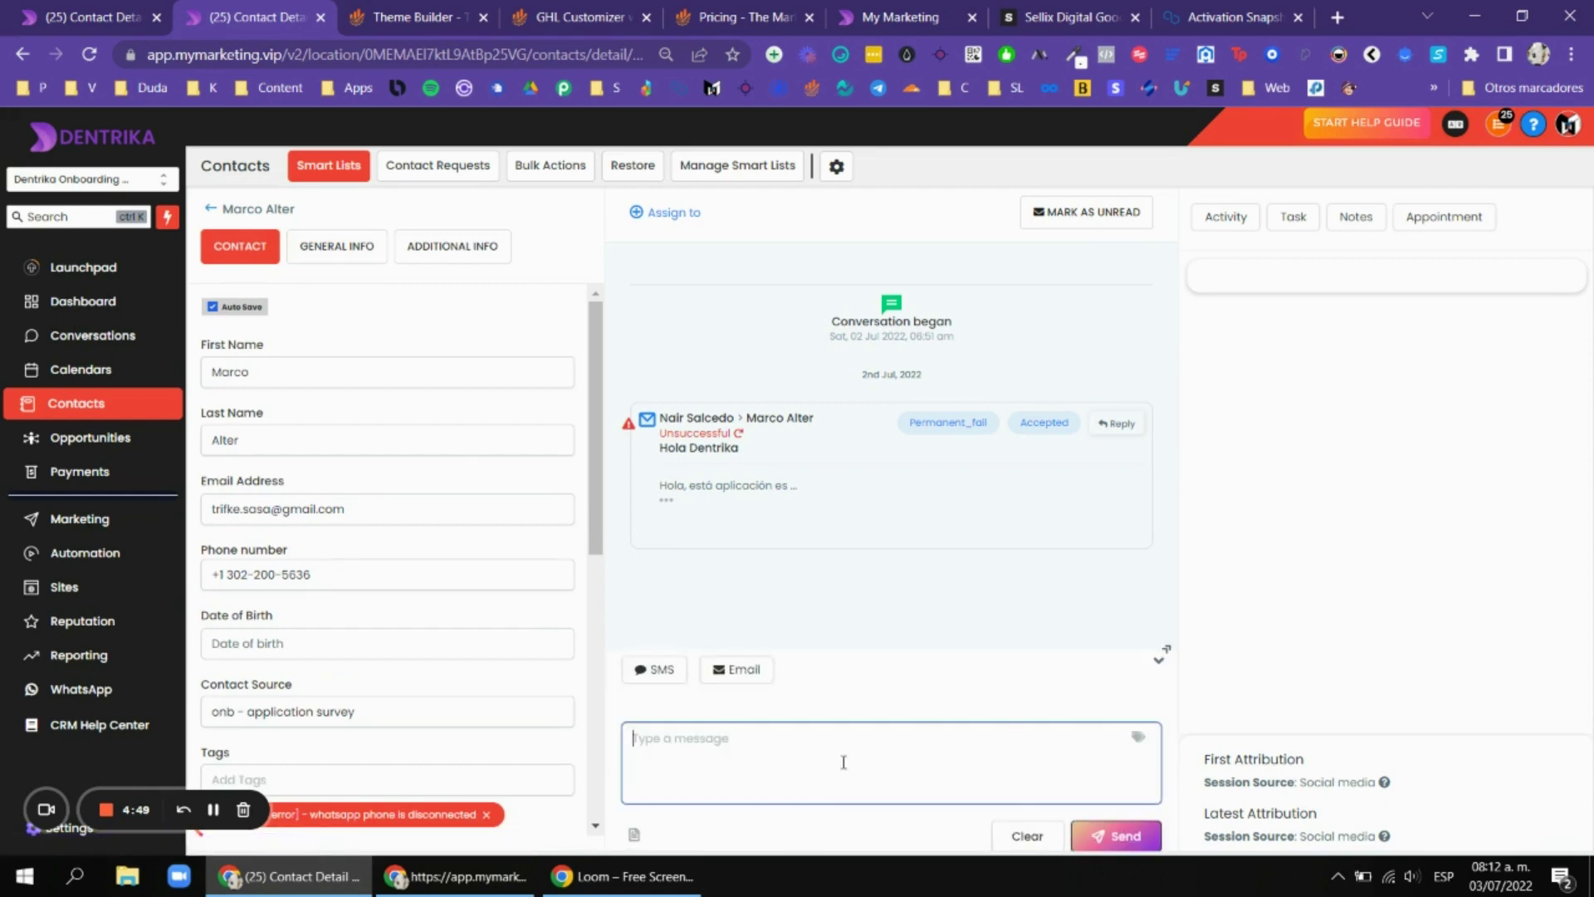
pyautogui.click(1139, 736)
pyautogui.click(983, 754)
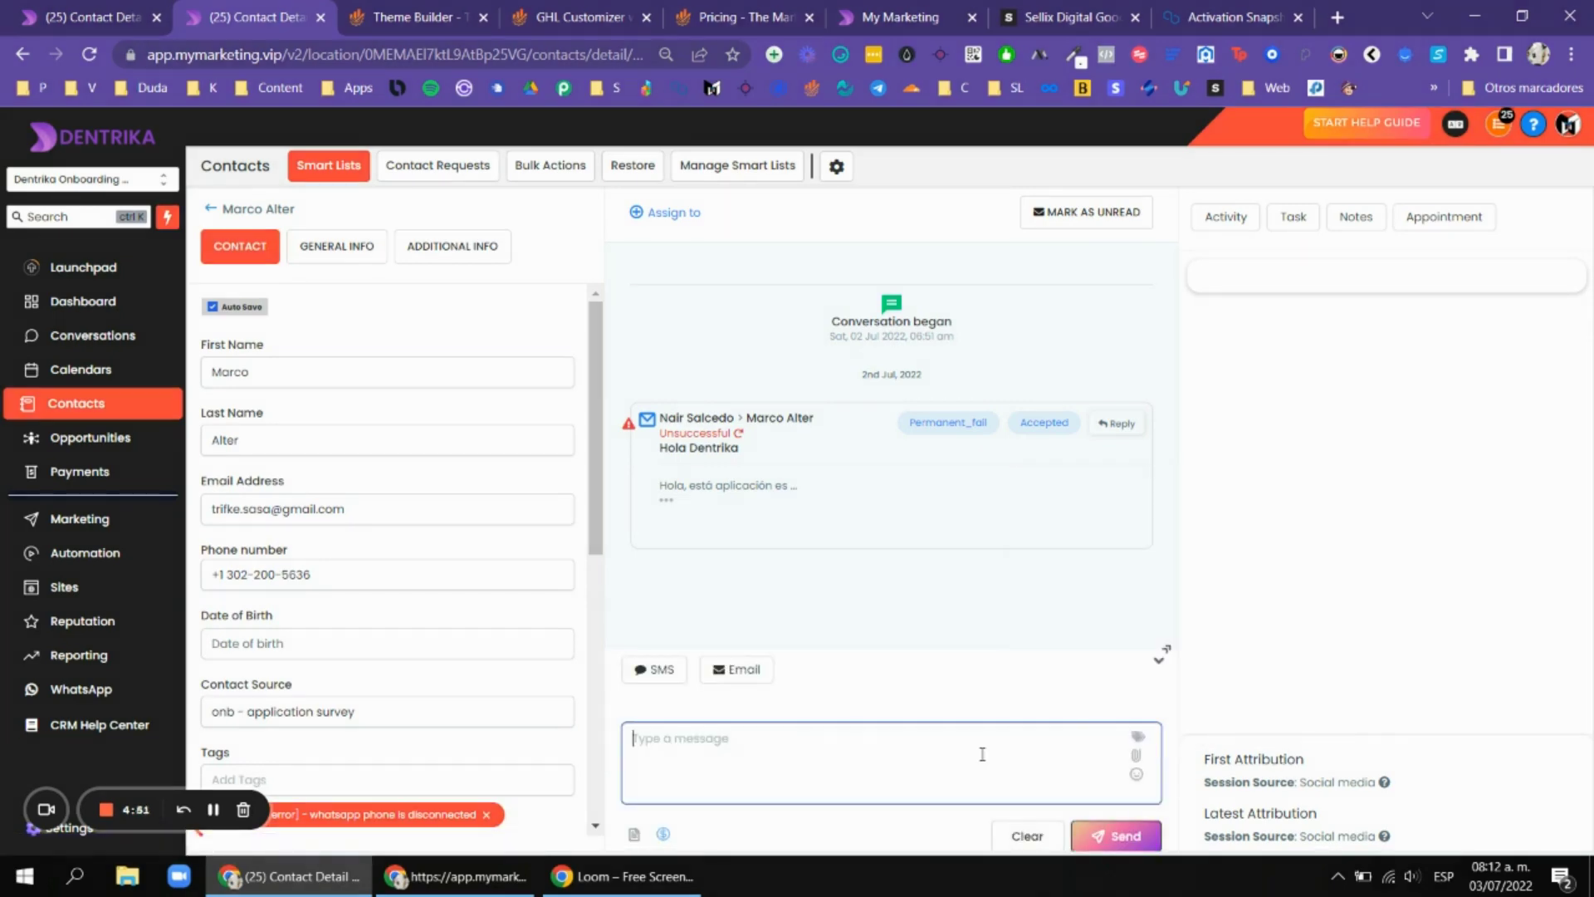
# Compare the contact page across both theme tabs, then open the Opportunities board.
pyautogui.click(178, 8)
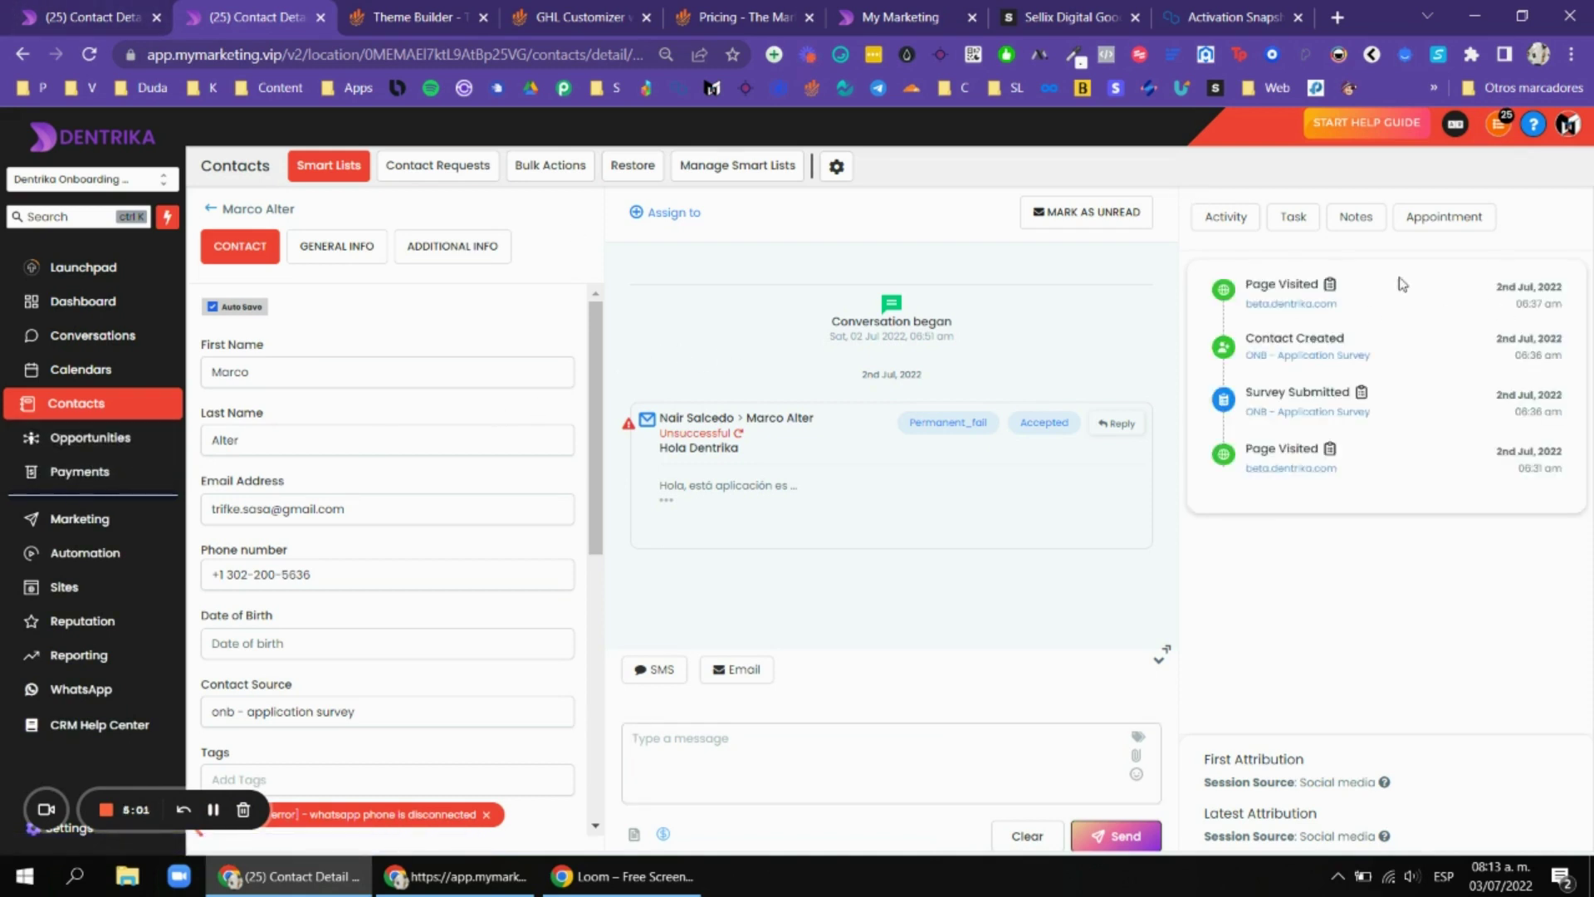
pyautogui.click(65, 8)
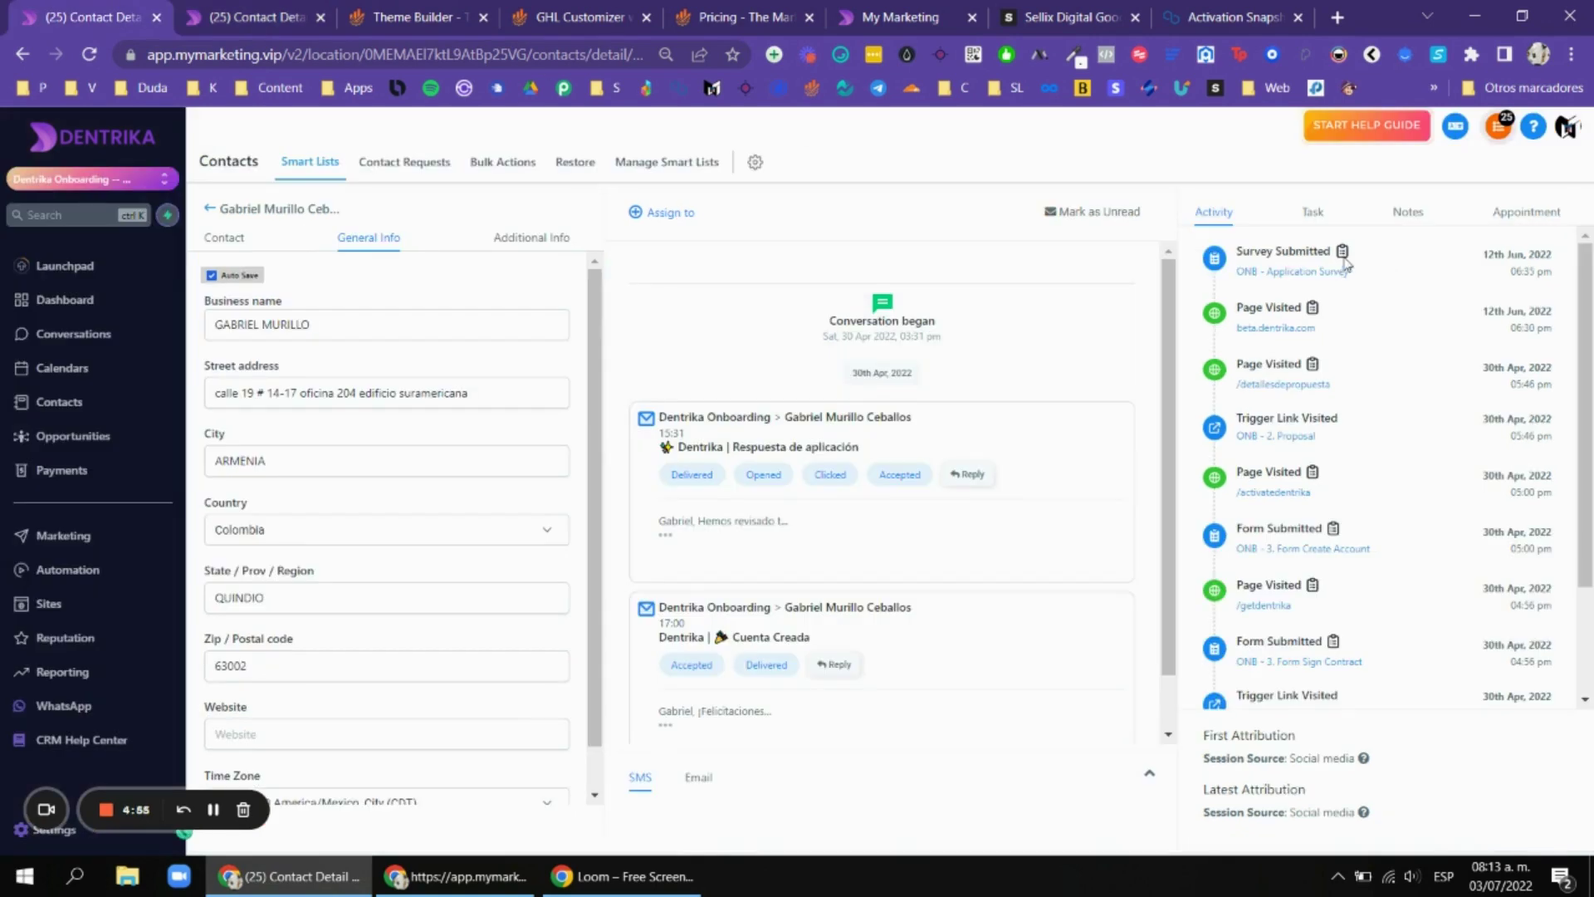
pyautogui.click(330, 8)
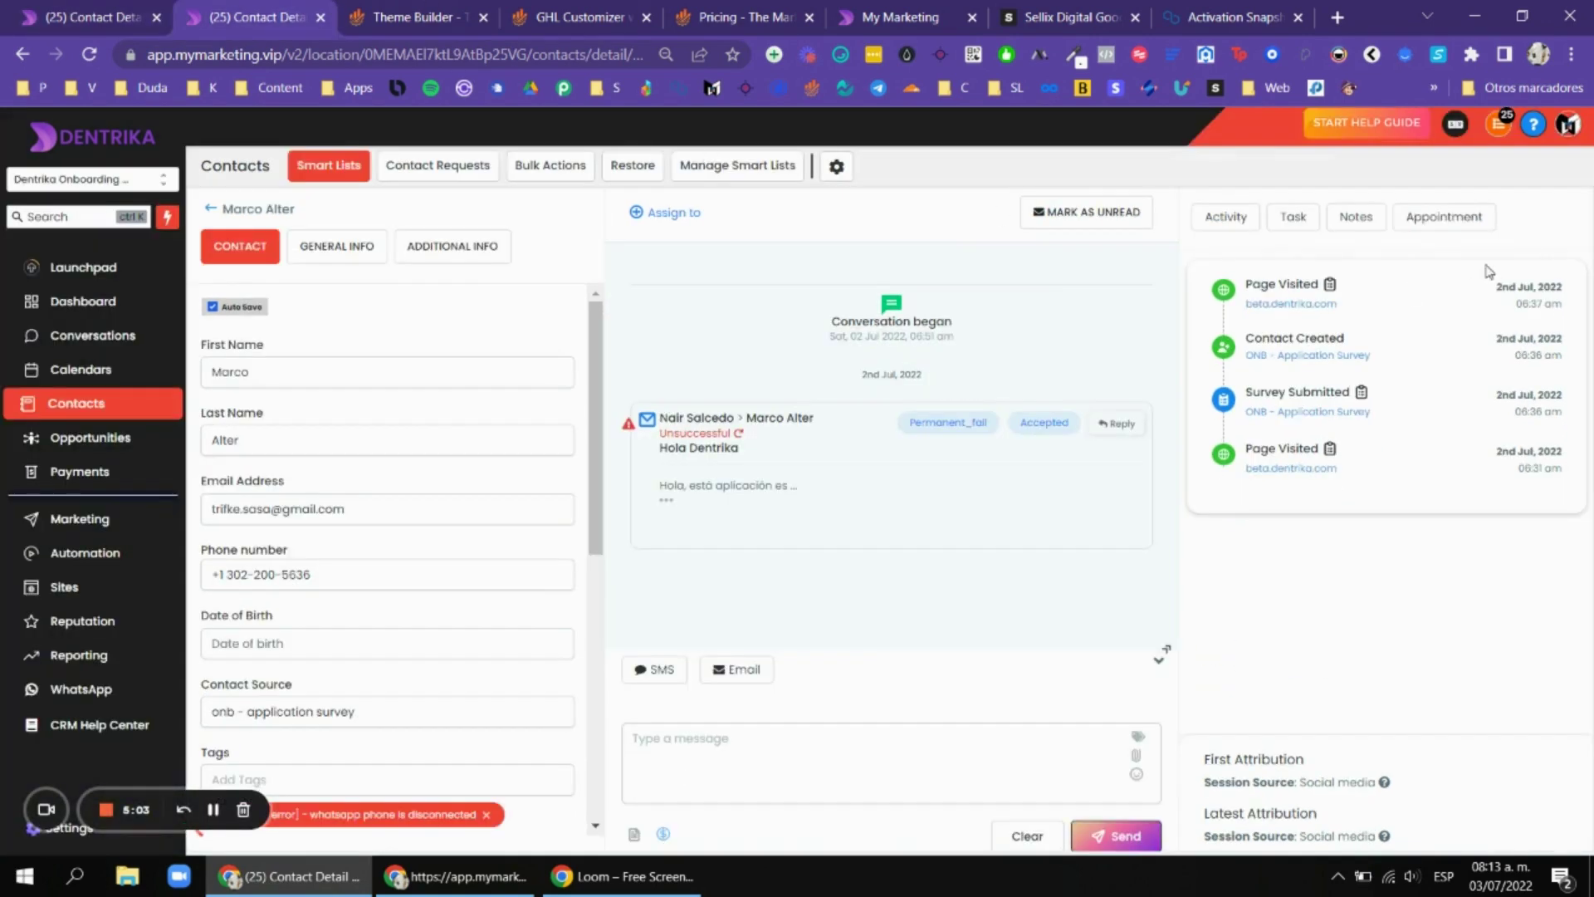
pyautogui.click(97, 11)
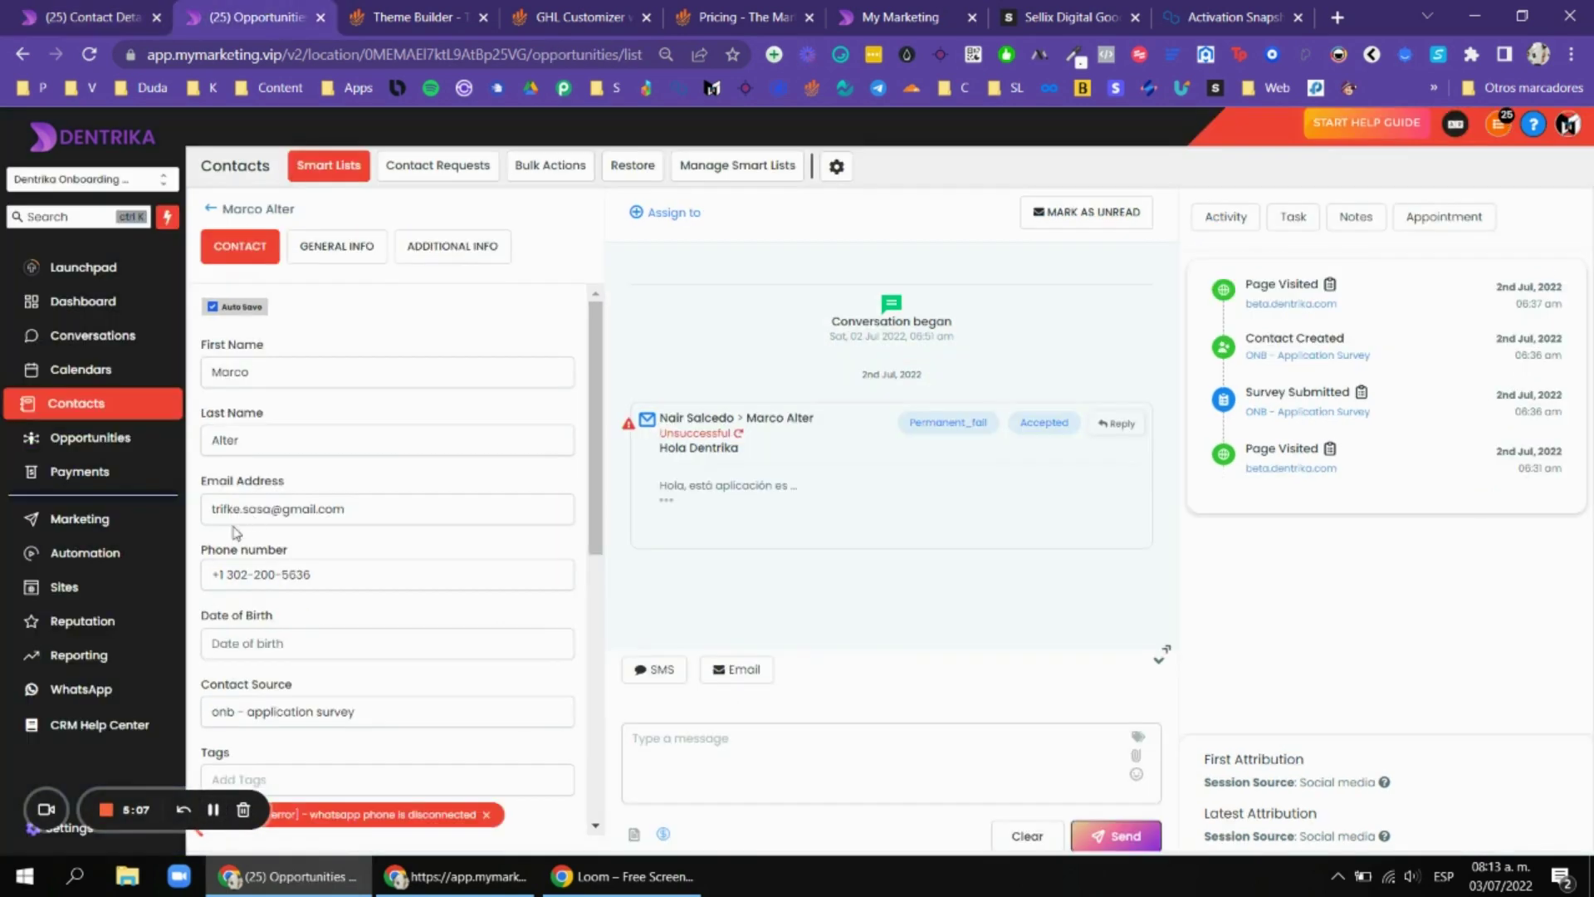
pyautogui.click(108, 437)
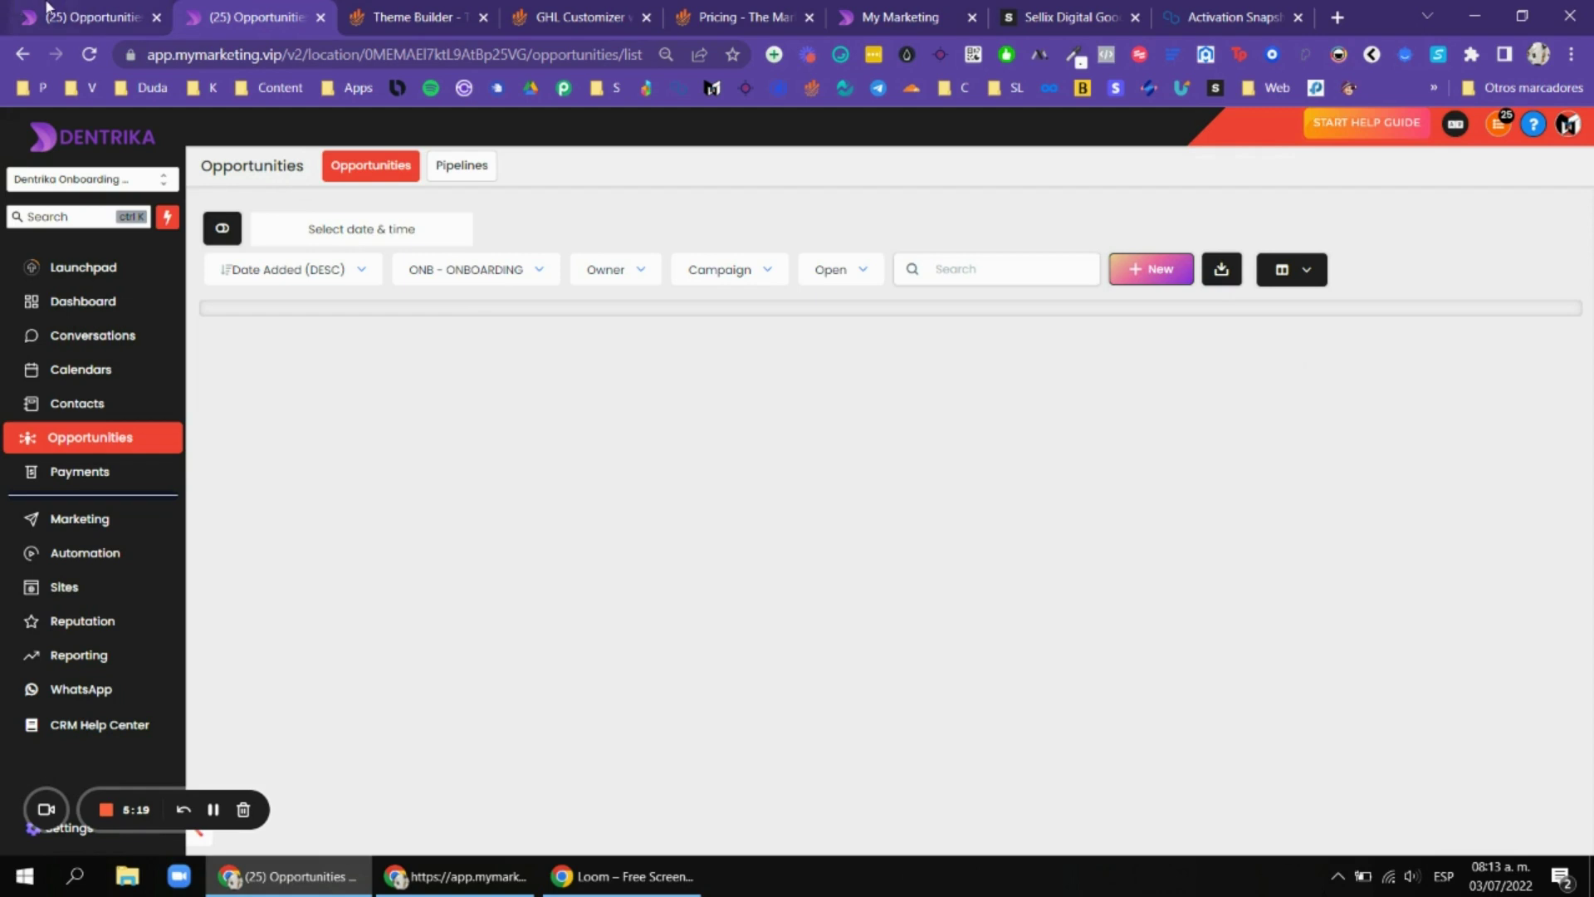
pyautogui.click(732, 17)
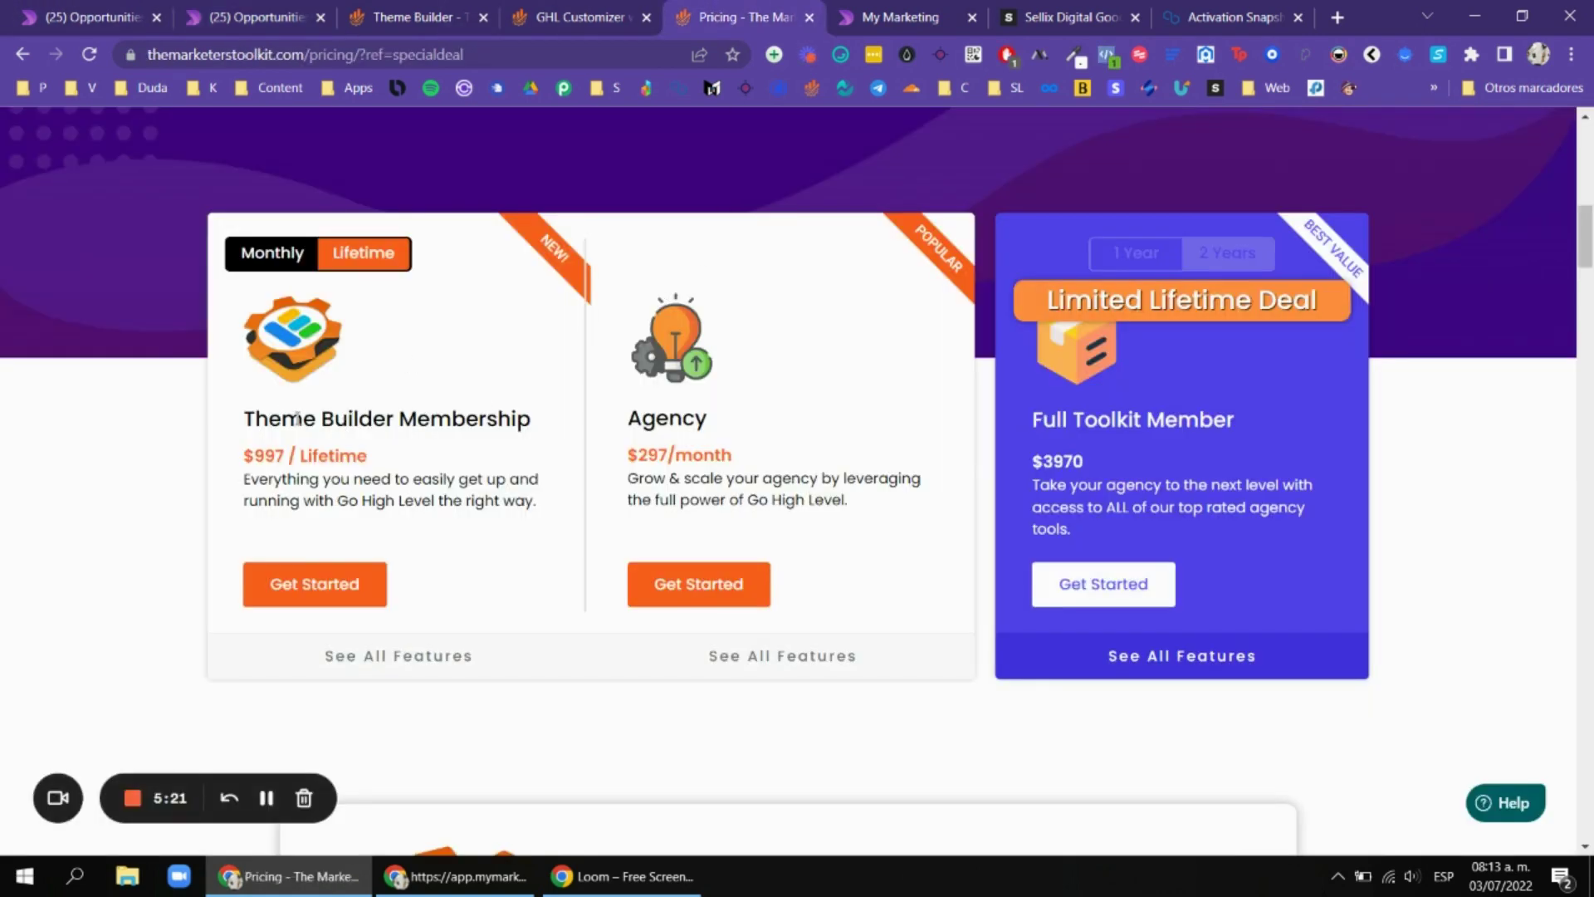
# Highlight the Theme Builder Membership title and scroll to the Theme Builder/Agency/Full Toolkit feature table.
pyautogui.moveTo(333, 430); pyautogui.dragTo(243, 425)
pyautogui.click(716, 421)
pyautogui.scroll(-8, 1278, 432)
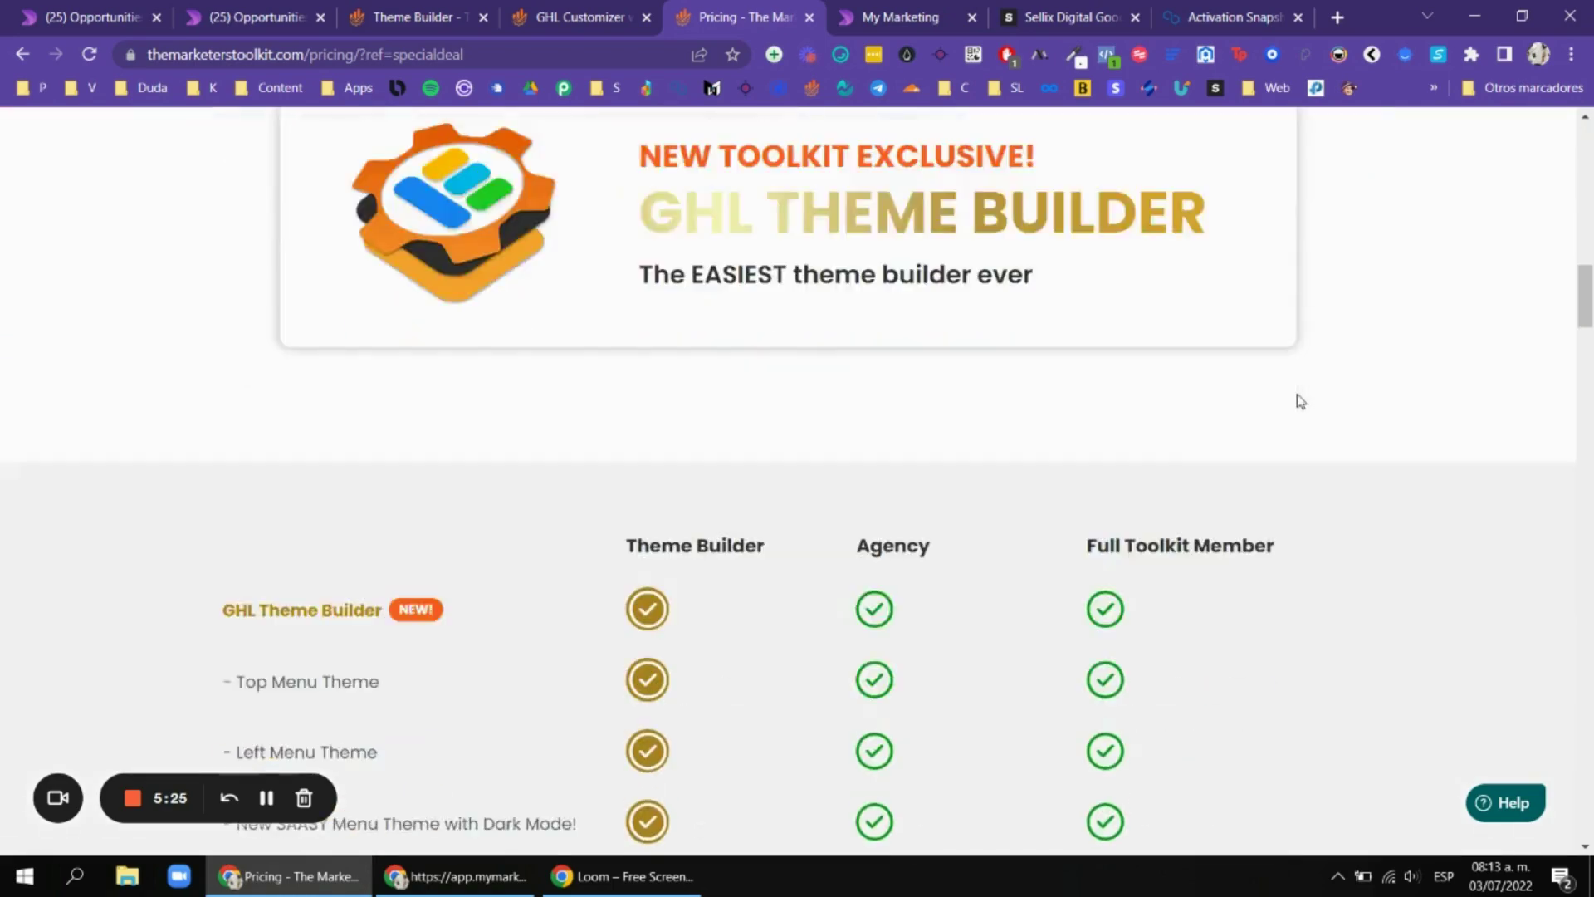
pyautogui.scroll(4, 1298, 394)
pyautogui.scroll(3, 1162, 365)
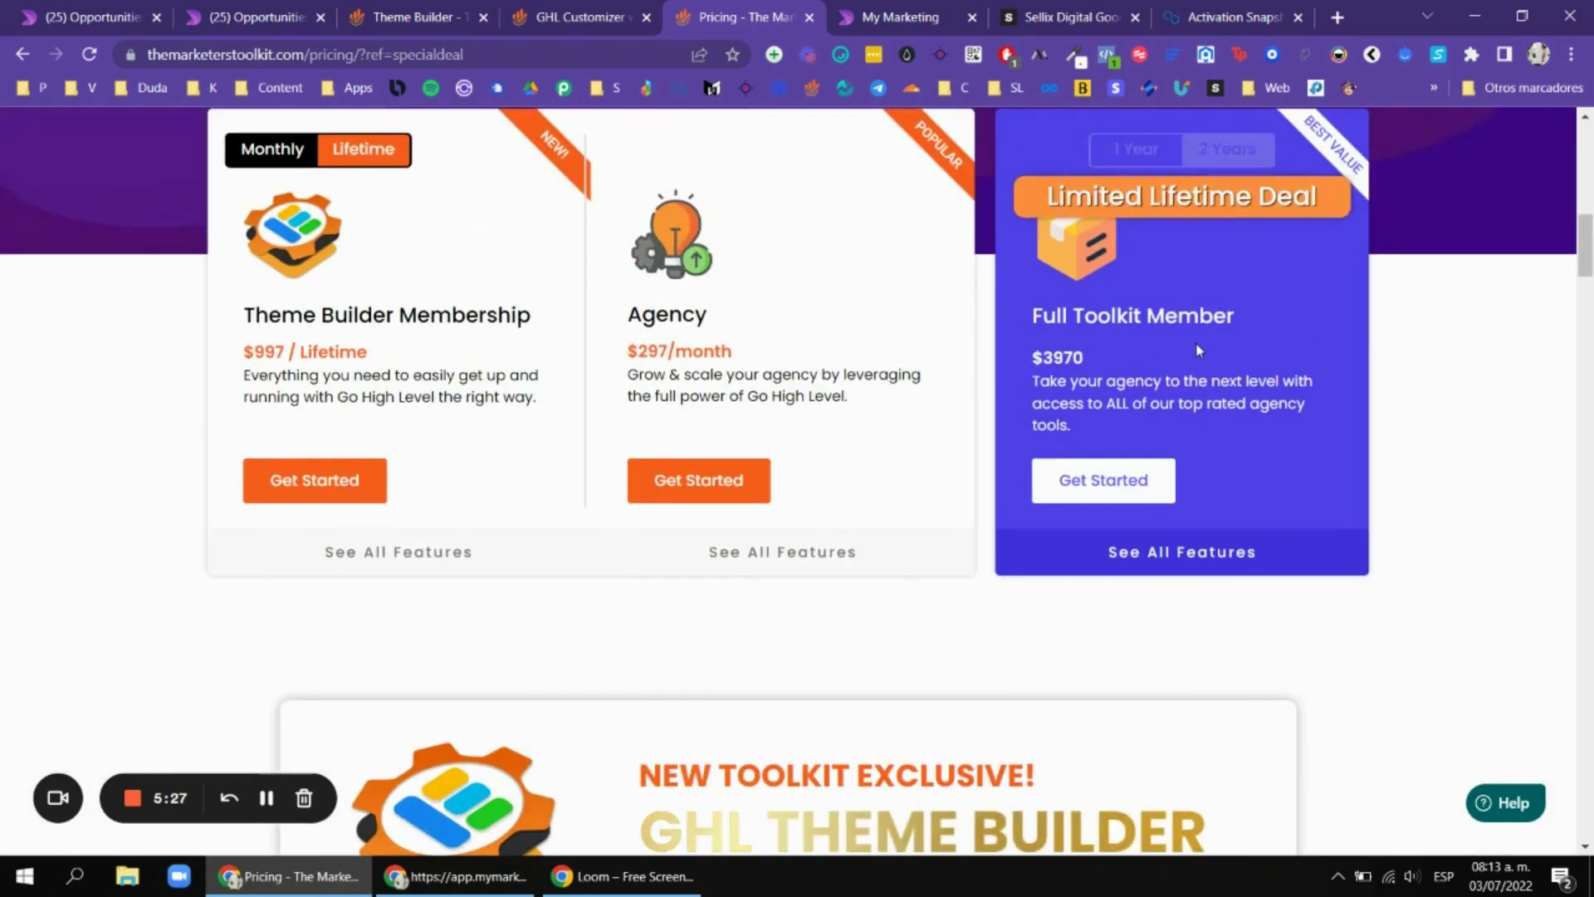
pyautogui.scroll(-1, 1196, 342)
pyautogui.scroll(5, 1216, 332)
pyautogui.scroll(4, 1196, 331)
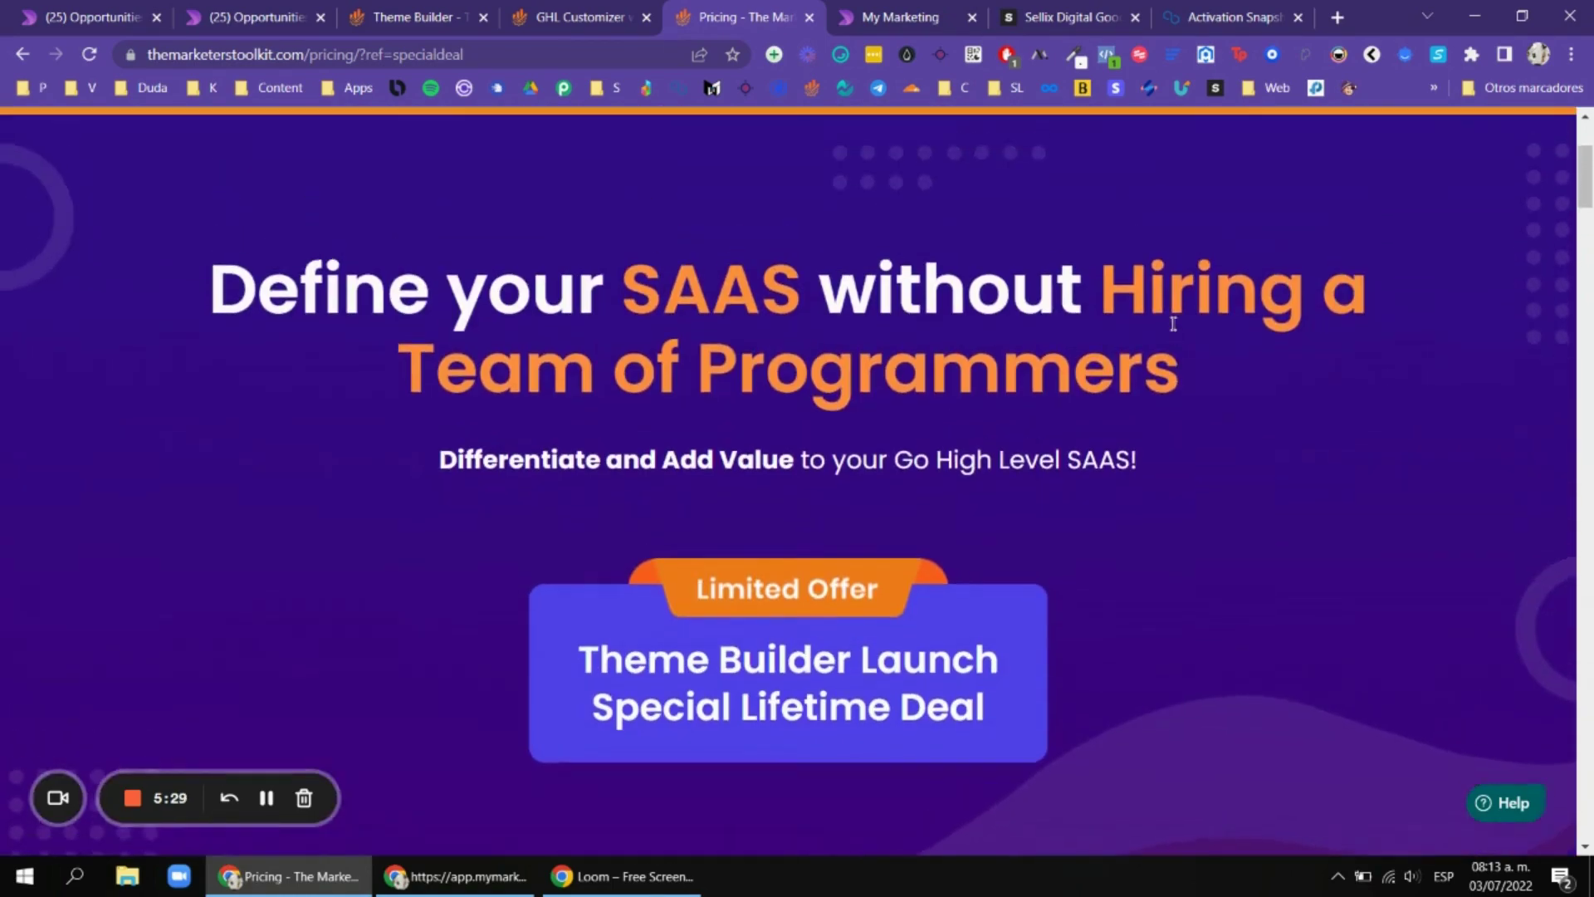
pyautogui.scroll(4, 1005, 285)
pyautogui.scroll(-10, 1113, 328)
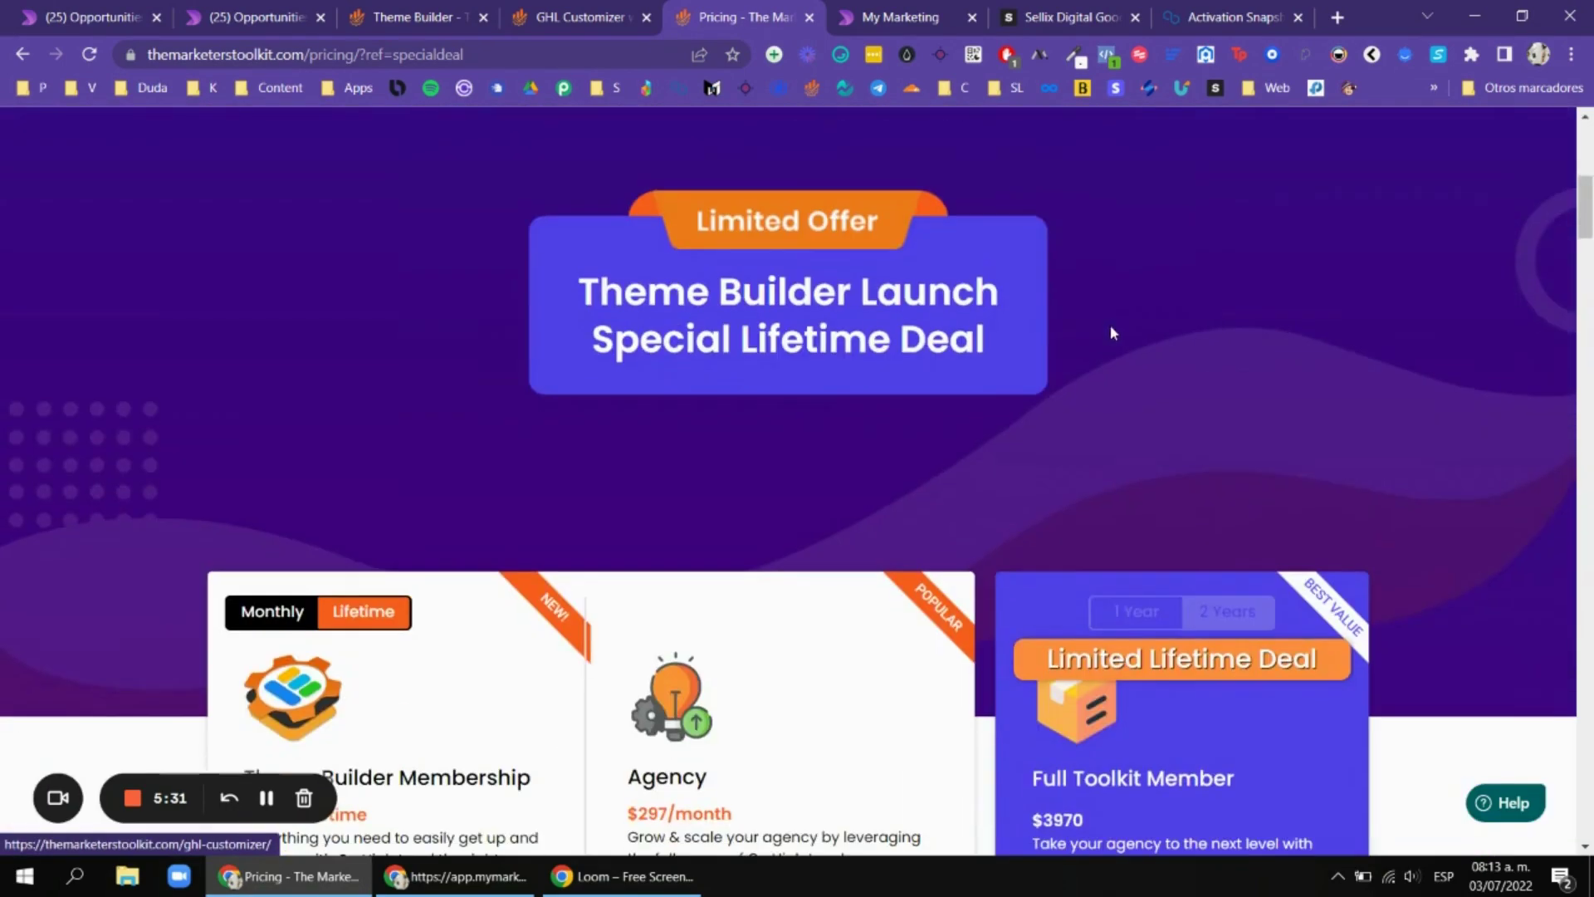
pyautogui.scroll(-6, 1129, 331)
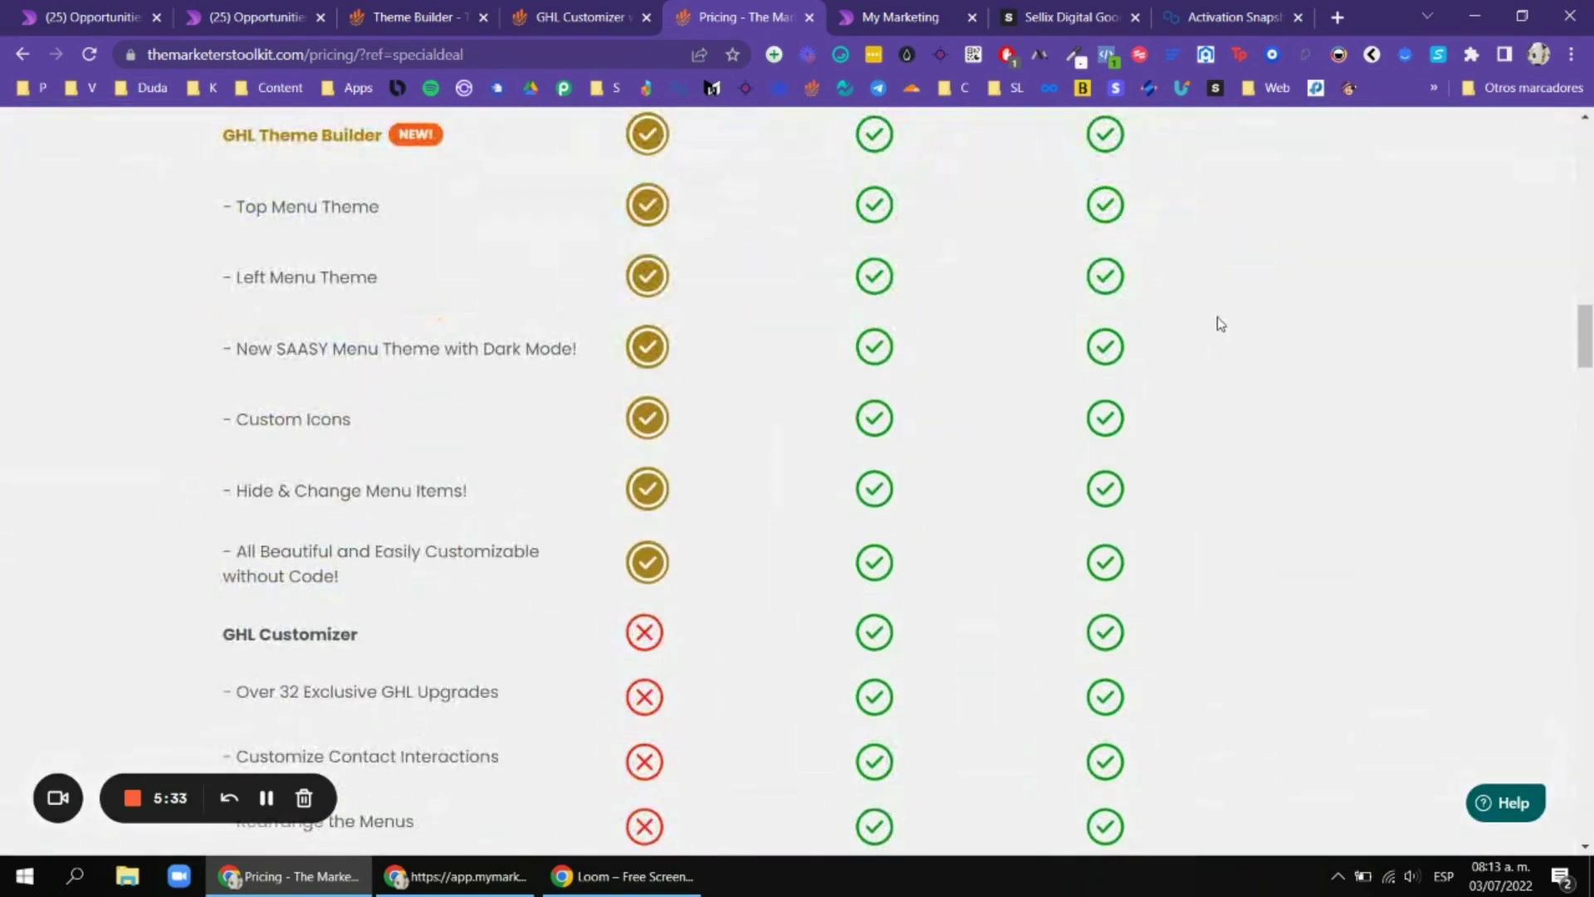
pyautogui.scroll(3, 1212, 319)
pyautogui.scroll(-3, 1206, 319)
pyautogui.scroll(2, 1263, 316)
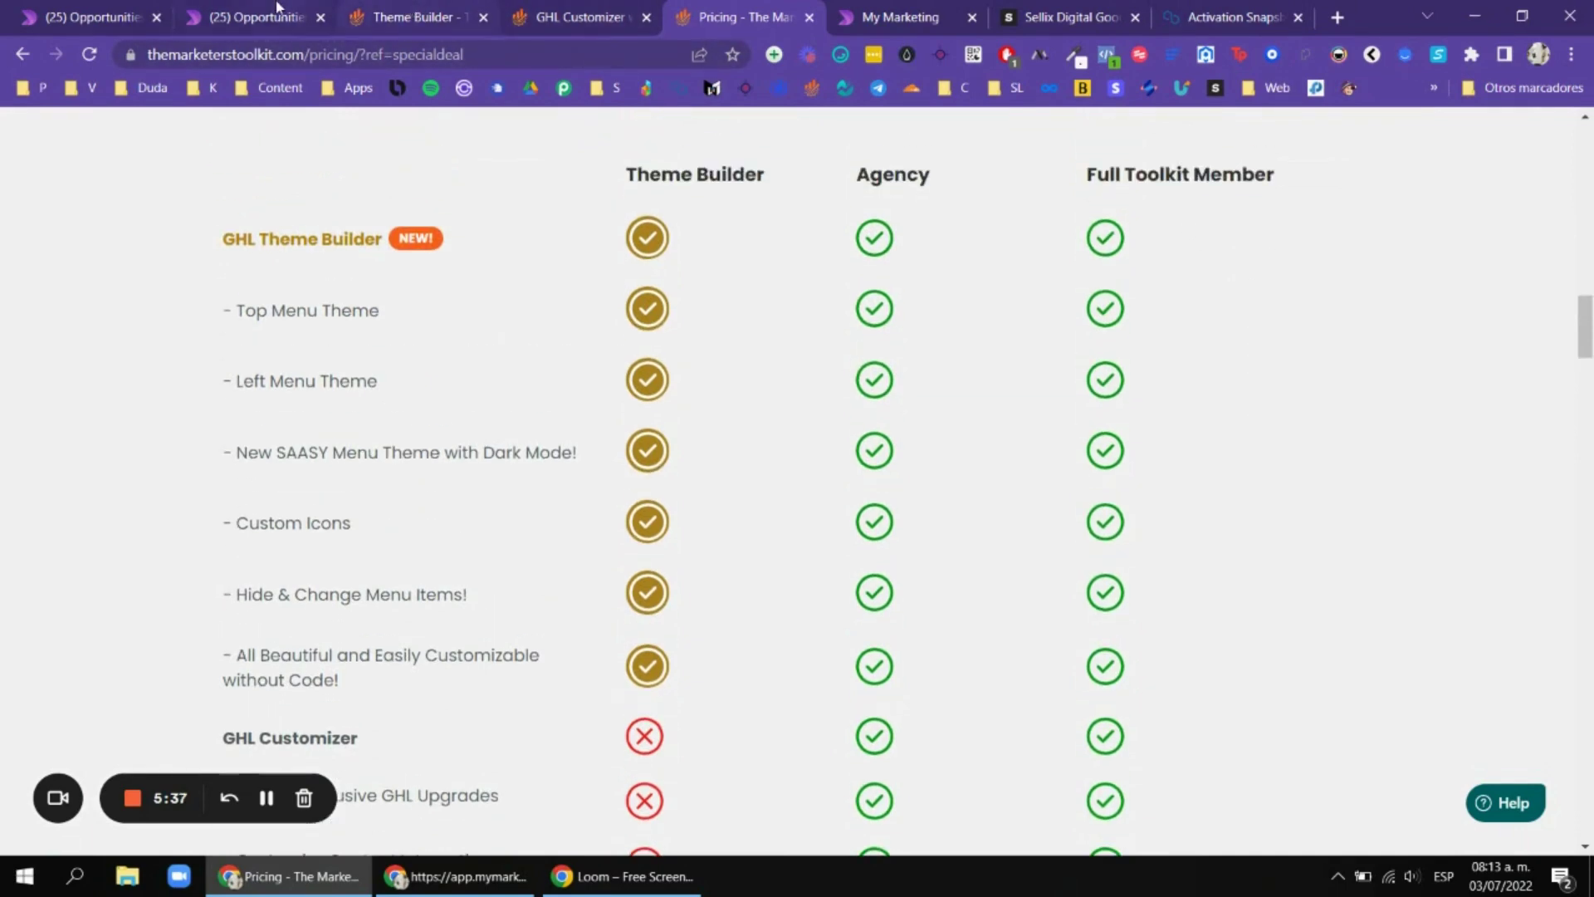
# Browse the ONB - ONBOARDING lead cards and tags, then compare with the other tab's board.
pyautogui.click(305, 10)
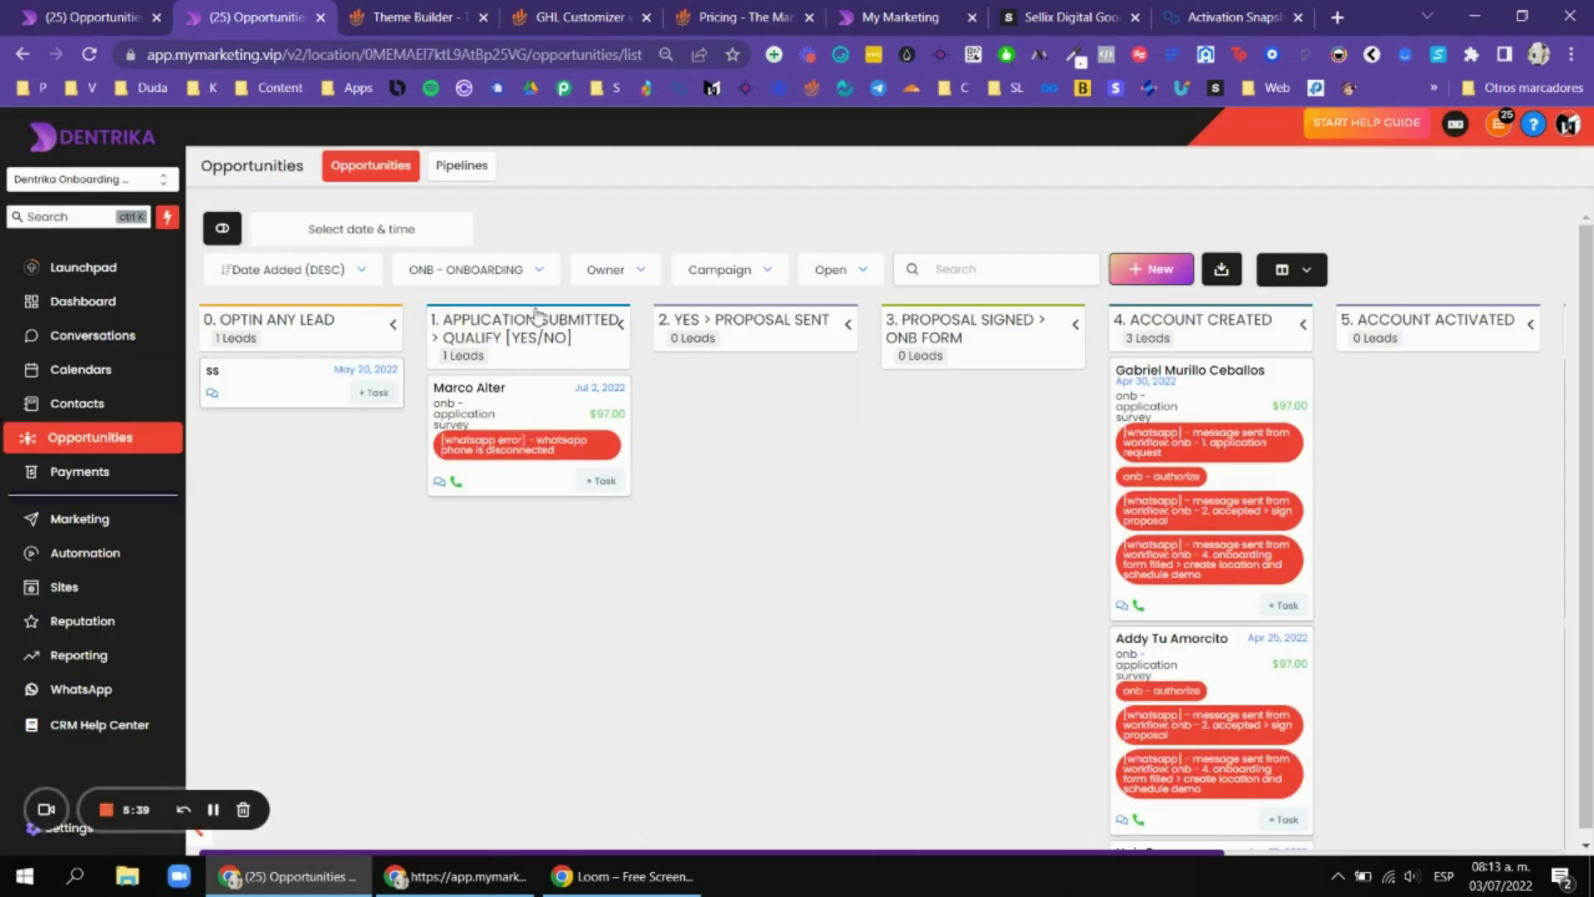
pyautogui.click(223, 235)
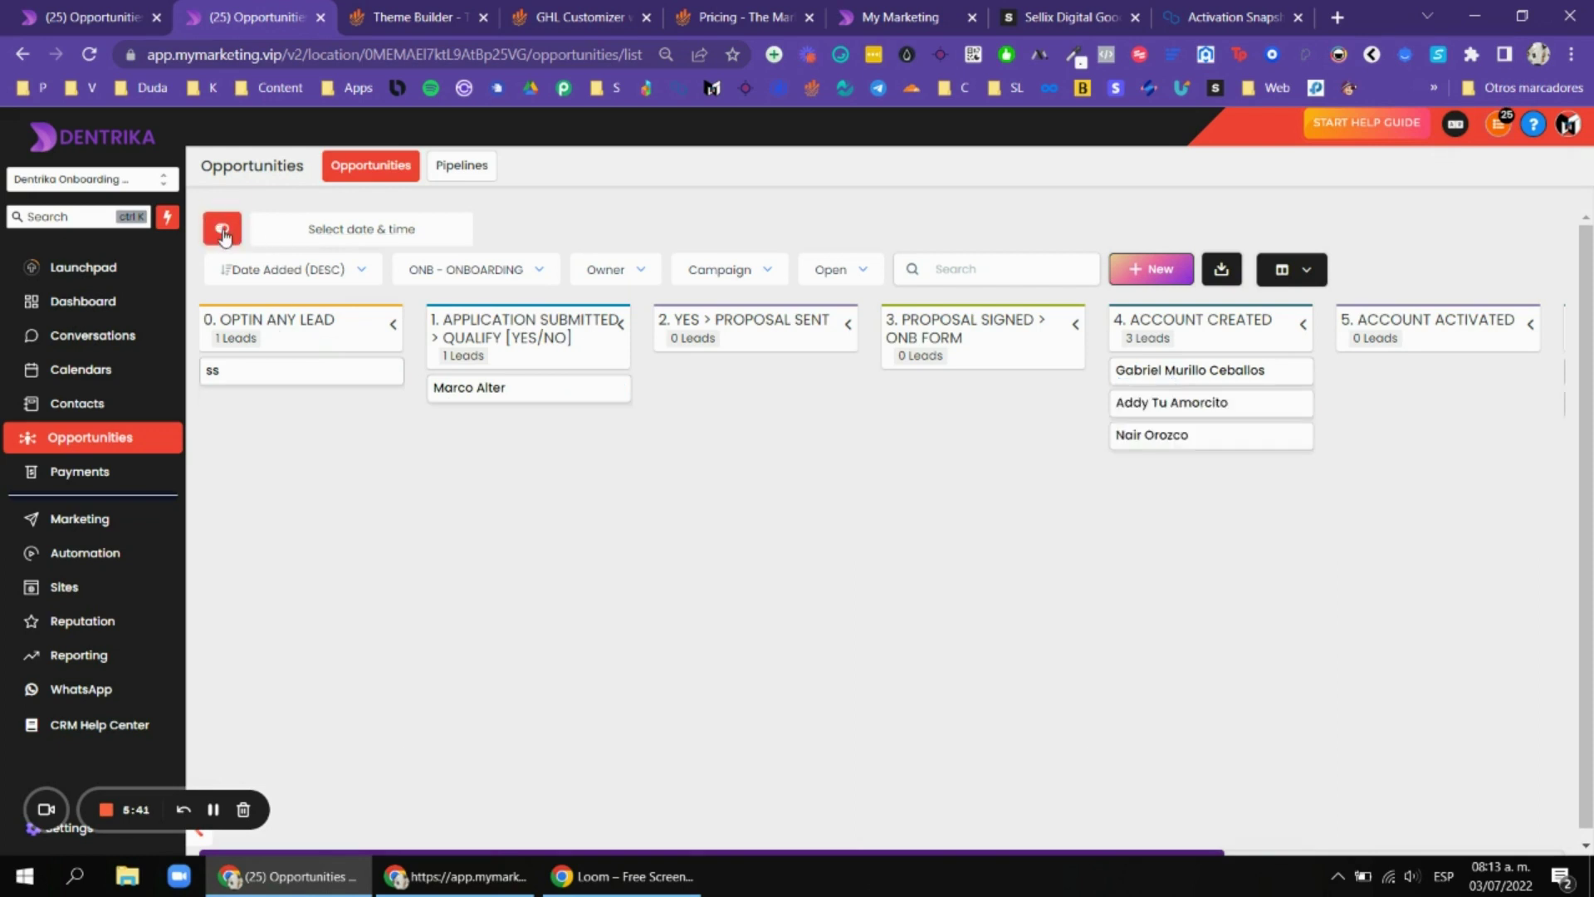
pyautogui.click(223, 235)
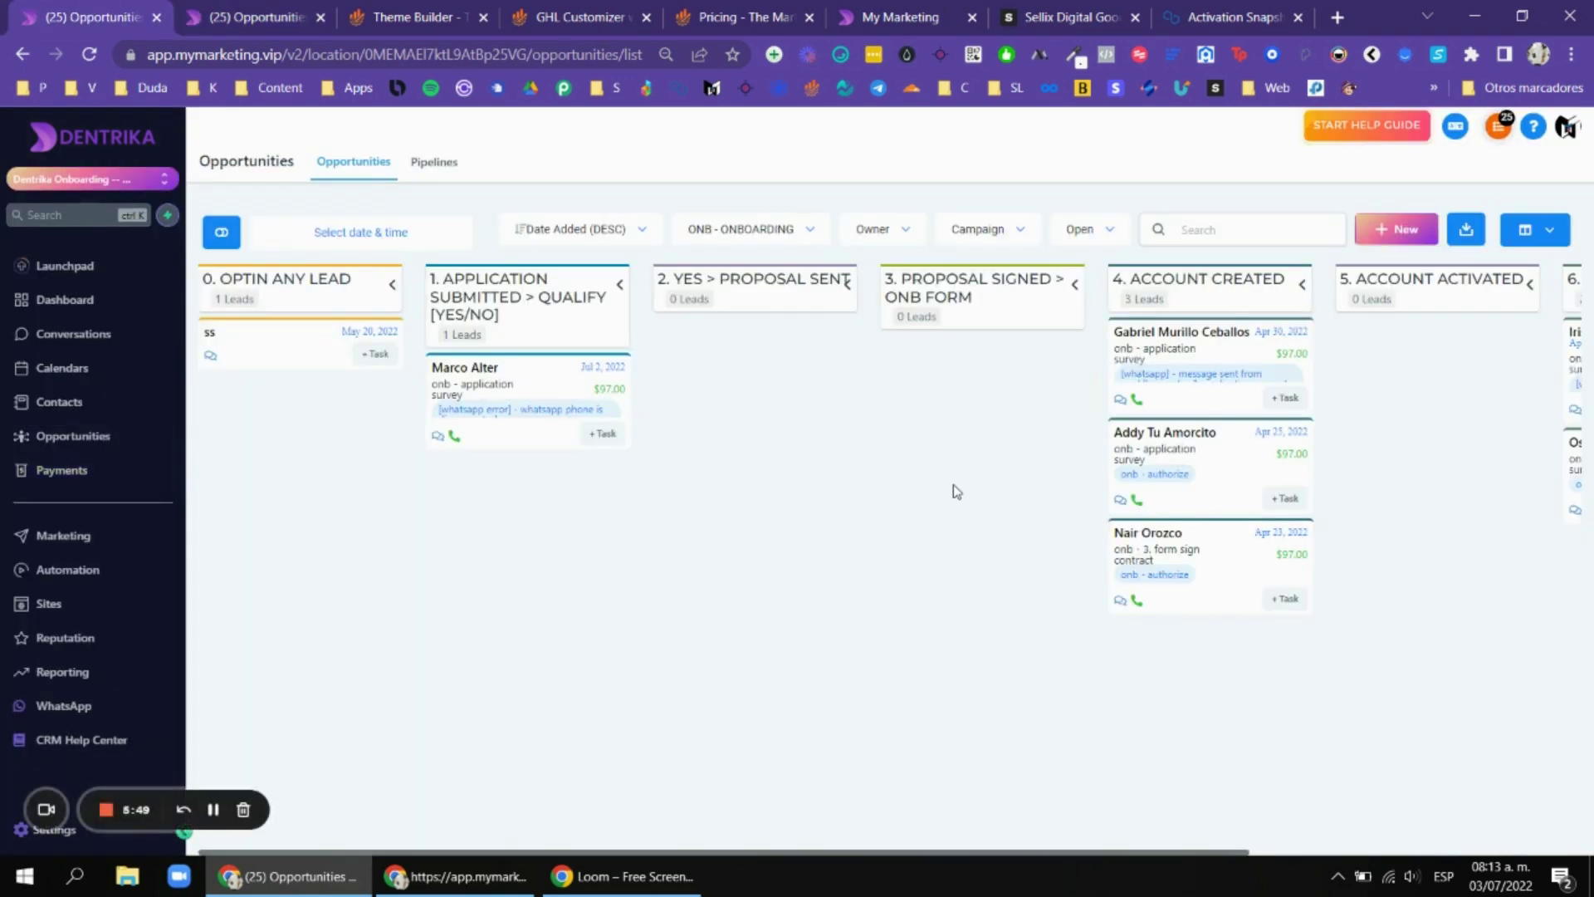
pyautogui.hscroll(3, 951, 469)
pyautogui.hscroll(5, 952, 466)
pyautogui.hscroll(-6, 950, 463)
pyautogui.hscroll(4, 1370, 302)
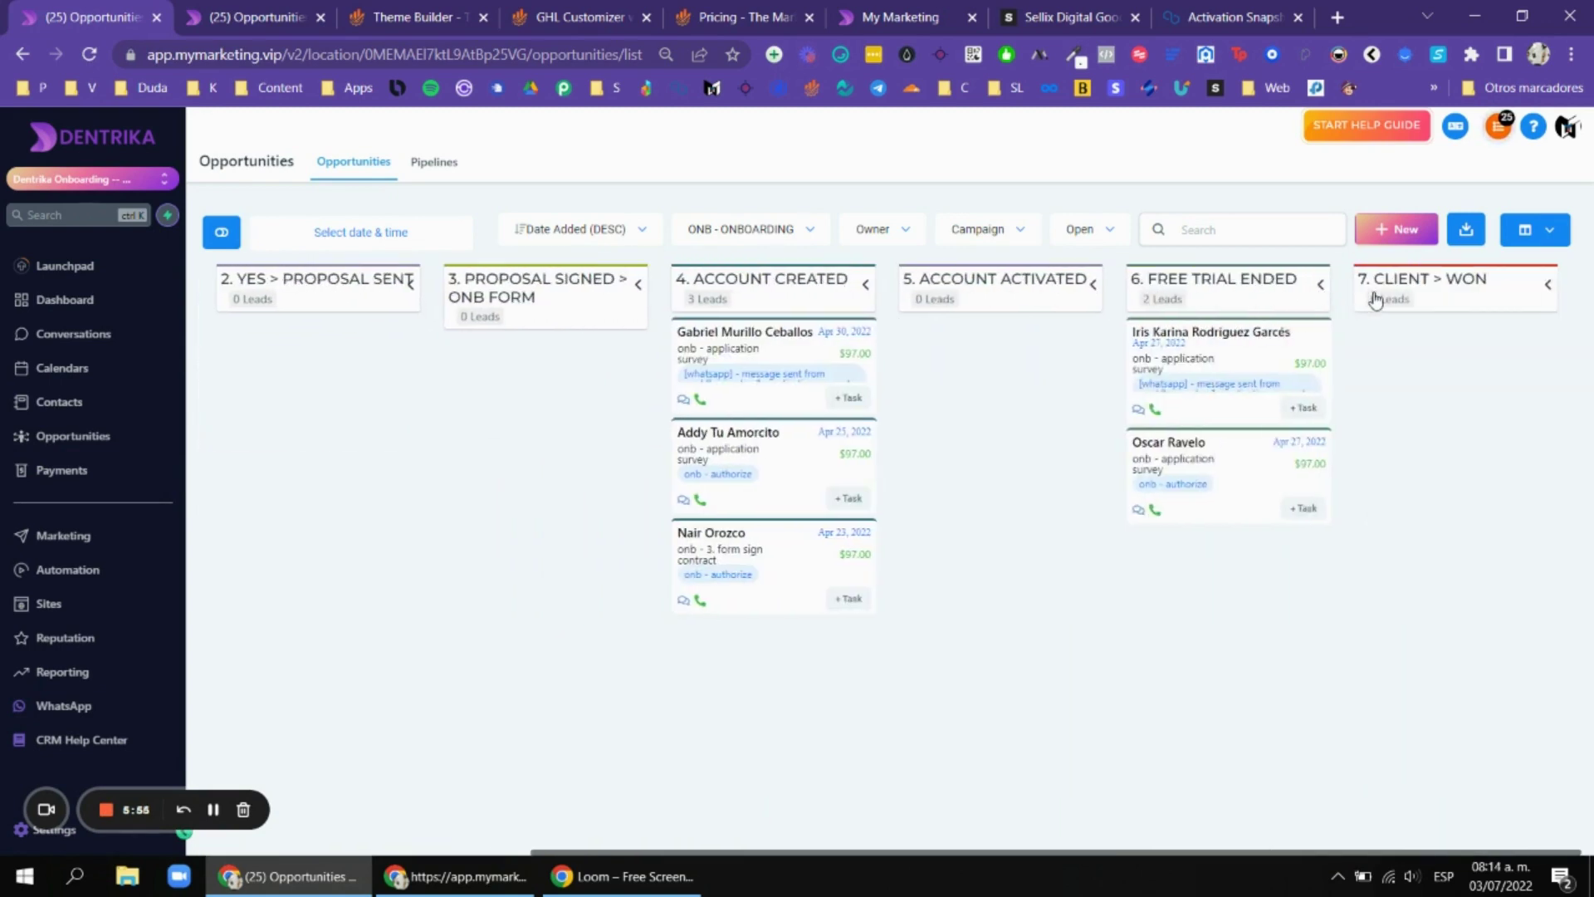
pyautogui.hscroll(-4, 1370, 302)
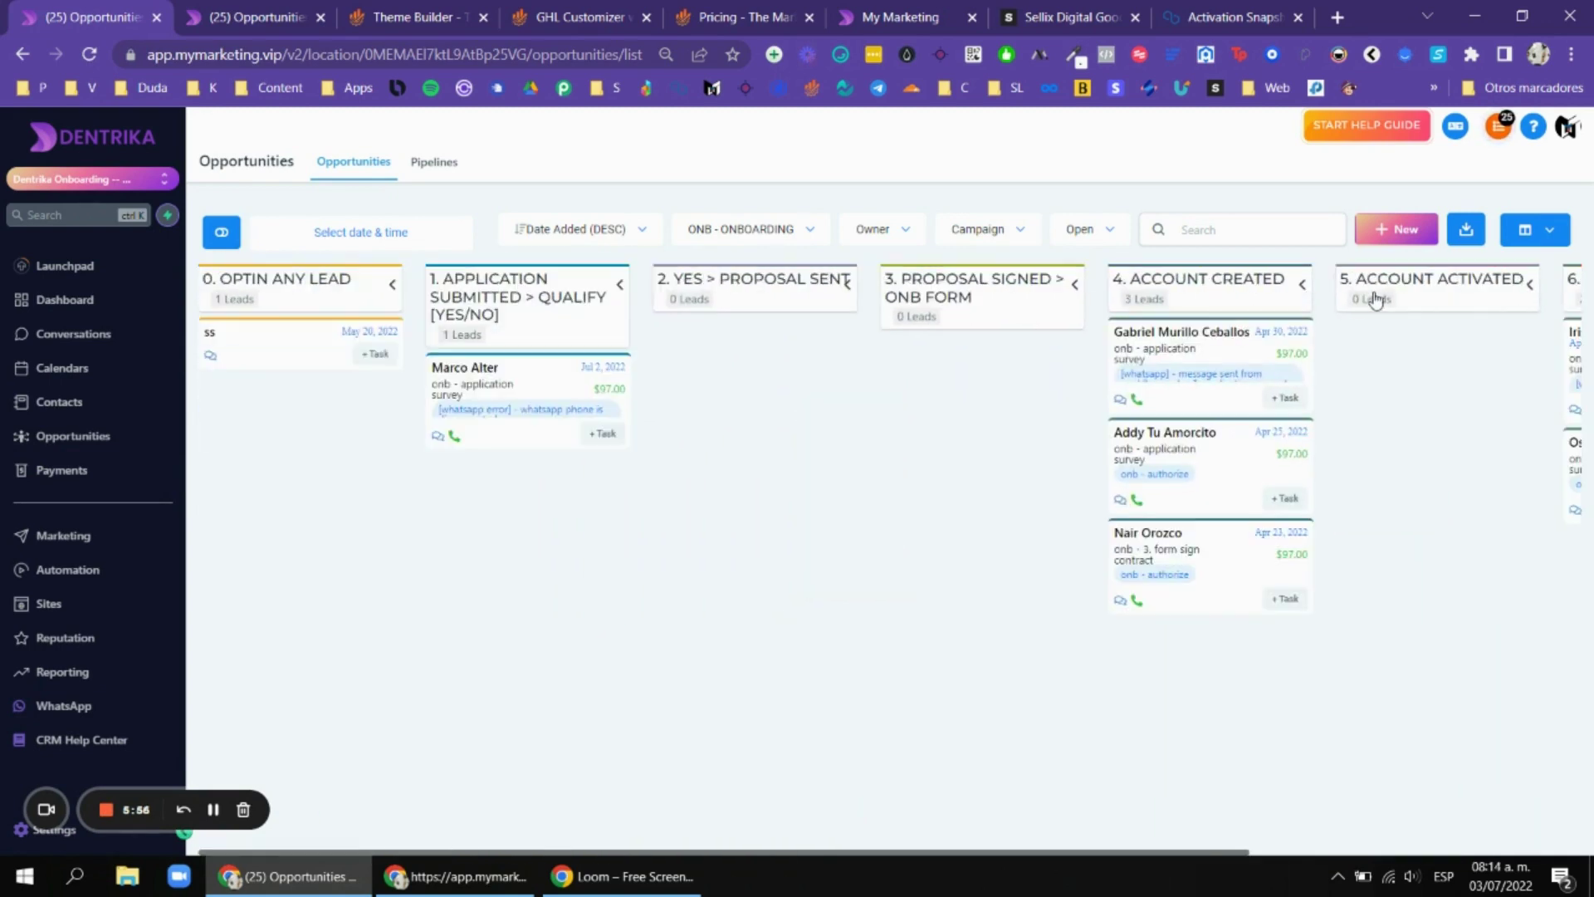
pyautogui.click(274, 14)
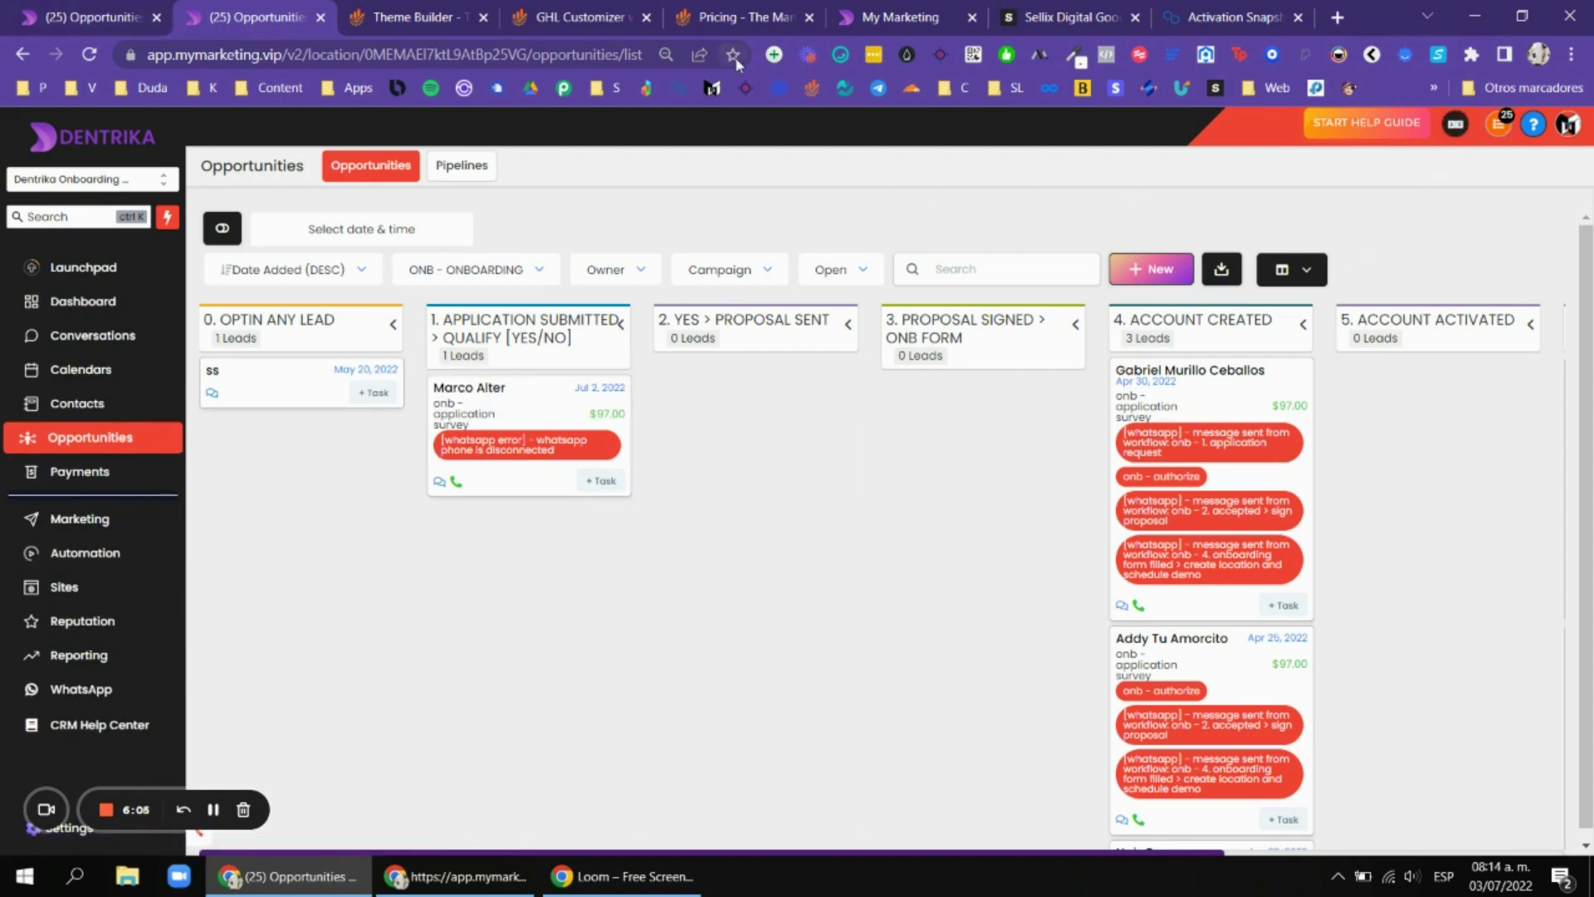
pyautogui.click(408, 10)
# Compare the Login Themes presets with the current sign-in page in the private window.
pyautogui.click(359, 412)
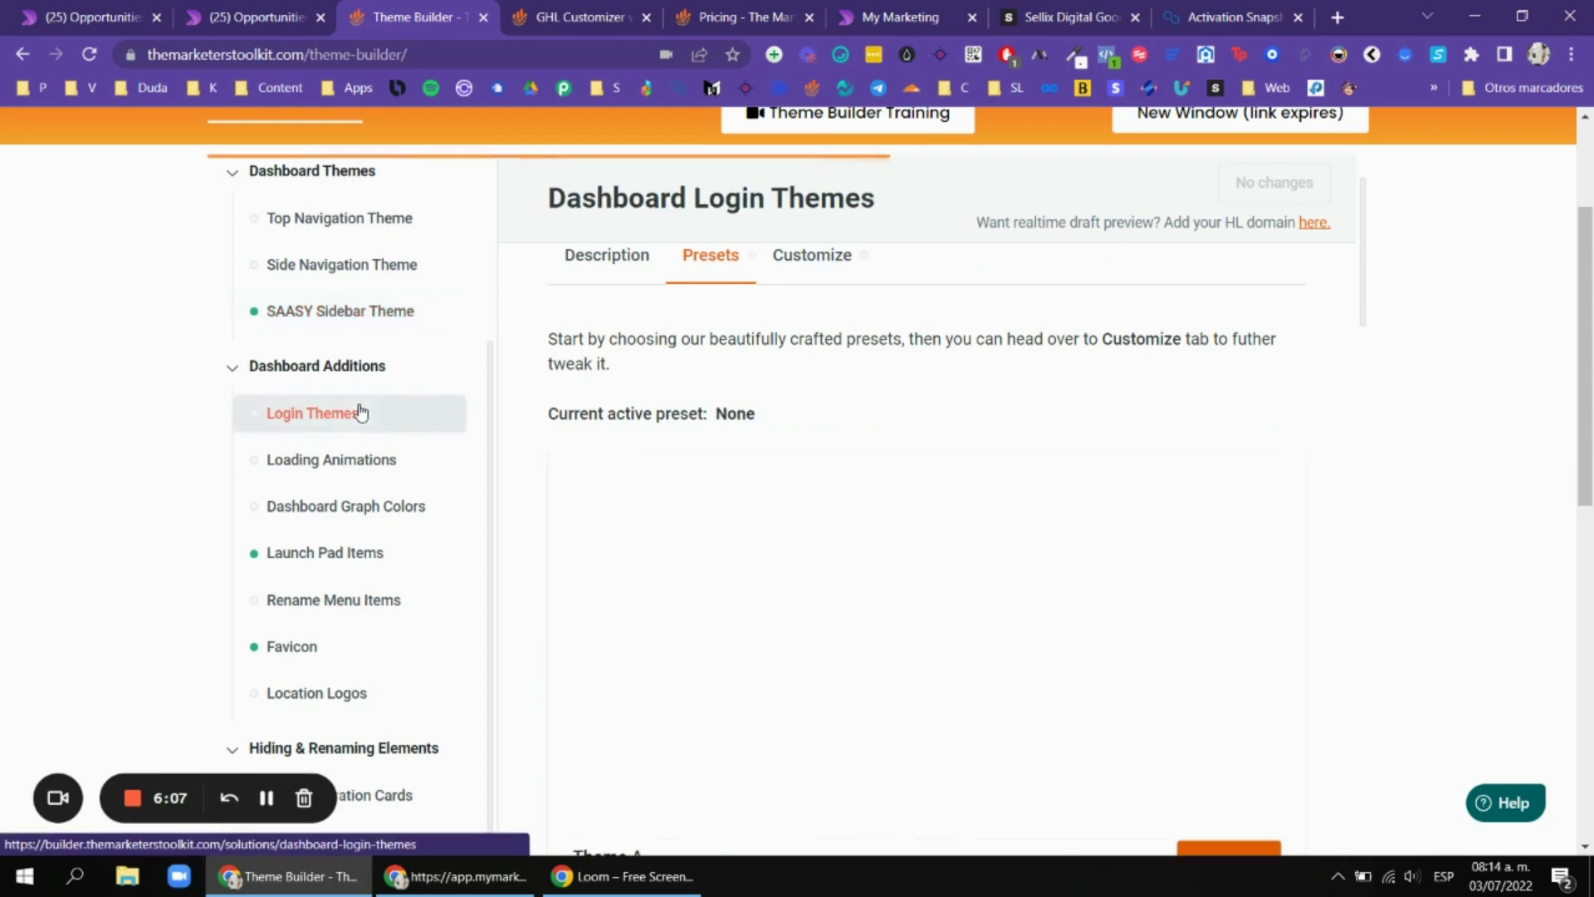
pyautogui.click(461, 876)
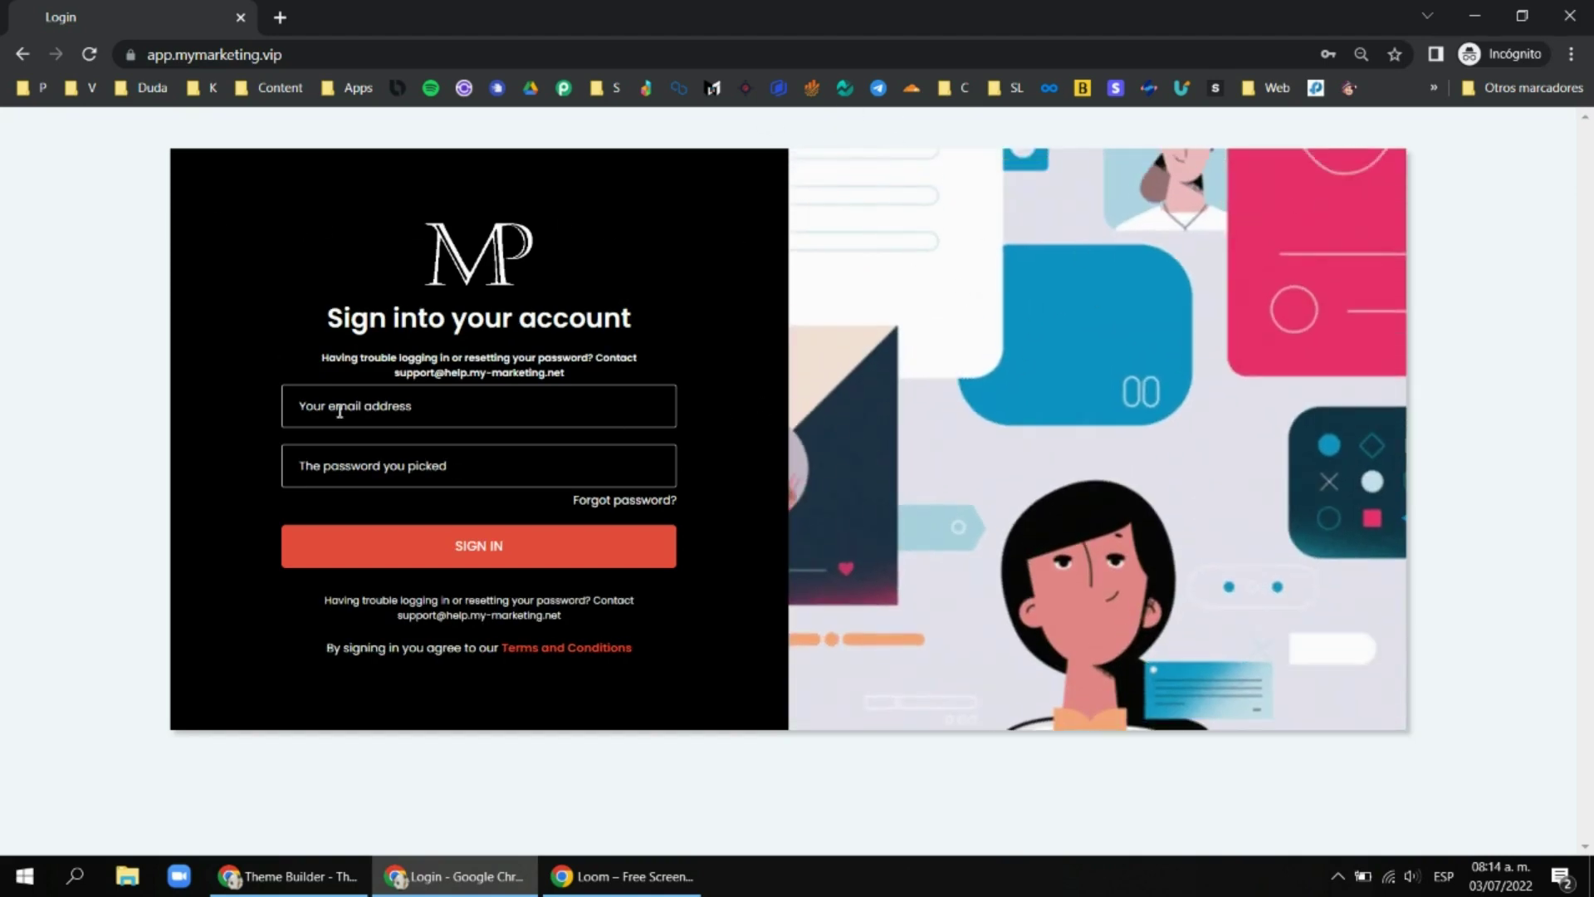
pyautogui.click(286, 876)
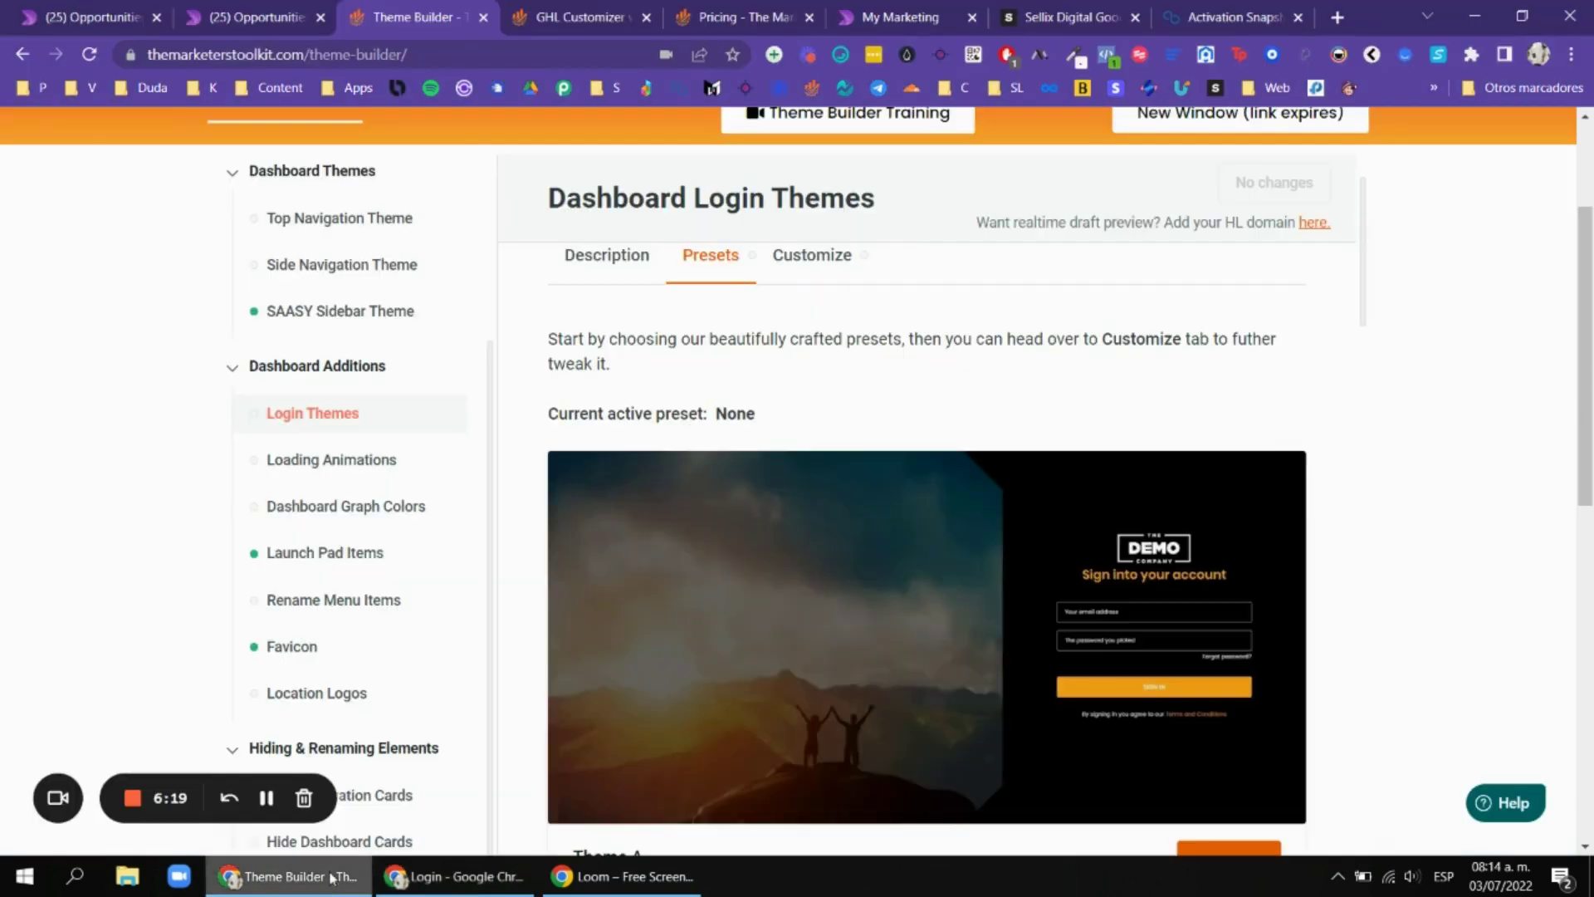
pyautogui.scroll(-3, 1114, 357)
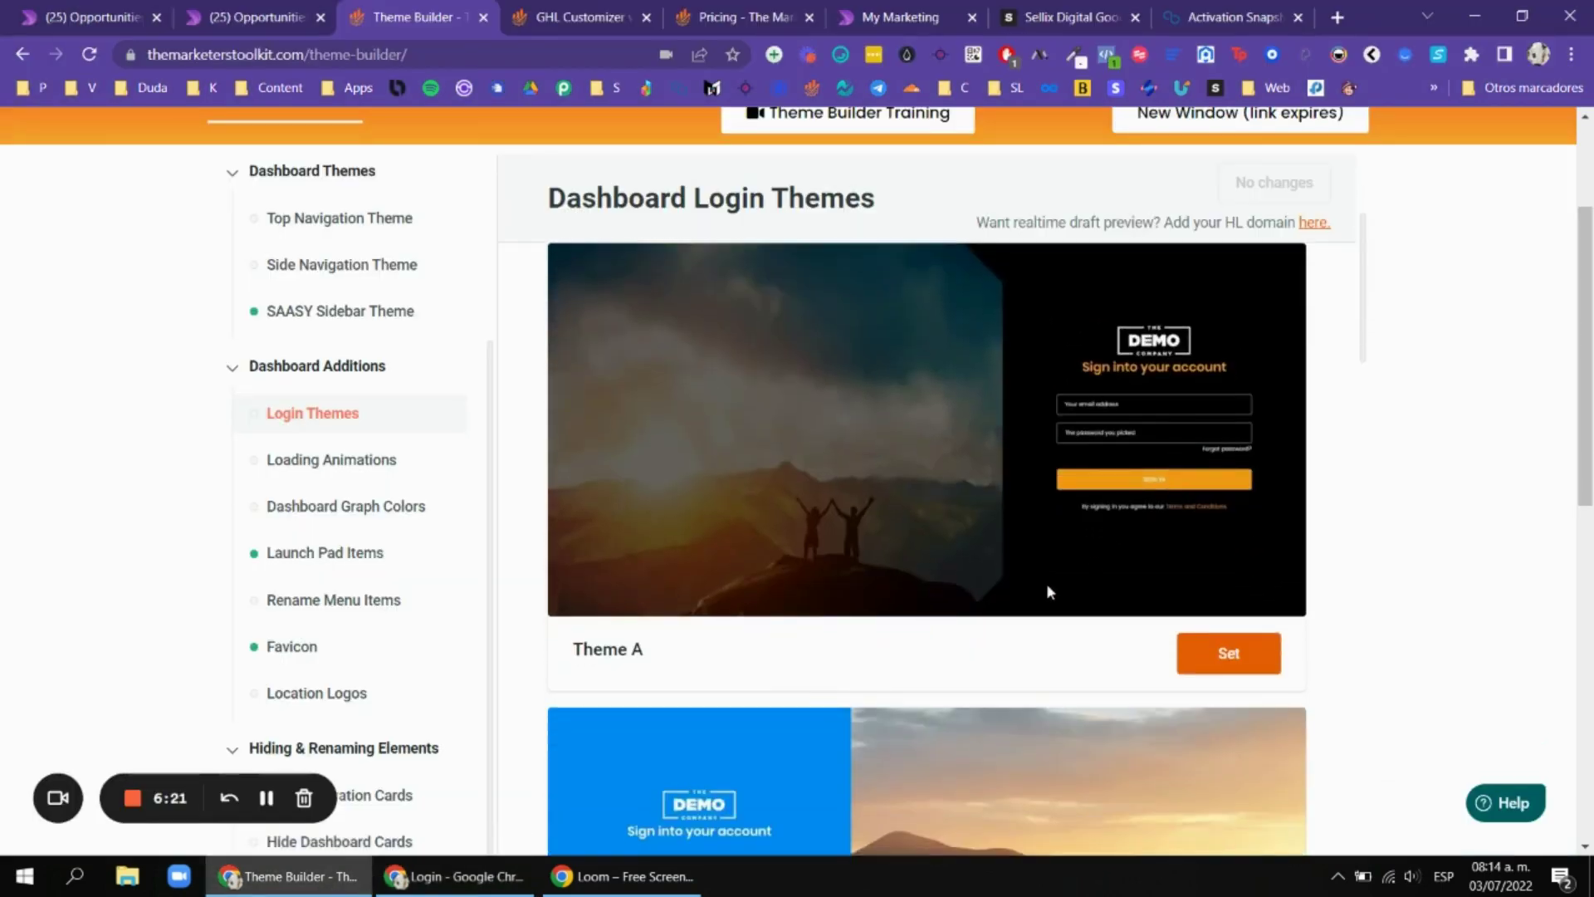
pyautogui.scroll(-15, 853, 639)
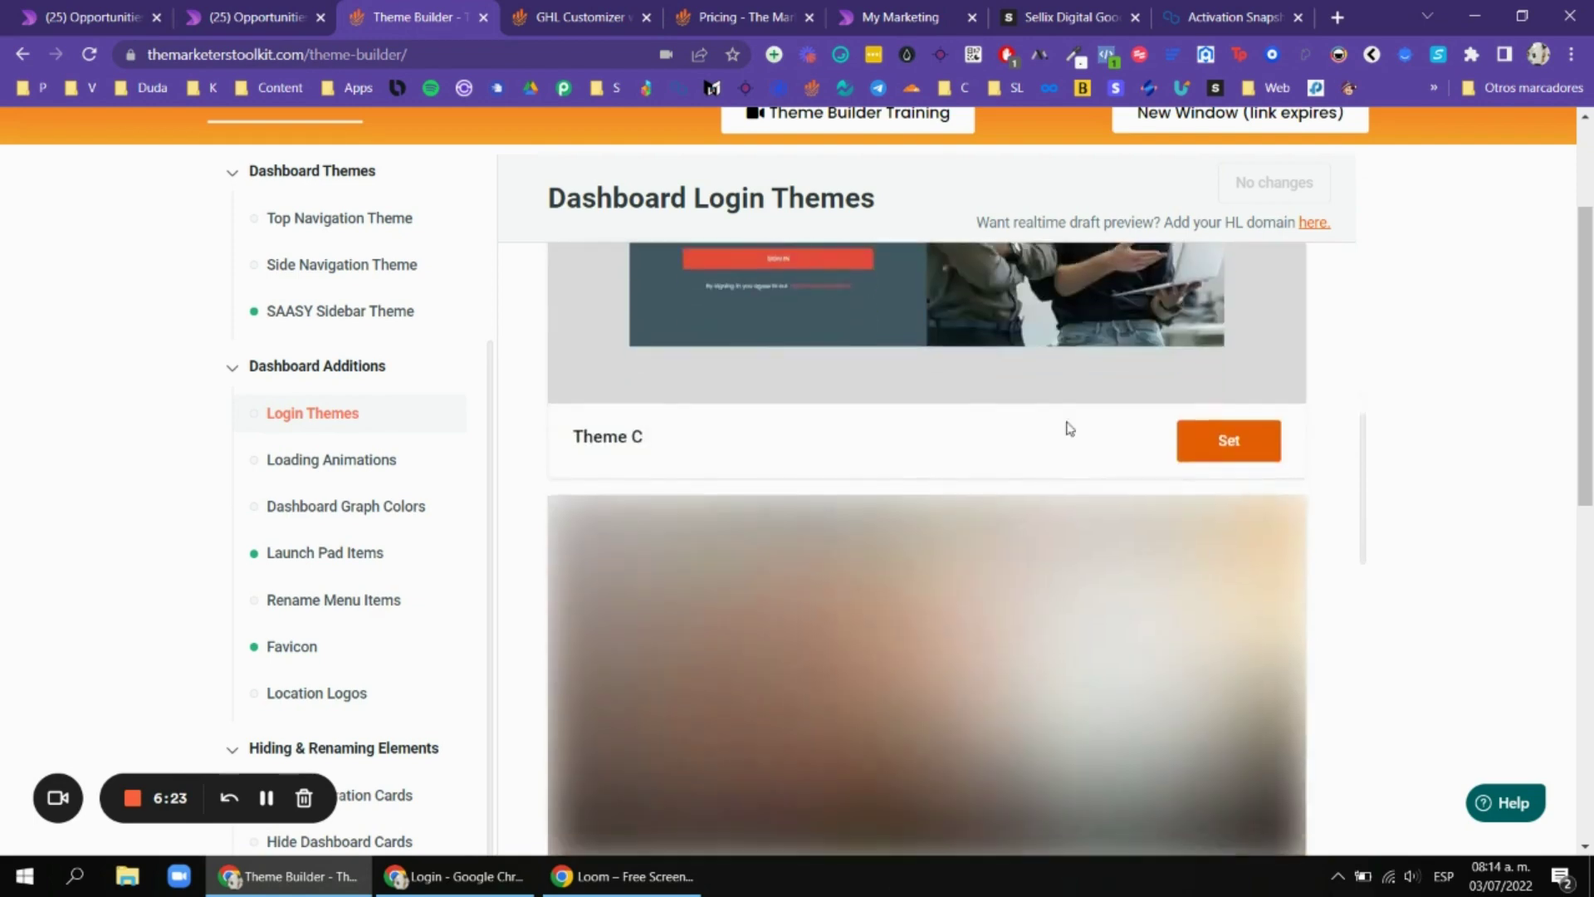
pyautogui.scroll(-10, 1038, 413)
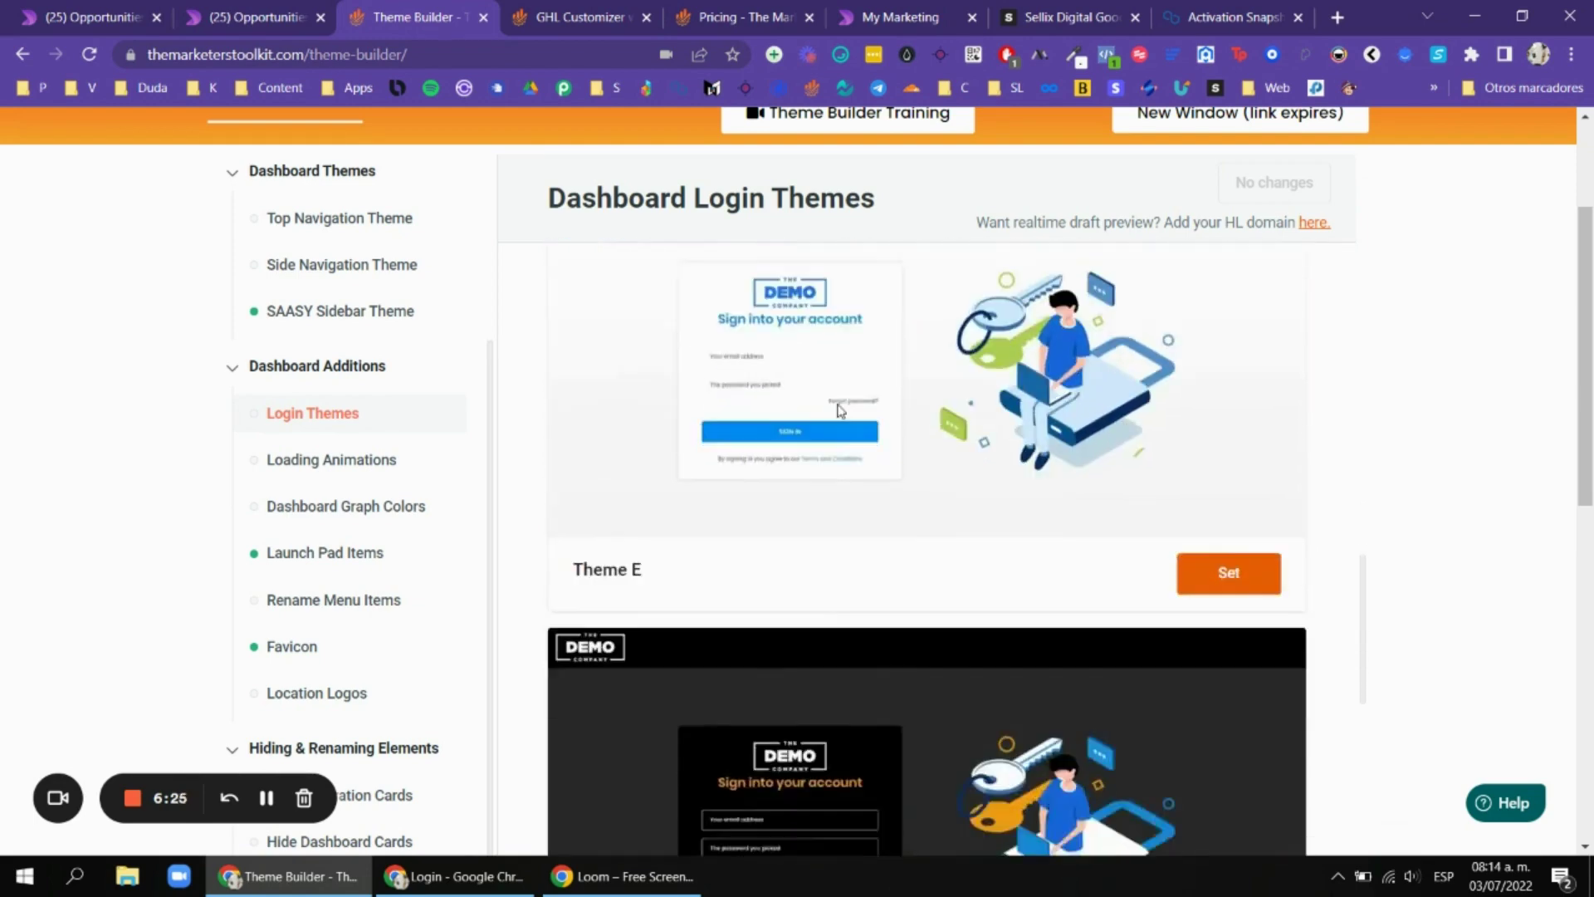
pyautogui.scroll(-15, 1081, 392)
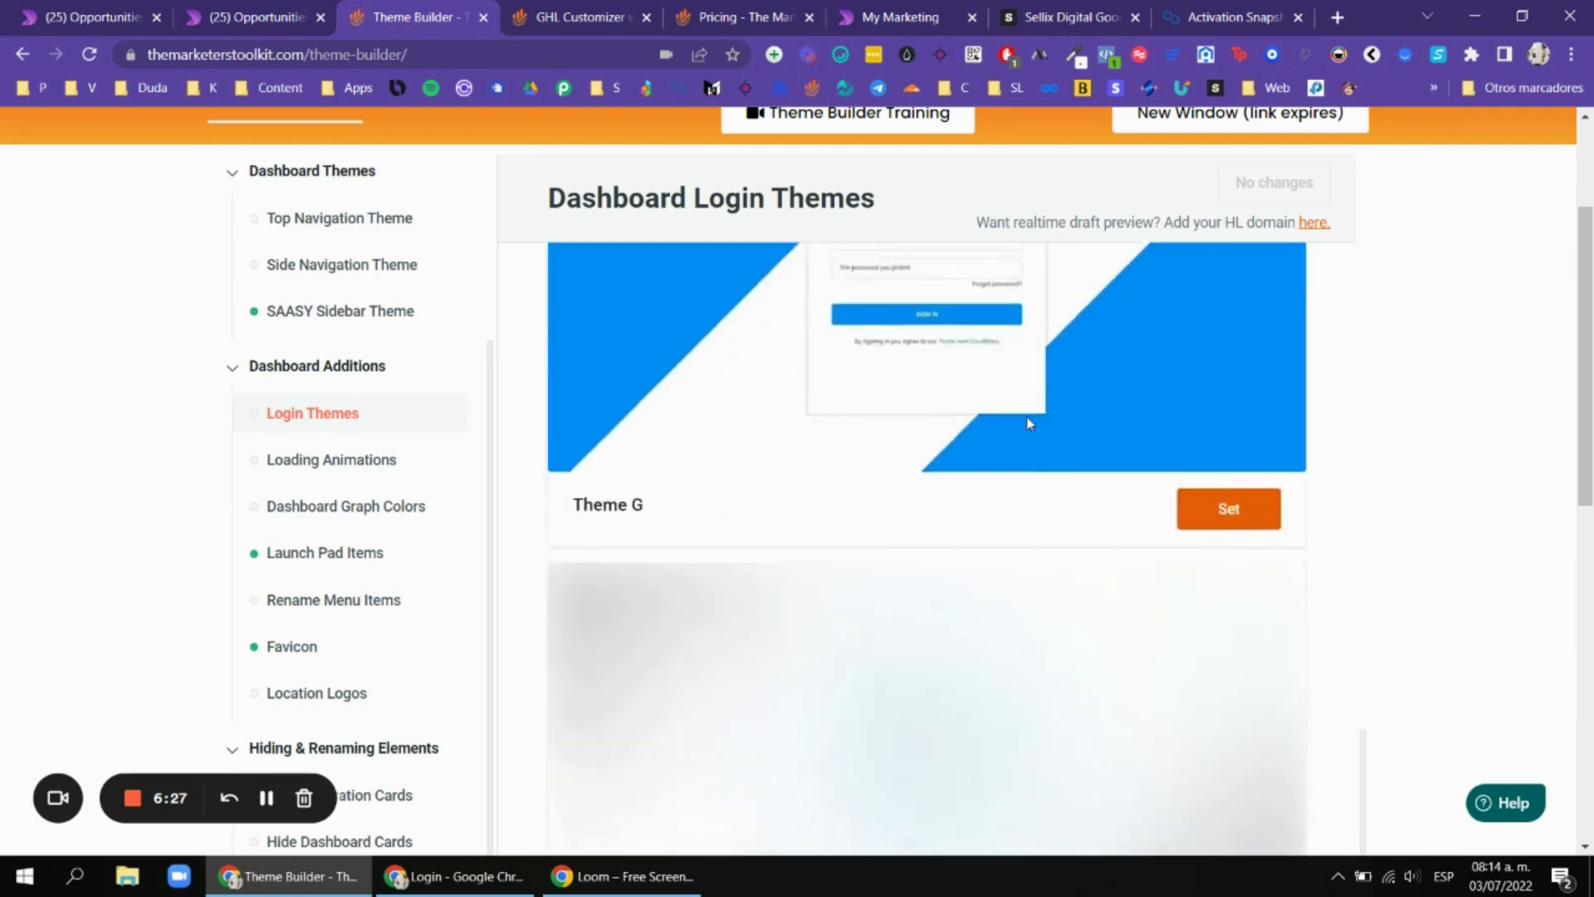
pyautogui.scroll(3, 1559, 429)
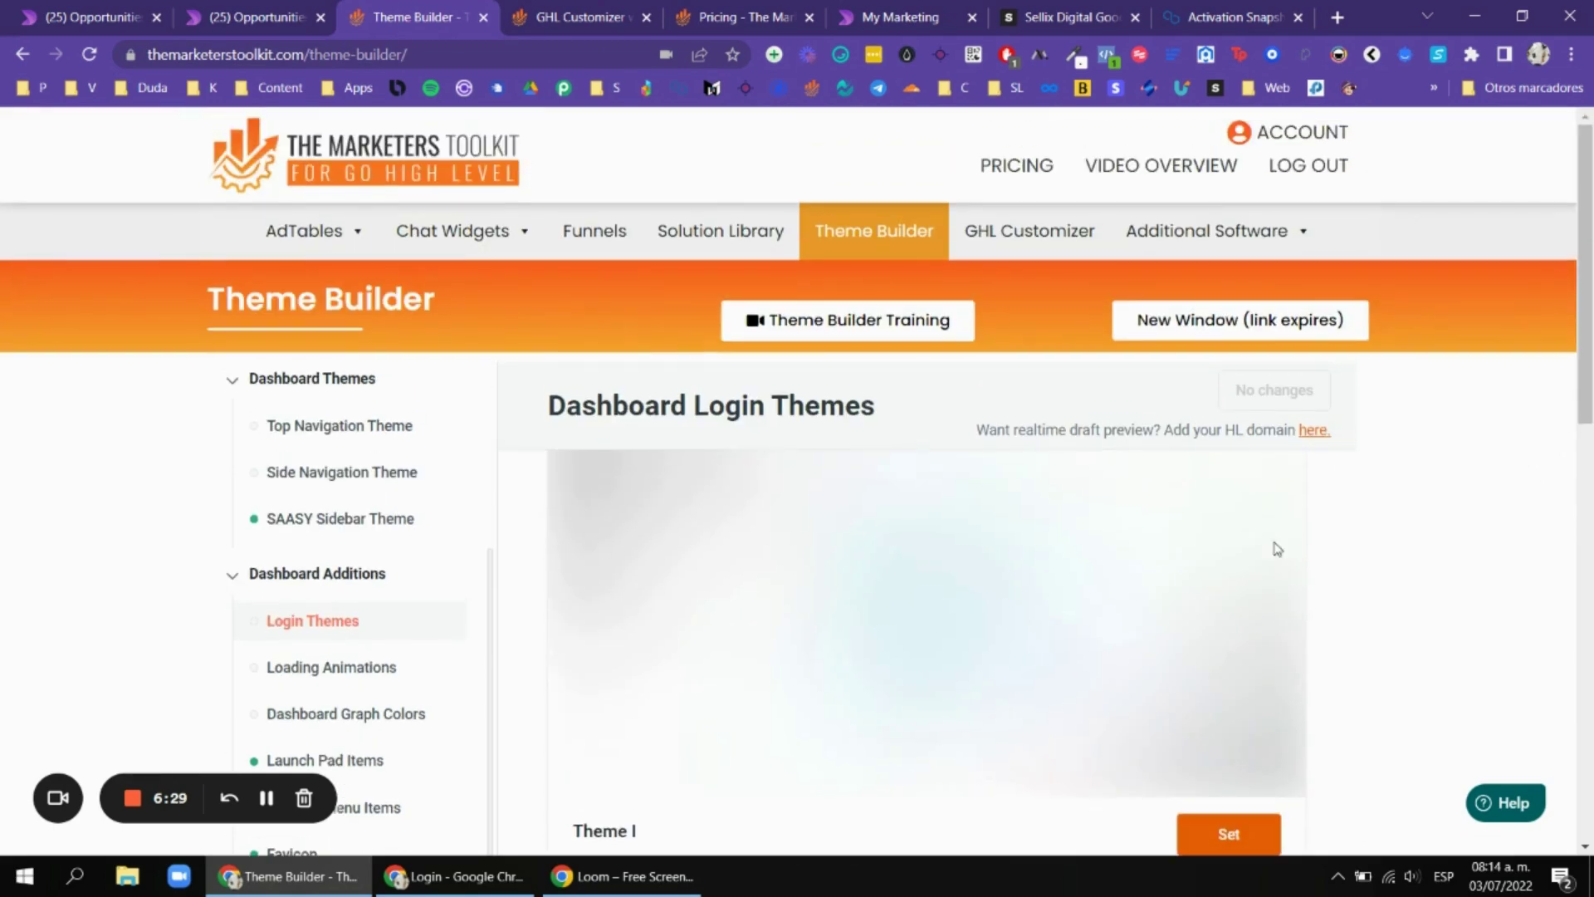
pyautogui.scroll(-3, 465, 459)
# Browse the Loading Animations presets down to Loading Animation F.
pyautogui.click(410, 463)
pyautogui.scroll(-2, 1588, 362)
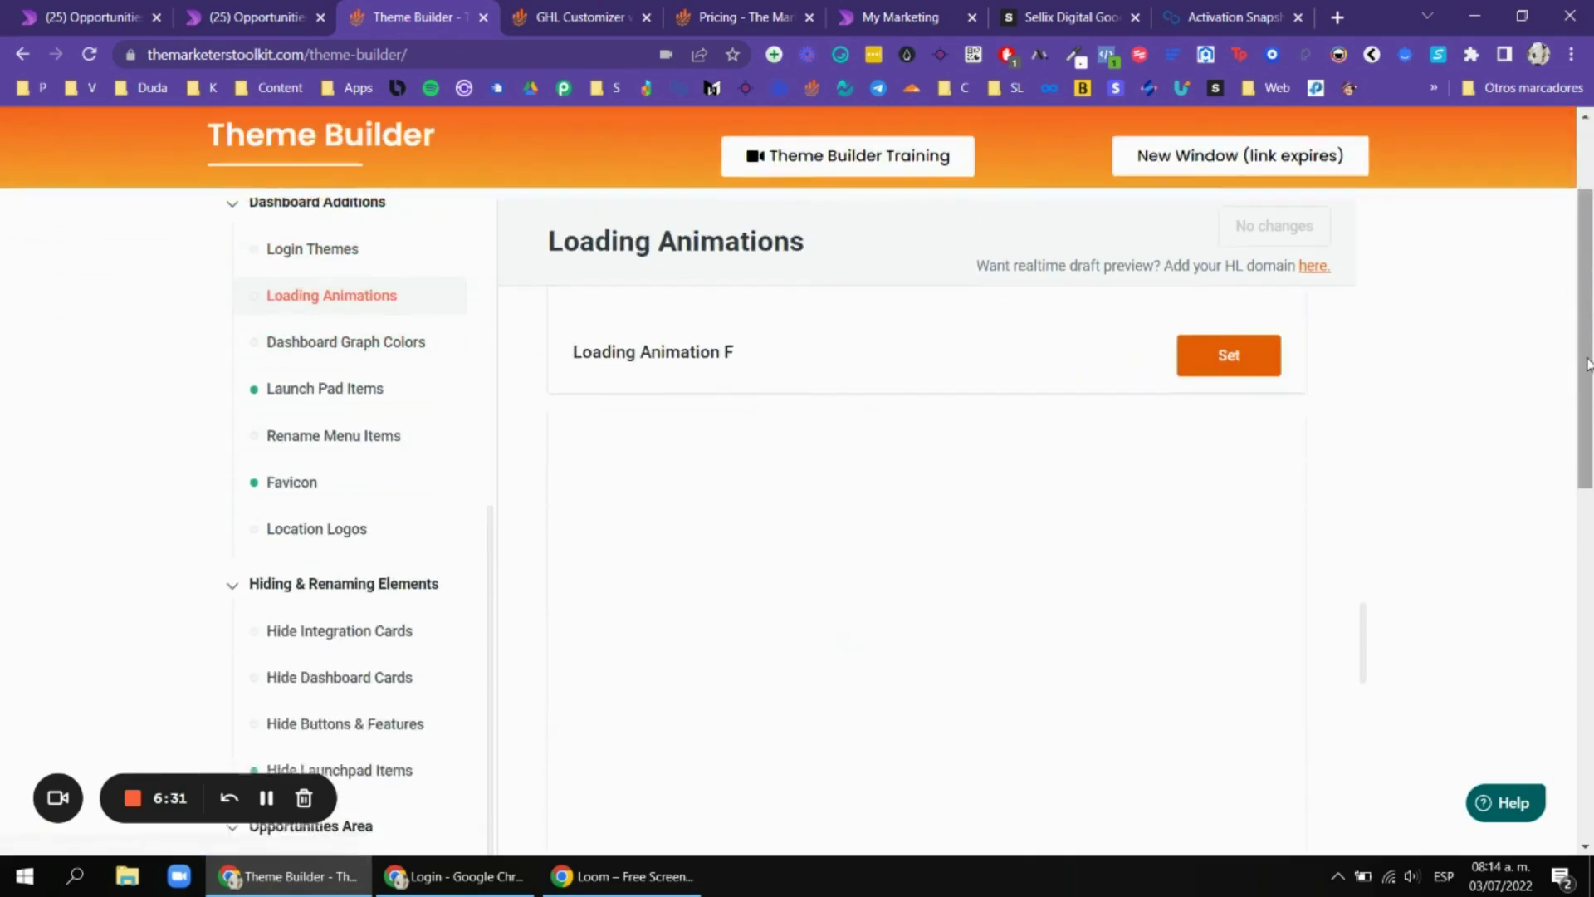
pyautogui.scroll(-4, 1587, 363)
# Reload the Dentrika opportunities board to see its logo loader, then return to the presets.
pyautogui.click(60, 15)
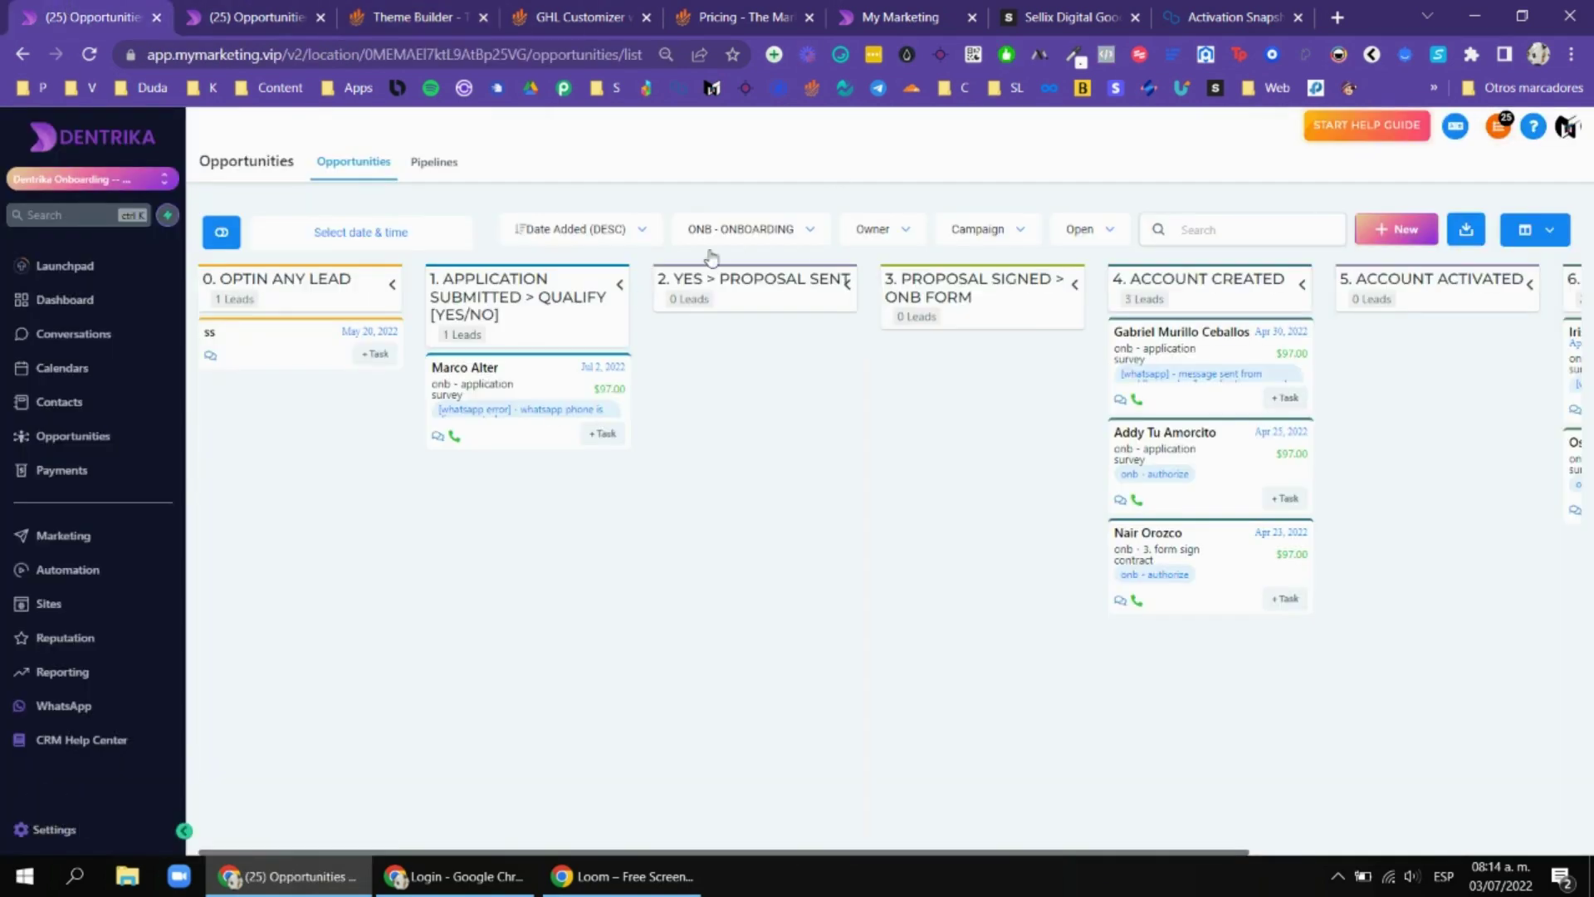
pyautogui.press('F5')
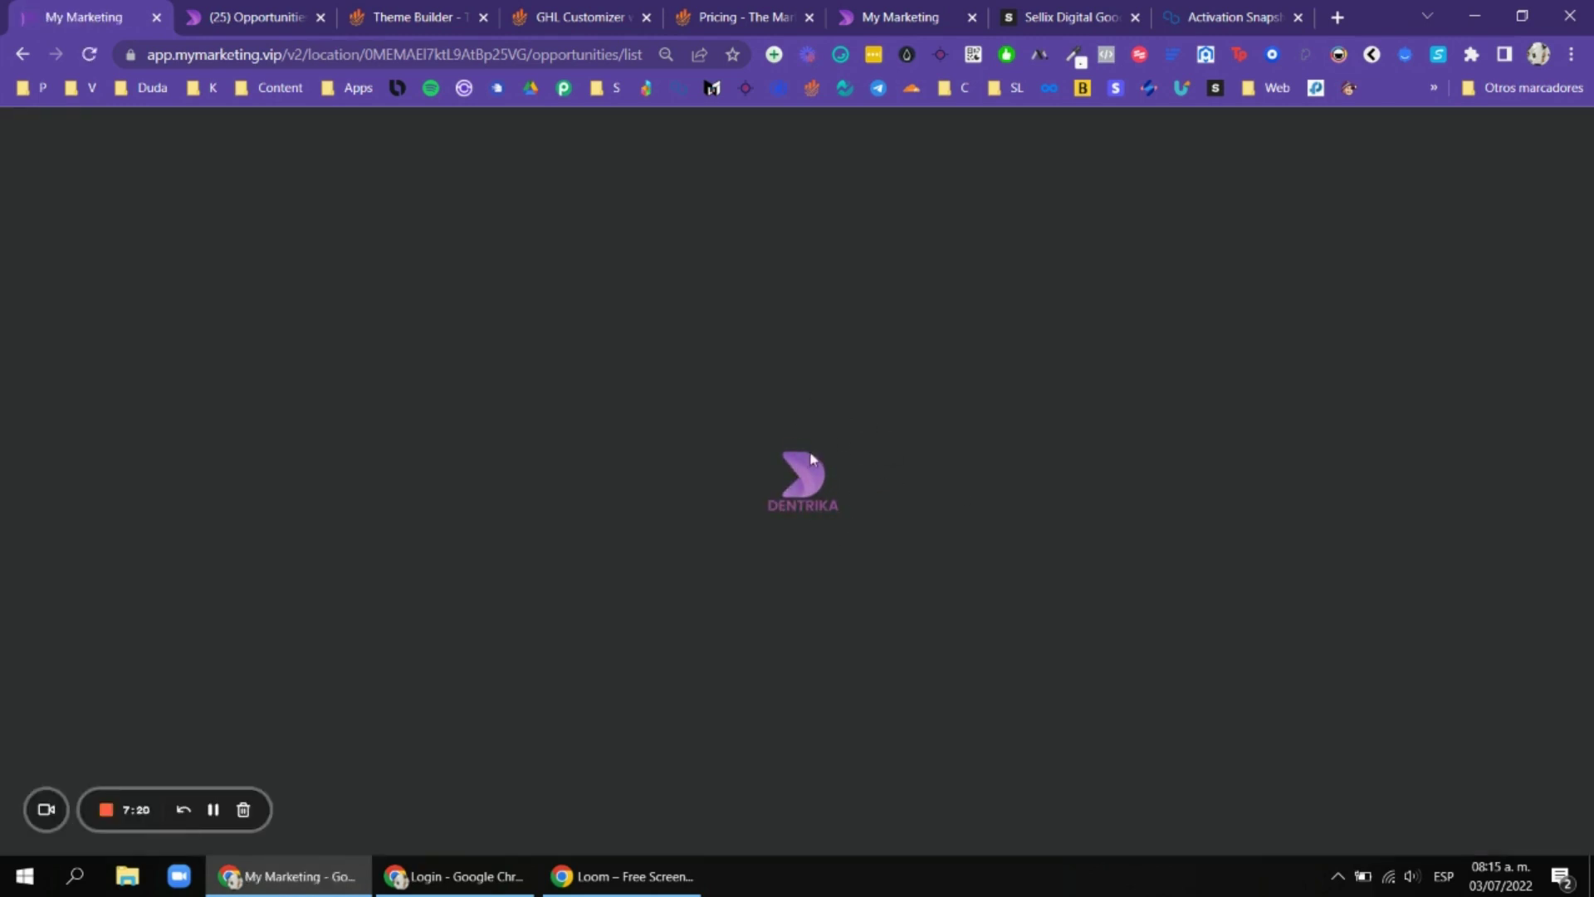
pyautogui.click(415, 17)
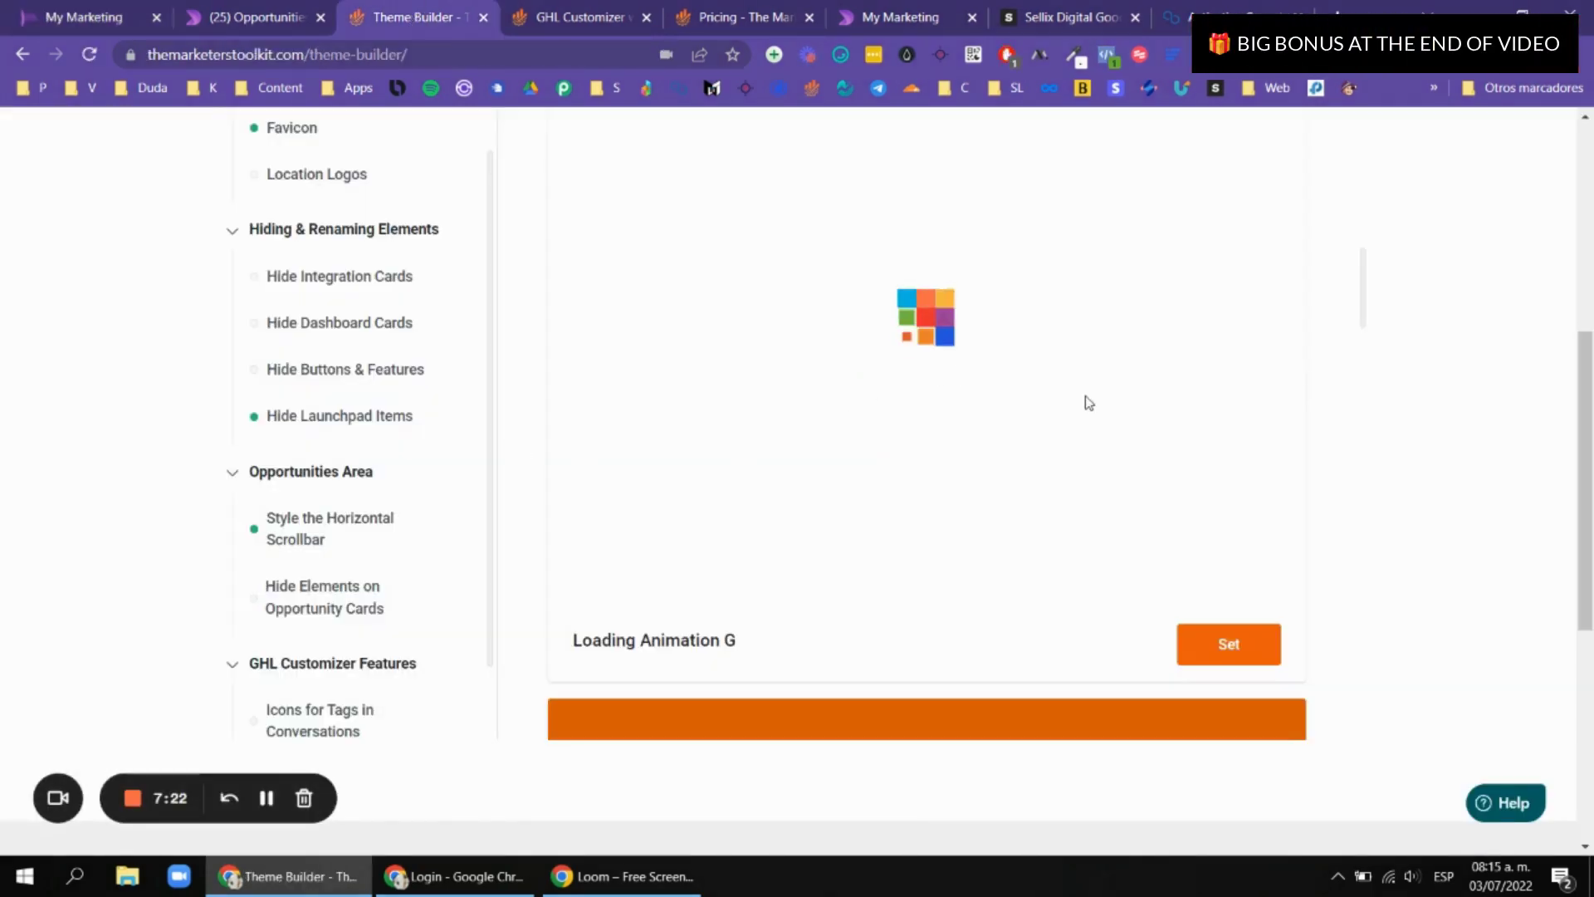
# Scroll the loading animation presets through the spinning, bouncing, pulsating and still logo styles, then back up.
pyautogui.scroll(10, 1086, 398)
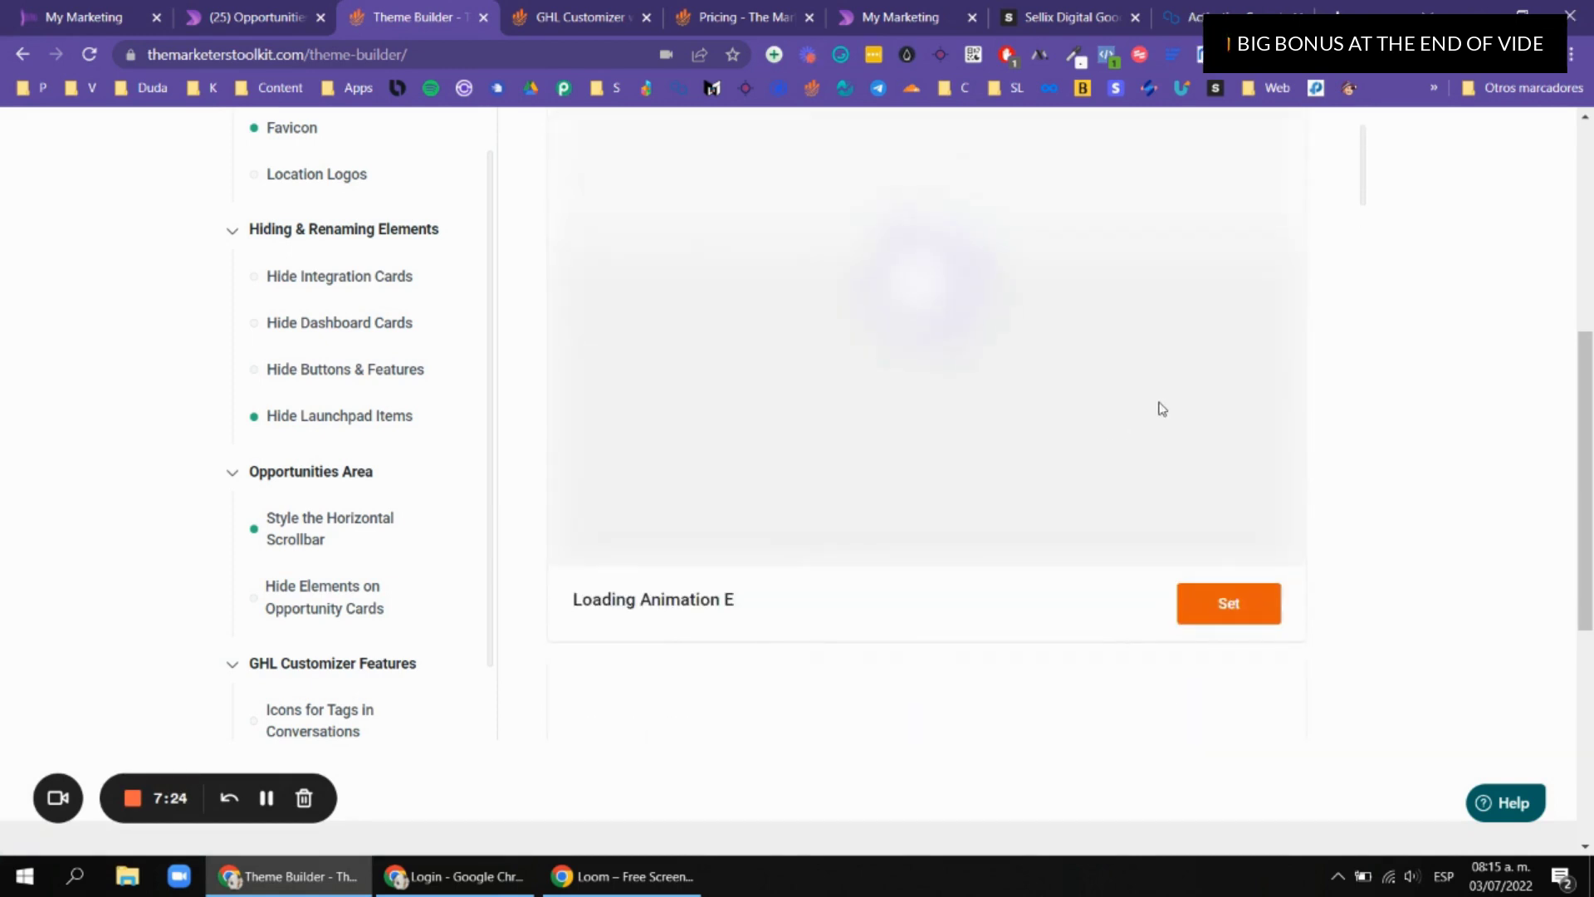
pyautogui.scroll(3, 1158, 411)
pyautogui.scroll(-12, 1161, 415)
pyautogui.scroll(-20, 1165, 426)
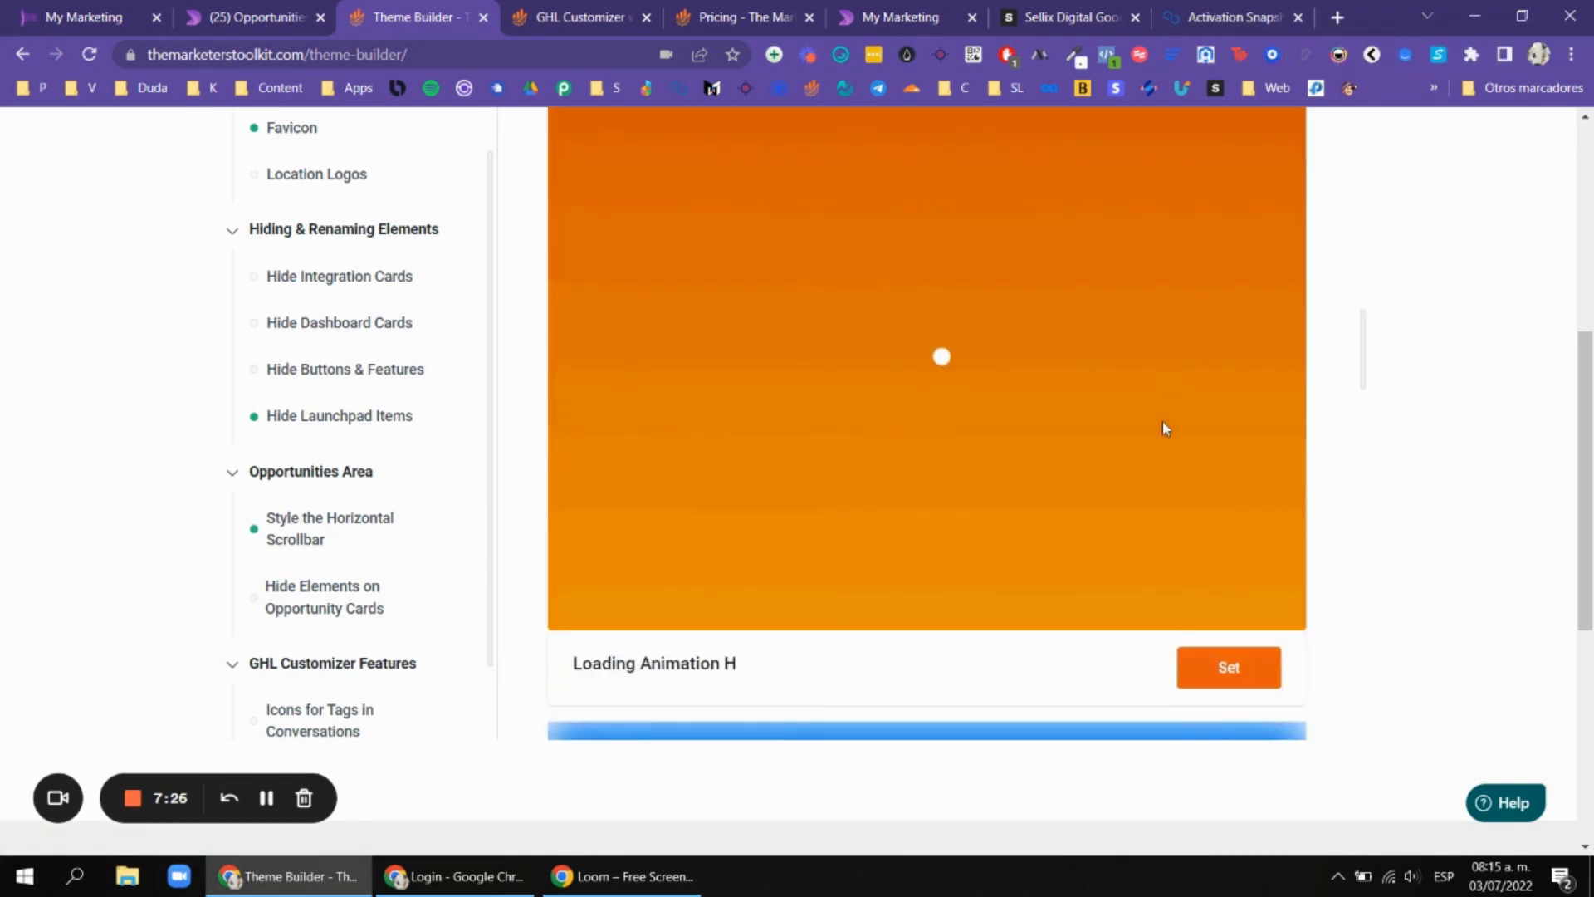
pyautogui.scroll(-4, 1165, 428)
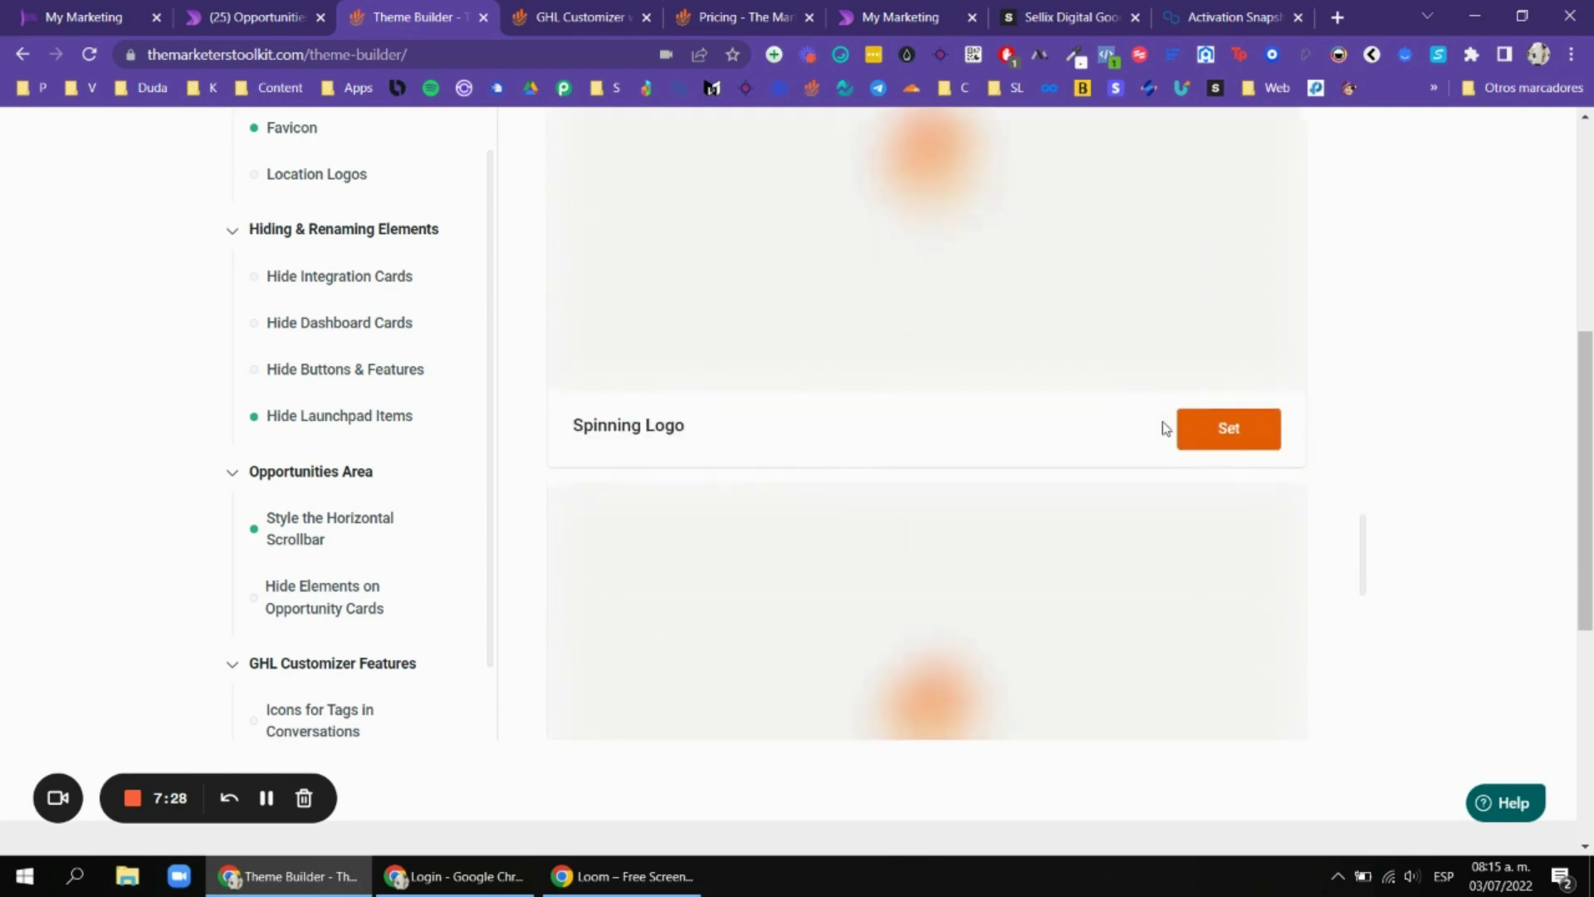
pyautogui.scroll(1, 1162, 427)
pyautogui.scroll(2, 822, 520)
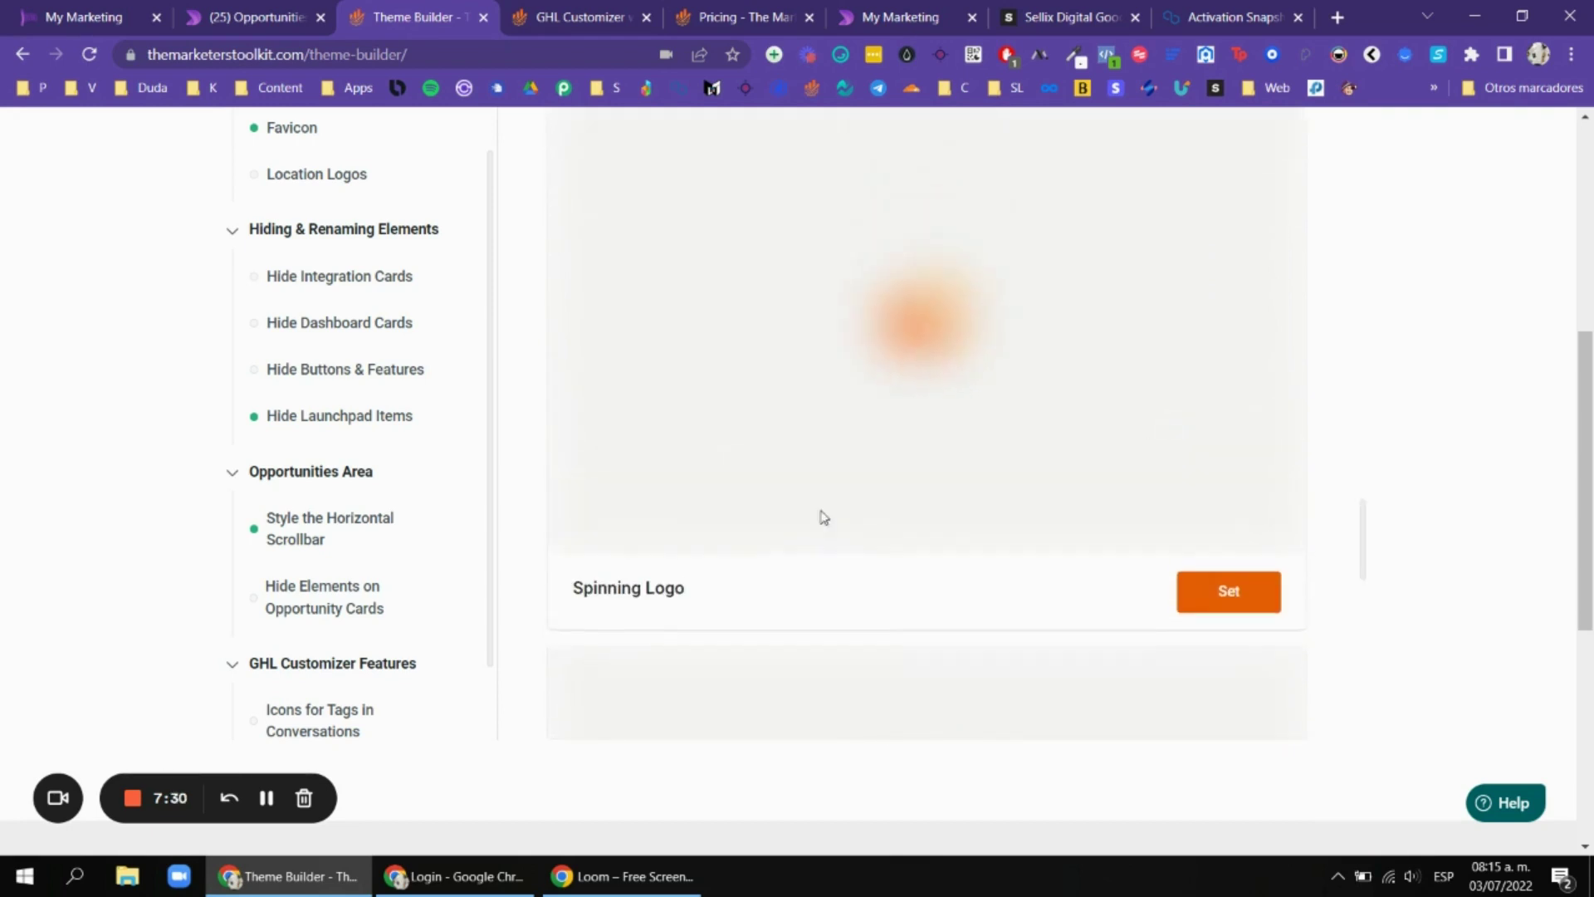
pyautogui.scroll(-6, 914, 373)
pyautogui.scroll(-6, 675, 552)
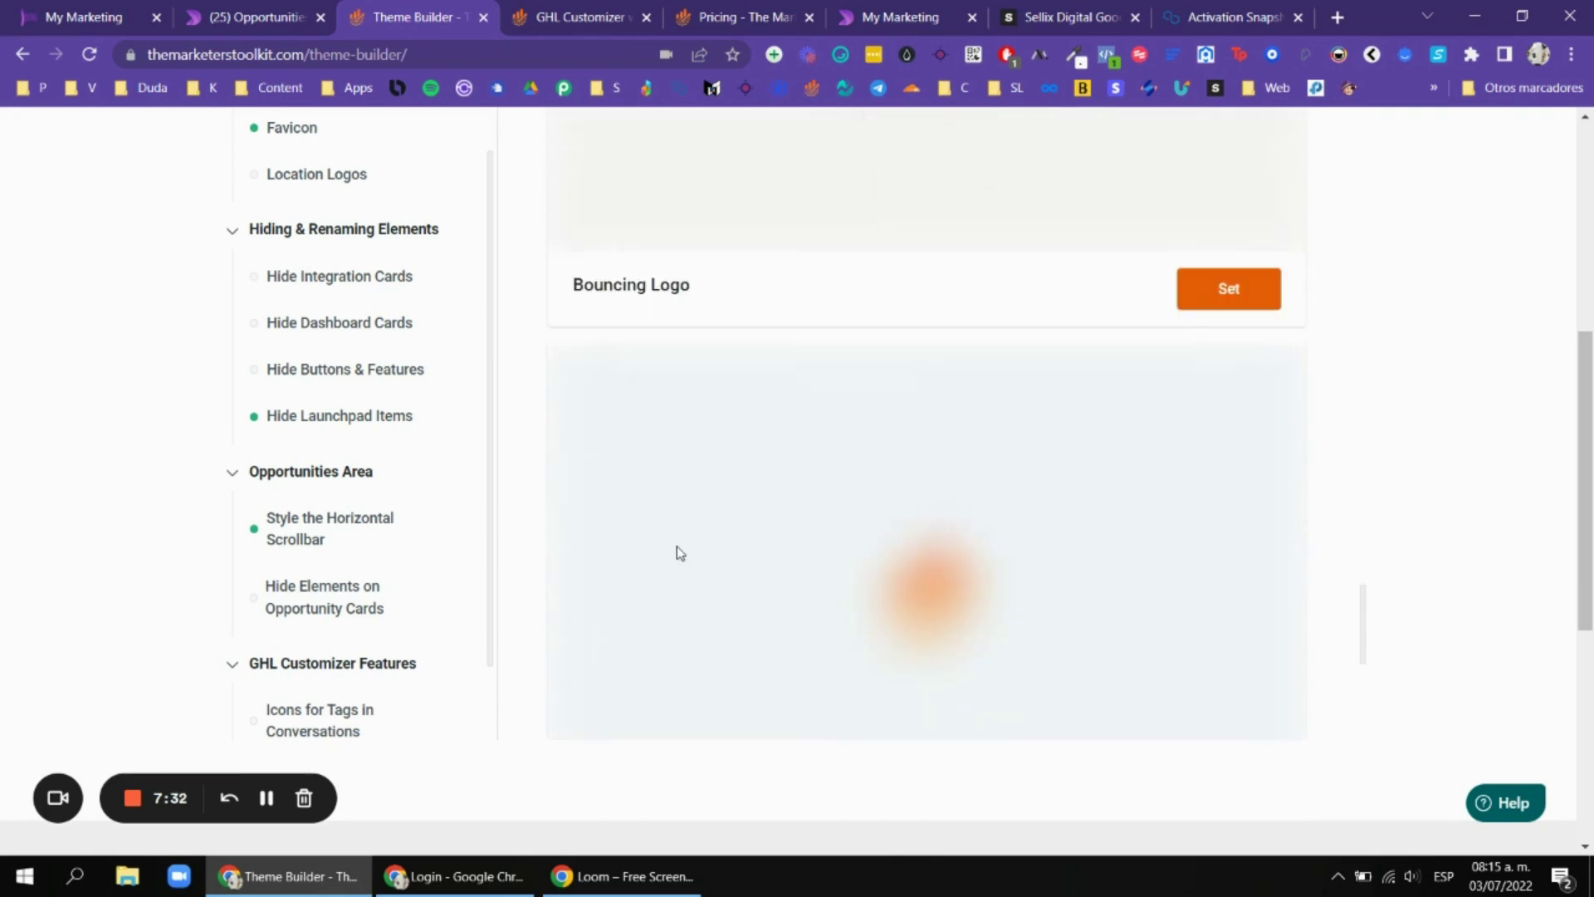
pyautogui.scroll(15, 706, 523)
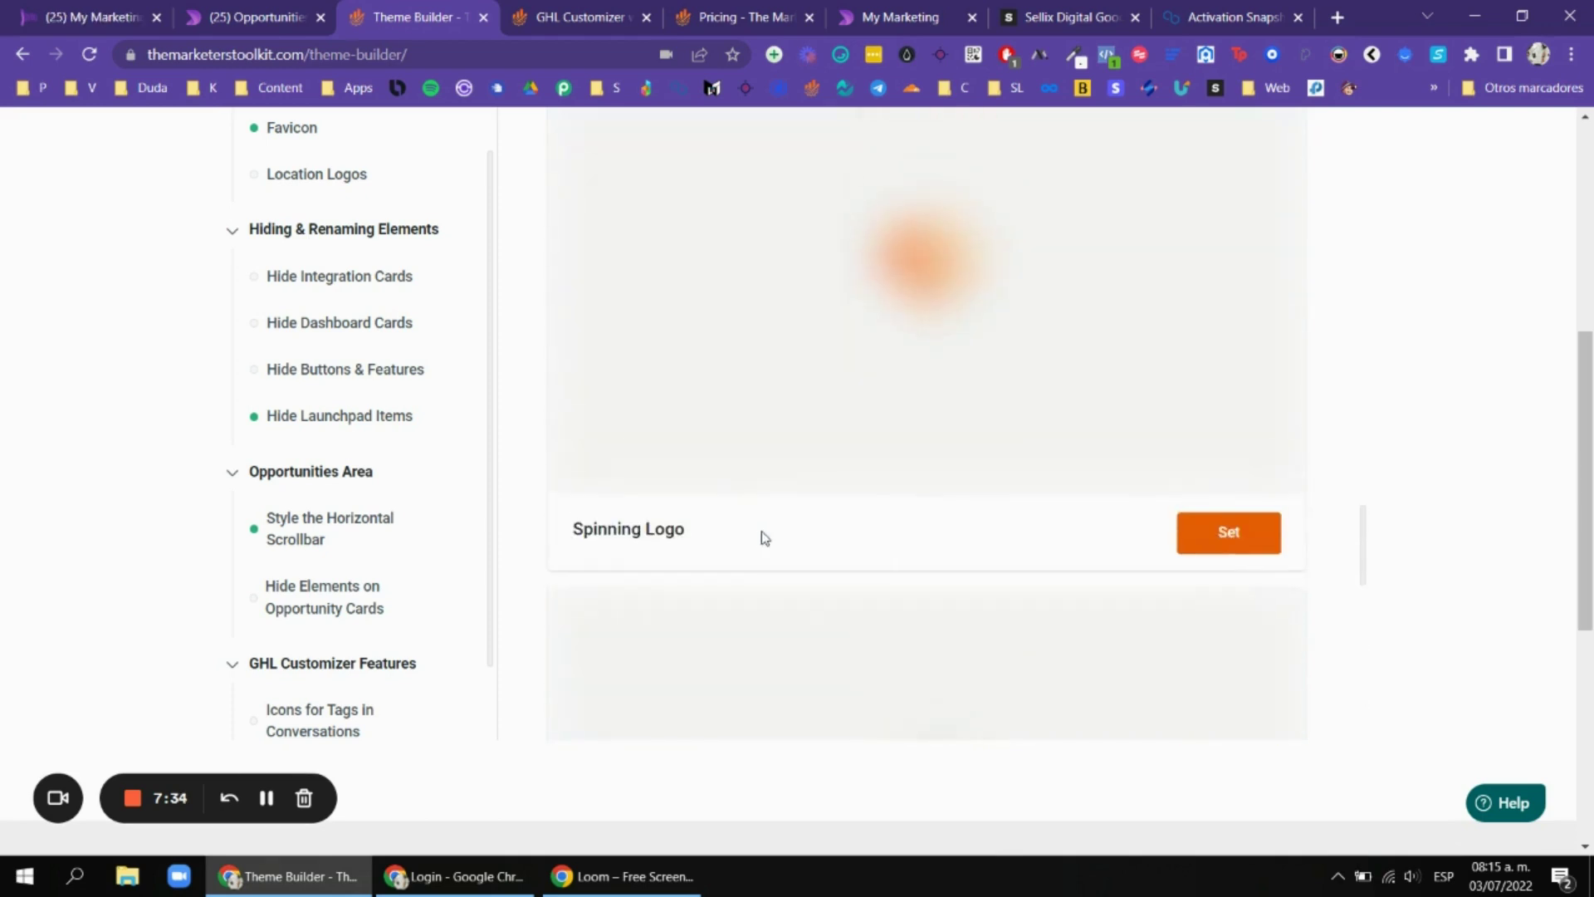
pyautogui.scroll(-2, 771, 536)
pyautogui.scroll(-1, 762, 537)
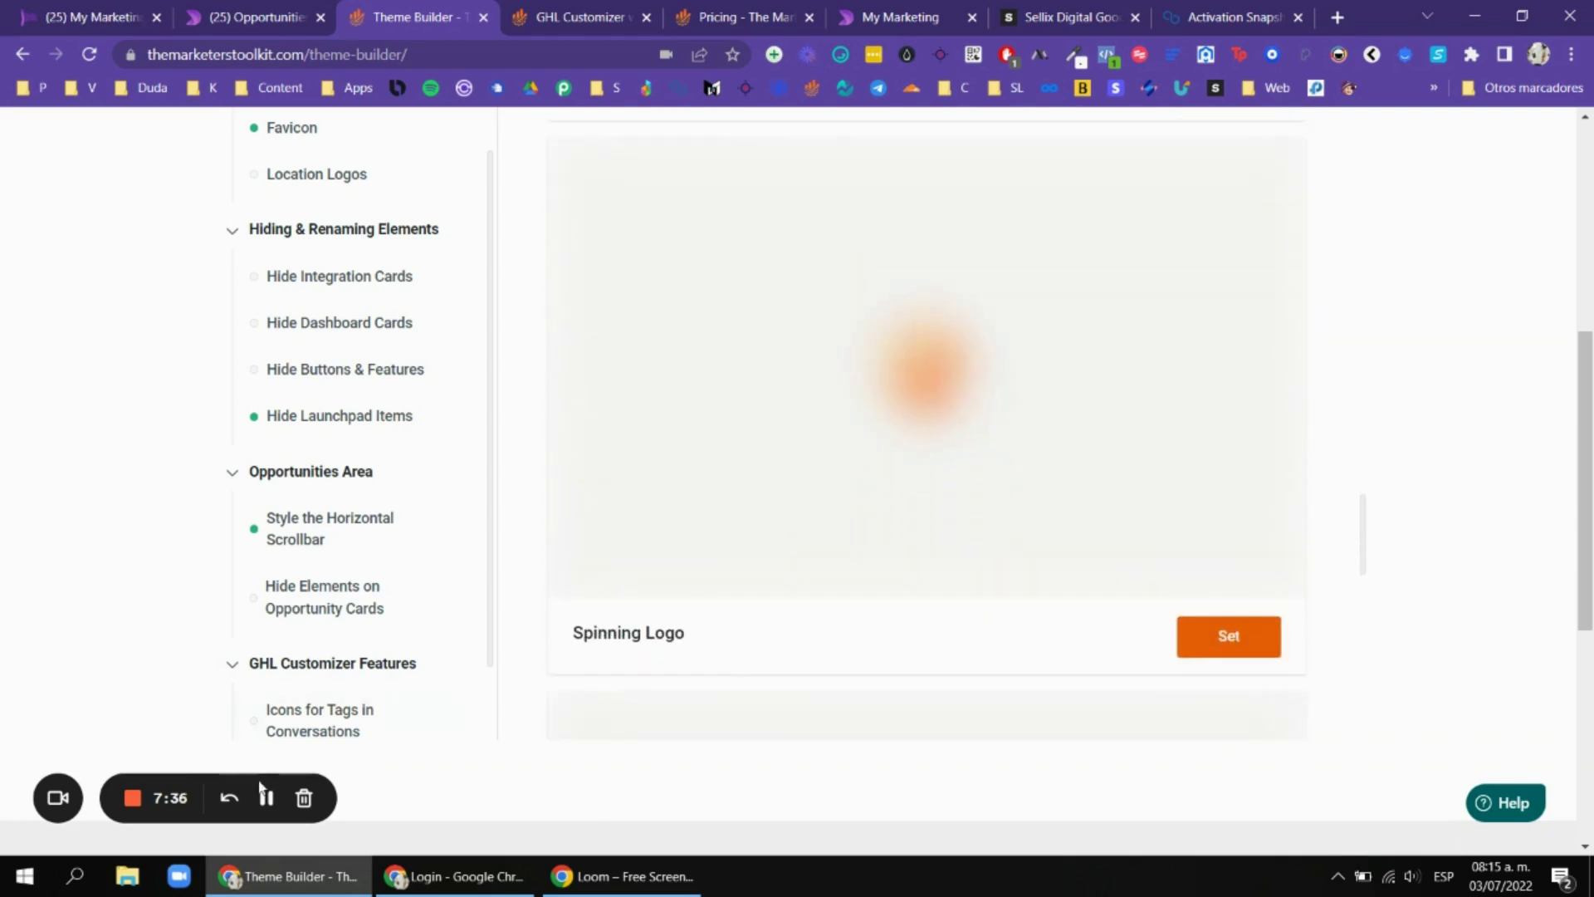
pyautogui.scroll(1, 1055, 396)
pyautogui.scroll(-1, 1033, 379)
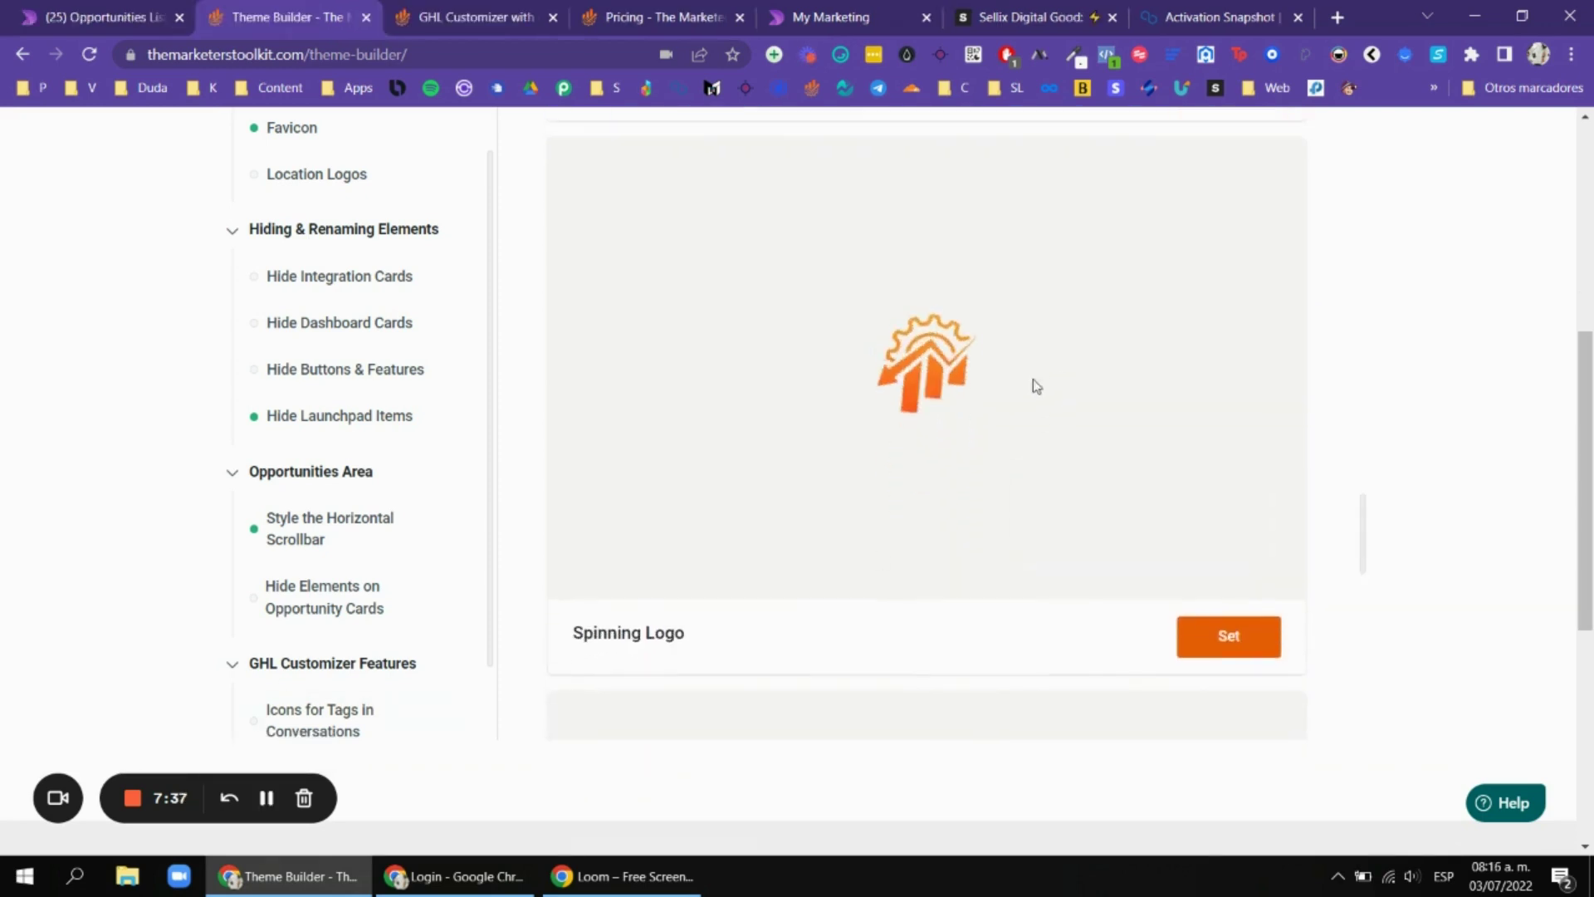
pyautogui.scroll(-8, 968, 381)
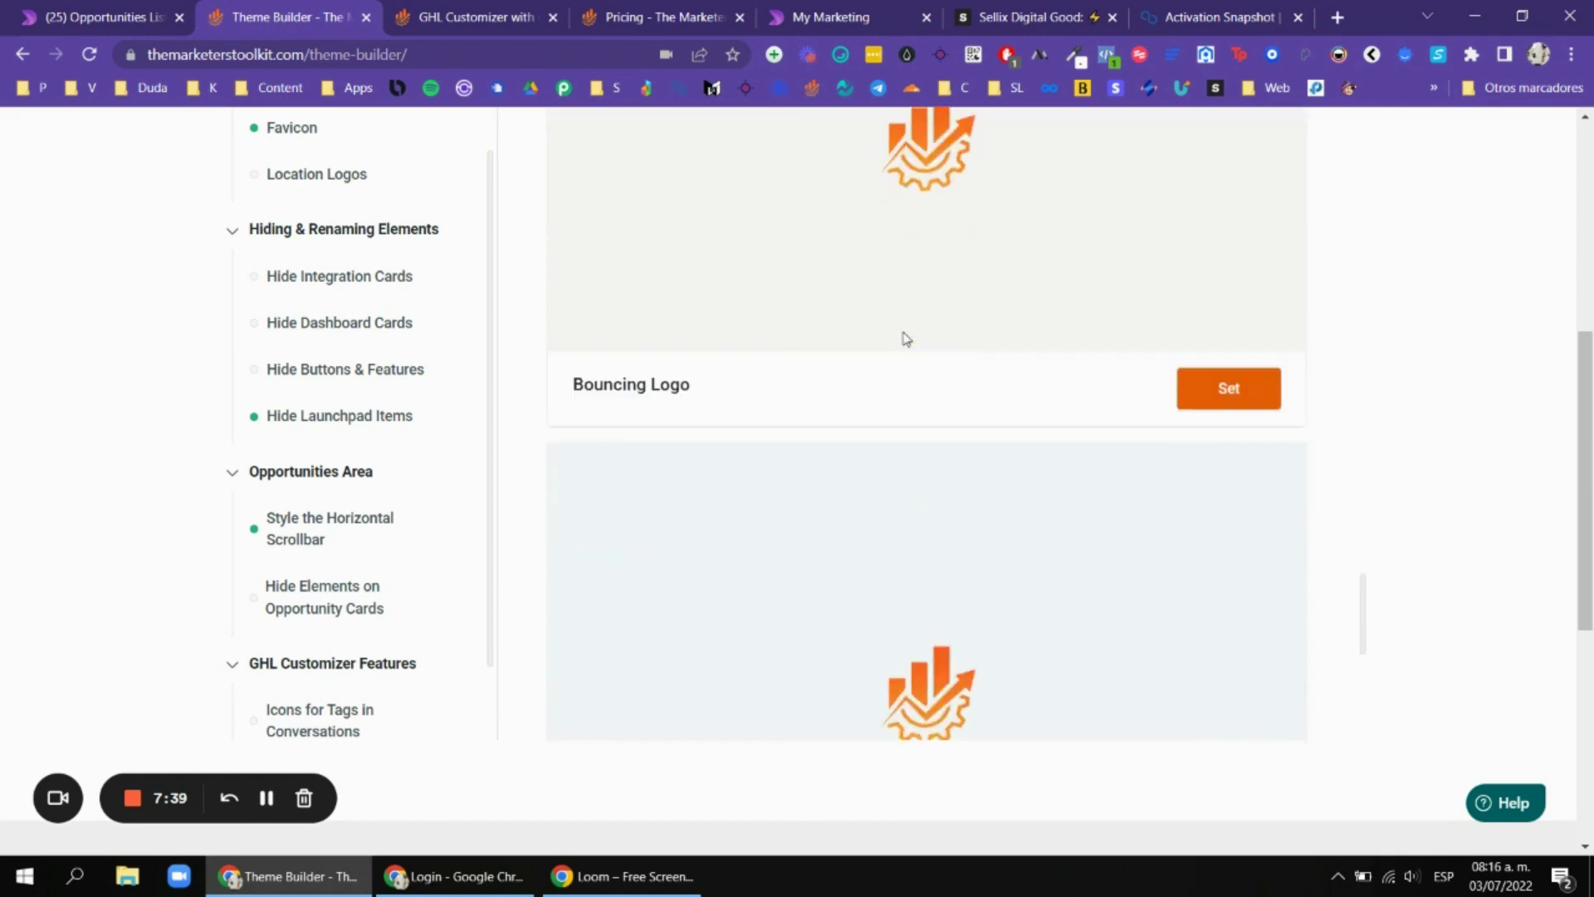
pyautogui.scroll(-8, 906, 338)
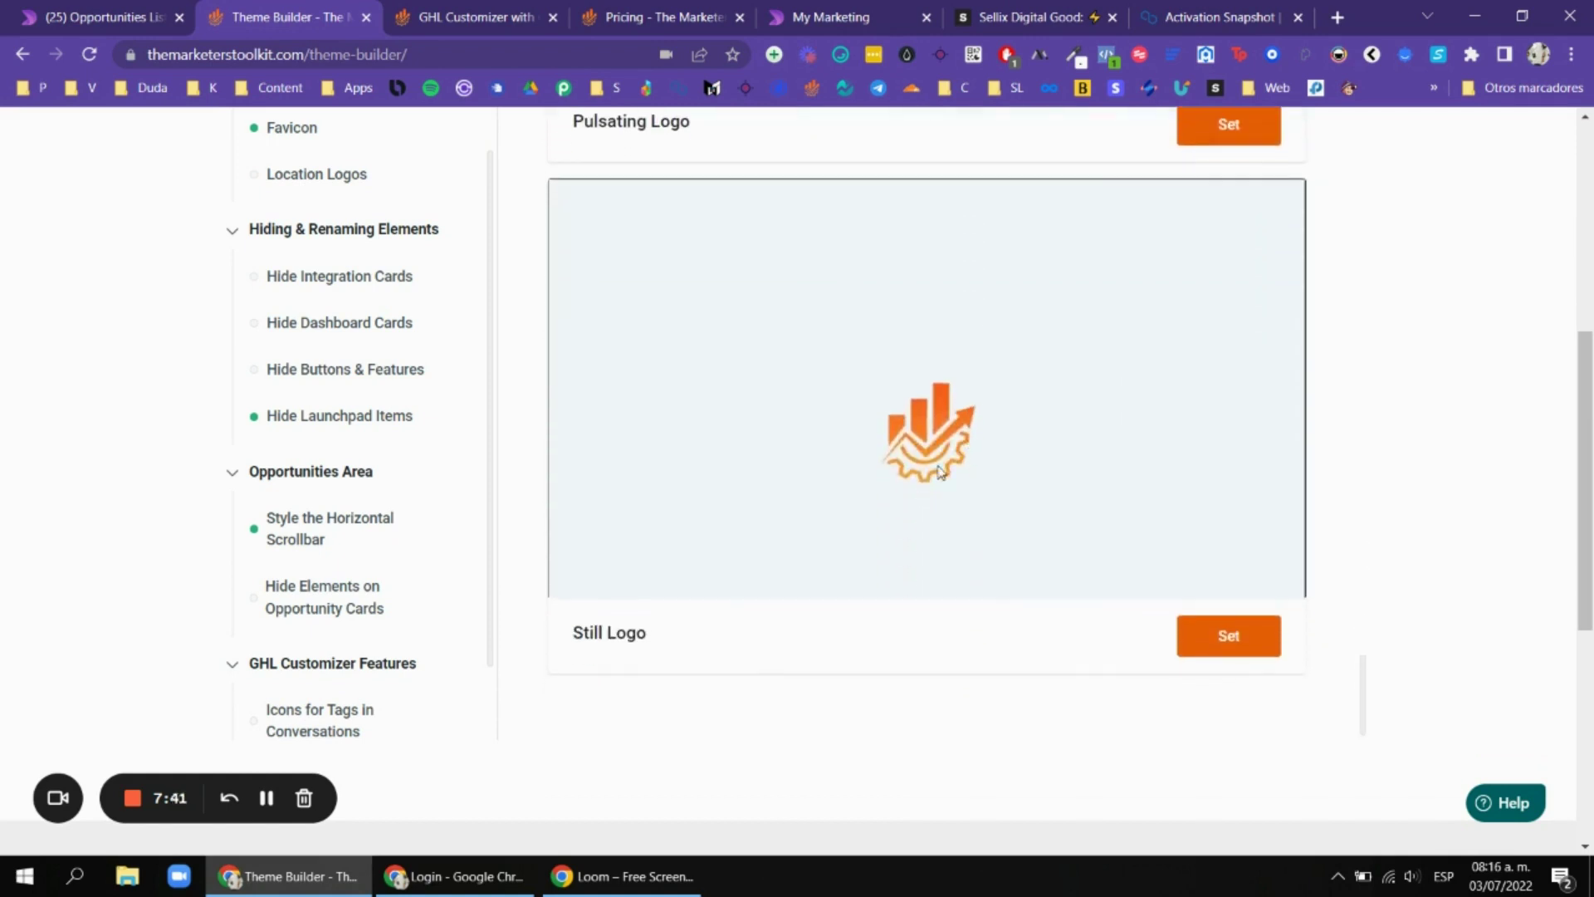
pyautogui.scroll(-2, 1204, 420)
pyautogui.scroll(10, 1195, 445)
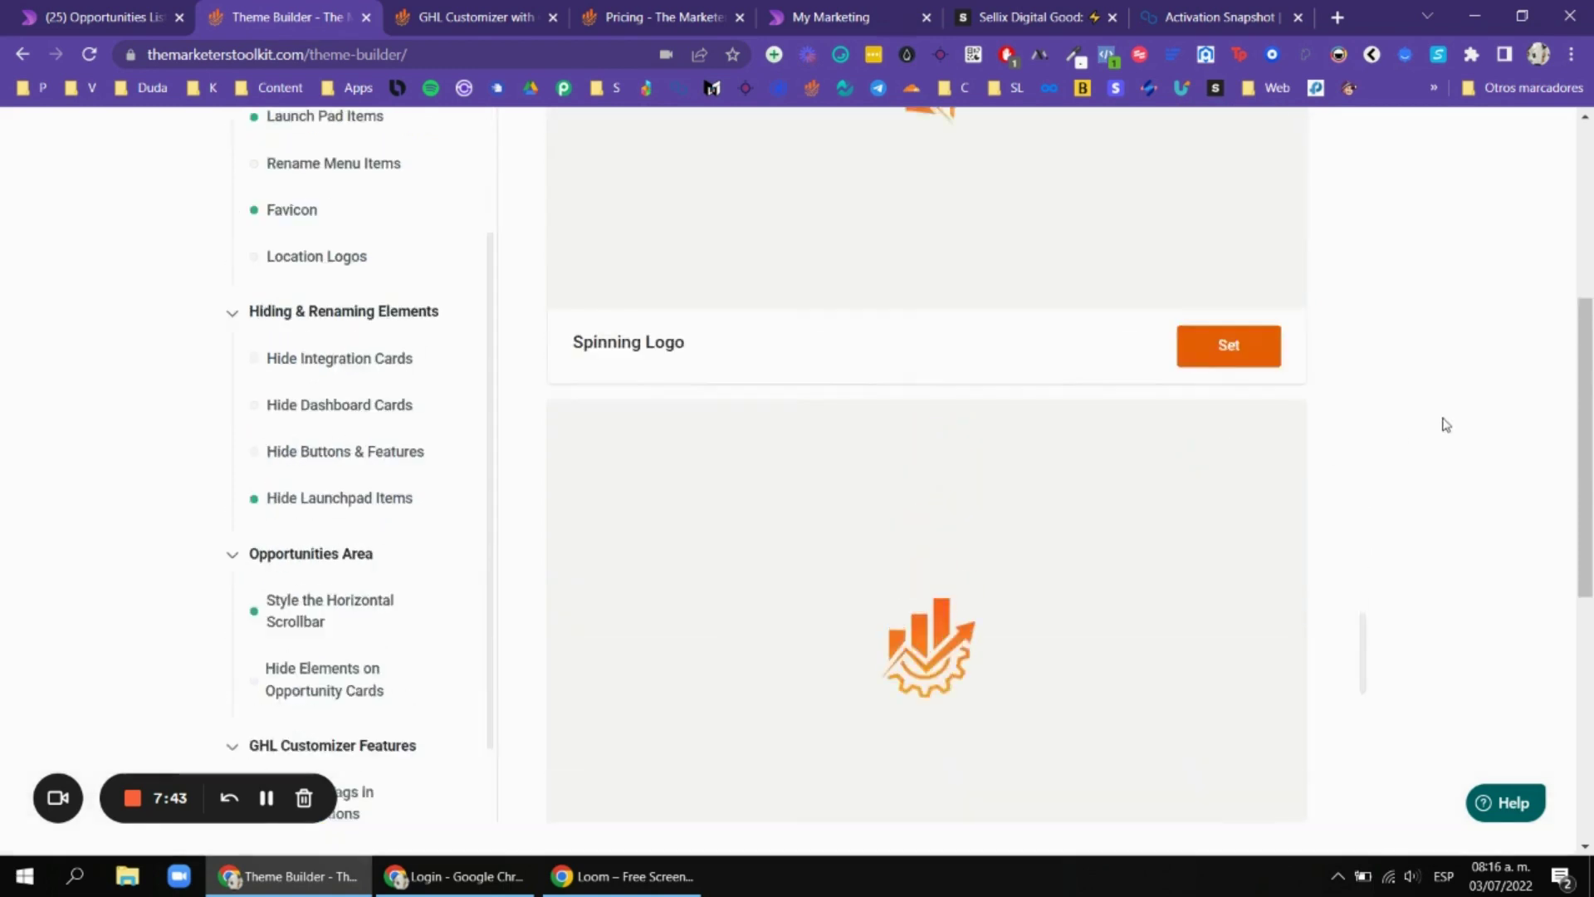
pyautogui.scroll(-6, 1099, 495)
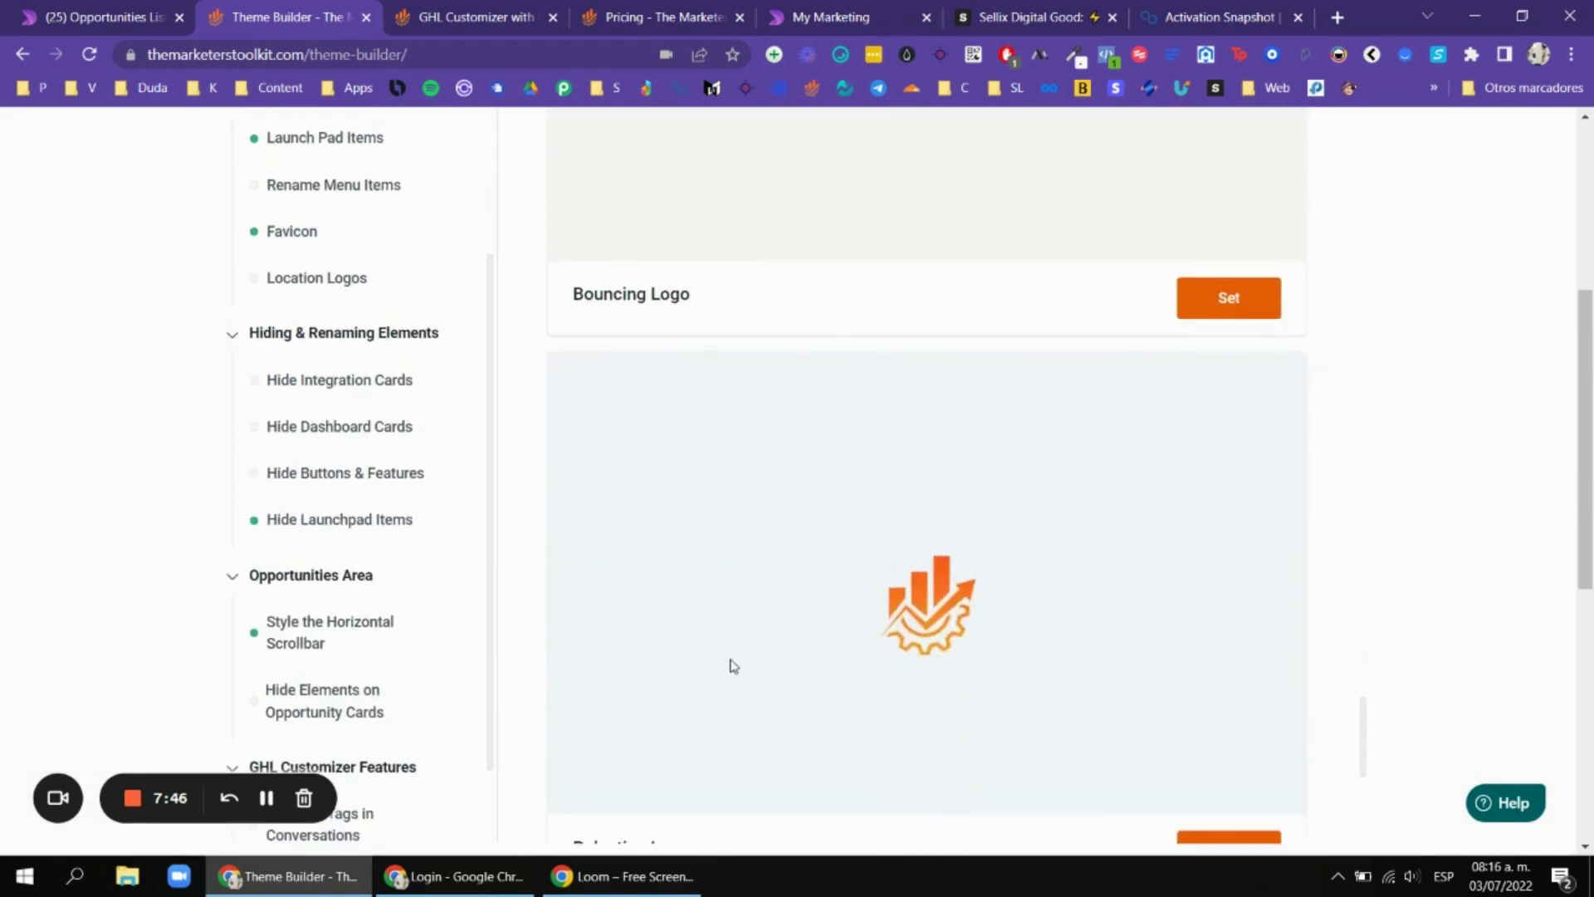
pyautogui.scroll(5, 817, 580)
pyautogui.scroll(7, 817, 580)
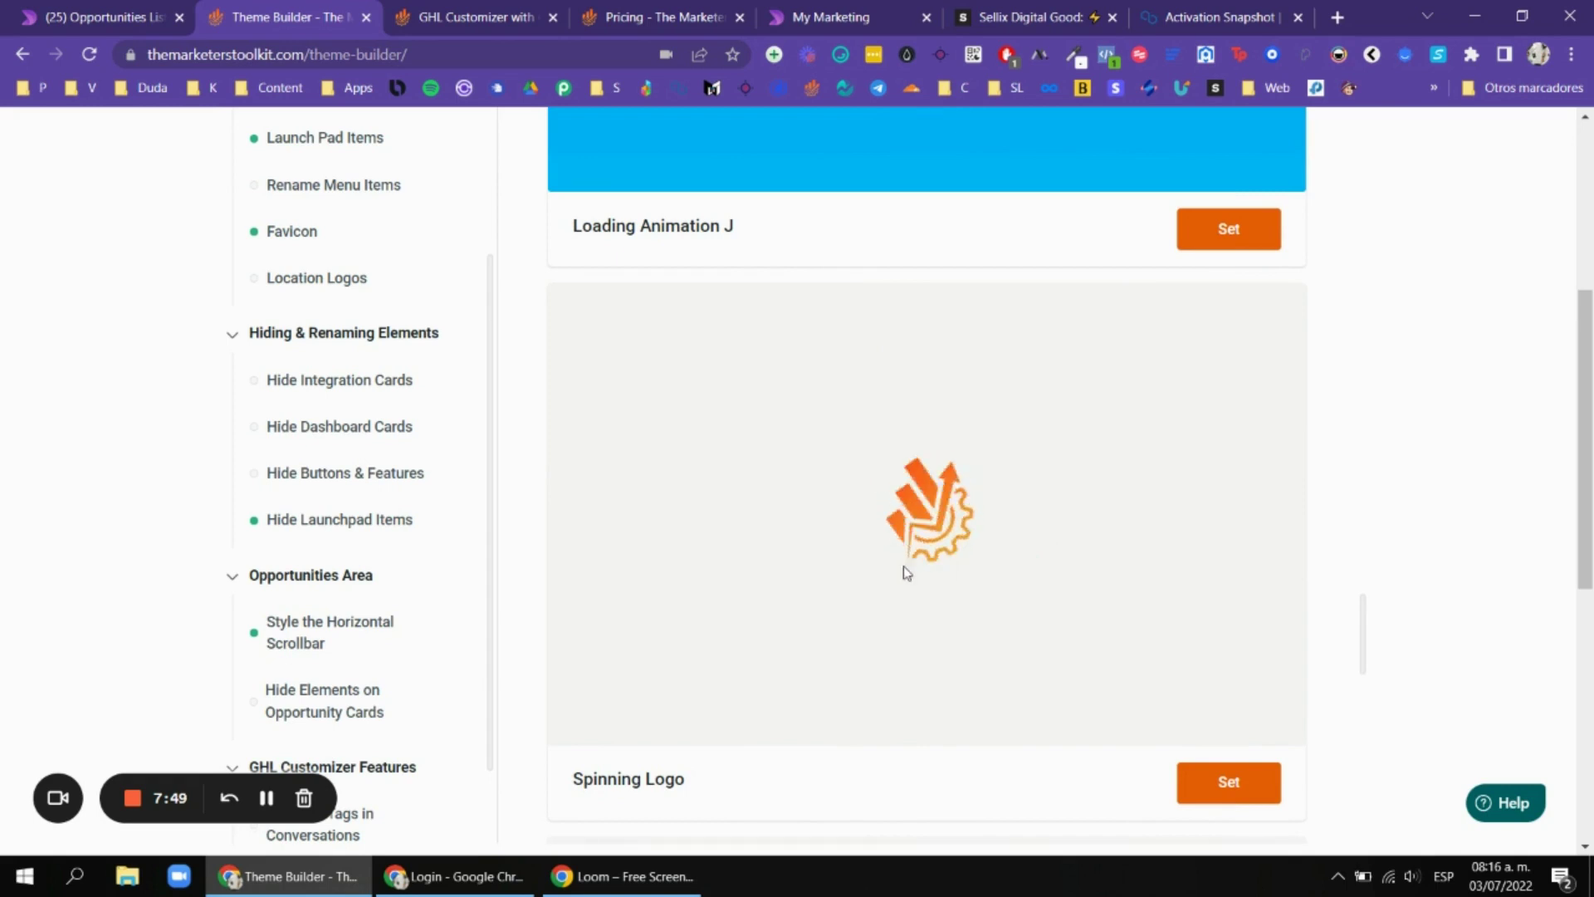
pyautogui.scroll(4, 1370, 444)
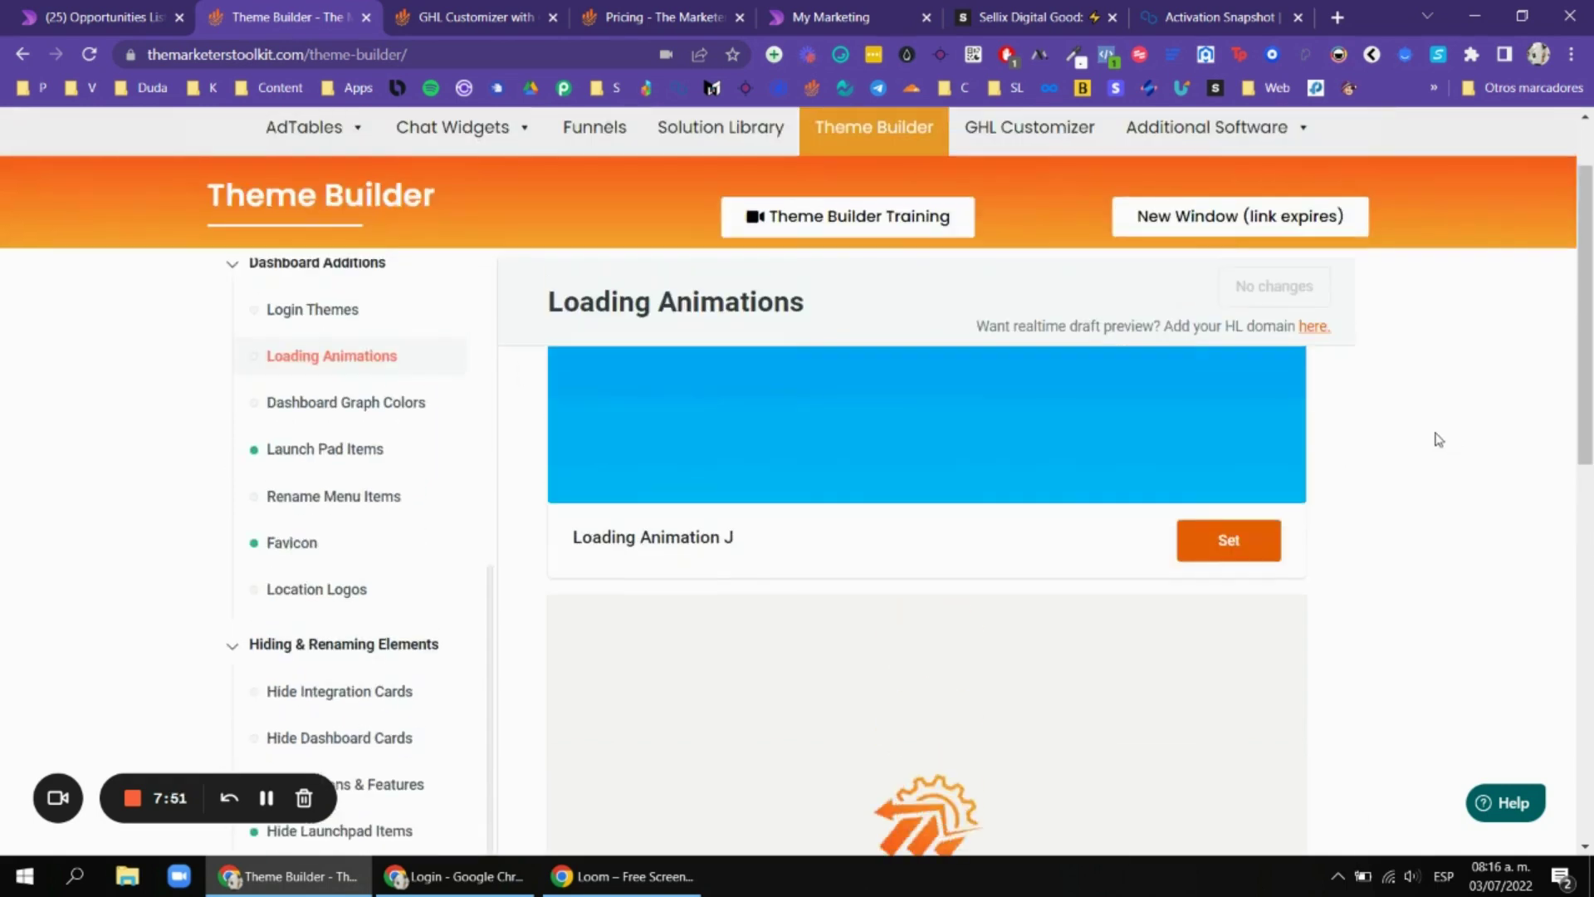
# Browse the dashboard graph colour presets.
pyautogui.click(390, 403)
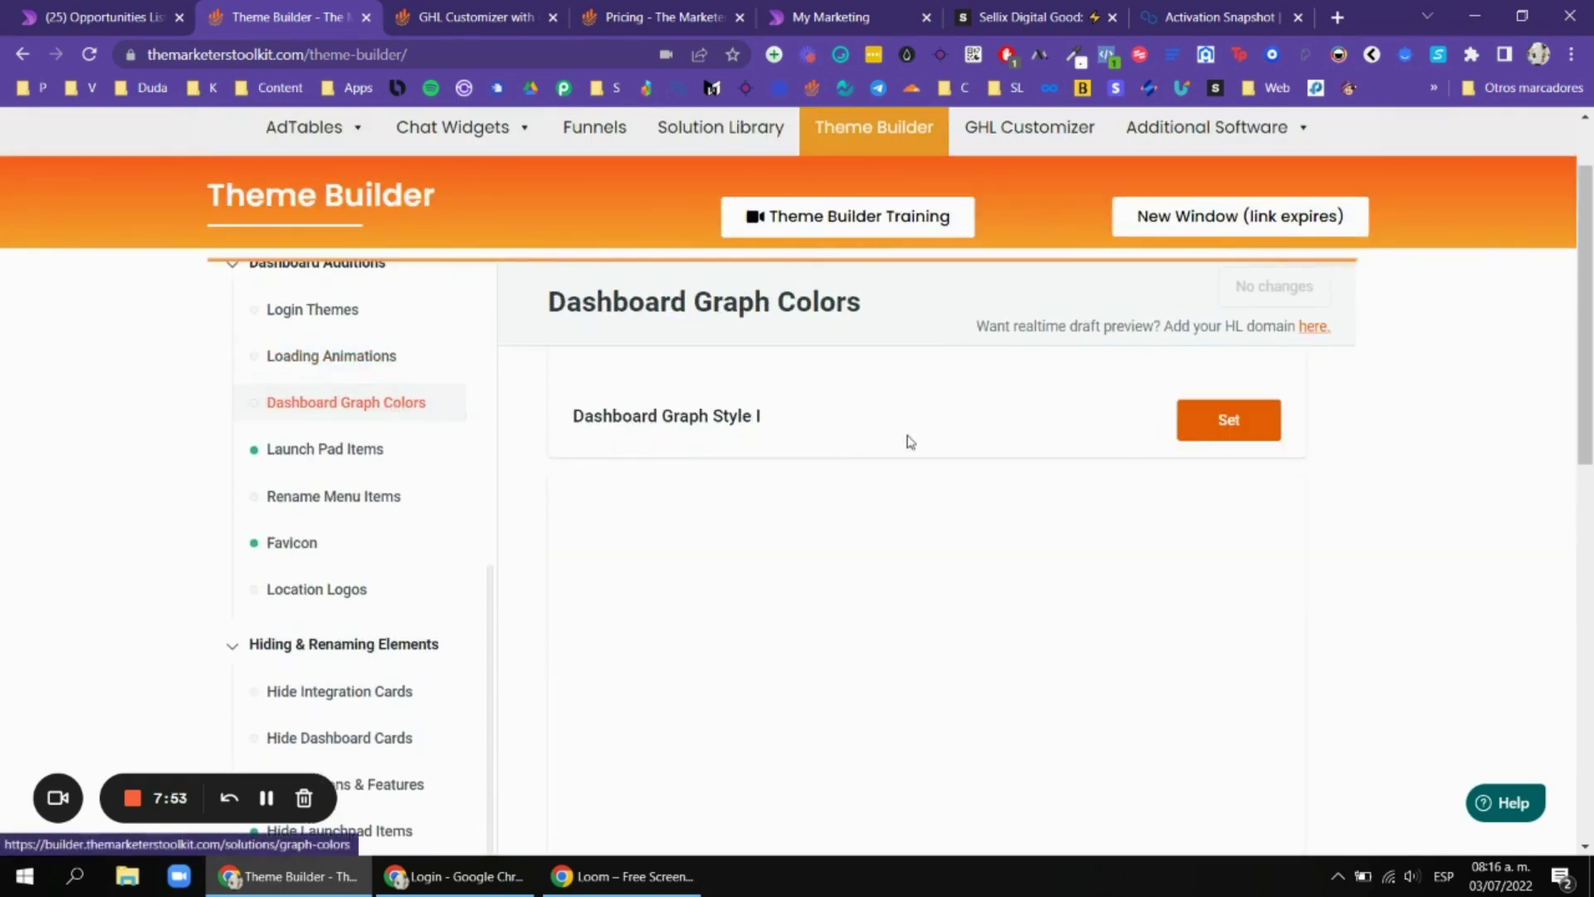
pyautogui.scroll(-3, 1378, 435)
pyautogui.scroll(-3, 1023, 402)
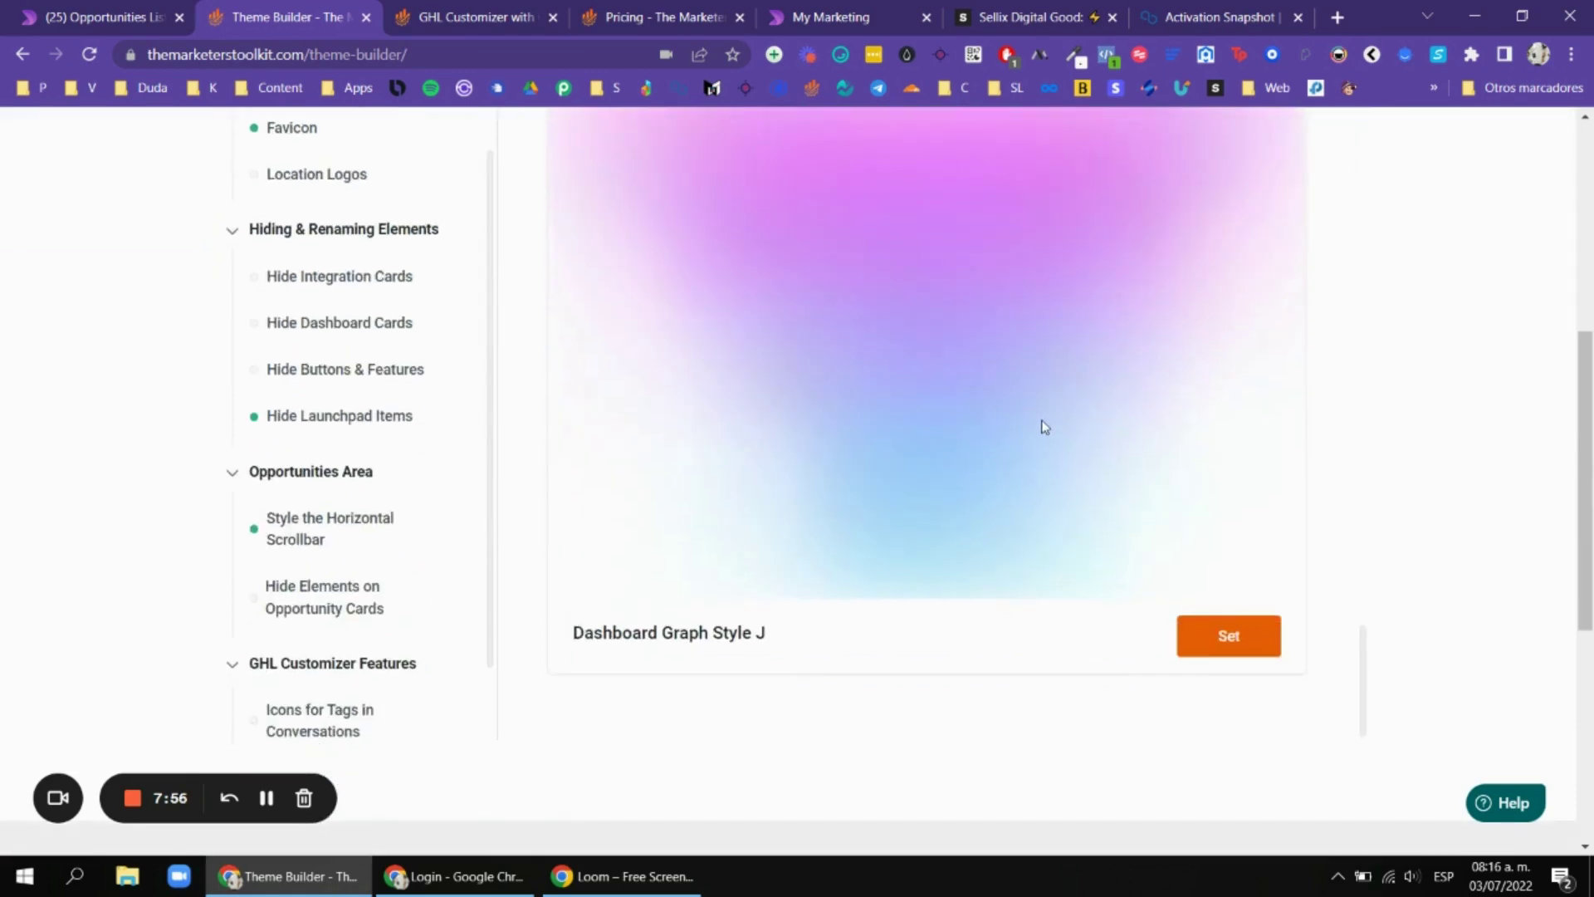
pyautogui.scroll(-3, 841, 526)
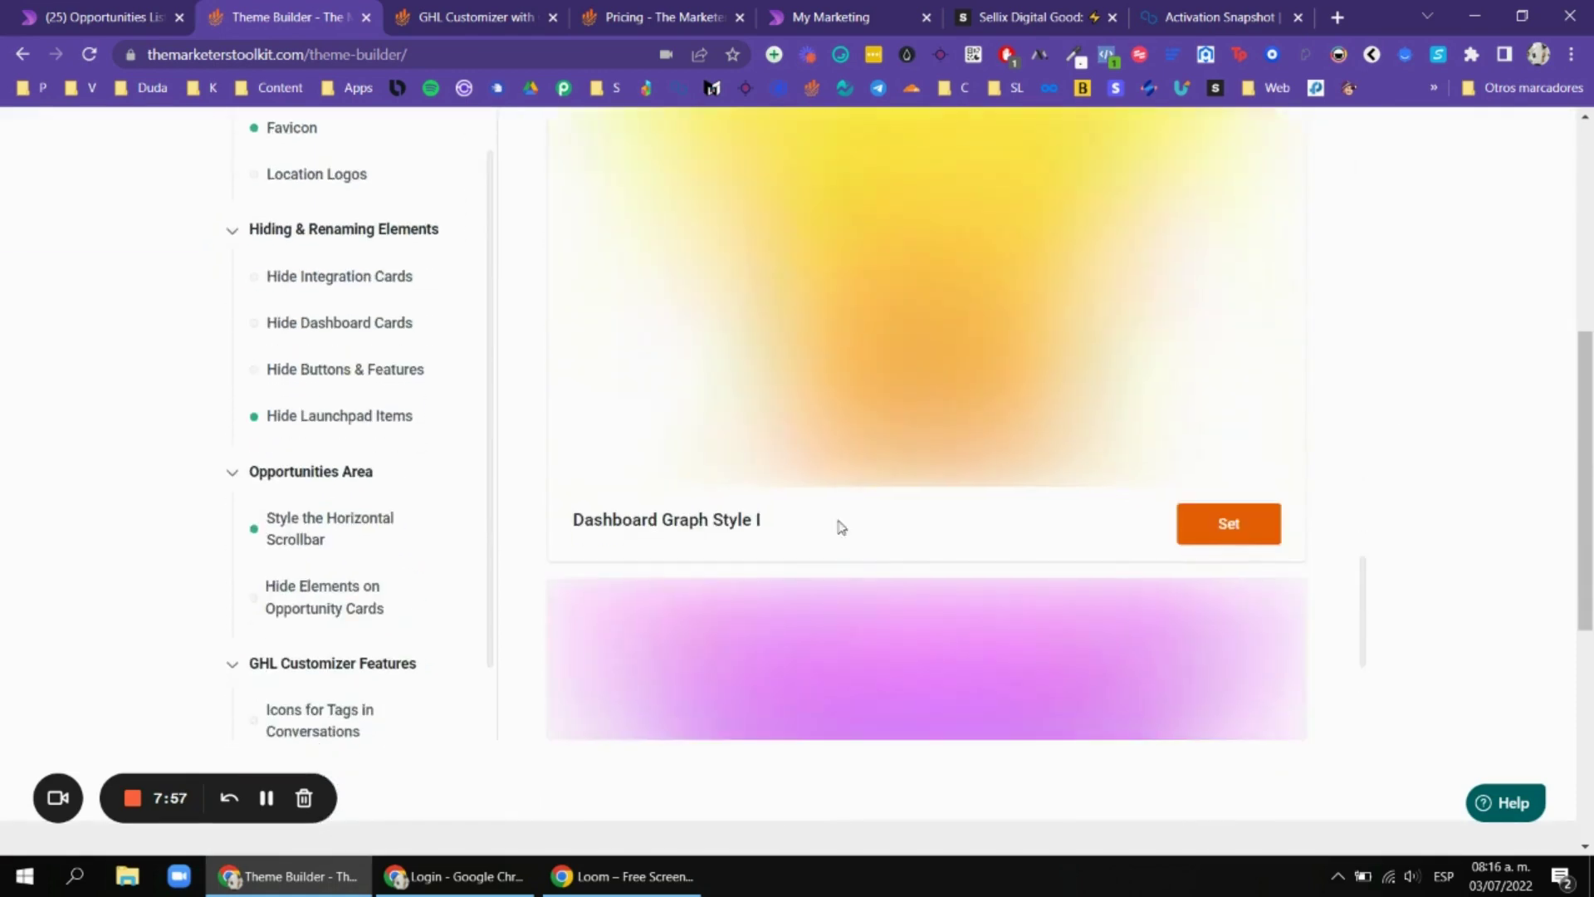
pyautogui.scroll(8, 914, 465)
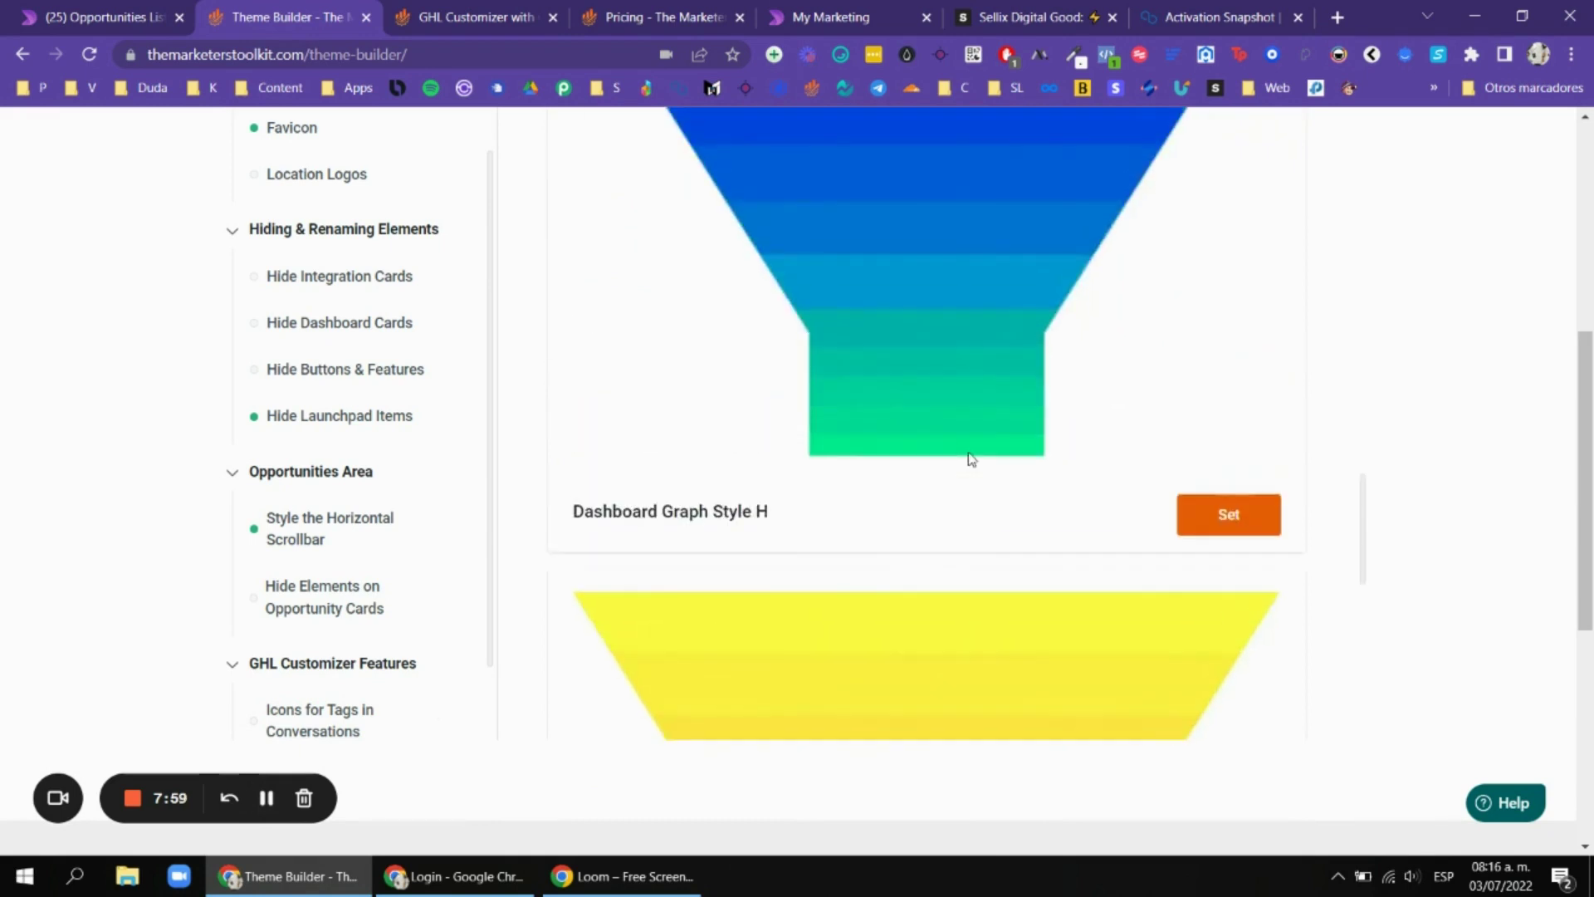
pyautogui.scroll(3, 365, 299)
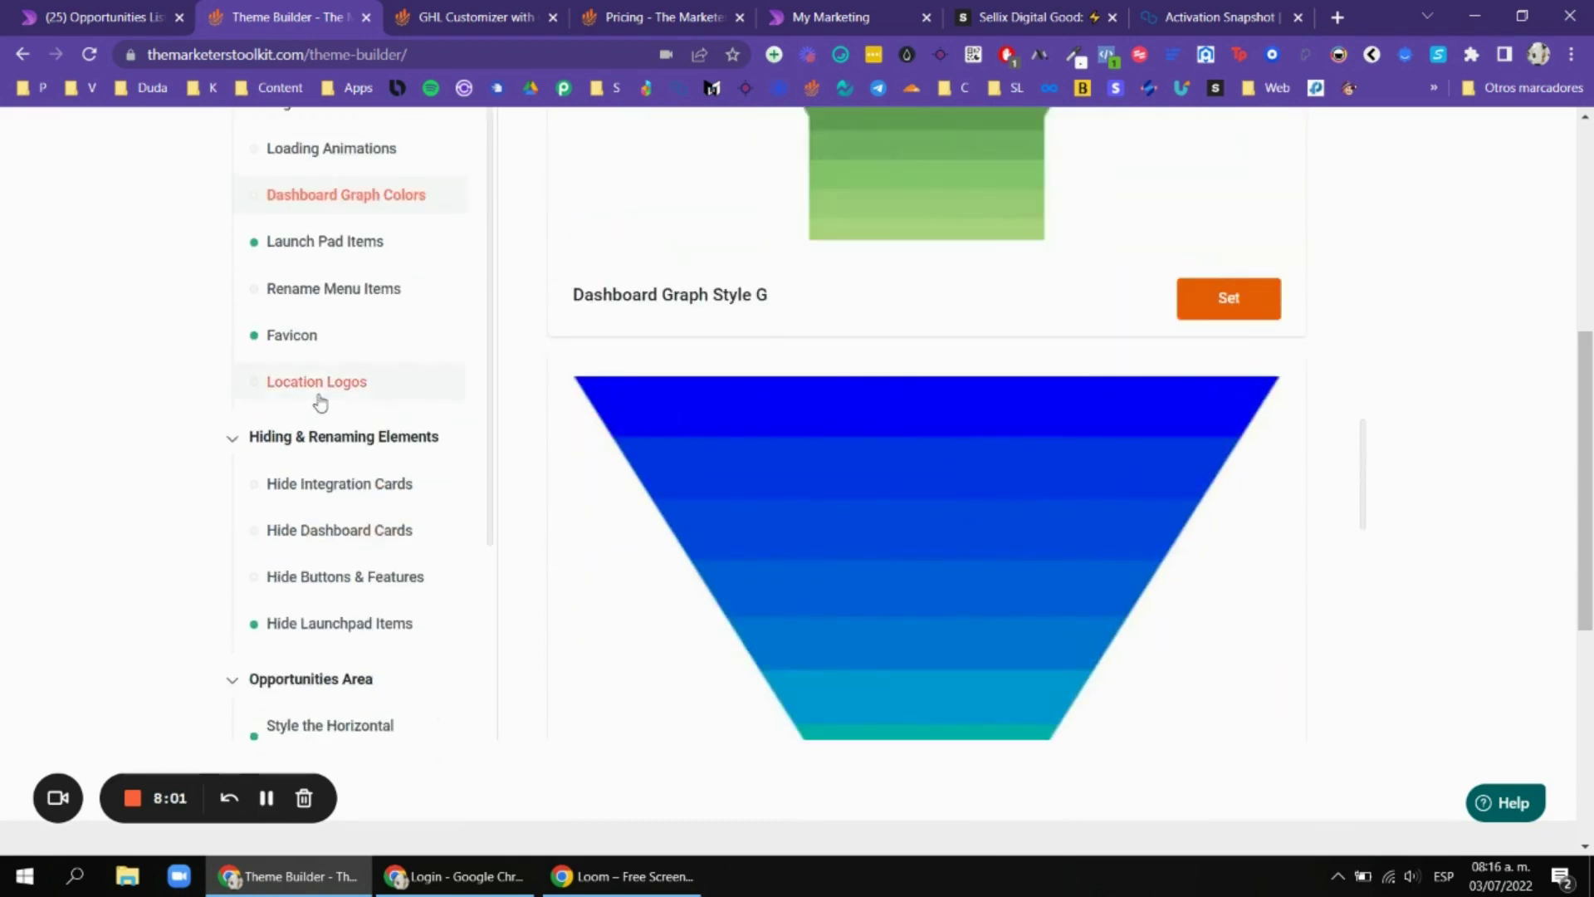
# Review the Favicon solution and its customization settings.
pyautogui.click(320, 386)
pyautogui.click(300, 341)
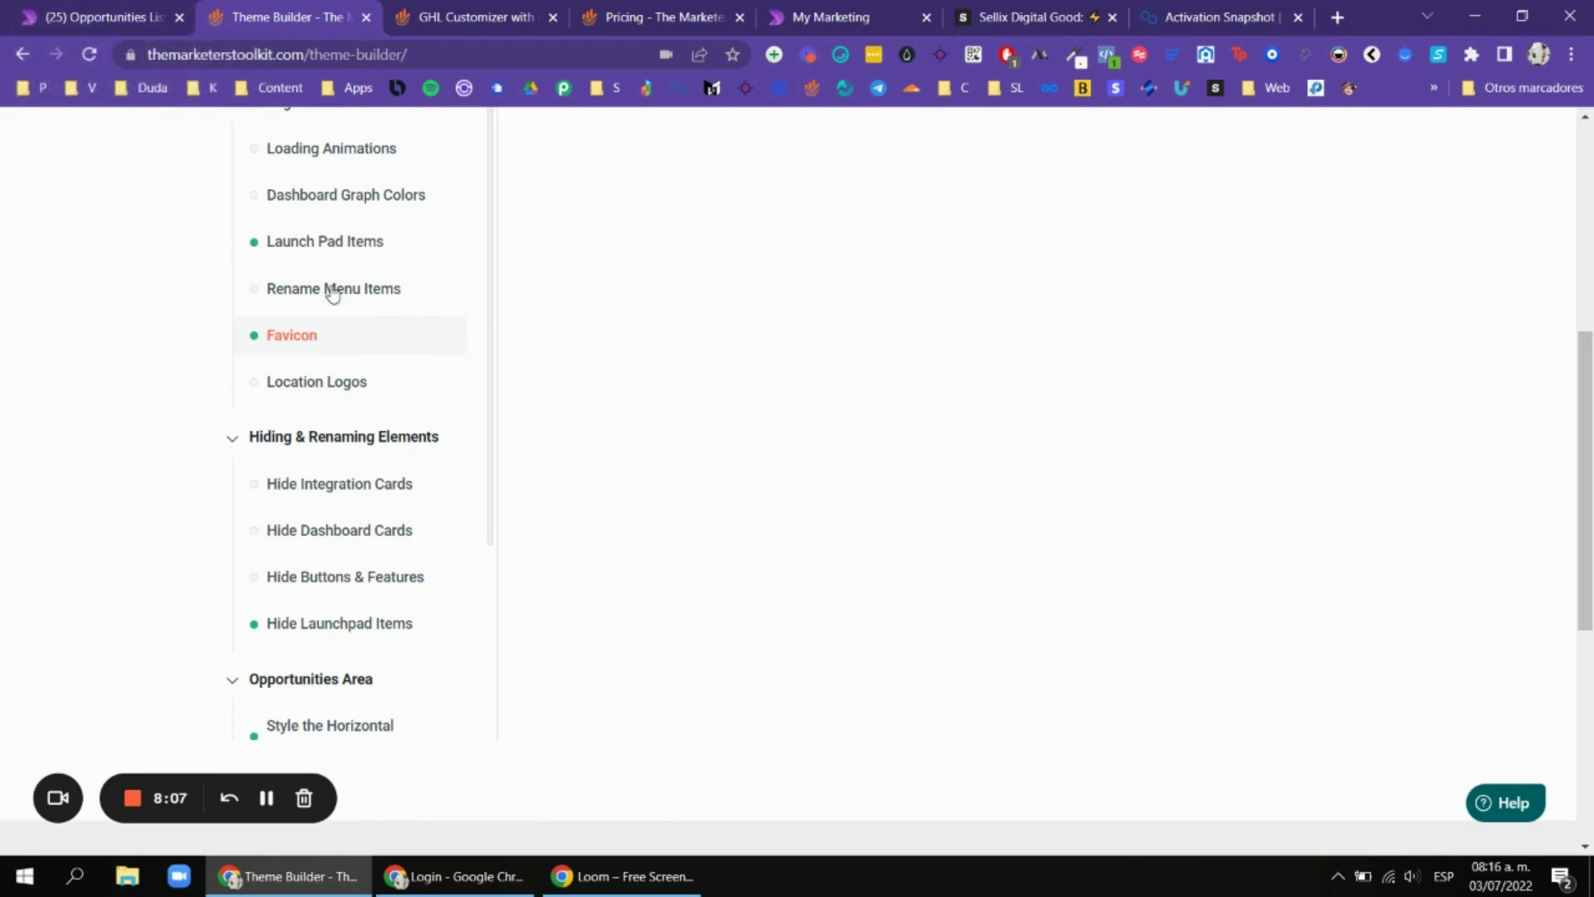
pyautogui.scroll(5, 1192, 410)
pyautogui.scroll(-1, 913, 399)
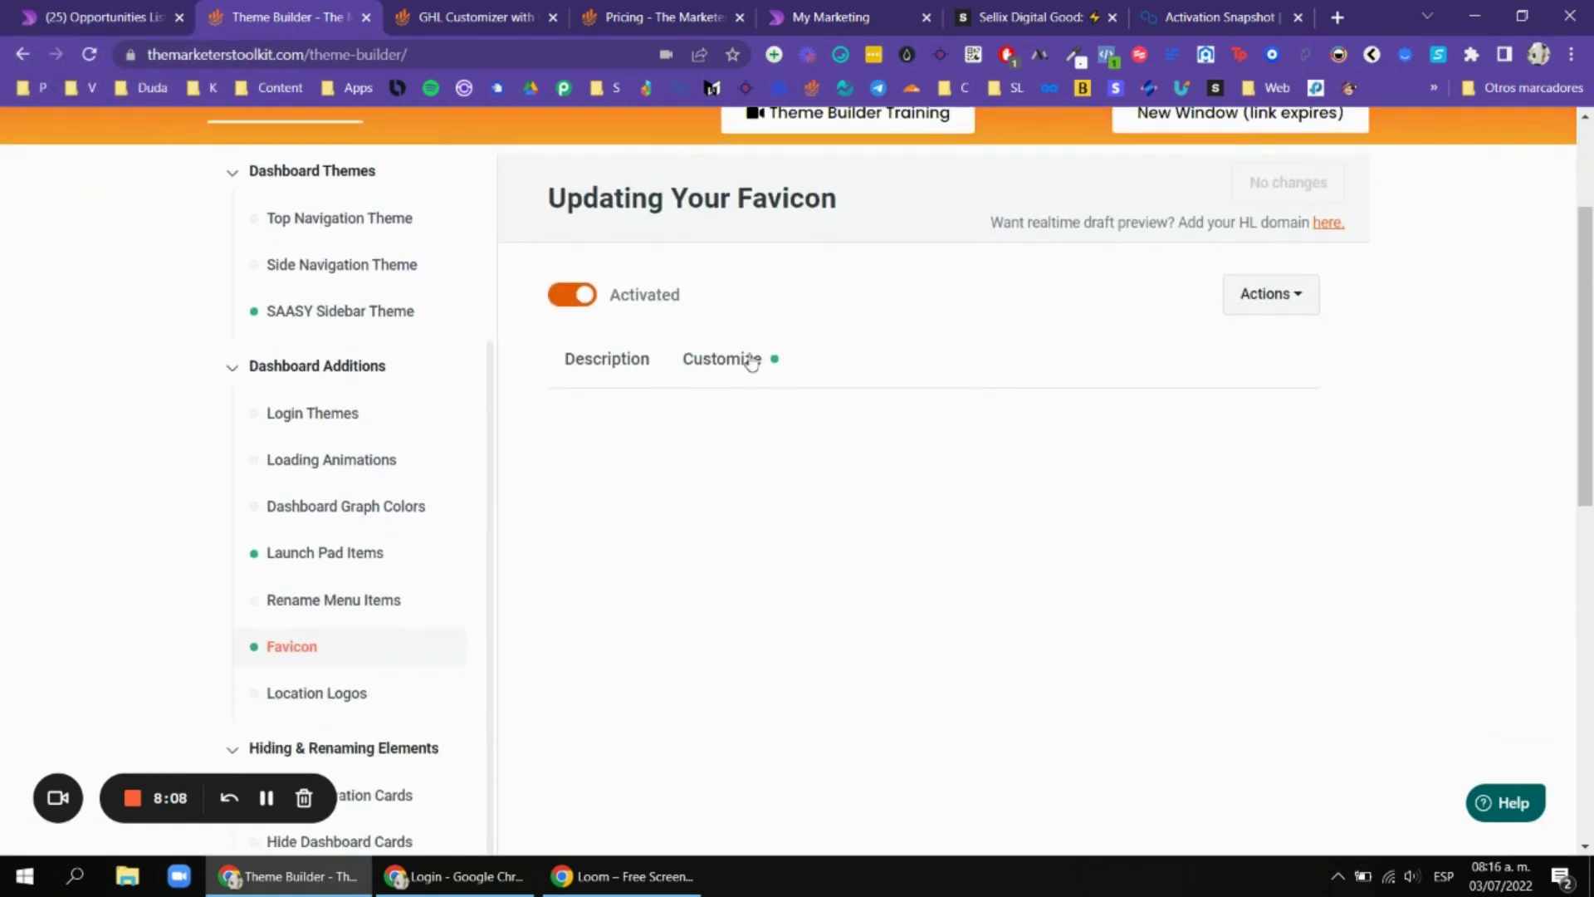
pyautogui.click(704, 362)
pyautogui.scroll(-2, 346, 598)
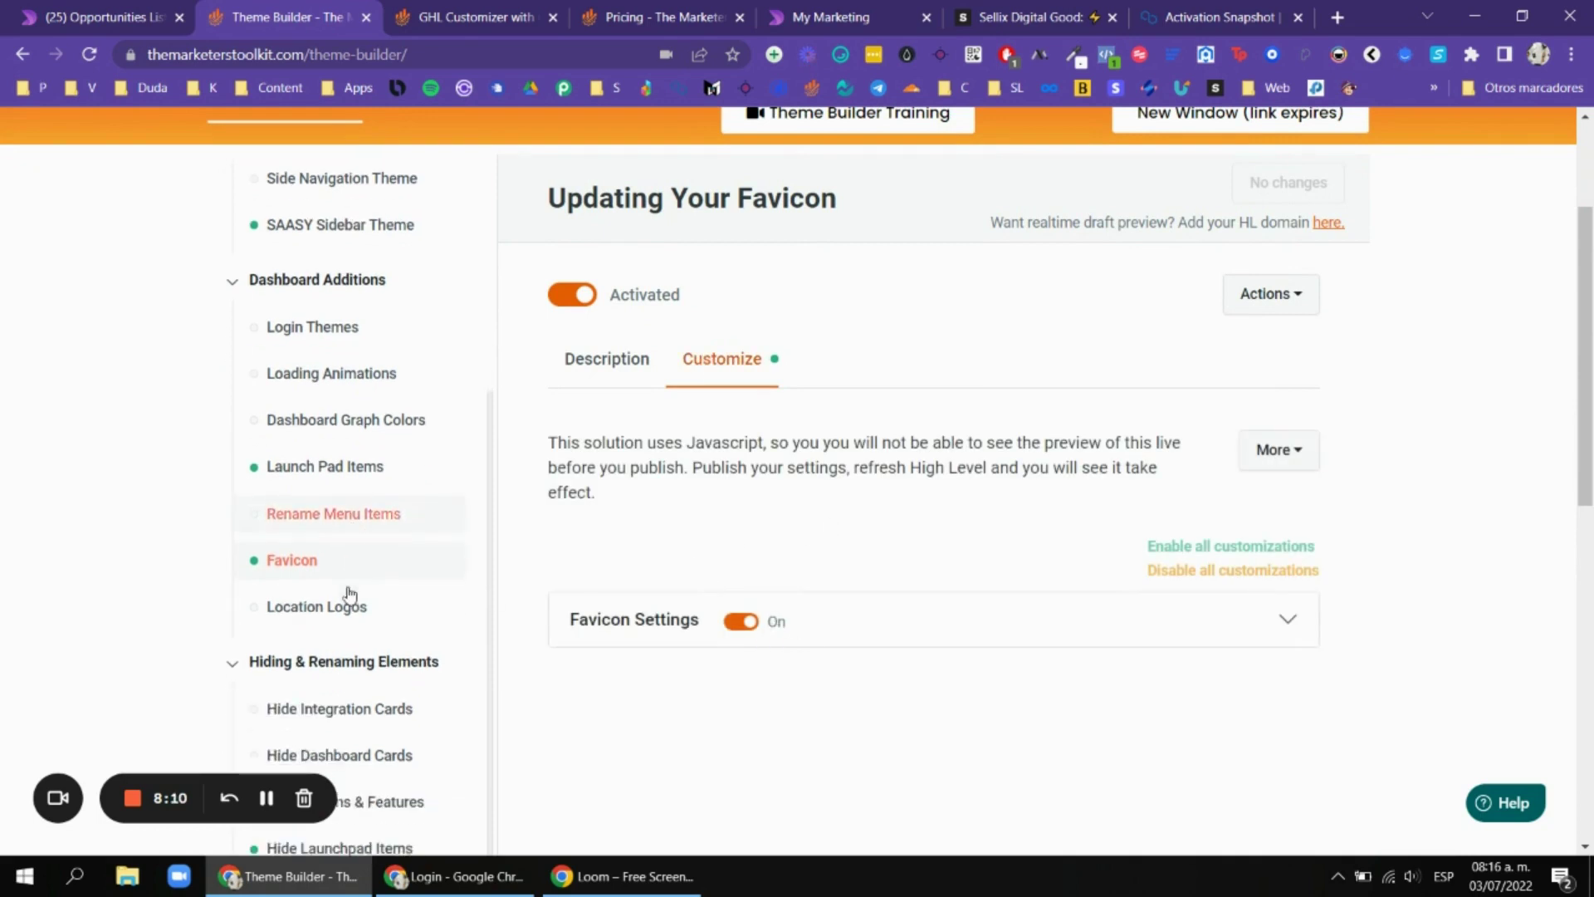
# Review Rename Menu Items, expanding the Launch Pad and Dashboard item options.
pyautogui.click(339, 496)
pyautogui.scroll(-2, 870, 486)
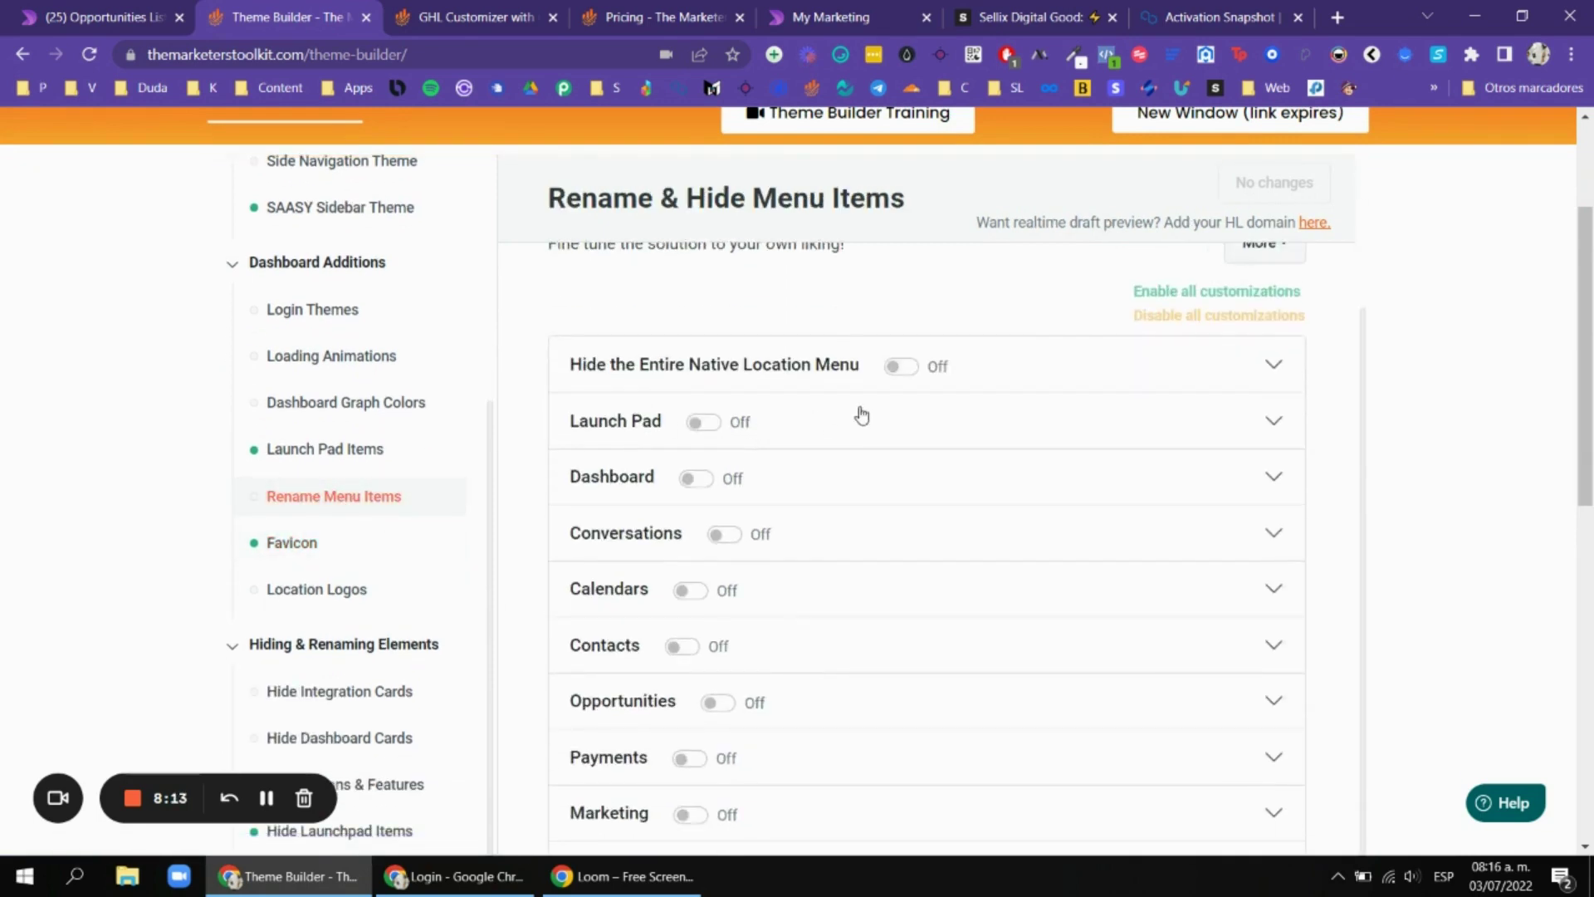
pyautogui.click(836, 417)
pyautogui.click(813, 436)
pyautogui.scroll(-1, 1459, 391)
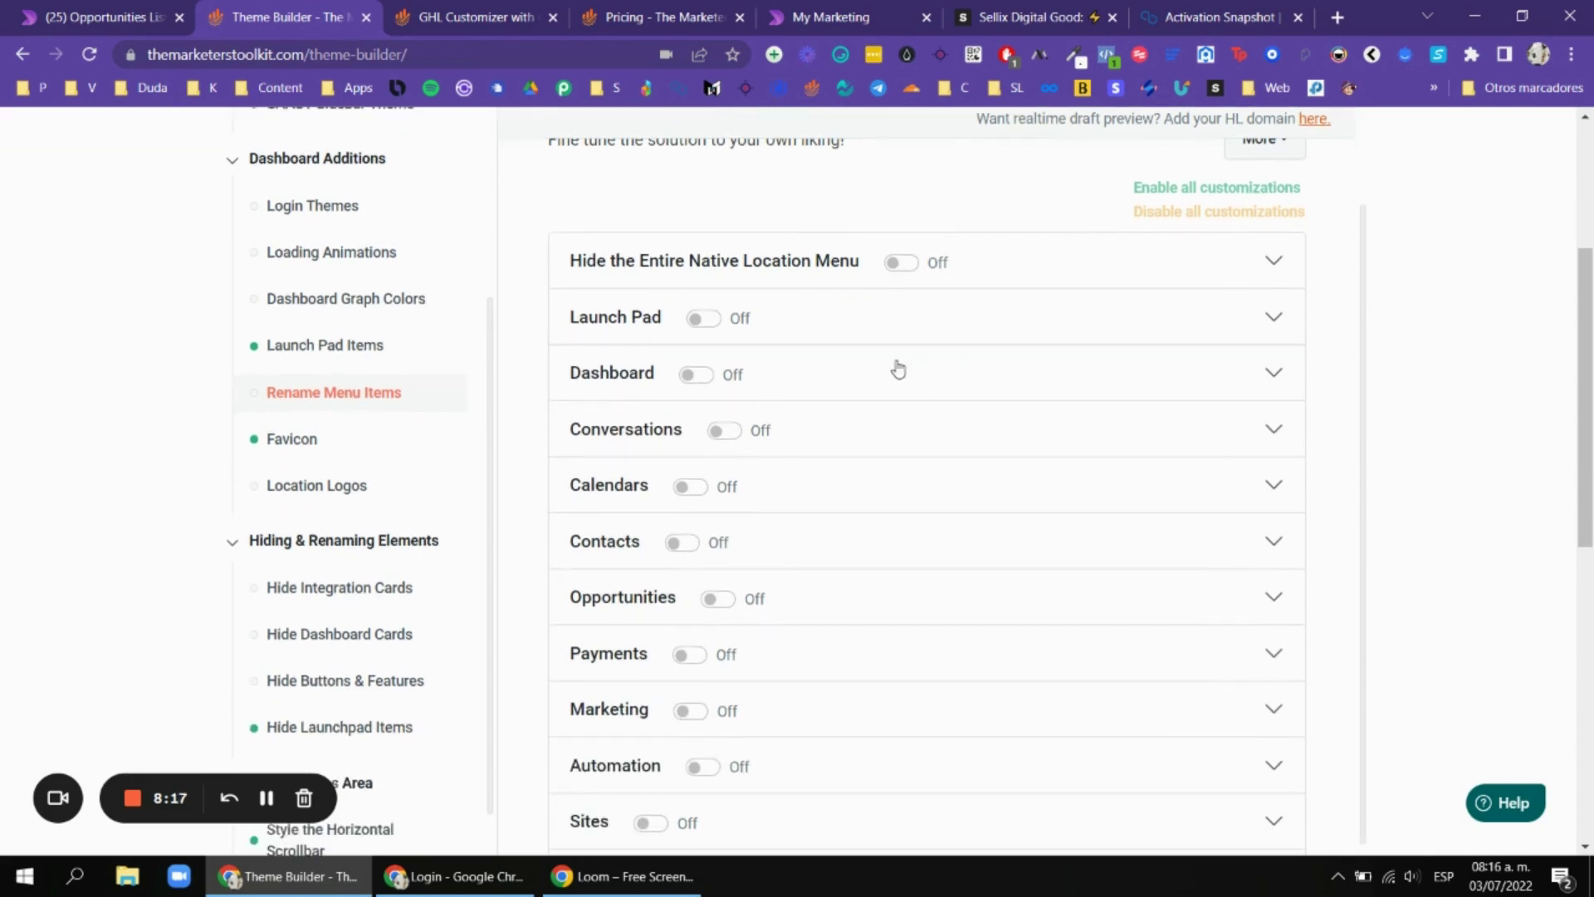
pyautogui.click(793, 375)
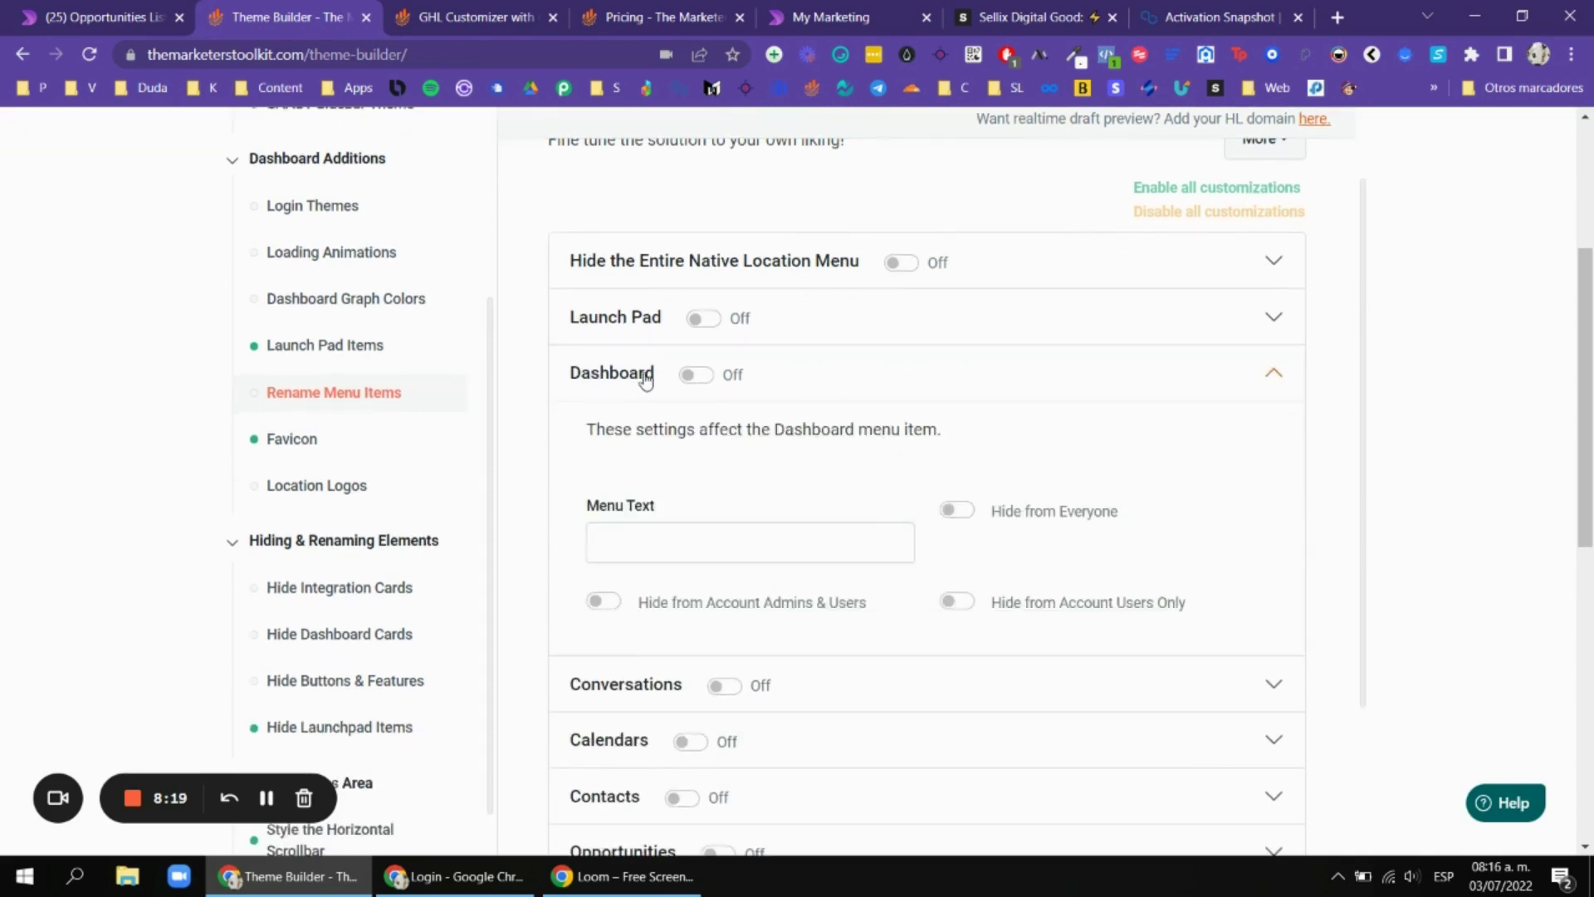
pyautogui.click(885, 397)
pyautogui.scroll(-1, 831, 399)
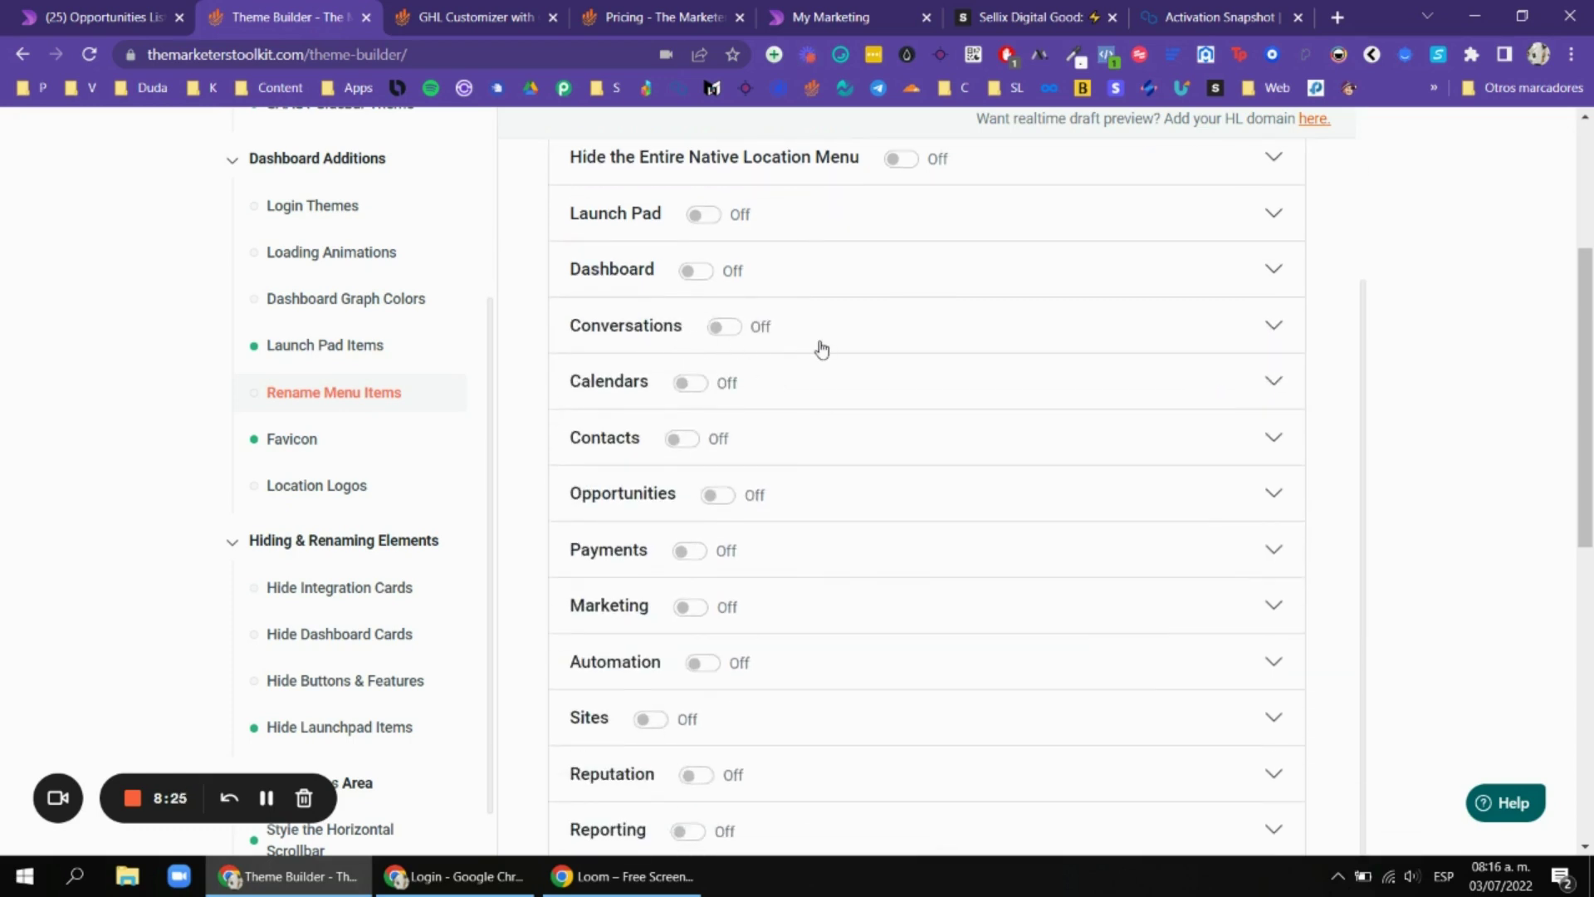
pyautogui.scroll(-1, 813, 351)
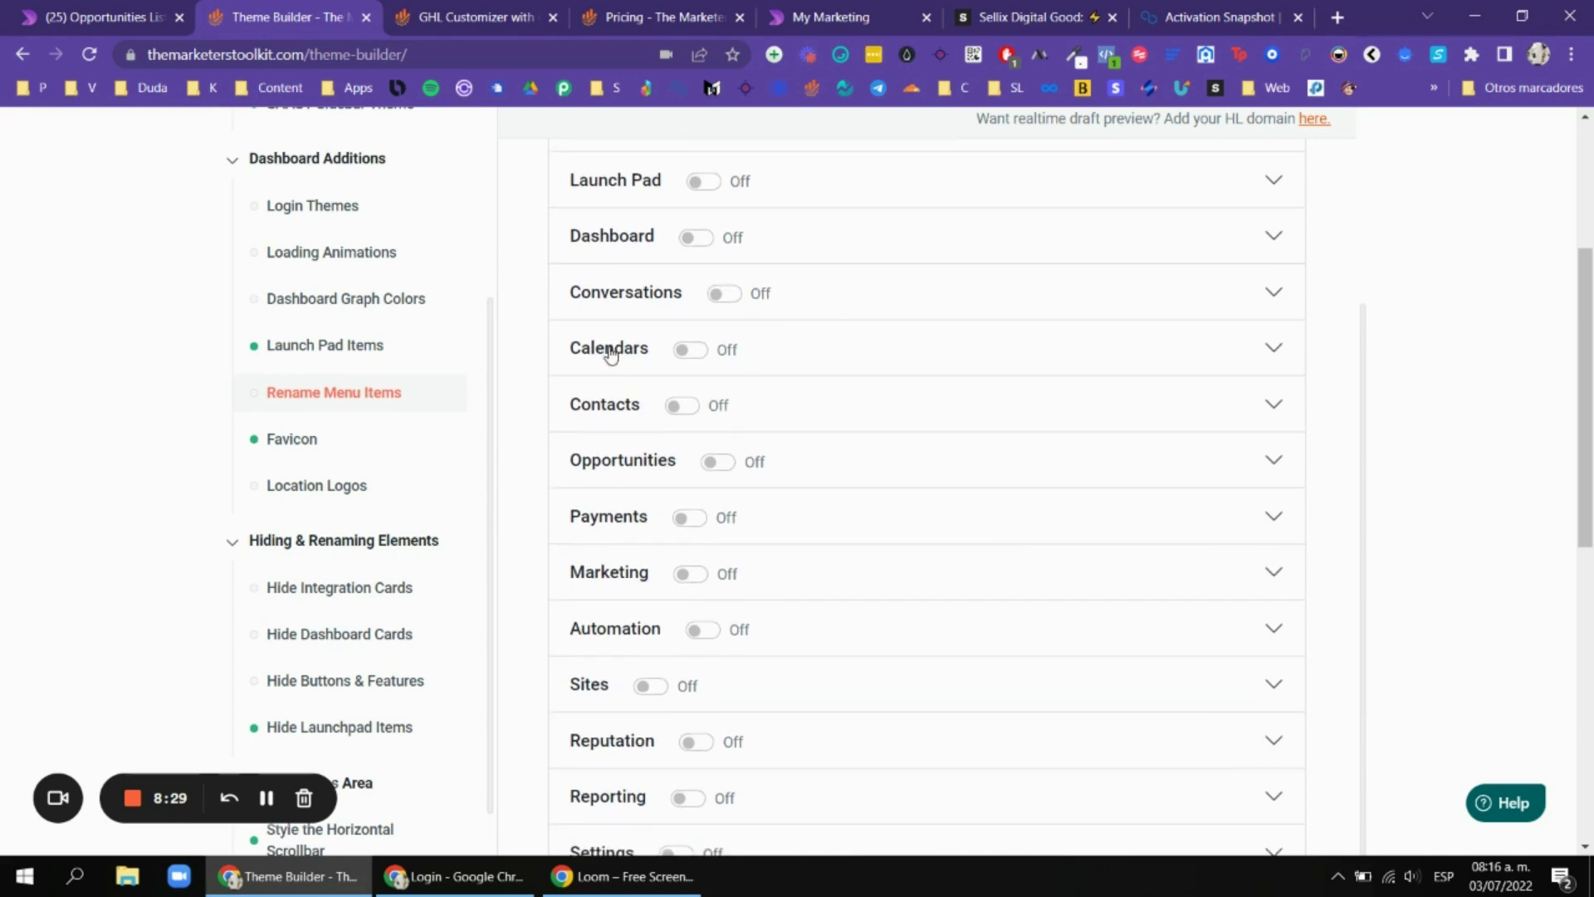
# Review the Location Logos instructions, then open the Dentrika sub-account switcher.
pyautogui.click(152, 16)
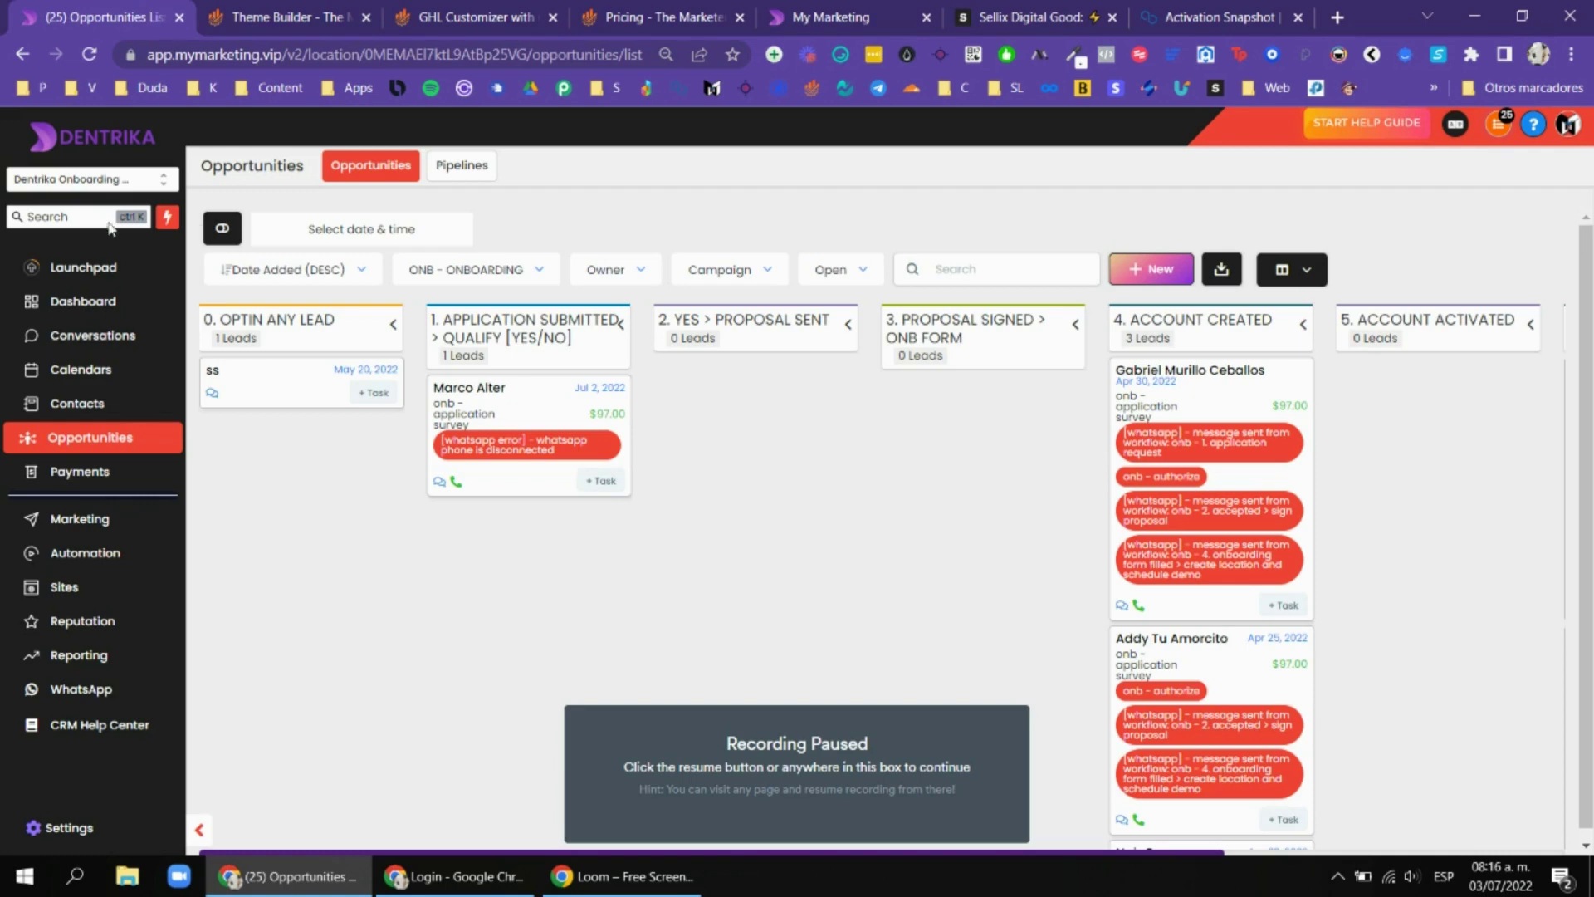
pyautogui.hotkey('alt', 'shift', 'p')
pyautogui.hotkey('ctrl', 'Tab')
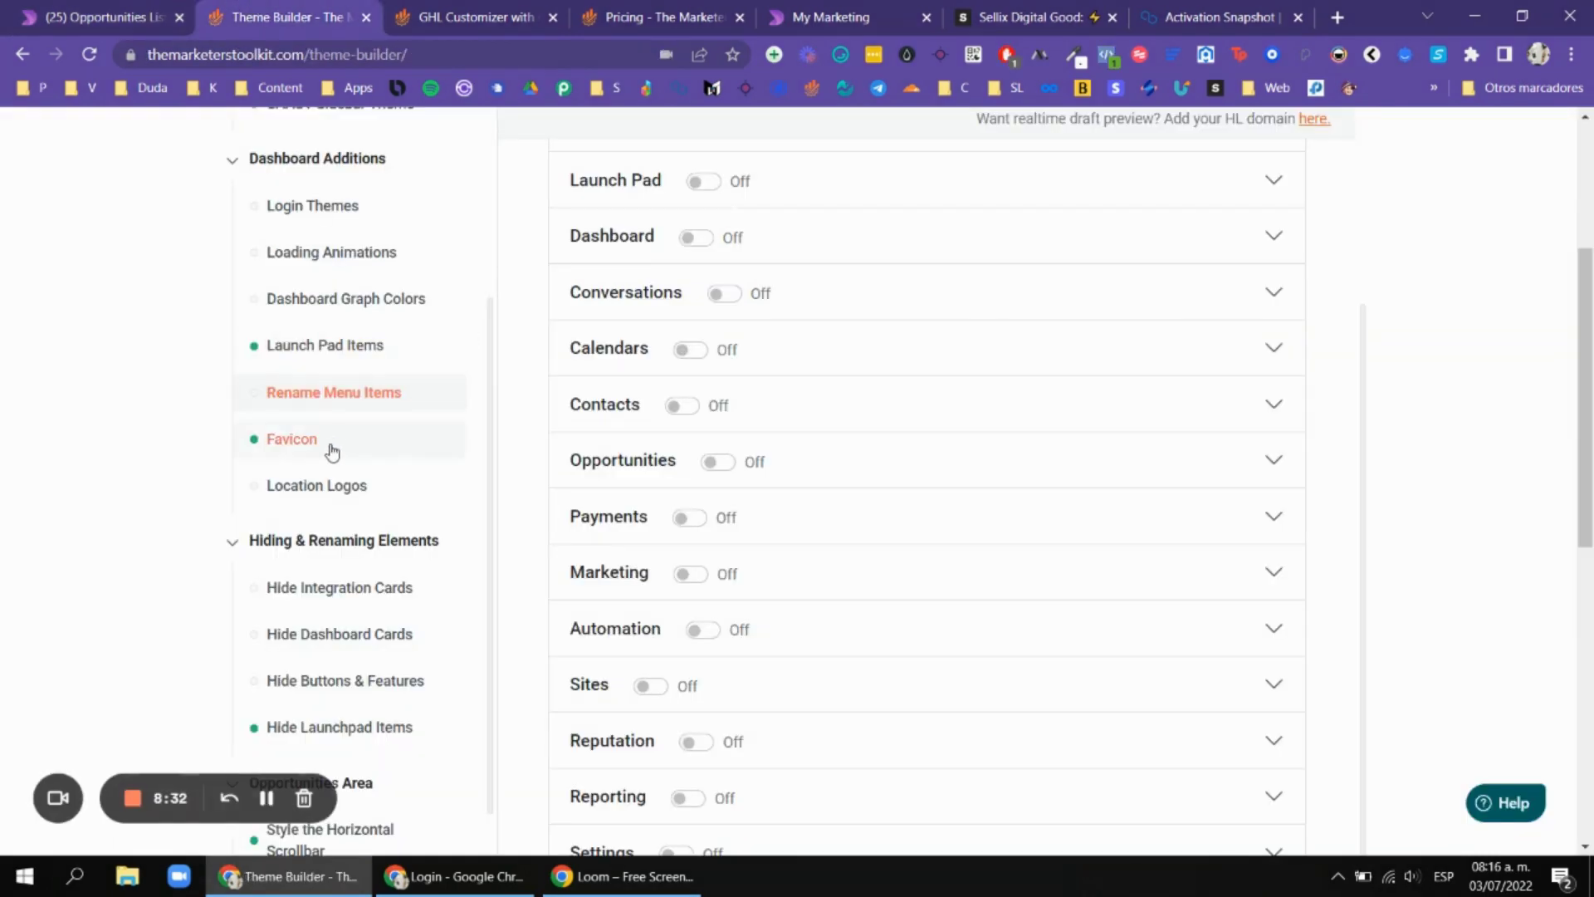
pyautogui.click(328, 492)
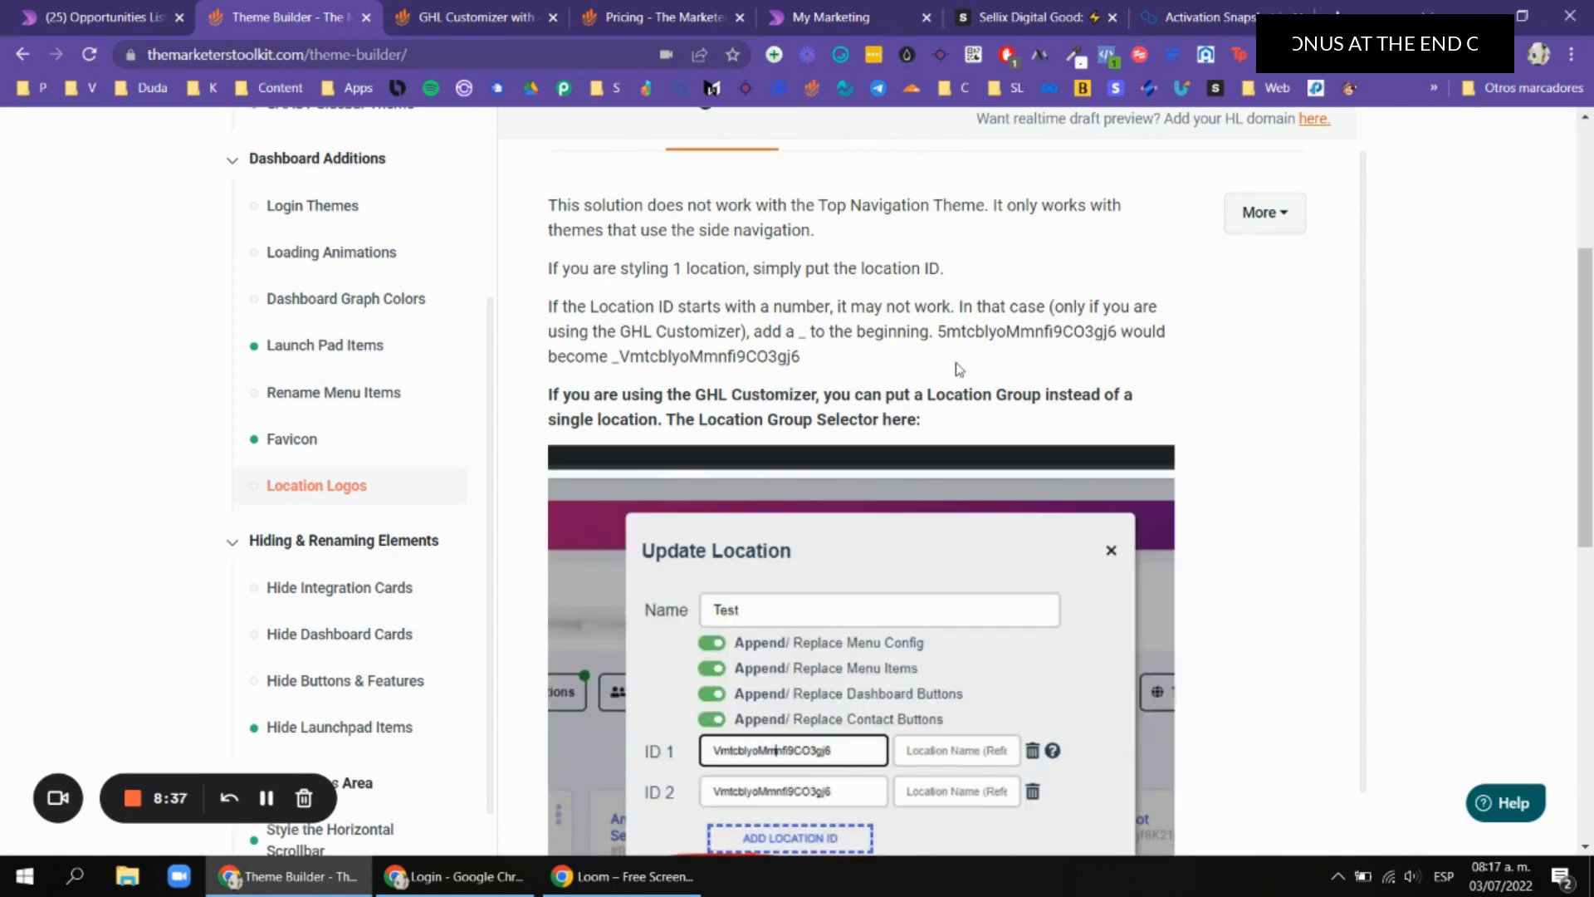
pyautogui.scroll(1, 1467, 432)
pyautogui.scroll(-3, 1356, 407)
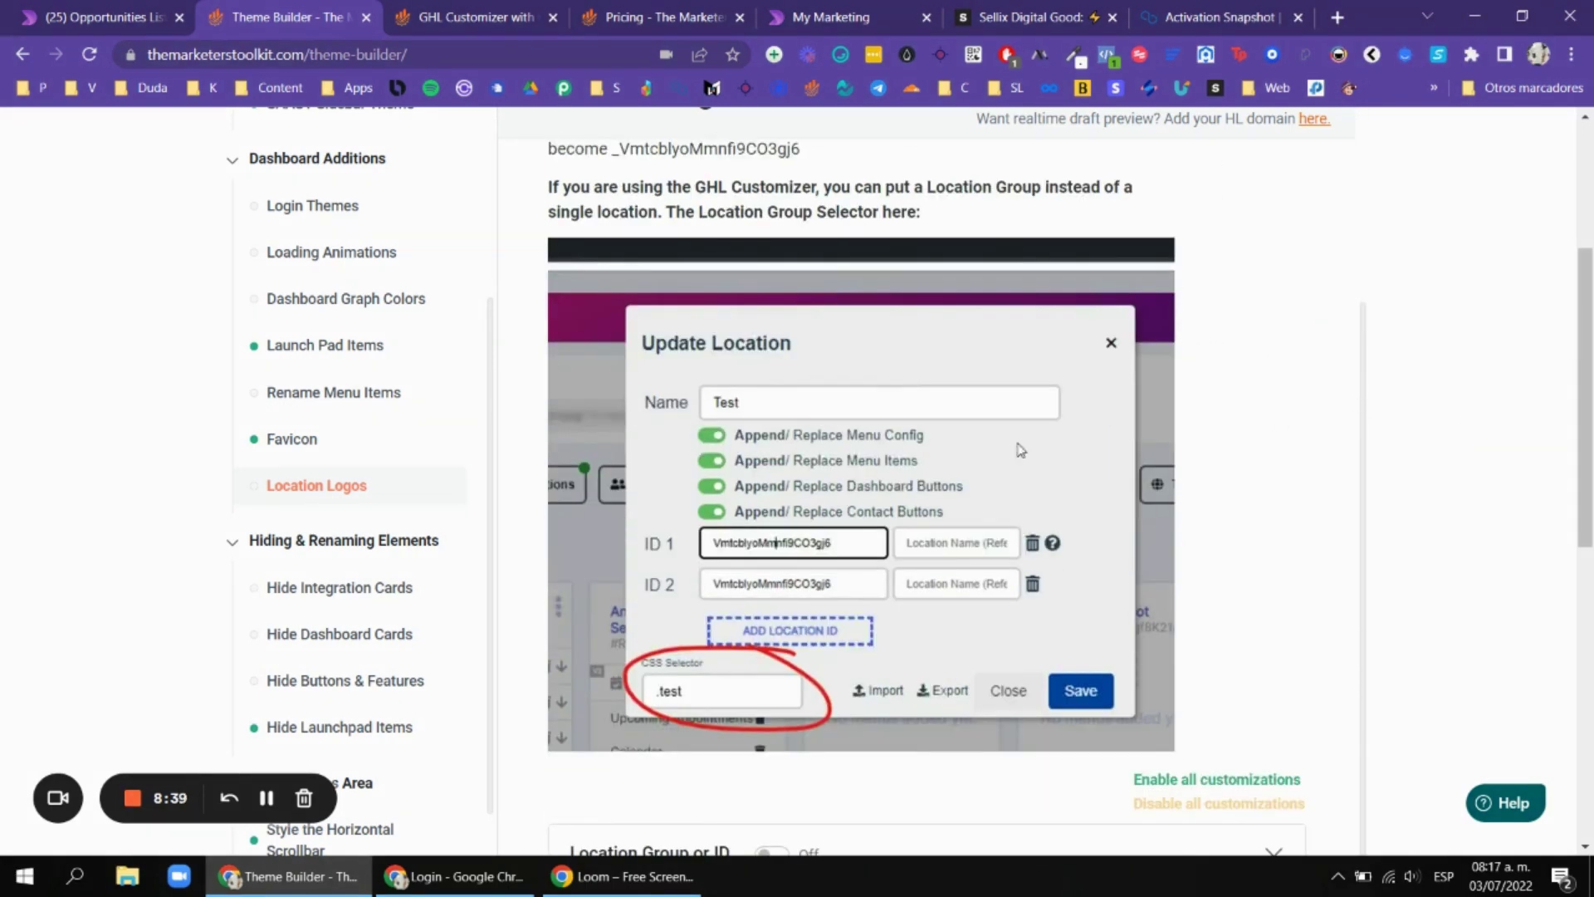
pyautogui.click(137, 10)
pyautogui.click(80, 179)
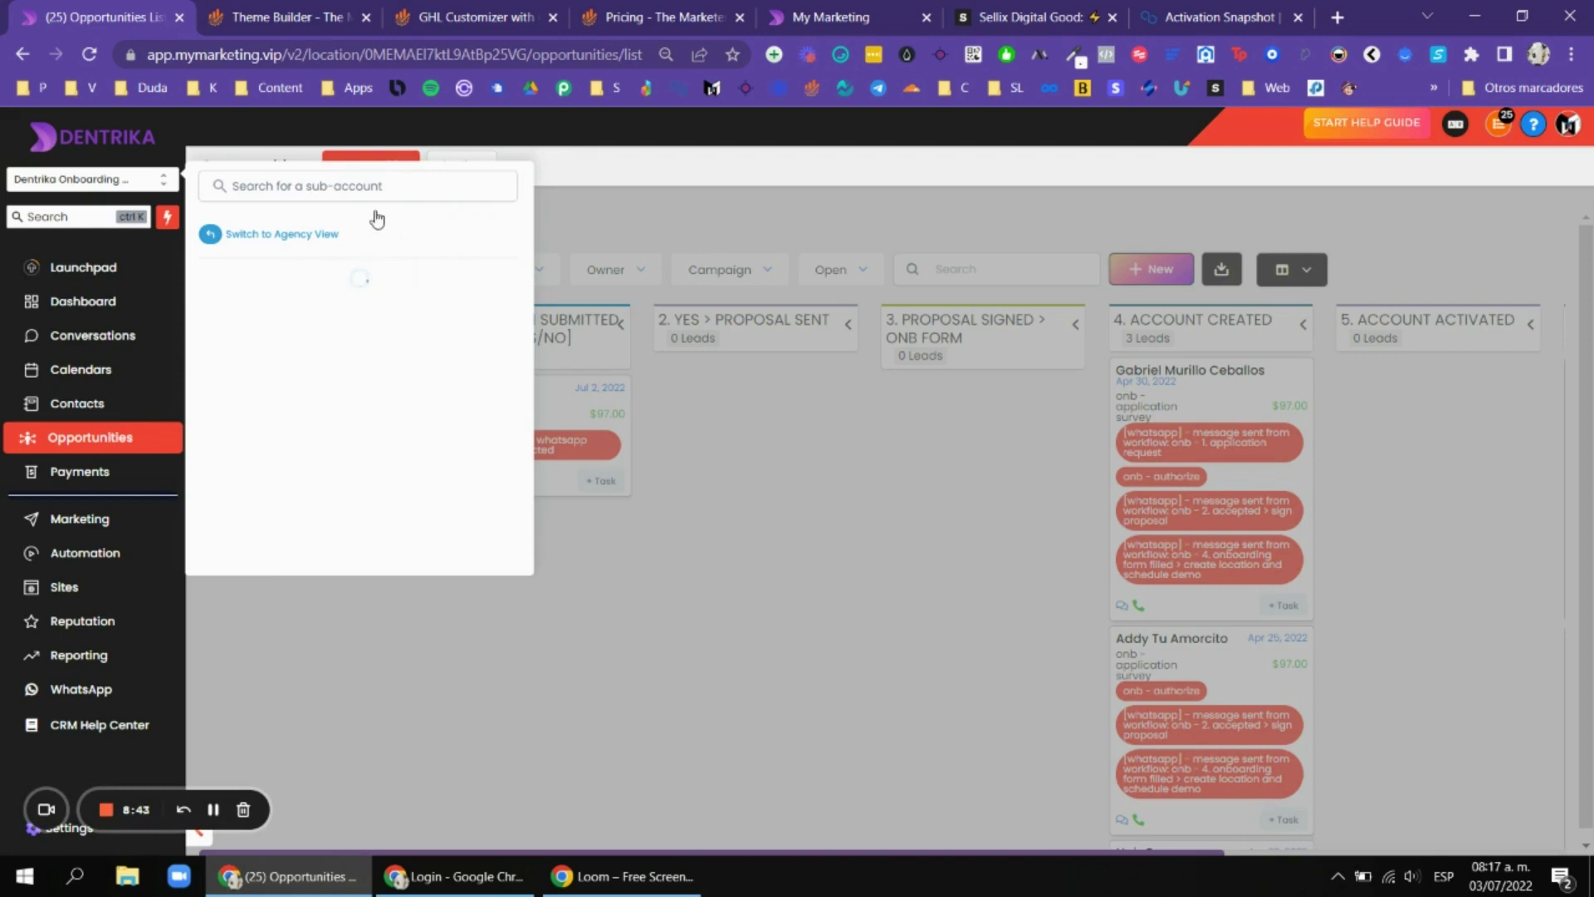
# Search 'lo casa' and switch to the La Casa de las Sonrisas sub-account.
pyautogui.click(389, 190)
pyautogui.write('lo')
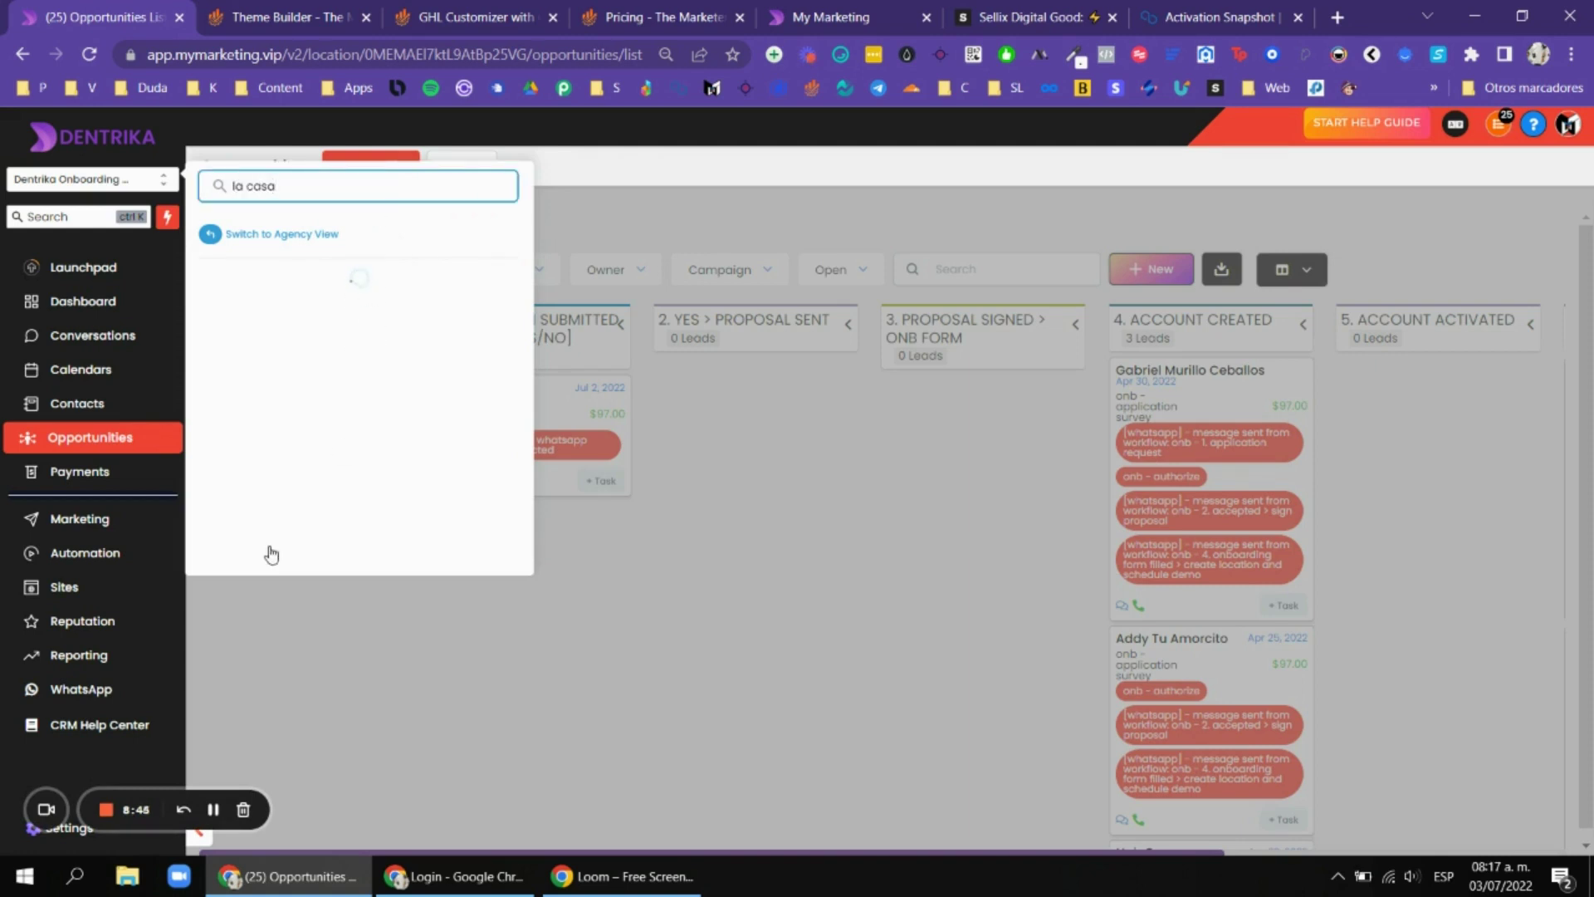
pyautogui.write(' casa')
pyautogui.click(456, 303)
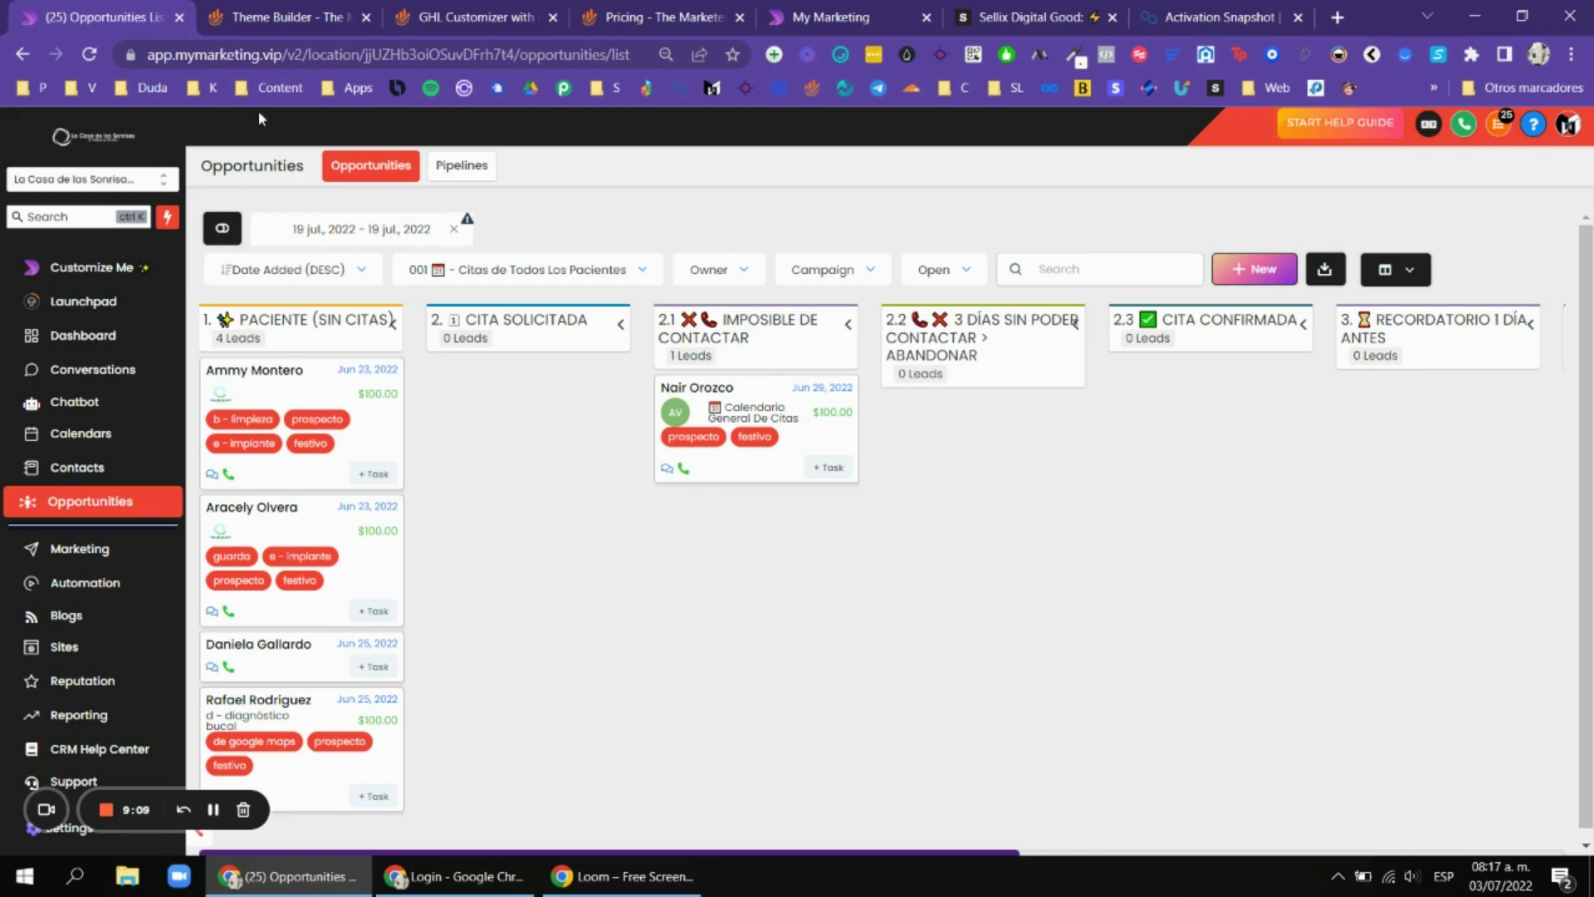
# Expand the Location Group or ID settings in the Theme Builder.
pyautogui.click(313, 10)
pyautogui.scroll(-3, 1032, 466)
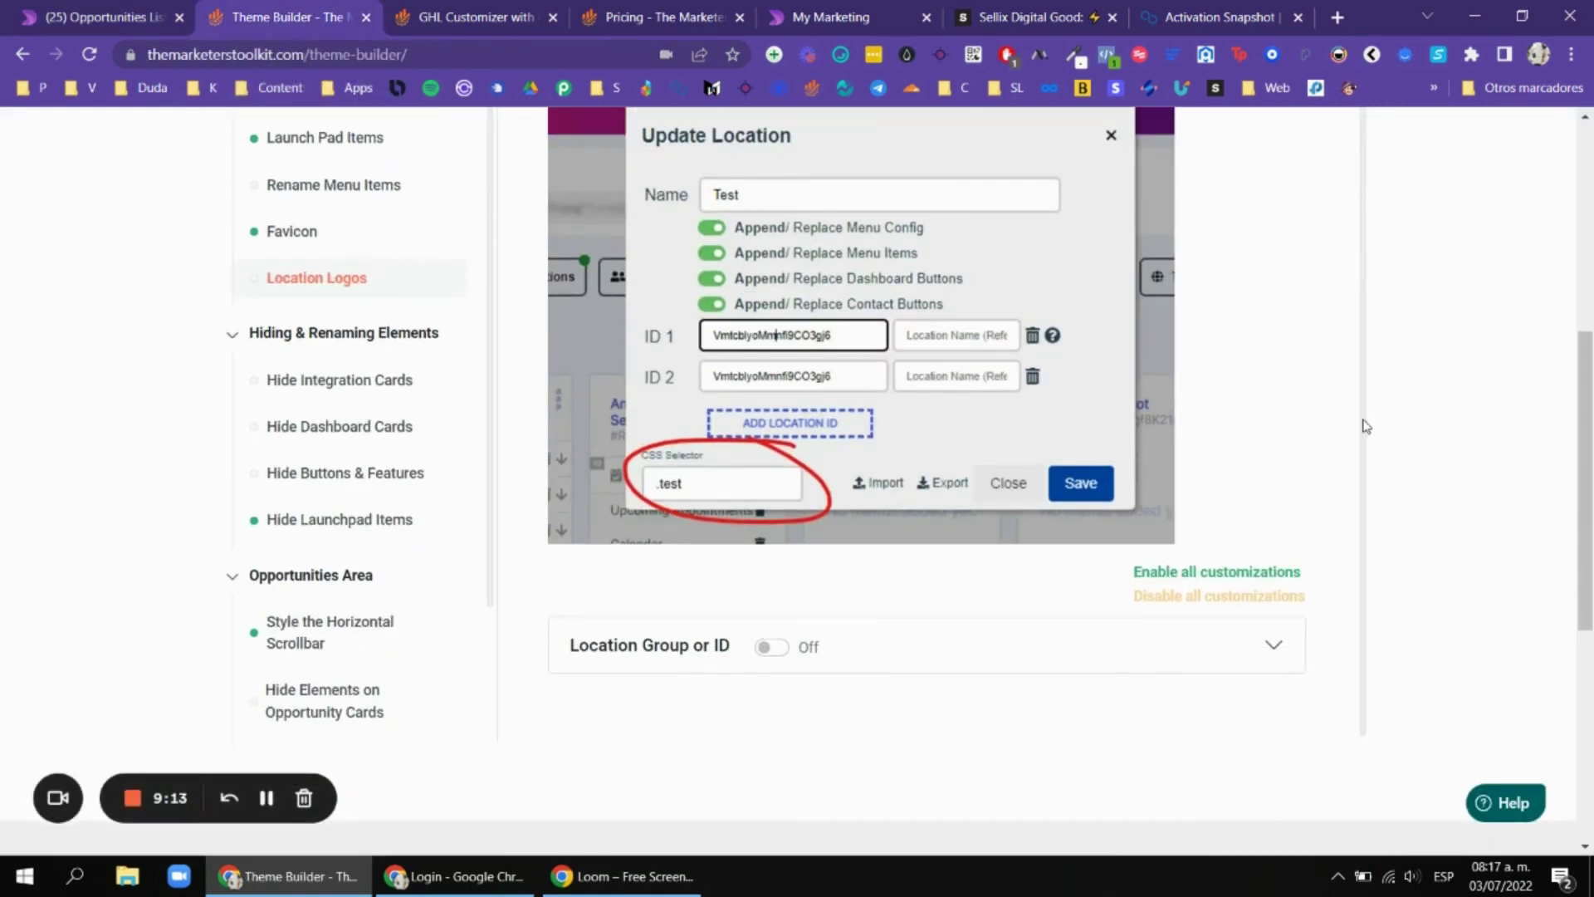
pyautogui.click(902, 642)
pyautogui.scroll(-3, 963, 622)
pyautogui.scroll(3, 986, 520)
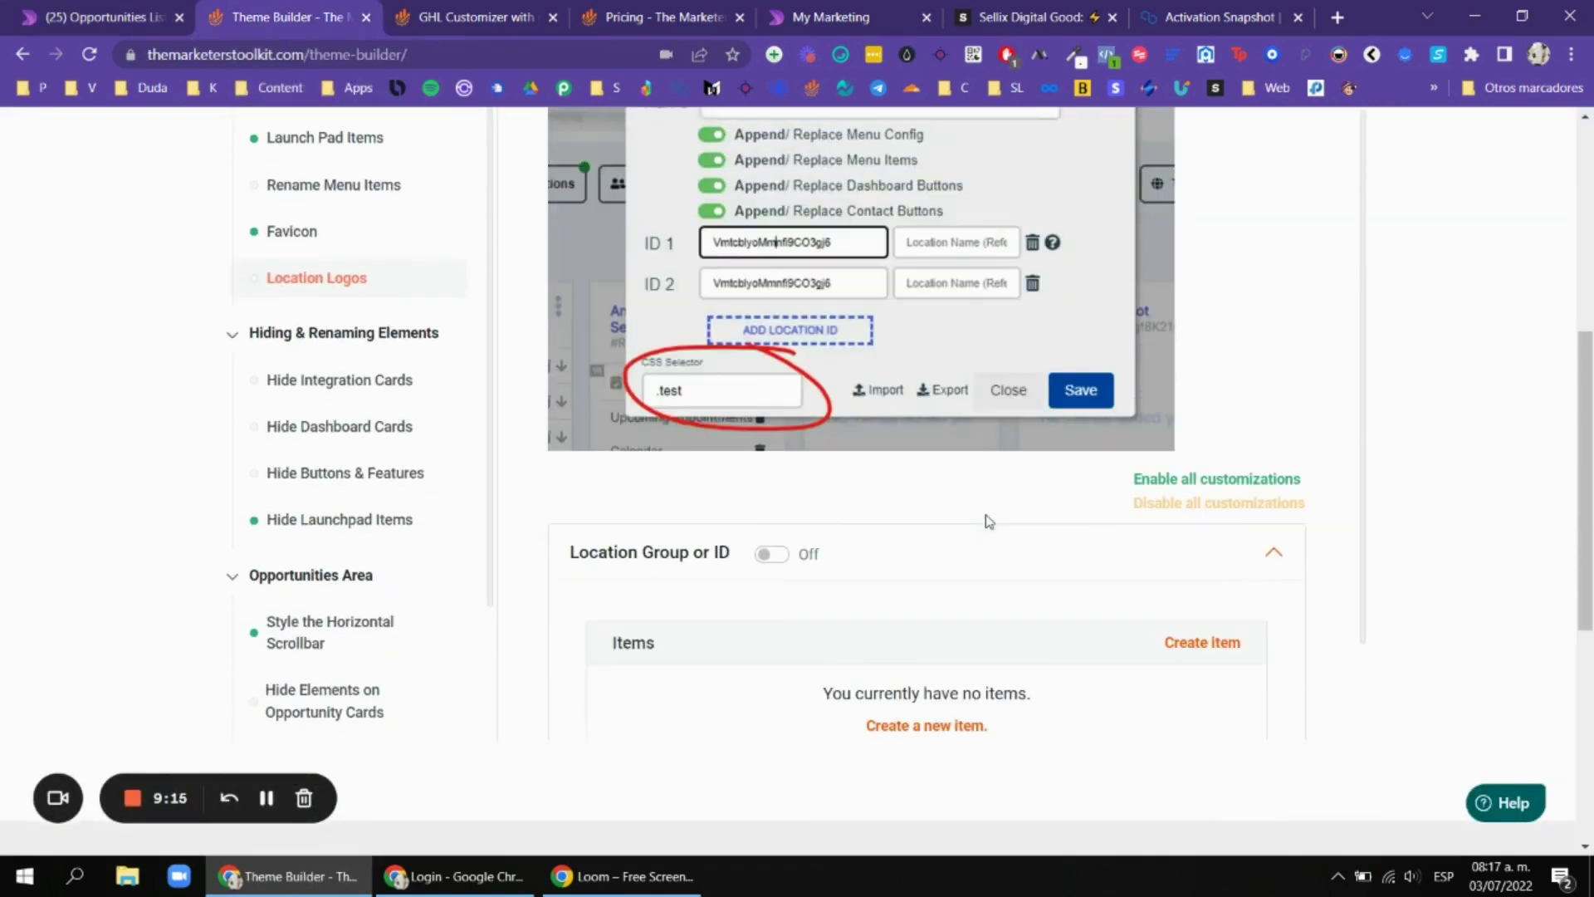
# Review the Hide Integration Cards solution and its hiding options.
pyautogui.click(332, 380)
pyautogui.scroll(1, 764, 390)
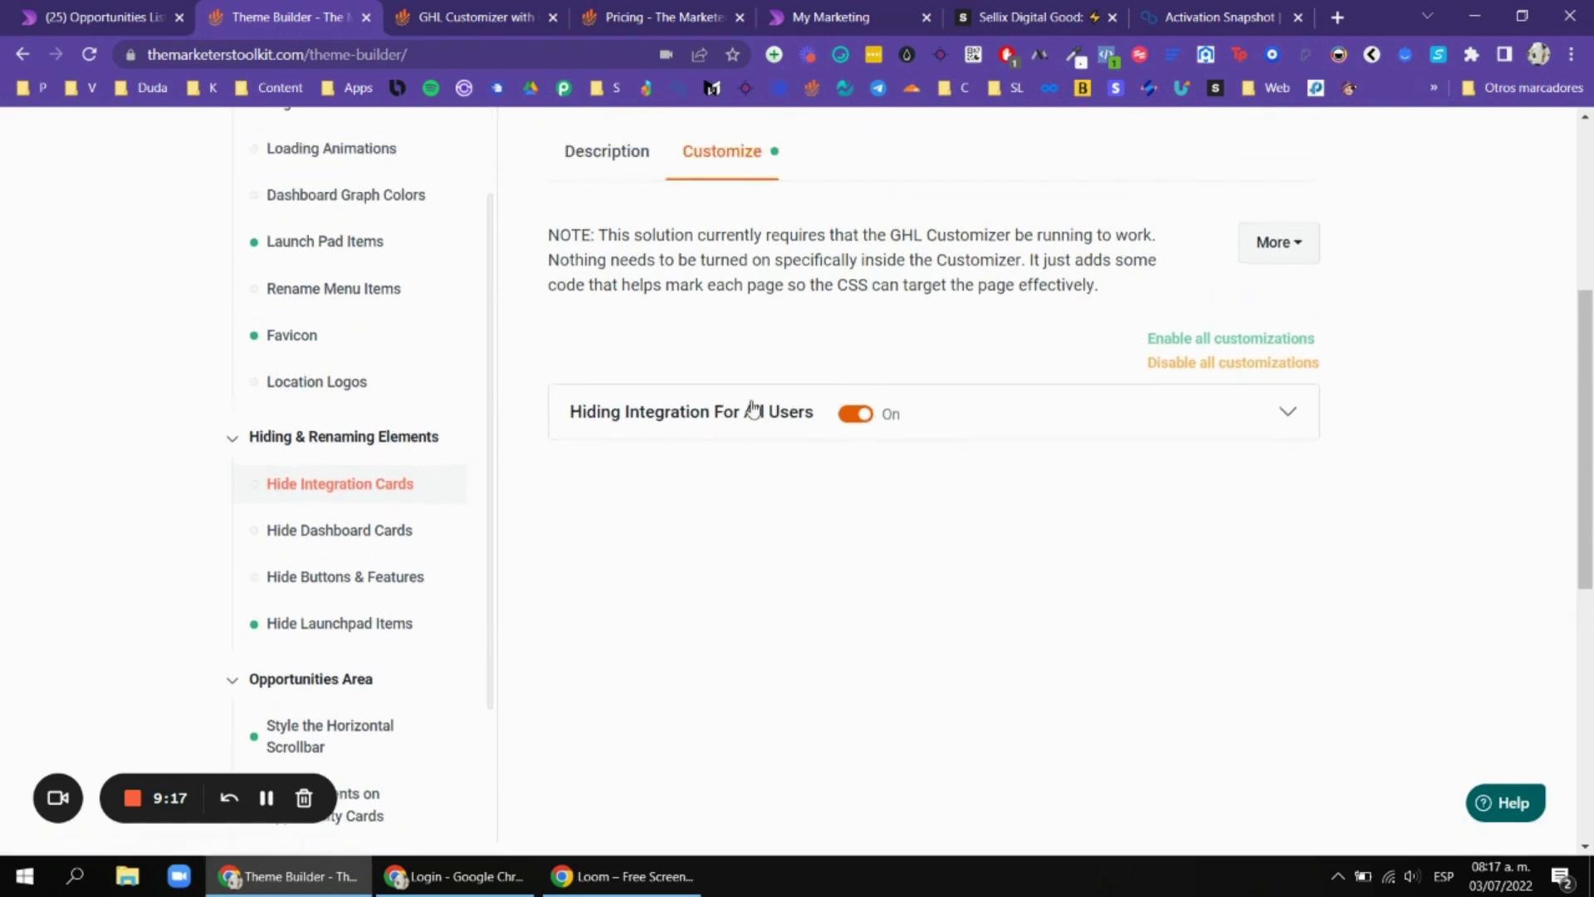
pyautogui.click(735, 411)
pyautogui.scroll(-1, 1043, 438)
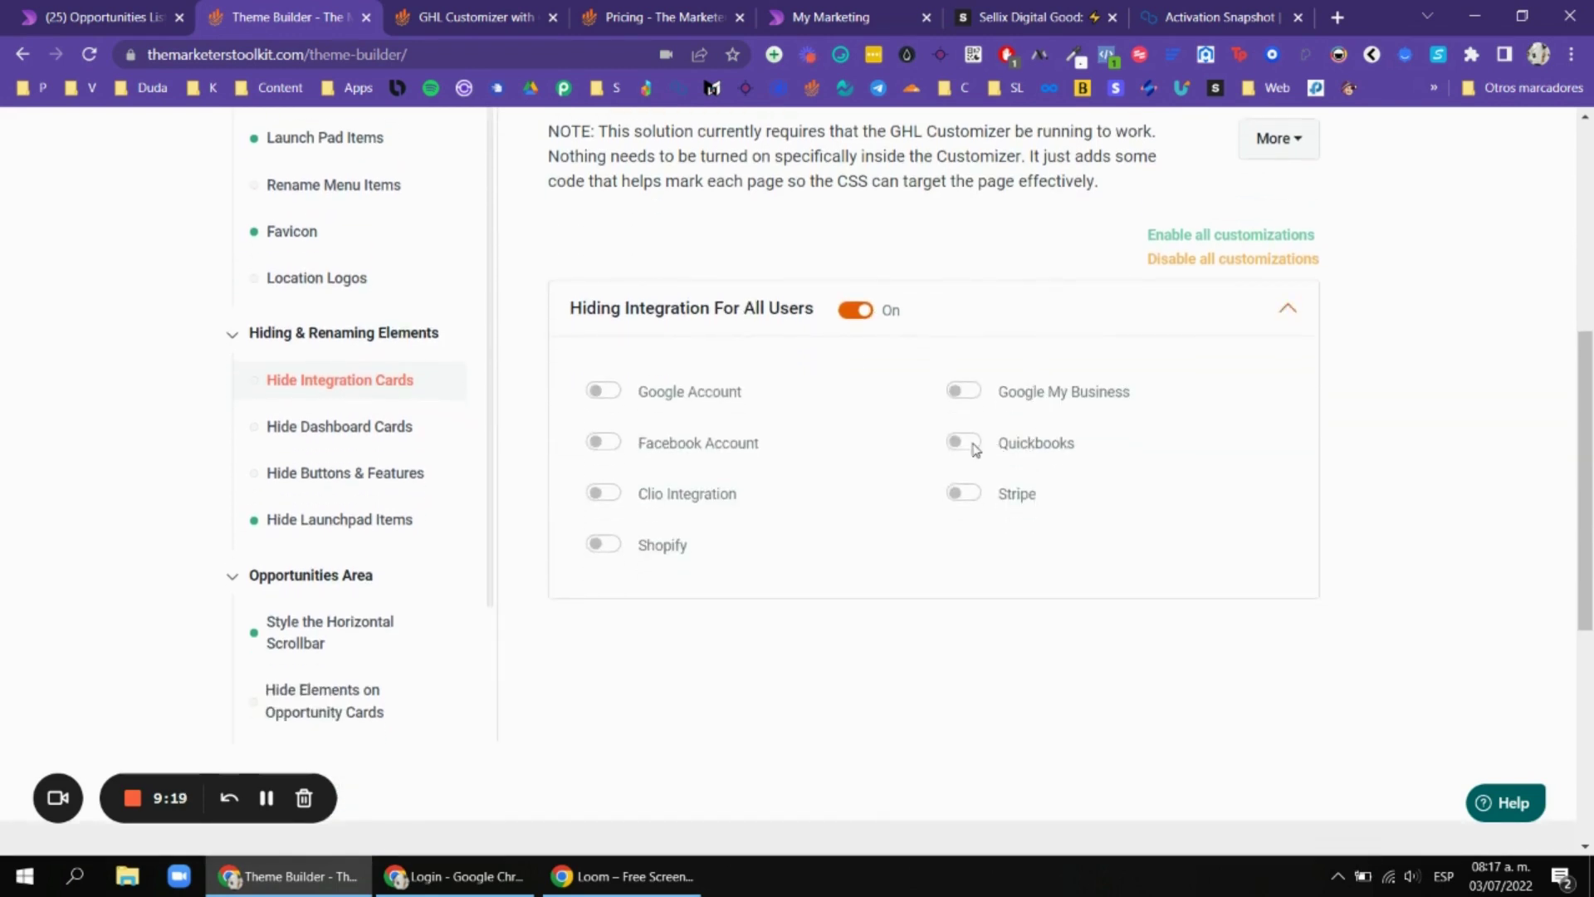
# Review Hide Dashboard Cards and its Hide for Account Admins & Users options.
pyautogui.click(359, 437)
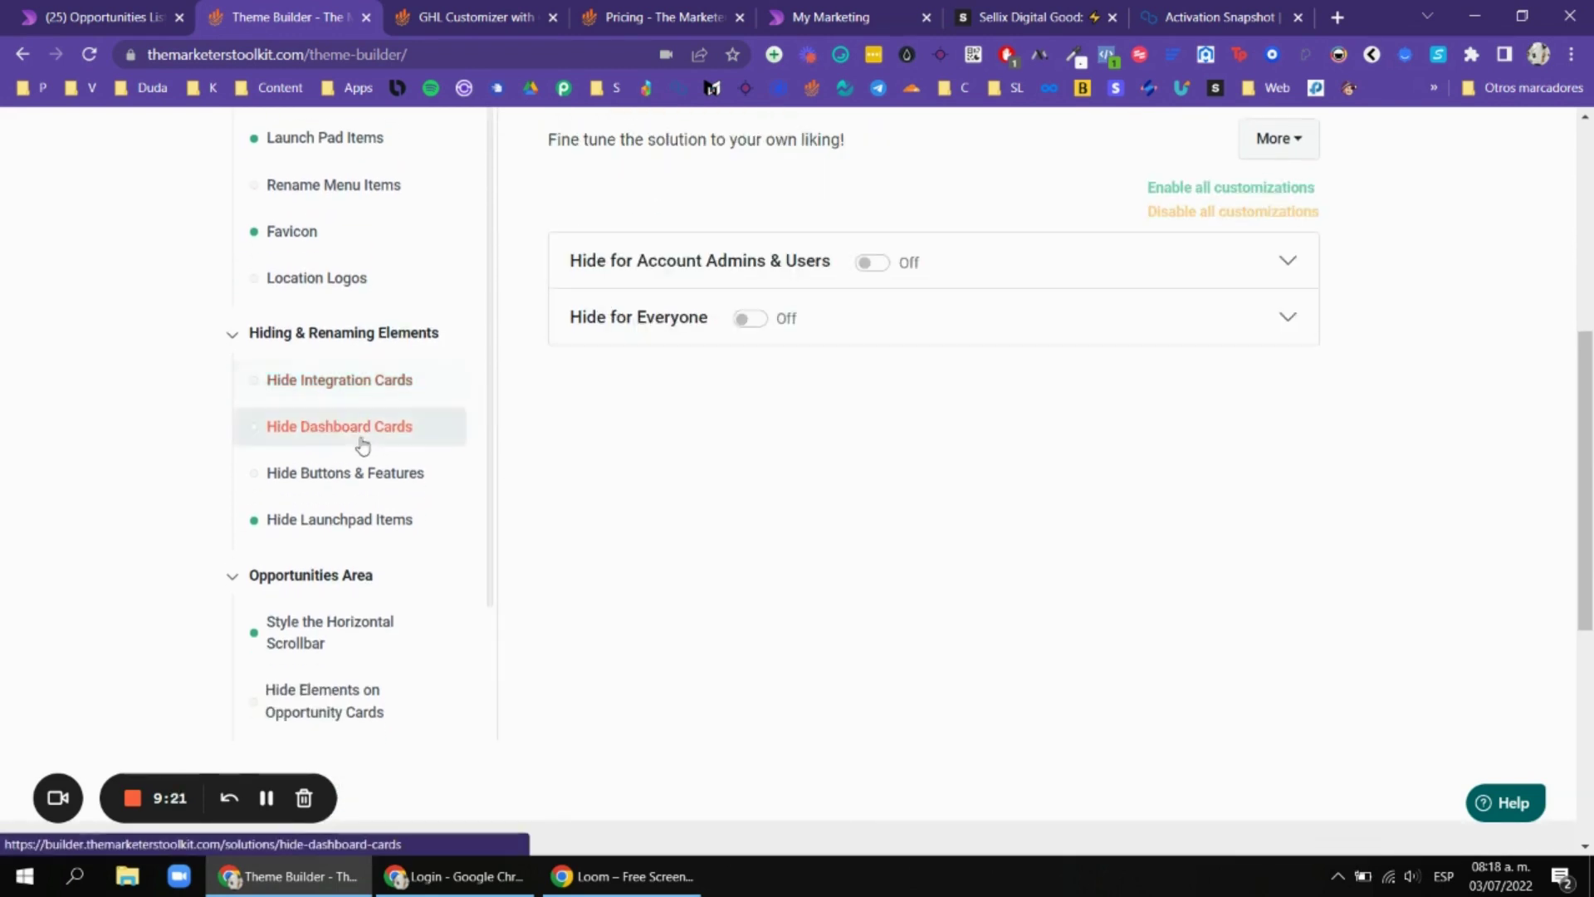
pyautogui.scroll(1, 918, 363)
pyautogui.scroll(1, 730, 357)
pyautogui.scroll(-1, 735, 361)
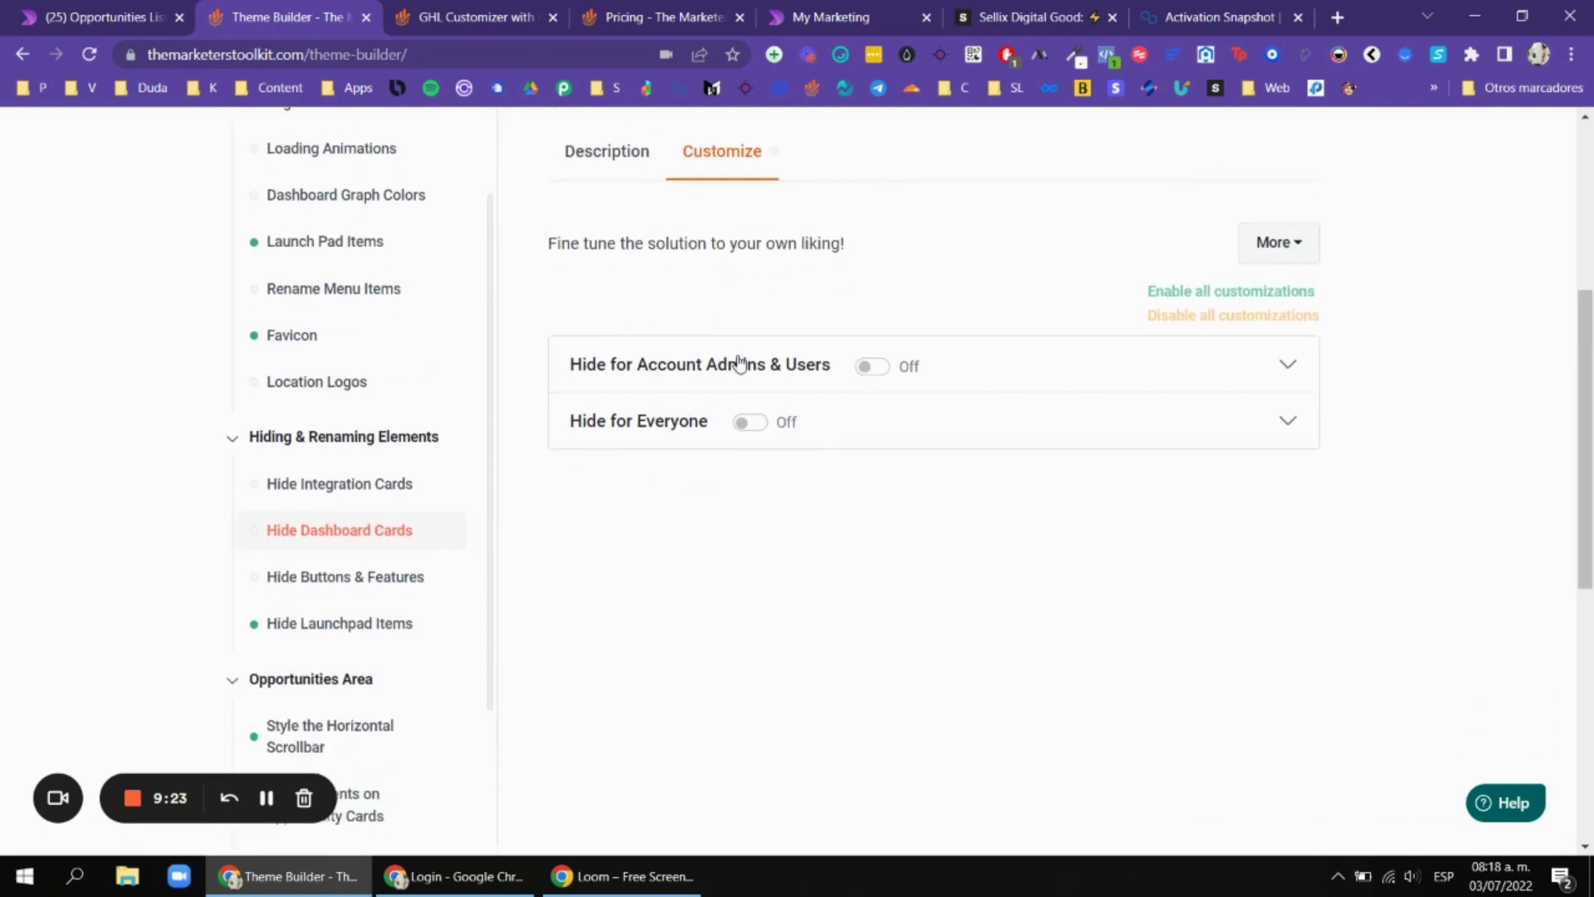
pyautogui.click(728, 382)
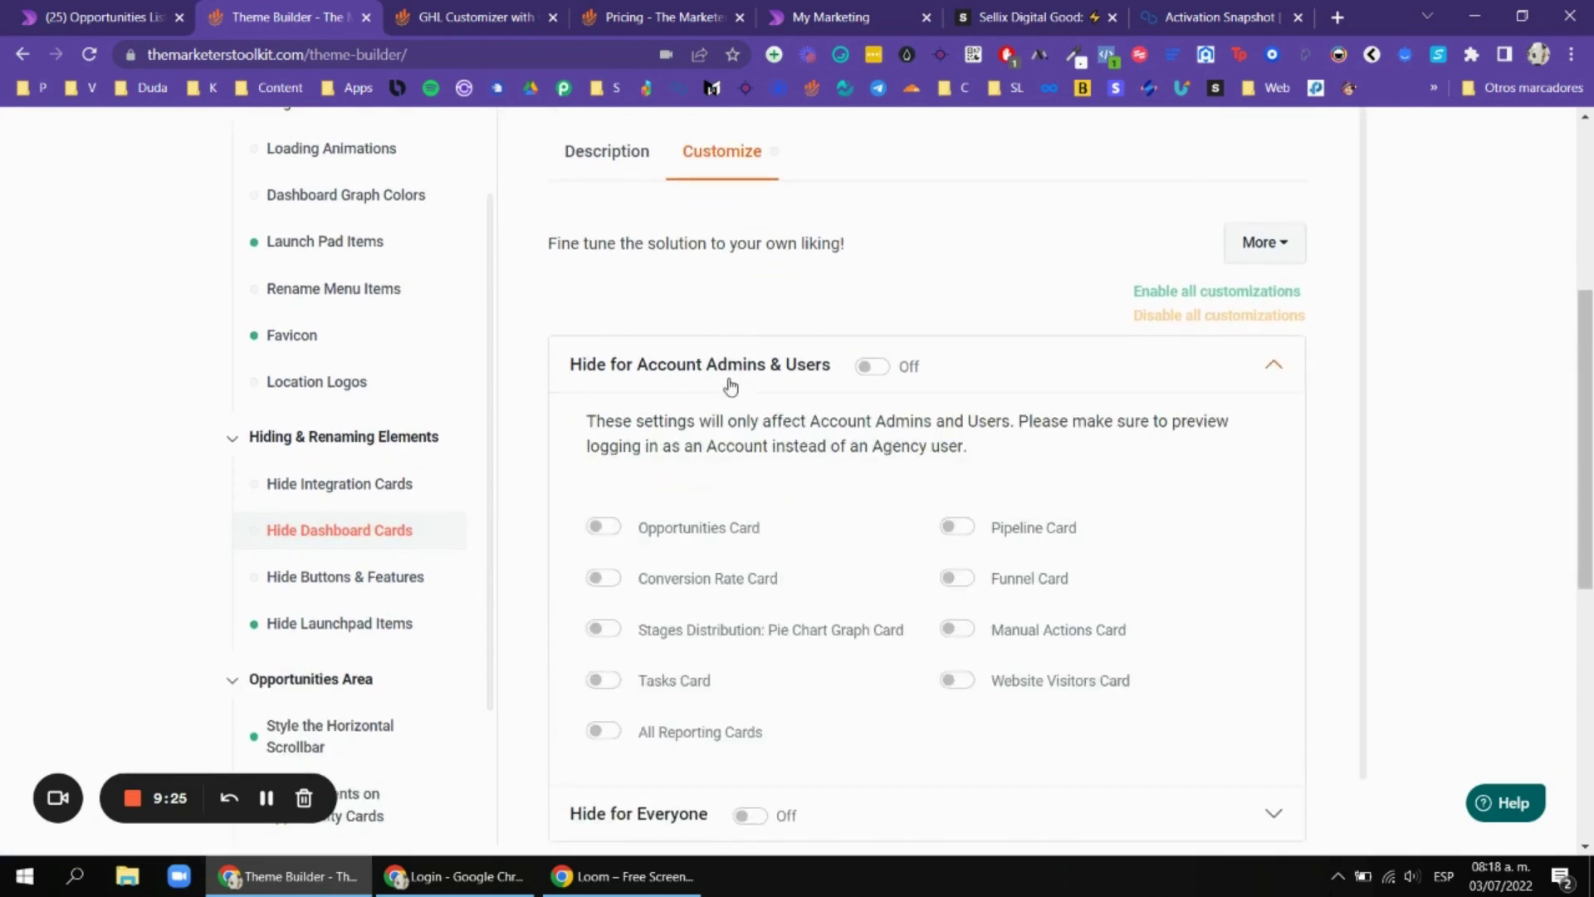
pyautogui.click(756, 376)
pyautogui.scroll(-1, 363, 515)
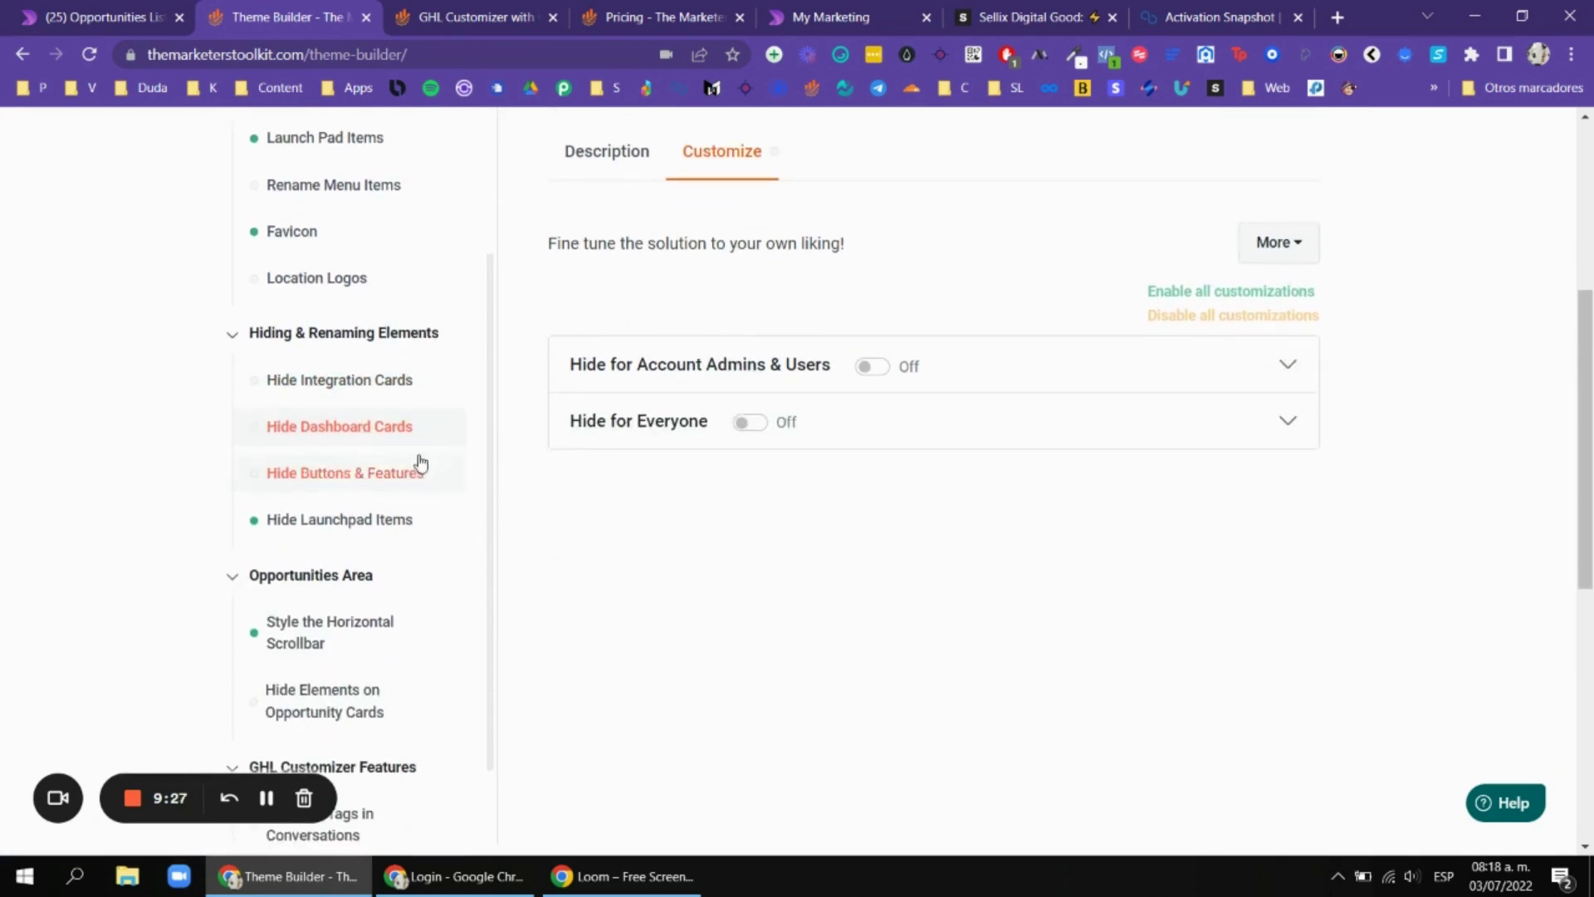
# Look through Hide Buttons & Features and the Hide Launch Pad Items options.
pyautogui.click(342, 479)
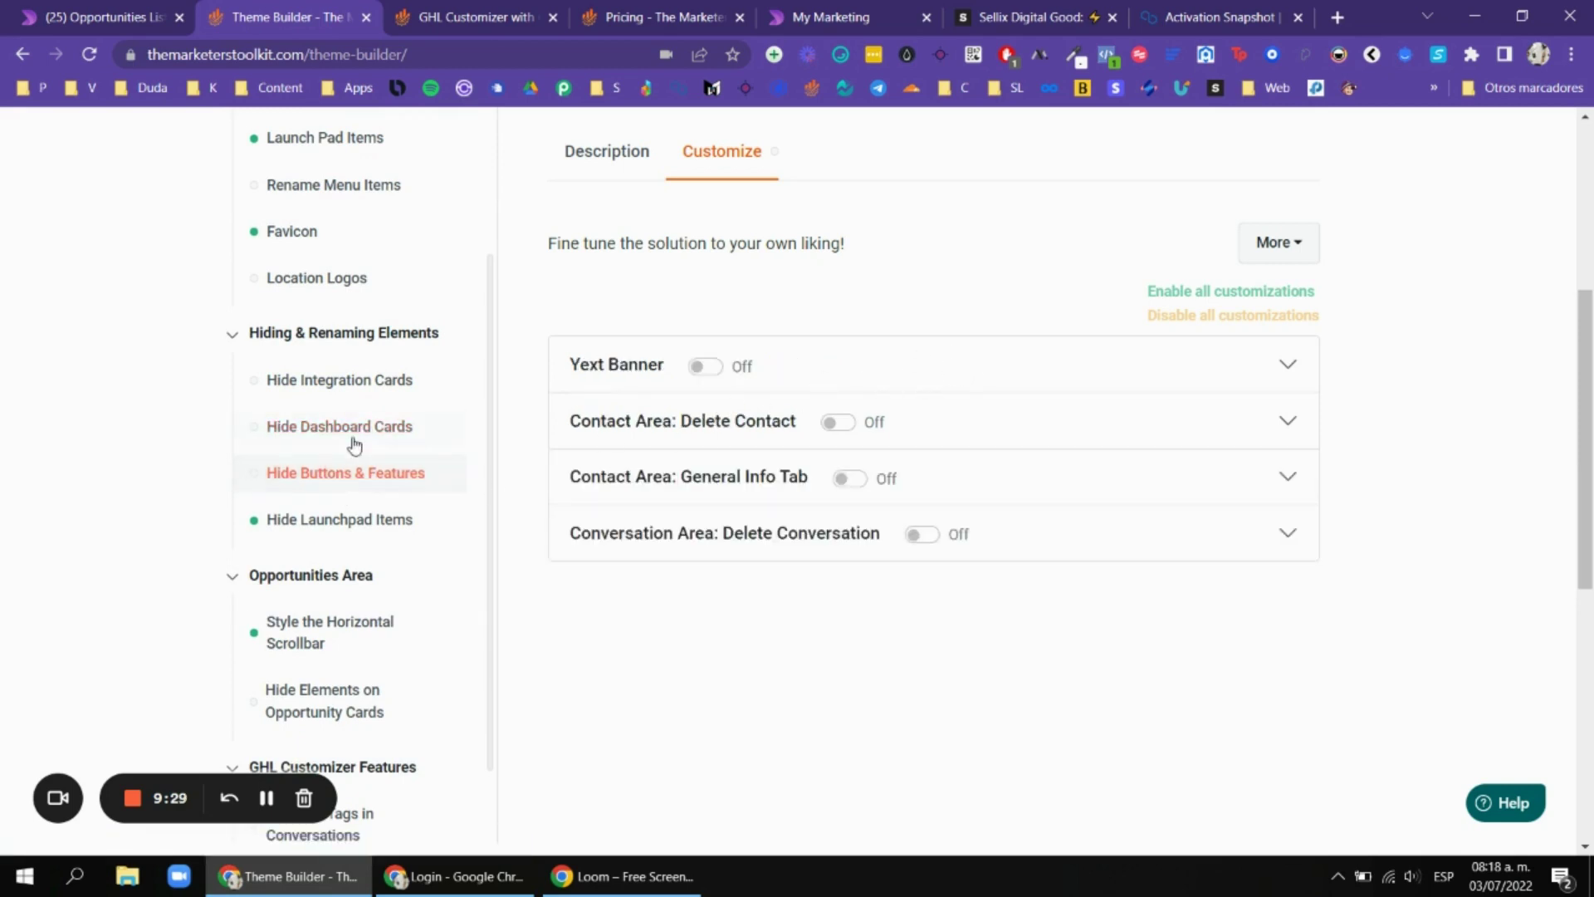
pyautogui.click(324, 518)
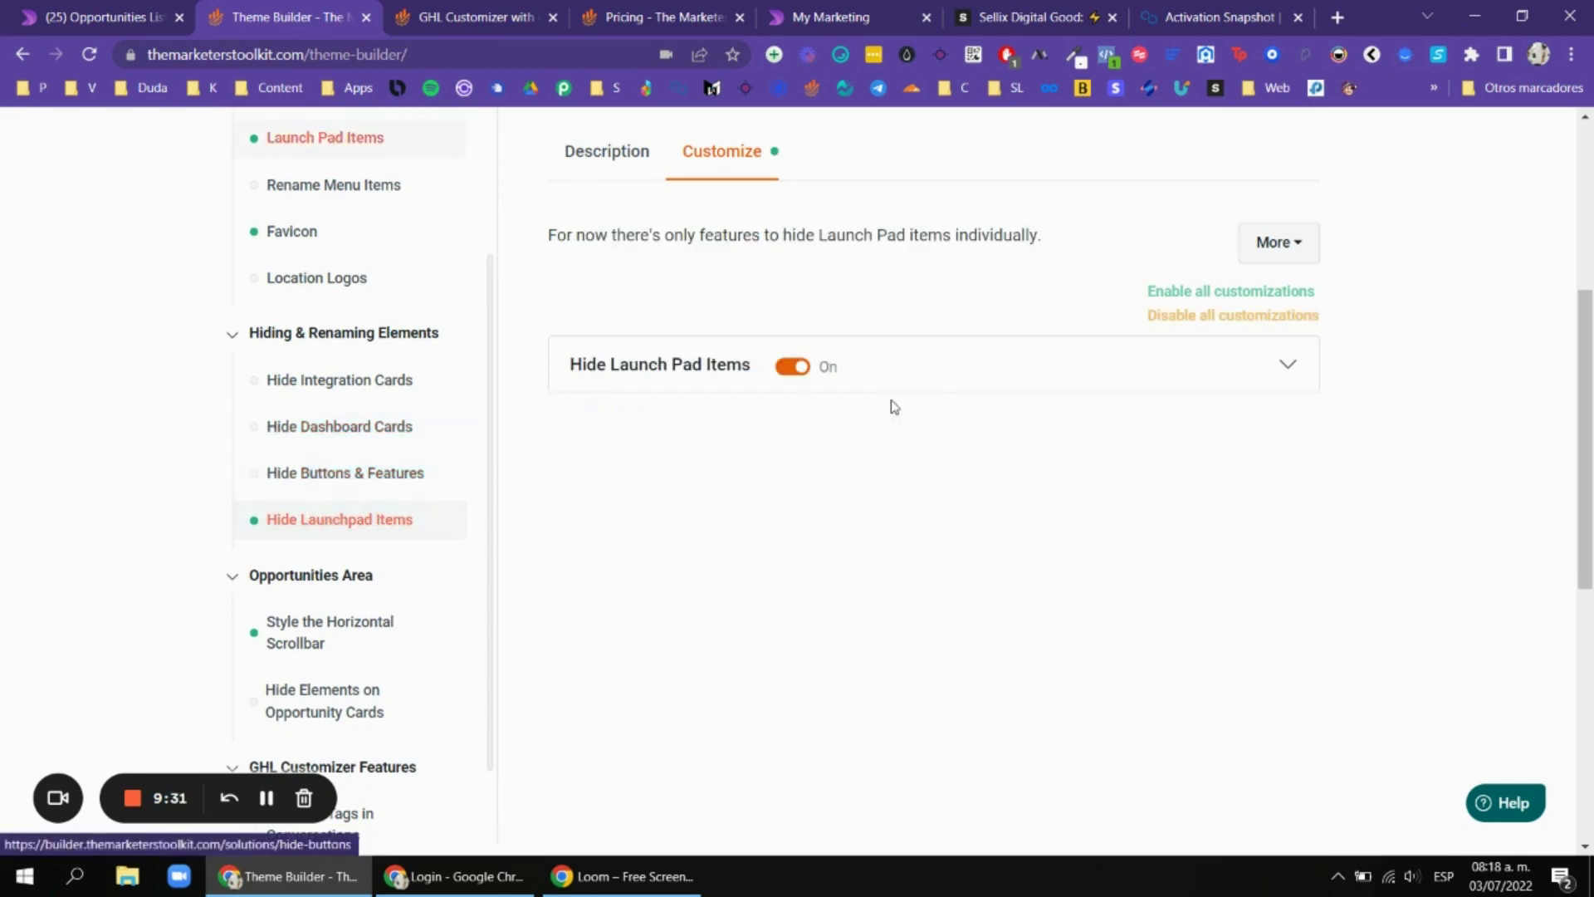
pyautogui.click(941, 375)
pyautogui.scroll(-1, 975, 438)
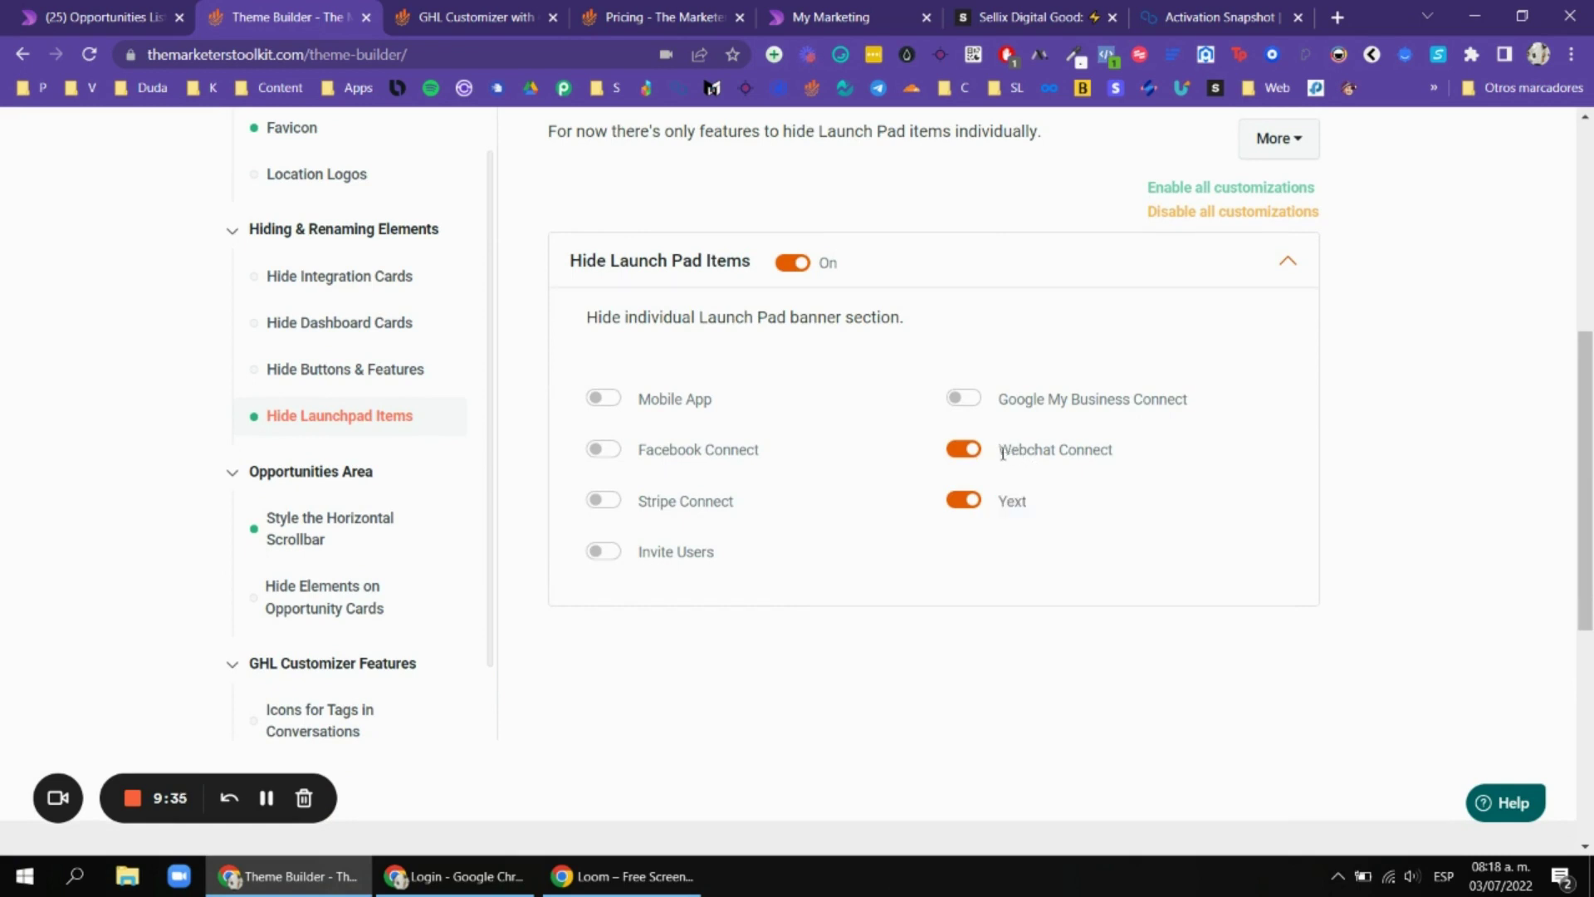
pyautogui.doubleClick(1003, 453)
pyautogui.scroll(-1, 374, 495)
# Review the horizontal scrollbar colour settings and check the scrollbar on the opportunities board.
pyautogui.click(344, 424)
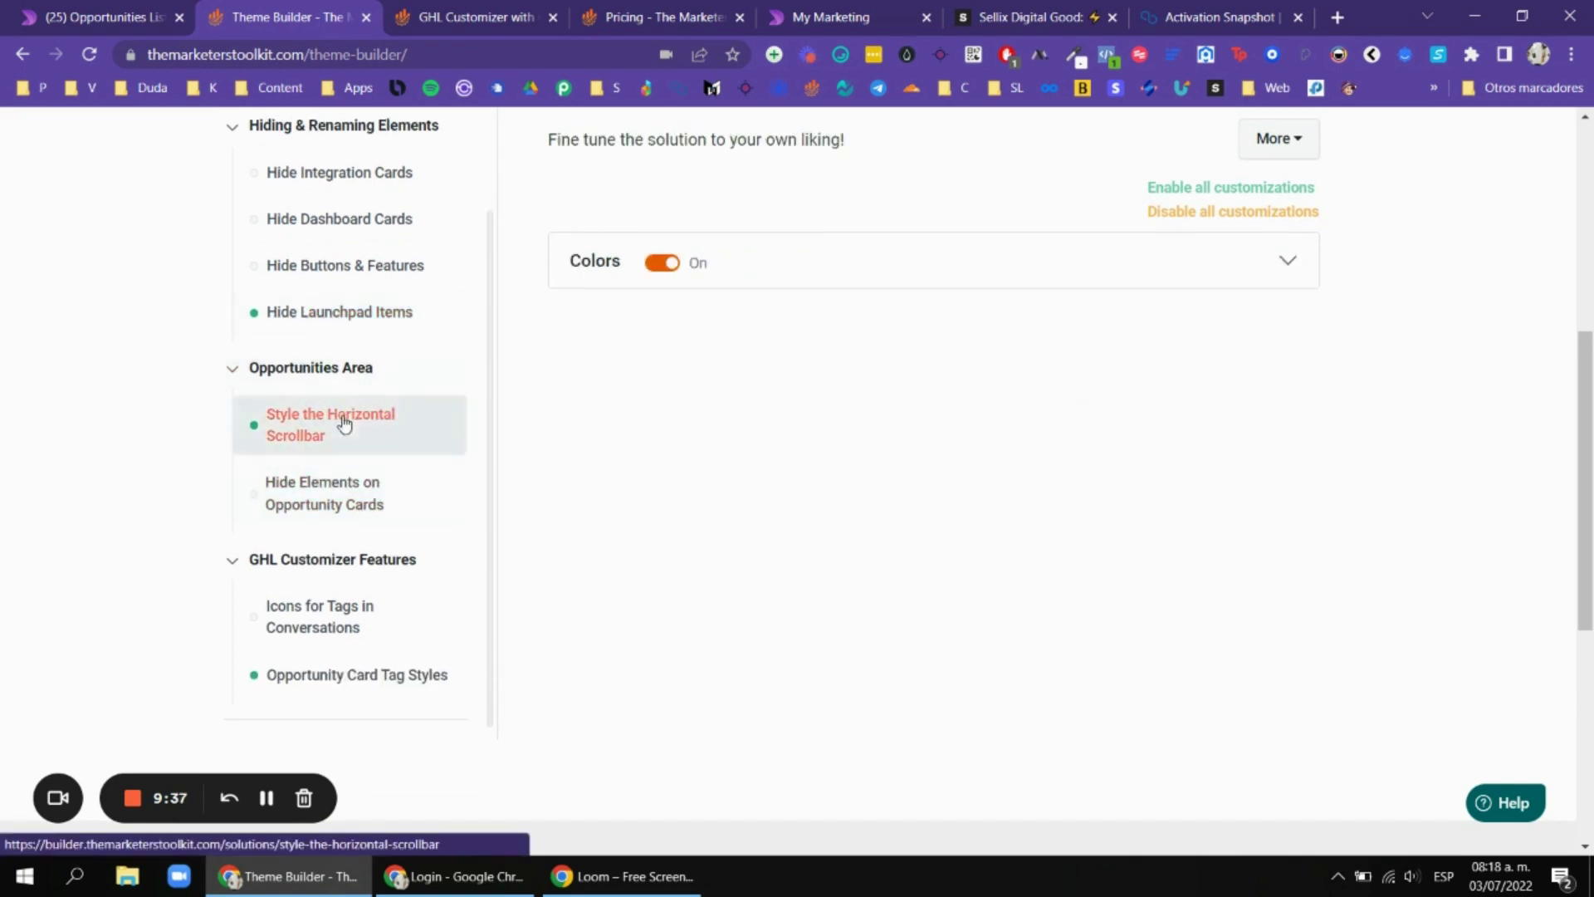
pyautogui.click(1026, 271)
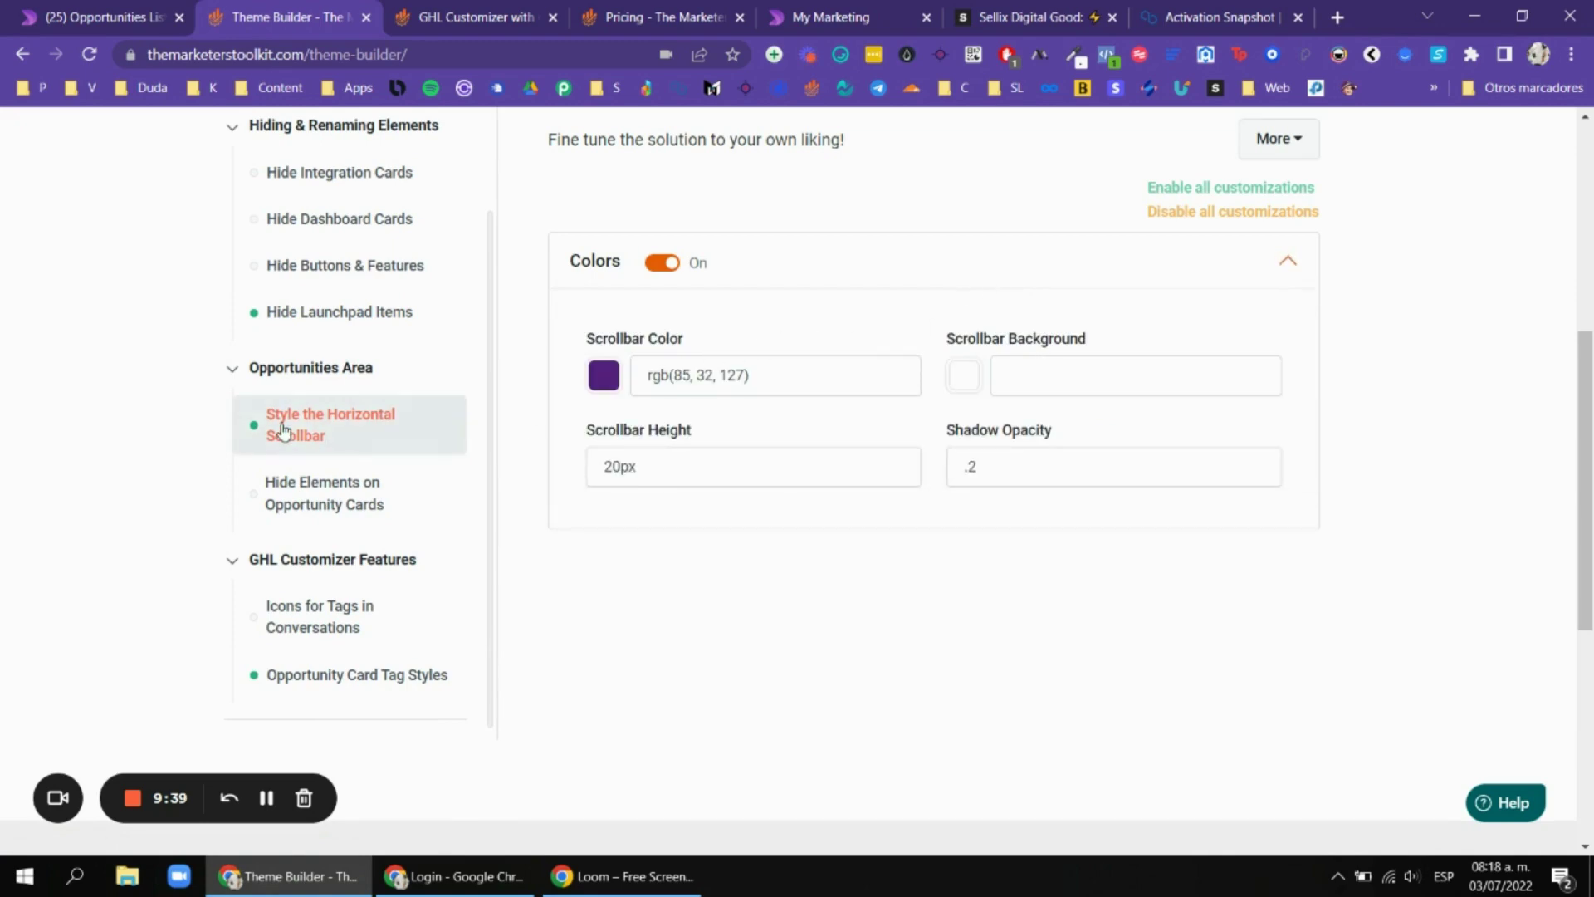
pyautogui.hotkey('ctrl', '1')
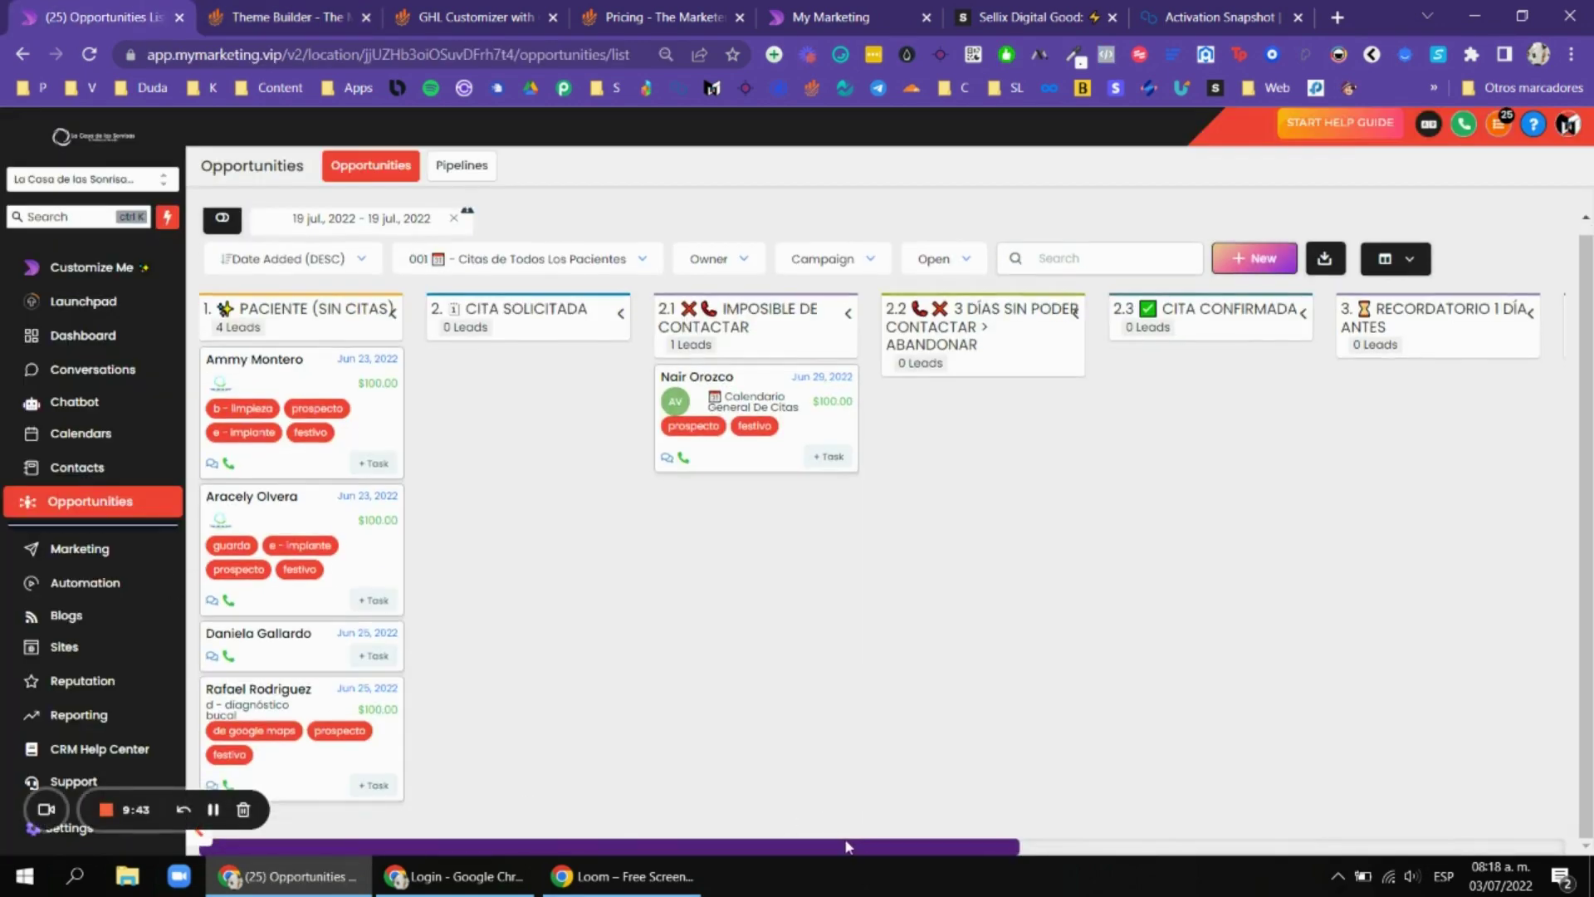
pyautogui.moveTo(852, 850)
pyautogui.mouseDown()
pyautogui.moveTo(1229, 852)
pyautogui.moveTo(1179, 853)
pyautogui.moveTo(1209, 856)
pyautogui.moveTo(1196, 867)
pyautogui.moveTo(833, 863)
pyautogui.mouseUp()
pyautogui.click(359, 20)
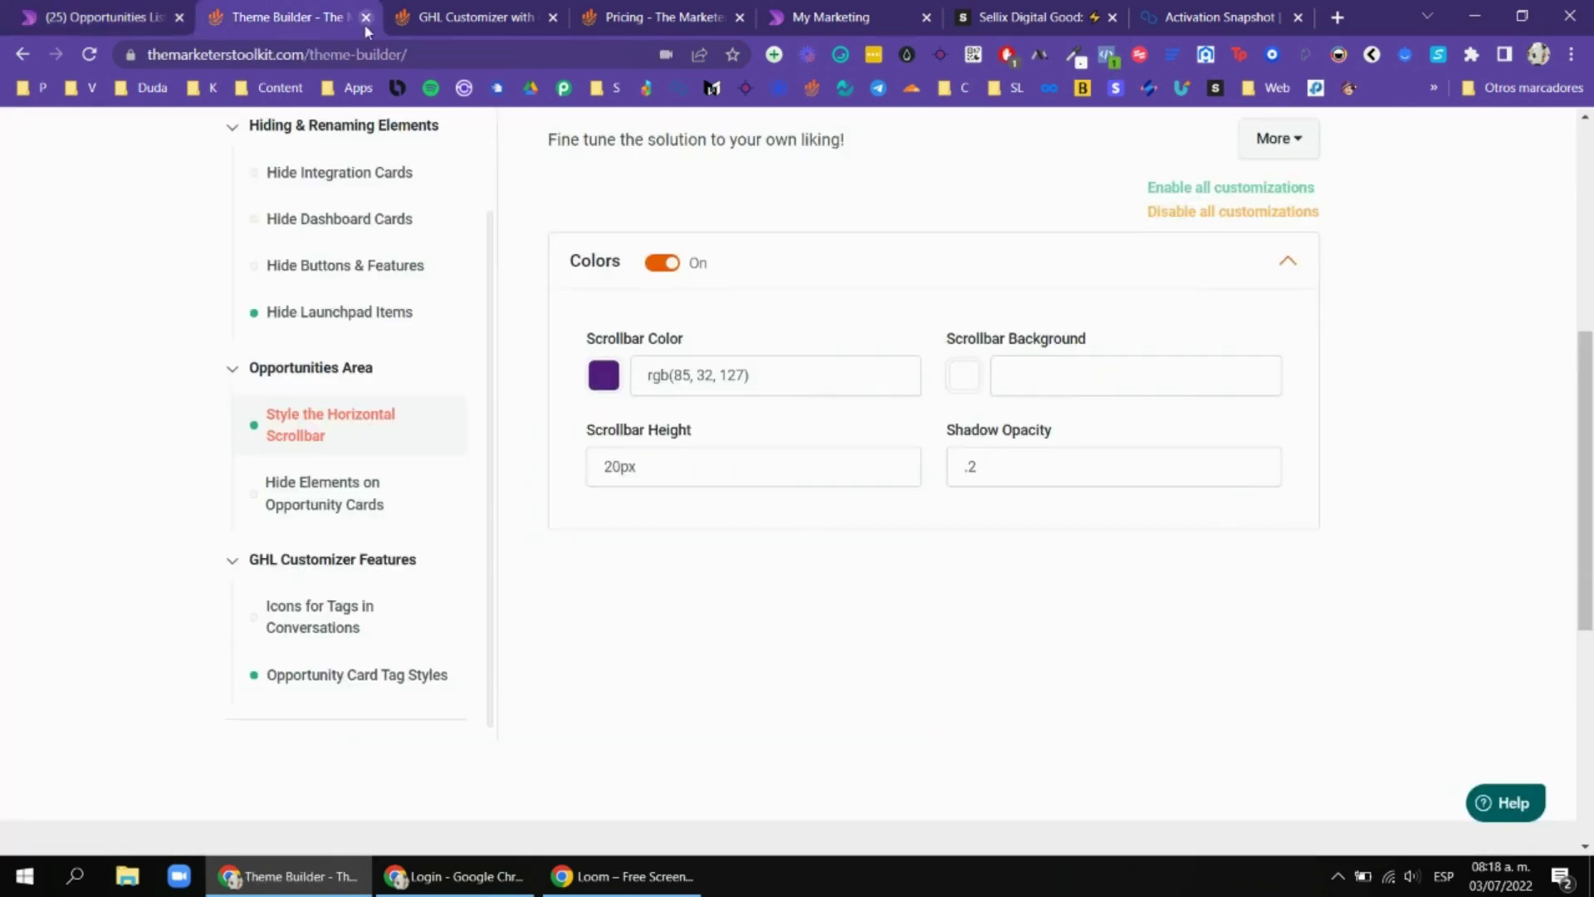
# Expand Source and Tags under Hide Elements on Opportunity Cards, then open Icons for Tags.
pyautogui.click(371, 489)
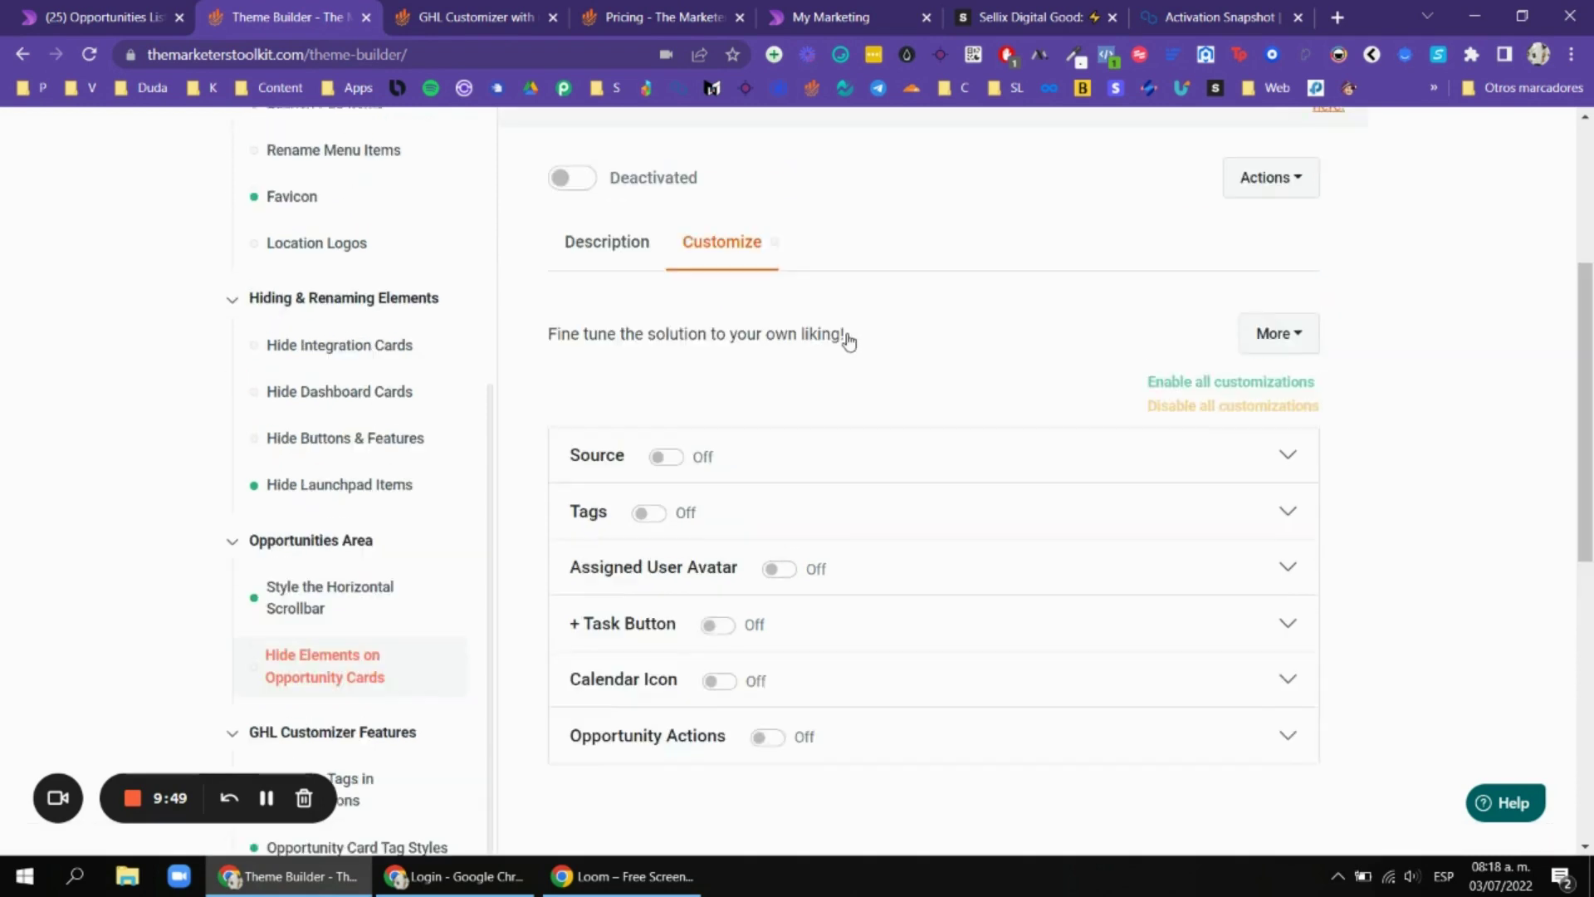
pyautogui.click(811, 387)
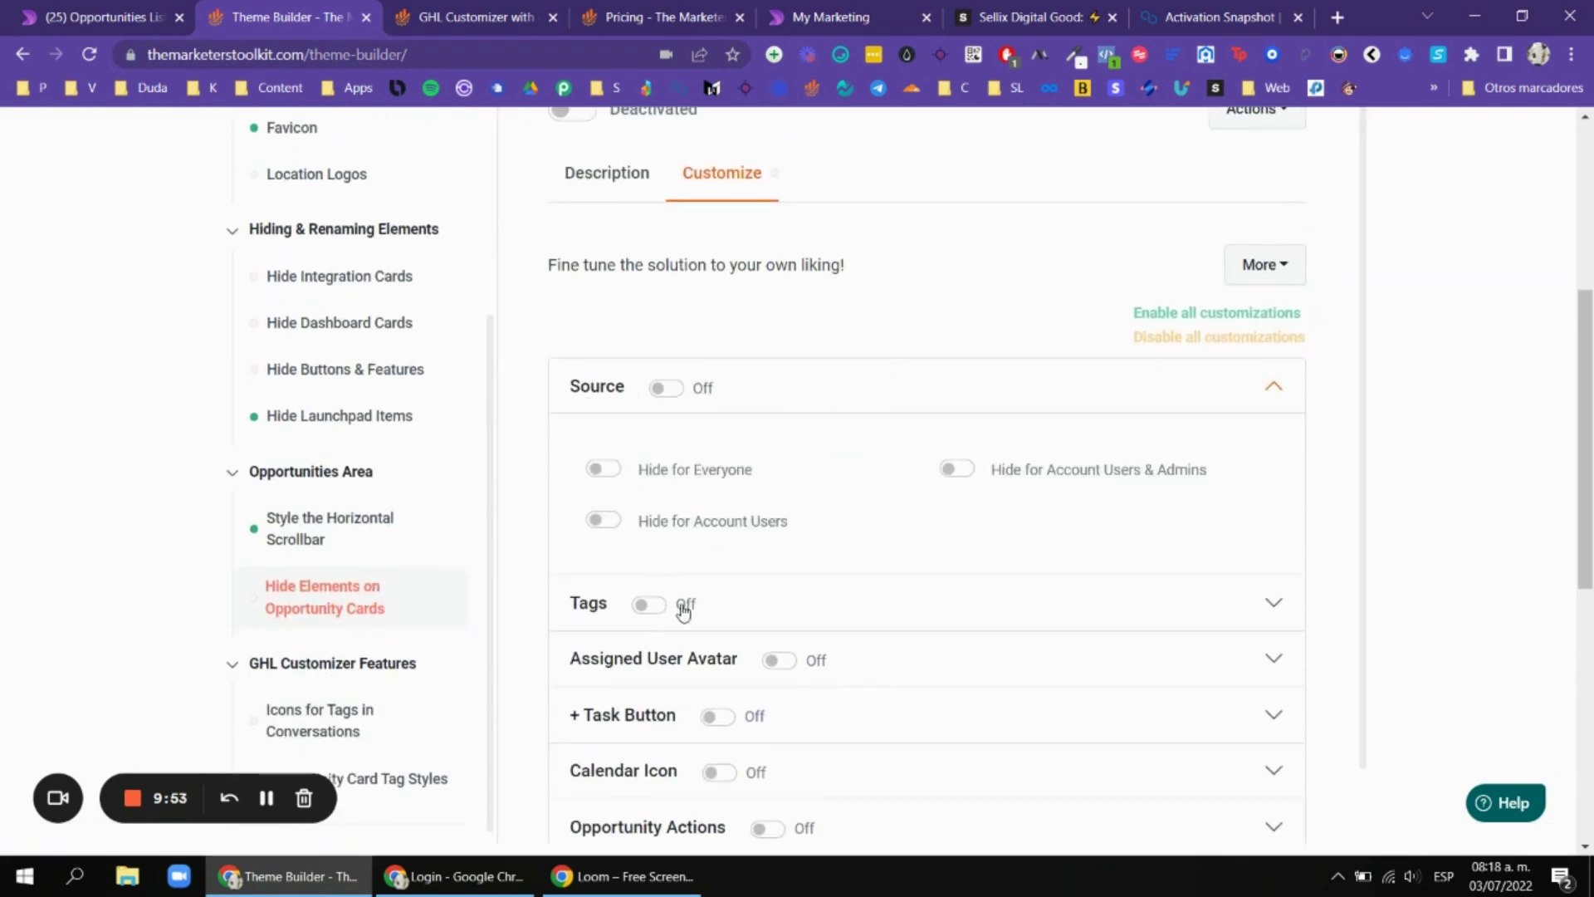
pyautogui.click(794, 612)
pyautogui.scroll(-3, 794, 612)
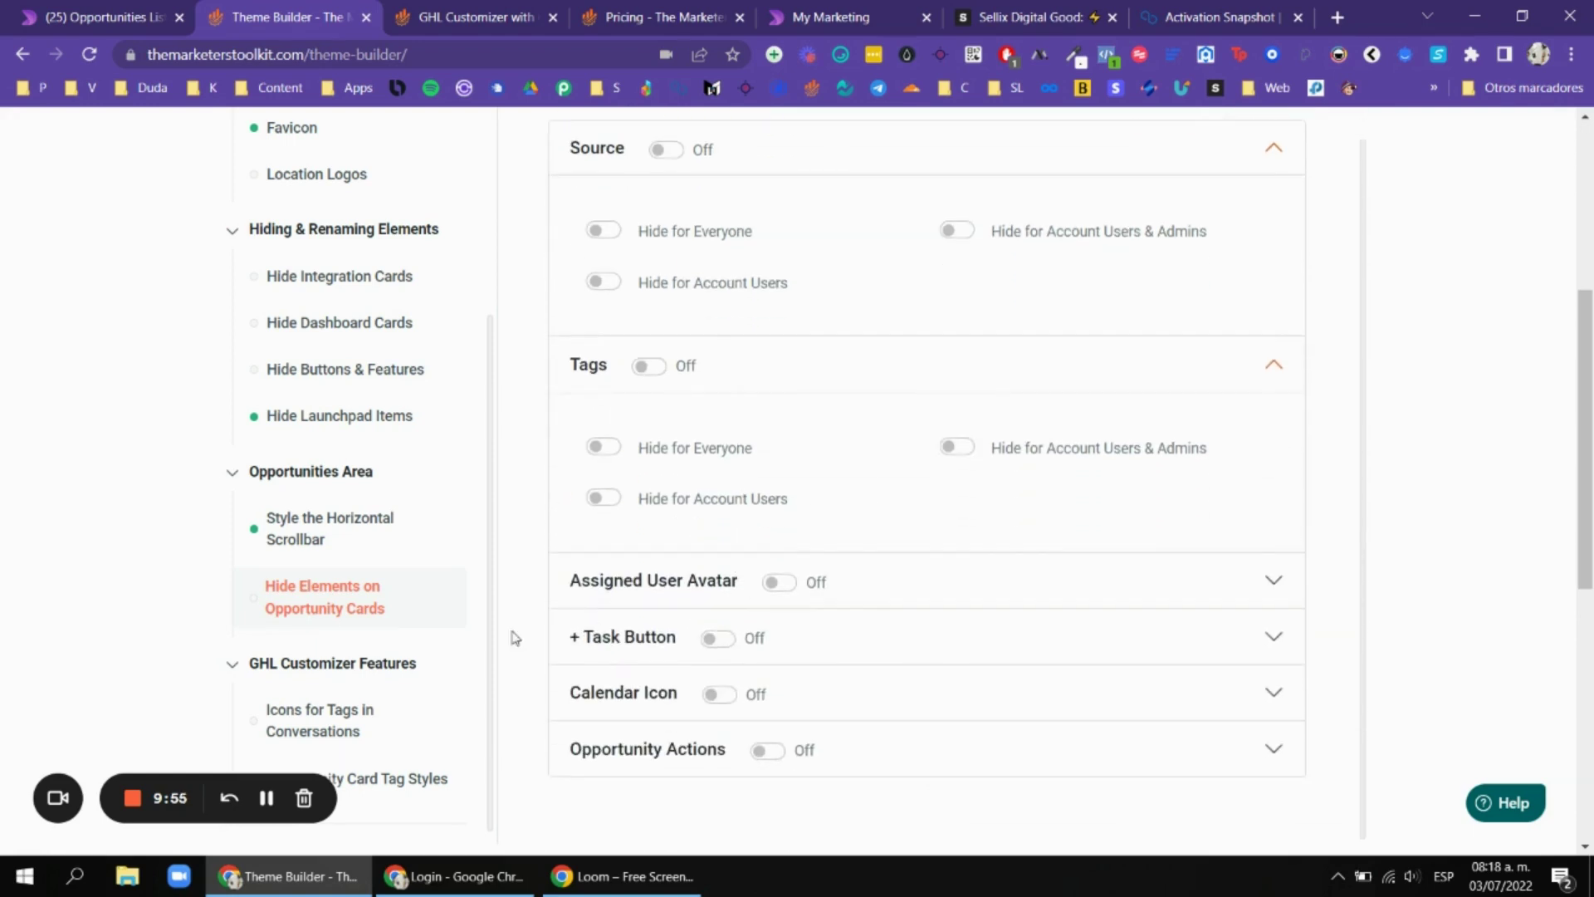
pyautogui.click(274, 720)
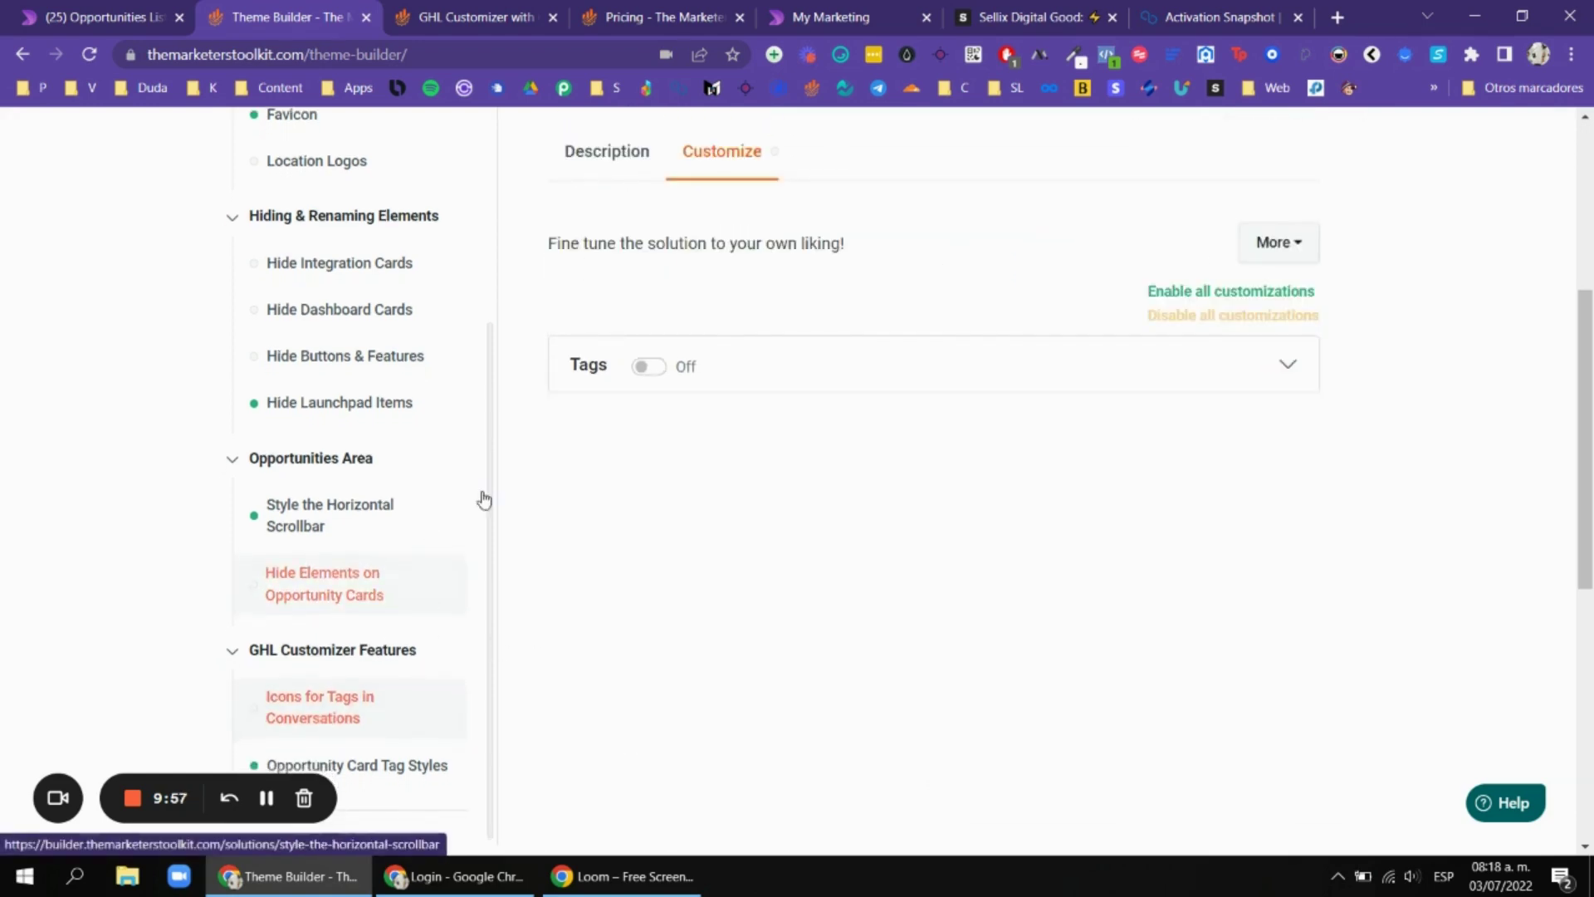
# Expand the tag icon form and check the tag names used on the opportunities board.
pyautogui.click(869, 367)
pyautogui.scroll(-3, 872, 489)
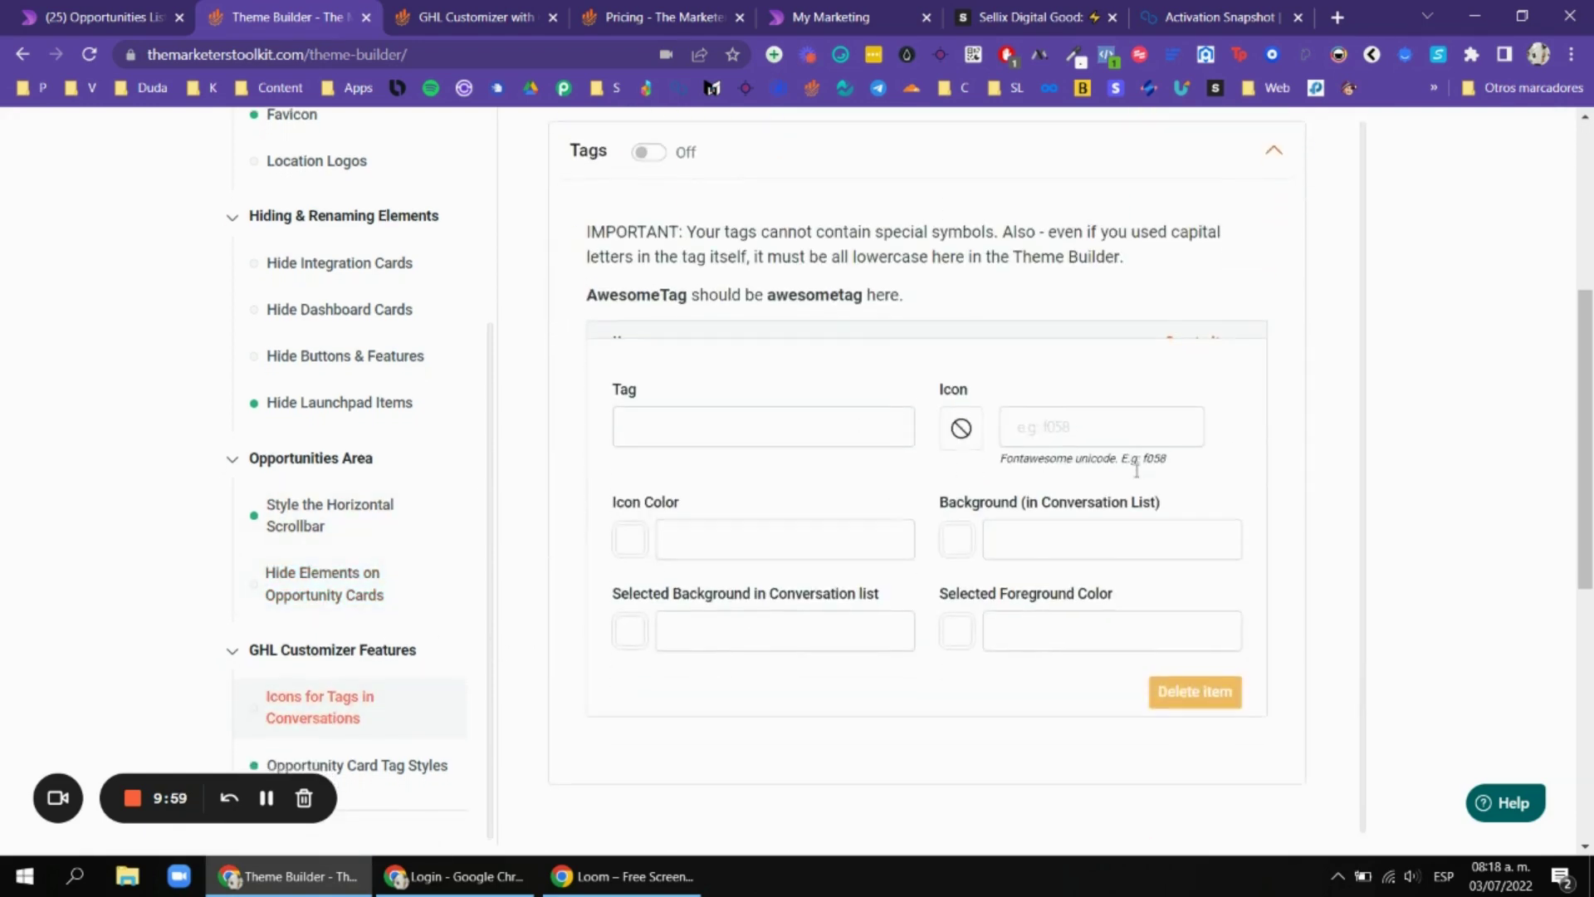
pyautogui.scroll(-2, 361, 652)
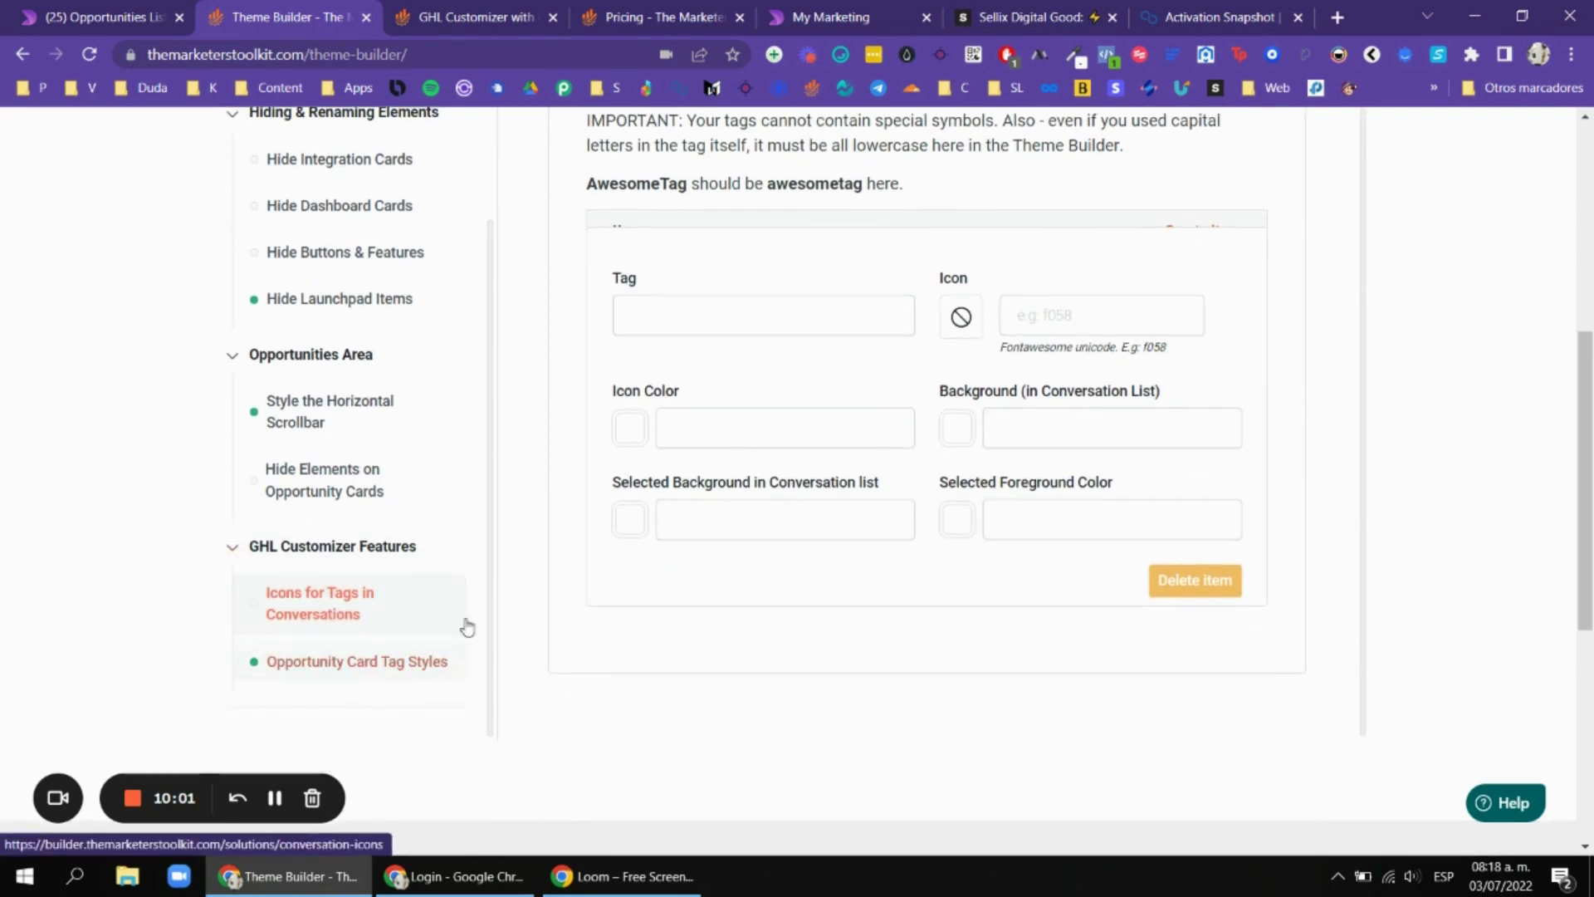
pyautogui.click(146, 10)
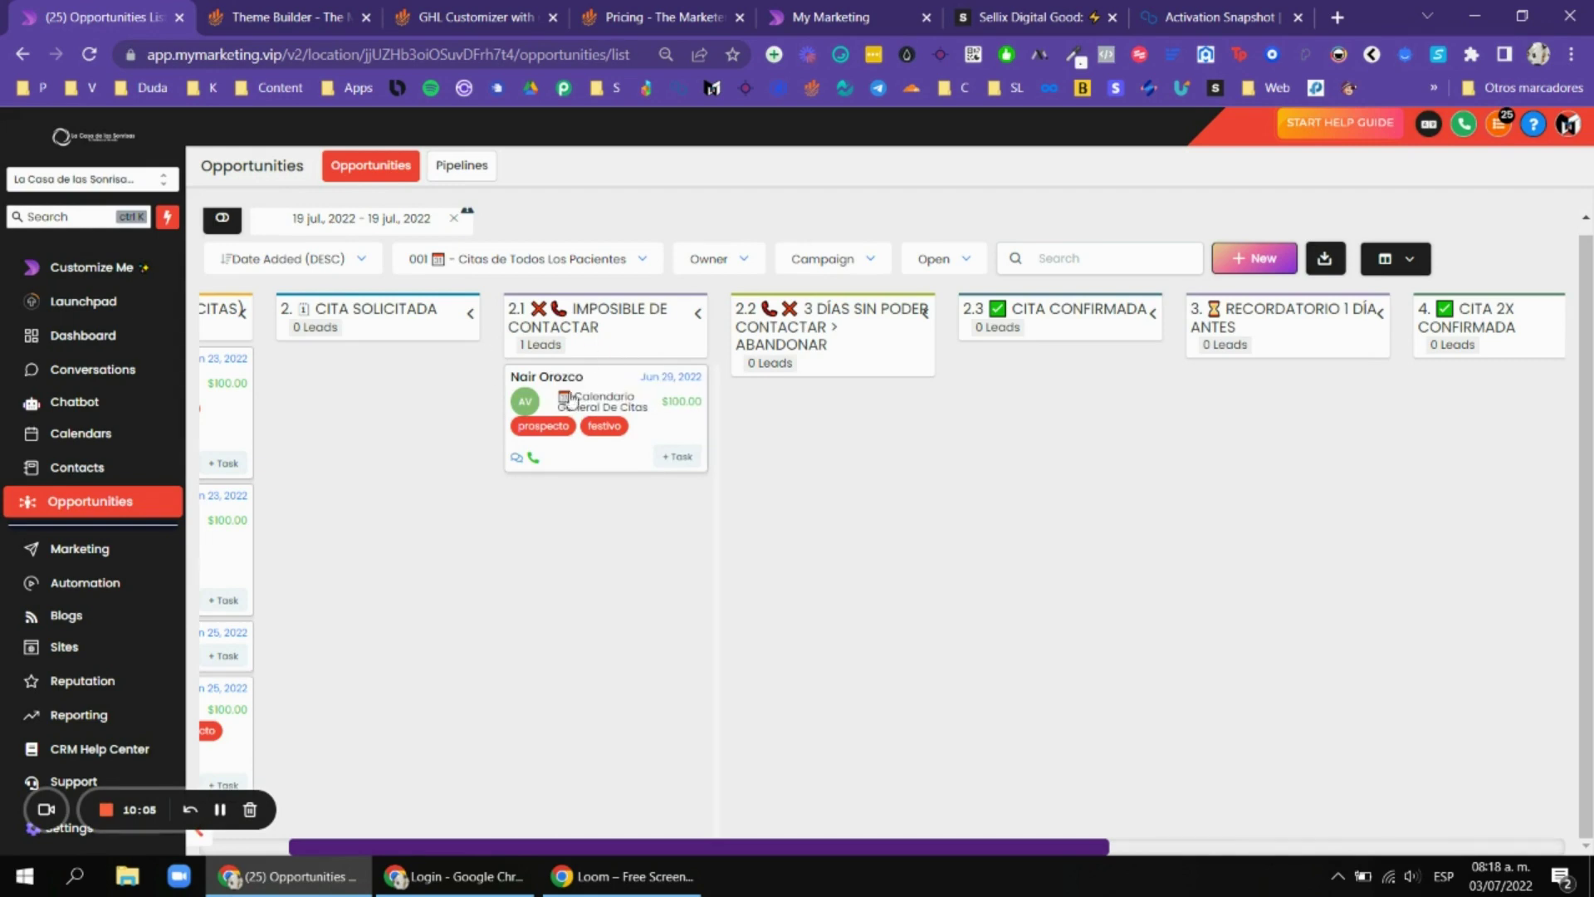
pyautogui.click(359, 12)
# Add a prospecto tag rule with a green rgb(55, 182, 143) background.
pyautogui.click(763, 413)
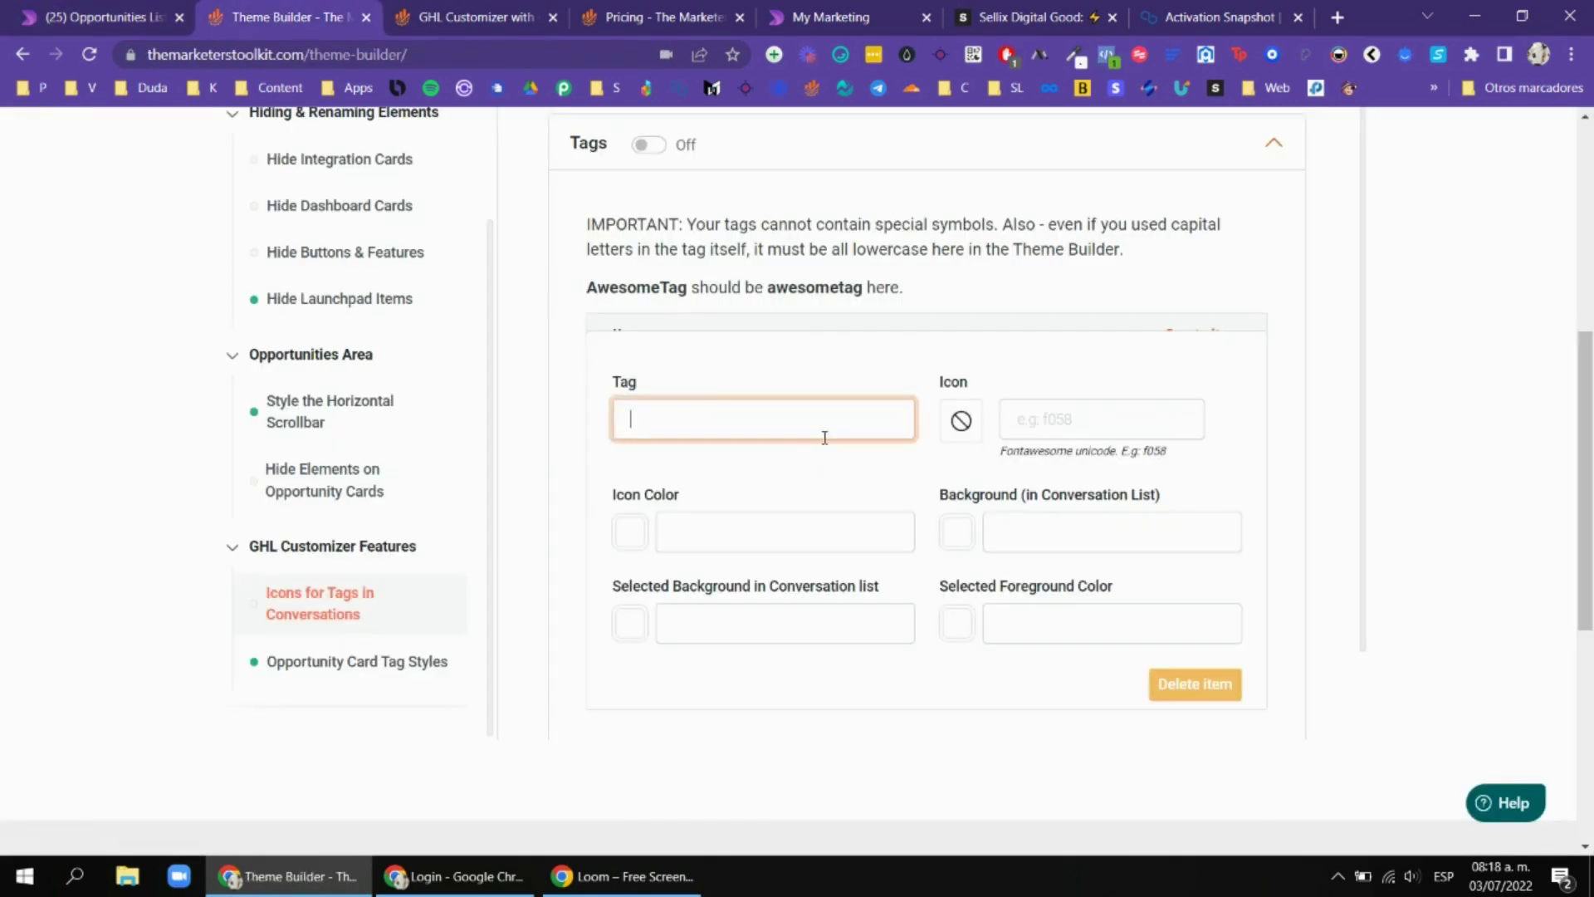
pyautogui.write('prospecto')
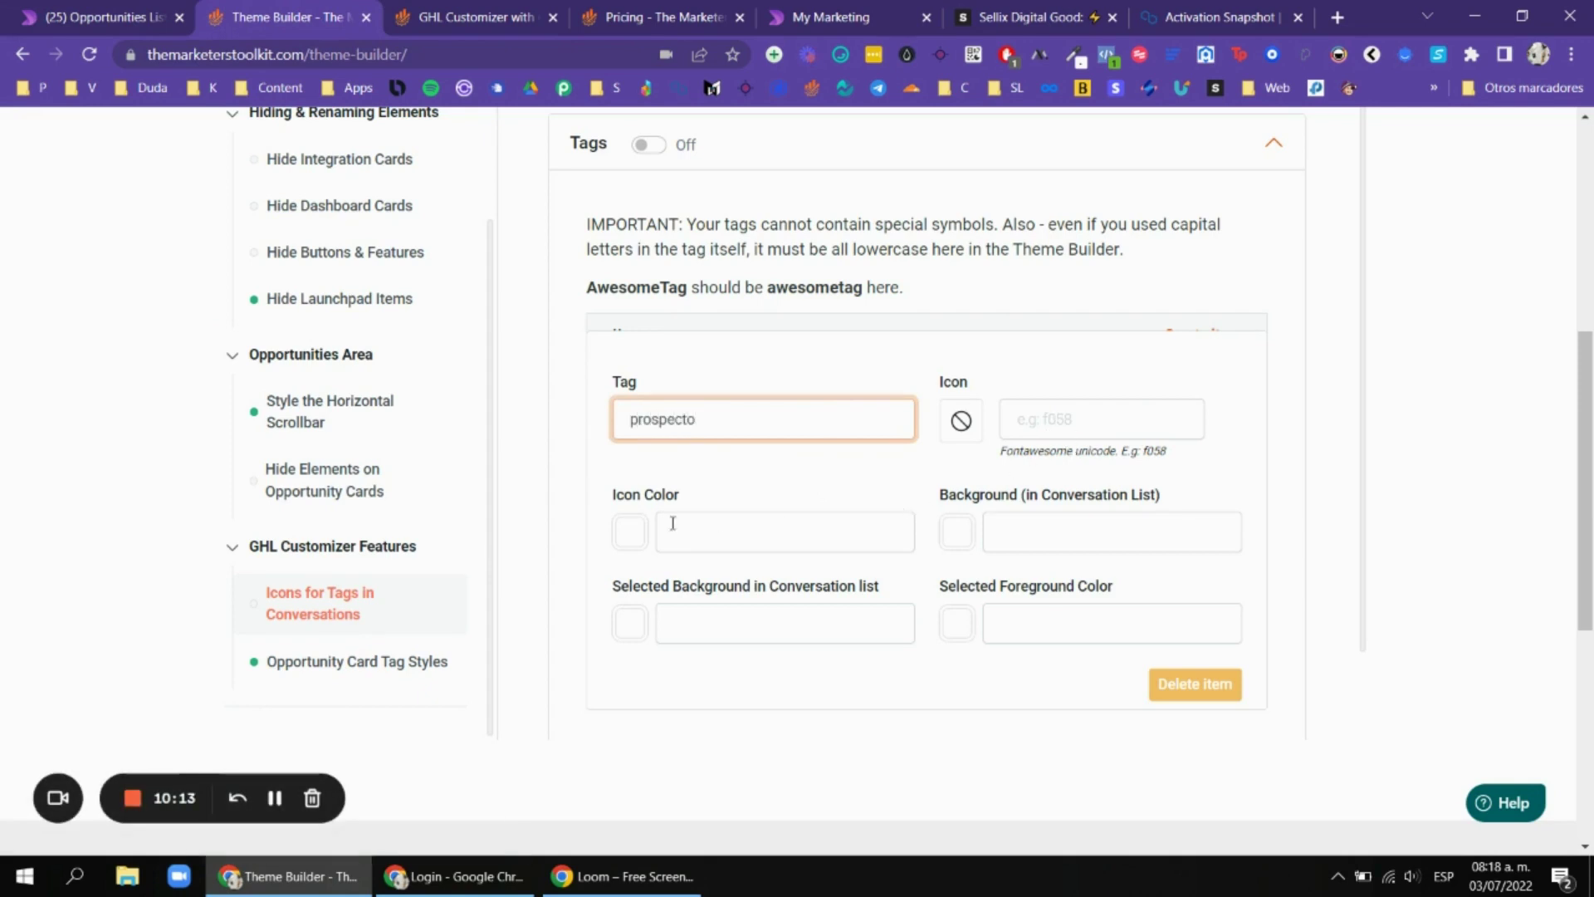
pyautogui.click(954, 534)
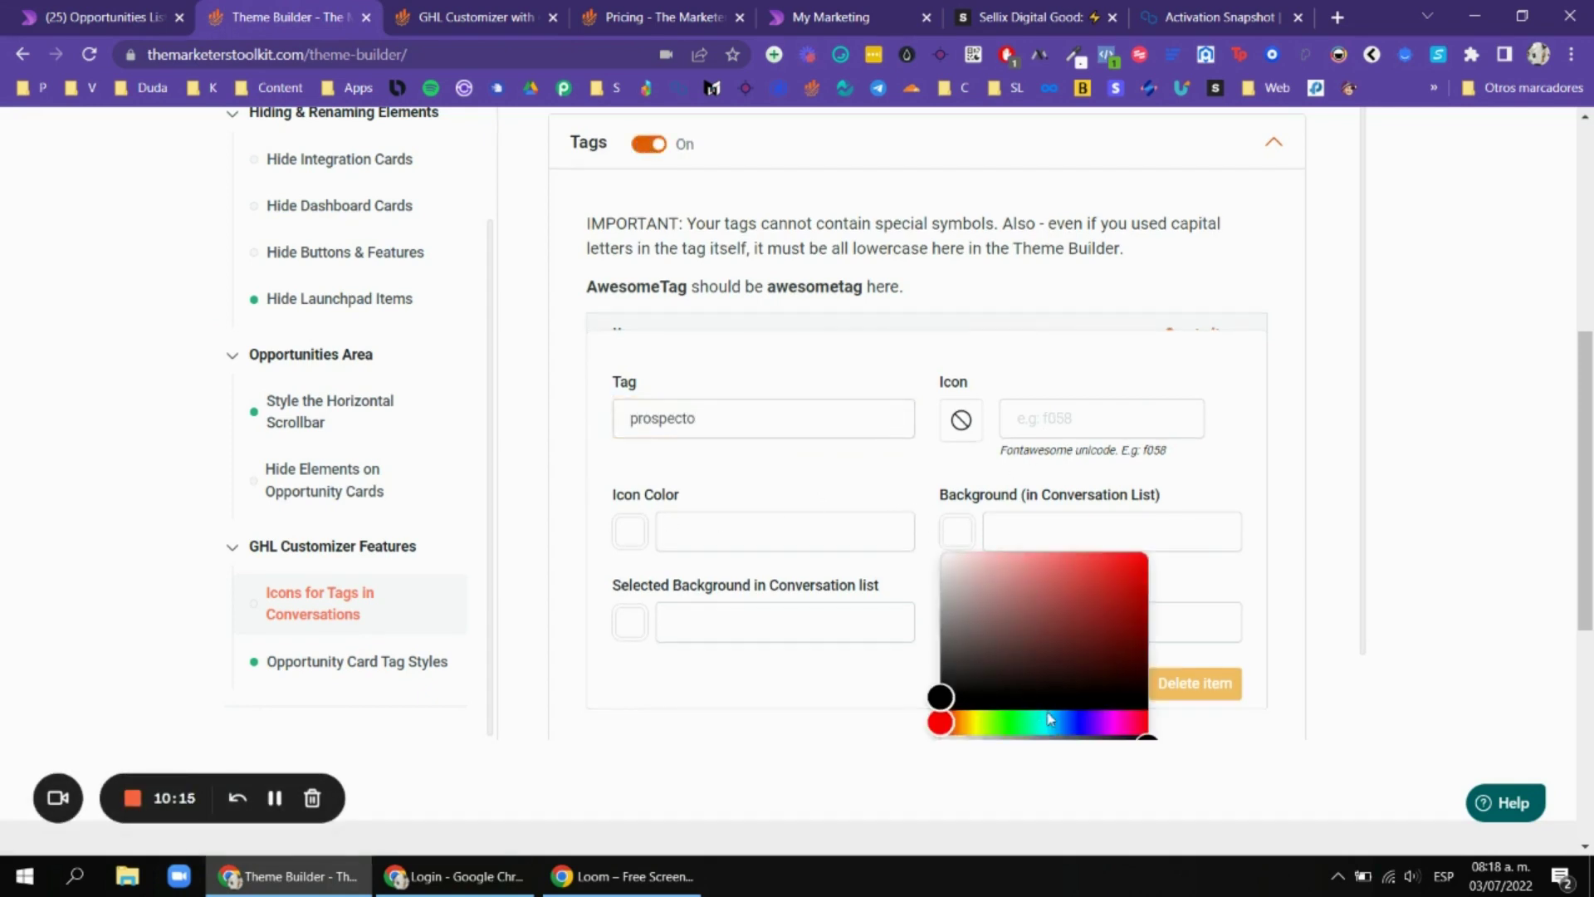
pyautogui.click(1034, 719)
pyautogui.click(1071, 609)
pyautogui.click(1085, 593)
pyautogui.click(1200, 489)
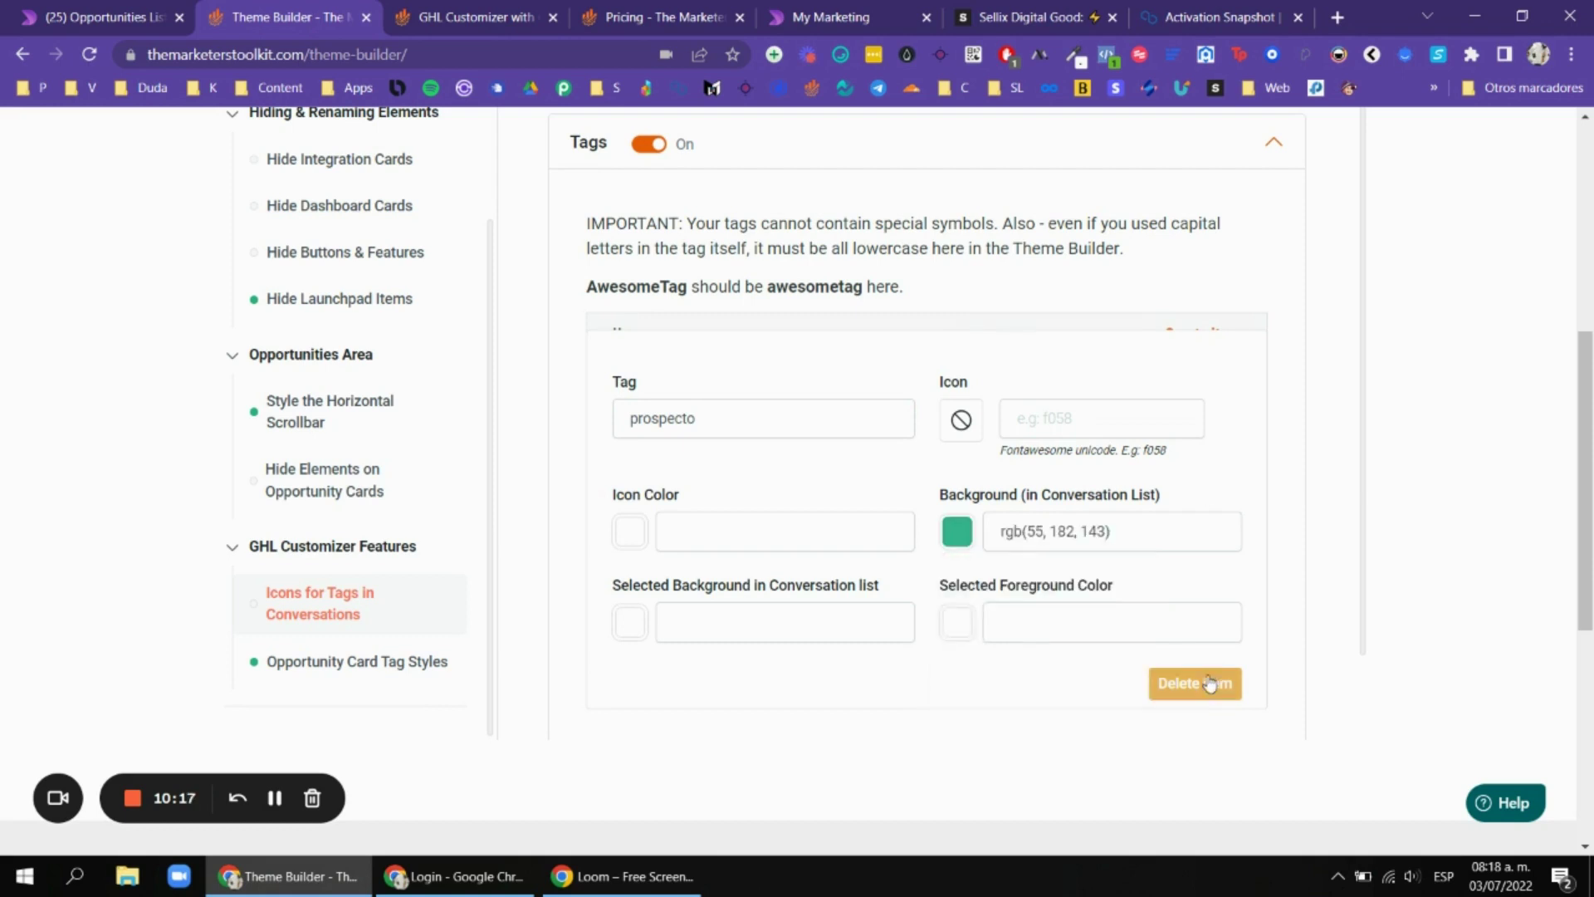
# Compare against the tags on the opportunities board, then review the prospecto rule.
pyautogui.click(189, 12)
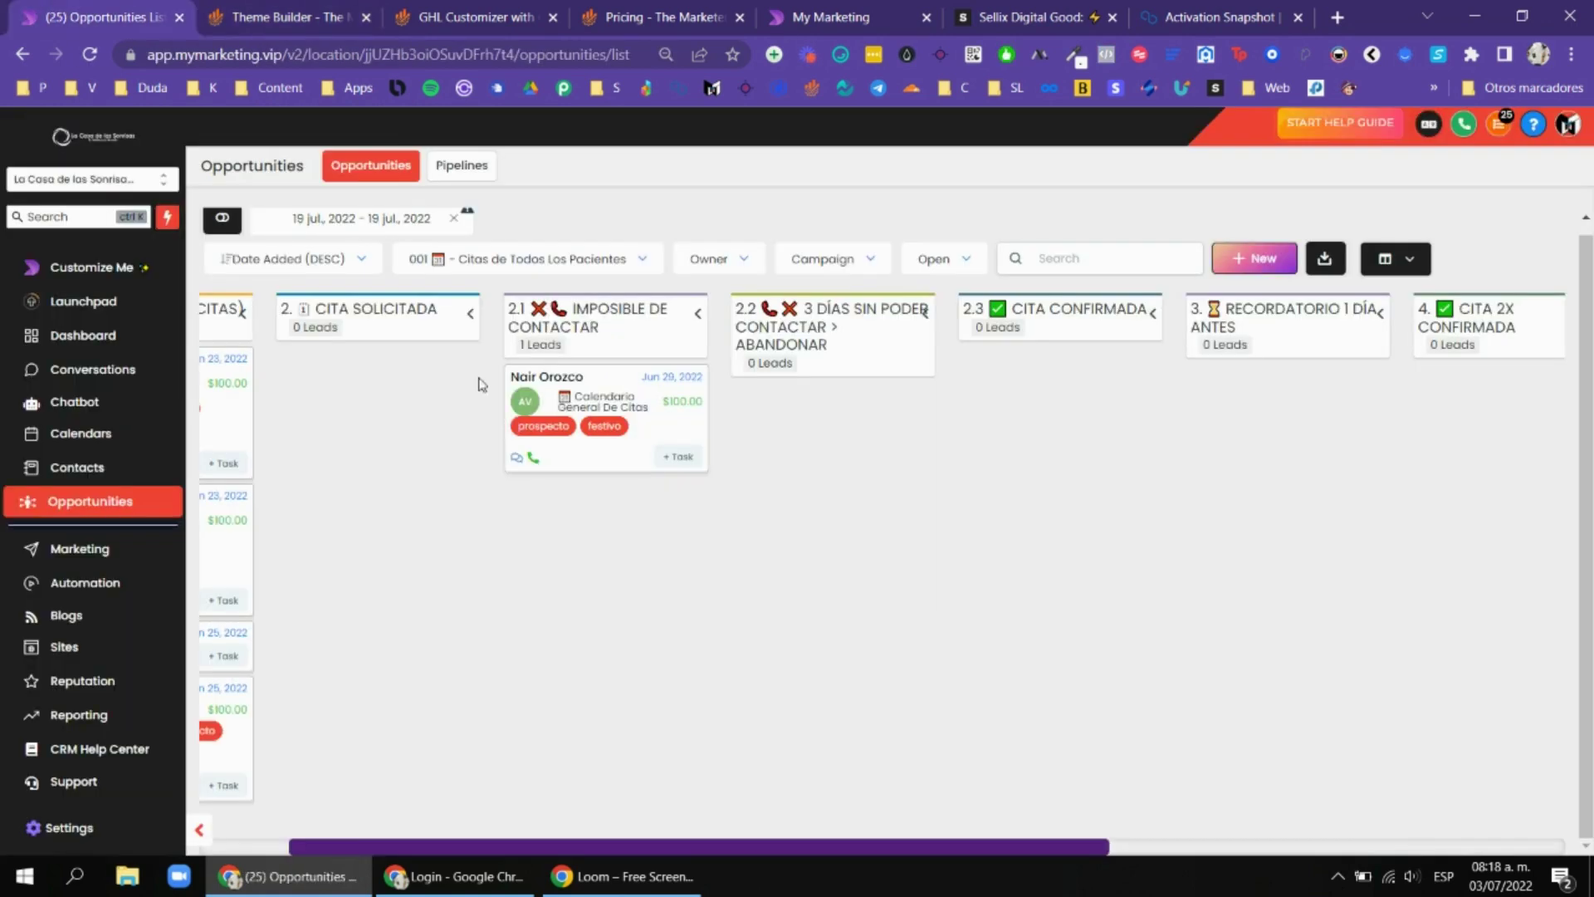
pyautogui.hscroll(-3, 581, 424)
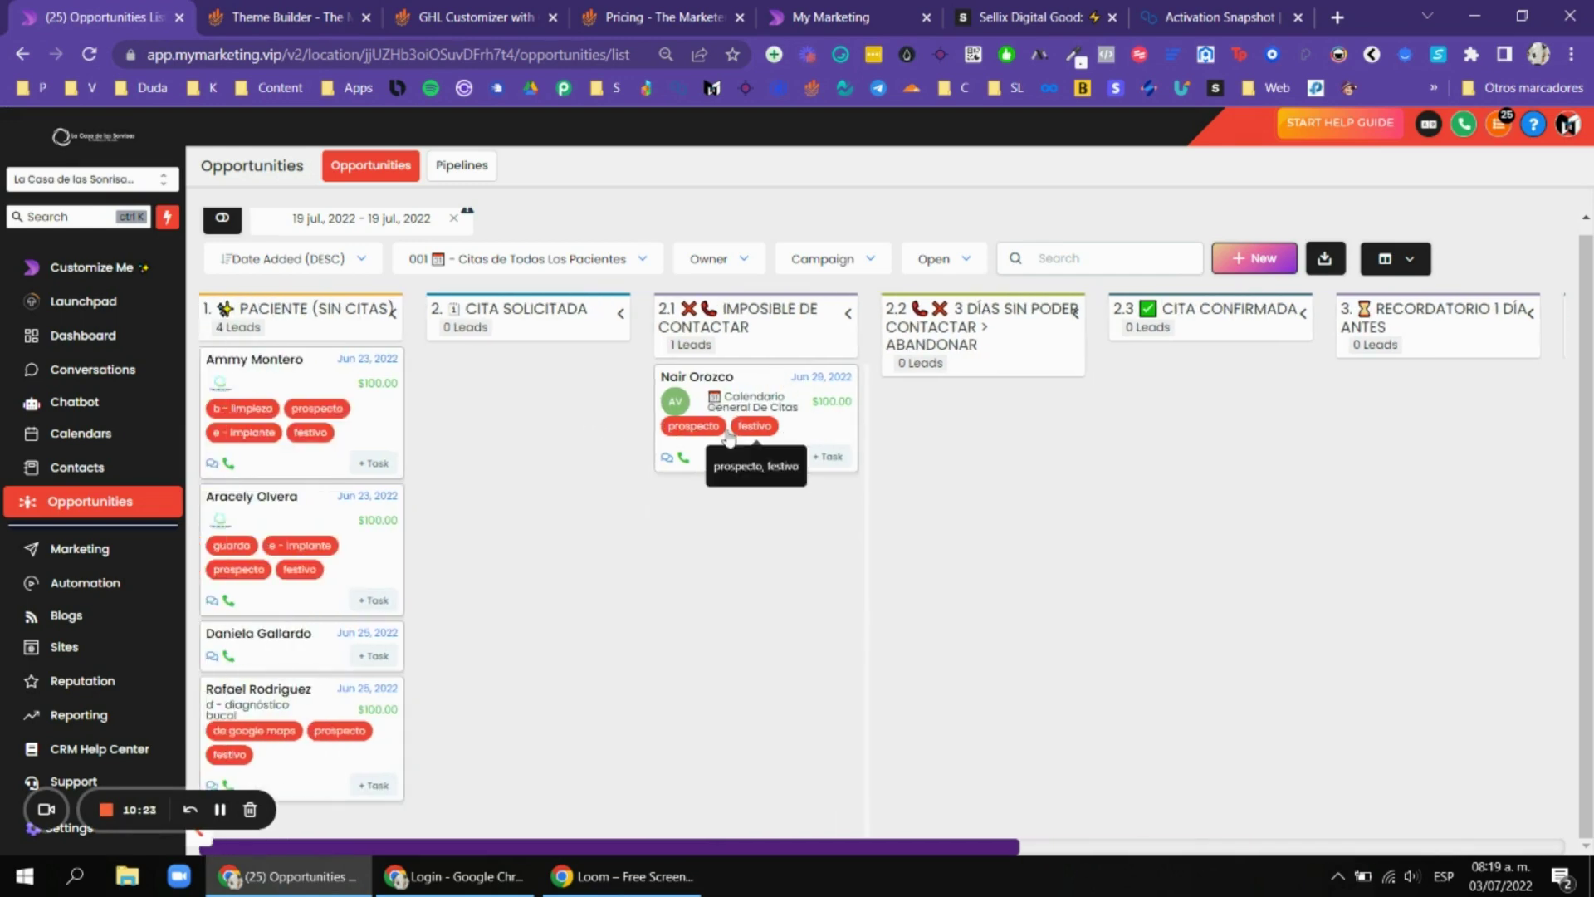
pyautogui.click(326, 8)
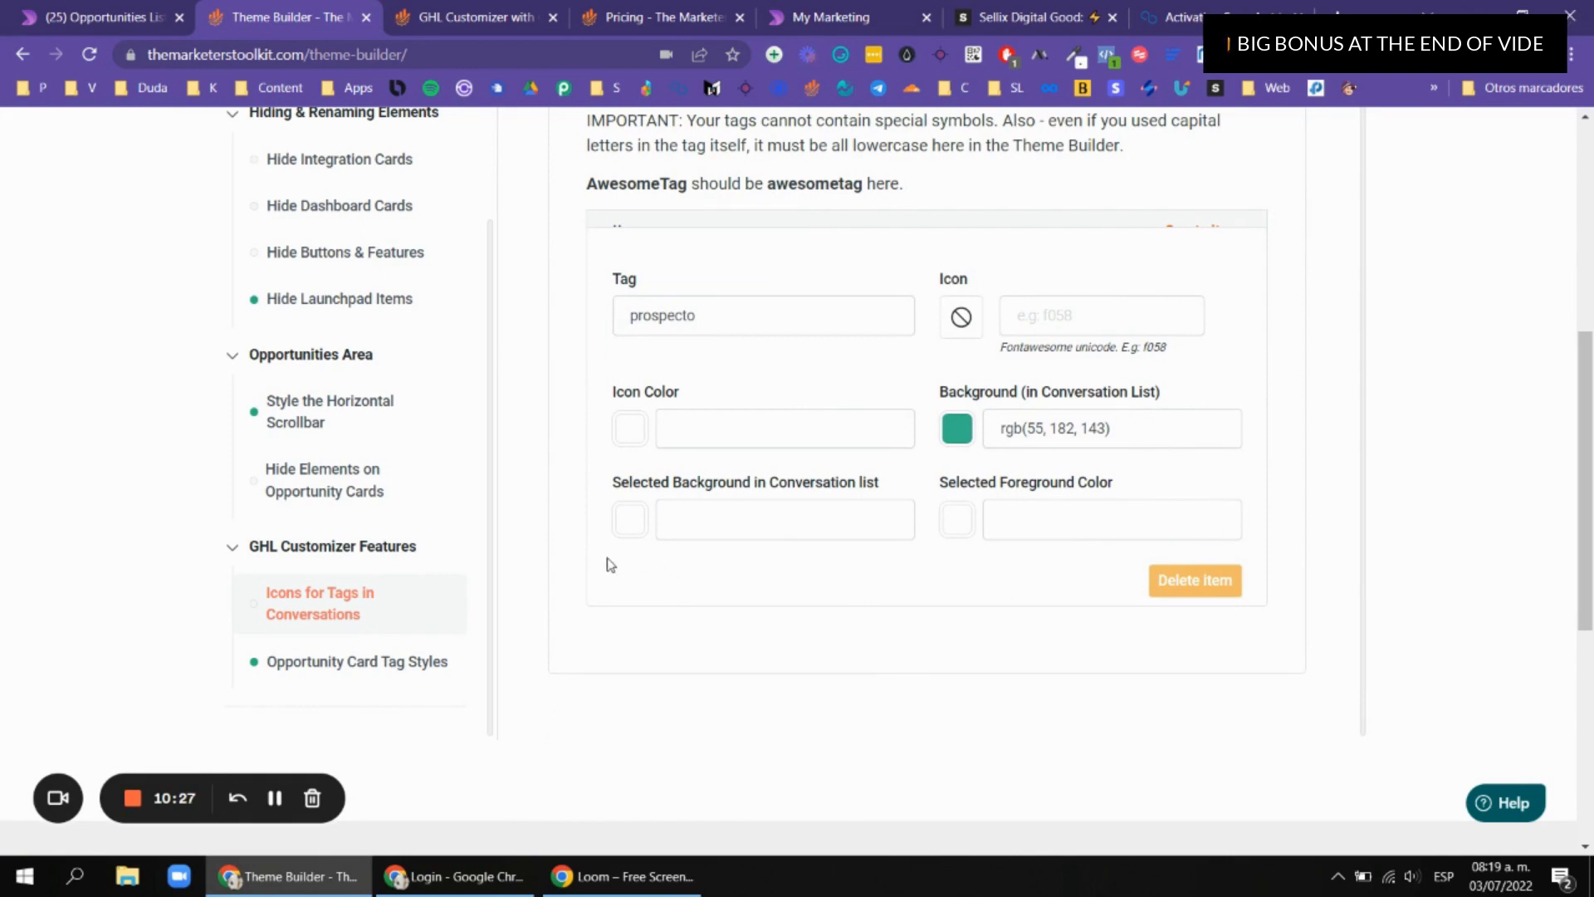
pyautogui.scroll(2, 1201, 218)
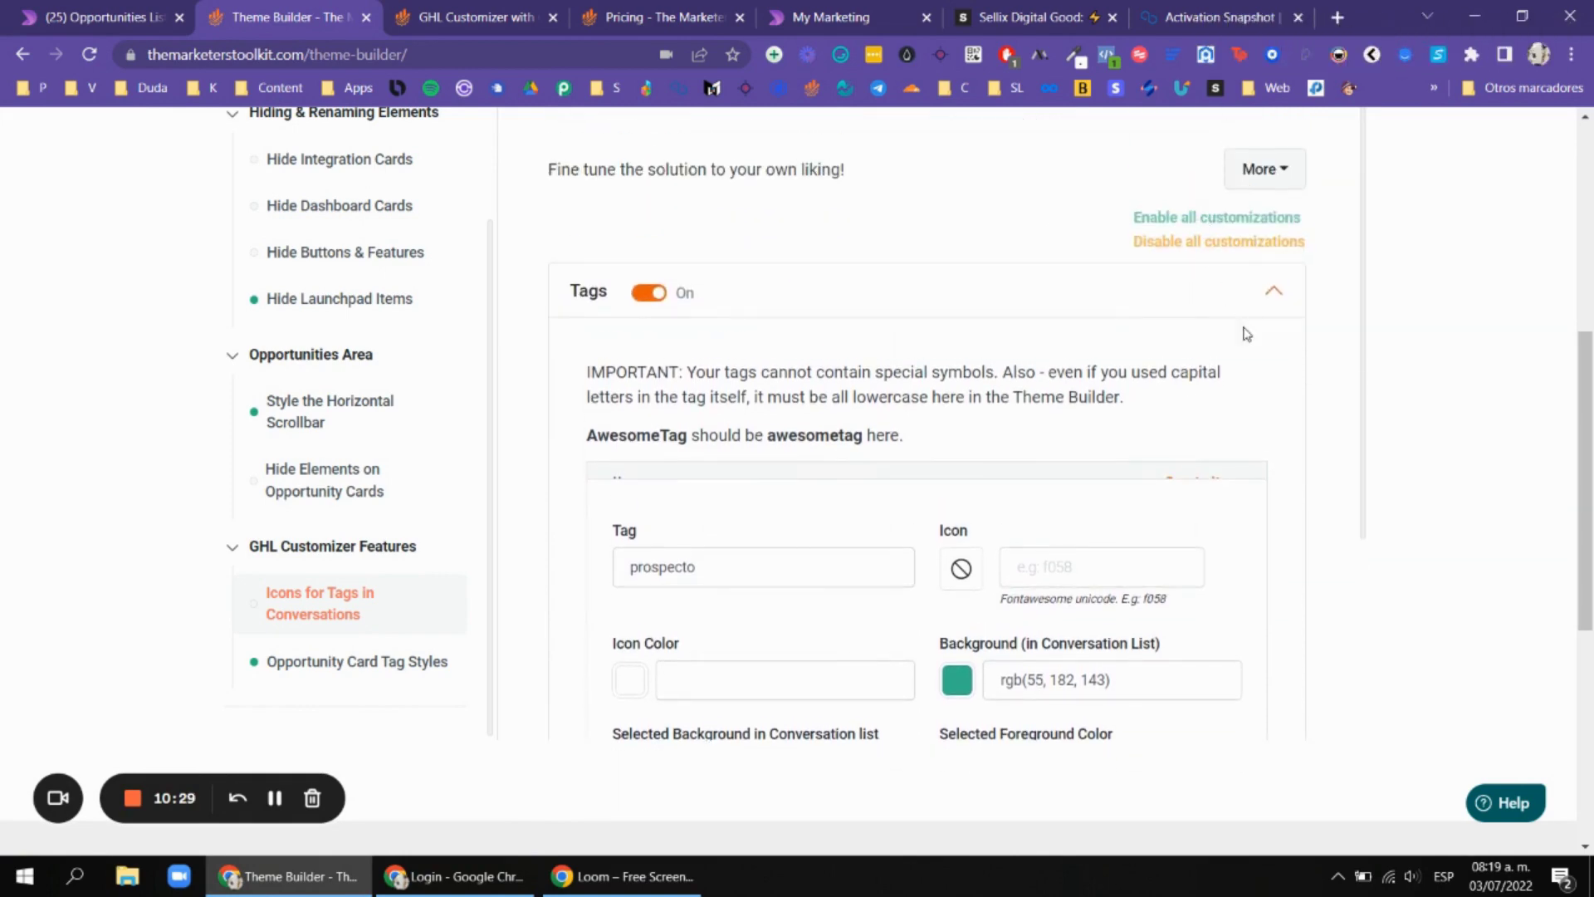
pyautogui.scroll(4, 626, 279)
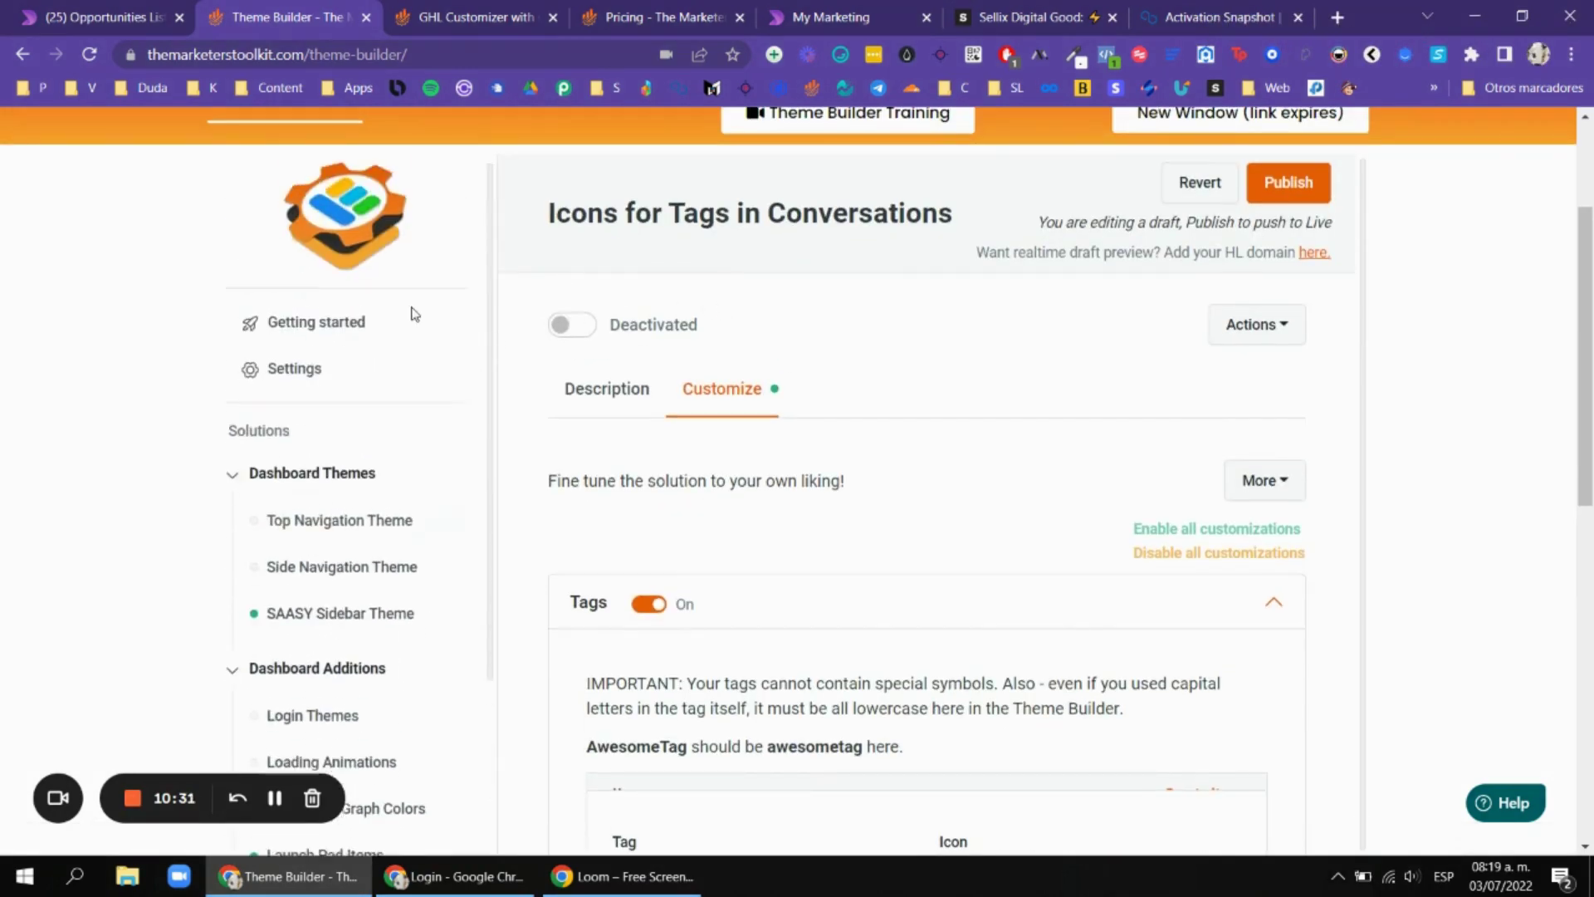
pyautogui.scroll(3, 817, 404)
pyautogui.scroll(-1, 509, 331)
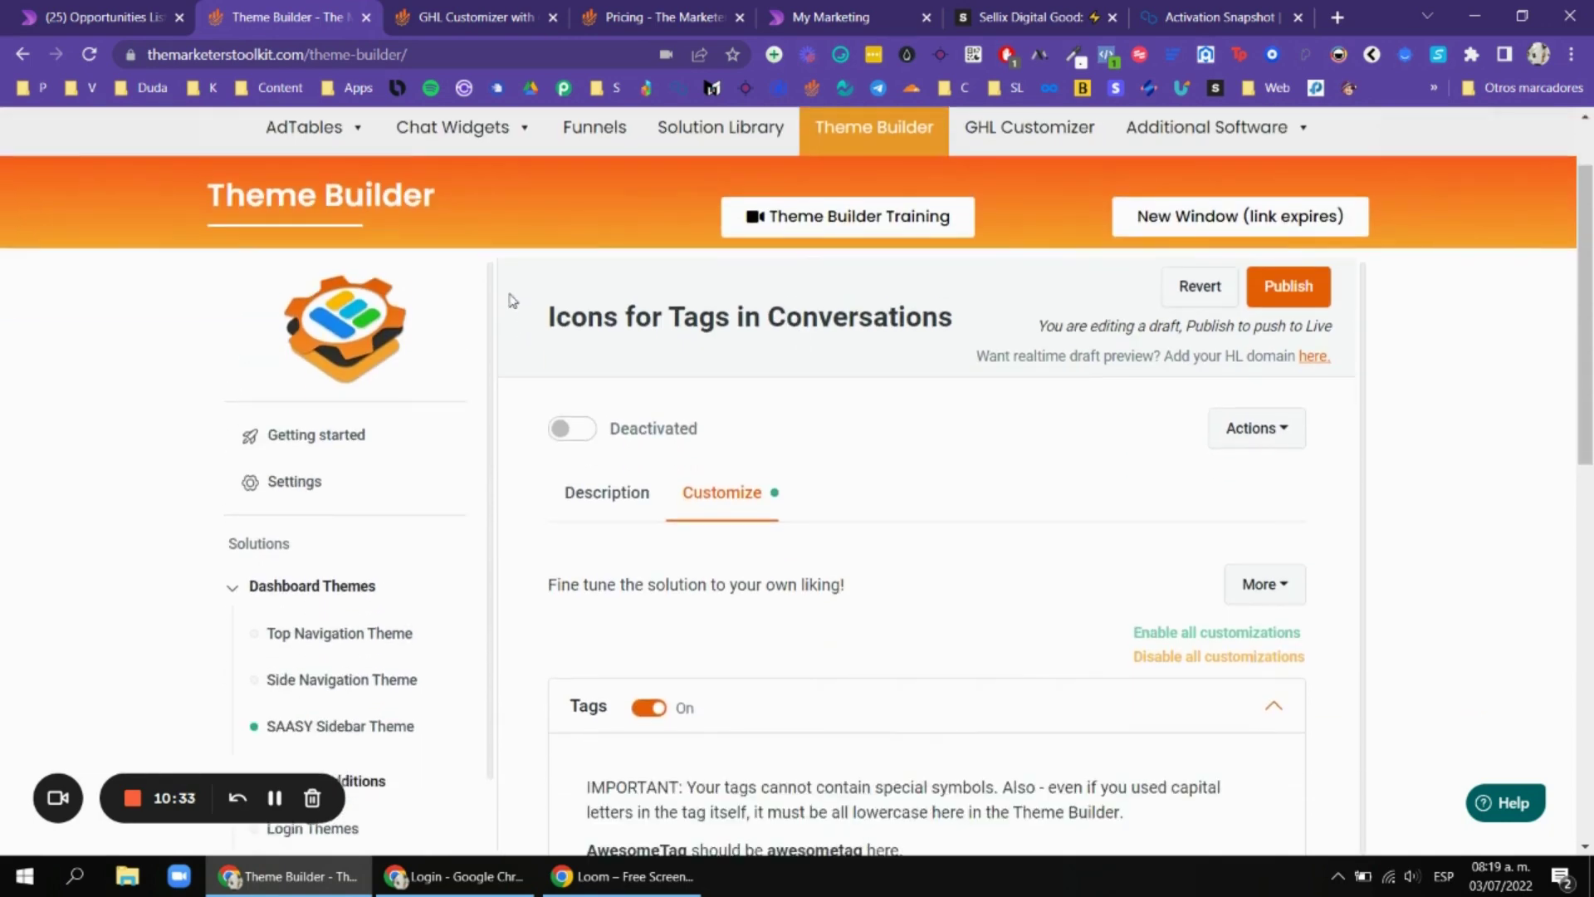
# Scroll through The Marketers Toolkit pricing plan cards.
pyautogui.scroll(-6, 639, 284)
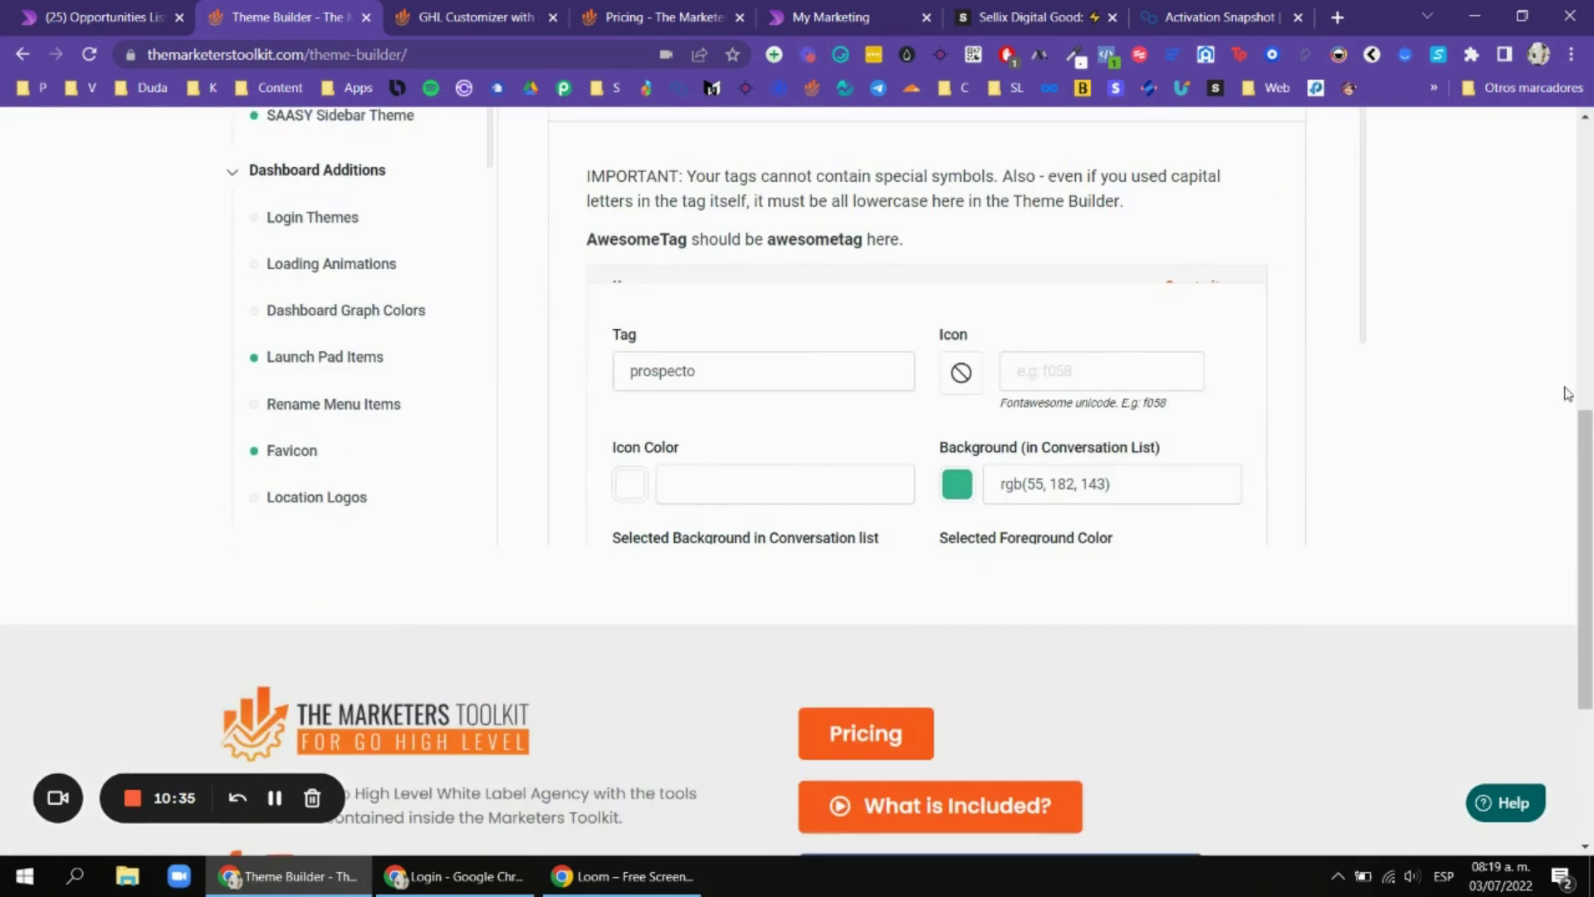
pyautogui.hotkey('ctrl', 'Tab')
pyautogui.hotkey('ctrl', 'Tab')
pyautogui.scroll(10, 488, 312)
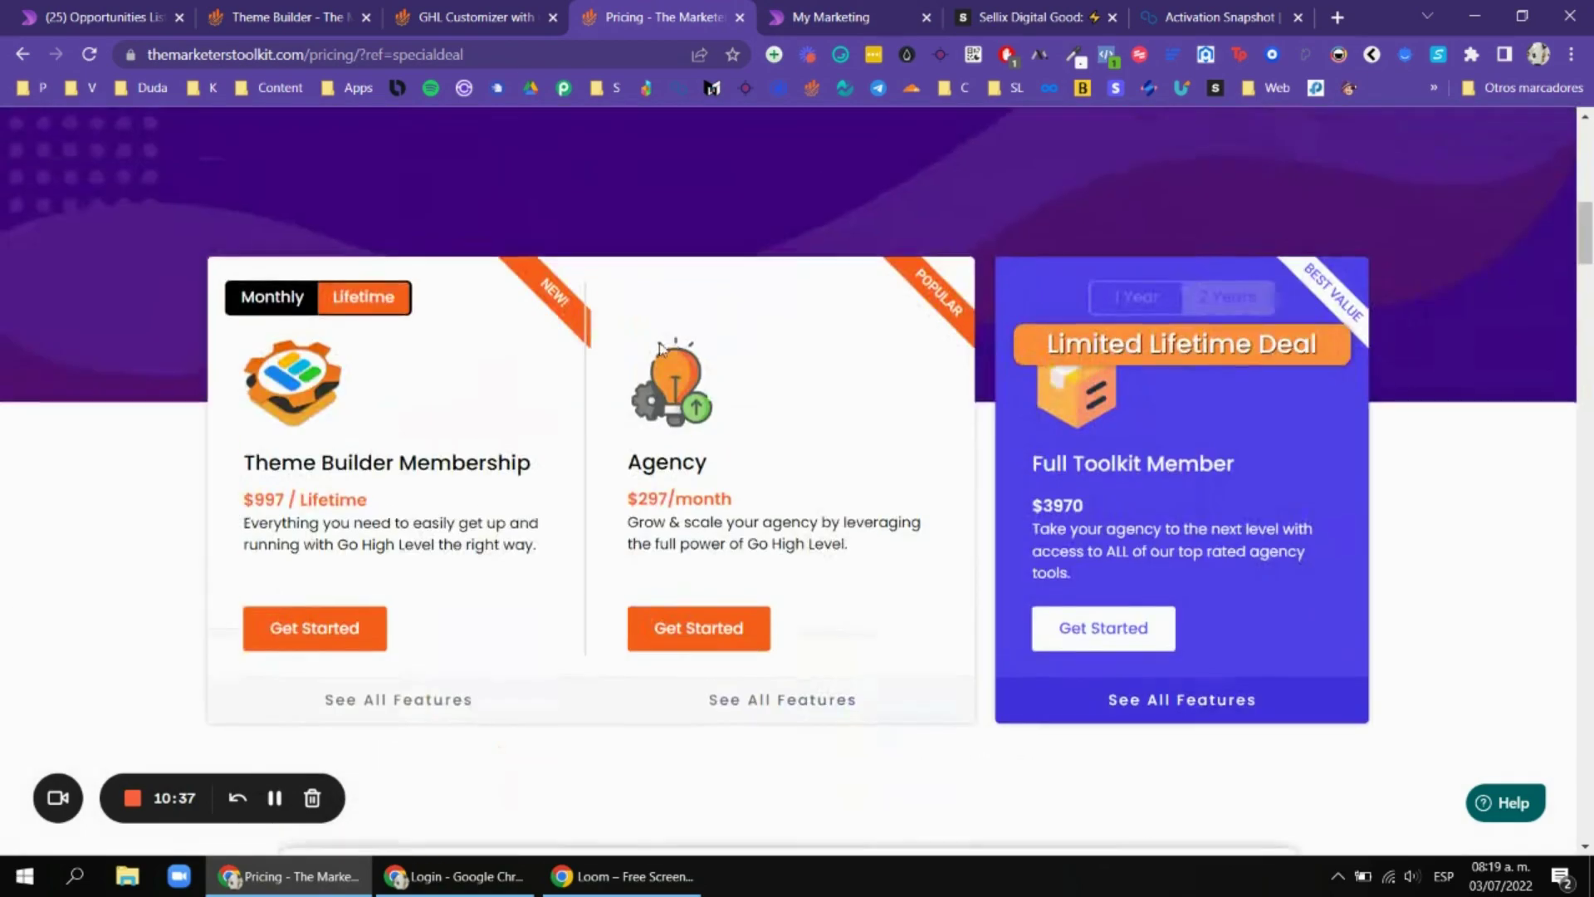
pyautogui.scroll(-3, 487, 420)
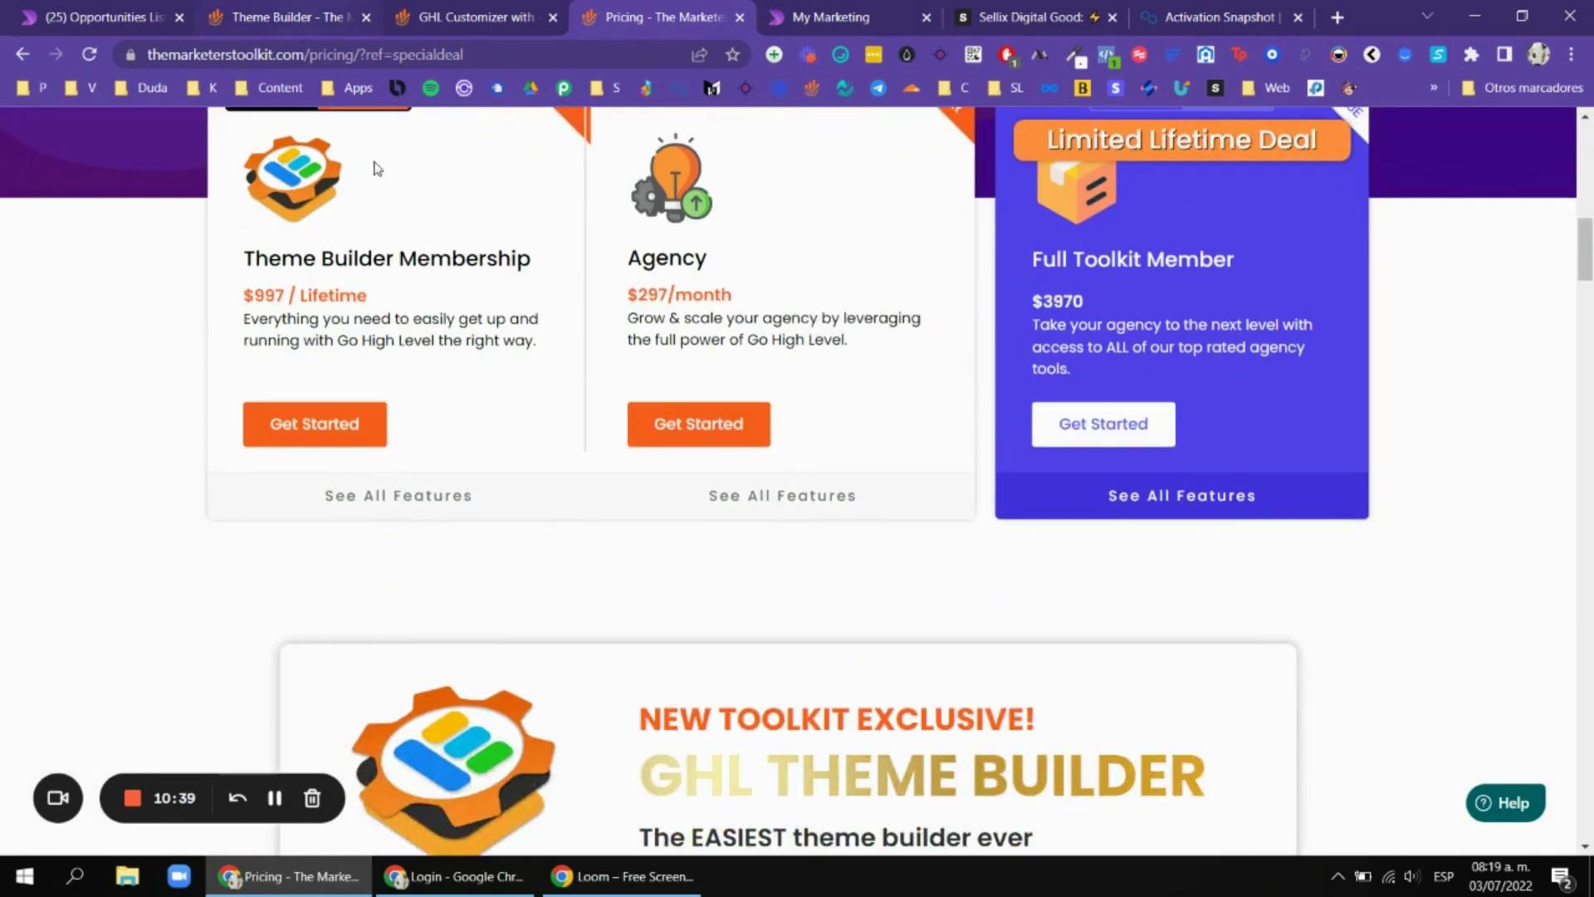
pyautogui.scroll(6, 733, 299)
pyautogui.scroll(-5, 733, 299)
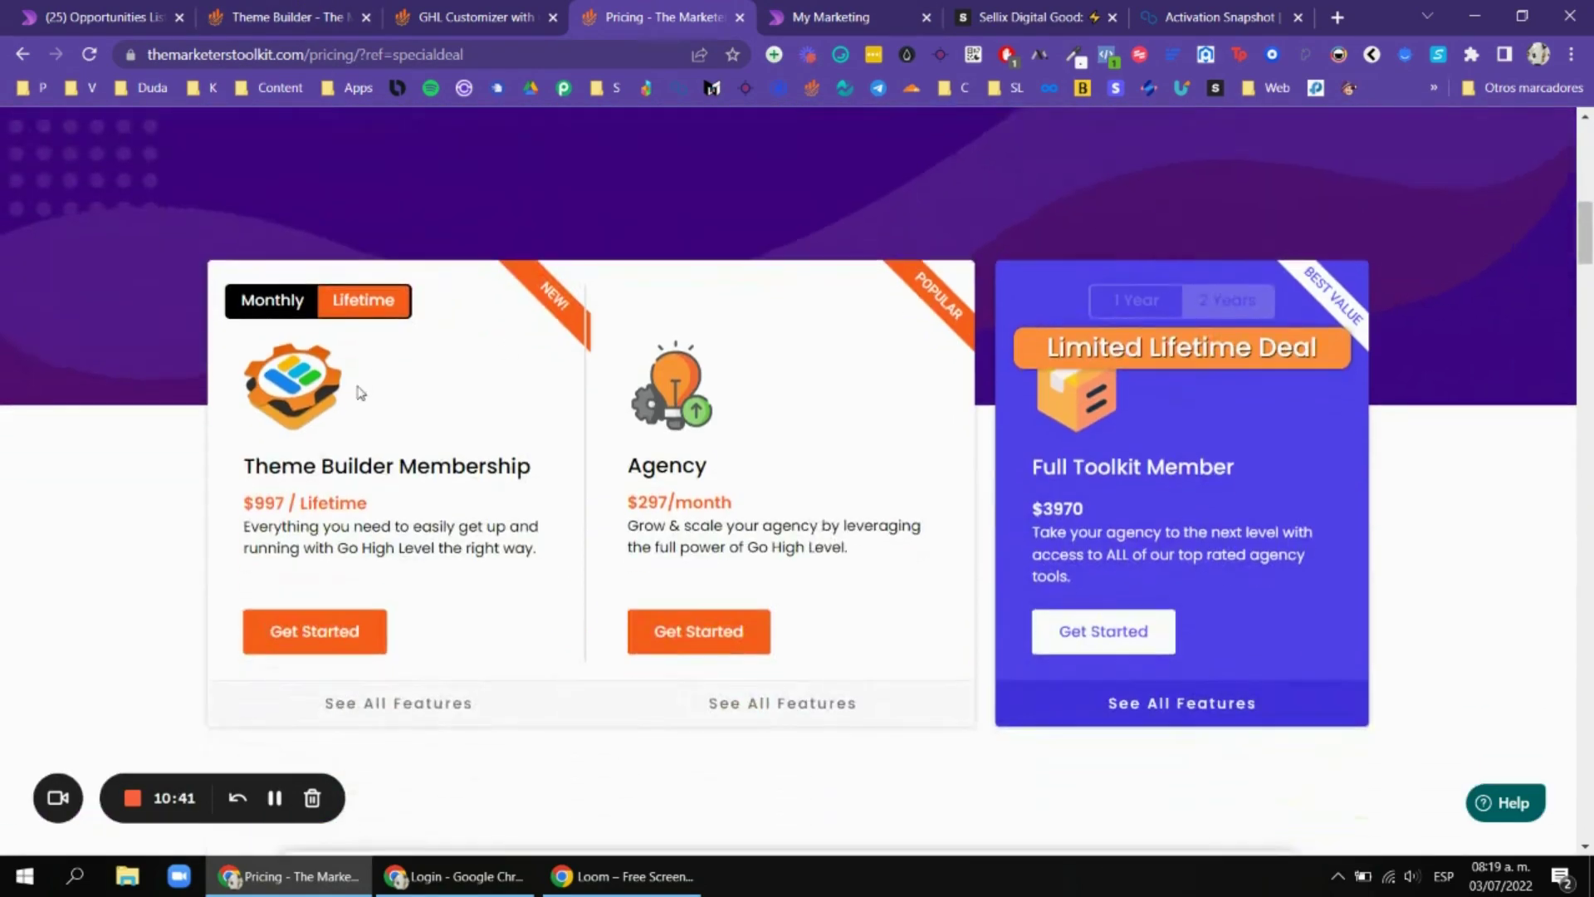
# Return to the Theme Builder, then go to the Citas de Todos Los Pacientes board.
pyautogui.hotkey('ctrl', '2')
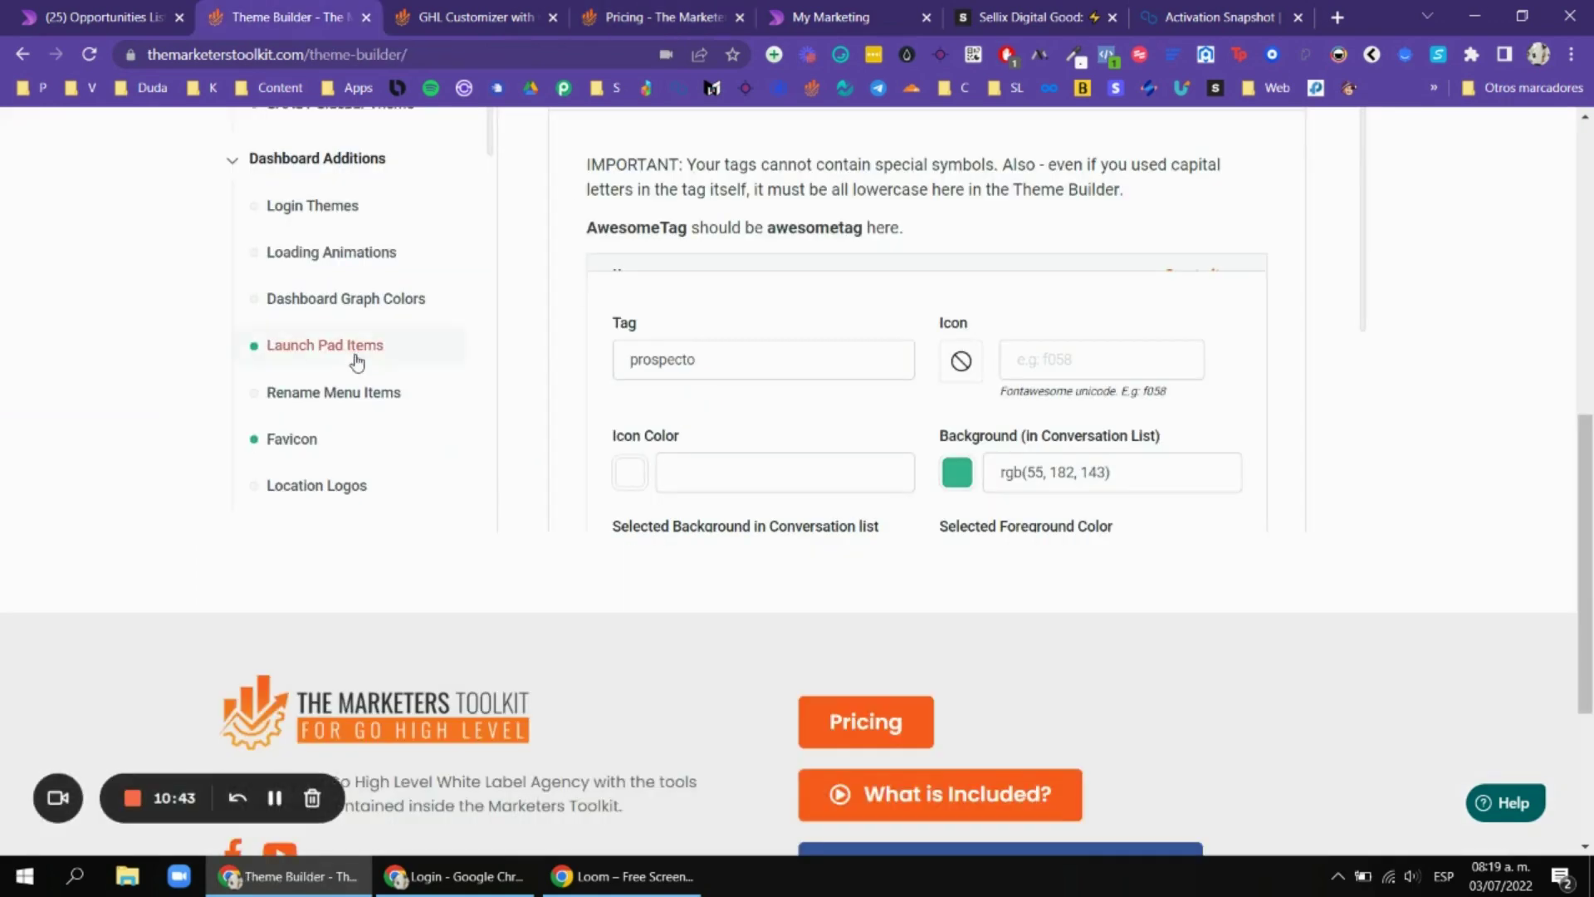
pyautogui.scroll(4, 449, 390)
pyautogui.scroll(-6, 455, 405)
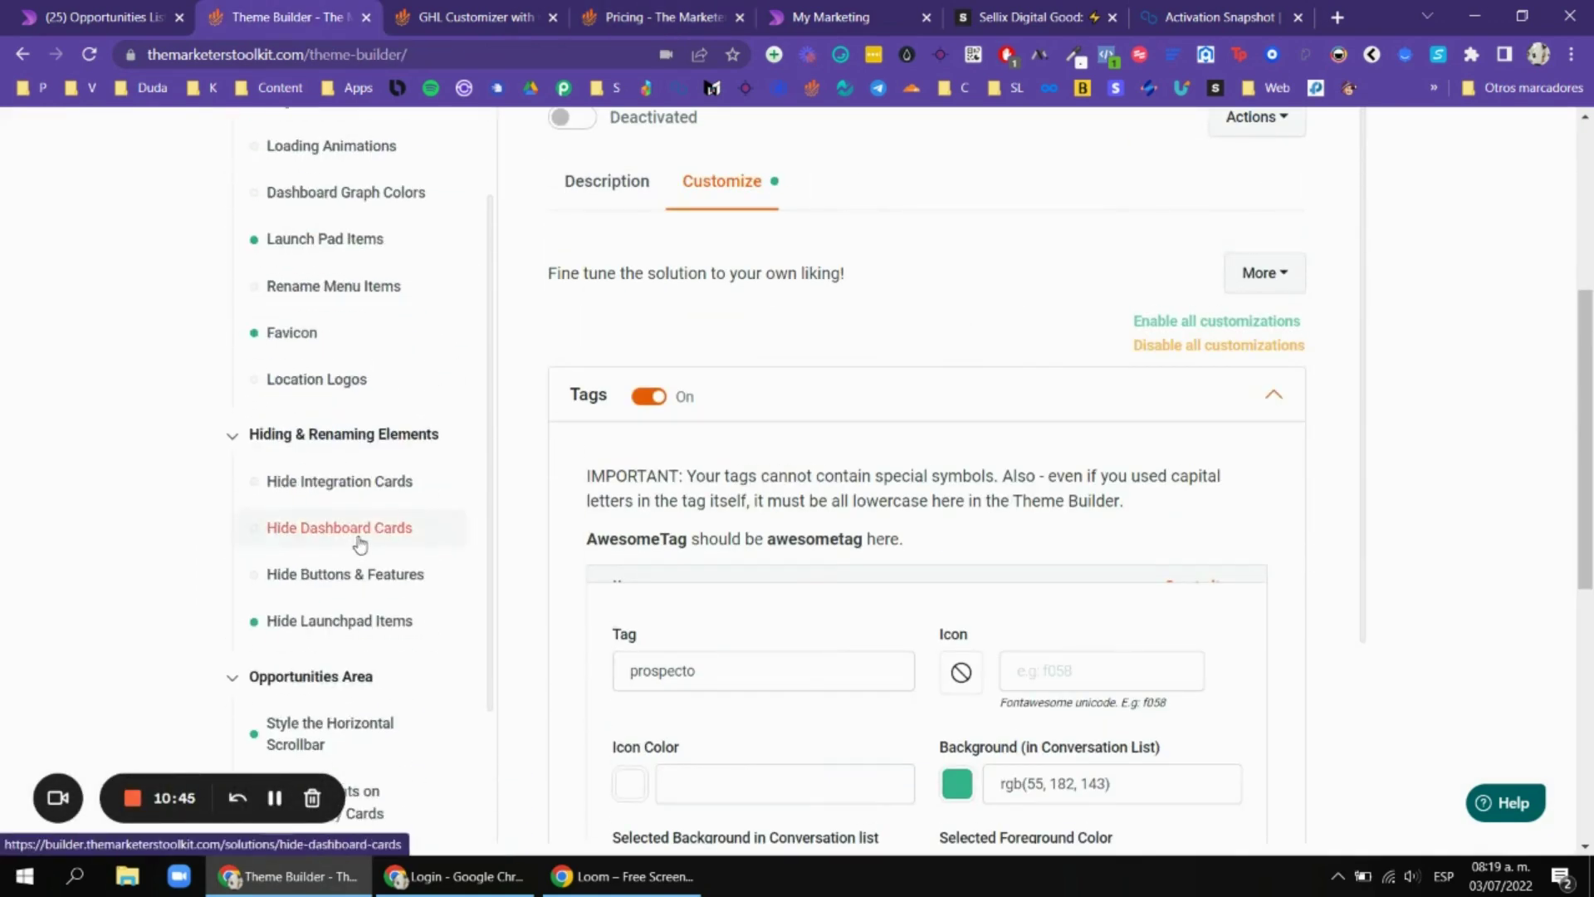
pyautogui.scroll(5, 594, 256)
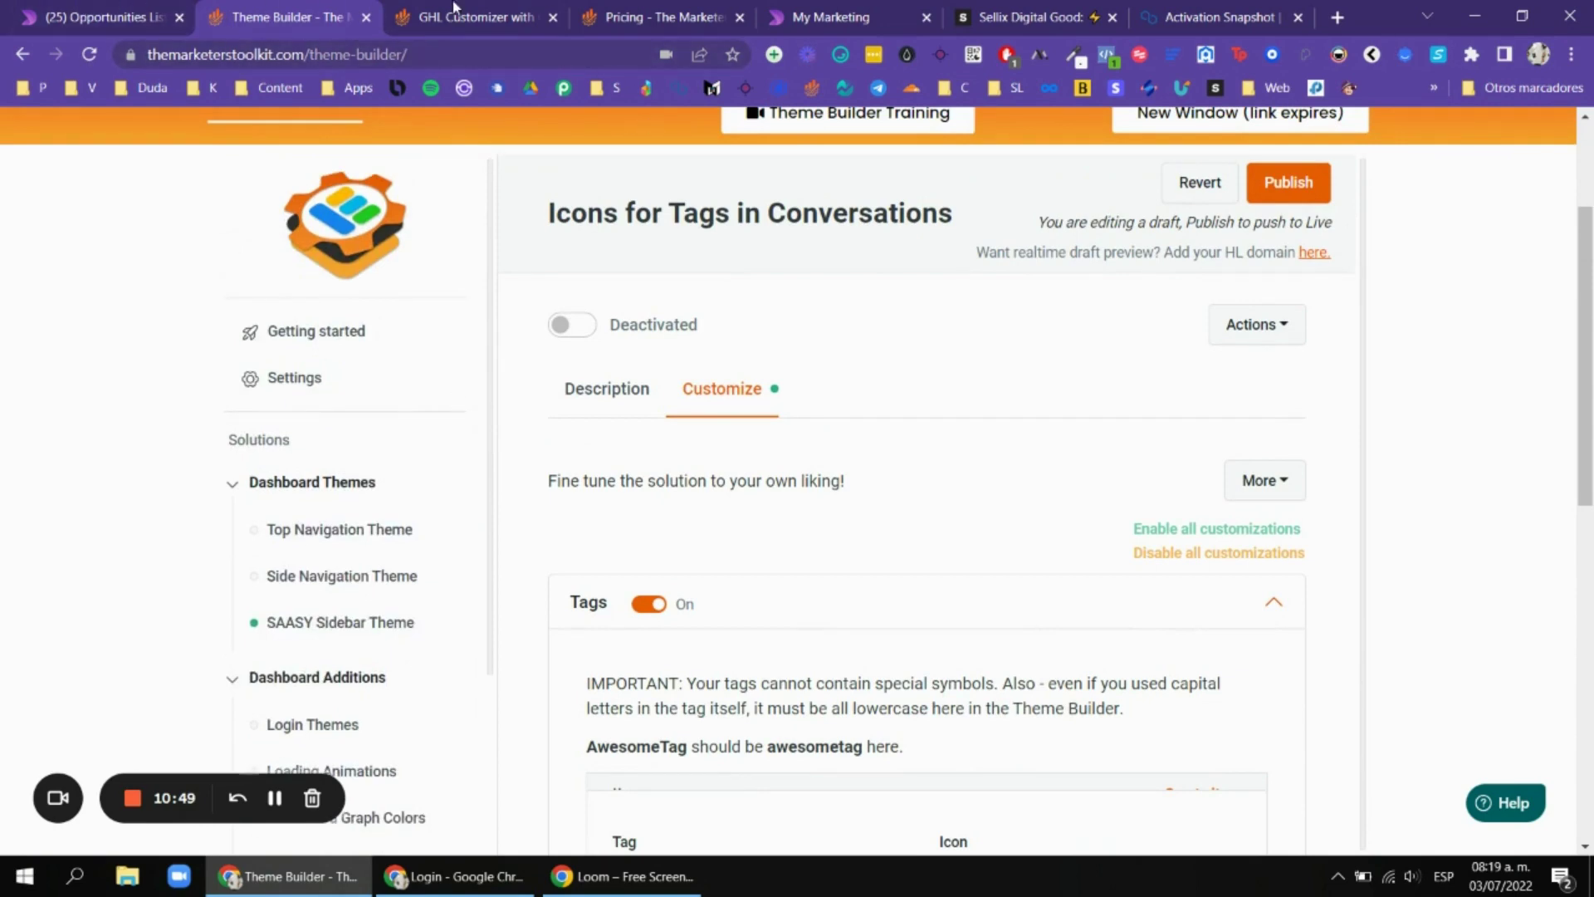
pyautogui.click(119, 10)
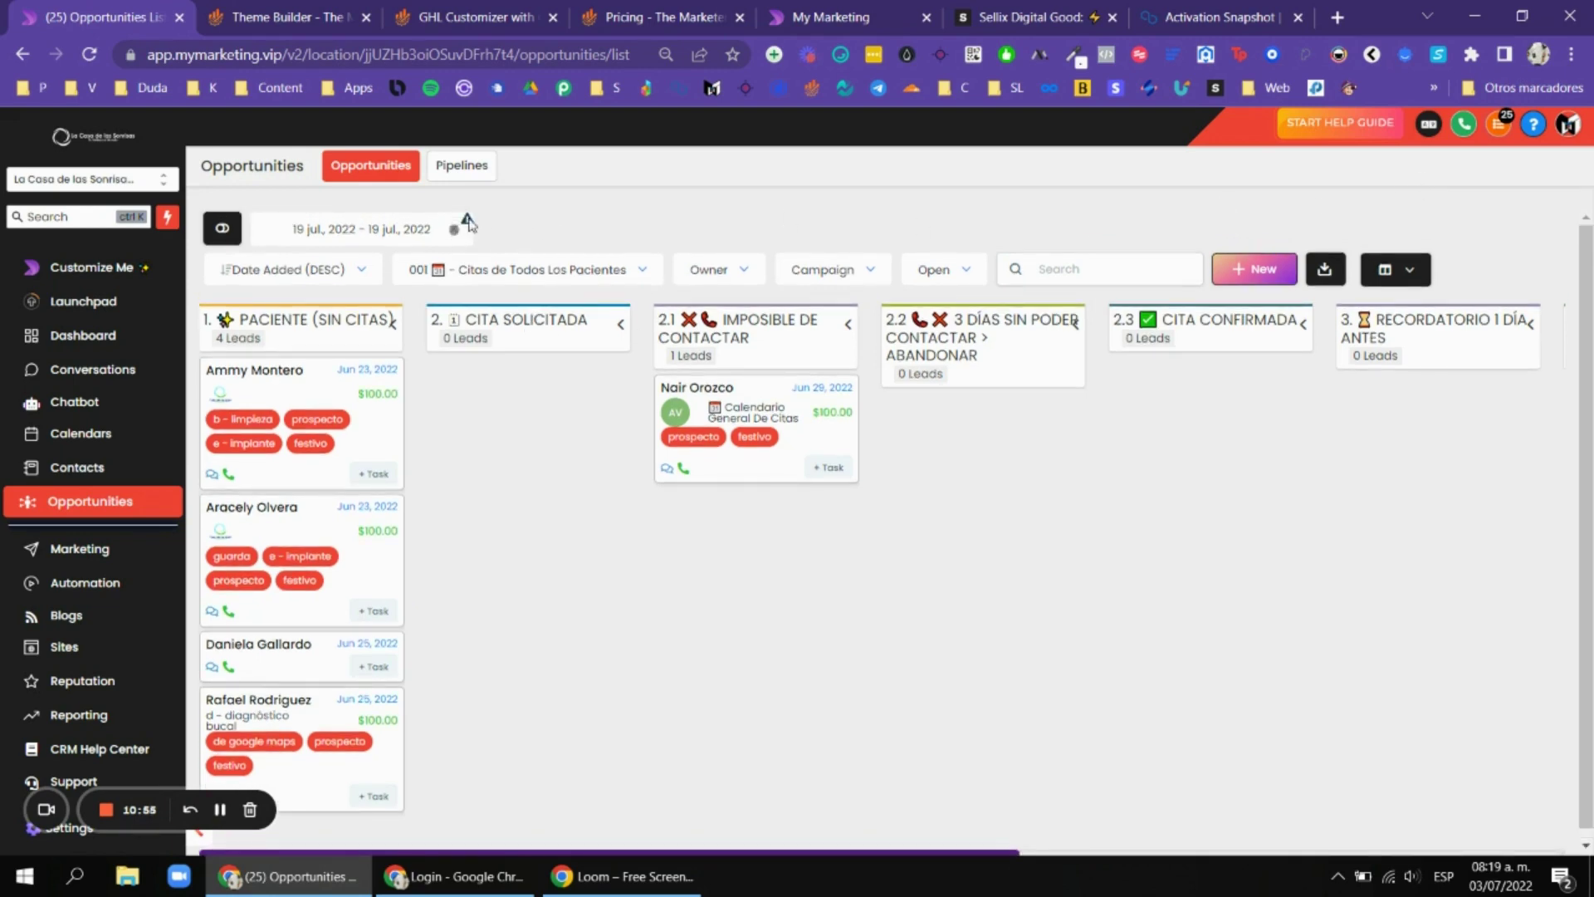
# Switch the dashboard language to Spanish and confirm the active language in the dropdown.
pyautogui.click(1428, 125)
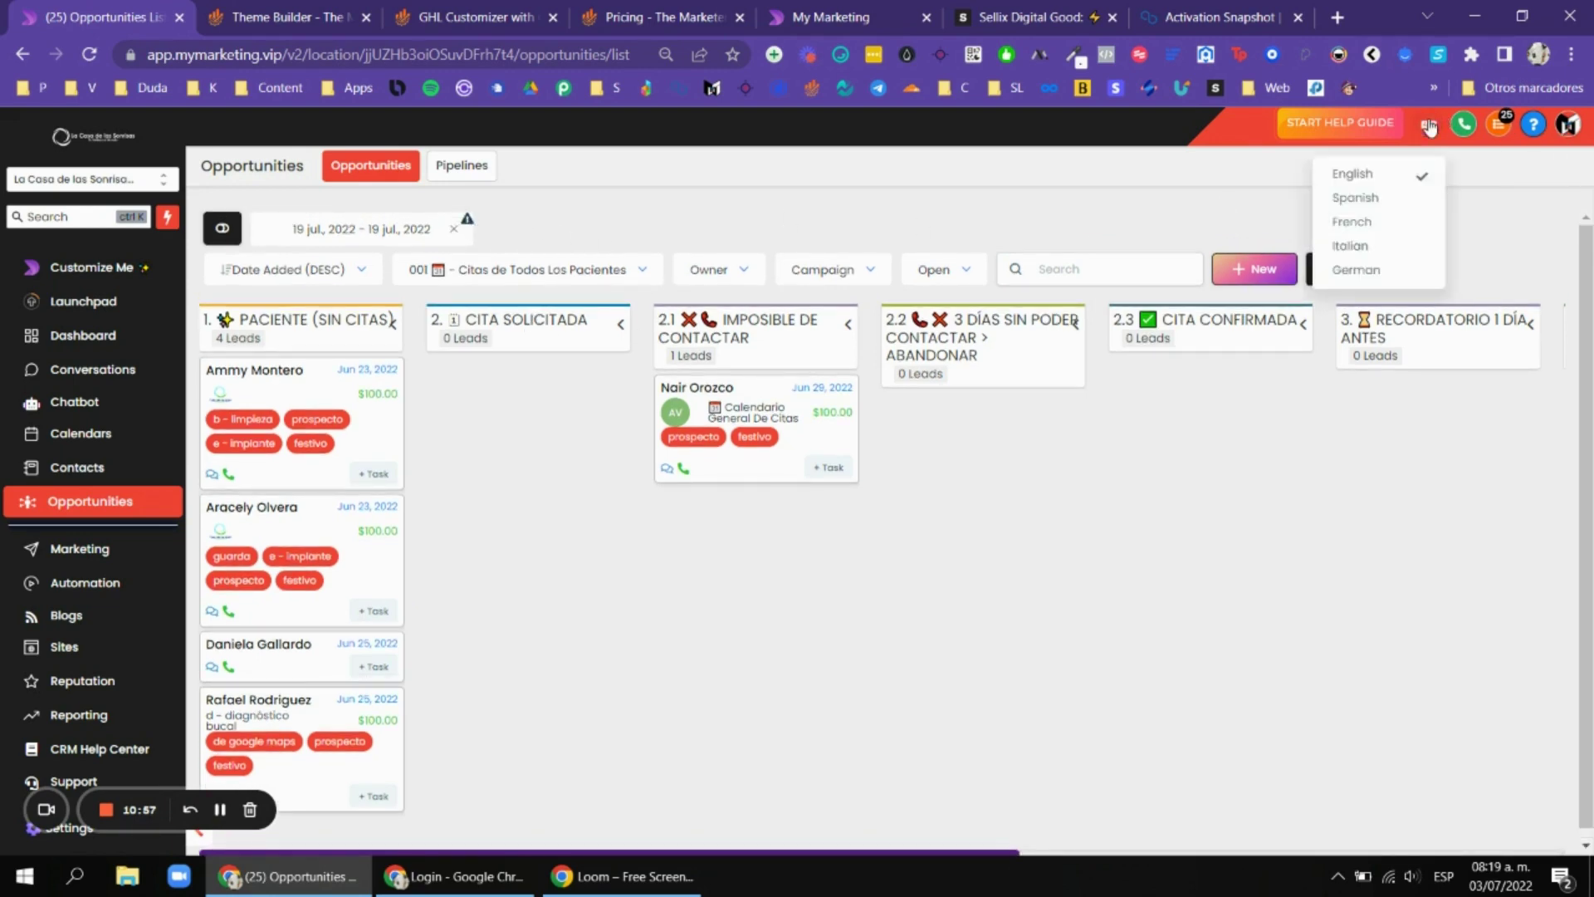
pyautogui.click(1360, 200)
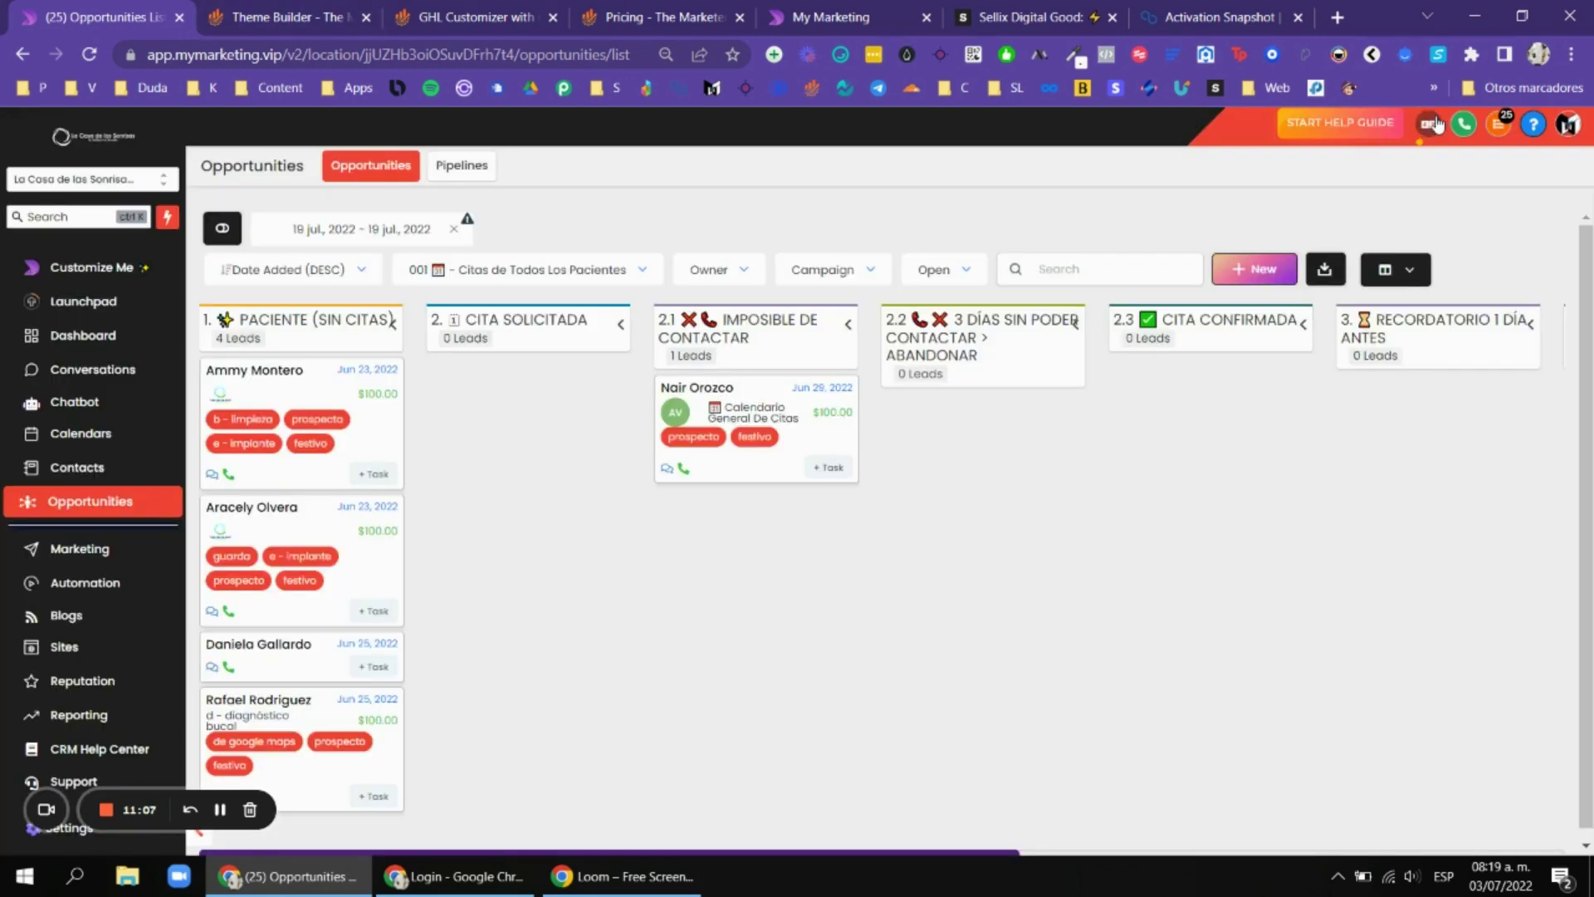
pyautogui.click(1428, 126)
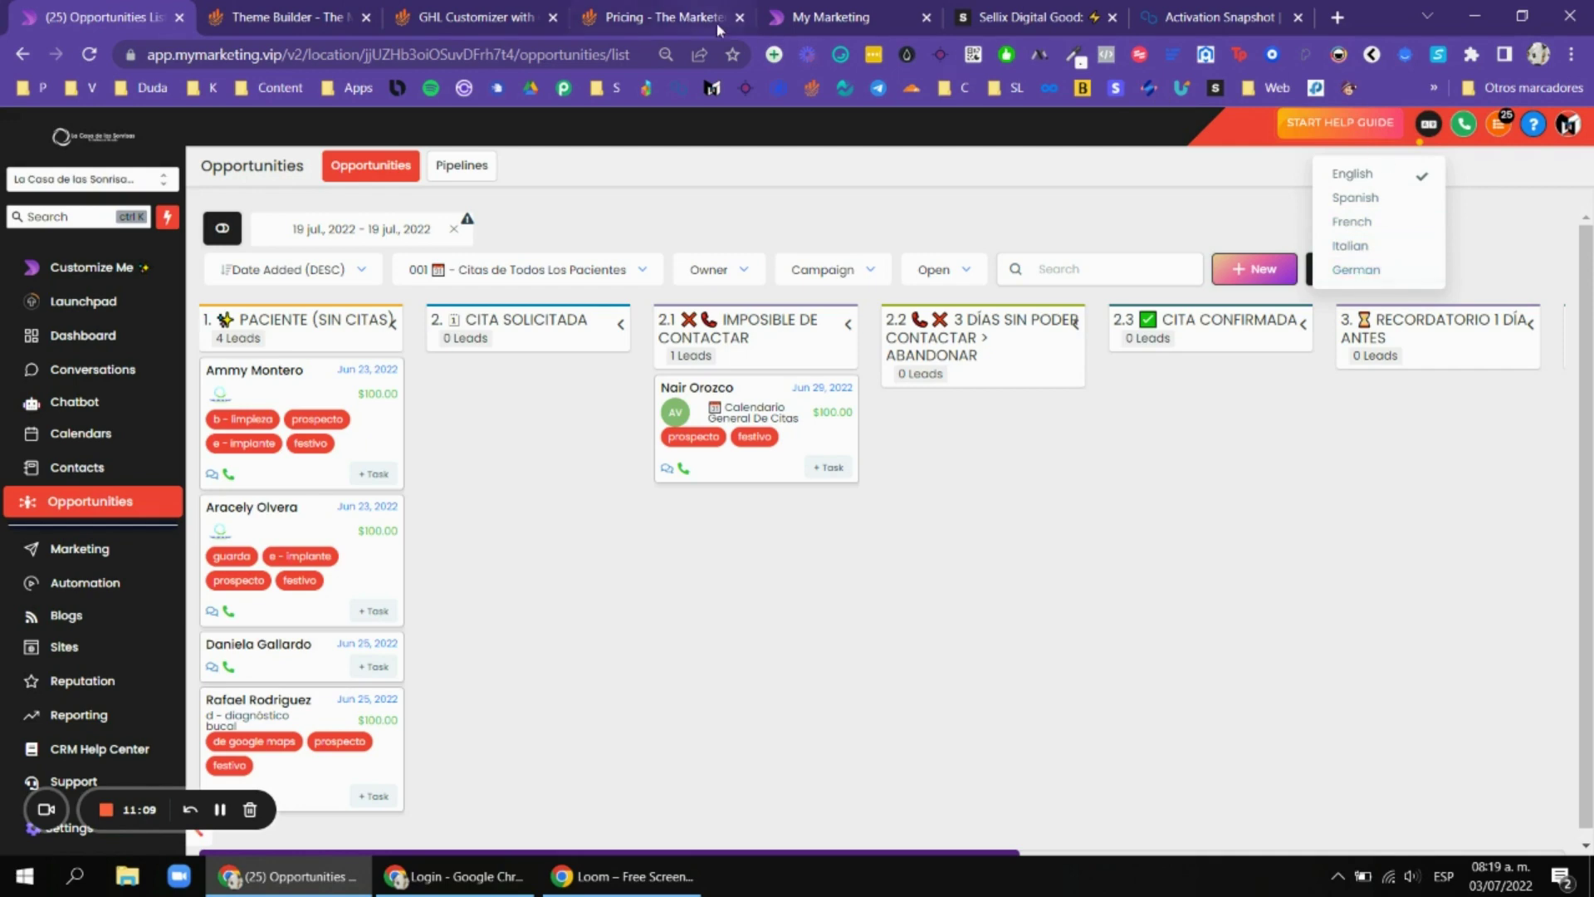
pyautogui.click(538, 8)
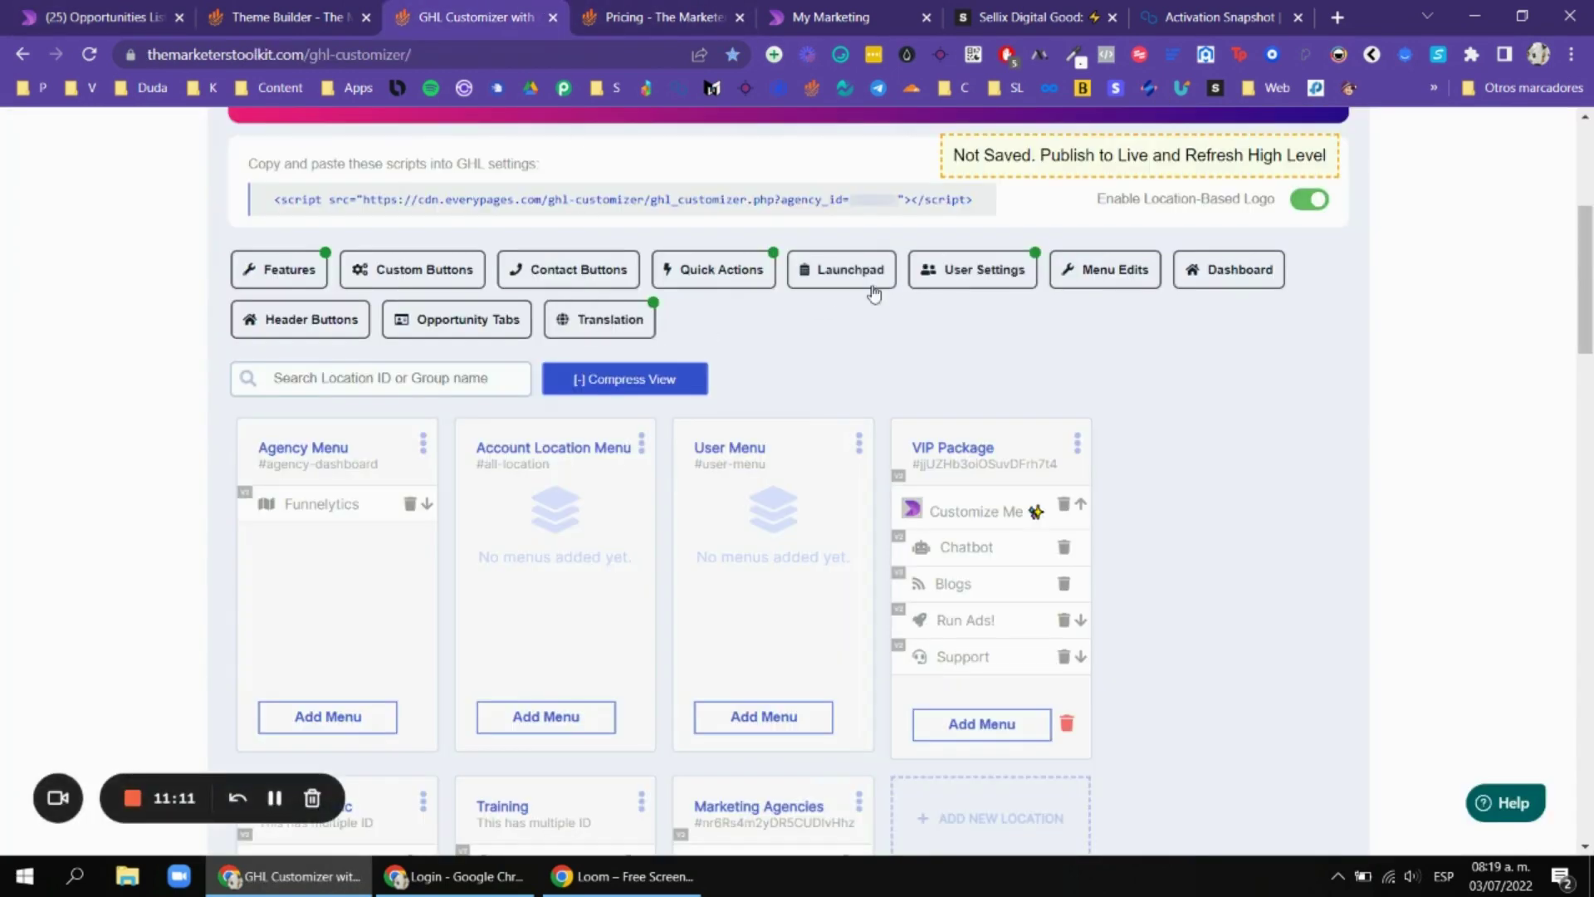
# Review the translation language list (Spanish, French, Italian, German) without choosing one.
pyautogui.click(592, 329)
pyautogui.click(814, 214)
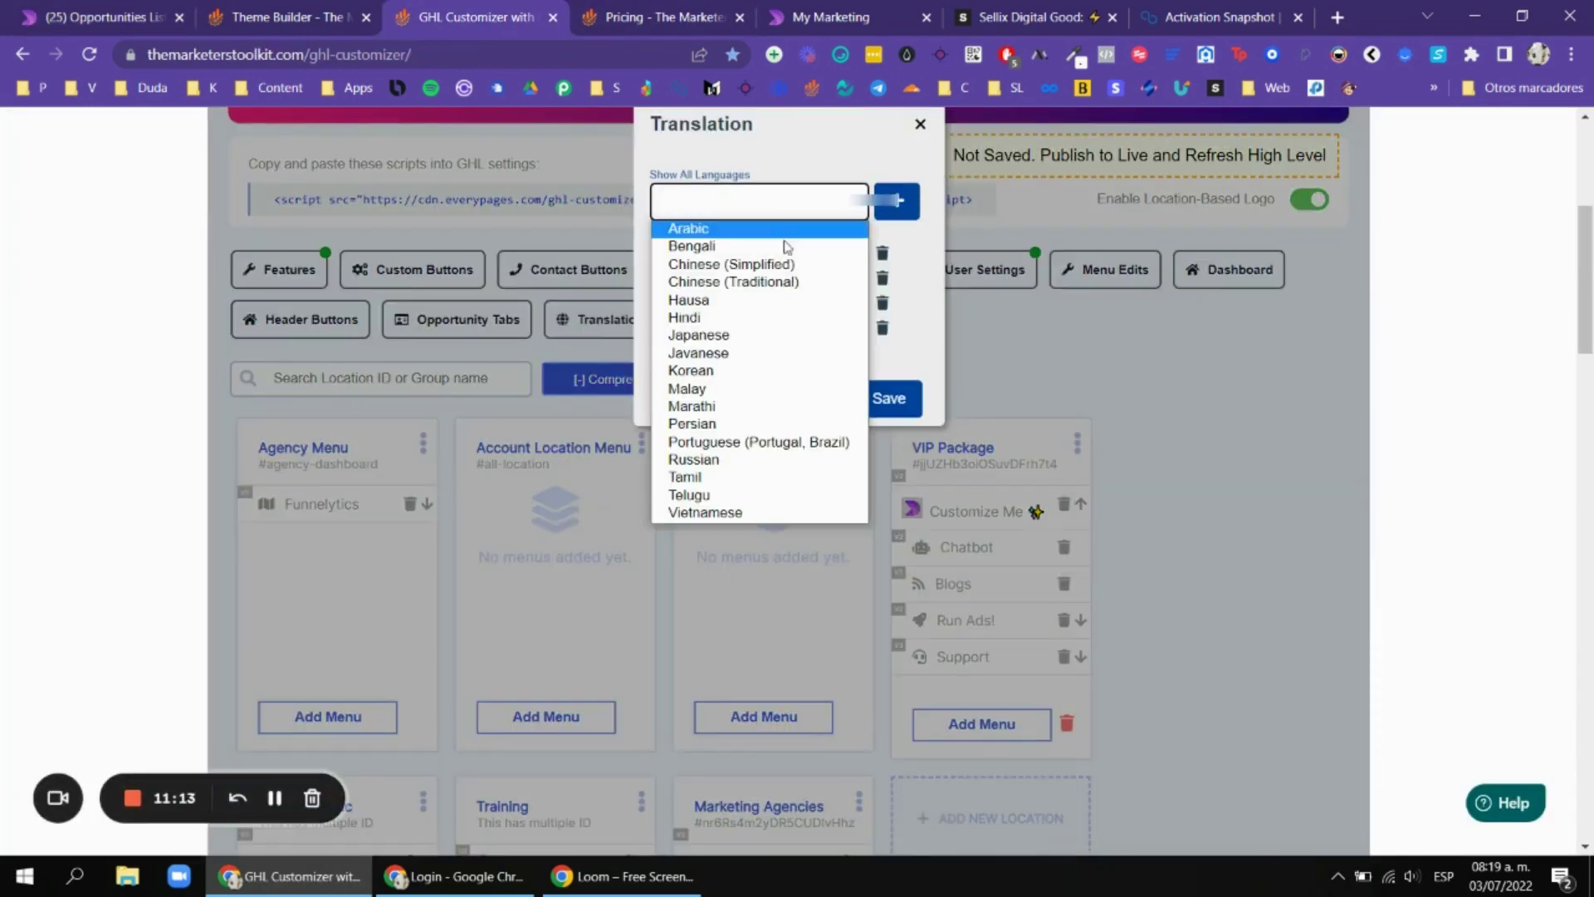
pyautogui.click(856, 157)
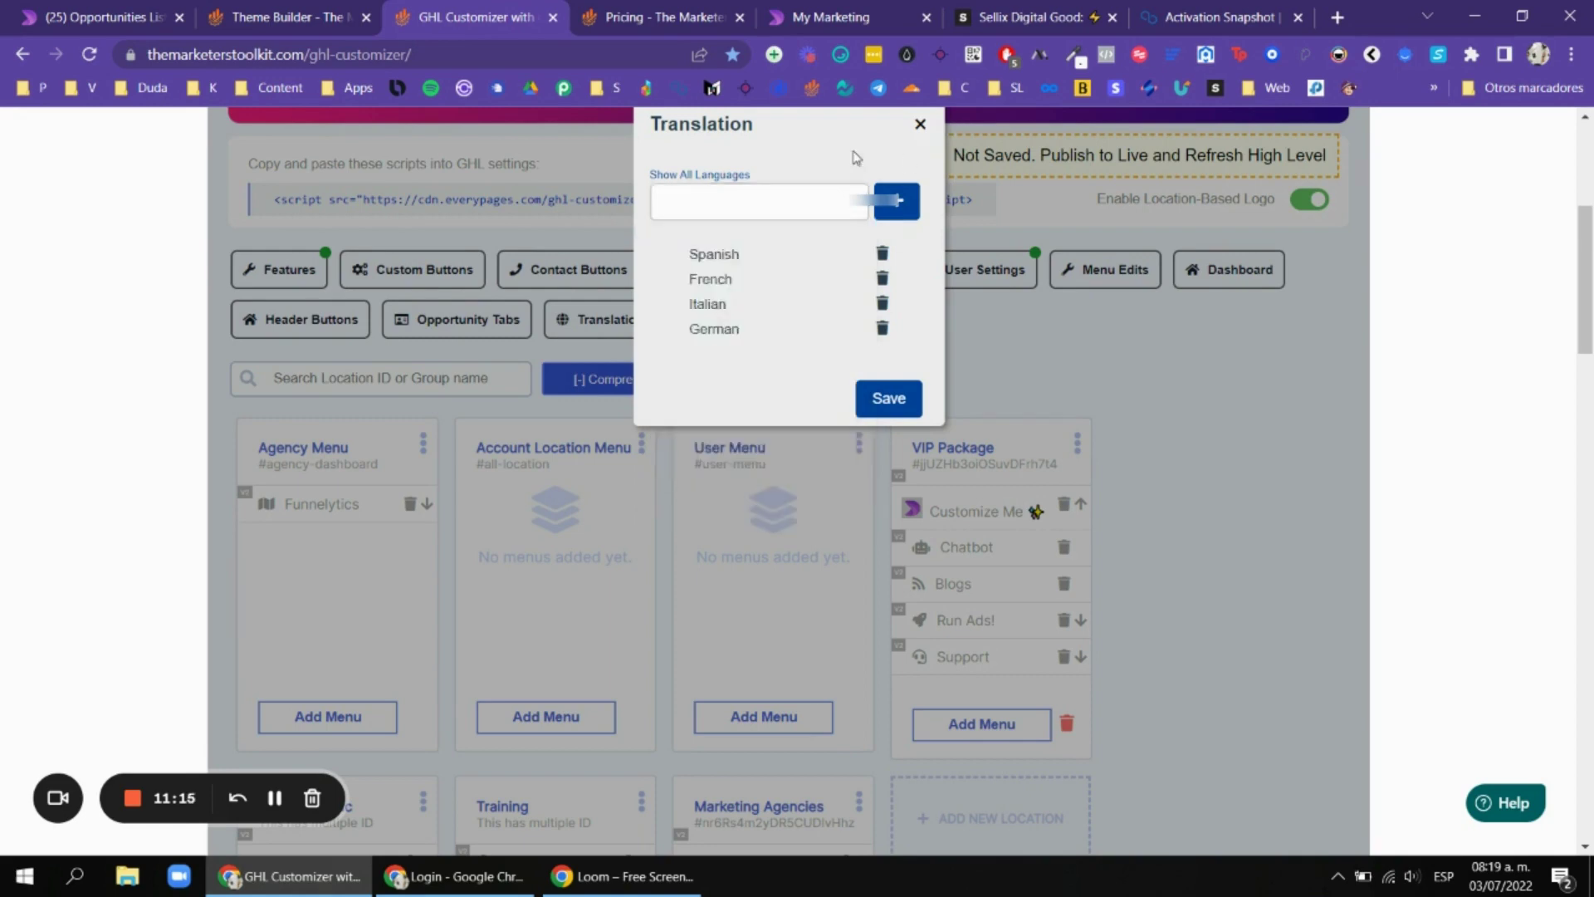
# Close the translation settings and return to the Opportunities board, dismissing the language list.
pyautogui.click(919, 123)
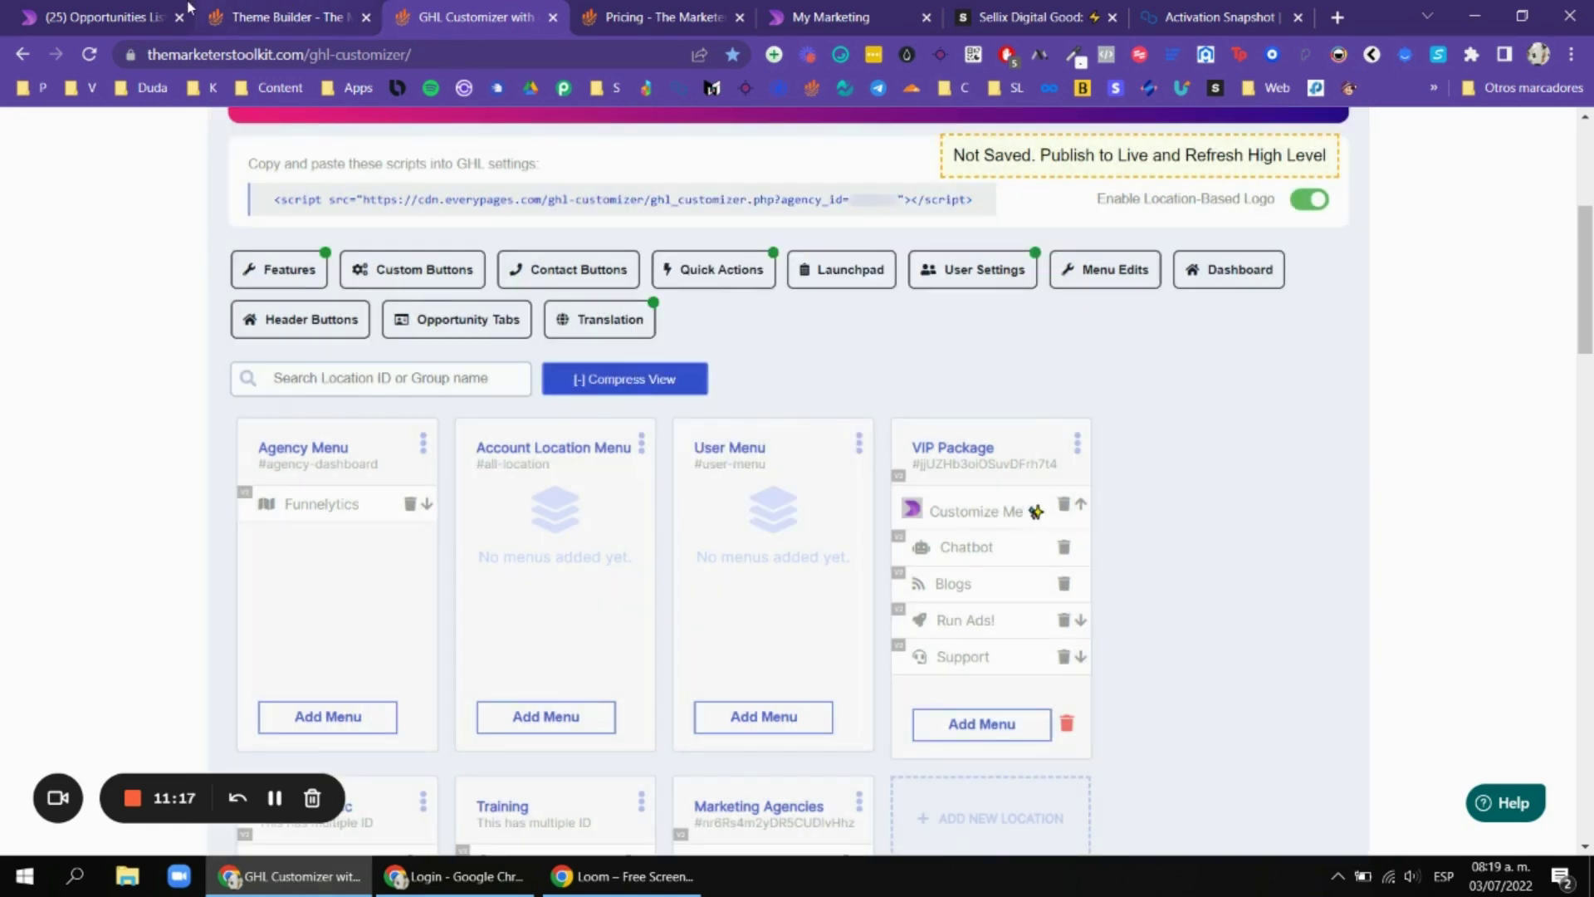
pyautogui.click(91, 8)
pyautogui.click(1196, 469)
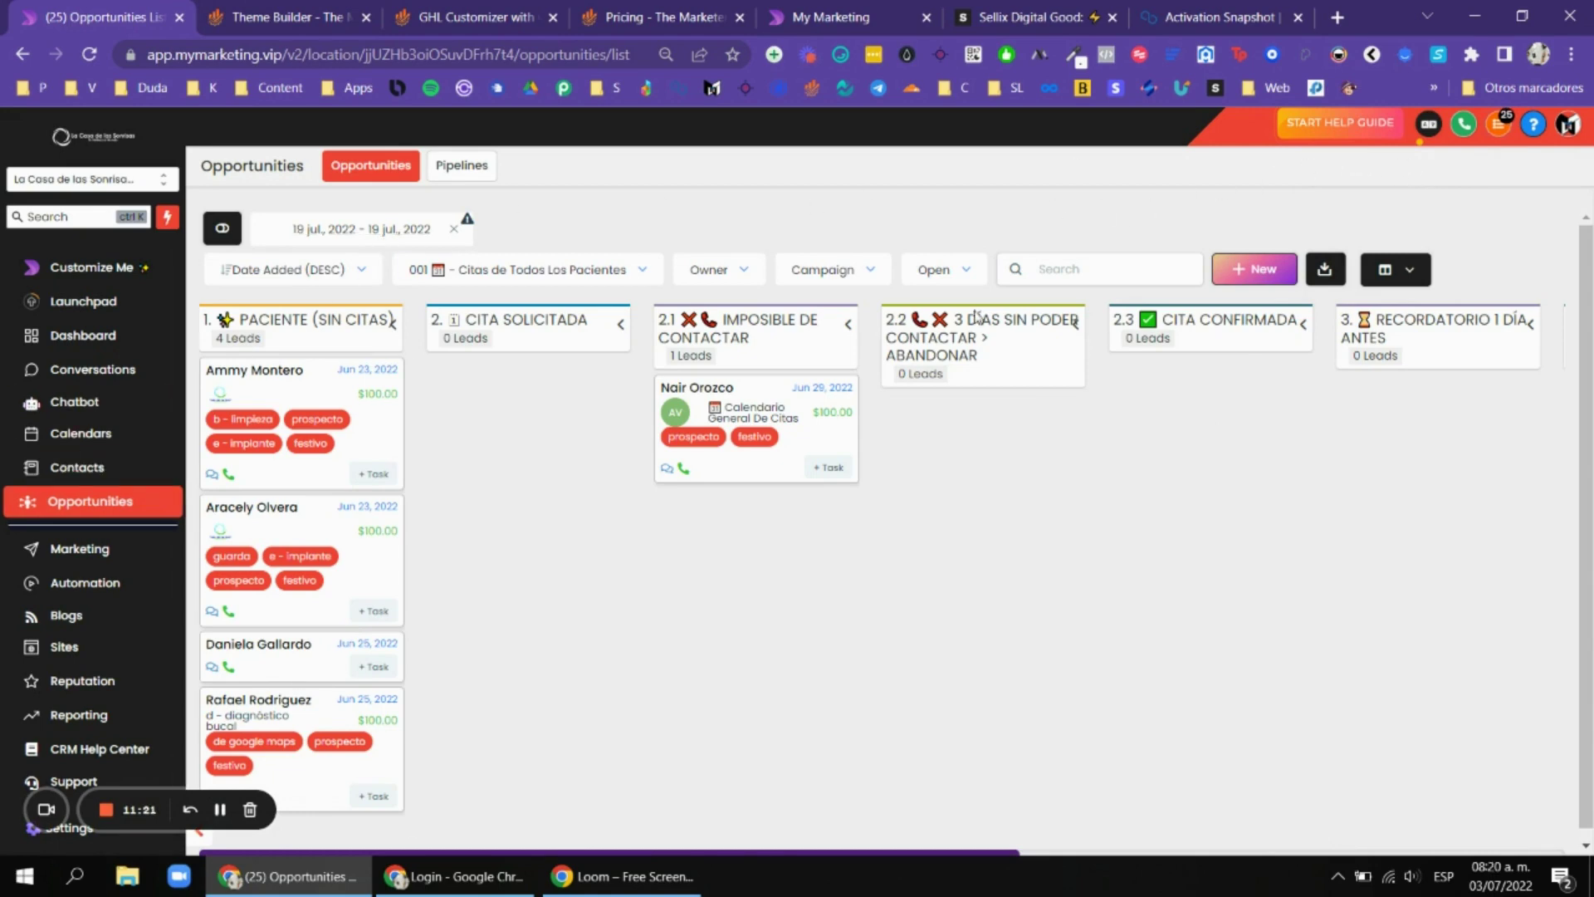
# Glance at the dashboard language switcher, then move to The Marketers Toolkit pricing page.
pyautogui.click(1429, 127)
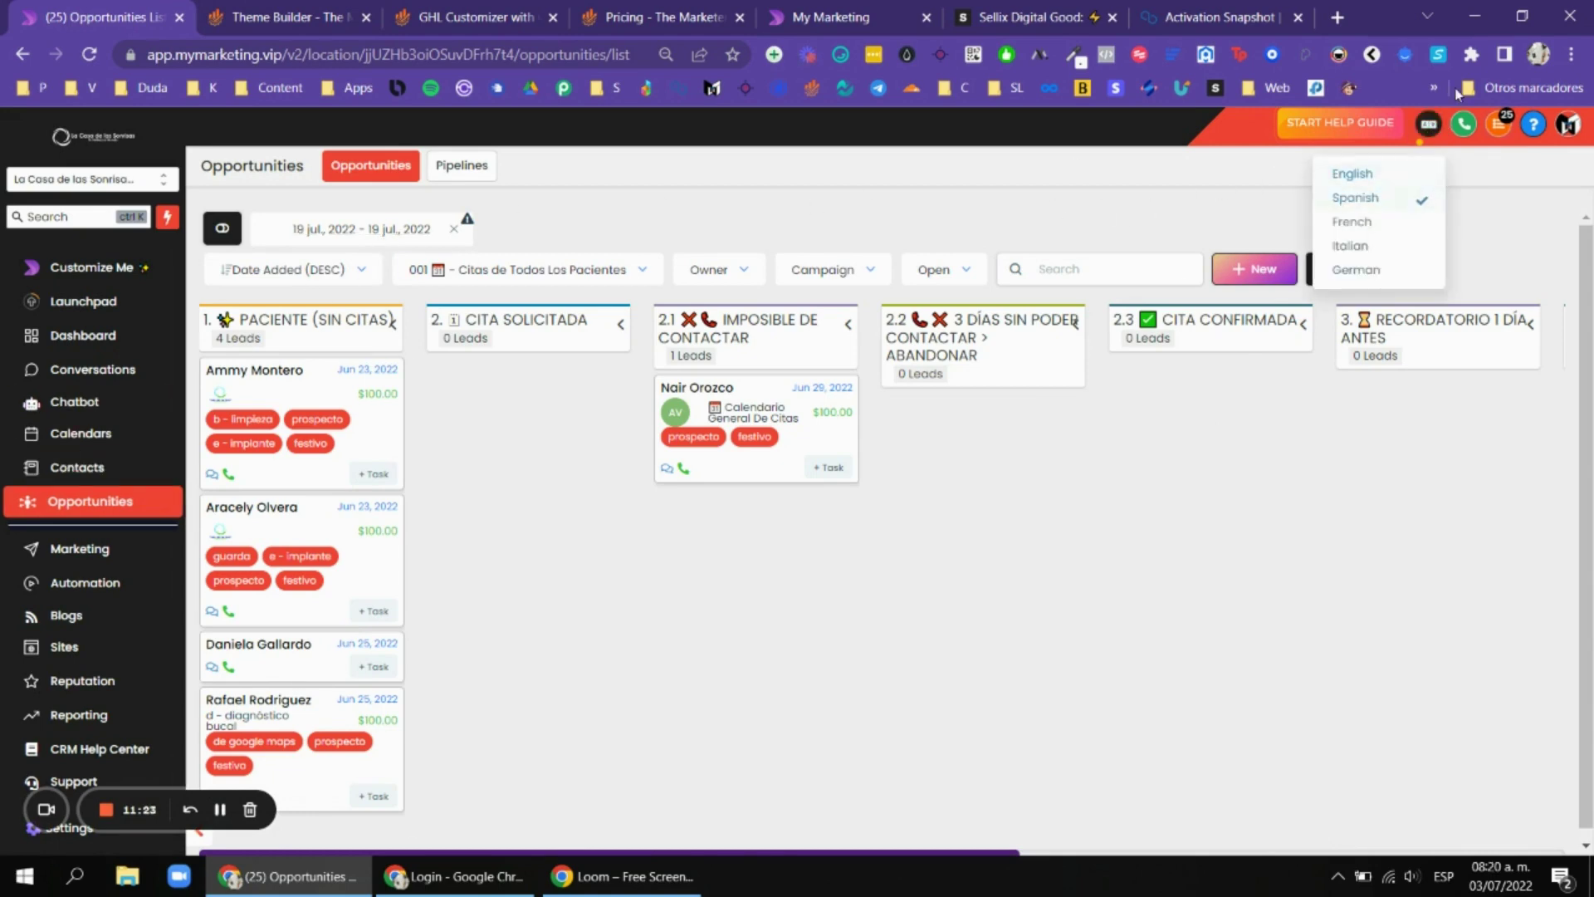
pyautogui.click(681, 221)
pyautogui.click(665, 18)
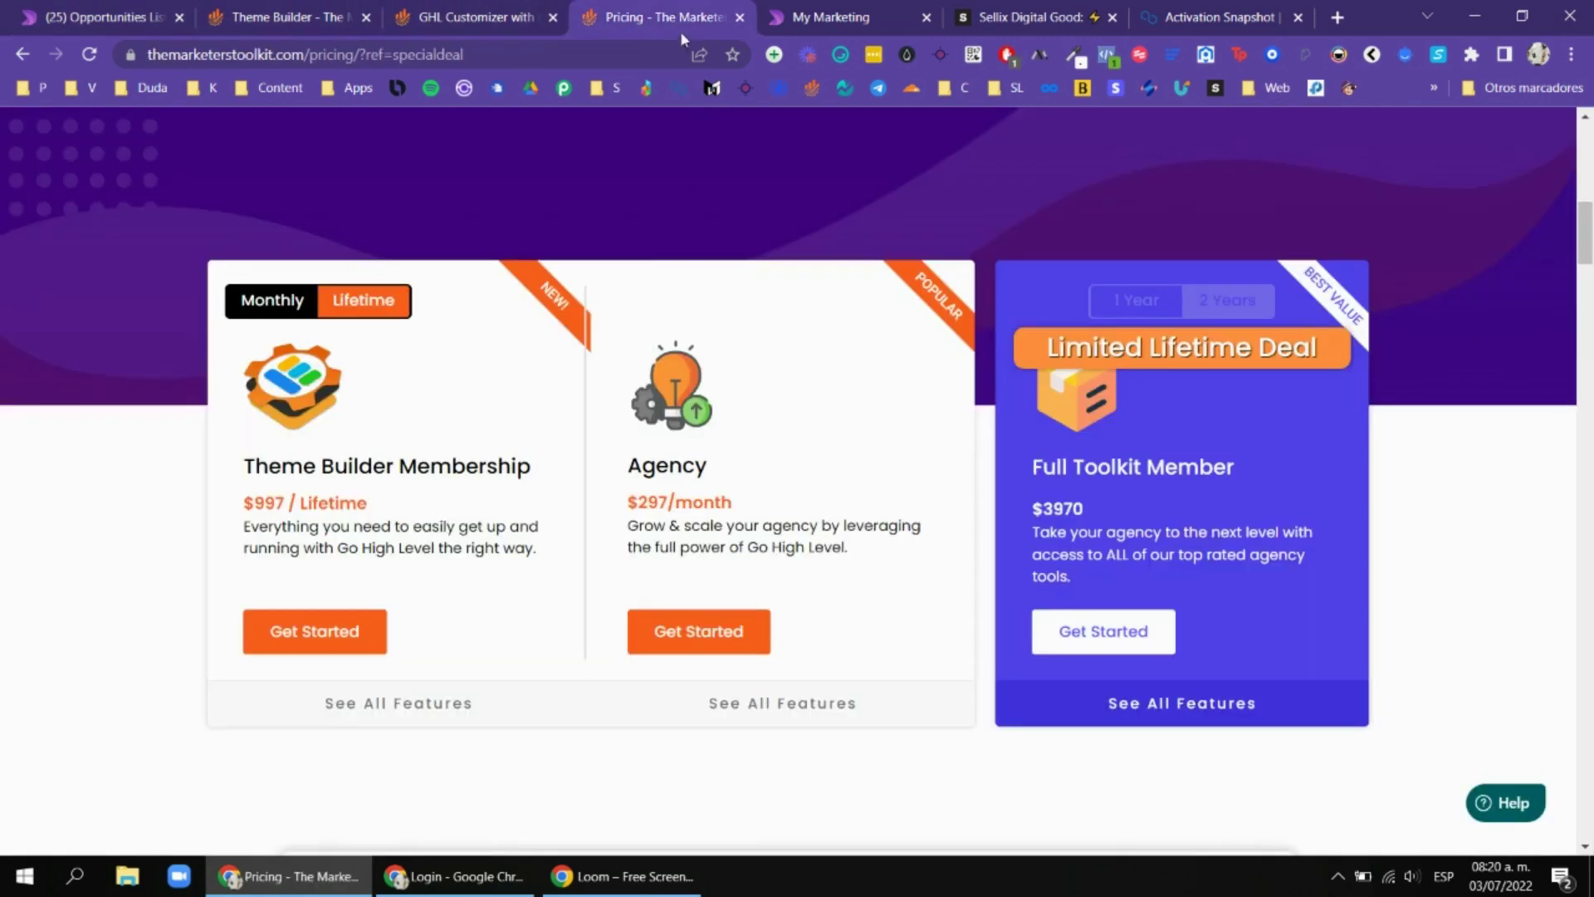
pyautogui.scroll(-1, 406, 488)
# Highlight the $997 lifetime Theme Builder Membership price, then return to the Customizer page.
pyautogui.doubleClick(255, 365)
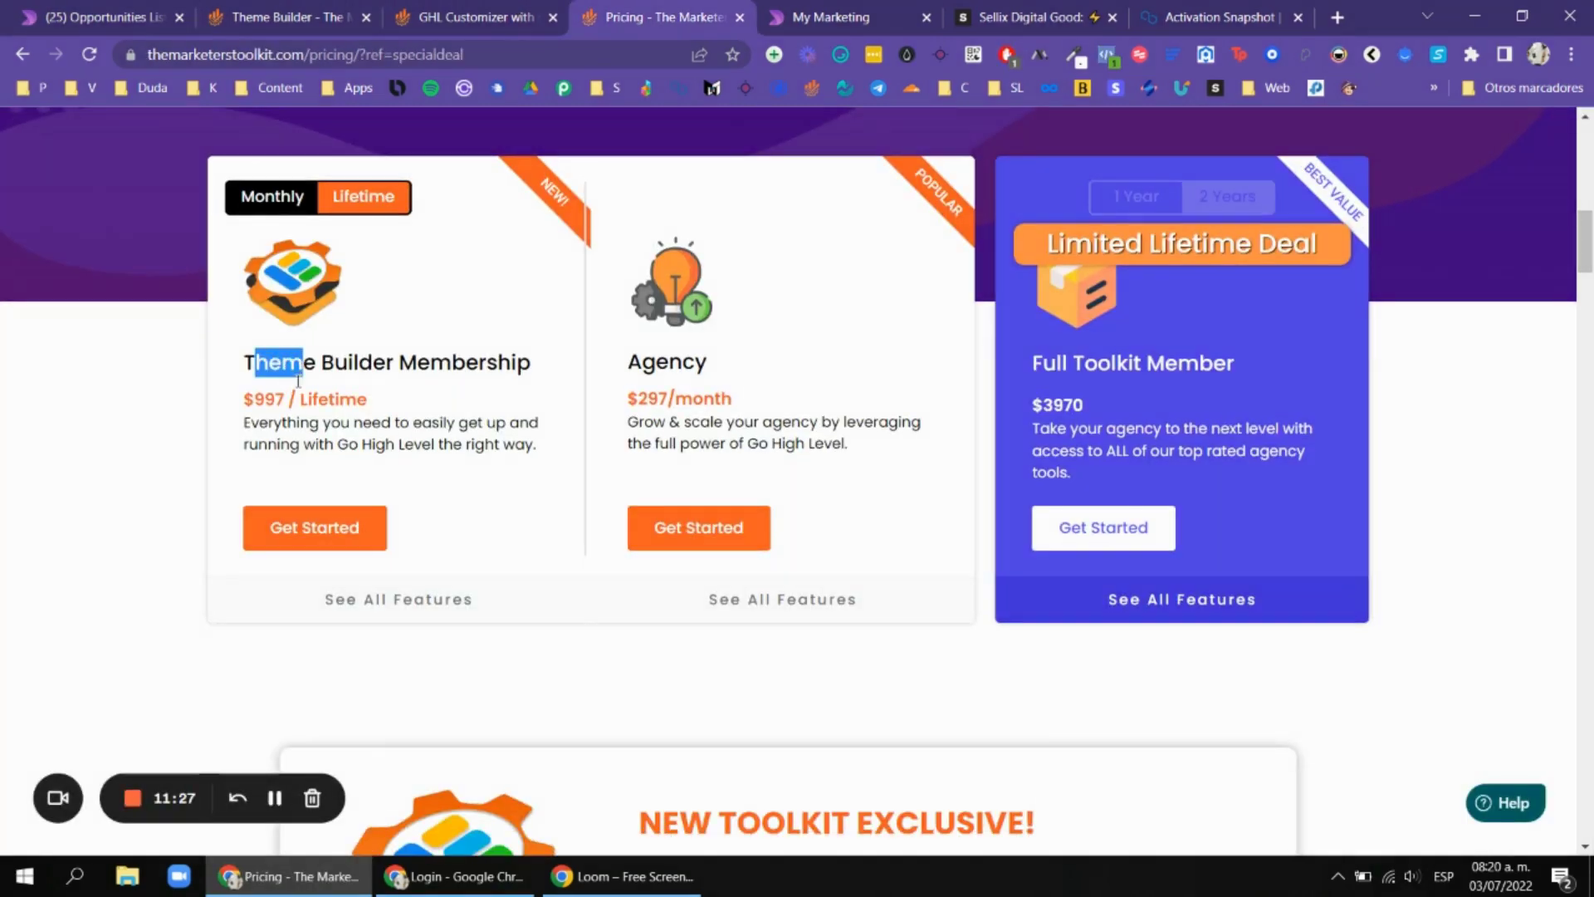
pyautogui.click(259, 378)
pyautogui.doubleClick(265, 397)
pyautogui.click(268, 394)
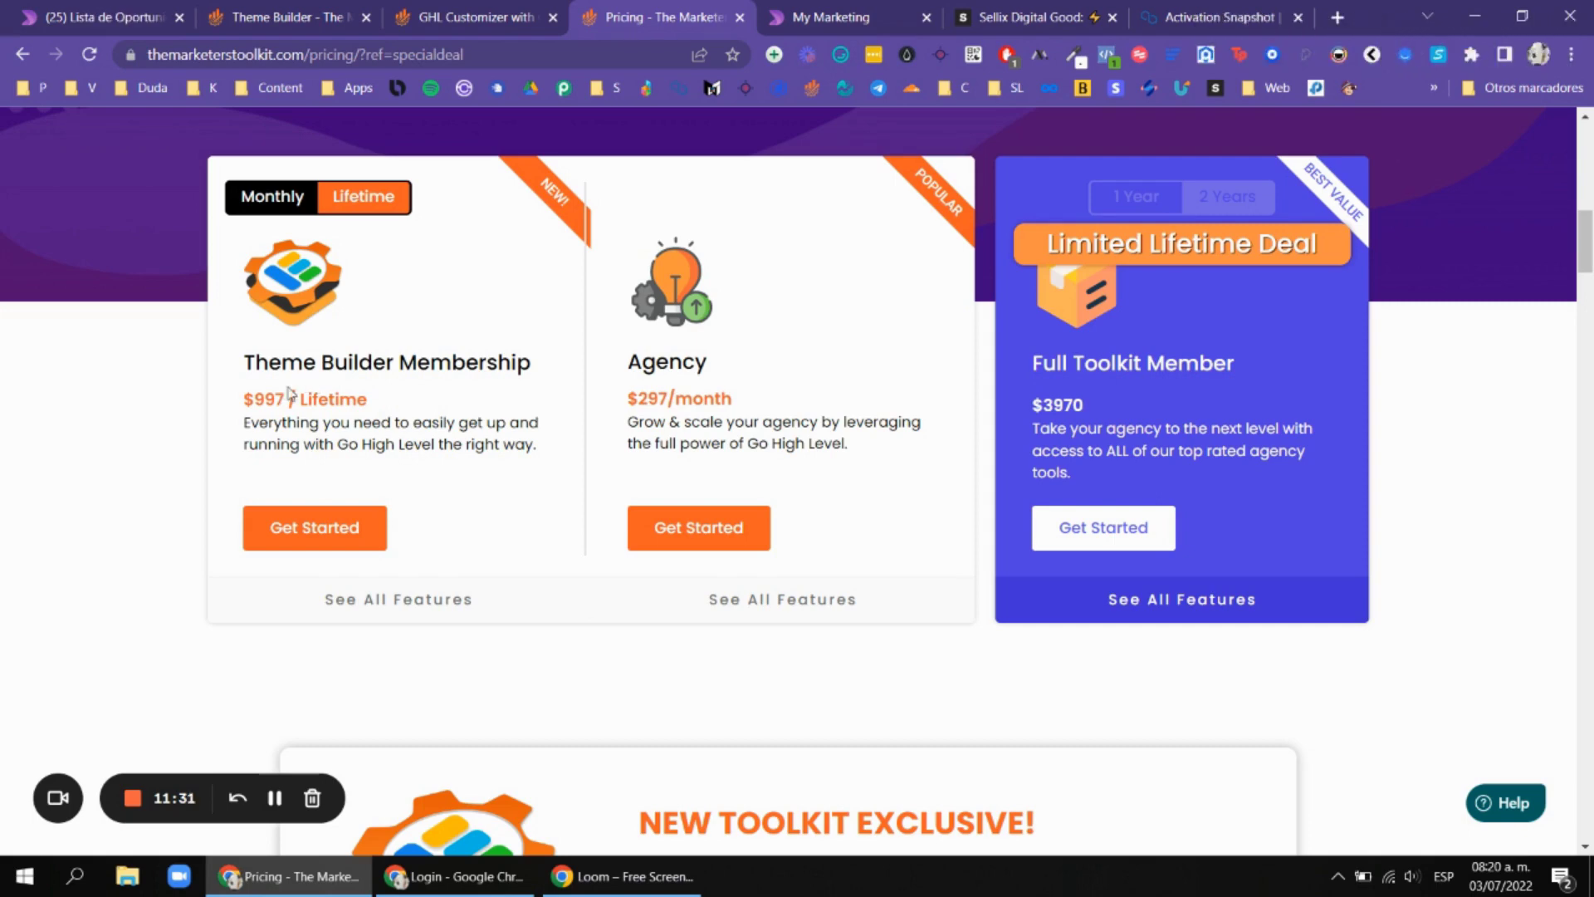
pyautogui.doubleClick(262, 397)
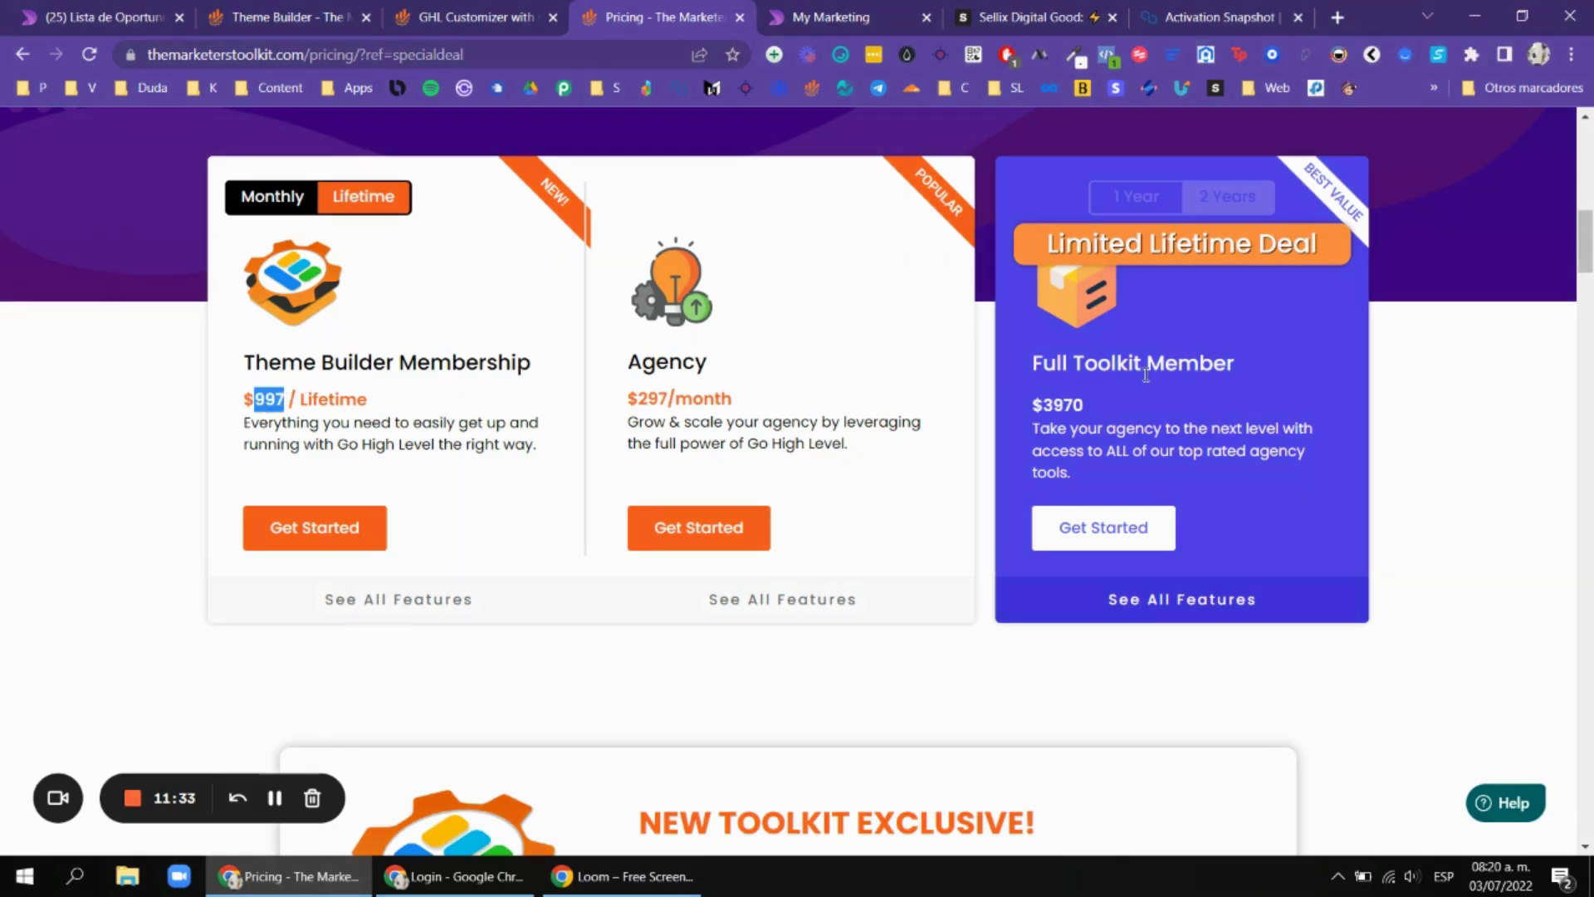
pyautogui.click(1019, 435)
pyautogui.click(390, 12)
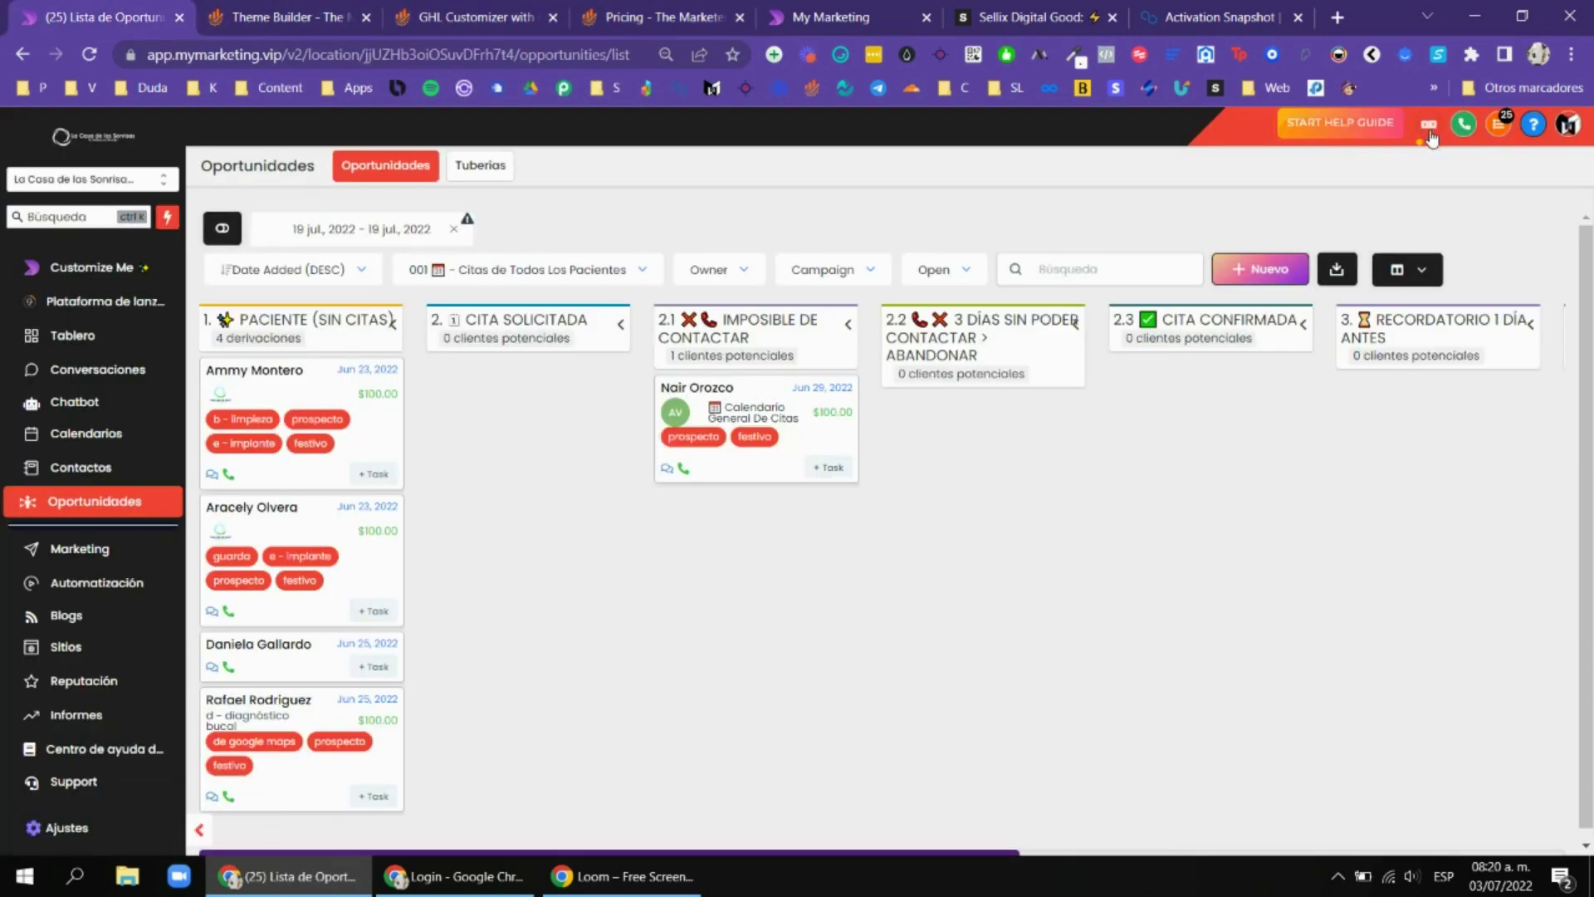
# Collapse the opportunity cards so they show only lead names.
pyautogui.click(222, 229)
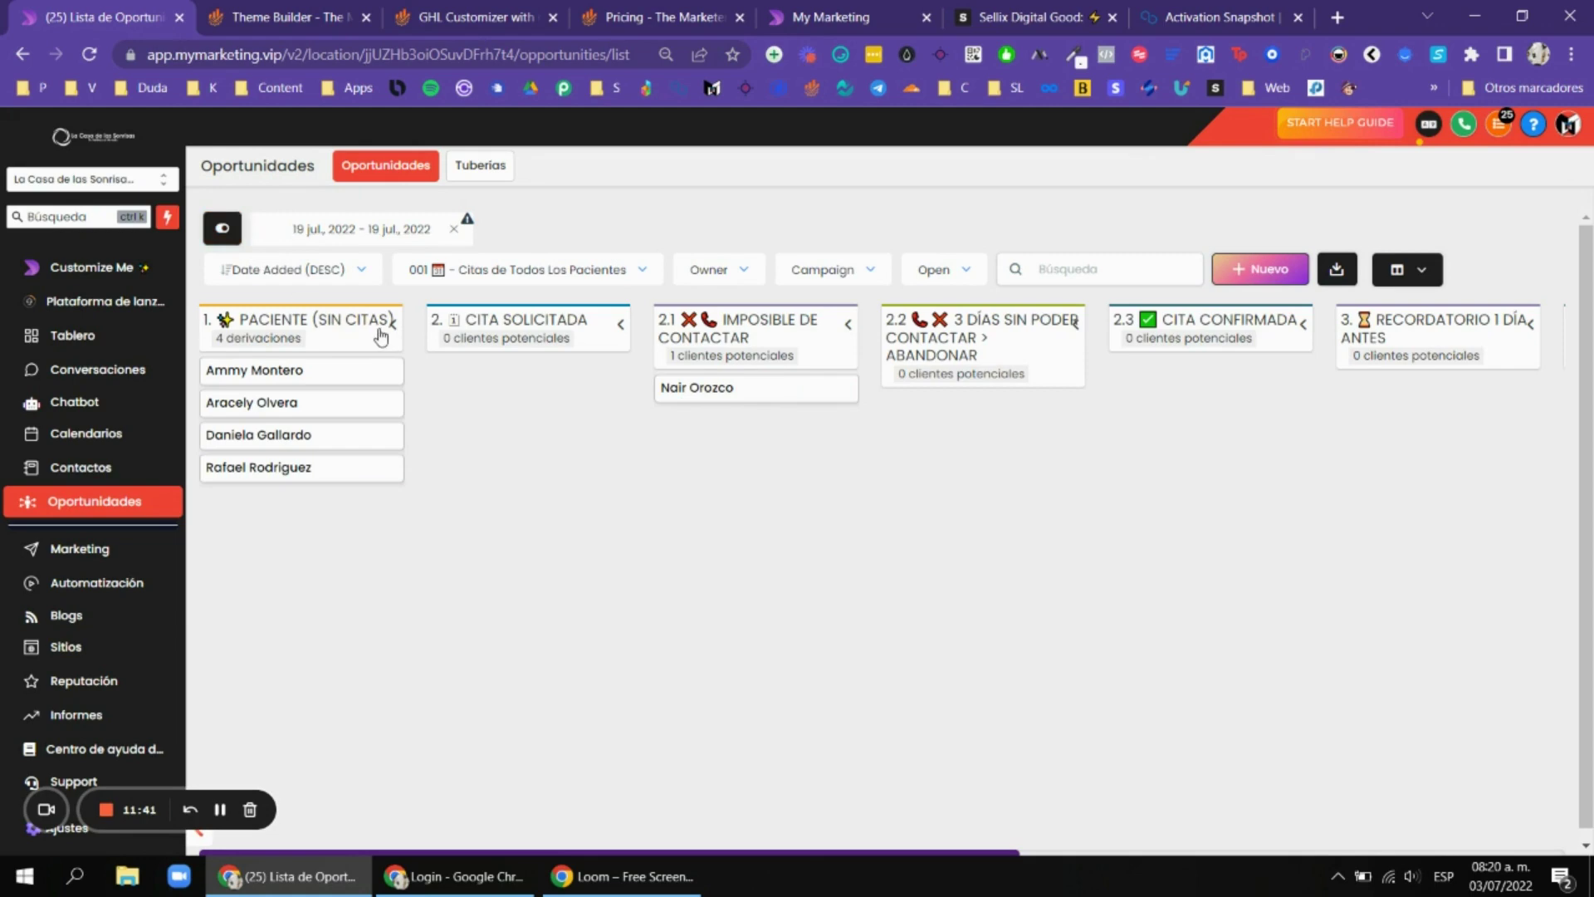
pyautogui.click(223, 230)
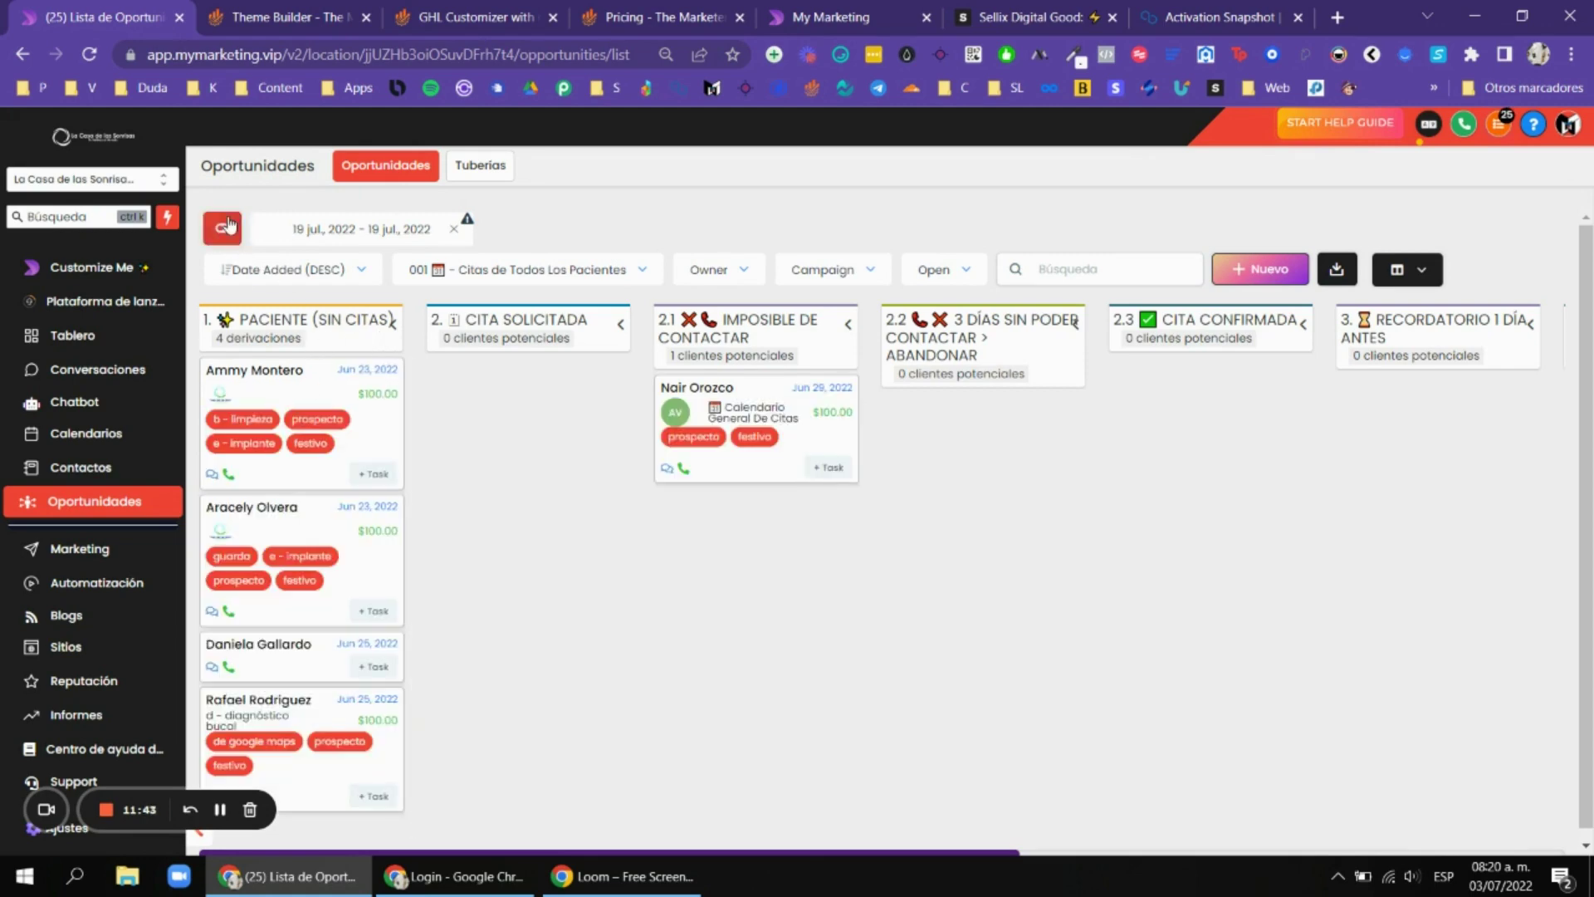
pyautogui.click(222, 228)
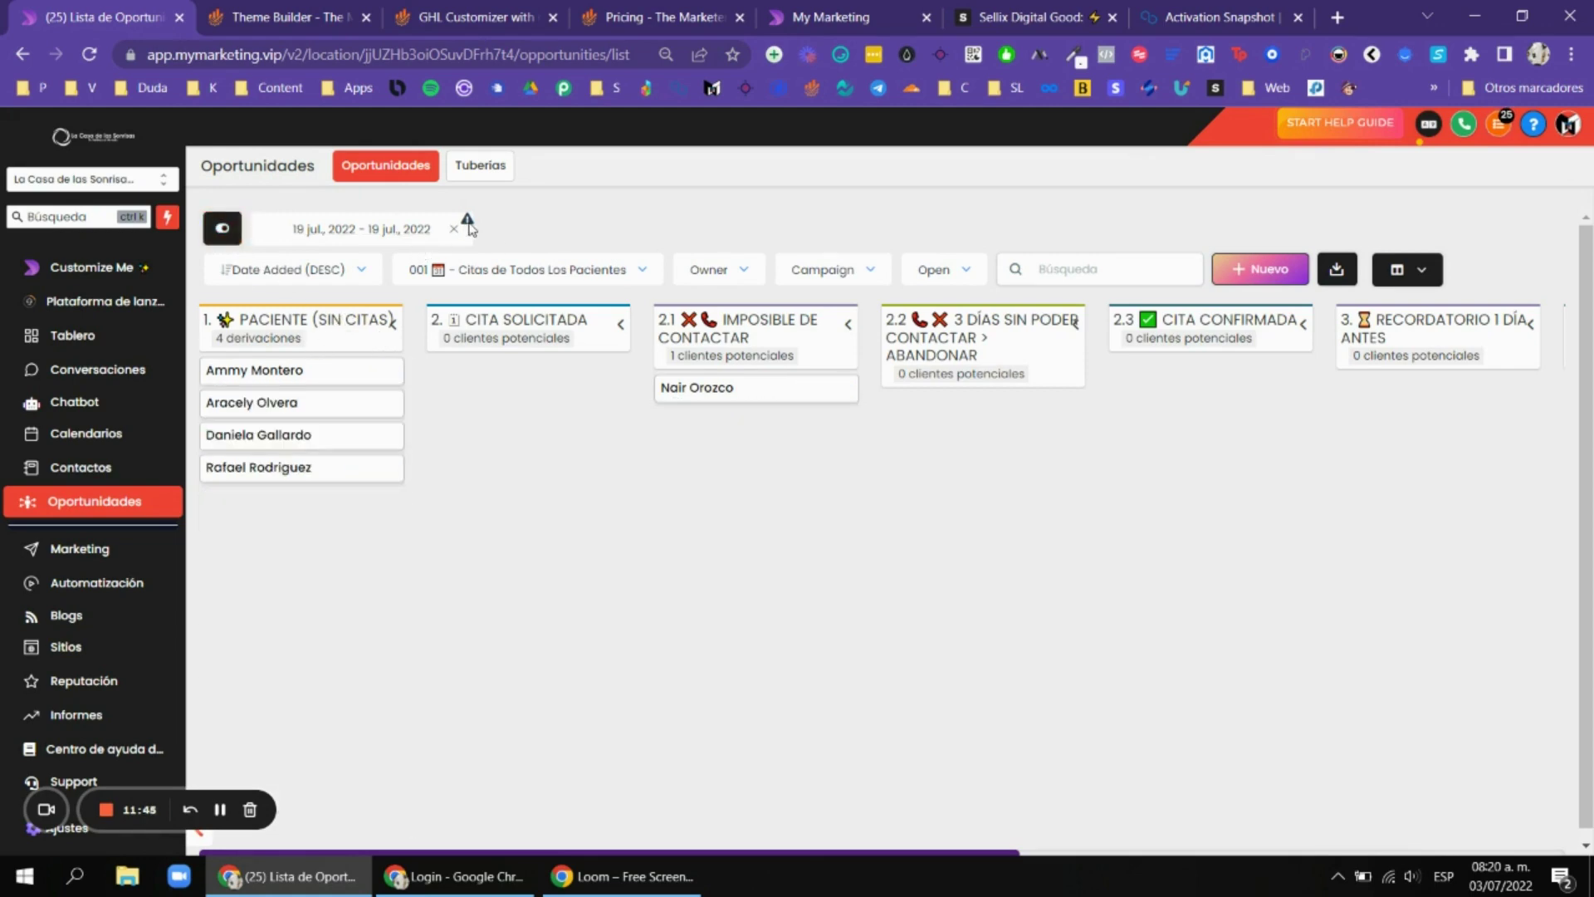
# Check the notification settings, then switch the dashboard language back to English.
pyautogui.click(1495, 133)
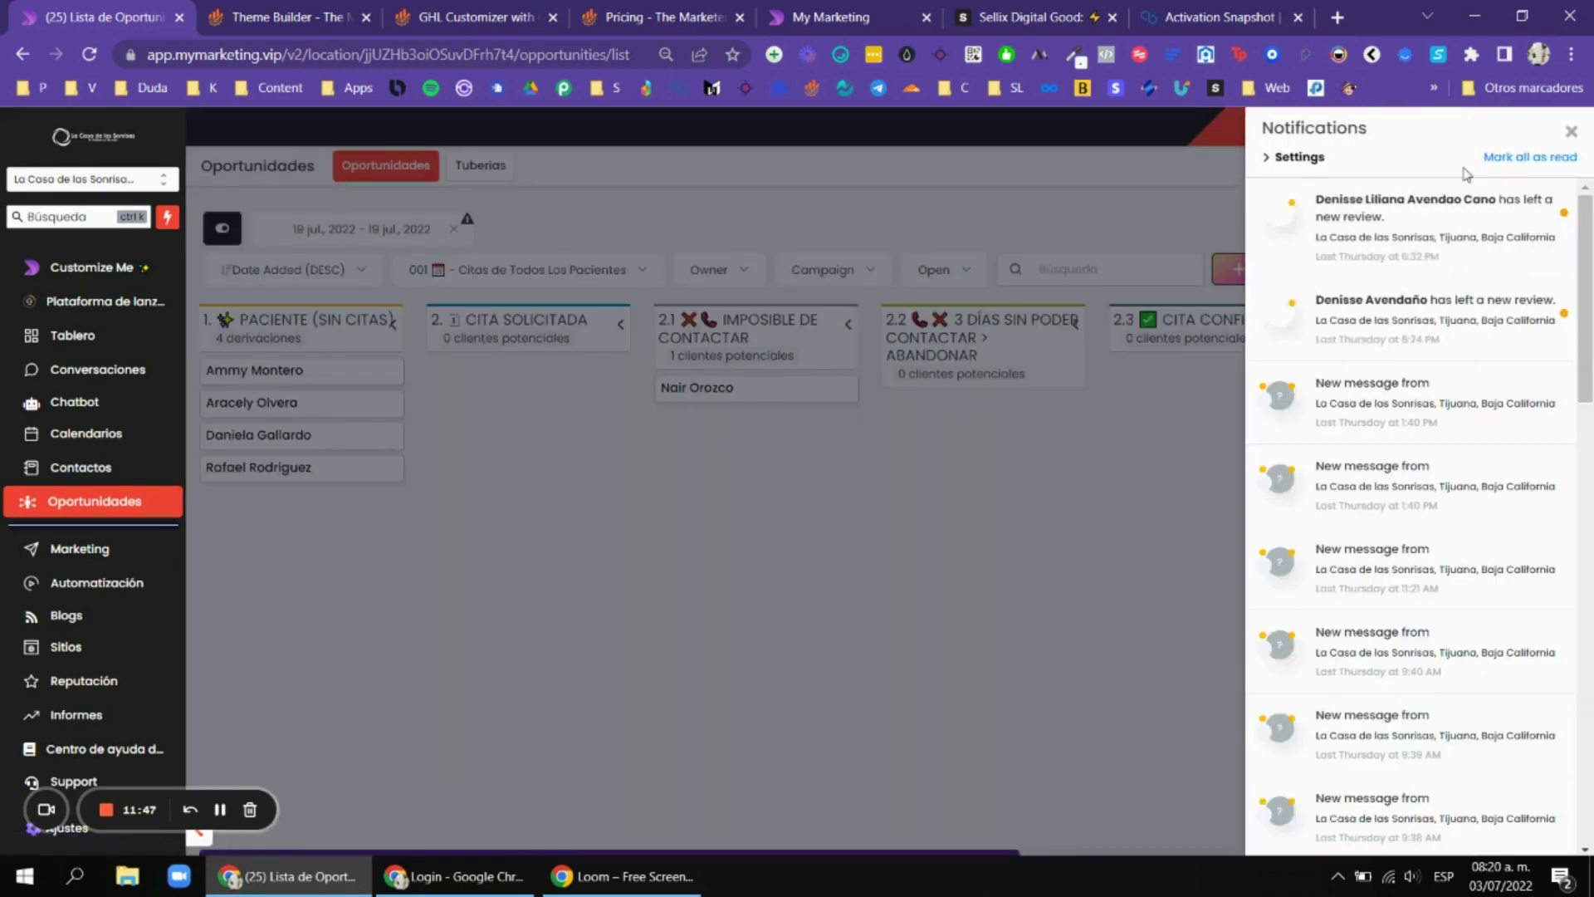
pyautogui.click(1302, 160)
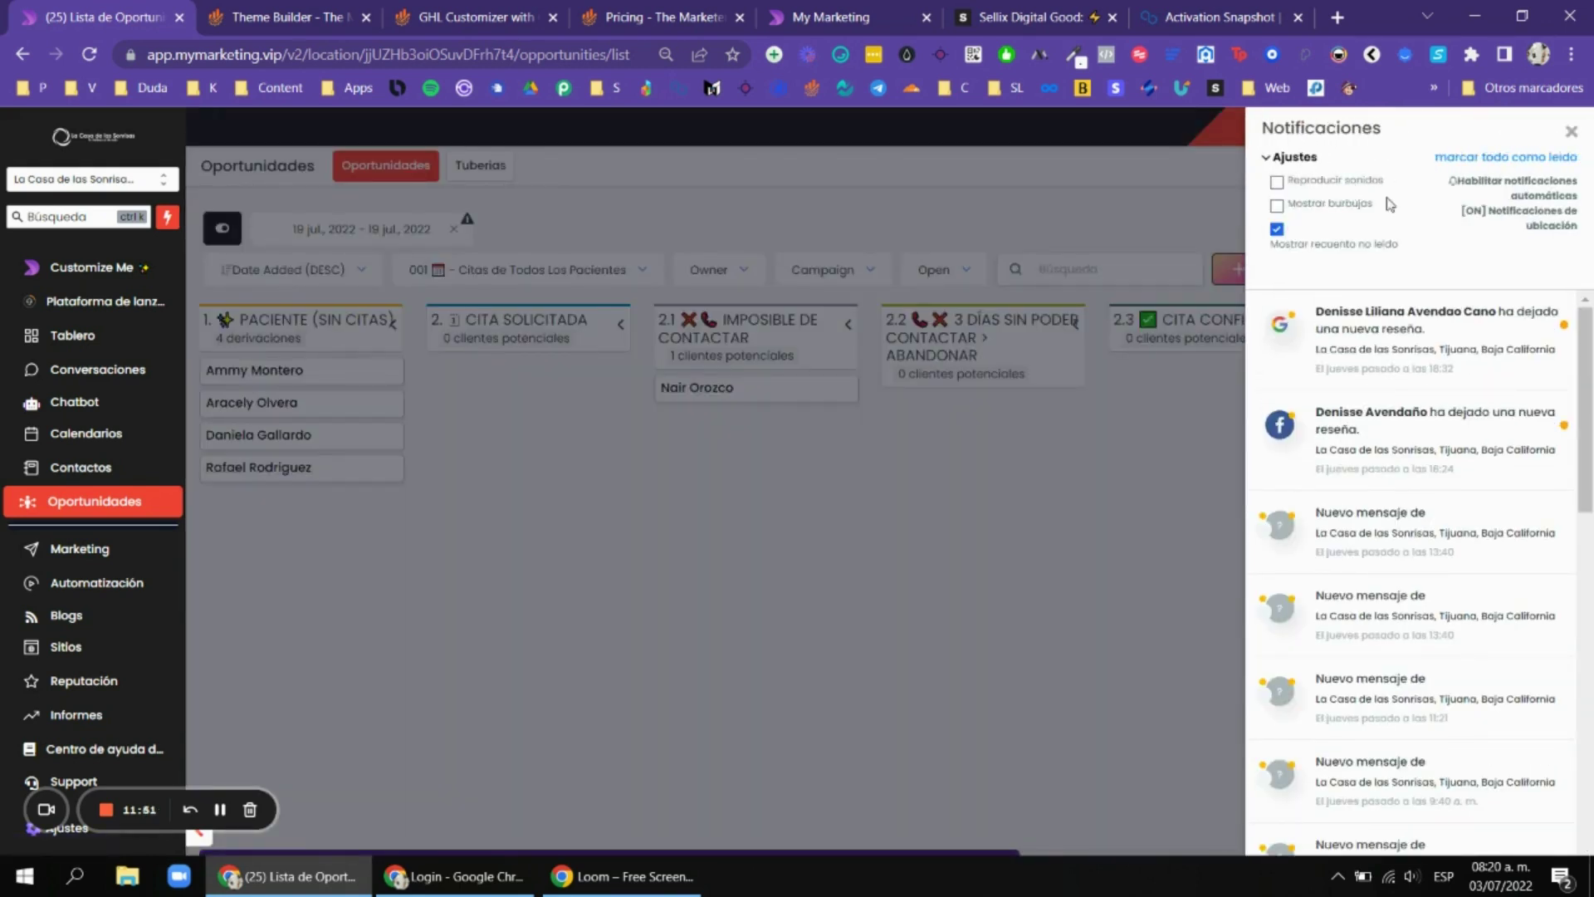
pyautogui.click(1572, 134)
pyautogui.click(1428, 125)
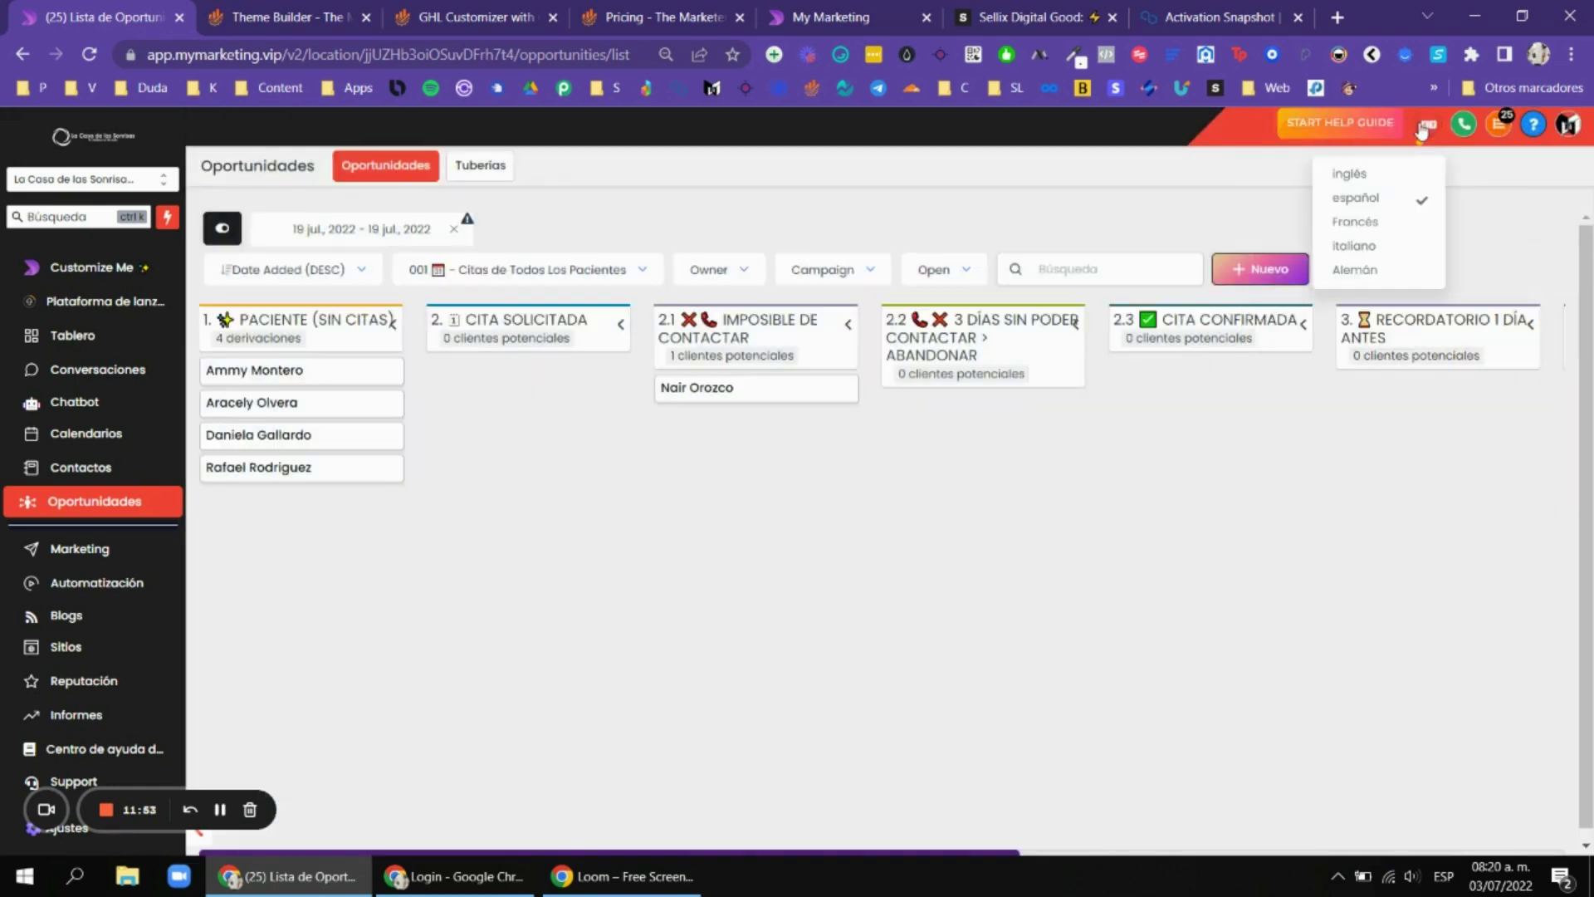
pyautogui.click(1379, 176)
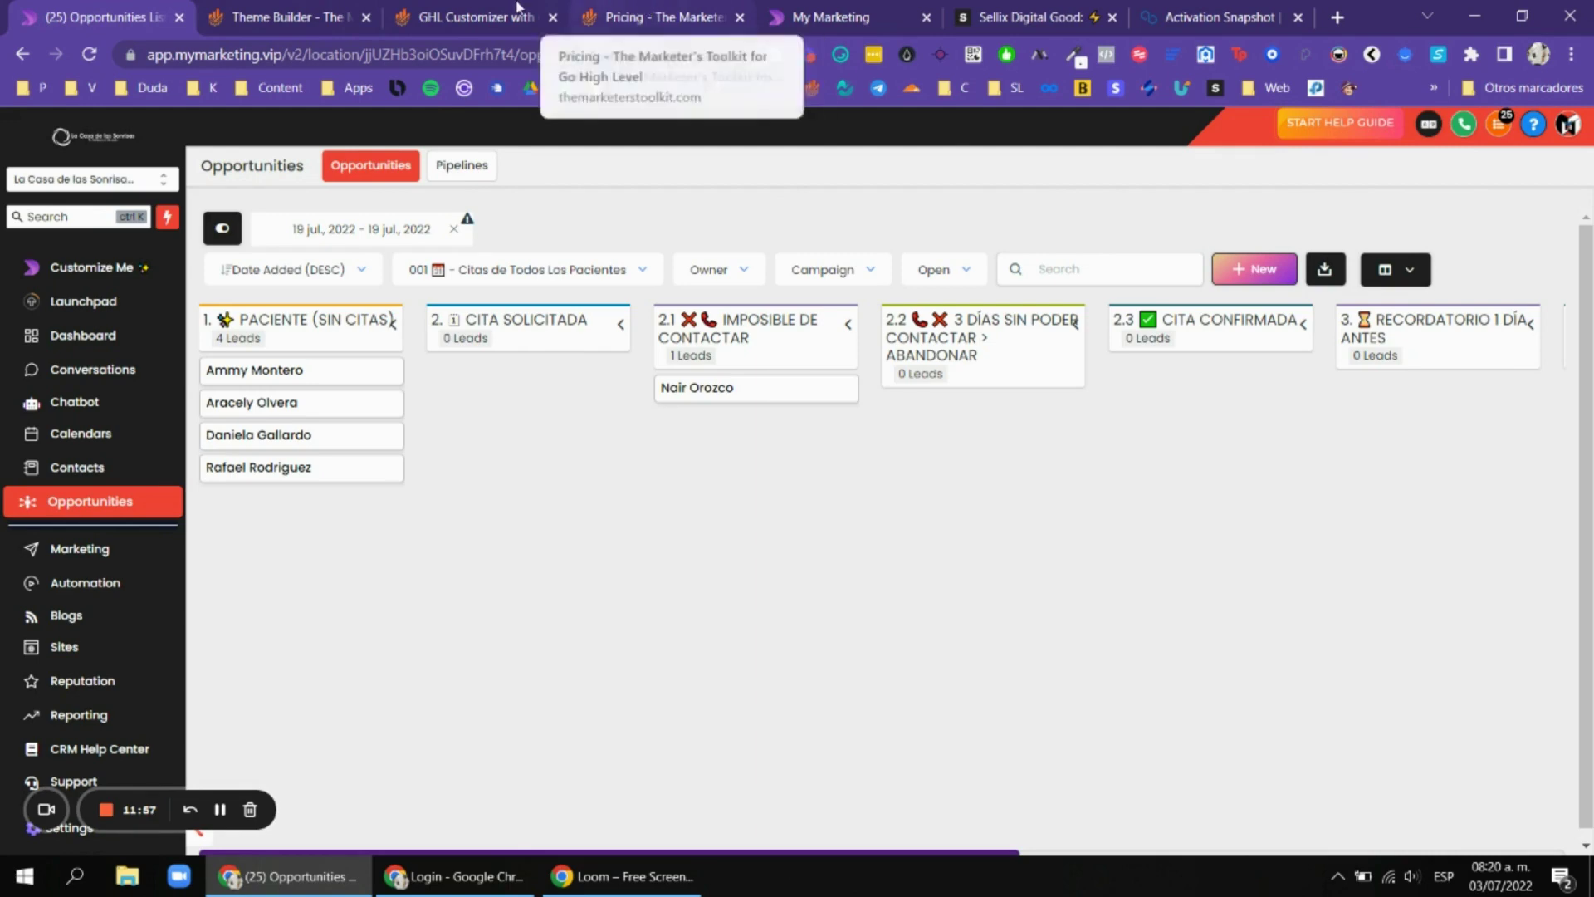
# Select the location ID in the Opportunities dashboard's web address.
pyautogui.click(473, 17)
pyautogui.scroll(-1, 938, 317)
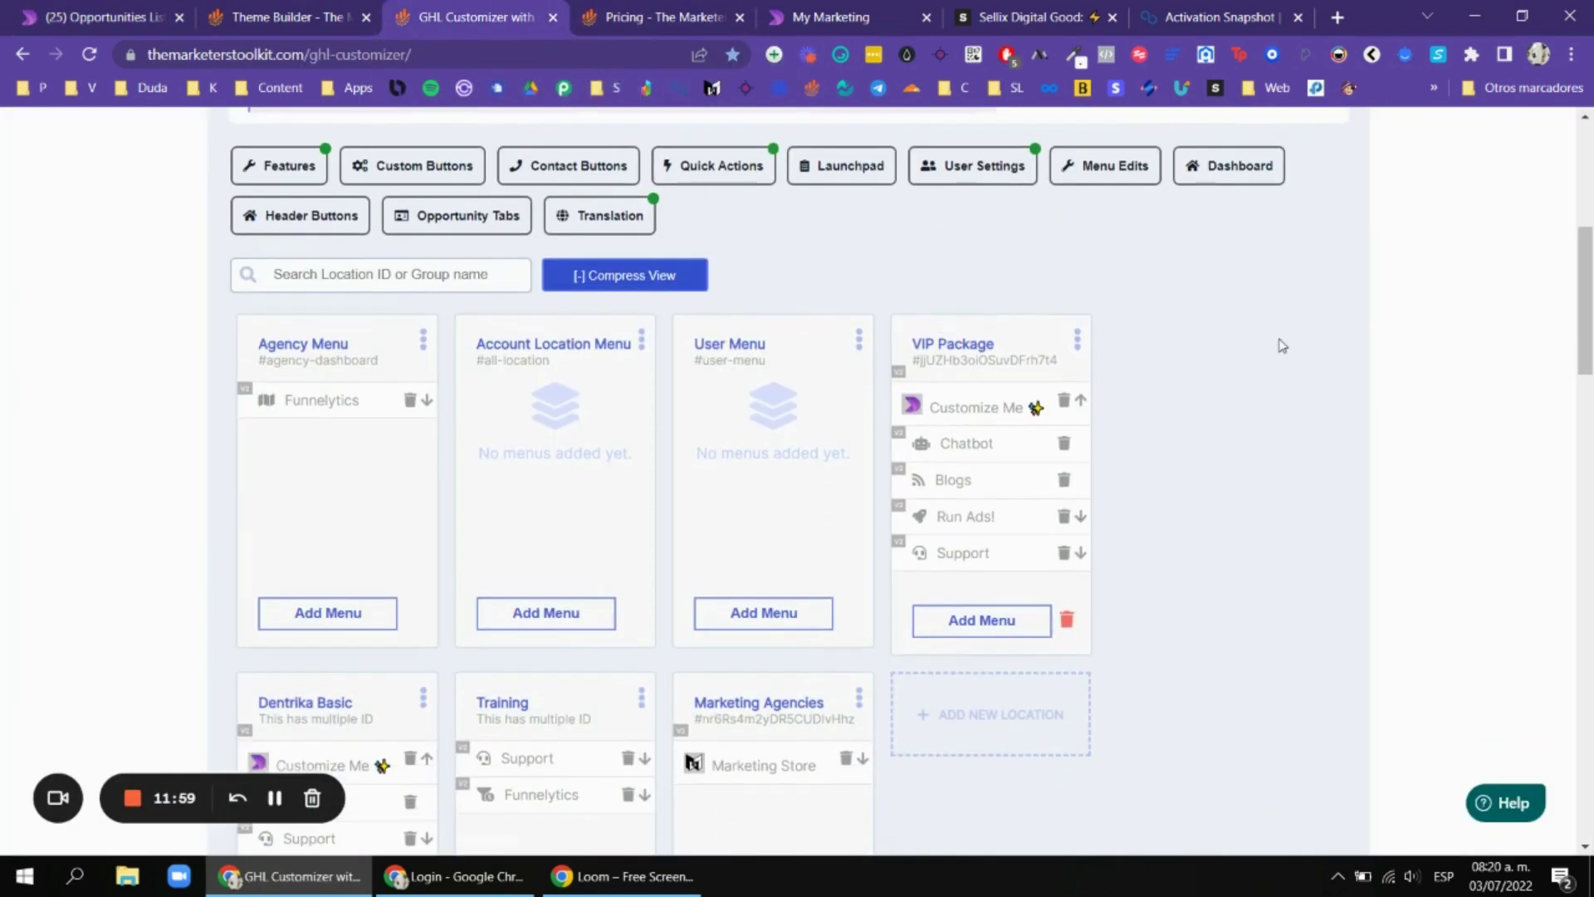
pyautogui.scroll(2, 1276, 362)
pyautogui.scroll(-2, 1096, 374)
pyautogui.scroll(-2, 970, 575)
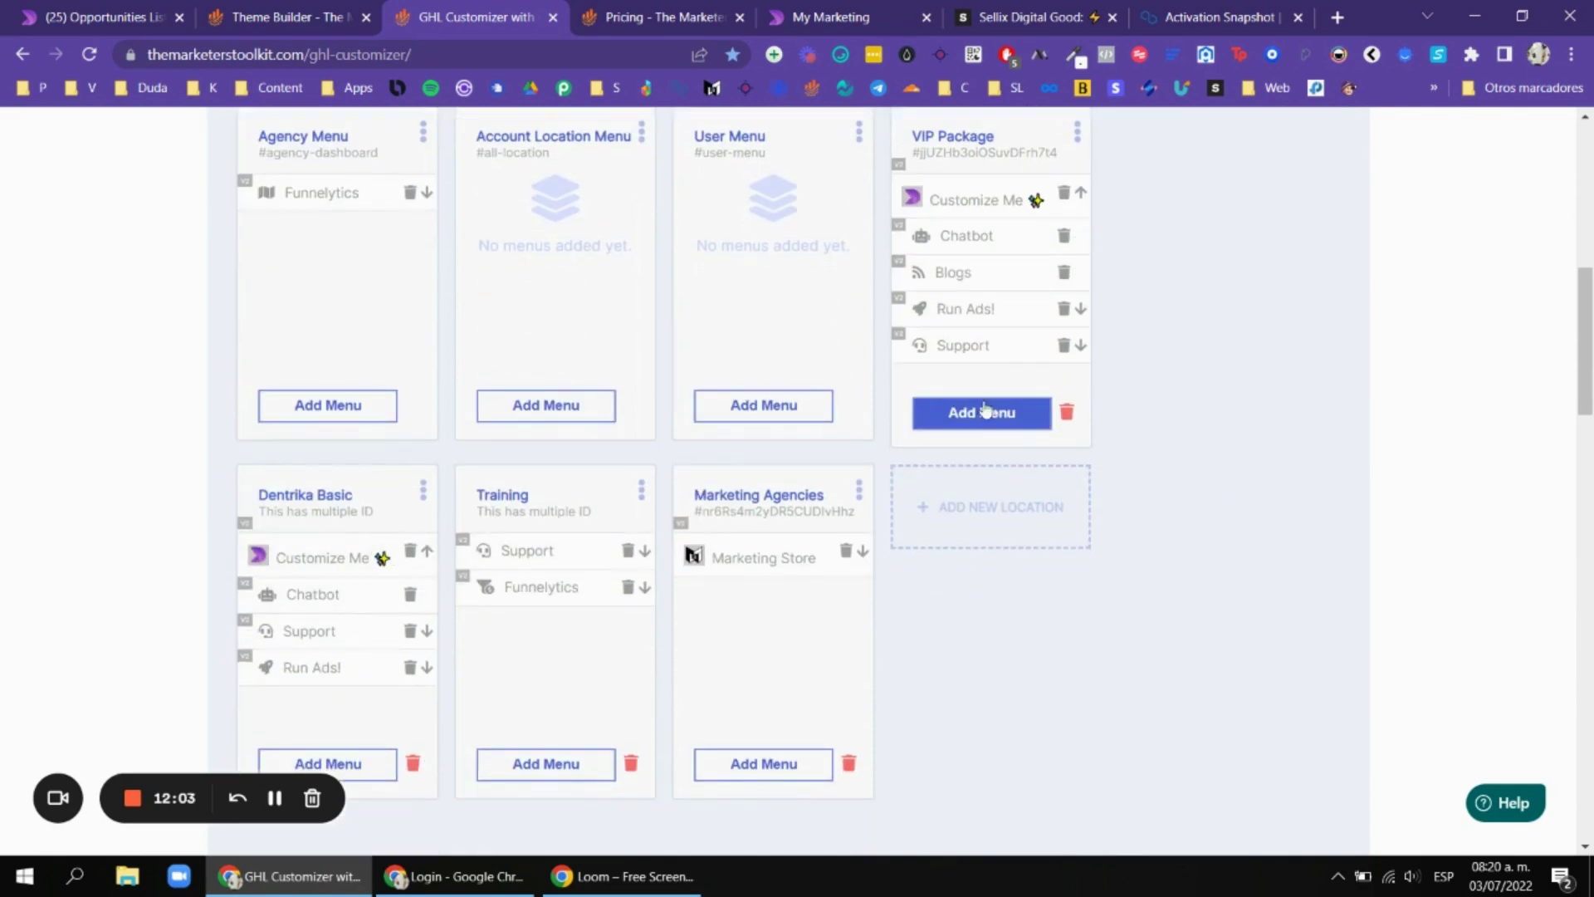
pyautogui.scroll(1, 1043, 328)
pyautogui.click(116, 16)
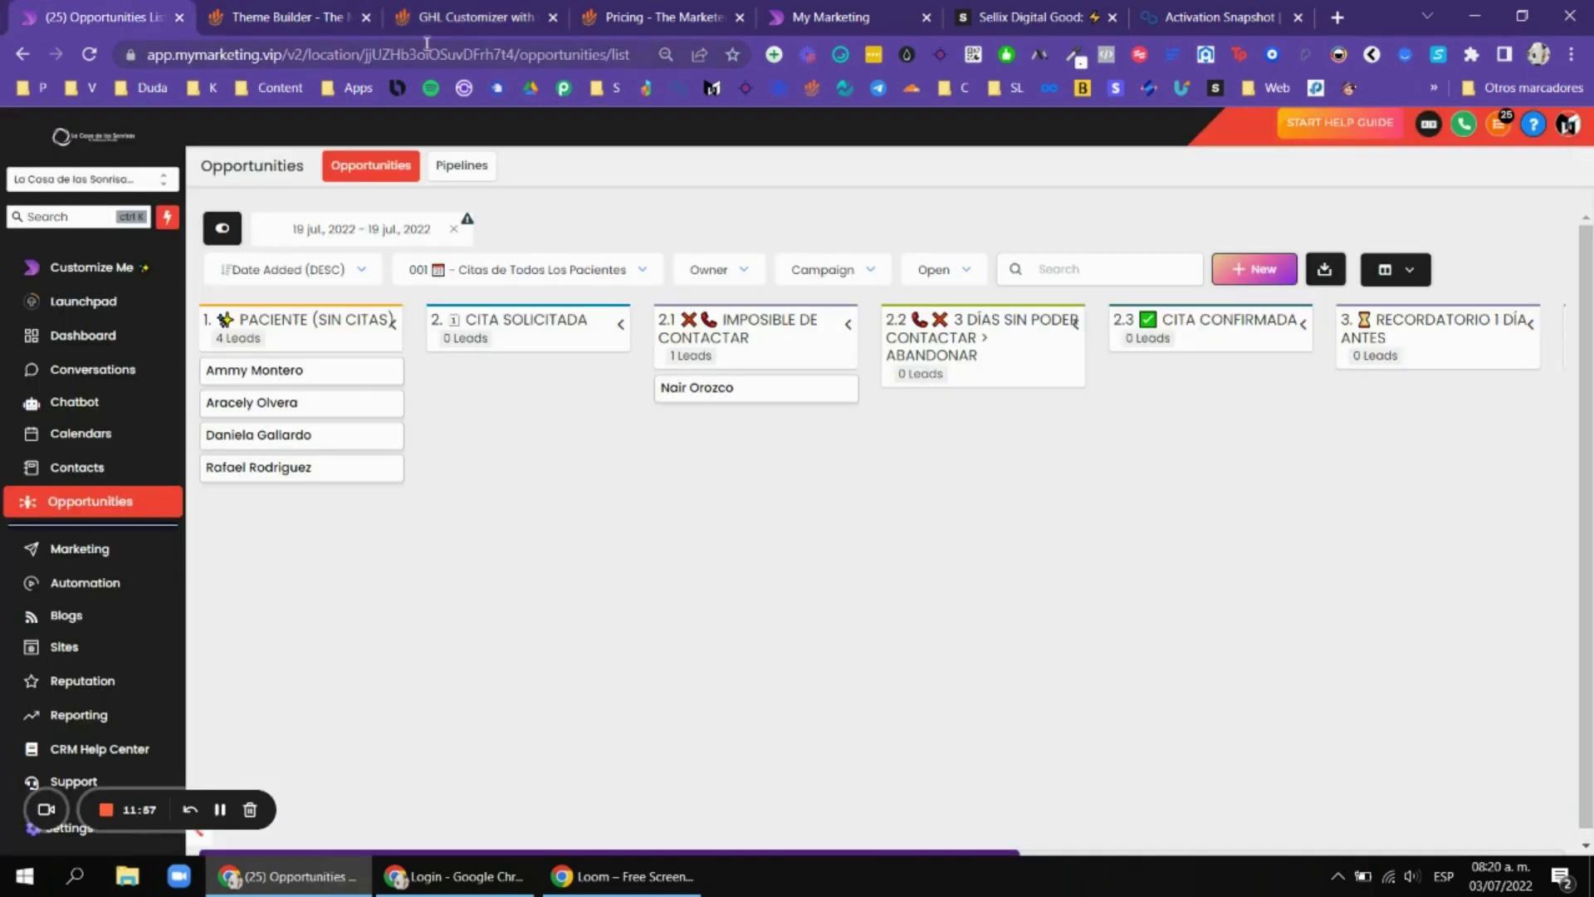
pyautogui.click(404, 55)
pyautogui.click(415, 55)
pyautogui.doubleClick(440, 55)
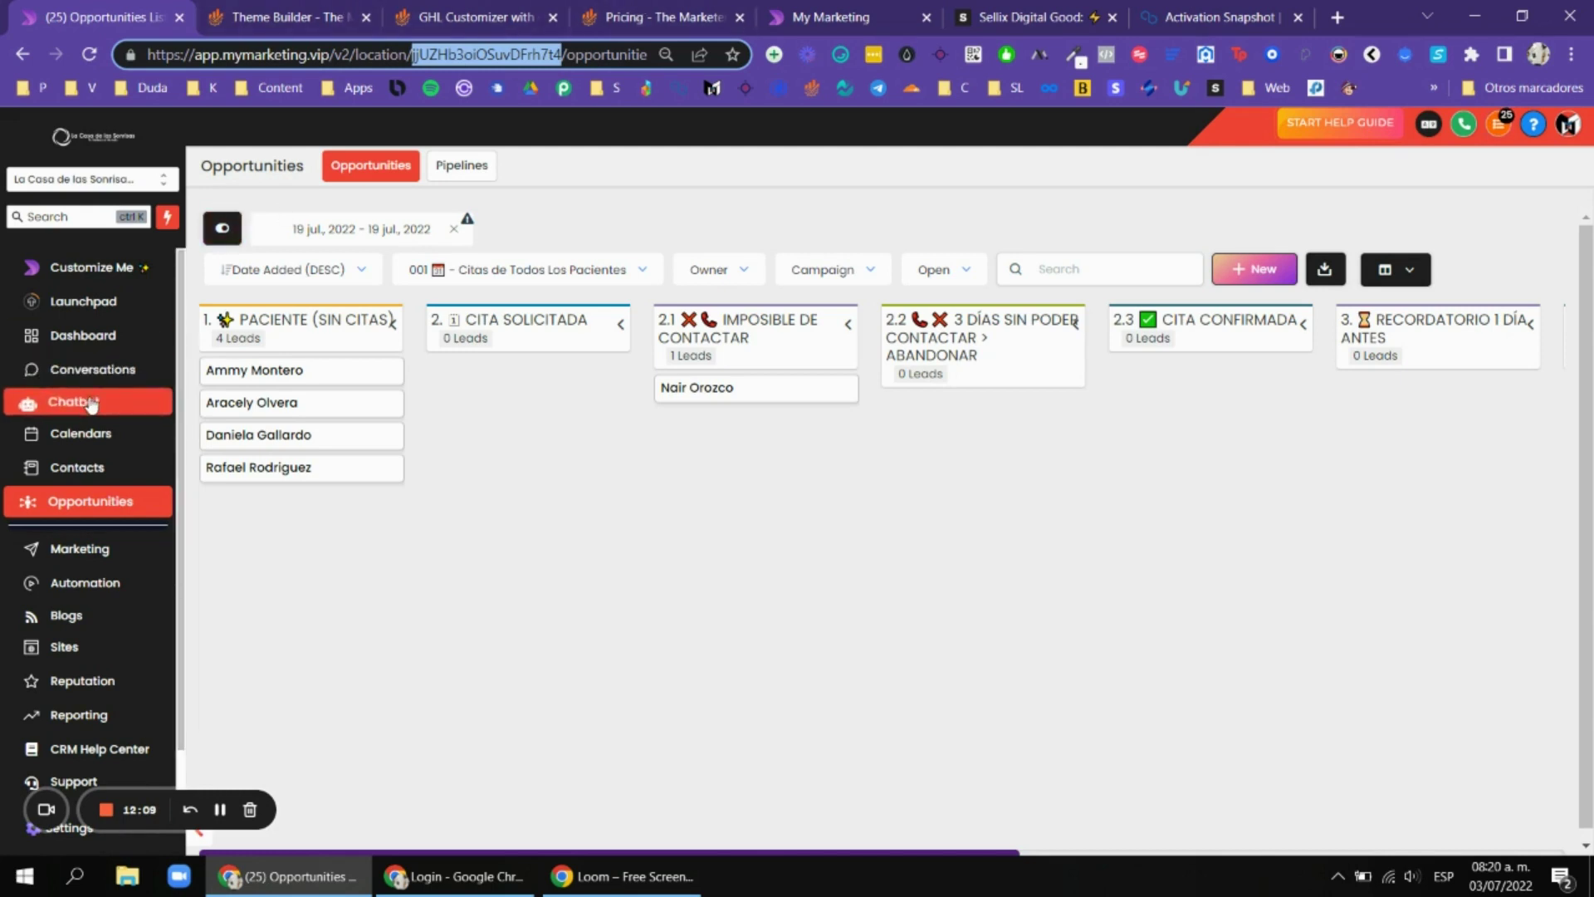
pyautogui.scroll(-1, 91, 407)
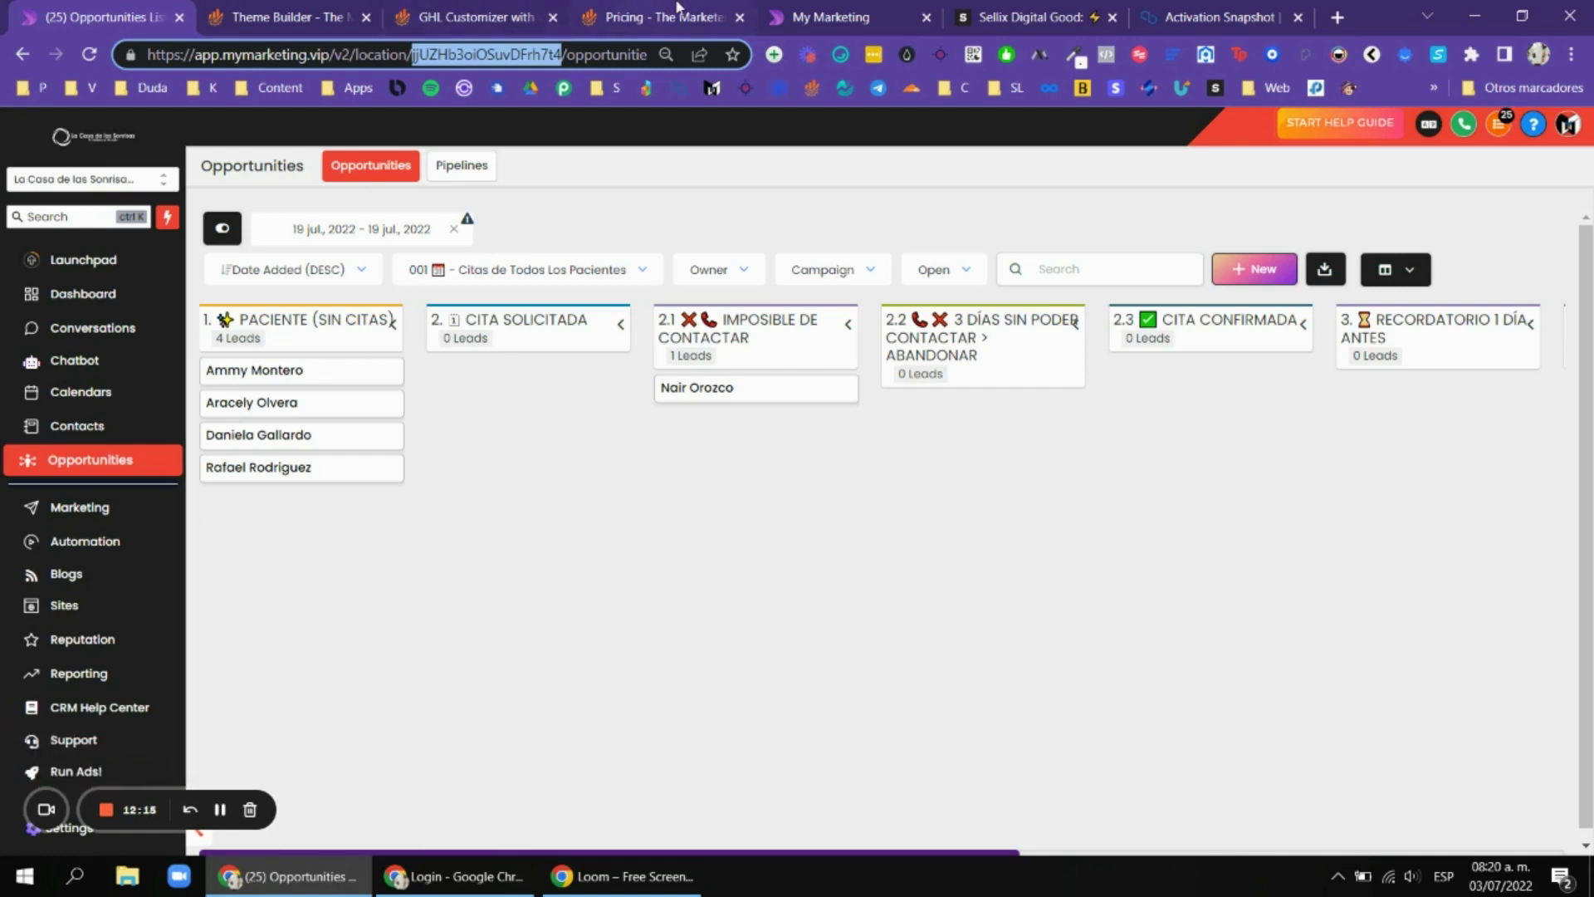
# Compare the VIP Package location settings ID against the dashboard's, then close without saving.
pyautogui.click(652, 16)
pyautogui.click(465, 16)
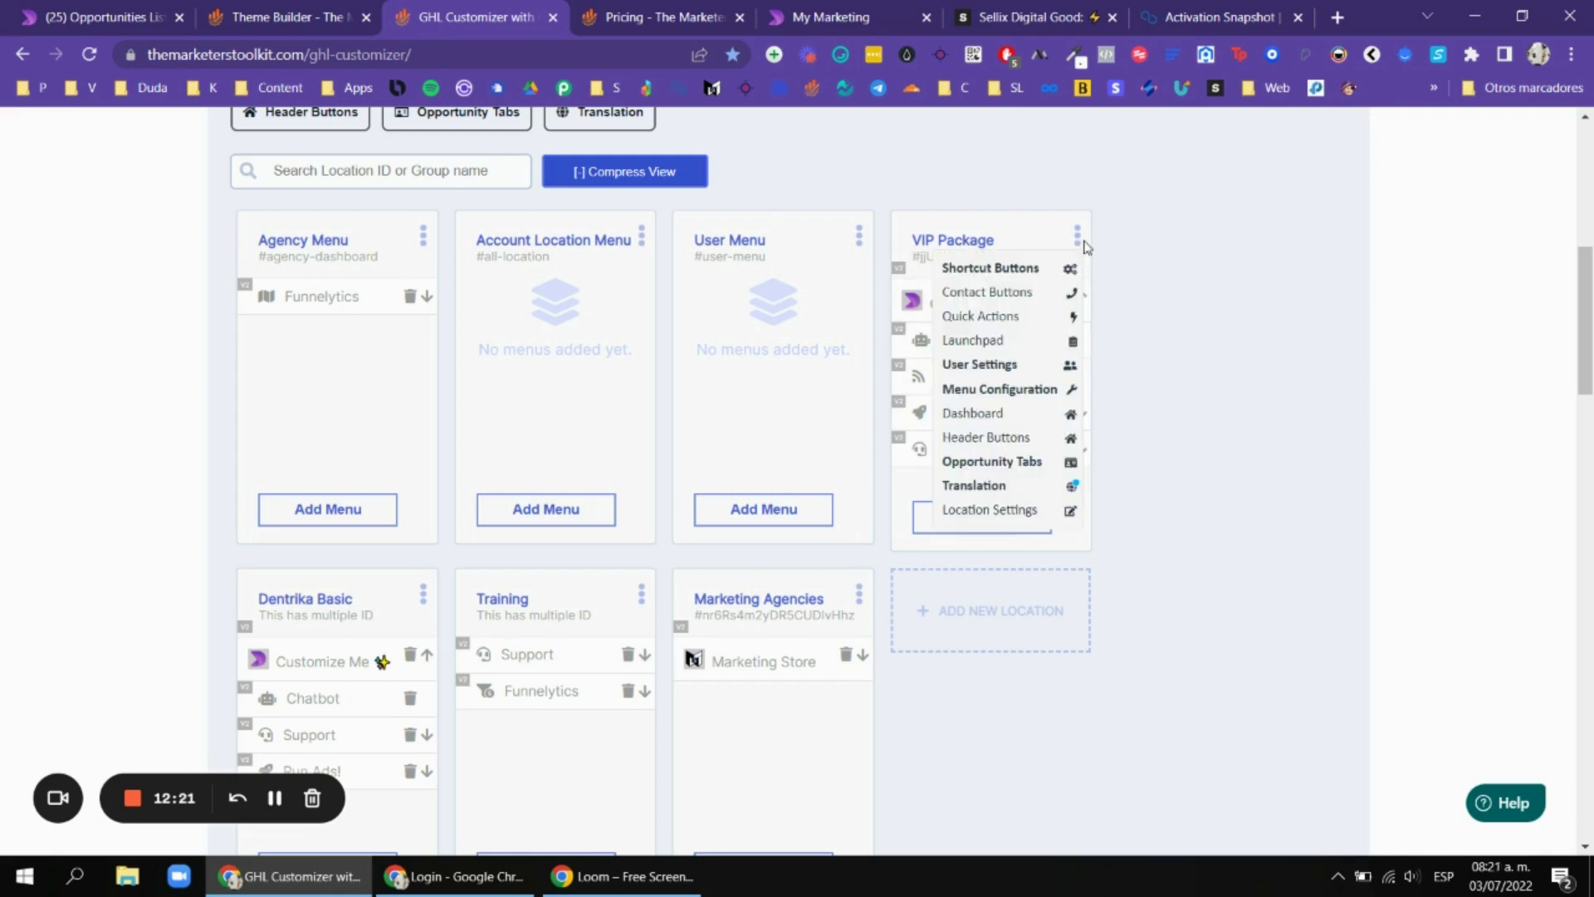
pyautogui.moveTo(1077, 236)
pyautogui.click(1030, 509)
pyautogui.scroll(1, 698, 274)
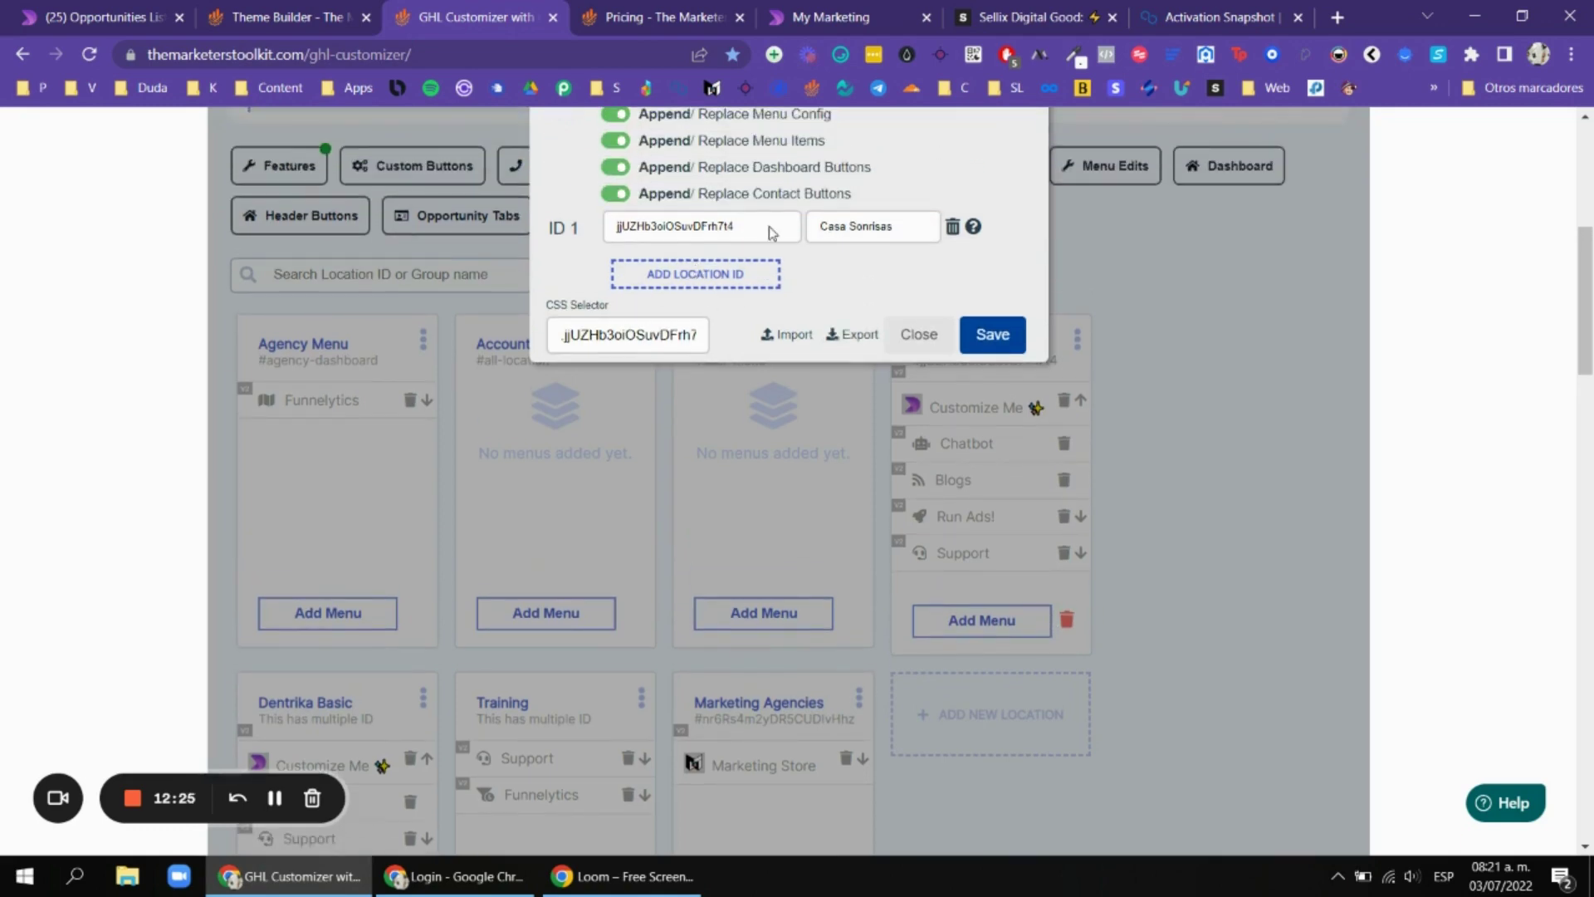
pyautogui.hotkey('ctrl', '1')
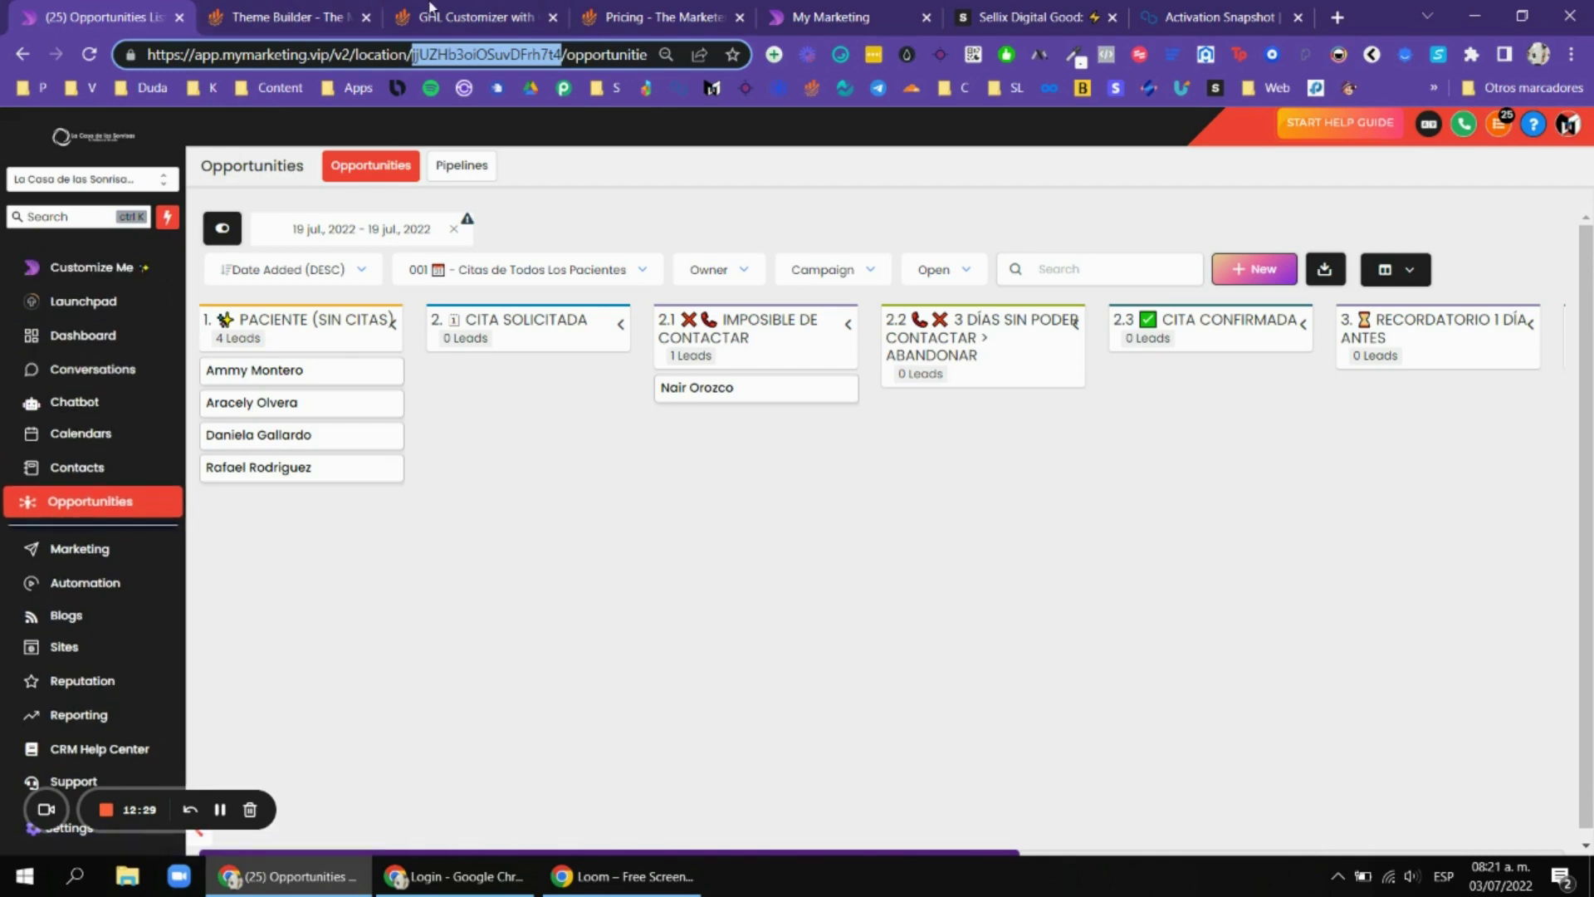
pyautogui.hotkey('ctrl', '3')
pyautogui.click(908, 335)
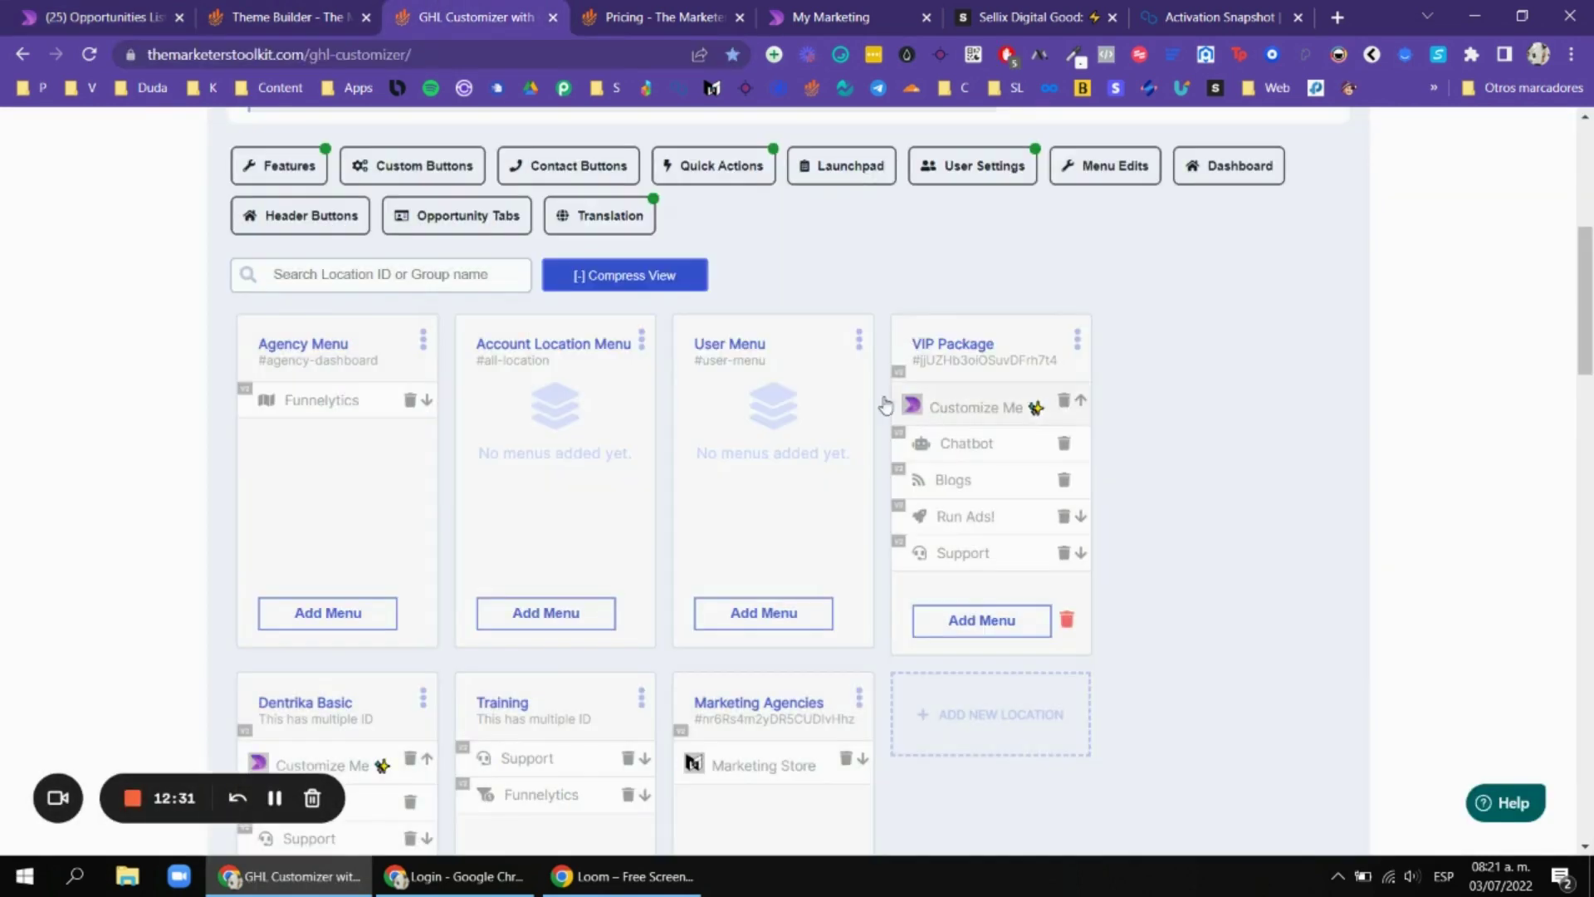
pyautogui.scroll(3, 586, 378)
pyautogui.scroll(-1, 300, 392)
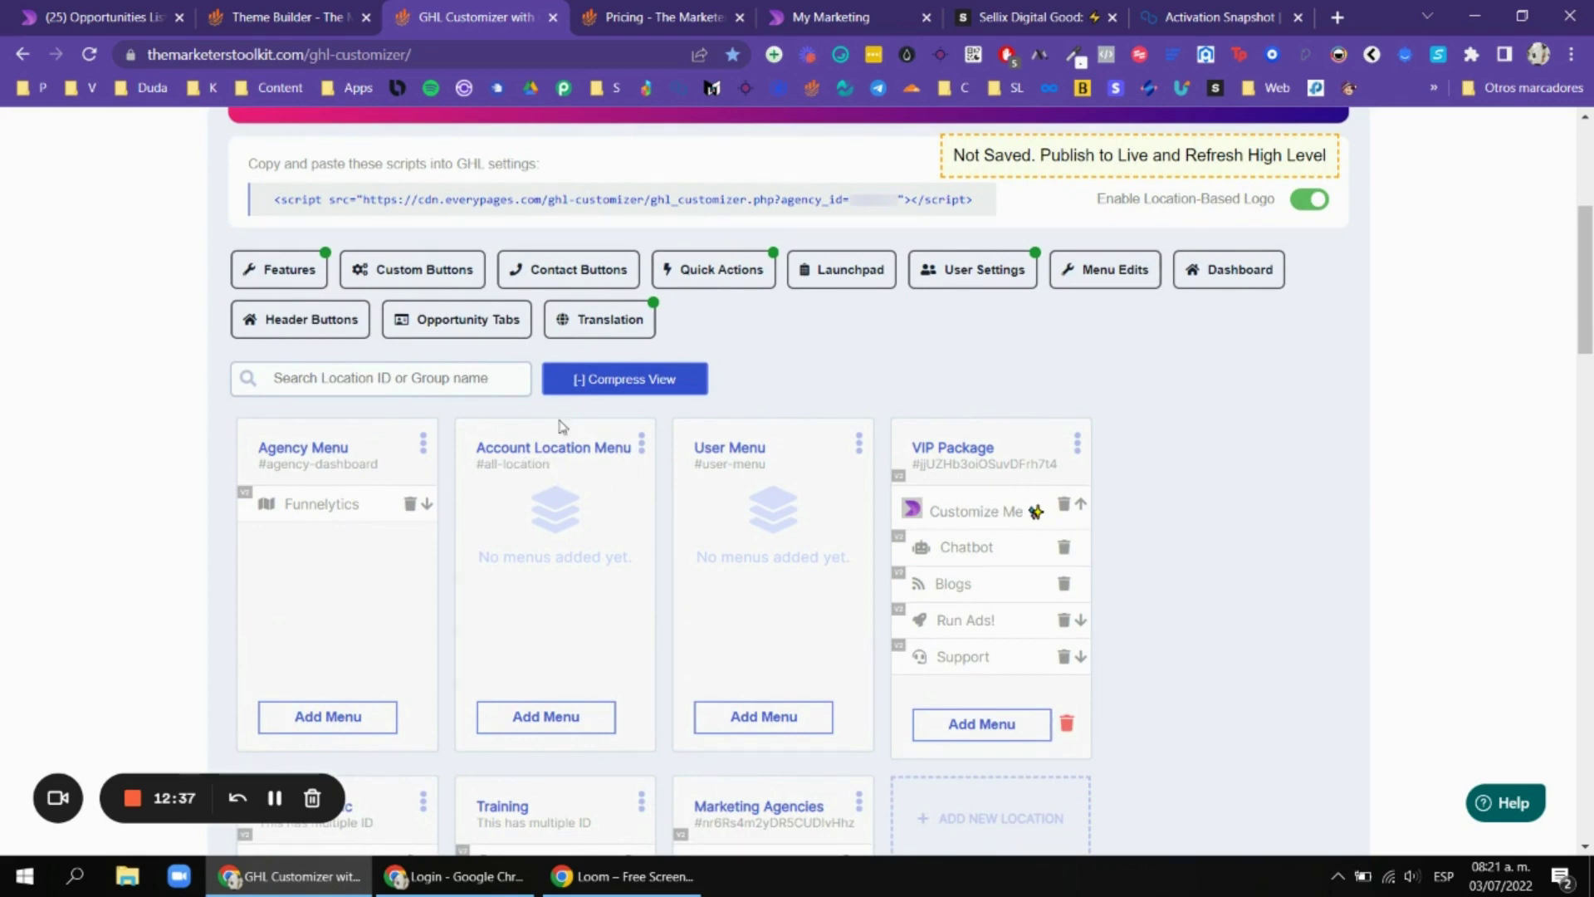
# Check the Opportunity Pipelines features, then open the first lead card's Edit Opportunity window.
pyautogui.scroll(1, 415, 365)
pyautogui.scroll(-1, 399, 352)
pyautogui.click(274, 270)
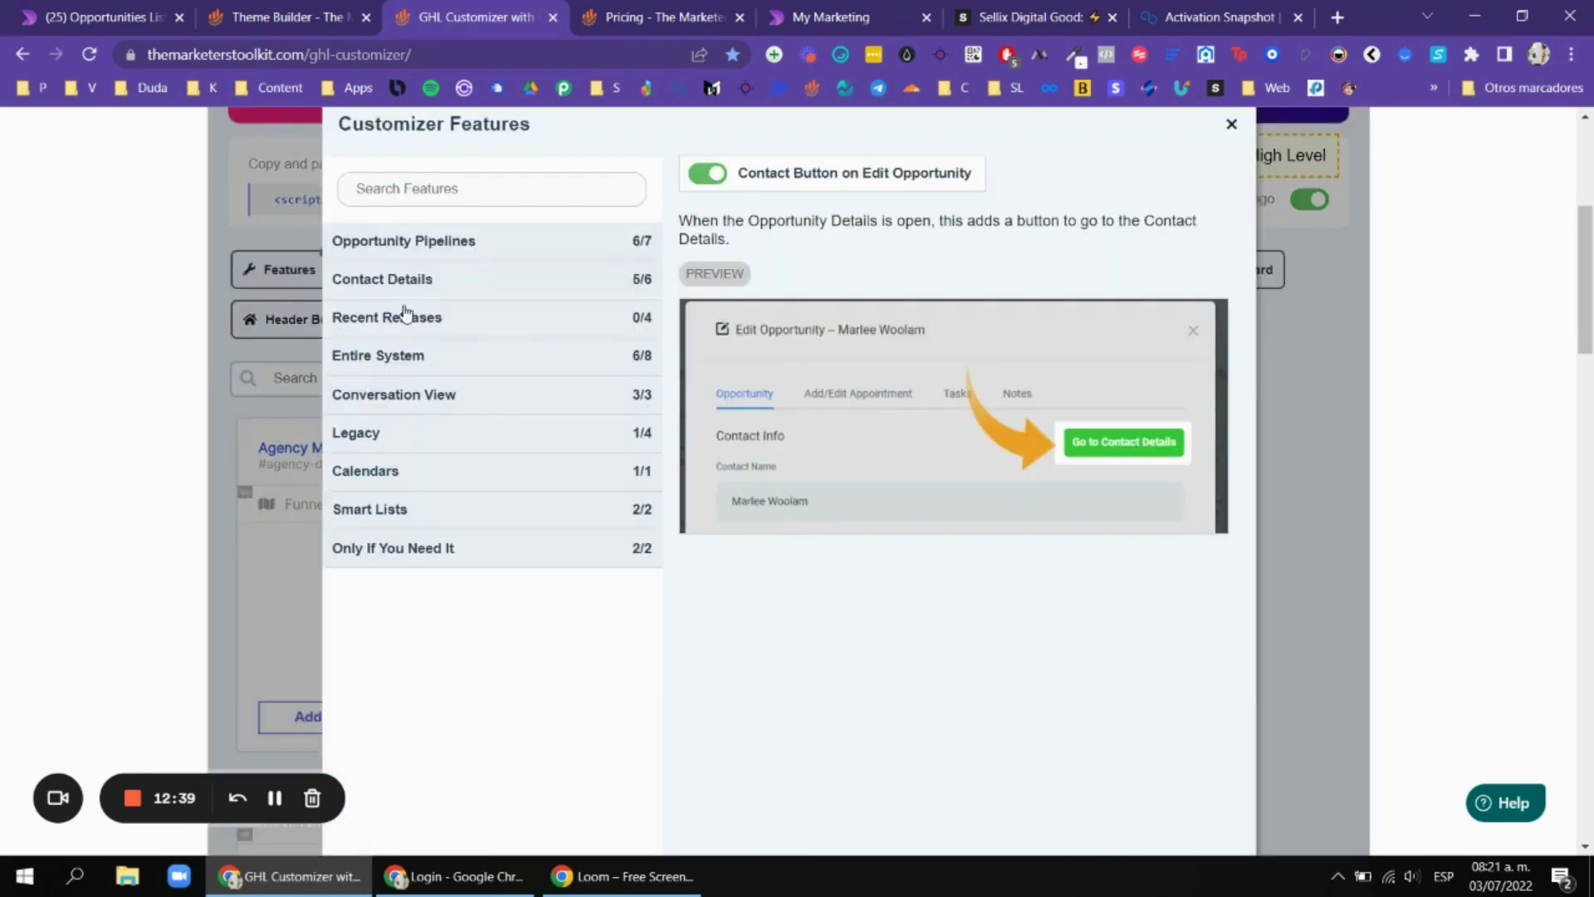
pyautogui.scroll(1, 540, 249)
pyautogui.scroll(-1, 522, 252)
pyautogui.click(521, 249)
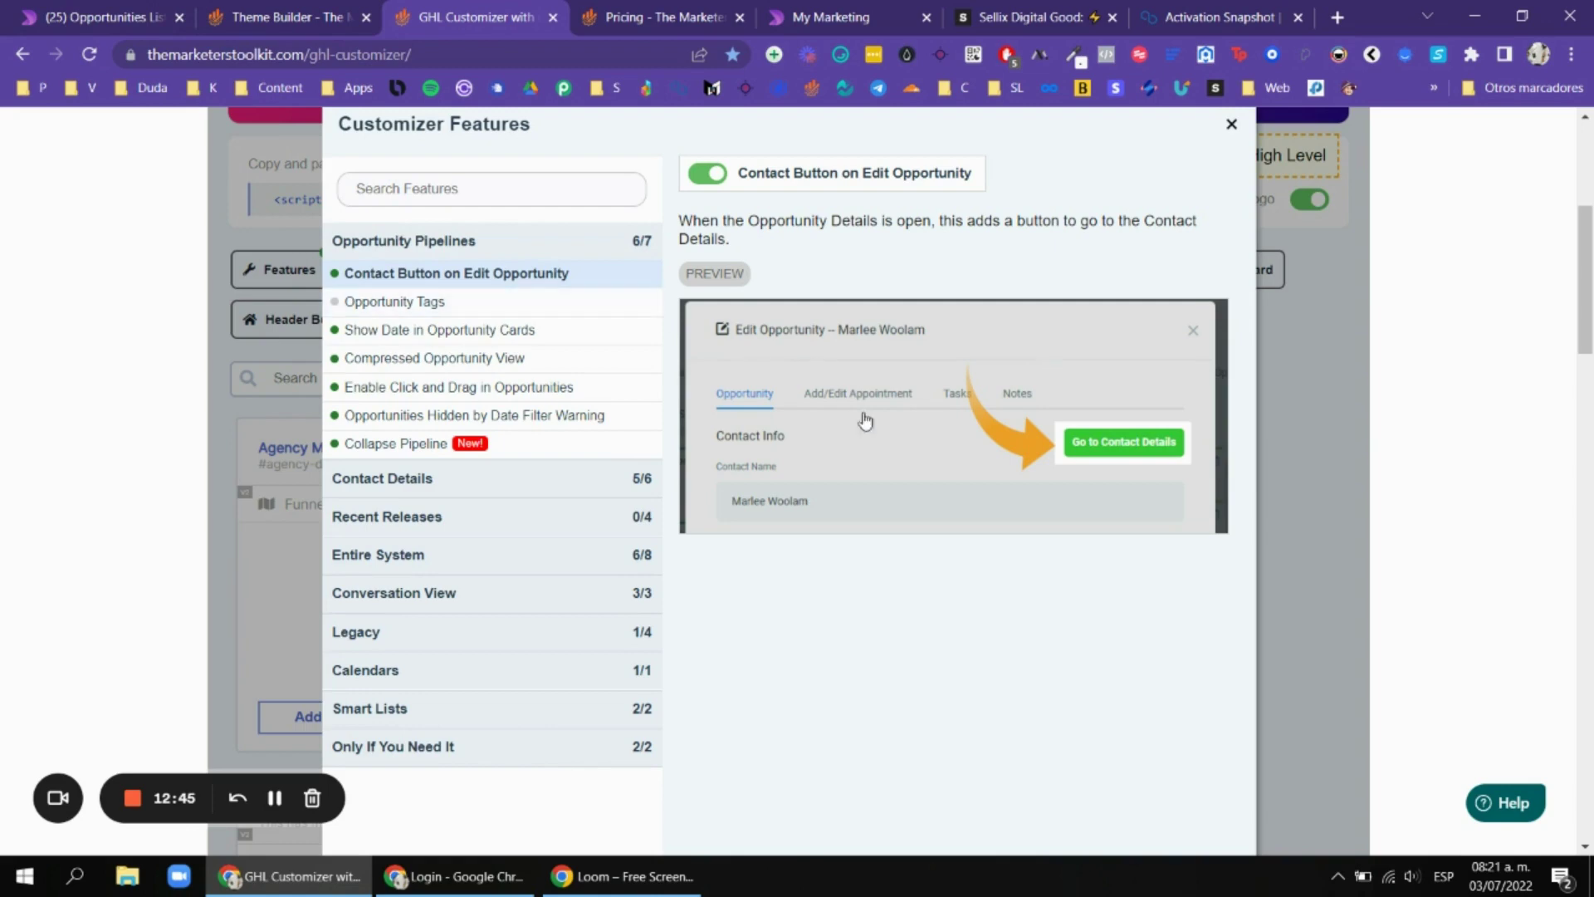
pyautogui.click(95, 16)
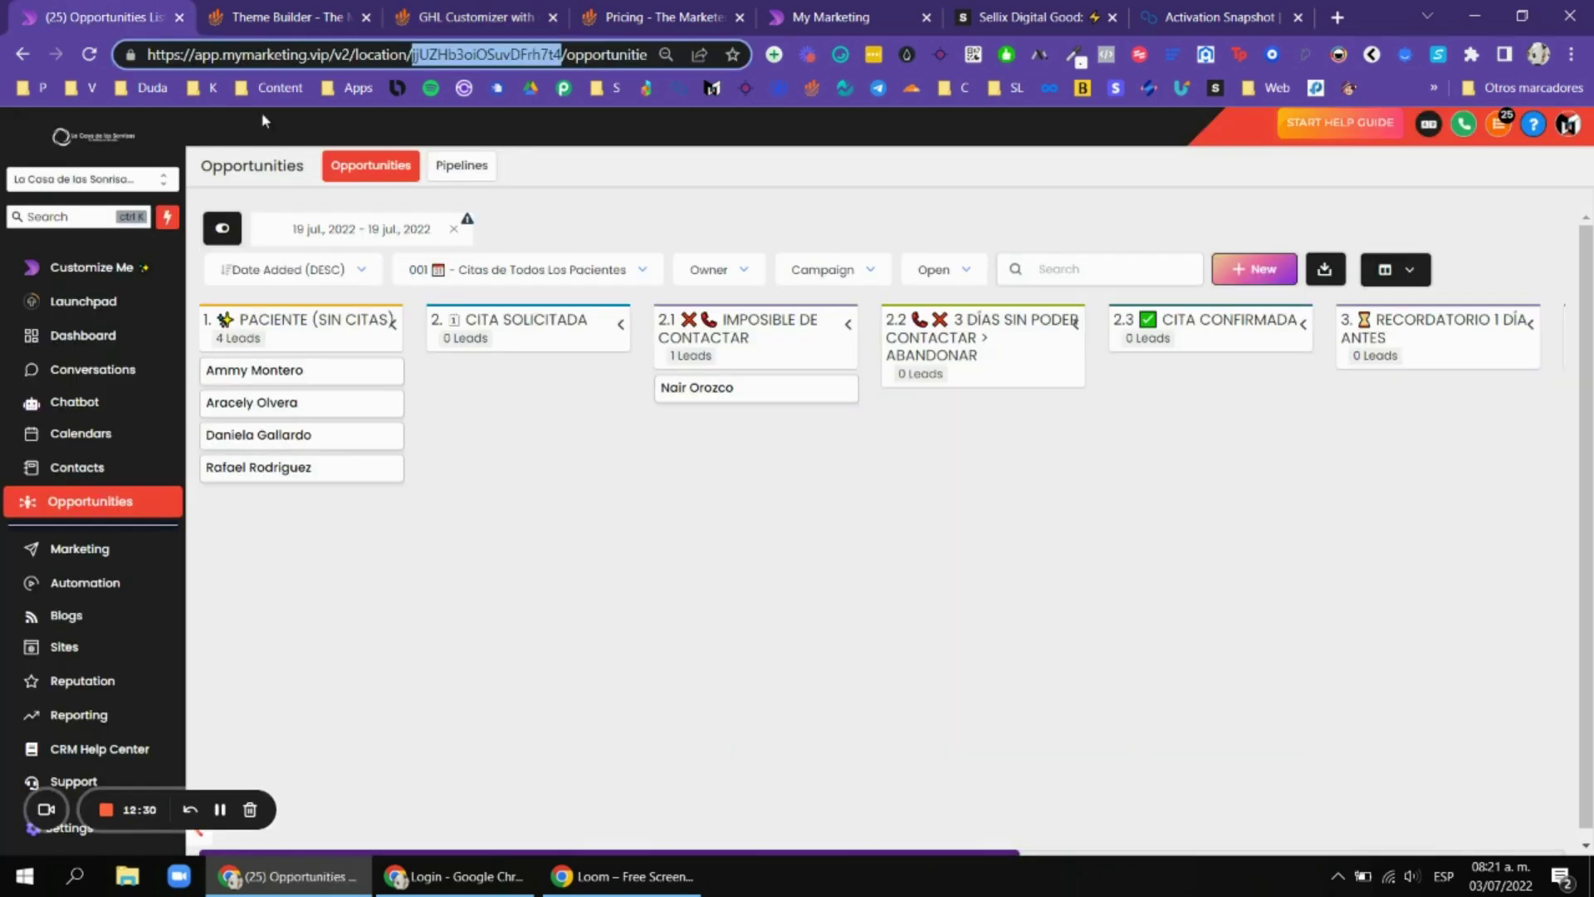
pyautogui.click(305, 374)
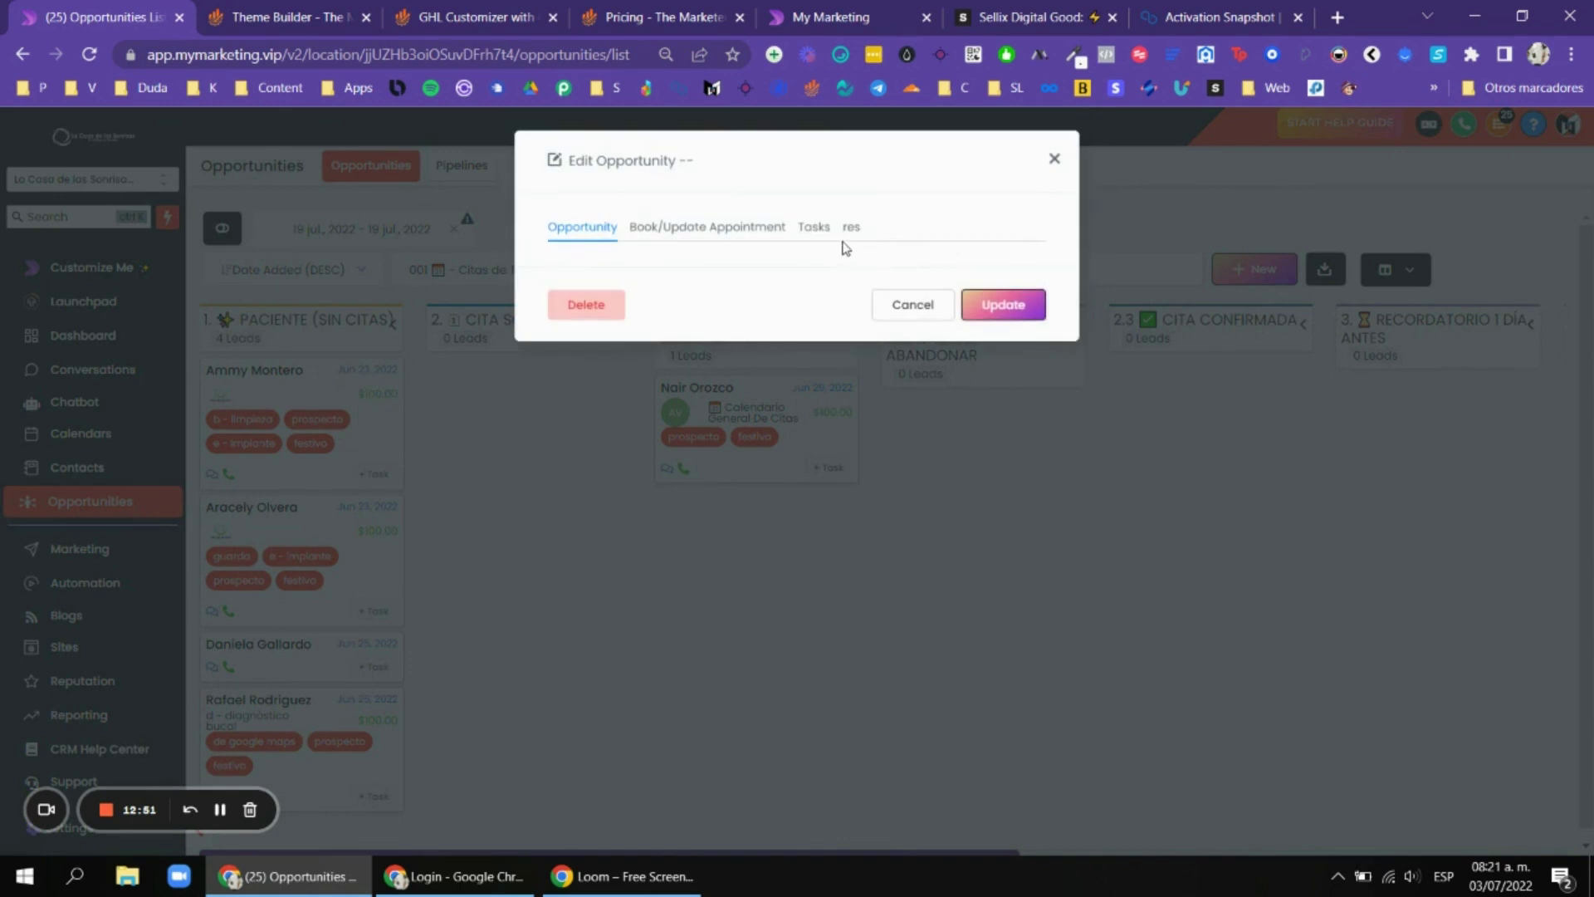
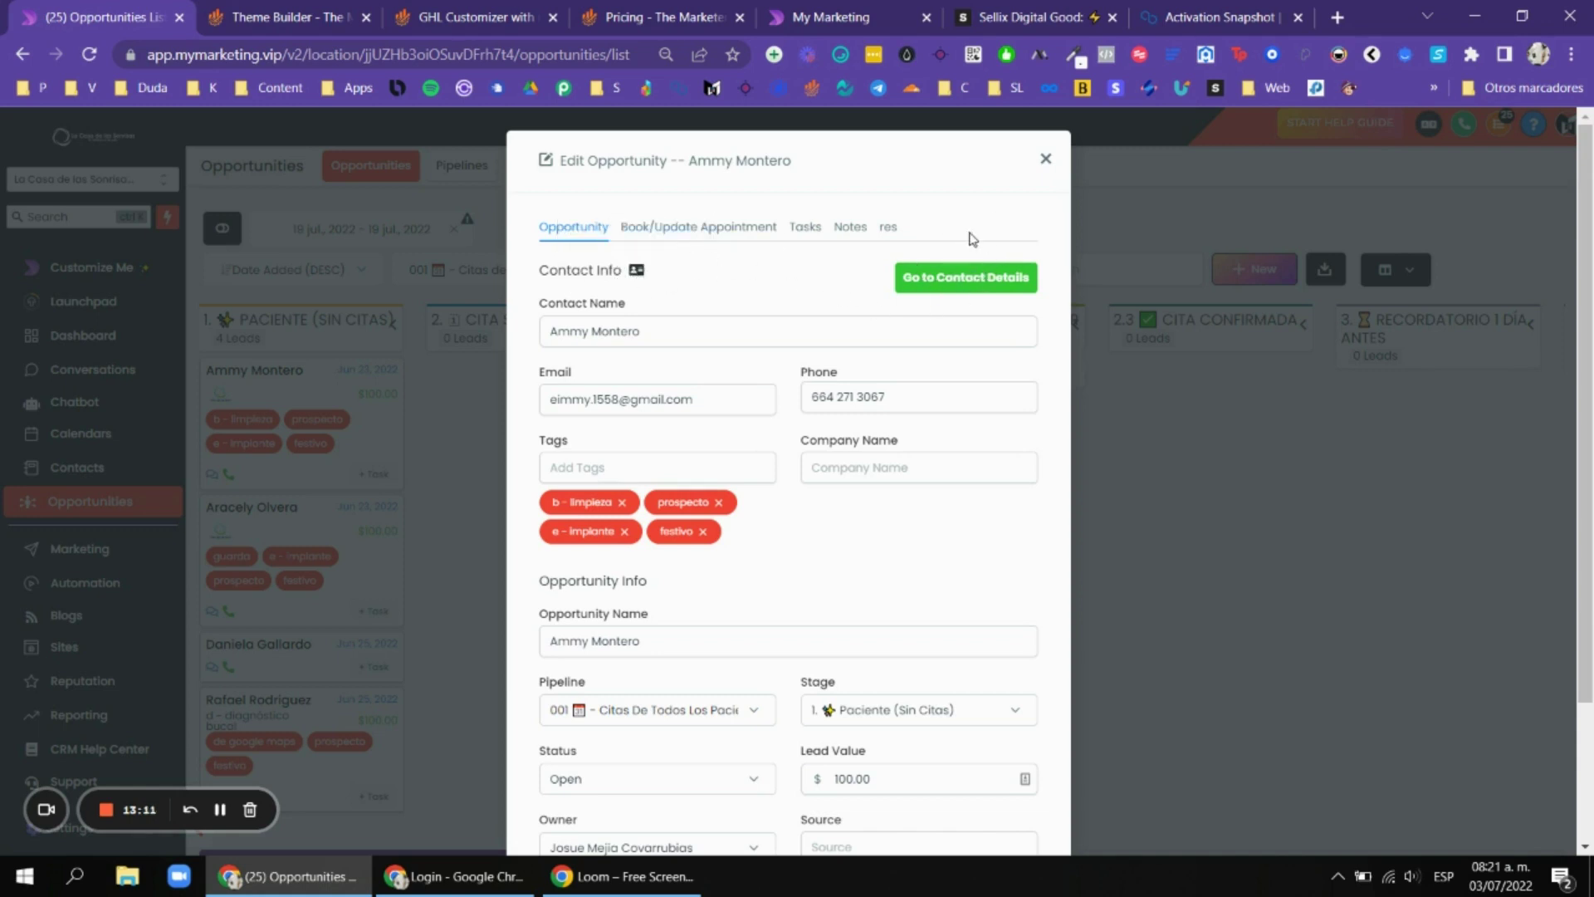
# Leave the open opportunity and show the GHL Customizer's Opportunity Pipelines feature list.
pyautogui.scroll(-3, 785, 352)
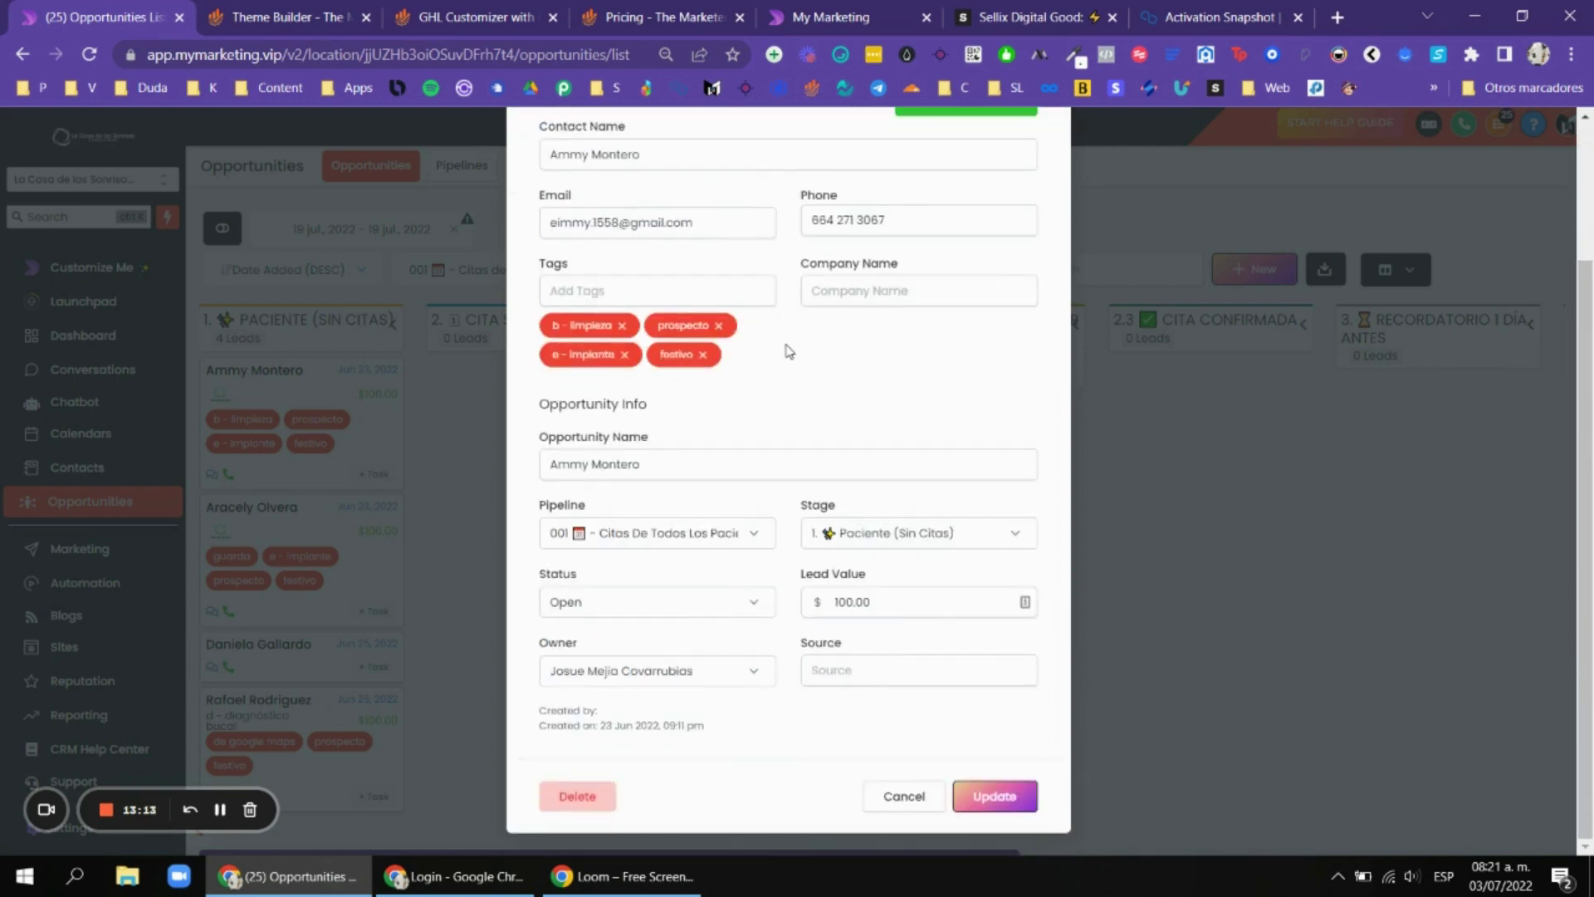
pyautogui.scroll(3, 843, 448)
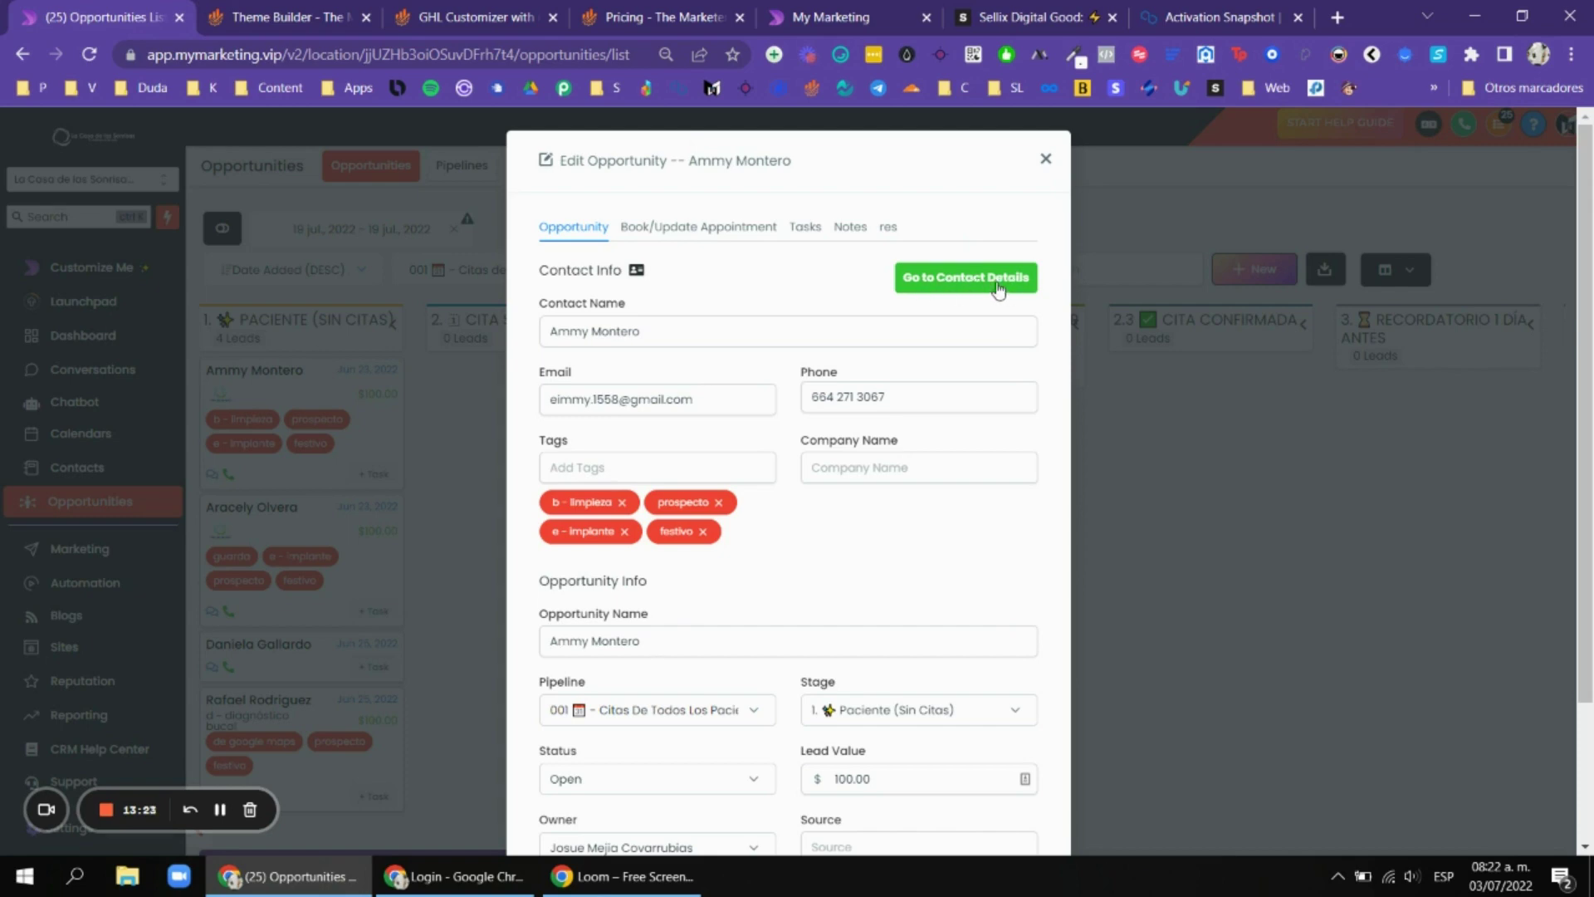
pyautogui.click(250, 17)
pyautogui.click(473, 17)
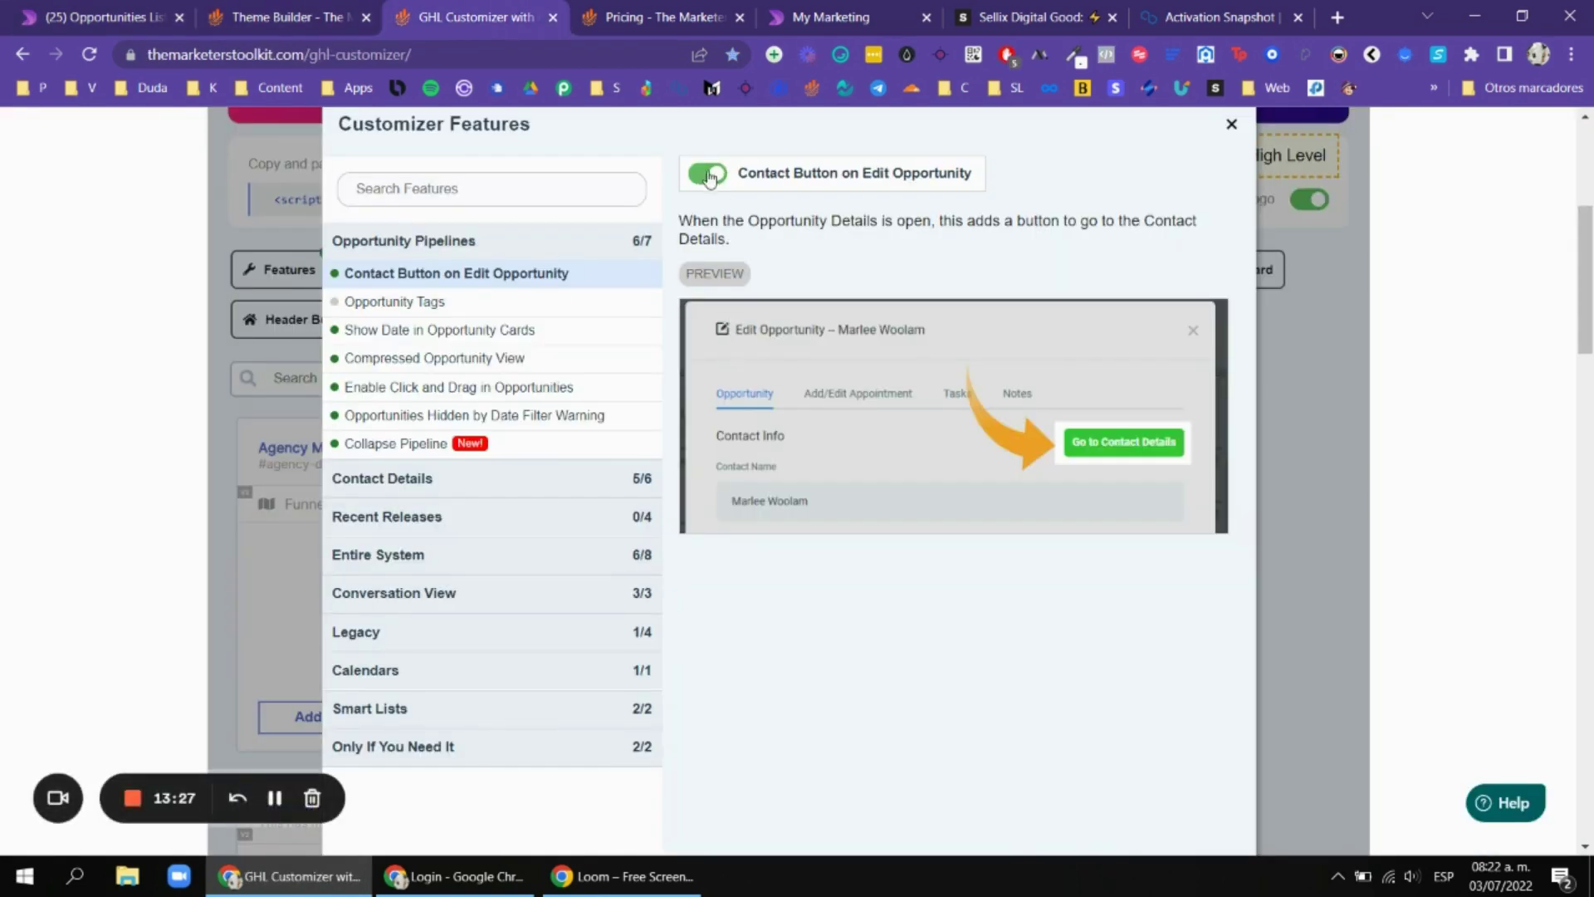
# Preview the Opportunity Tags and Show Date in Opportunity Cards features, then close the opportunity edit window.
pyautogui.click(477, 297)
pyautogui.click(538, 322)
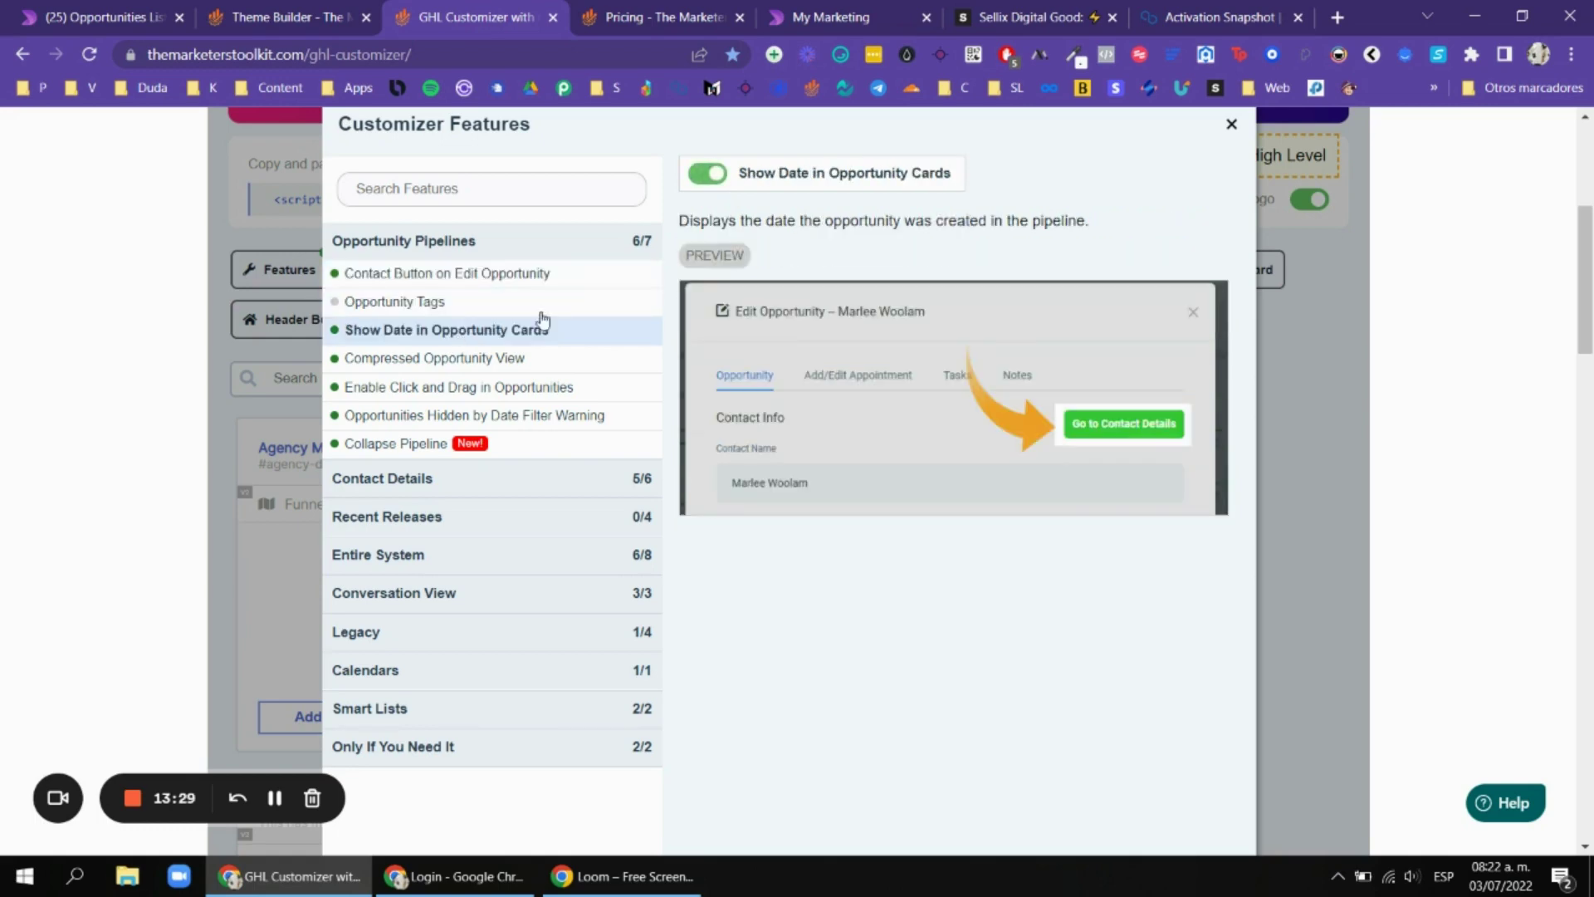
pyautogui.click(100, 16)
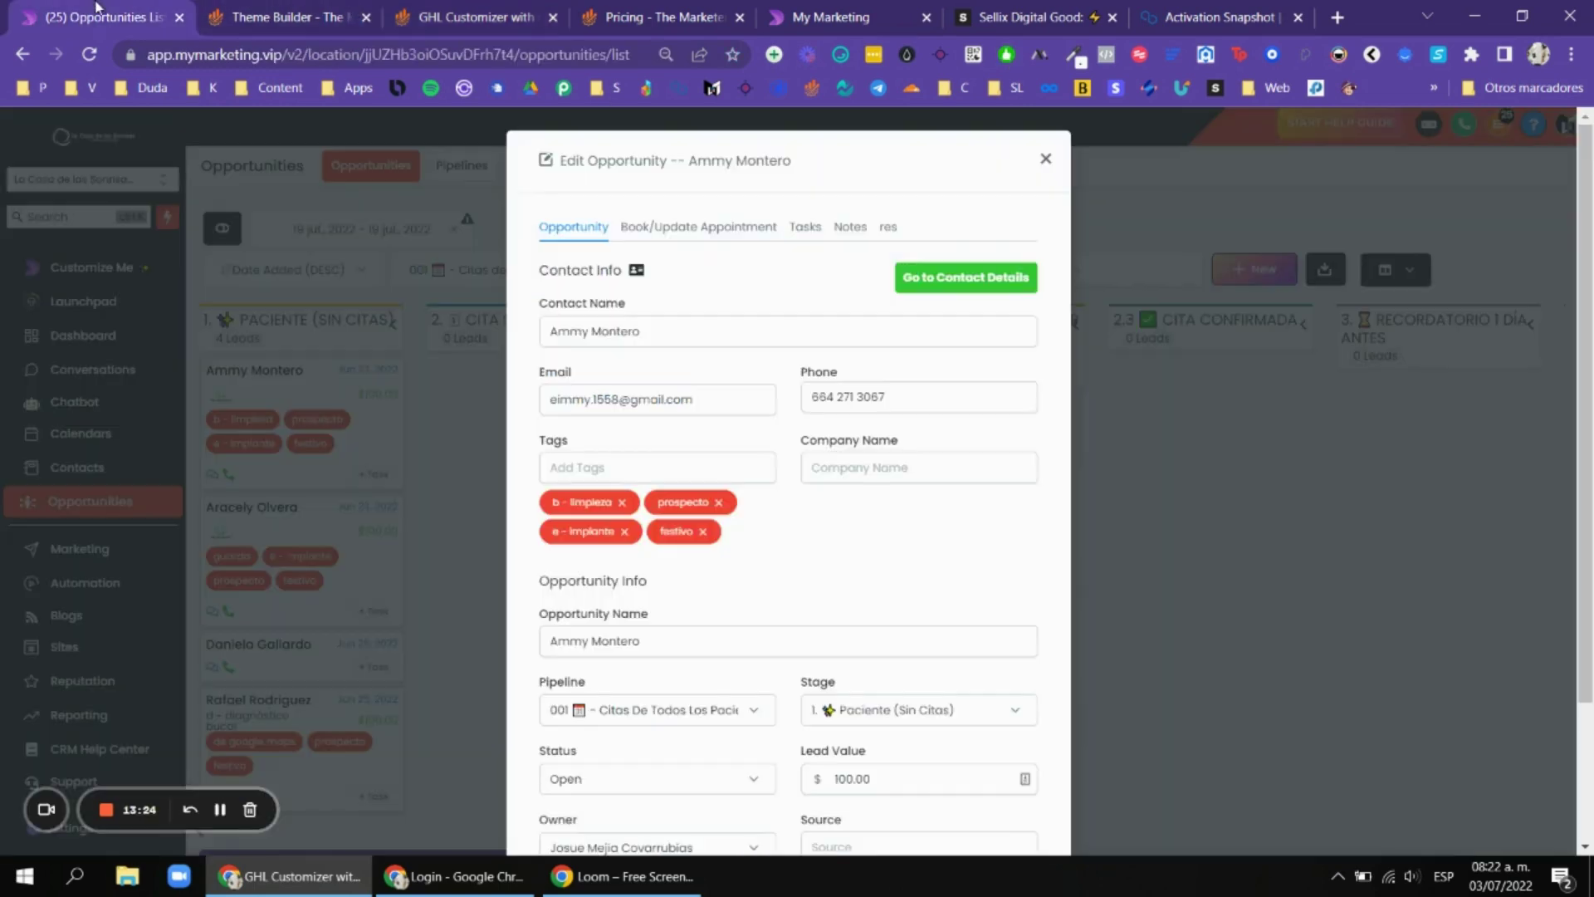
pyautogui.click(1092, 274)
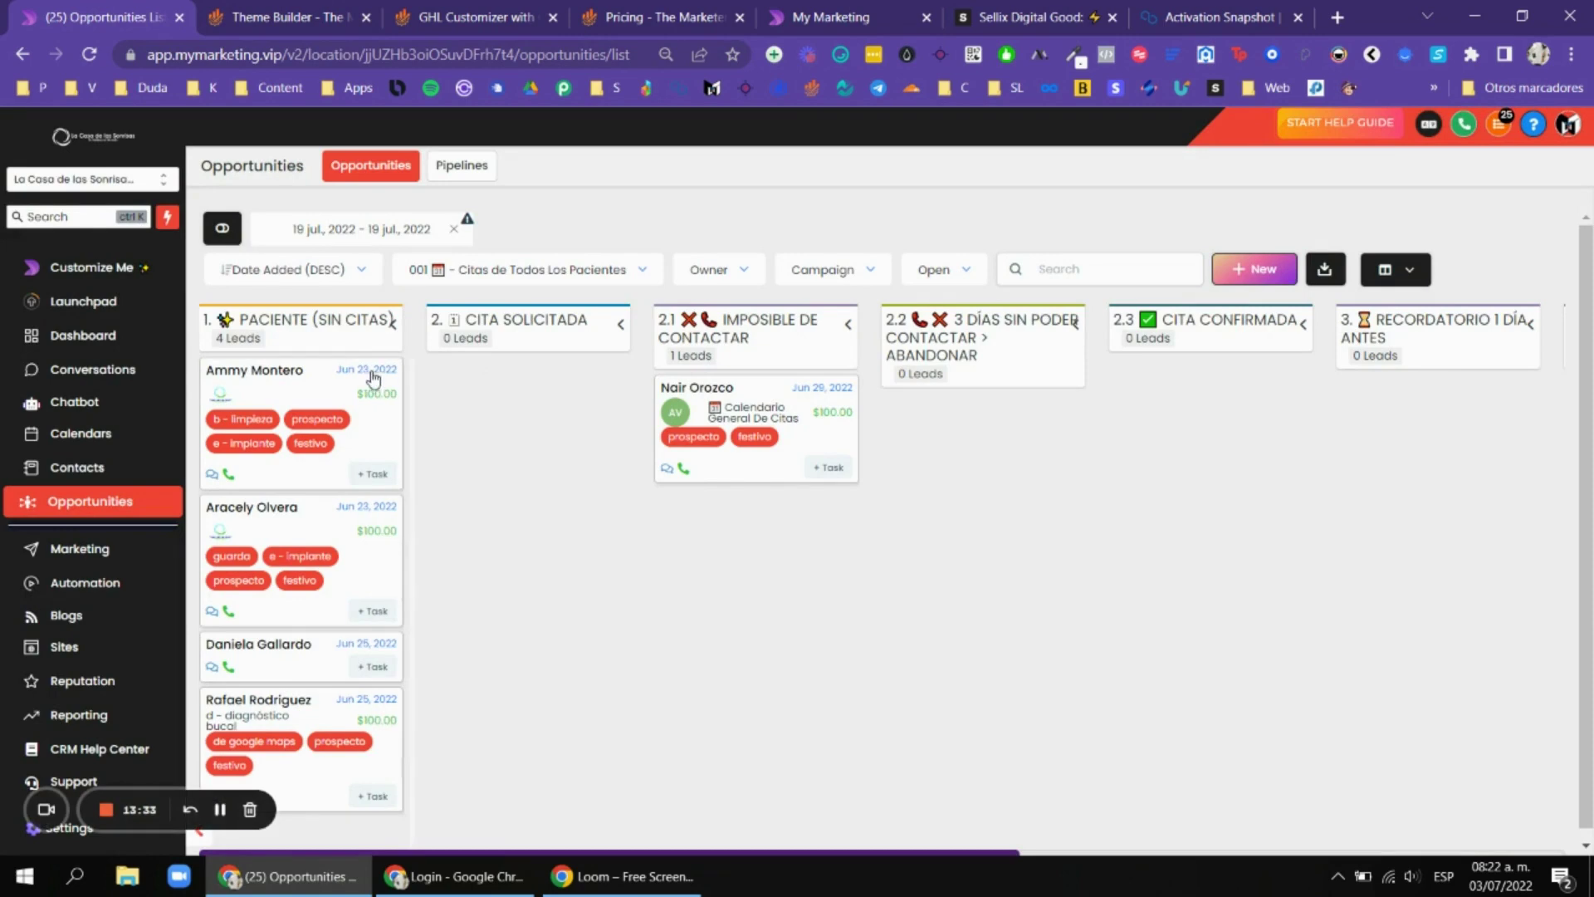
# View the Compressed Opportunity View feature and test compressing and expanding the pipeline cards.
pyautogui.click(282, 16)
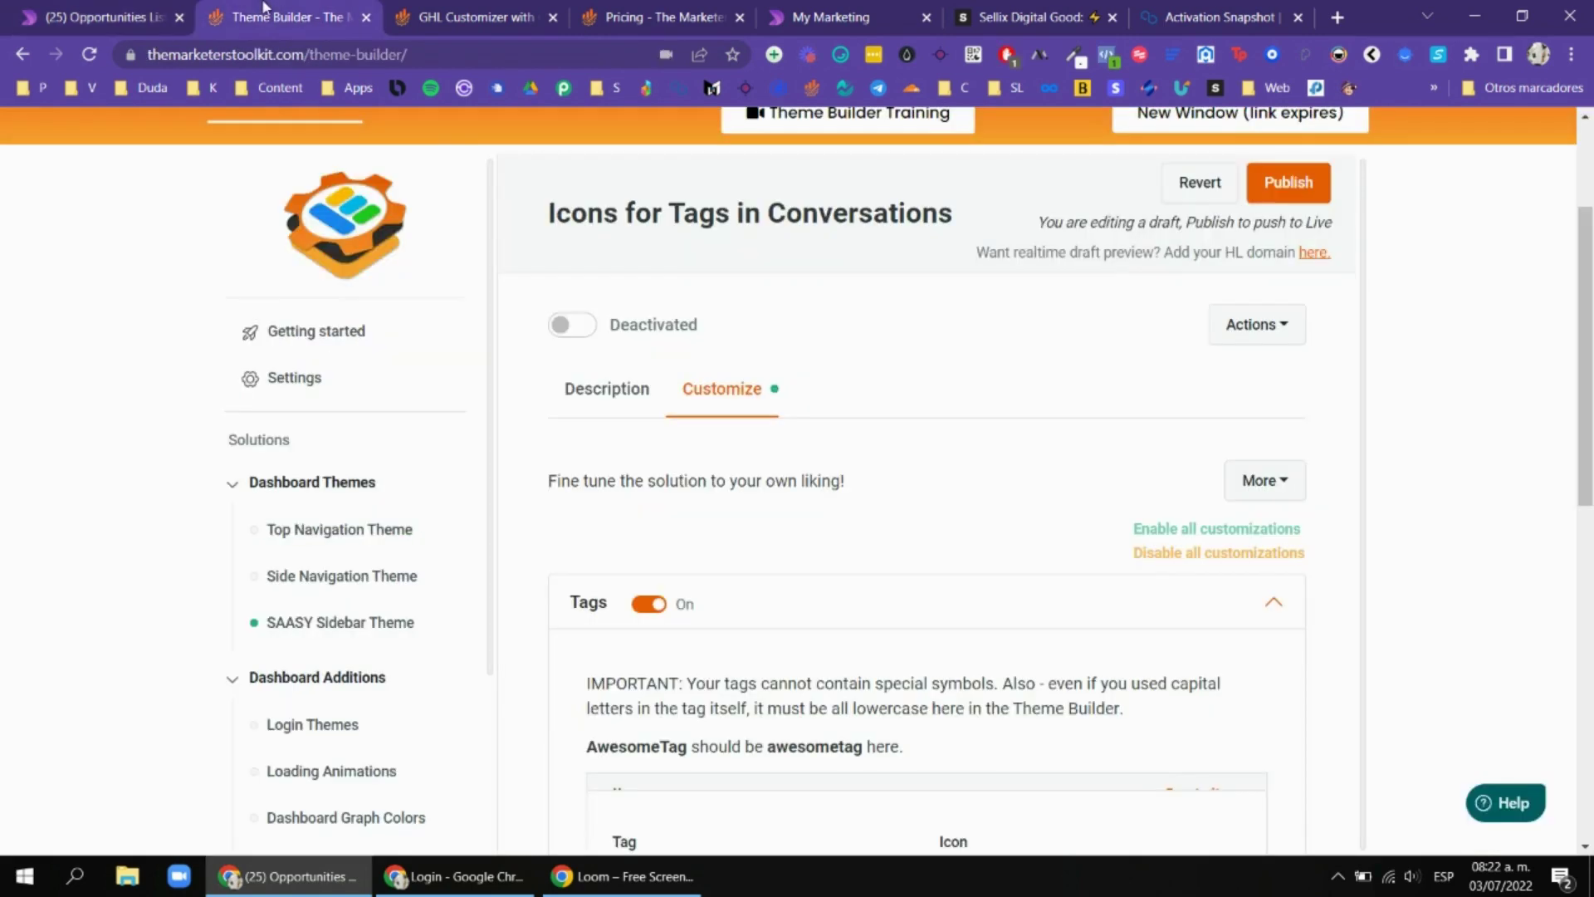
pyautogui.moveTo(515, 16); pyautogui.dragTo(291, 17)
pyautogui.click(515, 358)
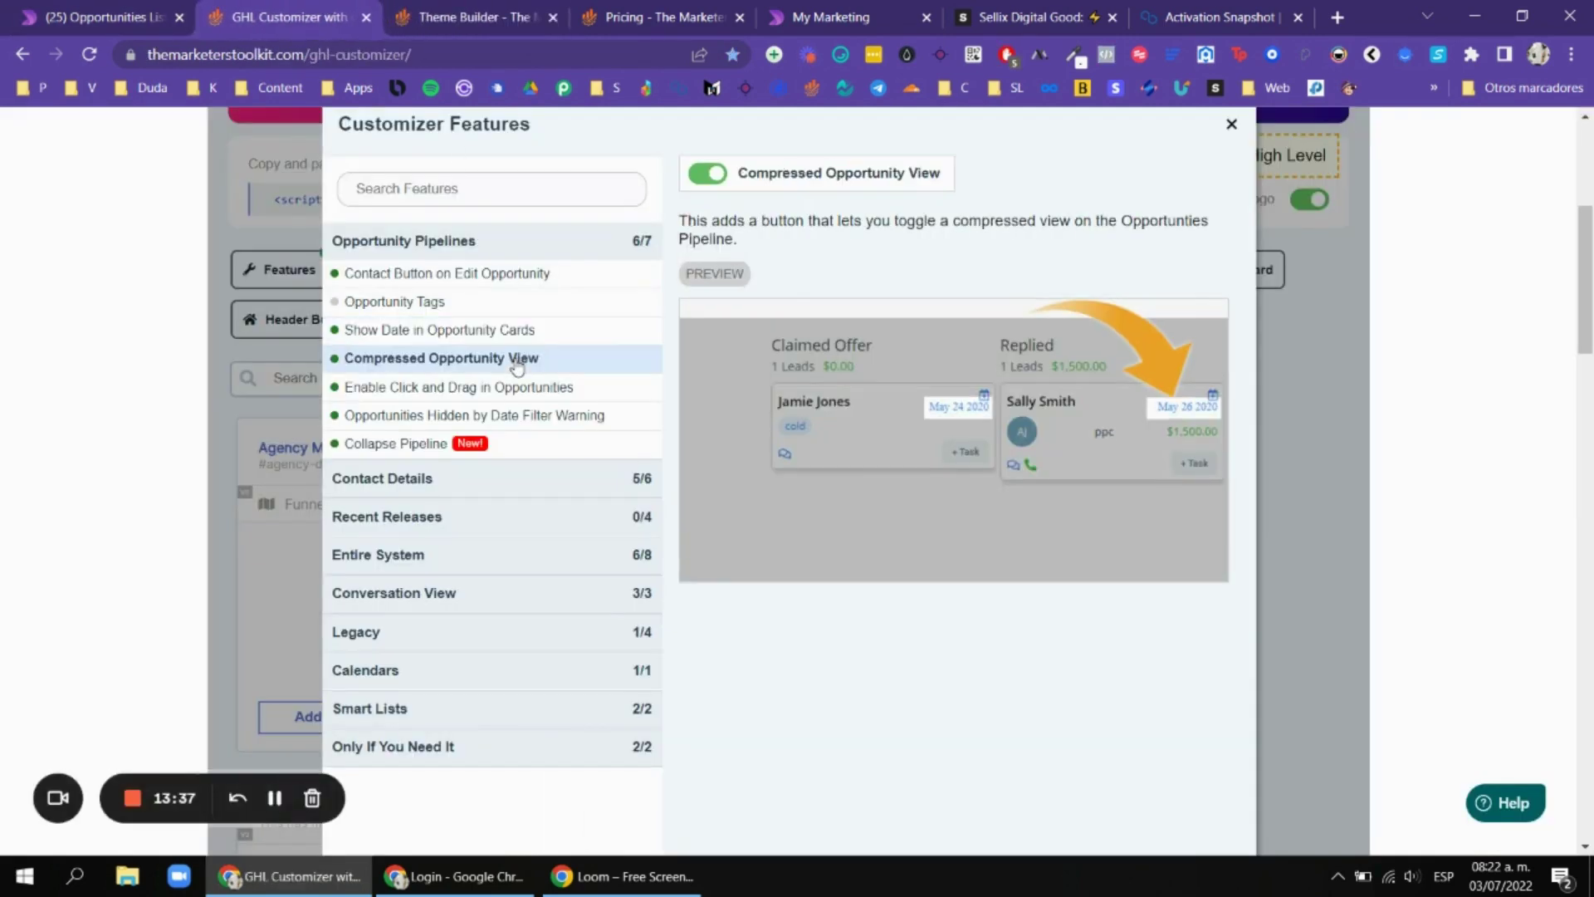
pyautogui.click(12, 7)
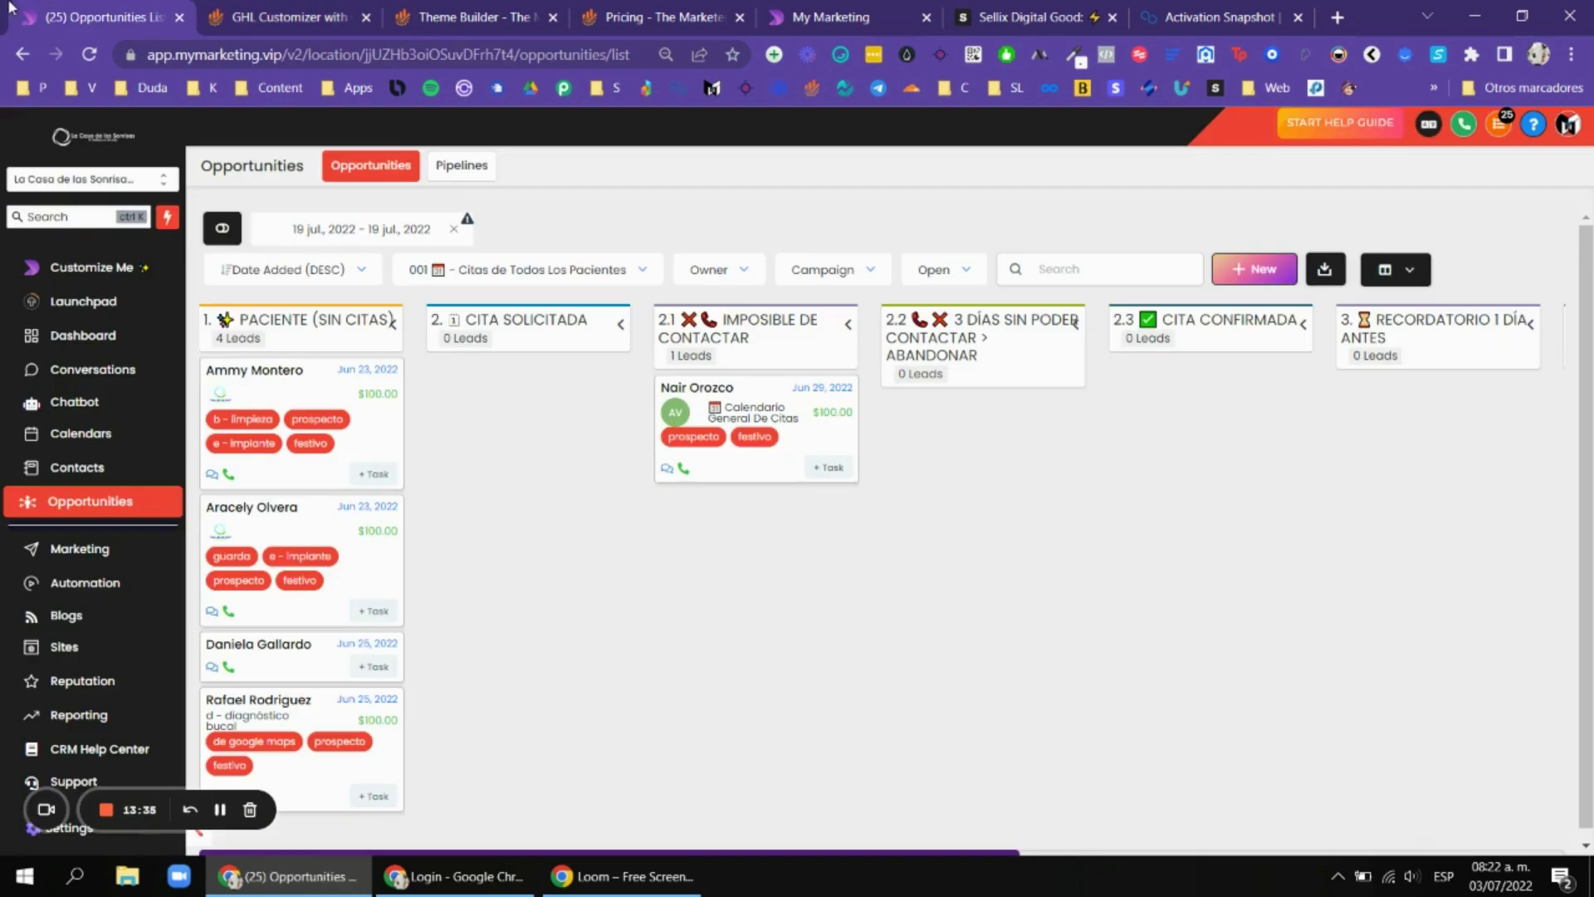
pyautogui.click(236, 228)
pyautogui.click(236, 228)
pyautogui.hotkey('ctrl', 'Tab')
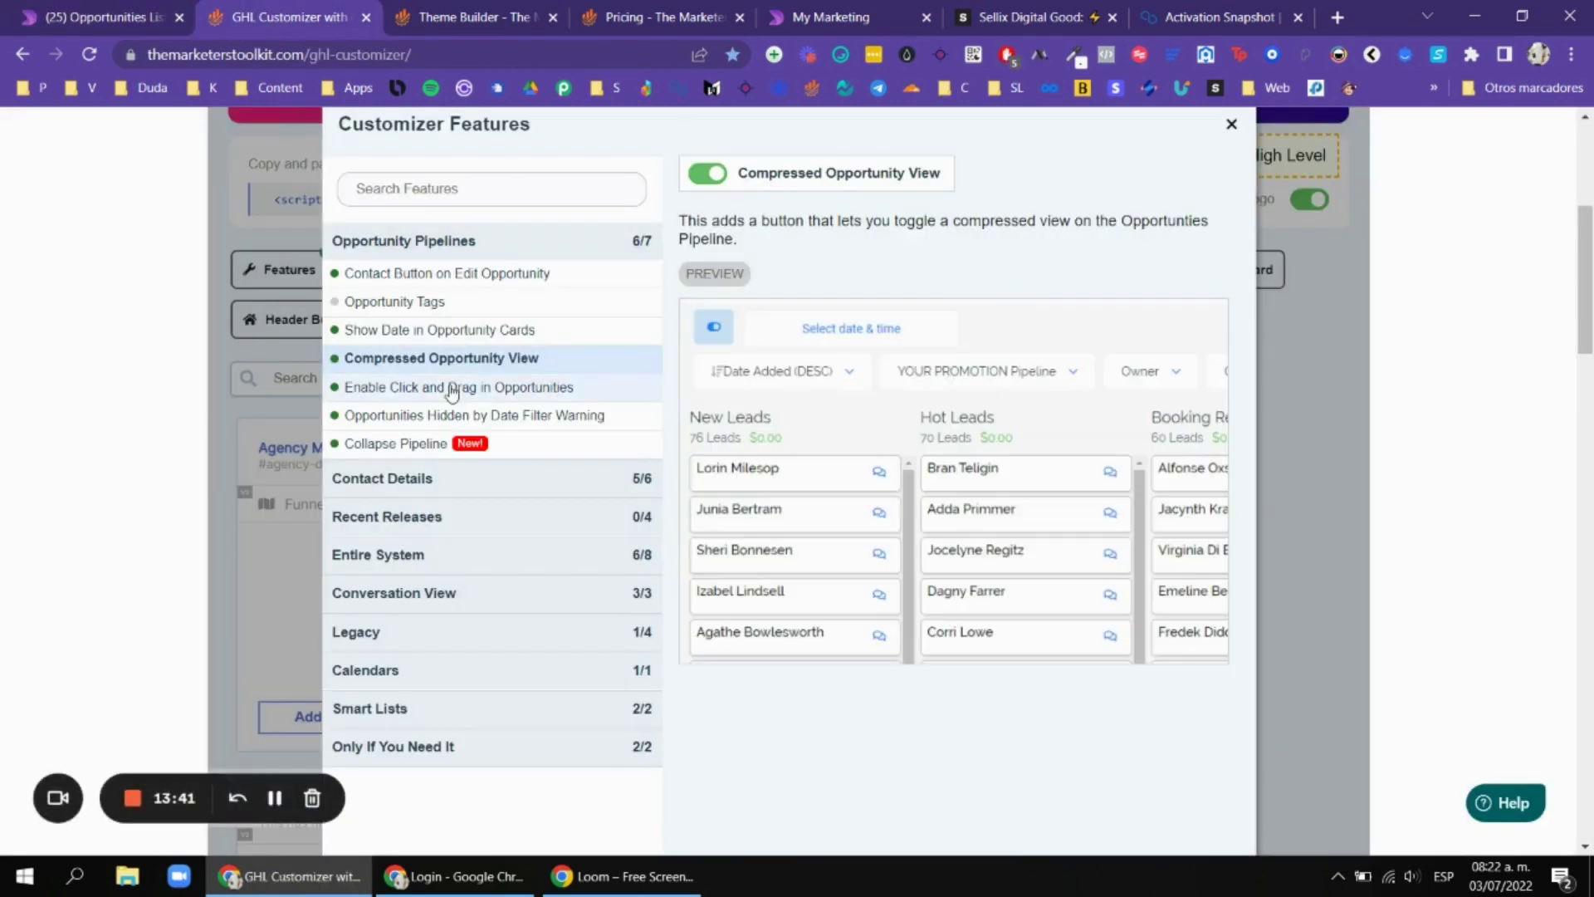
# View the Enable Click and Drag in Opportunities feature and try dragging cards on the board.
pyautogui.click(453, 389)
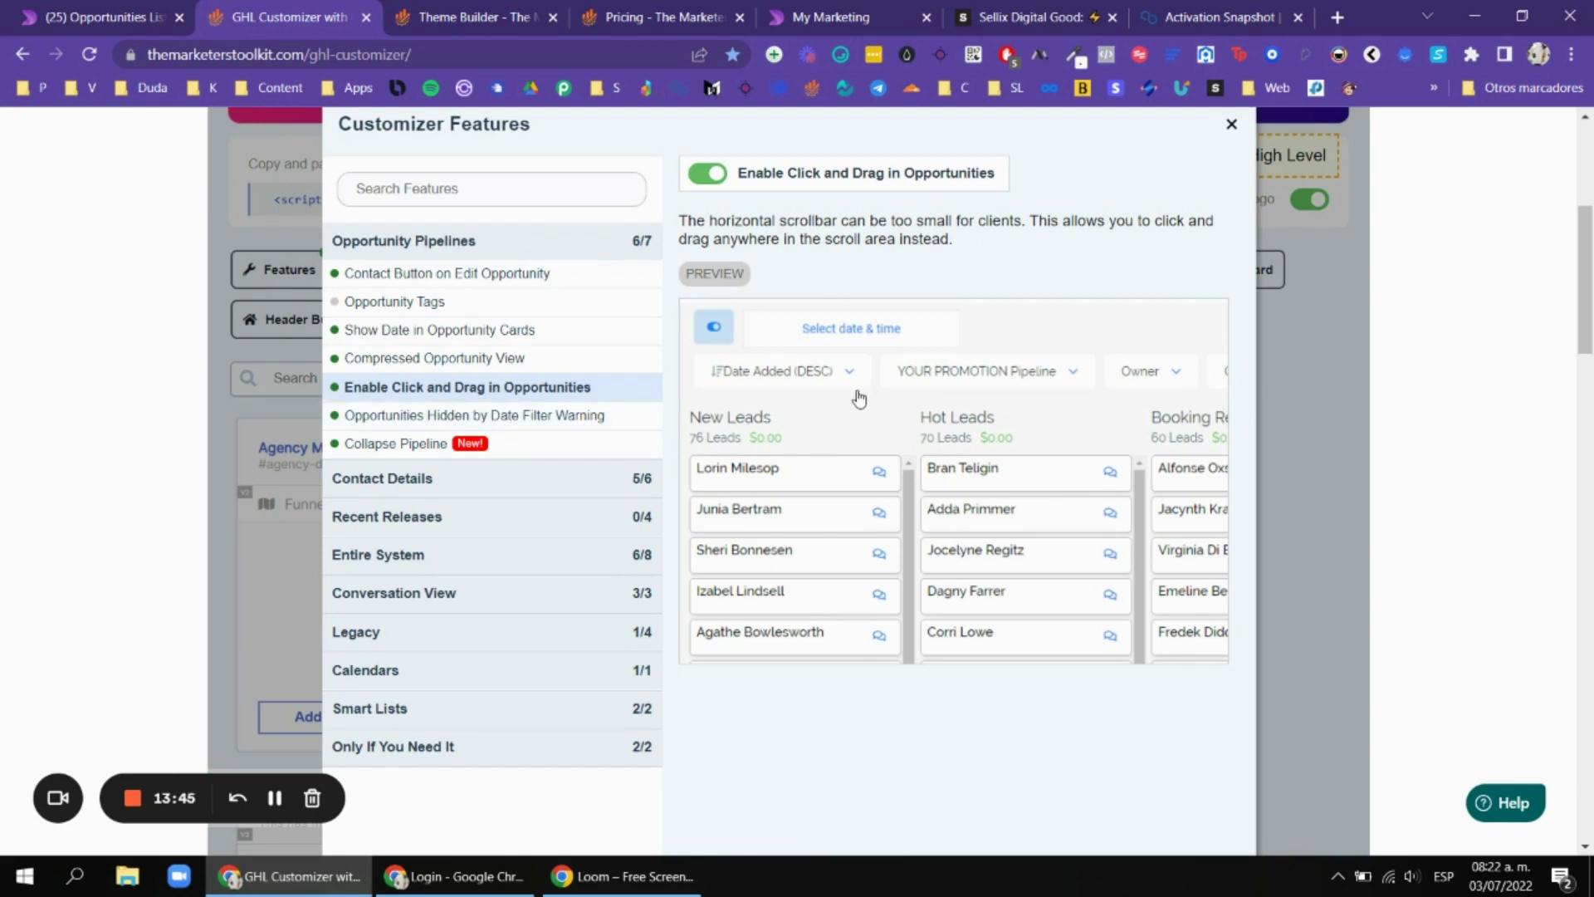
pyautogui.hotkey('ctrl', 'shift', 'Tab')
pyautogui.hscroll(5, 996, 471)
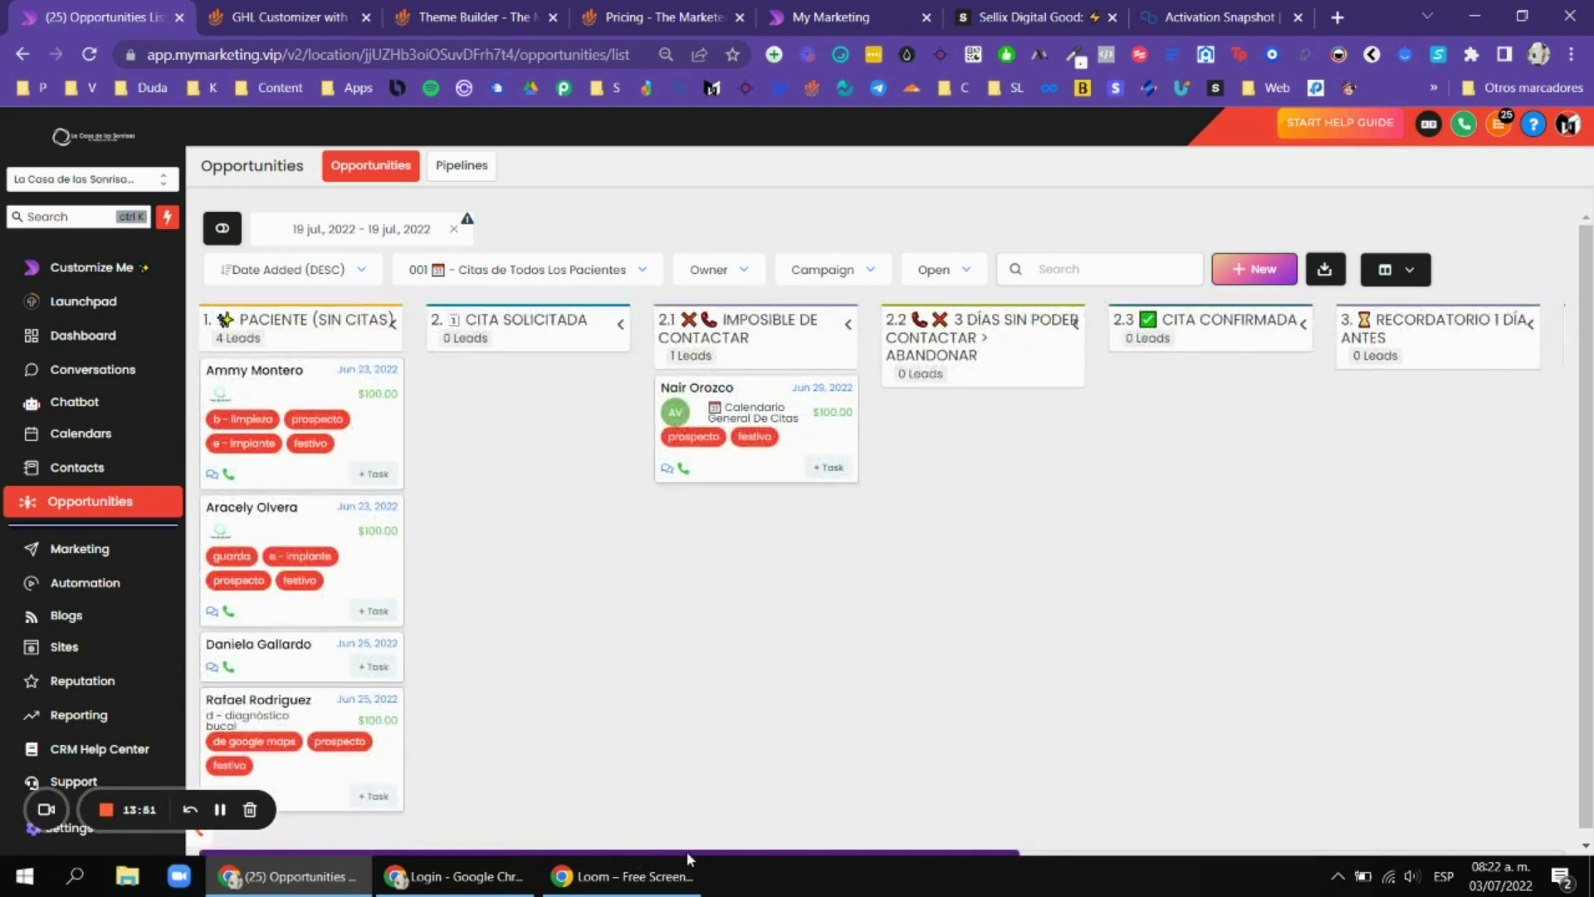
pyautogui.moveTo(686, 851); pyautogui.dragTo(864, 867)
pyautogui.hscroll(-3, 1017, 559)
pyautogui.moveTo(1018, 558); pyautogui.dragTo(1334, 578)
# Preview the Opportunities Hidden by Date Filter Warning feature, then check the board.
pyautogui.hotkey('ctrl', 'Tab')
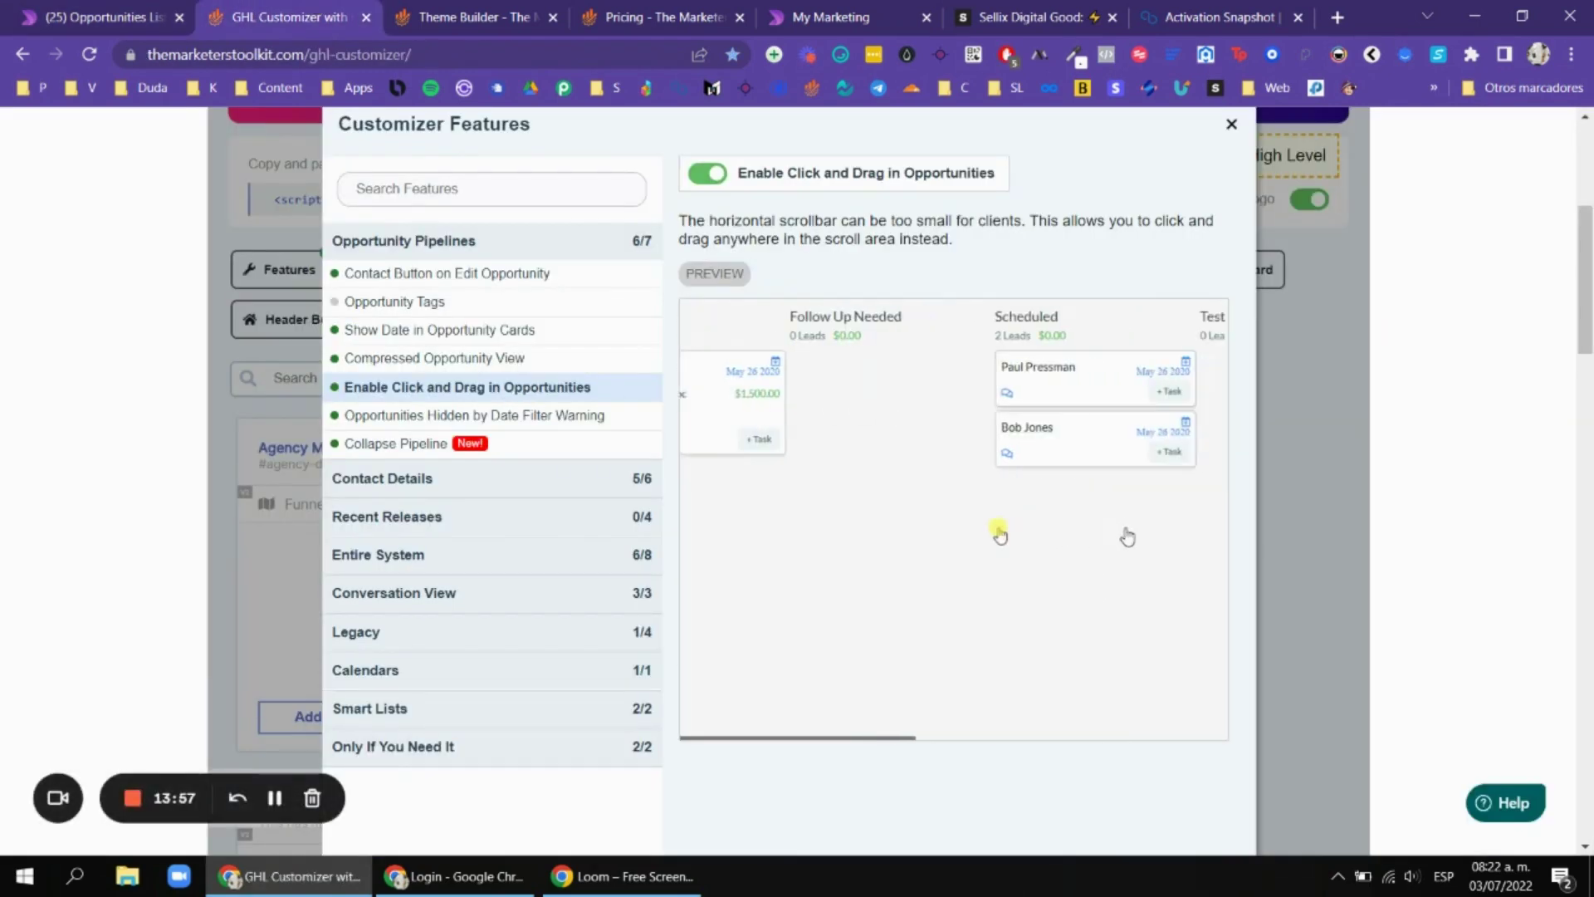
pyautogui.click(517, 423)
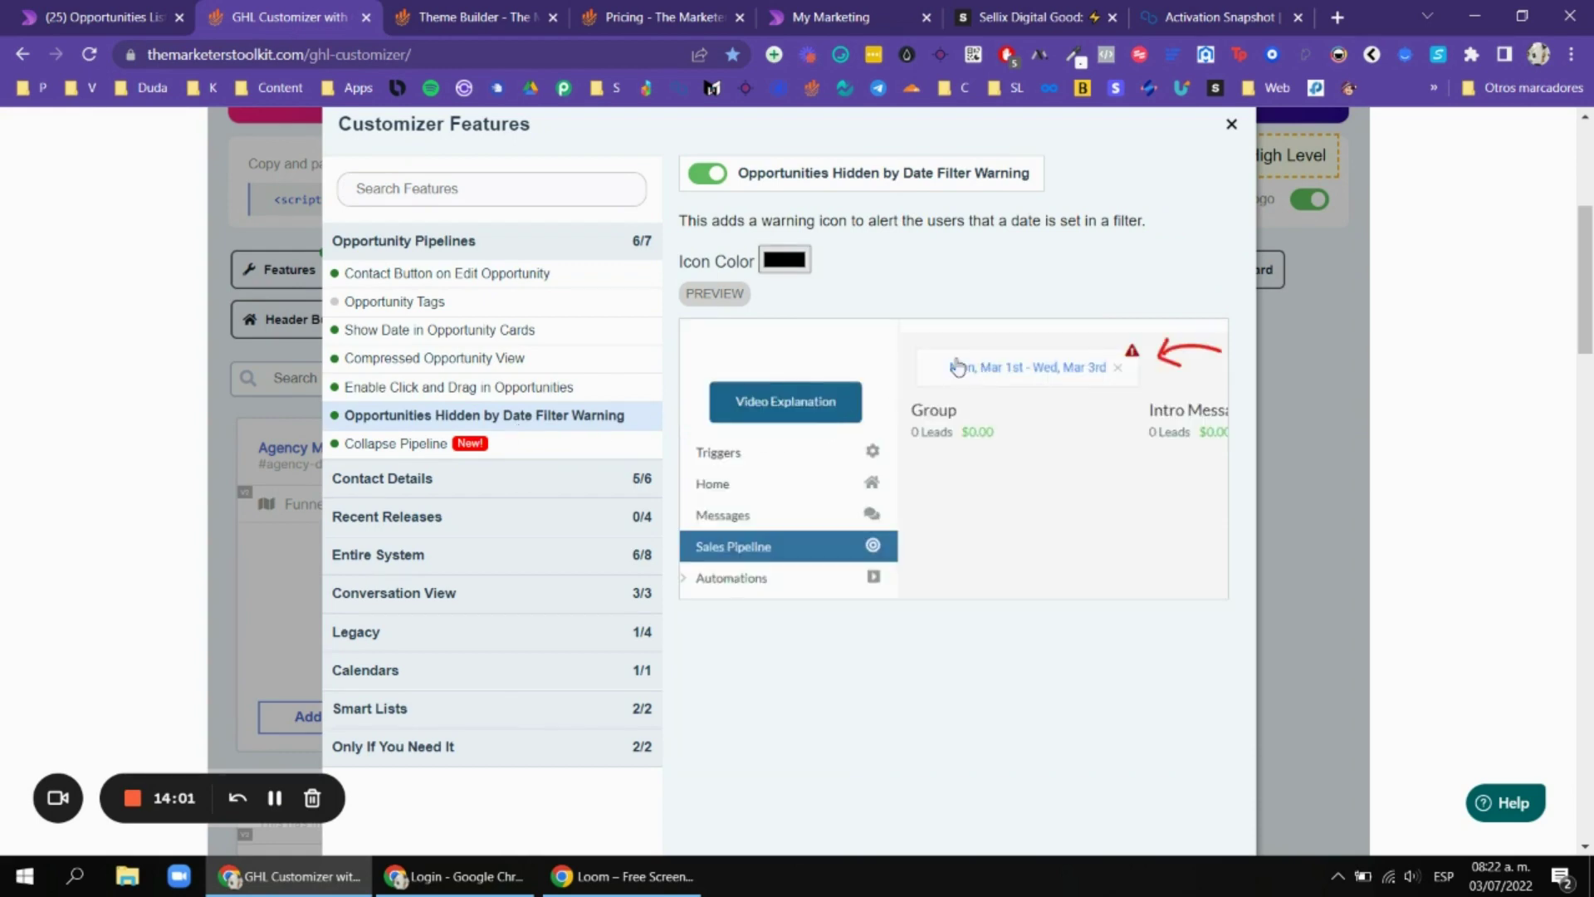
pyautogui.click(139, 10)
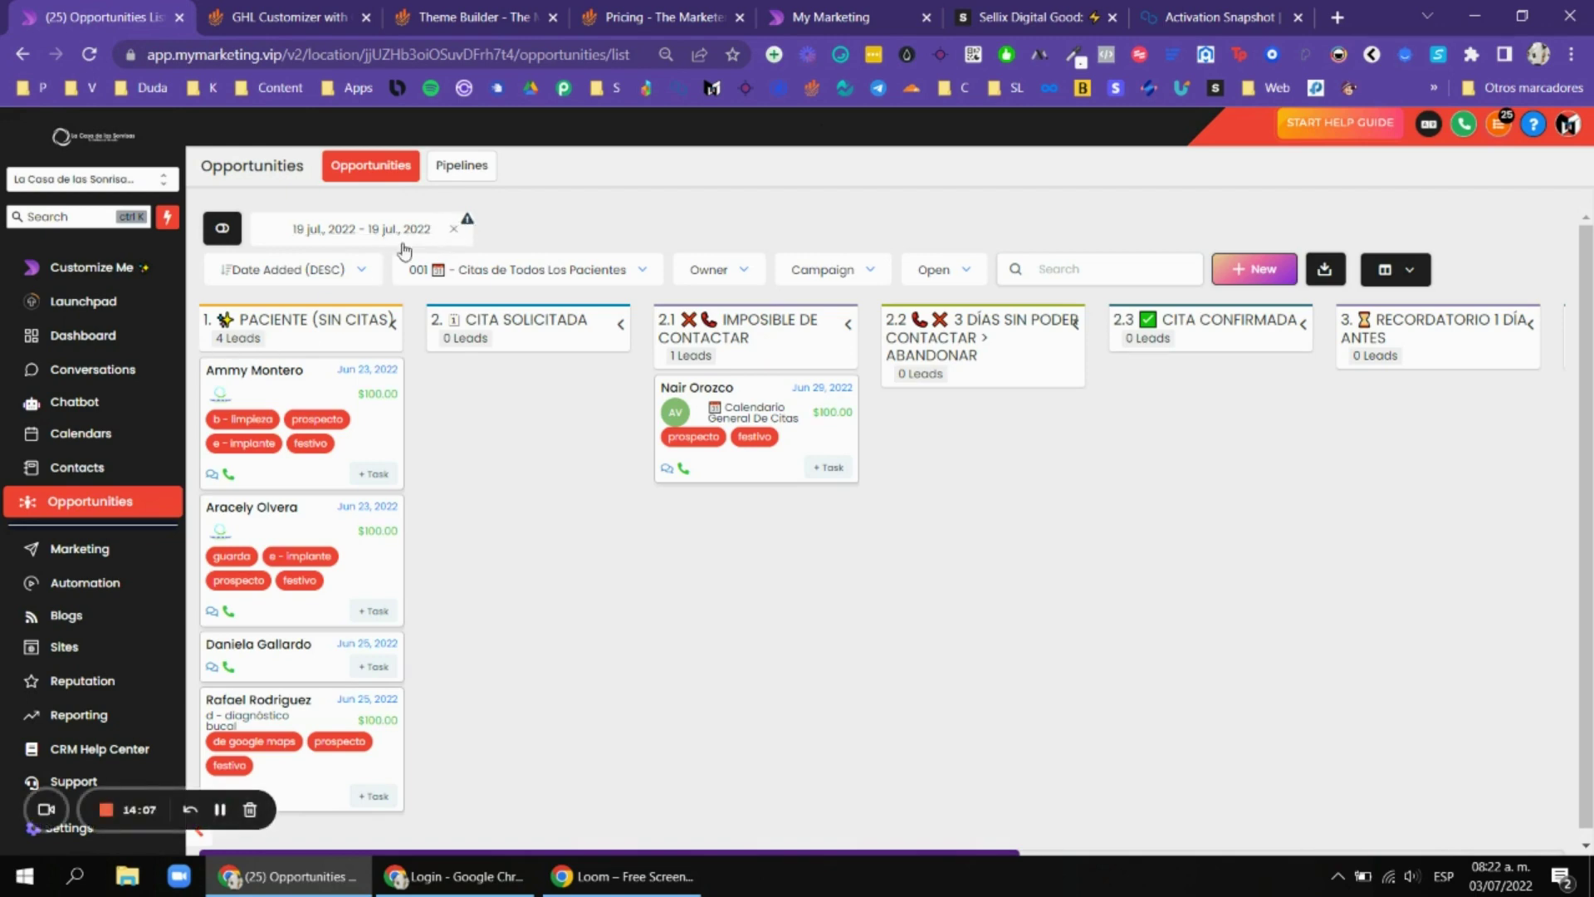
# Clear the board's date filter, then apply a 12 jul 2022 date range.
pyautogui.click(458, 232)
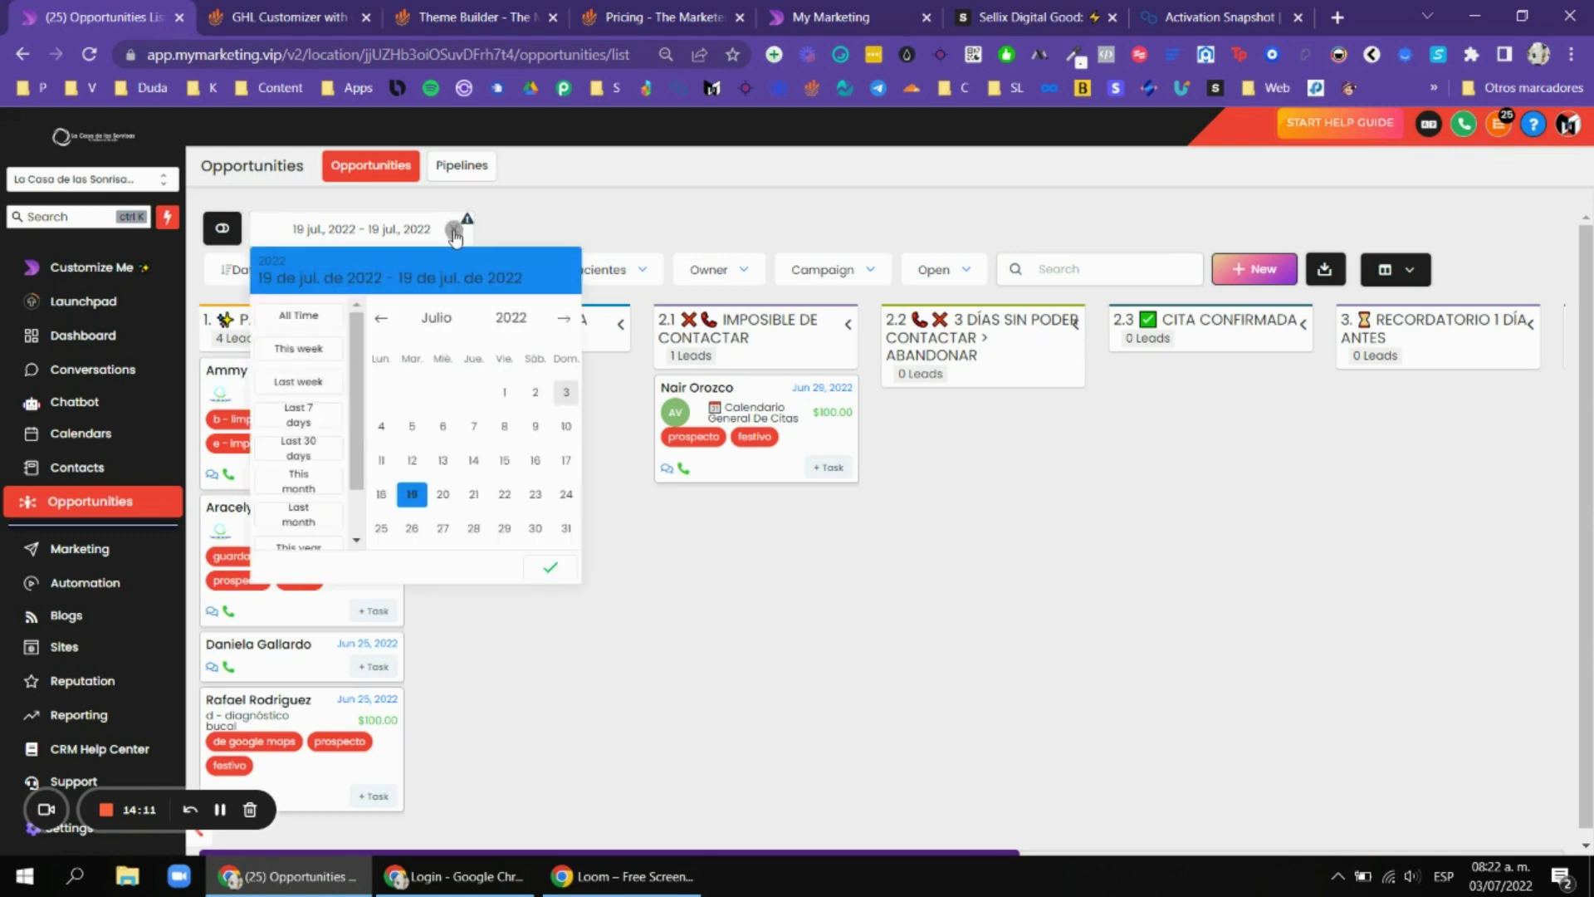
pyautogui.click(454, 233)
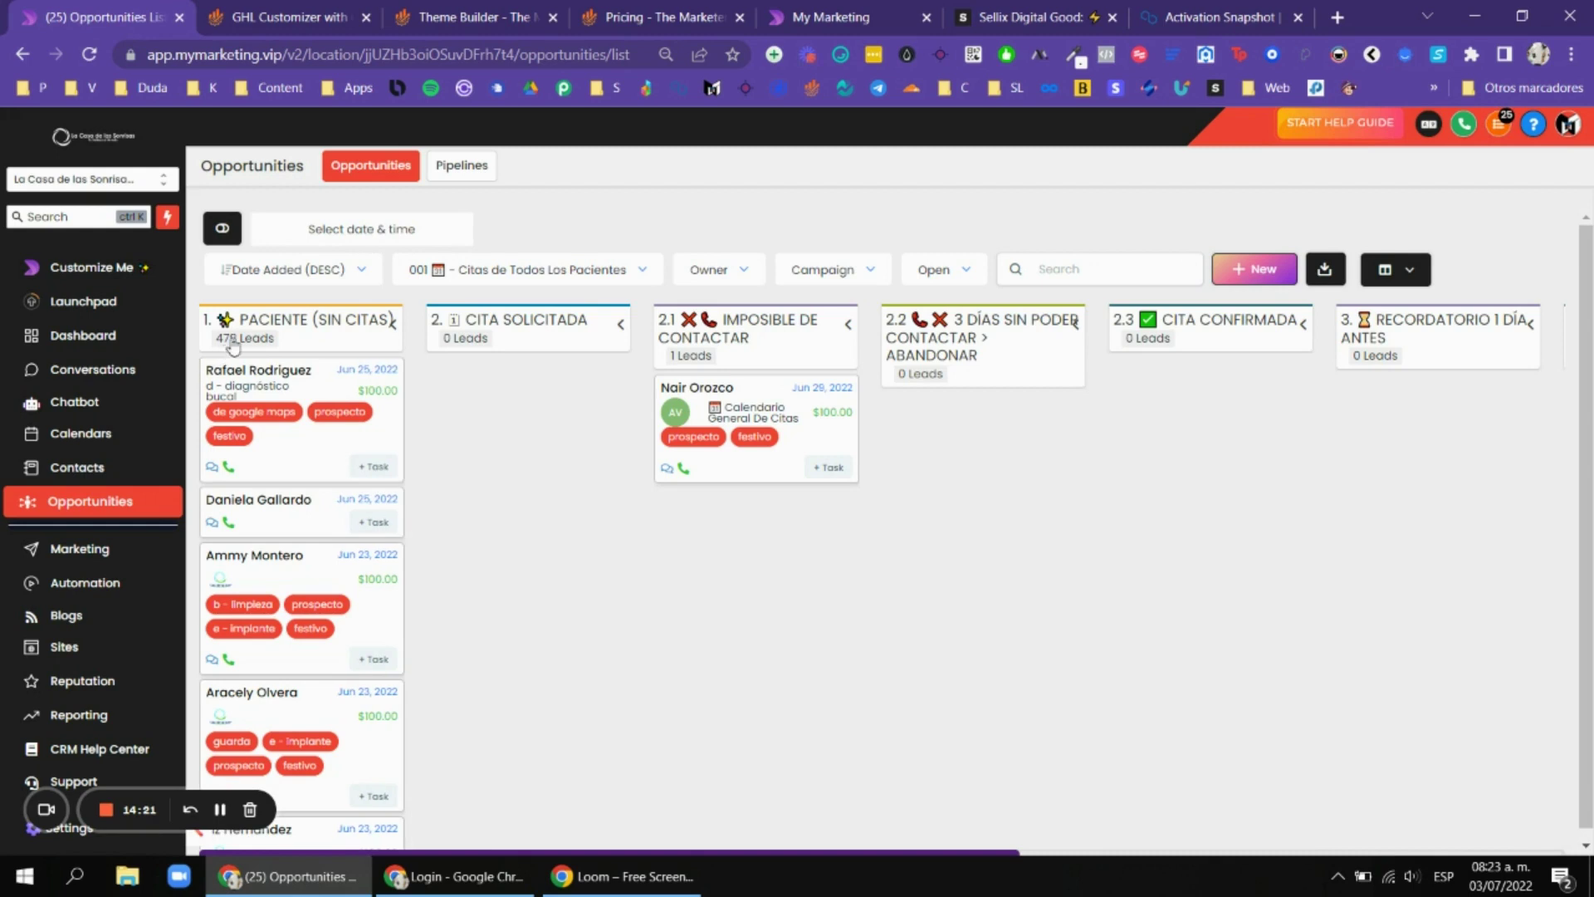
pyautogui.click(424, 241)
pyautogui.click(412, 460)
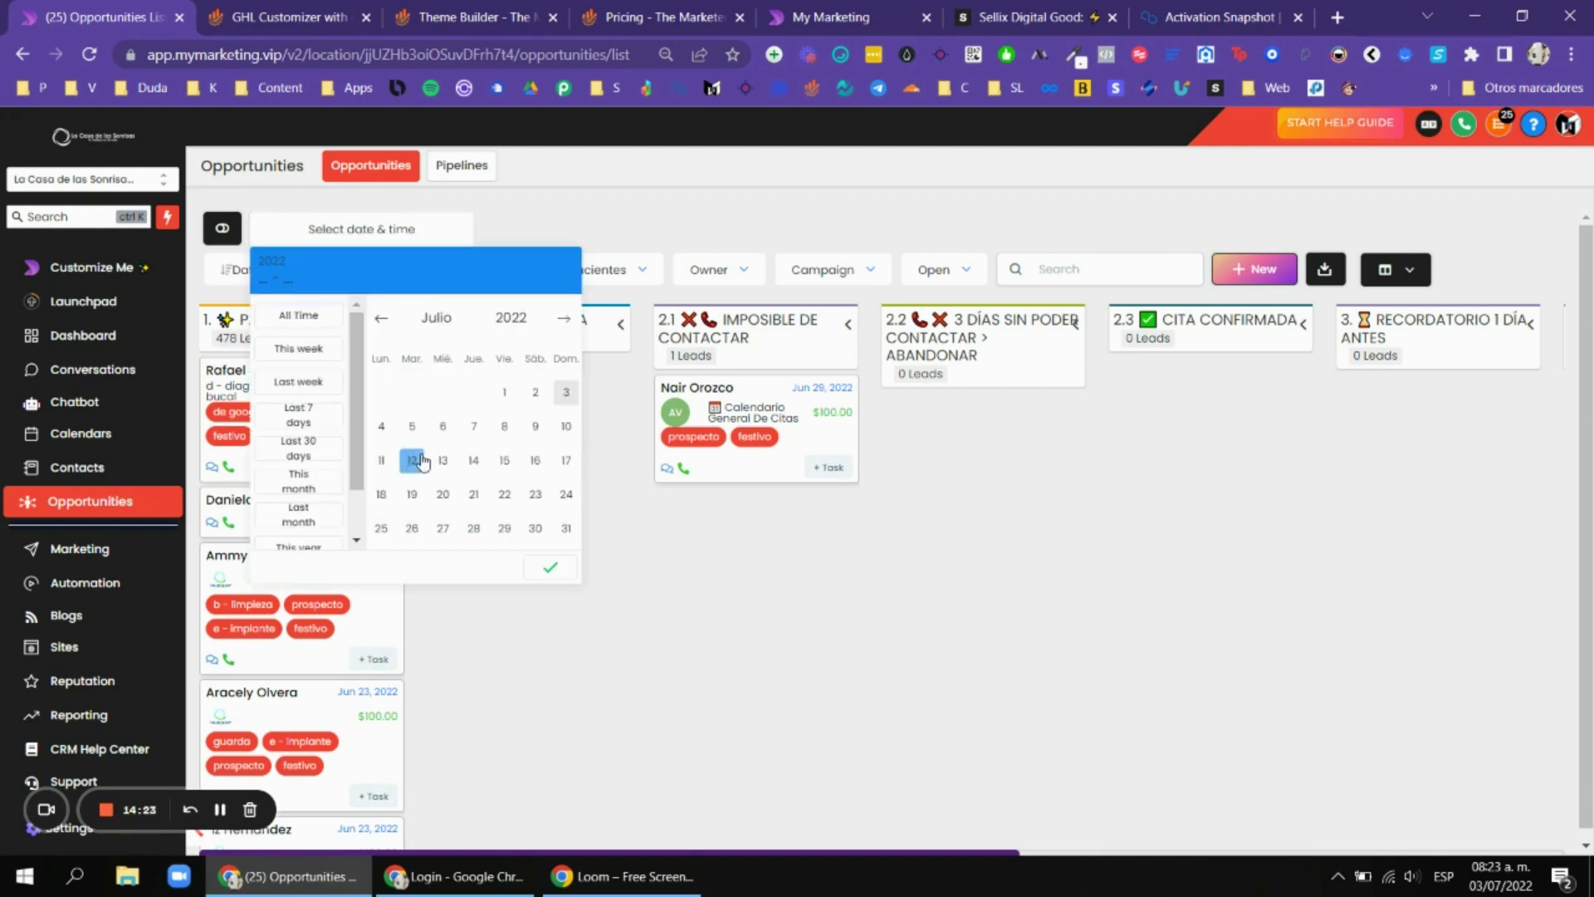
pyautogui.click(549, 567)
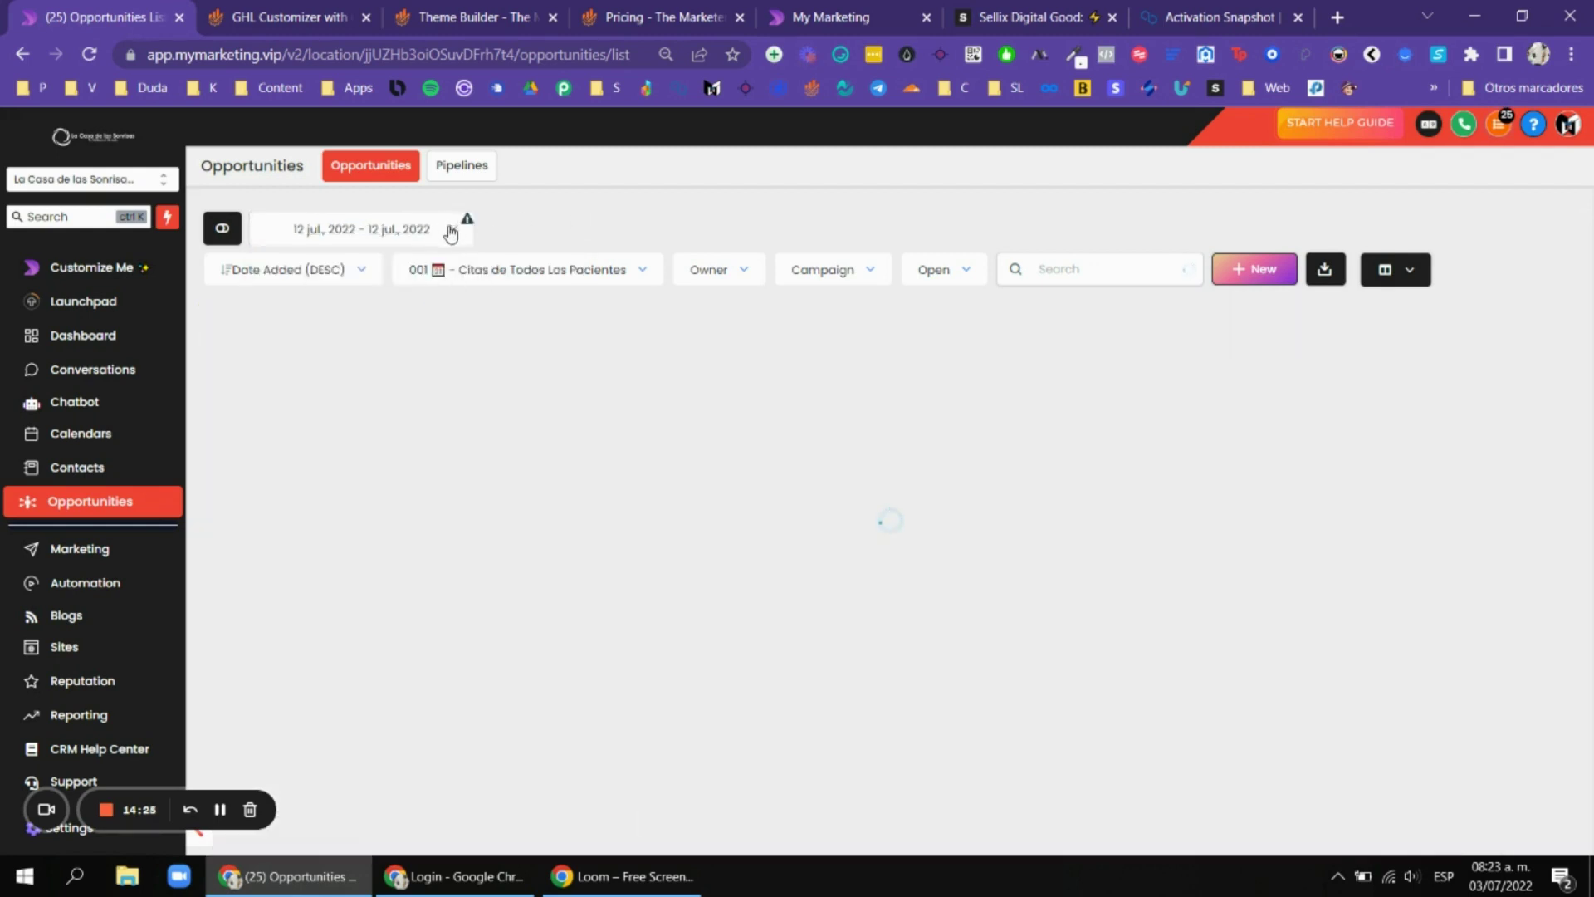
# View the Collapse Pipeline feature and expand the Contact Details feature group.
pyautogui.hotkey('ctrl', 'Tab')
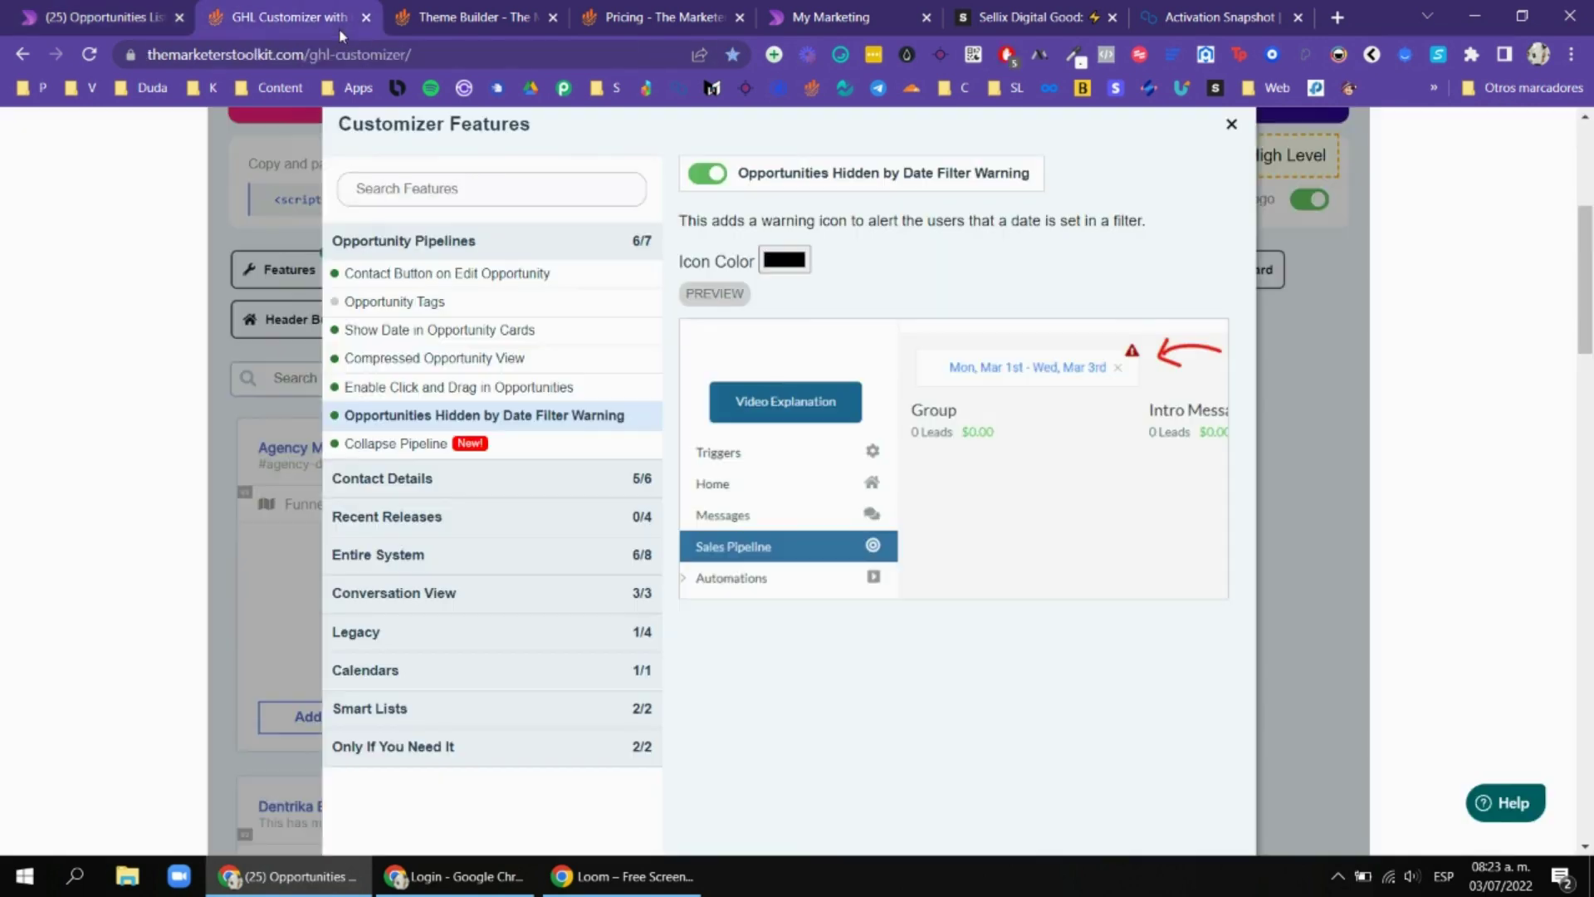
pyautogui.click(498, 446)
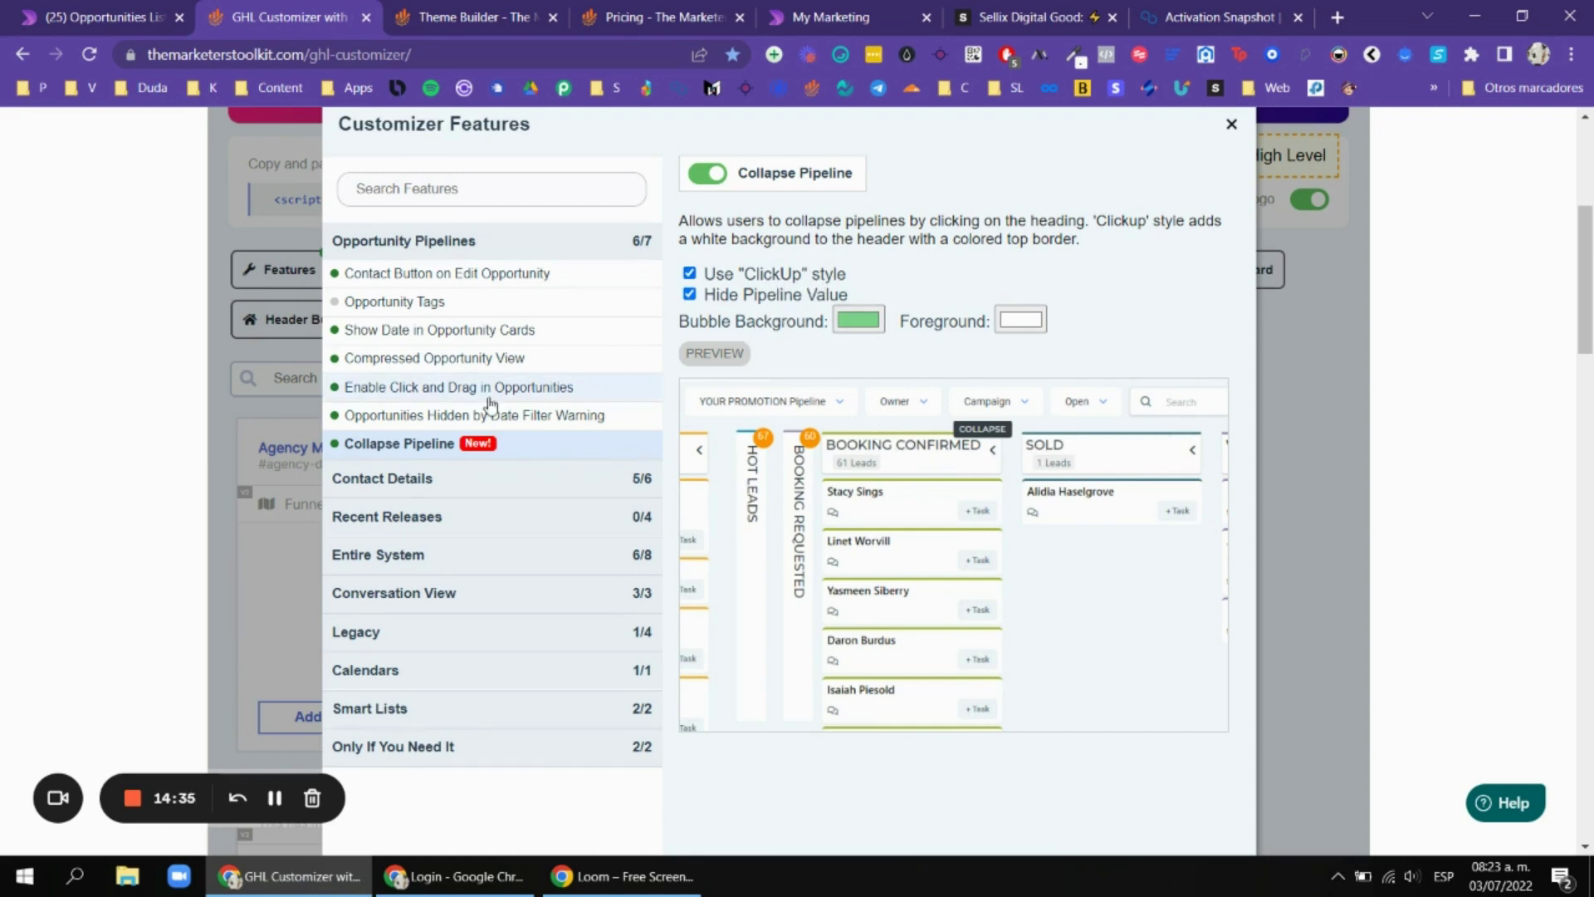
pyautogui.click(448, 479)
# Review Contact Details UI Fixes and Enable Drive Links, and clear the board's date filter.
pyautogui.click(452, 313)
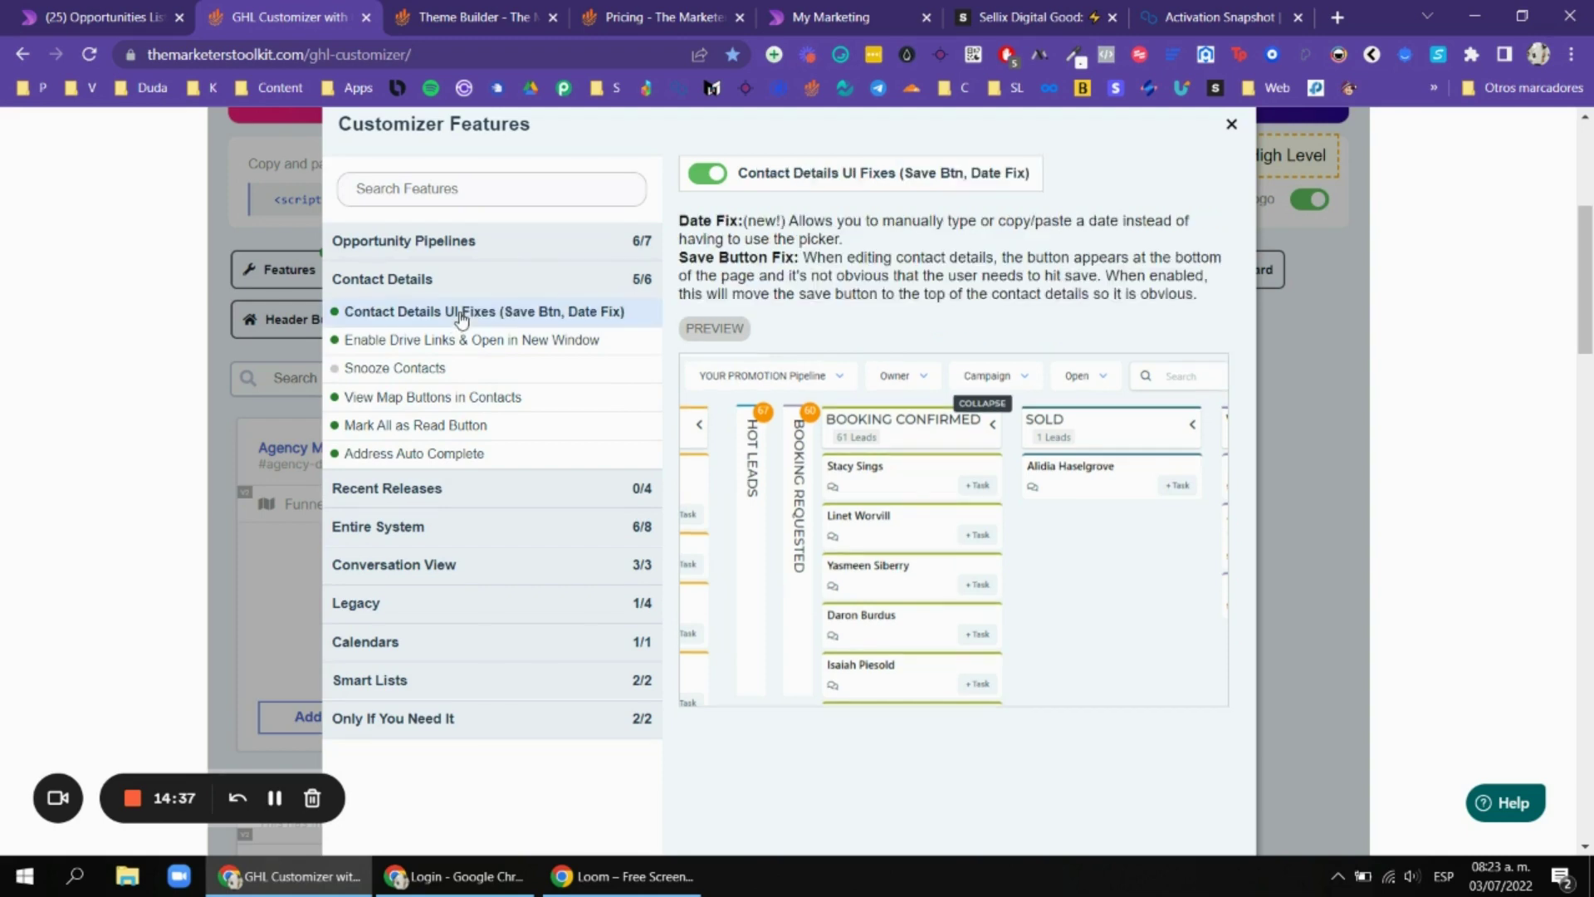
pyautogui.click(430, 345)
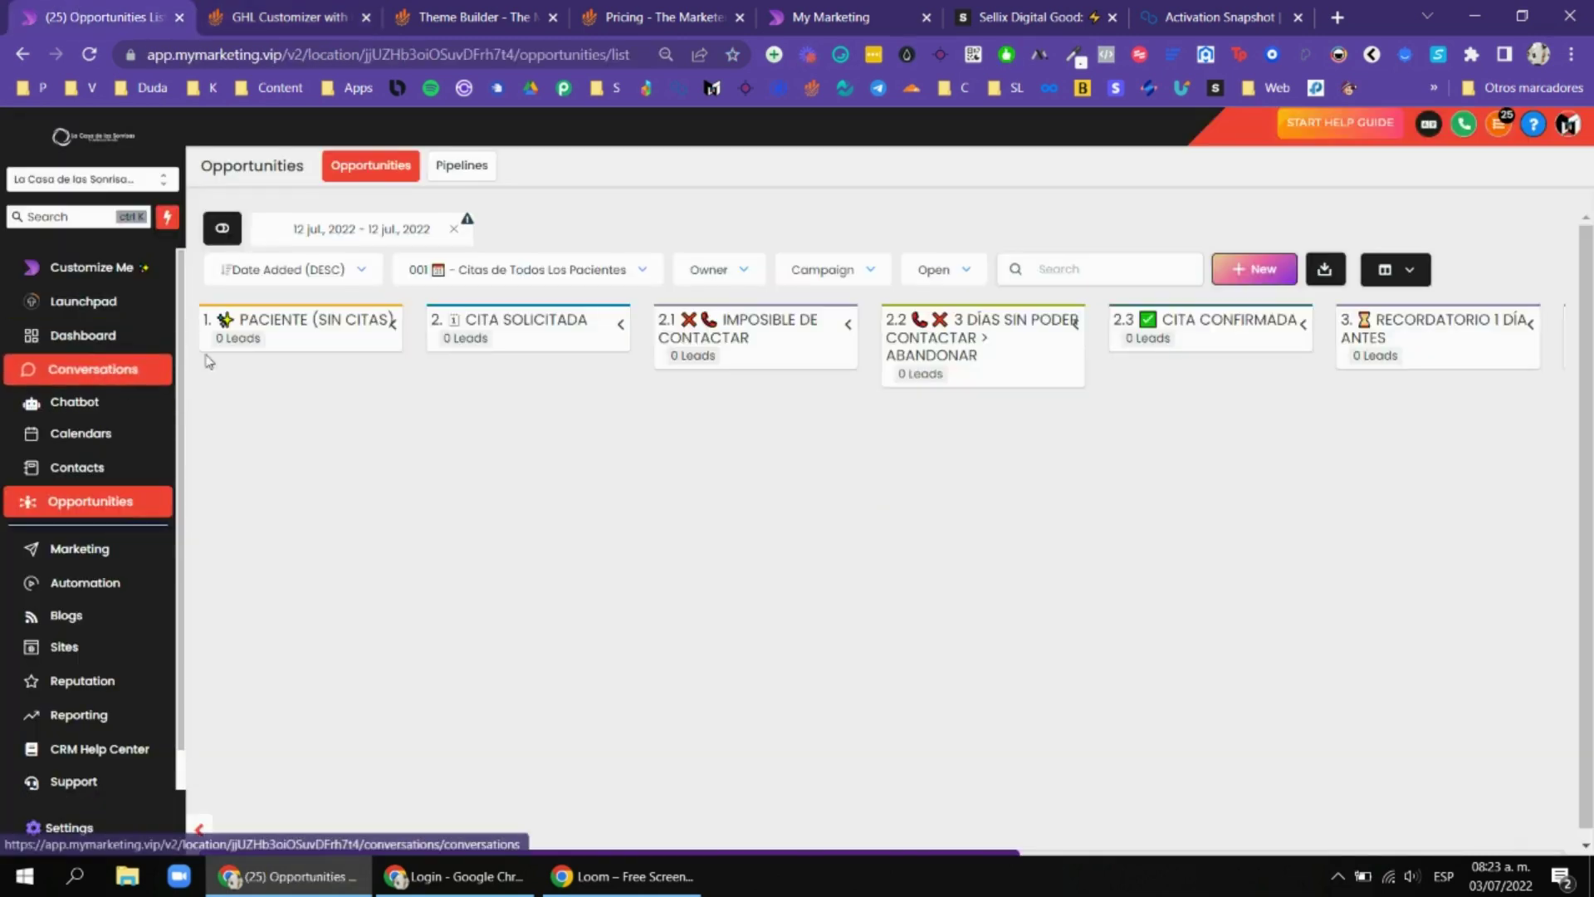
pyautogui.click(457, 230)
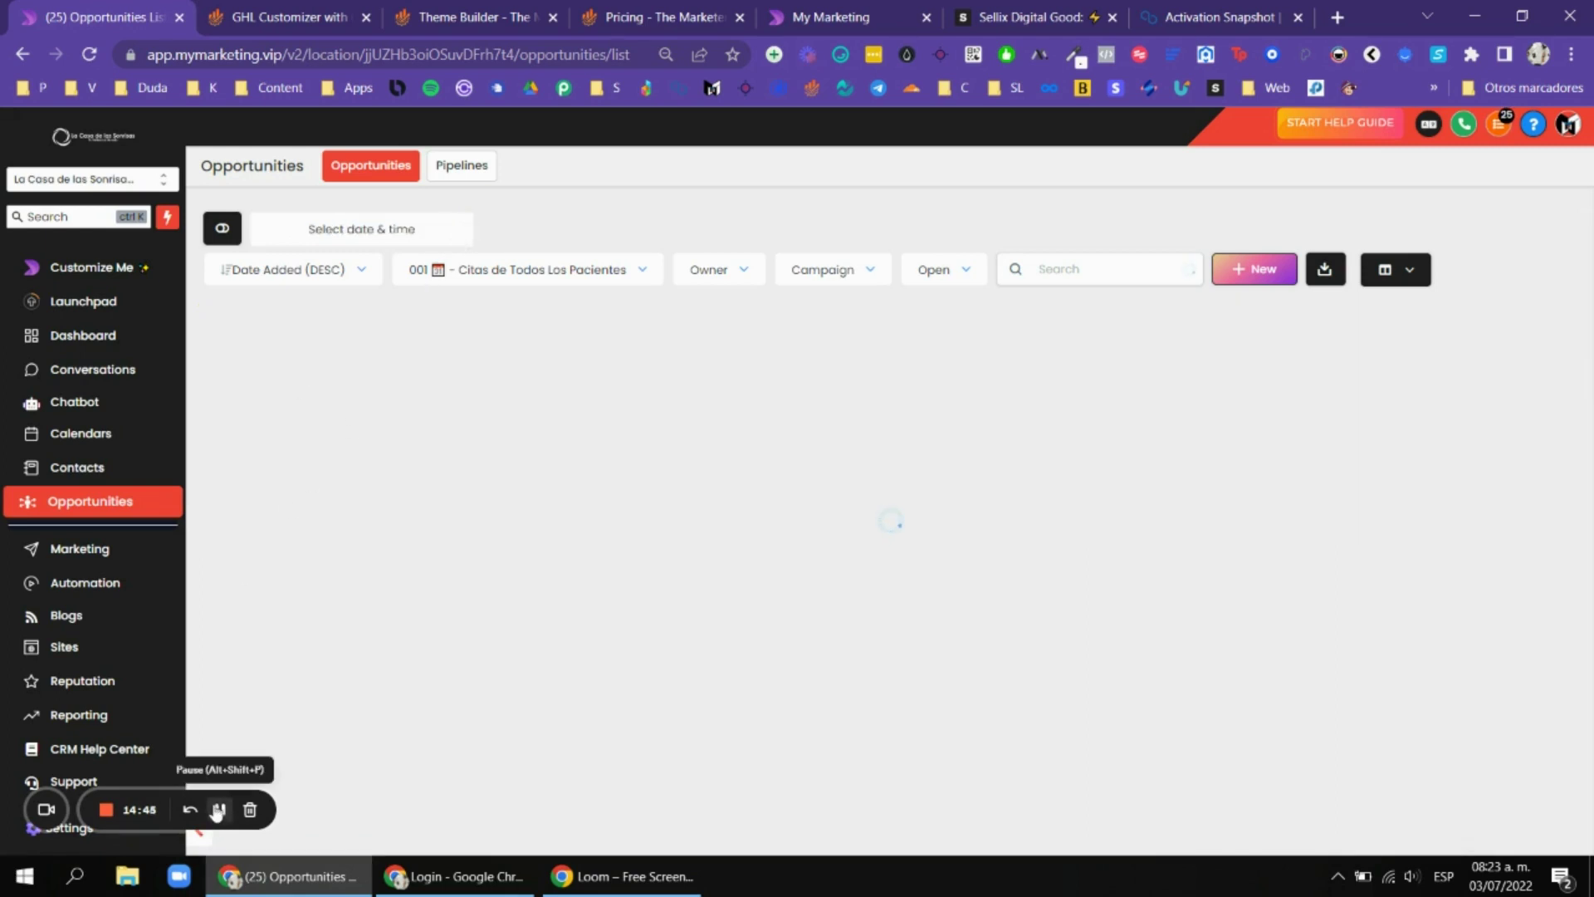
pyautogui.click(220, 812)
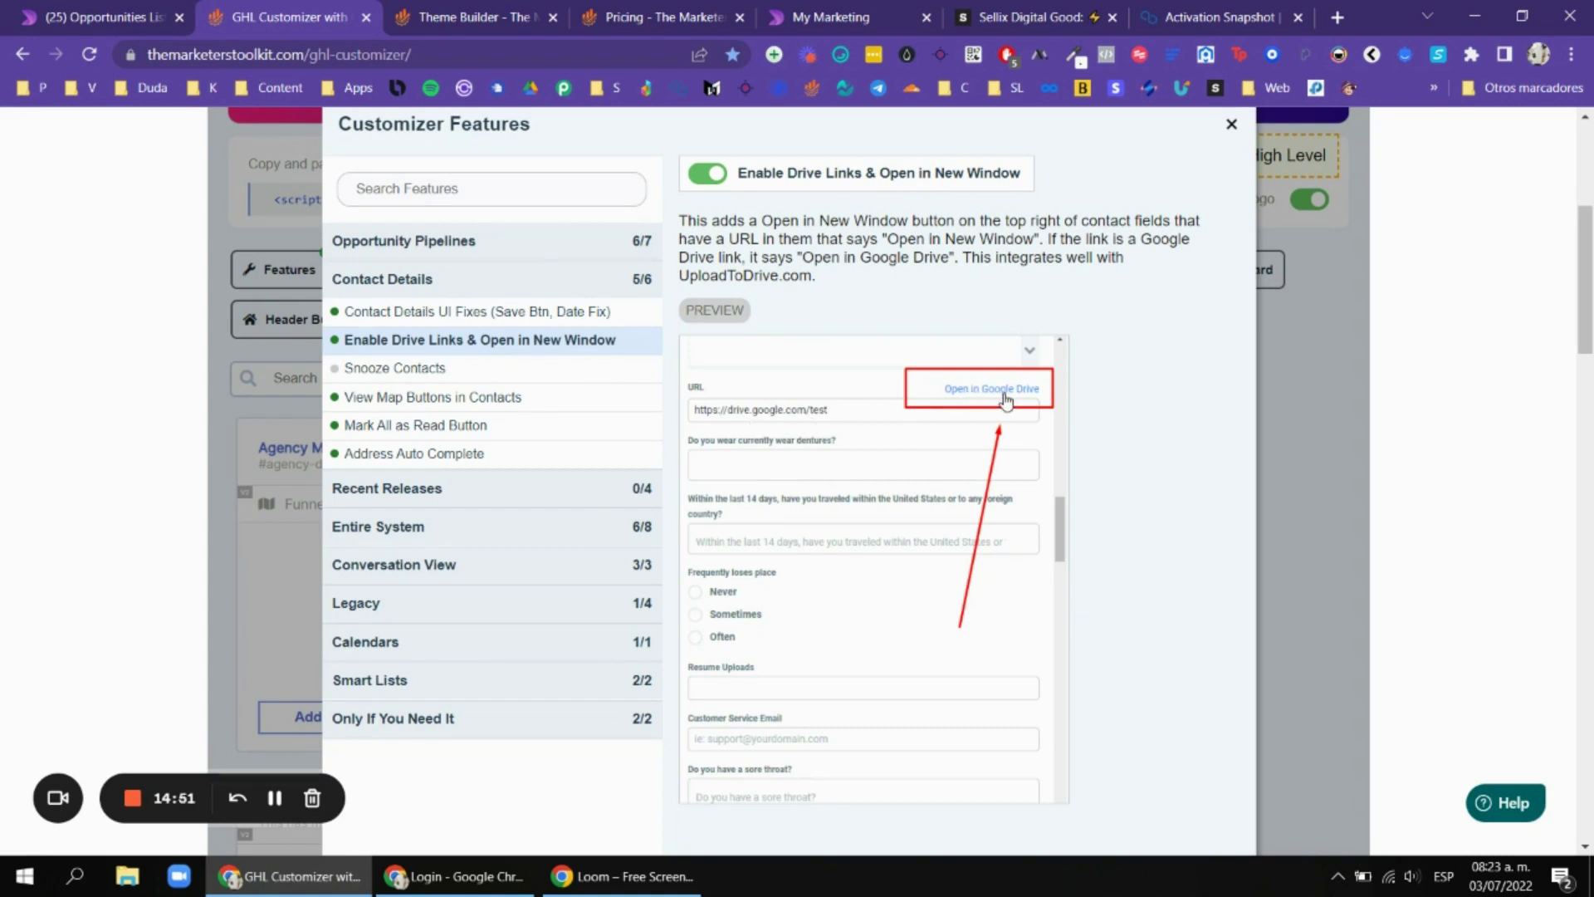
# Review View Map Buttons, Mark All as Read Button and Address Auto Complete features.
pyautogui.click(474, 401)
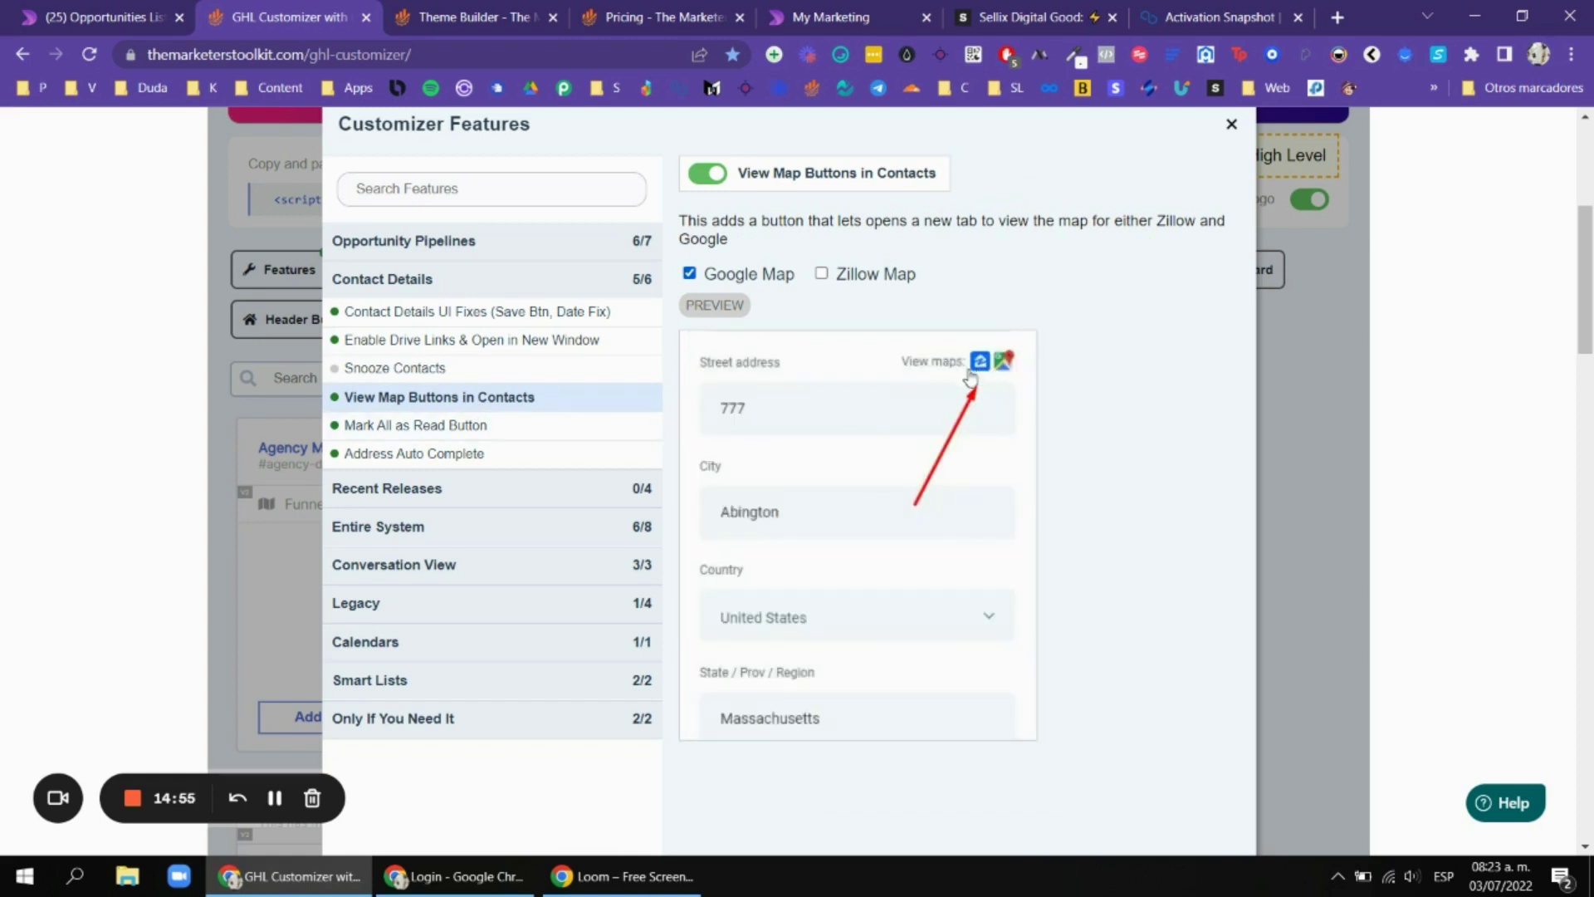
pyautogui.click(476, 426)
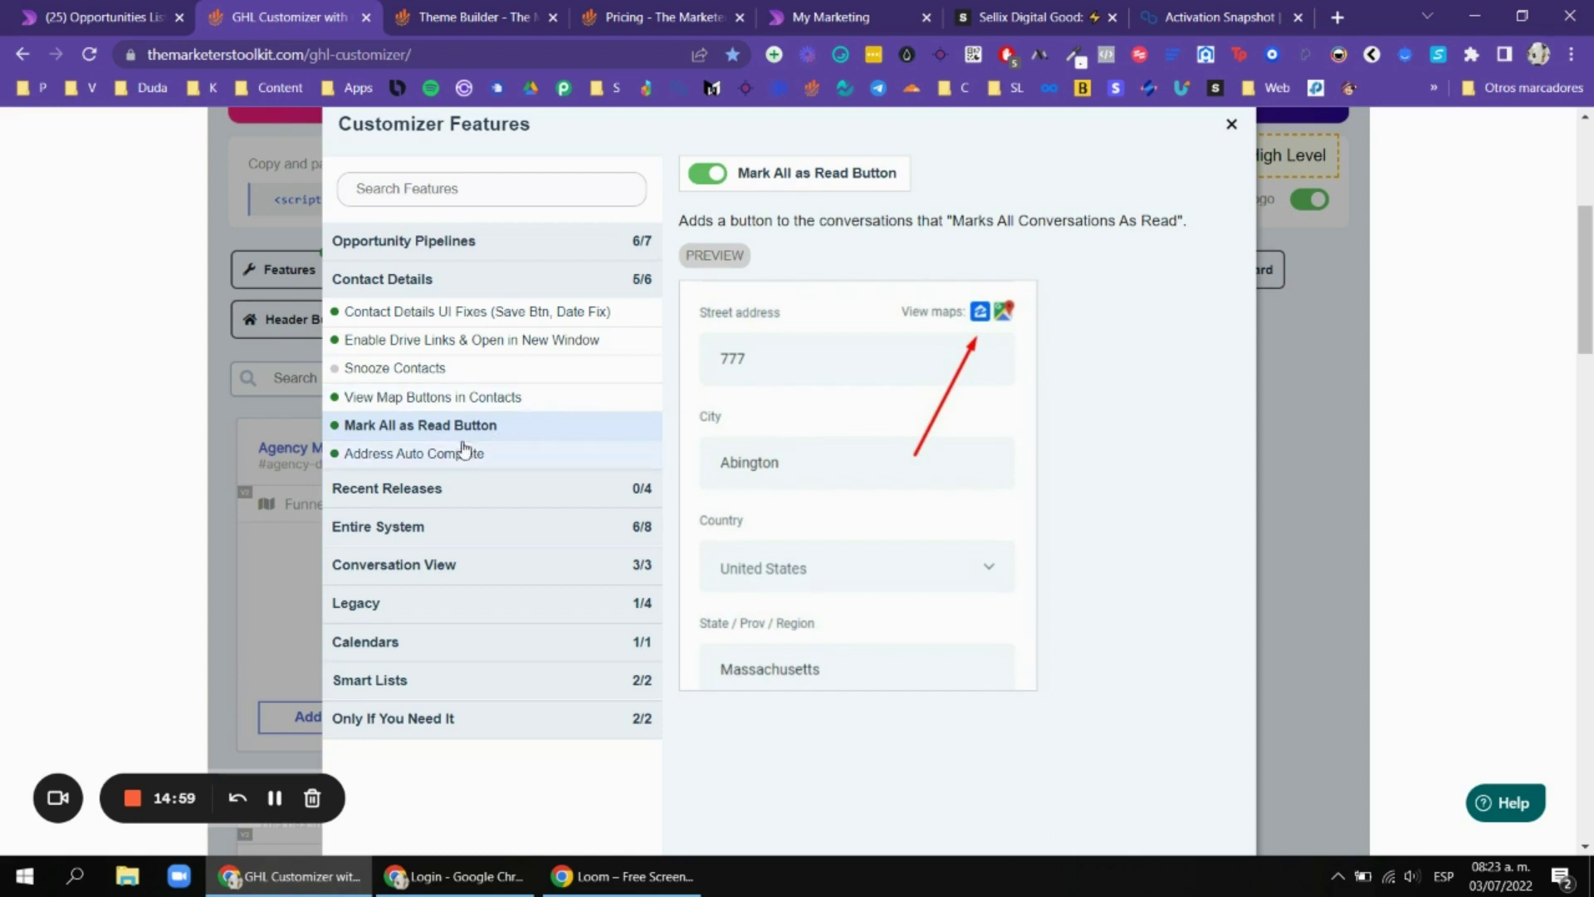
pyautogui.click(452, 453)
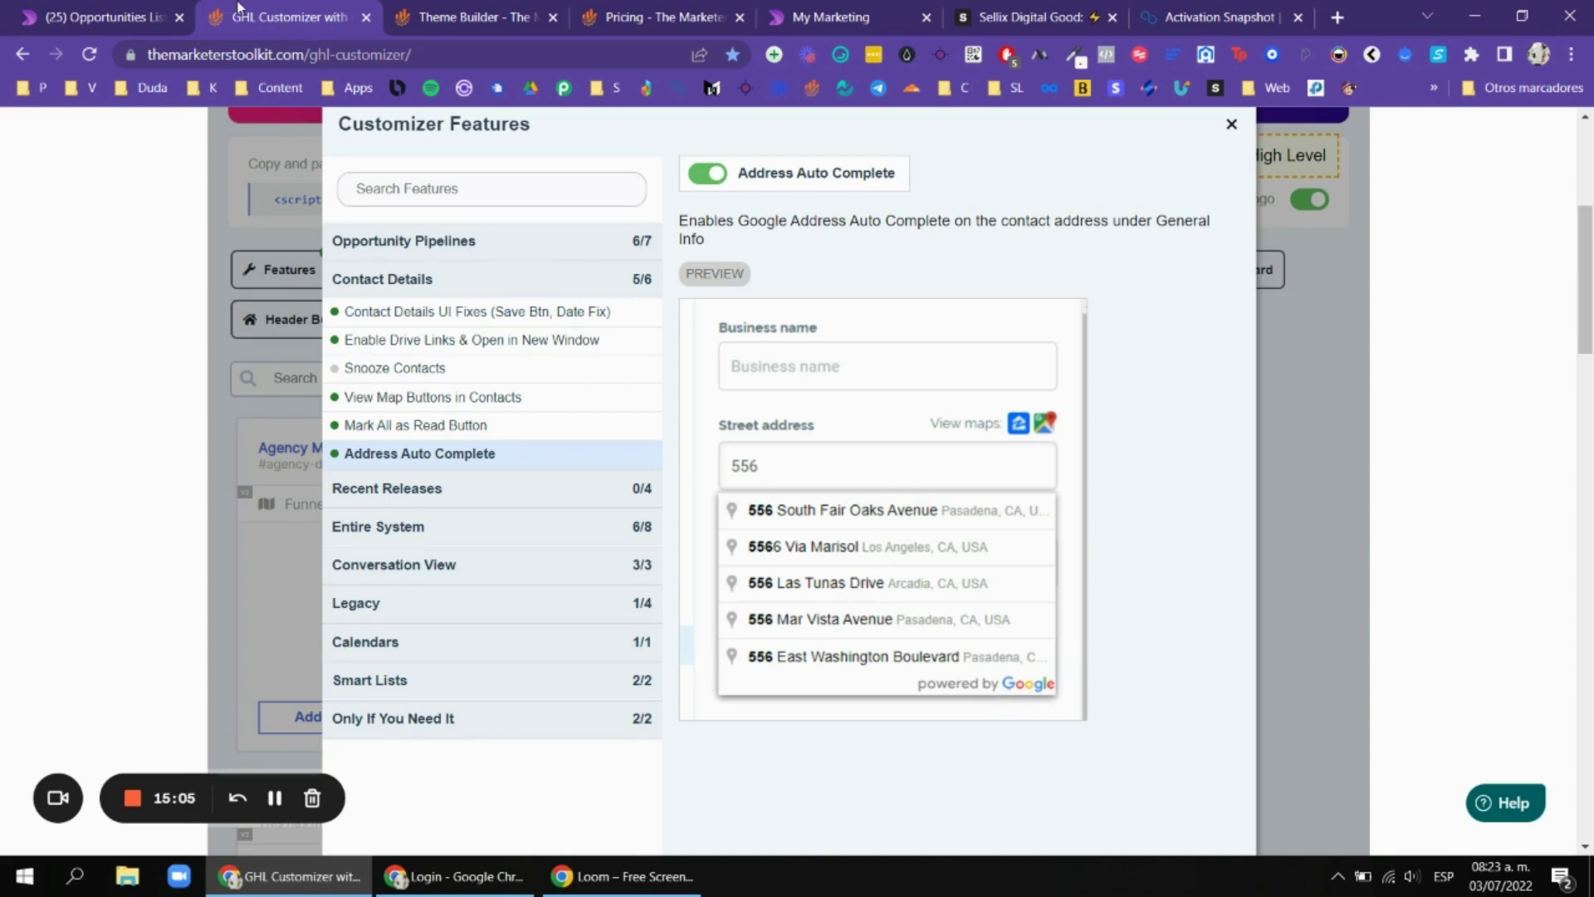
pyautogui.click(105, 32)
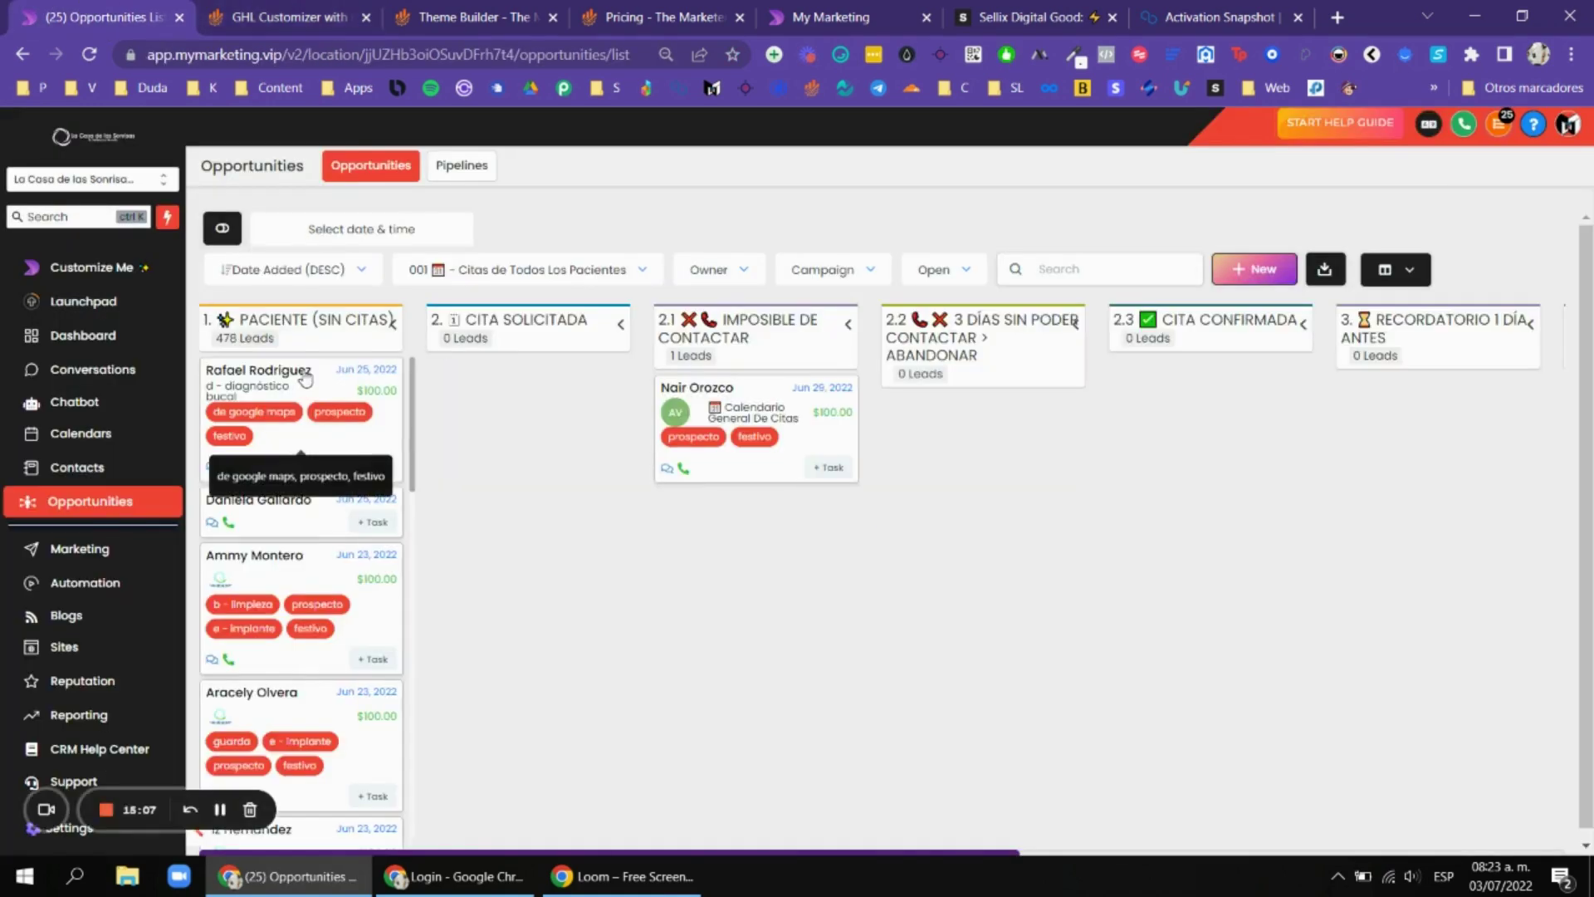
# Open the first opportunity's contact details and compare them with Contact Details UI Fixes.
pyautogui.click(287, 368)
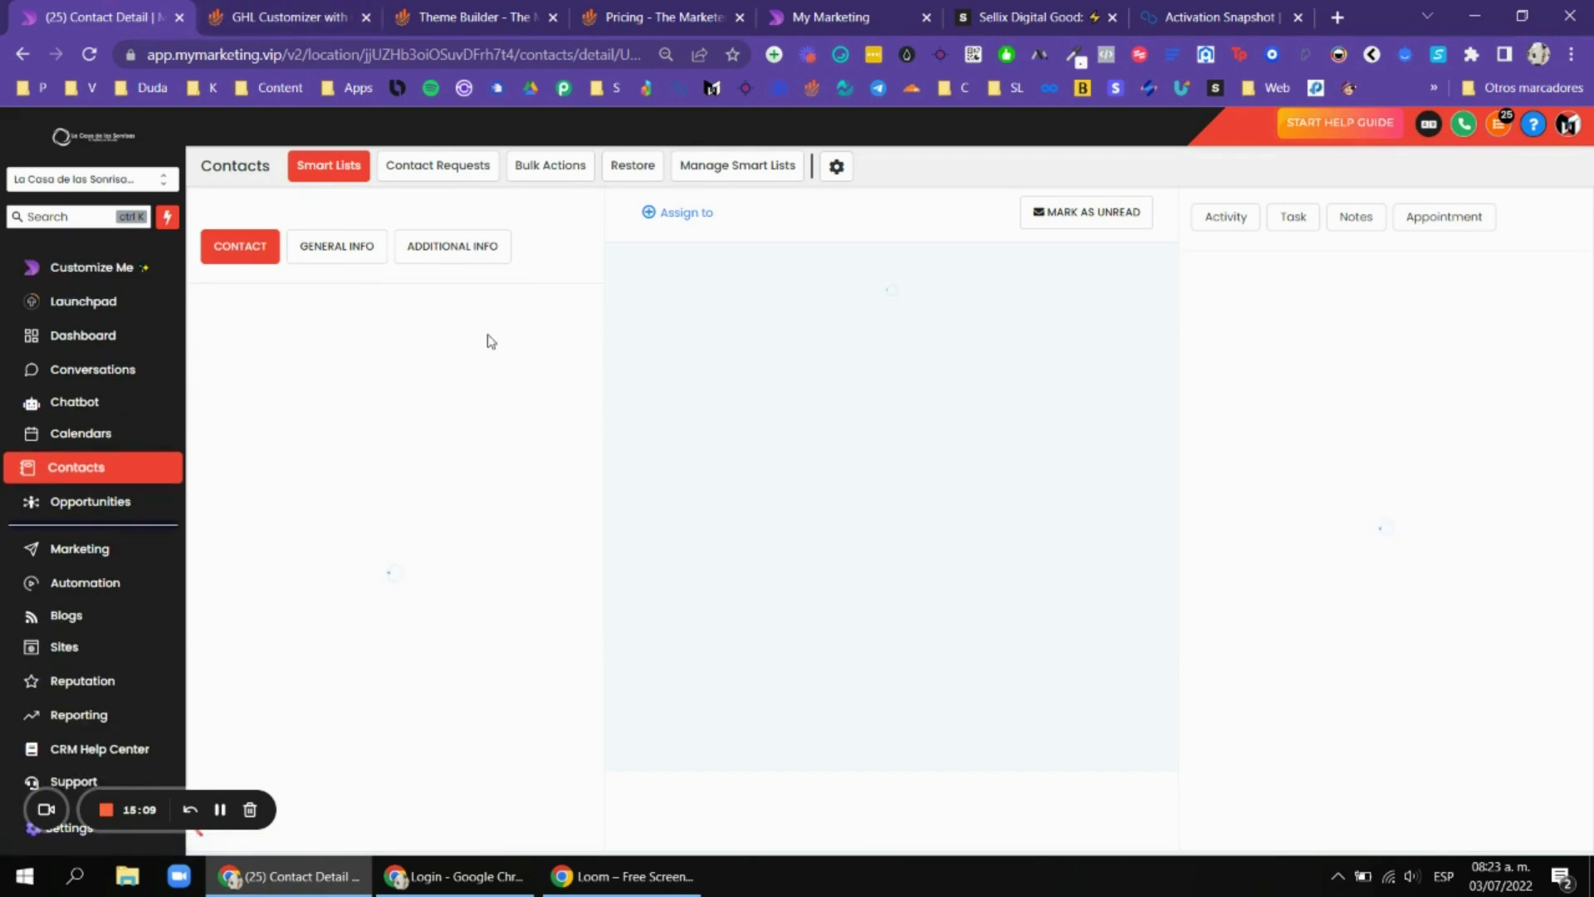
pyautogui.click(465, 244)
pyautogui.click(286, 16)
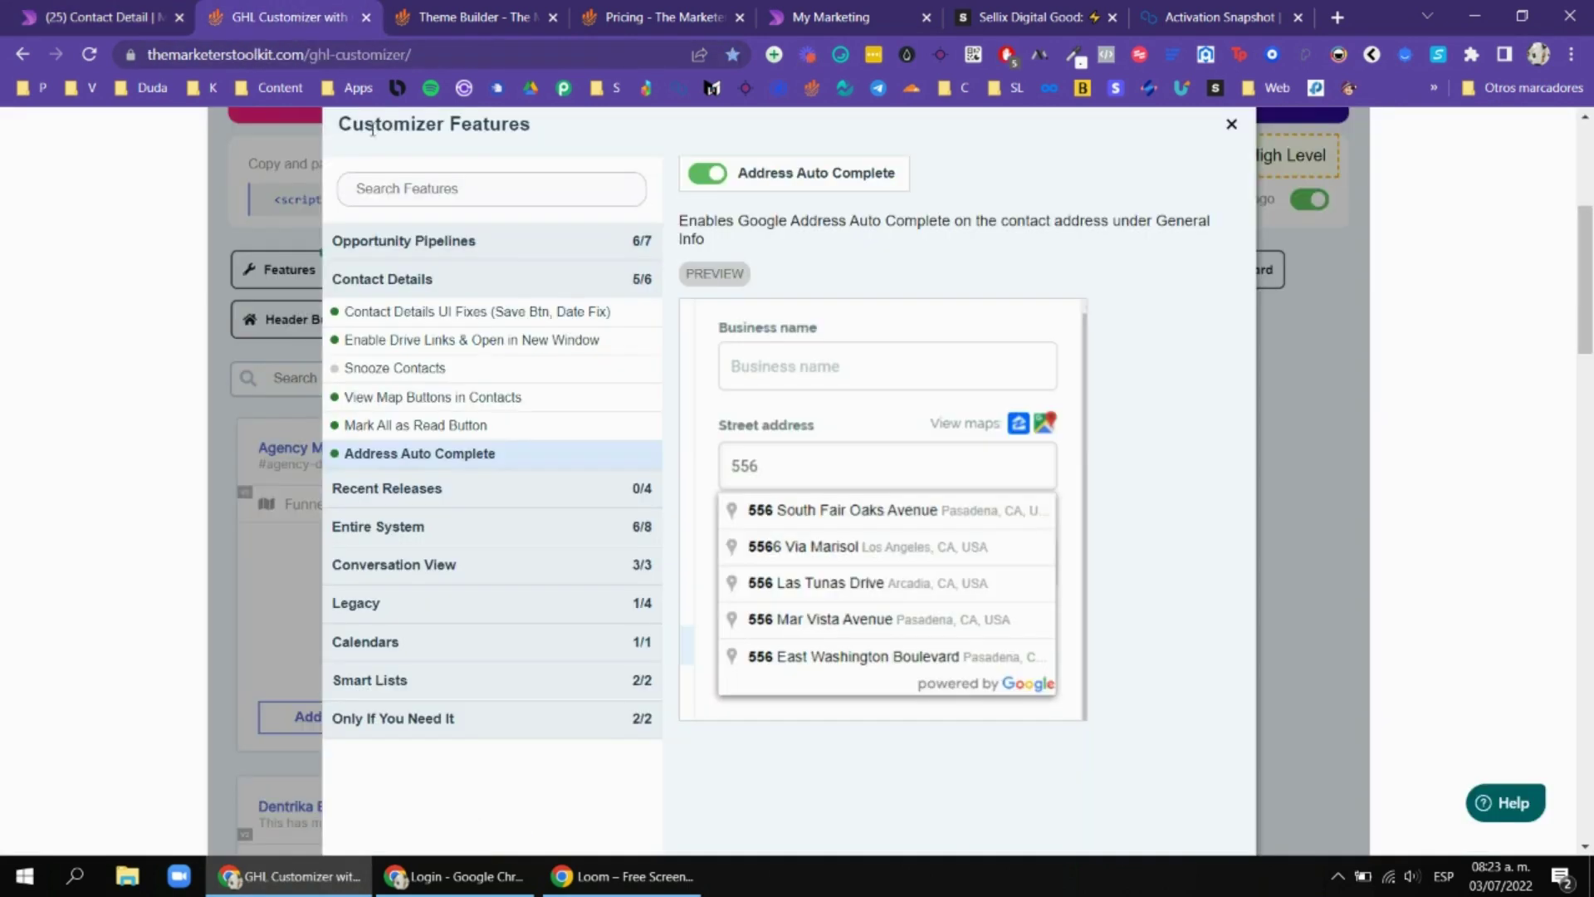
pyautogui.click(464, 312)
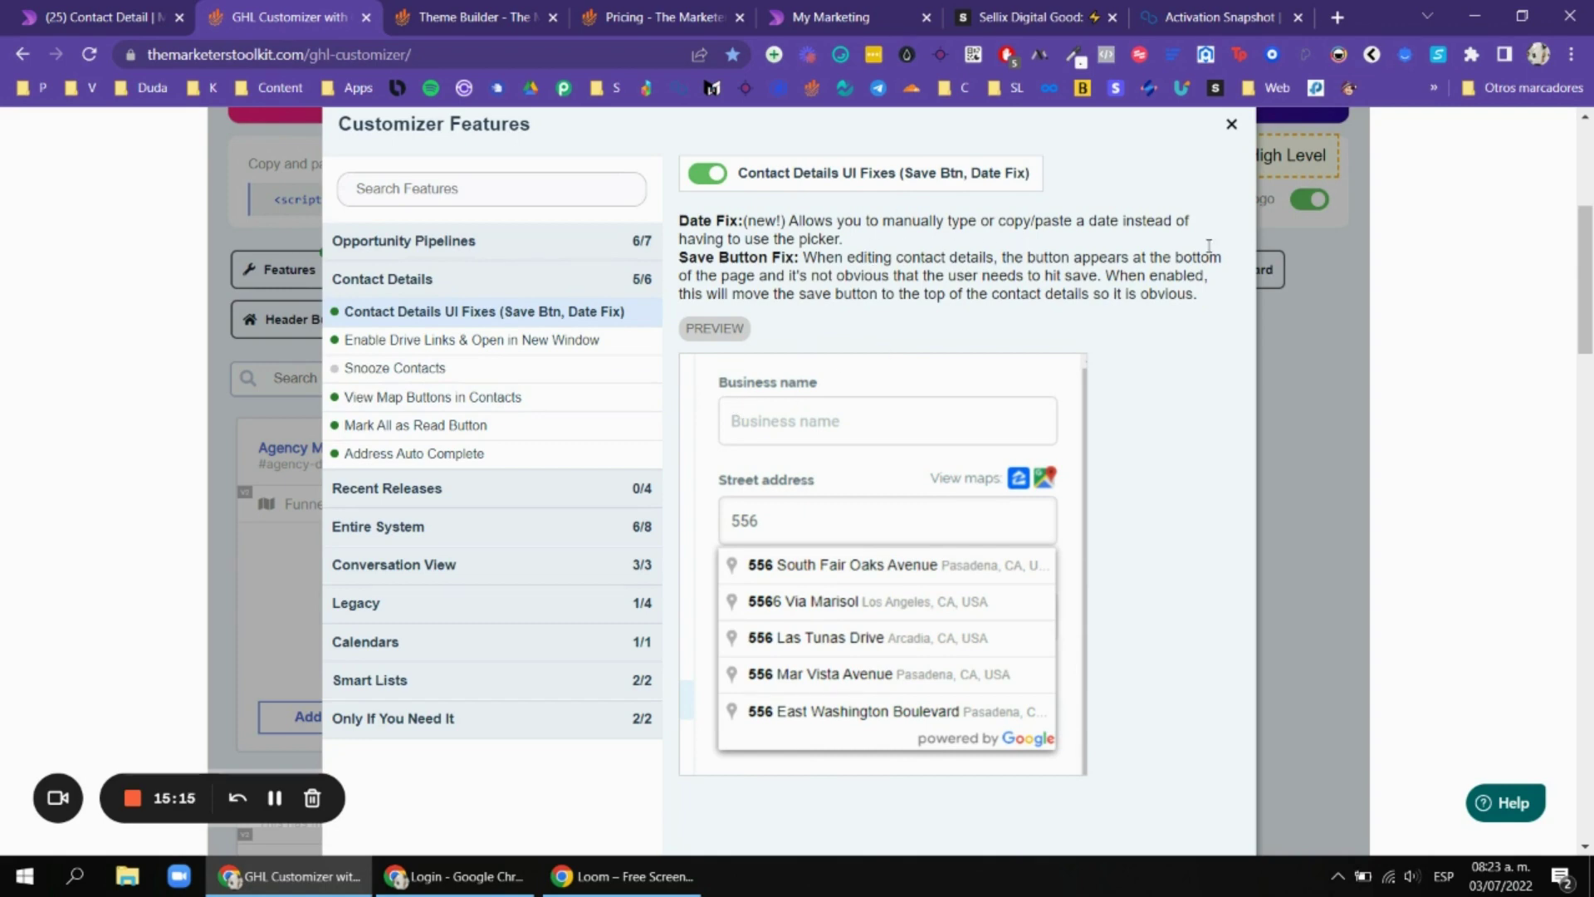
# Expand Recent Releases and turn on Contact Details - Auto Save.
pyautogui.click(498, 489)
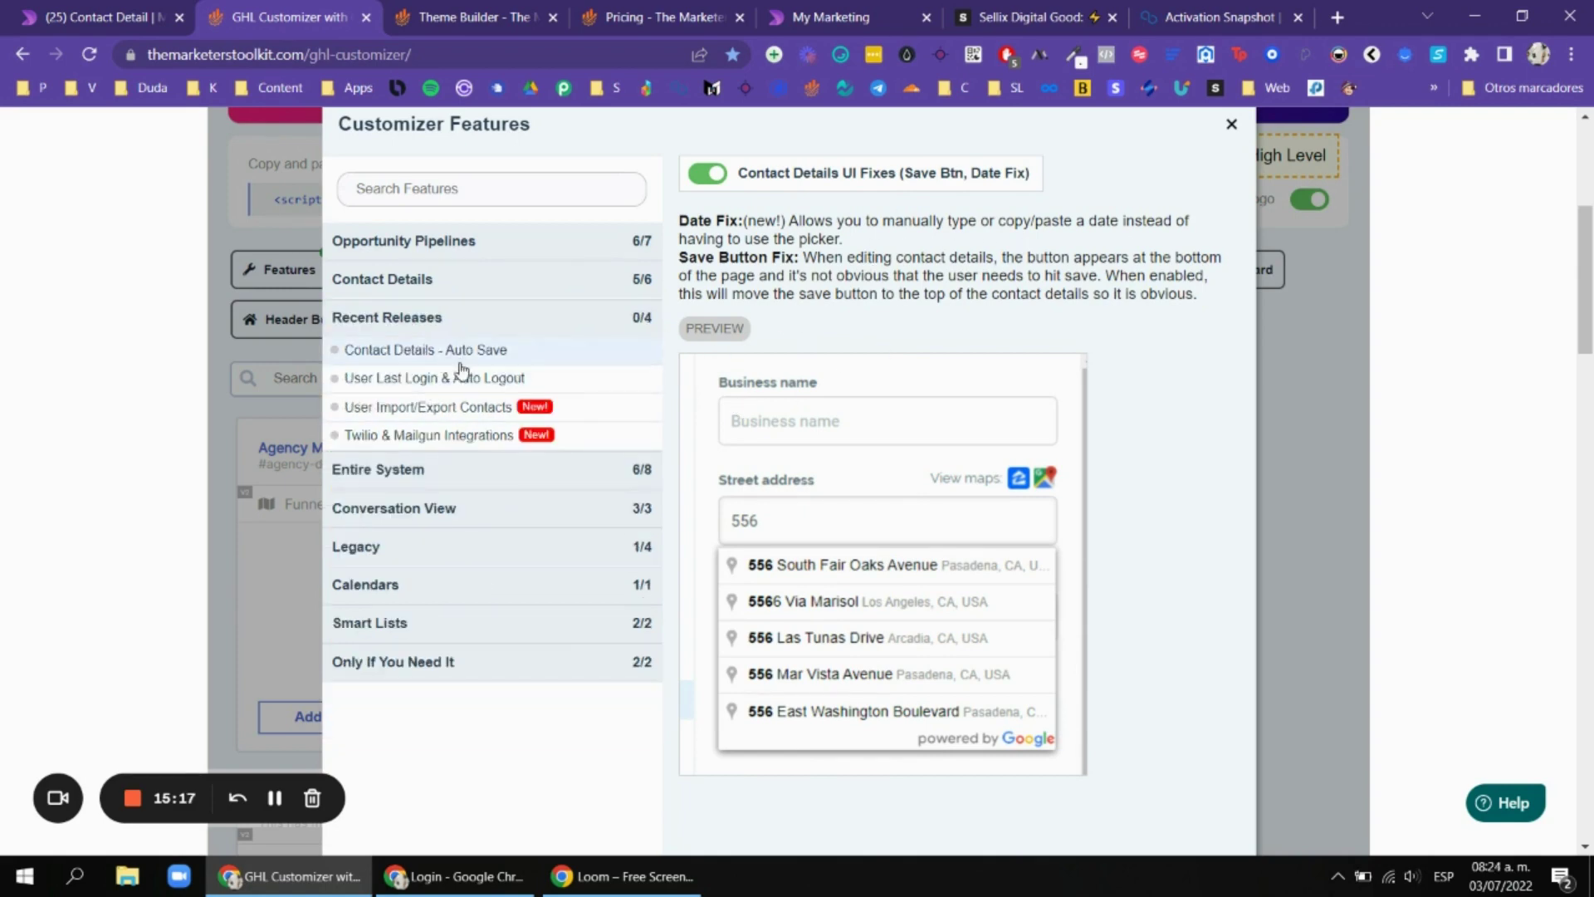
pyautogui.click(490, 356)
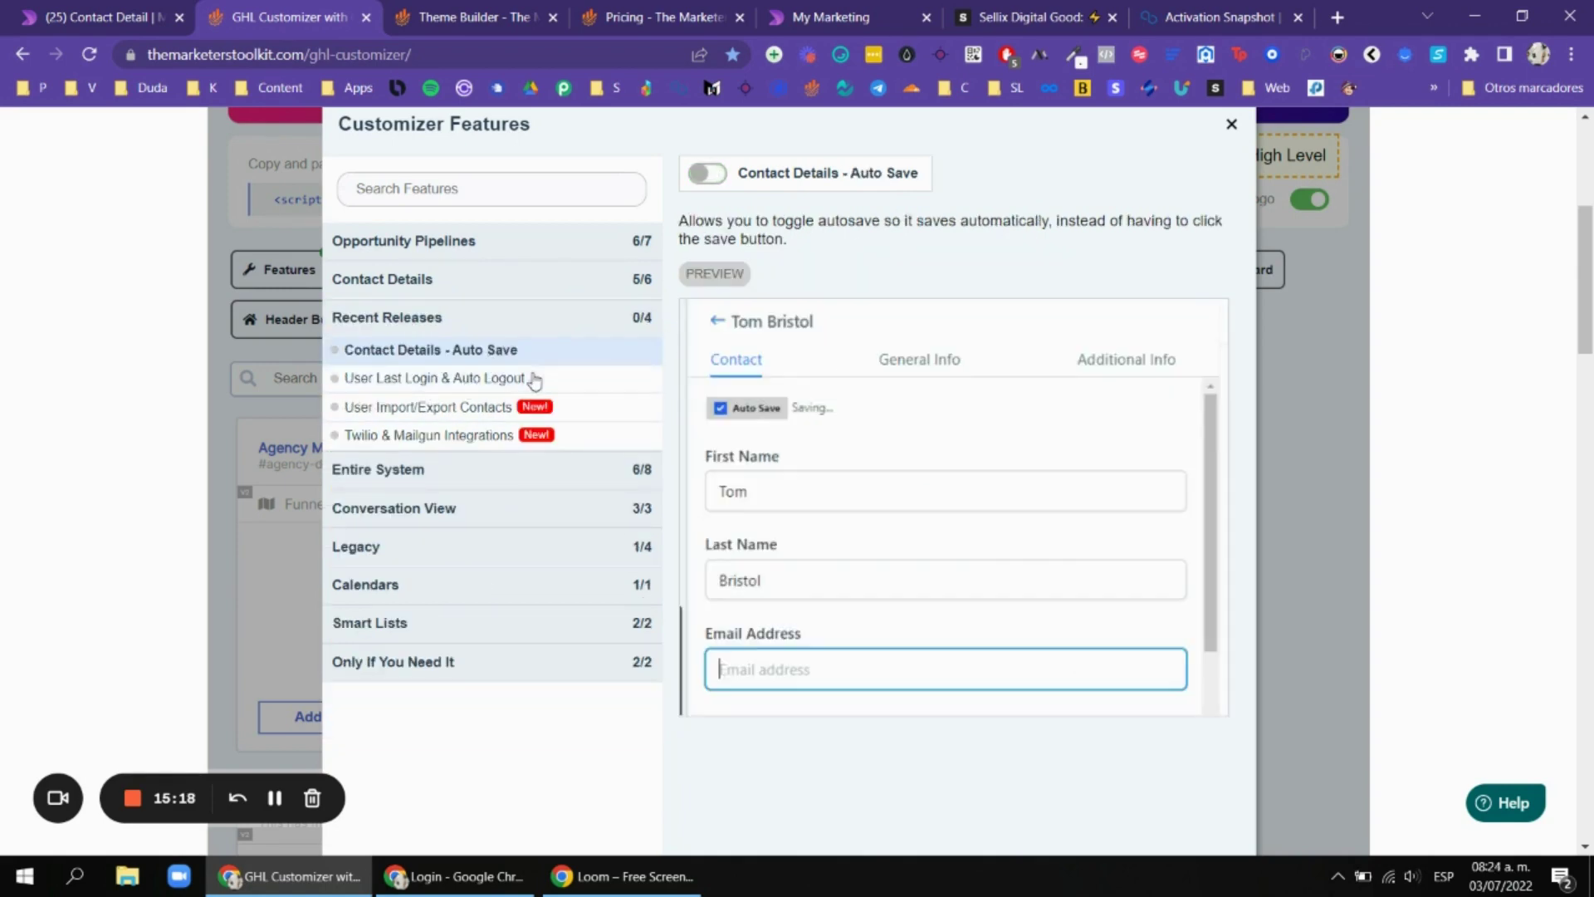
pyautogui.click(708, 176)
pyautogui.scroll(-1, 790, 665)
pyautogui.scroll(1, 842, 558)
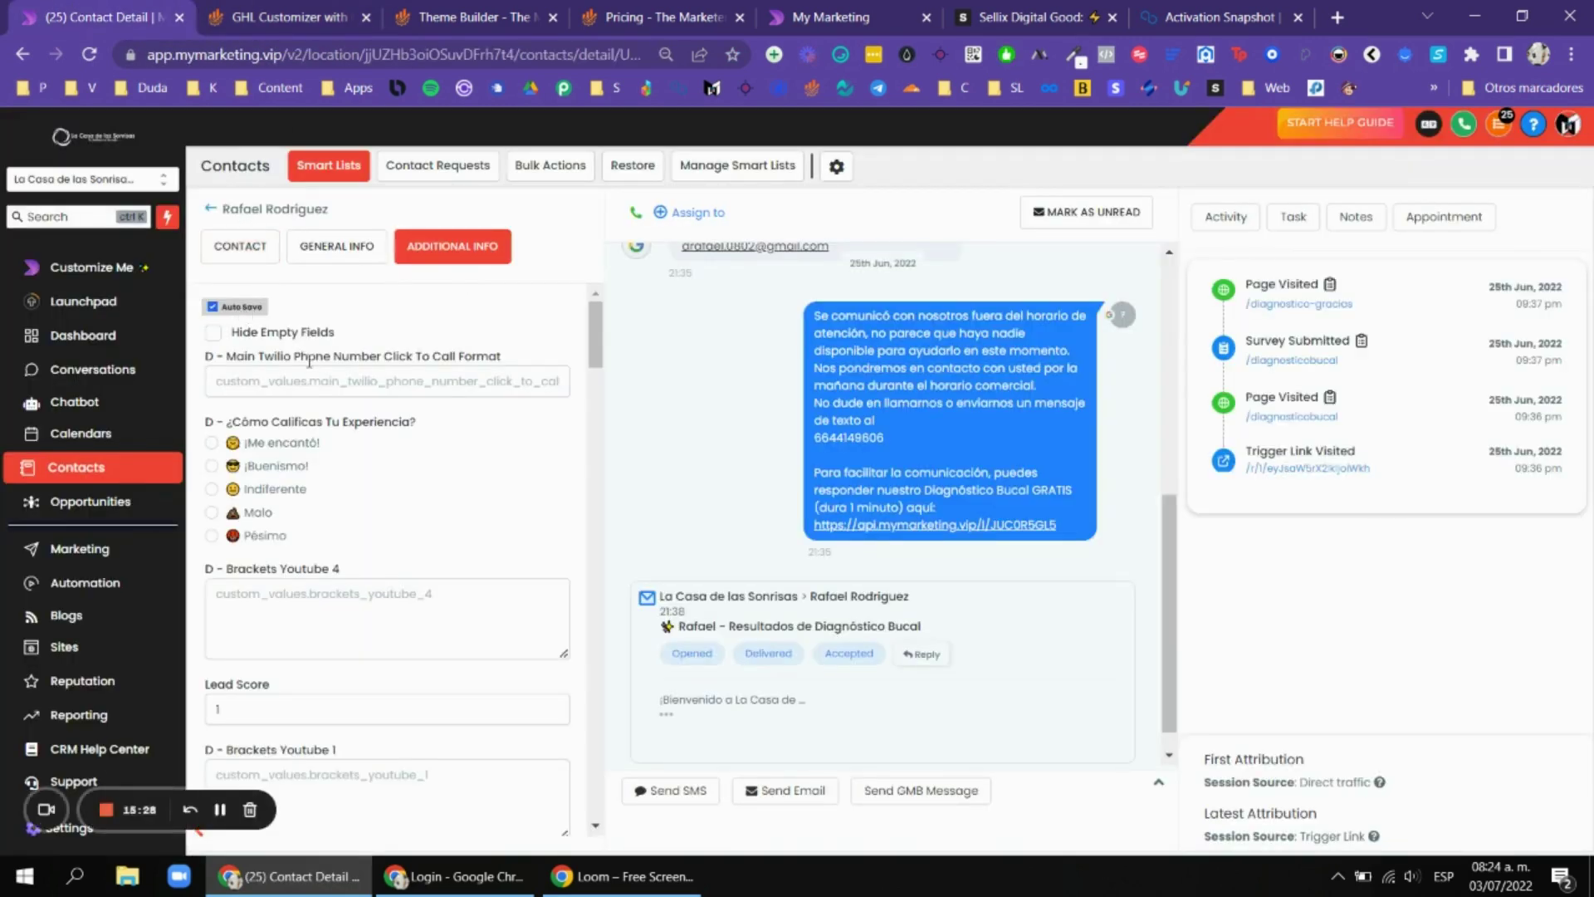
# Check the contact's Twilio phone field, then turn on User Last Login & Auto Logout.
pyautogui.click(303, 381)
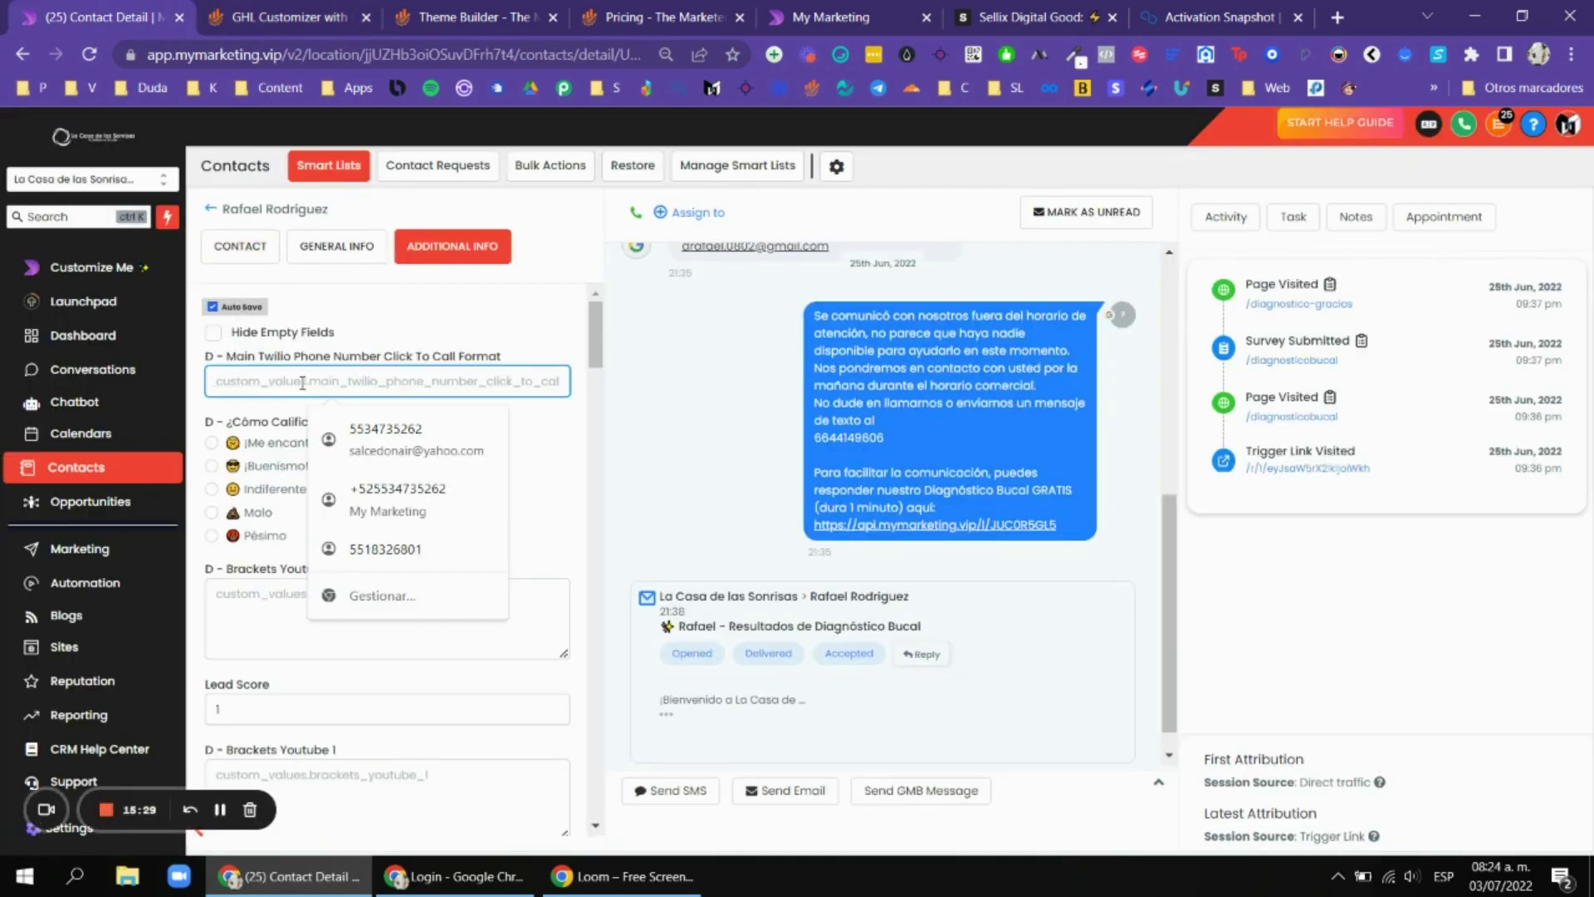
pyautogui.click(329, 10)
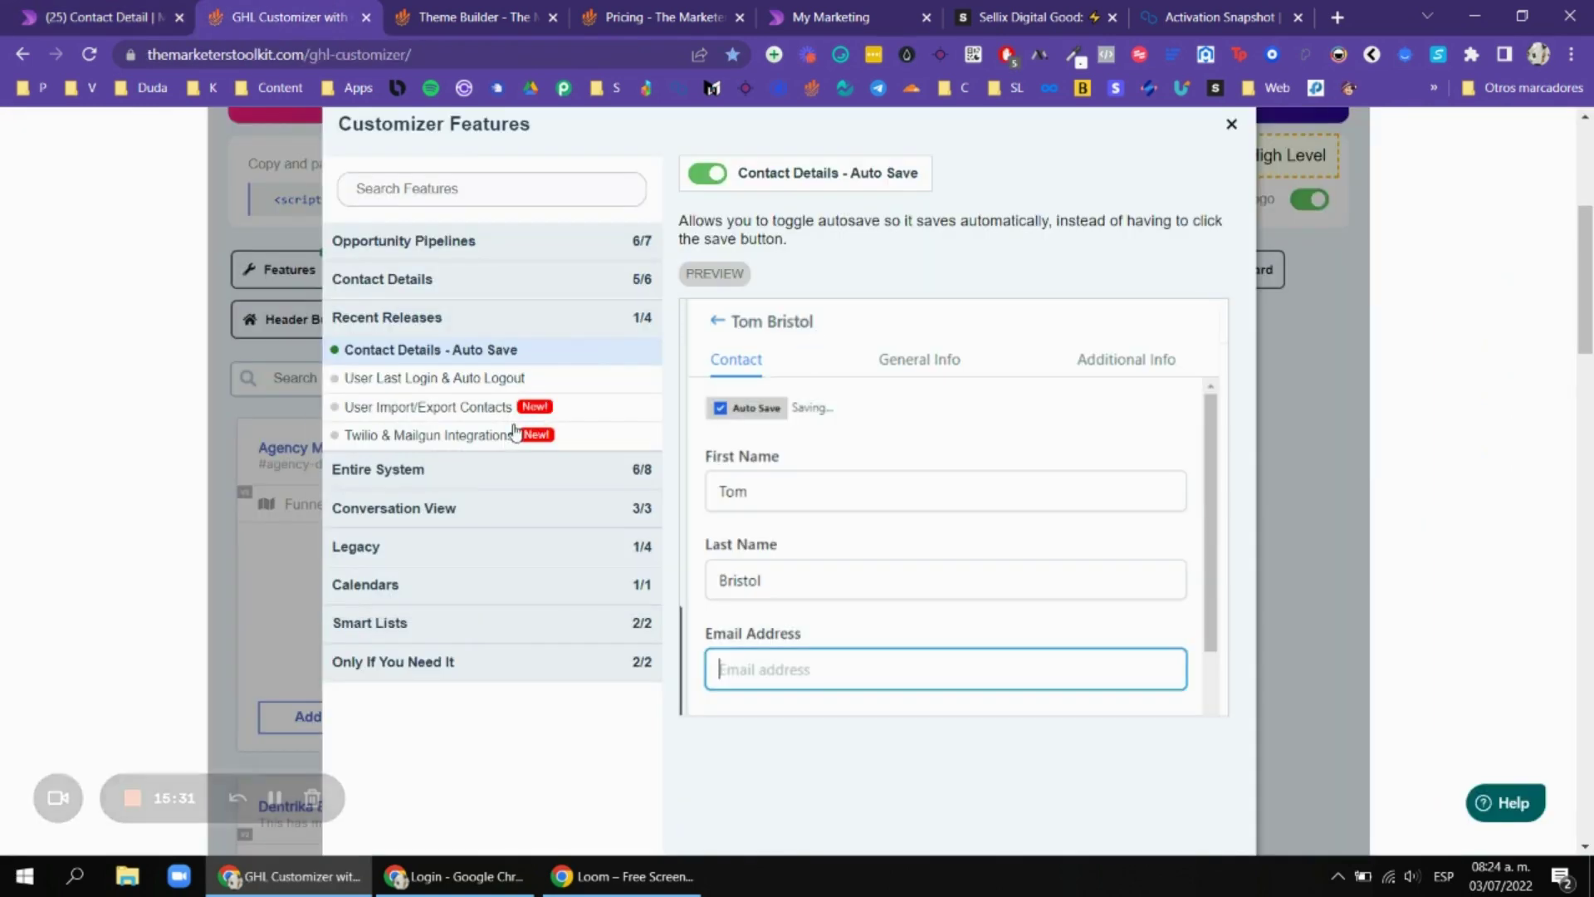
pyautogui.click(526, 384)
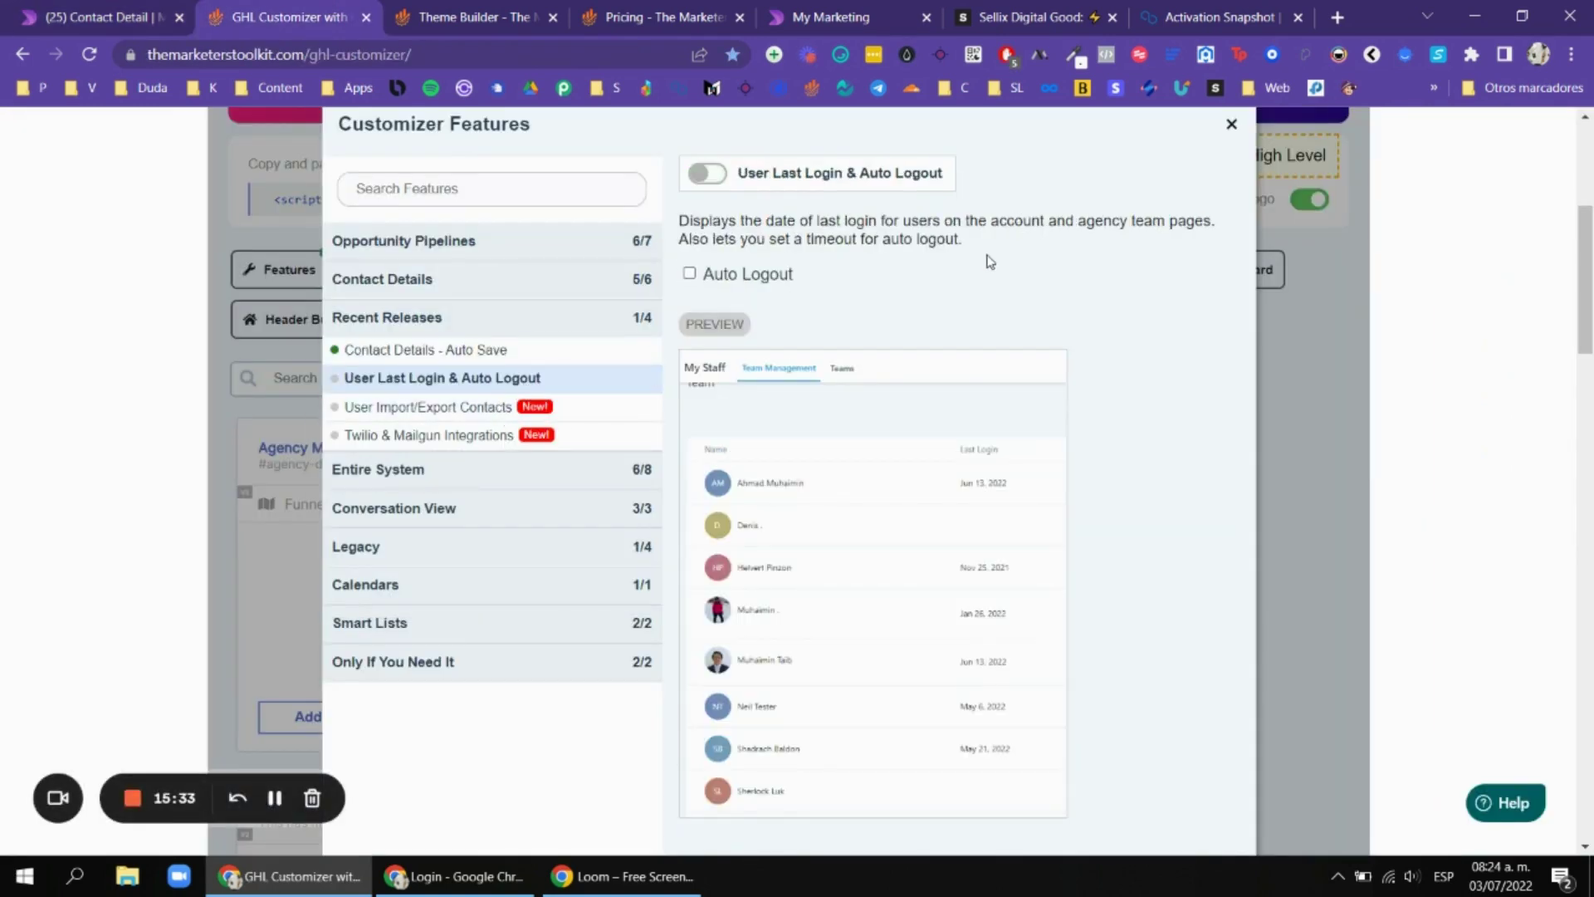
pyautogui.scroll(-1, 938, 291)
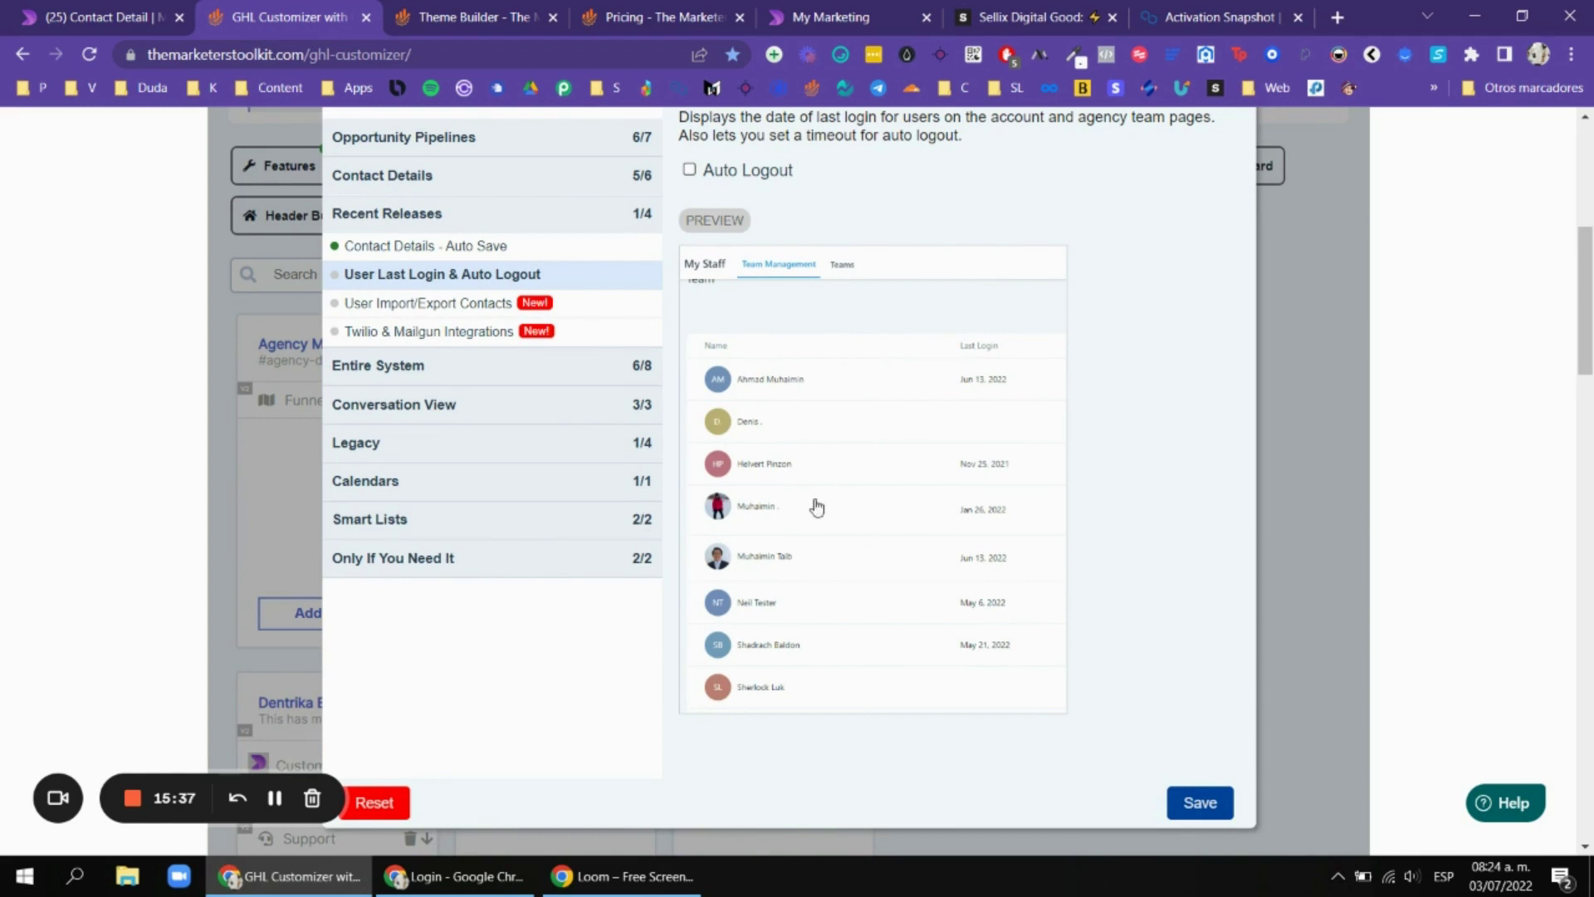
pyautogui.scroll(1, 996, 382)
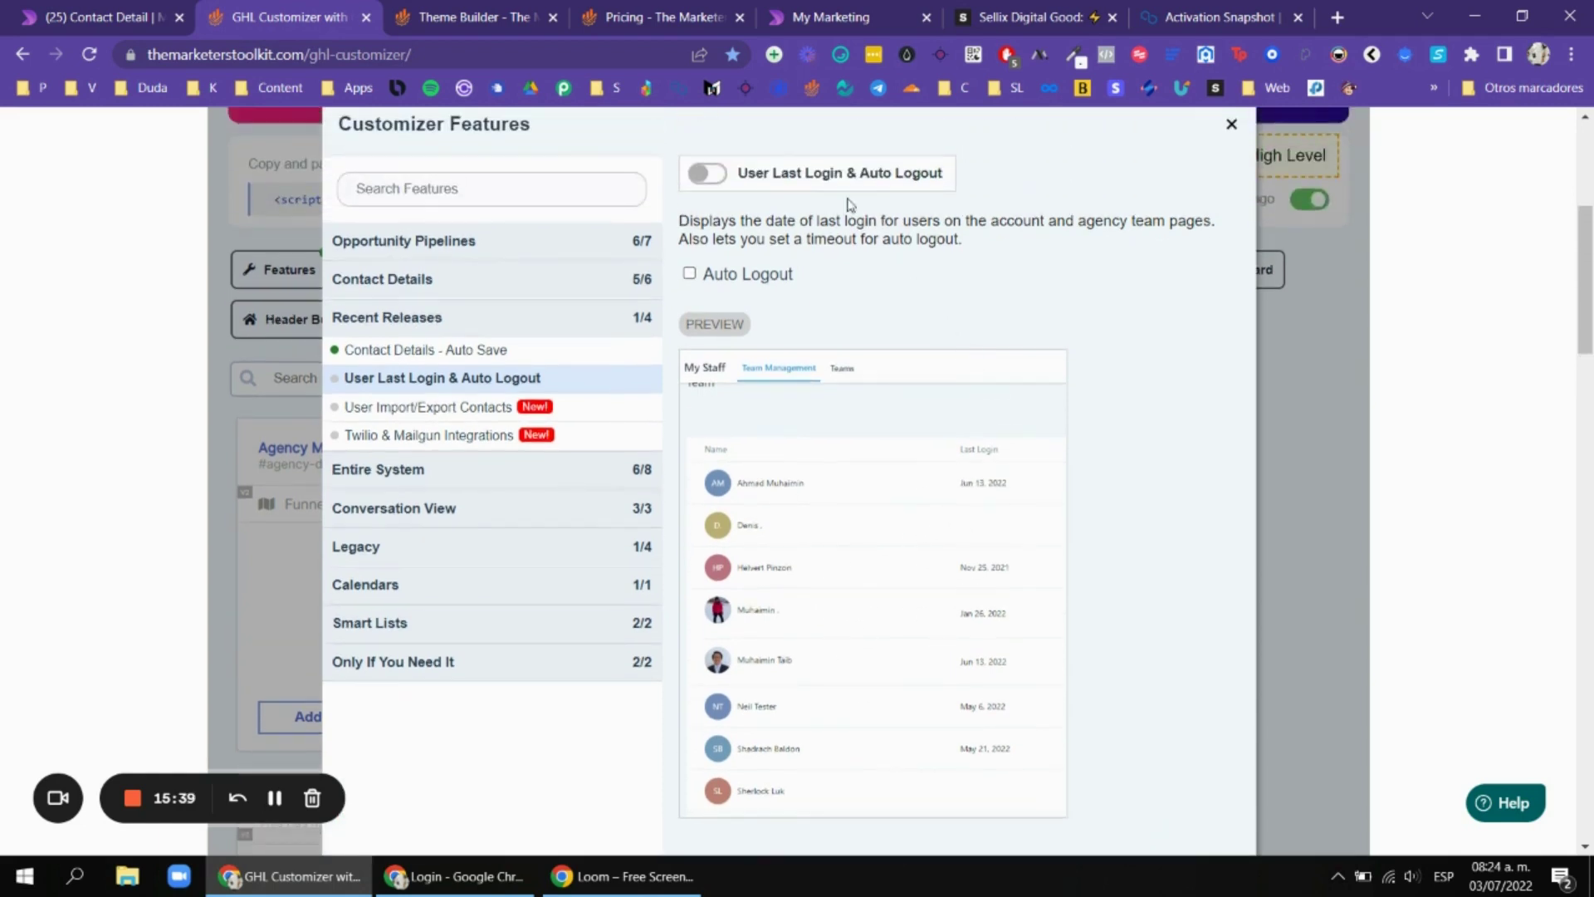
pyautogui.click(712, 174)
pyautogui.scroll(-1, 897, 333)
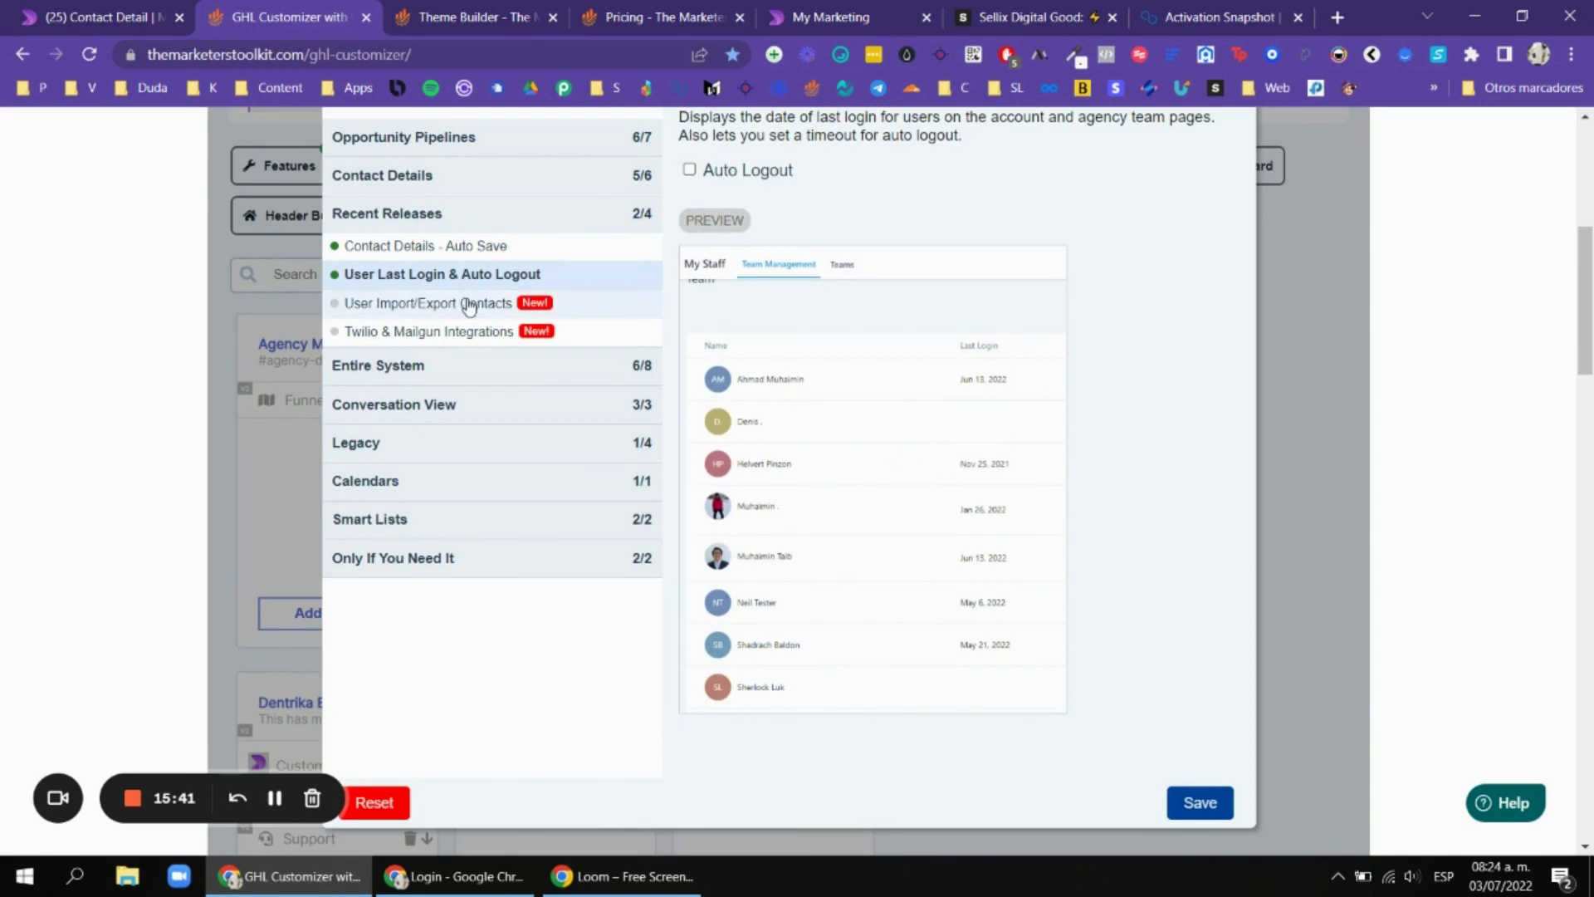
# Review the User Import/Export Contacts and Twilio & Mailgun Integrations features against the contact page.
pyautogui.click(428, 303)
pyautogui.scroll(1, 851, 243)
pyautogui.scroll(-1, 914, 249)
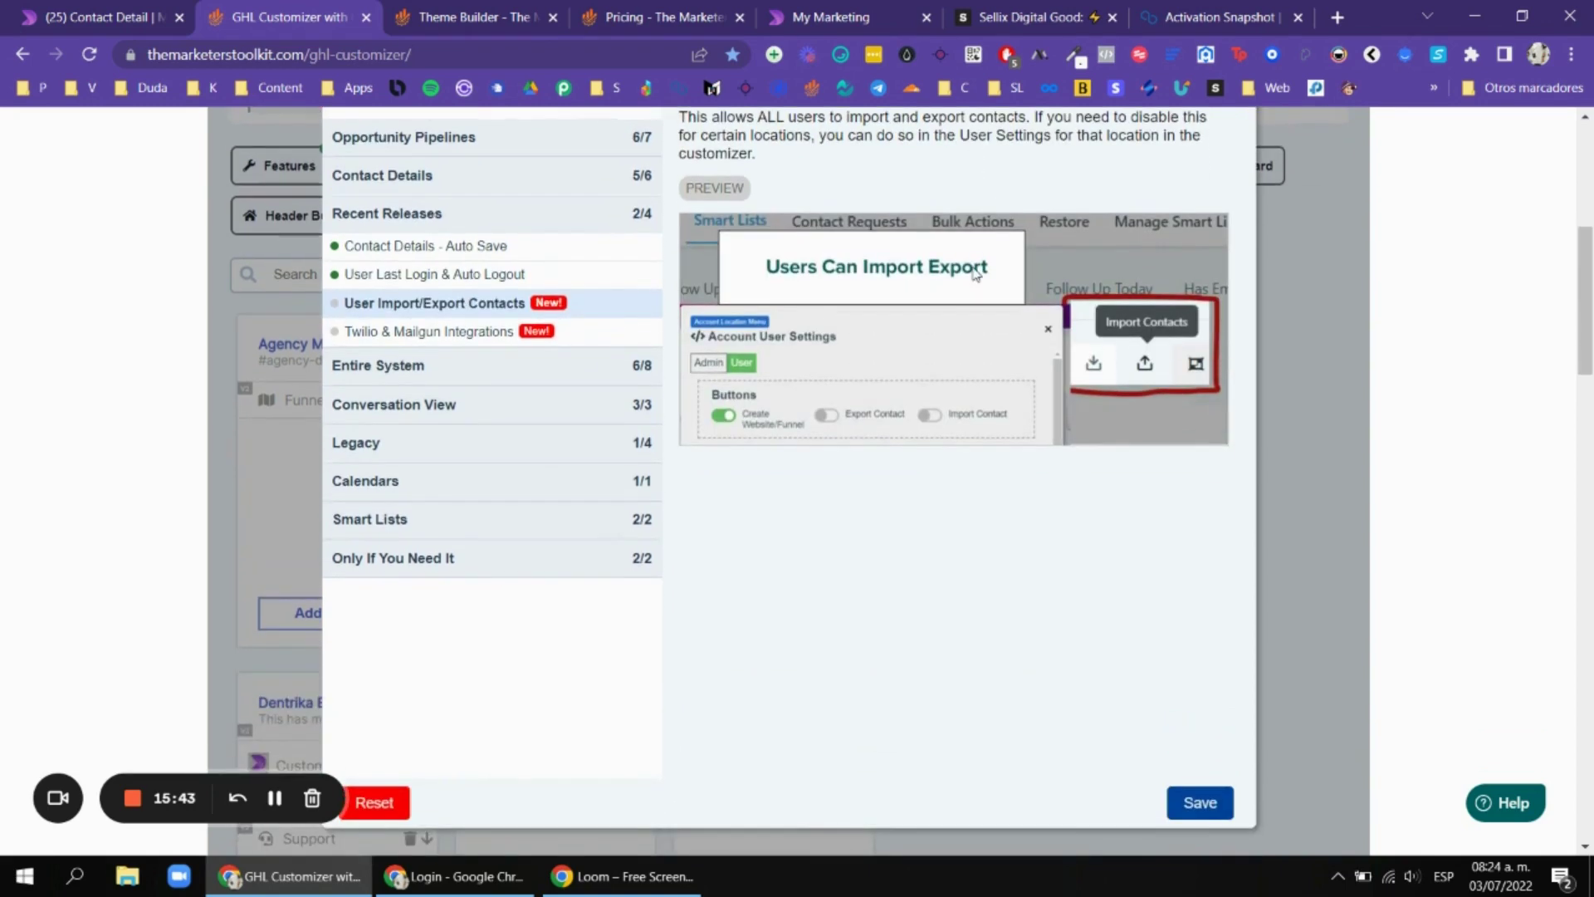
pyautogui.scroll(1, 997, 357)
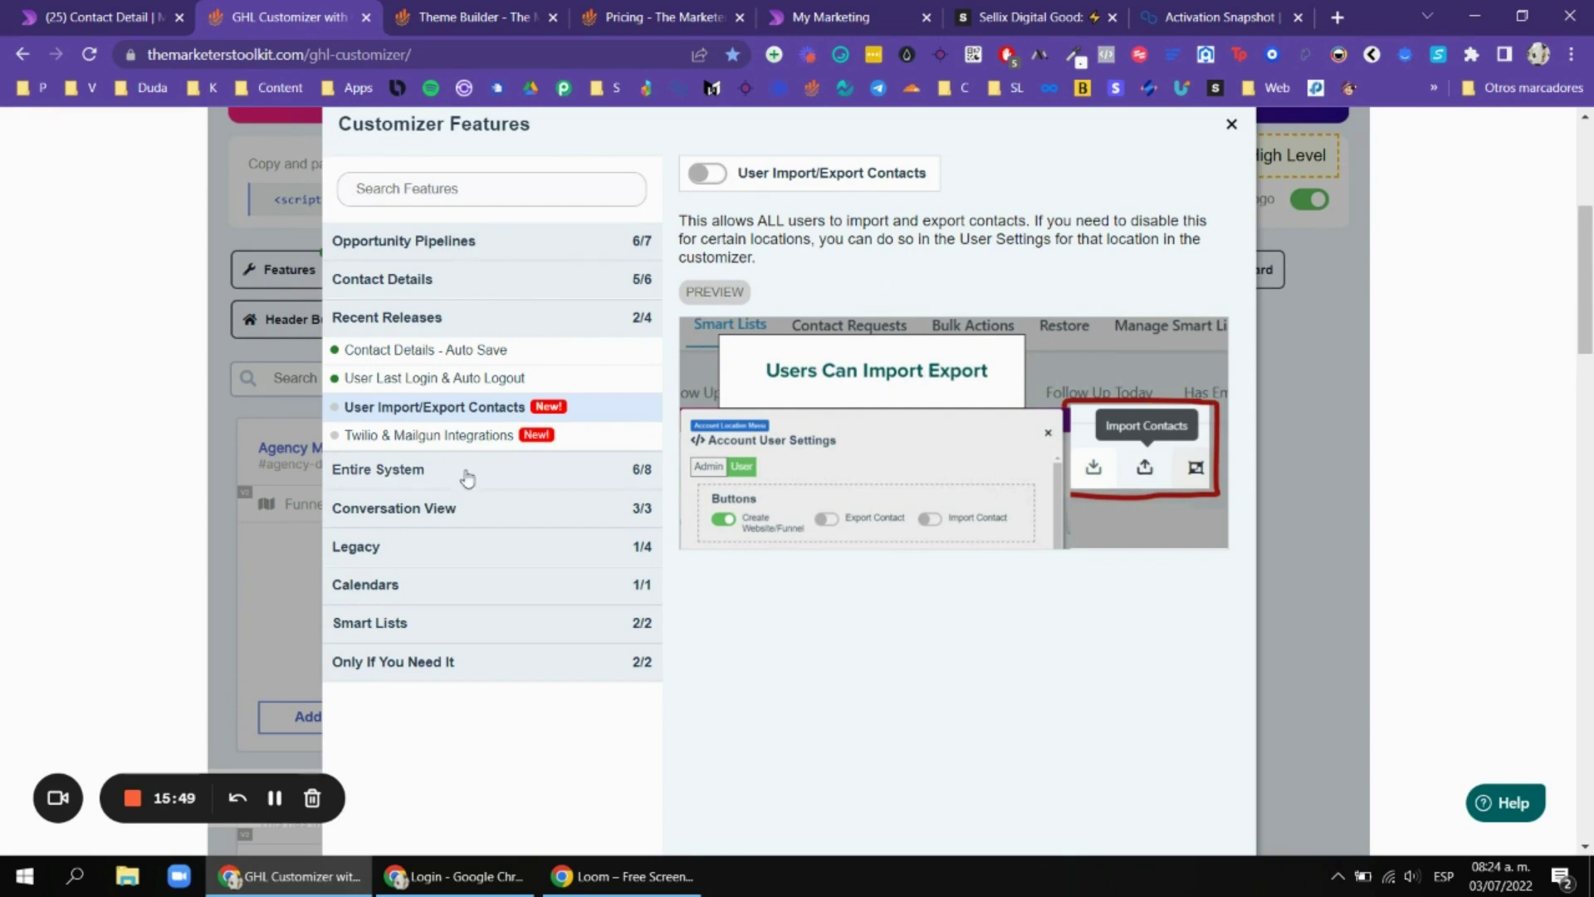
pyautogui.click(477, 437)
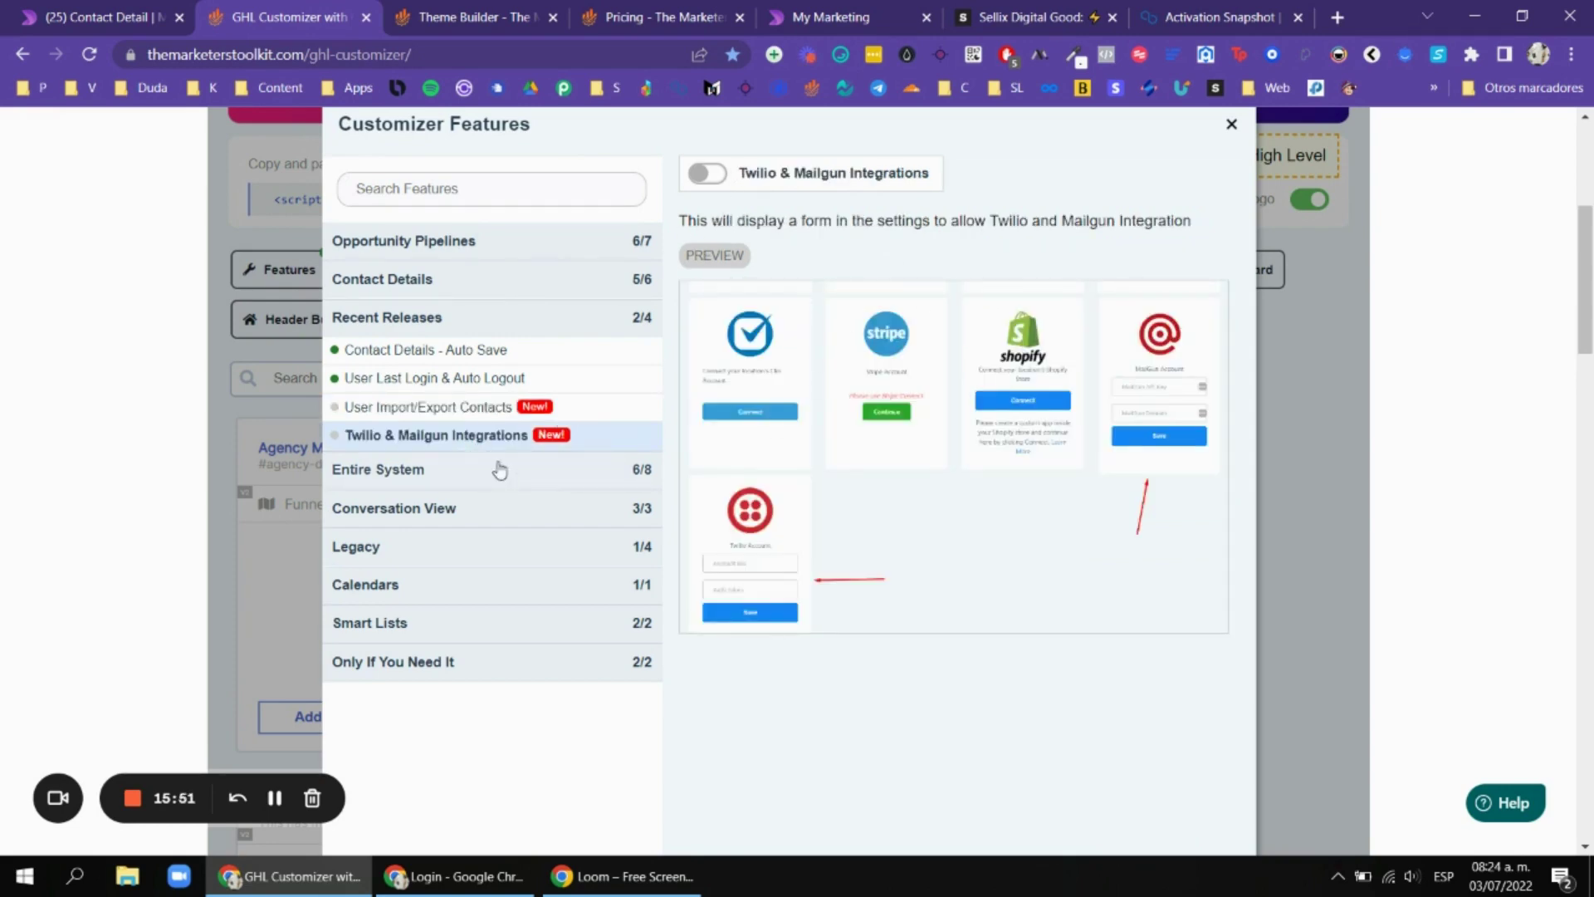
pyautogui.click(146, 18)
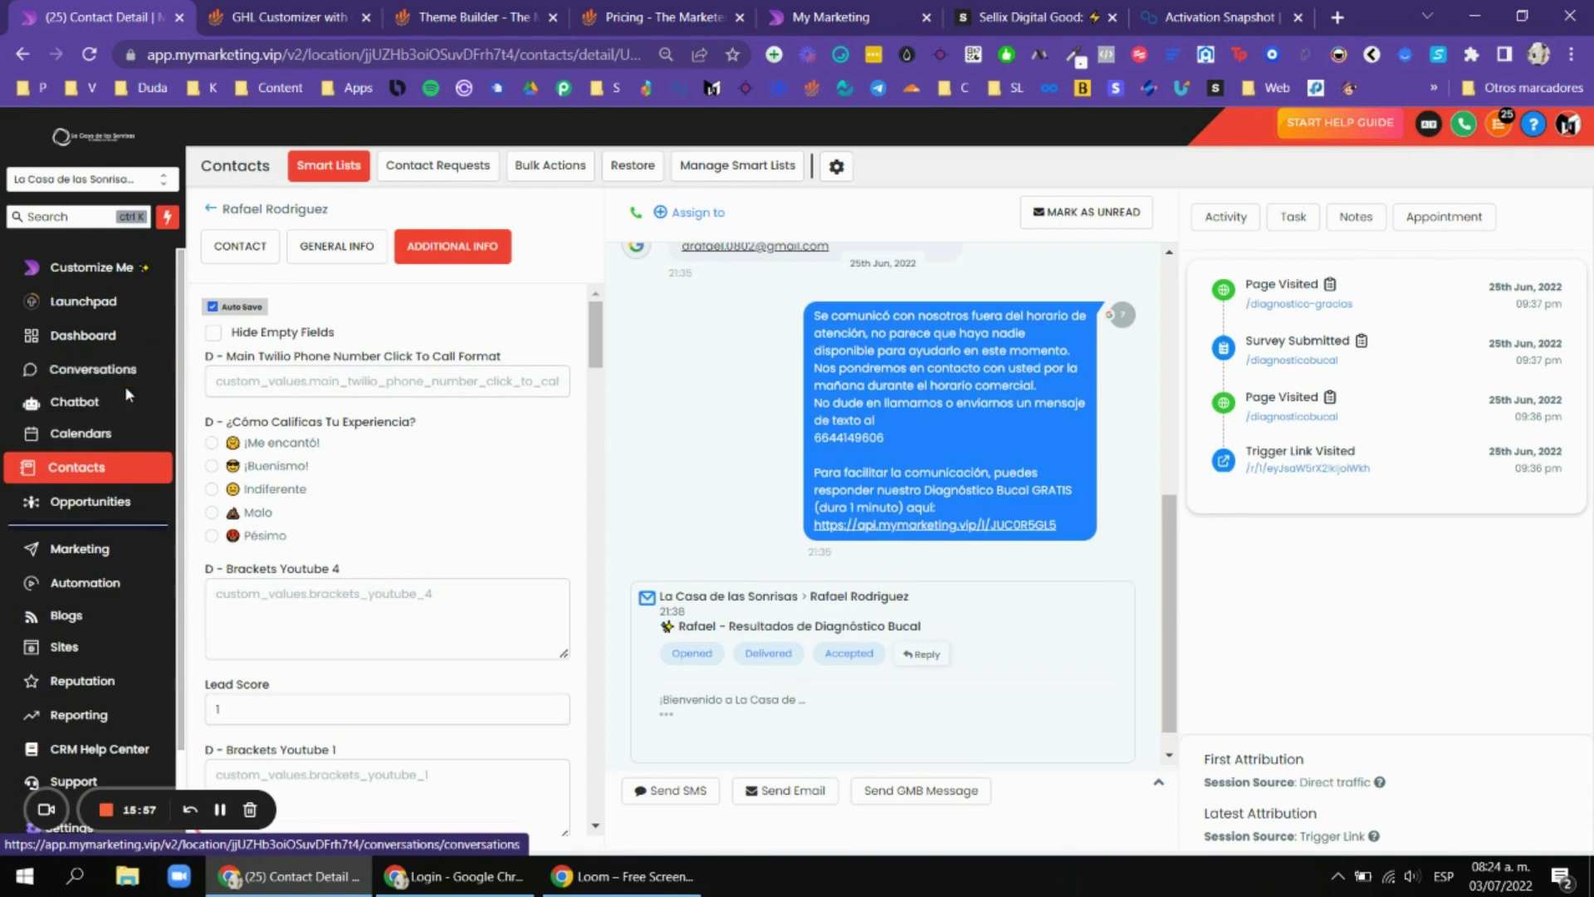
pyautogui.hotkey('ctrl', 'Tab')
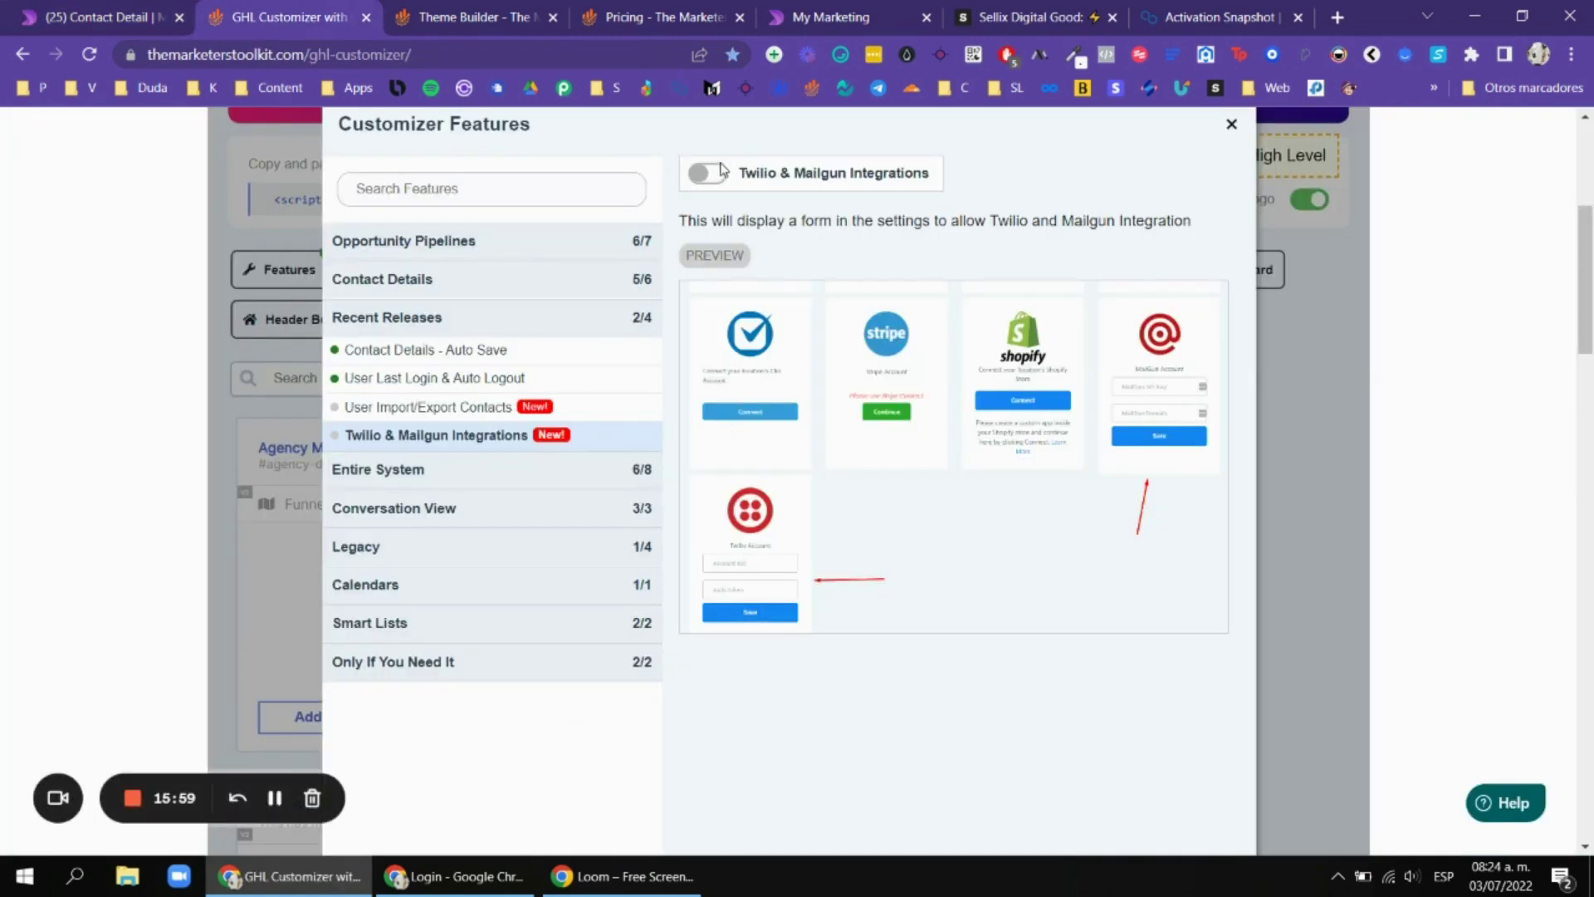
# Turn on the Twilio & Mailgun Integrations feature.
pyautogui.click(719, 178)
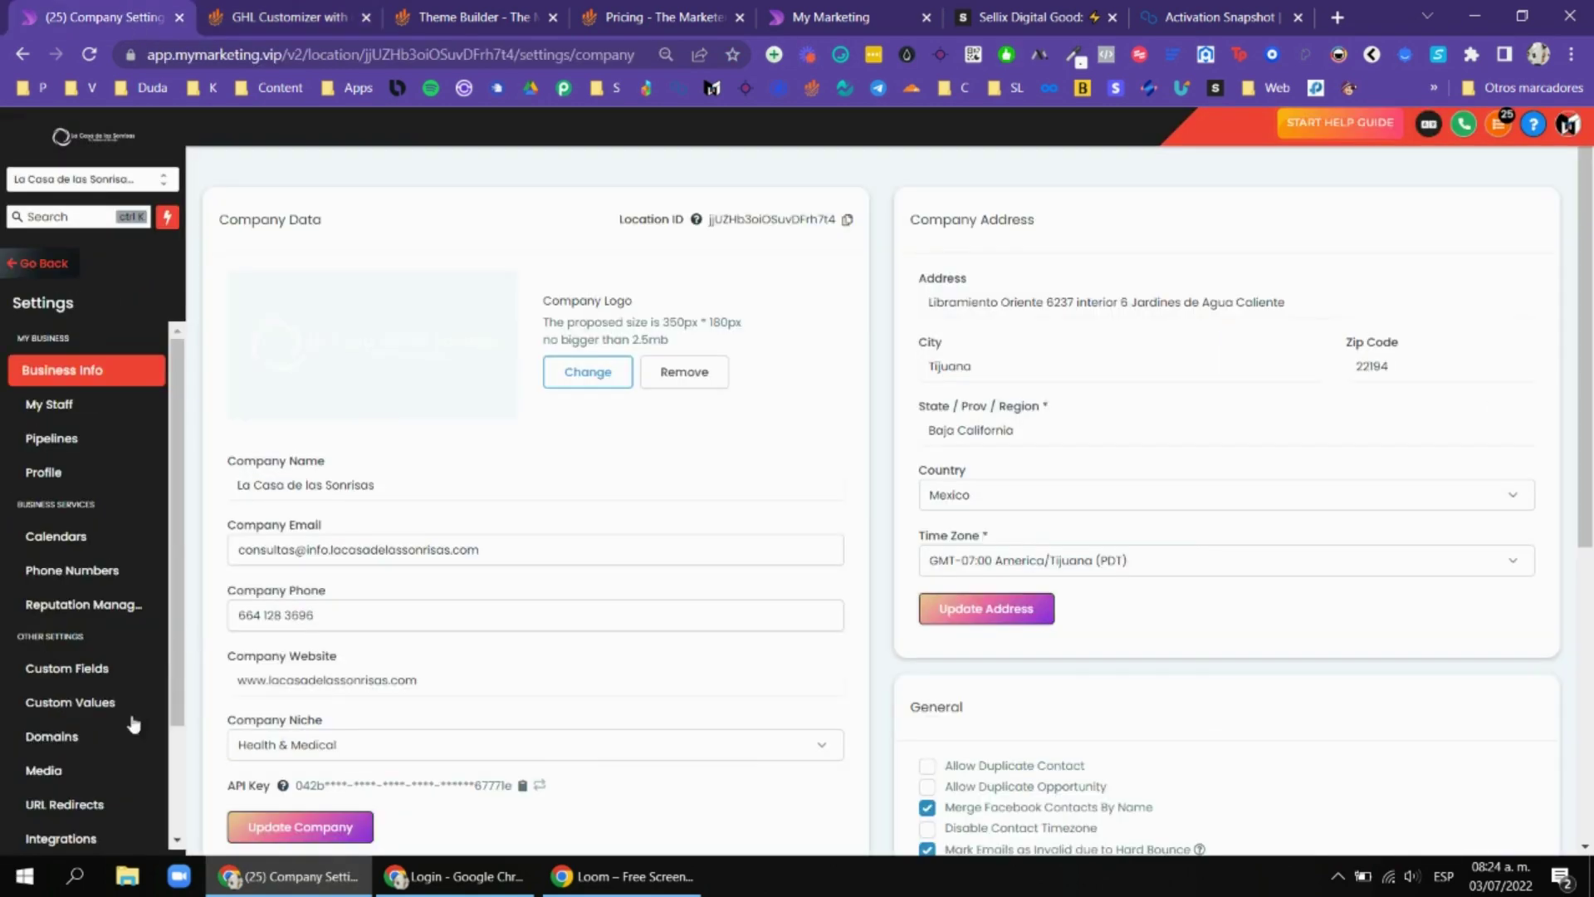
pyautogui.scroll(-1, 80, 728)
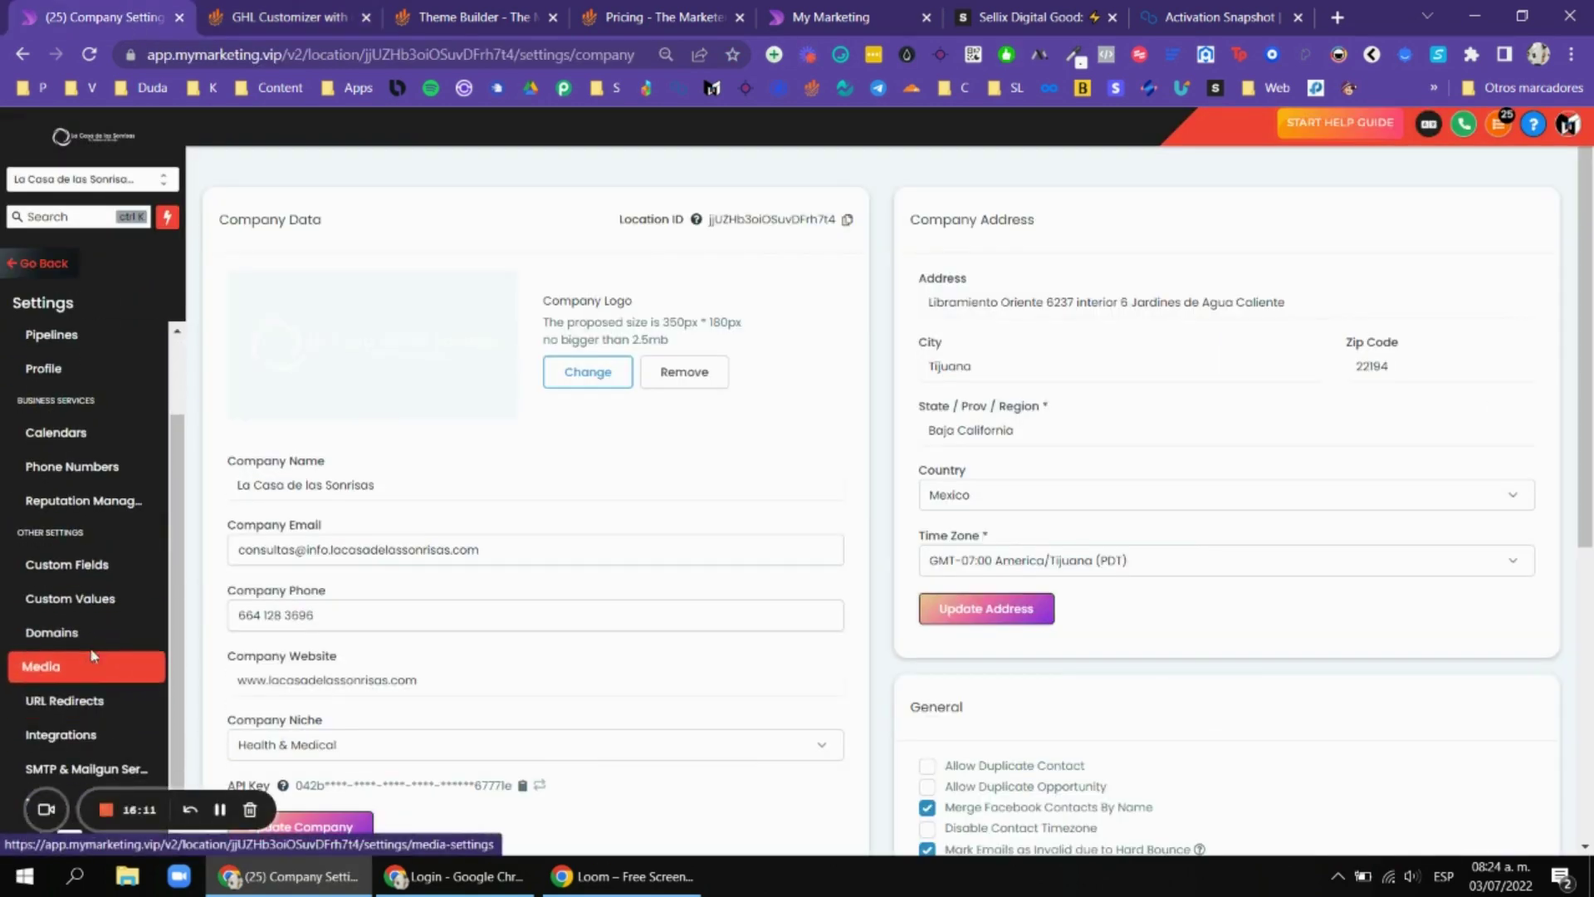
pyautogui.scroll(1, 110, 418)
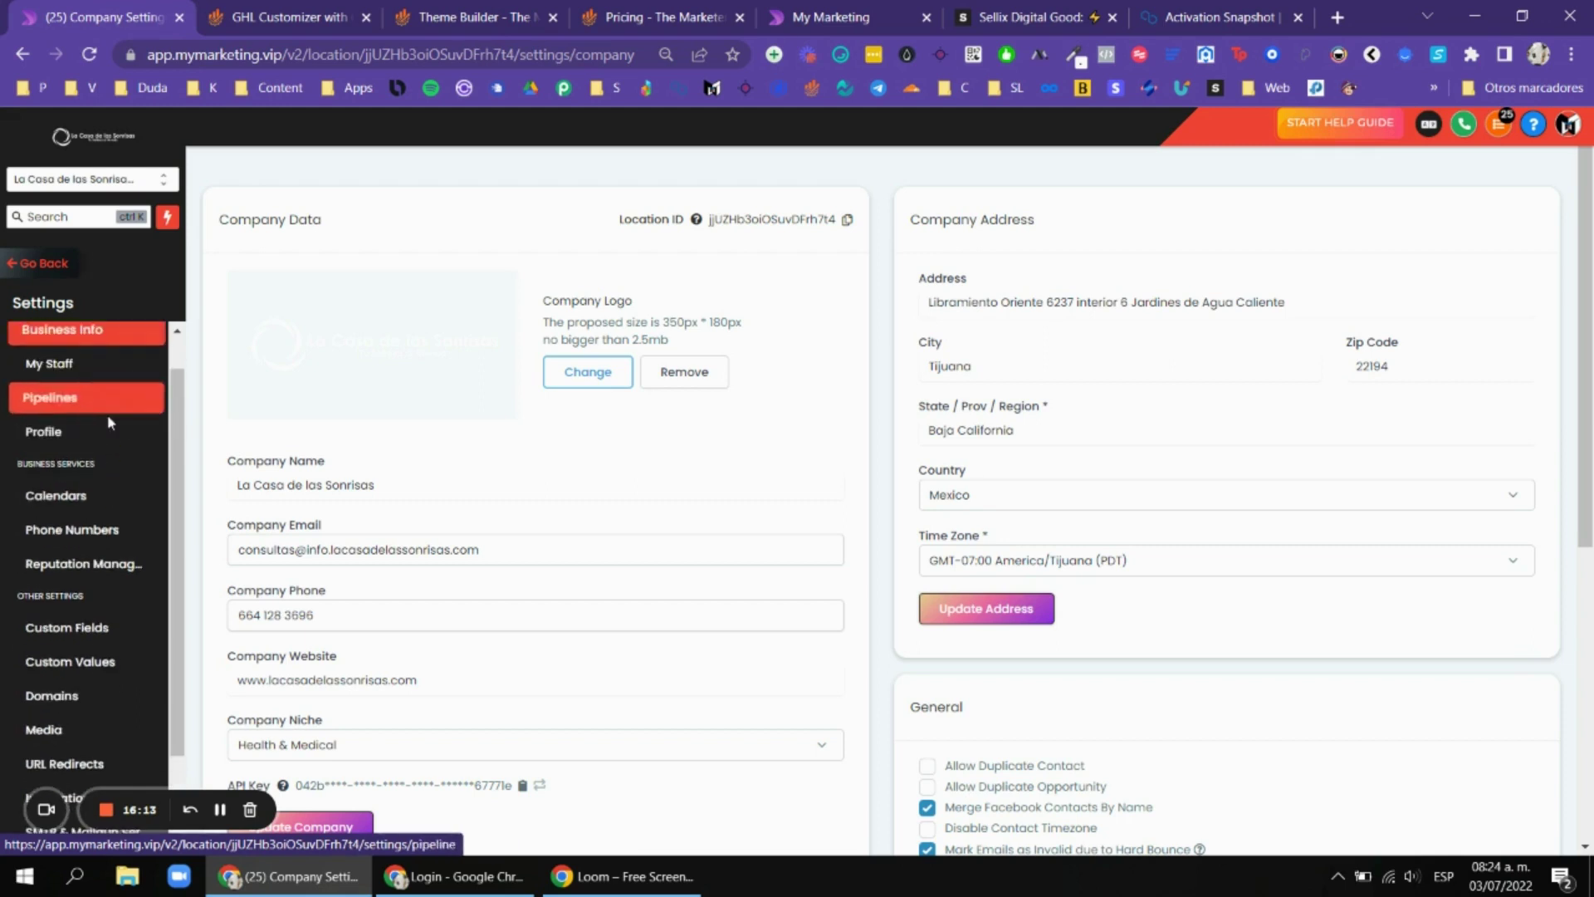
pyautogui.scroll(-1, 107, 415)
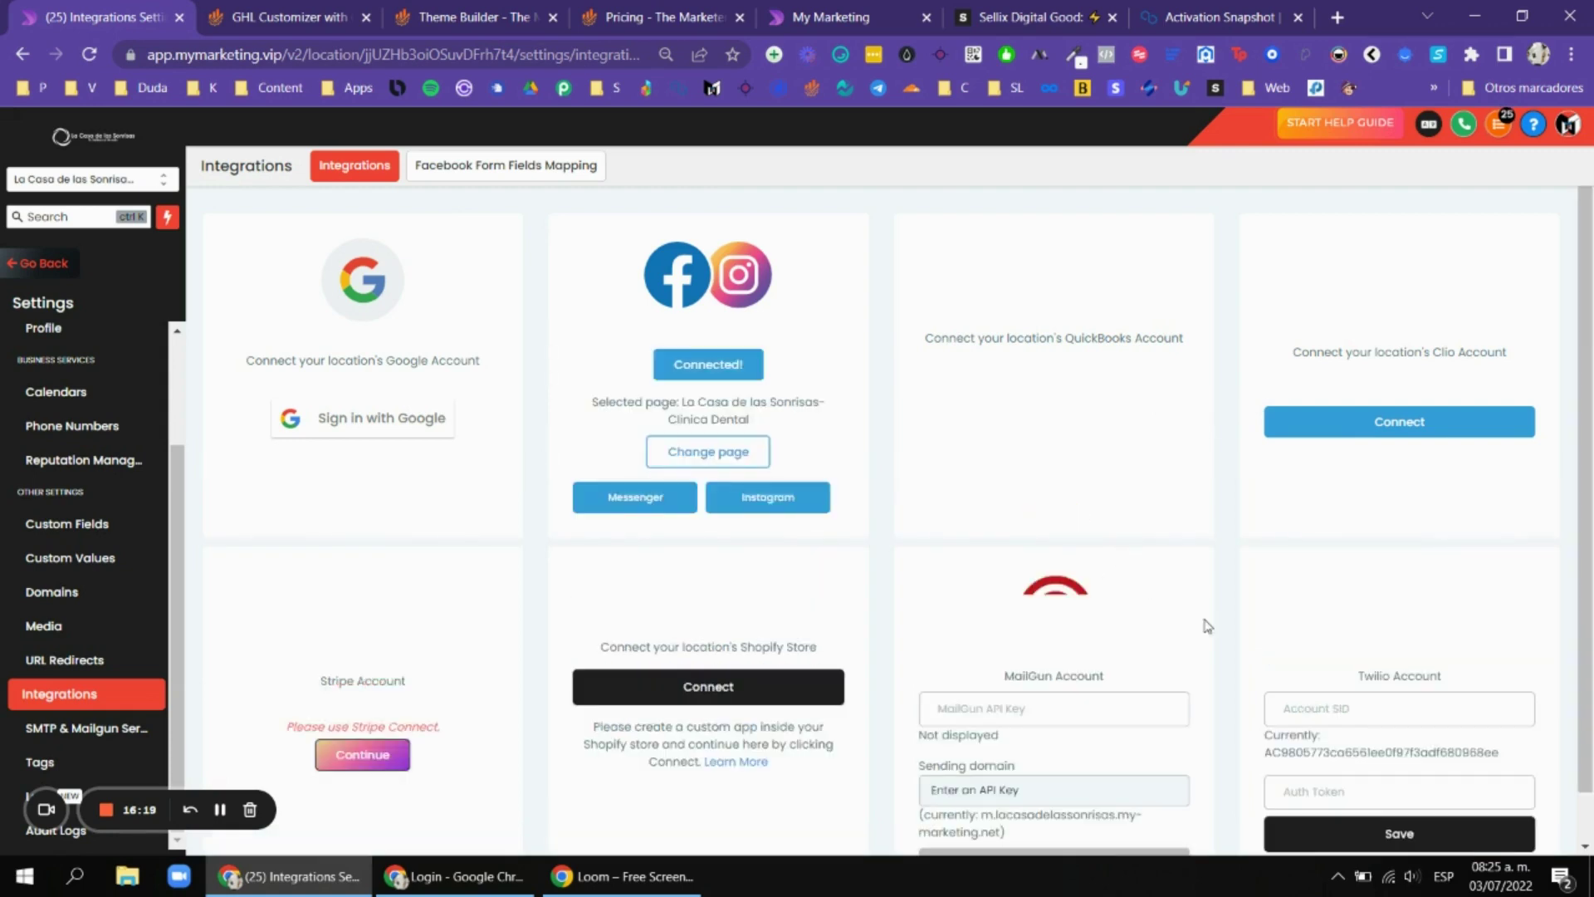
# Inspect the MailGun API Key, Twilio Account SID and Twilio auth token fields in Integrations settings.
pyautogui.scroll(-1, 1137, 672)
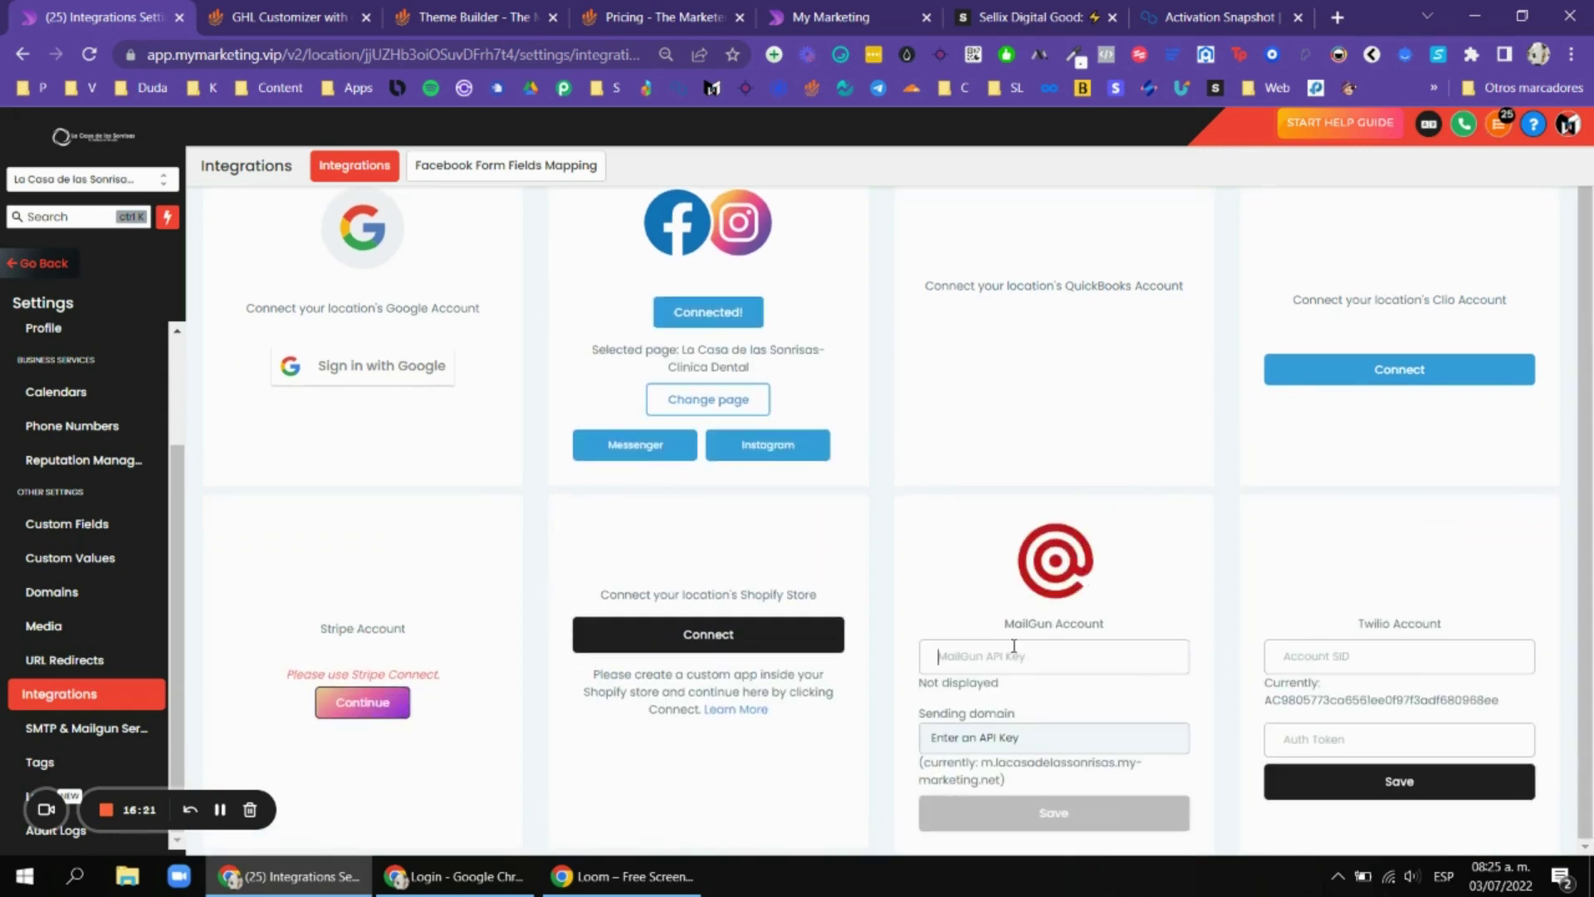
pyautogui.click(1145, 658)
pyautogui.click(1415, 660)
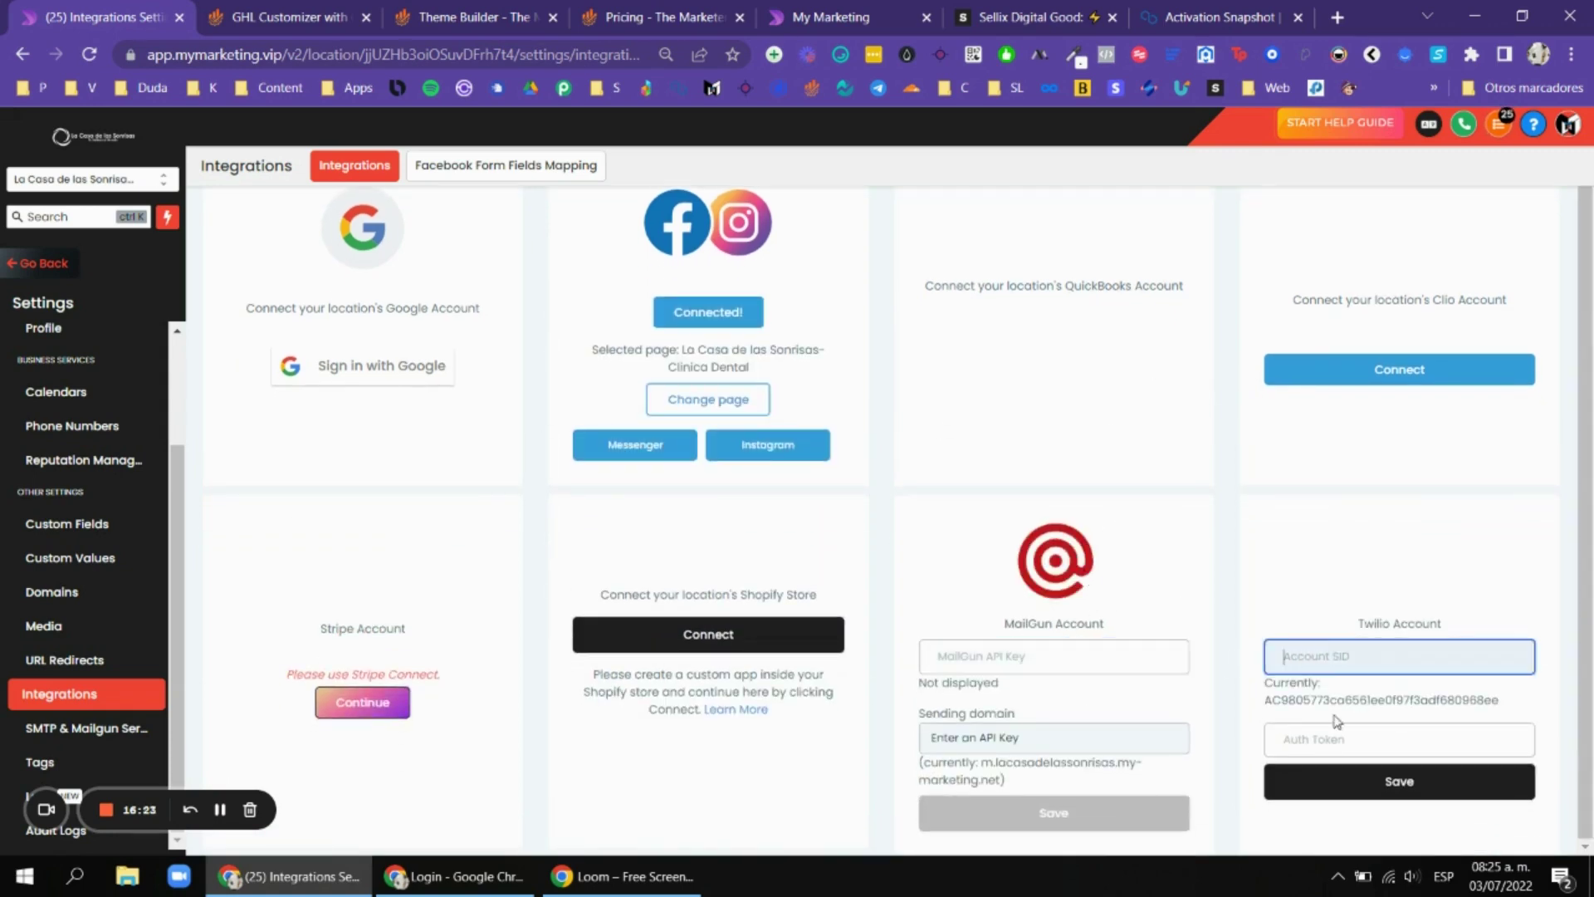
pyautogui.click(1338, 728)
pyautogui.scroll(-5, 1358, 805)
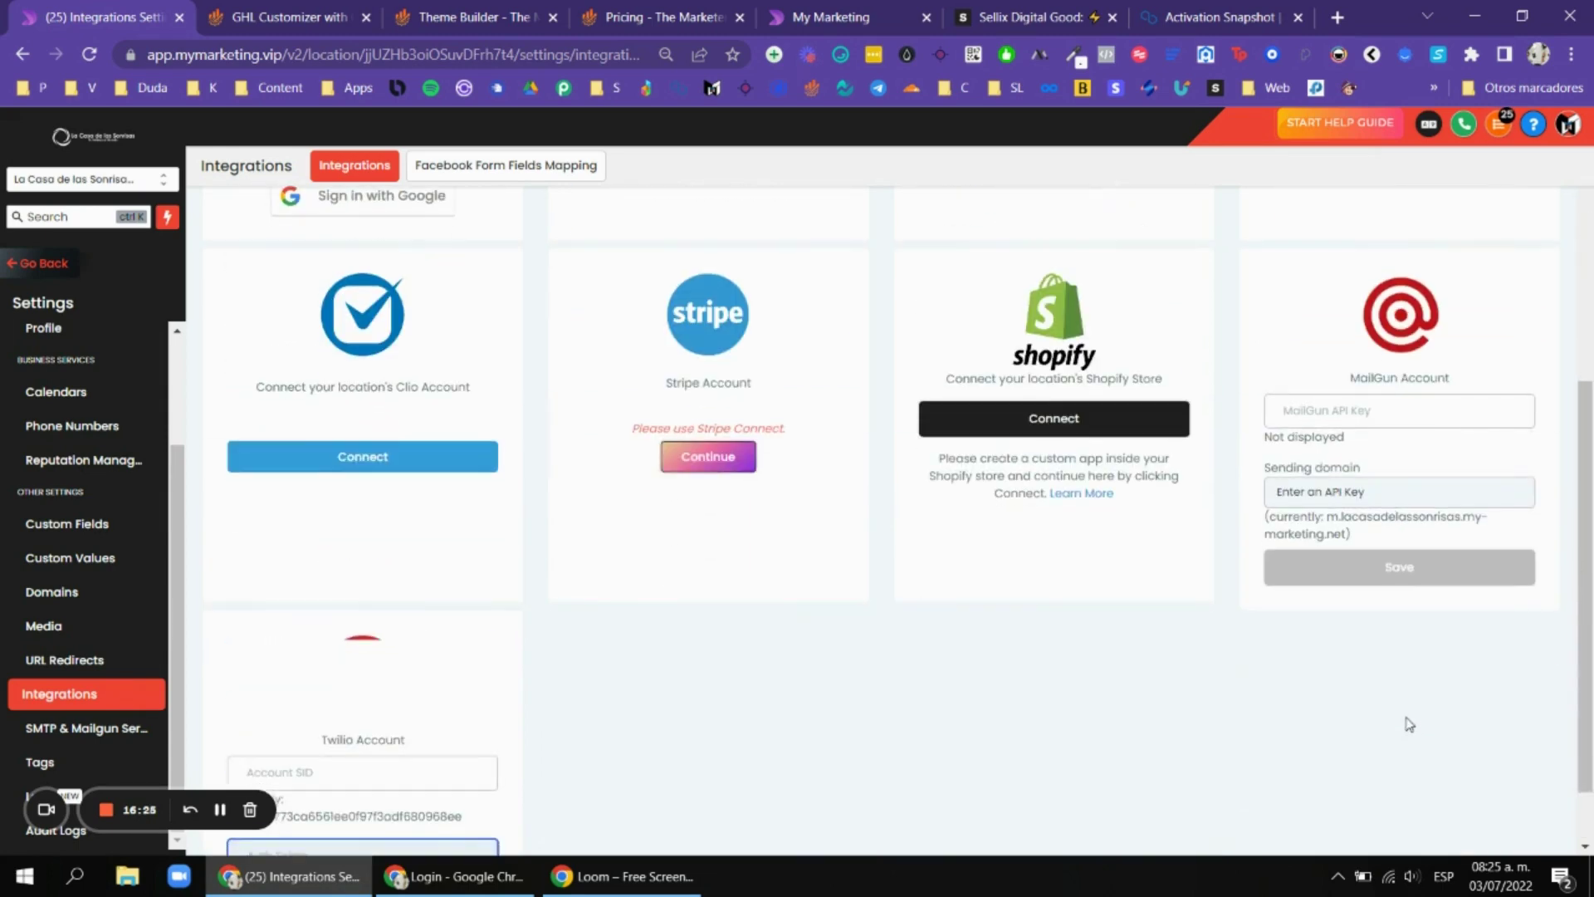
pyautogui.scroll(-1, 634, 441)
# Expand Entire System and view the Custom Favicon feature.
pyautogui.click(264, 10)
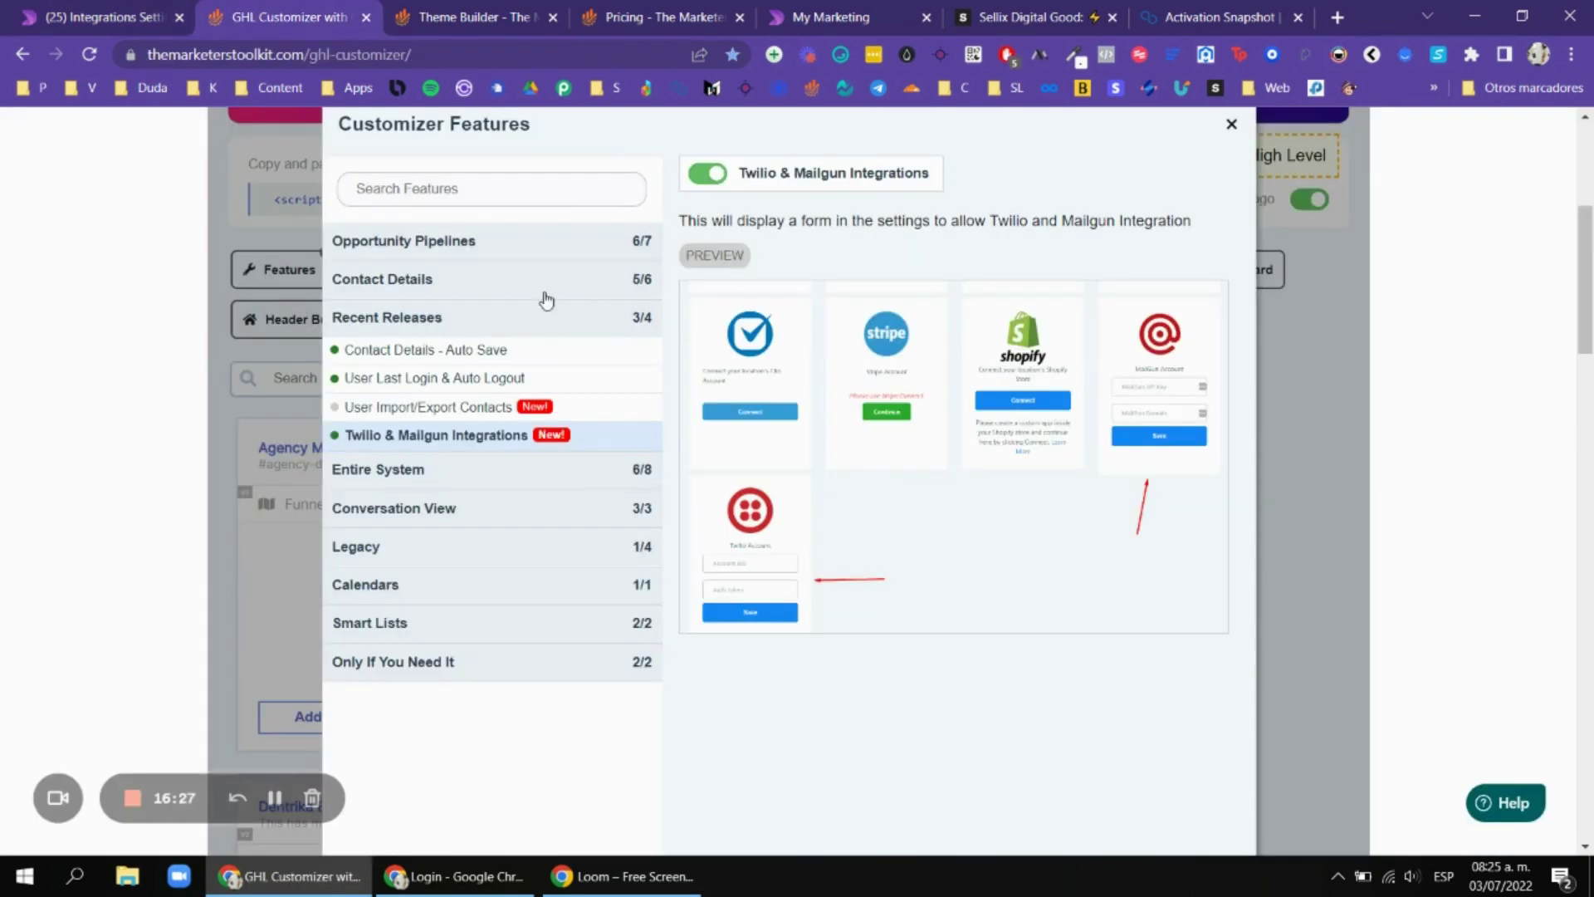
pyautogui.click(455, 470)
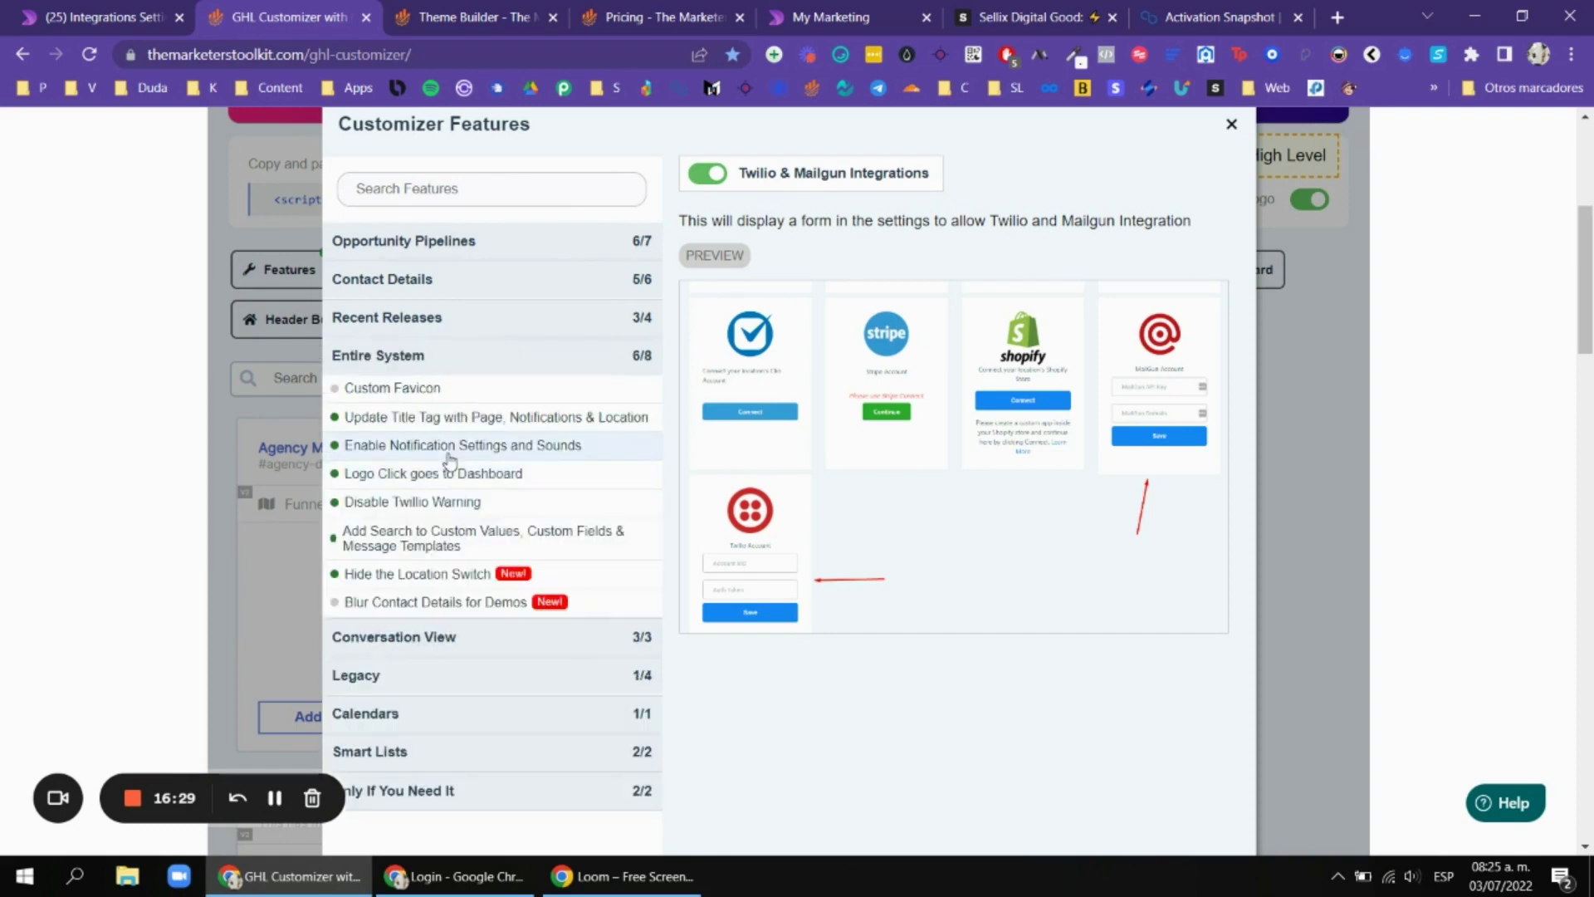
pyautogui.click(502, 391)
# View the title-tag update feature, then bring up the Marketer's Toolkit pricing page.
pyautogui.scroll(-1, 497, 417)
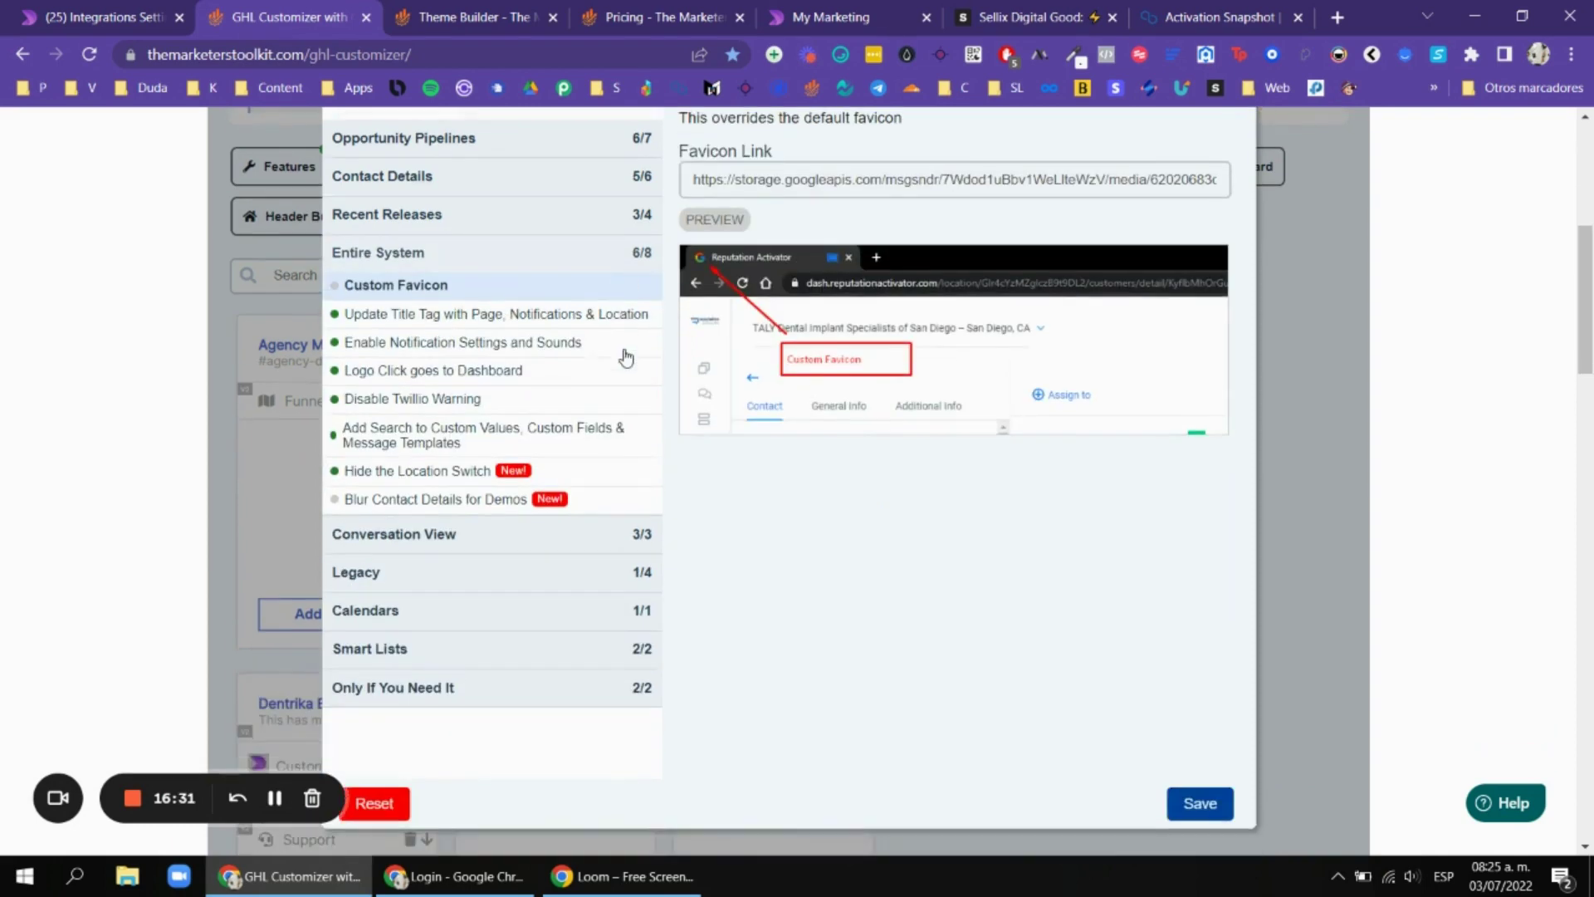
pyautogui.click(523, 321)
pyautogui.scroll(1, 959, 274)
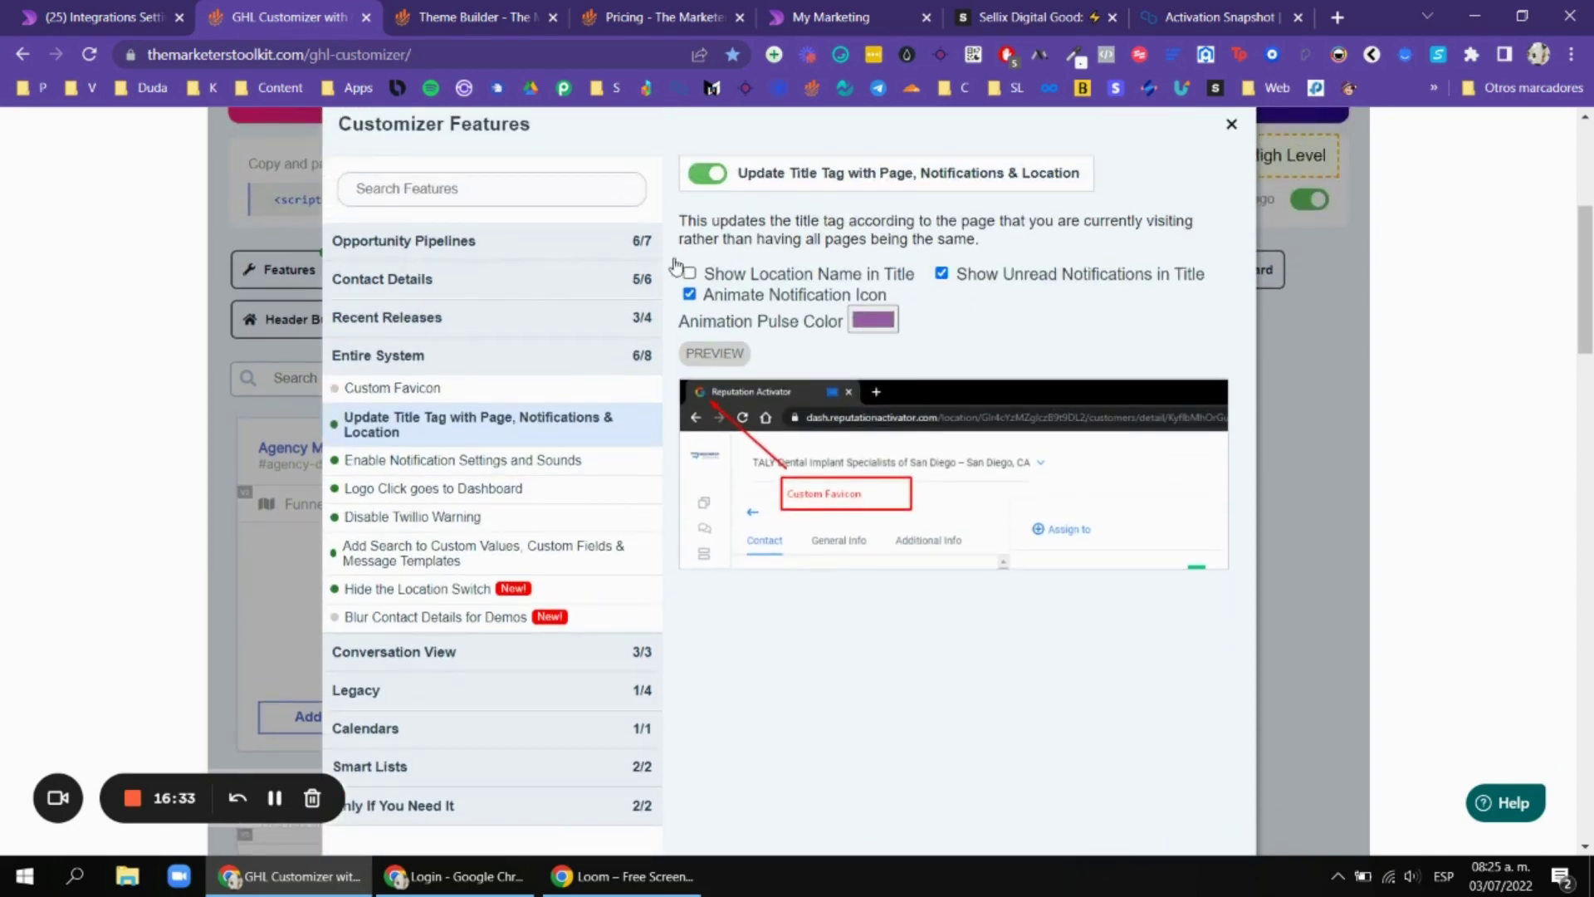
pyautogui.click(158, 6)
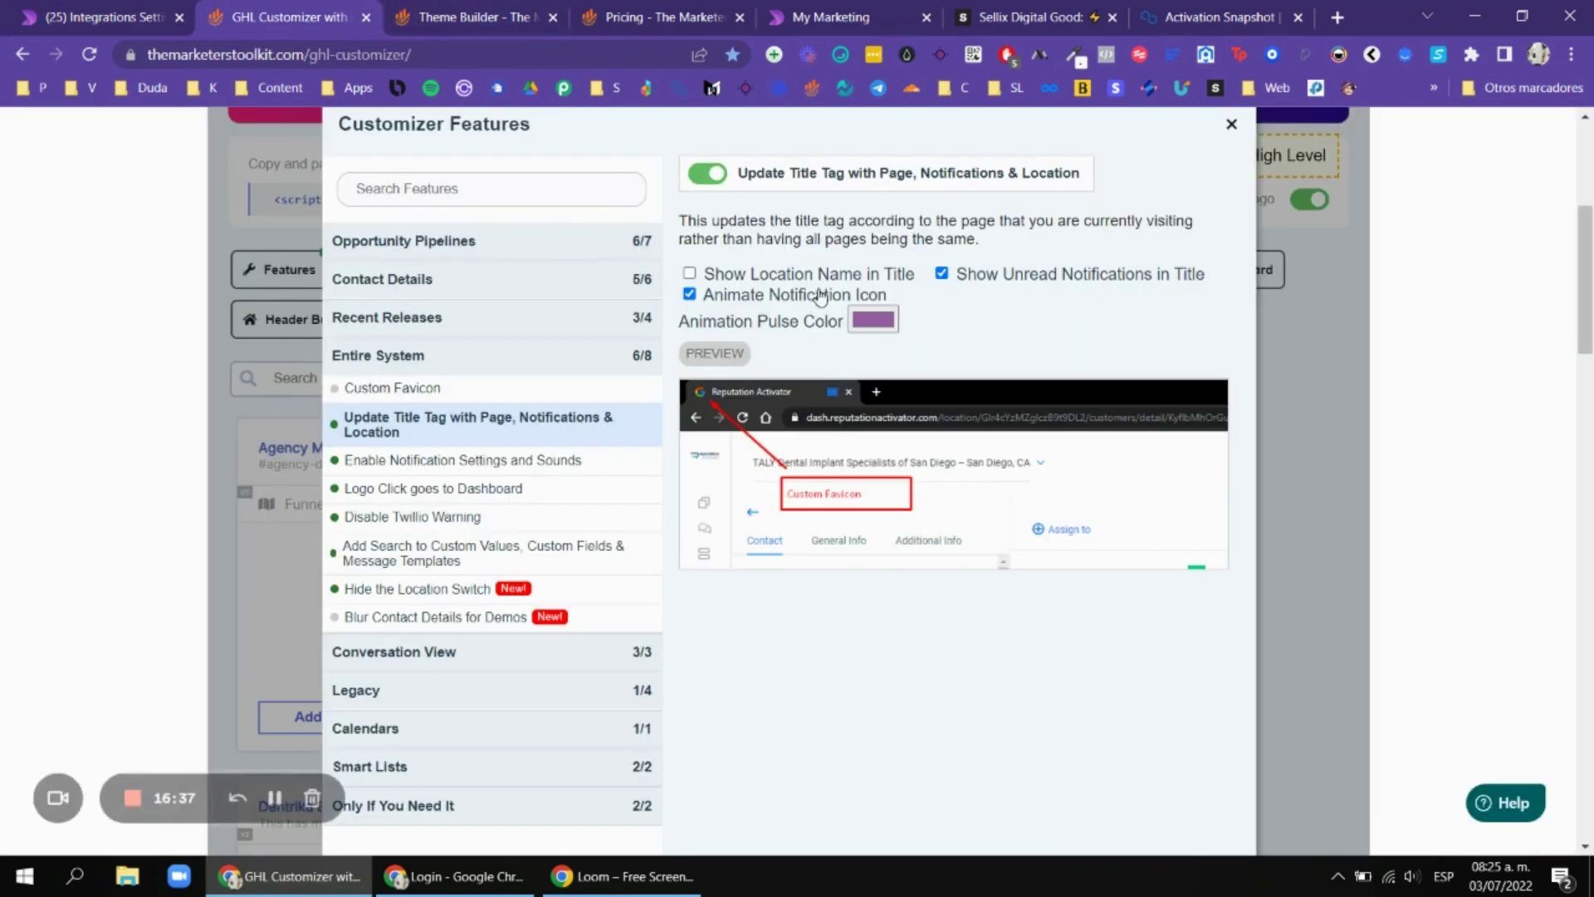
pyautogui.click(654, 15)
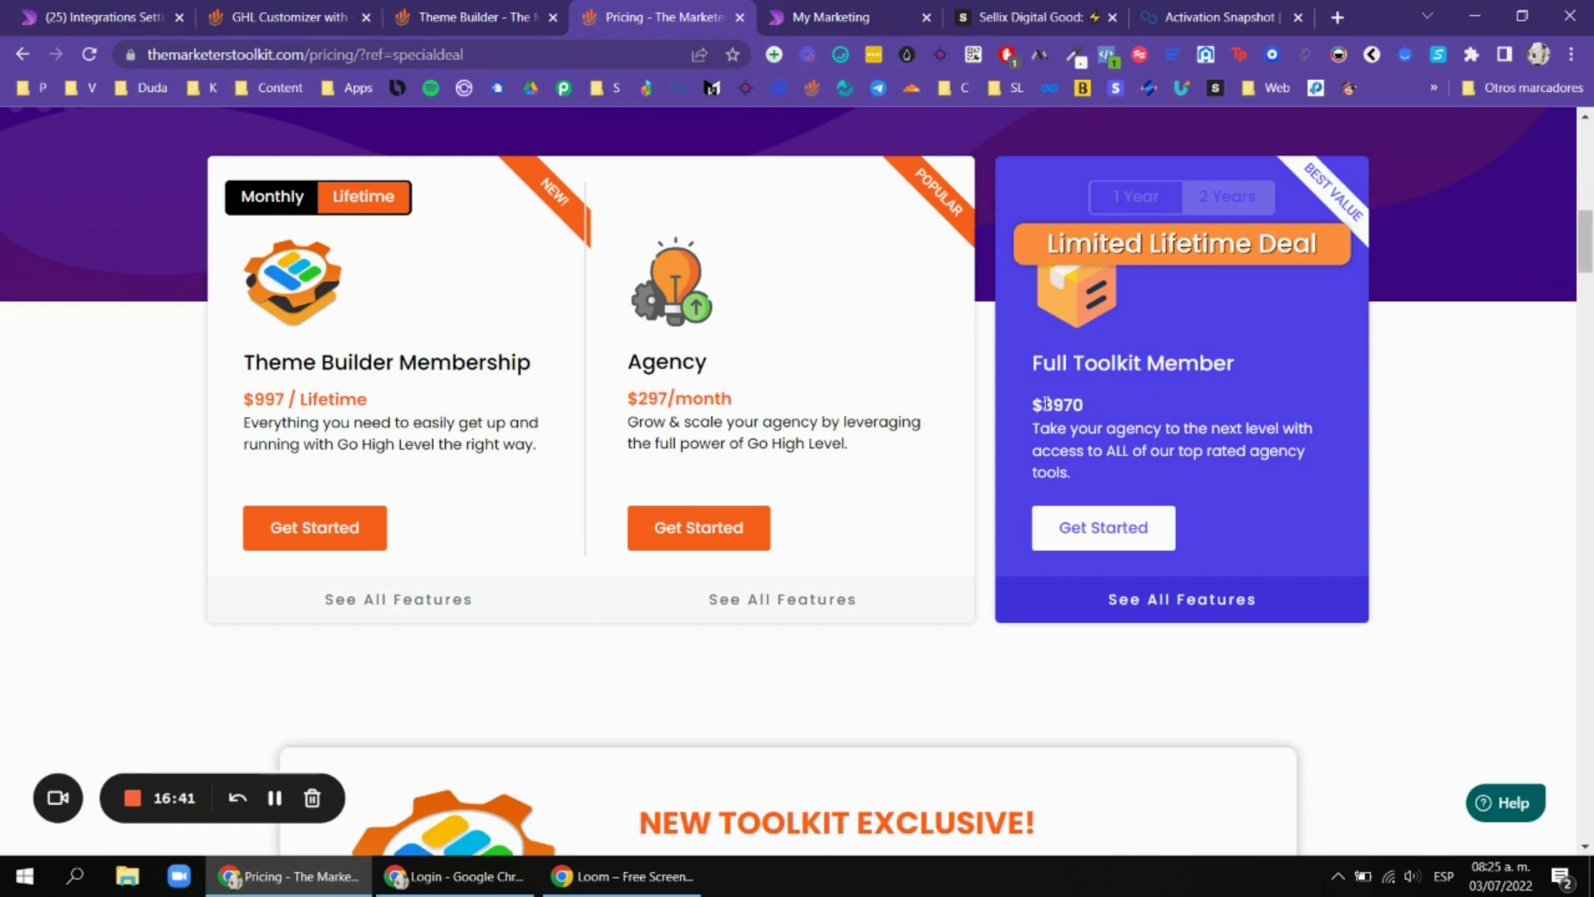
# Look over the Marketer's Toolkit pricing again, then return to the GHL Customizer feature list.
pyautogui.click(274, 16)
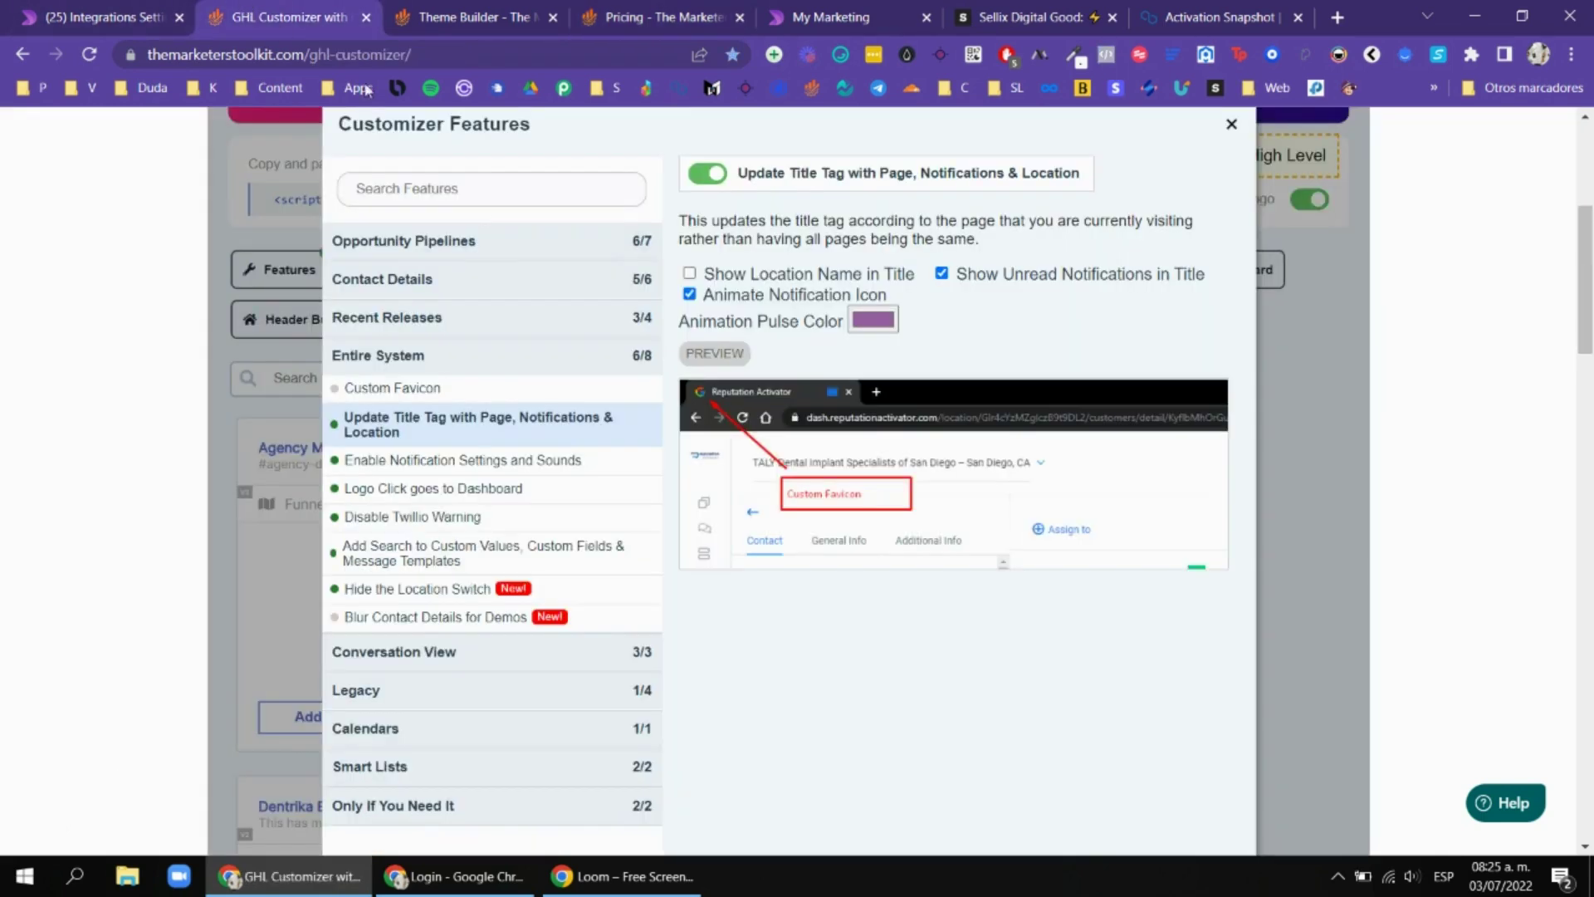
pyautogui.click(610, 10)
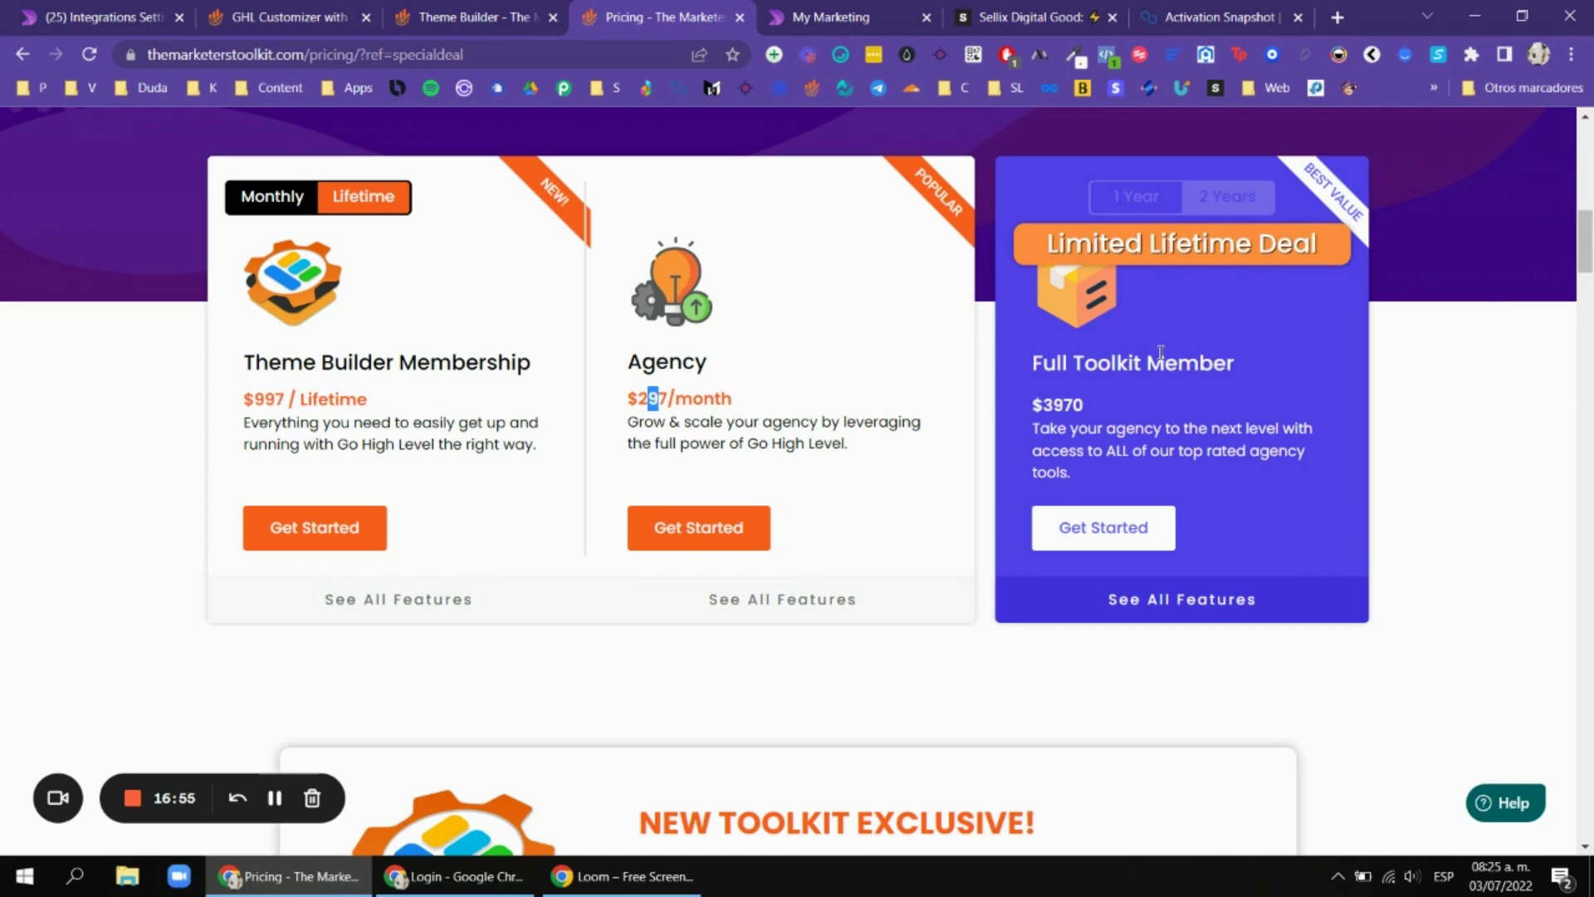
pyautogui.scroll(-1, 1125, 387)
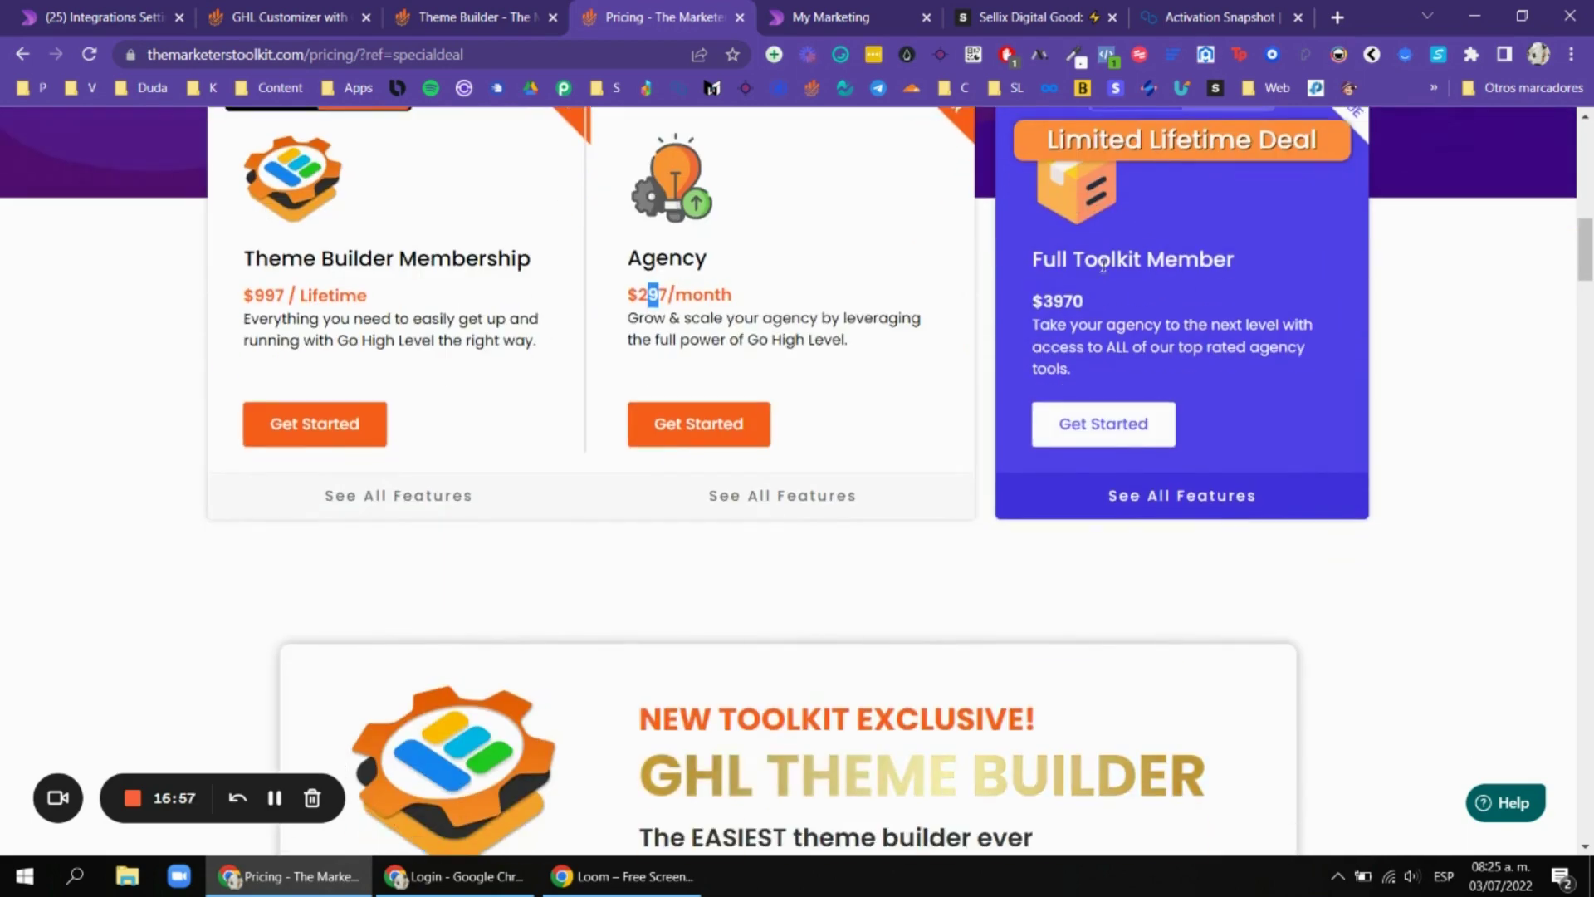
pyautogui.click(329, 7)
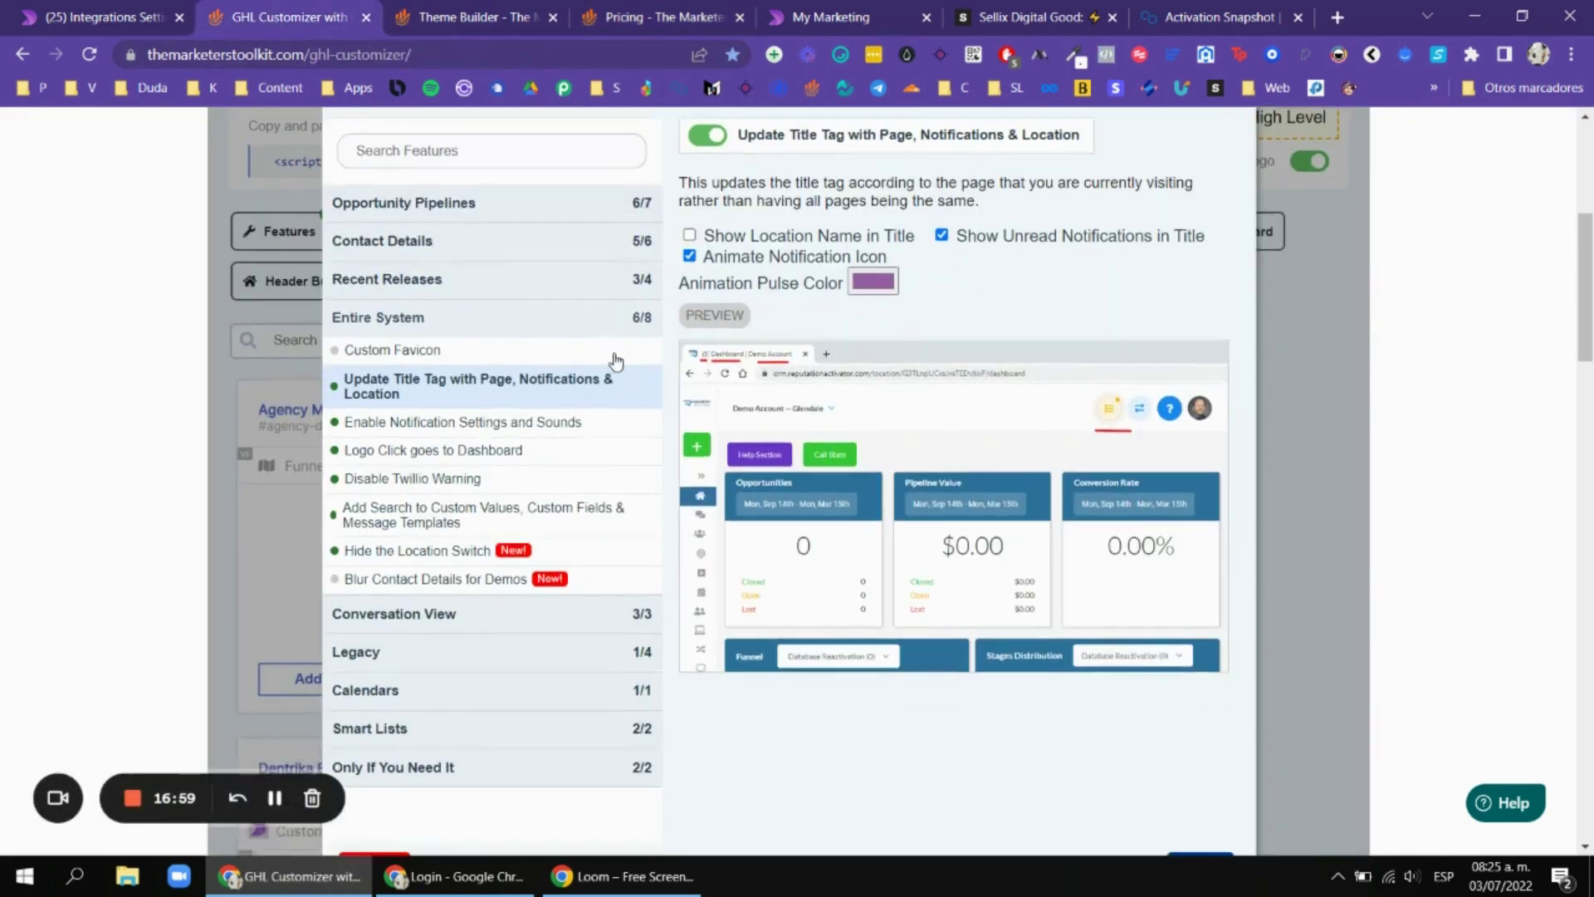
# Compare Enable Notification Settings and Sounds with GoHighLevel's notification bell settings panel.
pyautogui.scroll(-1, 526, 352)
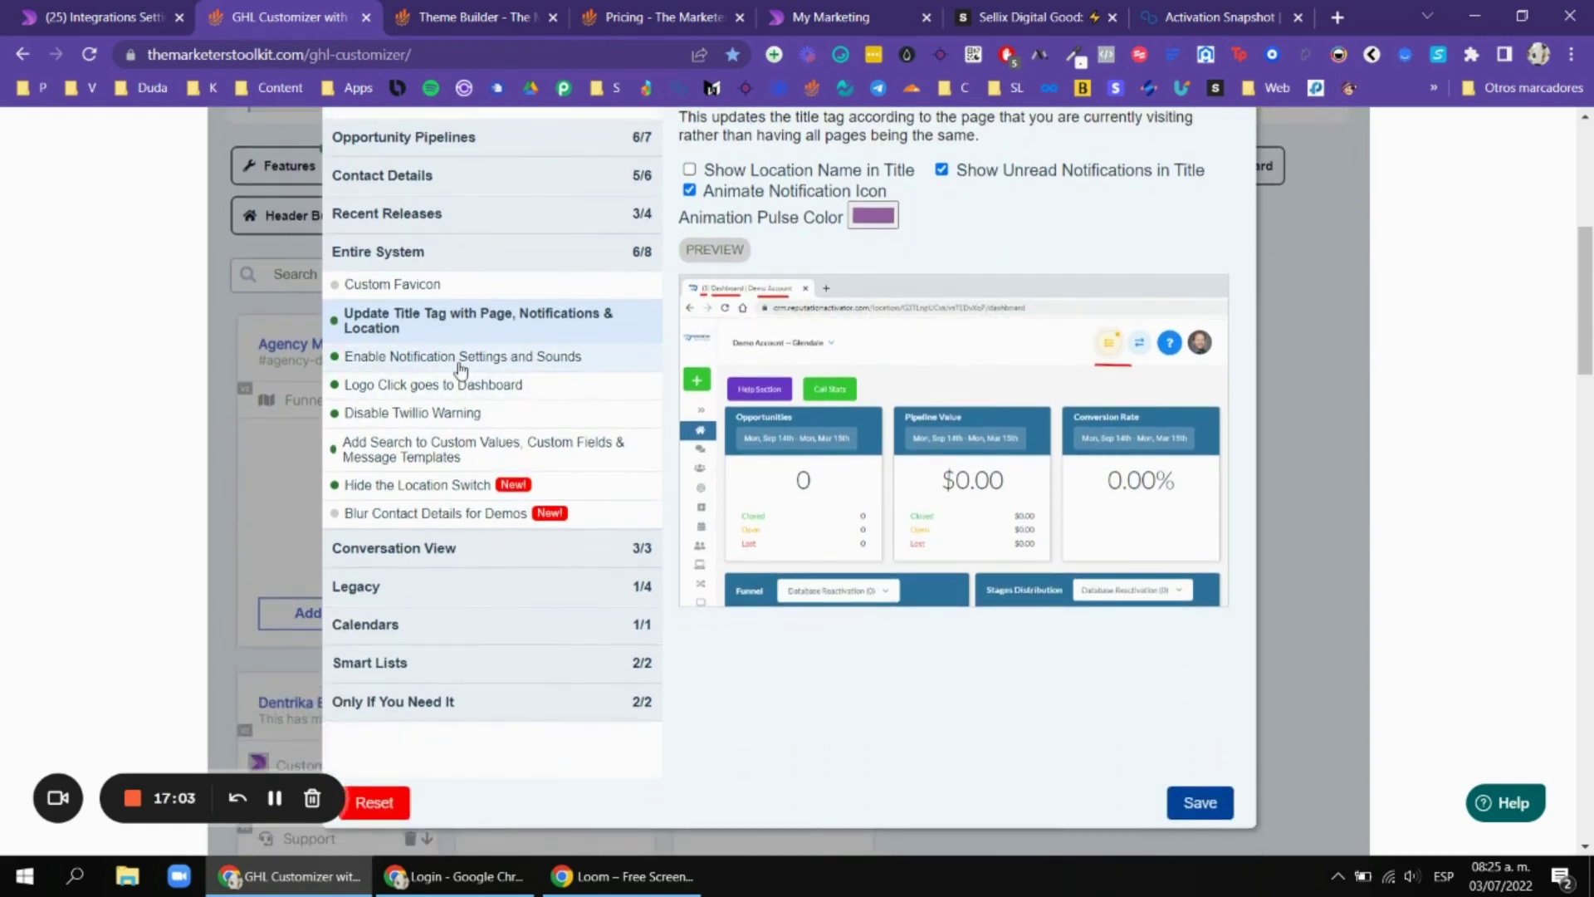
pyautogui.click(457, 359)
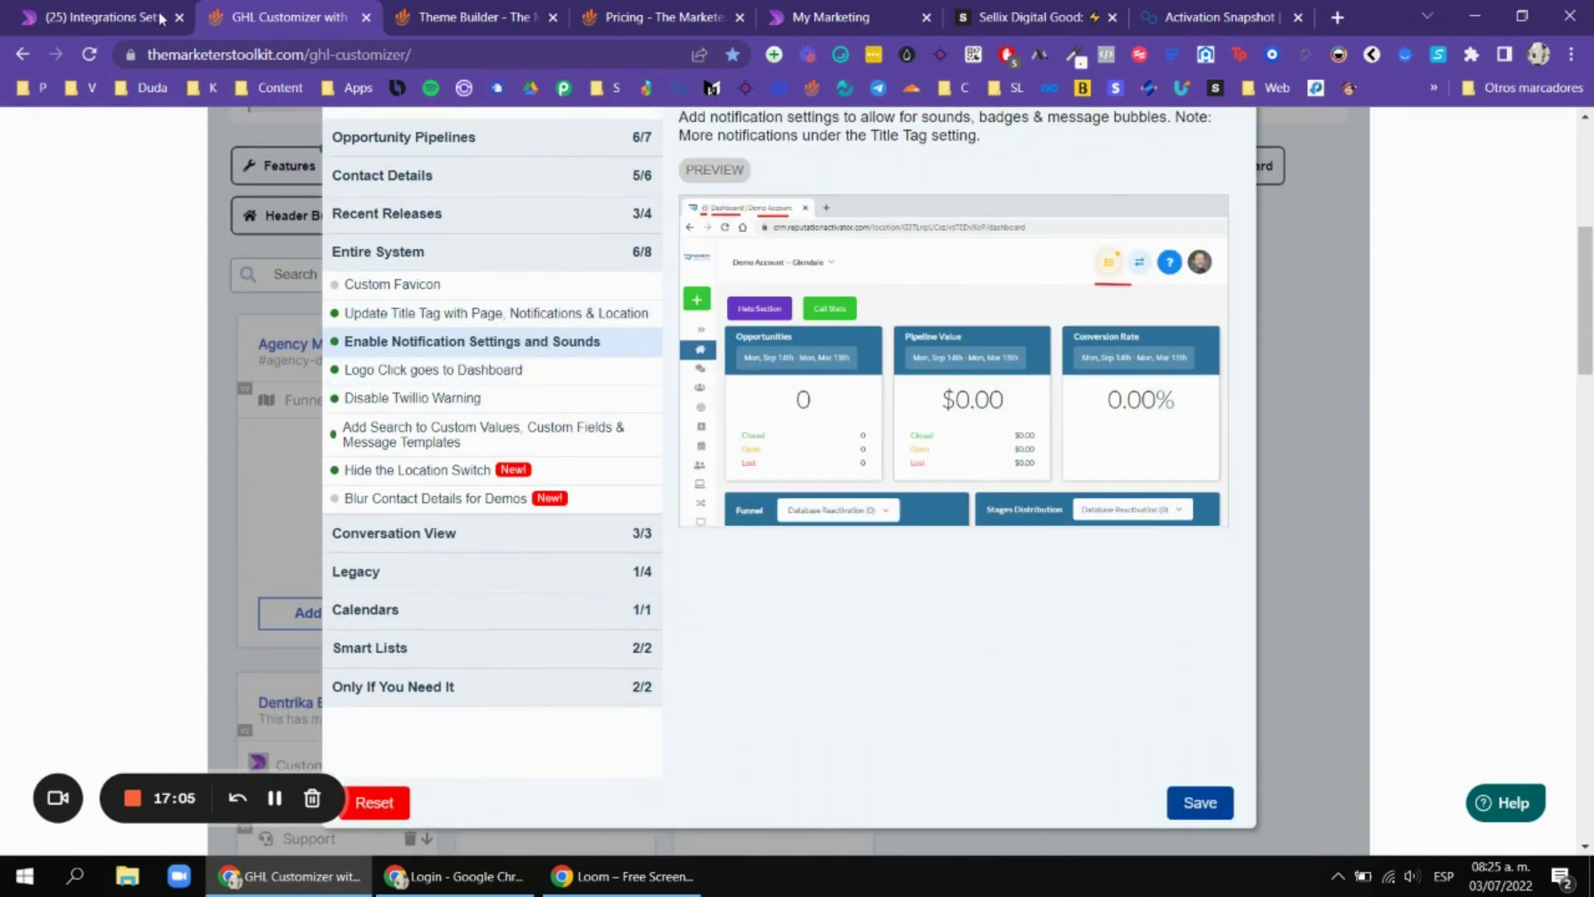
pyautogui.click(160, 18)
pyautogui.click(1510, 126)
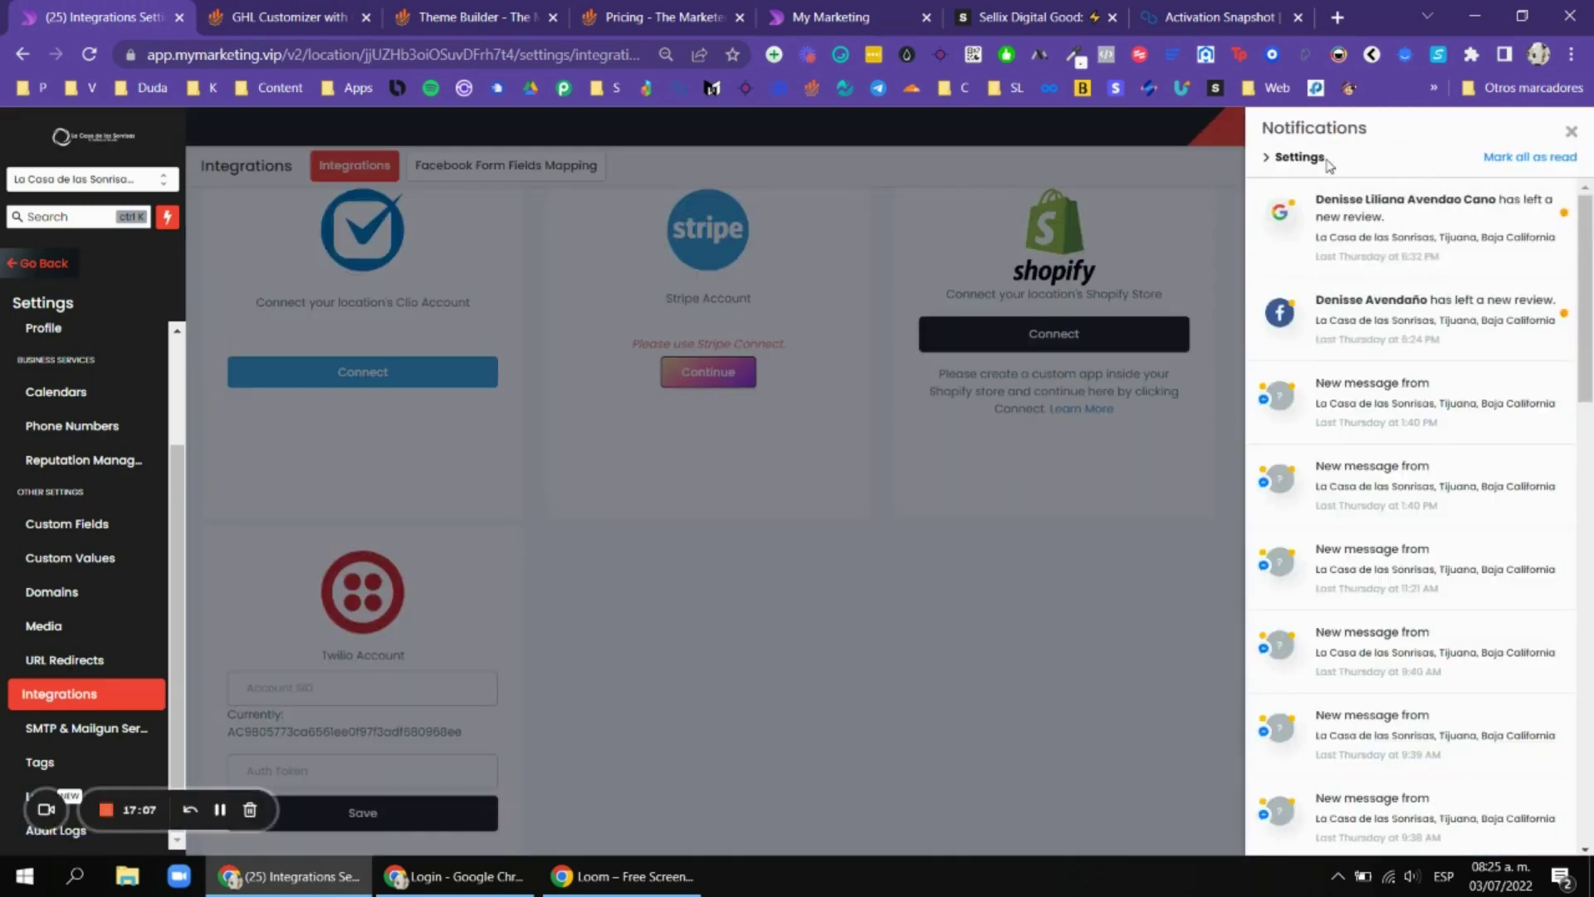
pyautogui.click(1301, 158)
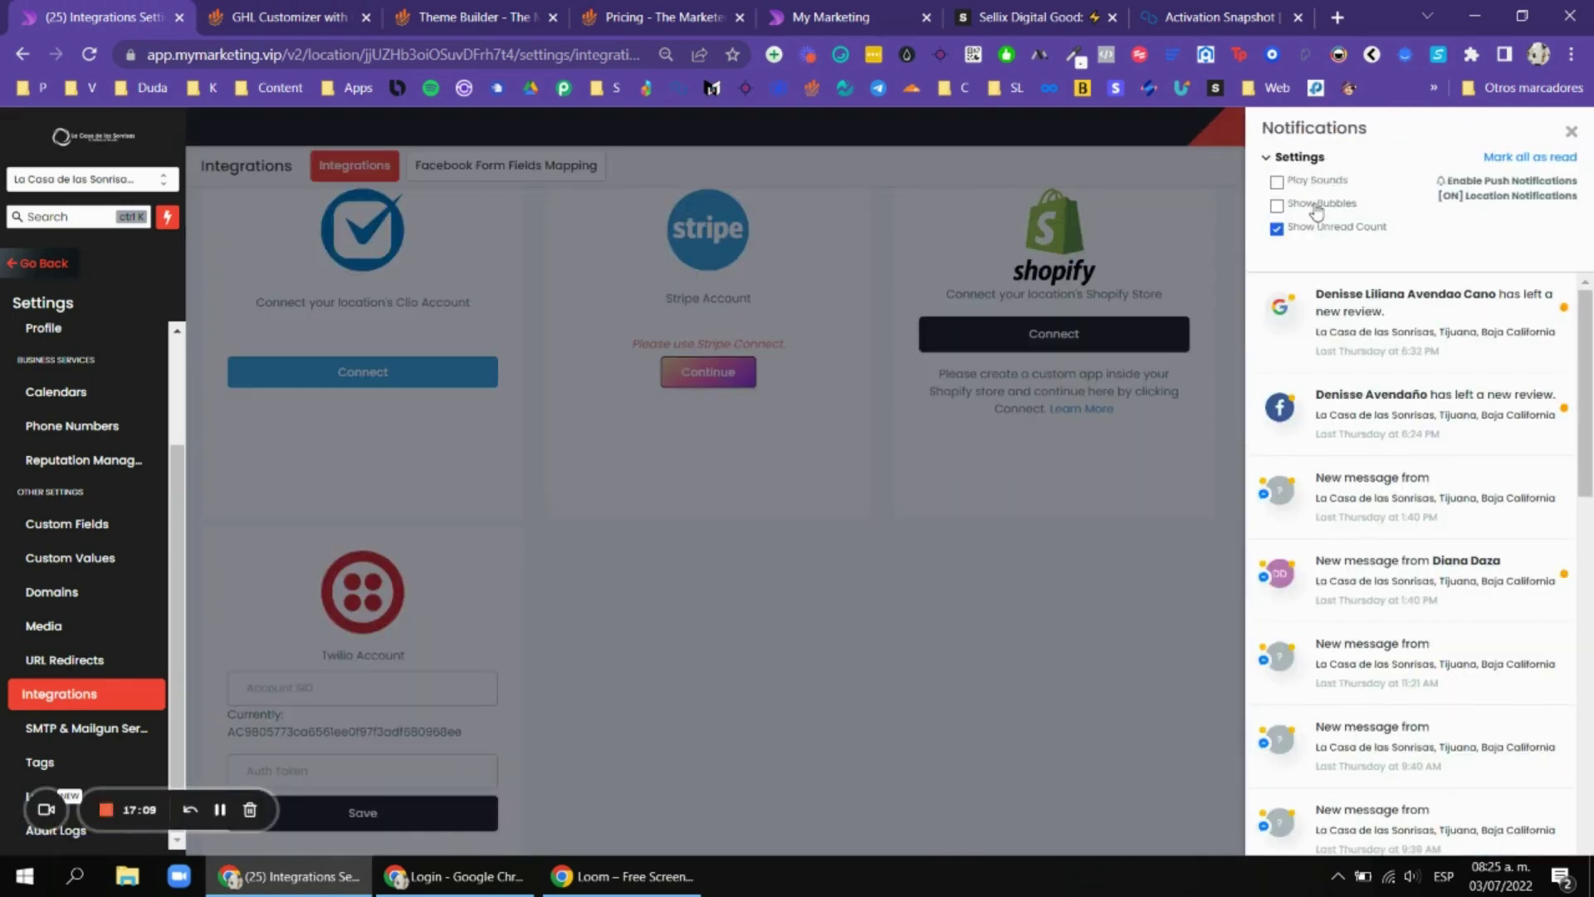
pyautogui.click(286, 17)
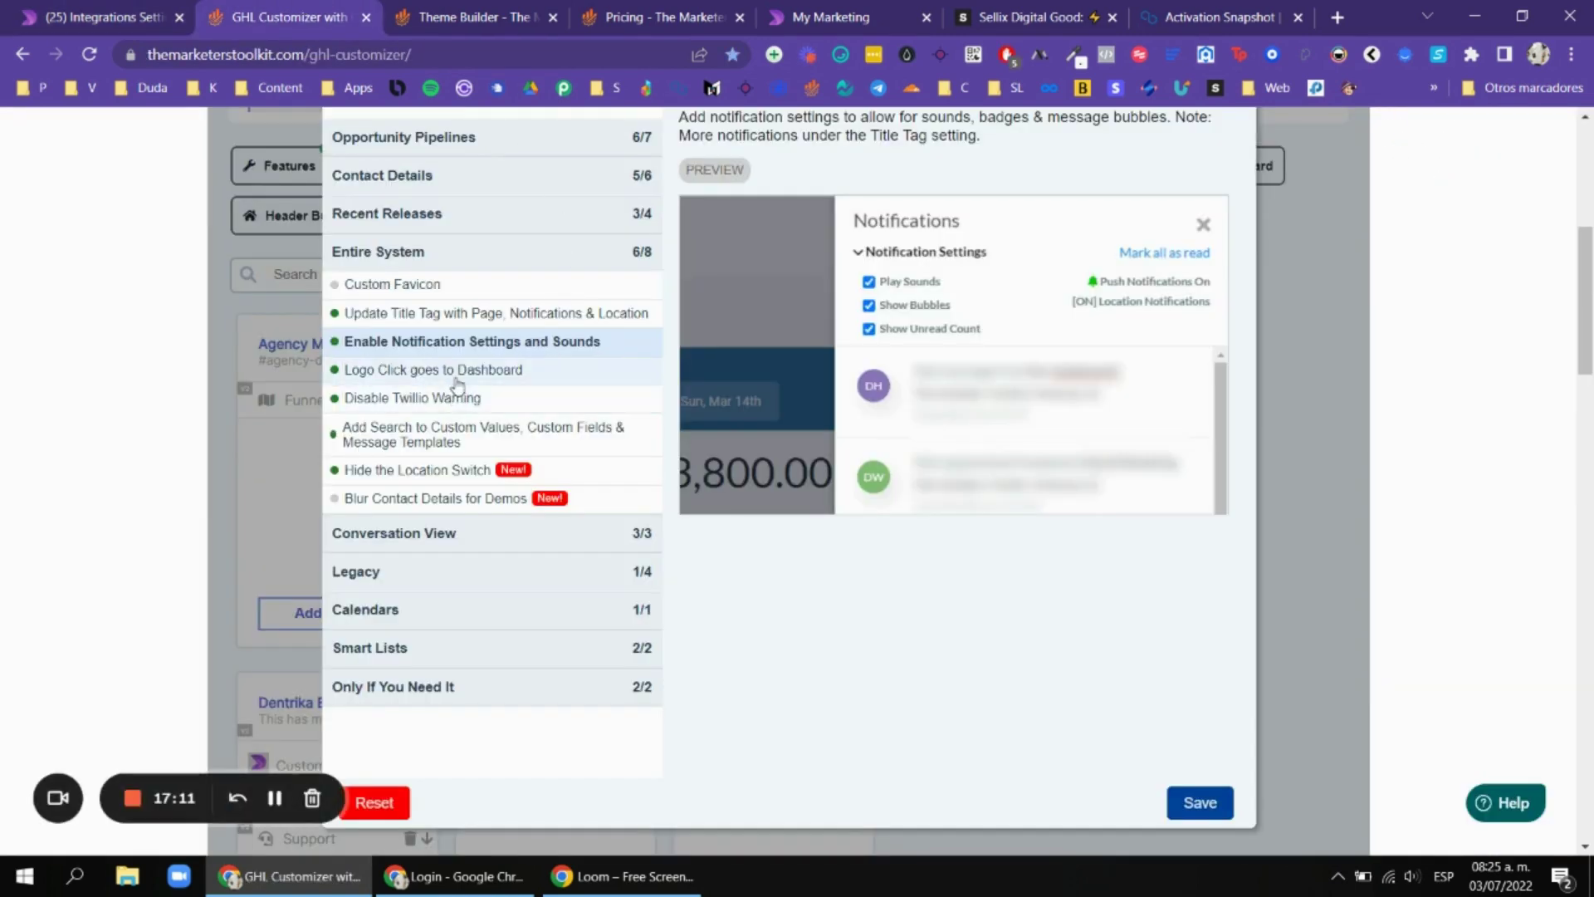
pyautogui.scroll(1, 797, 482)
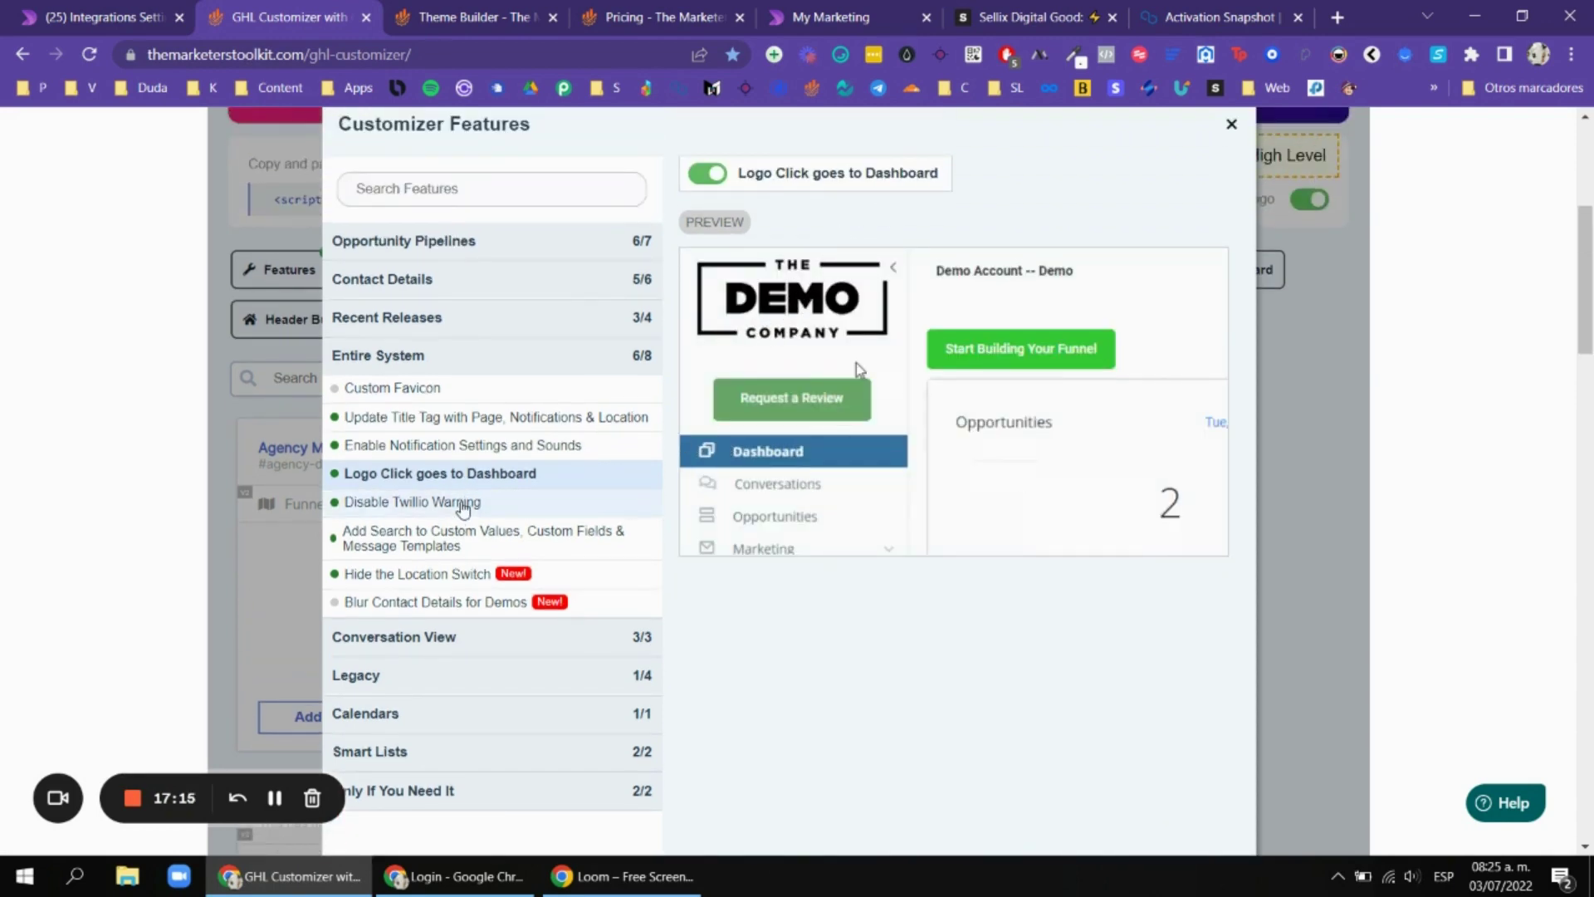
# Review the Disable Twillio Warning, custom values search and Hide the Location Switch features.
pyautogui.click(462, 501)
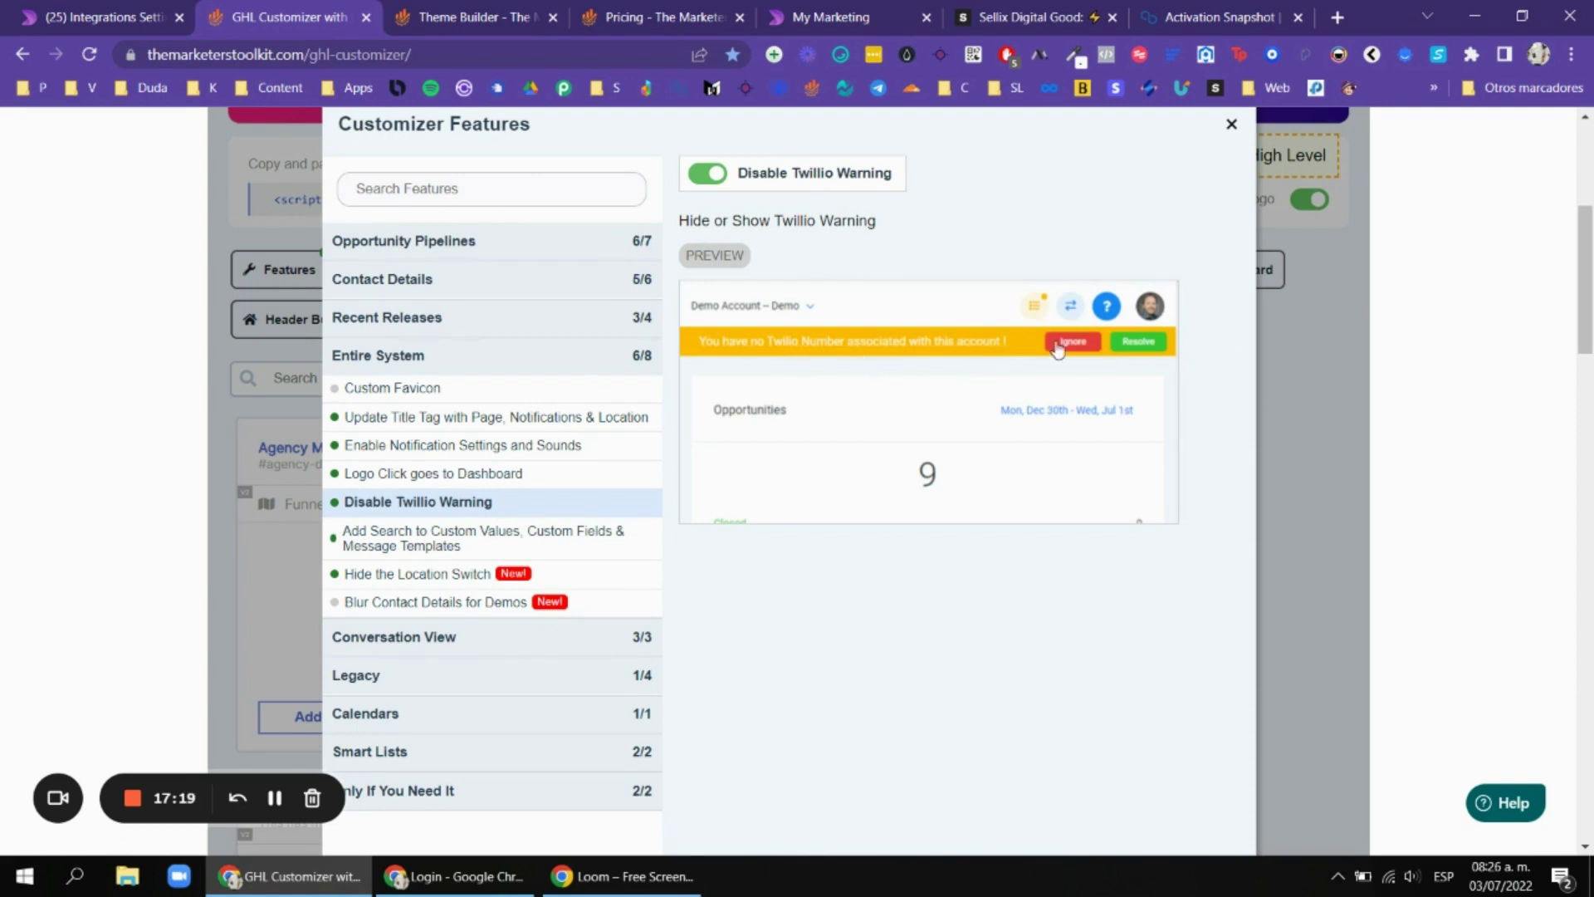
pyautogui.click(488, 542)
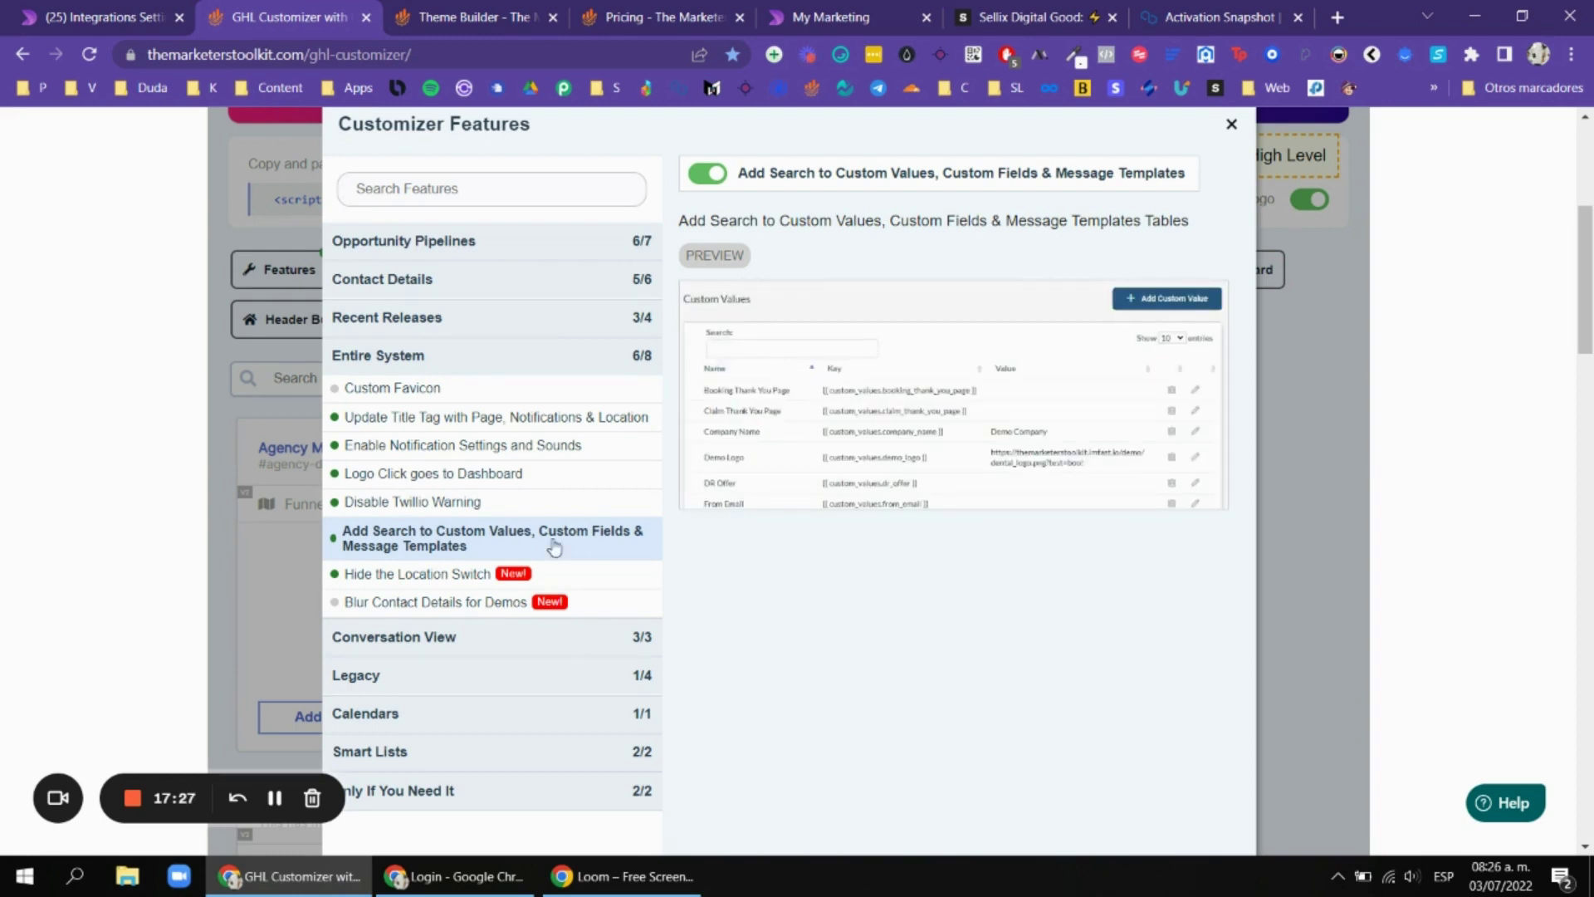
pyautogui.click(474, 583)
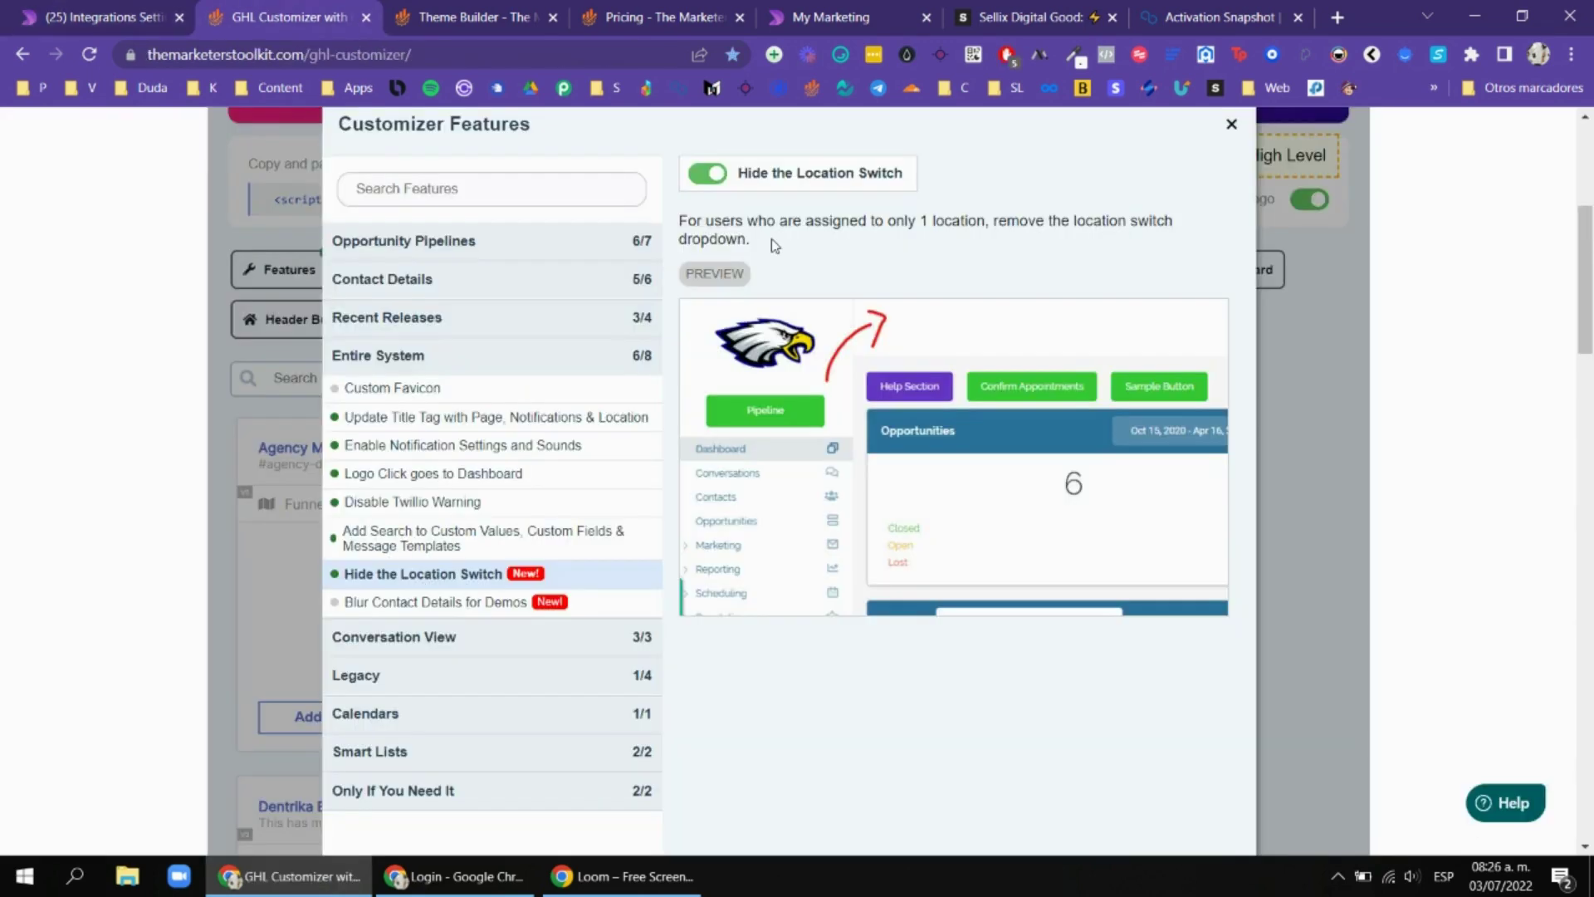
# View Blur Contact Details for Demos, then Email Statistics under Conversation View.
pyautogui.click(475, 603)
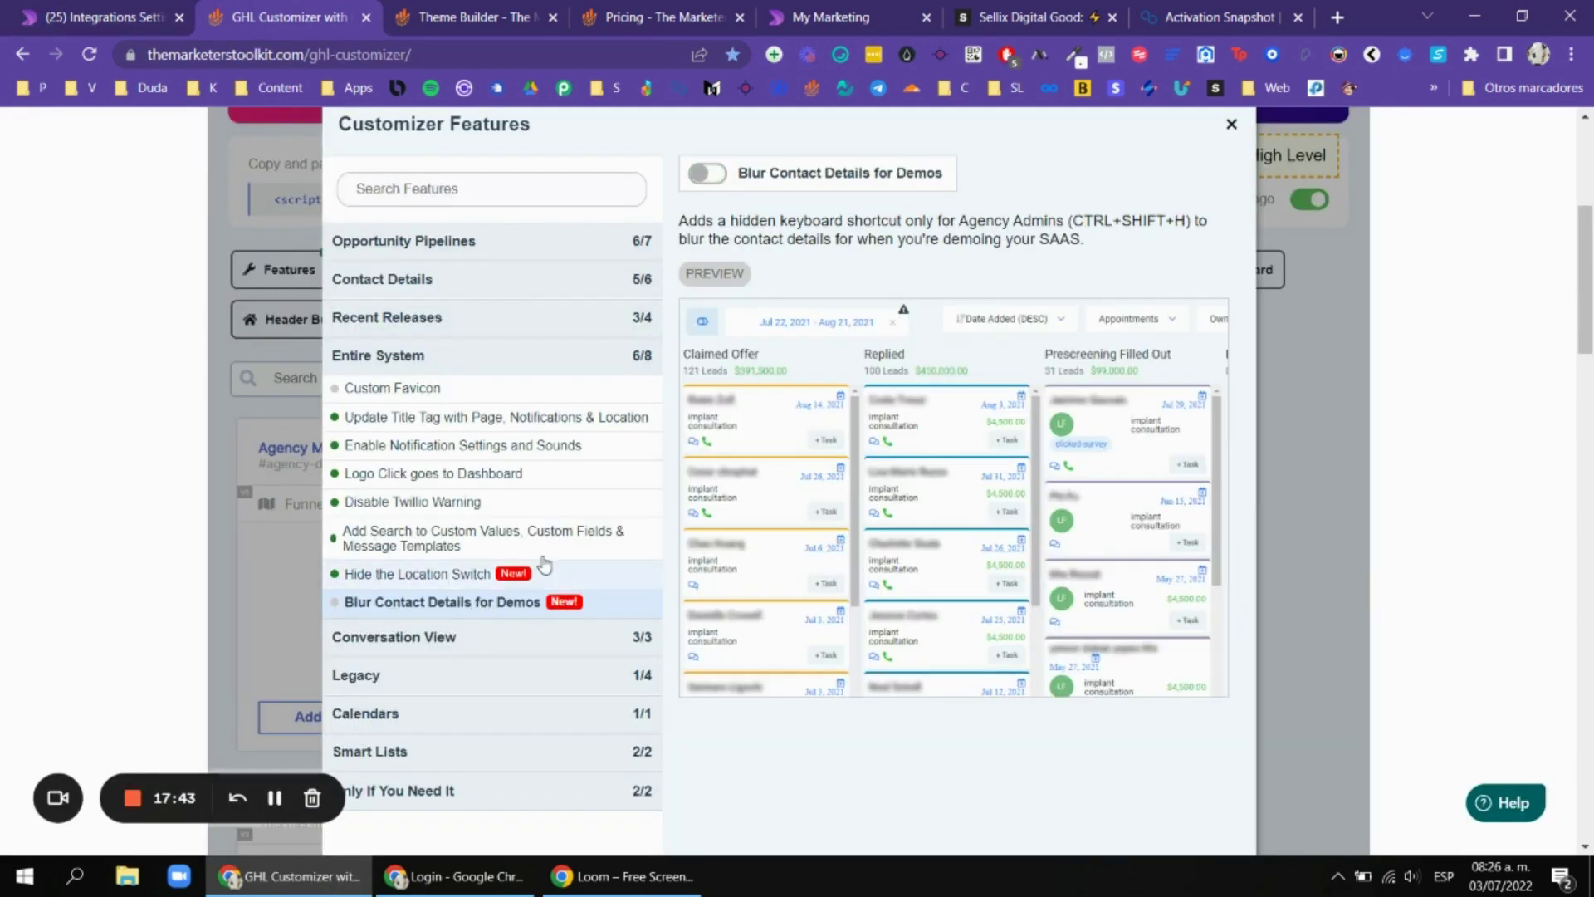
pyautogui.click(475, 637)
pyautogui.click(520, 428)
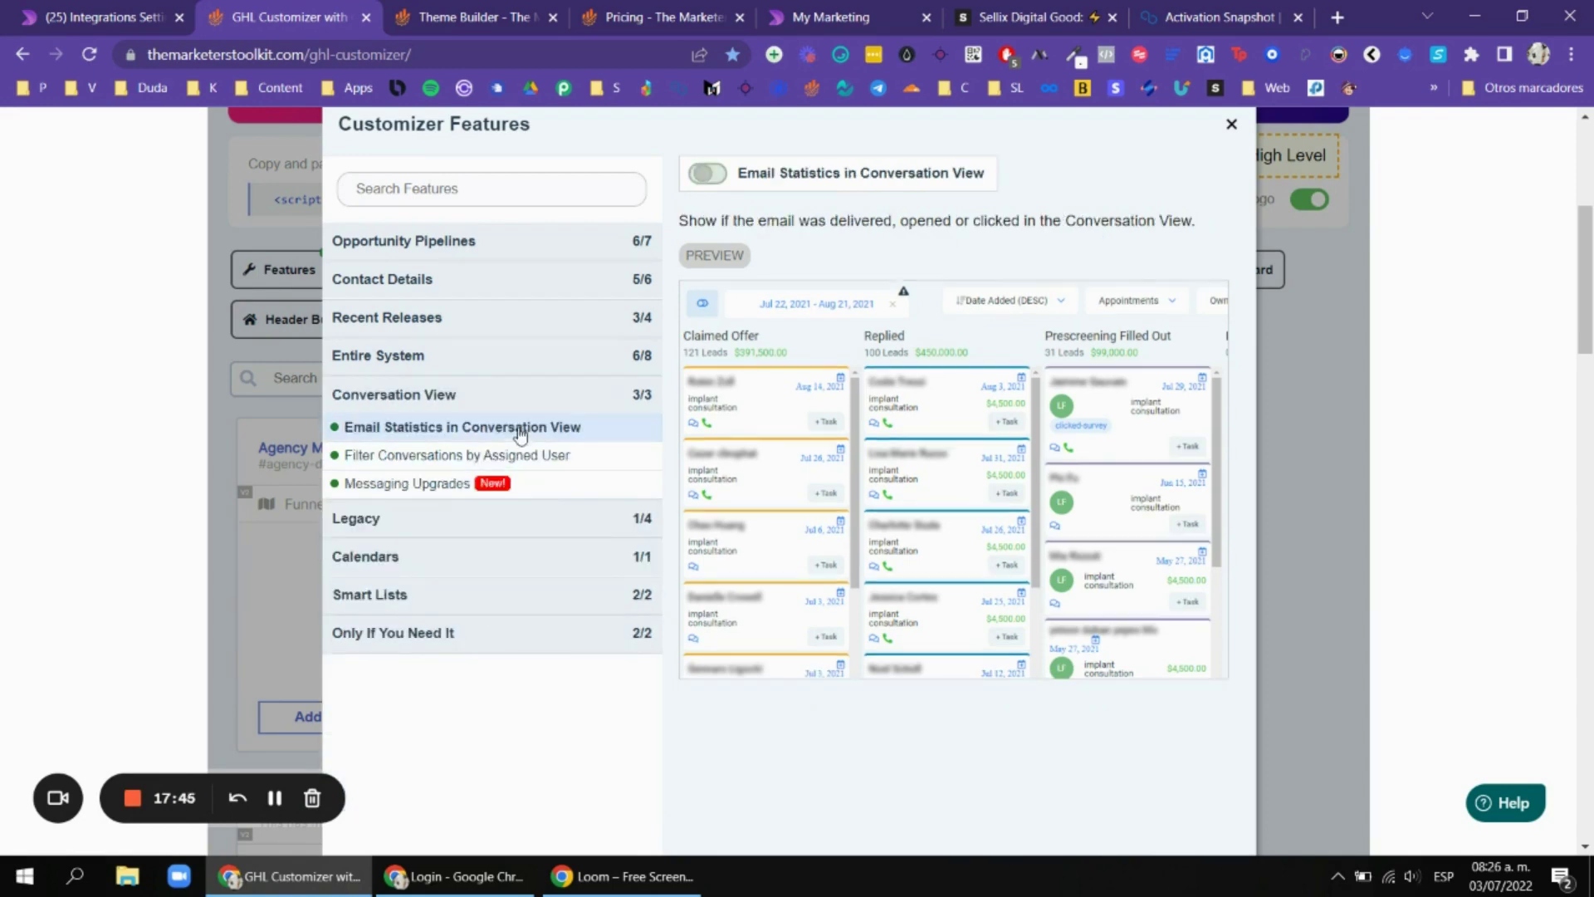
# Return to the GoHighLevel account and open the most recent conversation under All conversations.
pyautogui.click(154, 10)
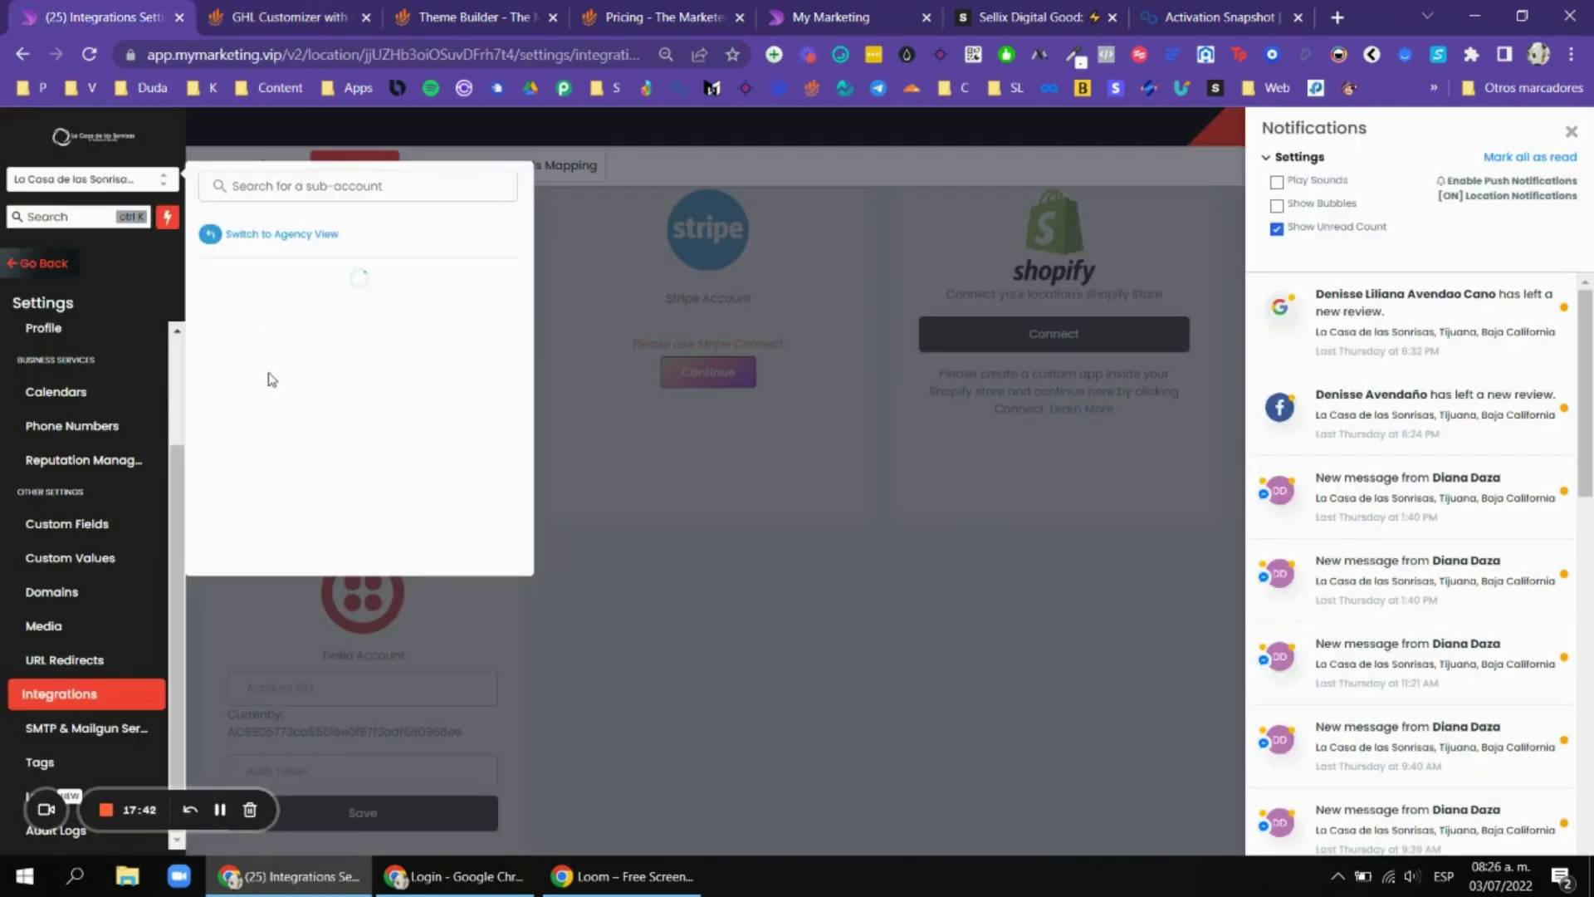
pyautogui.click(29, 267)
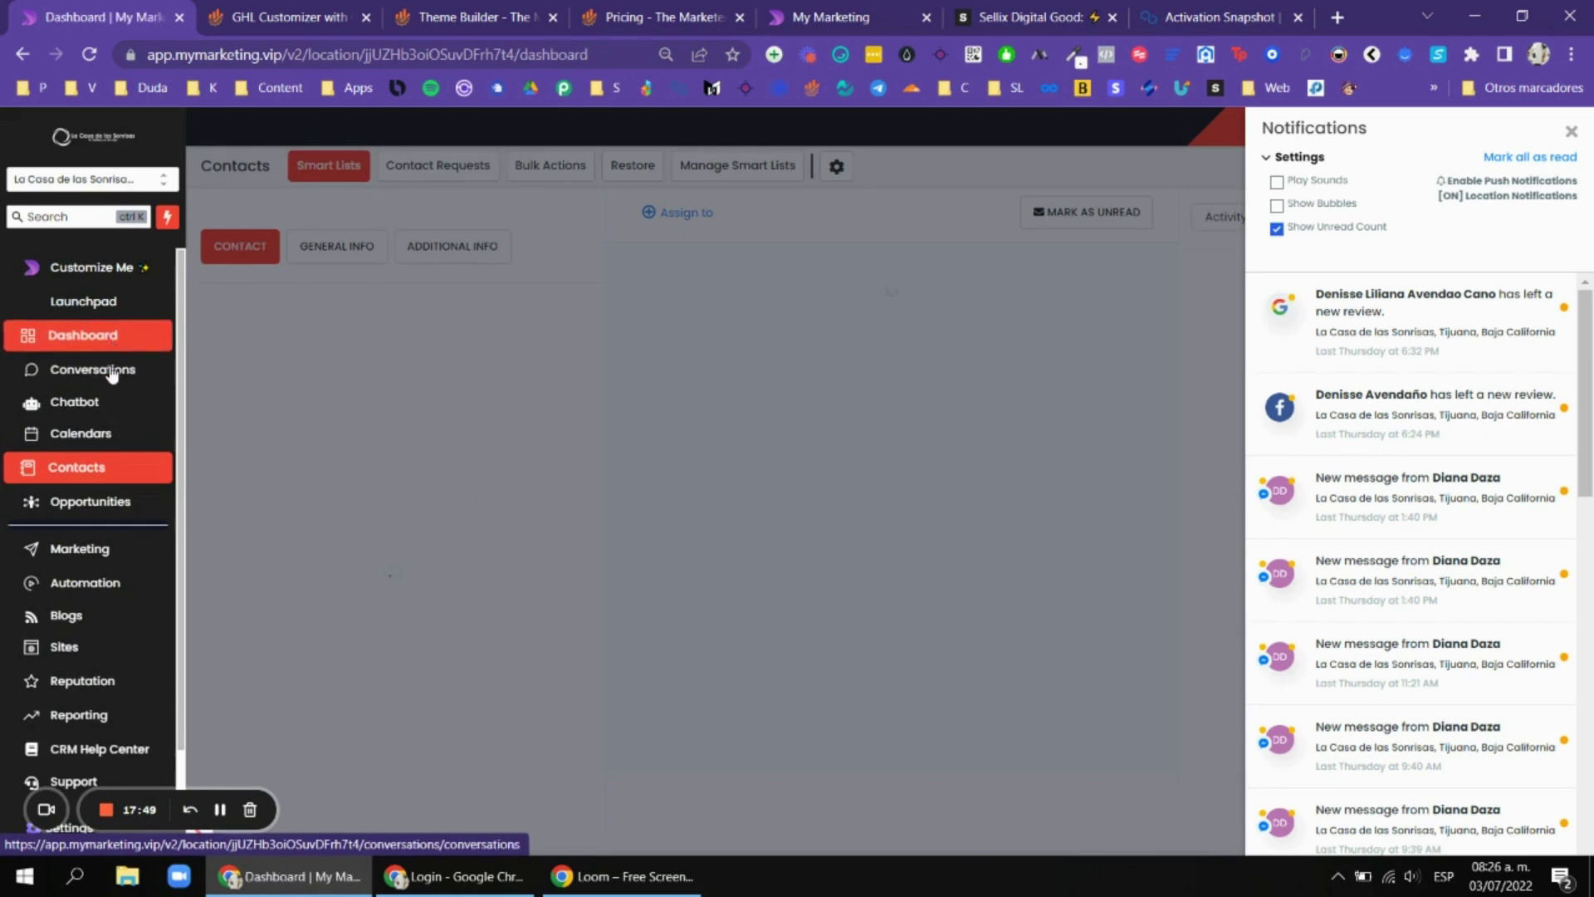
pyautogui.click(117, 370)
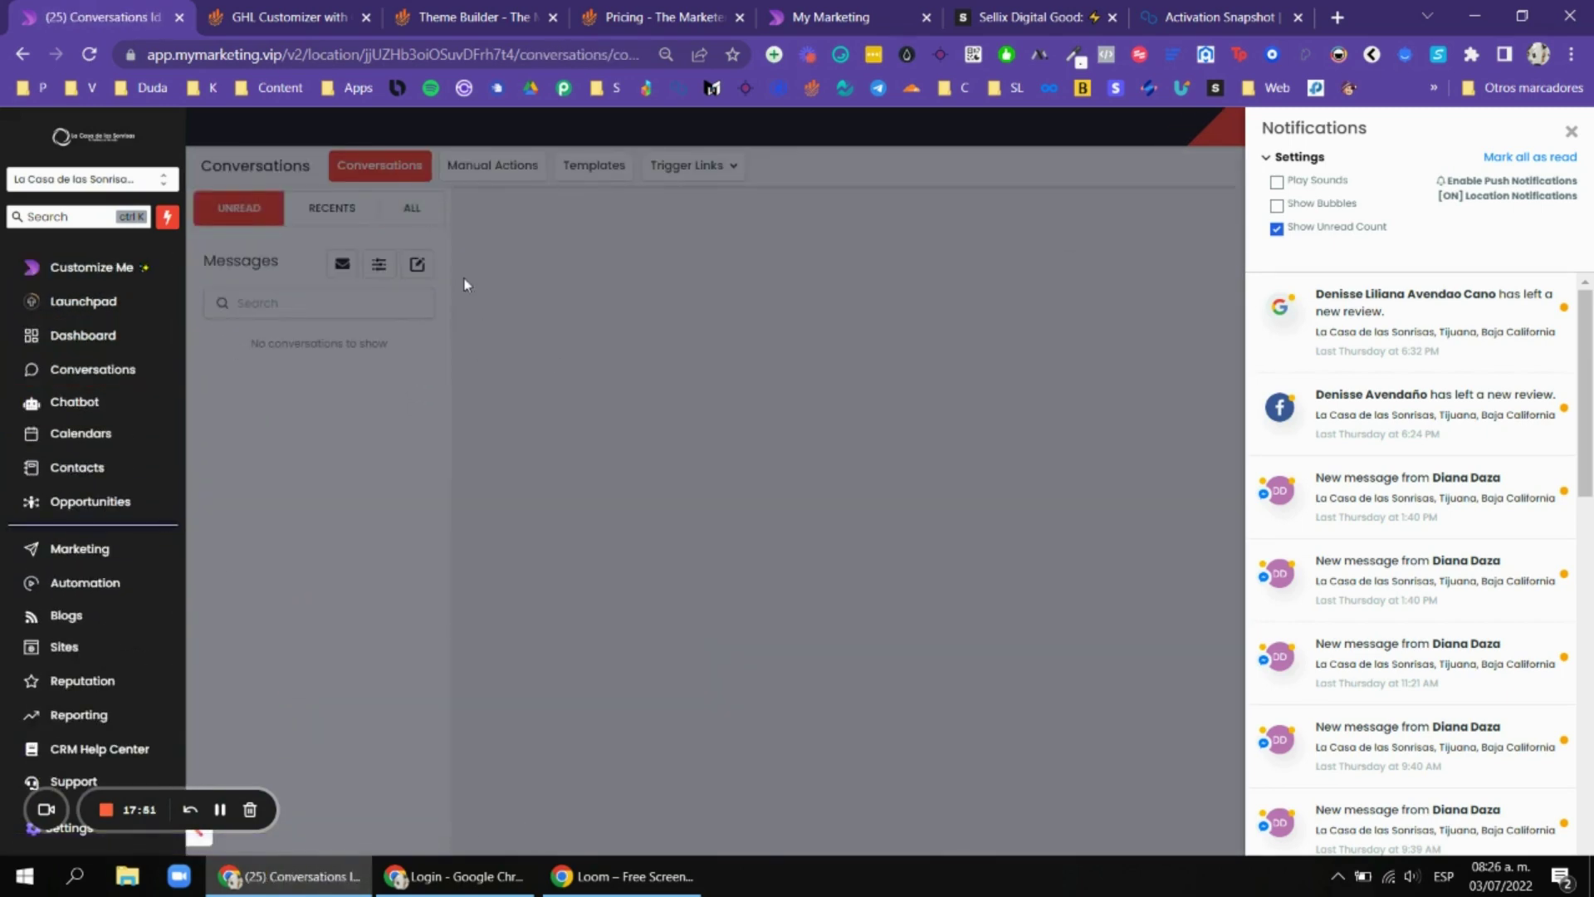
pyautogui.click(1570, 134)
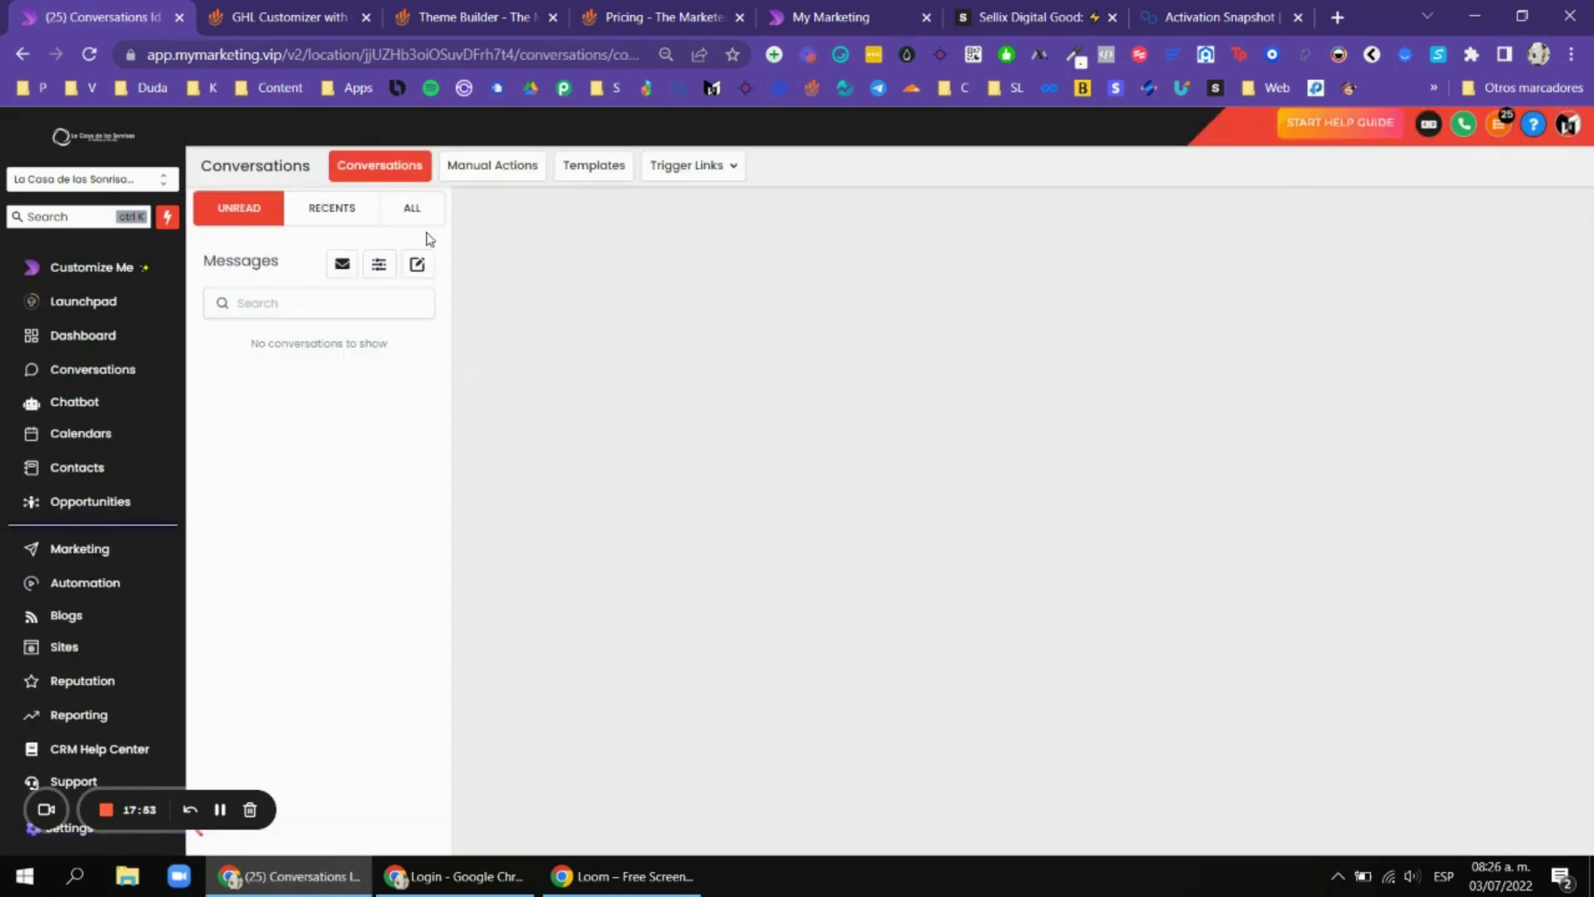
pyautogui.click(423, 214)
pyautogui.click(121, 371)
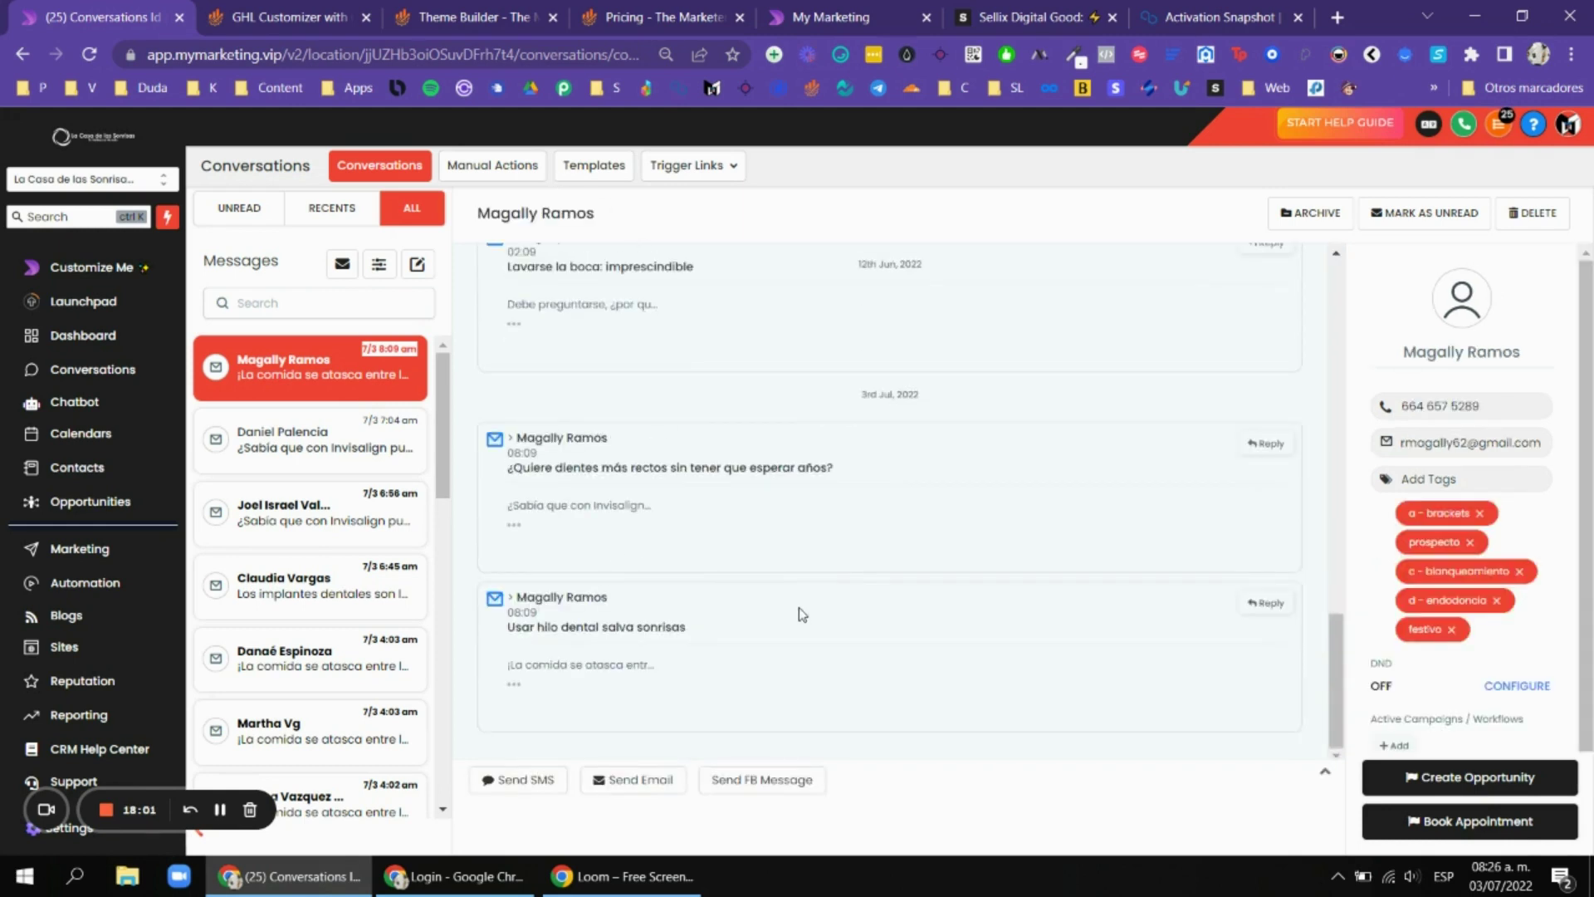
pyautogui.click(515, 691)
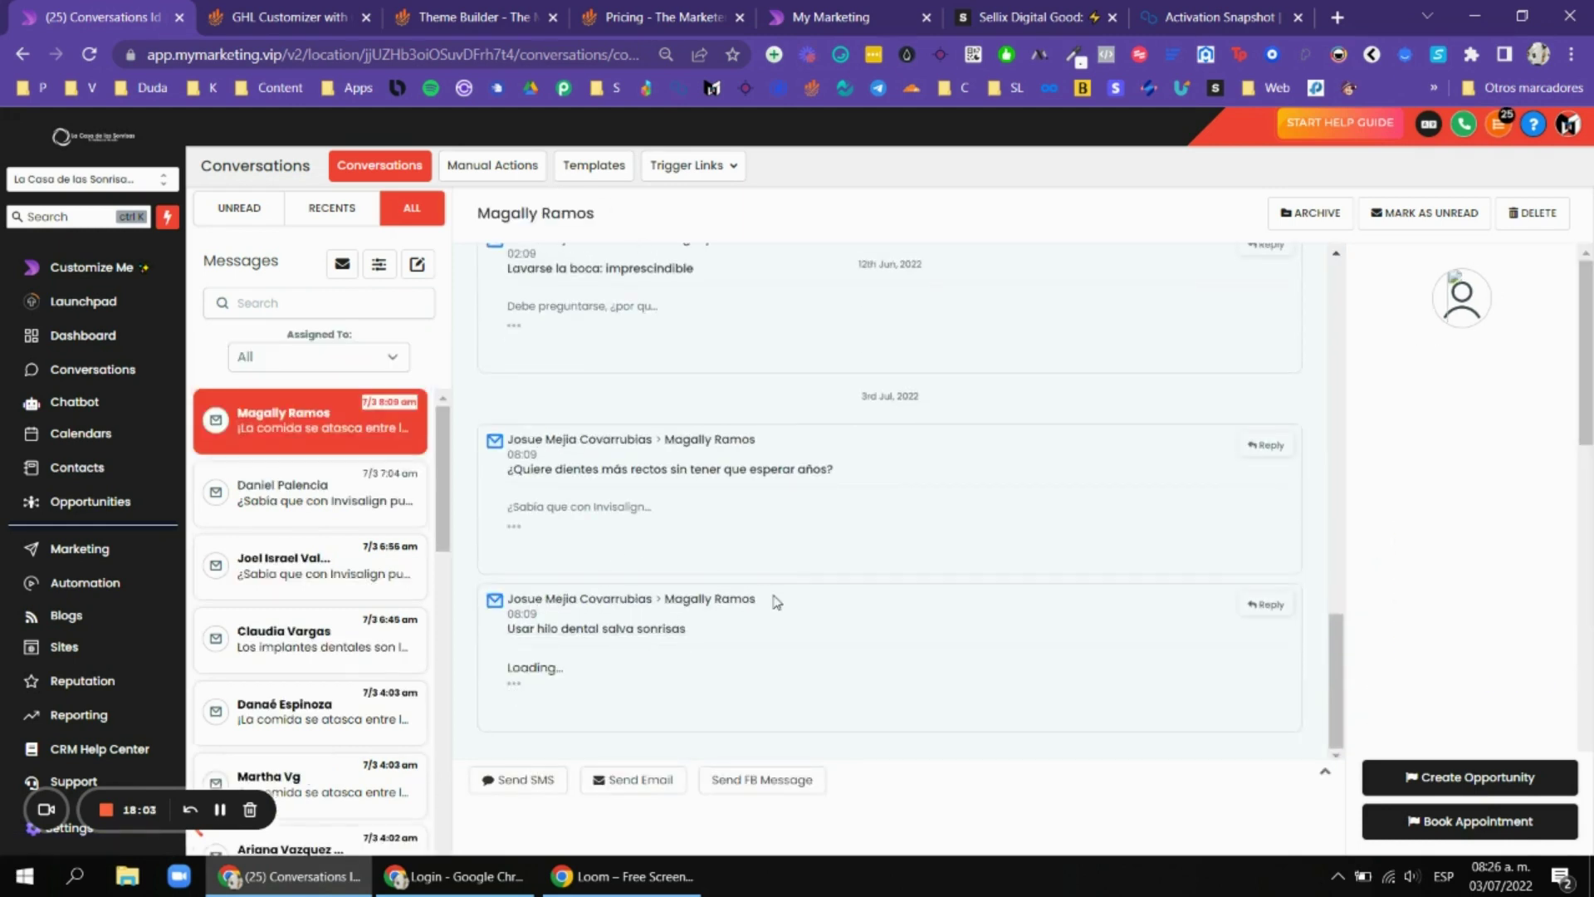
# Scroll the email thread to check its Delivered, Accepted and Opened statuses.
pyautogui.scroll(1, 845, 604)
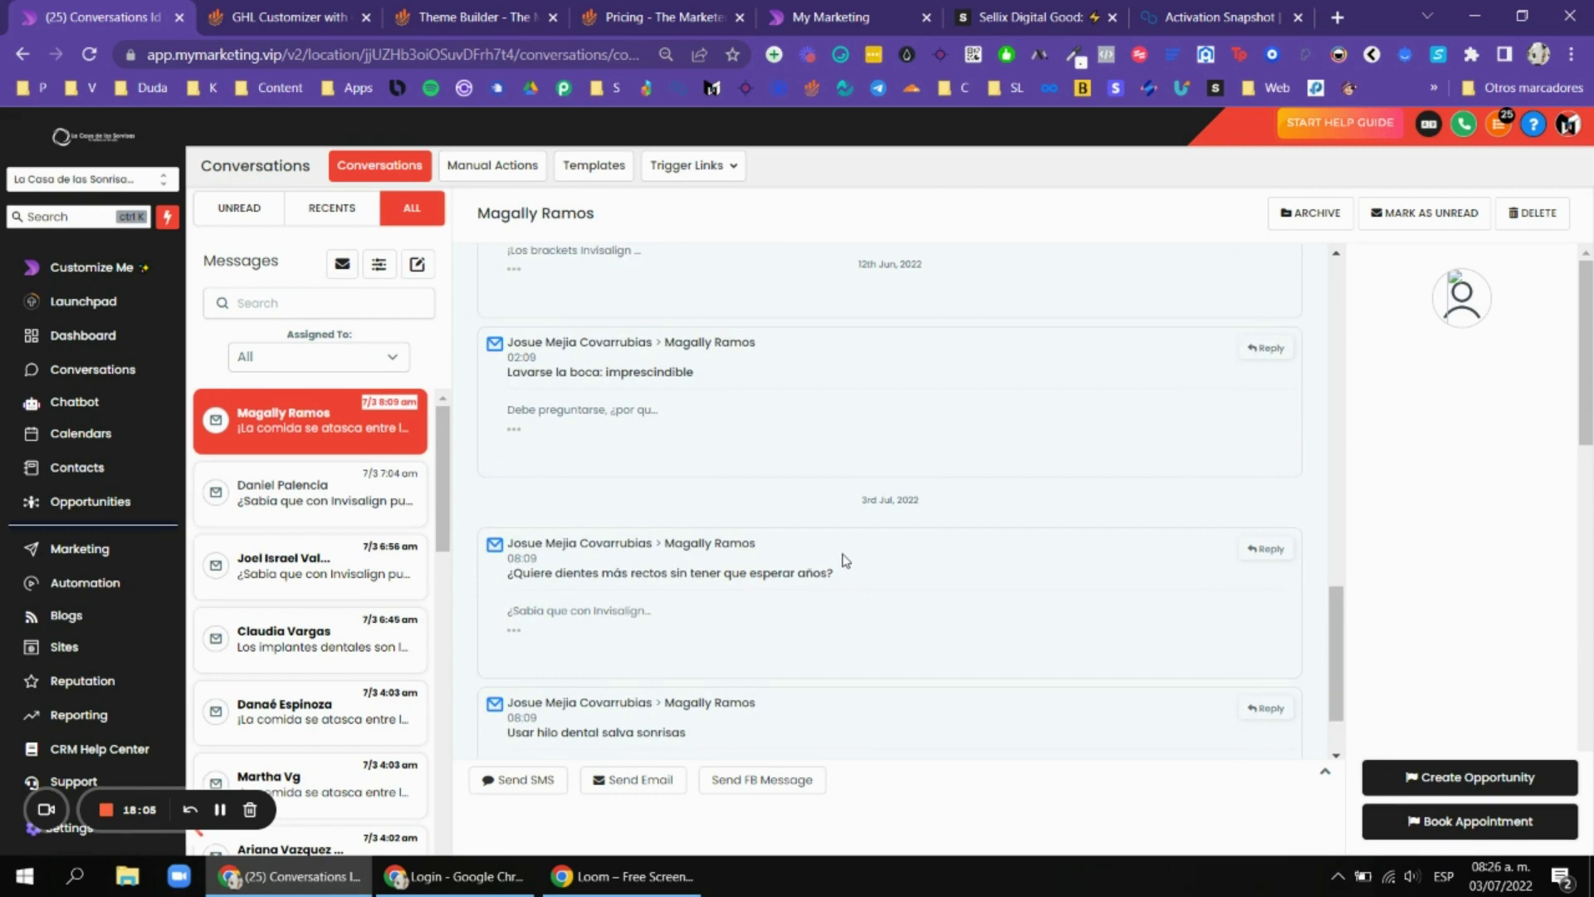
pyautogui.hotkey('ctrl', 'Tab')
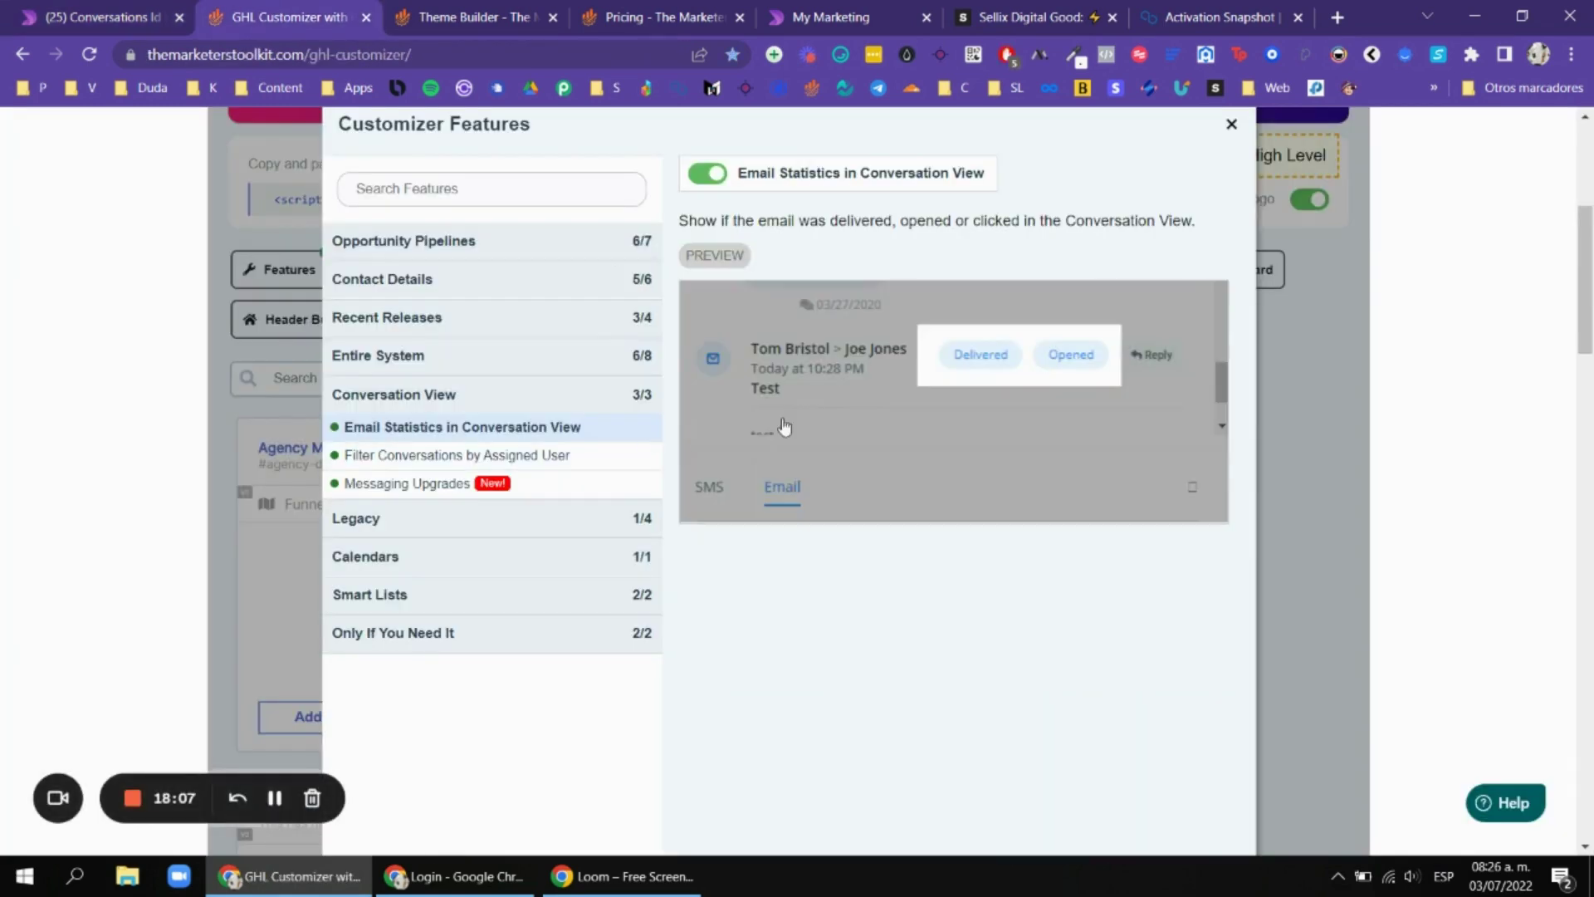
pyautogui.click(131, 12)
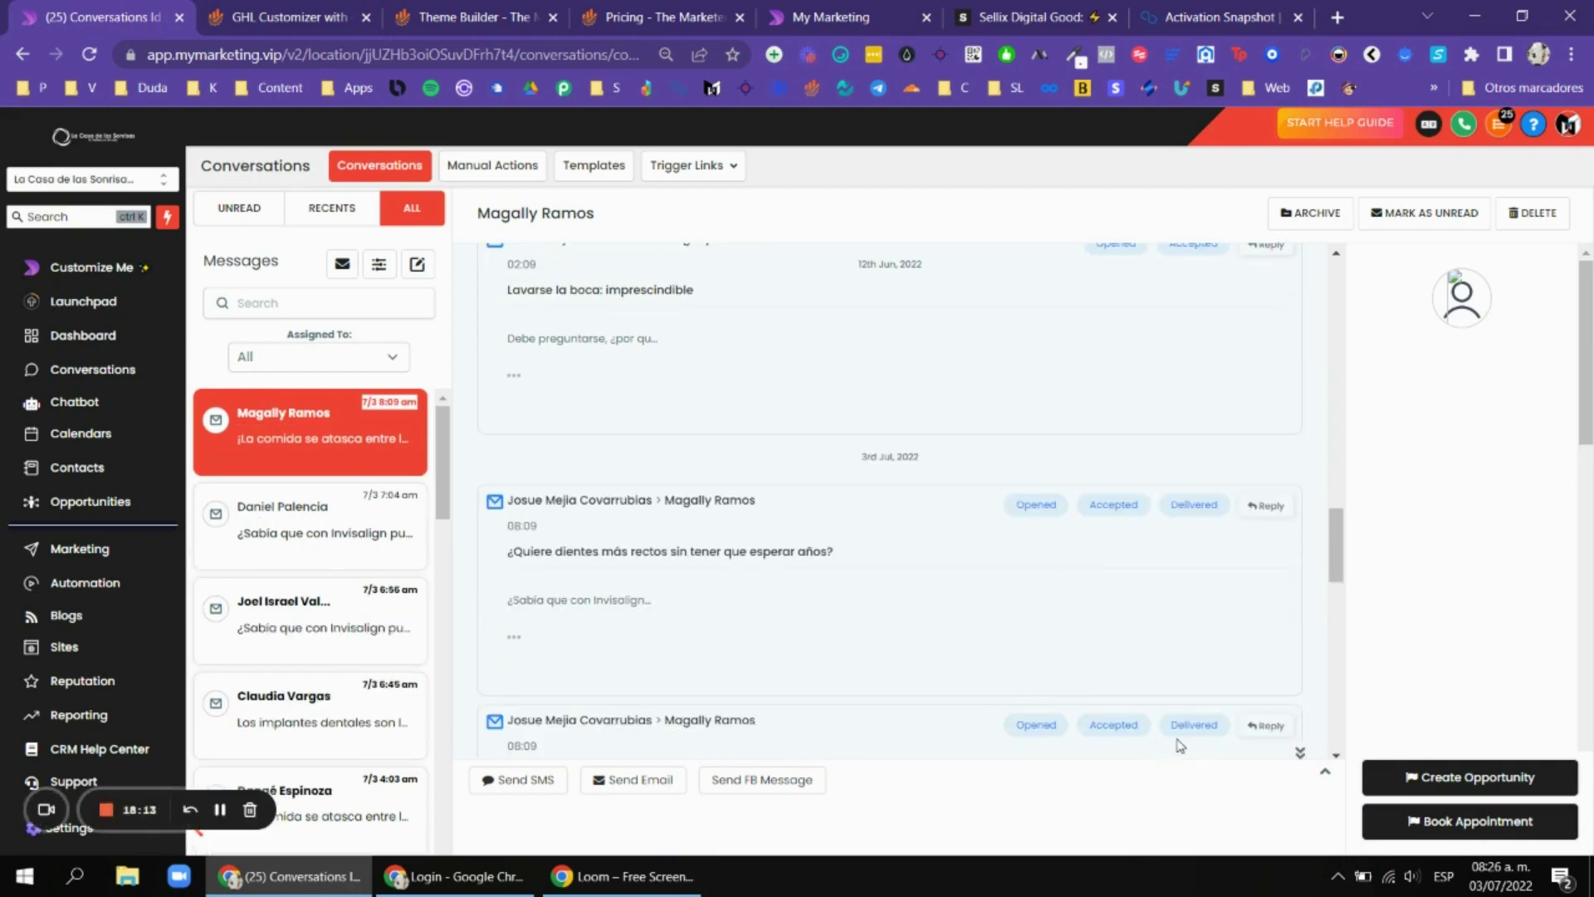
pyautogui.scroll(10, 1122, 549)
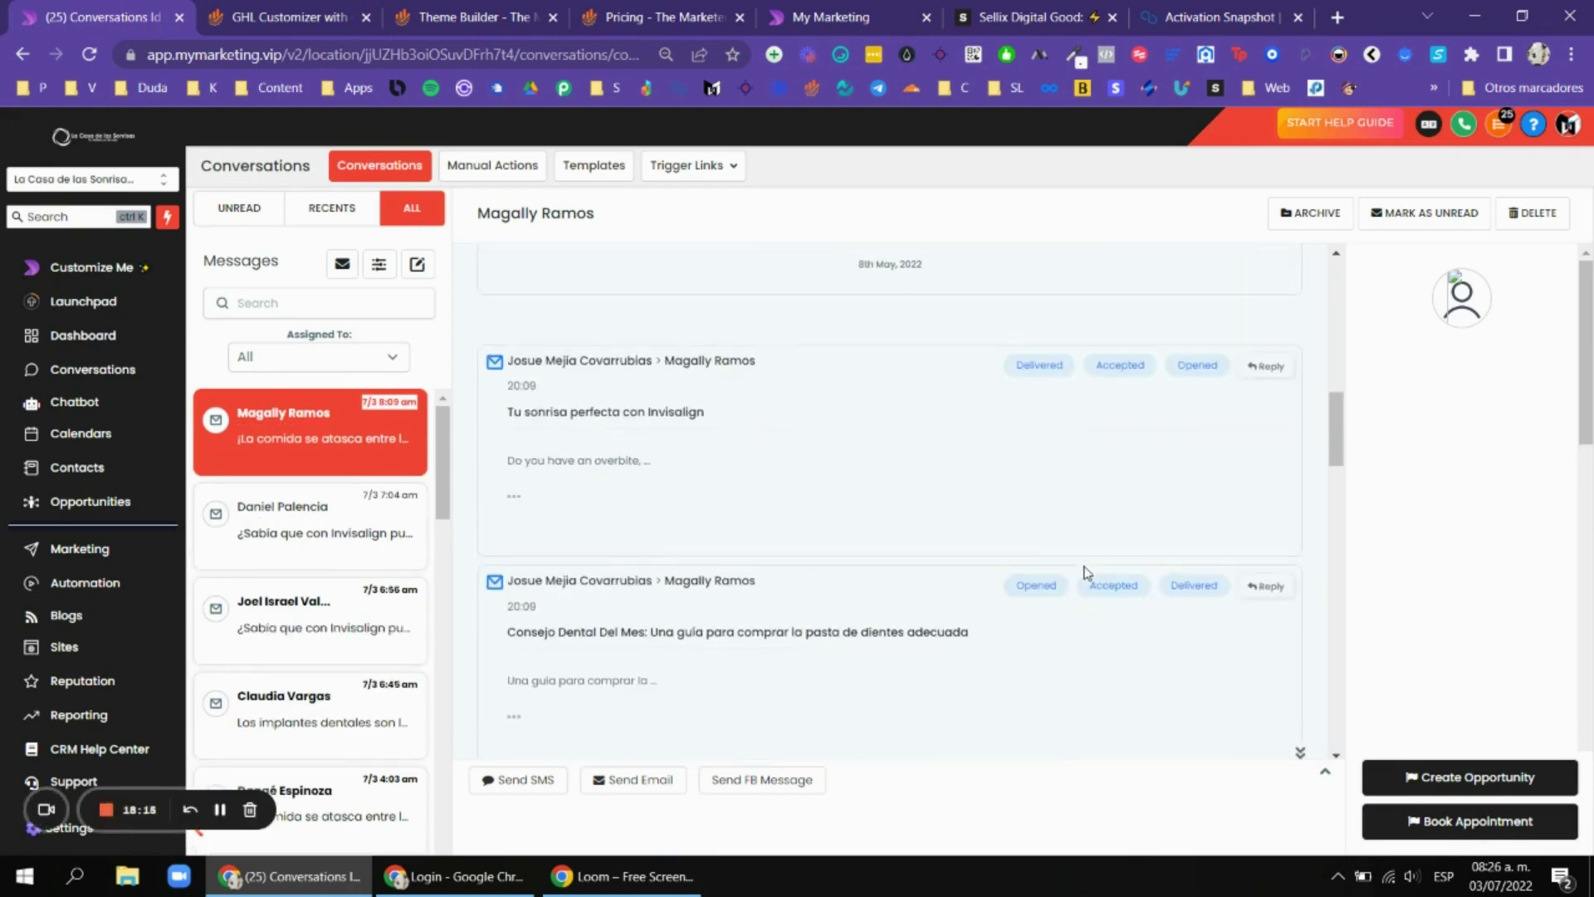
pyautogui.scroll(8, 1096, 534)
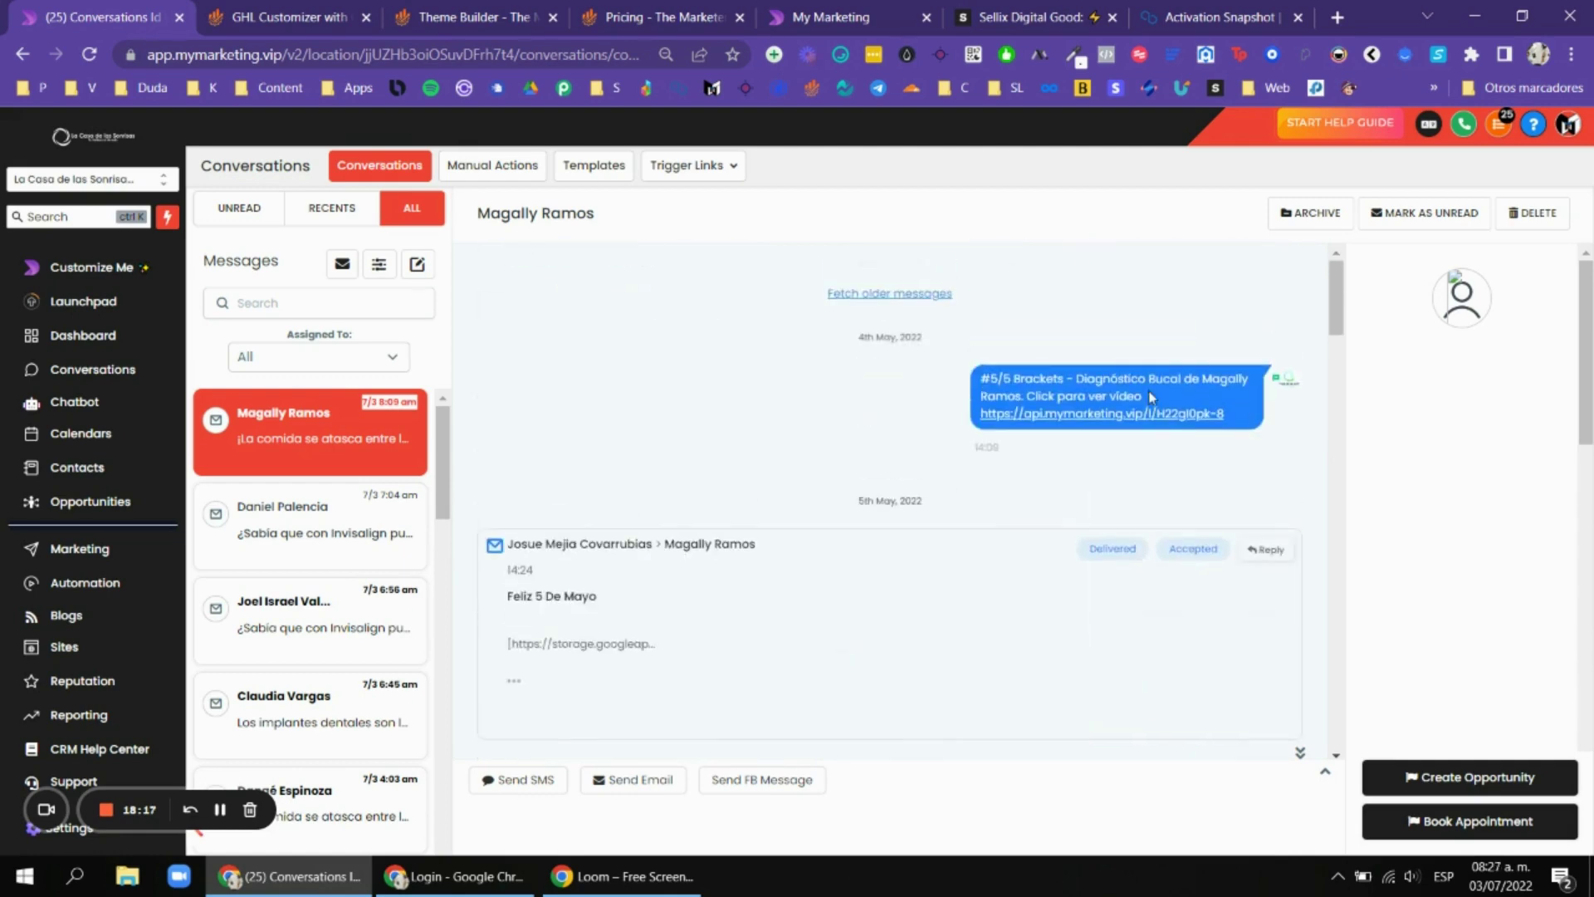
# Compare the Customizer's Assigned User filter feature with the Assigned To dropdown, keeping All.
pyautogui.click(230, 9)
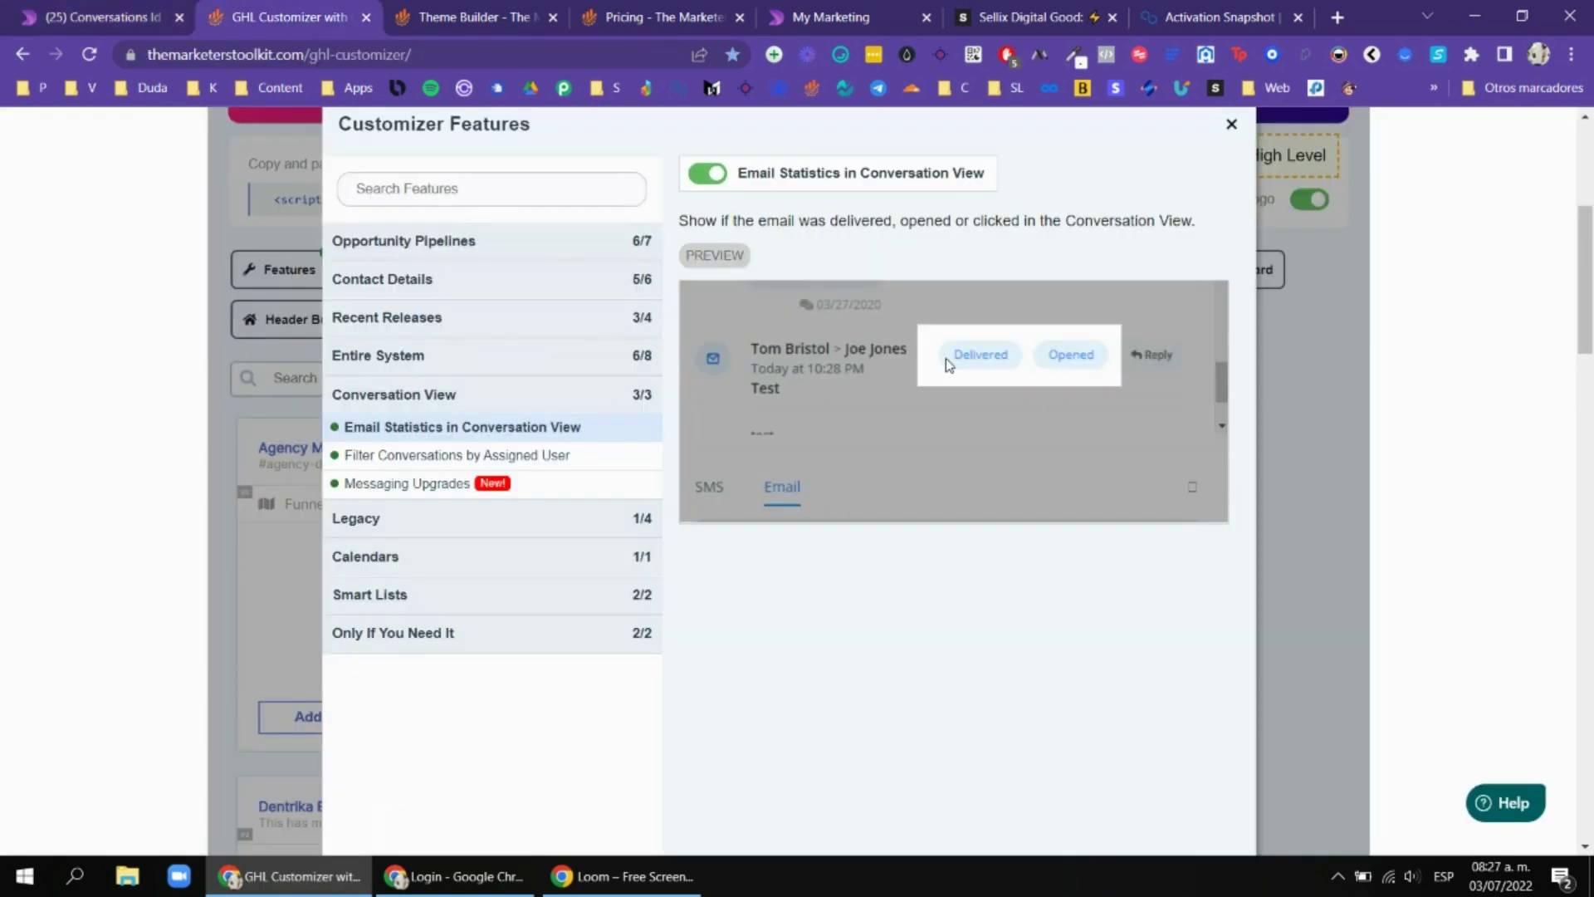
pyautogui.click(498, 455)
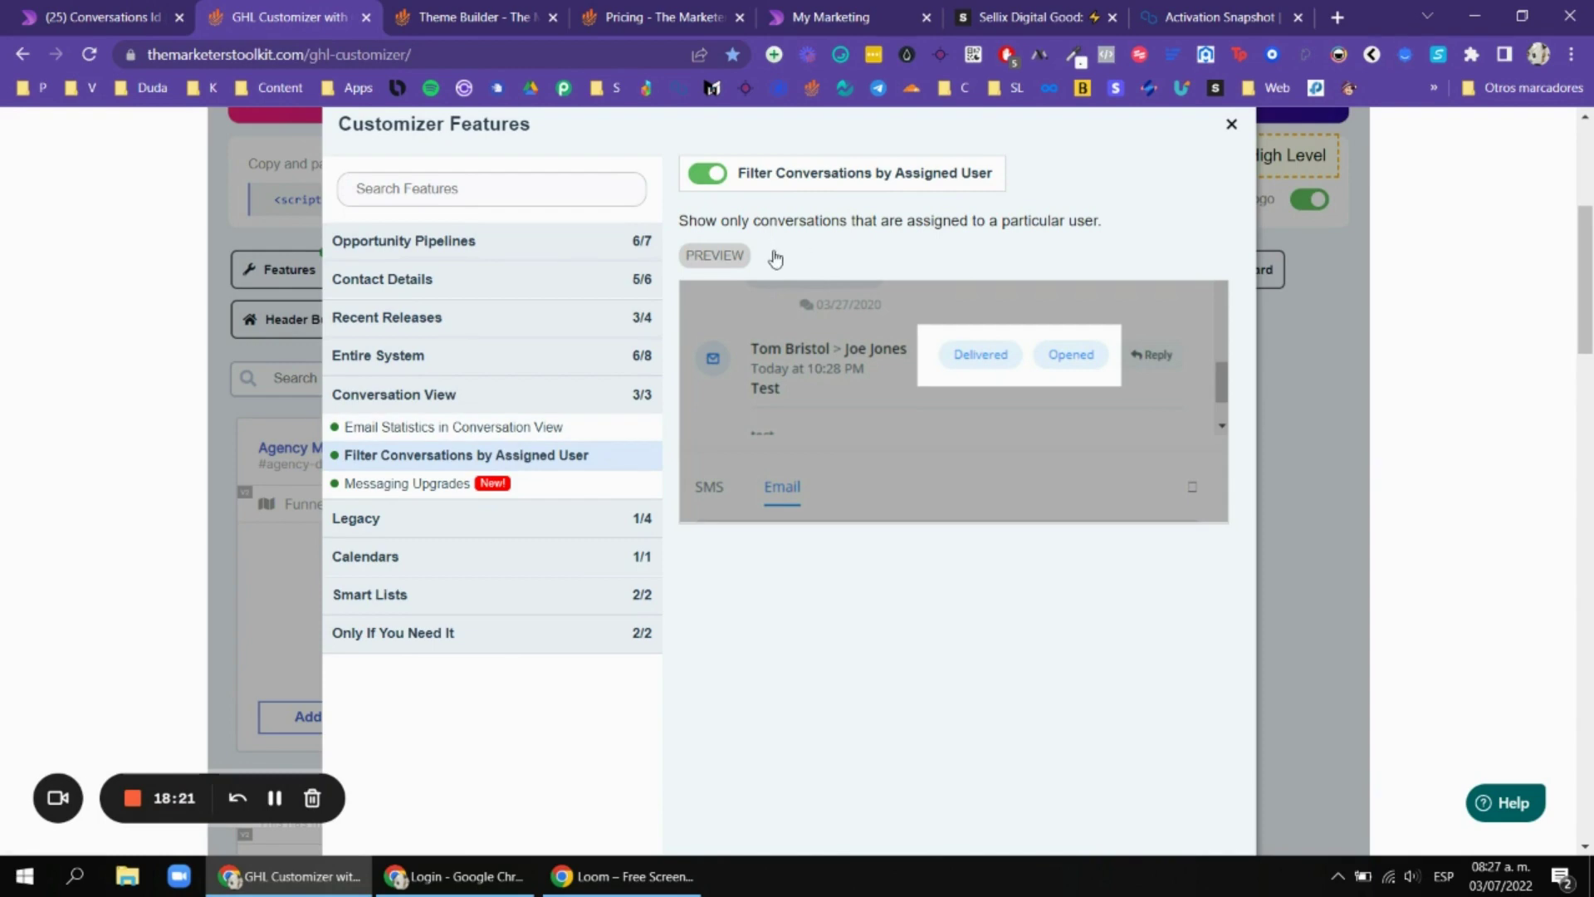
pyautogui.hotkey('ctrl', 'shift', 'Tab')
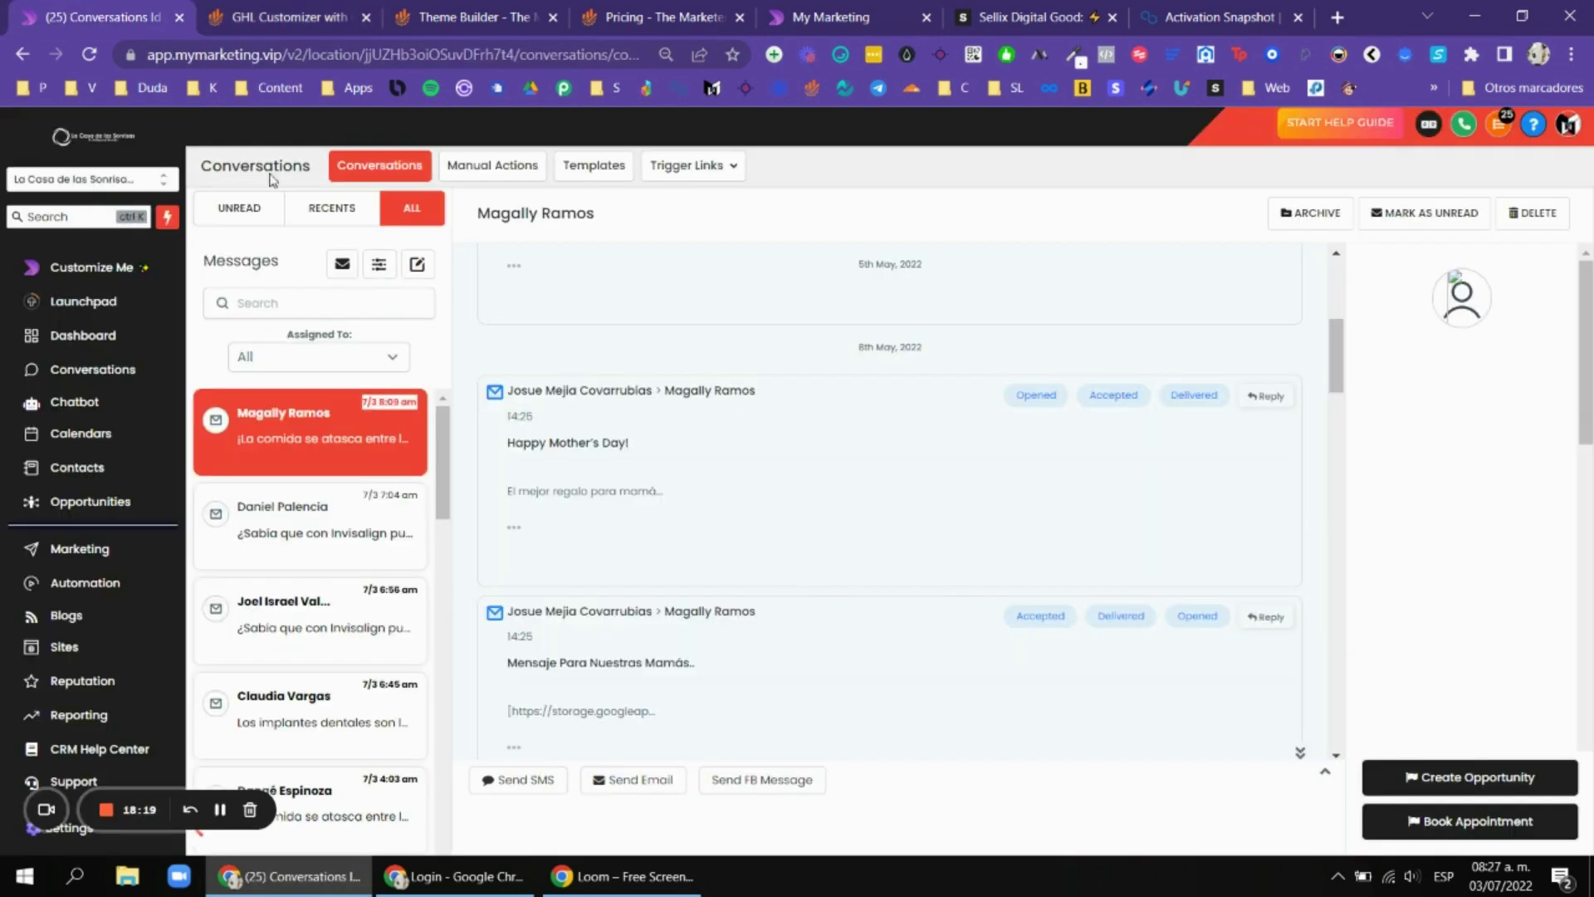
pyautogui.click(331, 351)
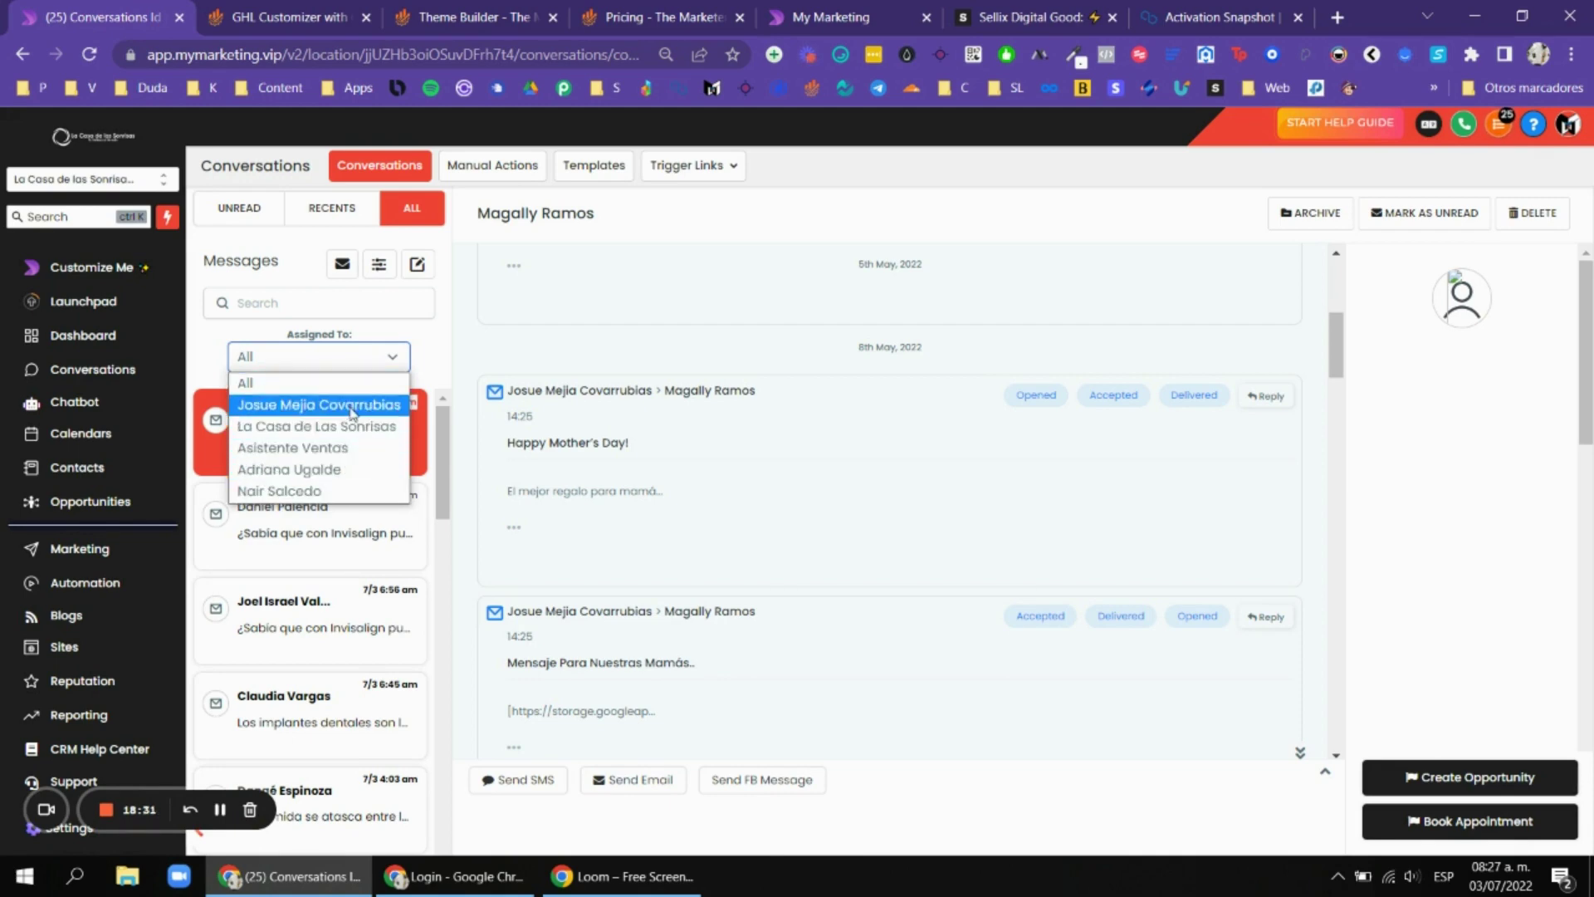
pyautogui.click(419, 357)
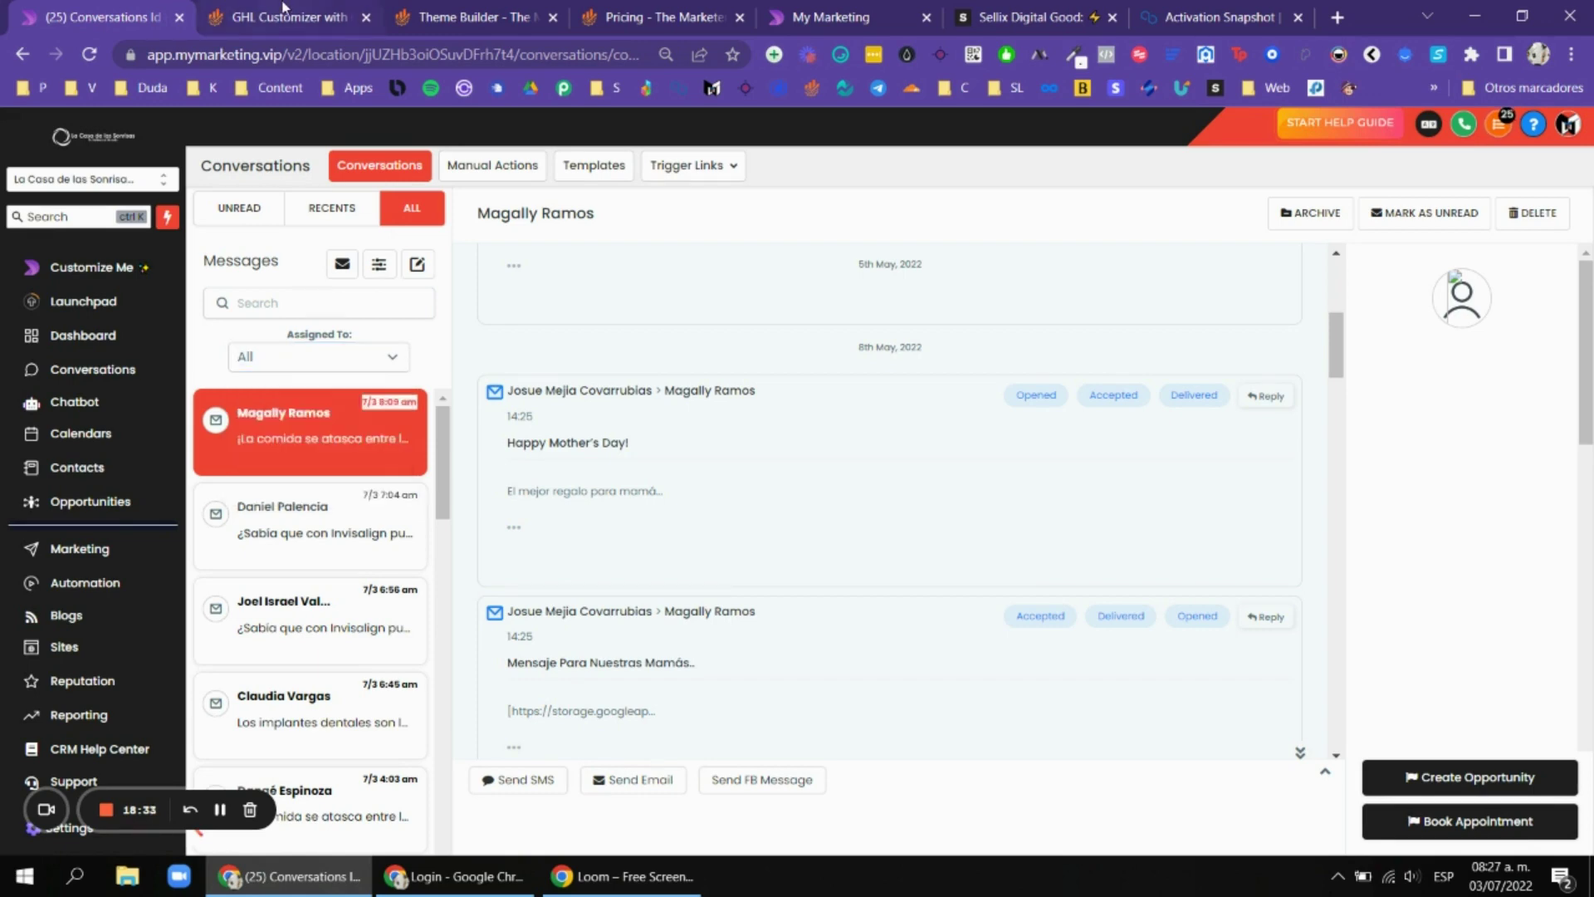
pyautogui.click(283, 16)
# Review the Messaging Upgrades feature in the GHL Customizer.
pyautogui.click(534, 484)
pyautogui.scroll(-3, 870, 299)
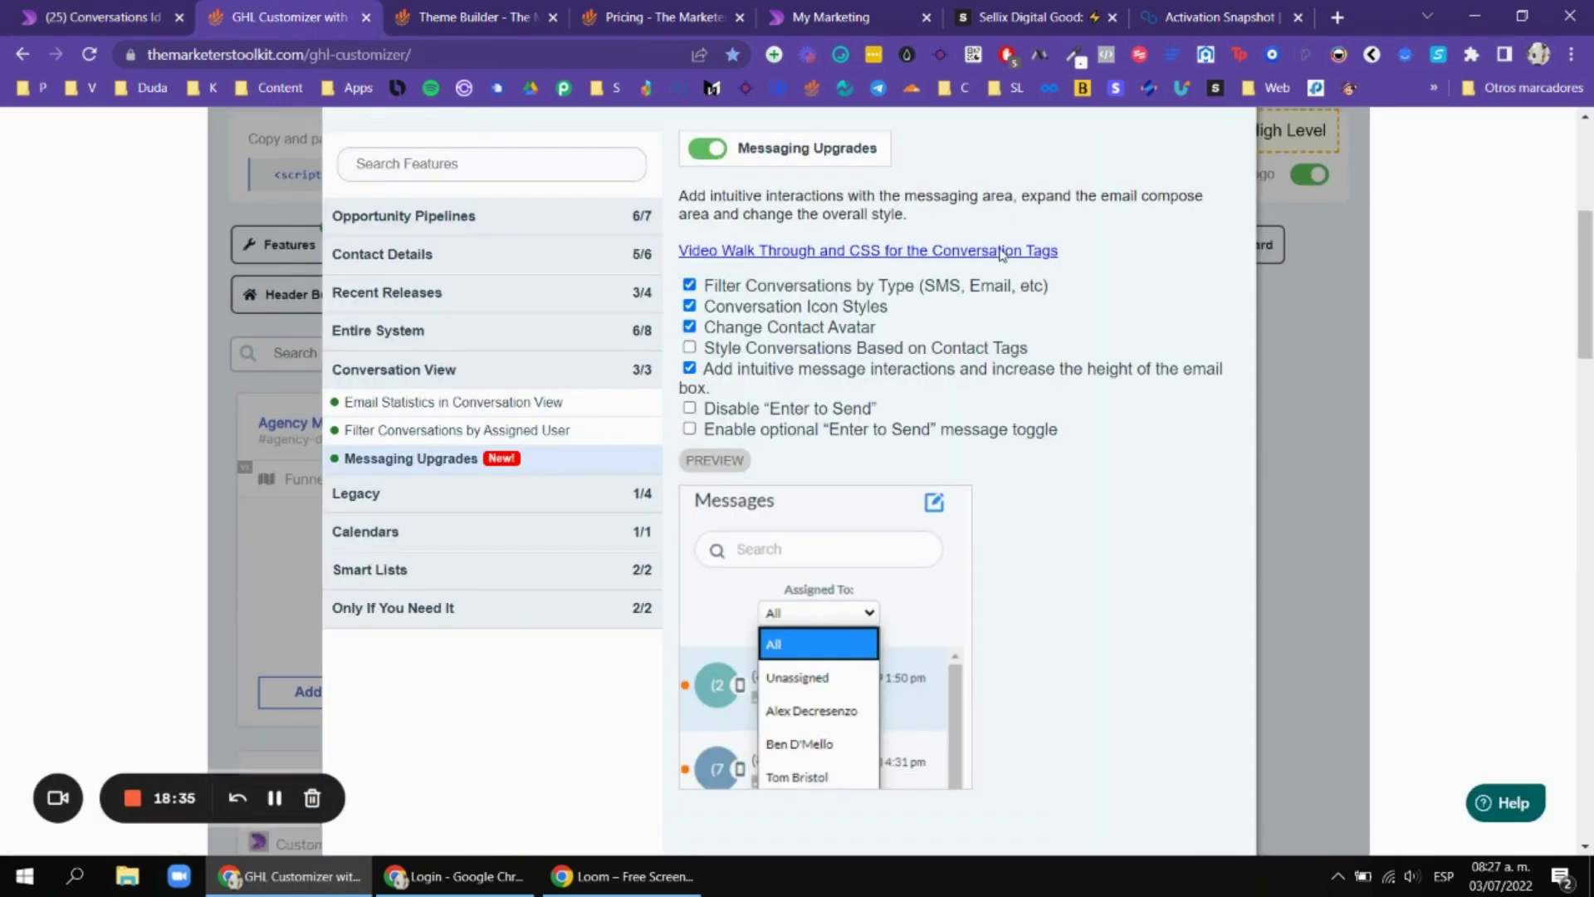
pyautogui.scroll(2, 988, 399)
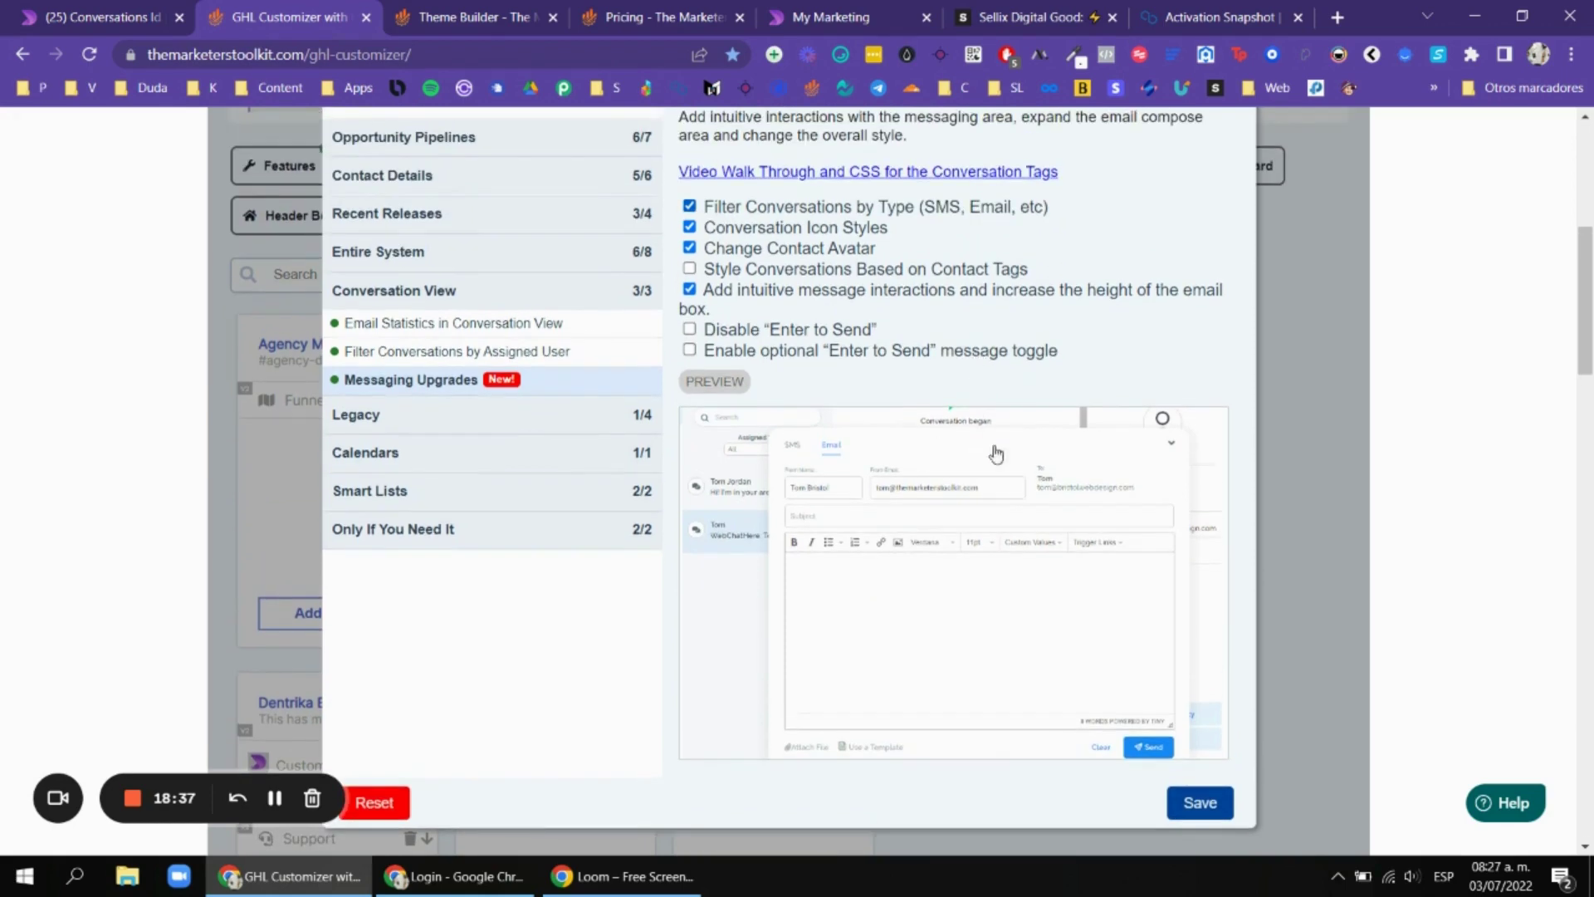
pyautogui.click(100, 10)
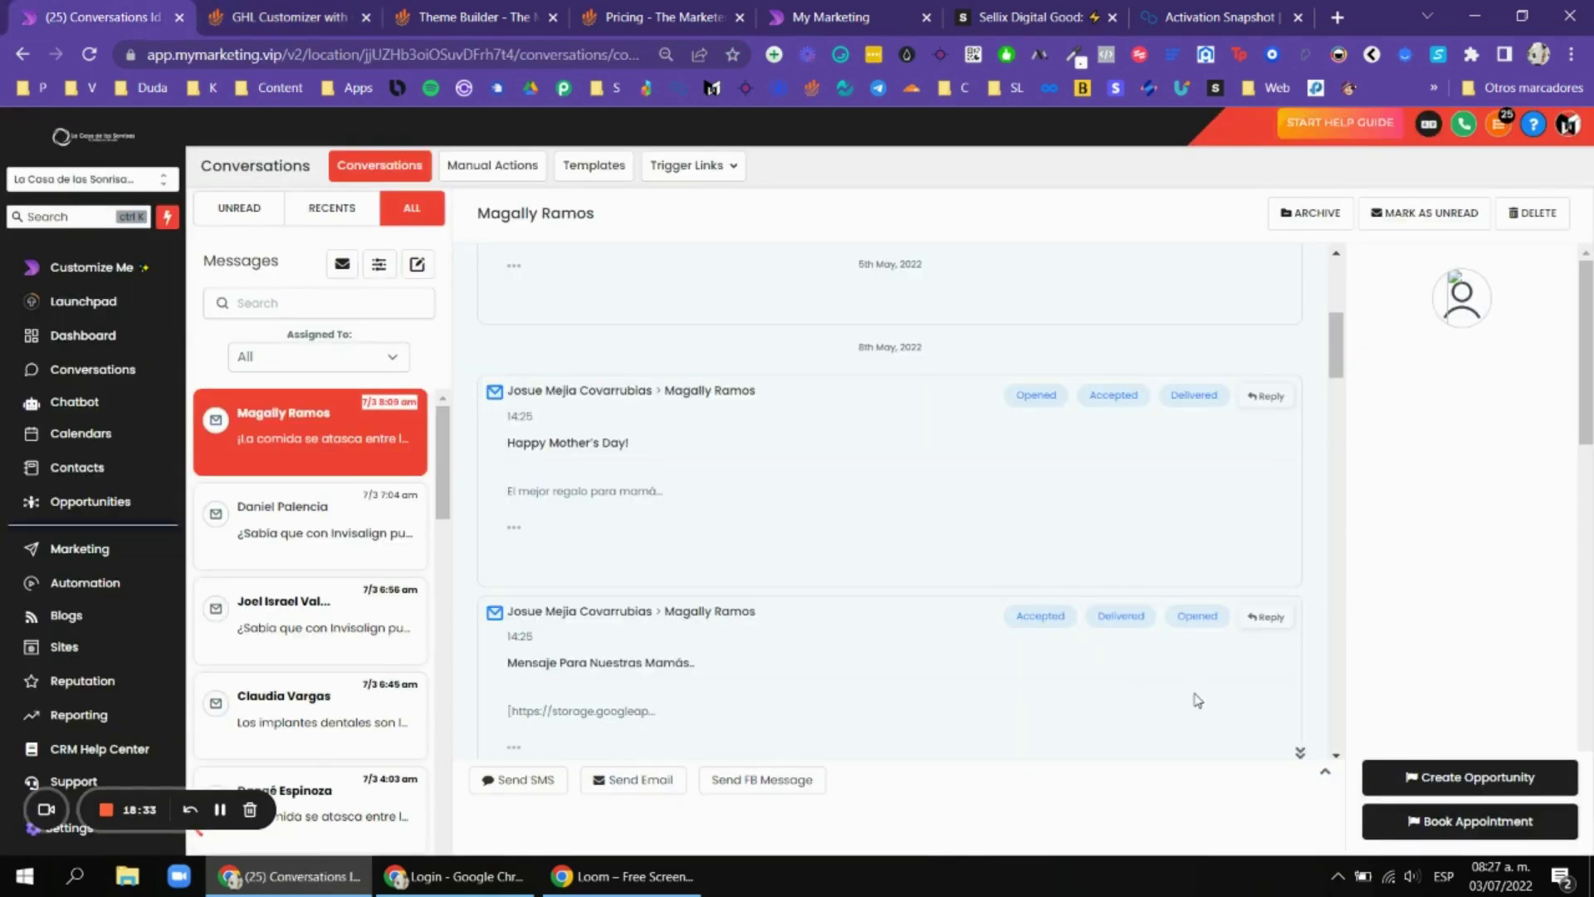
# Toggle the compose area, zoom to 90 %, and open the contact's detail page from its avatar.
pyautogui.click(1324, 772)
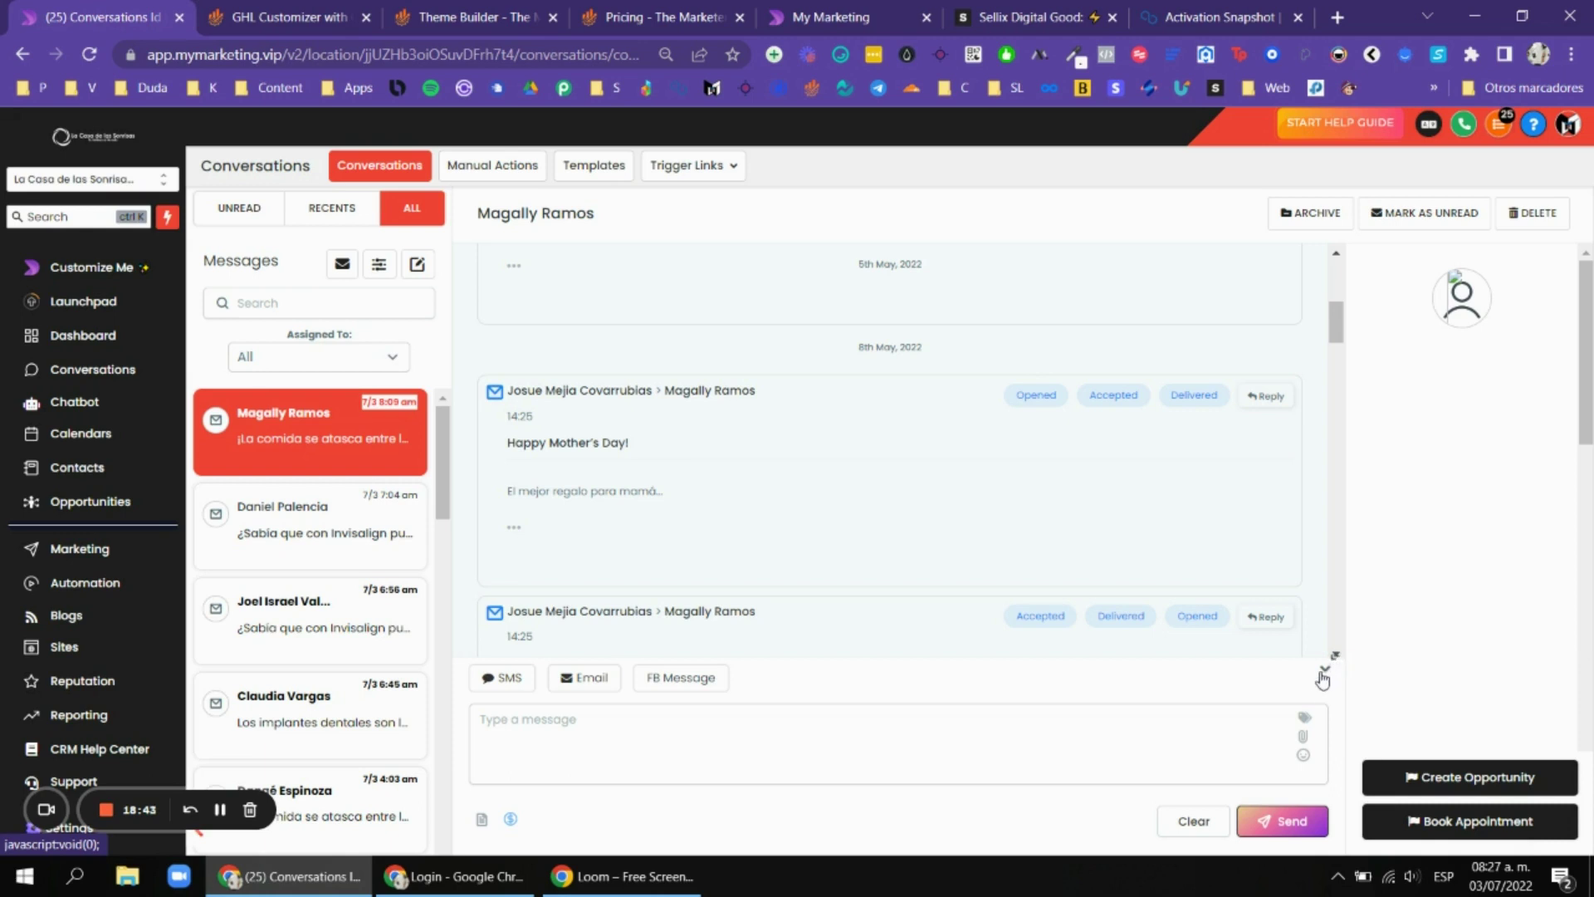
pyautogui.click(1324, 674)
pyautogui.click(1324, 828)
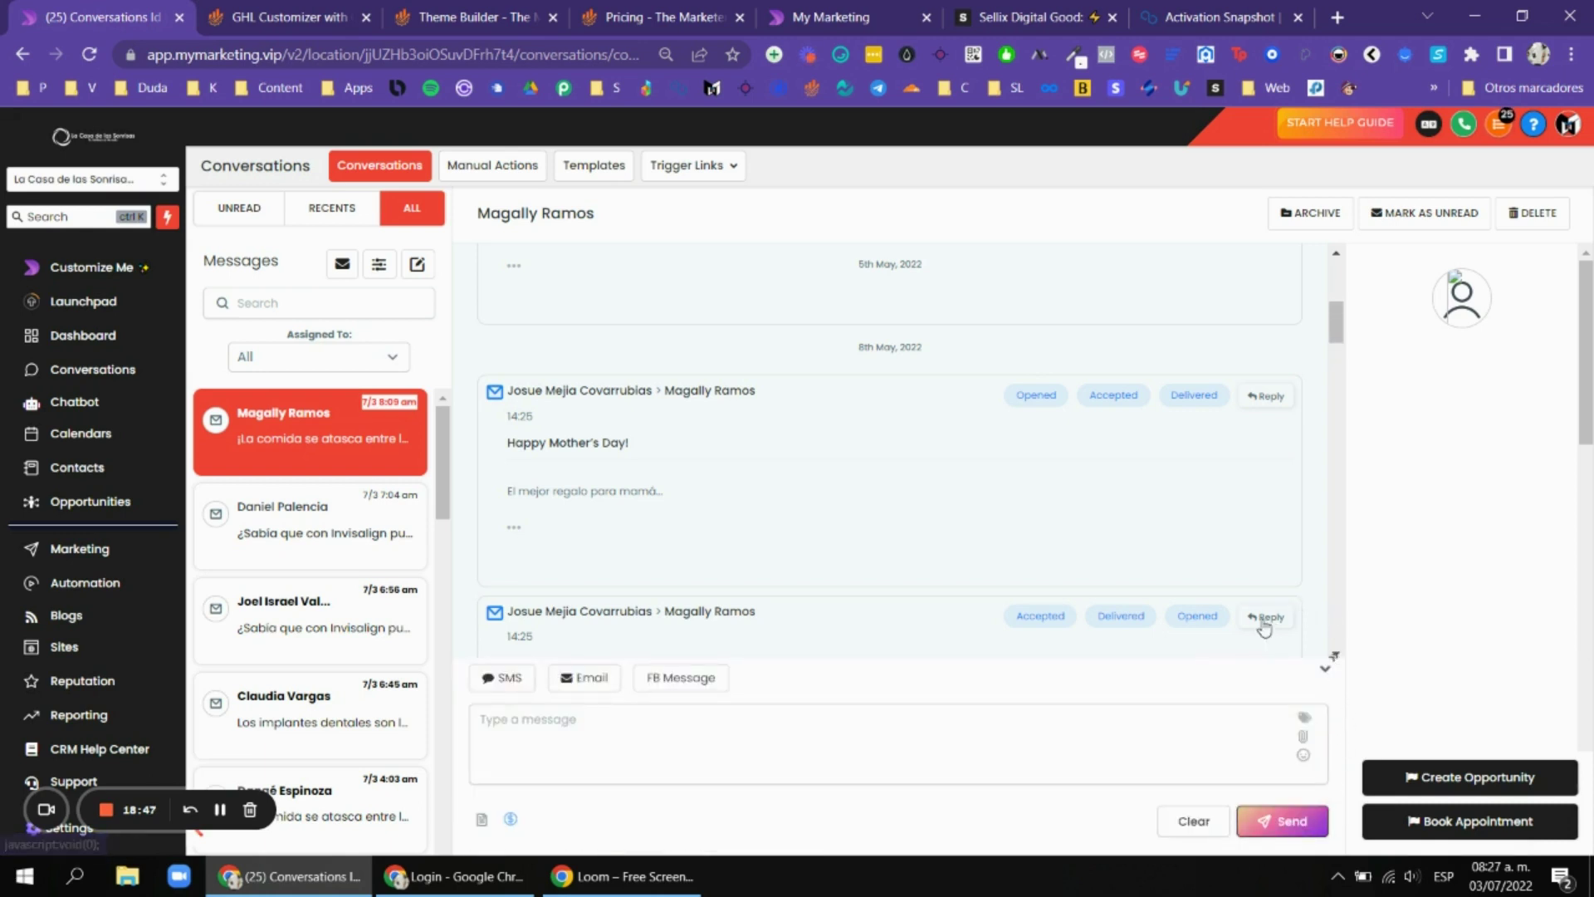
pyautogui.hotkey('ctrl', '+')
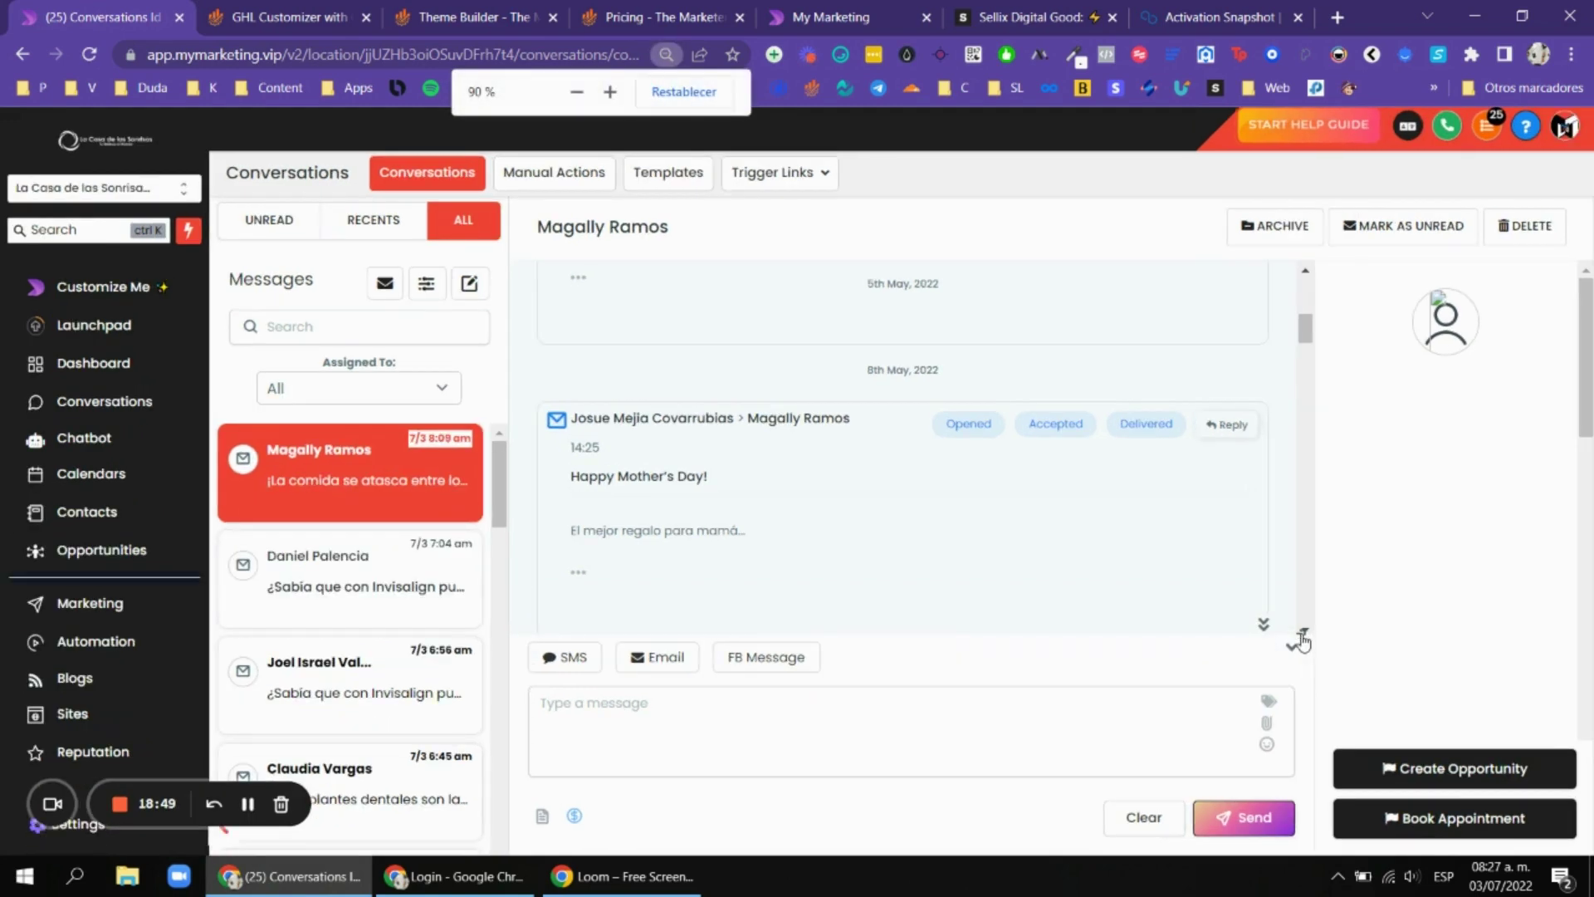
pyautogui.click(1301, 634)
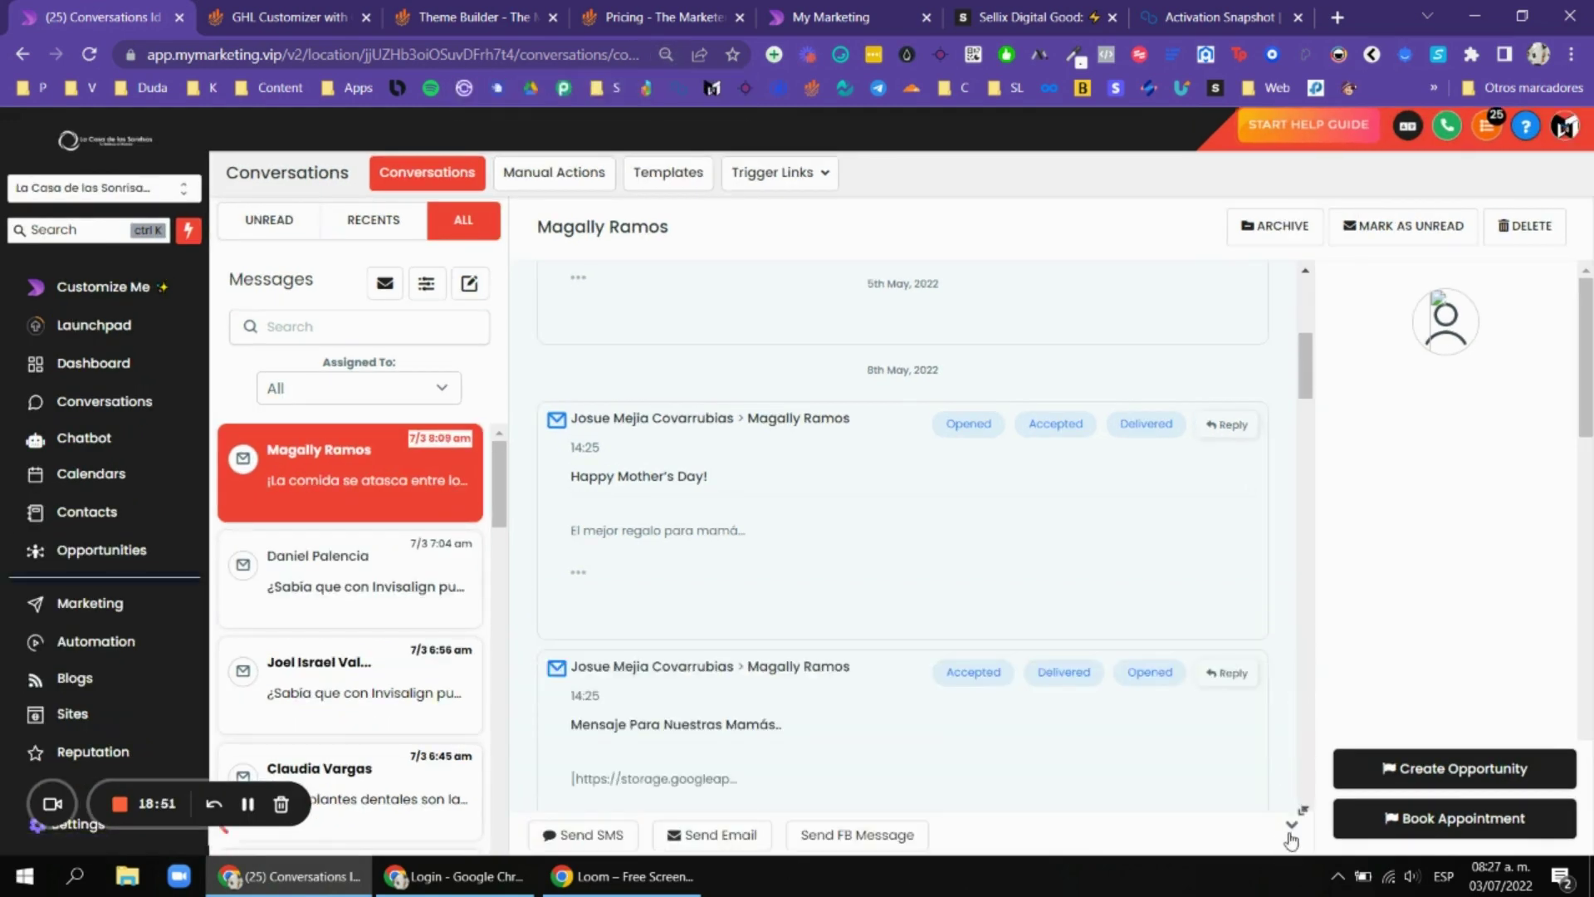
pyautogui.click(1292, 824)
pyautogui.click(1291, 647)
pyautogui.click(1292, 828)
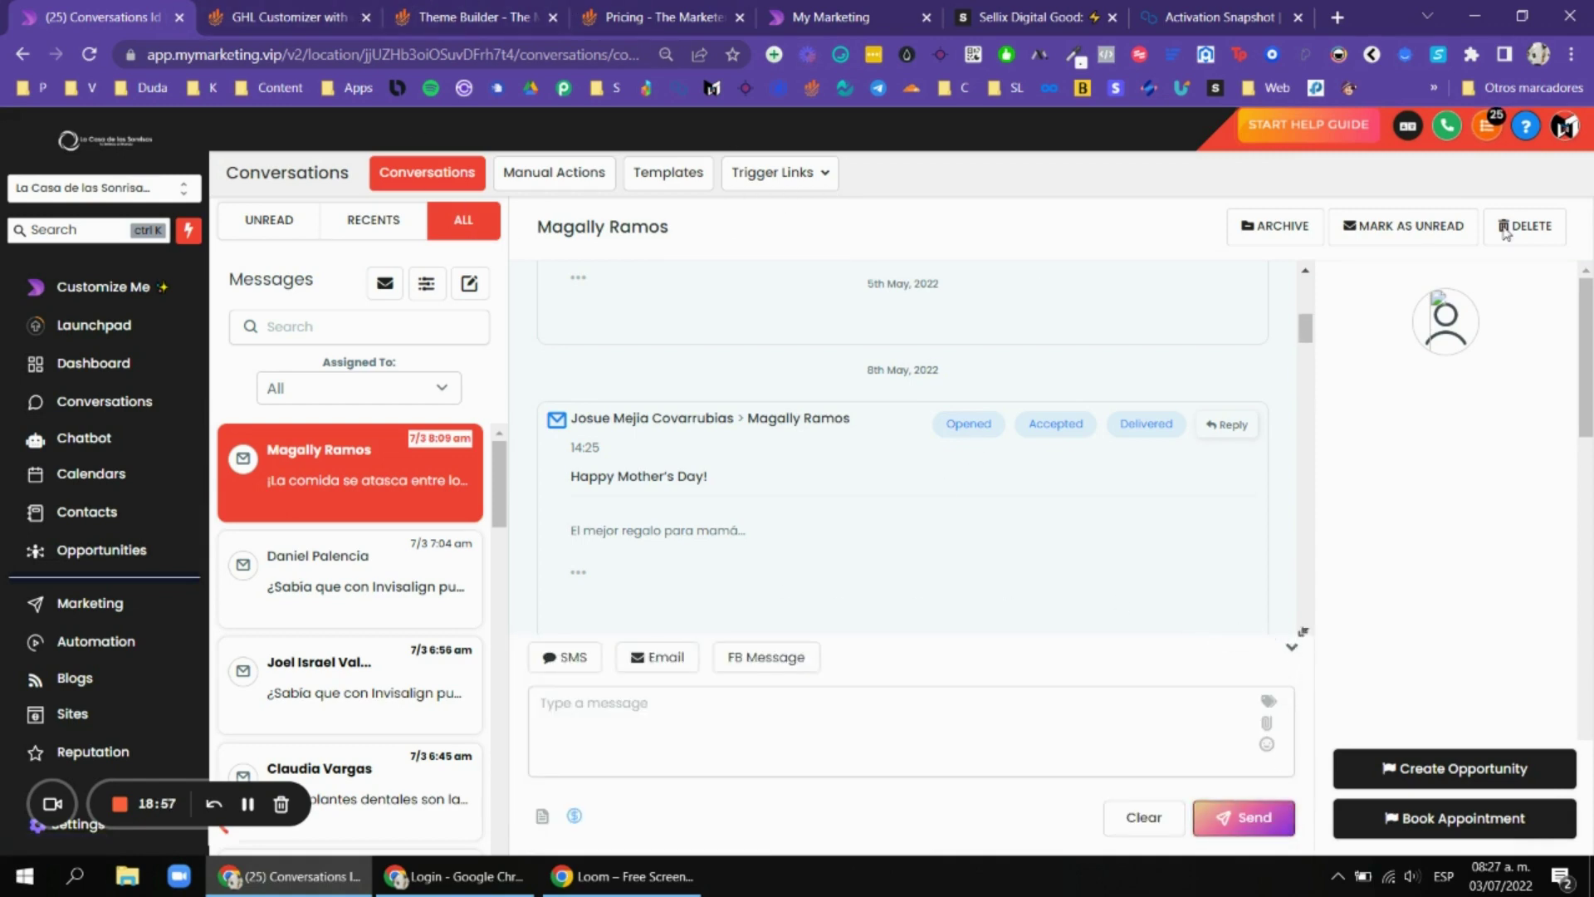
pyautogui.click(1451, 328)
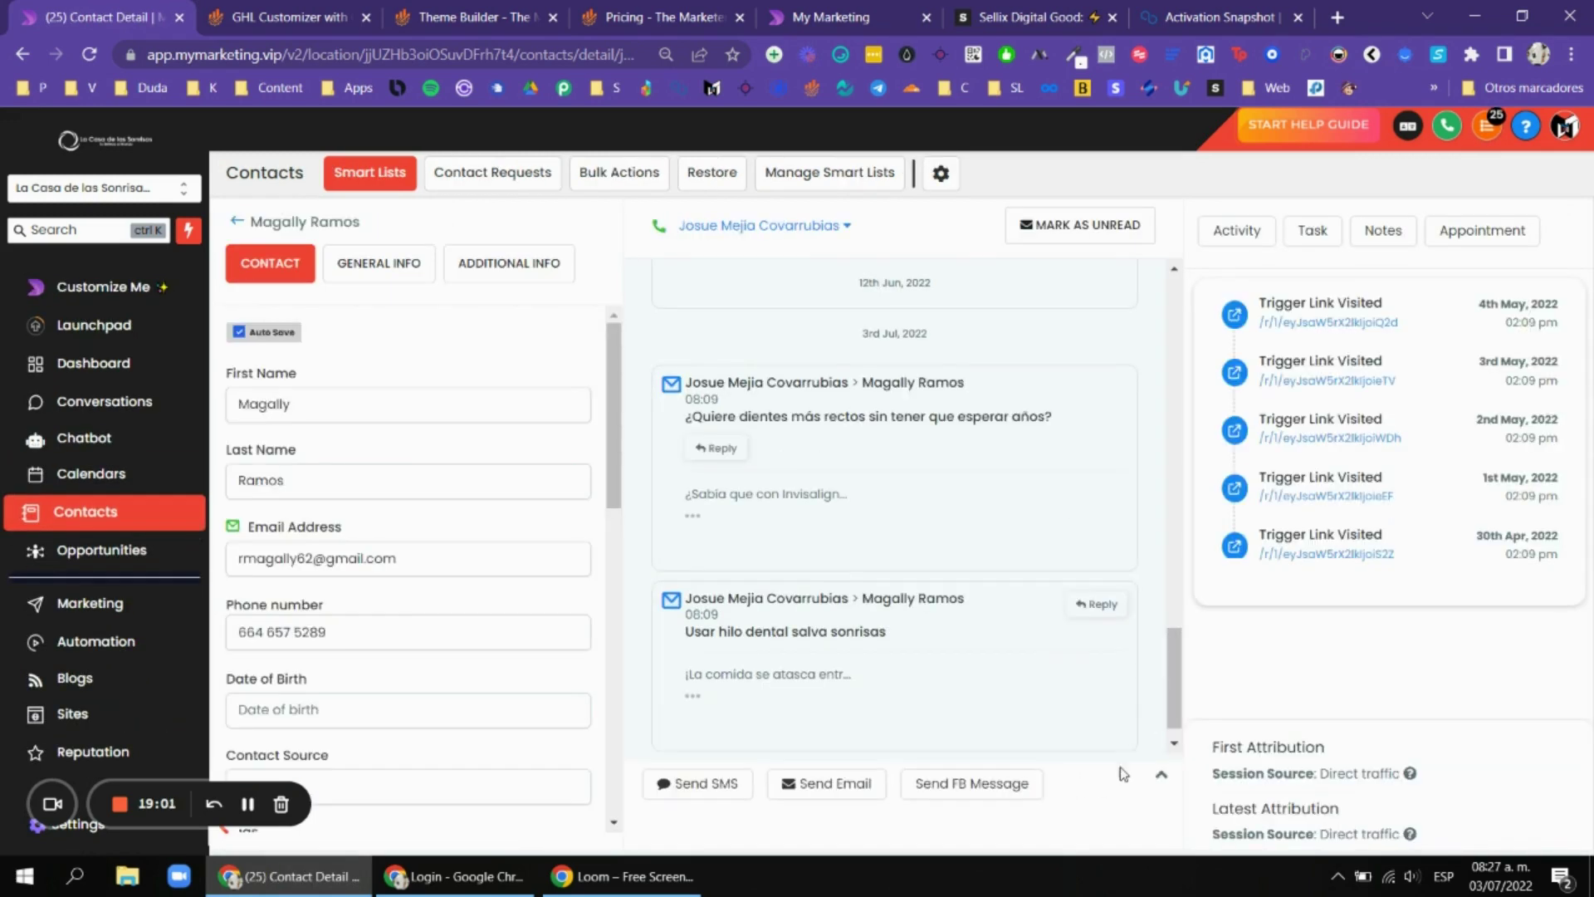
# Collapse the send bar, review Messaging Upgrades in the Customizer, then go back to conversations.
pyautogui.click(1161, 782)
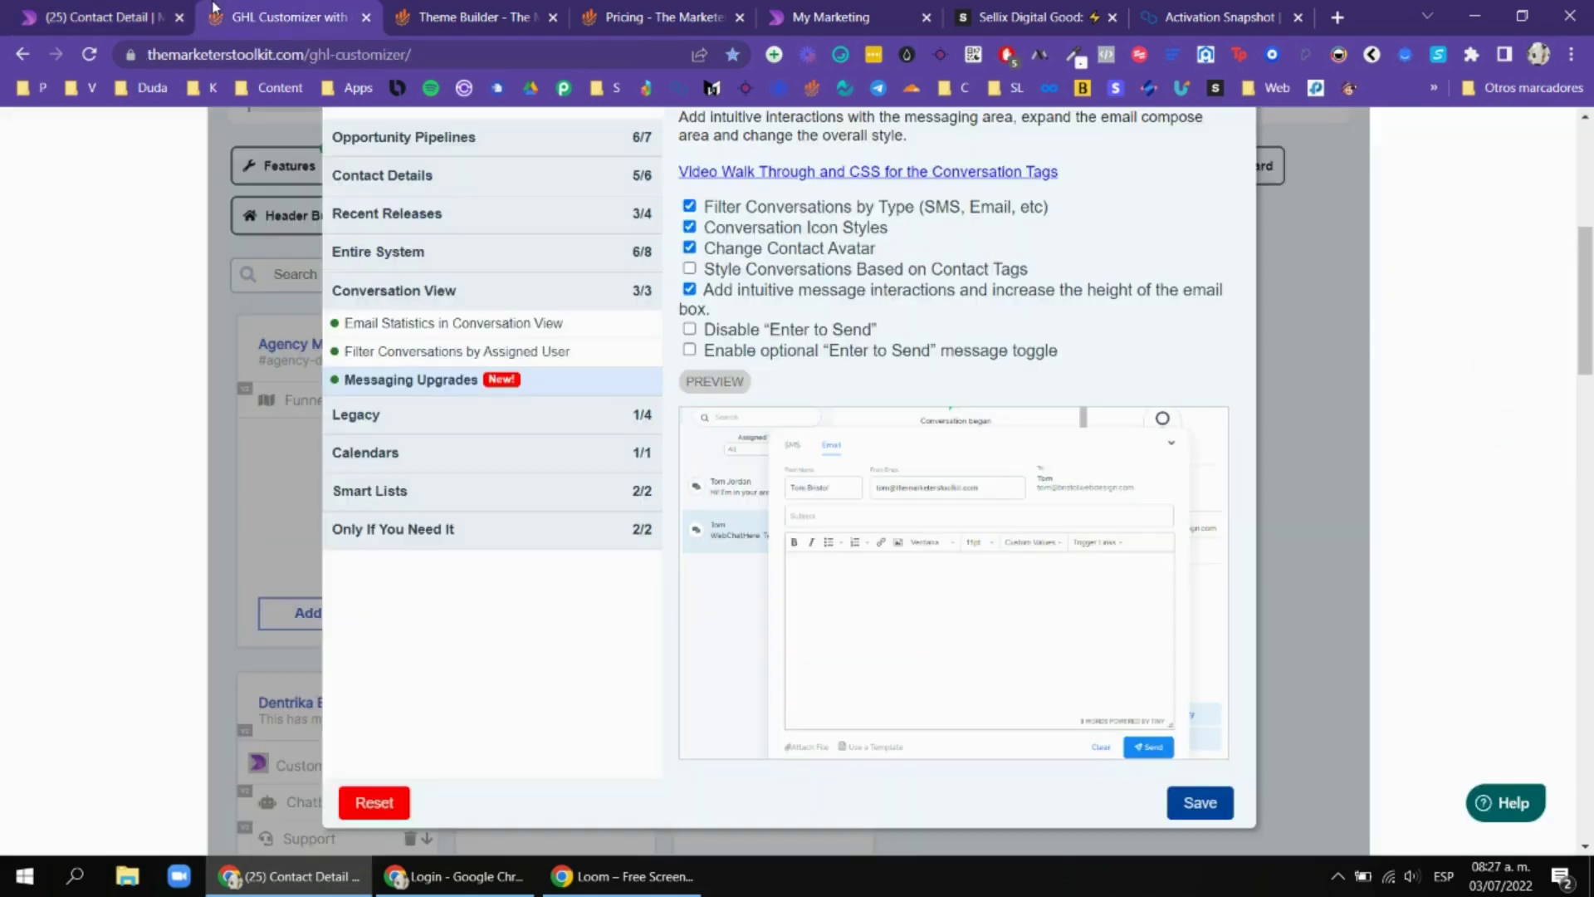
pyautogui.click(283, 17)
pyautogui.scroll(3, 883, 243)
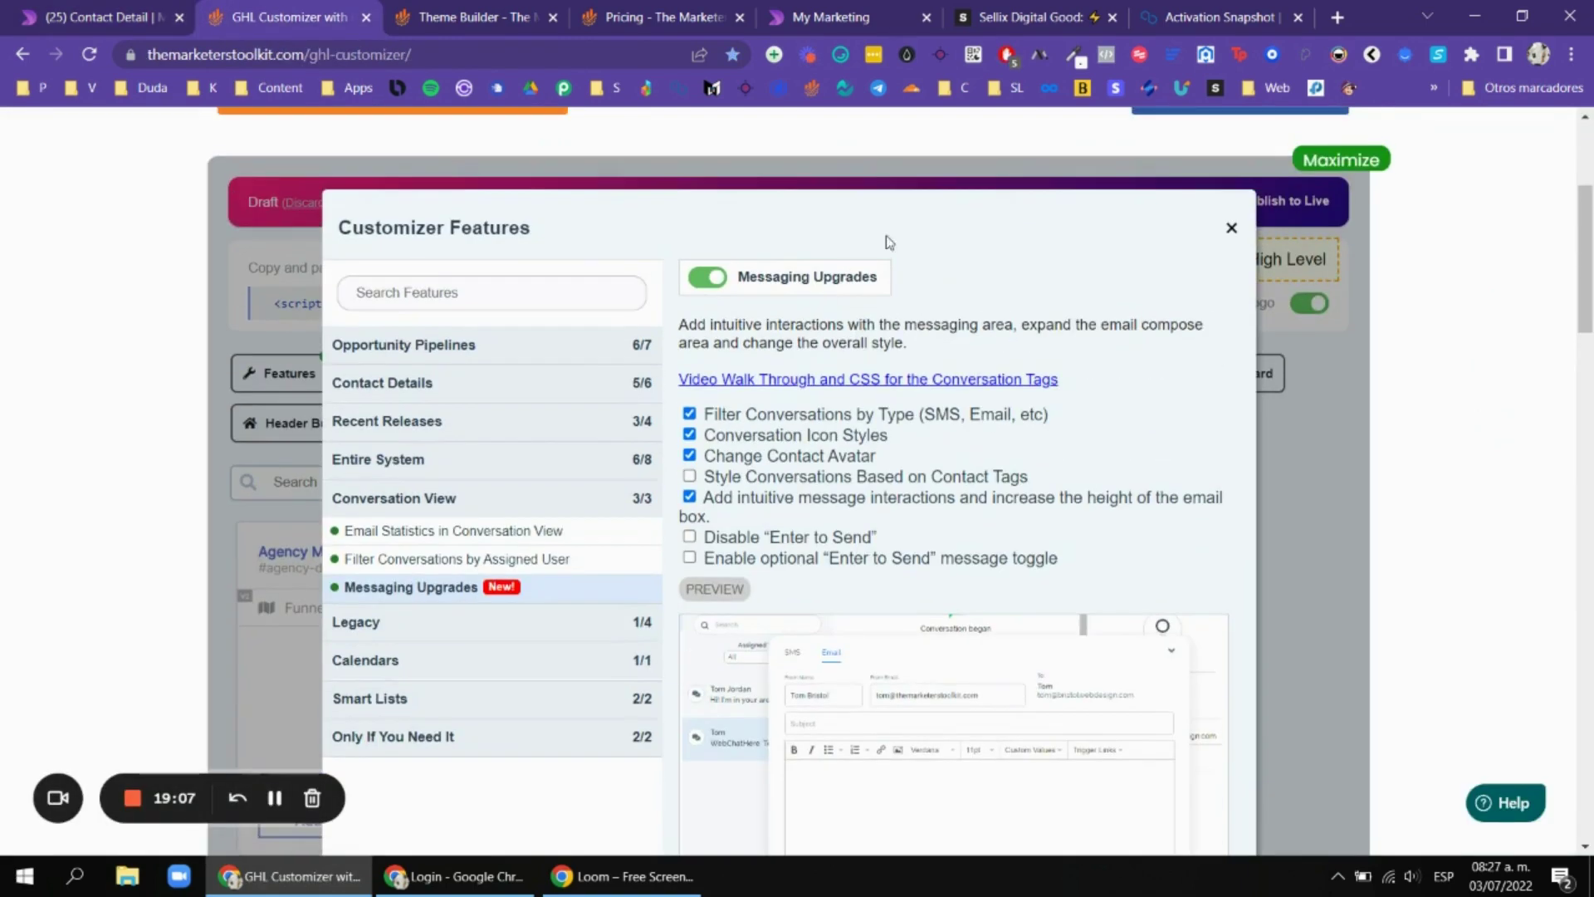
pyautogui.scroll(-3, 780, 345)
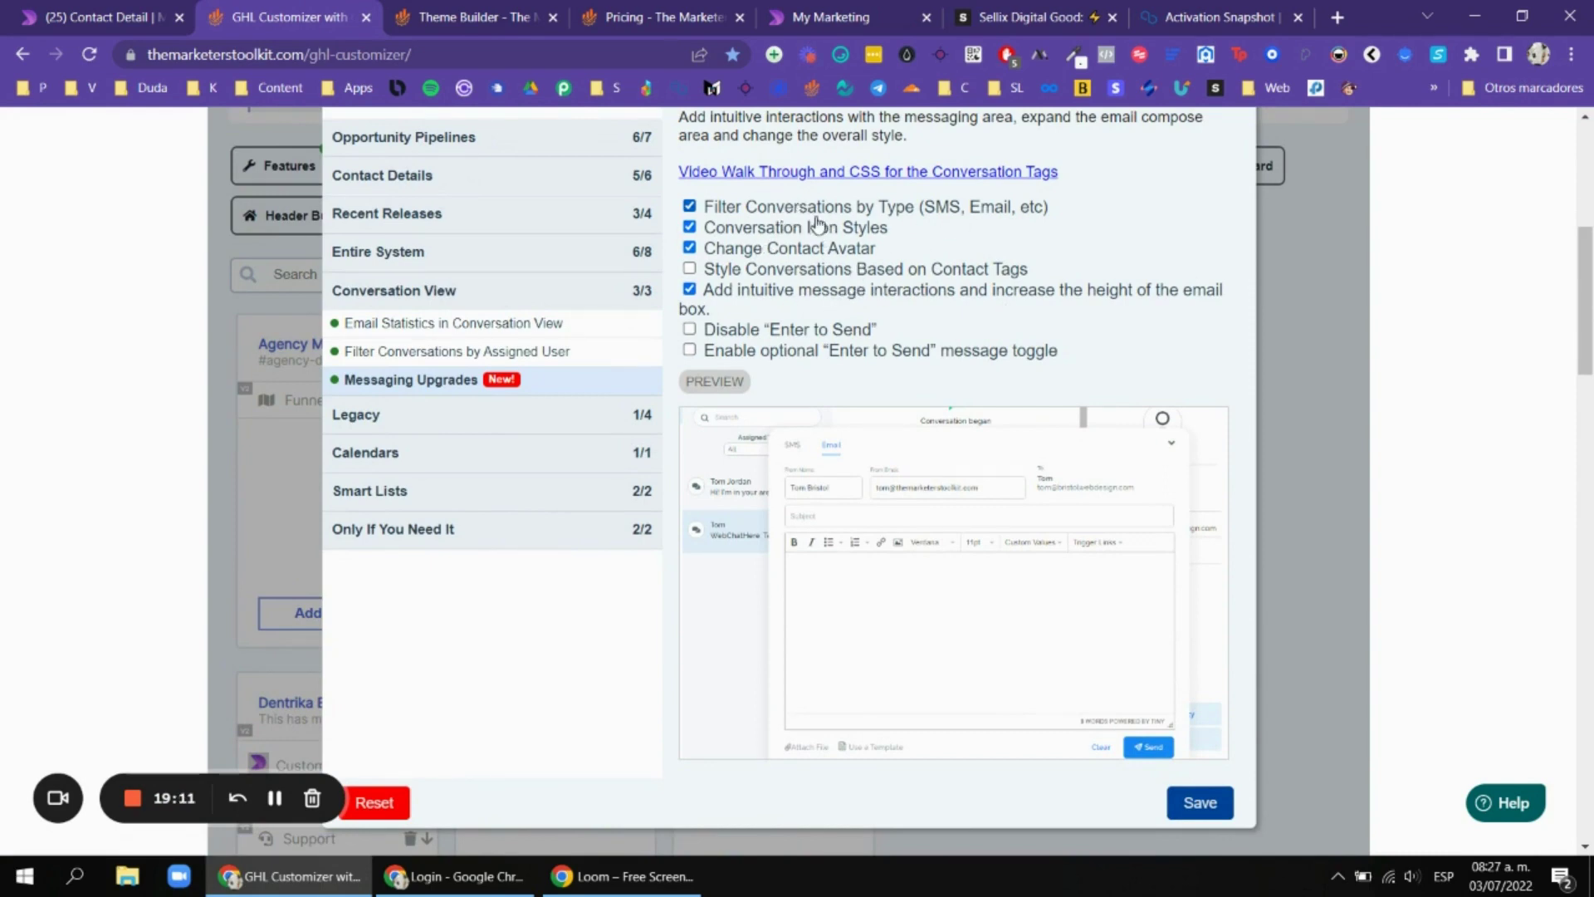
pyautogui.scroll(3, 927, 219)
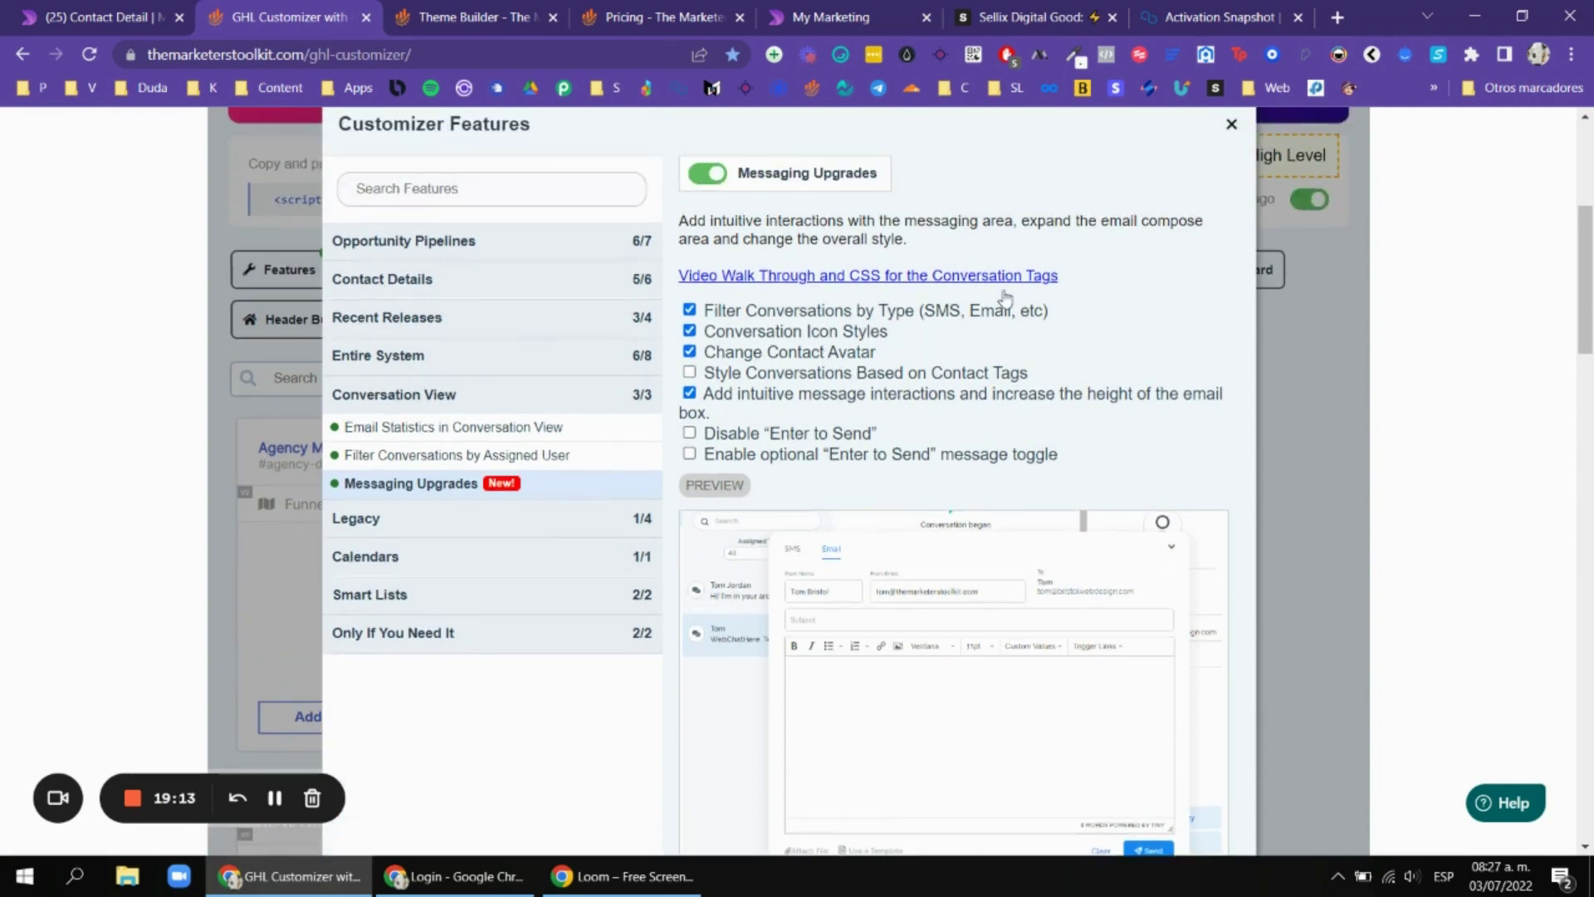
pyautogui.scroll(-3, 1000, 299)
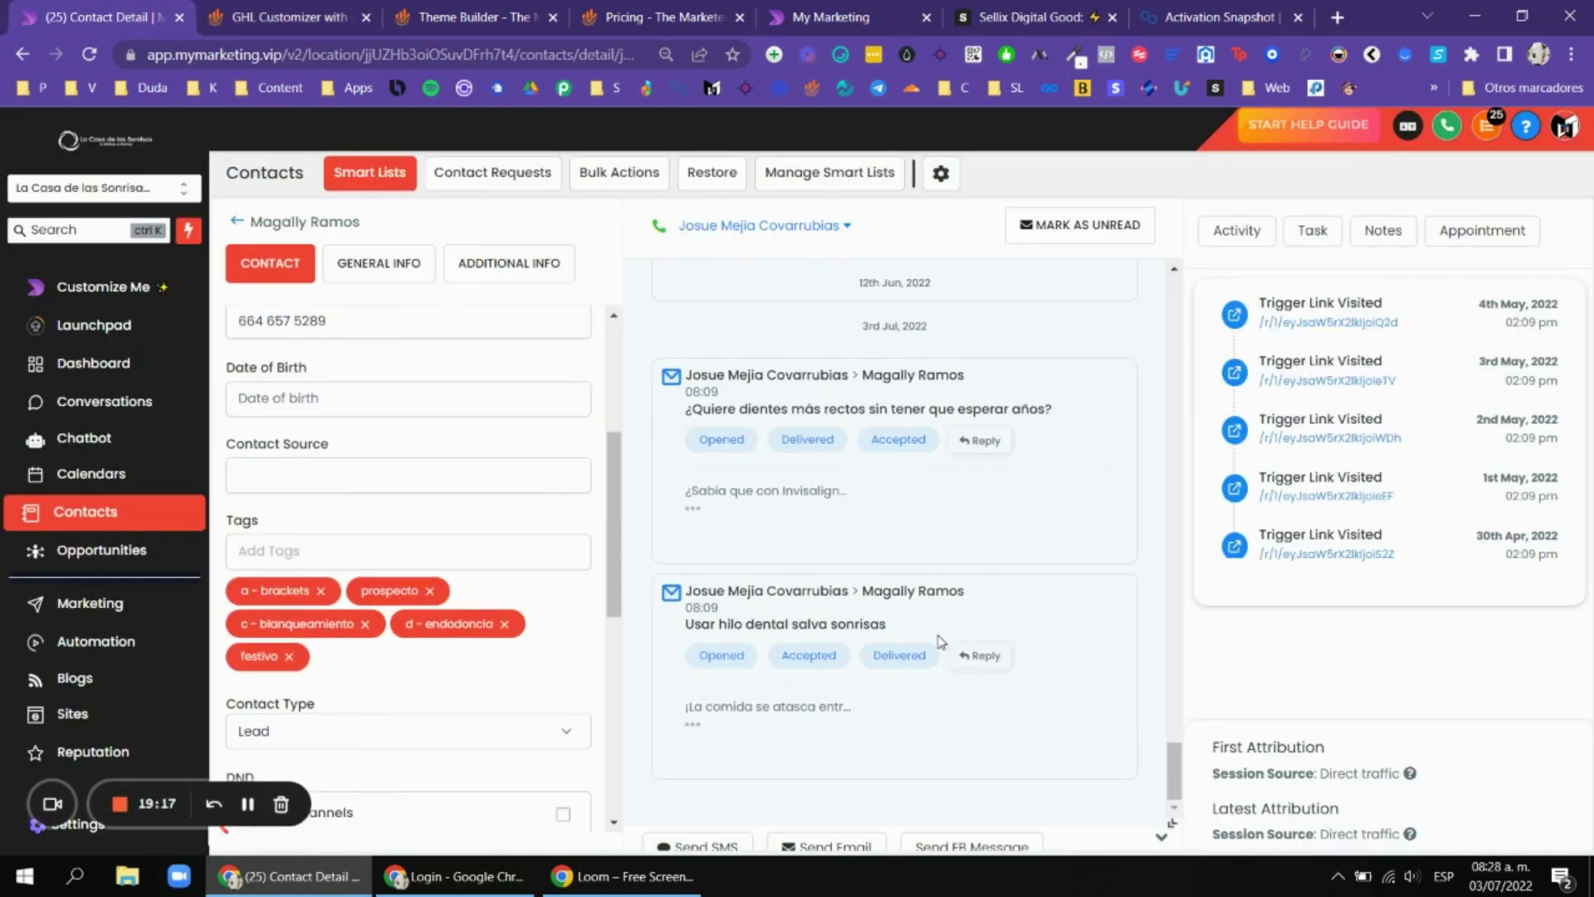
pyautogui.hotkey('ctrl', 'Tab')
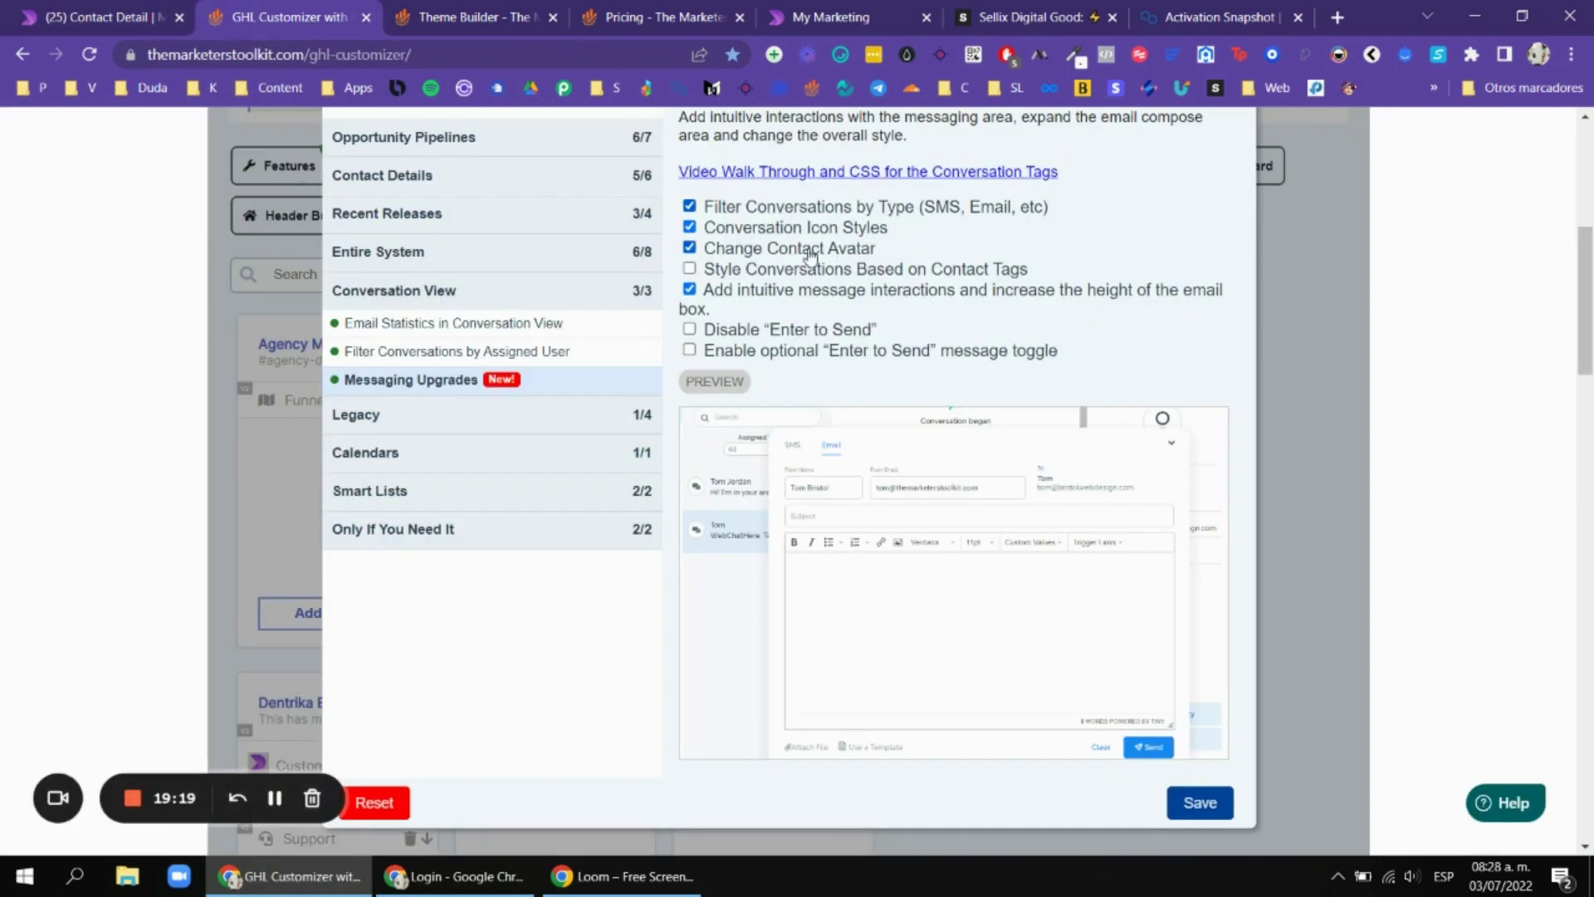
pyautogui.scroll(1, 980, 216)
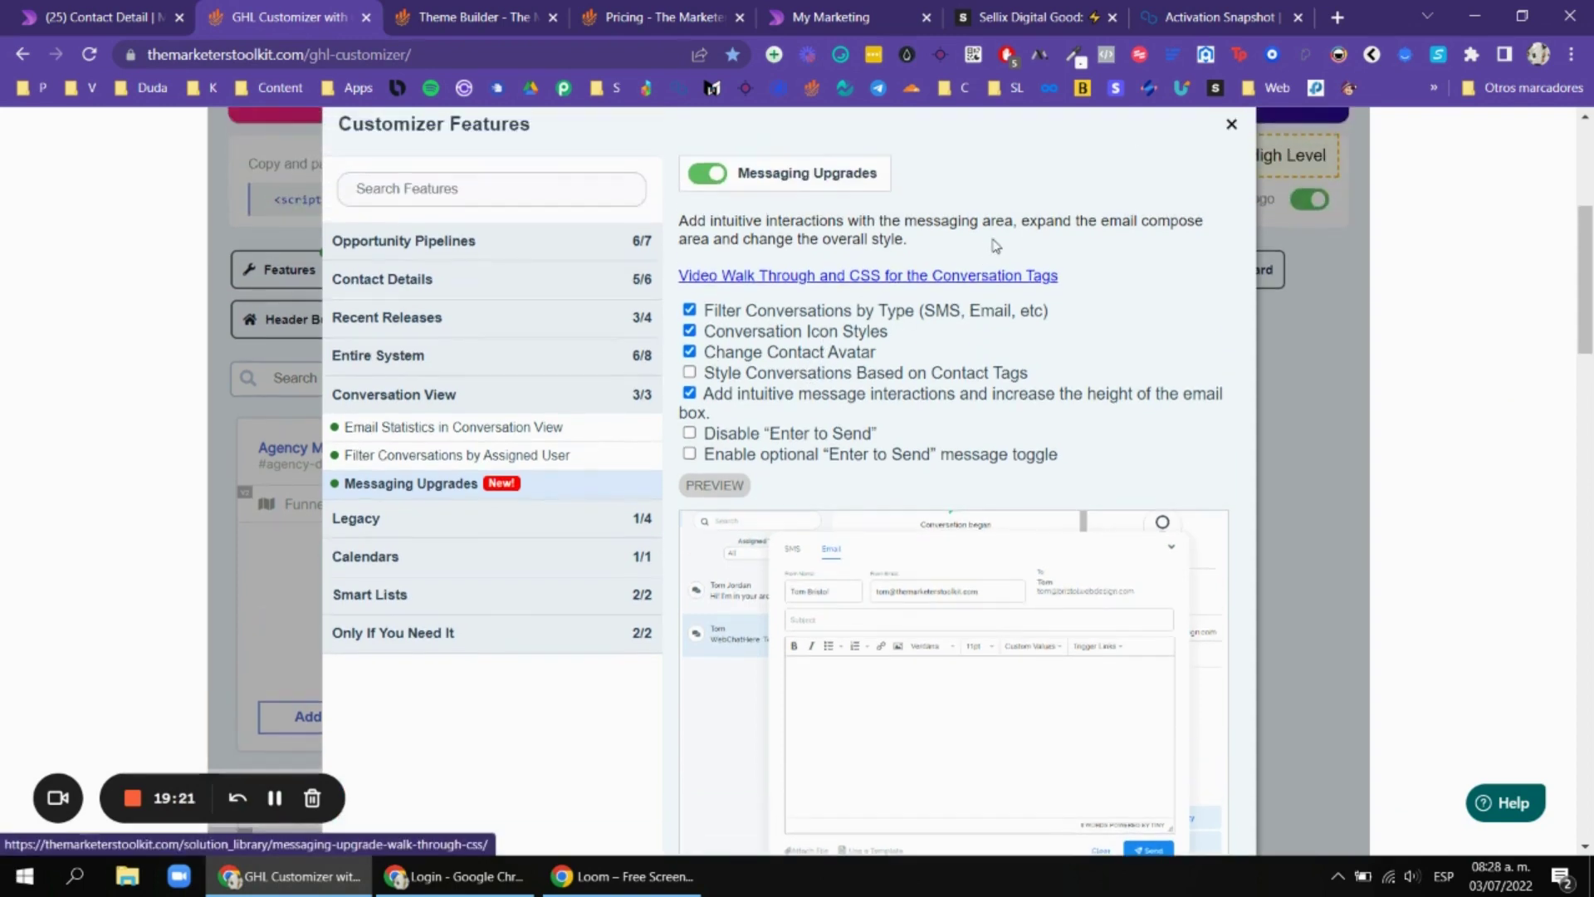
pyautogui.scroll(-2, 954, 274)
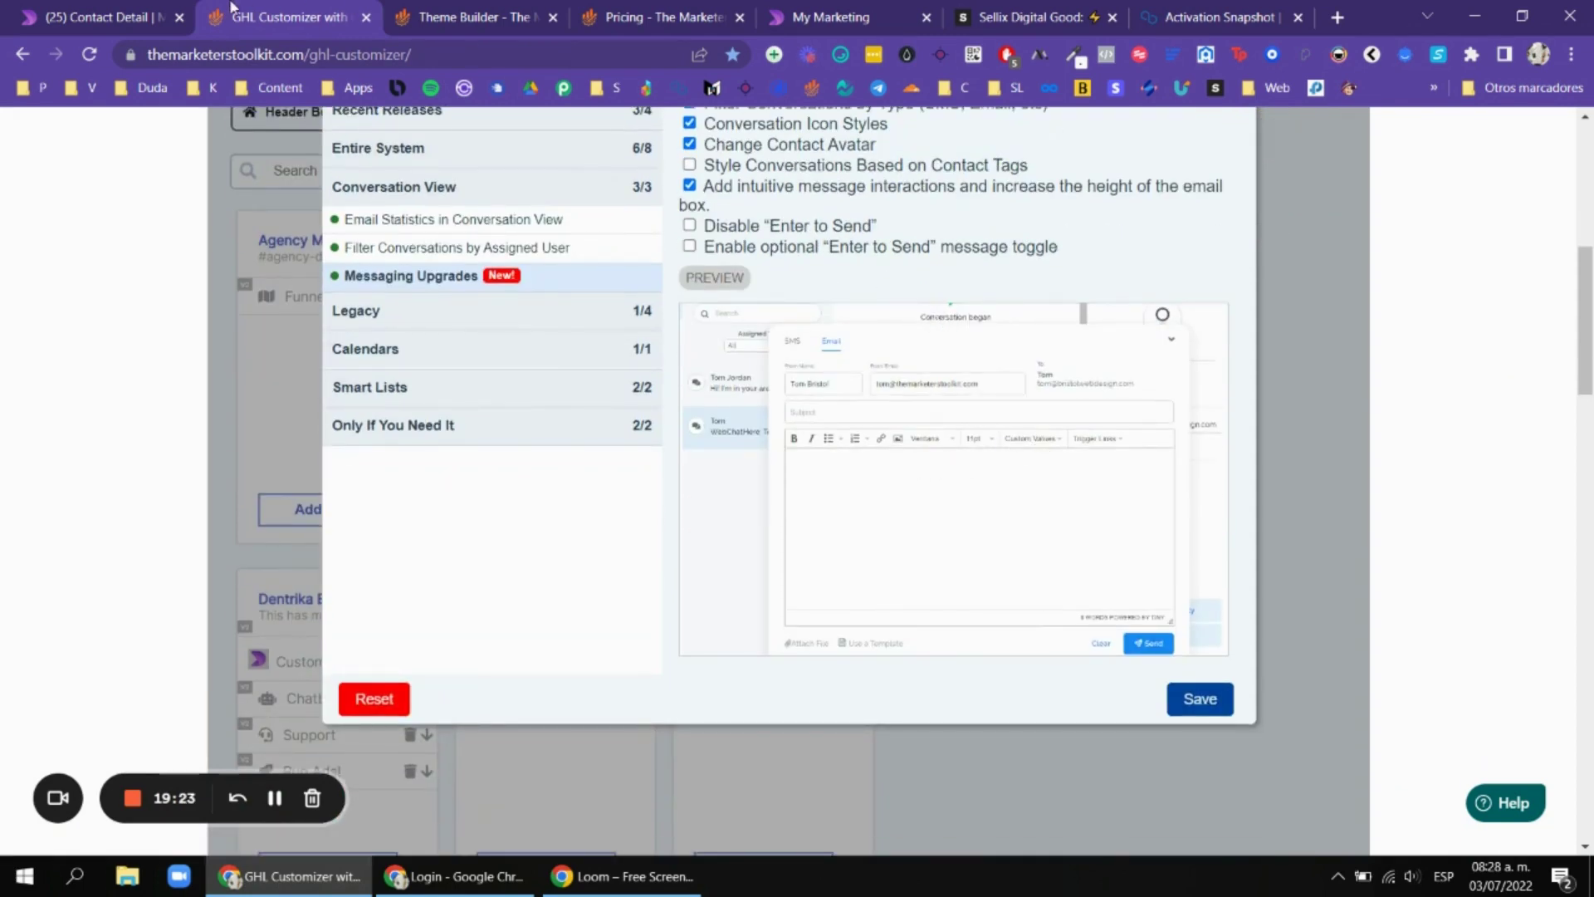
pyautogui.hotkey('ctrl', 'shift', 'Tab')
pyautogui.click(240, 222)
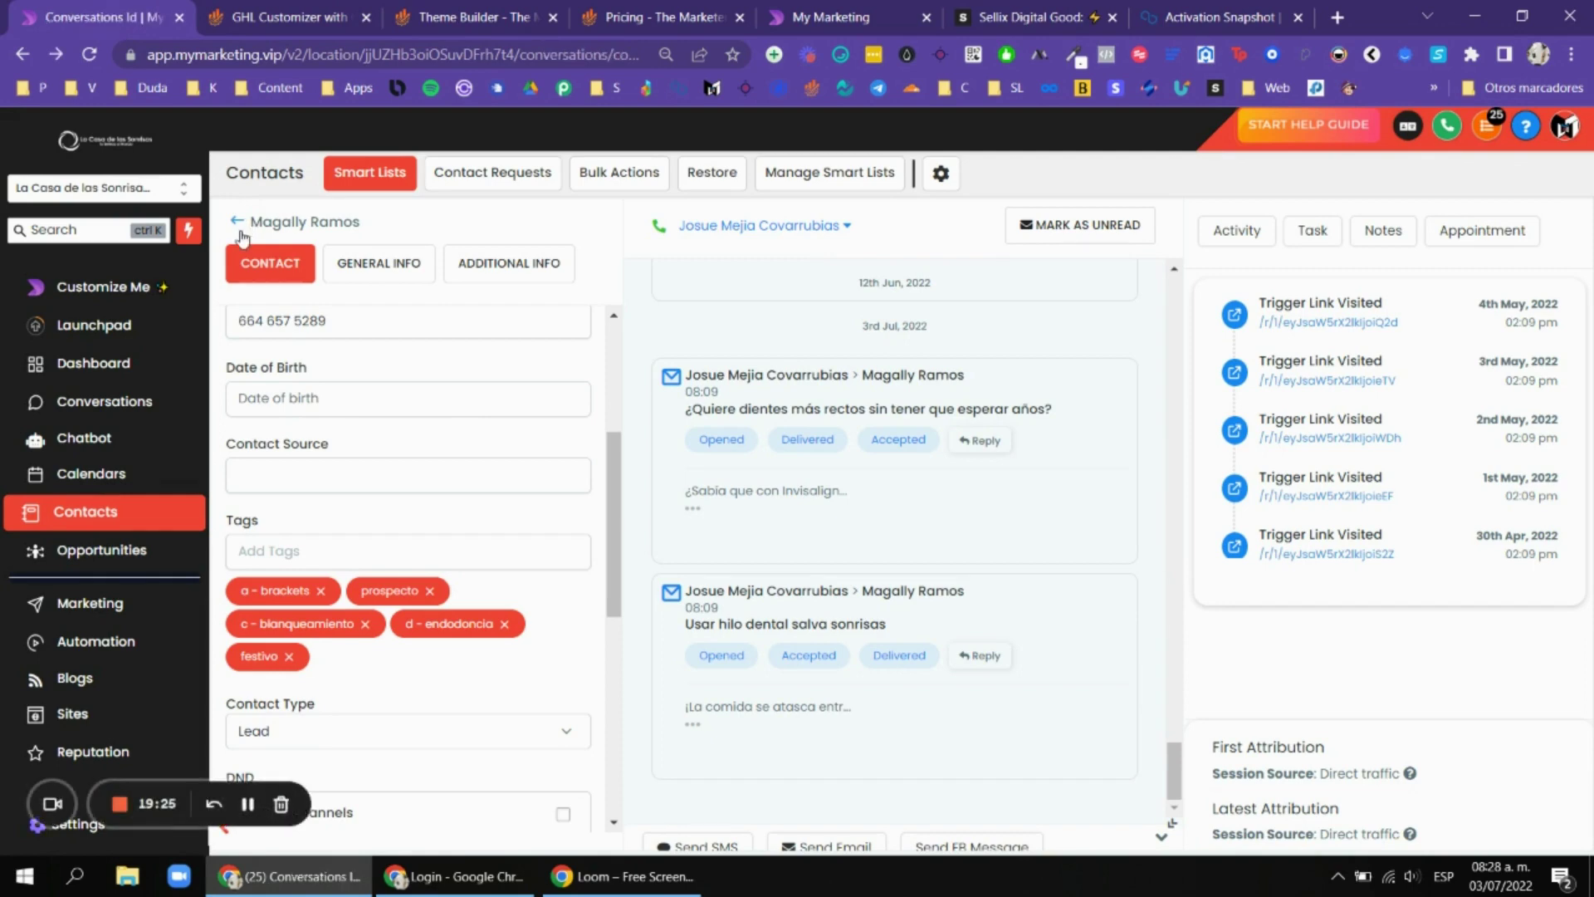
# Try the Last Message type and My chats filters, then reset the list to All chats.
pyautogui.click(426, 284)
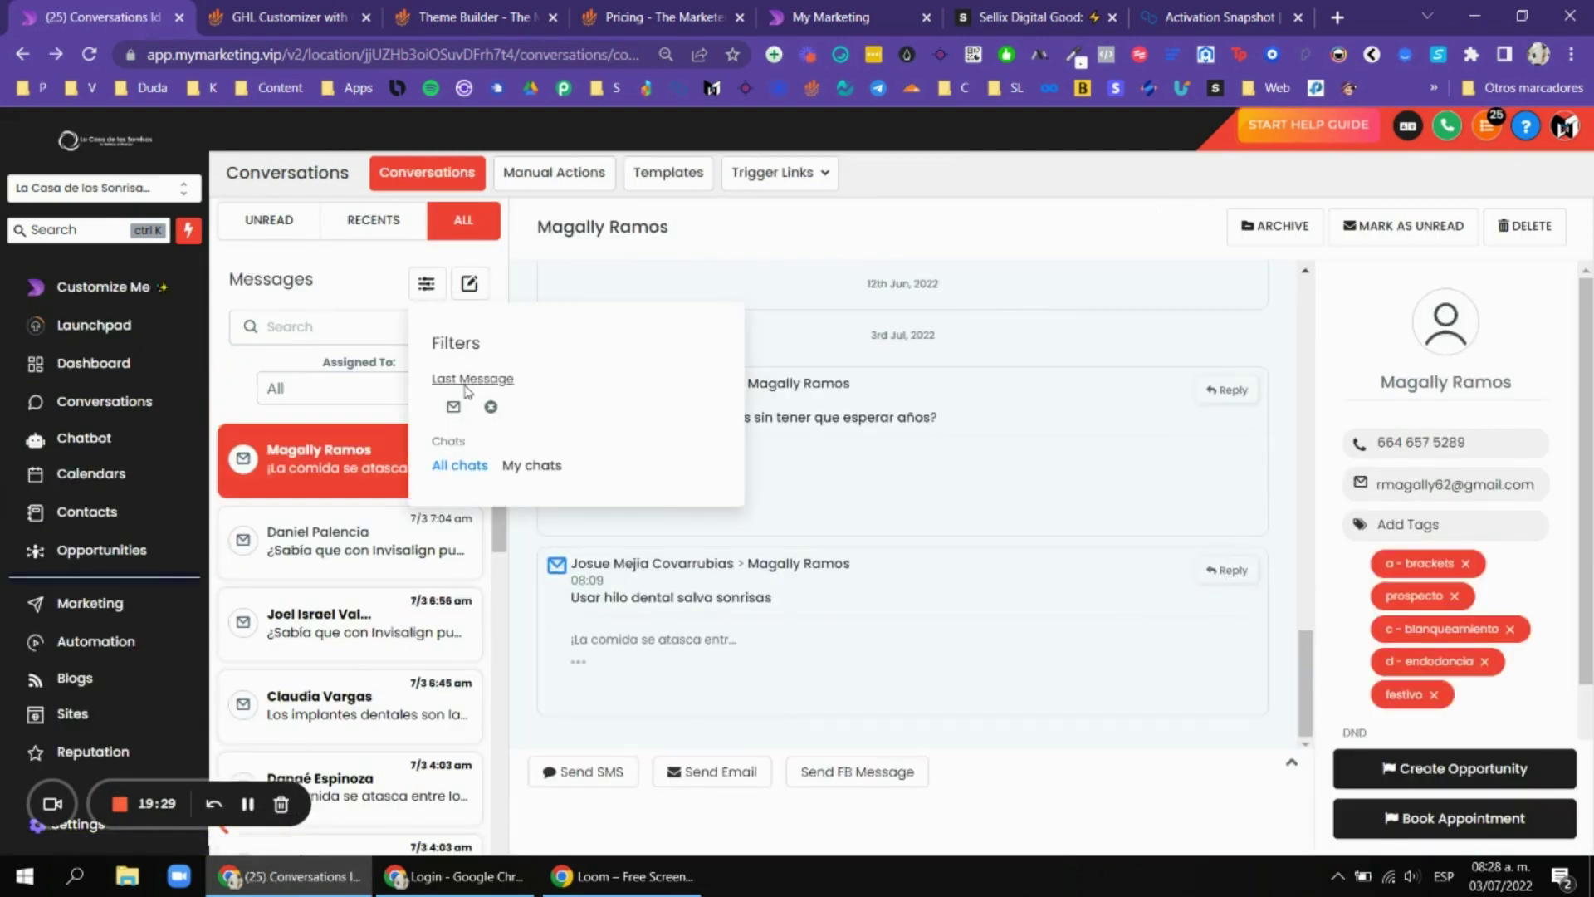
pyautogui.click(491, 407)
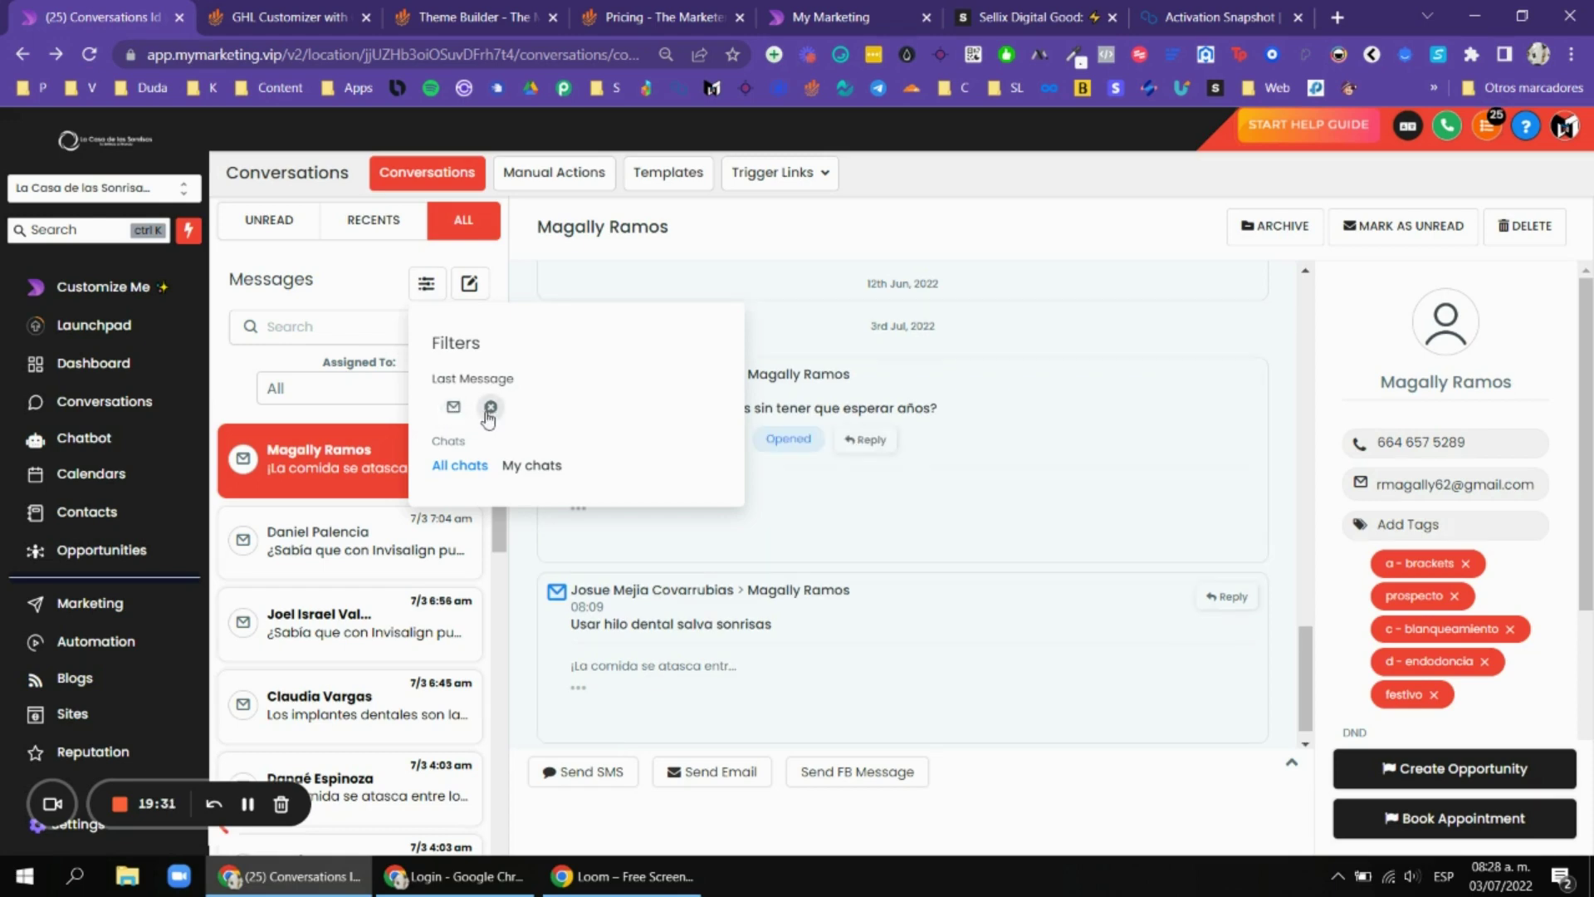
pyautogui.click(386, 286)
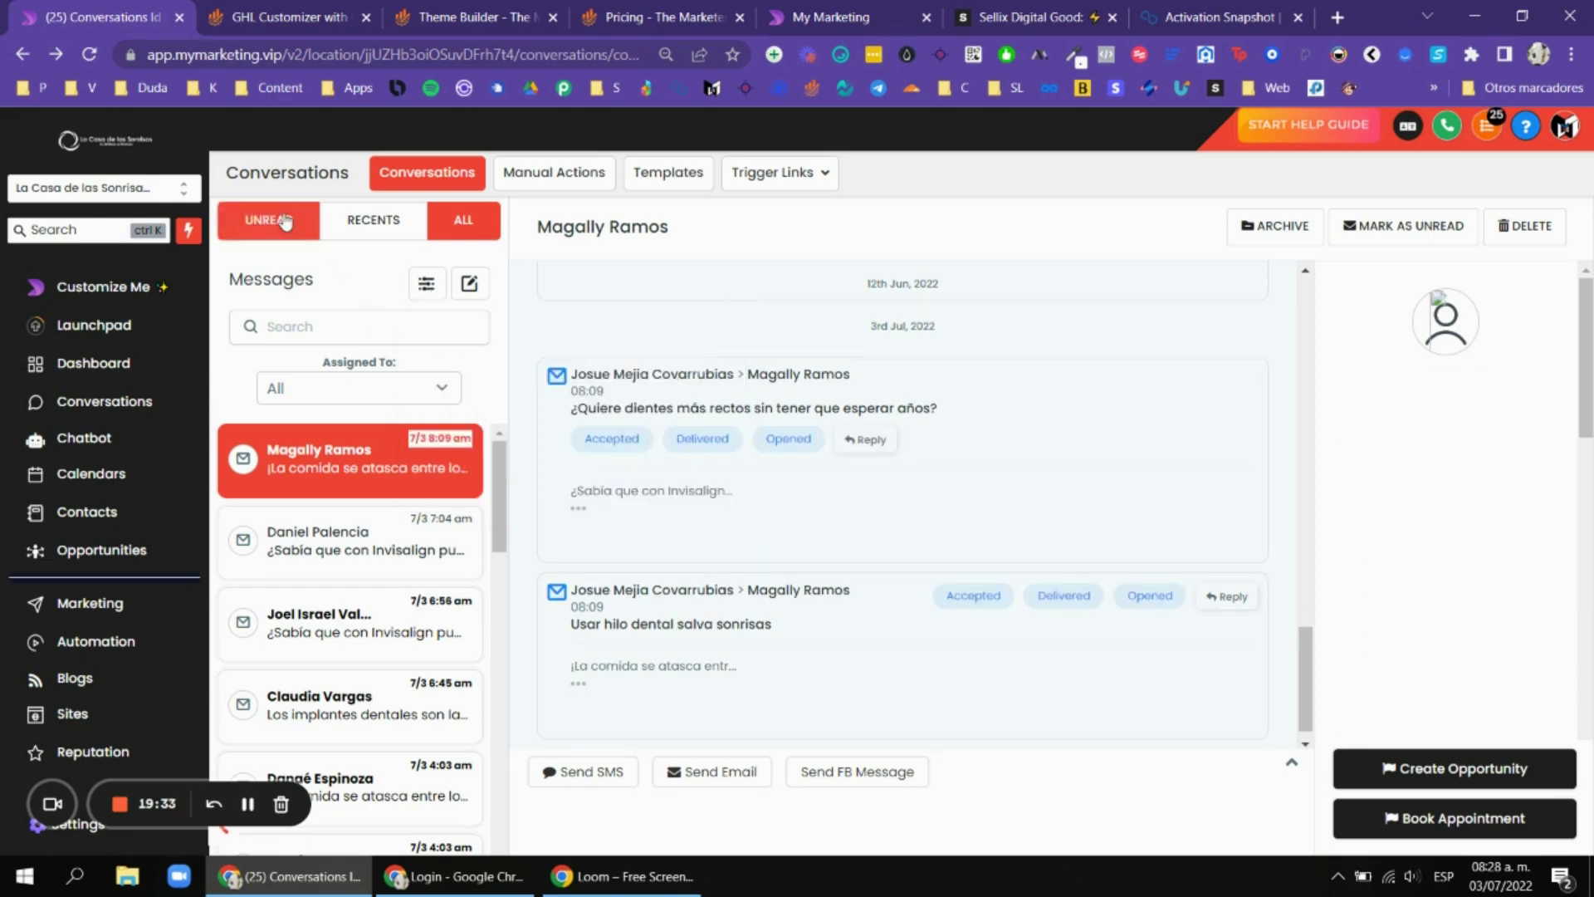
pyautogui.click(374, 219)
pyautogui.click(468, 236)
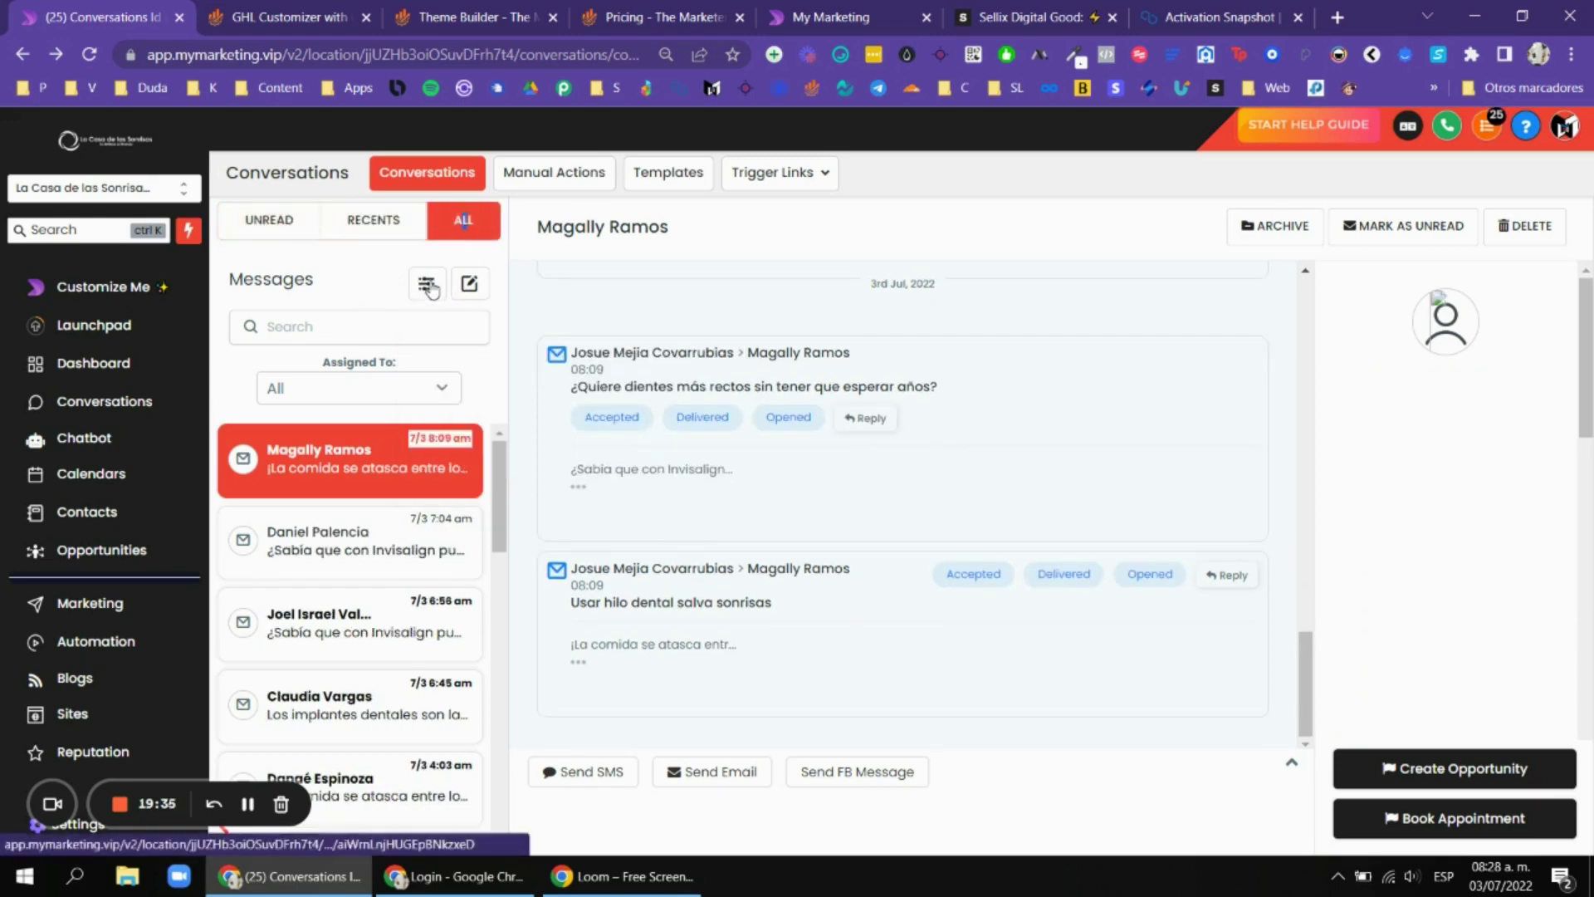
pyautogui.click(426, 283)
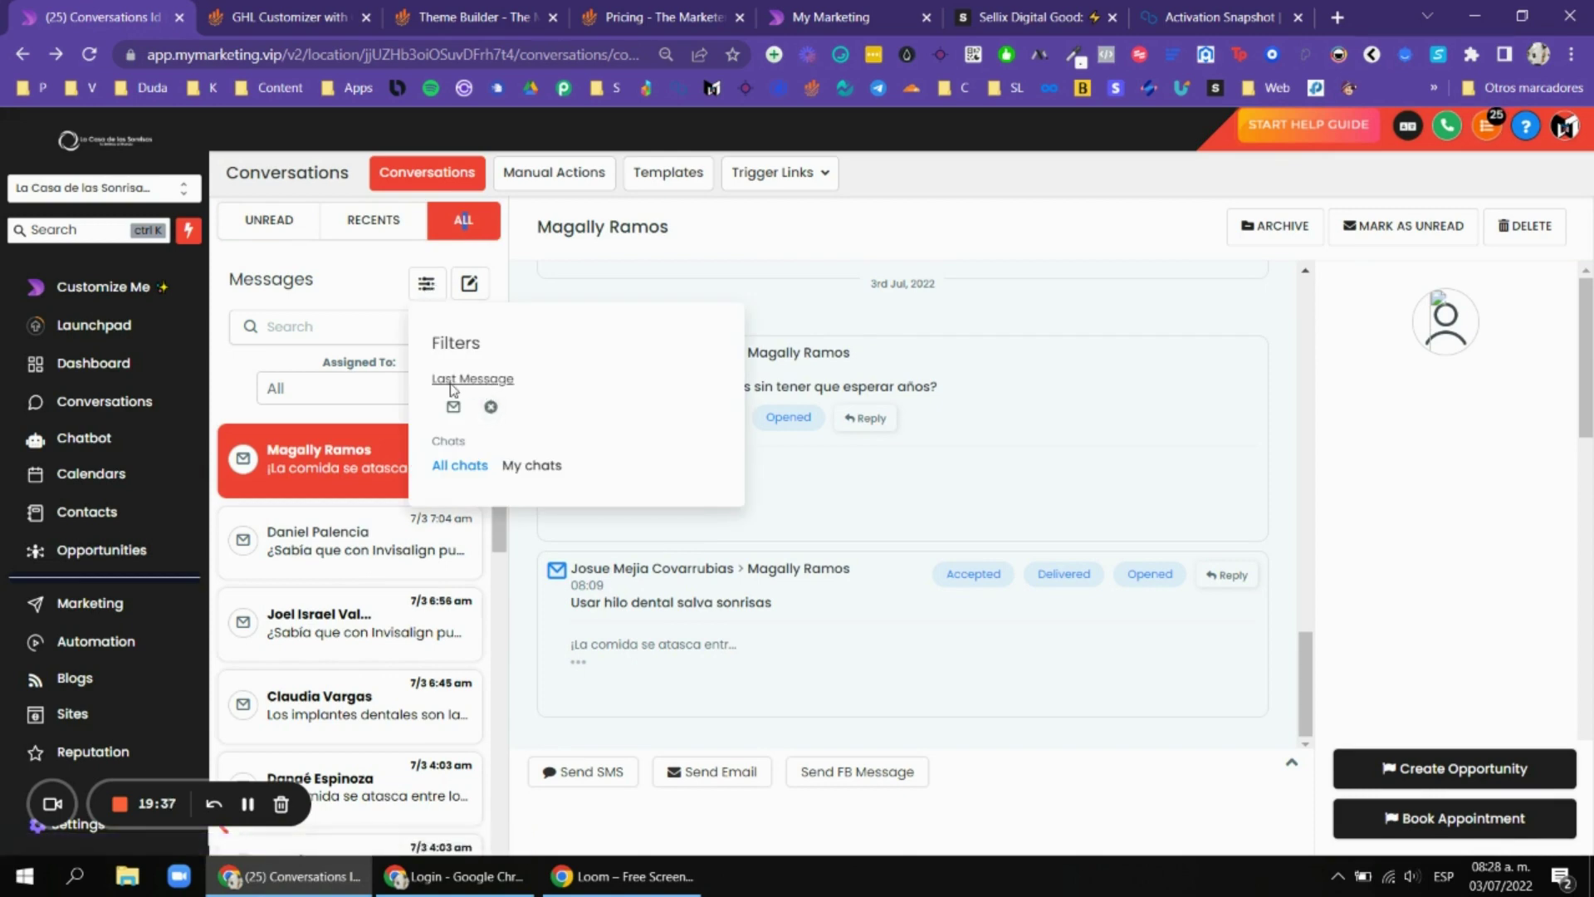
pyautogui.click(517, 467)
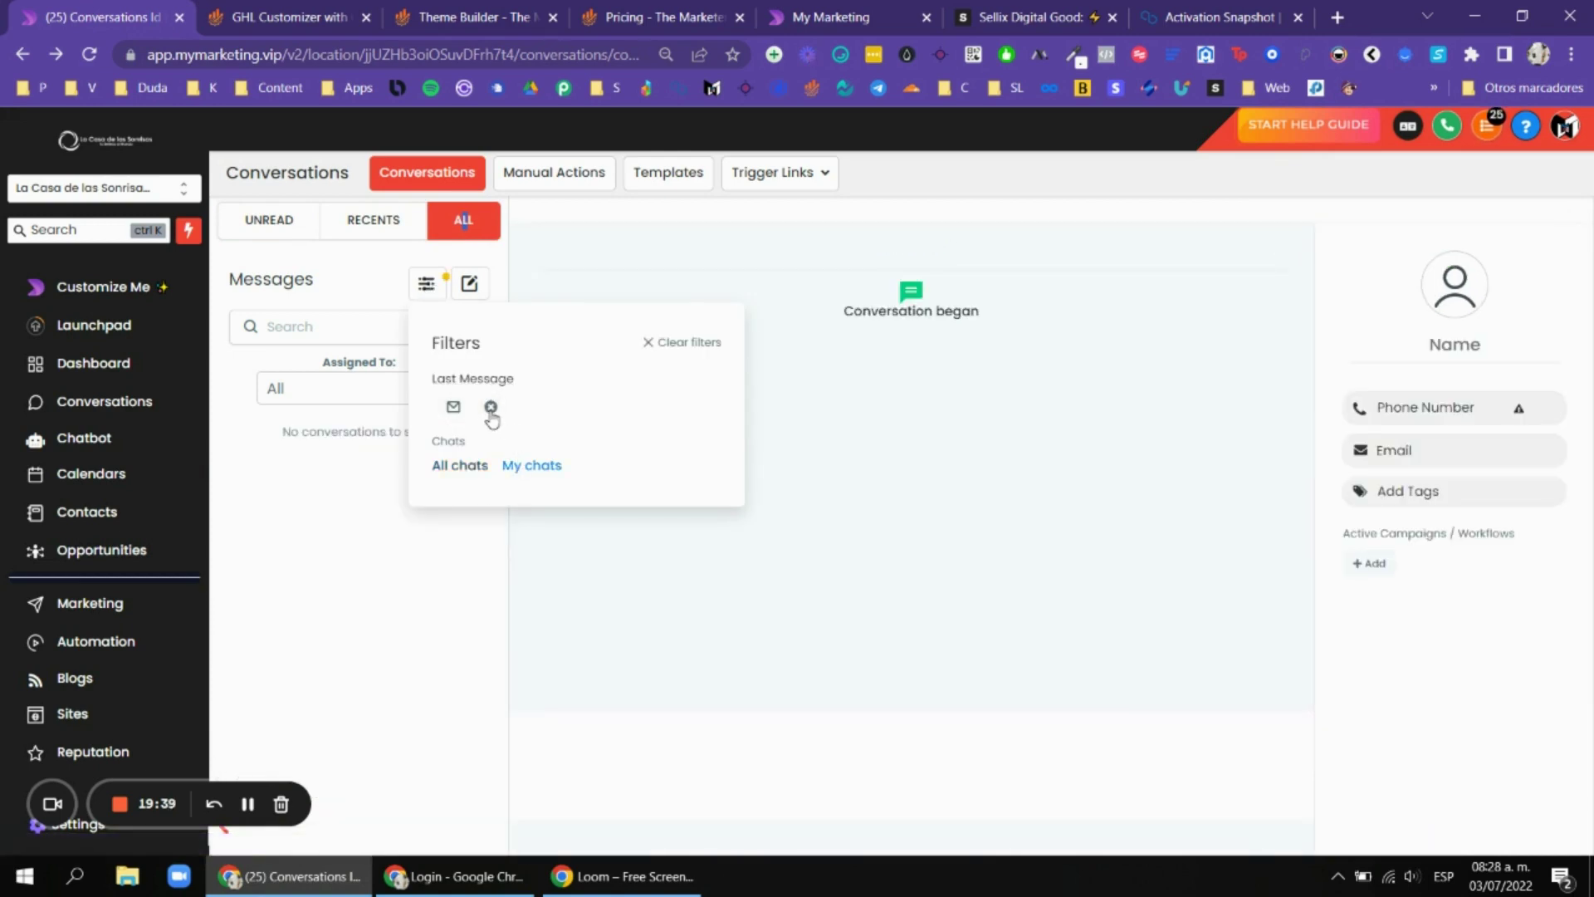
pyautogui.click(456, 466)
pyautogui.click(332, 17)
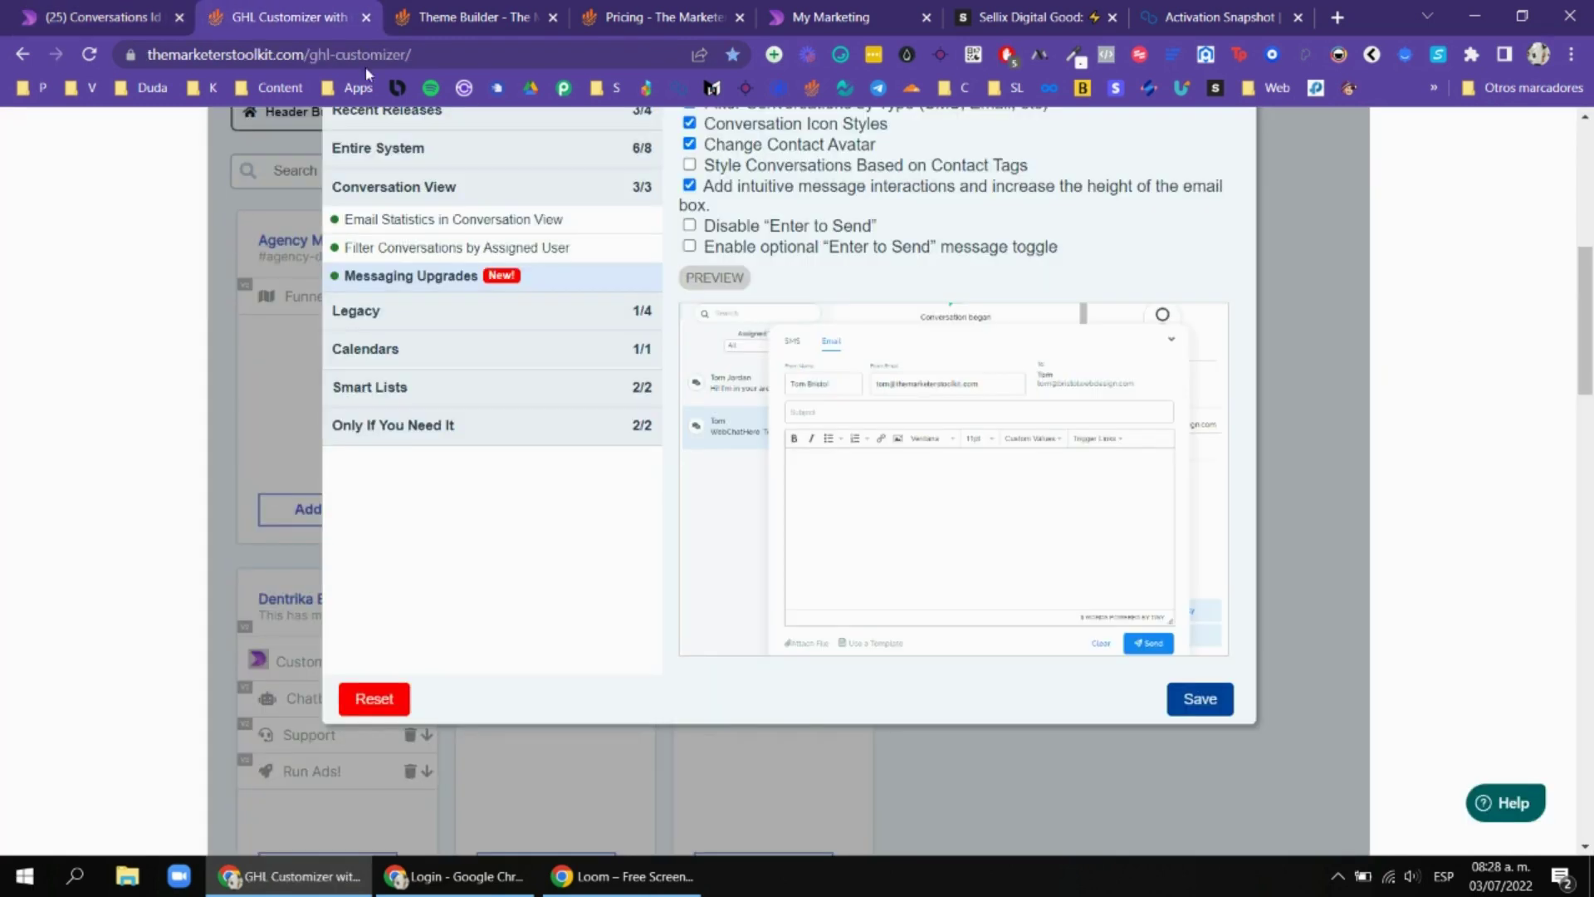
# Browse the Contact Search, Calendar Upgrades and Contact Smart List Upgrades features in the Customizer.
pyautogui.click(502, 320)
pyautogui.click(437, 349)
pyautogui.scroll(1, 1043, 366)
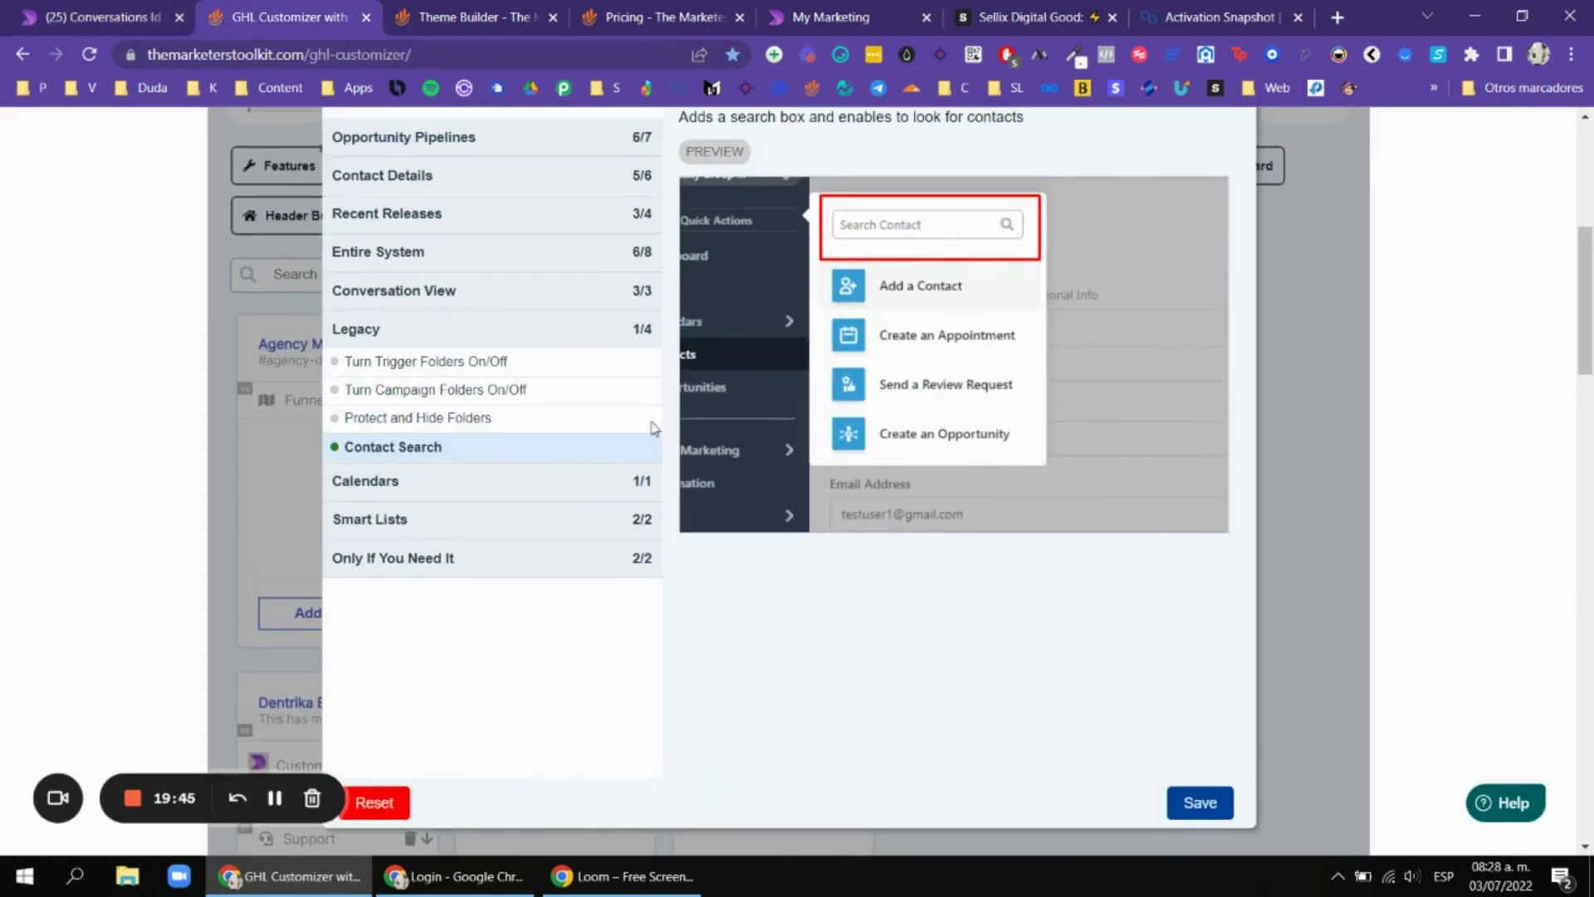
pyautogui.click(533, 482)
pyautogui.click(499, 407)
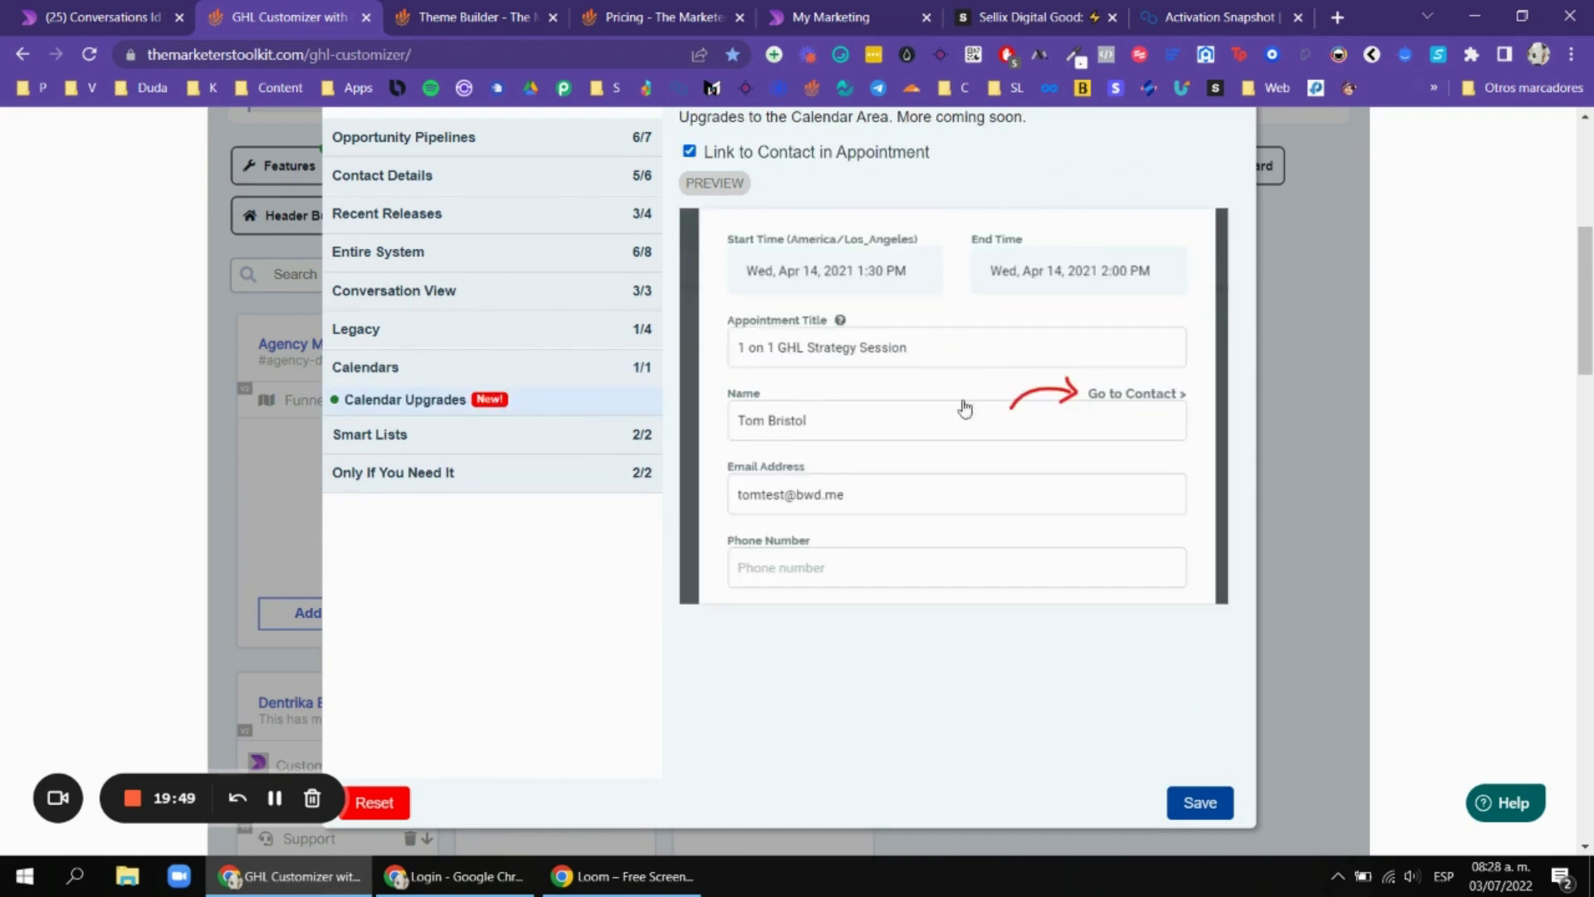
pyautogui.scroll(1, 904, 317)
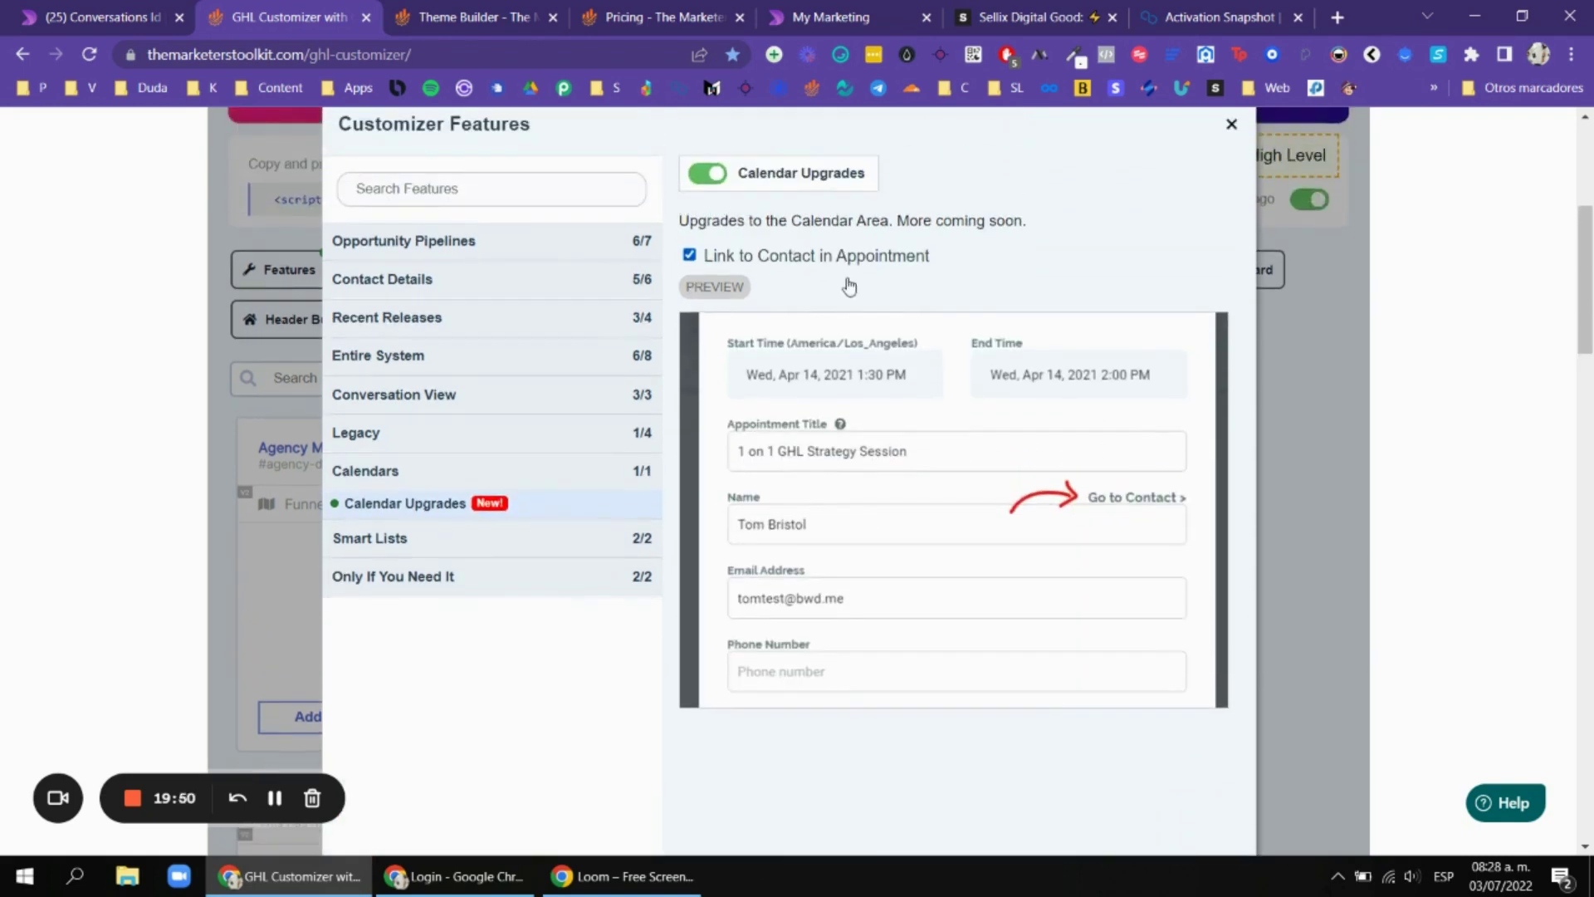
pyautogui.click(506, 548)
pyautogui.click(456, 546)
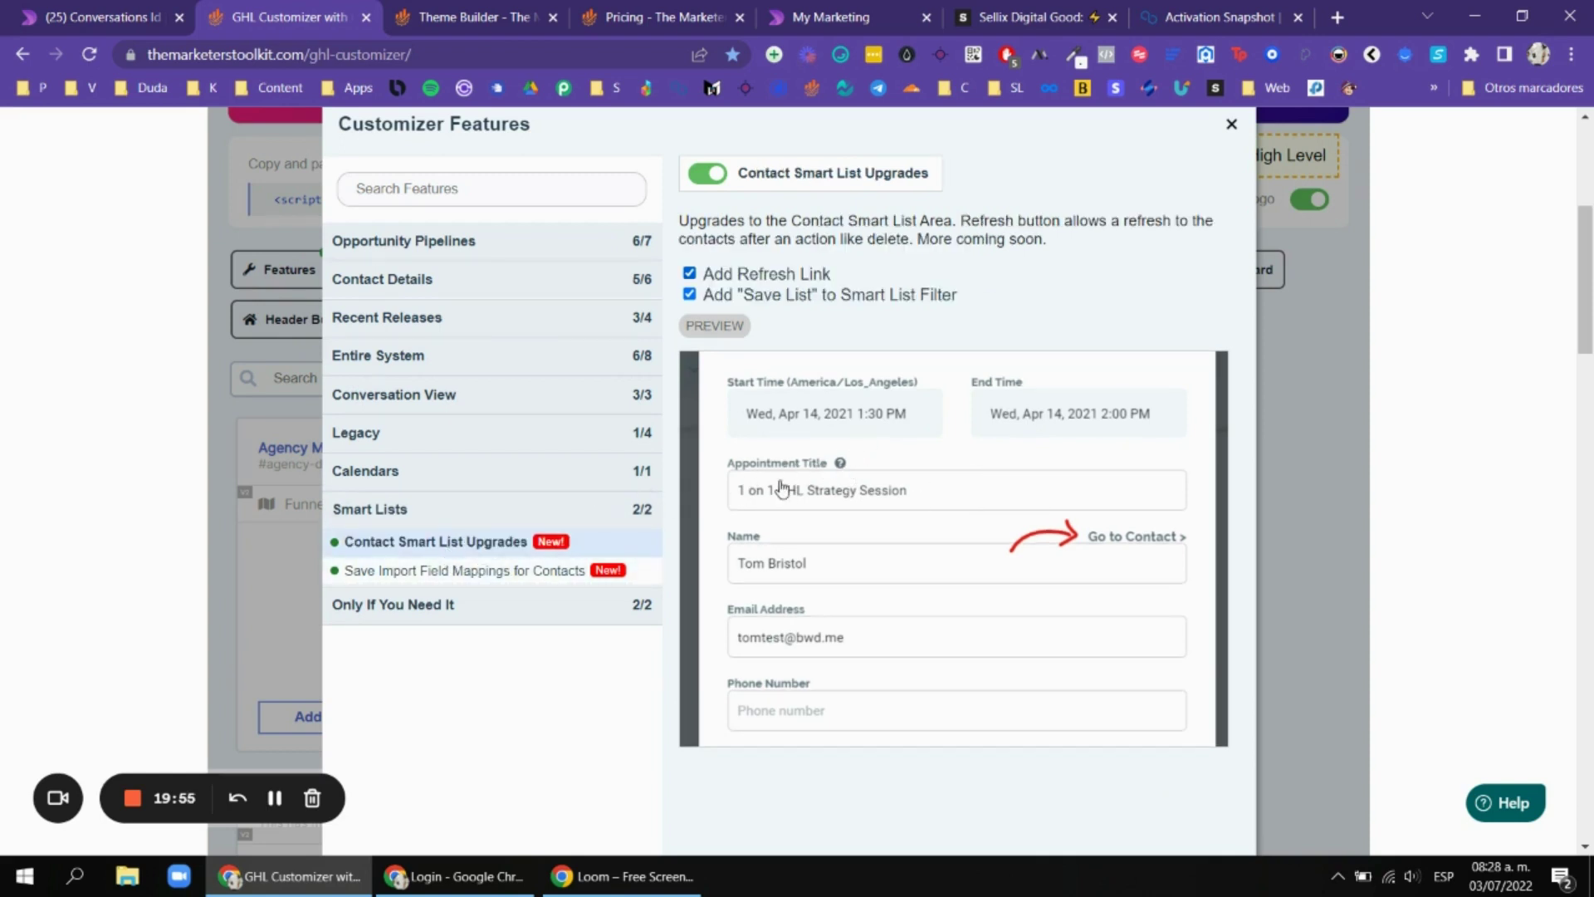
pyautogui.click(579, 538)
pyautogui.scroll(-2, 921, 480)
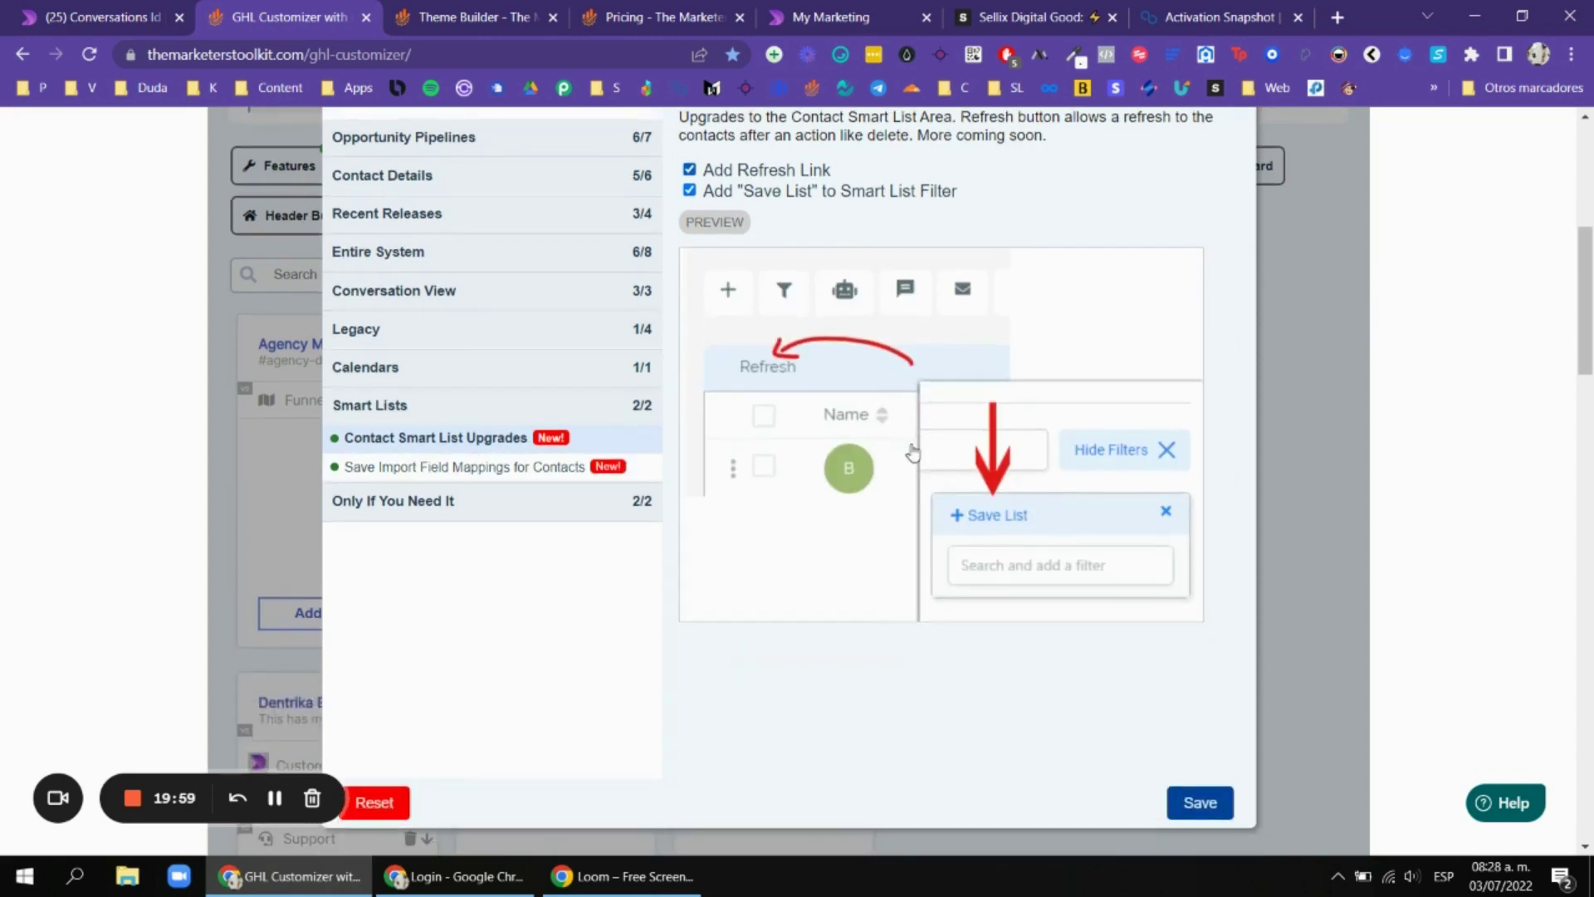
pyautogui.click(509, 468)
pyautogui.scroll(2, 493, 509)
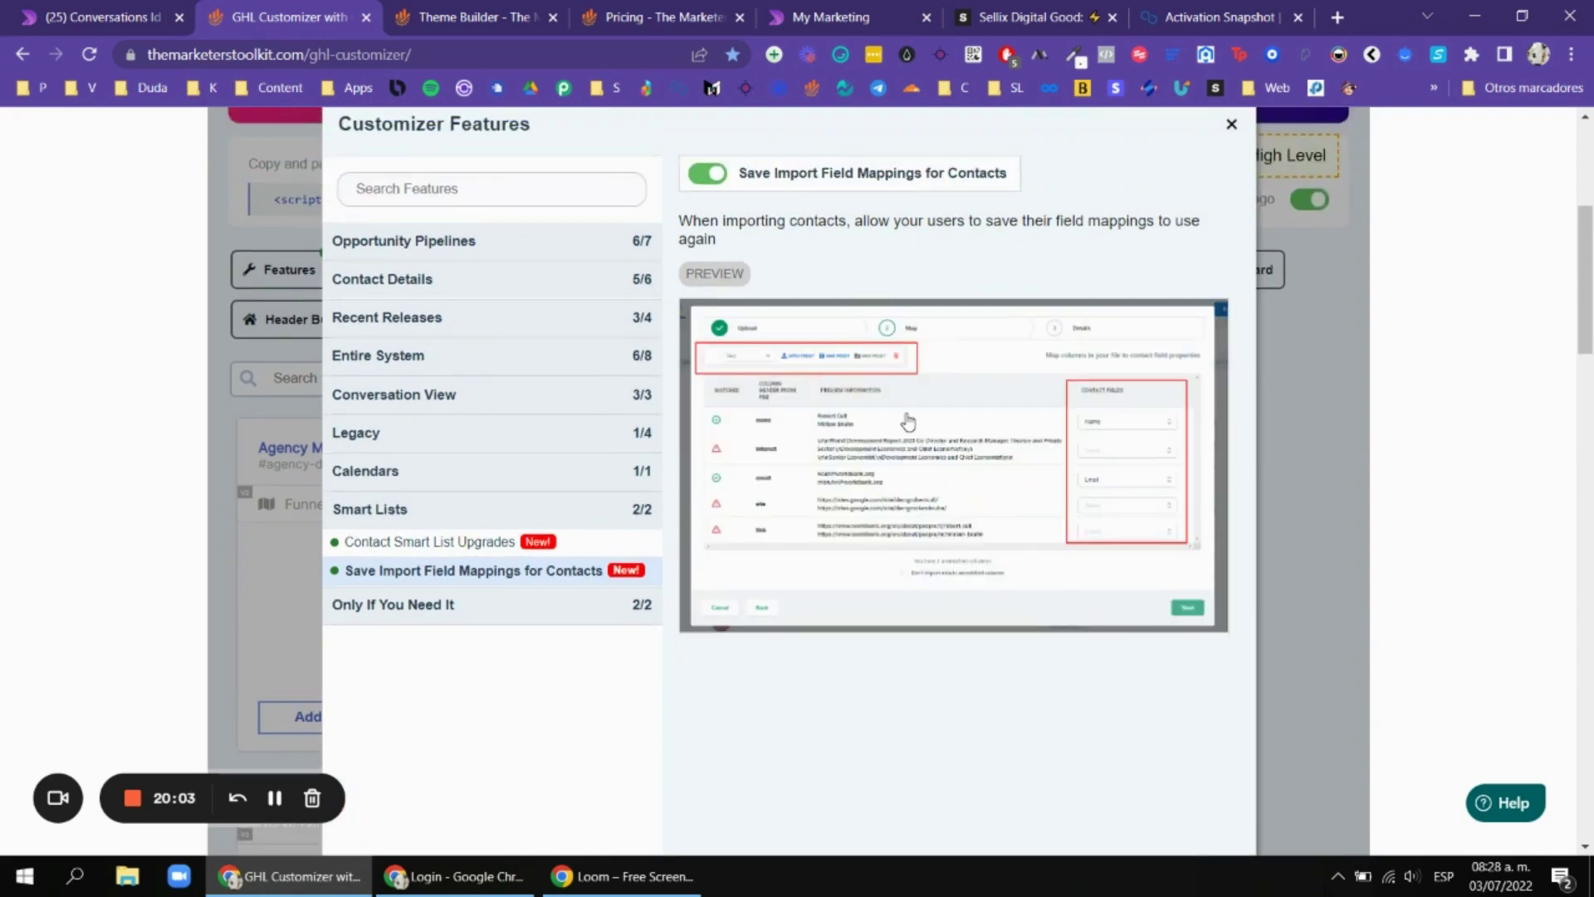
# Review Convert Websites & Funnels and Check for Expired FB Integrations, then close the features window.
pyautogui.click(465, 603)
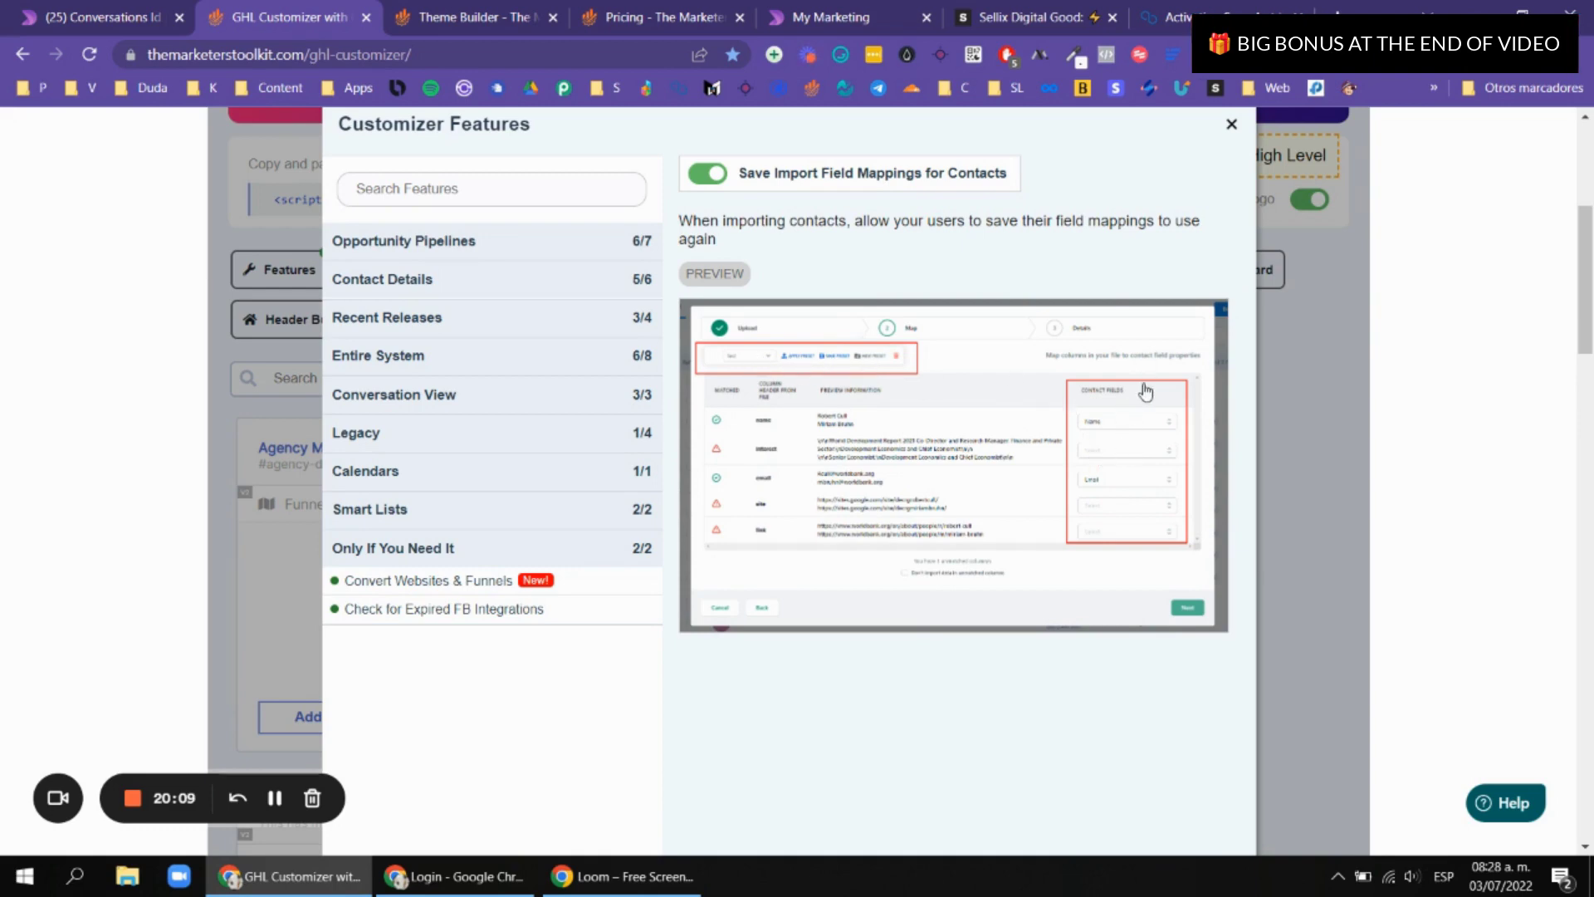
pyautogui.click(452, 583)
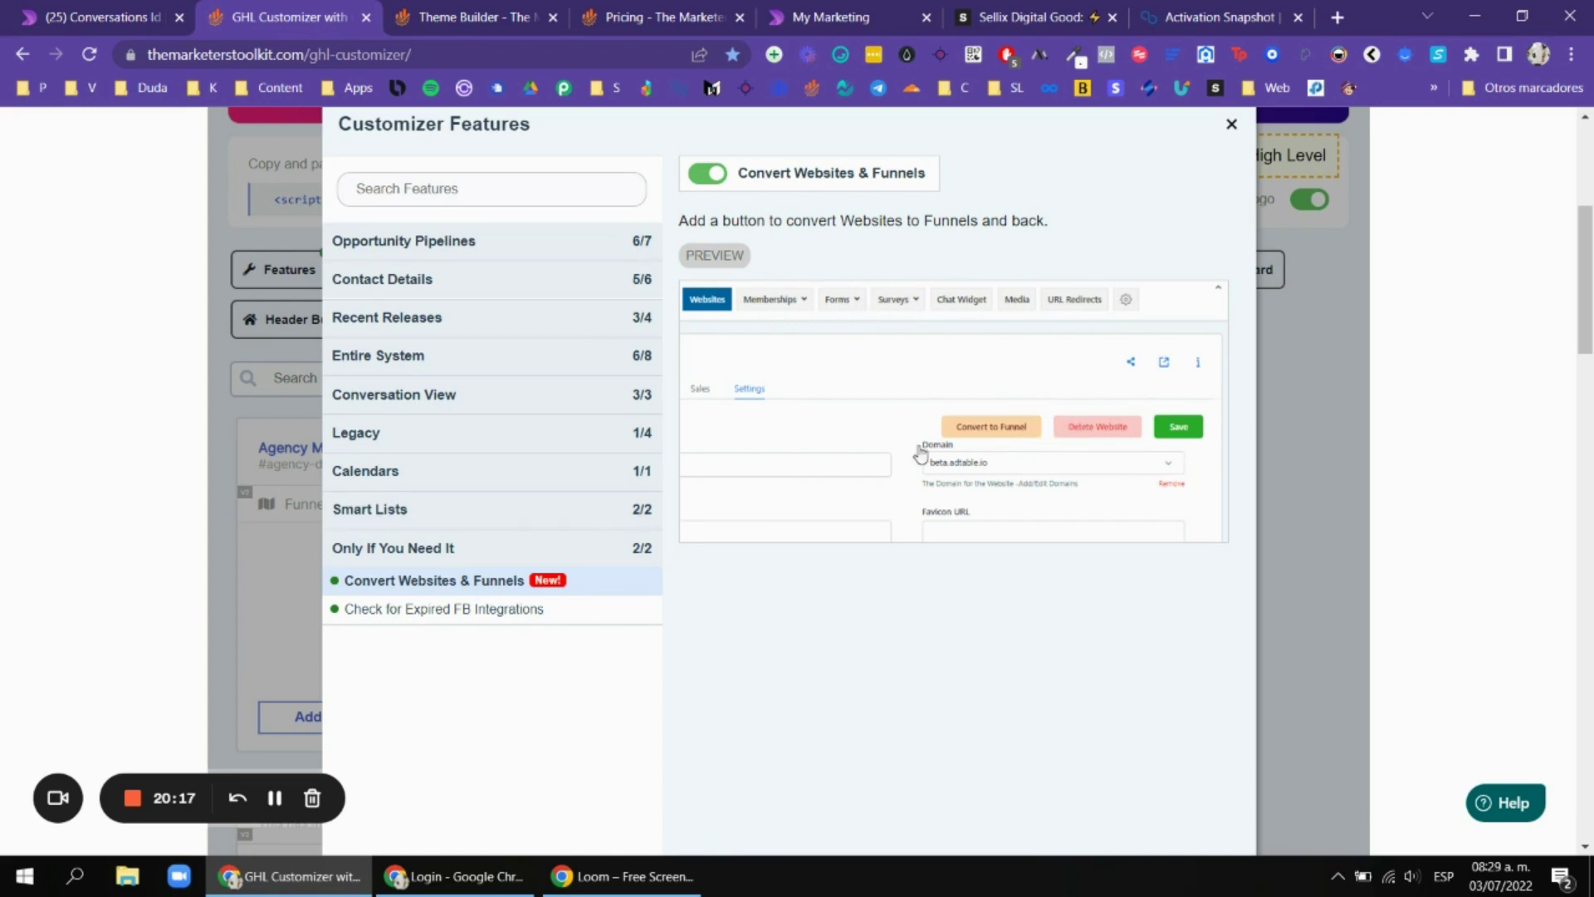
pyautogui.click(548, 608)
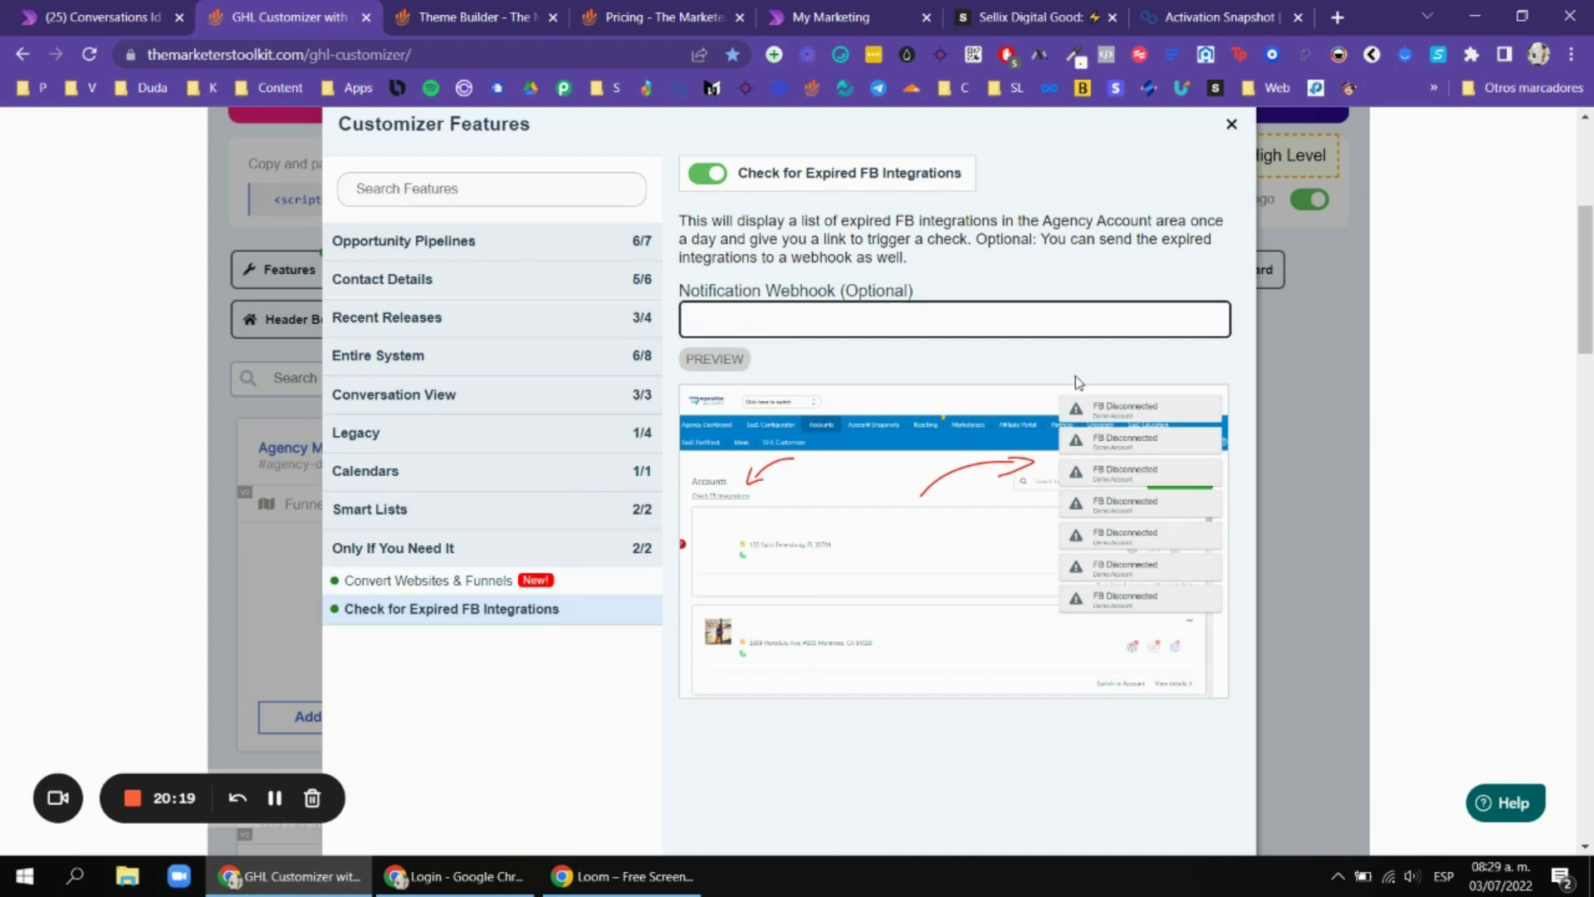
pyautogui.click(927, 195)
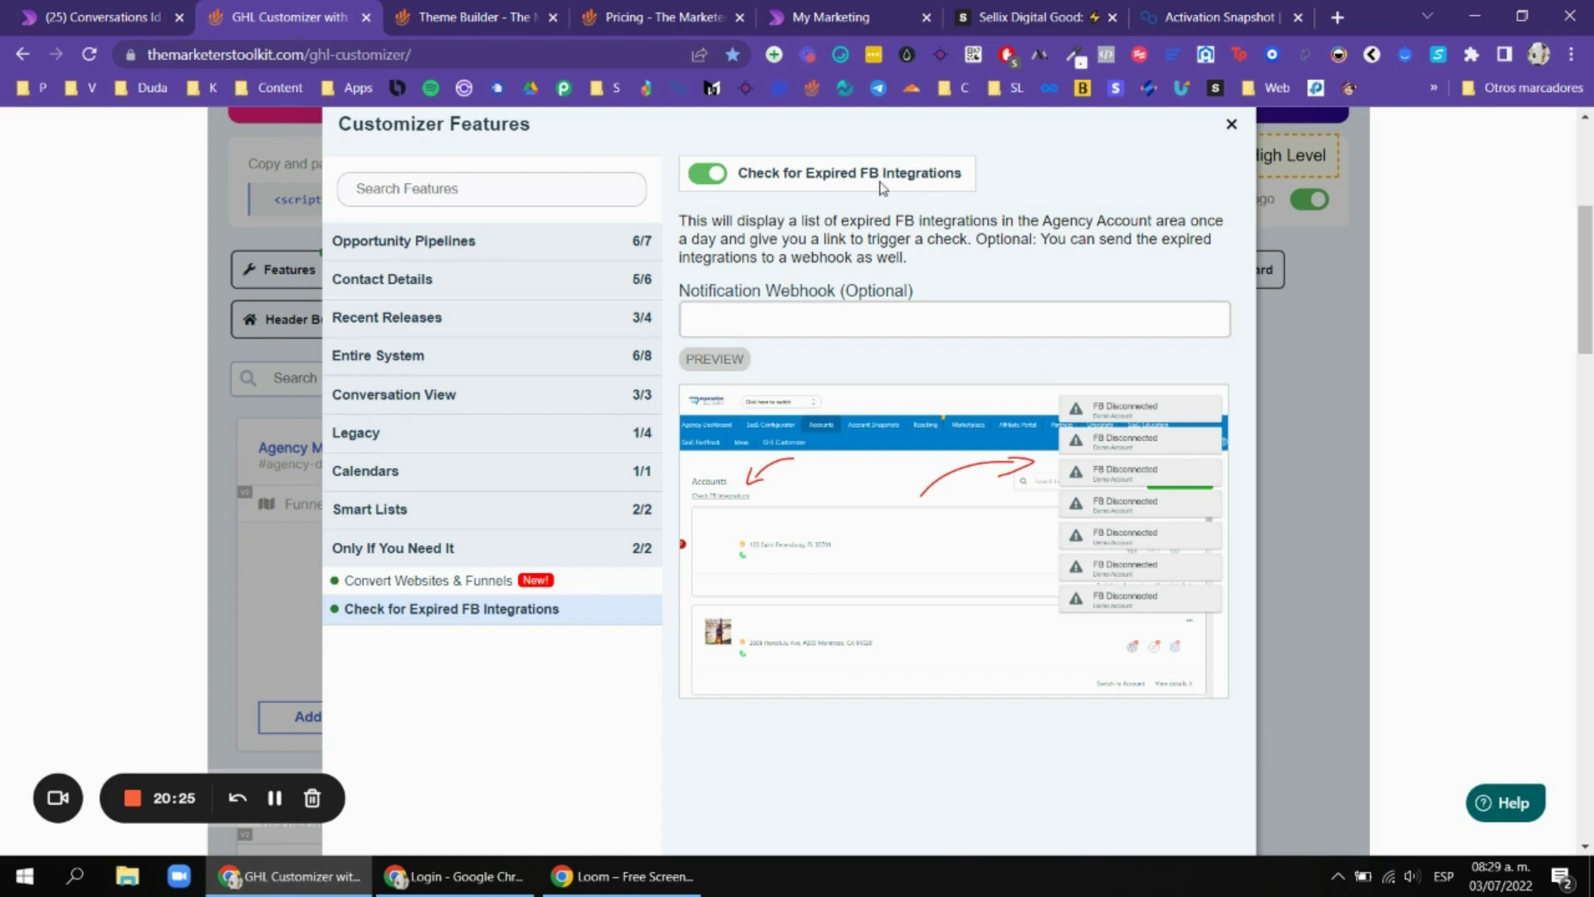
pyautogui.click(1087, 319)
pyautogui.scroll(-1, 1092, 374)
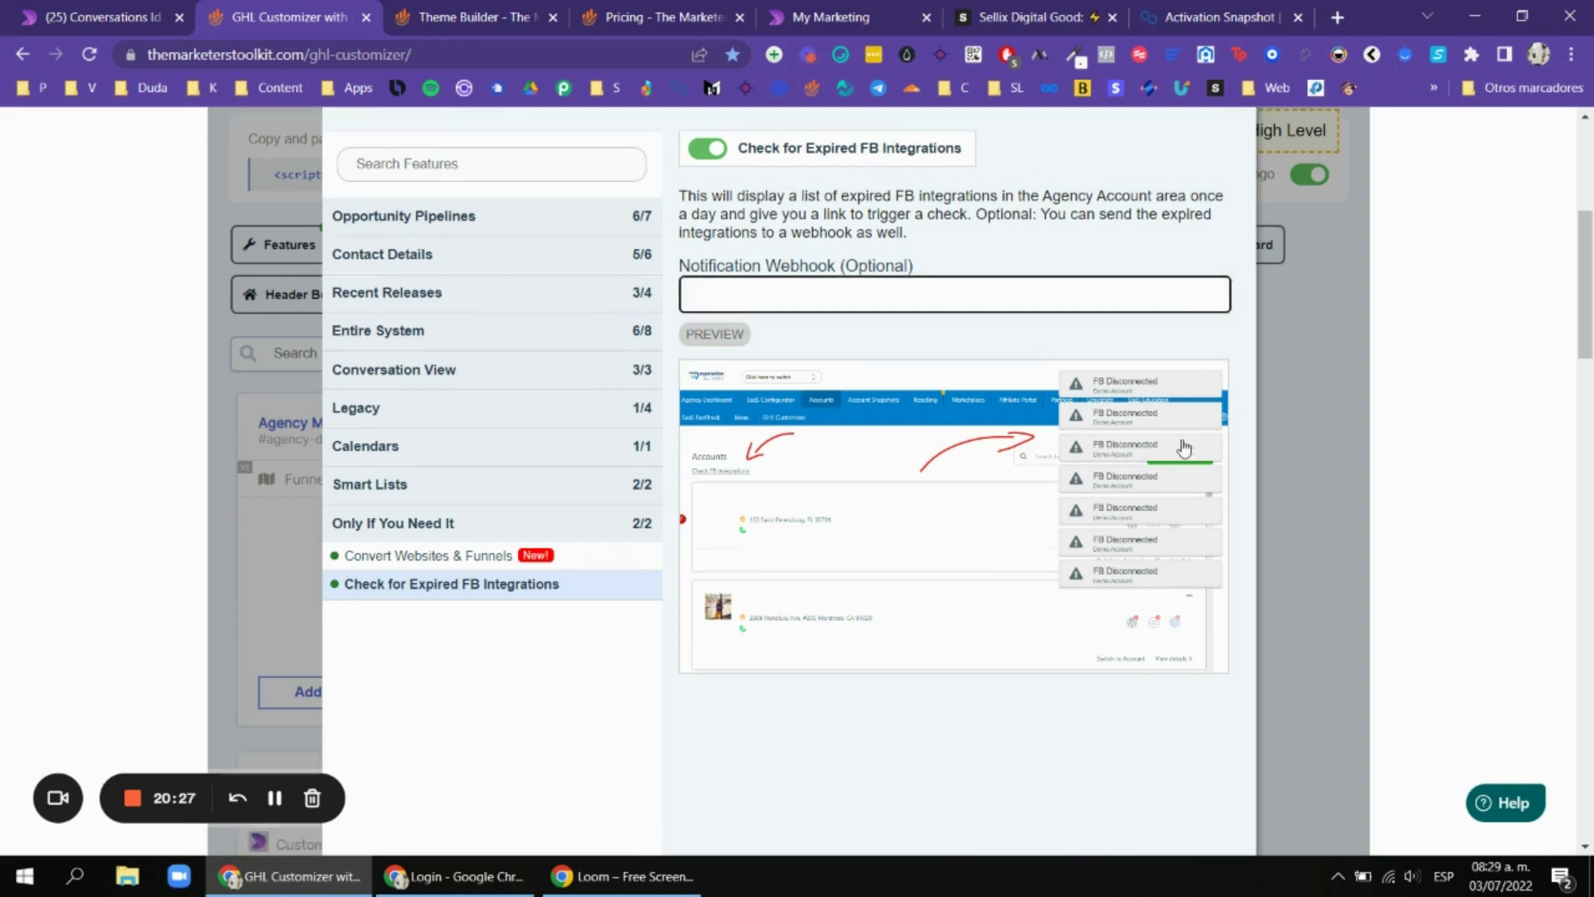
pyautogui.scroll(-2, 1214, 264)
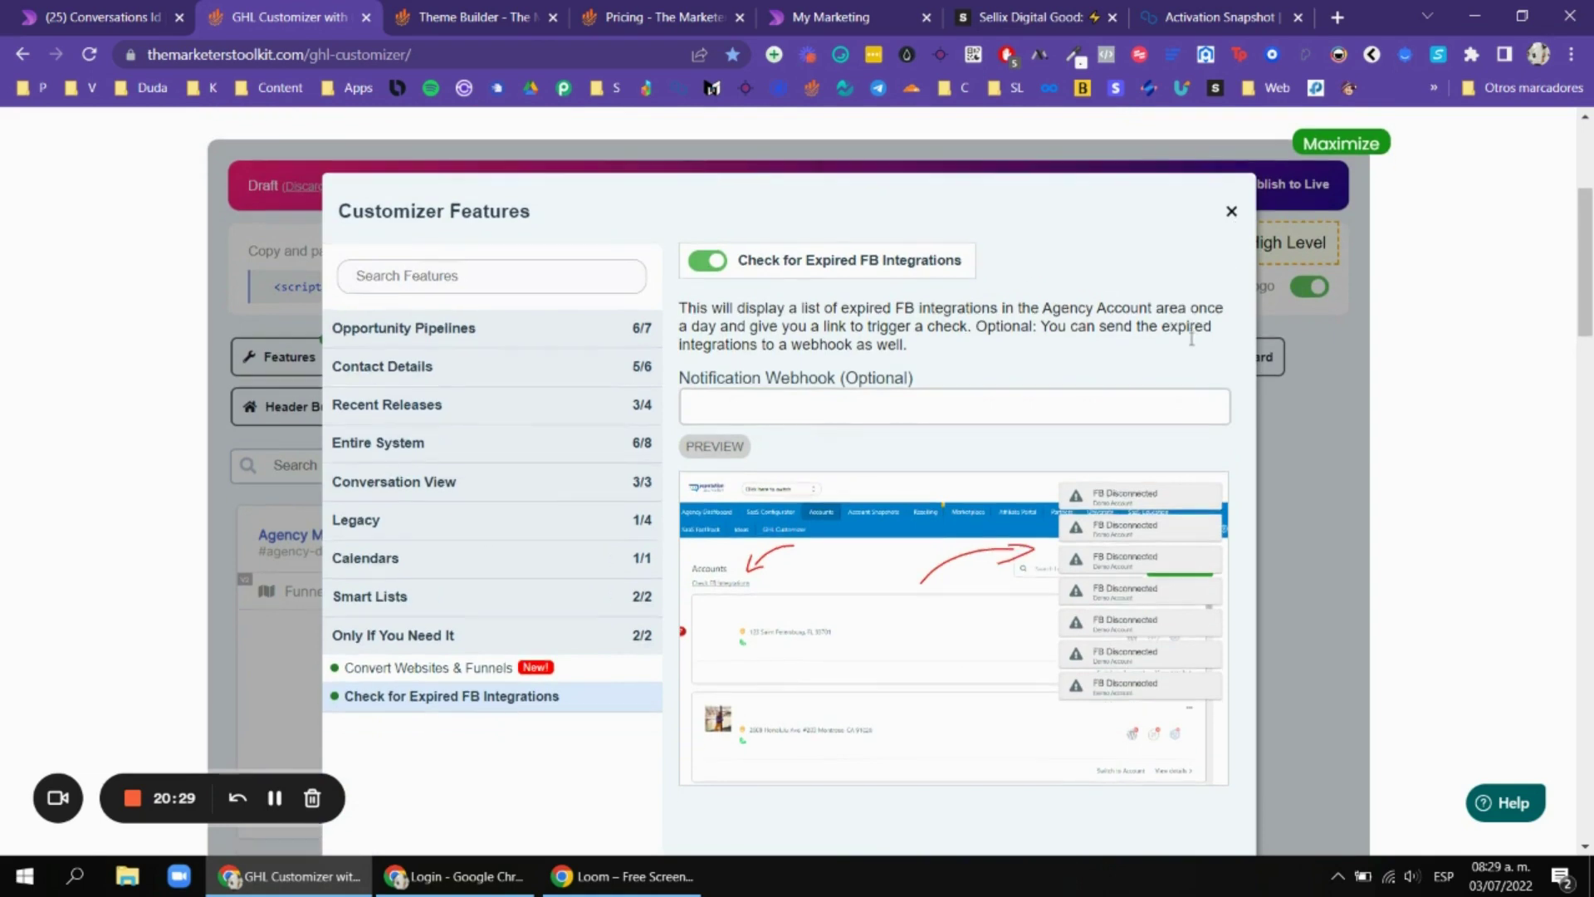
pyautogui.click(1232, 125)
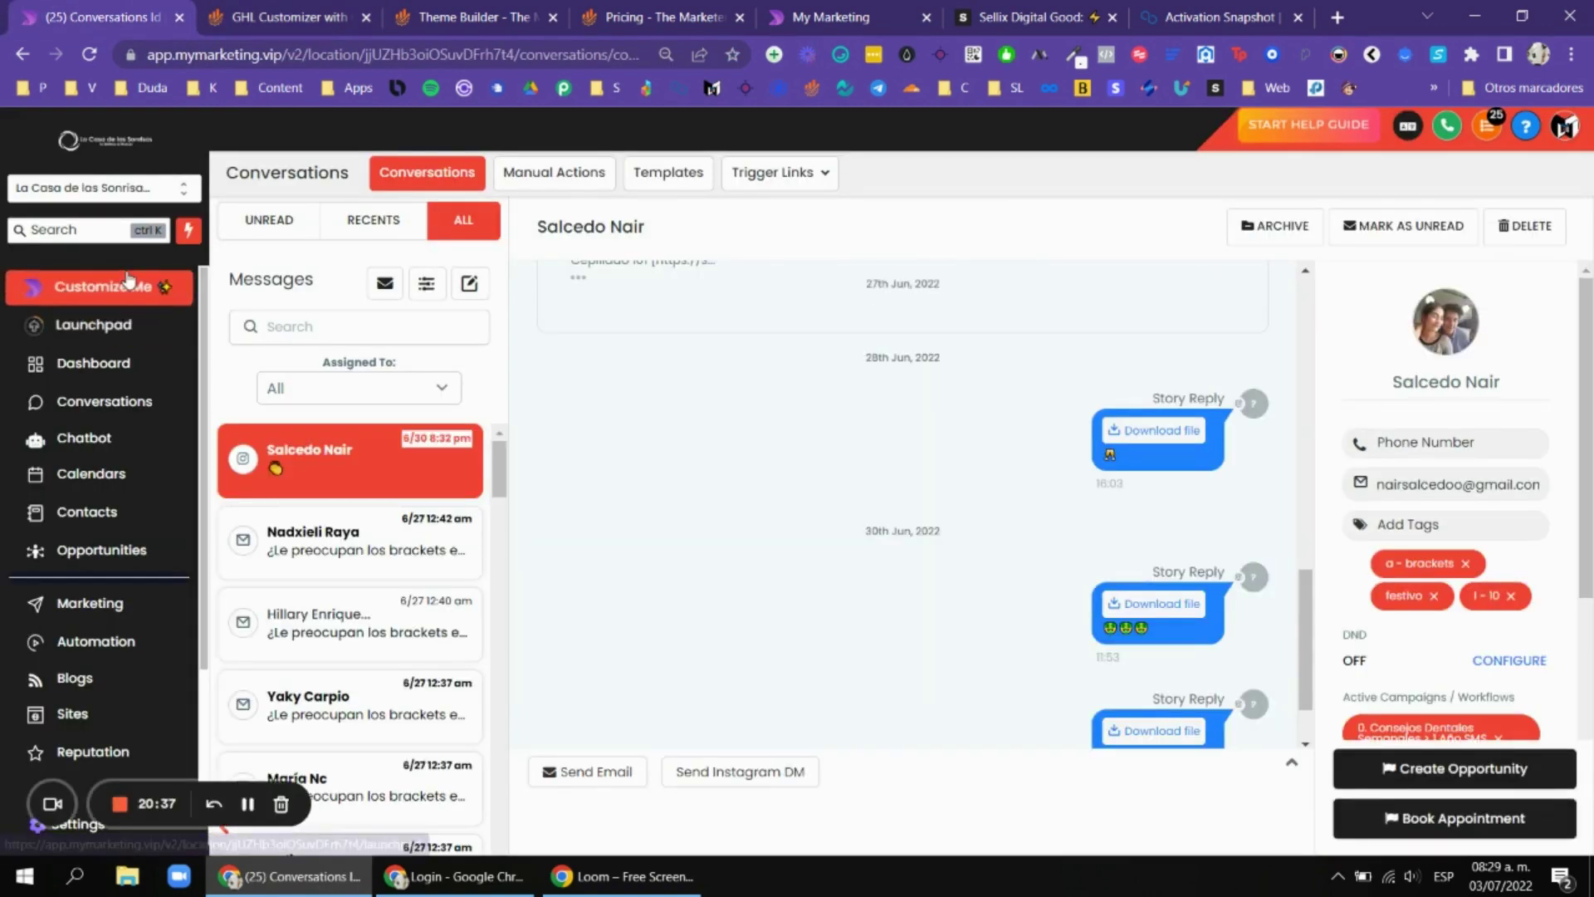
# Open the sub-account dashboard, then view and close the Customizer's translation languages settings.
pyautogui.click(93, 363)
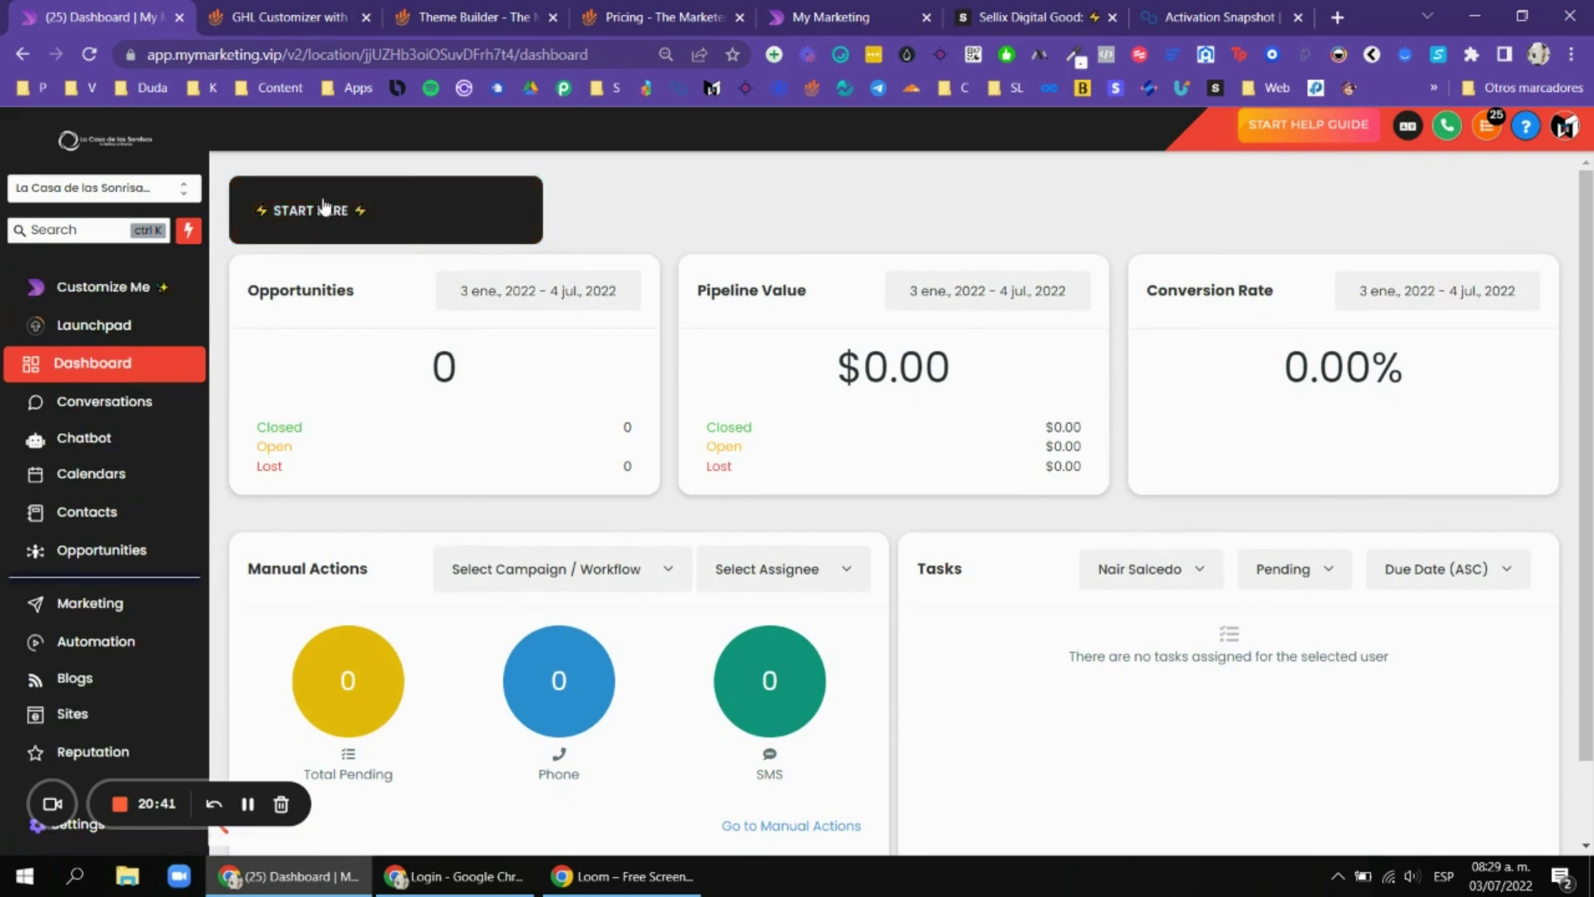
pyautogui.hotkey('ctrl', 'Tab')
pyautogui.scroll(-1, 839, 320)
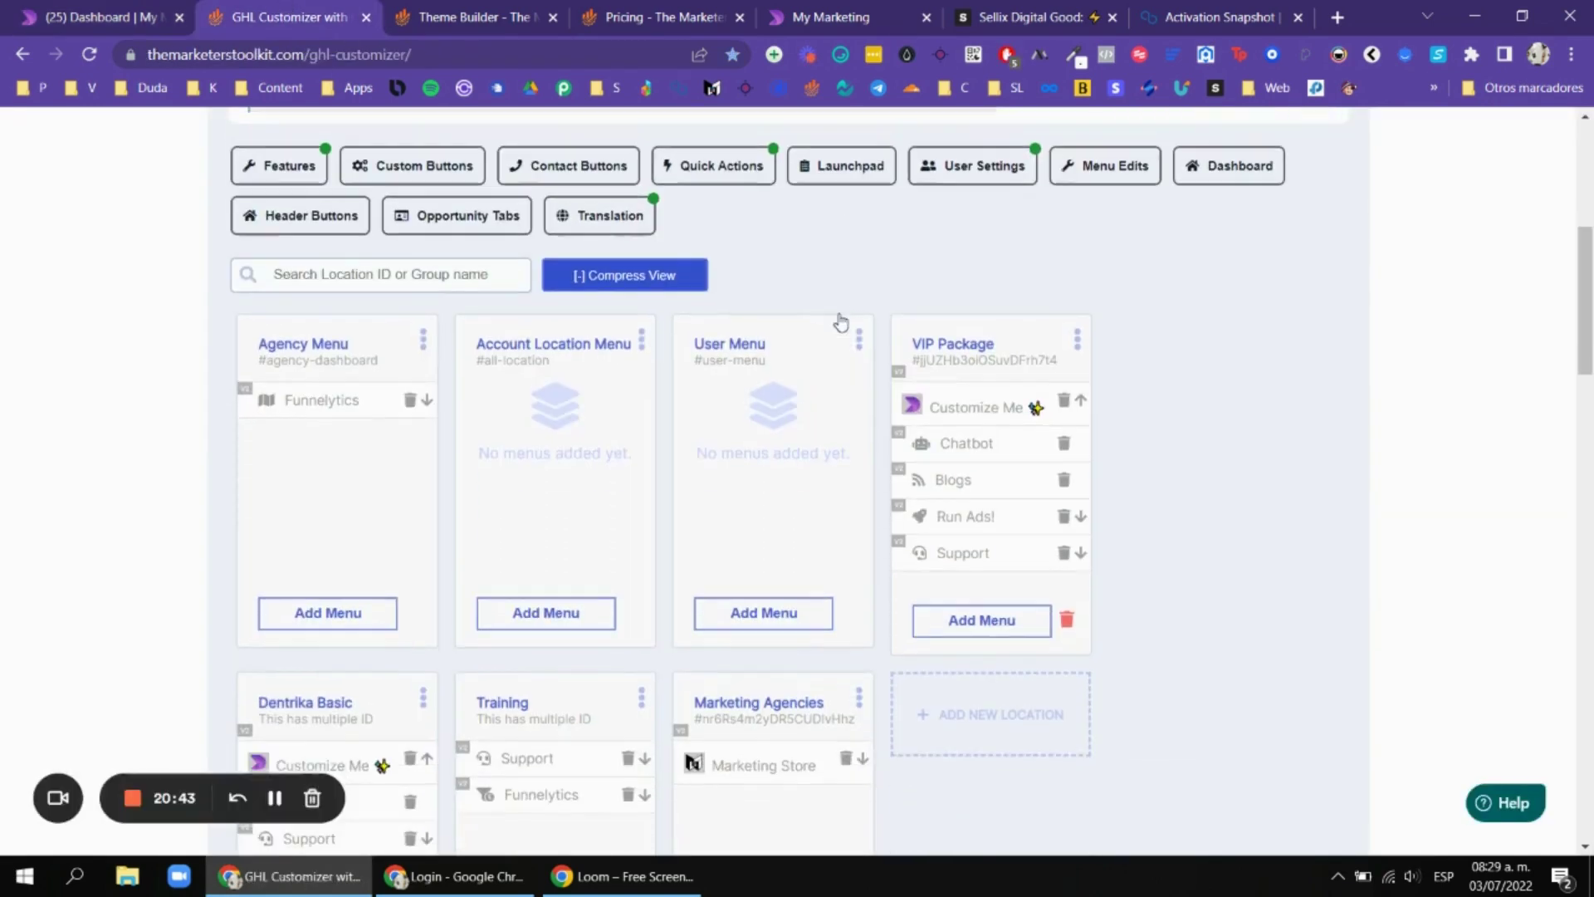
pyautogui.click(580, 217)
pyautogui.scroll(2, 946, 208)
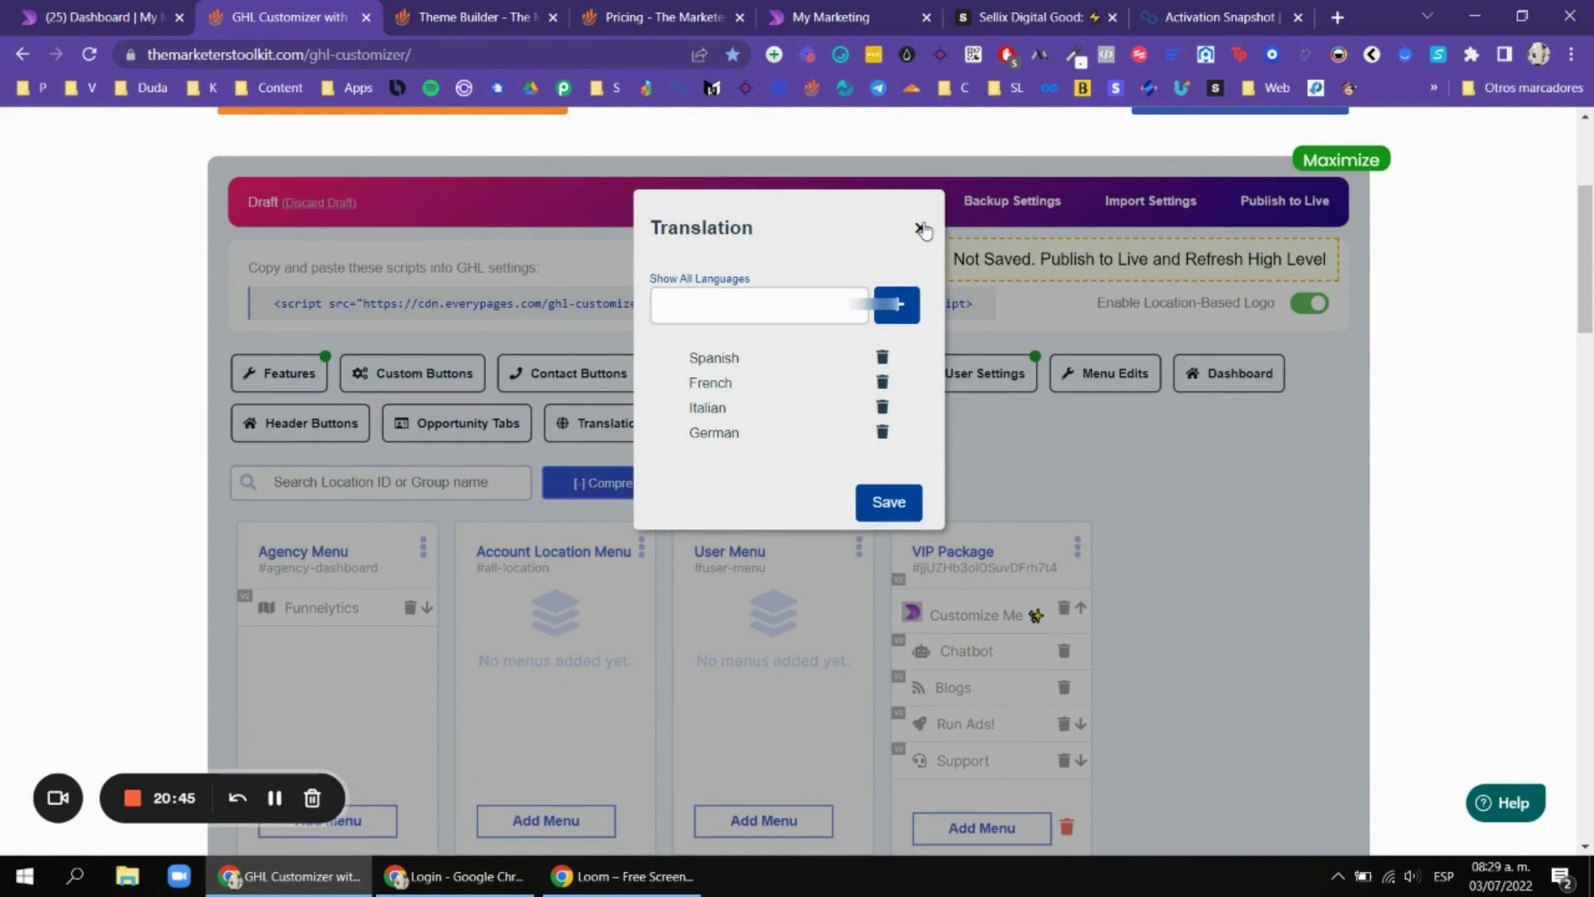
pyautogui.click(920, 228)
pyautogui.scroll(-1, 1220, 435)
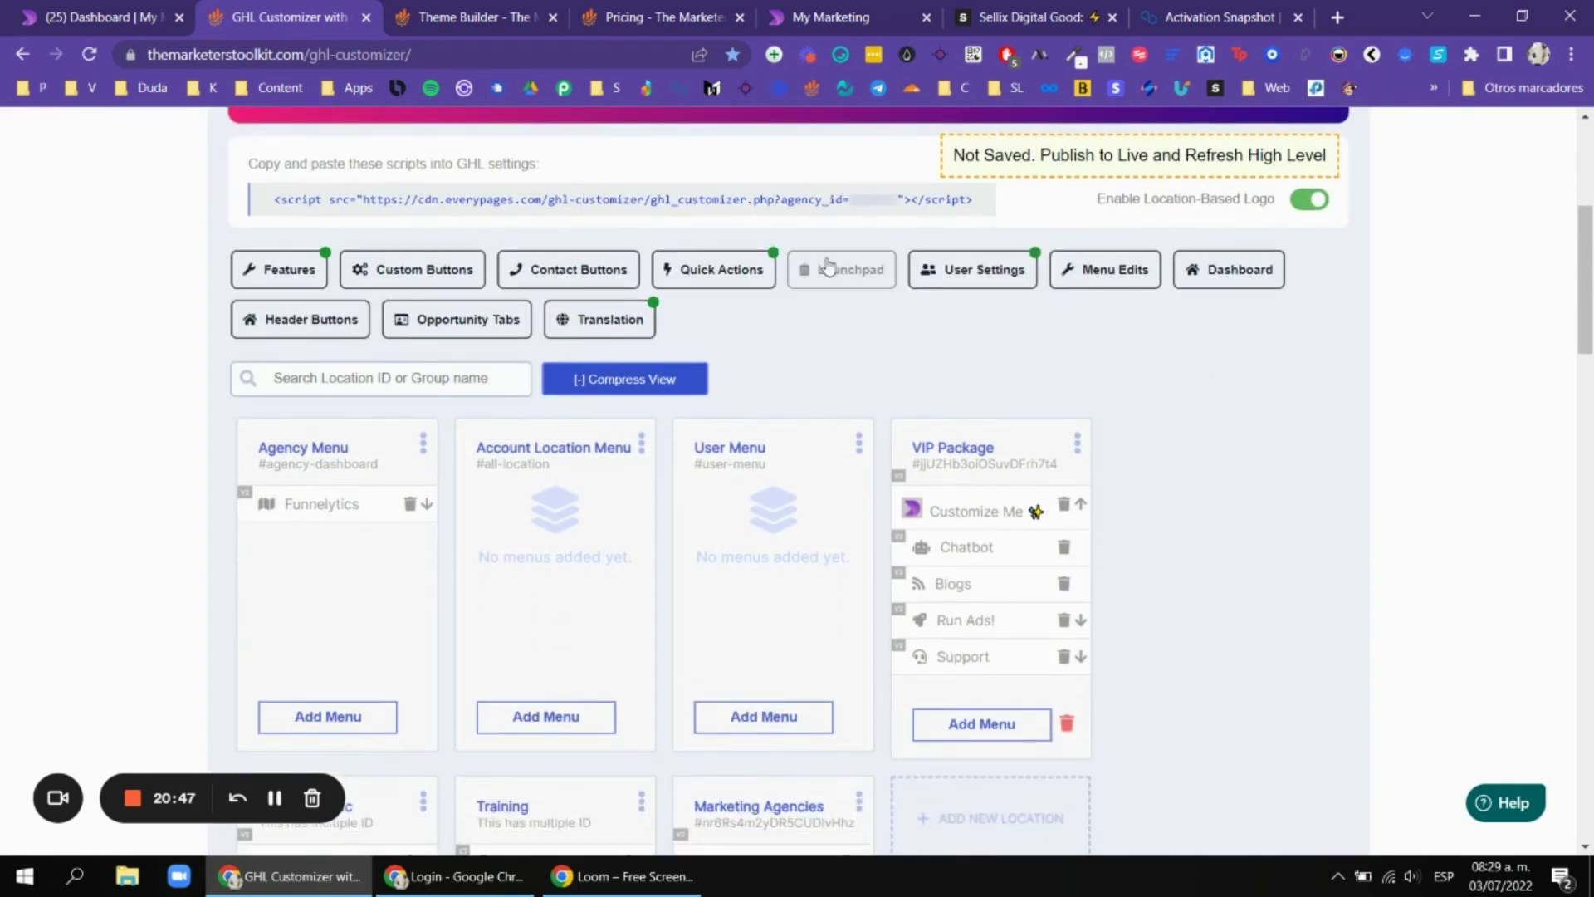
# Check the account user permissions for admin and regular users, then close them.
pyautogui.click(973, 269)
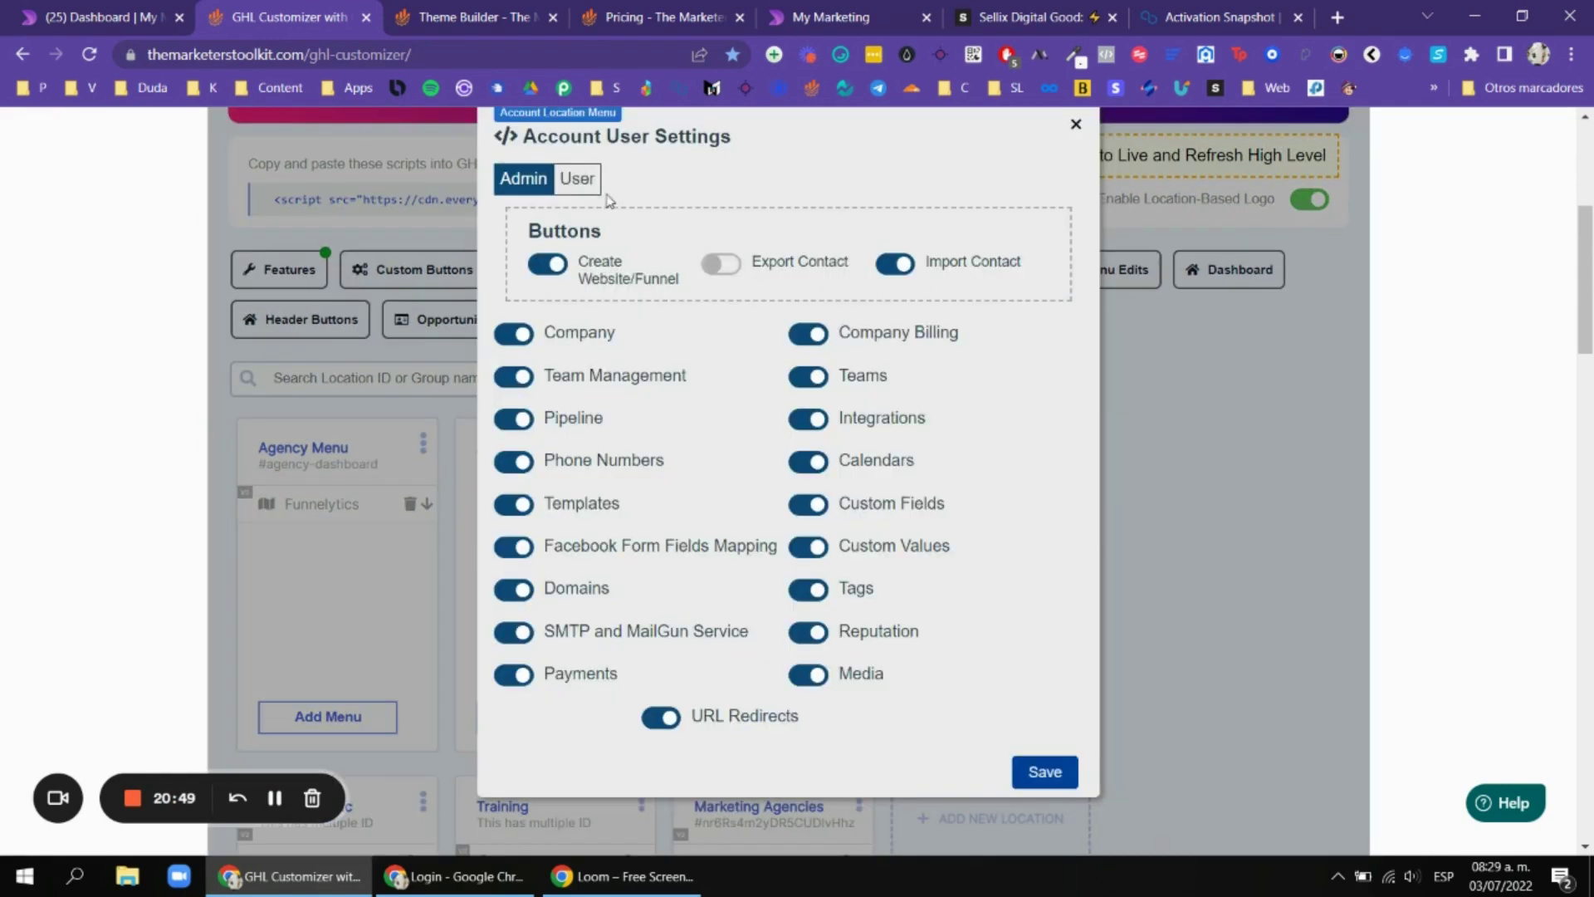
pyautogui.click(585, 181)
pyautogui.click(529, 179)
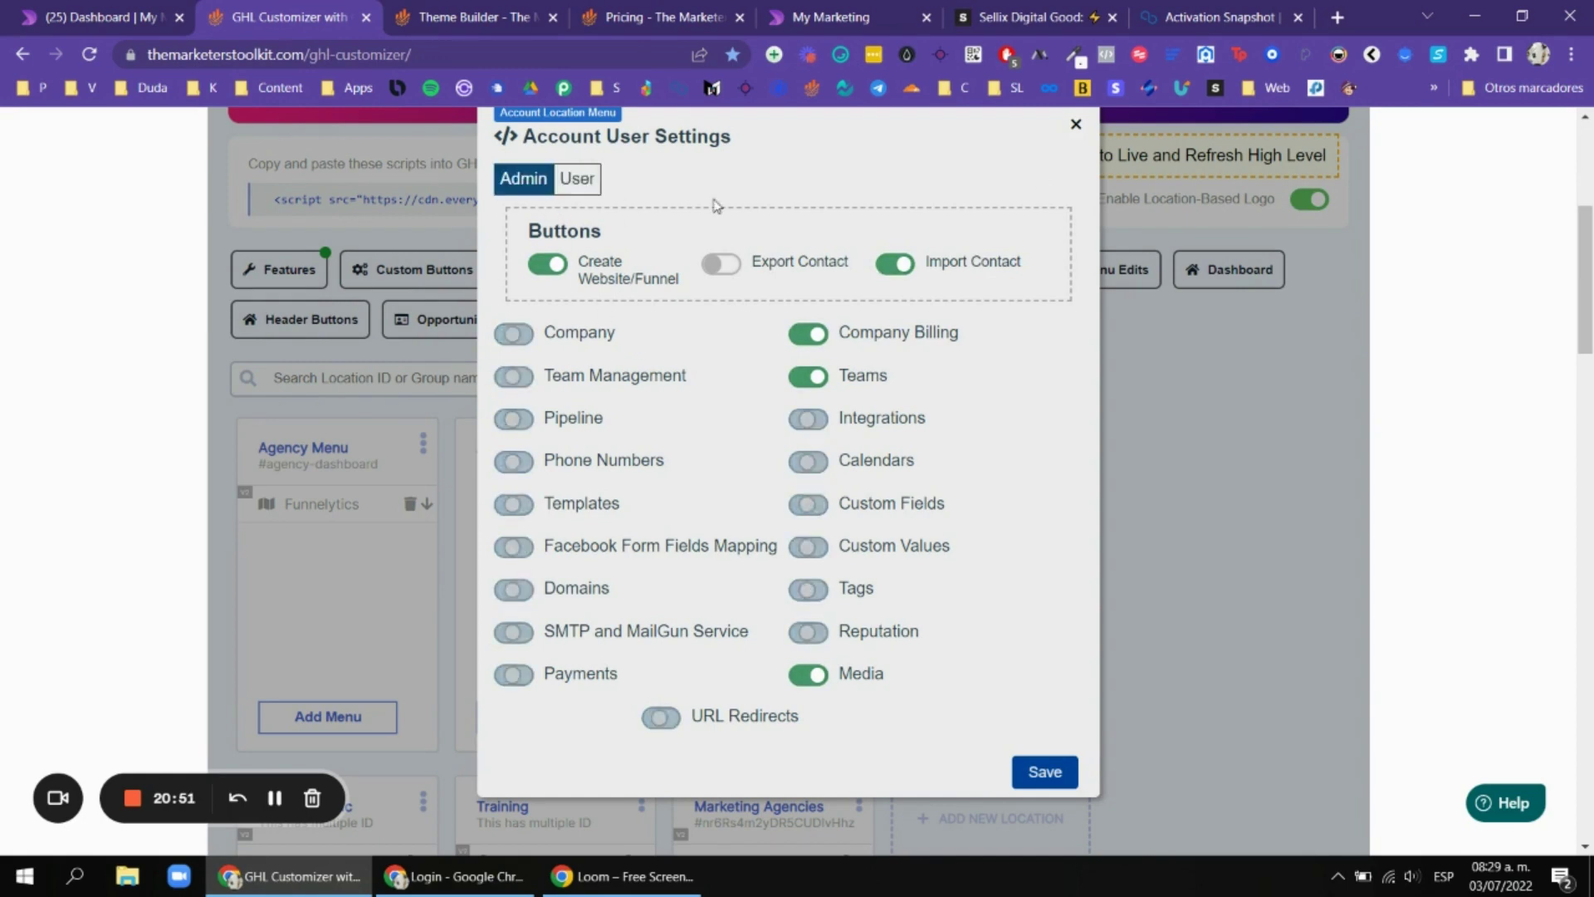
pyautogui.click(1075, 124)
# Compare the Customizer's Quick Actions editor with the dashboard's Quick Actions popup, then close it.
pyautogui.click(776, 272)
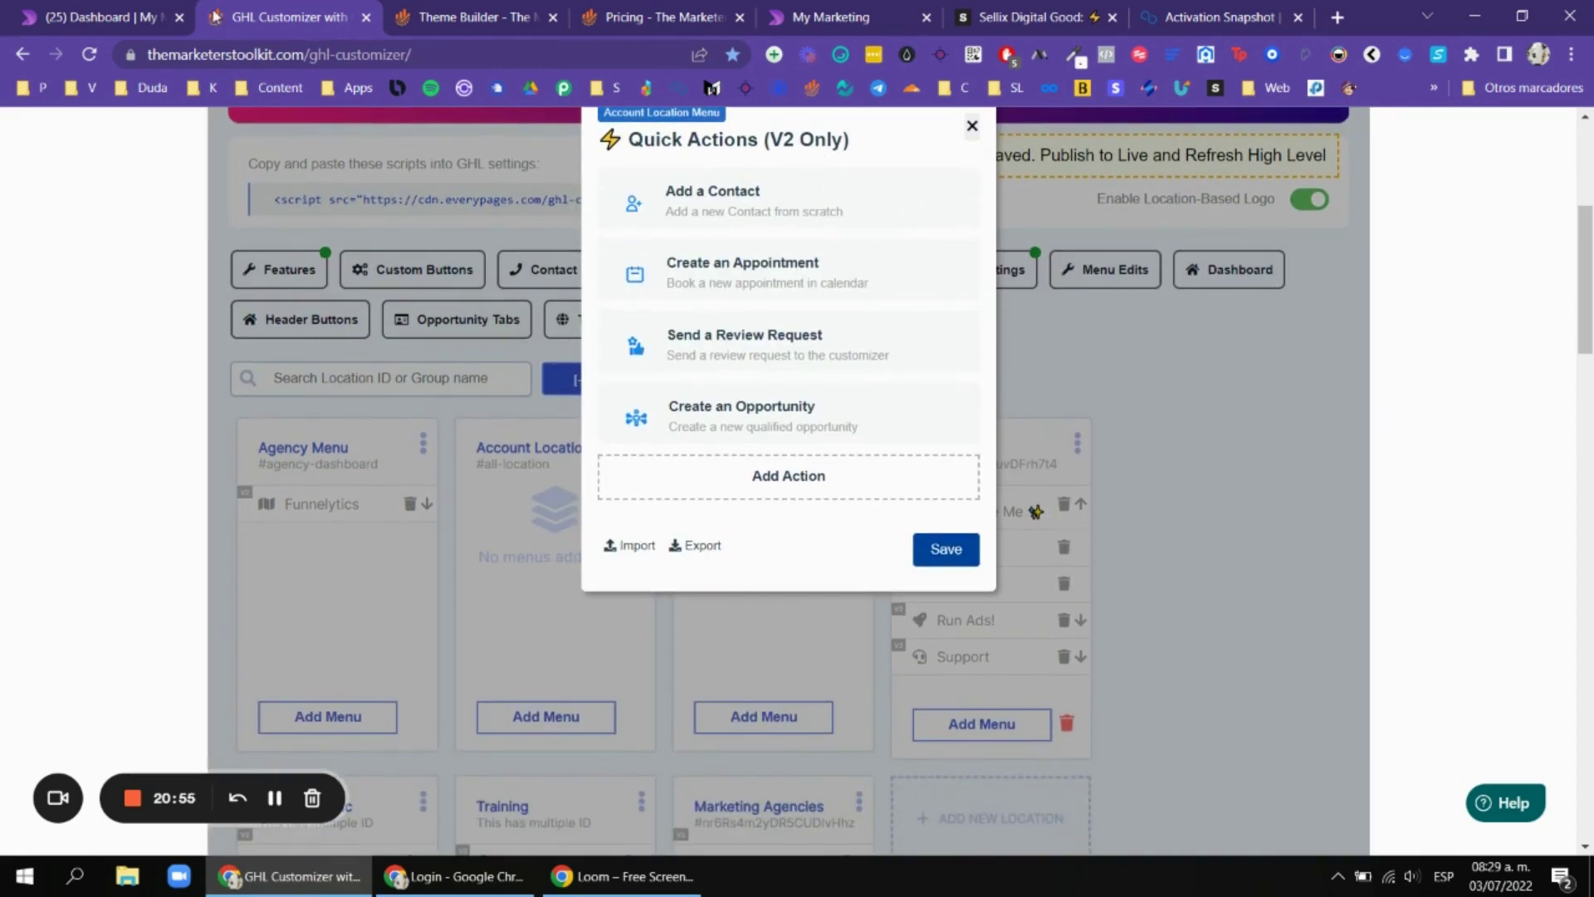
pyautogui.click(124, 17)
pyautogui.click(188, 230)
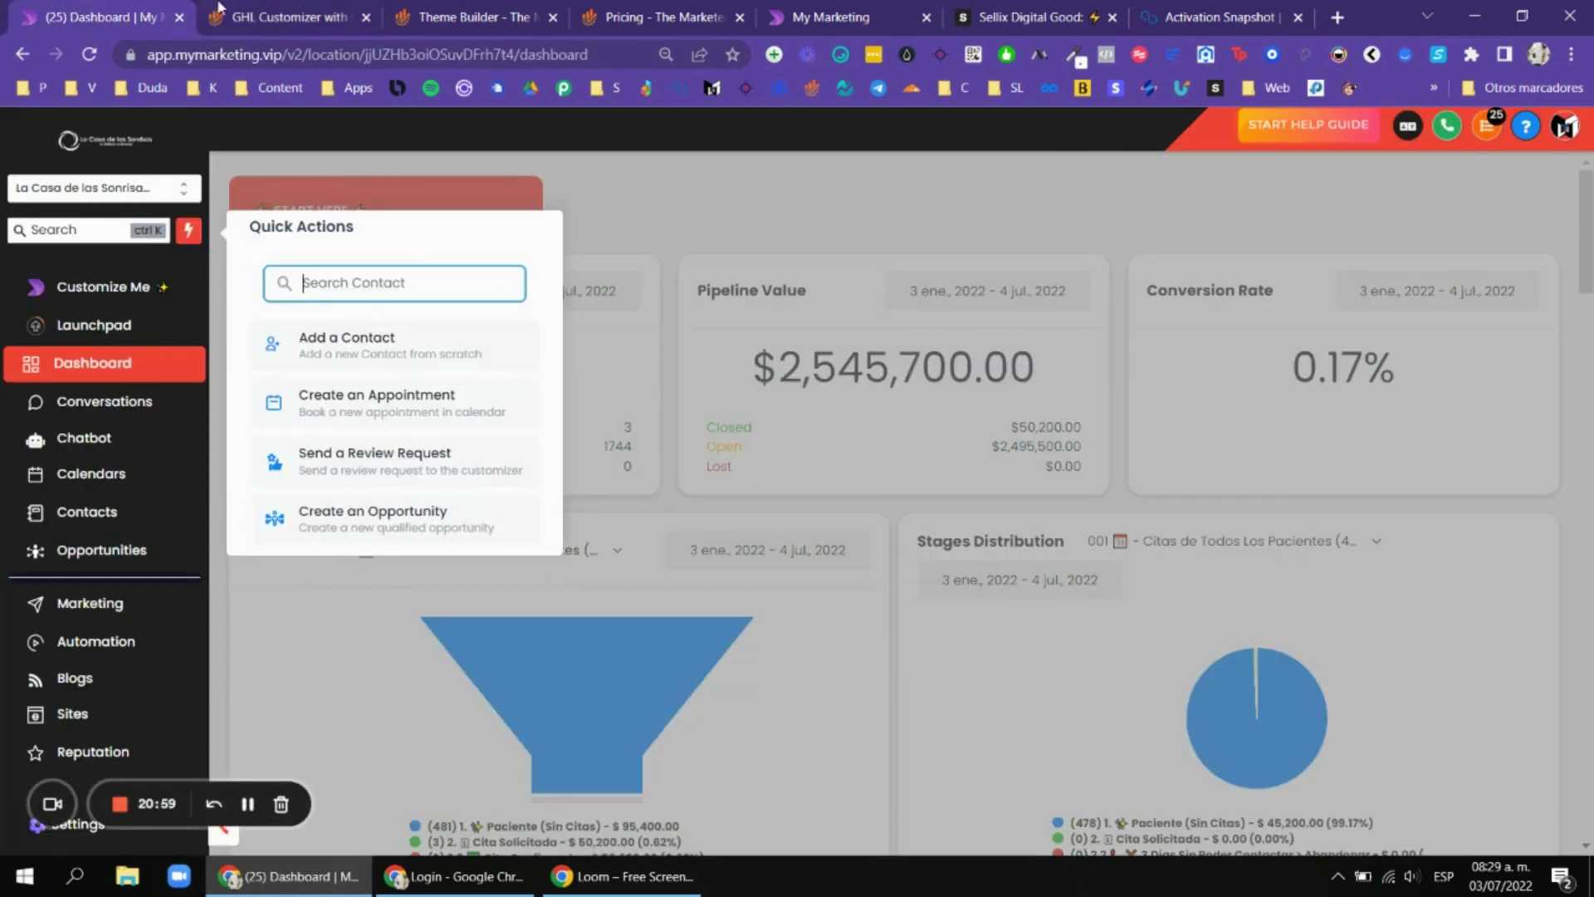
pyautogui.click(274, 17)
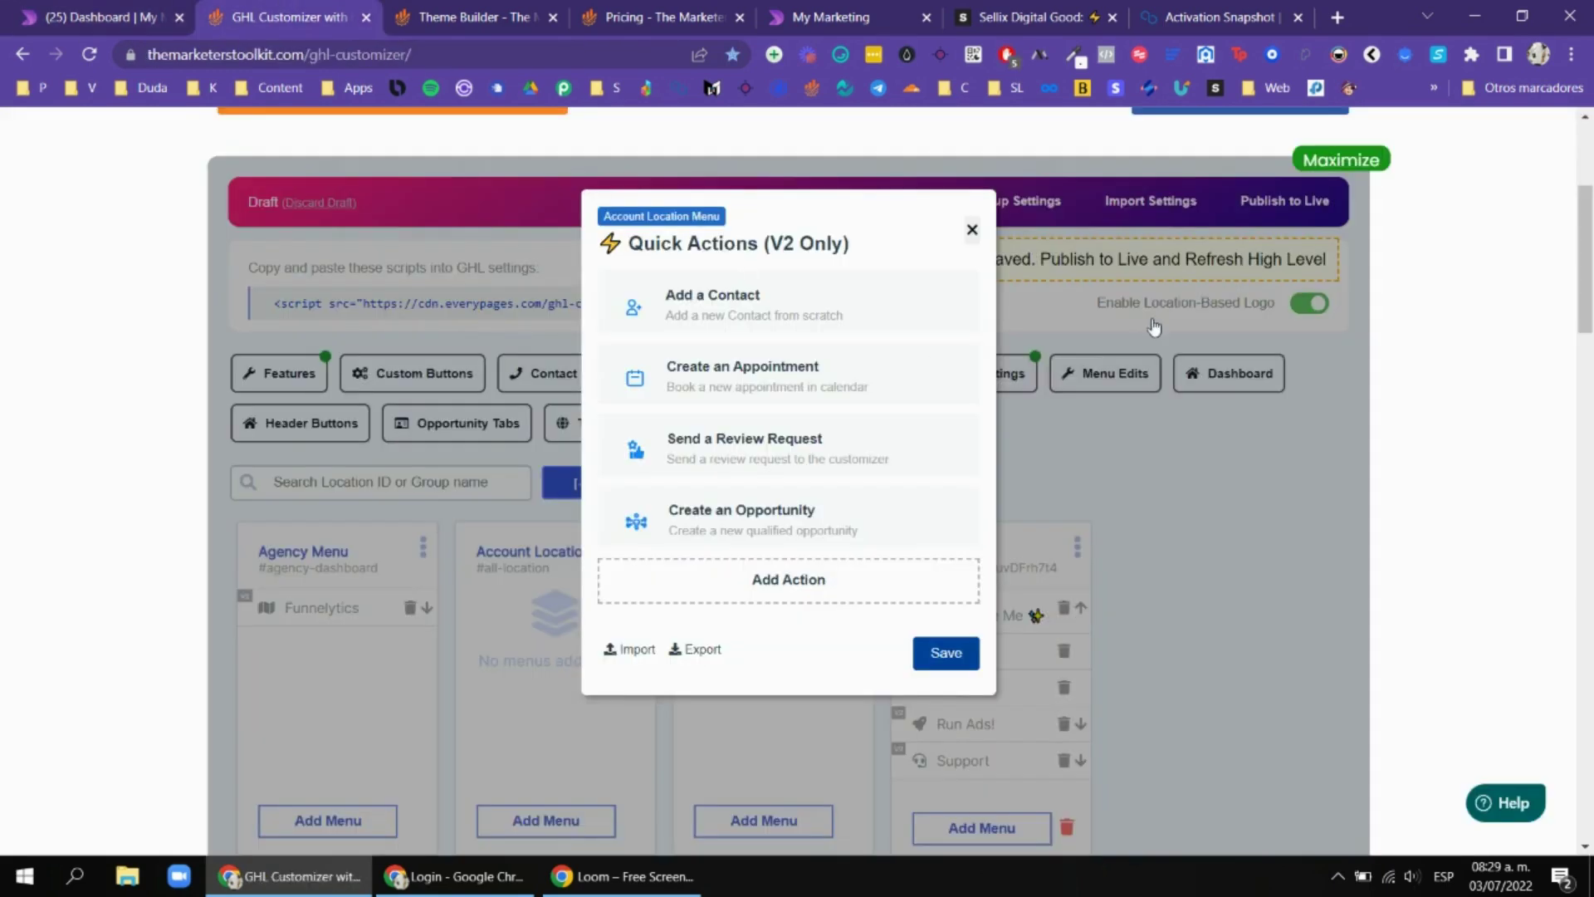
pyautogui.click(972, 230)
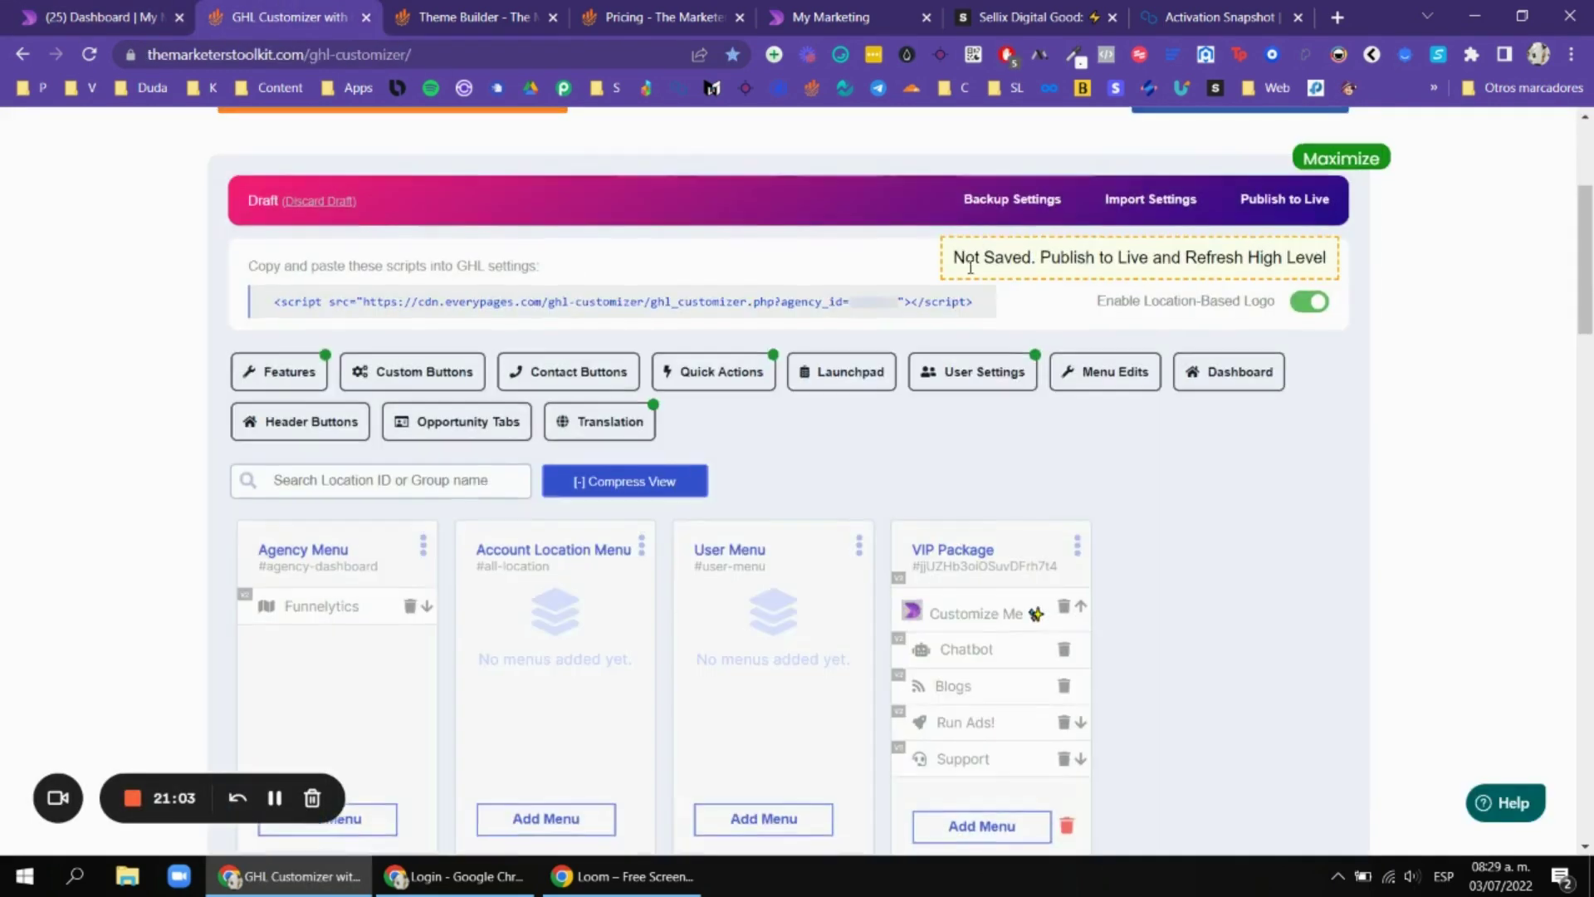
# Scroll through the VIP Package and Dentrika Basic menu cards, then switch to the Dashboard tab.
pyautogui.scroll(-4, 369, 338)
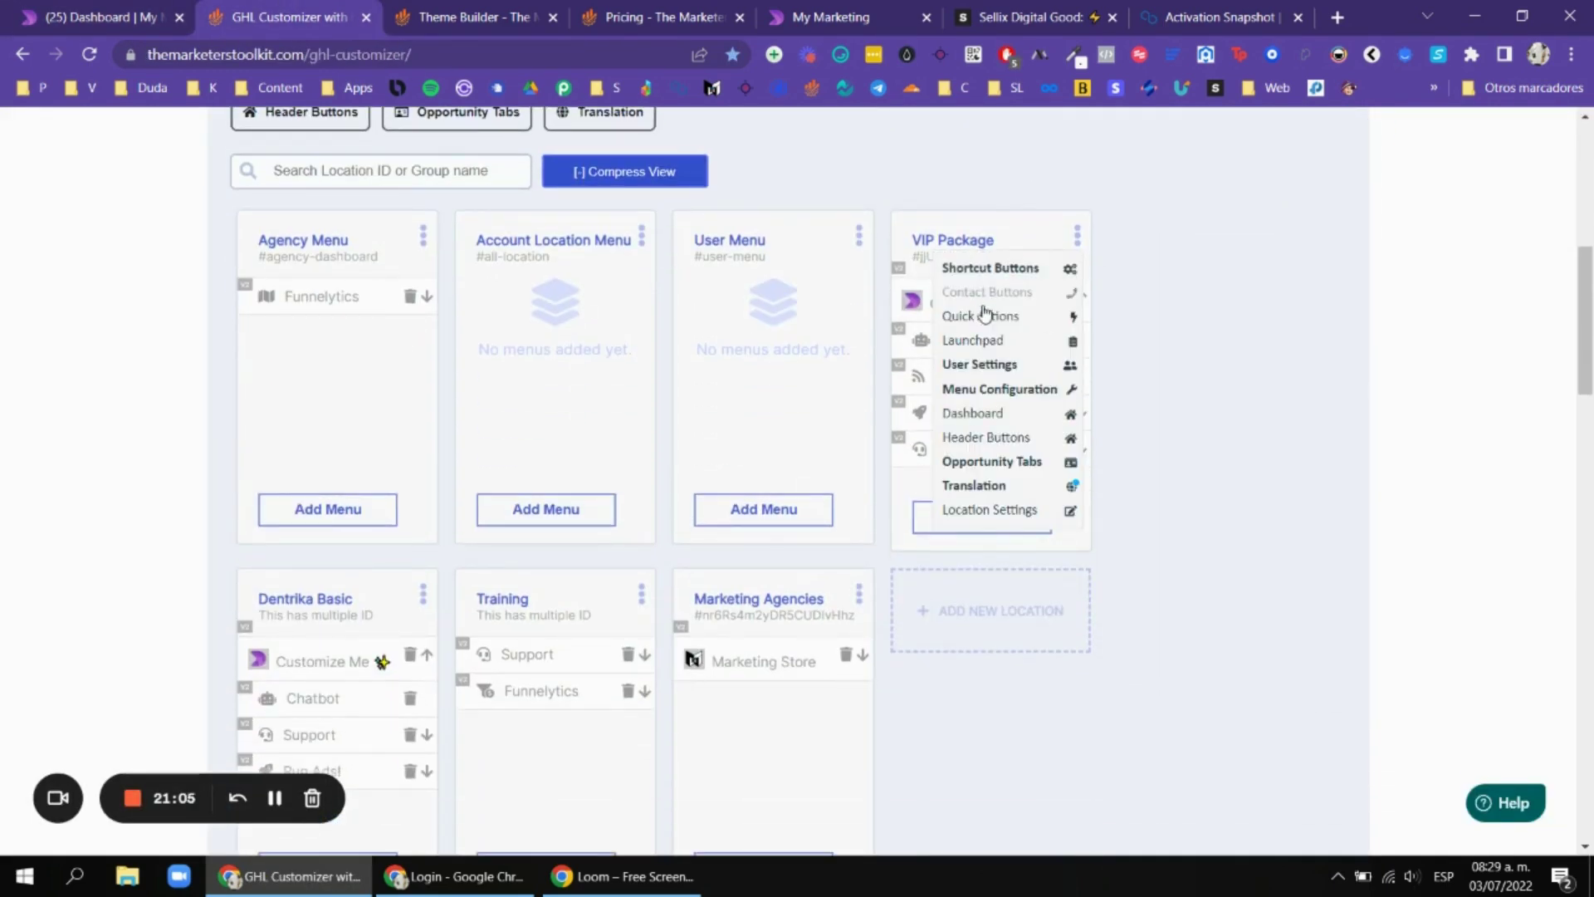
pyautogui.scroll(-2, 1124, 213)
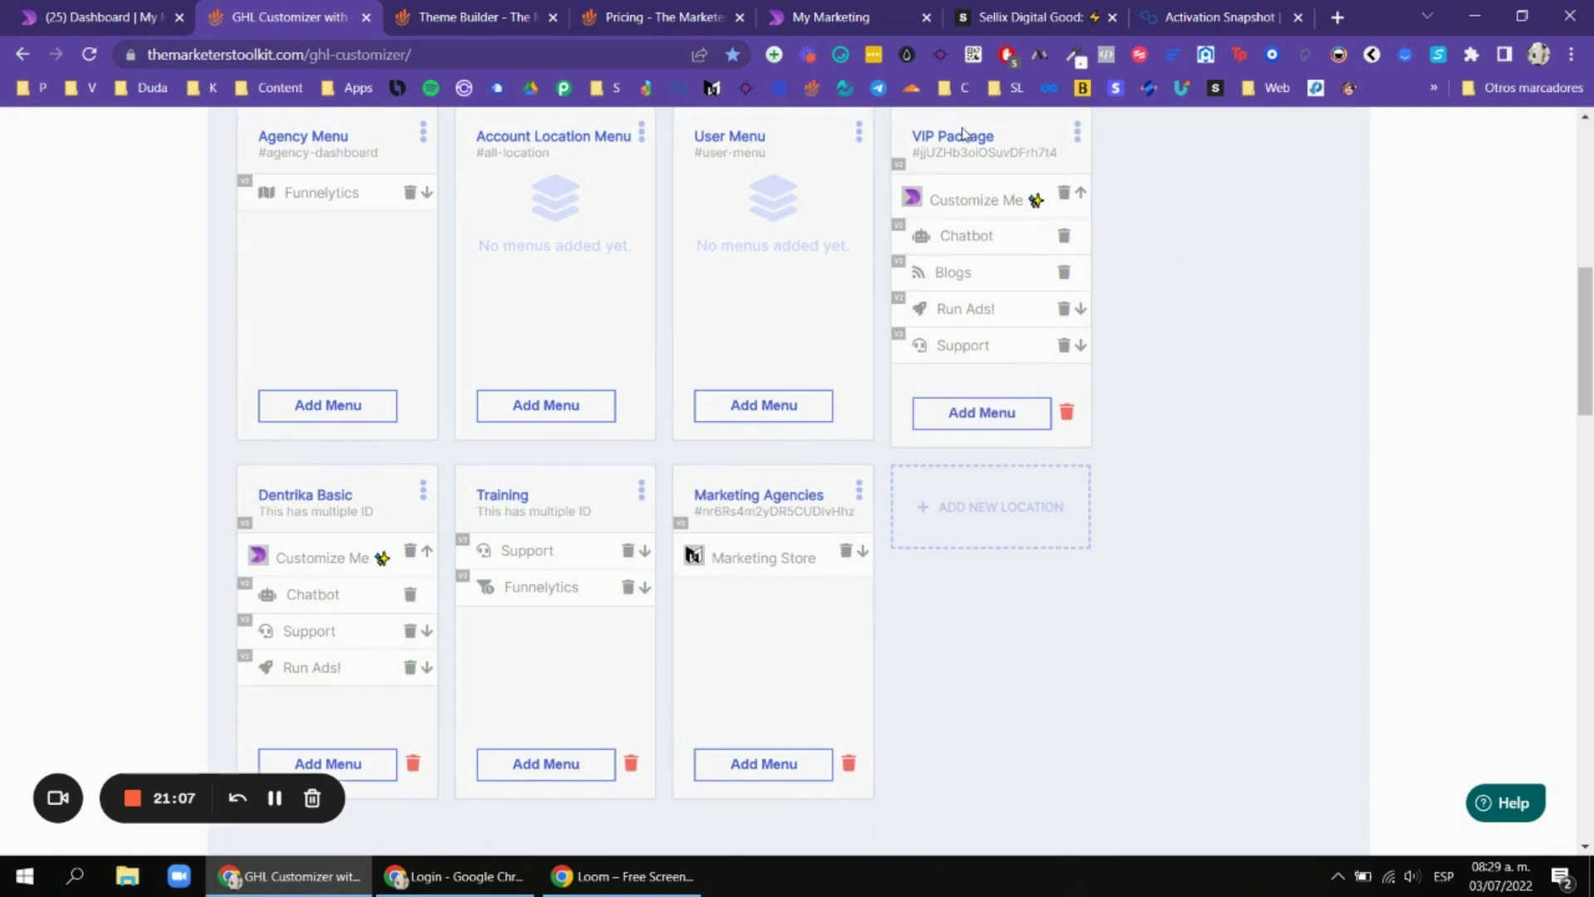
pyautogui.scroll(1, 1053, 277)
pyautogui.scroll(1, 1021, 430)
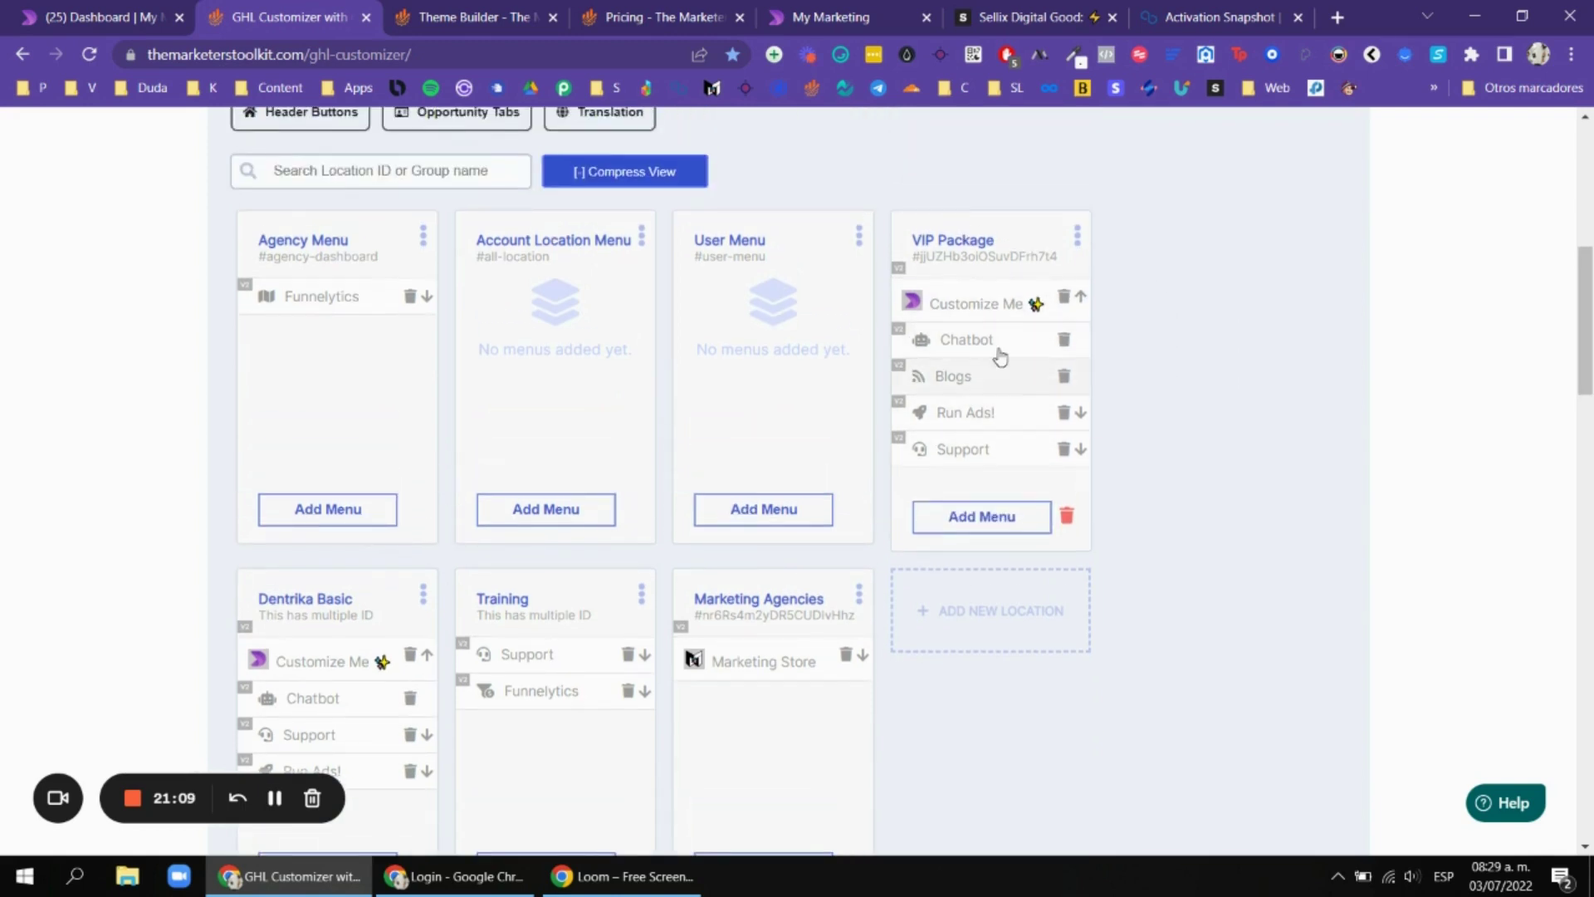
pyautogui.scroll(-3, 1003, 356)
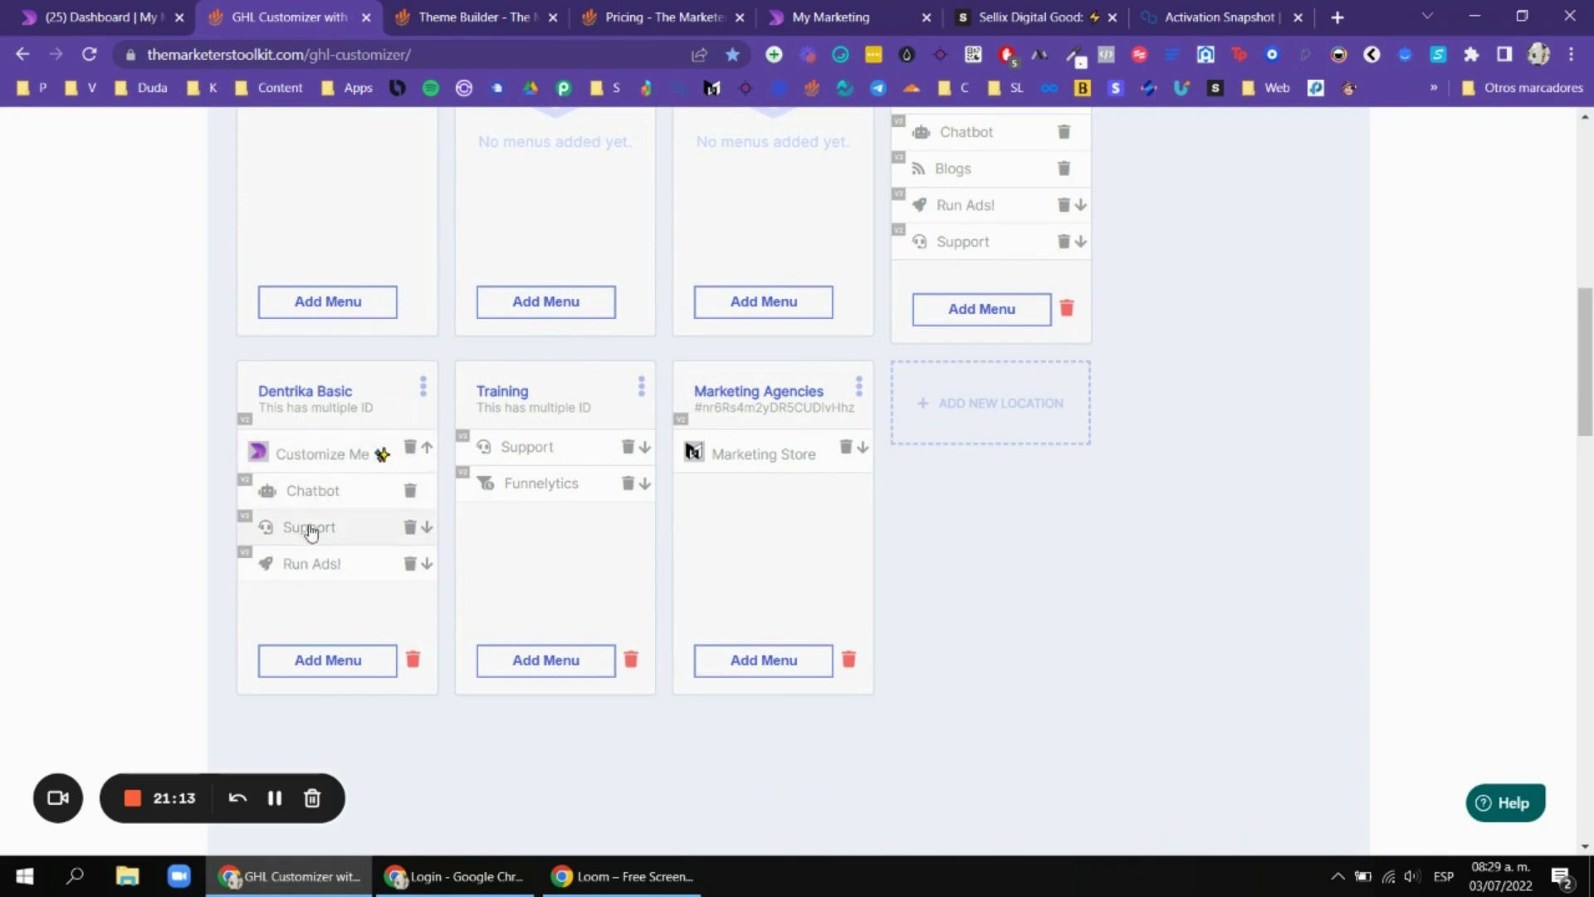
pyautogui.click(177, 10)
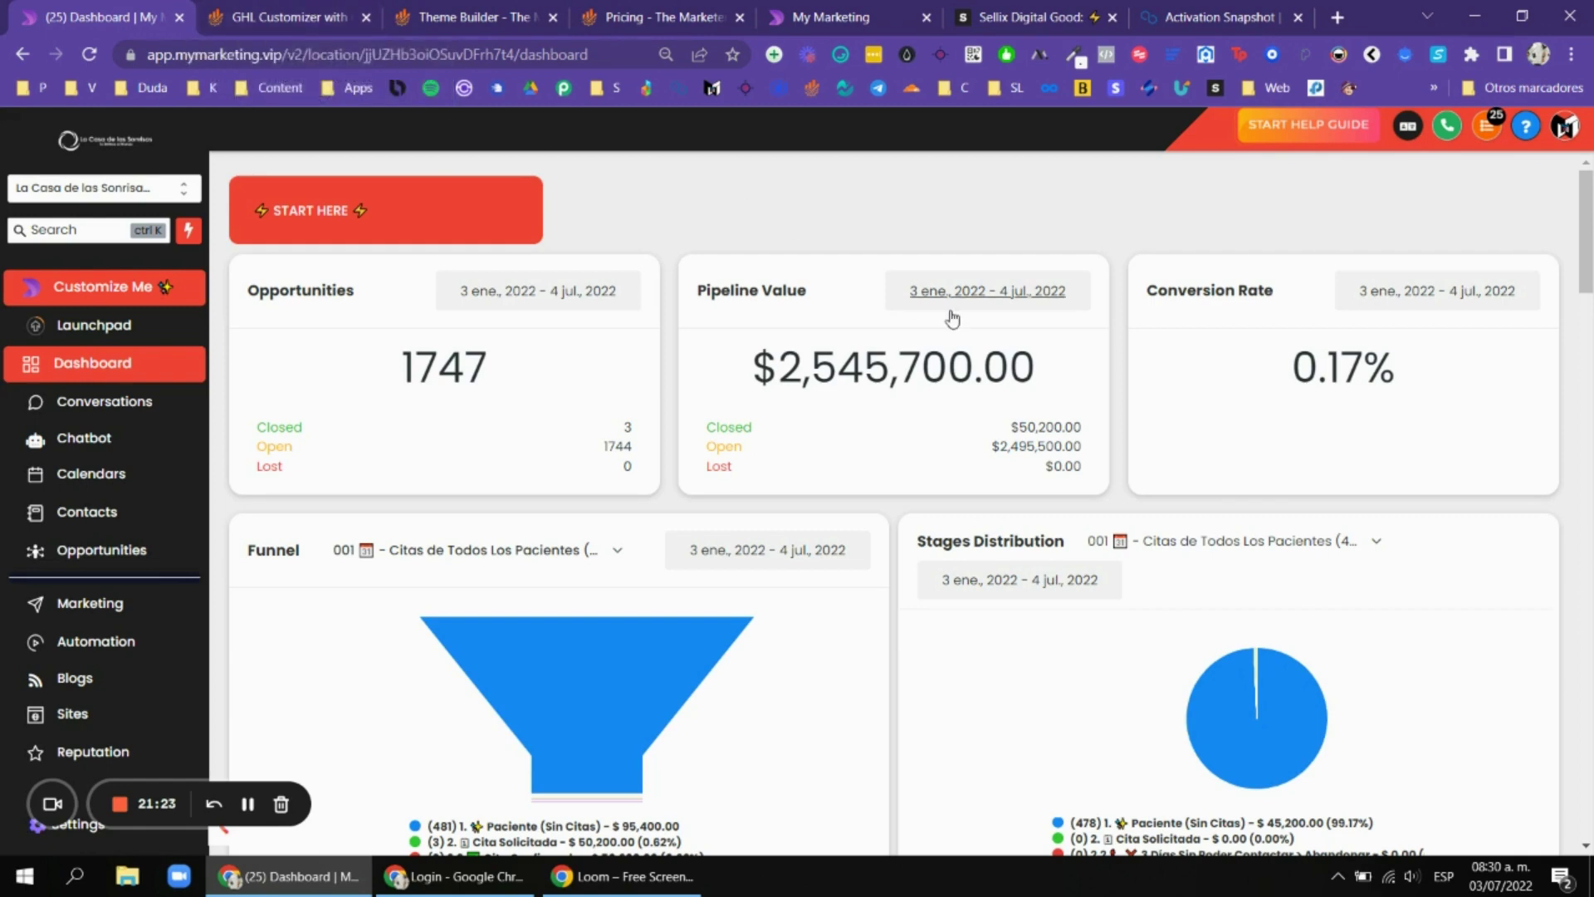
# Reload the dashboard, duplicate its tab, and move the My Marketing tab into second place.
pyautogui.press('F5')
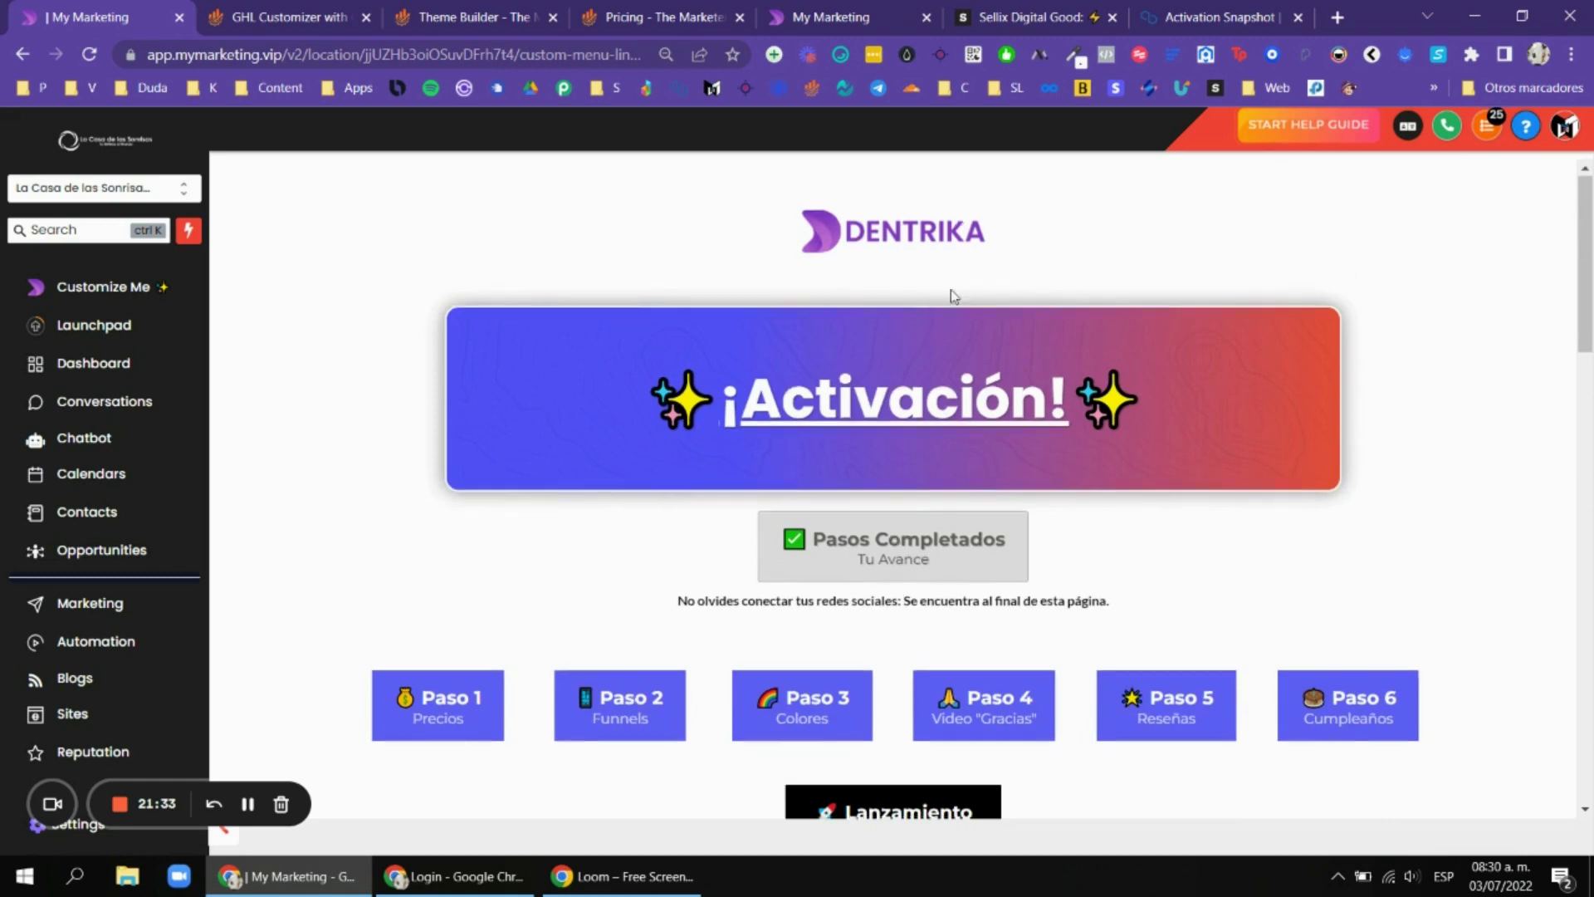
pyautogui.scroll(1, 1003, 327)
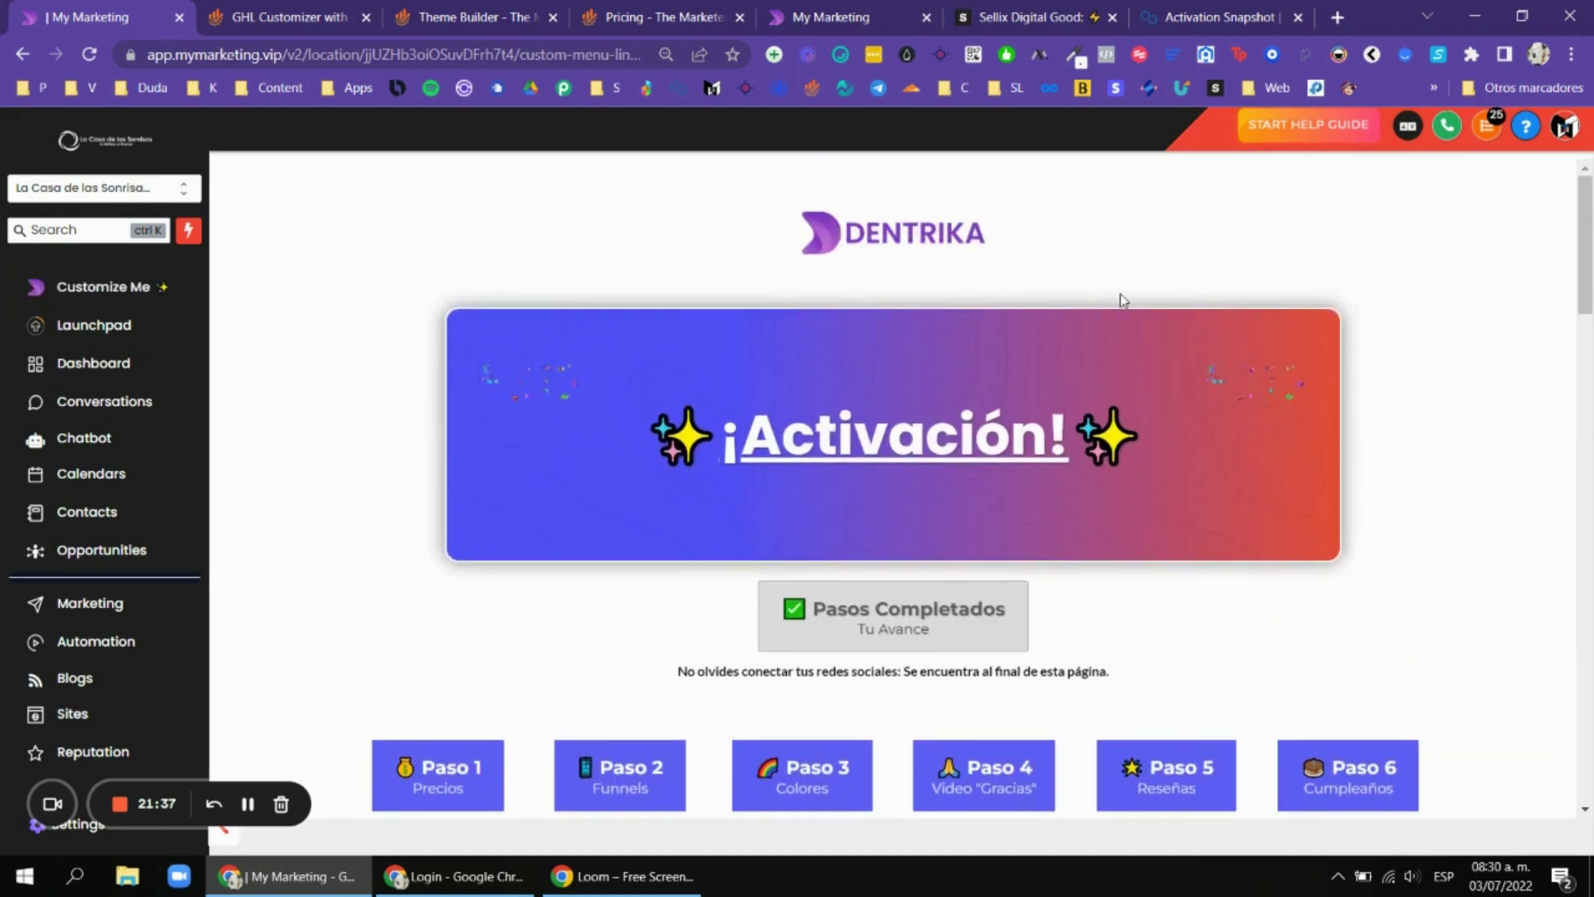
pyautogui.scroll(-1, 941, 357)
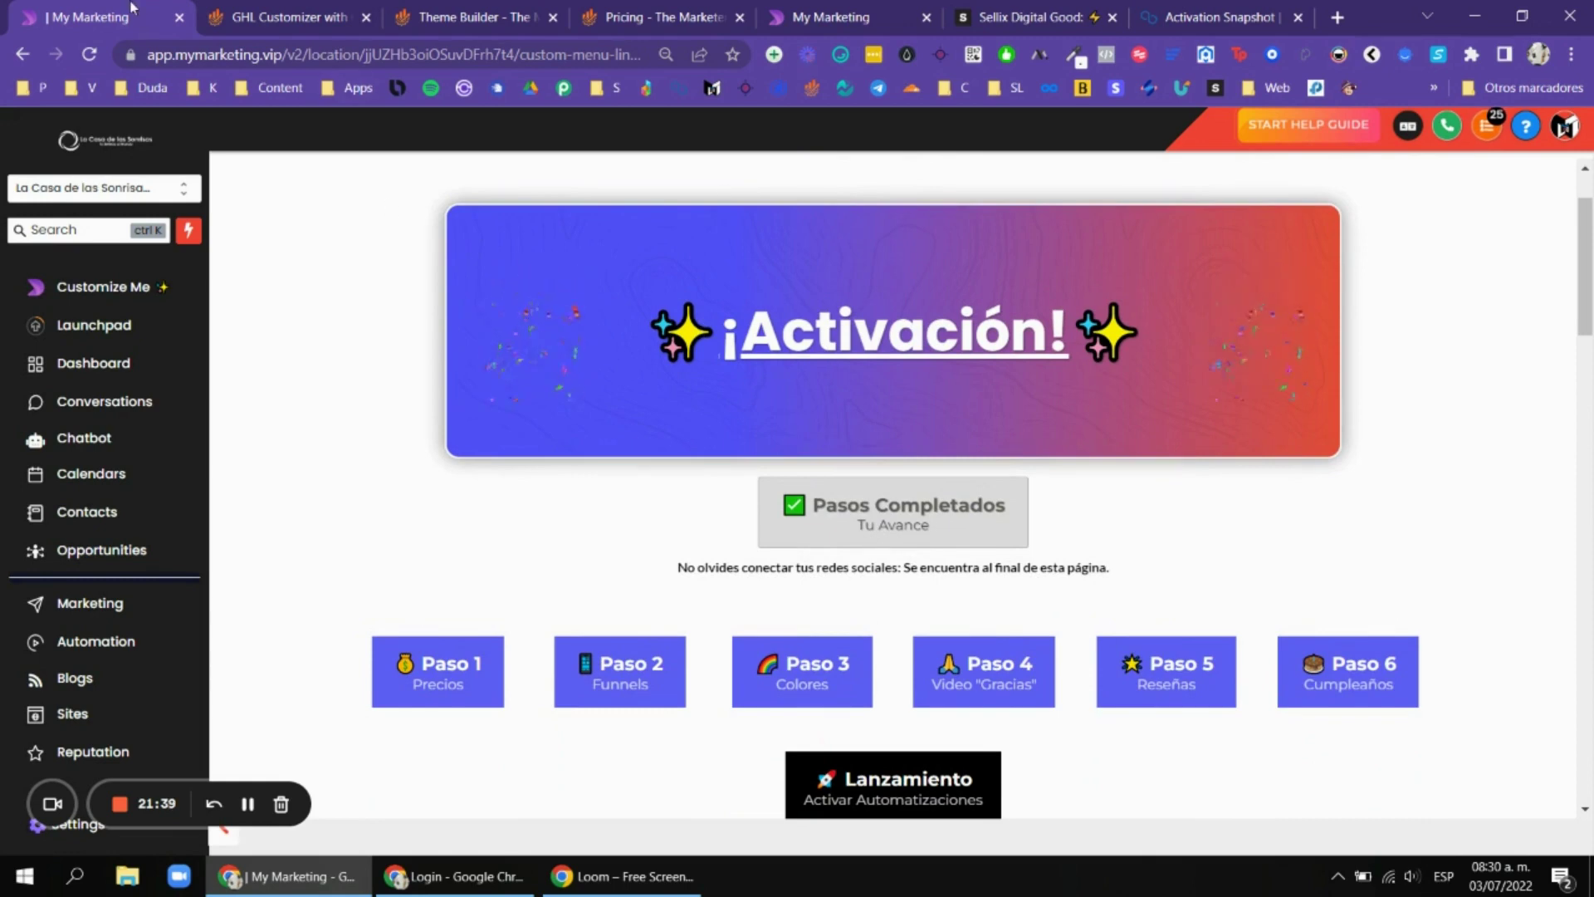
pyautogui.rightClick(54, 10)
pyautogui.click(177, 150)
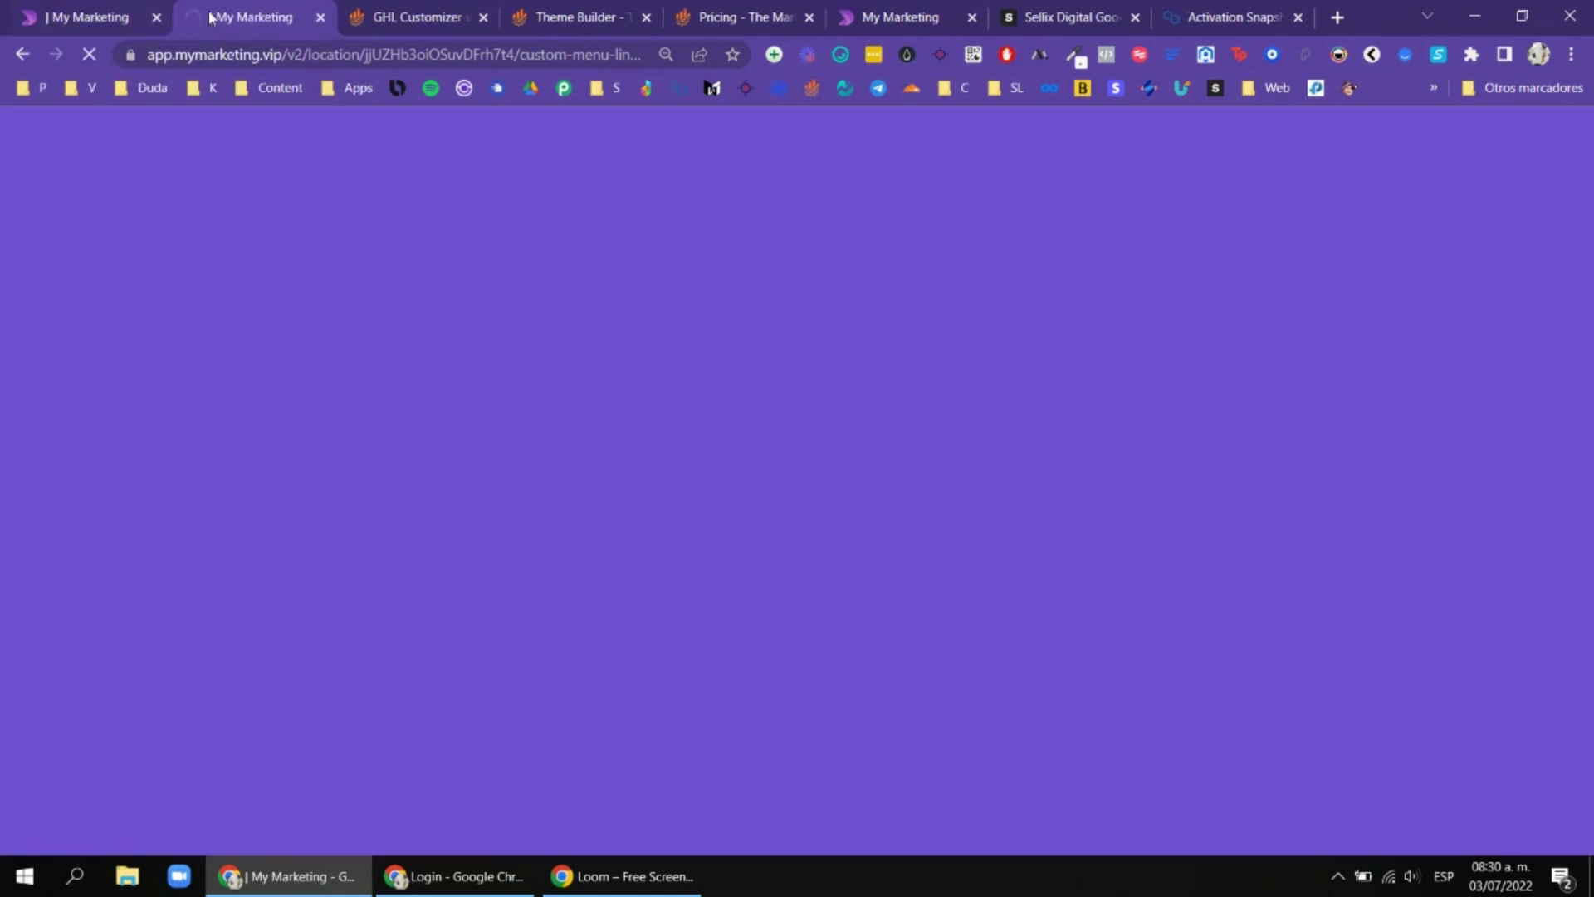
pyautogui.click(855, 15)
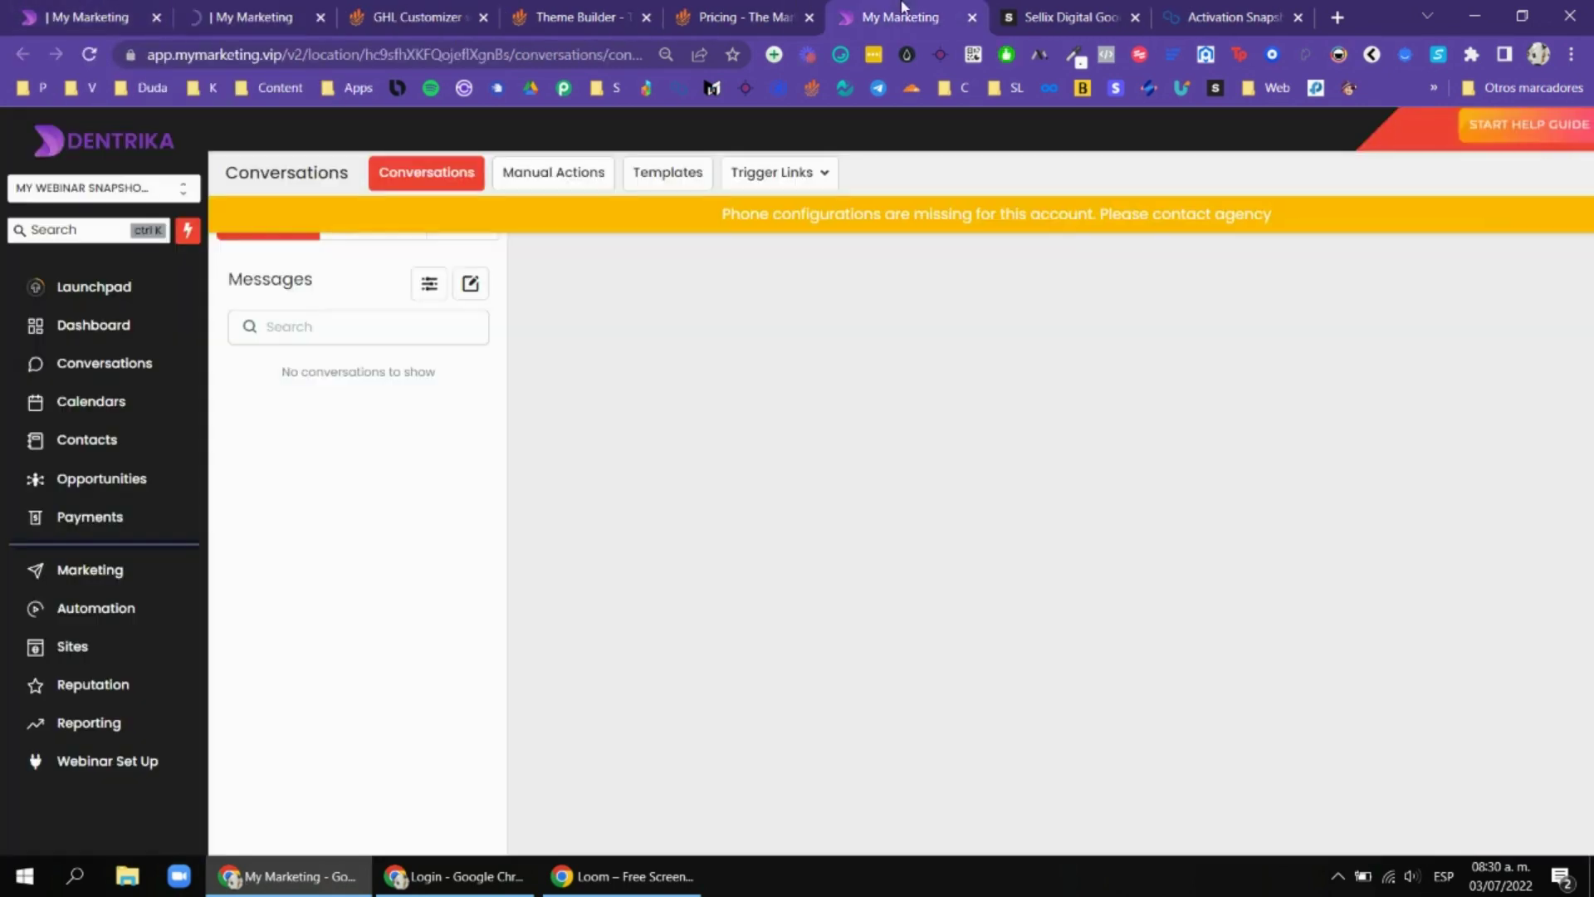
pyautogui.click(319, 16)
pyautogui.scroll(-1, 91, 631)
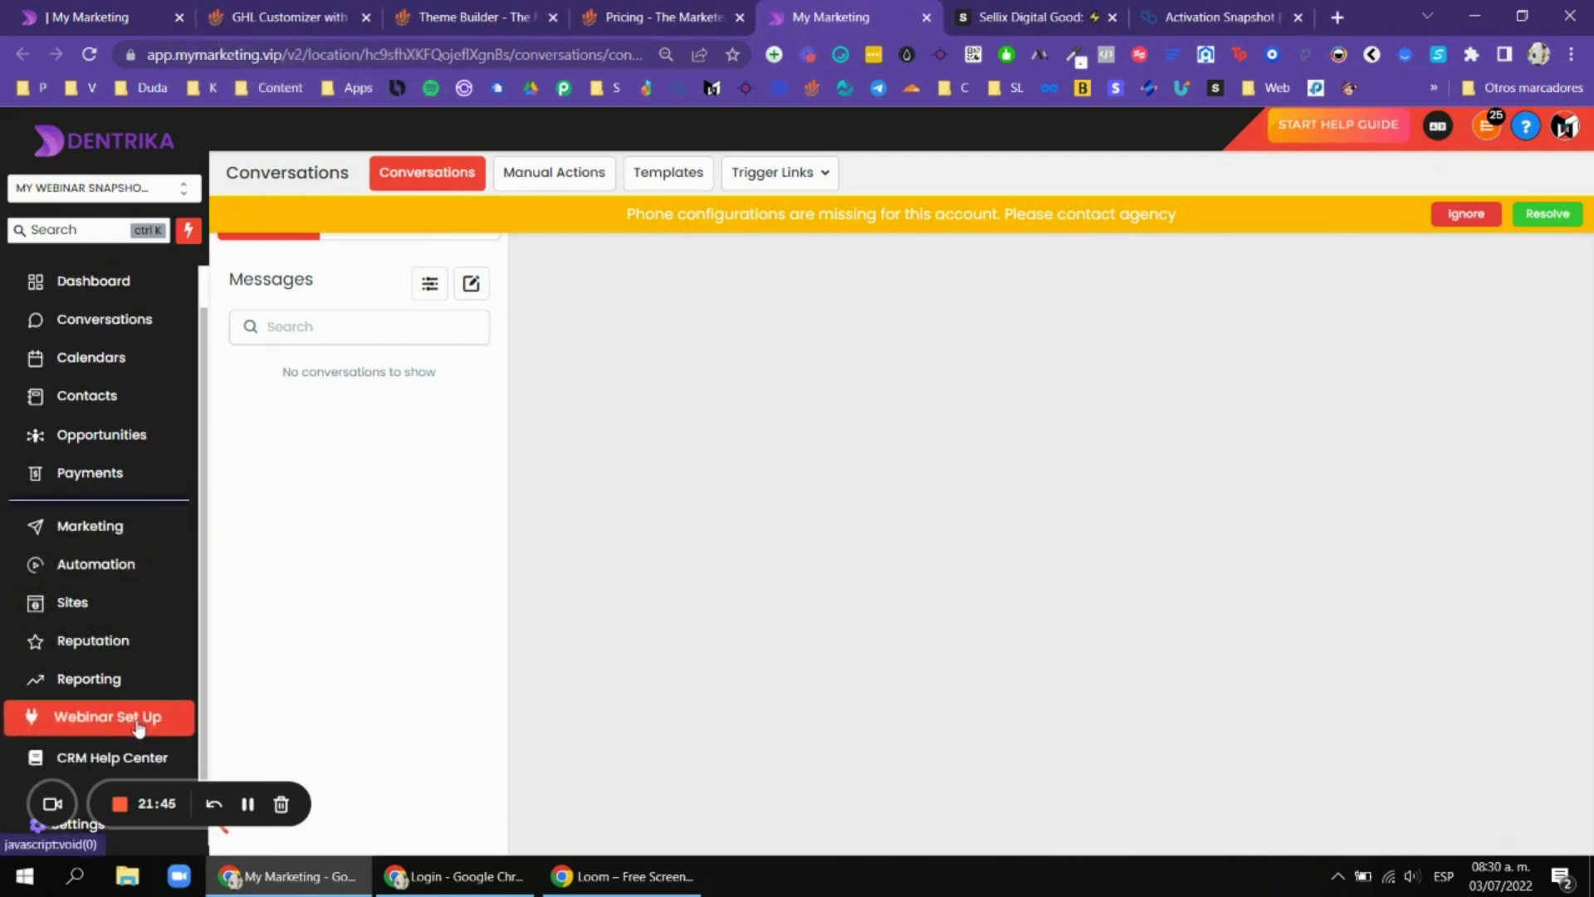
pyautogui.moveTo(819, 7); pyautogui.dragTo(258, 15)
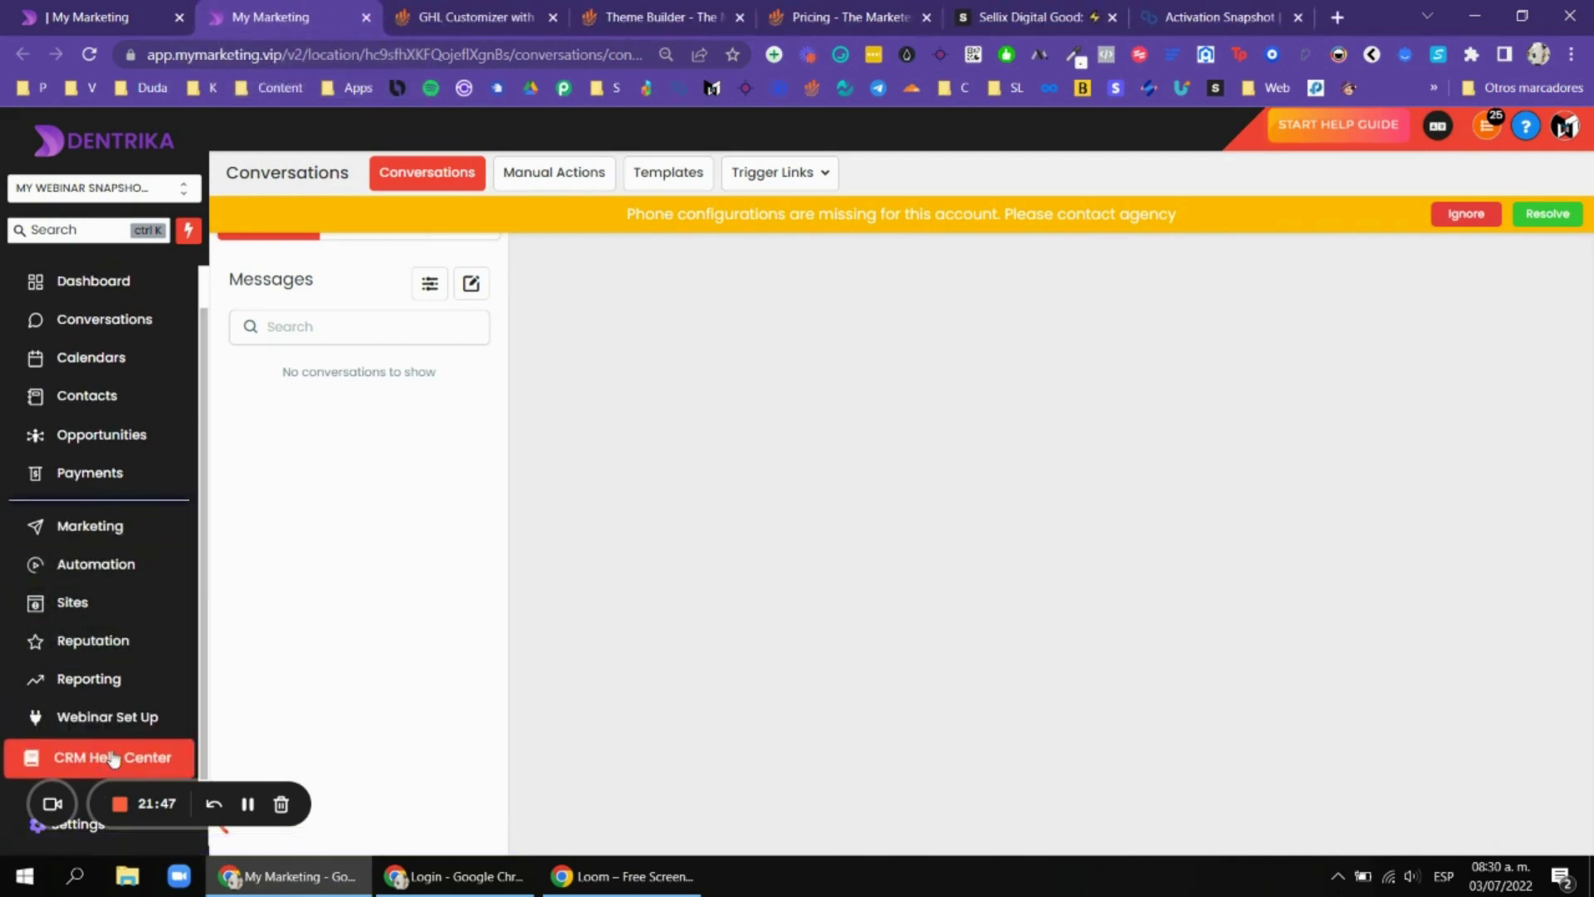
pyautogui.click(87, 15)
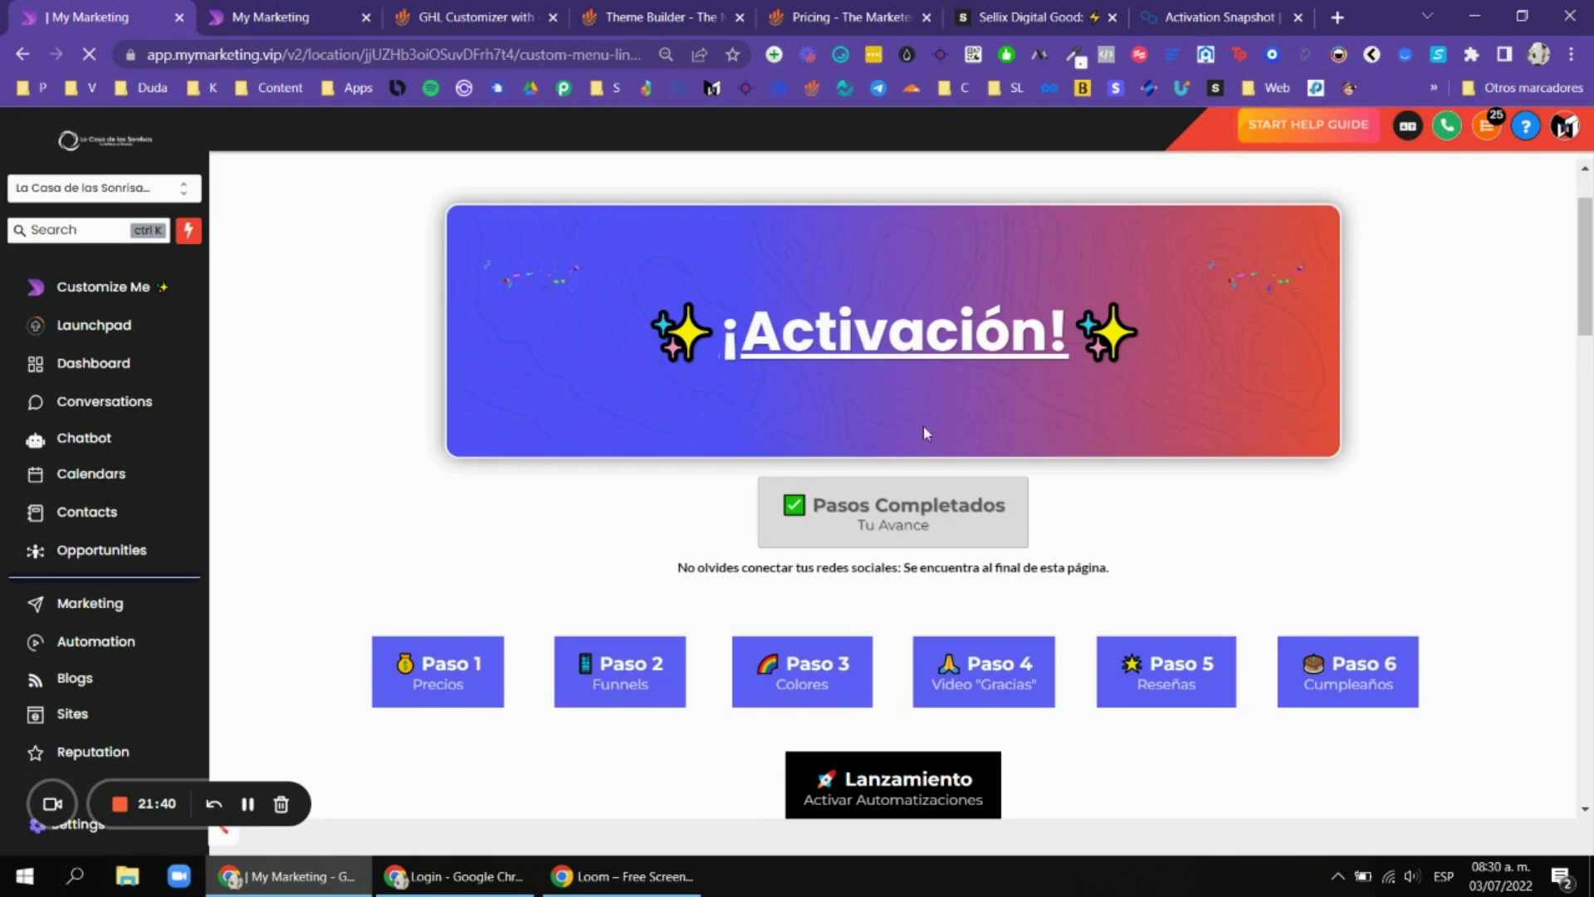
# Scroll the Activación page up to the Pasos Completados header and Paso 1–6 buttons.
pyautogui.scroll(-1, 926, 432)
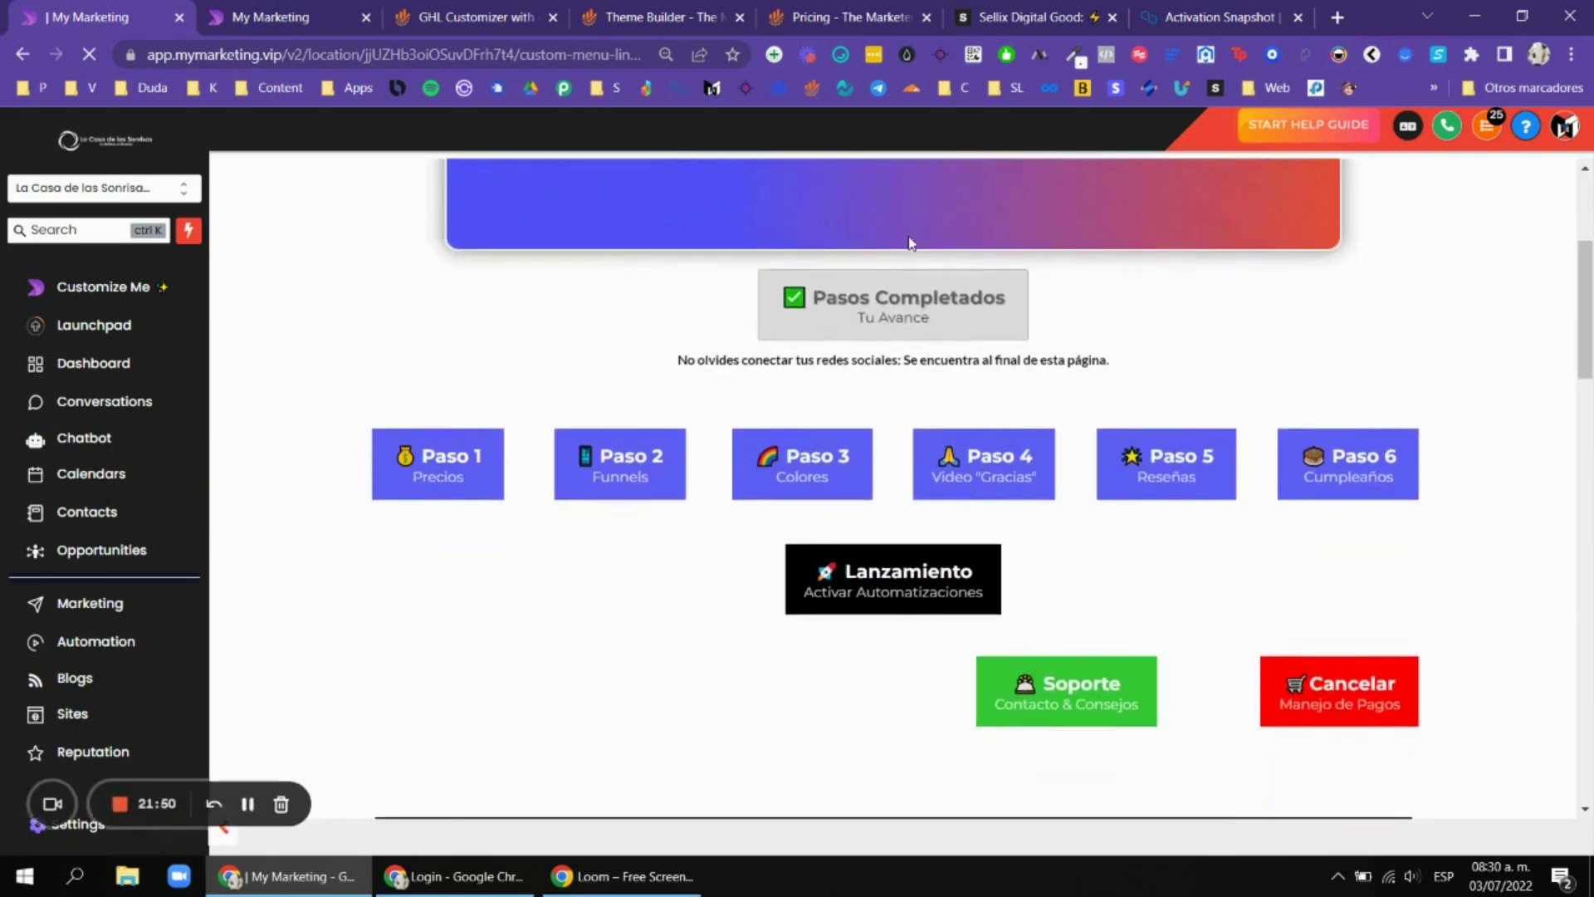
pyautogui.scroll(3, 952, 332)
pyautogui.scroll(-1, 952, 328)
pyautogui.scroll(-3, 1079, 319)
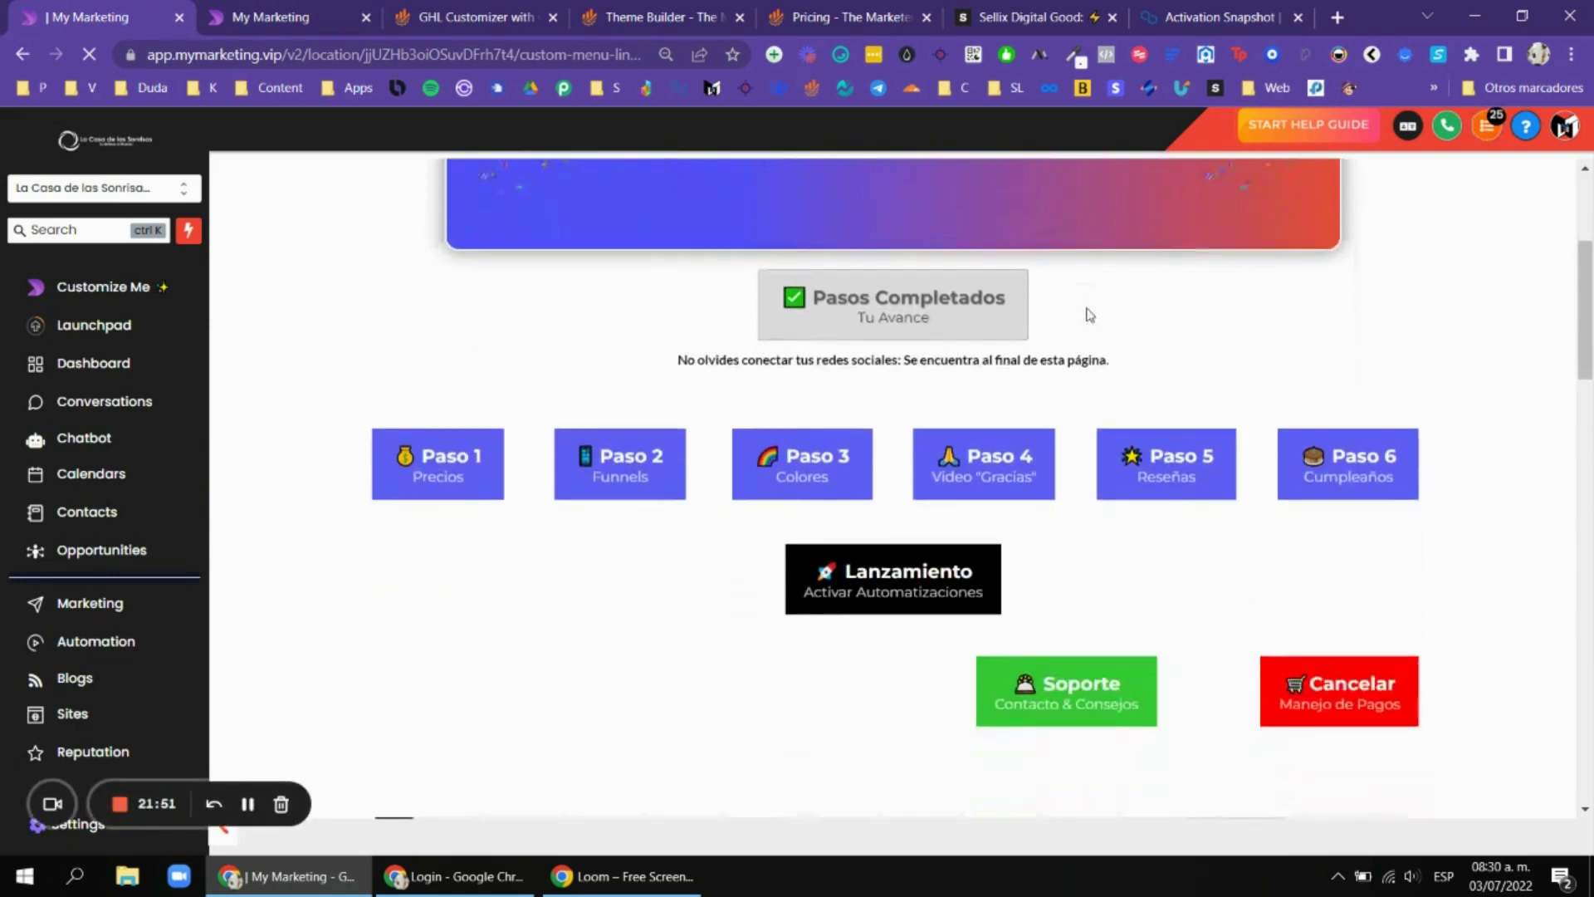
pyautogui.scroll(4, 1162, 332)
pyautogui.scroll(-3, 1060, 312)
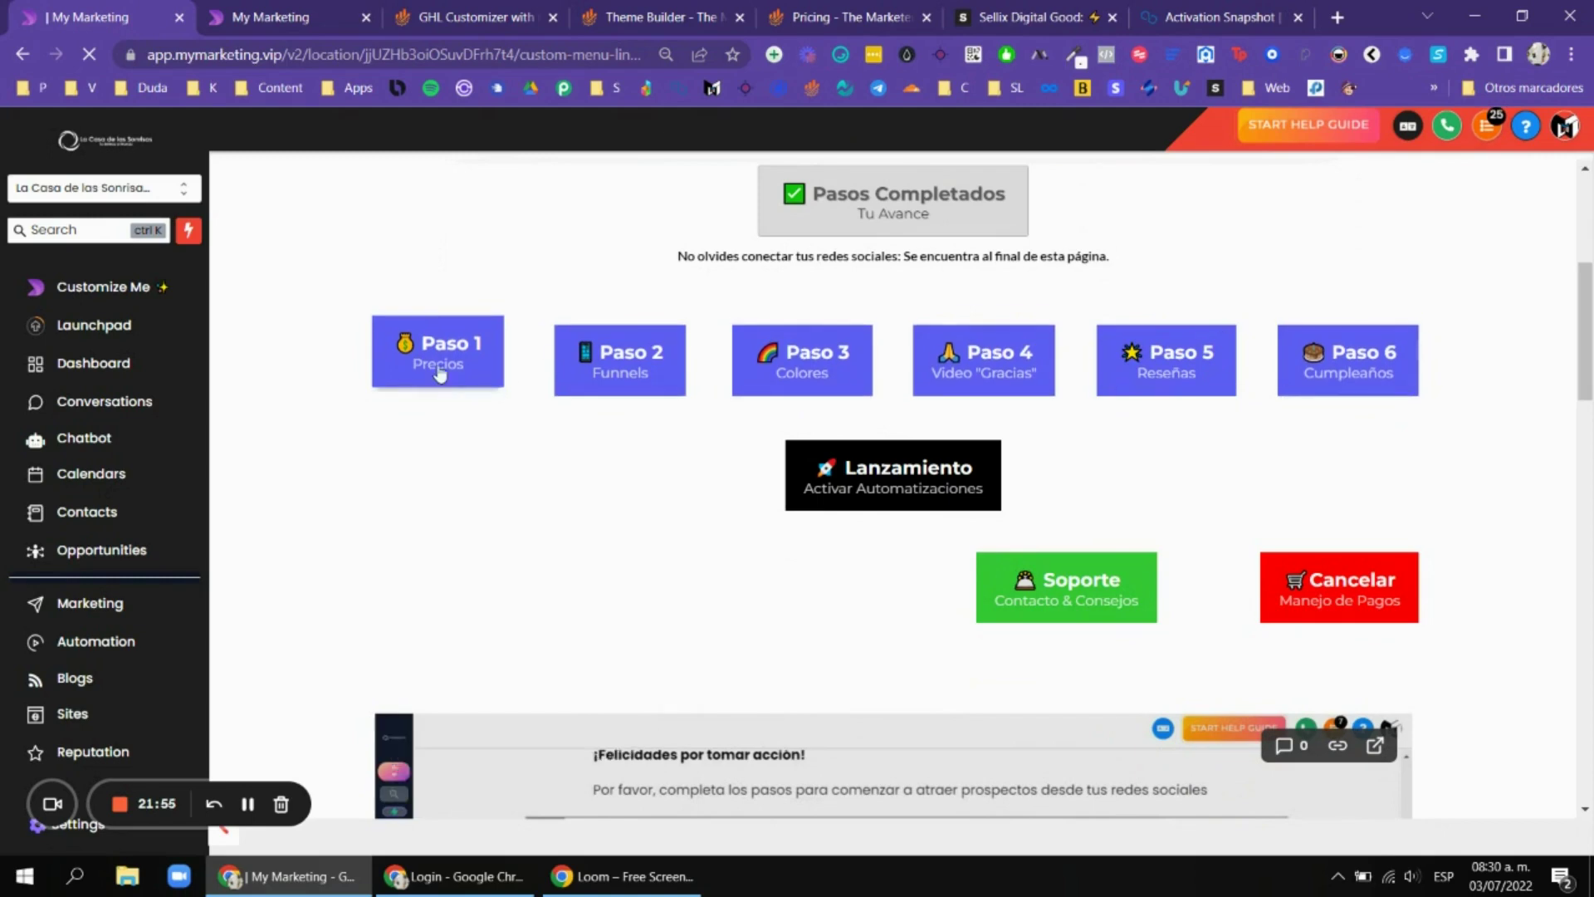
pyautogui.scroll(-1, 1203, 292)
pyautogui.scroll(1, 934, 254)
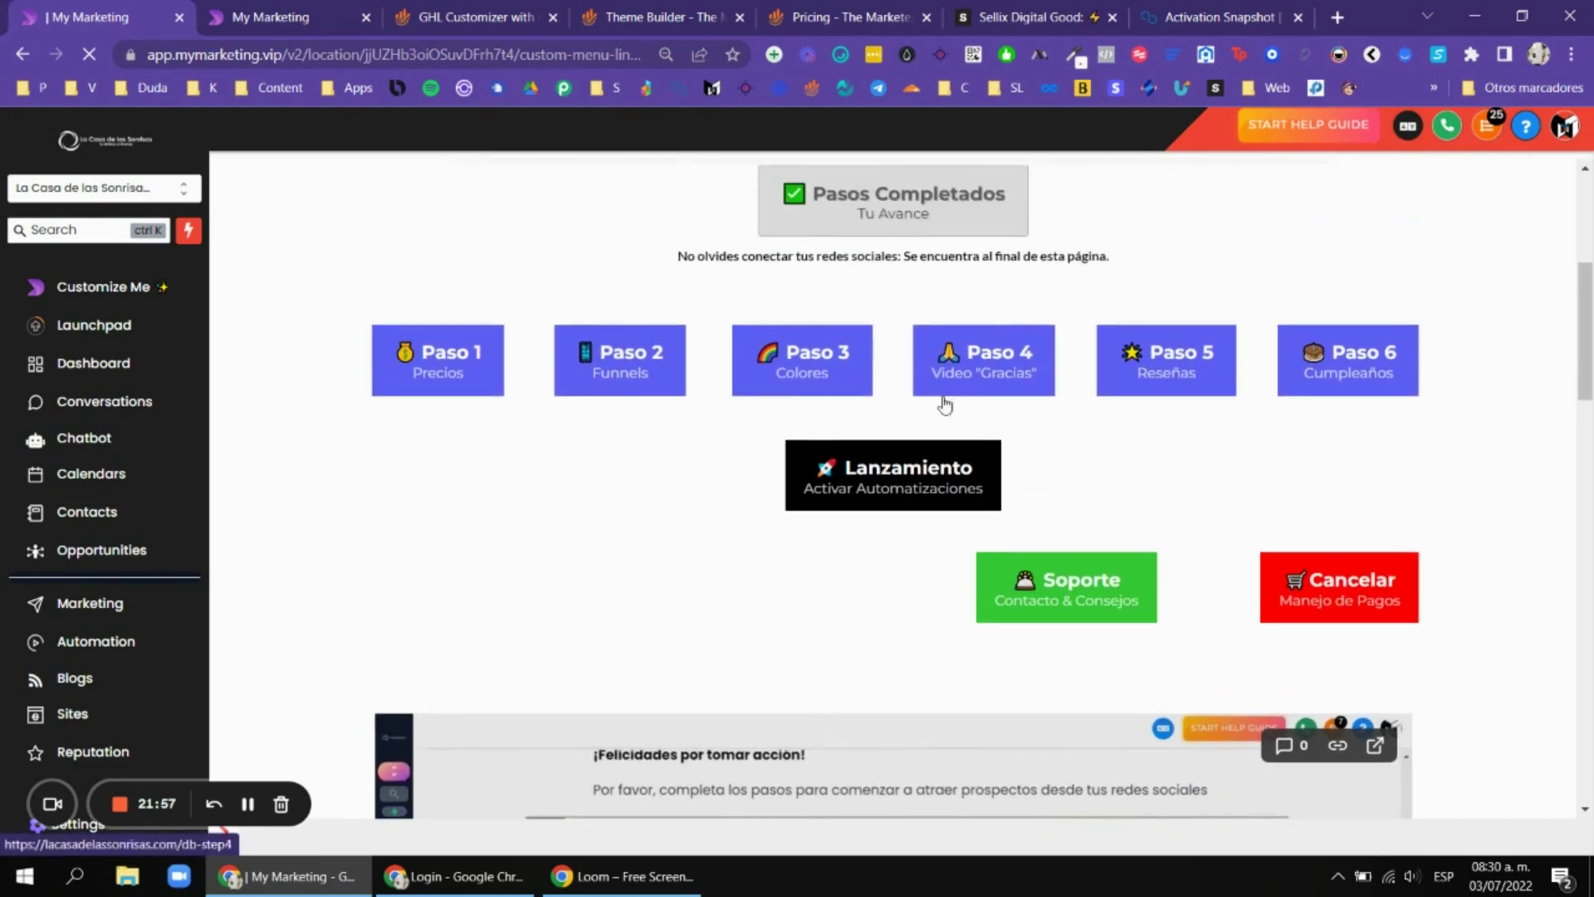
pyautogui.scroll(-5, 1249, 445)
pyautogui.scroll(3, 1217, 396)
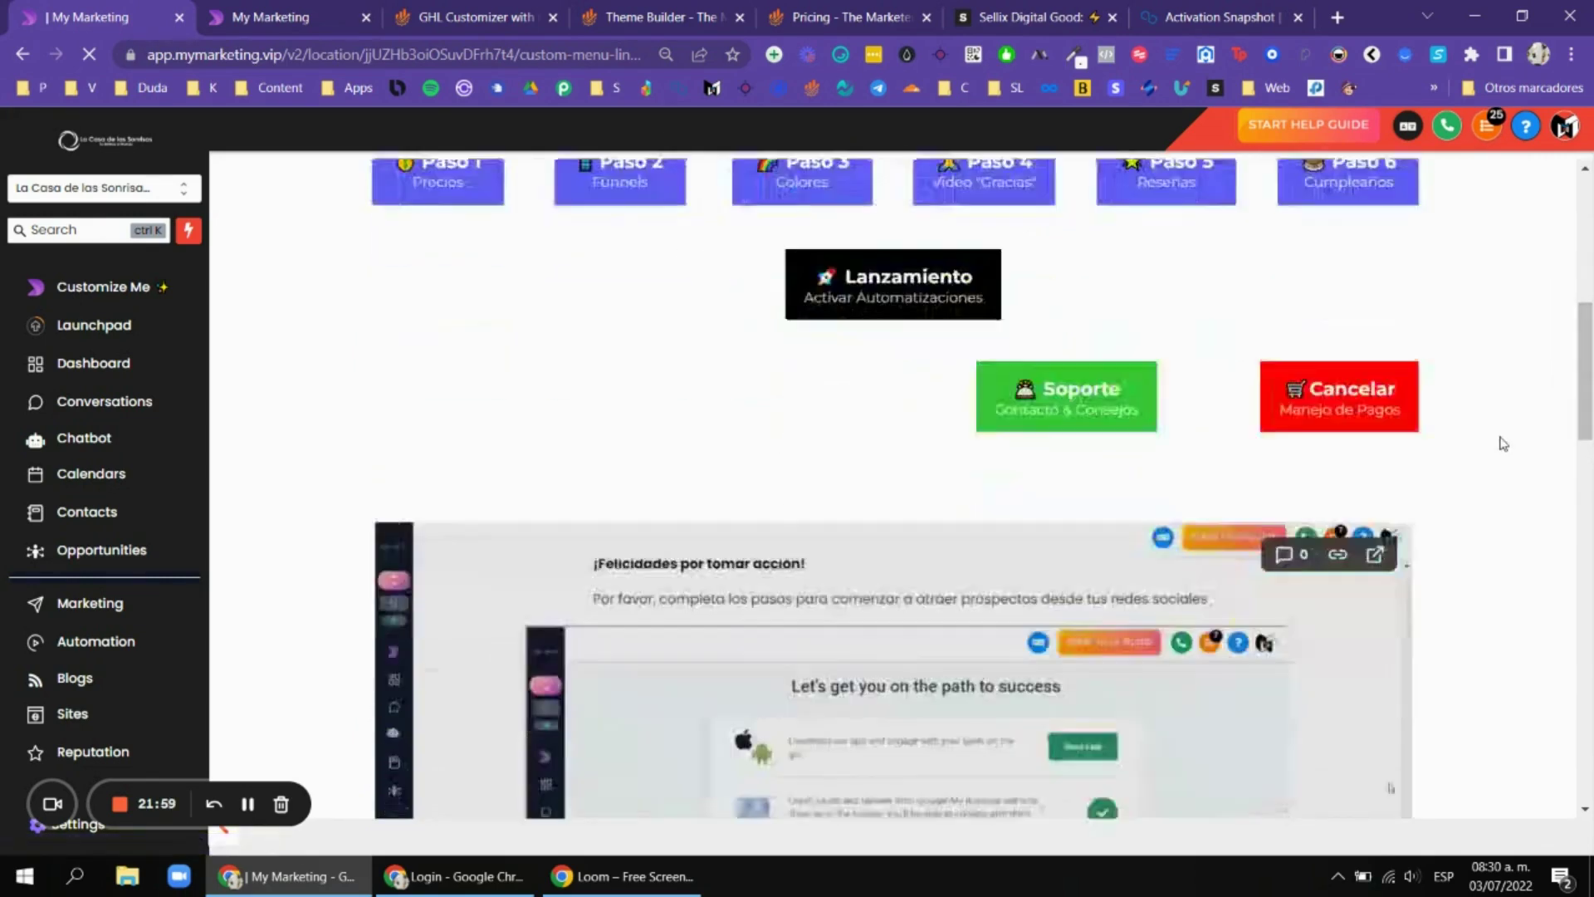
pyautogui.scroll(-10, 1217, 395)
pyautogui.scroll(6, 1503, 389)
pyautogui.scroll(5, 1503, 389)
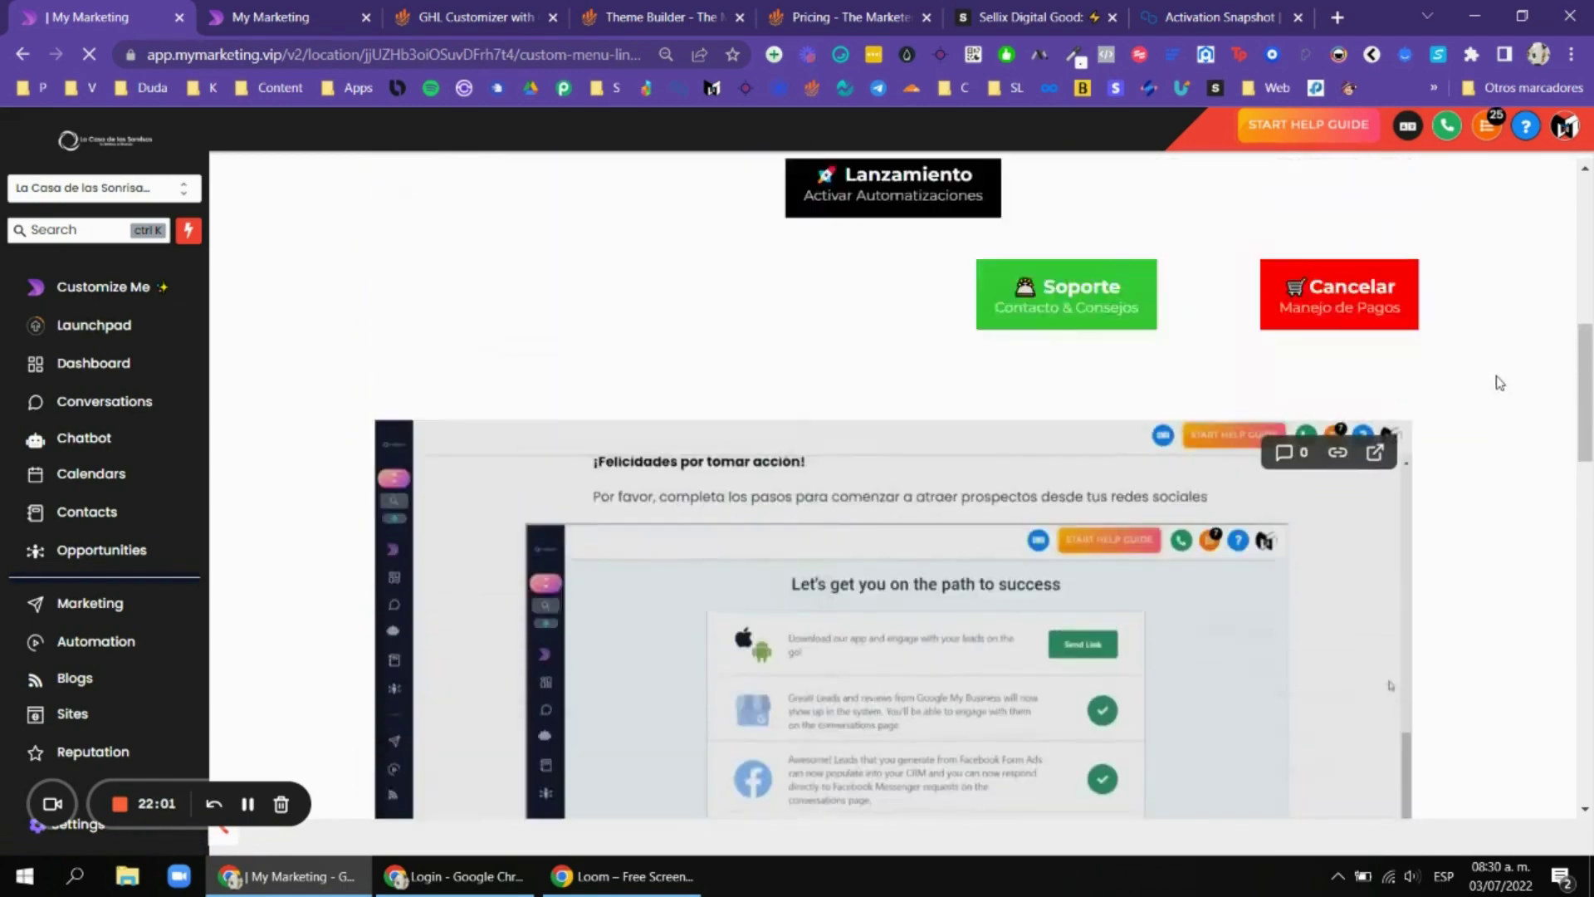
pyautogui.scroll(-4, 1093, 426)
pyautogui.scroll(-2, 849, 543)
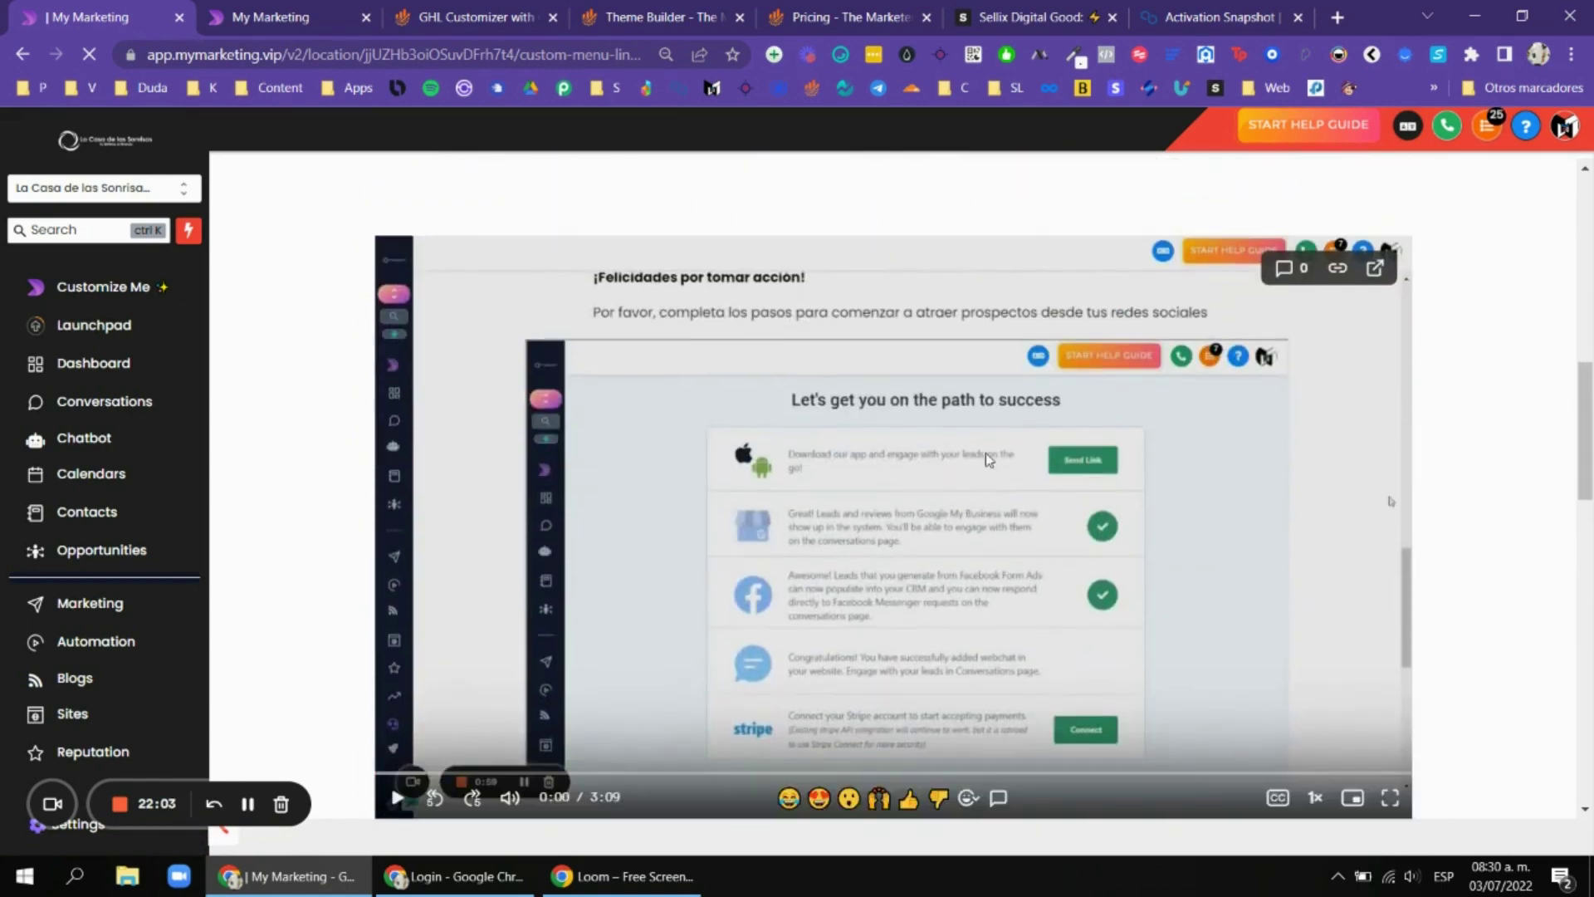
pyautogui.scroll(1, 649, 475)
pyautogui.scroll(8, 649, 475)
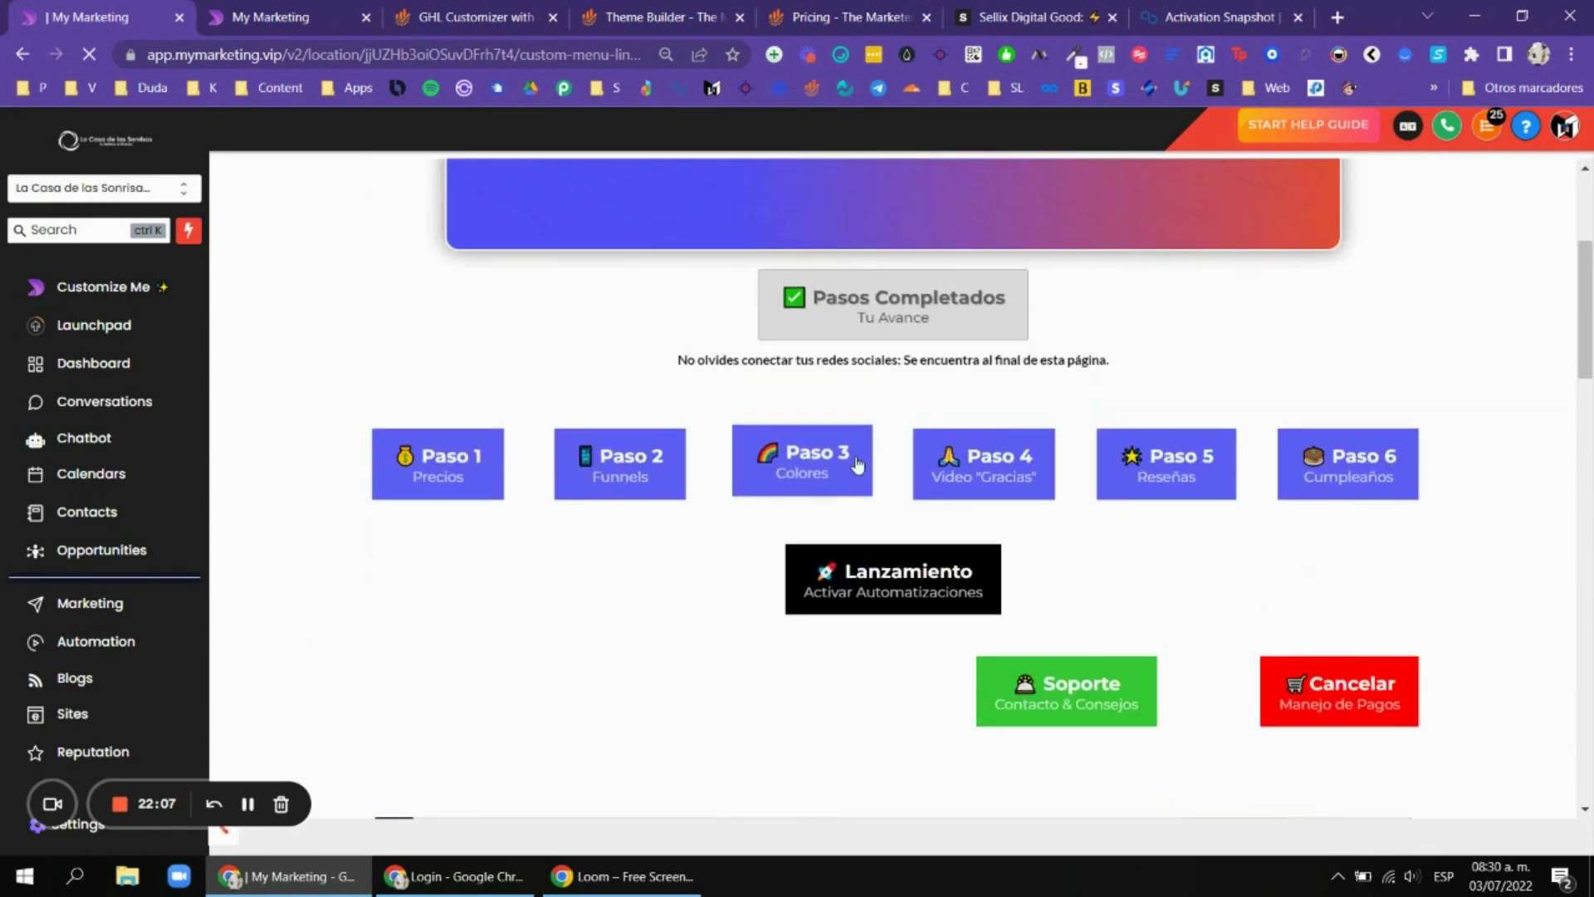
# Open Paso 1 Precios and select the $100 Consulta value in its price list.
pyautogui.click(783, 446)
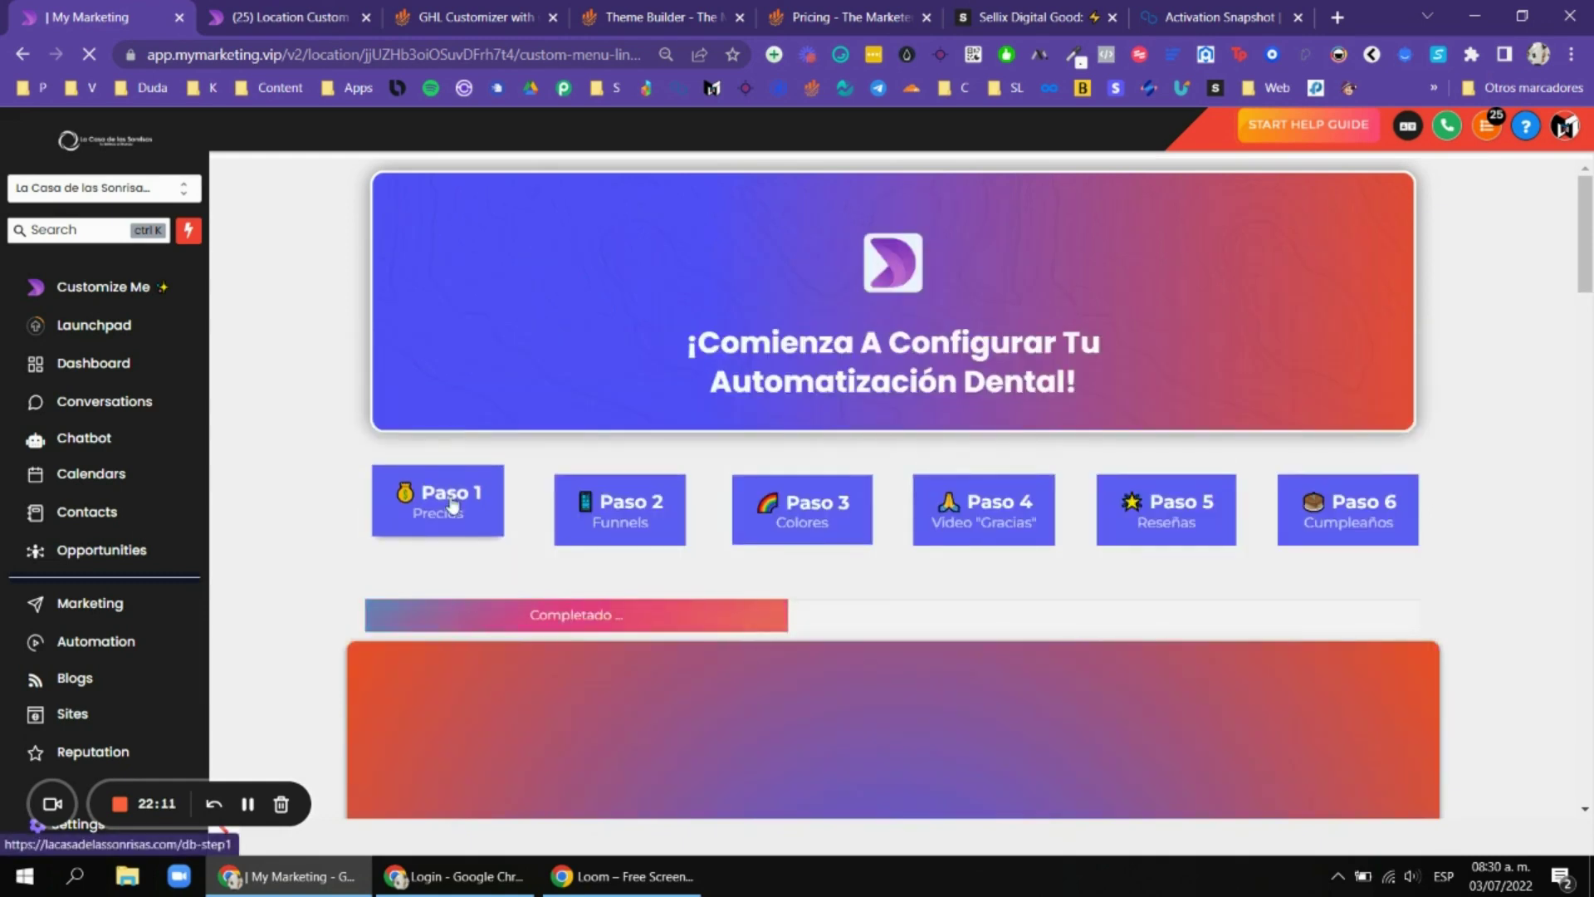
pyautogui.scroll(-2, 783, 360)
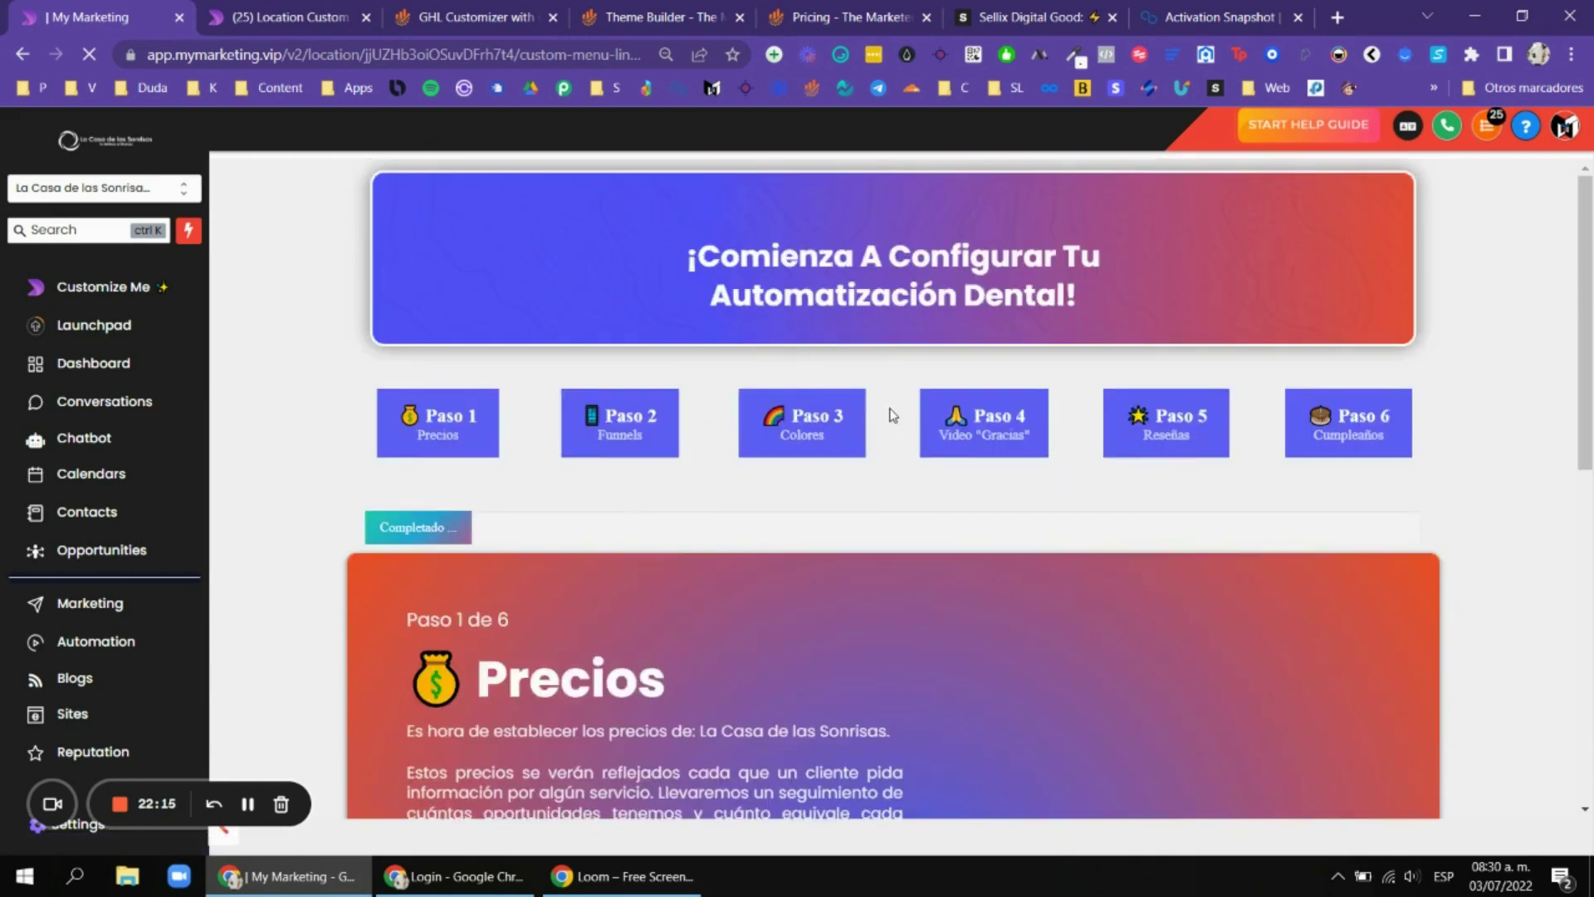
pyautogui.scroll(-6, 855, 422)
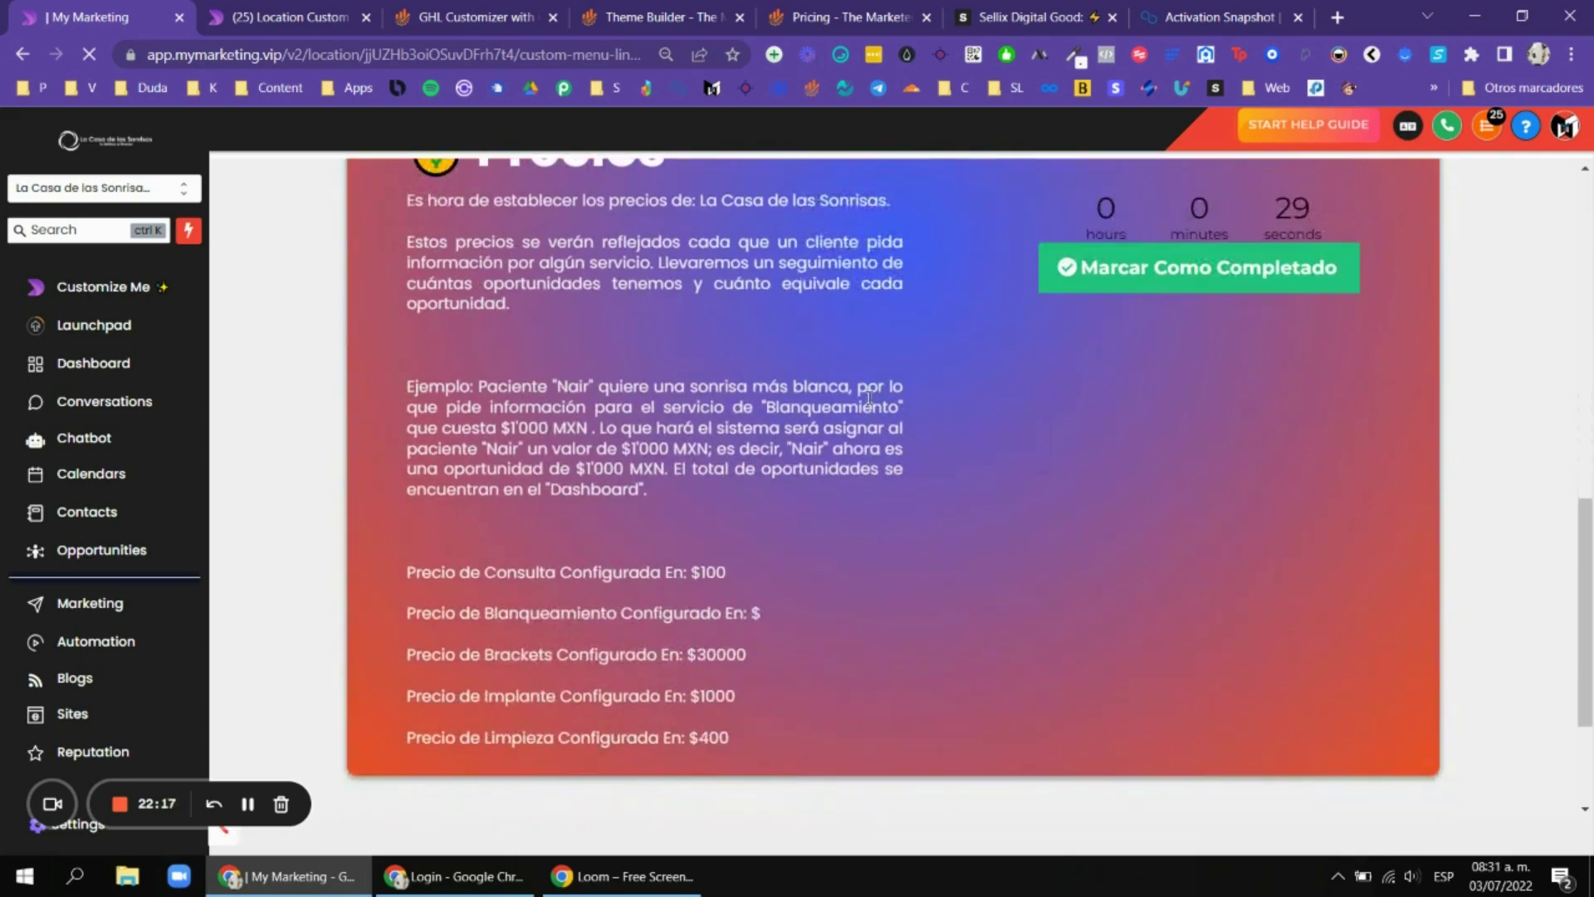
pyautogui.scroll(5, 870, 416)
pyautogui.scroll(1, 747, 352)
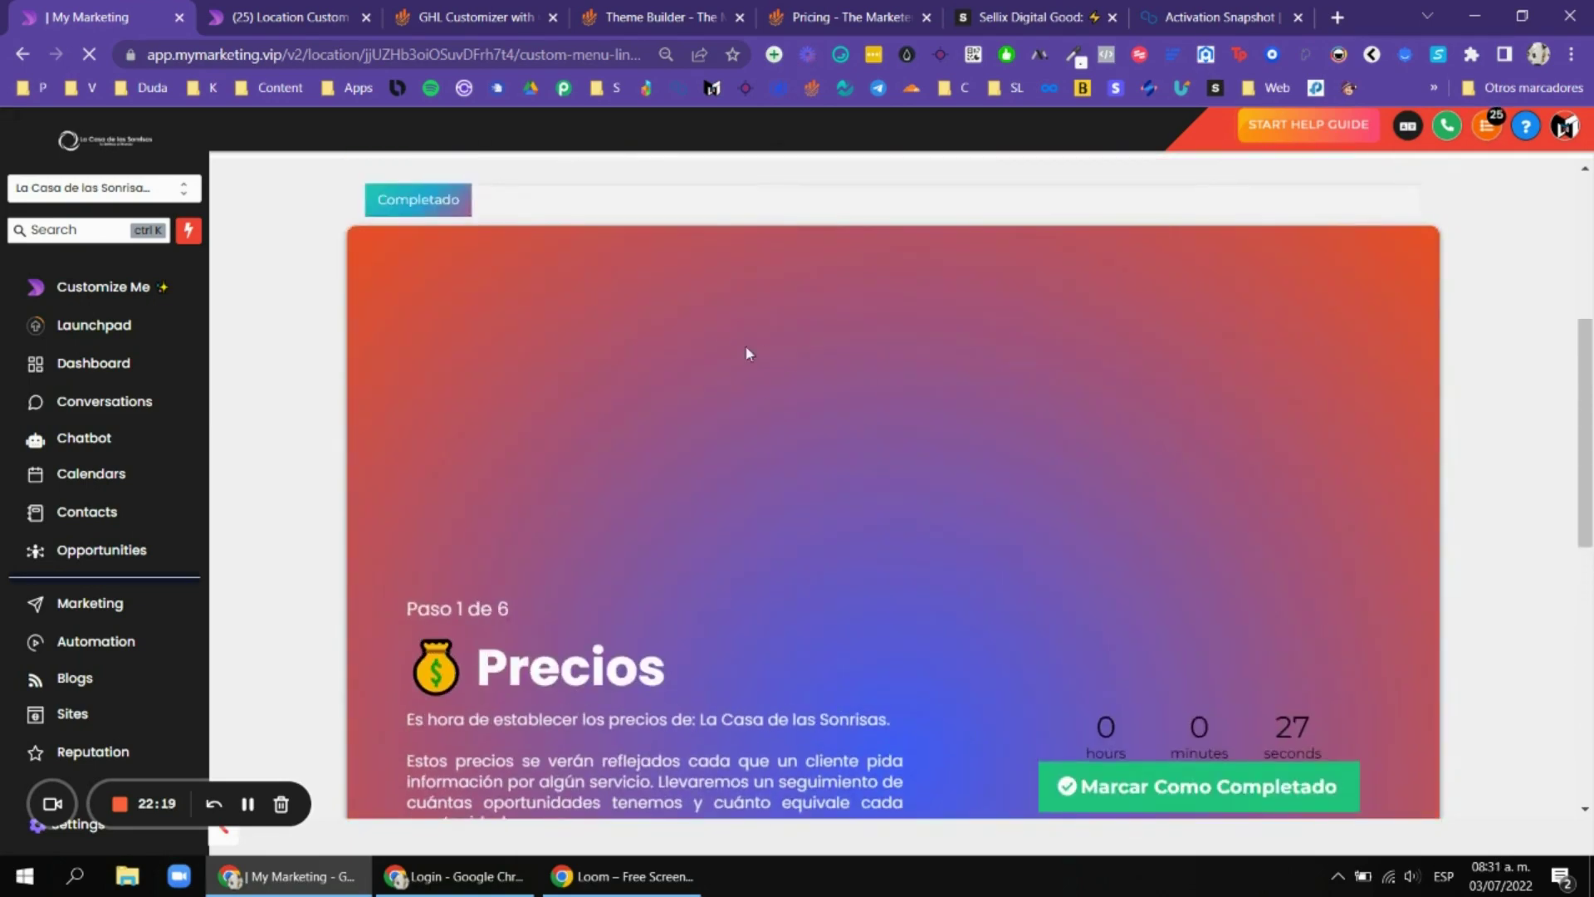
pyautogui.scroll(-5, 831, 390)
pyautogui.scroll(-1, 830, 457)
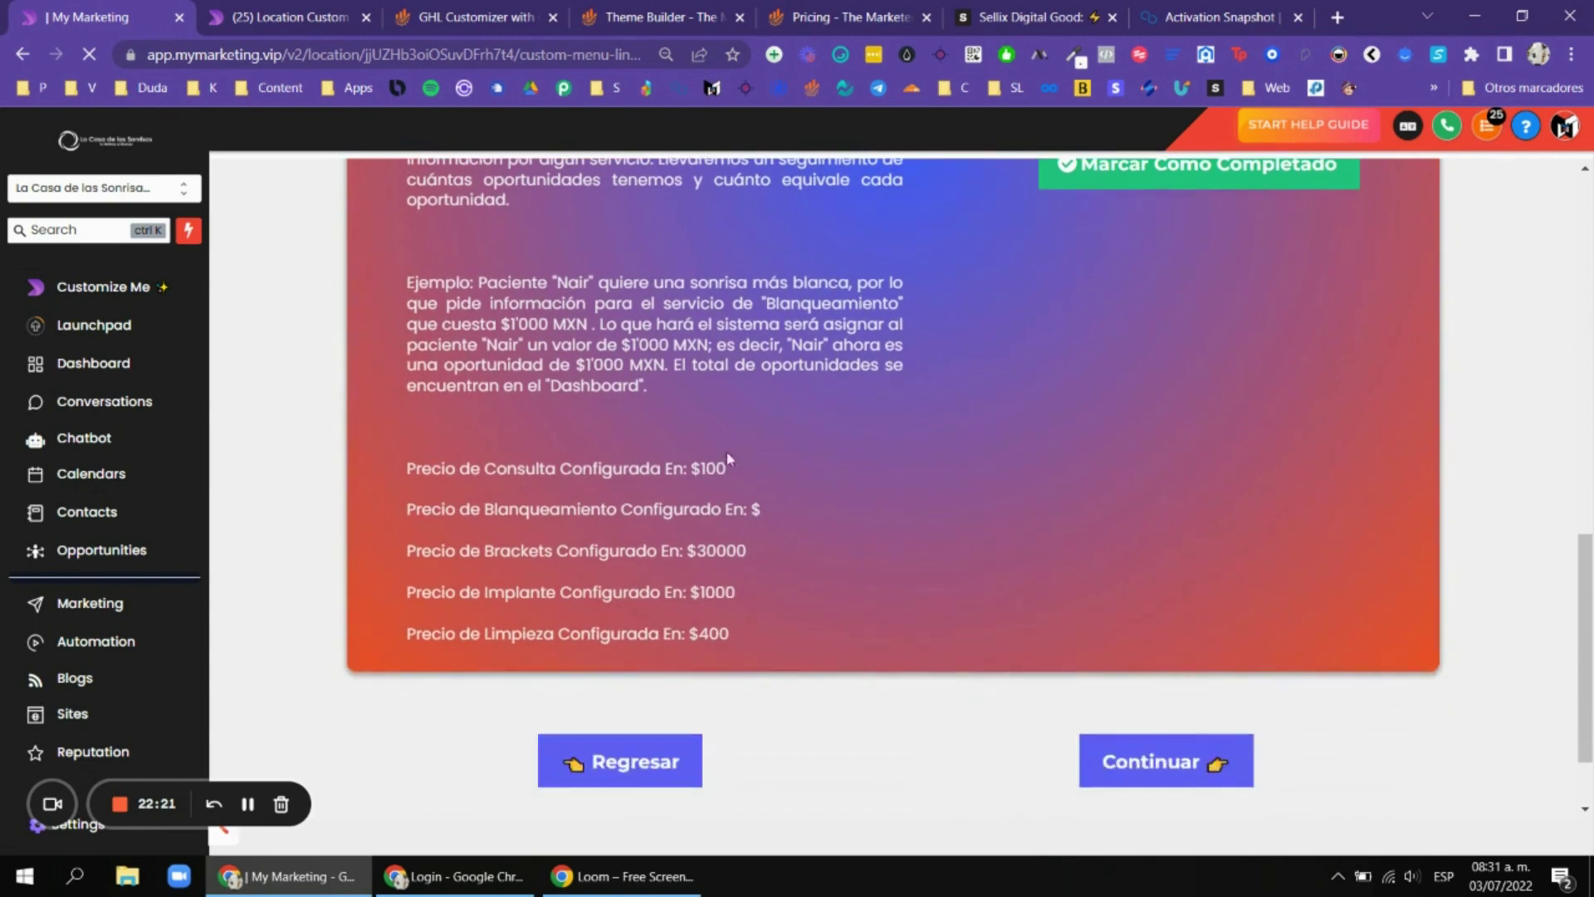
pyautogui.tripleClick(714, 462)
pyautogui.click(725, 455)
pyautogui.tripleClick(733, 459)
pyautogui.doubleClick(729, 465)
pyautogui.click(714, 467)
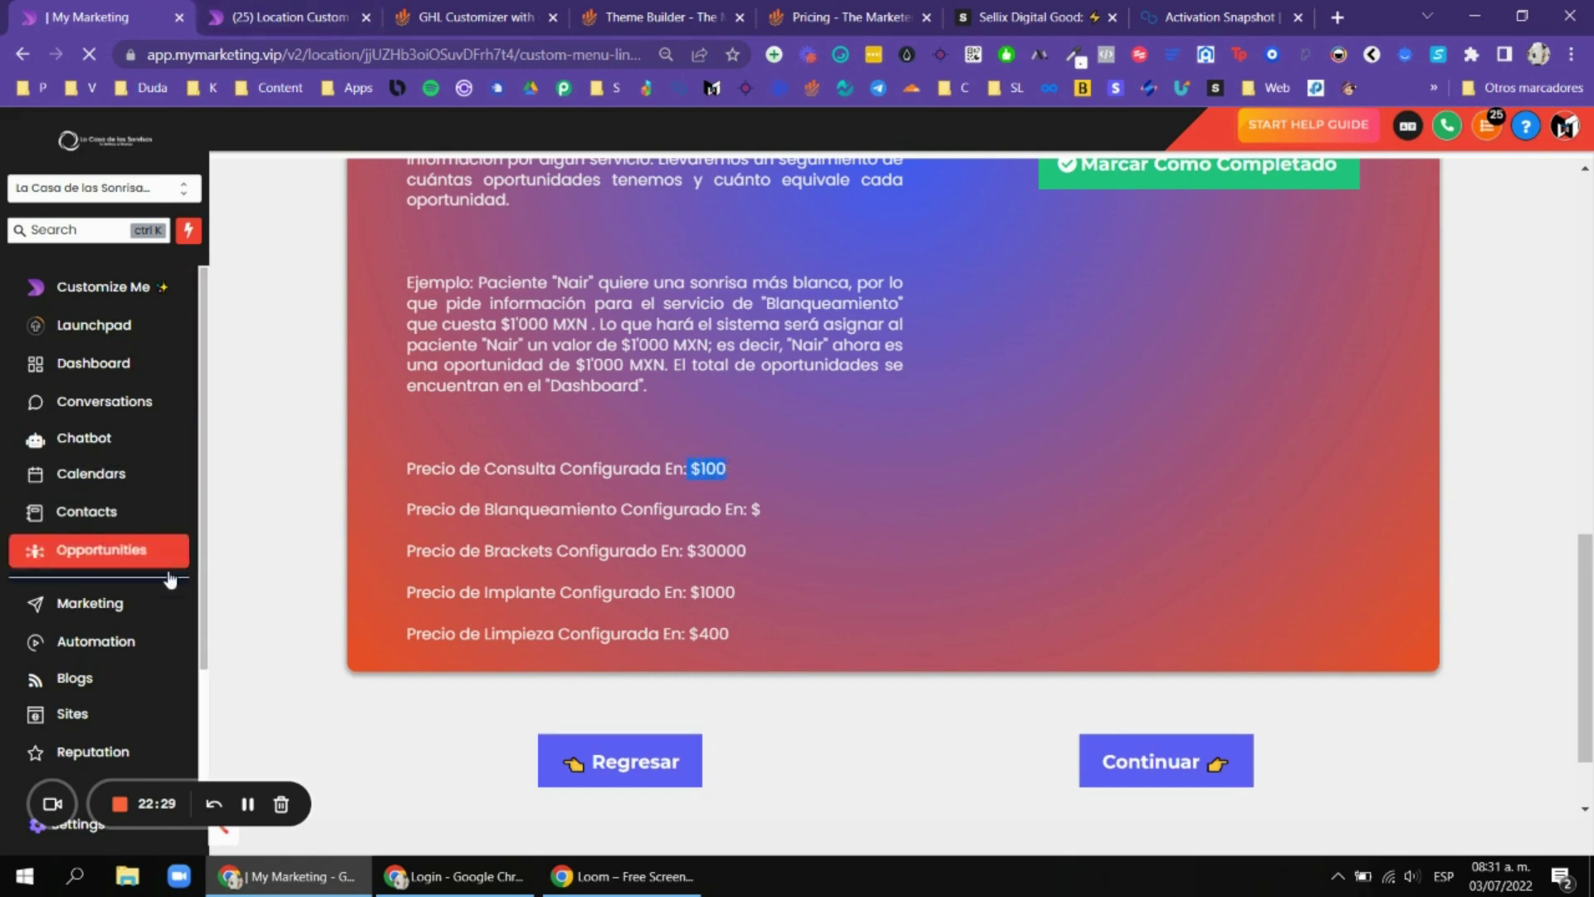
# Duplicate the onboarding page tab and scroll through the Precios price form.
pyautogui.rightClick(151, 7)
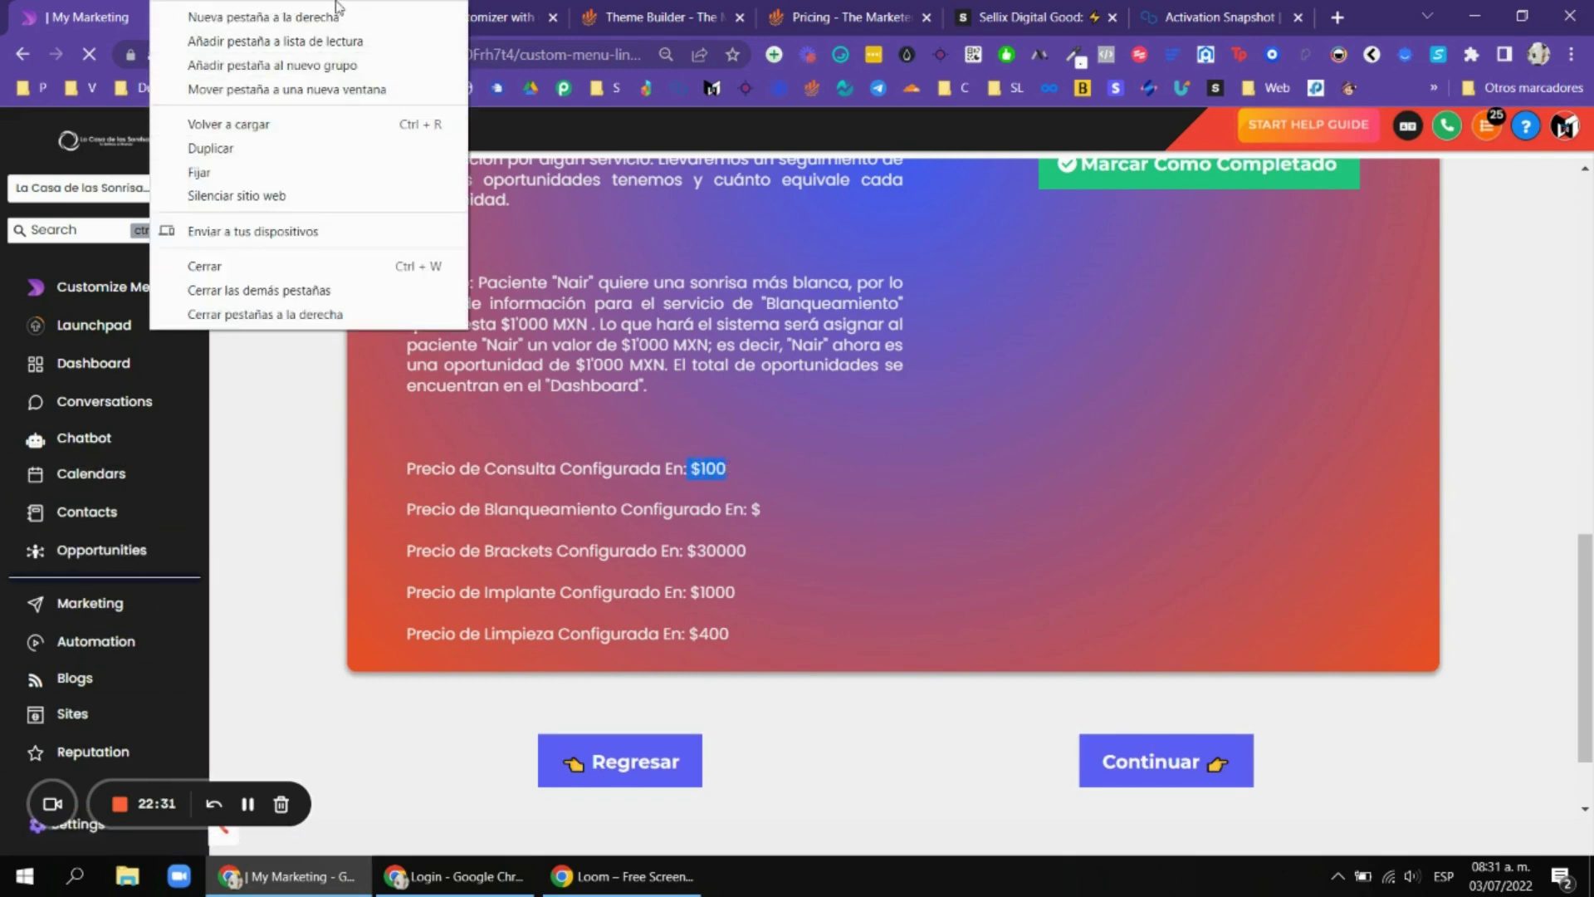
pyautogui.click(248, 153)
pyautogui.rightClick(164, 10)
pyautogui.click(224, 153)
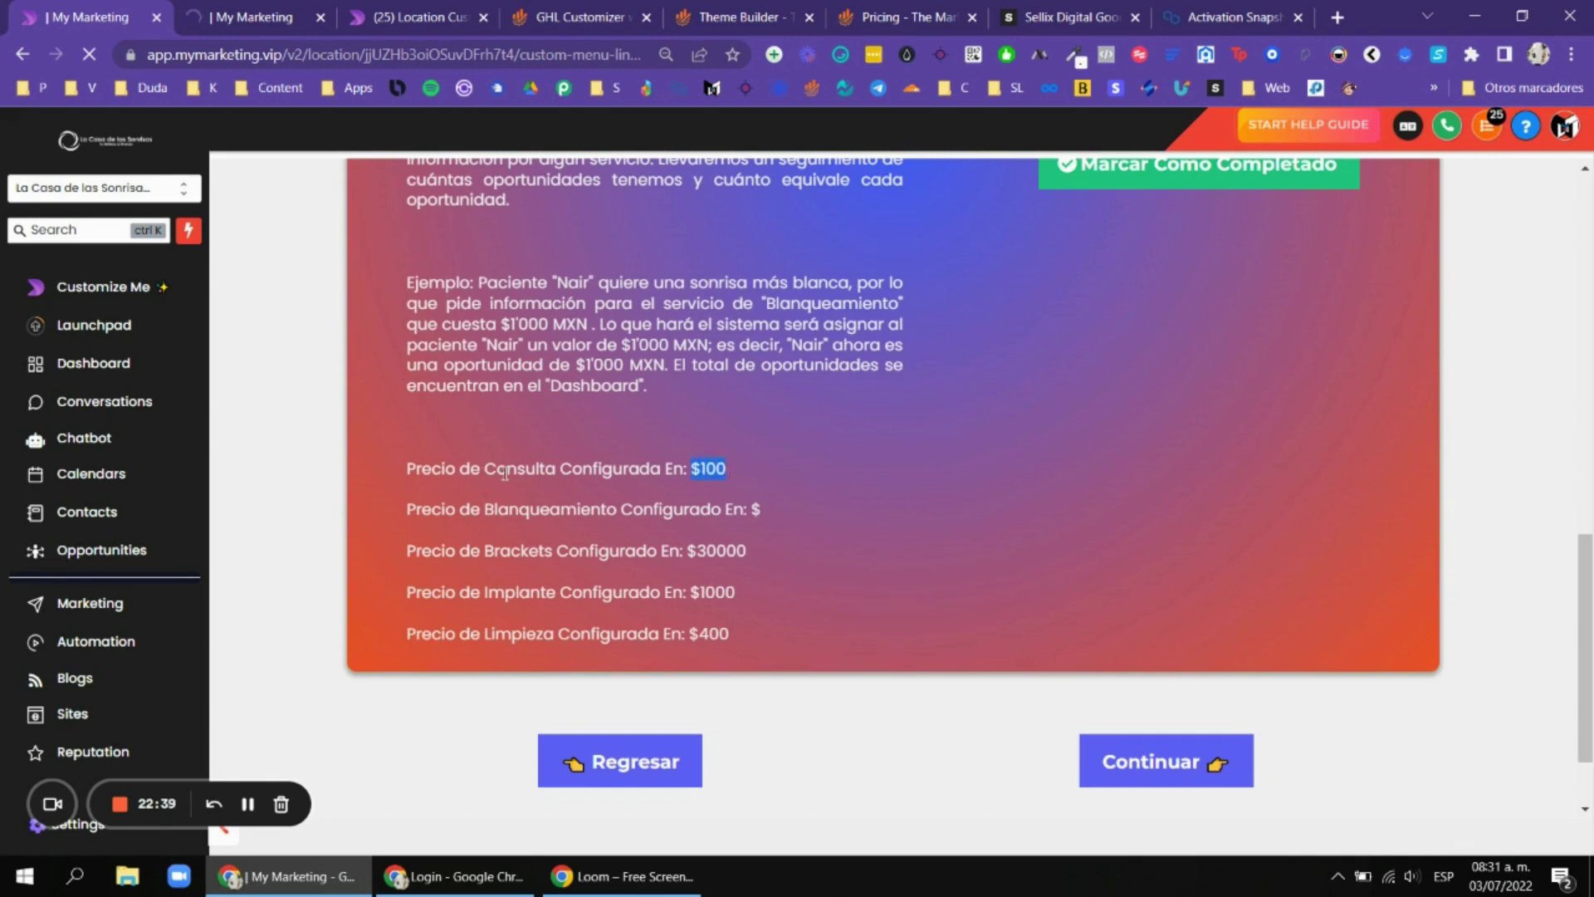
pyautogui.scroll(8, 858, 485)
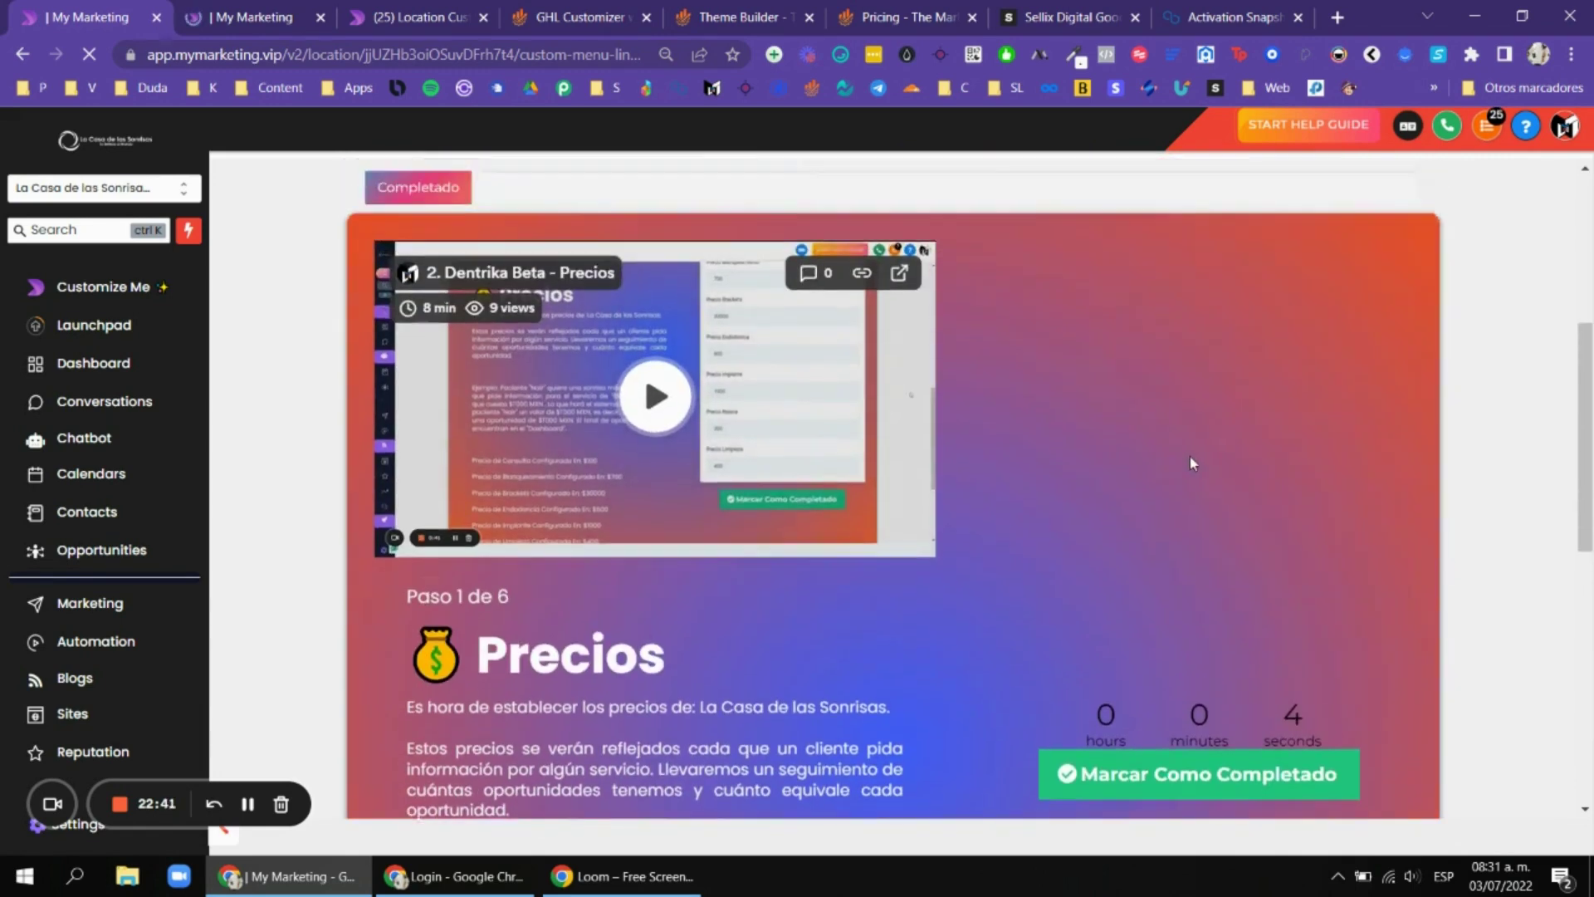
pyautogui.scroll(-3, 1245, 440)
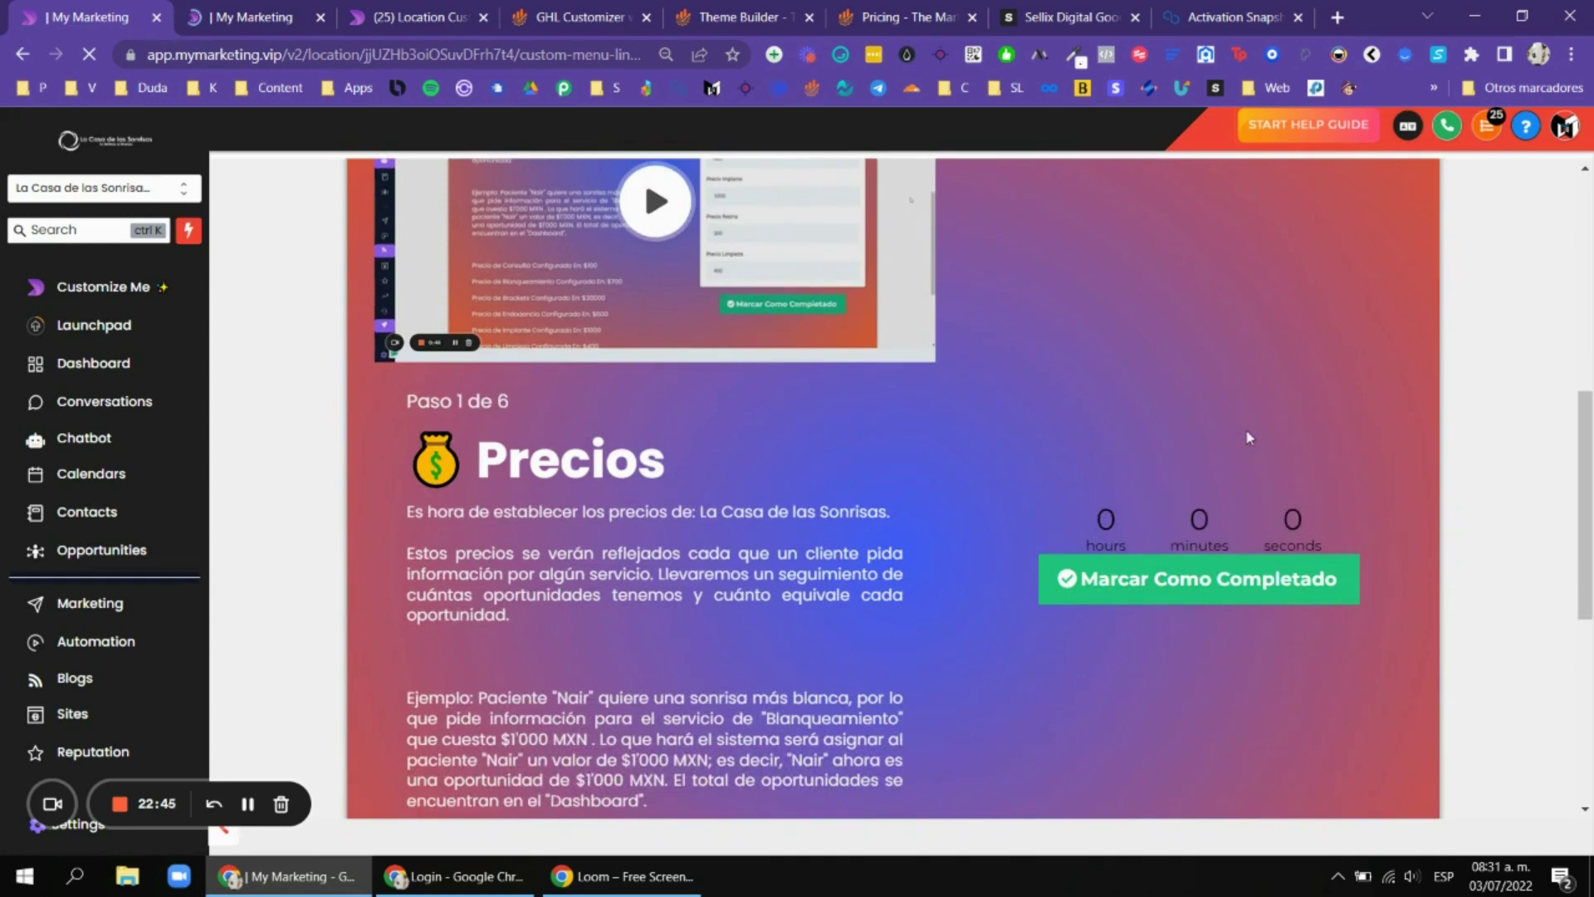
pyautogui.scroll(-2, 1134, 329)
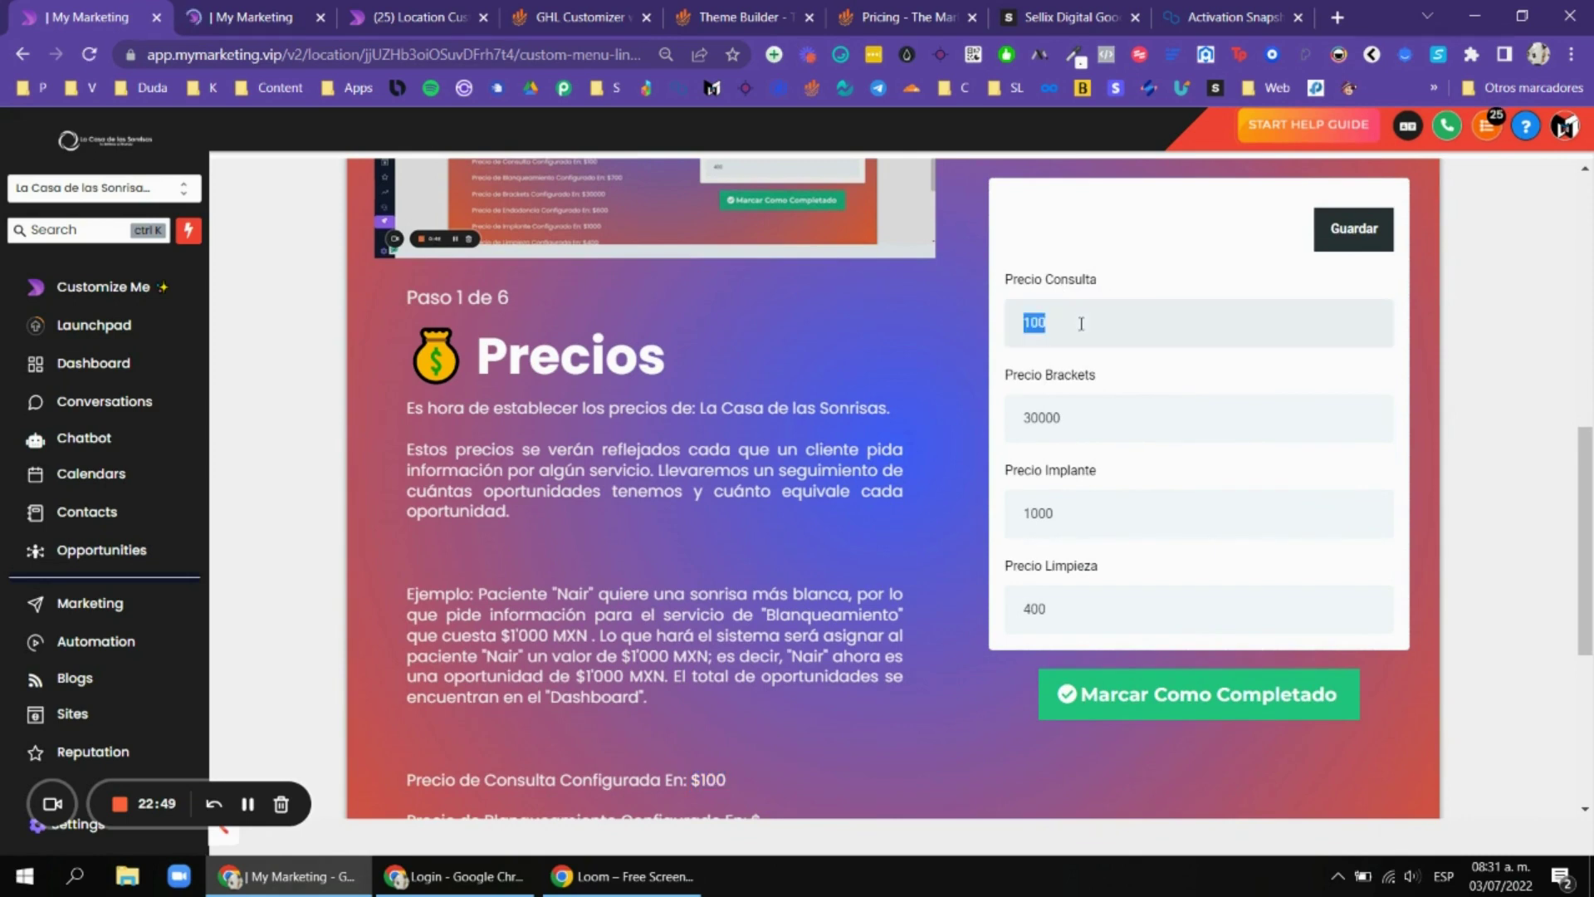
# Clear the Precio Consulta field and re-enter 100 as the Consulta price.
pyautogui.press('BackSpace')
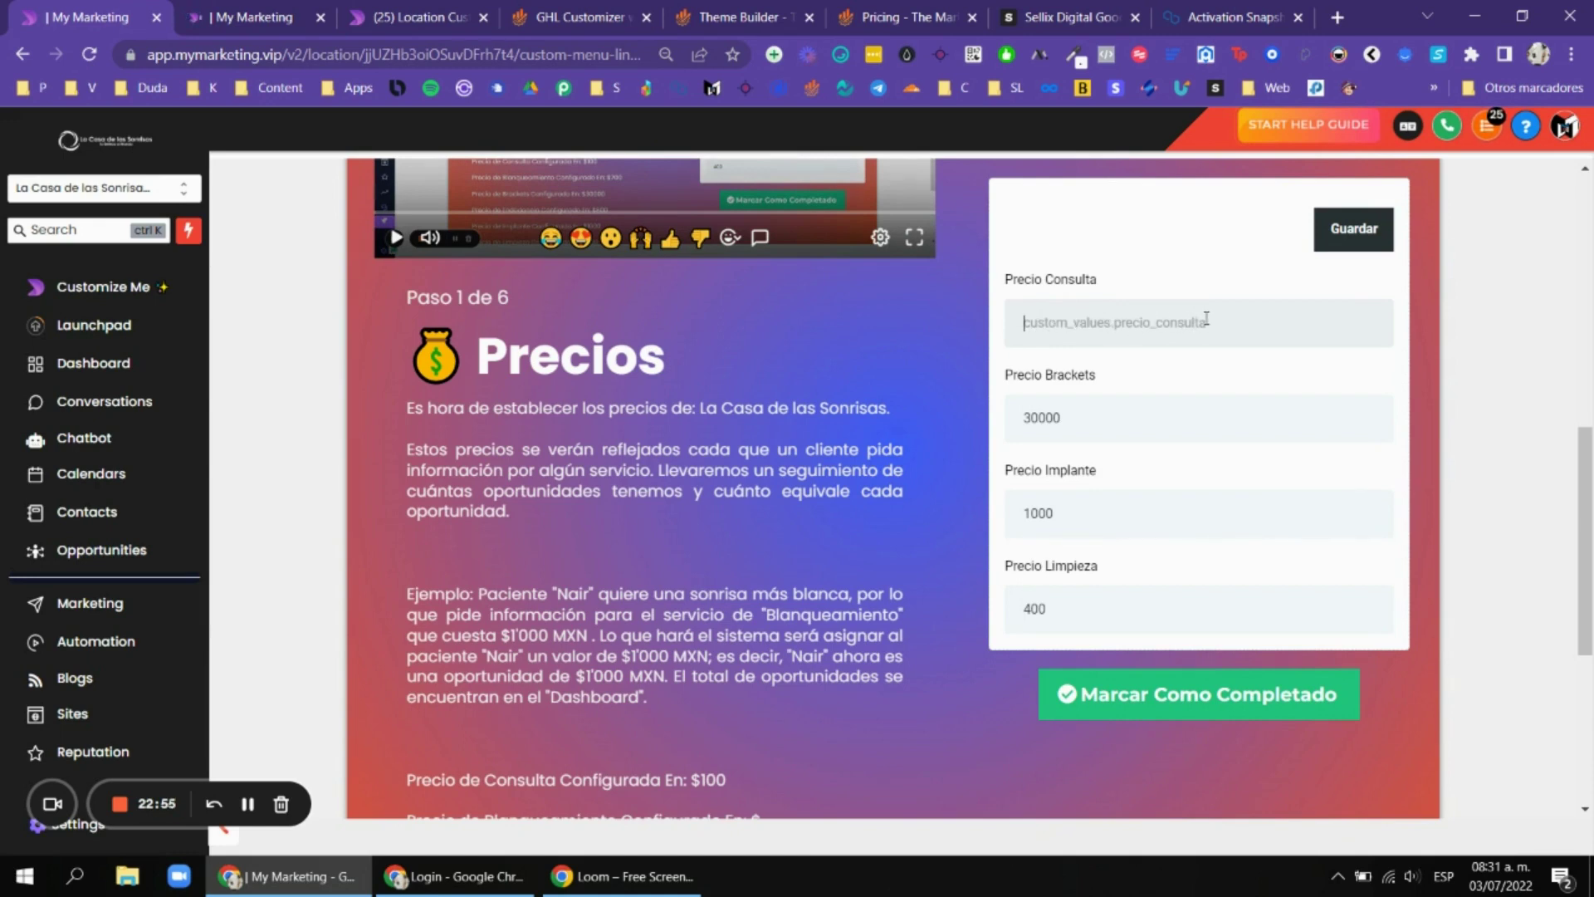
pyautogui.hotkey('ctrl', 'z')
pyautogui.write('10')
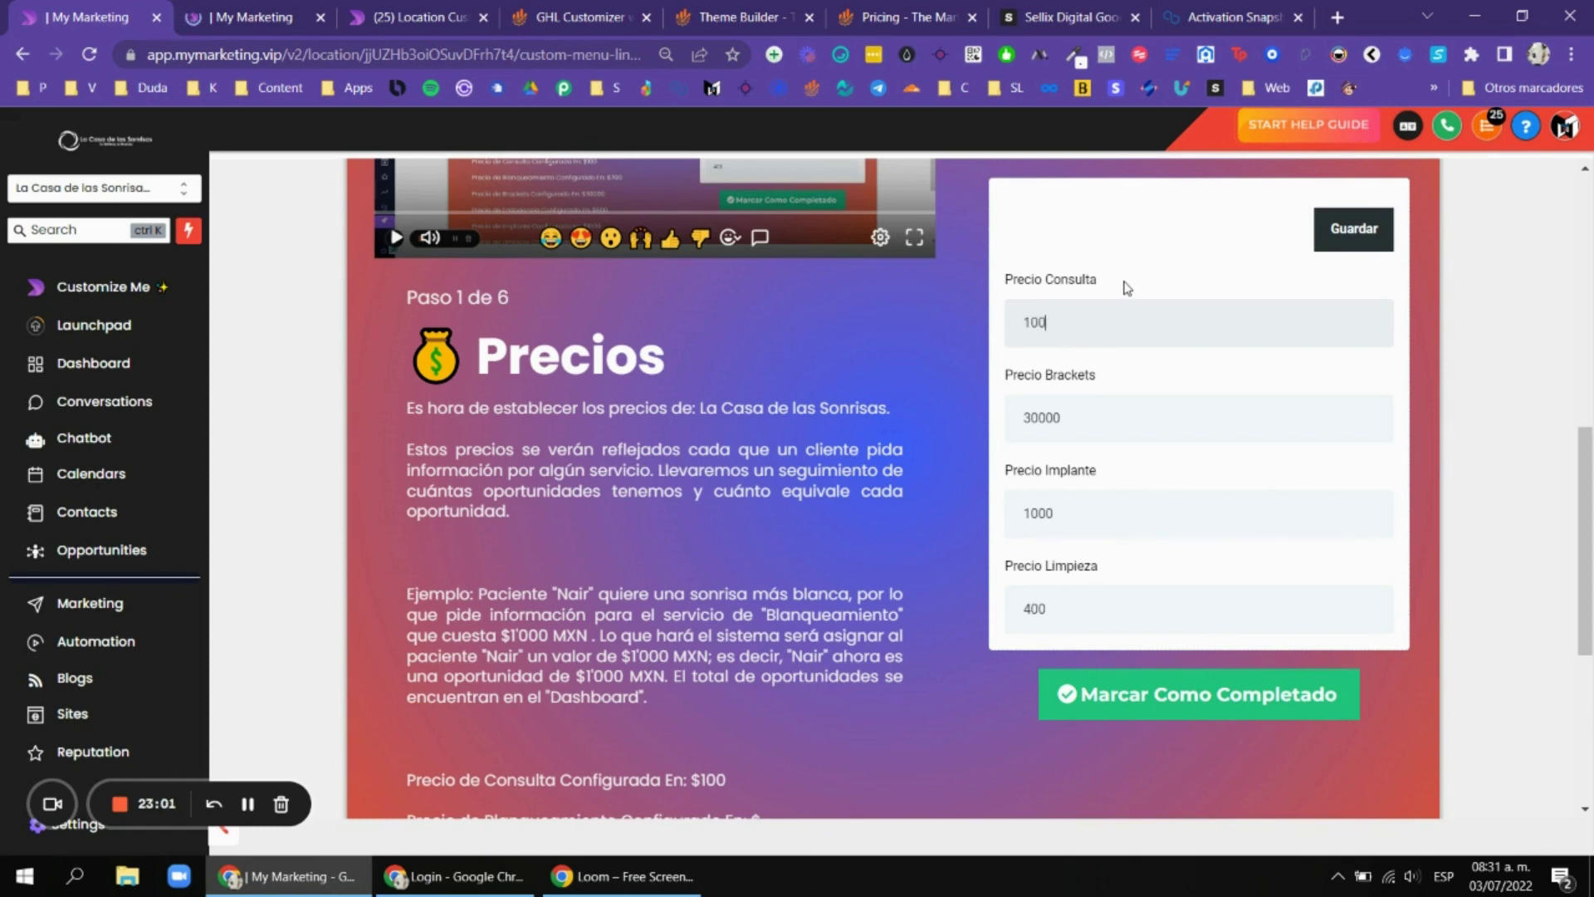
pyautogui.scroll(-1, 1171, 328)
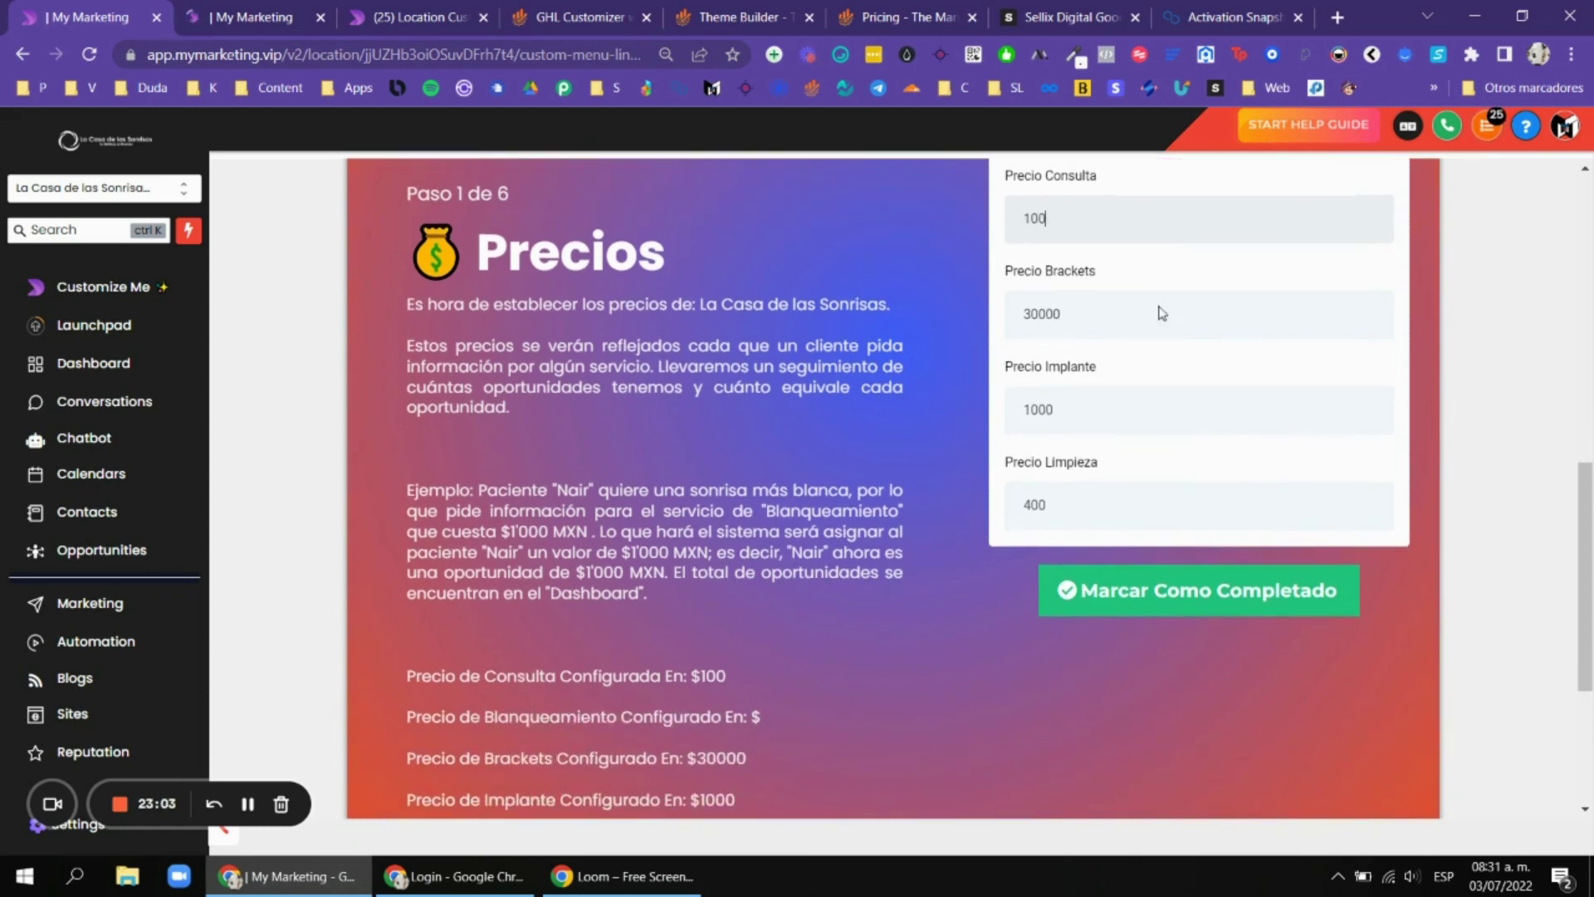
pyautogui.scroll(2, 1115, 281)
pyautogui.scroll(-3, 1115, 281)
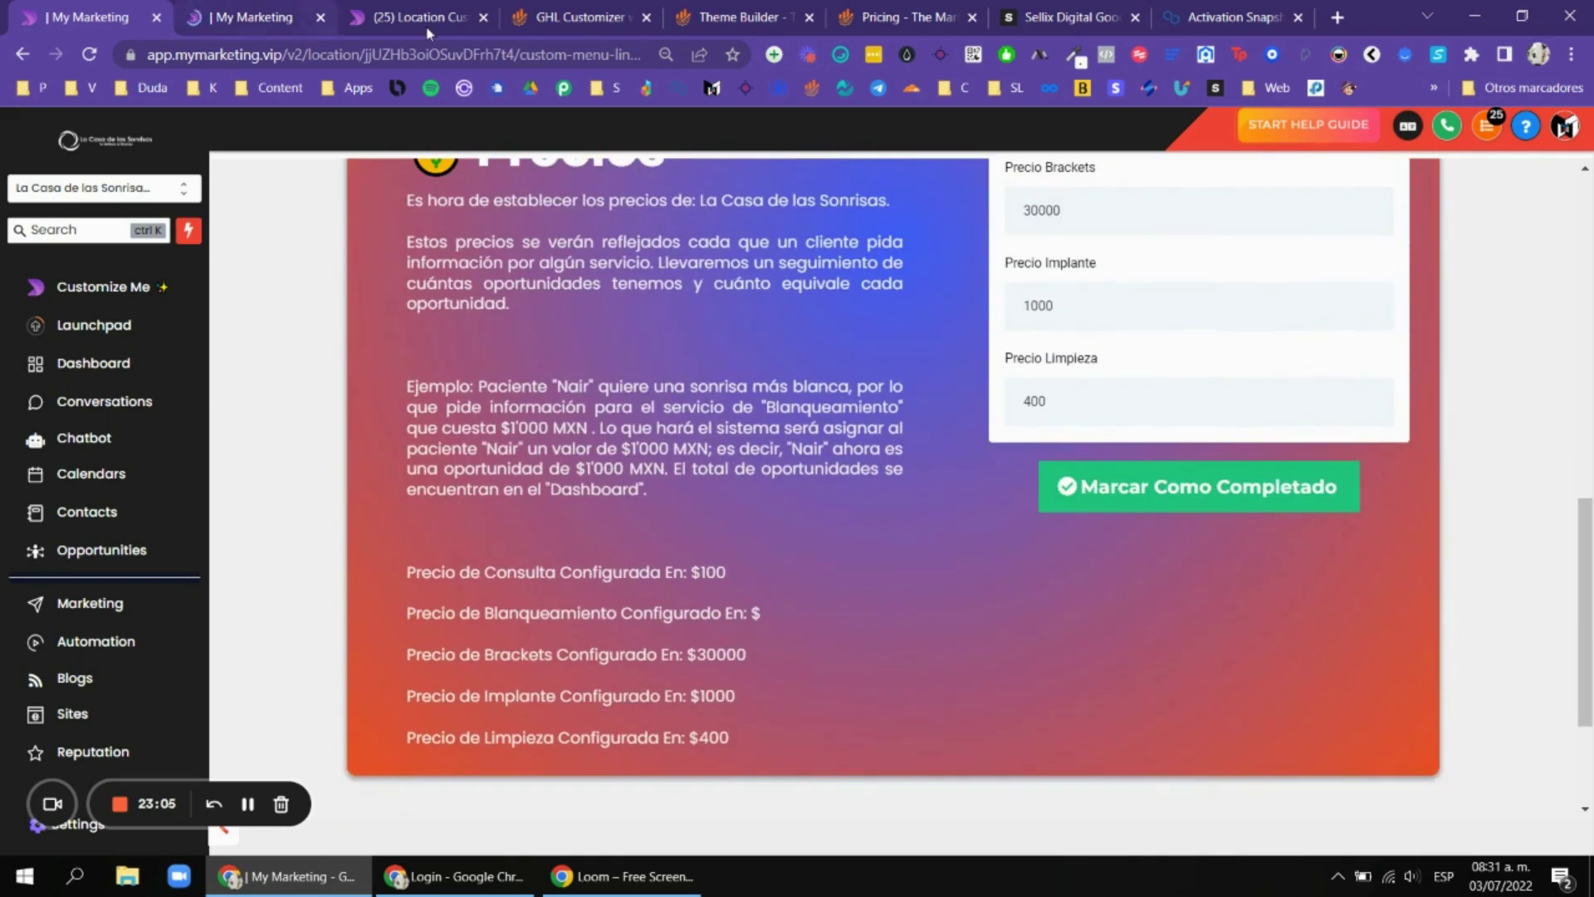
# Close the duplicate onboarding tab and mark the Precios step as Completado.
pyautogui.click(233, 10)
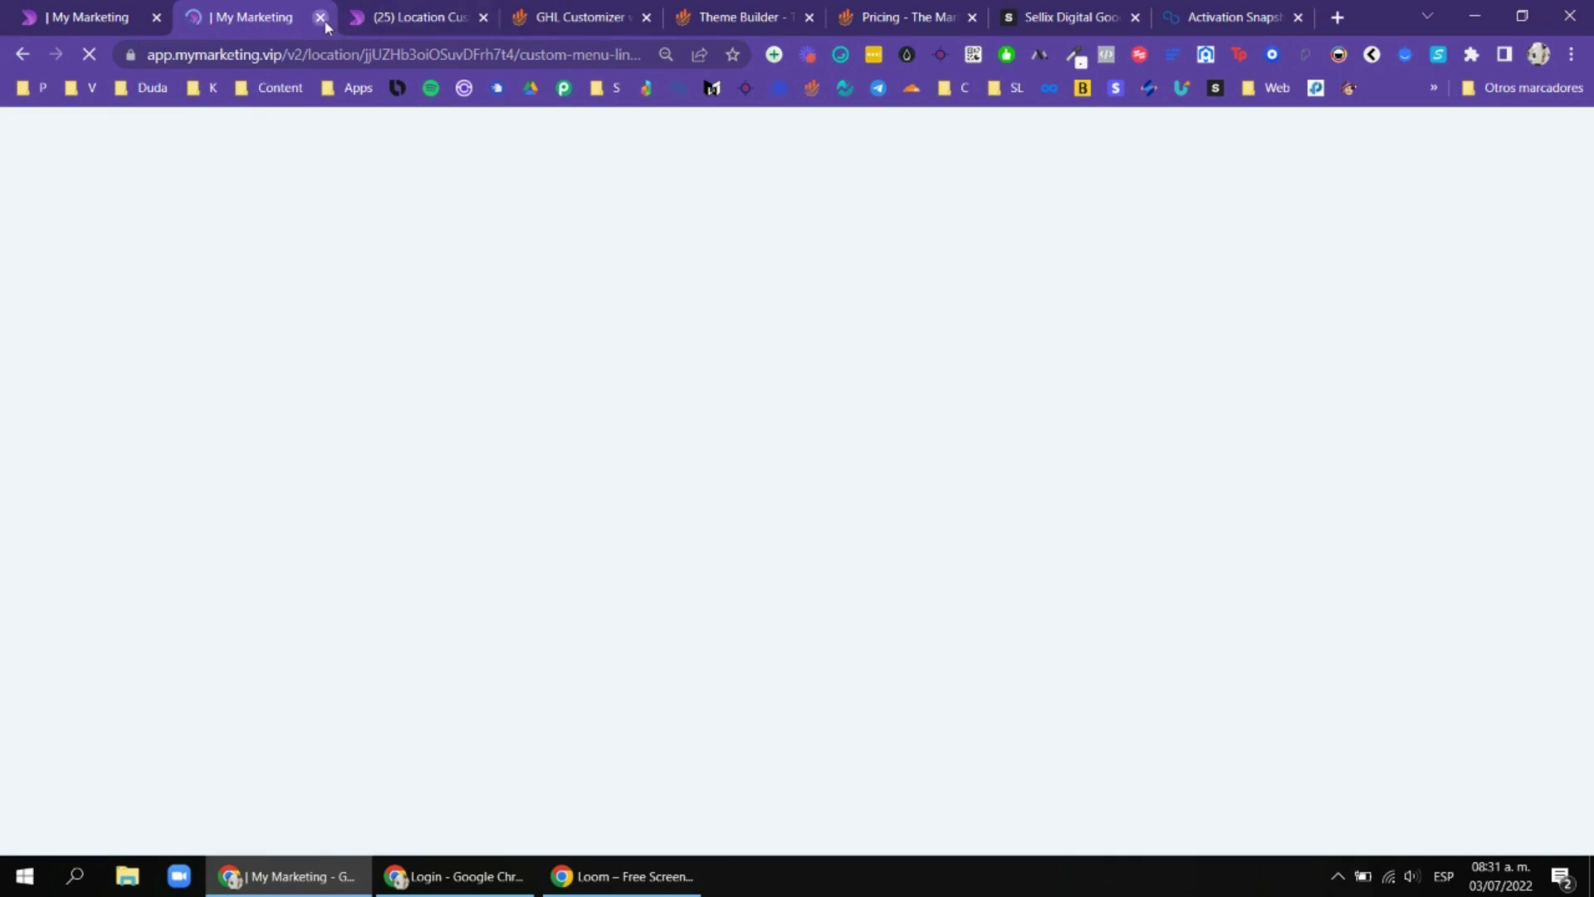
pyautogui.click(320, 17)
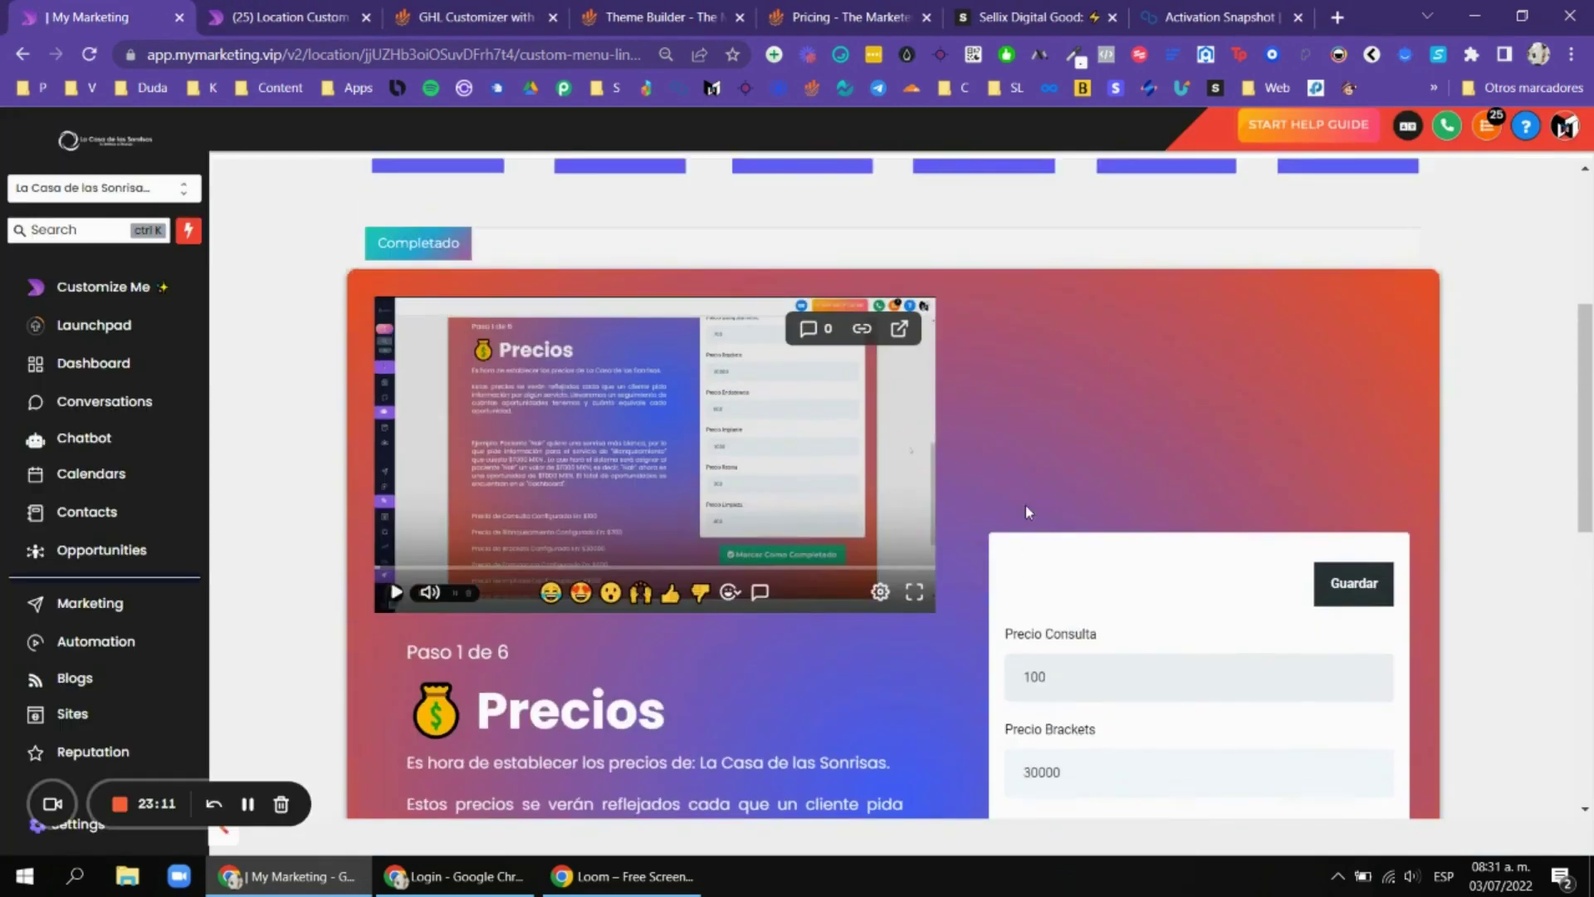
pyautogui.scroll(-5, 1027, 512)
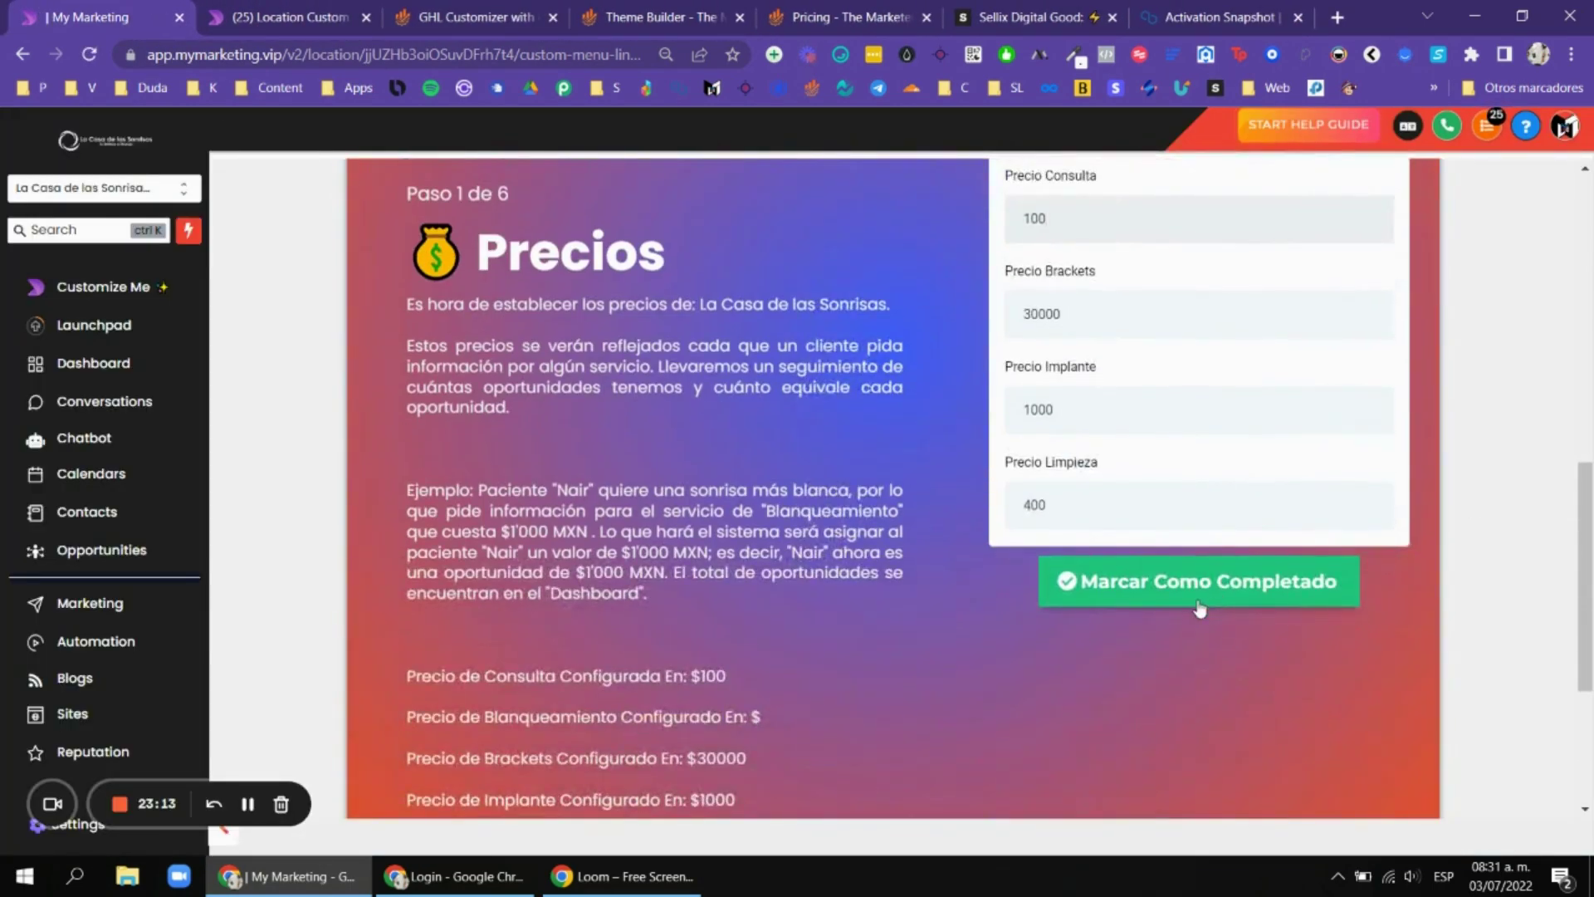
pyautogui.click(1199, 610)
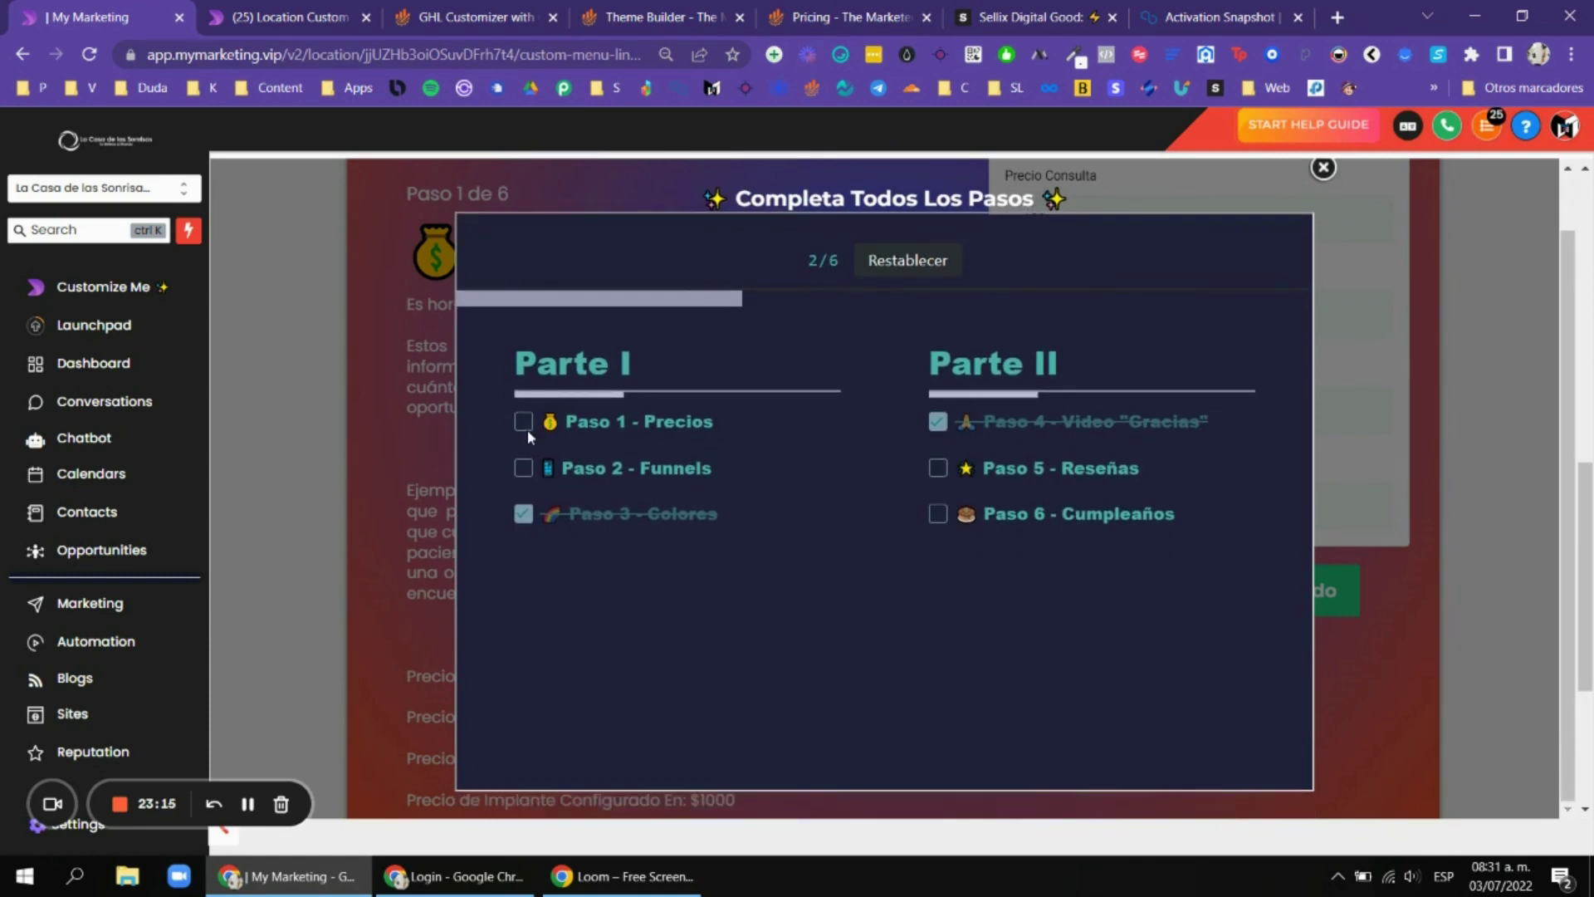
pyautogui.click(525, 425)
pyautogui.click(523, 468)
pyautogui.click(523, 421)
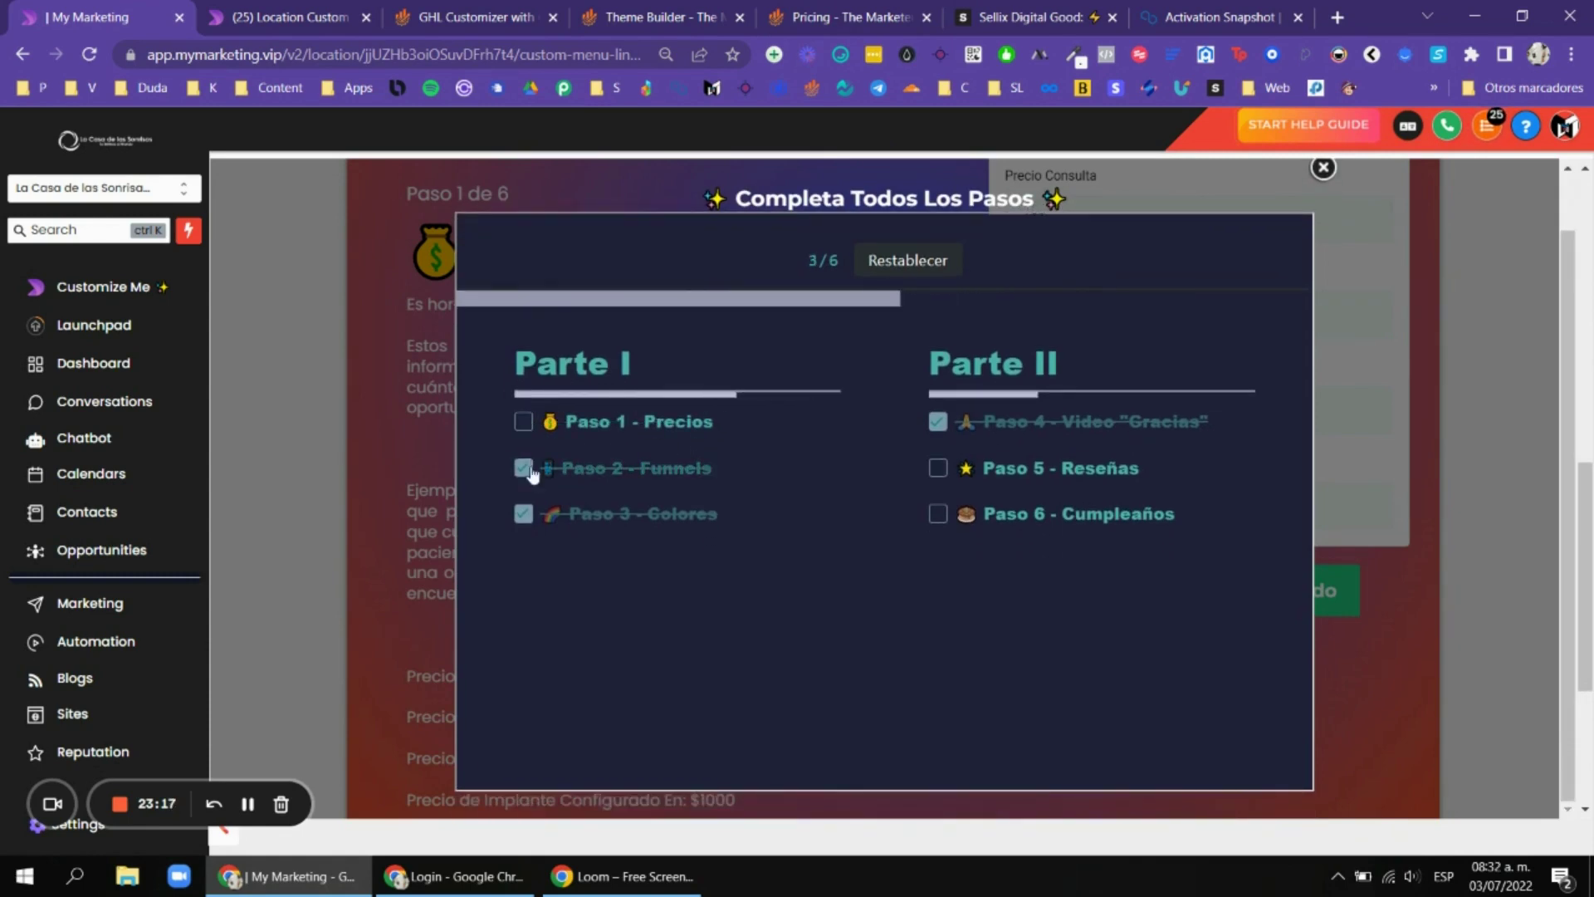
pyautogui.click(523, 467)
pyautogui.click(1322, 168)
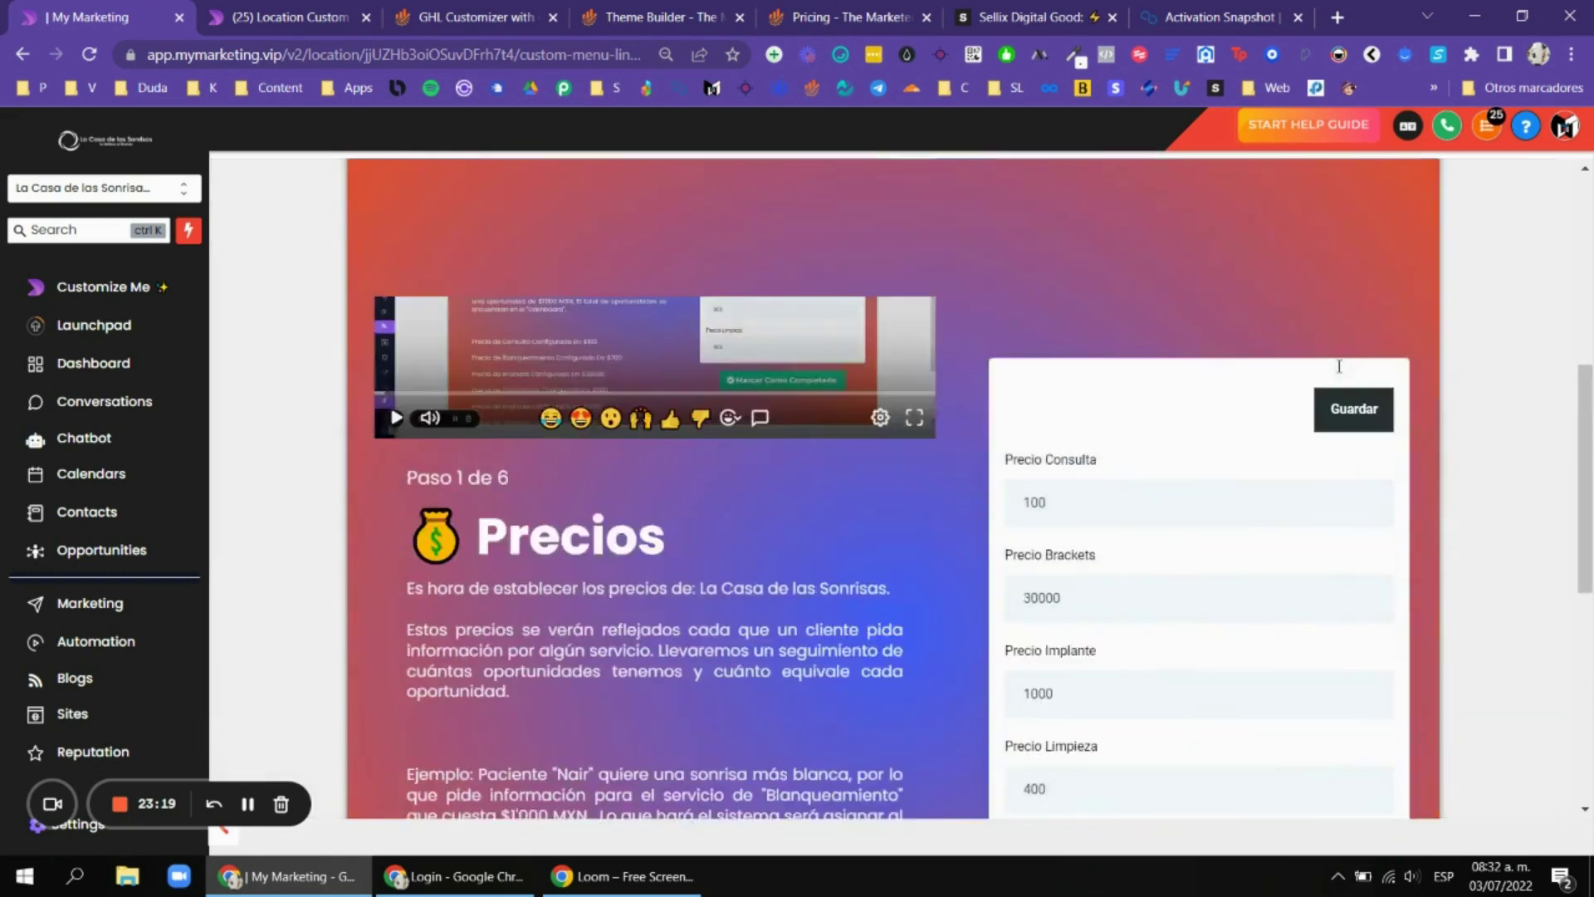
# Switch to the SAAS Activation Snapshot store page and select its web address.
pyautogui.click(1034, 17)
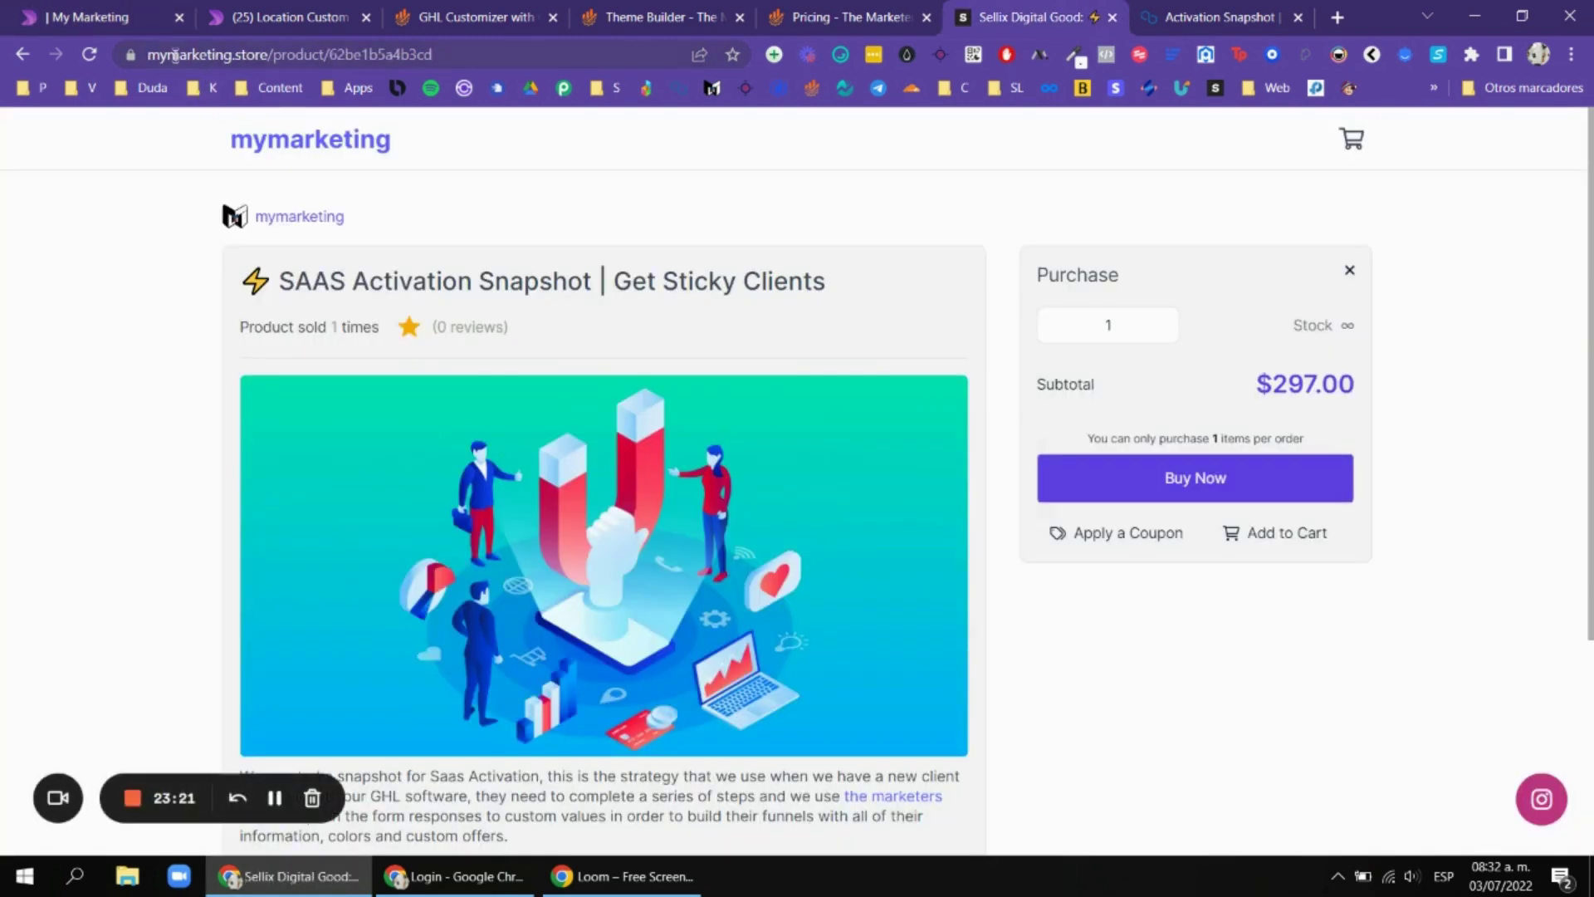
pyautogui.moveTo(149, 54); pyautogui.dragTo(316, 54)
pyautogui.click(986, 272)
# From the Paso 3 Colores step, open the 'Ver En Vivo' diagnostic page in a new tab.
pyautogui.click(8, 8)
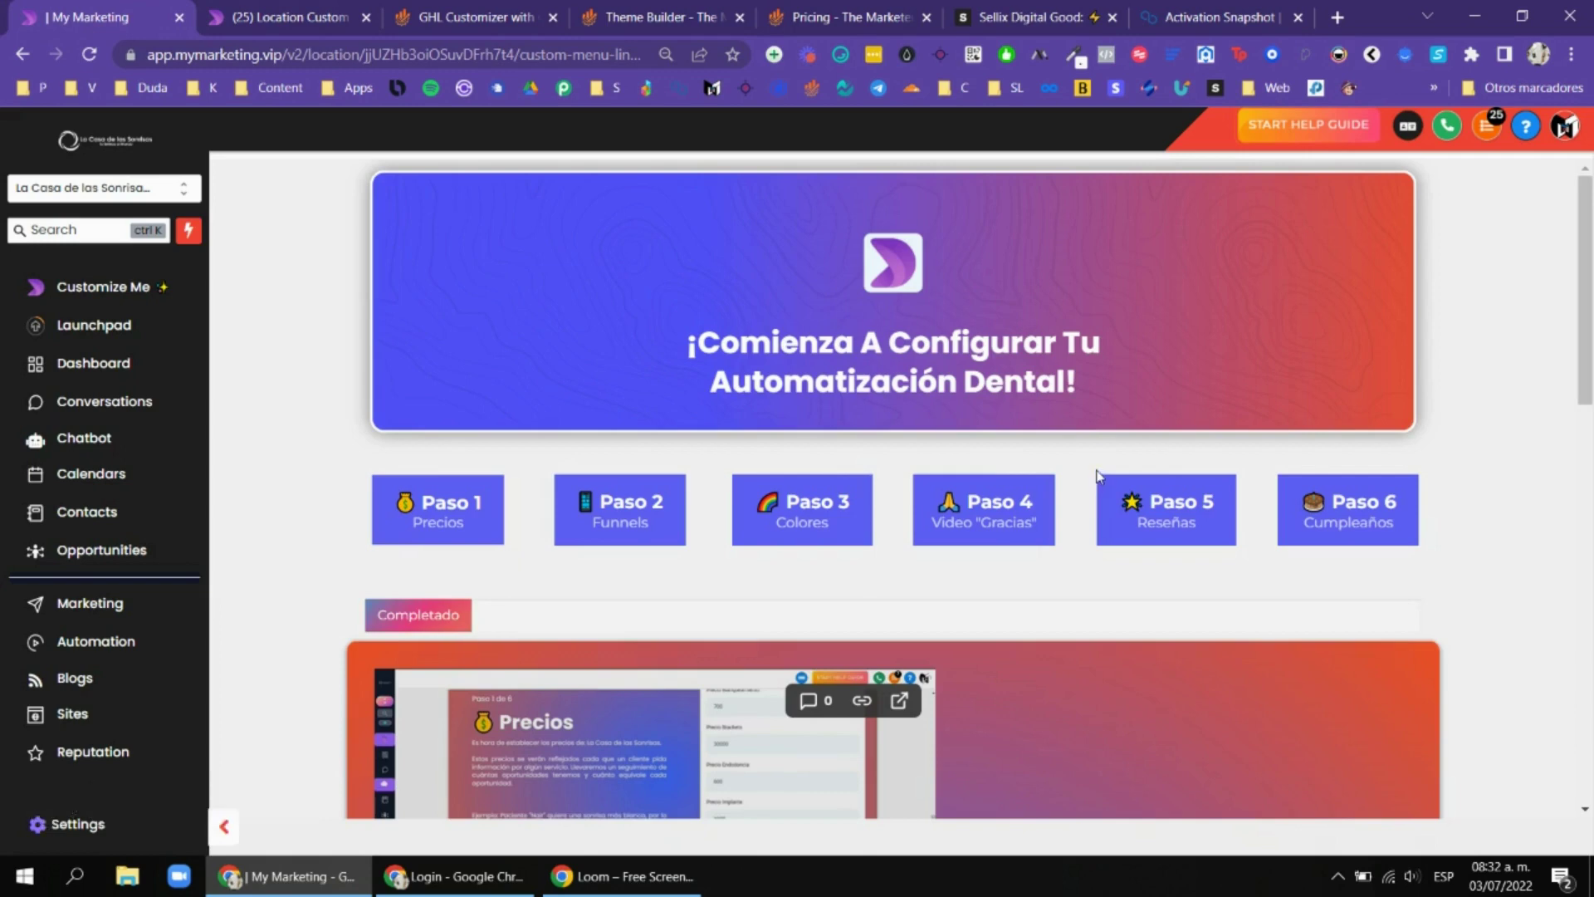
pyautogui.scroll(-3, 824, 324)
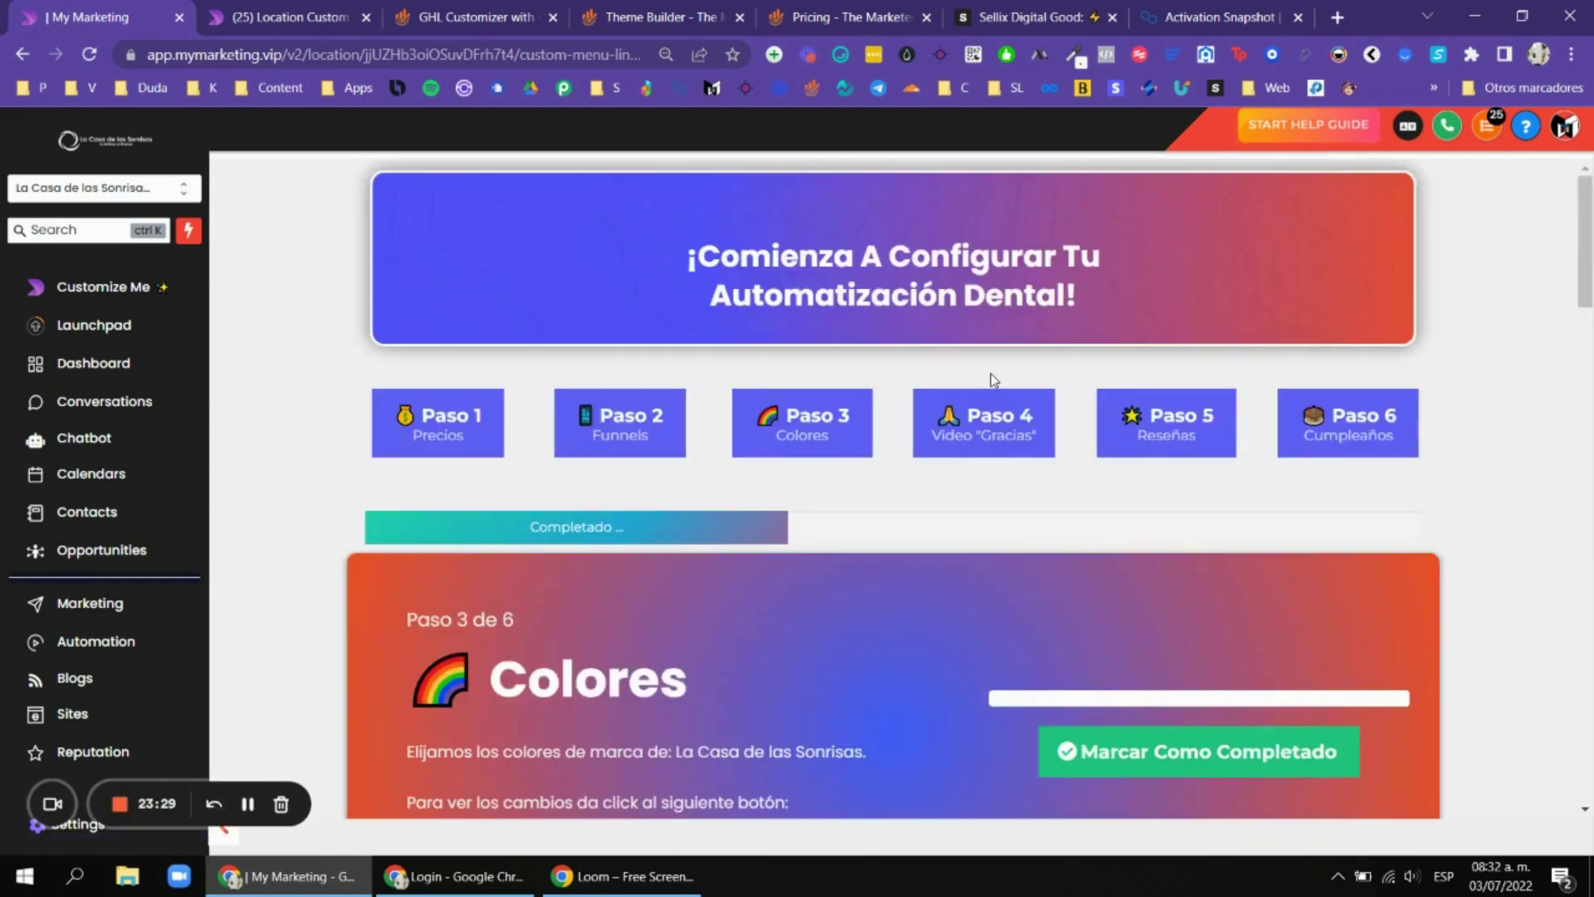
pyautogui.scroll(-5, 1162, 413)
pyautogui.scroll(1, 1215, 412)
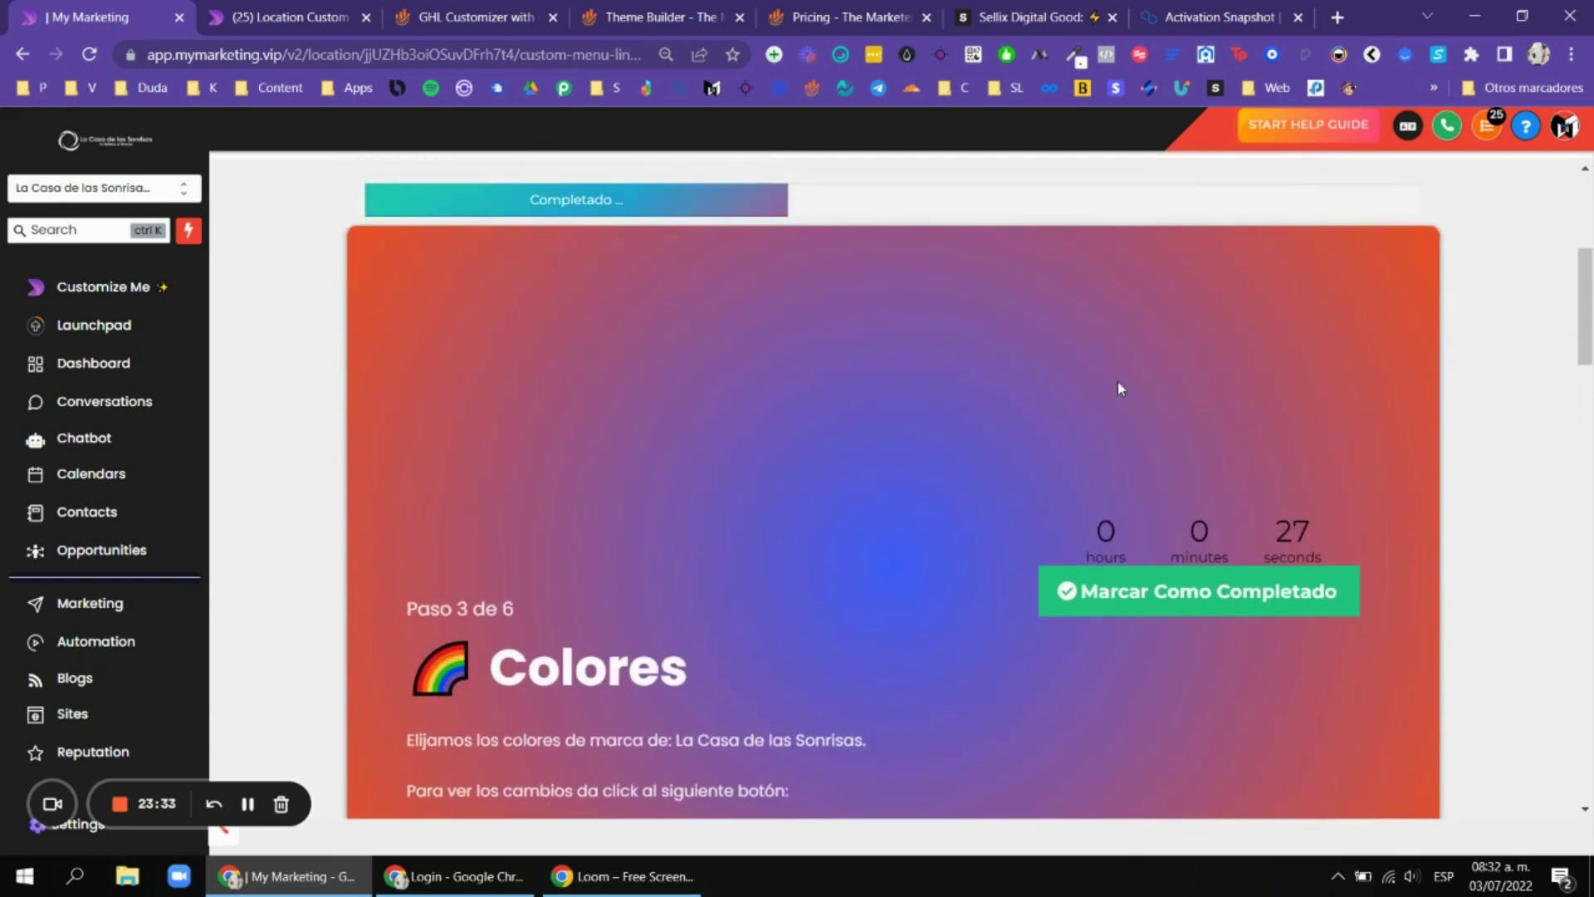
pyautogui.scroll(-2, 996, 448)
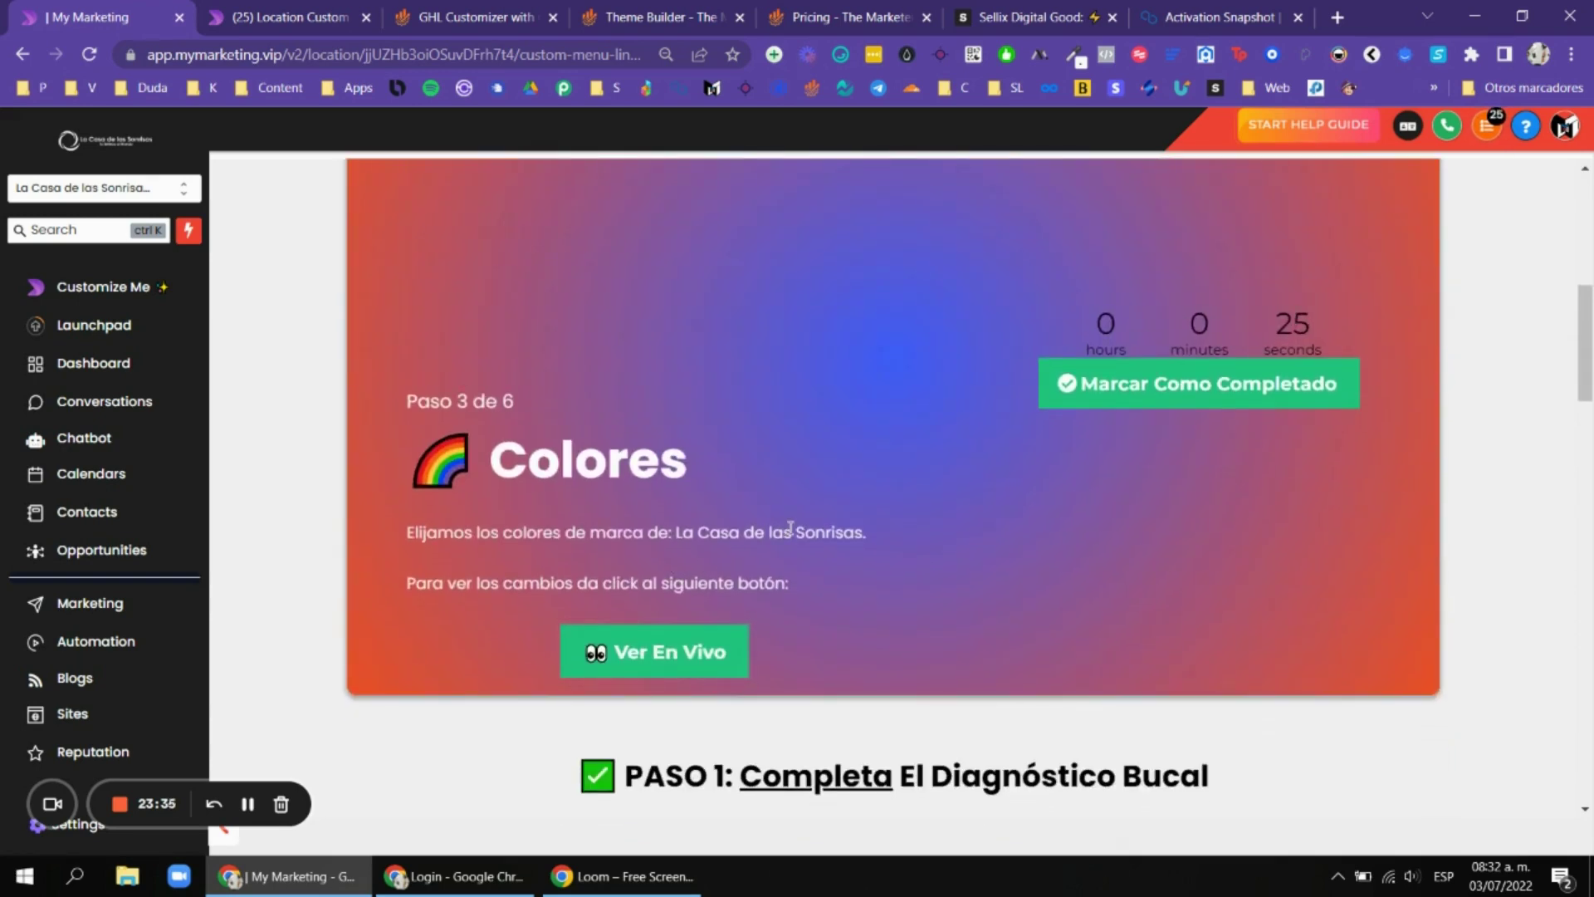
pyautogui.scroll(2, 1079, 445)
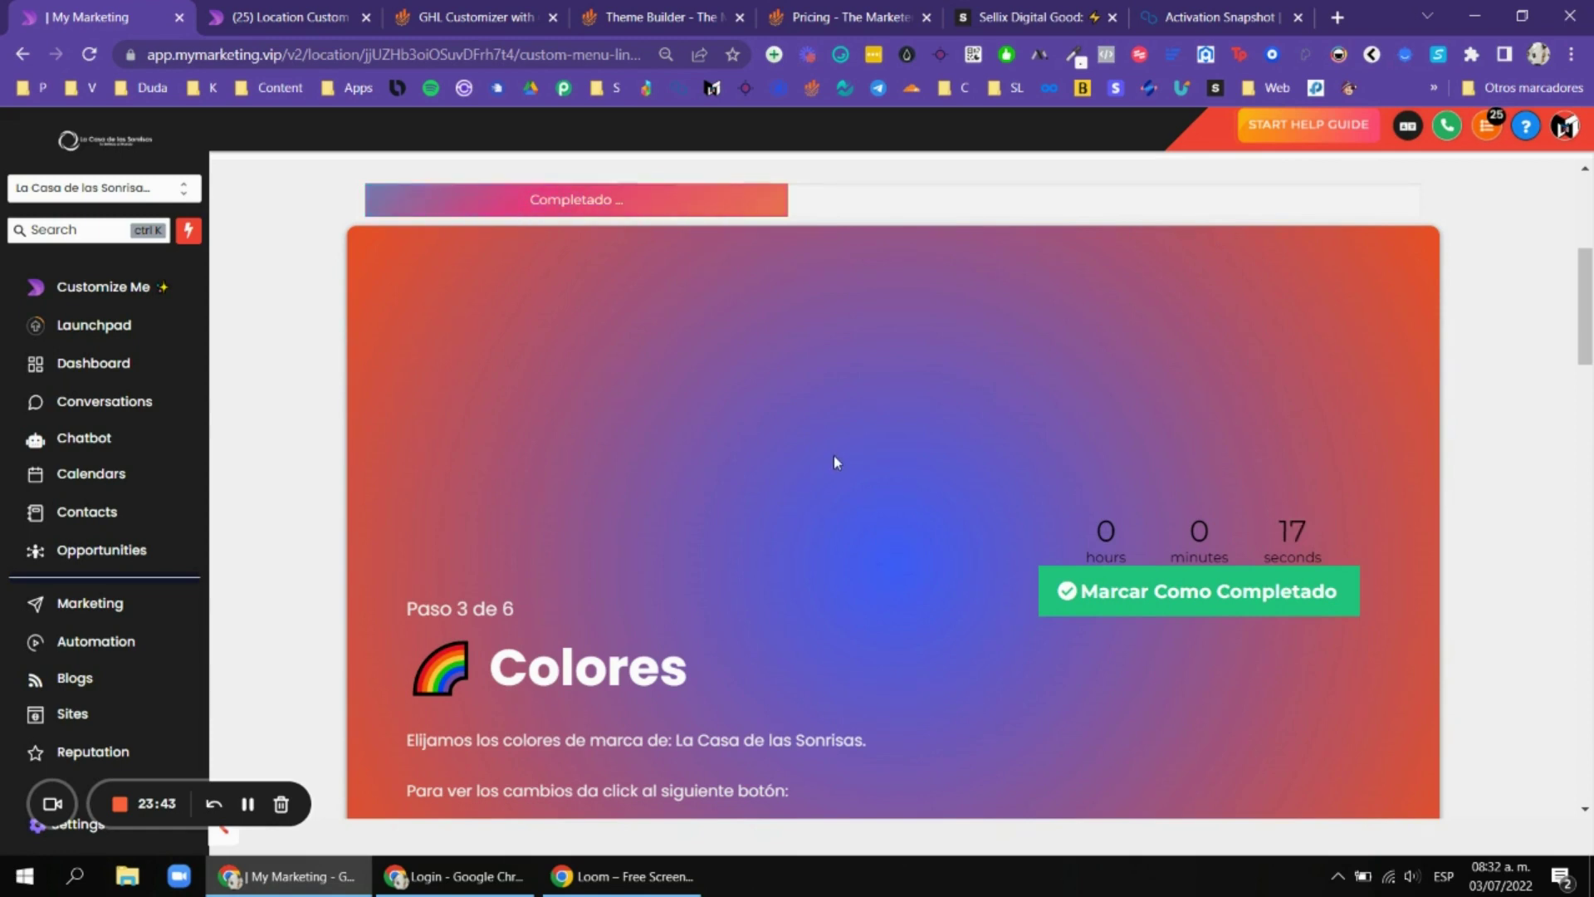
pyautogui.scroll(-2, 1224, 382)
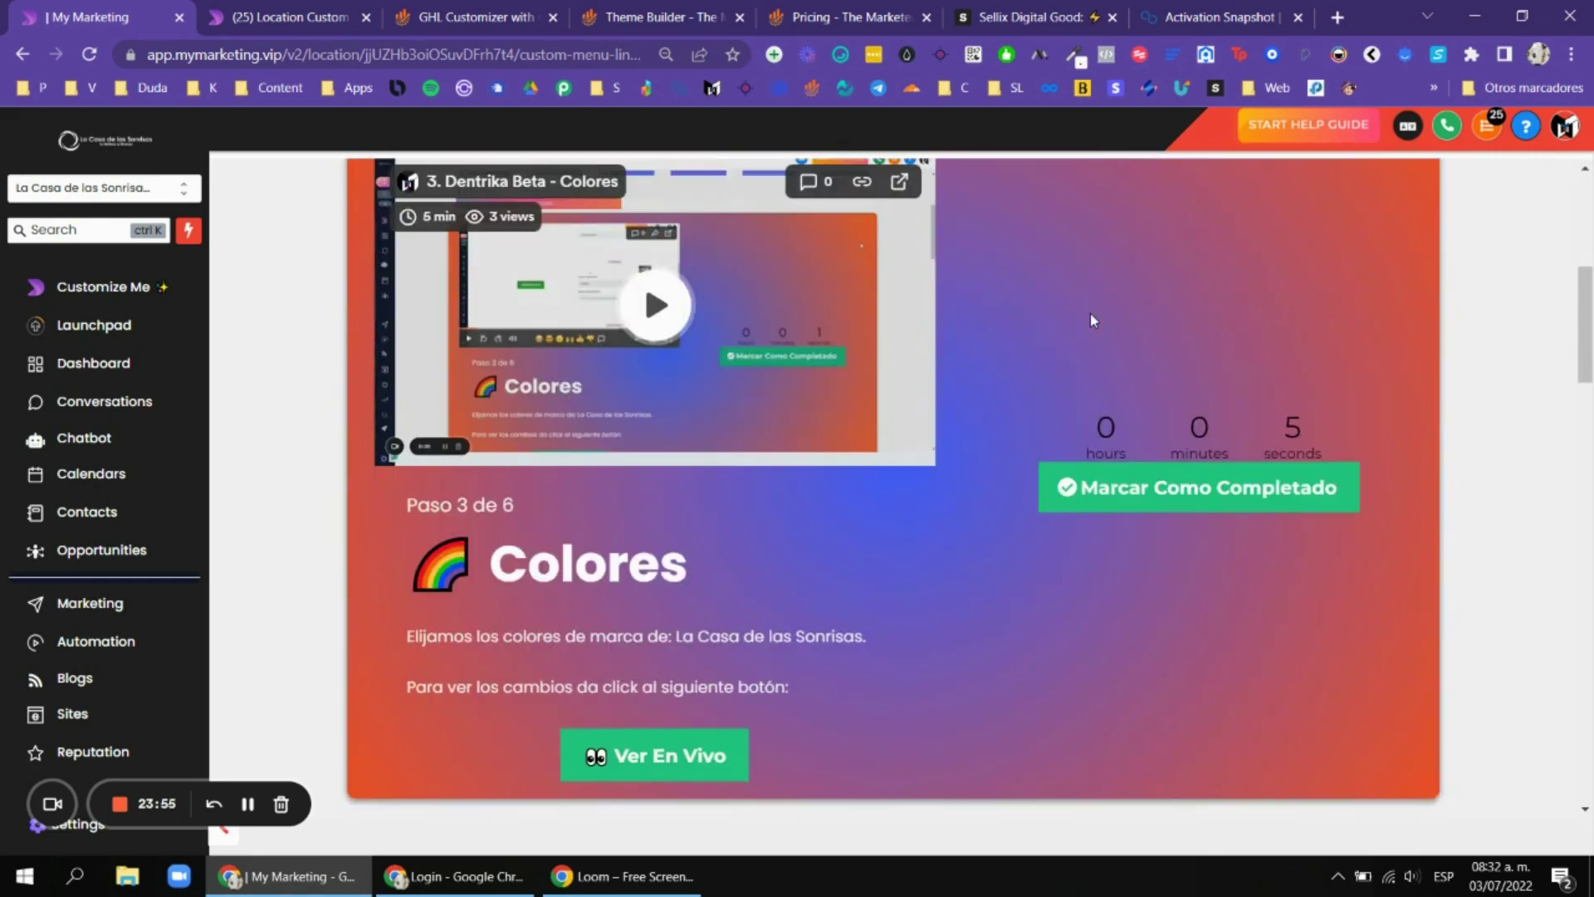
pyautogui.click(676, 551)
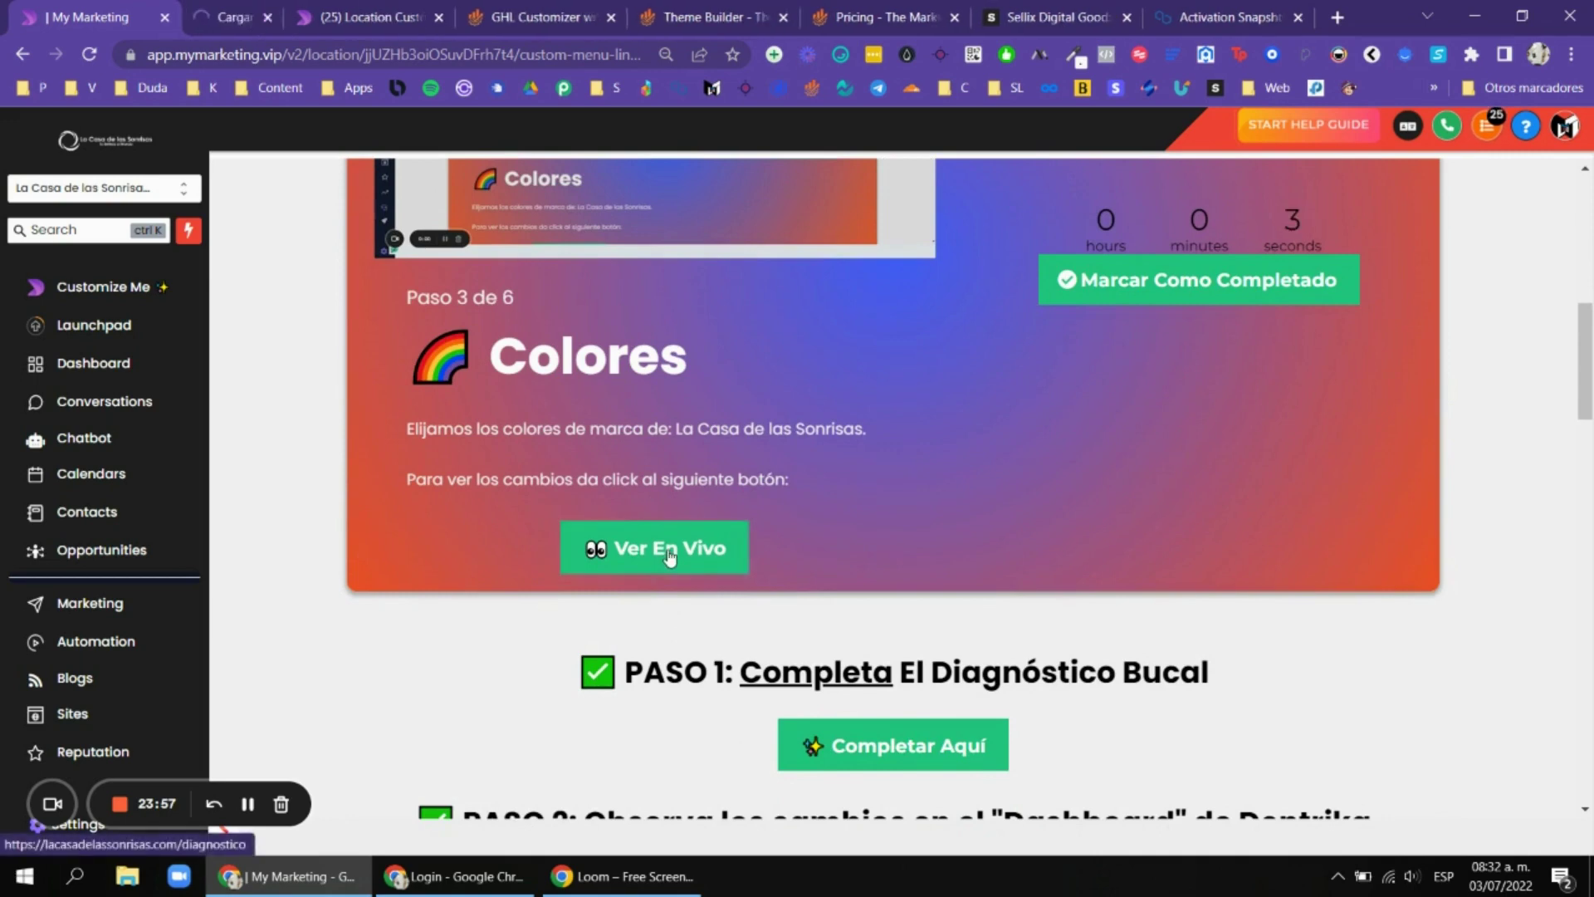
pyautogui.scroll(-4, 701, 527)
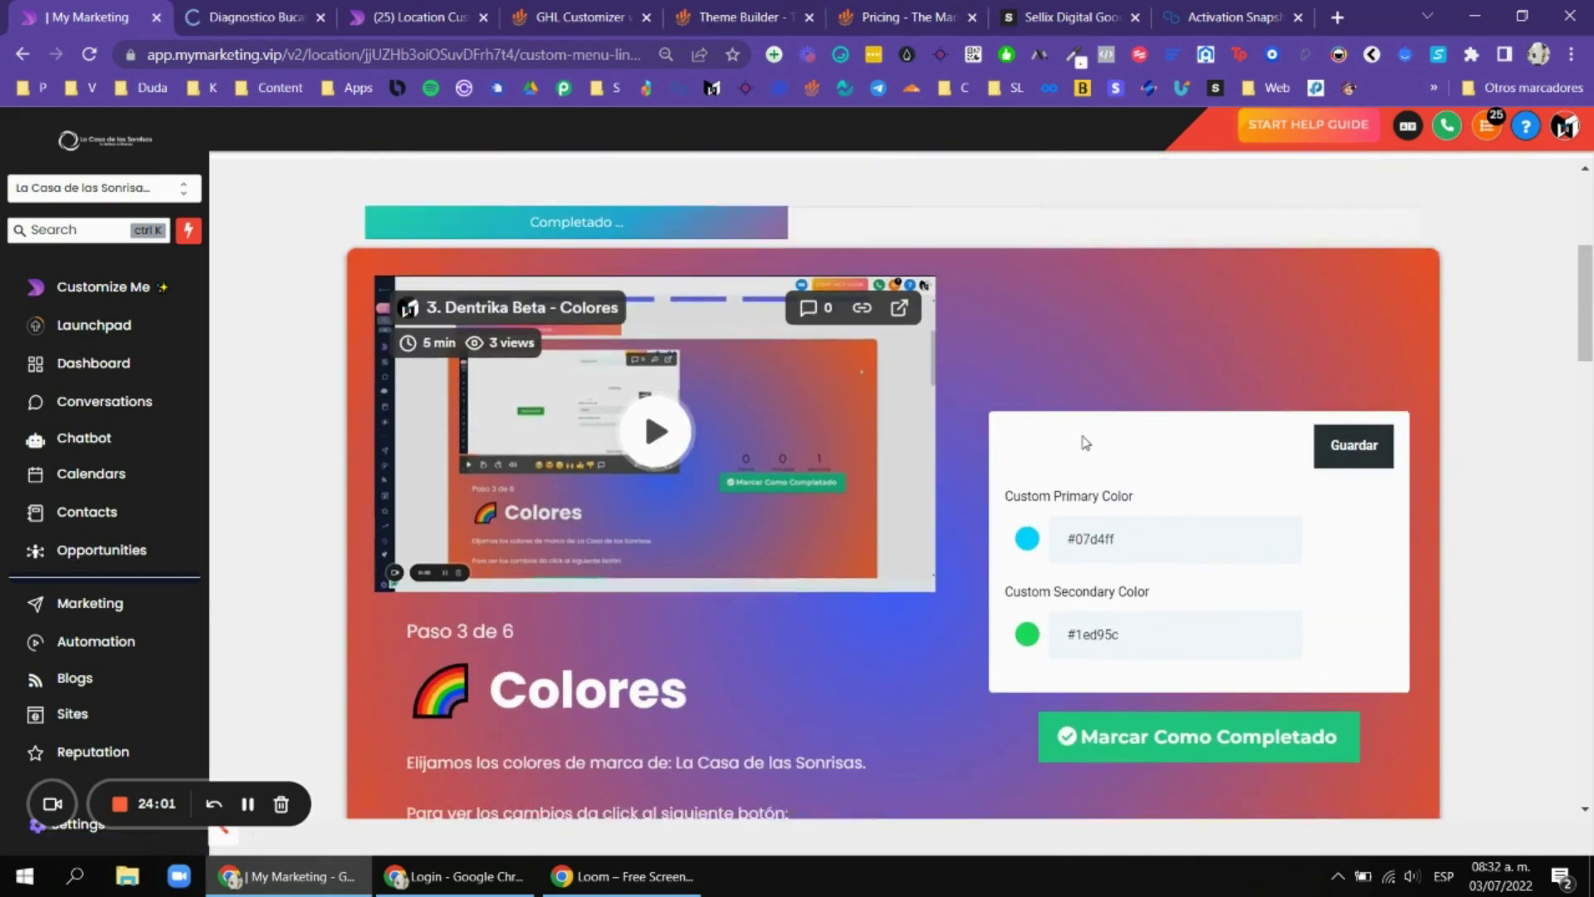
pyautogui.scroll(-3, 969, 531)
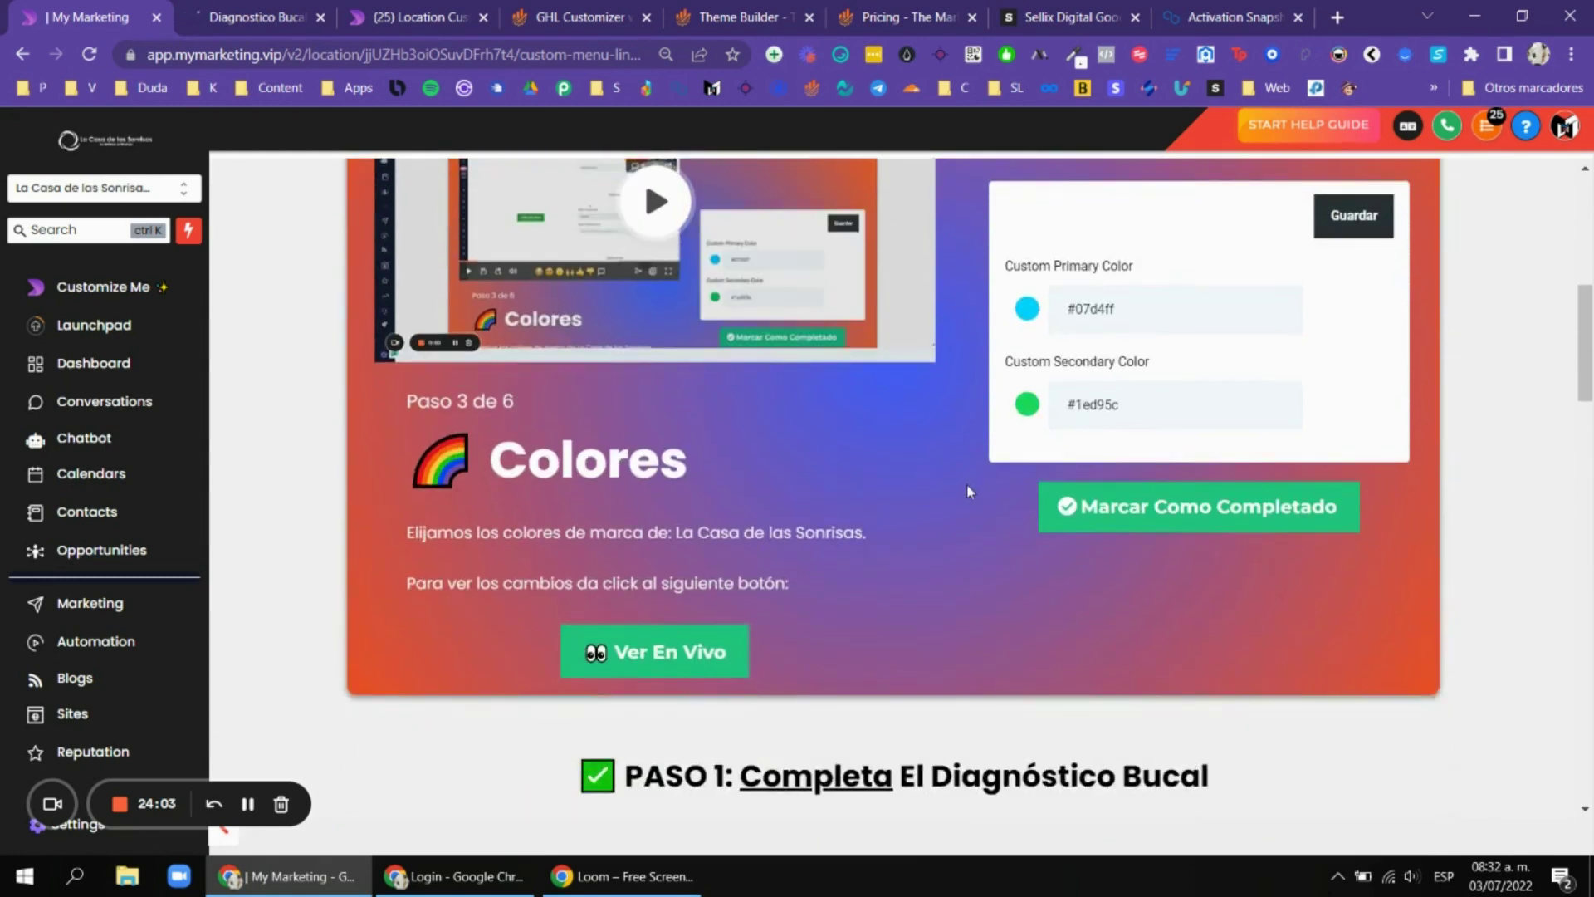
pyautogui.scroll(1, 968, 479)
pyautogui.click(1028, 413)
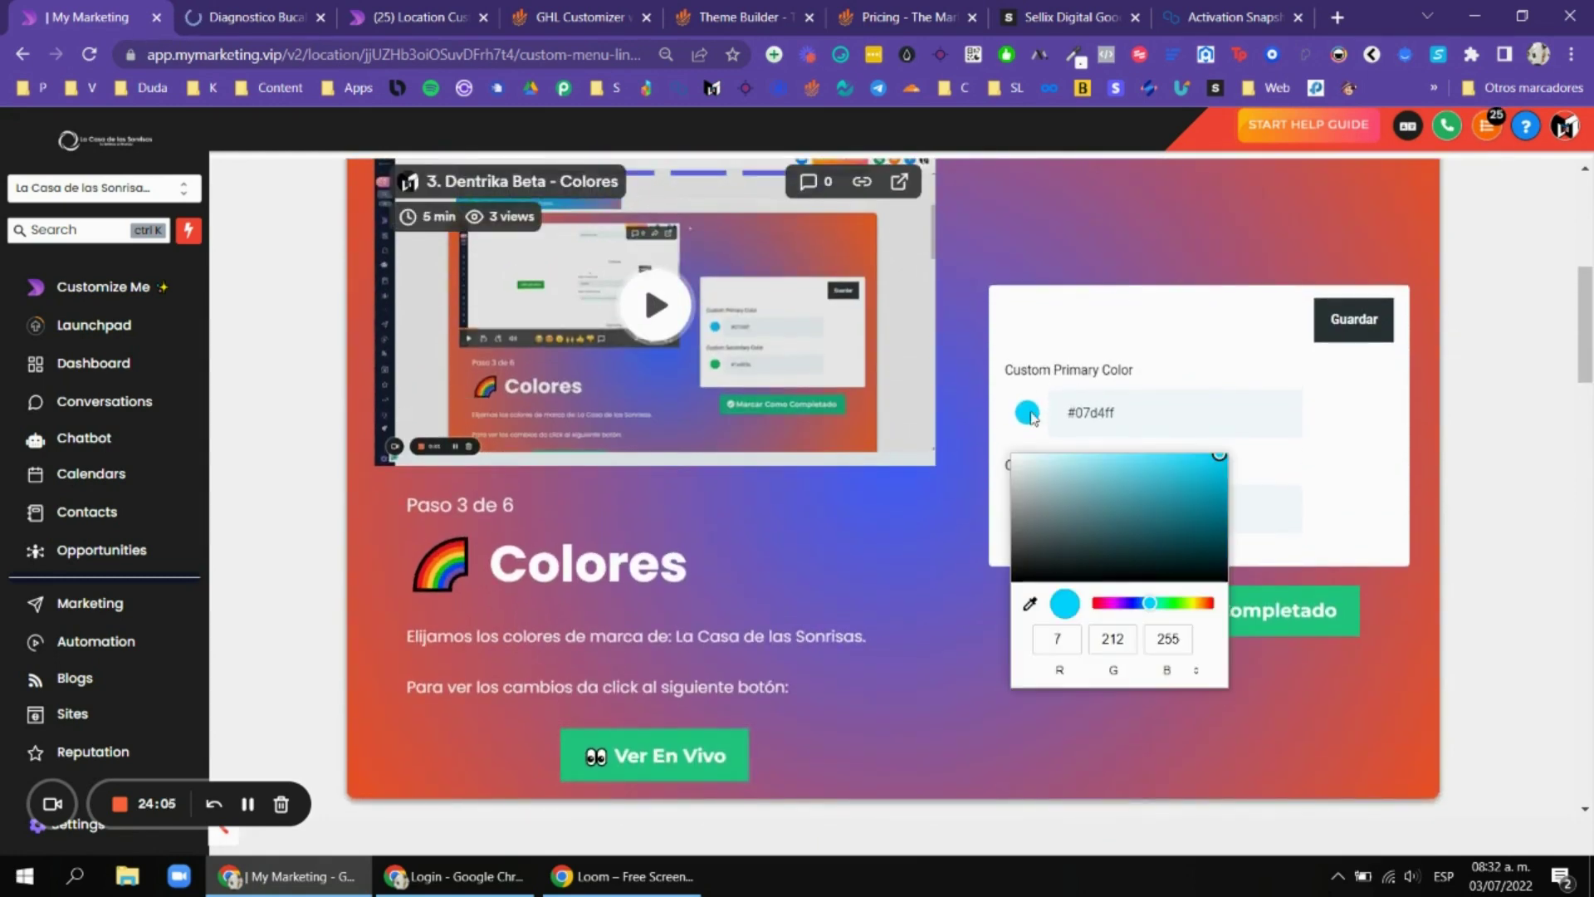
pyautogui.click(1127, 332)
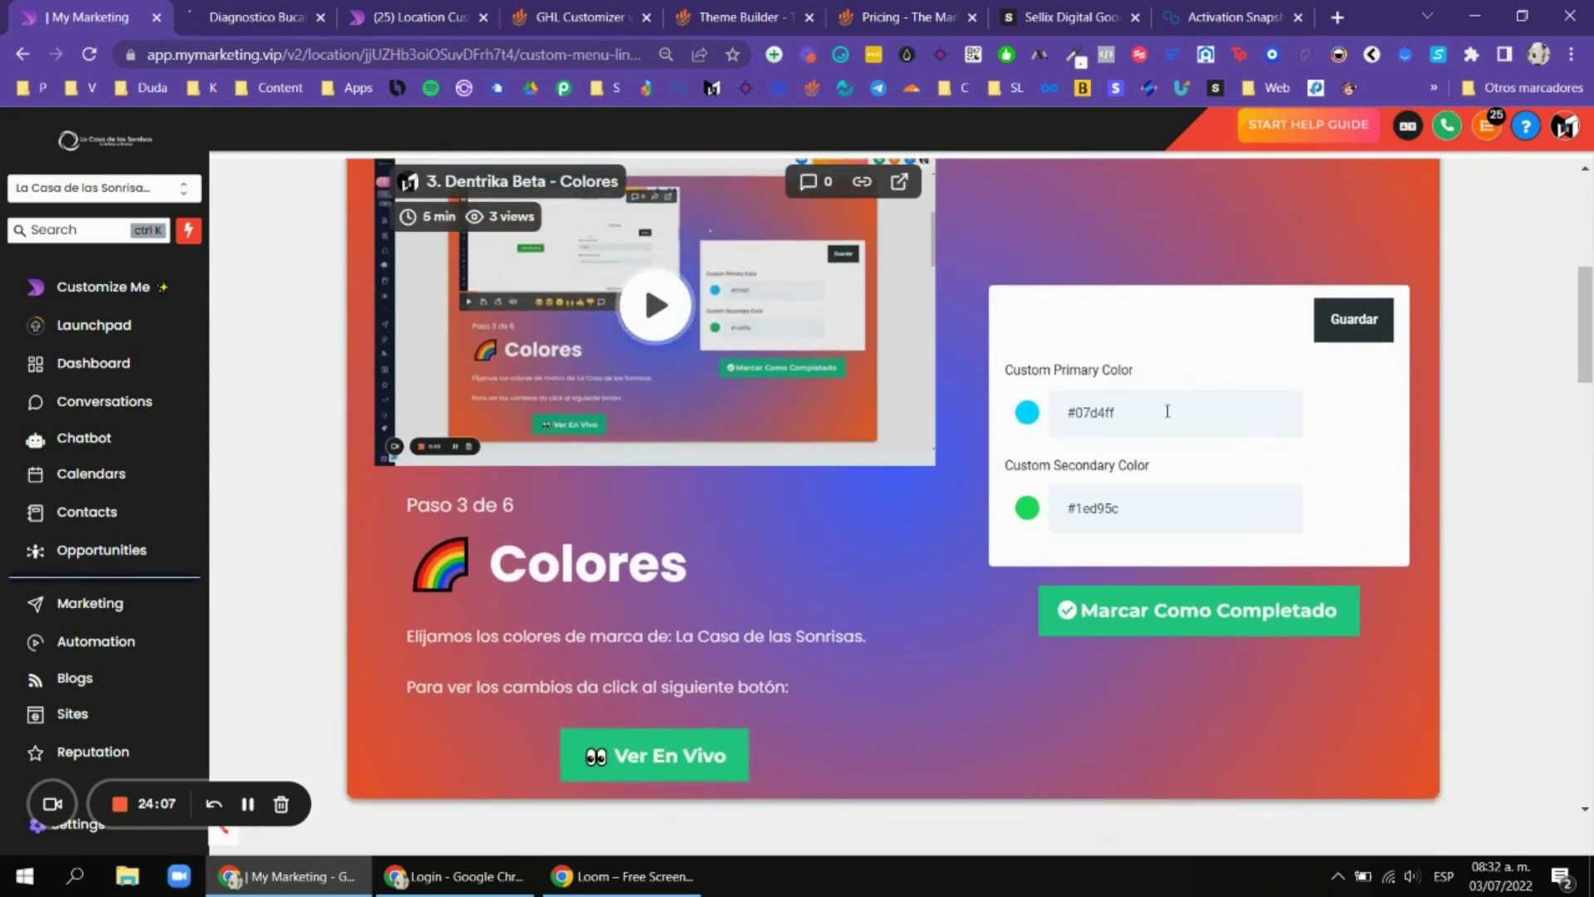
pyautogui.click(1027, 412)
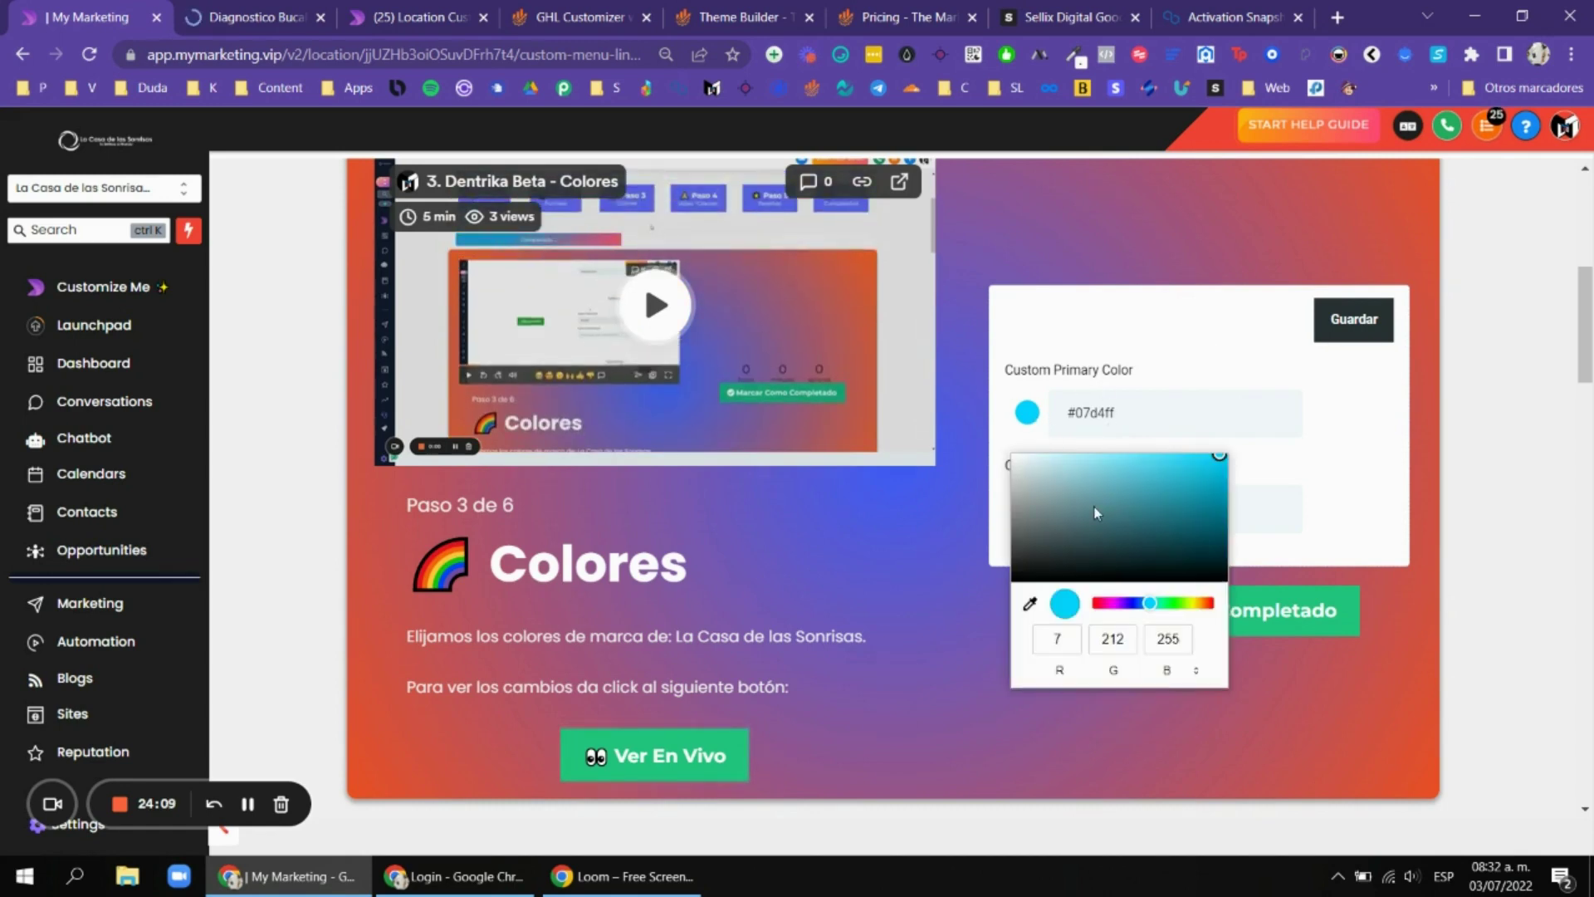
pyautogui.click(1028, 425)
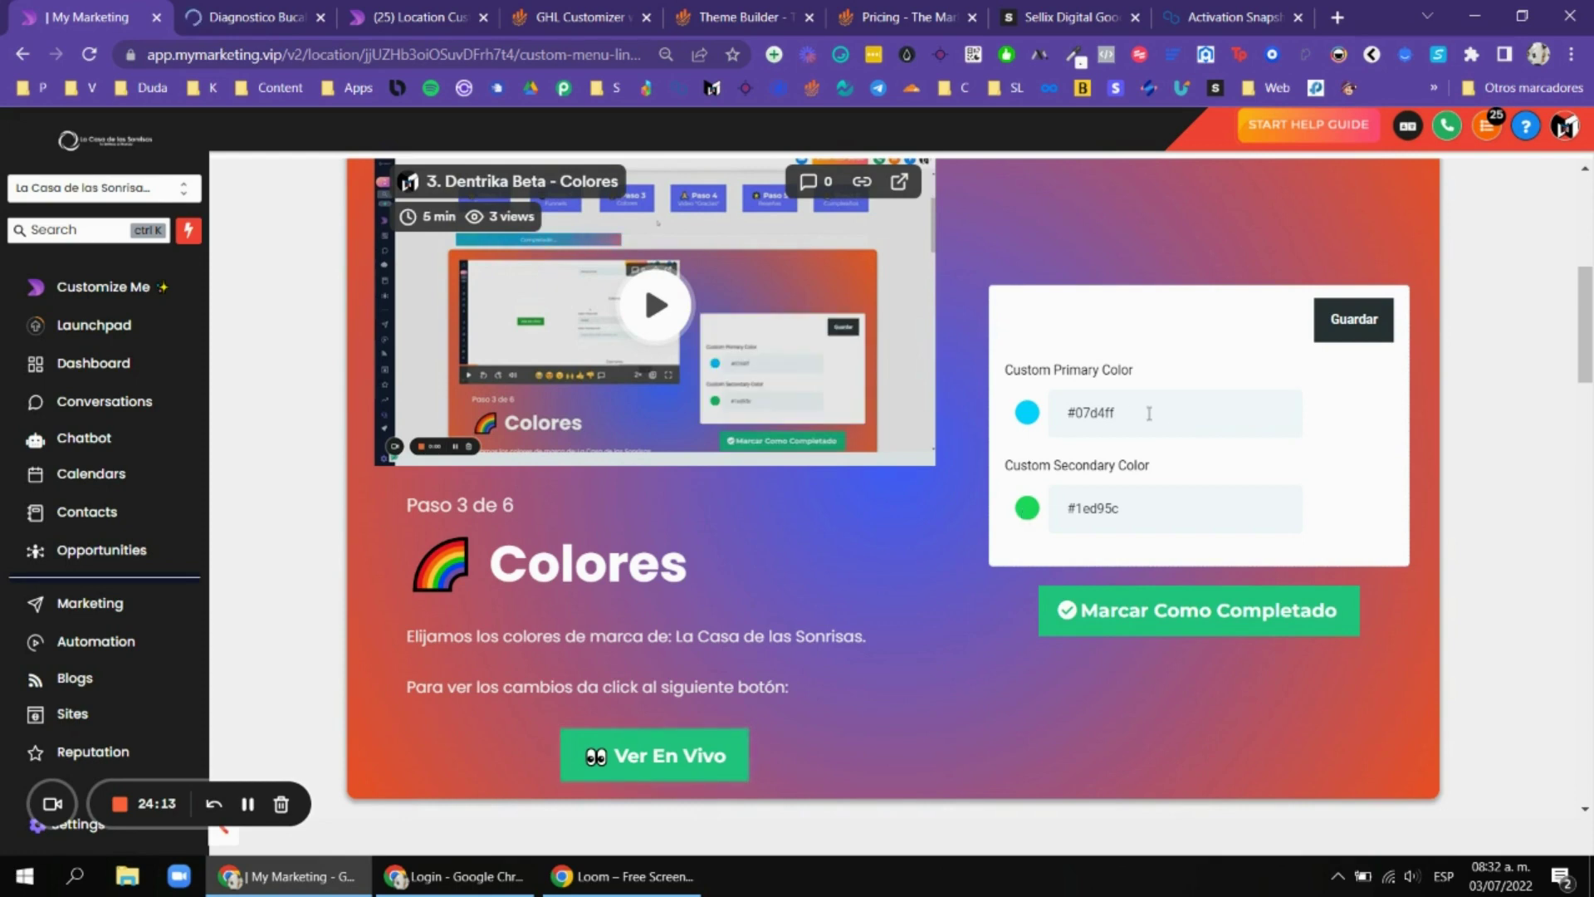
pyautogui.moveTo(1150, 402); pyautogui.dragTo(1068, 410)
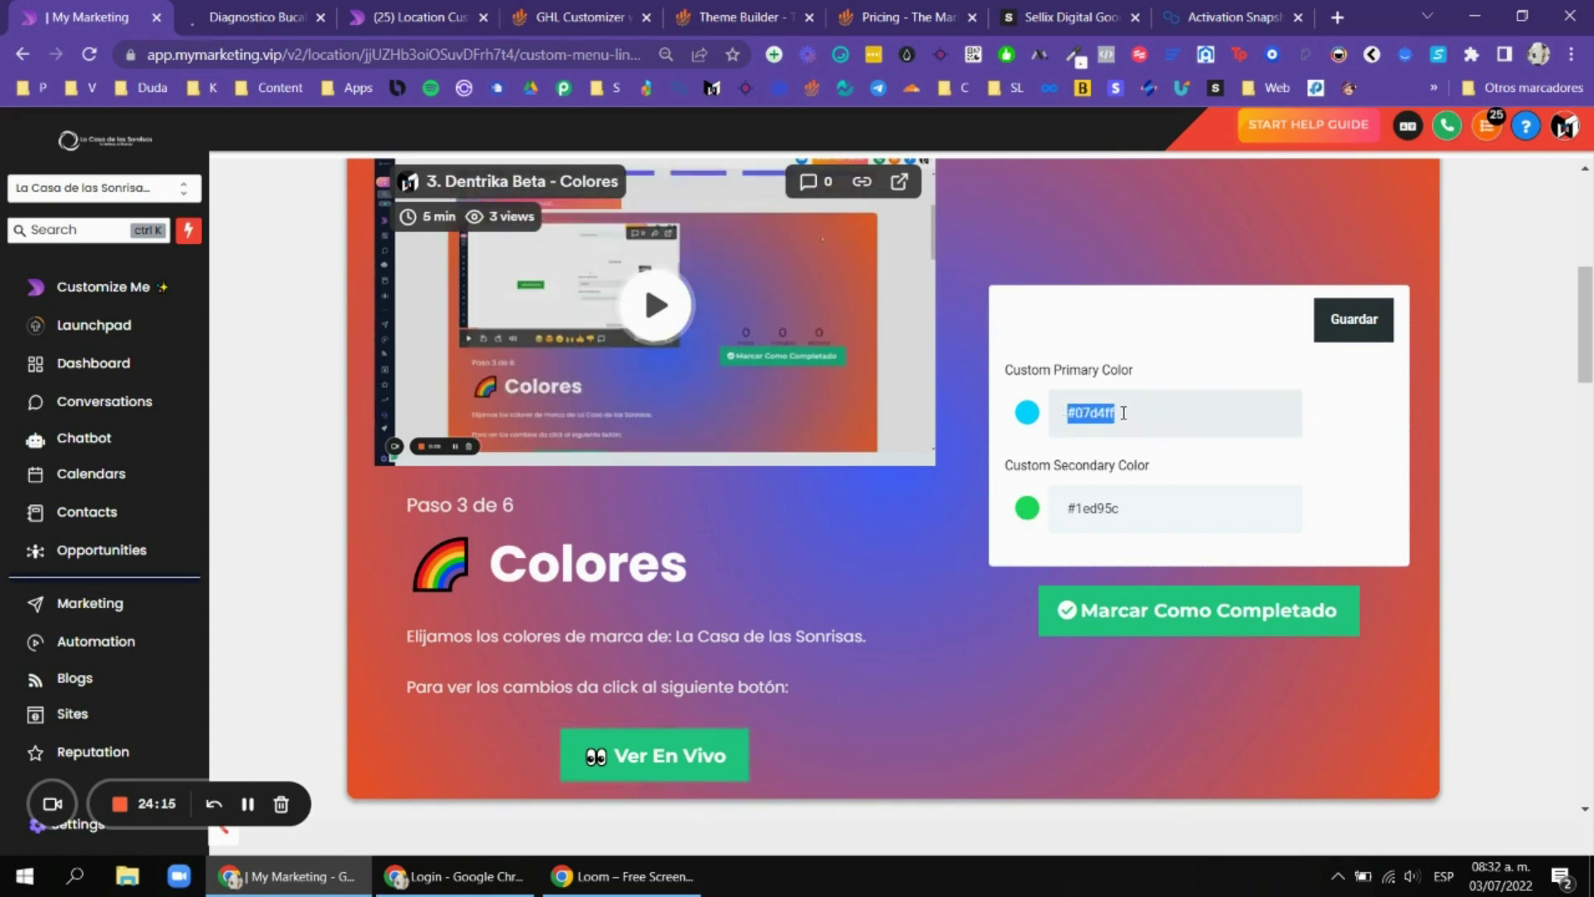
pyautogui.click(1123, 500)
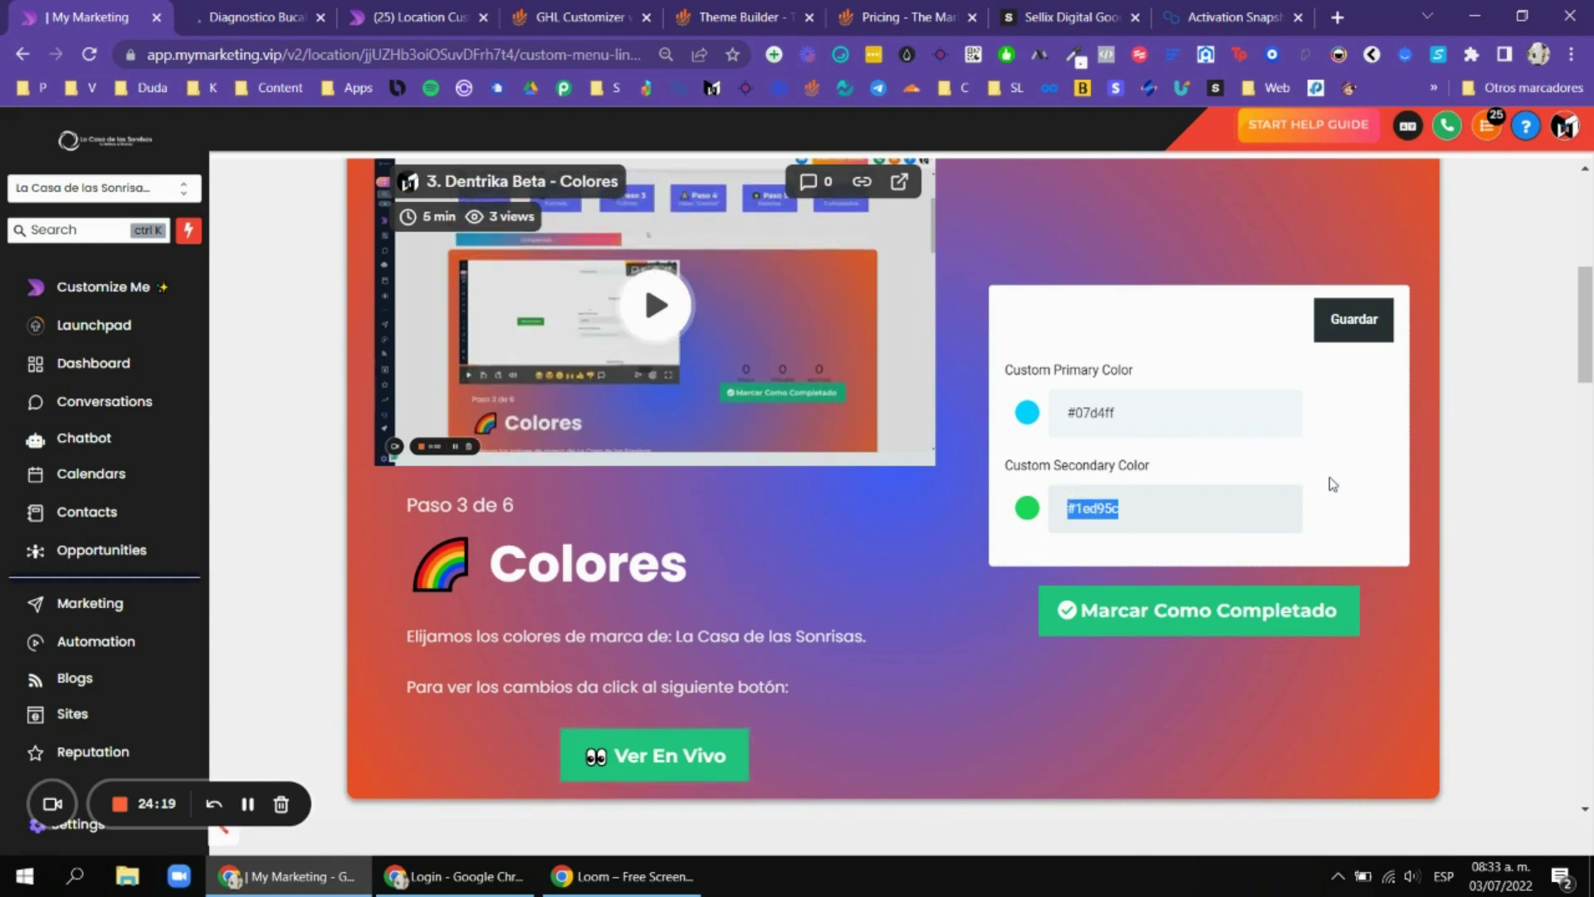
pyautogui.click(1228, 481)
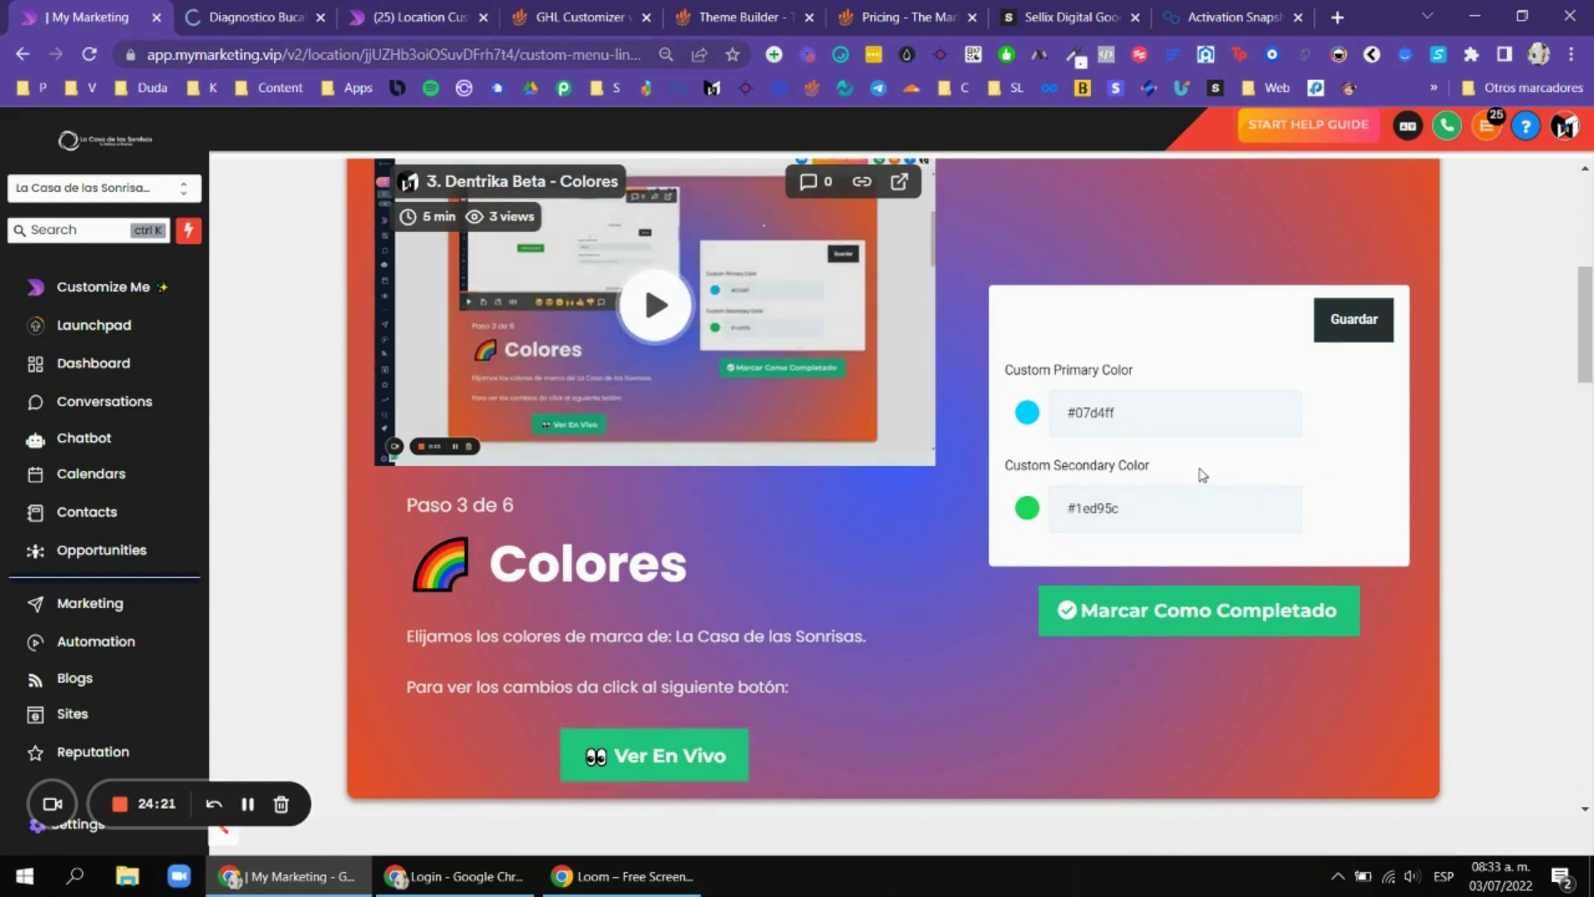
pyautogui.scroll(1, 1462, 465)
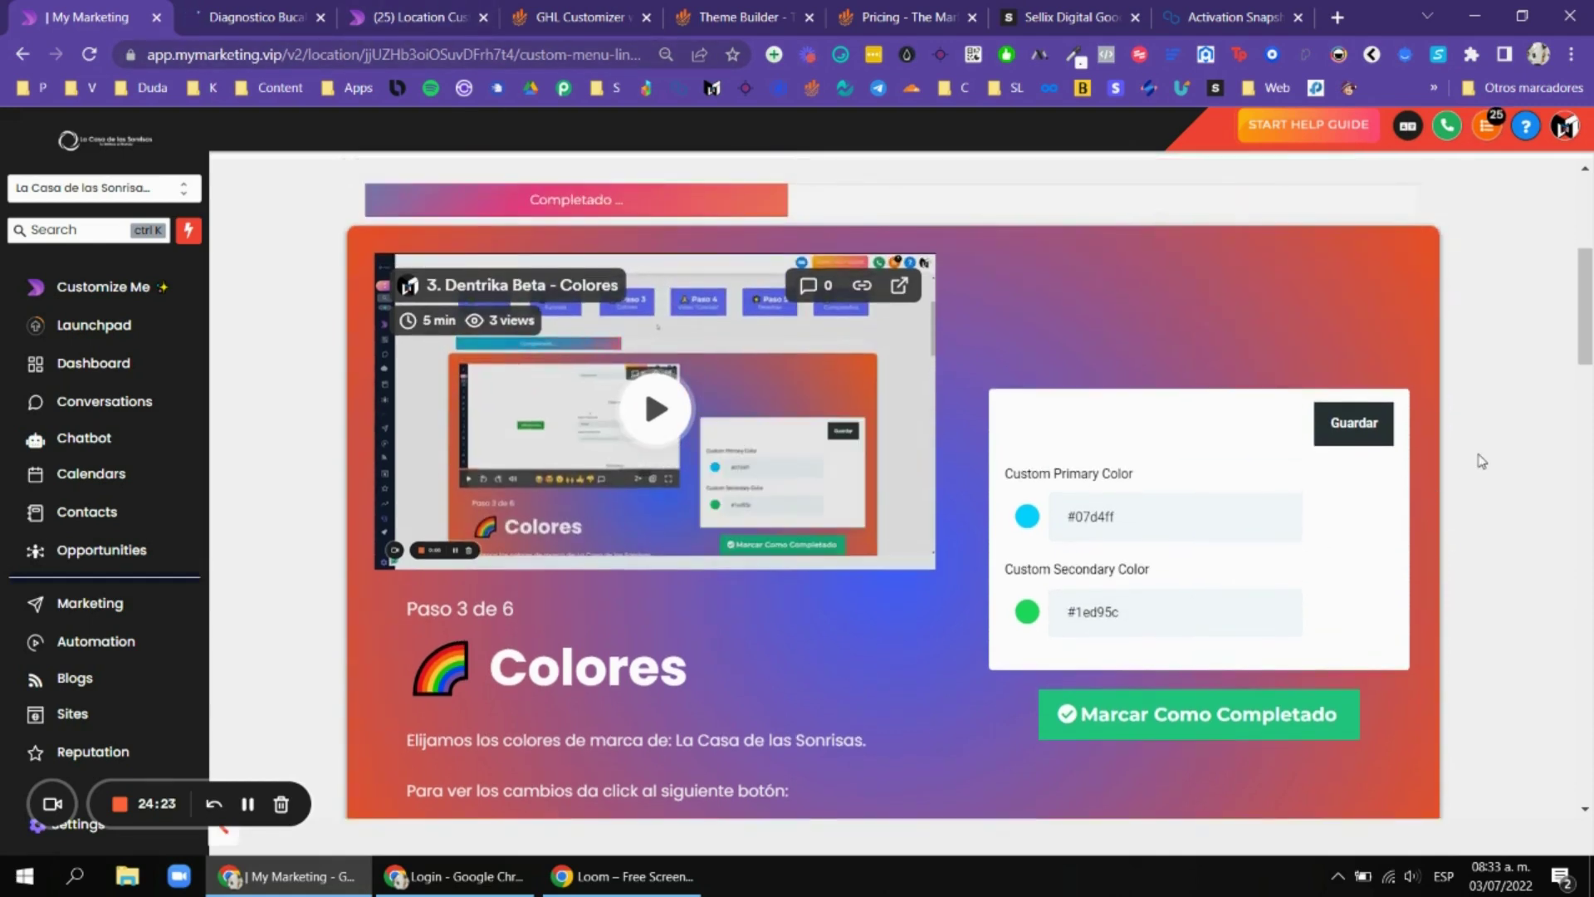
pyautogui.scroll(-1, 1482, 462)
pyautogui.scroll(3, 1484, 456)
pyautogui.scroll(-4, 1483, 456)
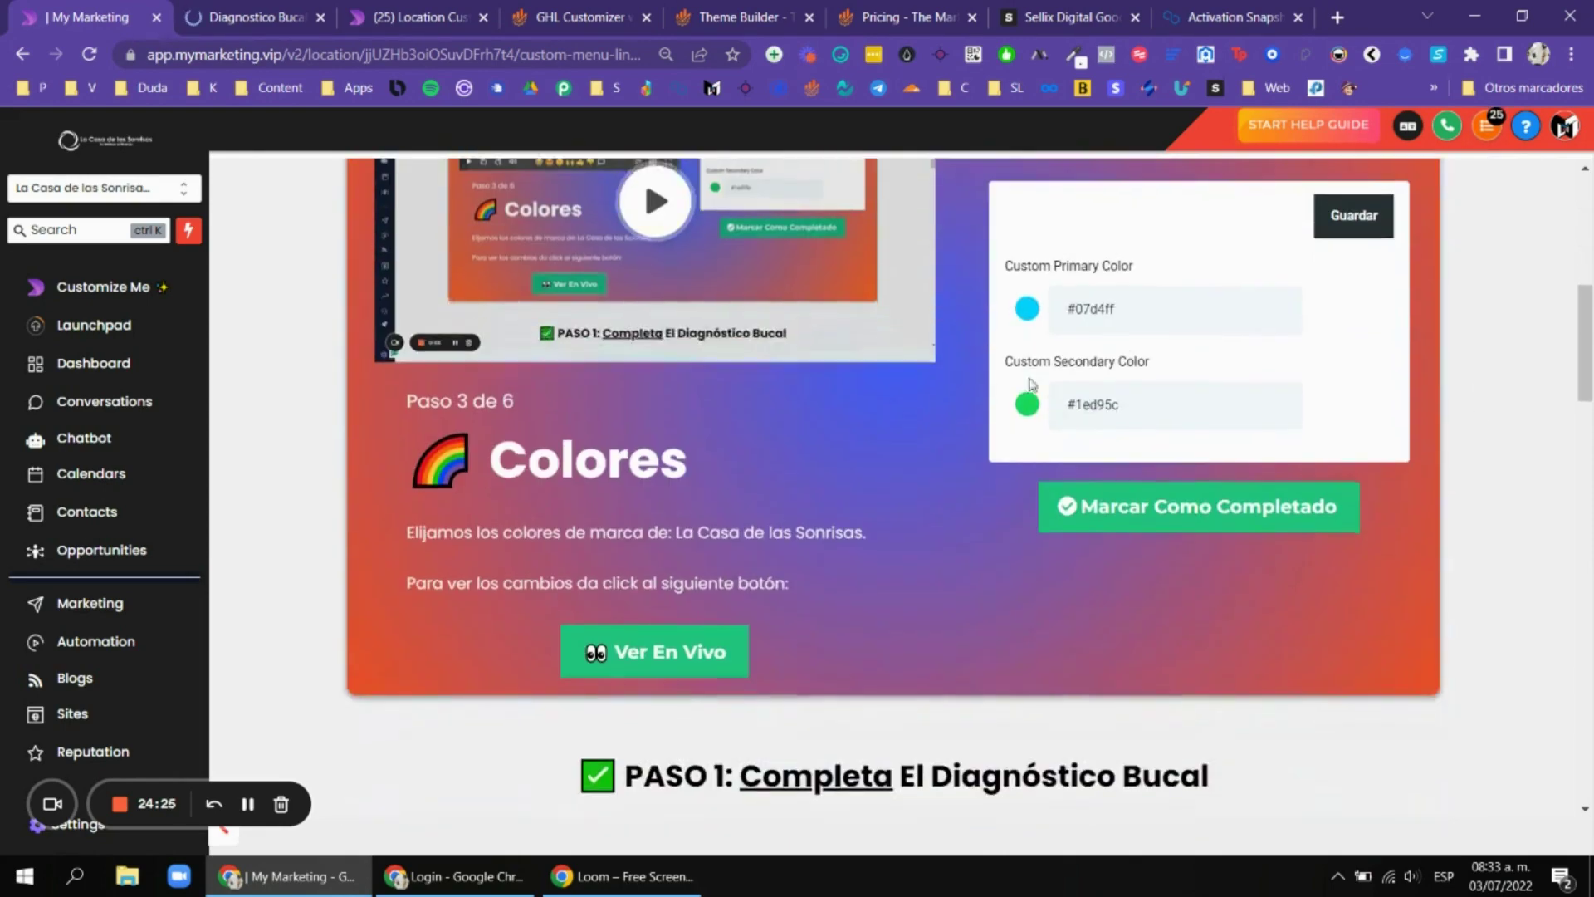
# Compare the diagnostic page with the Colores step, briefly opening the primary colour chooser.
pyautogui.click(250, 17)
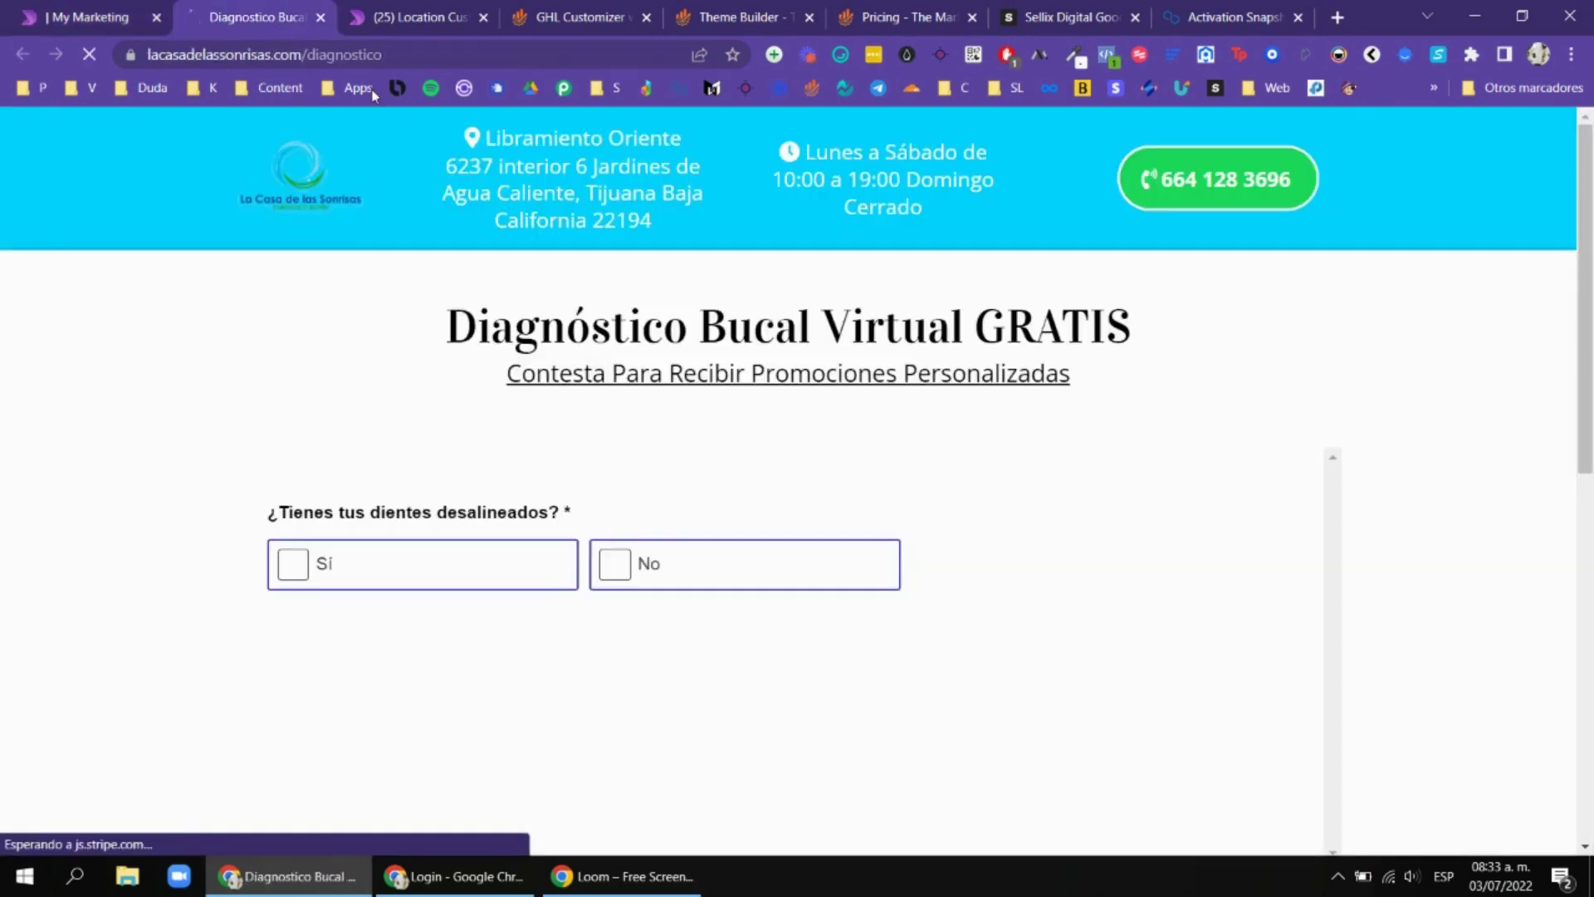
pyautogui.scroll(-10, 1217, 434)
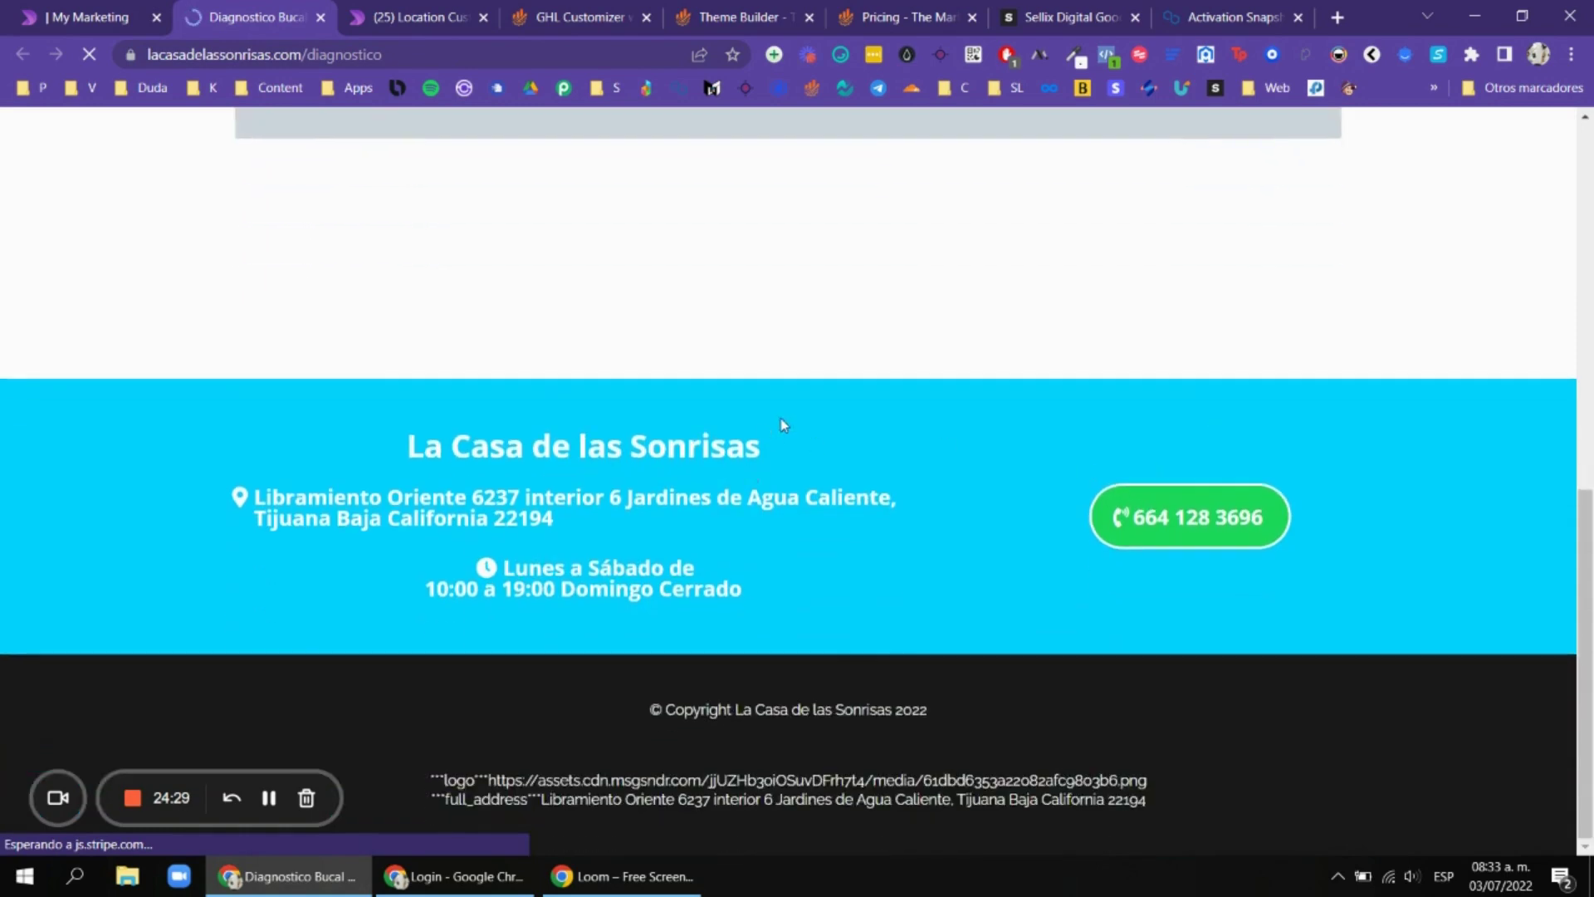
pyautogui.scroll(10, 829, 519)
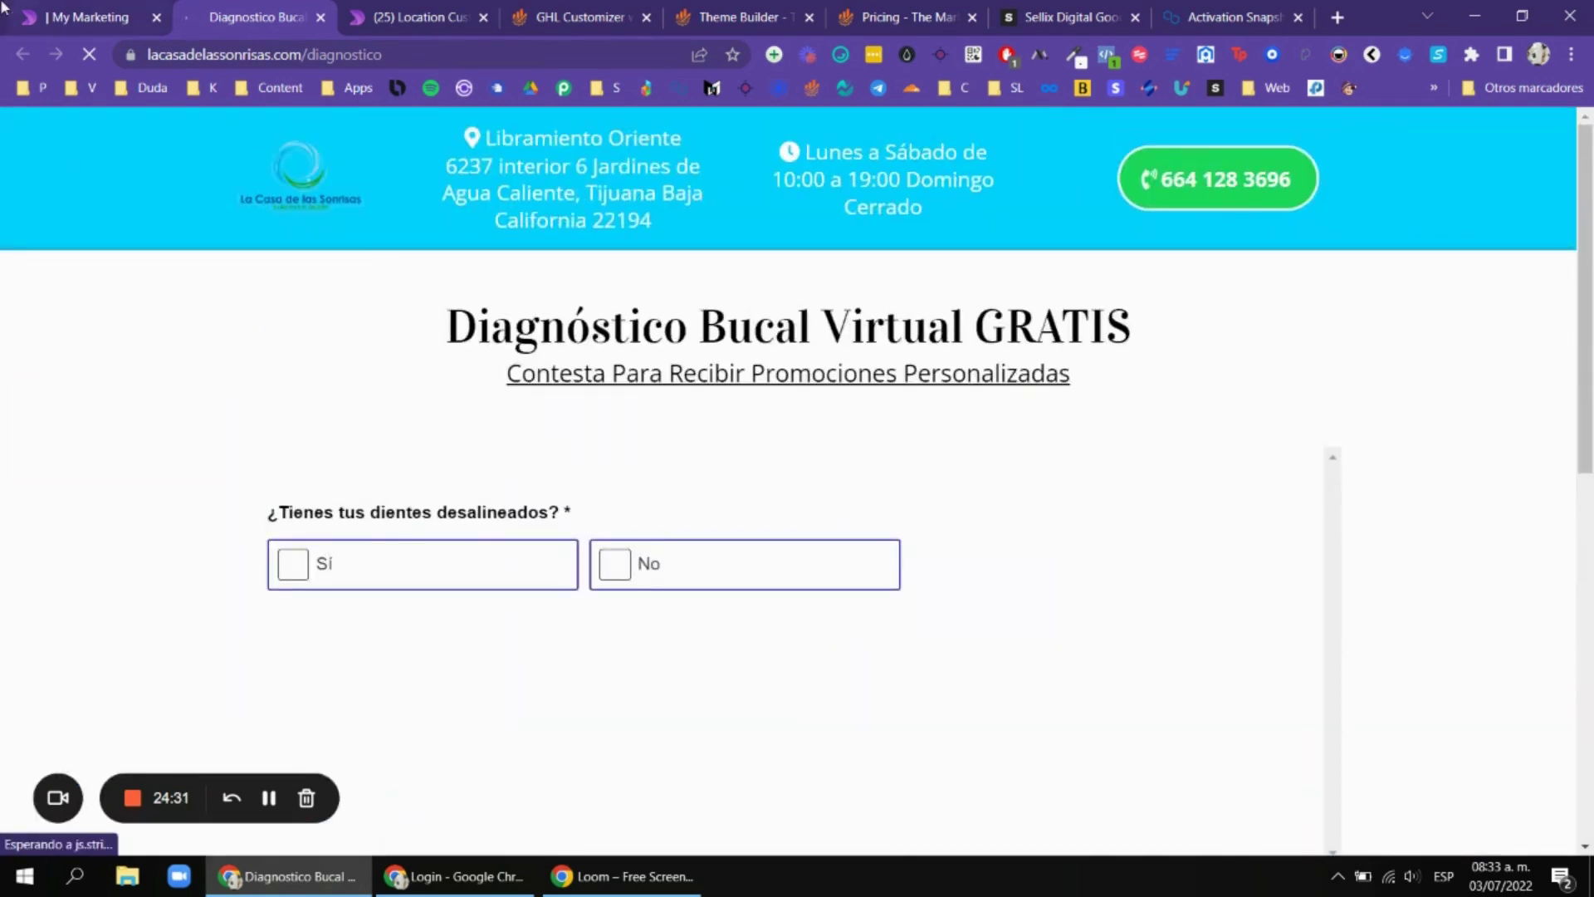
pyautogui.click(4, 8)
pyautogui.click(1059, 424)
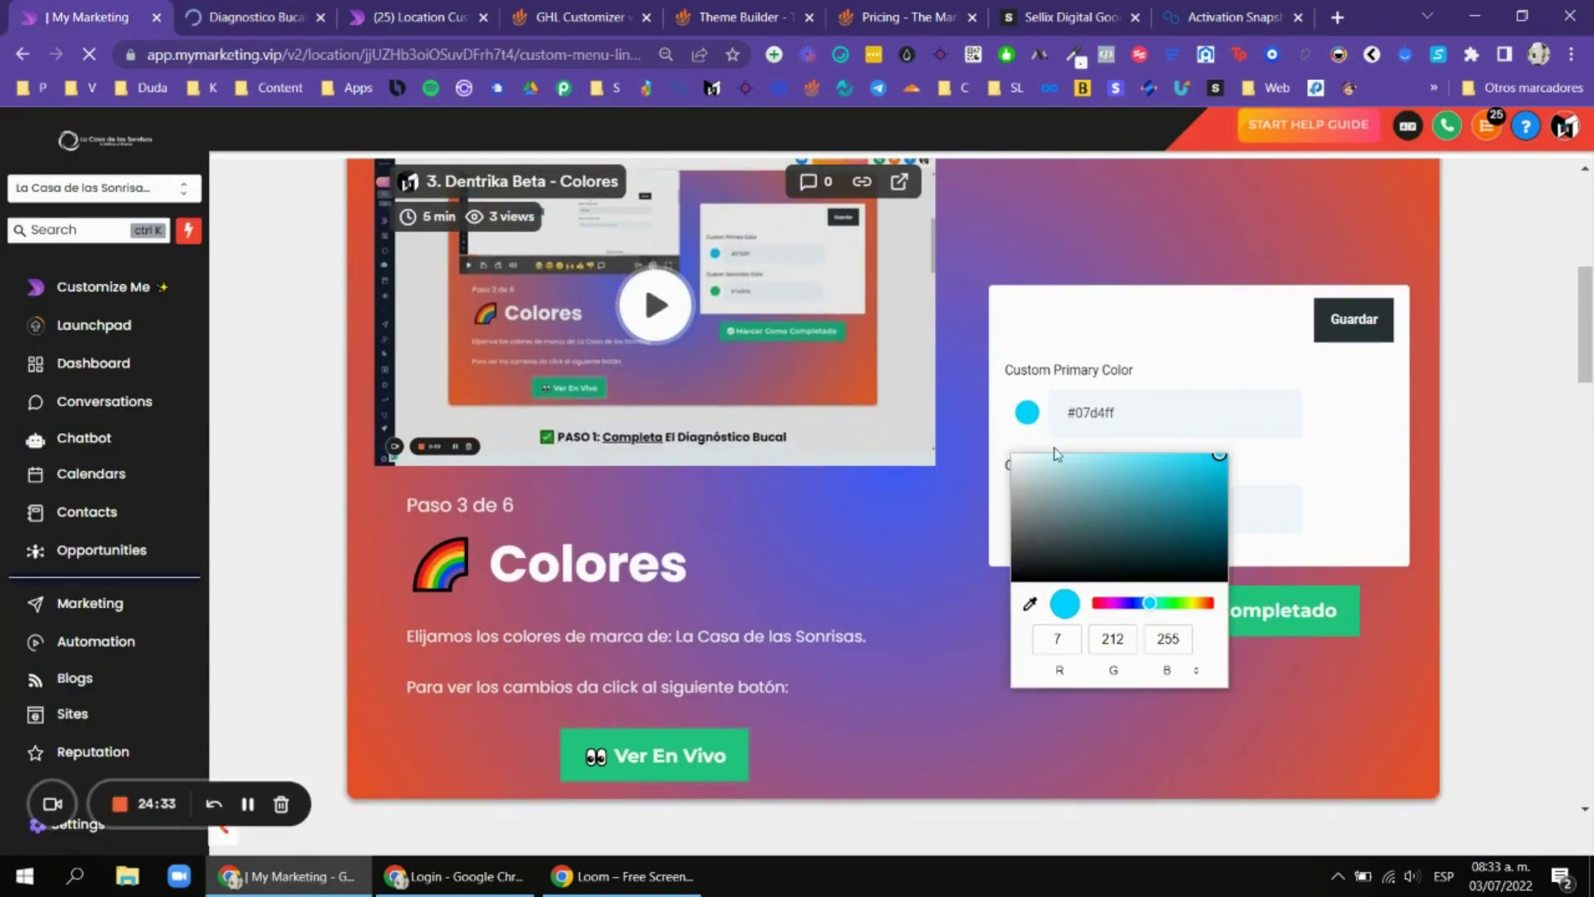
pyautogui.click(1161, 357)
pyautogui.click(201, 6)
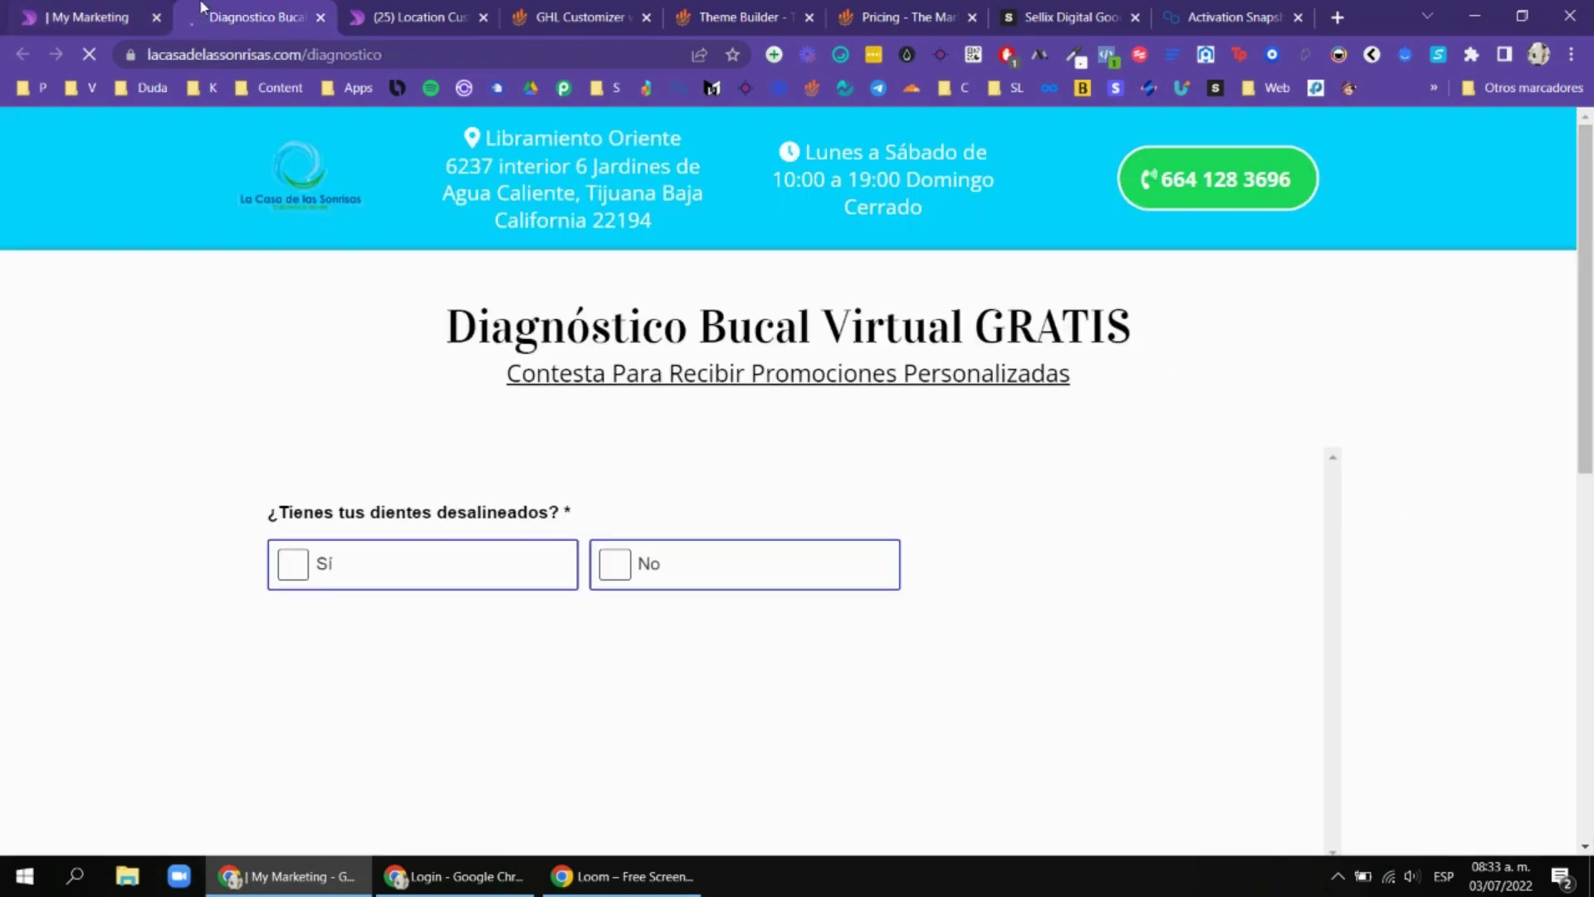
pyautogui.scroll(-10, 1085, 398)
pyautogui.scroll(10, 908, 508)
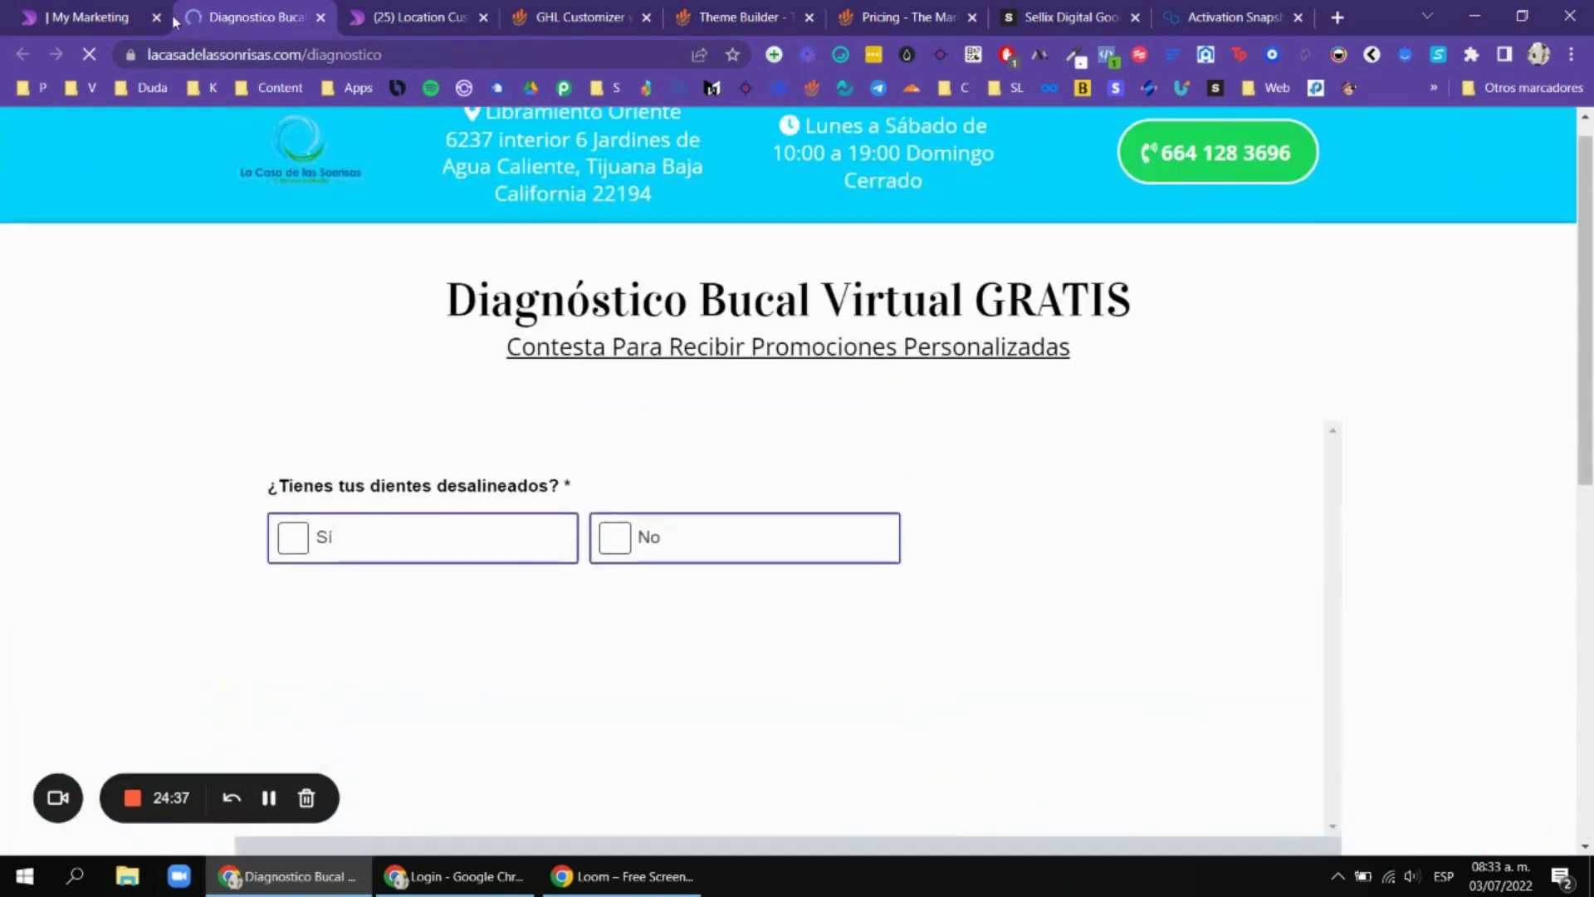
pyautogui.hotkey('ctrl', 'shift', 'Tab')
pyautogui.click(197, 6)
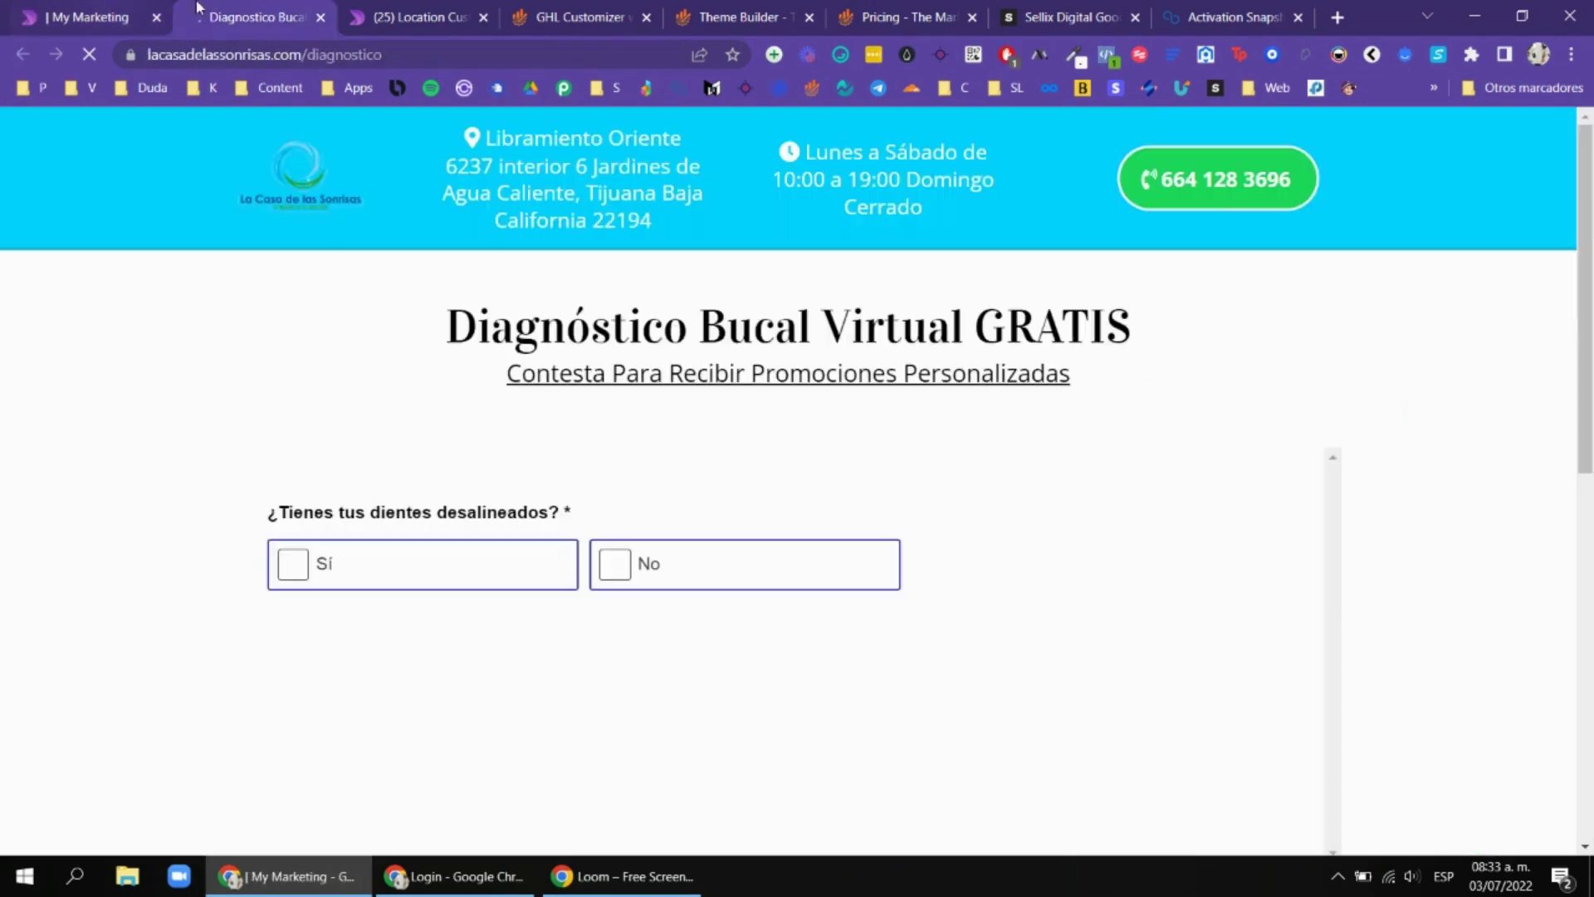
pyautogui.hotkey('ctrl', 'shift', 'Tab')
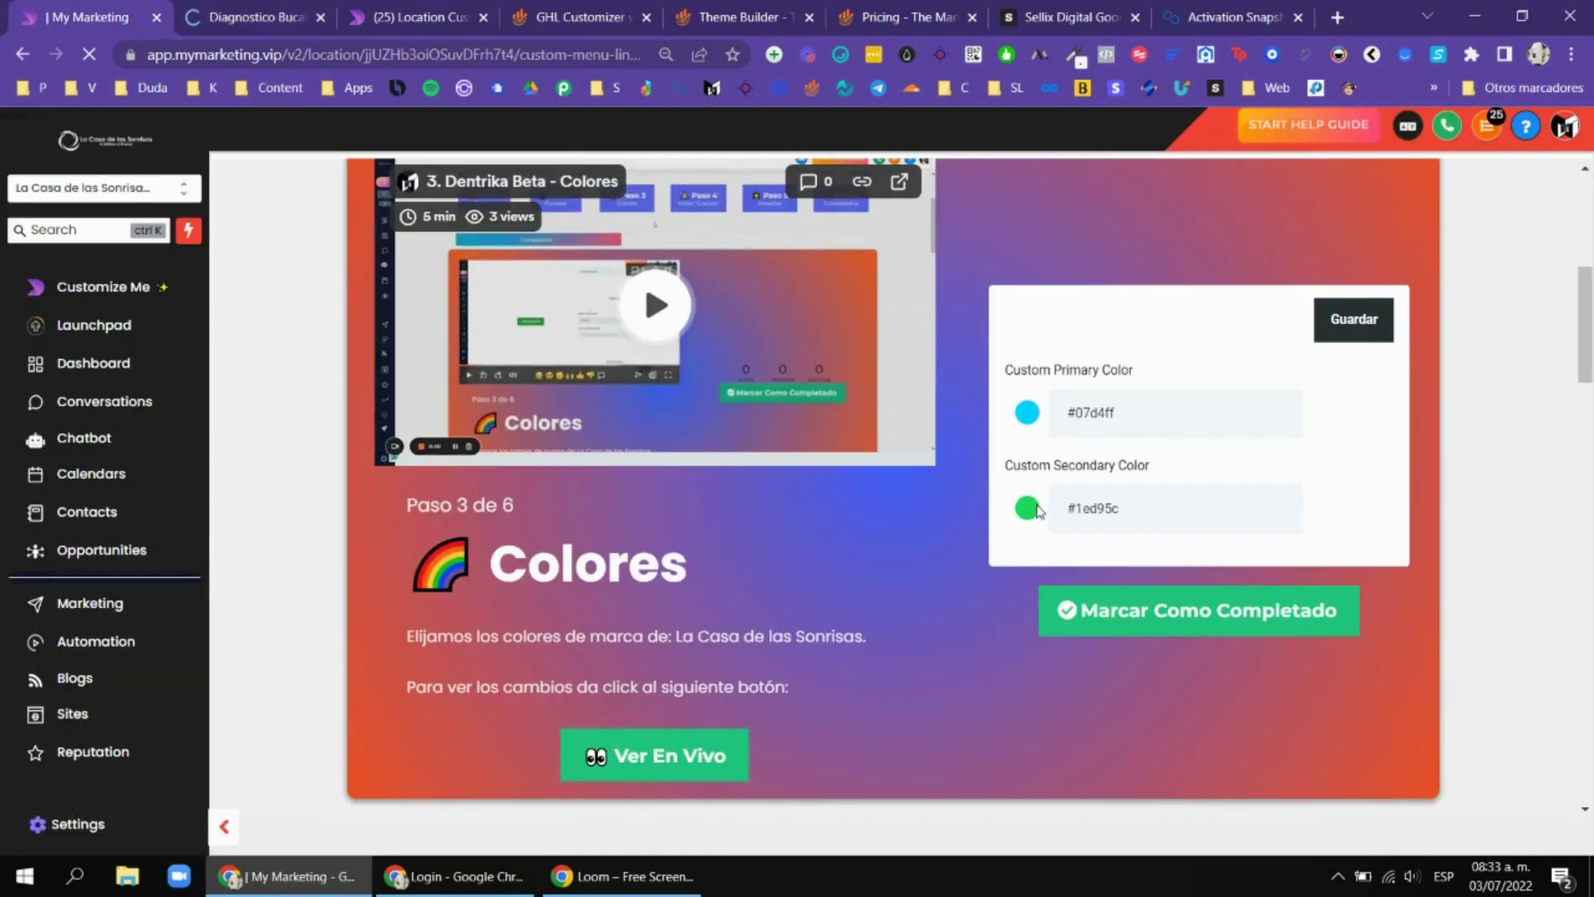
# Change the secondary colour to dark green #467756 and the primary to teal #438a98.
pyautogui.click(1027, 508)
pyautogui.click(1087, 616)
pyautogui.click(1033, 420)
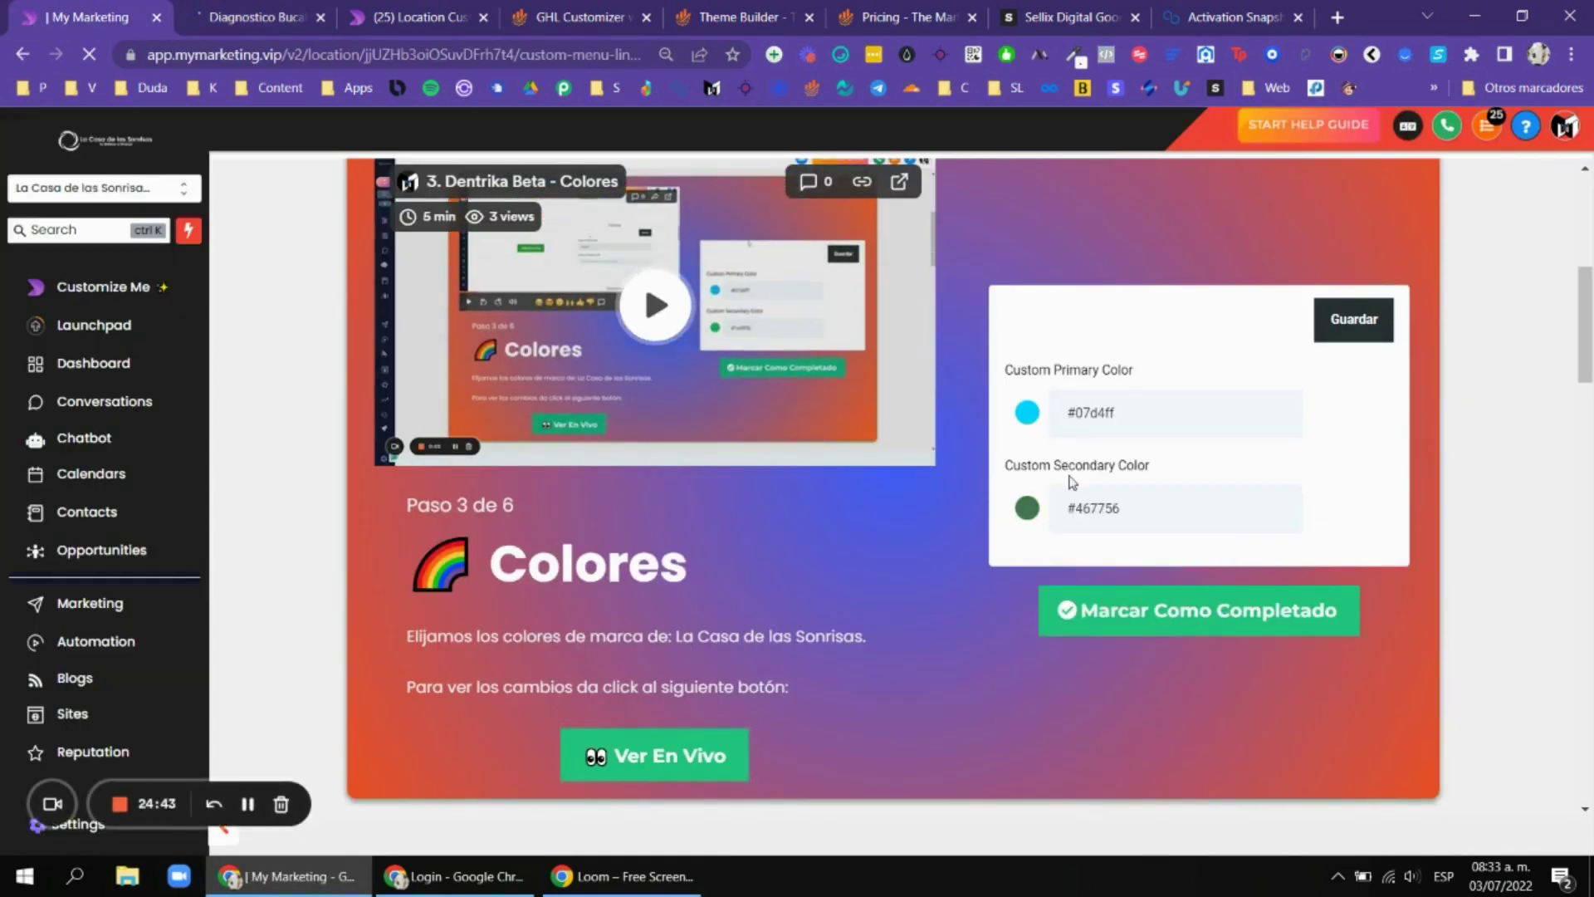
pyautogui.click(1132, 502)
# Review the new colours on the diagnostic page and the Colores step.
pyautogui.click(197, 6)
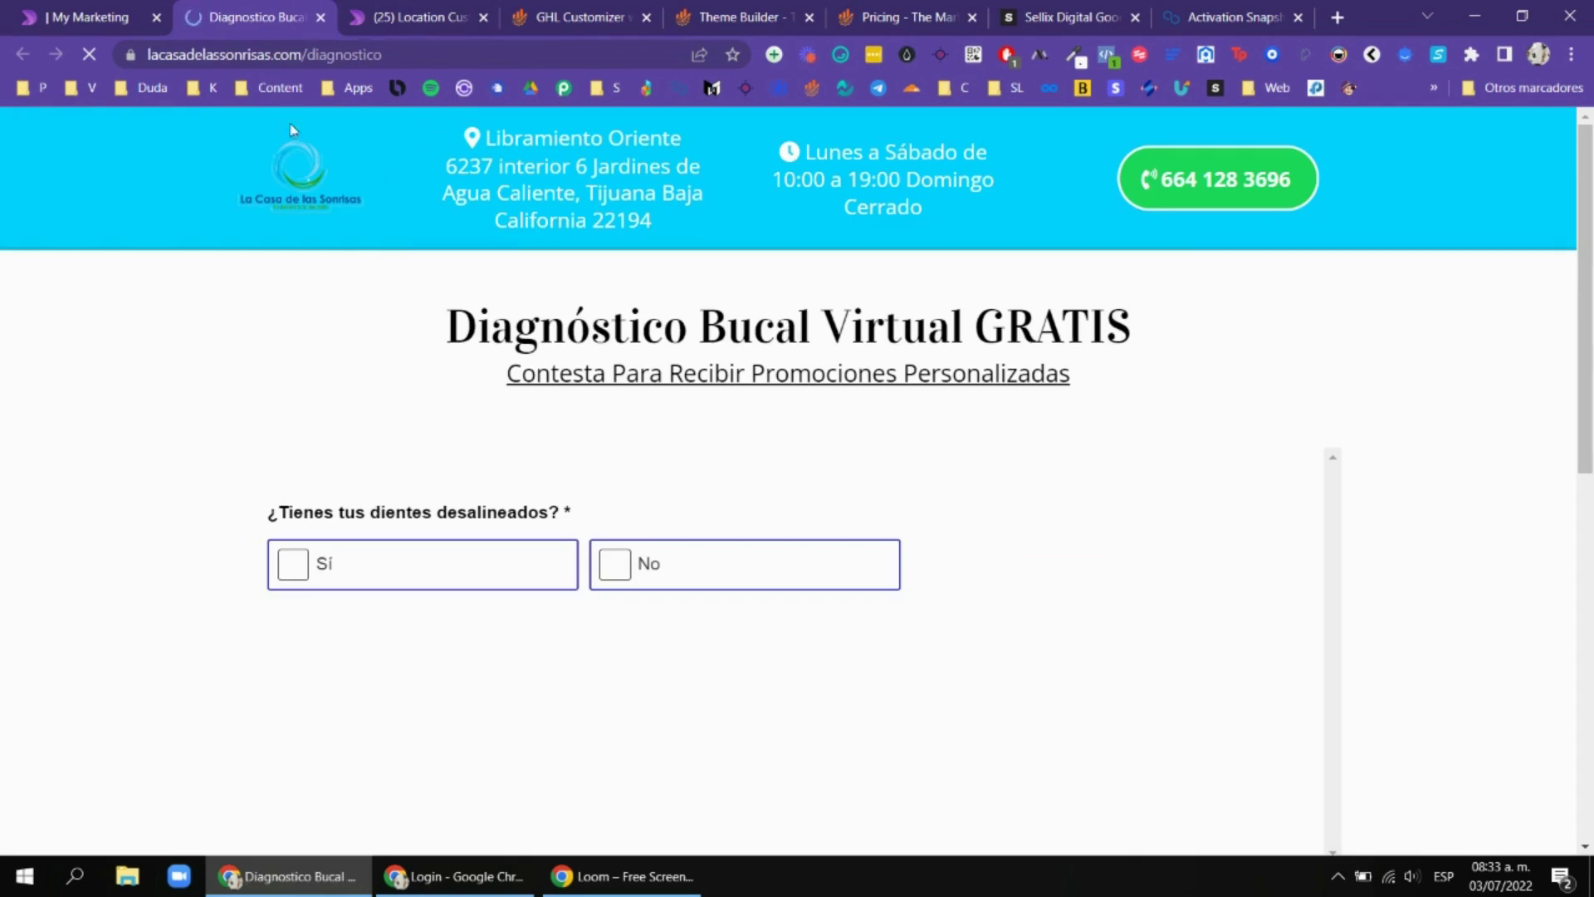
pyautogui.hotkey('ctrl', 'shift', 'Tab')
pyautogui.scroll(4, 1247, 427)
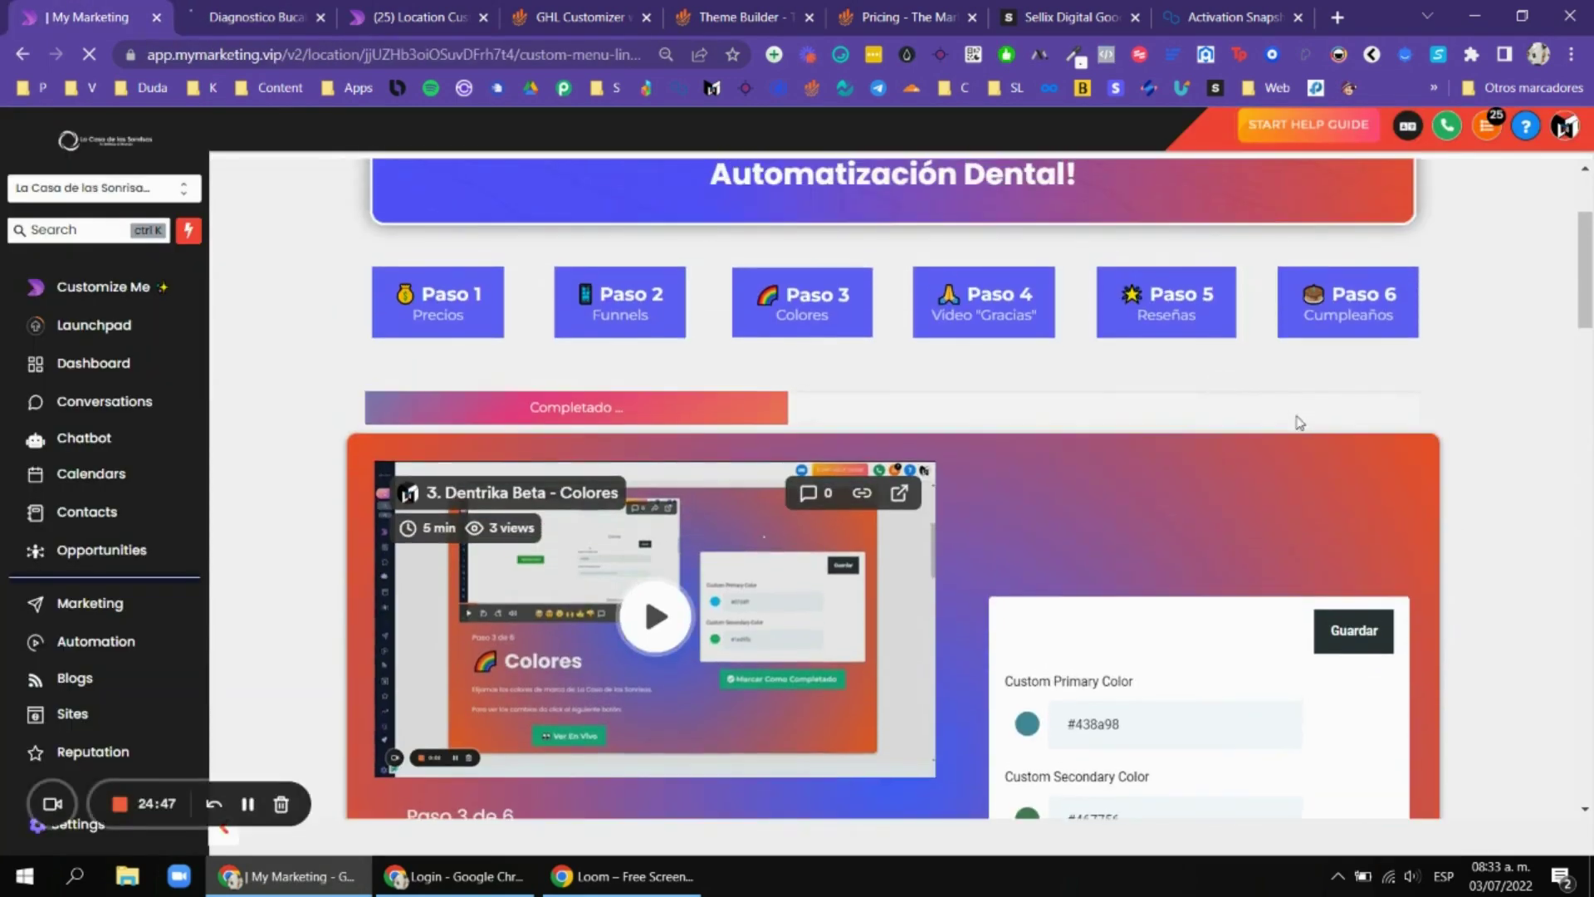
pyautogui.scroll(-3, 1299, 422)
pyautogui.scroll(3, 1459, 423)
pyautogui.scroll(-3, 1149, 391)
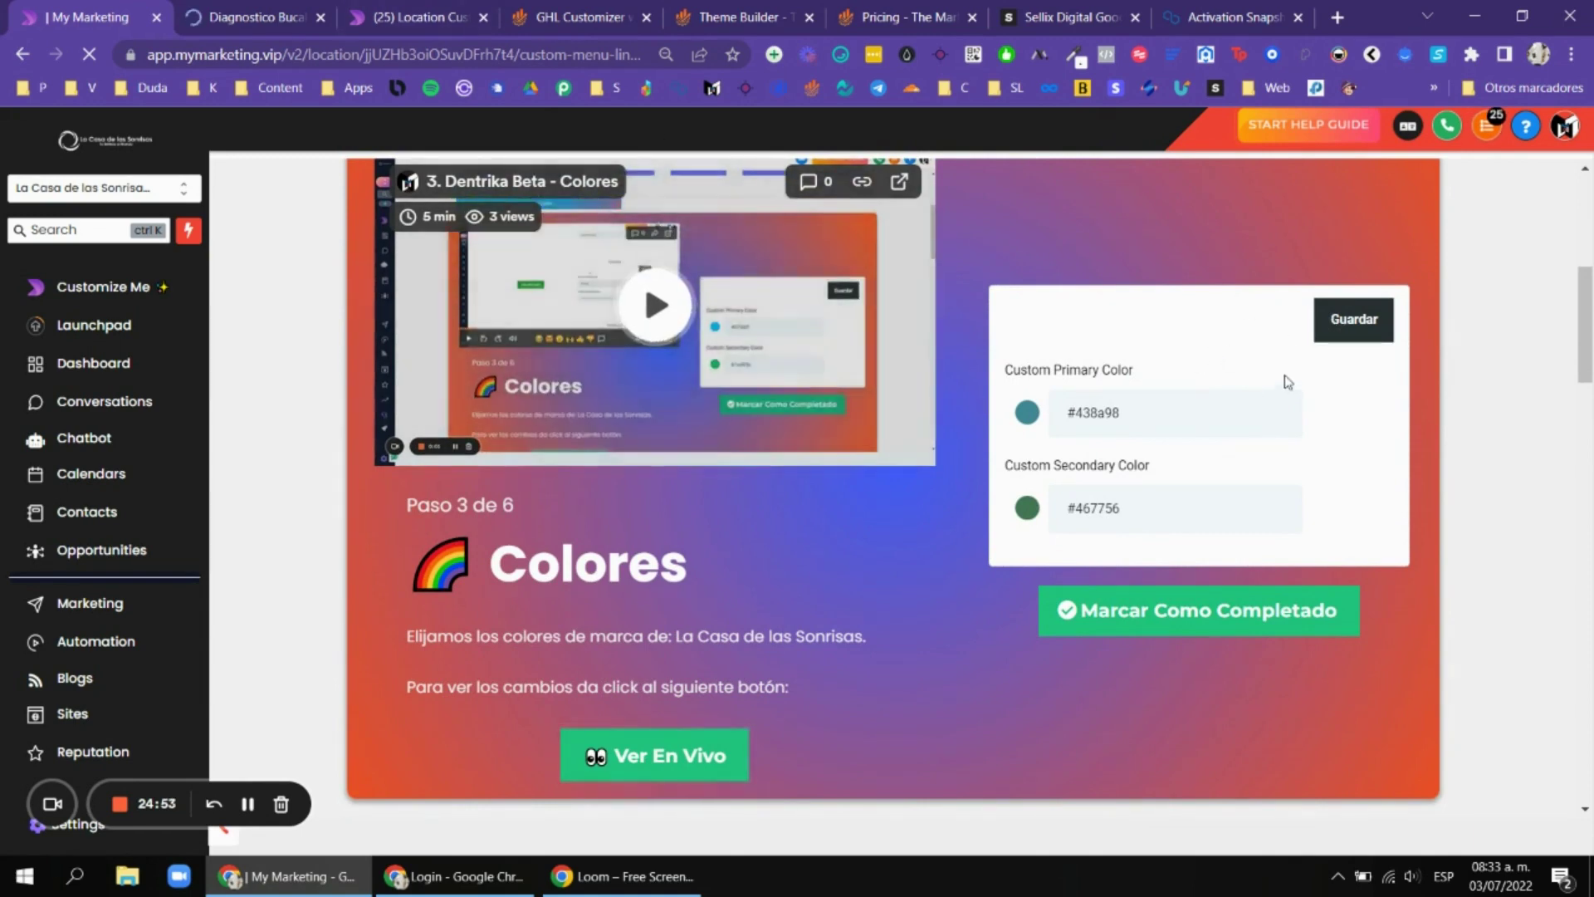
pyautogui.scroll(3, 1287, 382)
pyautogui.click(180, 6)
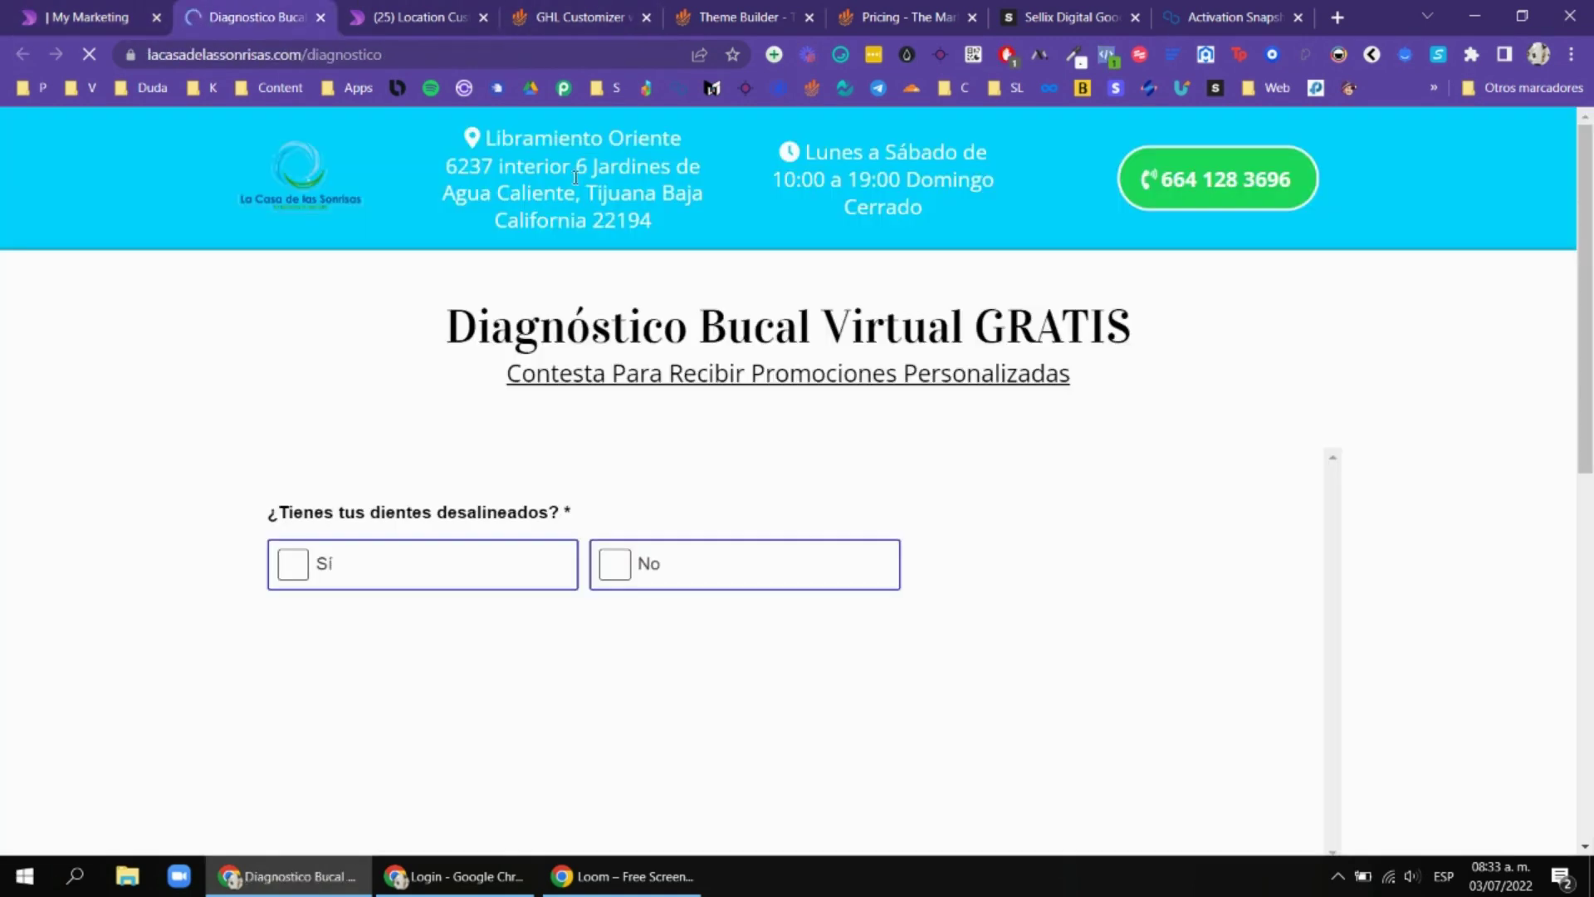
# Check the opening hours in the diagnostic page header, then close the diagnostic page.
pyautogui.click(98, 6)
pyautogui.scroll(-3, 1054, 416)
pyautogui.click(253, 16)
pyautogui.moveTo(799, 149); pyautogui.dragTo(890, 174)
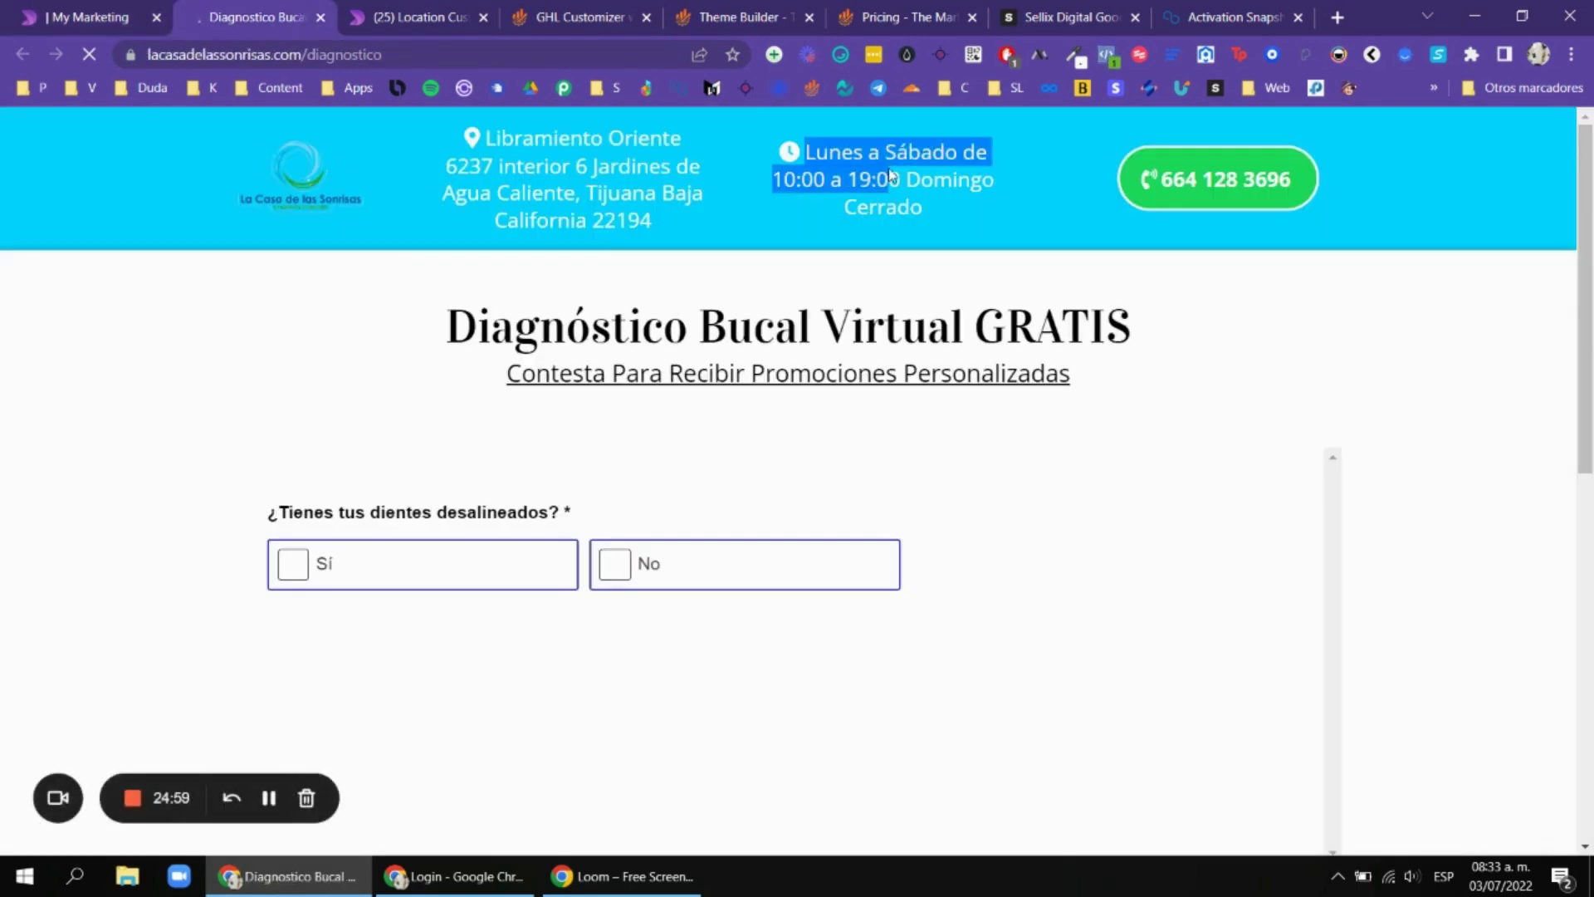
pyautogui.scroll(-10, 945, 207)
pyautogui.scroll(3, 831, 332)
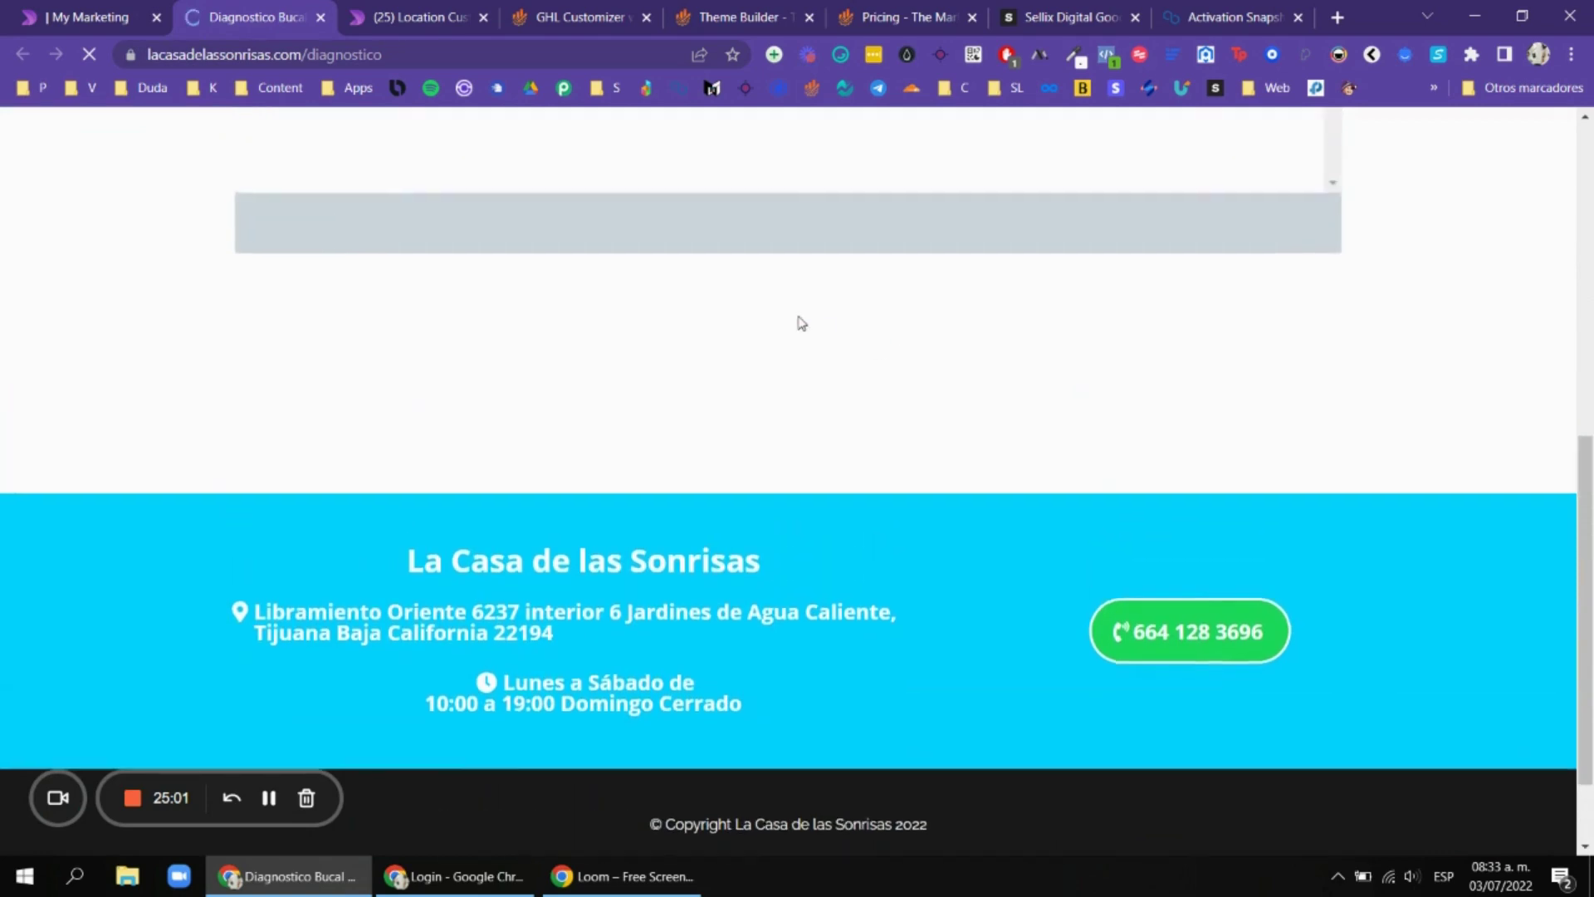
pyautogui.scroll(-3, 913, 490)
pyautogui.scroll(15, 864, 509)
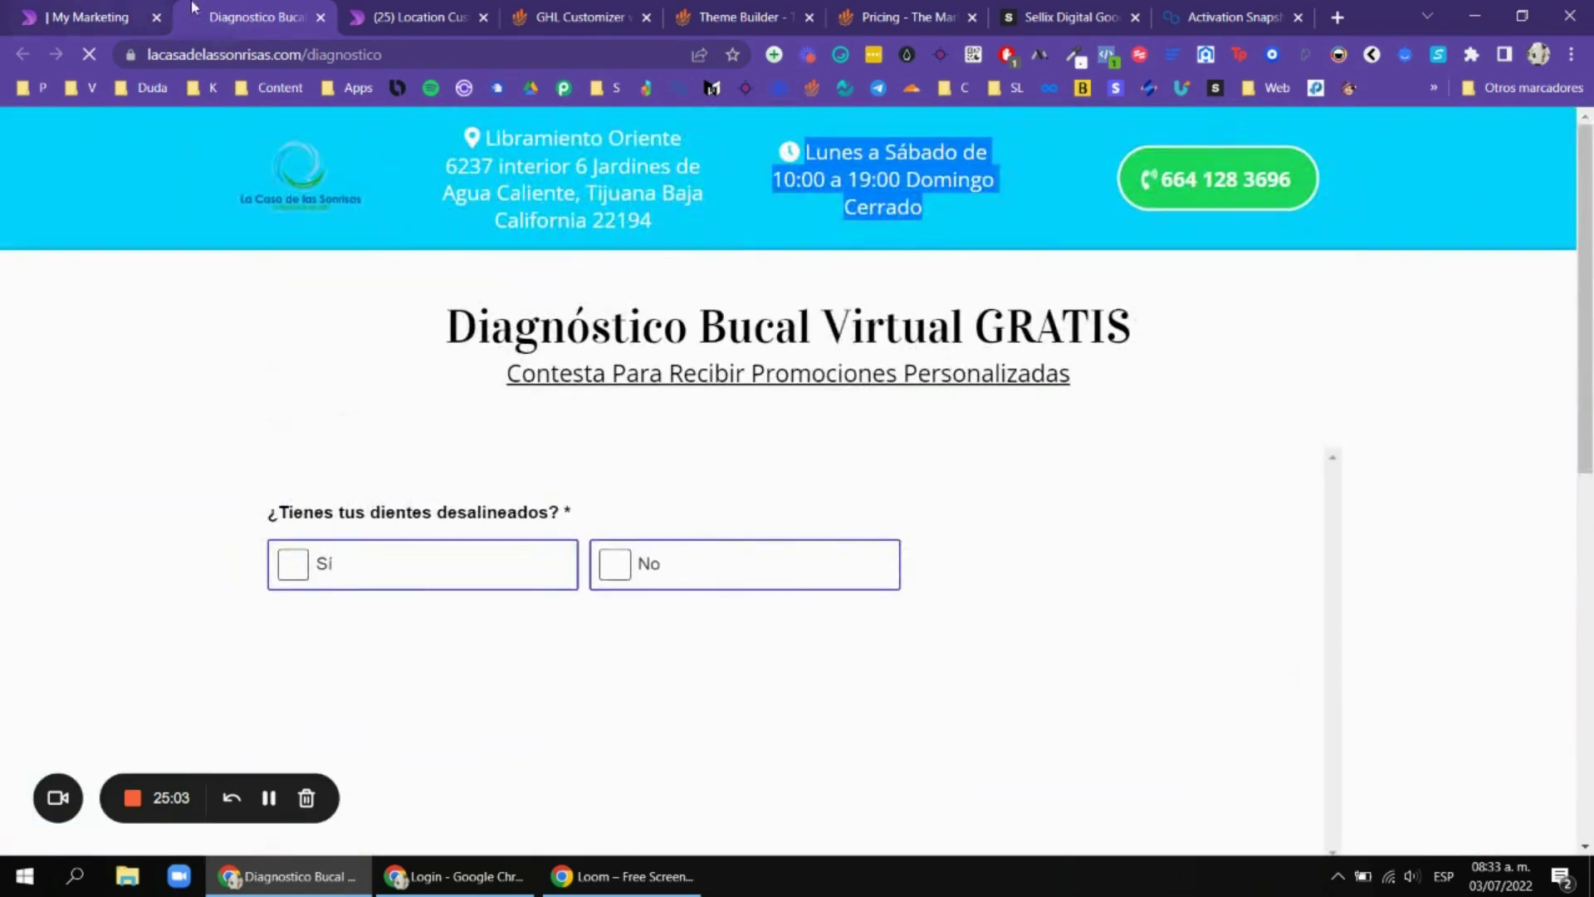
pyautogui.click(321, 18)
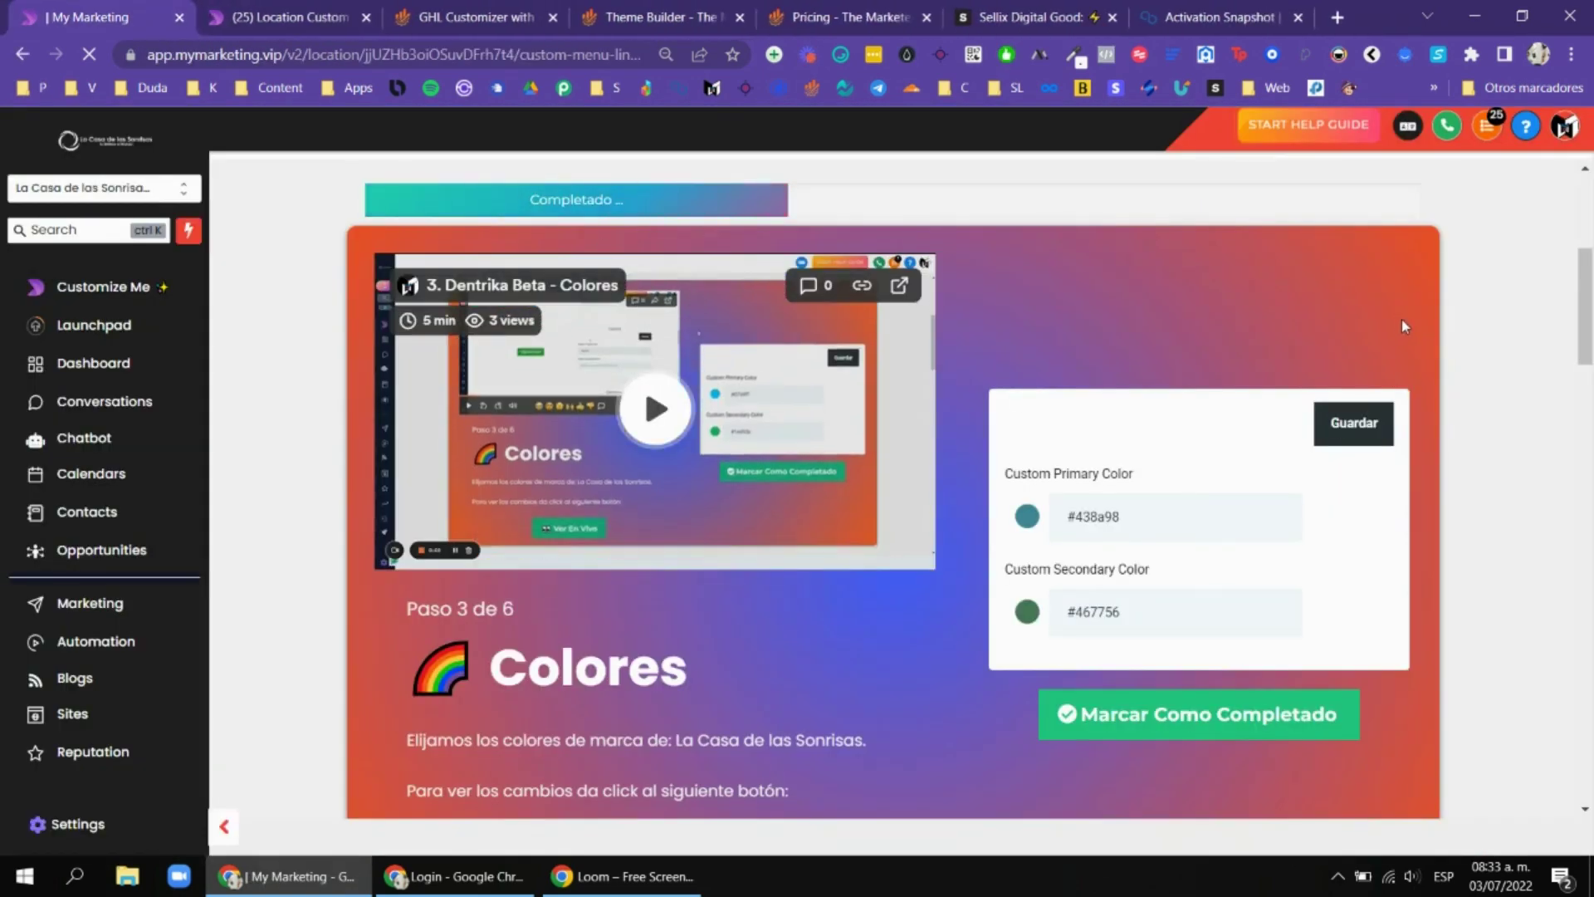
# Scroll through the Colores step and go to the Dentrika account's Activation page tab.
pyautogui.scroll(3, 1277, 363)
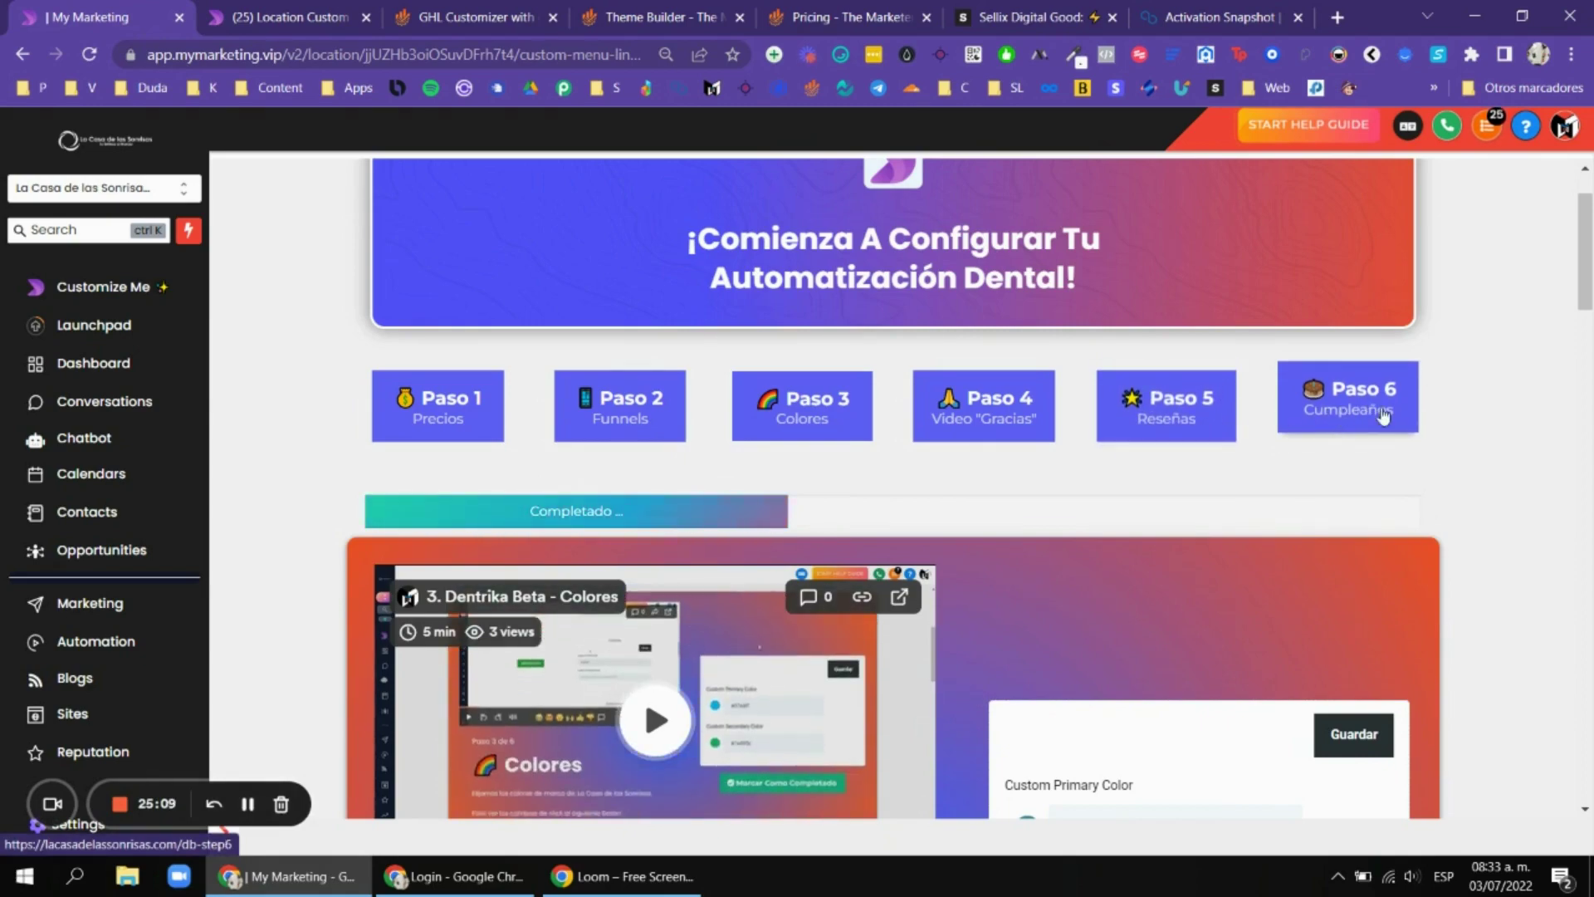
pyautogui.scroll(2, 1445, 407)
pyautogui.scroll(-10, 1515, 402)
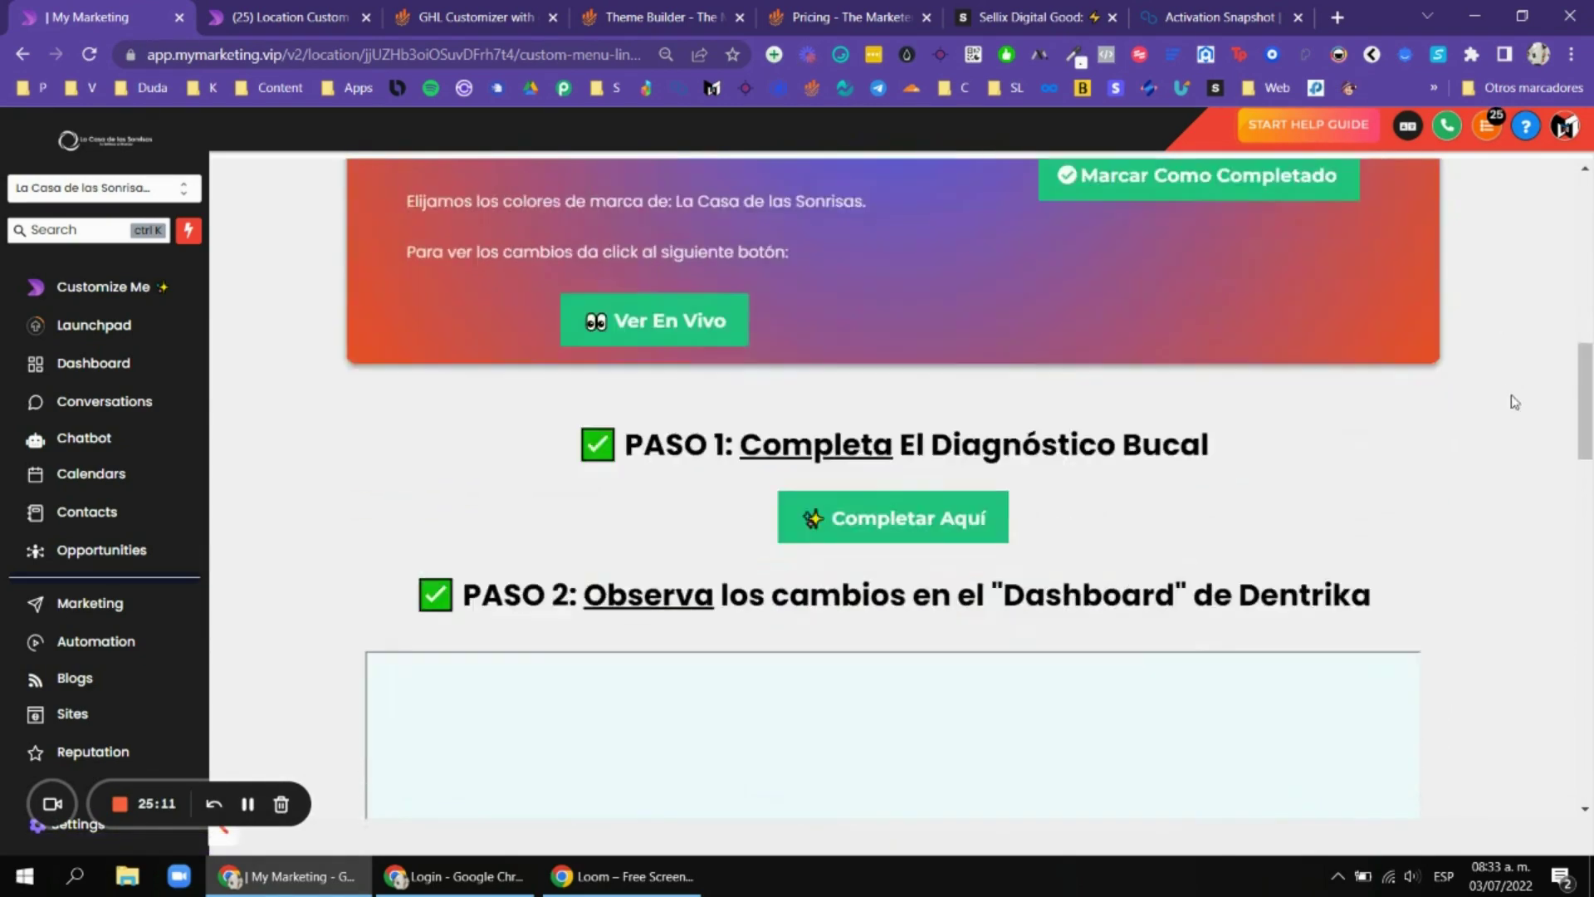
pyautogui.scroll(-8, 1445, 441)
pyautogui.scroll(14, 1484, 452)
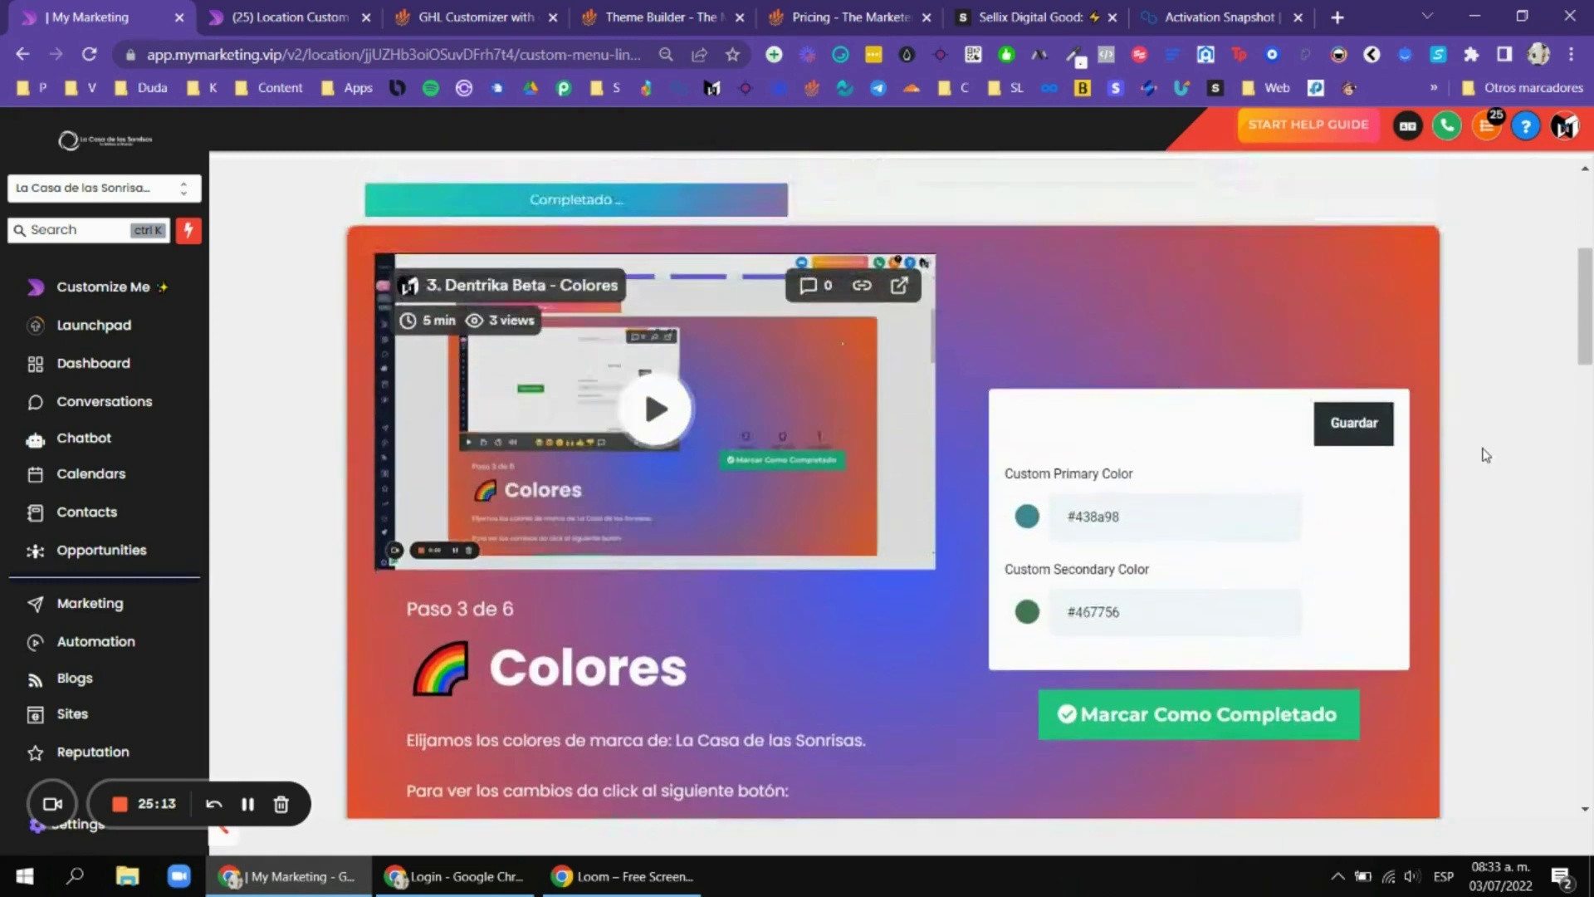
pyautogui.scroll(5, 1486, 454)
pyautogui.click(294, 10)
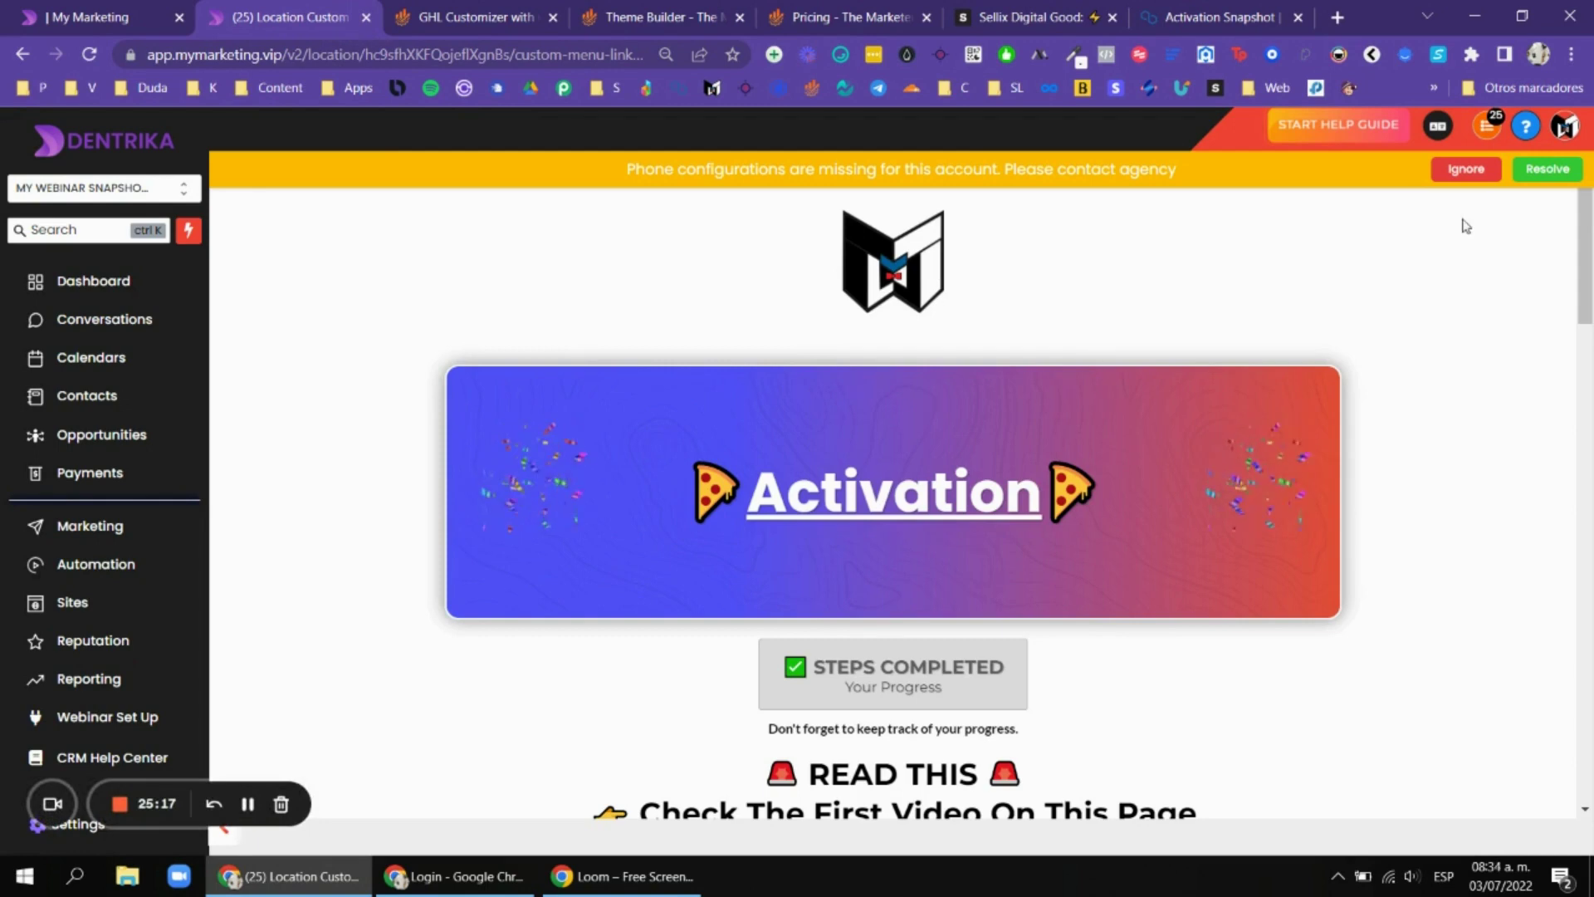
# Ignore the missing phone configuration warning and look over the Activation page.
pyautogui.click(1480, 176)
pyautogui.scroll(-3, 988, 333)
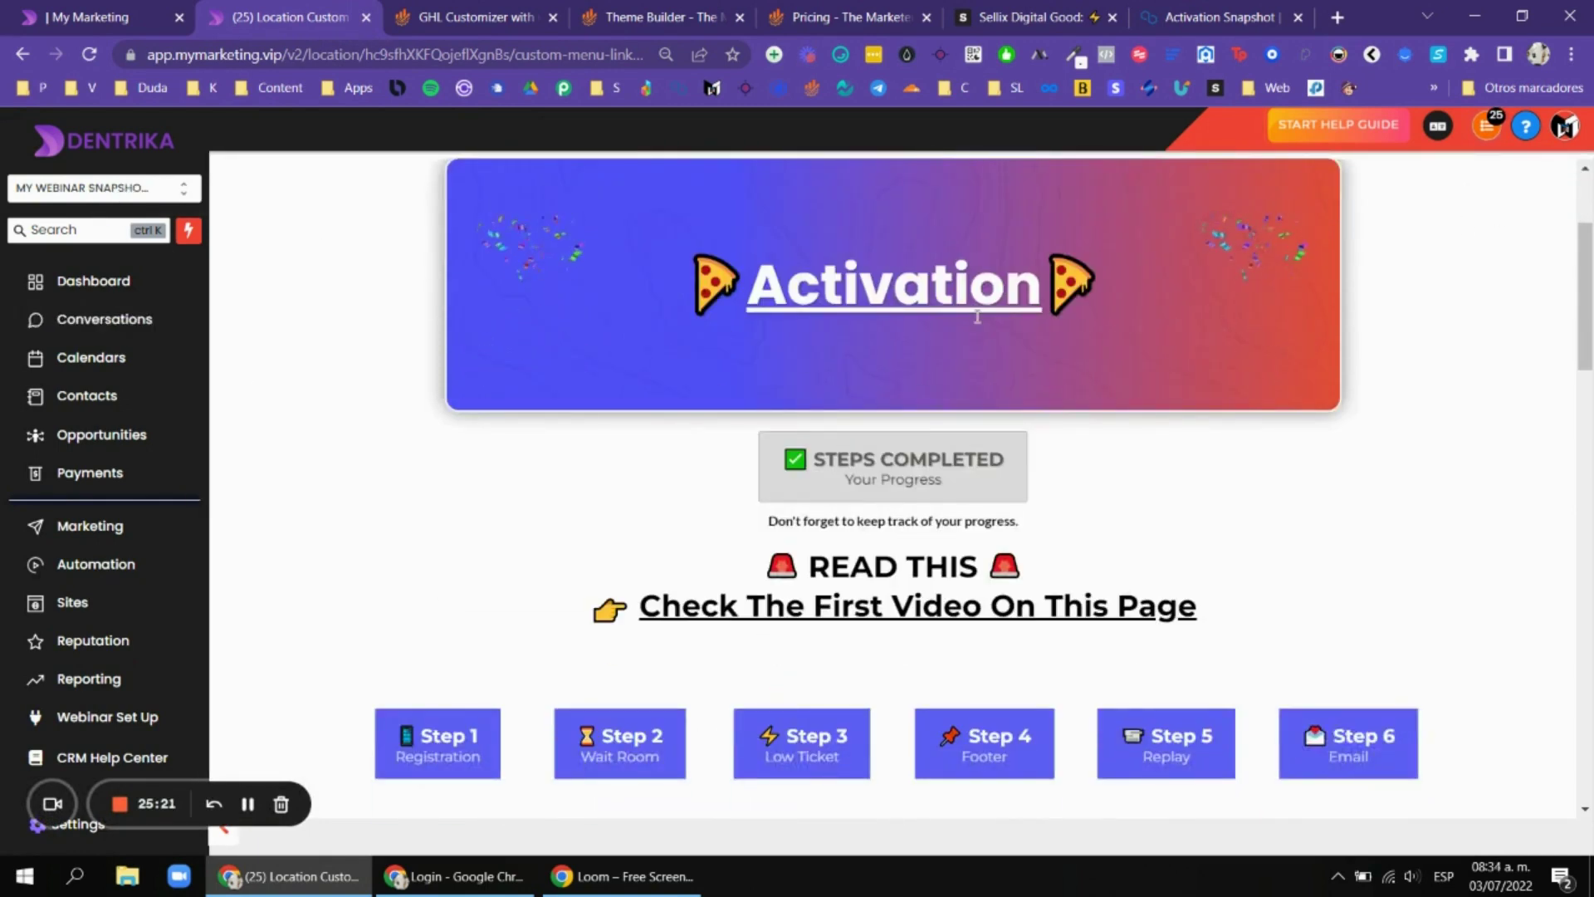
pyautogui.scroll(3, 977, 317)
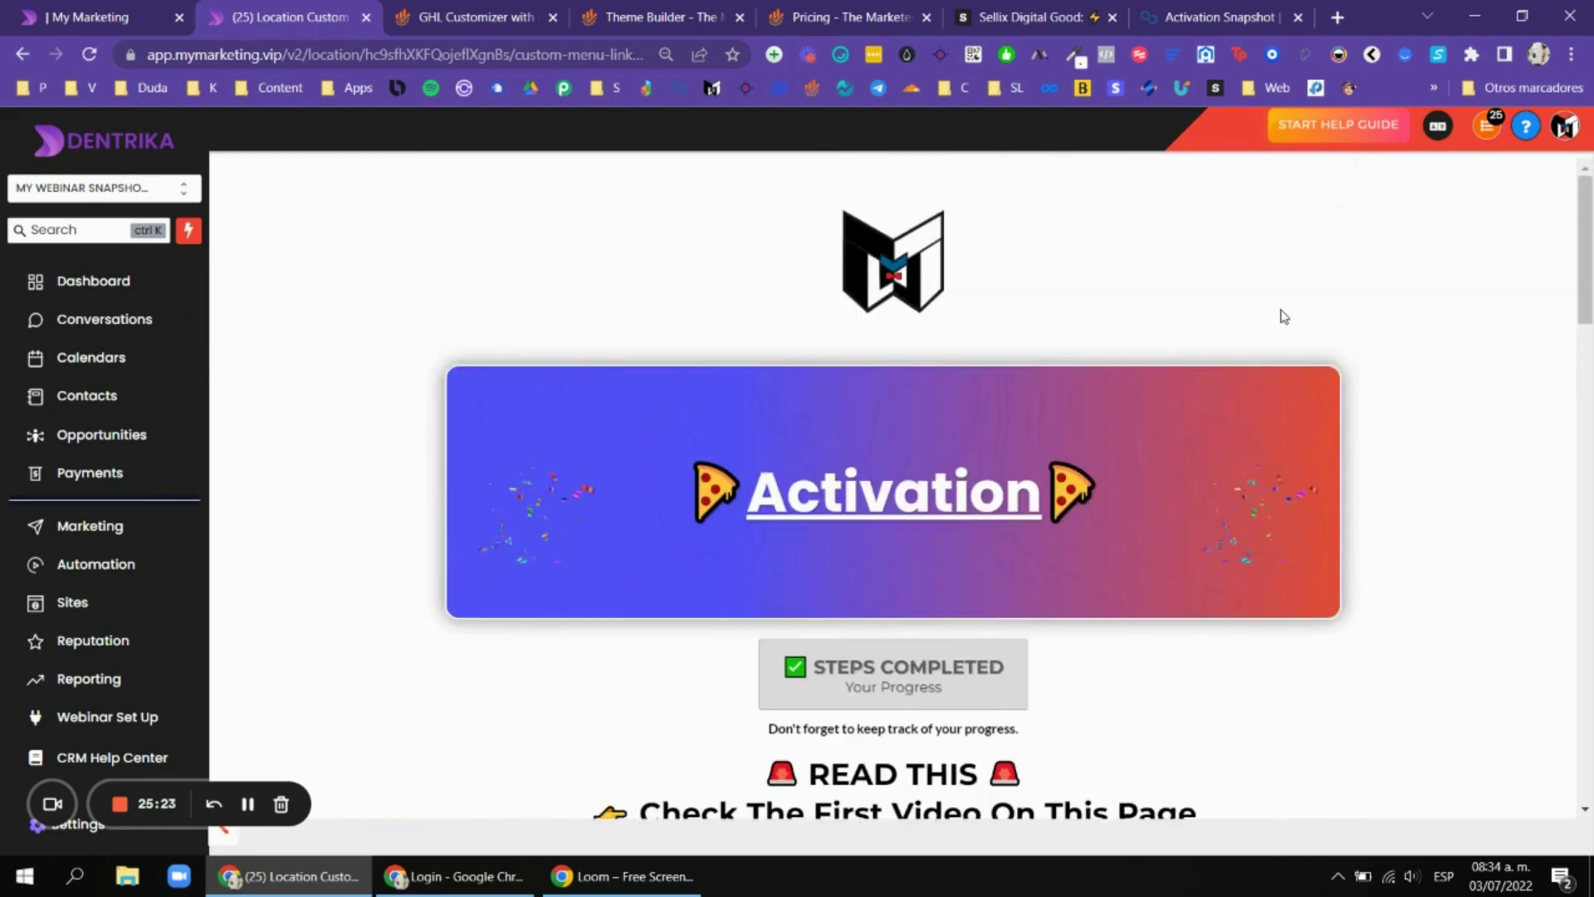
pyautogui.scroll(-8, 1287, 291)
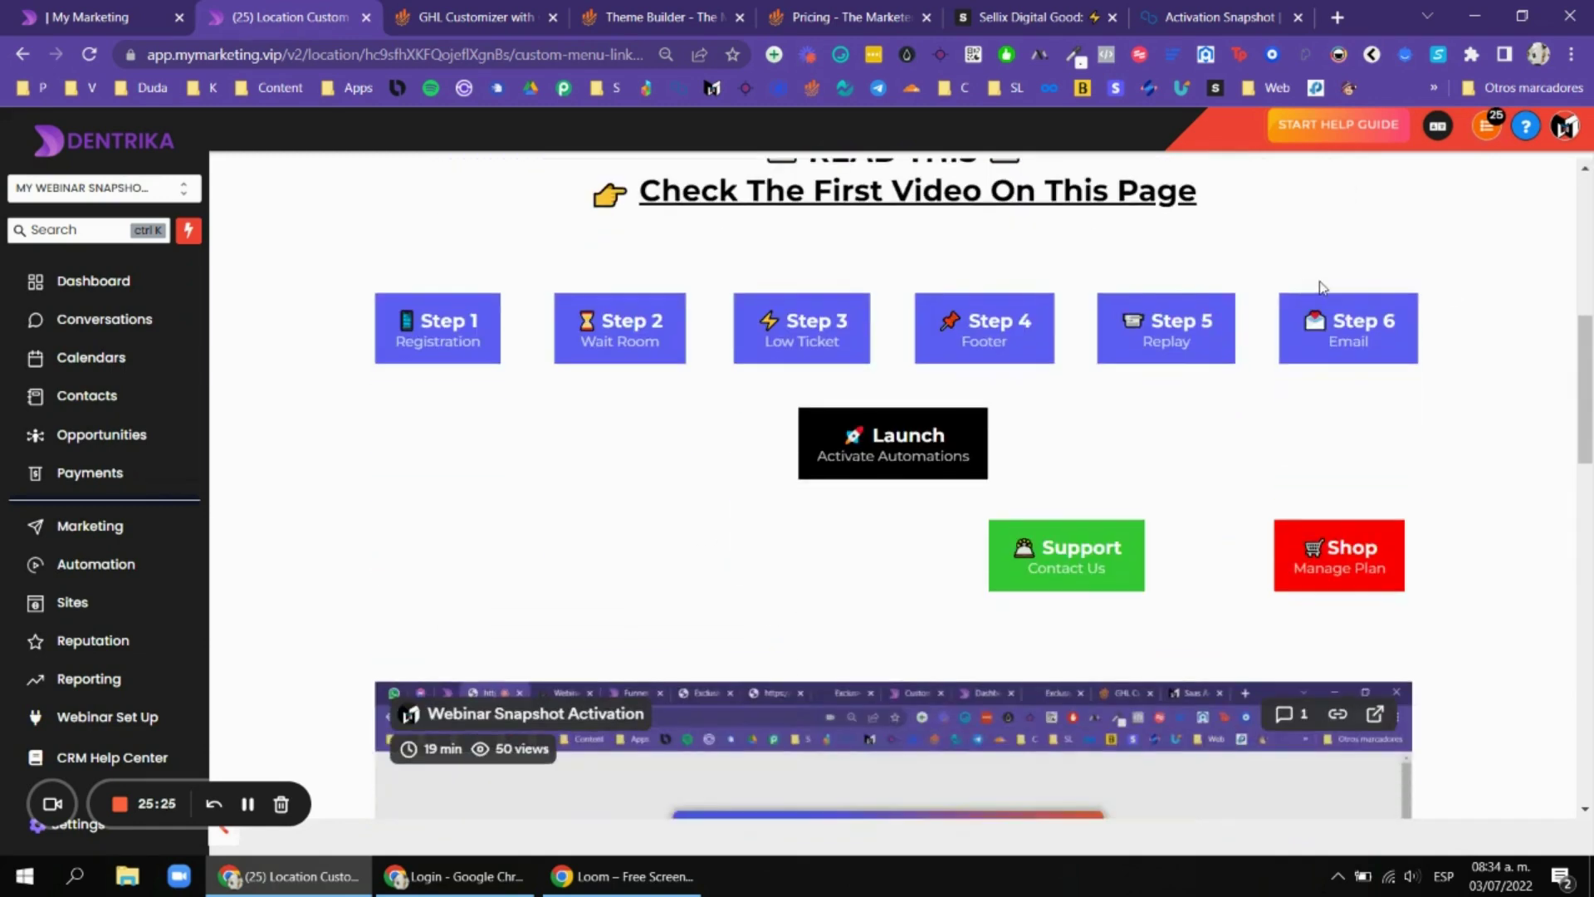
pyautogui.scroll(3, 1467, 297)
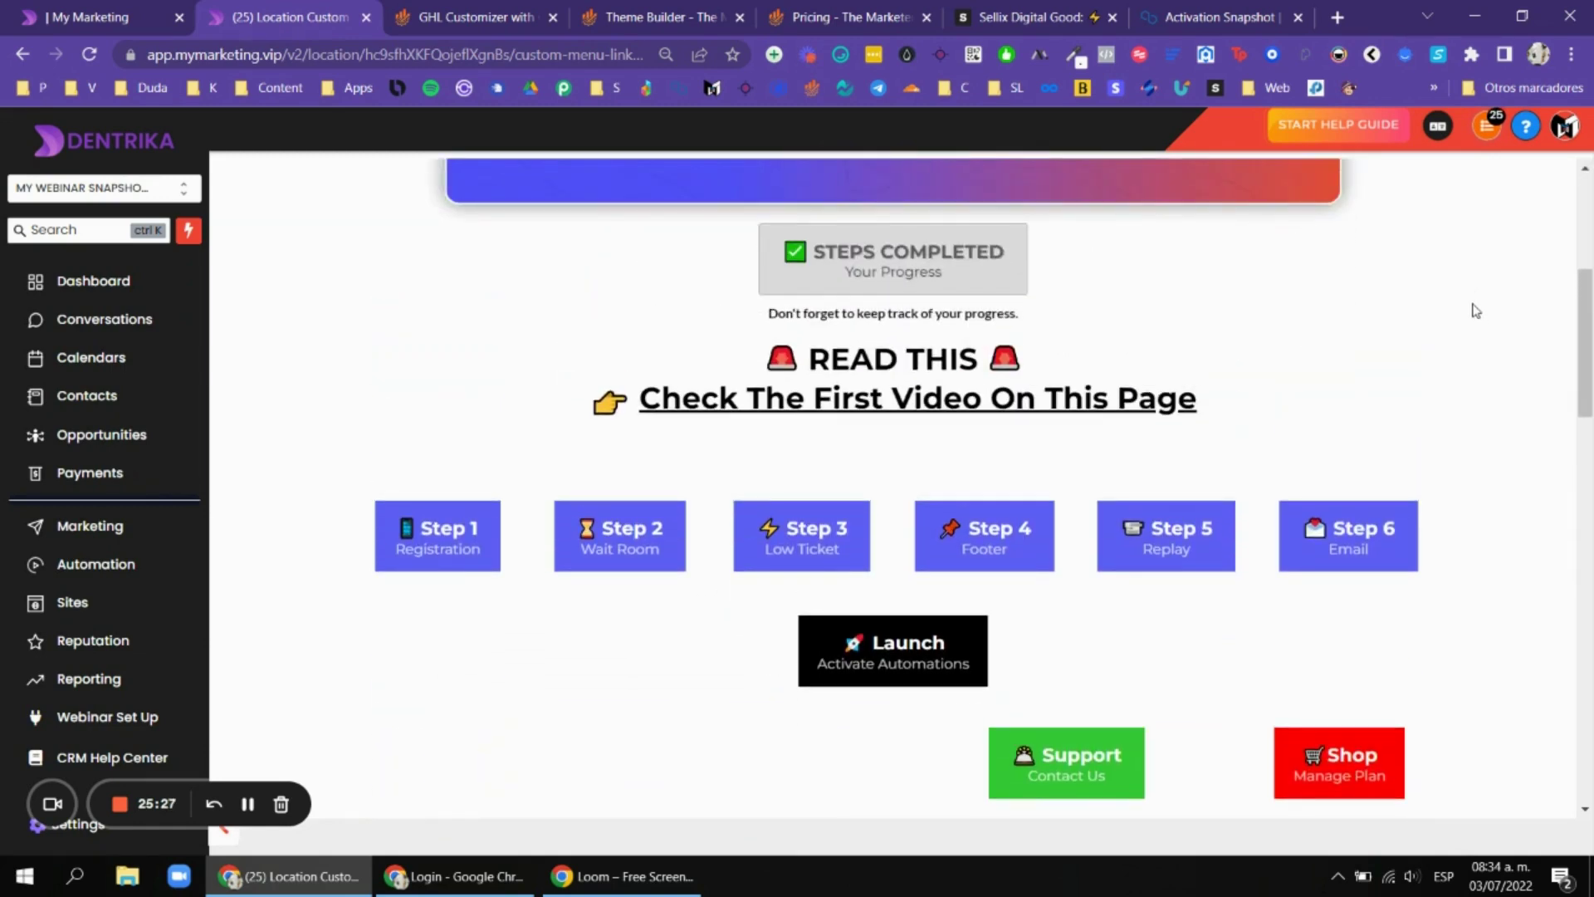
pyautogui.scroll(-3, 1088, 274)
pyautogui.scroll(5, 1244, 283)
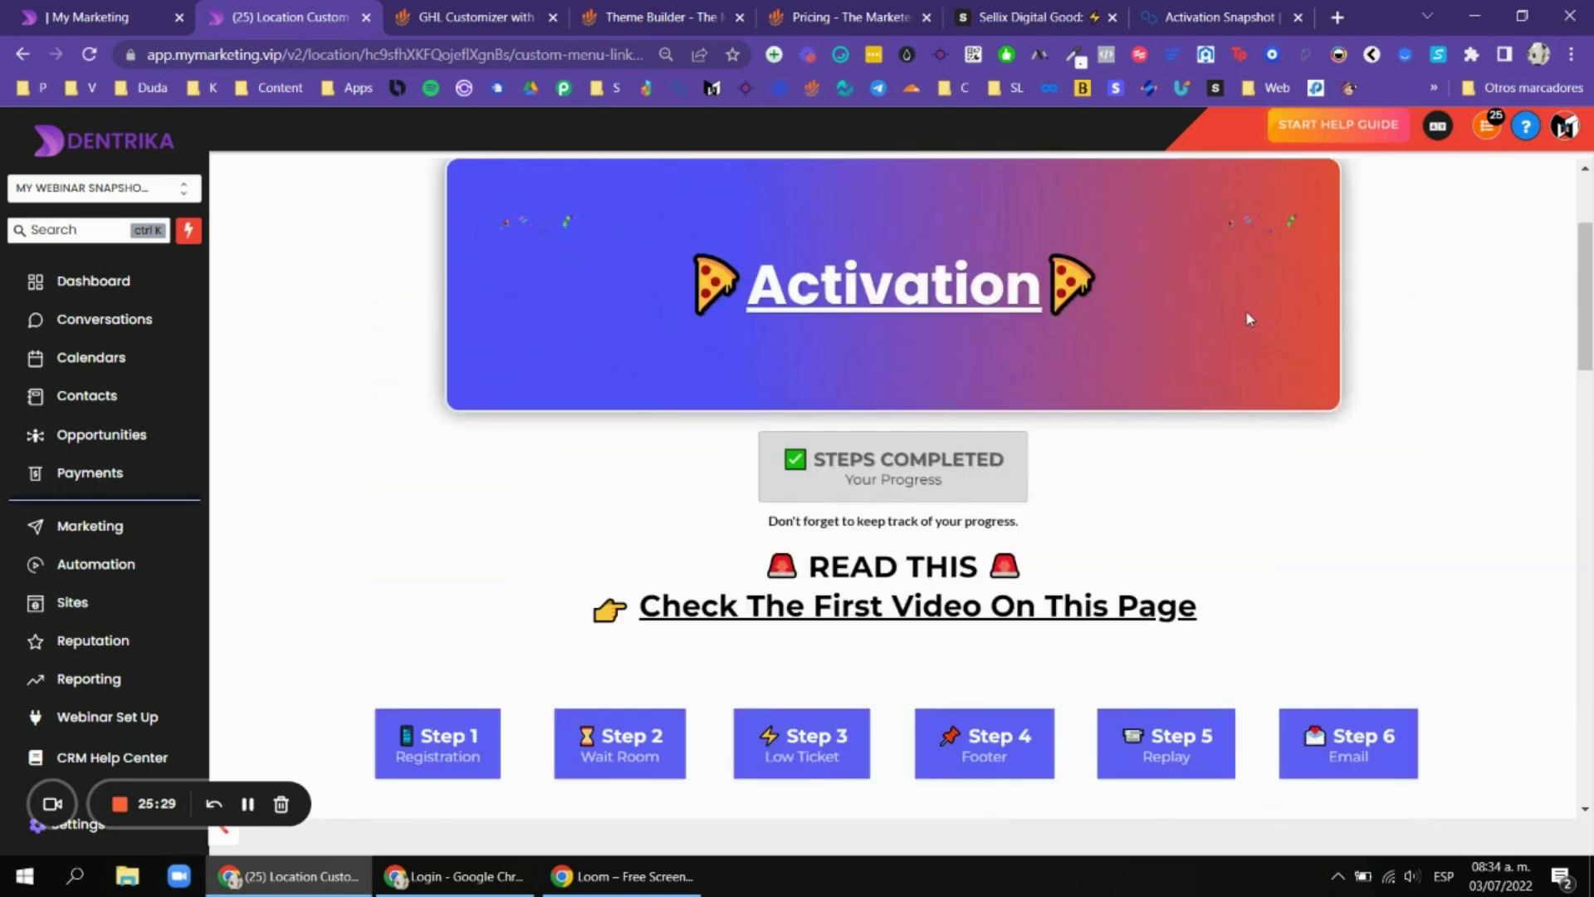
pyautogui.scroll(1, 1253, 312)
pyautogui.scroll(-2, 1267, 311)
pyautogui.scroll(1, 647, 261)
pyautogui.scroll(-5, 1345, 314)
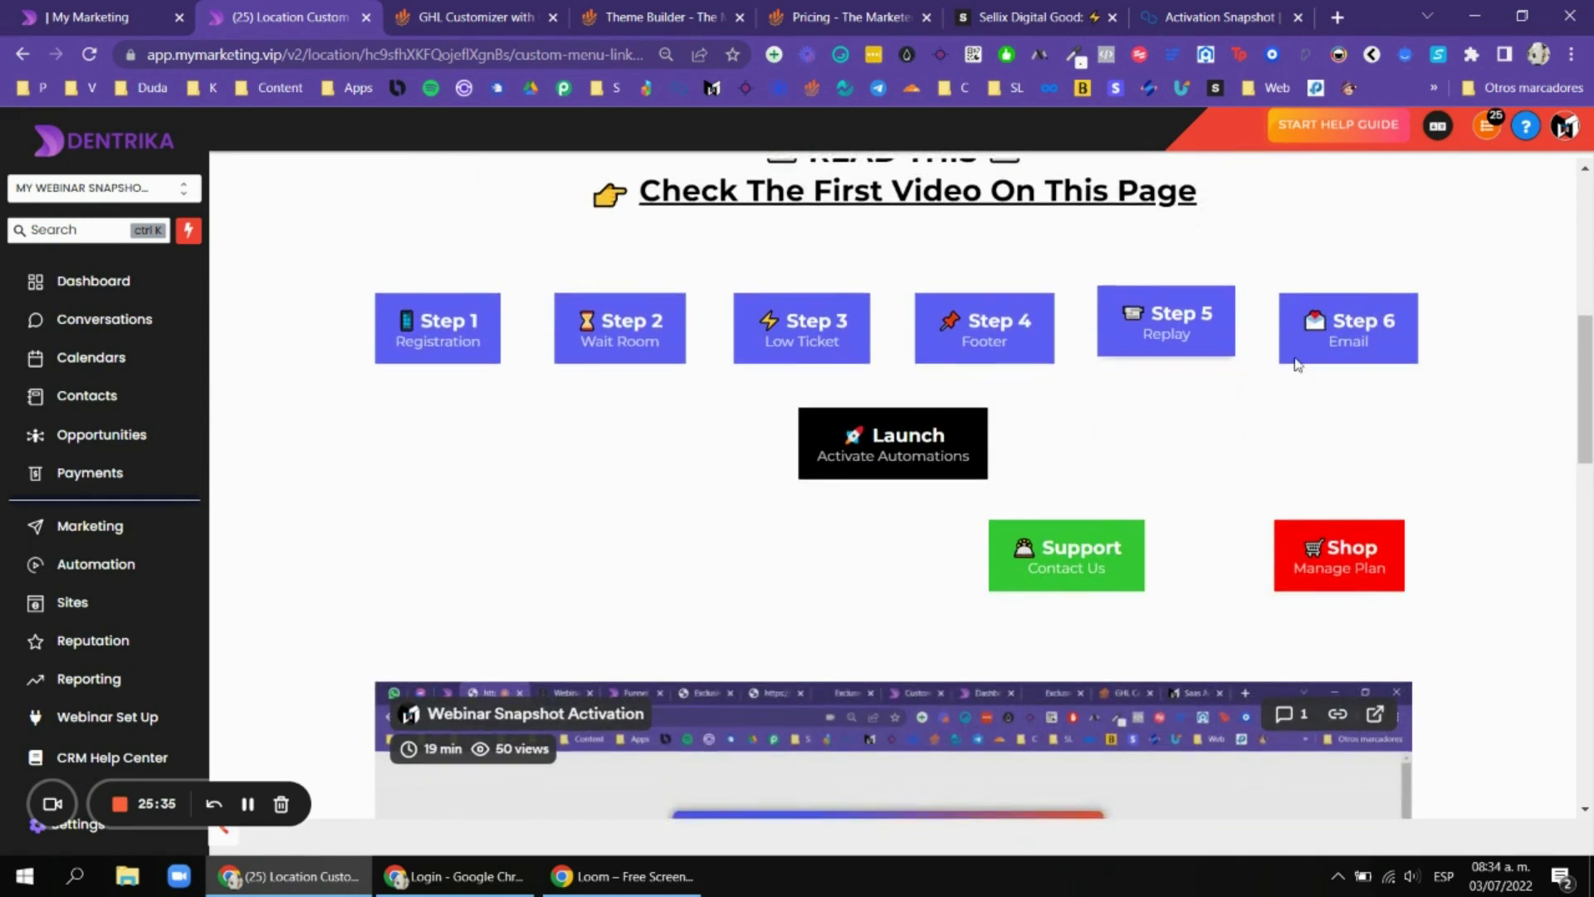
# Highlight 'Push Form Responses To Custom Values' in Step 2 and open the GHL Customizer page.
pyautogui.scroll(-8, 679, 252)
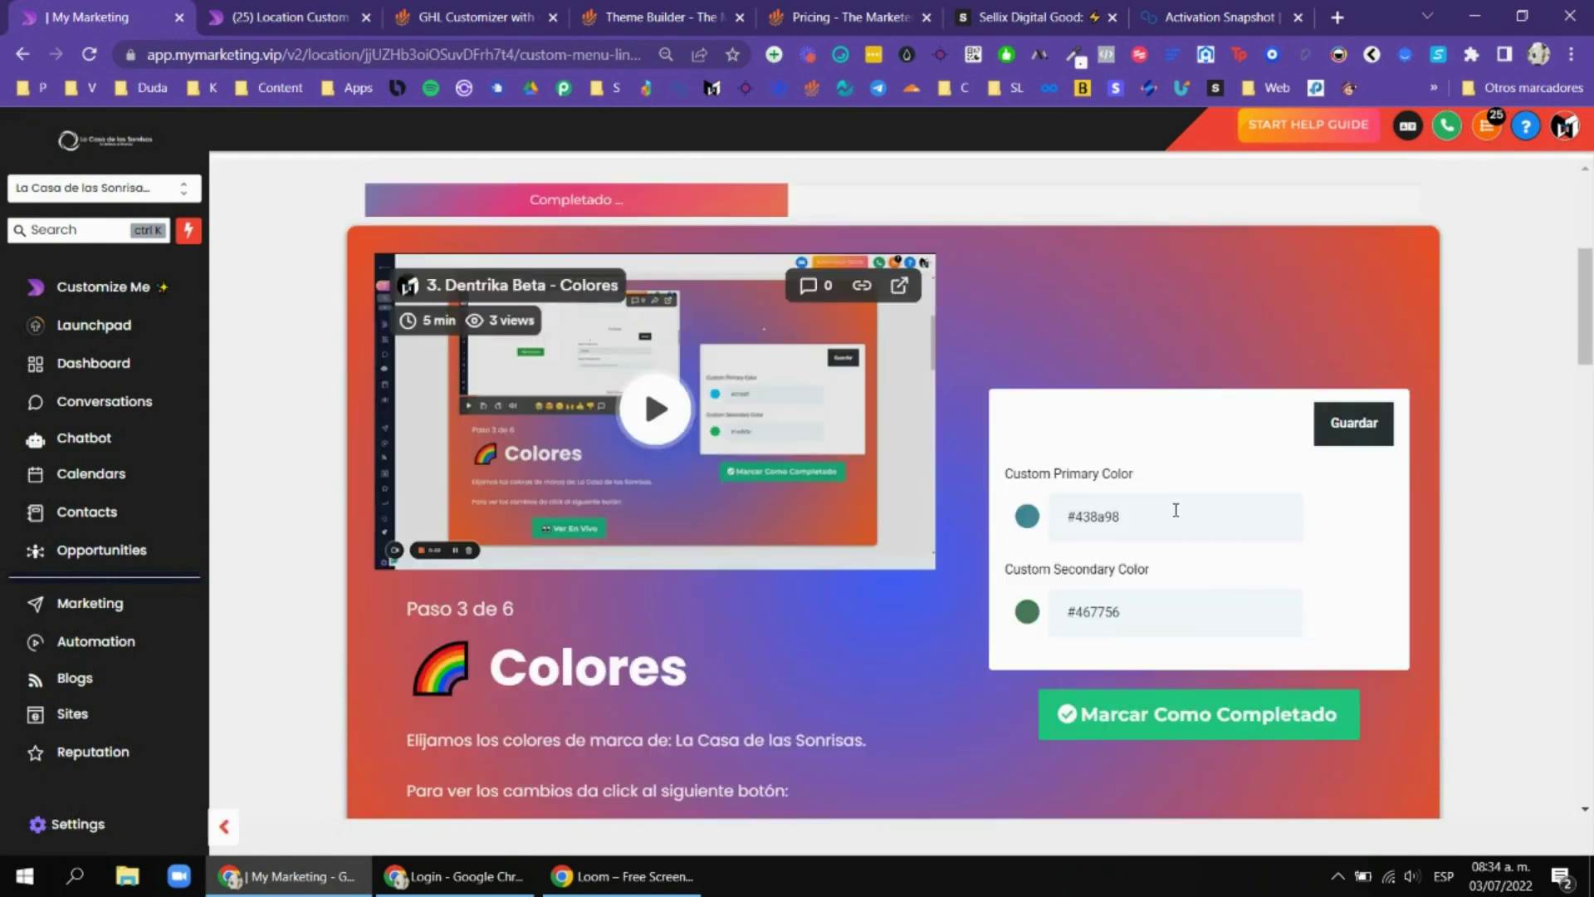
pyautogui.scroll(-1, 893, 490)
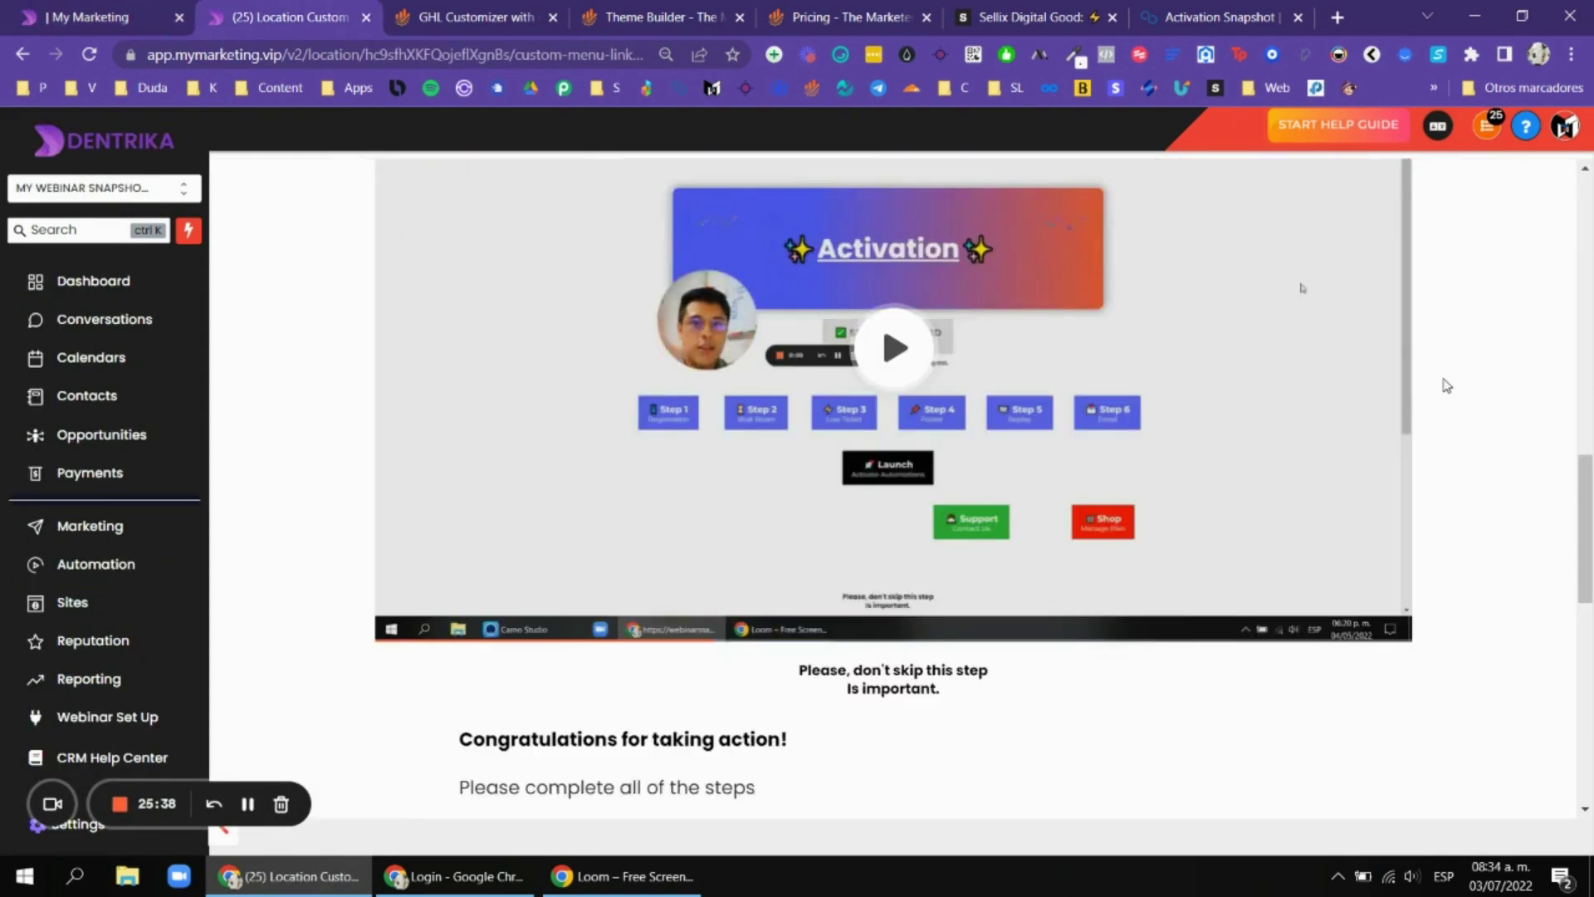
pyautogui.scroll(10, 1446, 386)
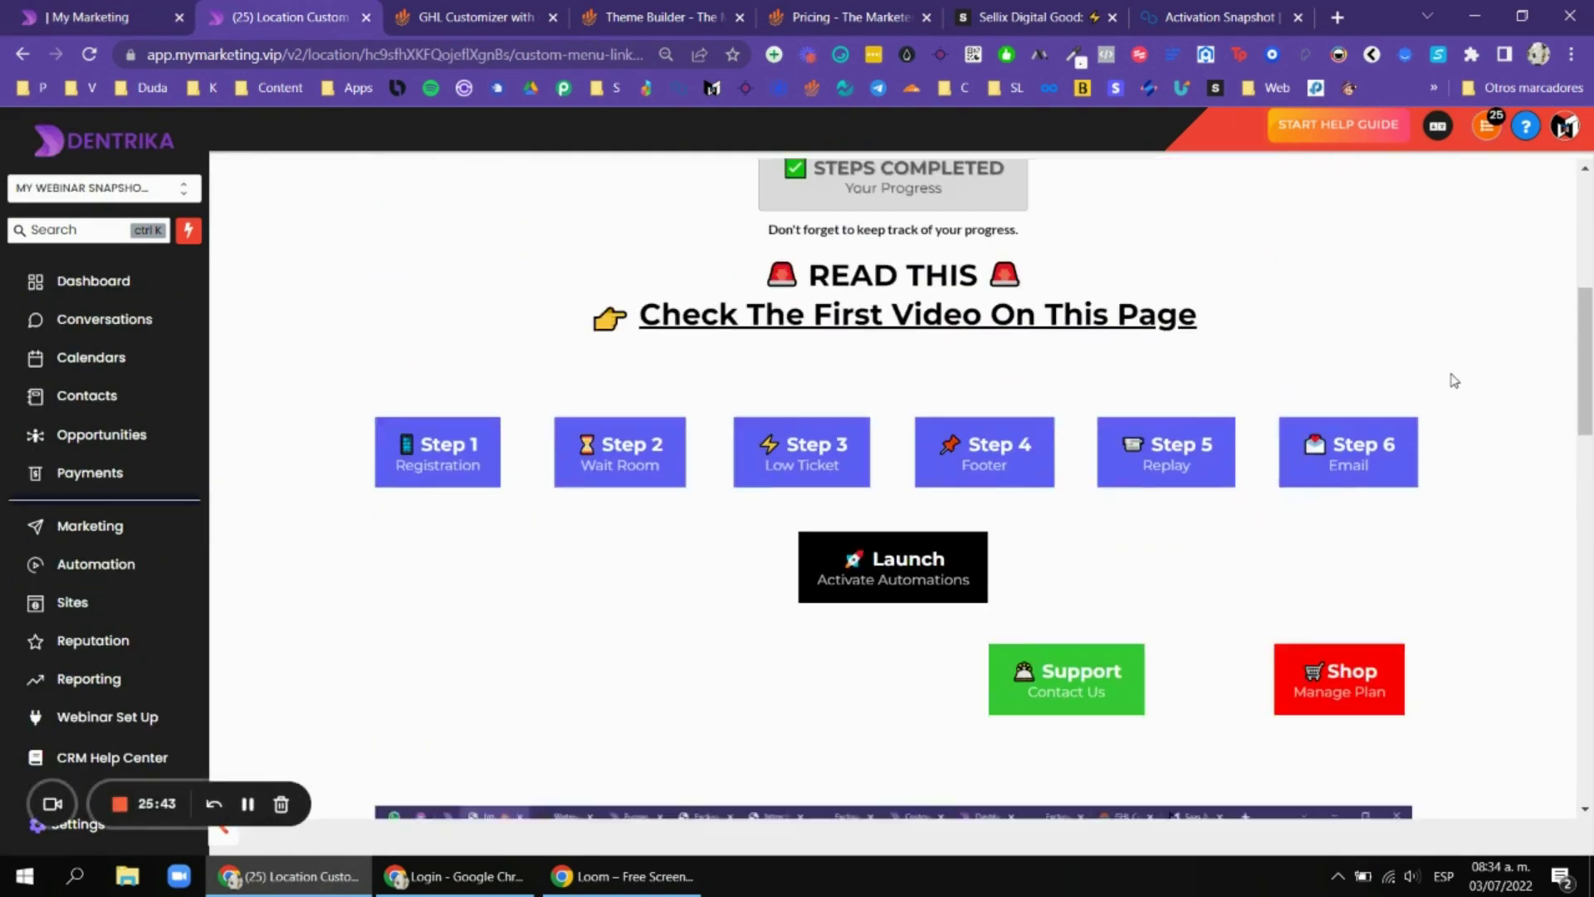
pyautogui.scroll(-2, 1370, 370)
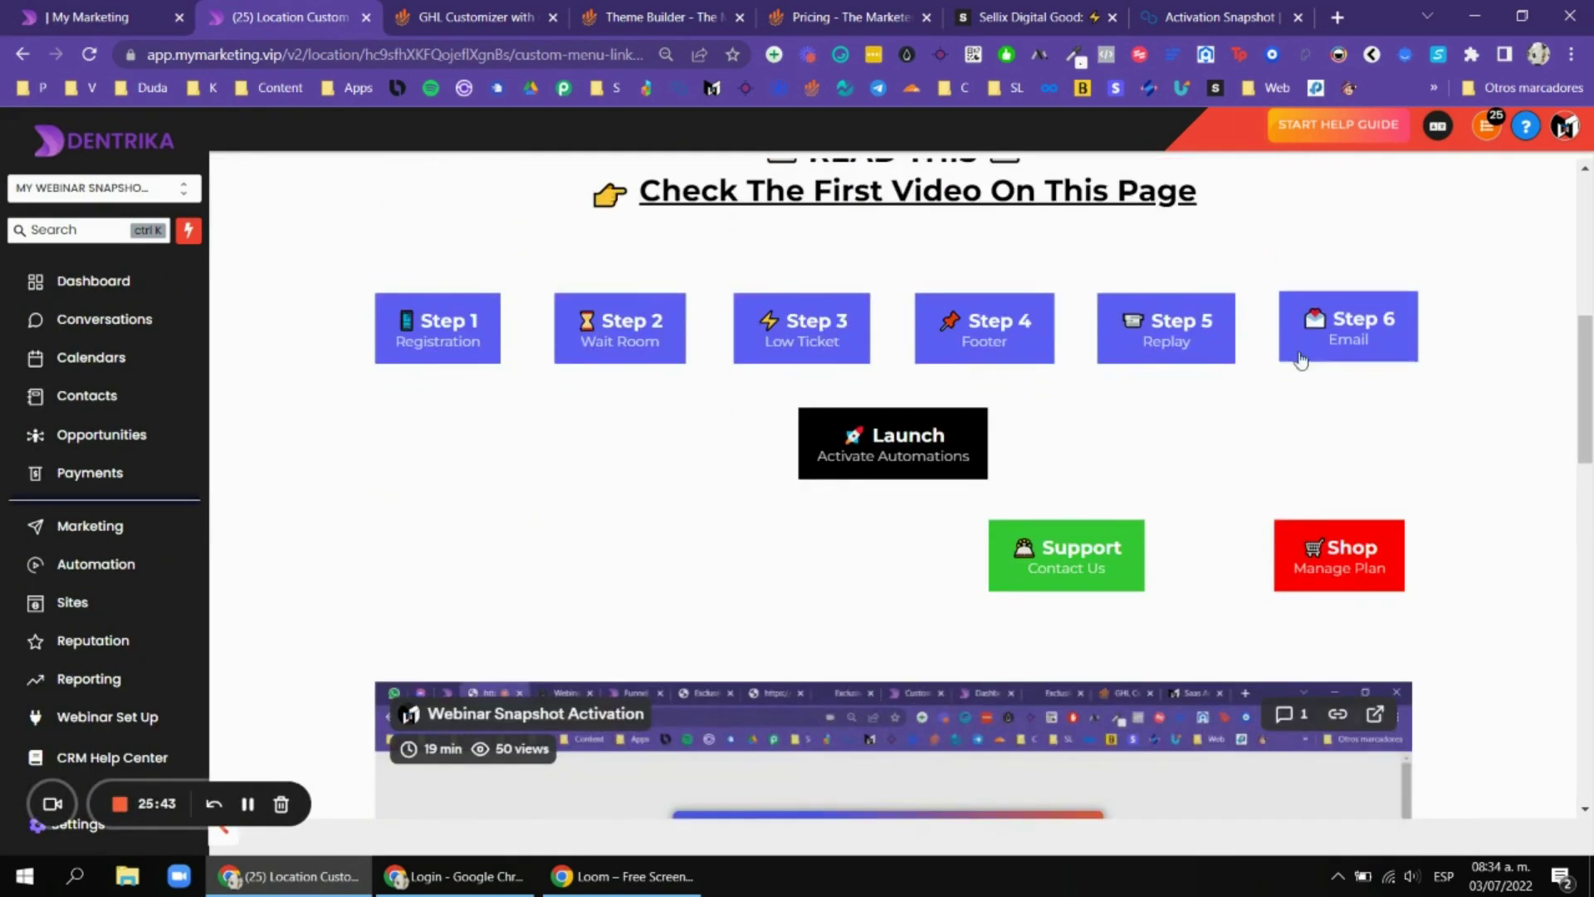
pyautogui.scroll(-5, 1302, 396)
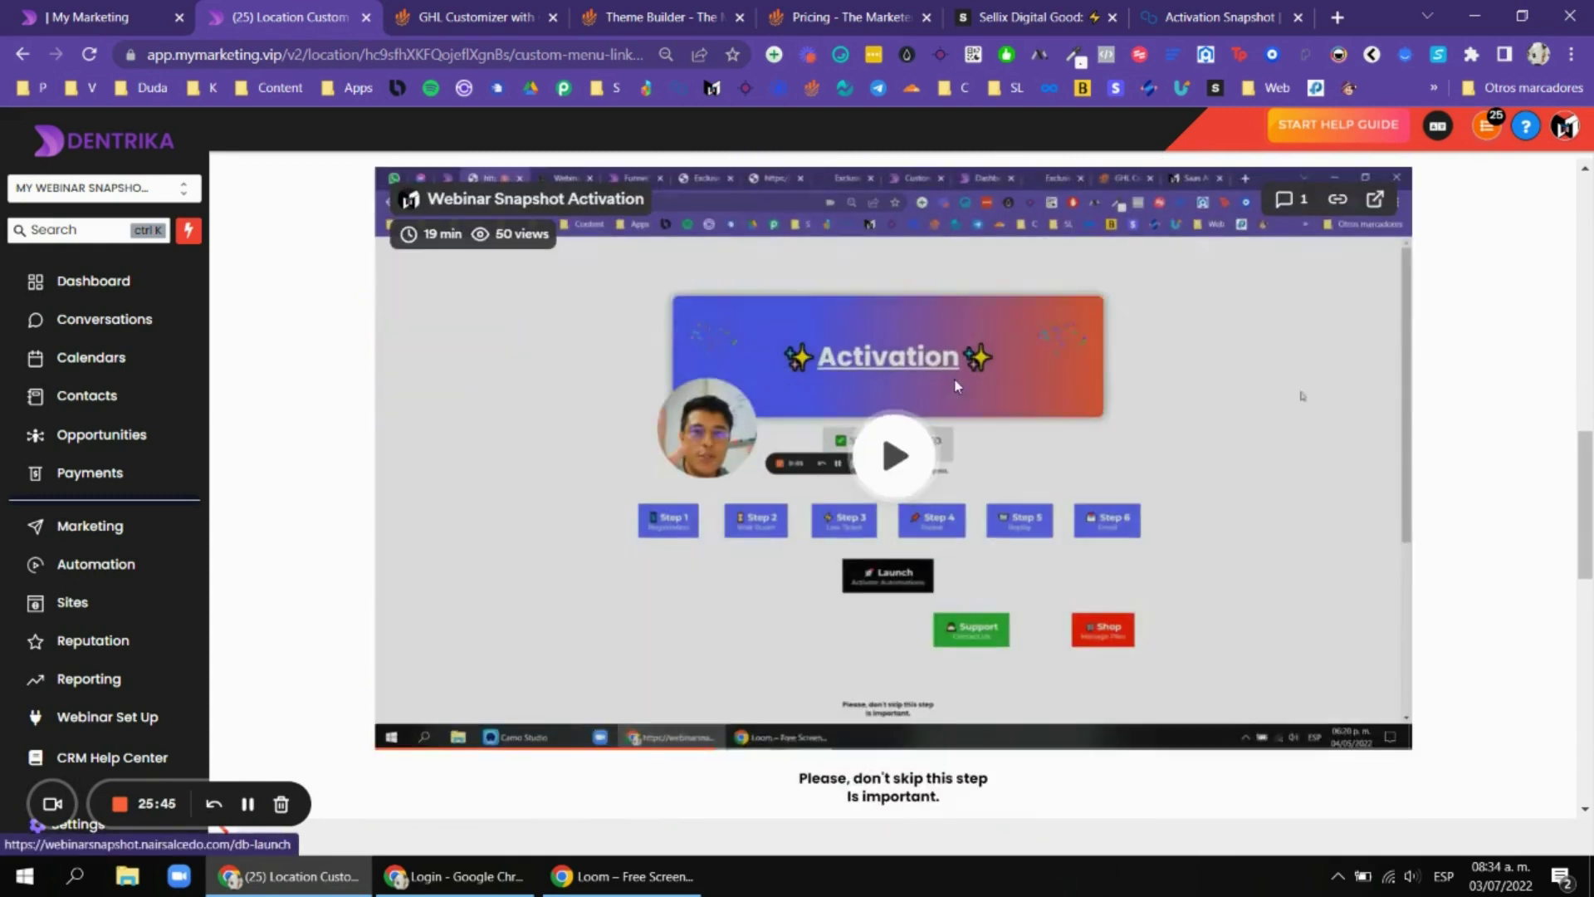
pyautogui.scroll(-10, 1302, 396)
pyautogui.scroll(1, 806, 301)
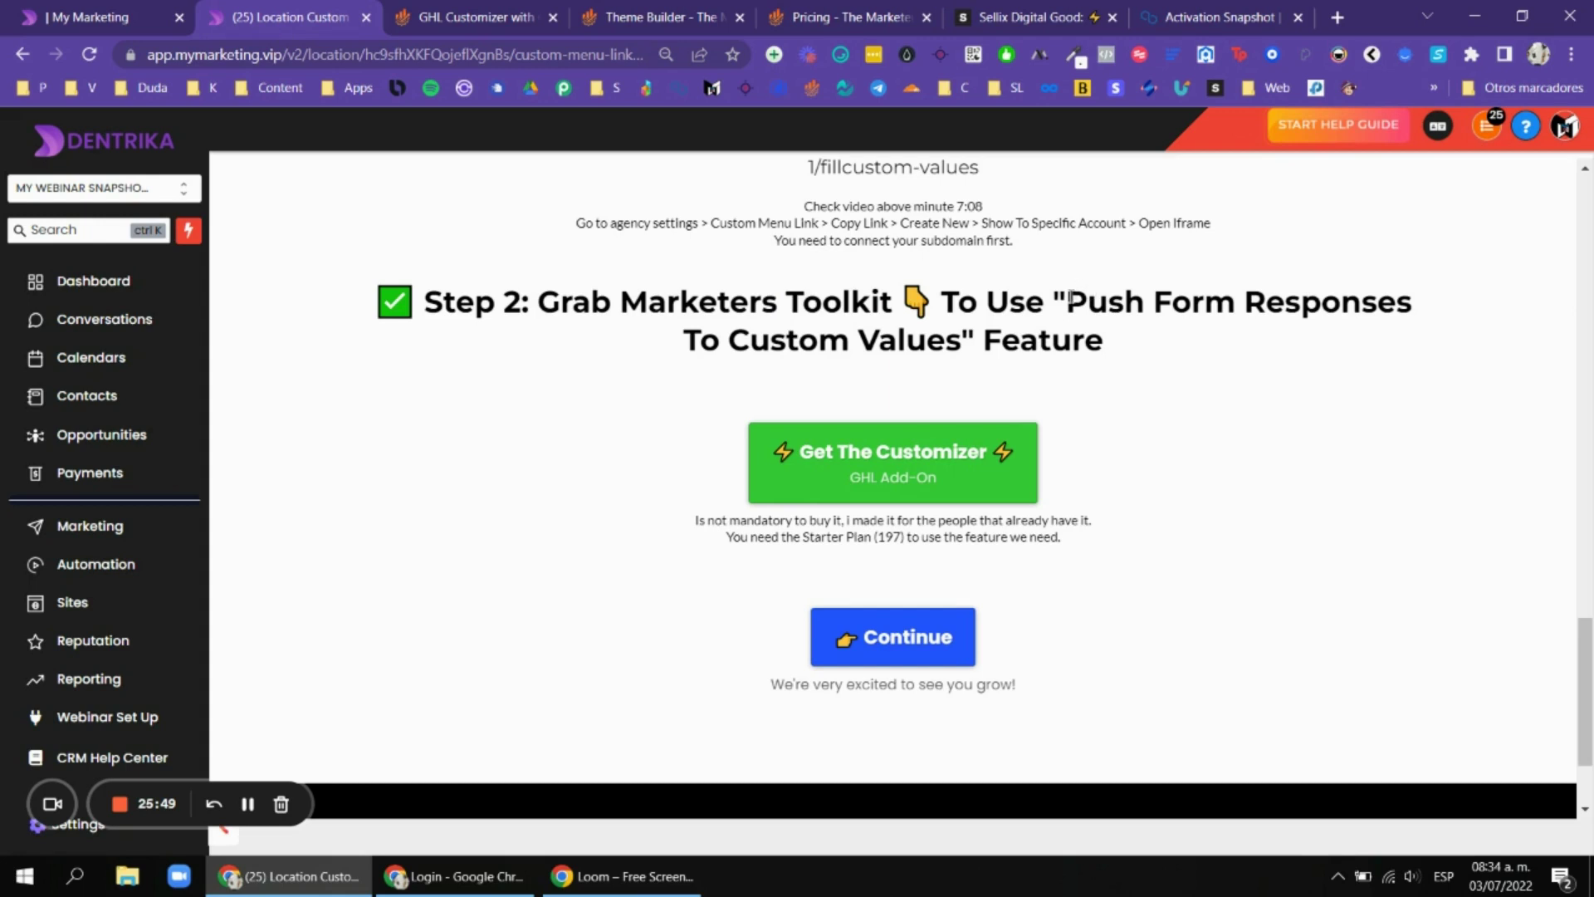
pyautogui.moveTo(1070, 297); pyautogui.dragTo(935, 344)
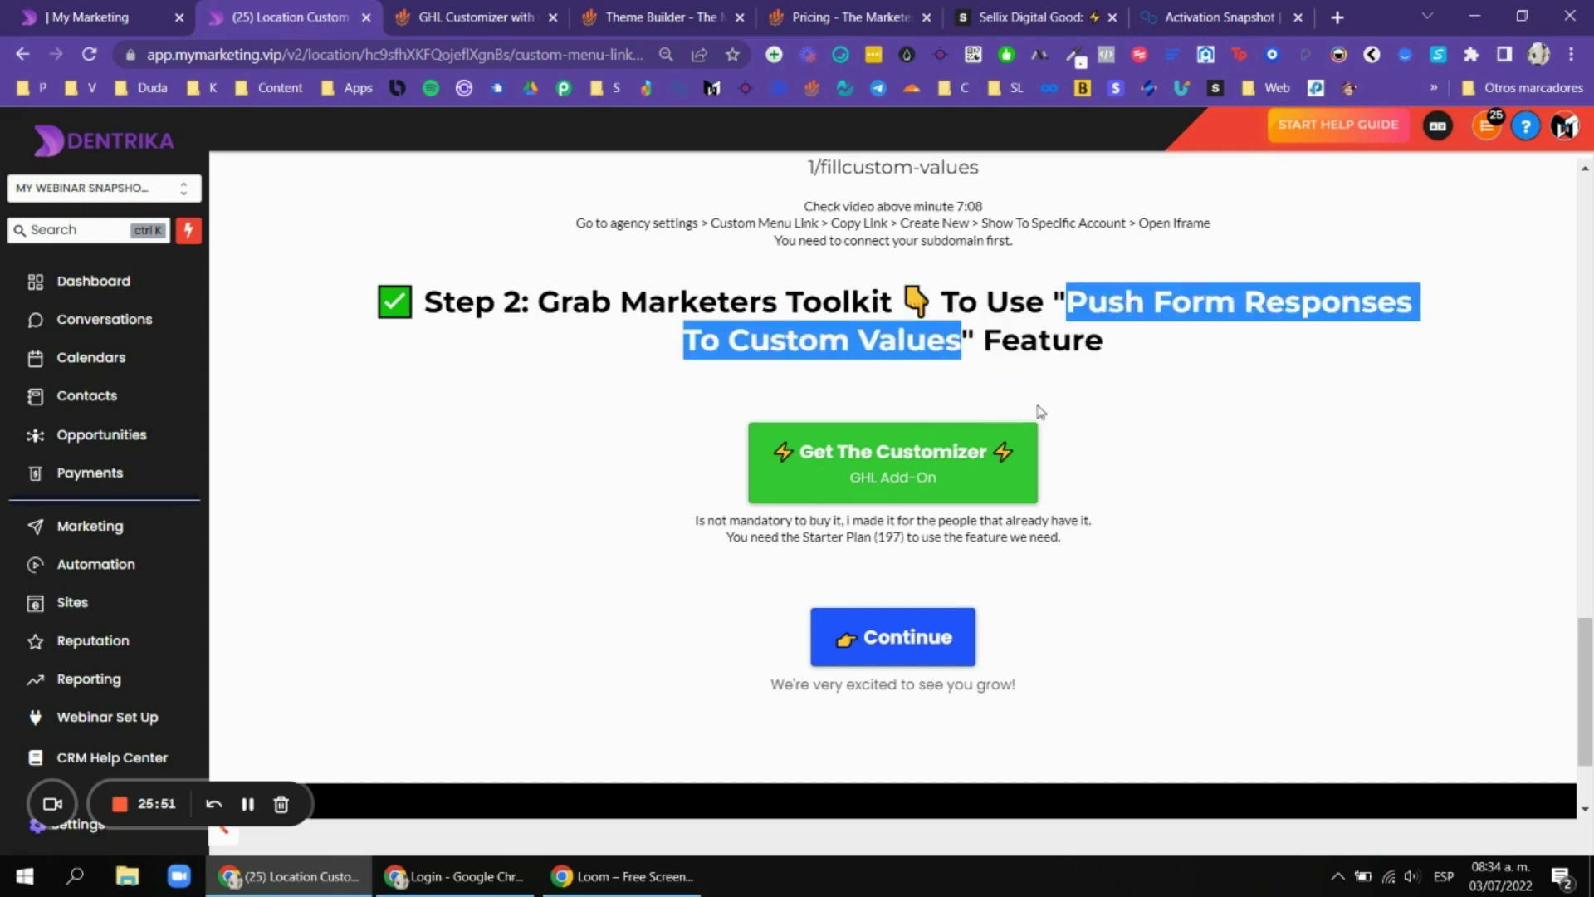
pyautogui.click(883, 473)
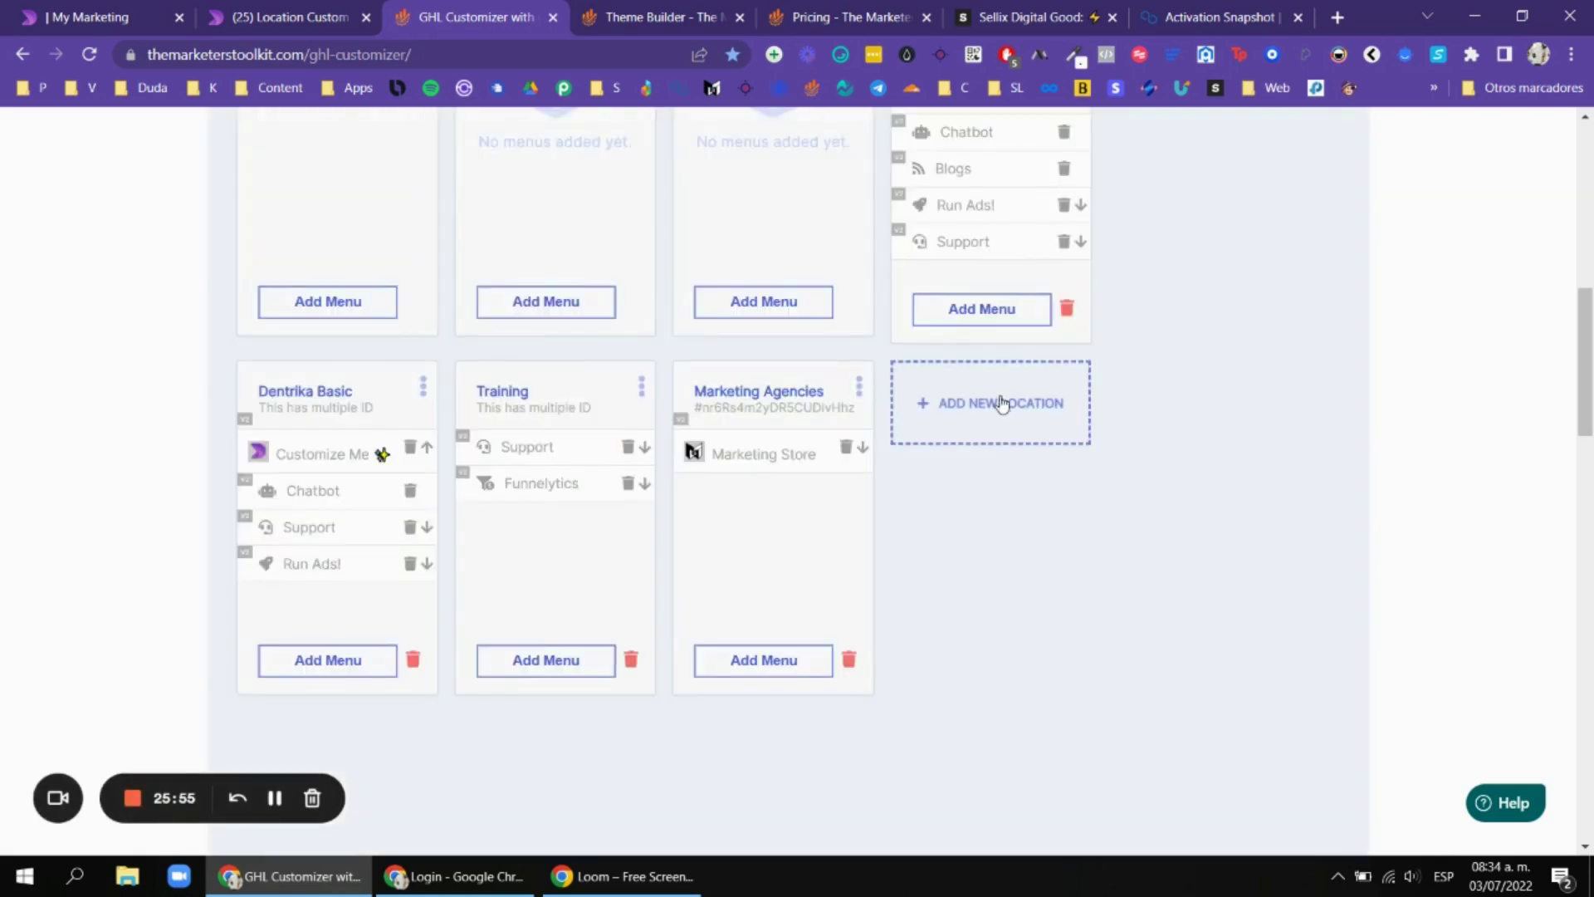
pyautogui.scroll(5, 1003, 411)
pyautogui.scroll(-3, 925, 399)
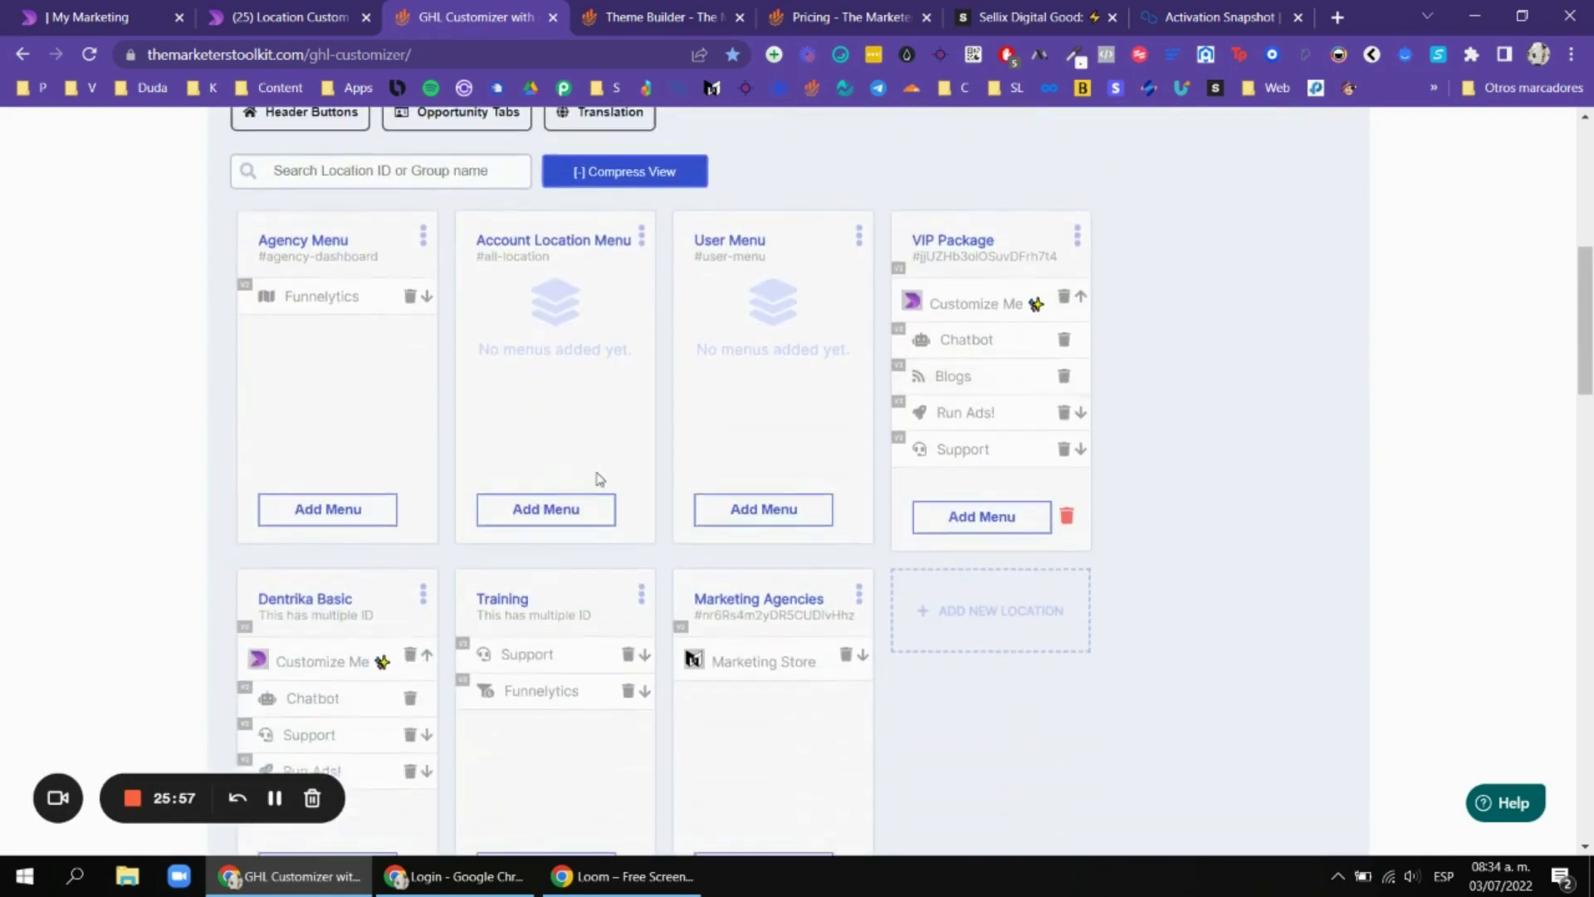
pyautogui.click(83, 17)
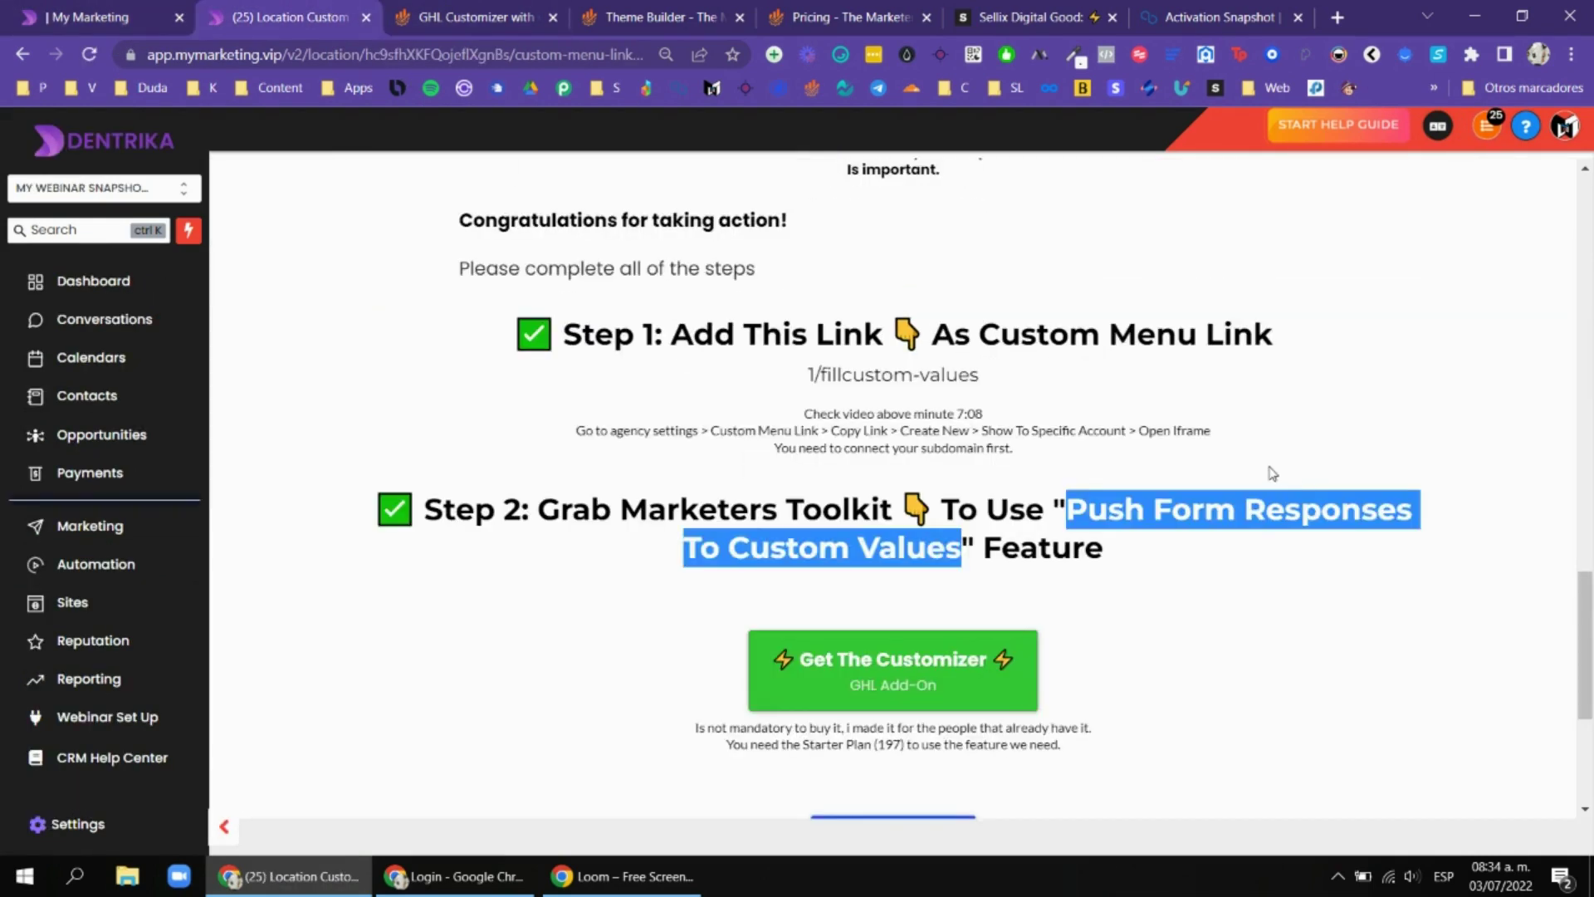
# Deselect the highlighted feature name and scroll through the Activation steps and video.
pyautogui.click(1263, 463)
pyautogui.scroll(3, 1265, 463)
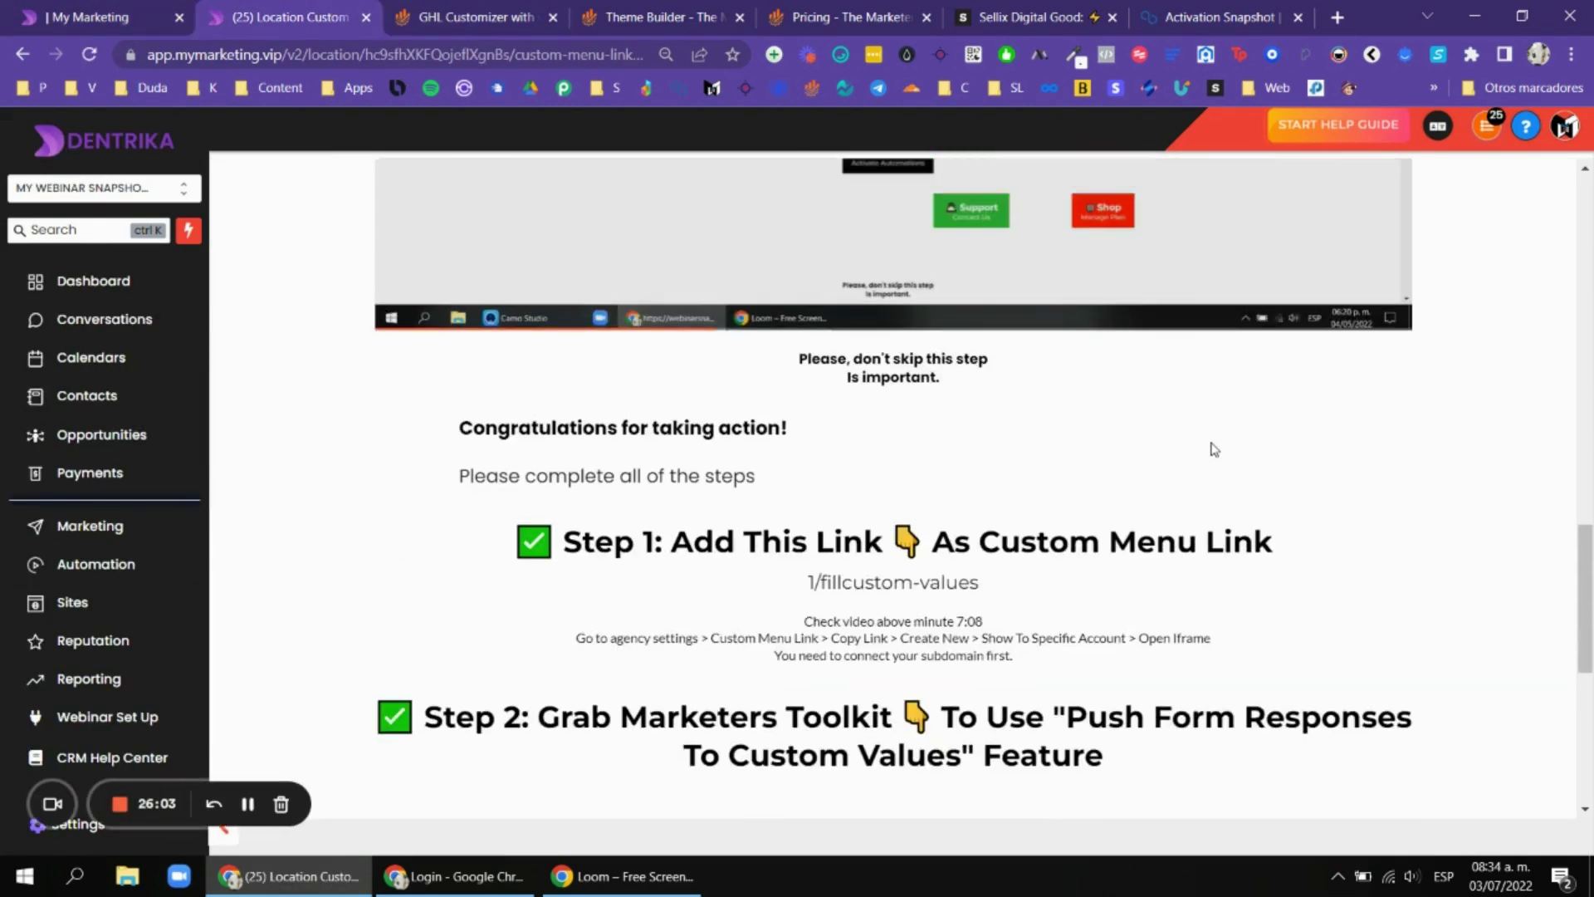
pyautogui.scroll(10, 1263, 371)
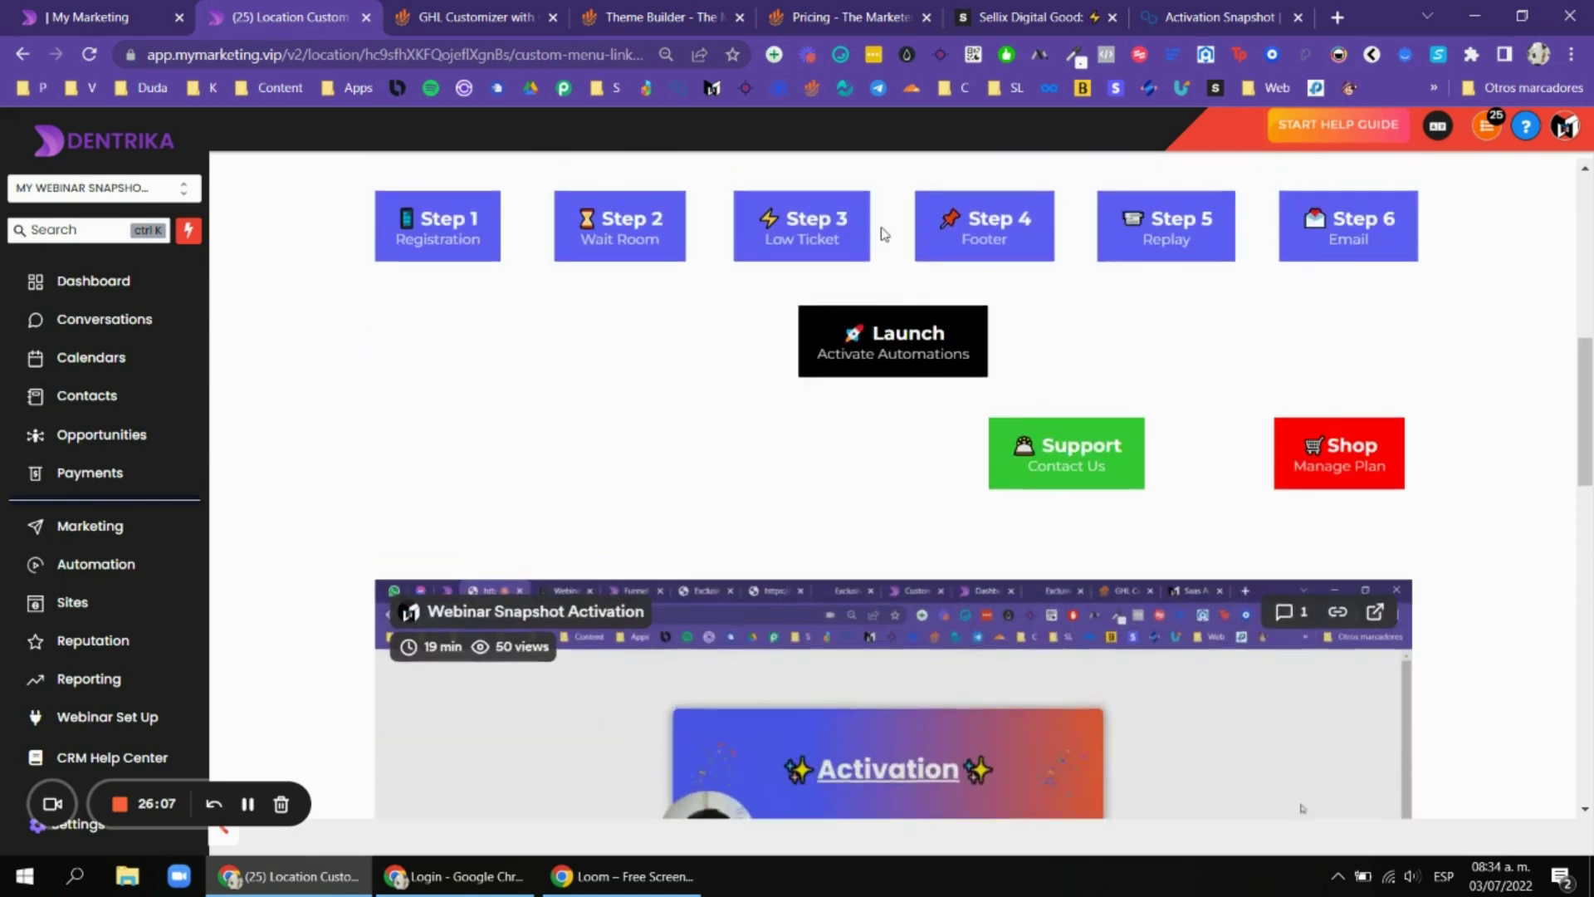
pyautogui.scroll(3, 855, 222)
pyautogui.scroll(-3, 884, 281)
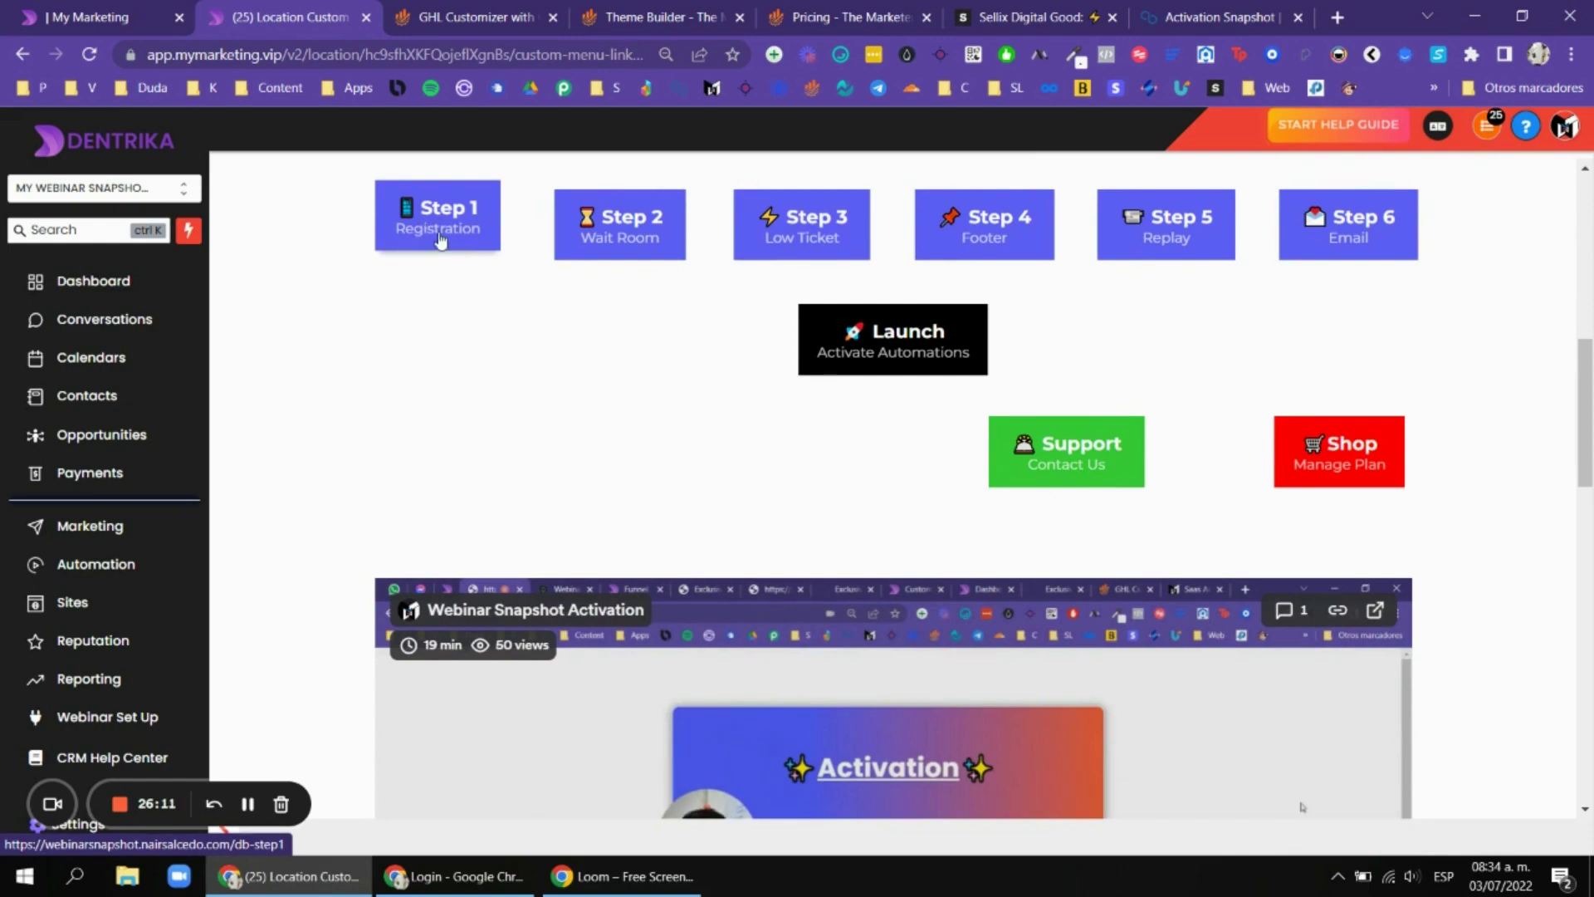
pyautogui.scroll(-10, 1011, 345)
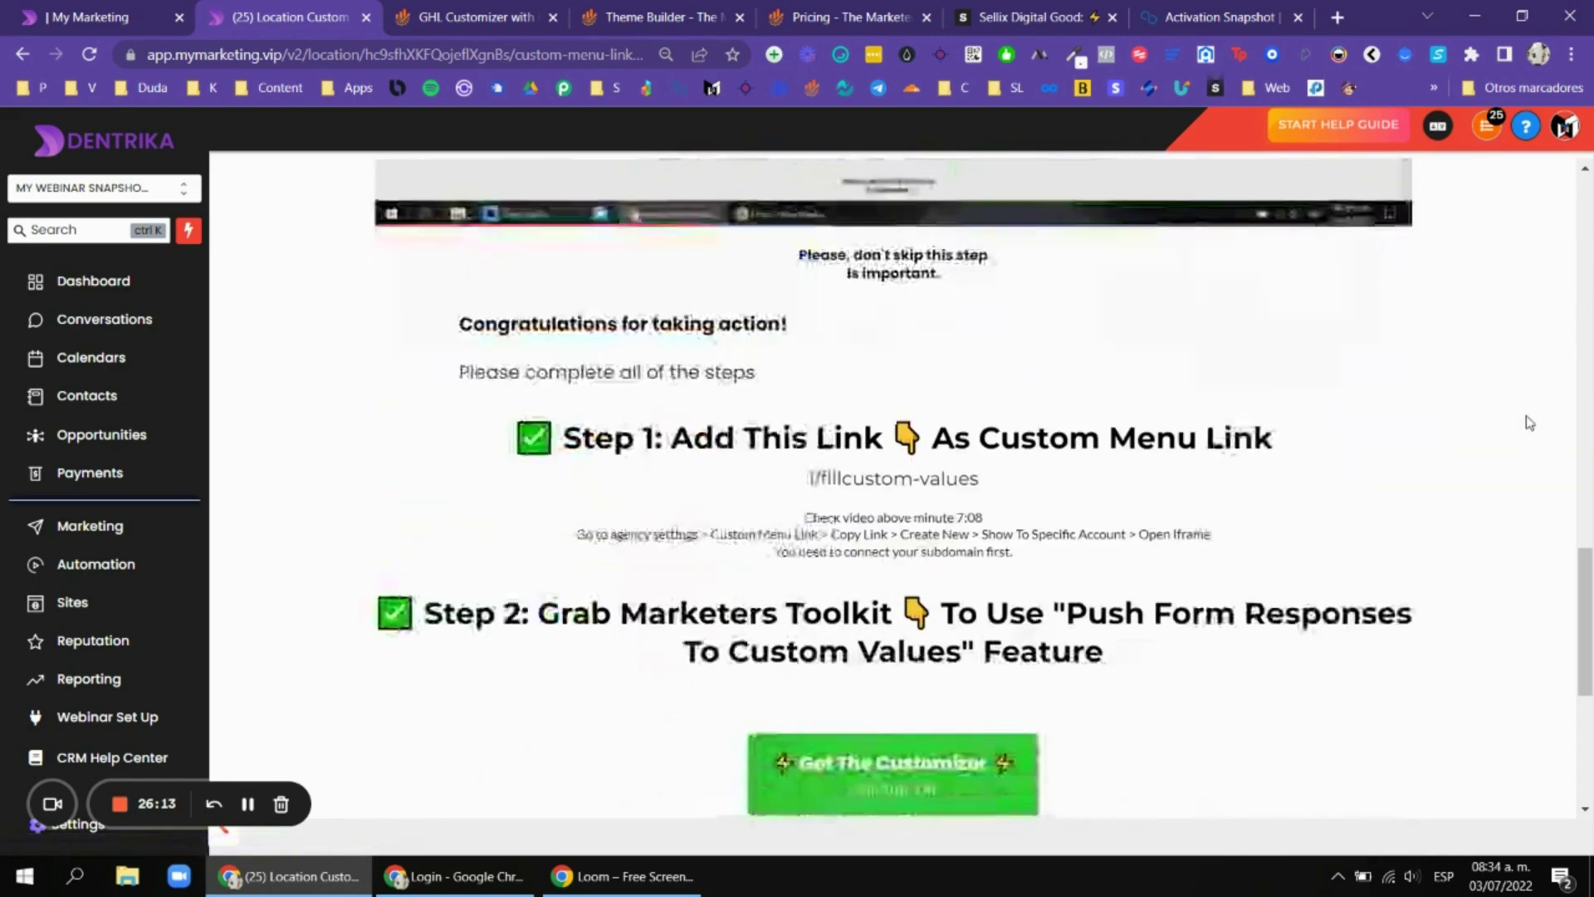
pyautogui.scroll(12, 1529, 423)
pyautogui.scroll(2, 1244, 396)
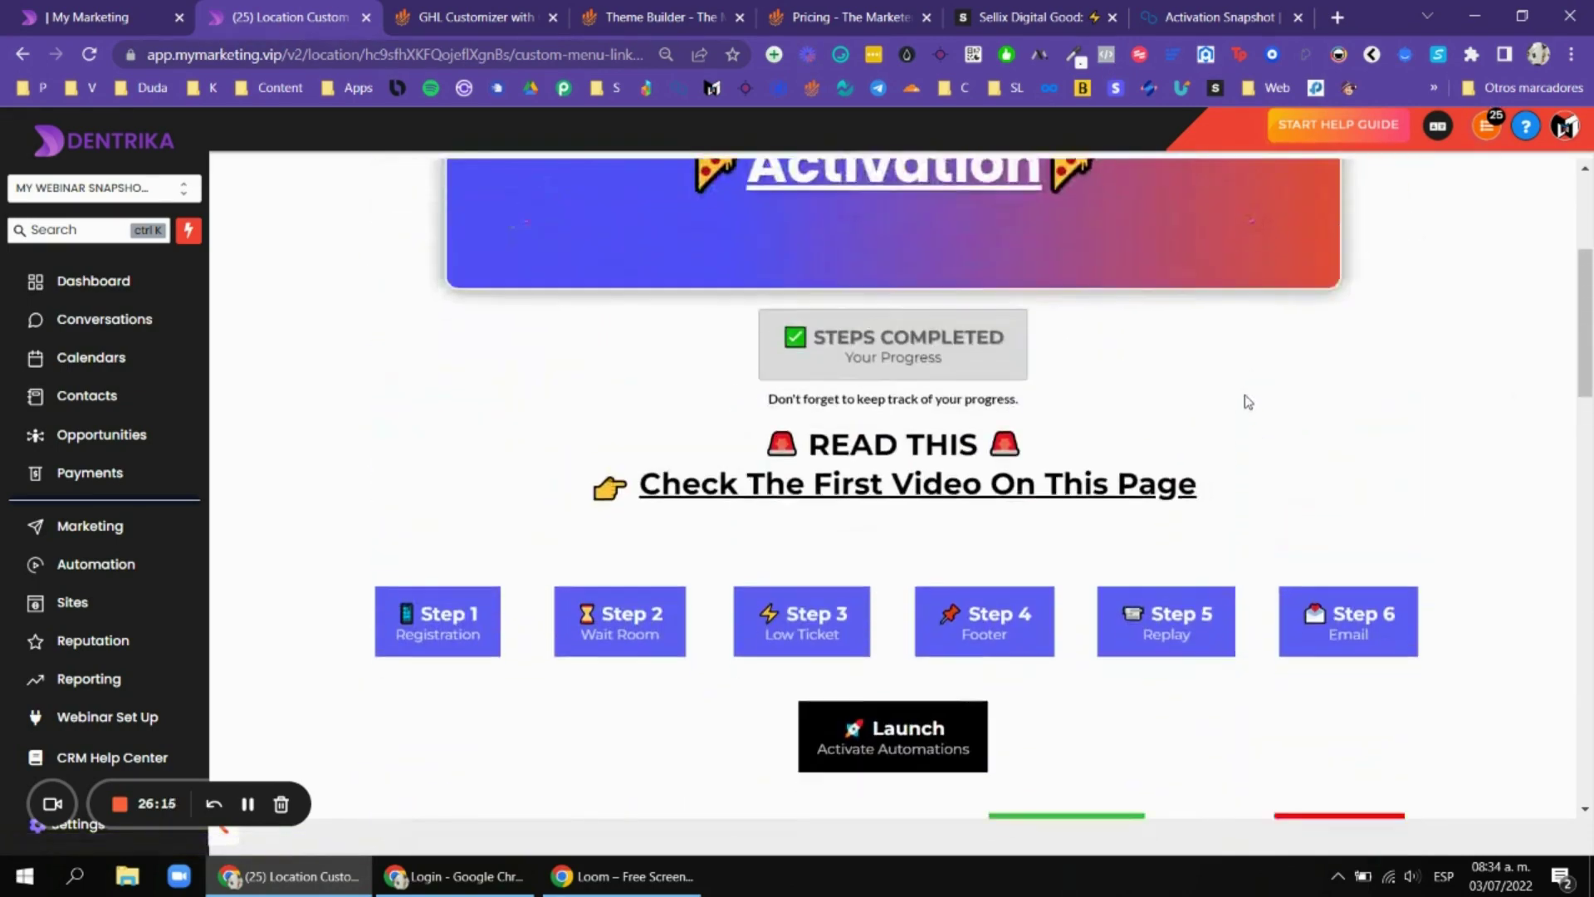
pyautogui.scroll(-5, 1244, 395)
pyautogui.scroll(4, 891, 270)
pyautogui.scroll(-5, 891, 270)
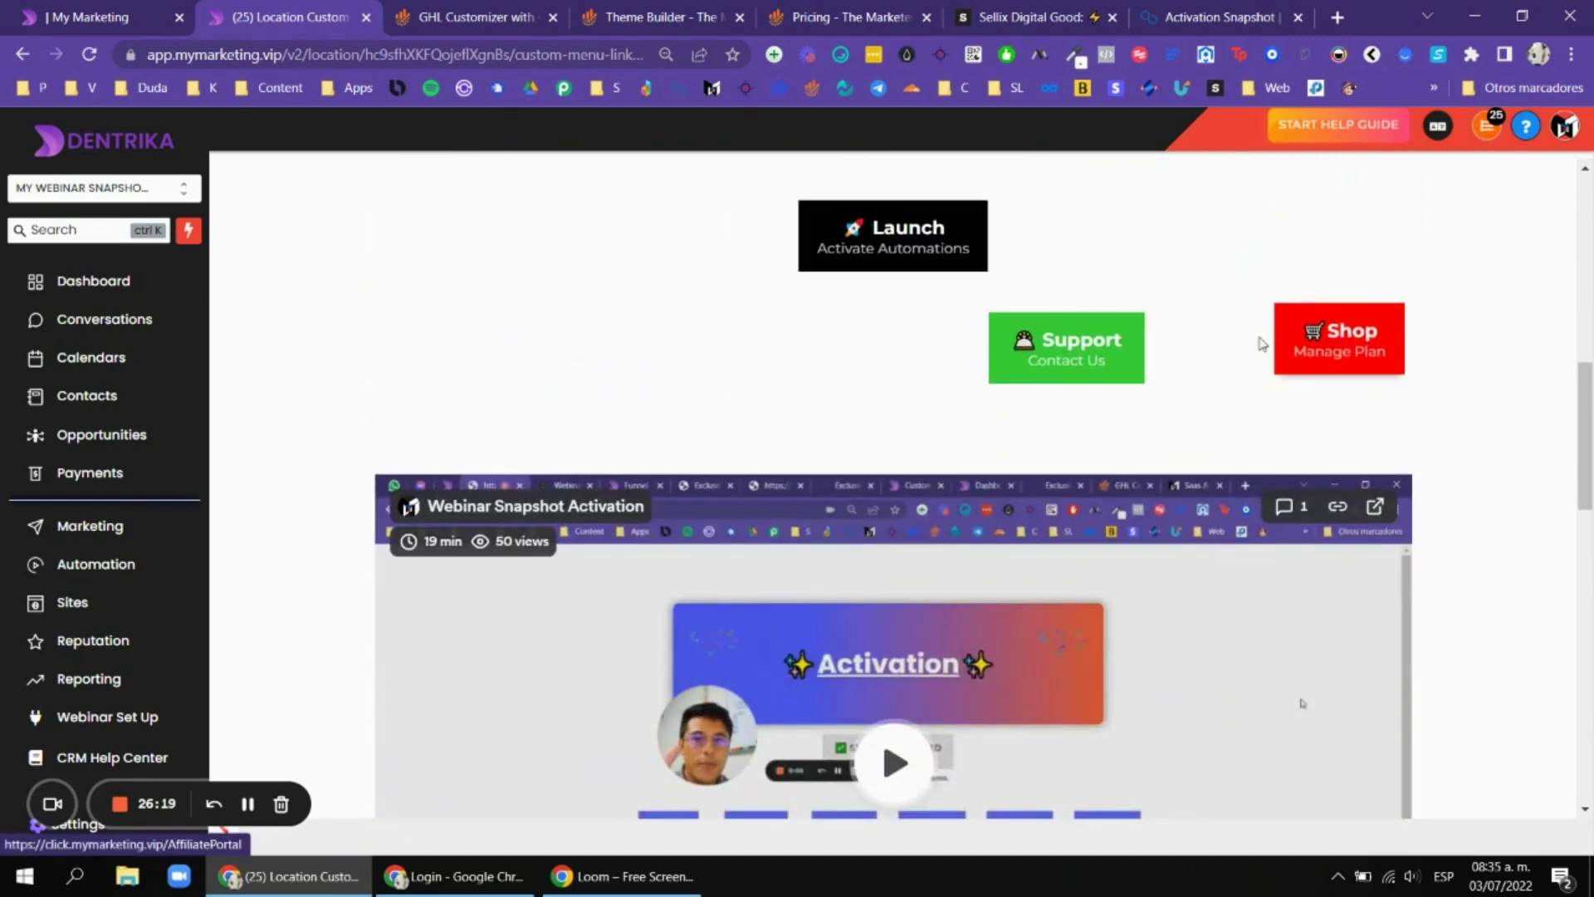
pyautogui.scroll(-15, 1343, 366)
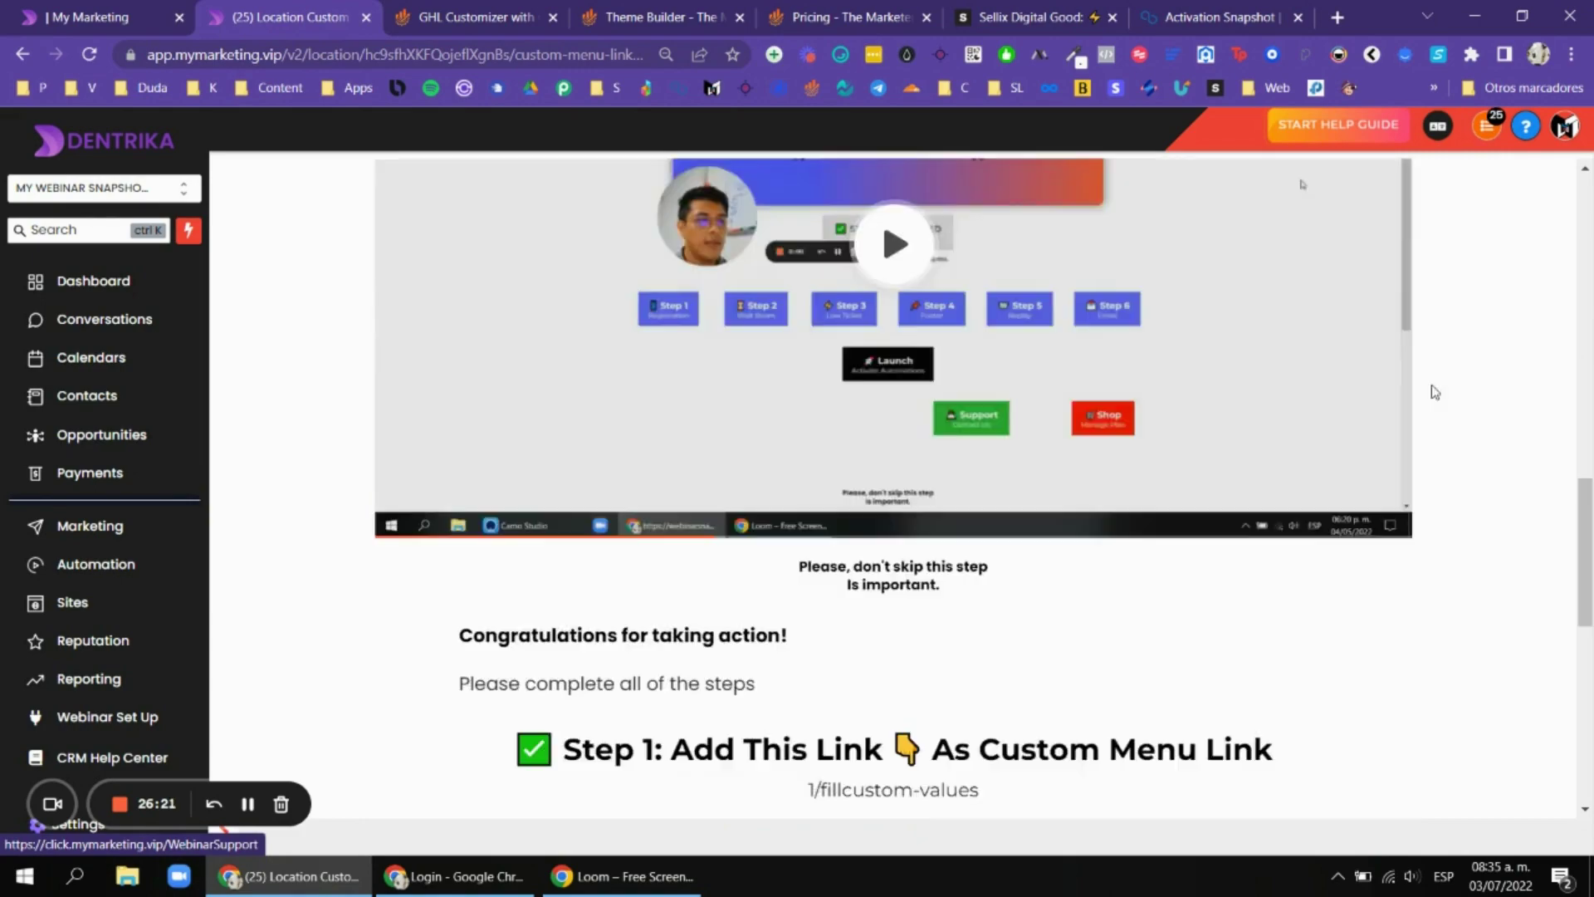
# Continue past Step 2 to the Custom Menu Link instructions for 1/fillcustom-values.
pyautogui.click(848, 480)
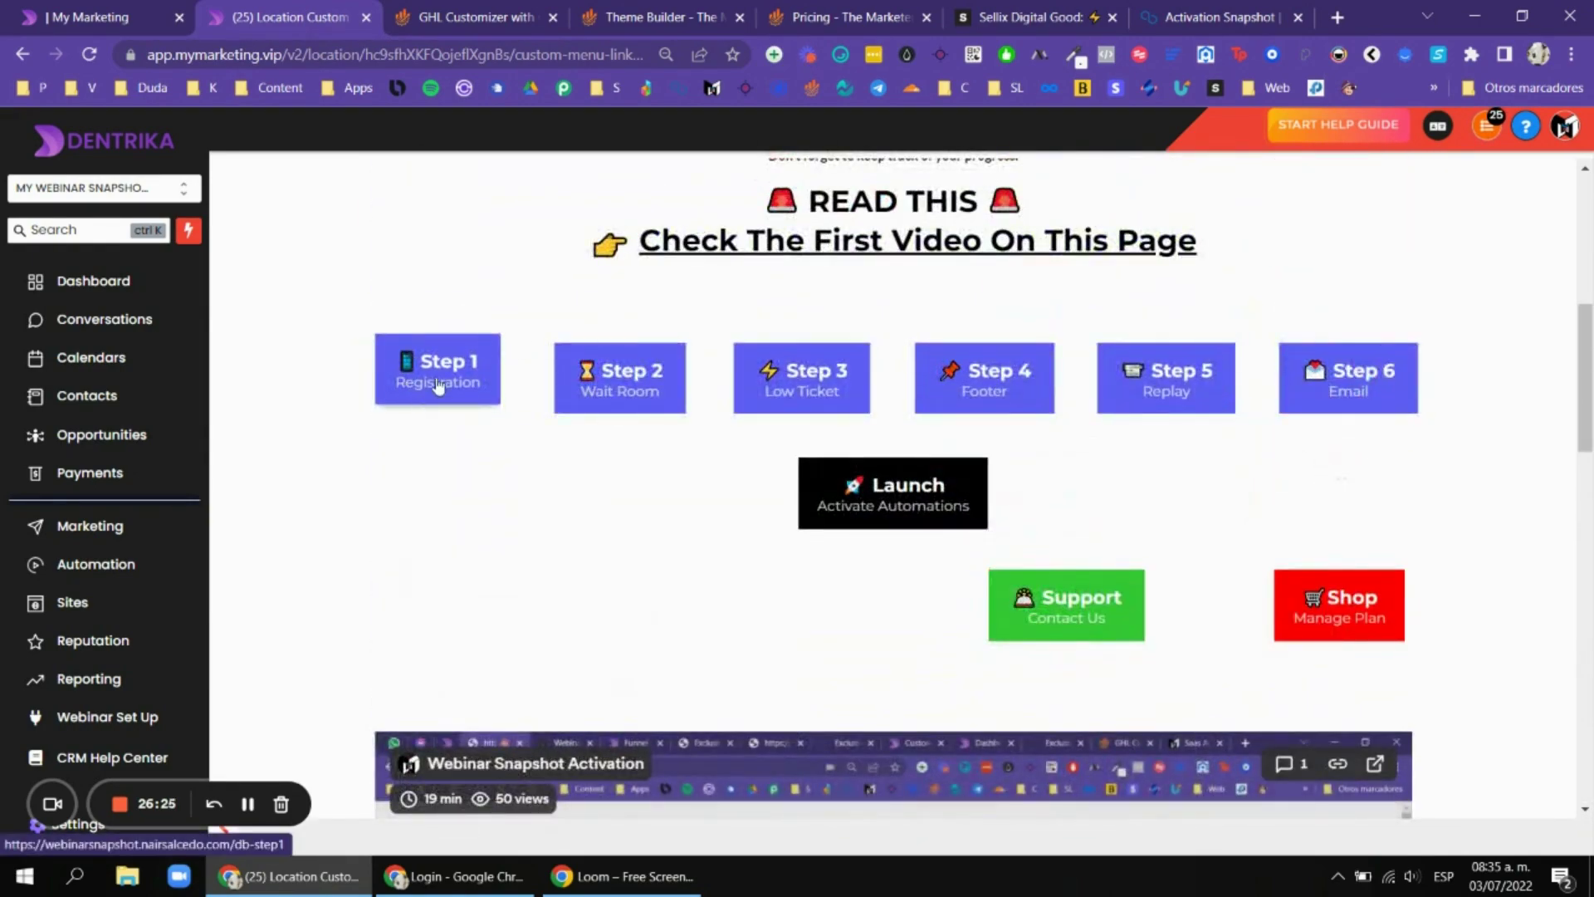
pyautogui.scroll(3, 440, 374)
pyautogui.scroll(-3, 1047, 520)
pyautogui.scroll(-10, 1047, 520)
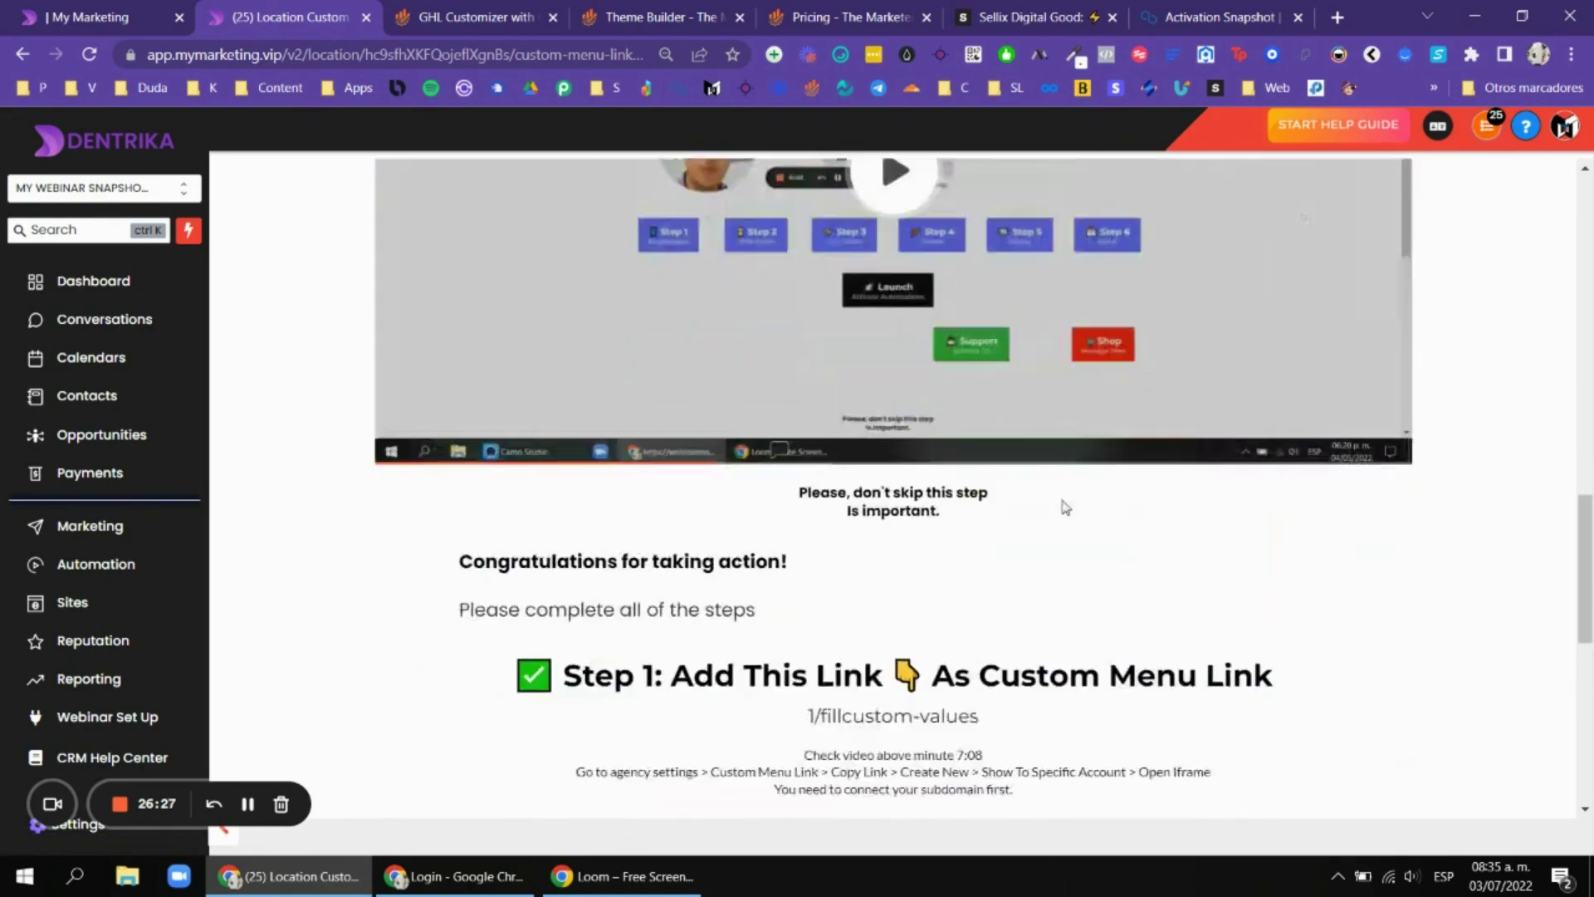
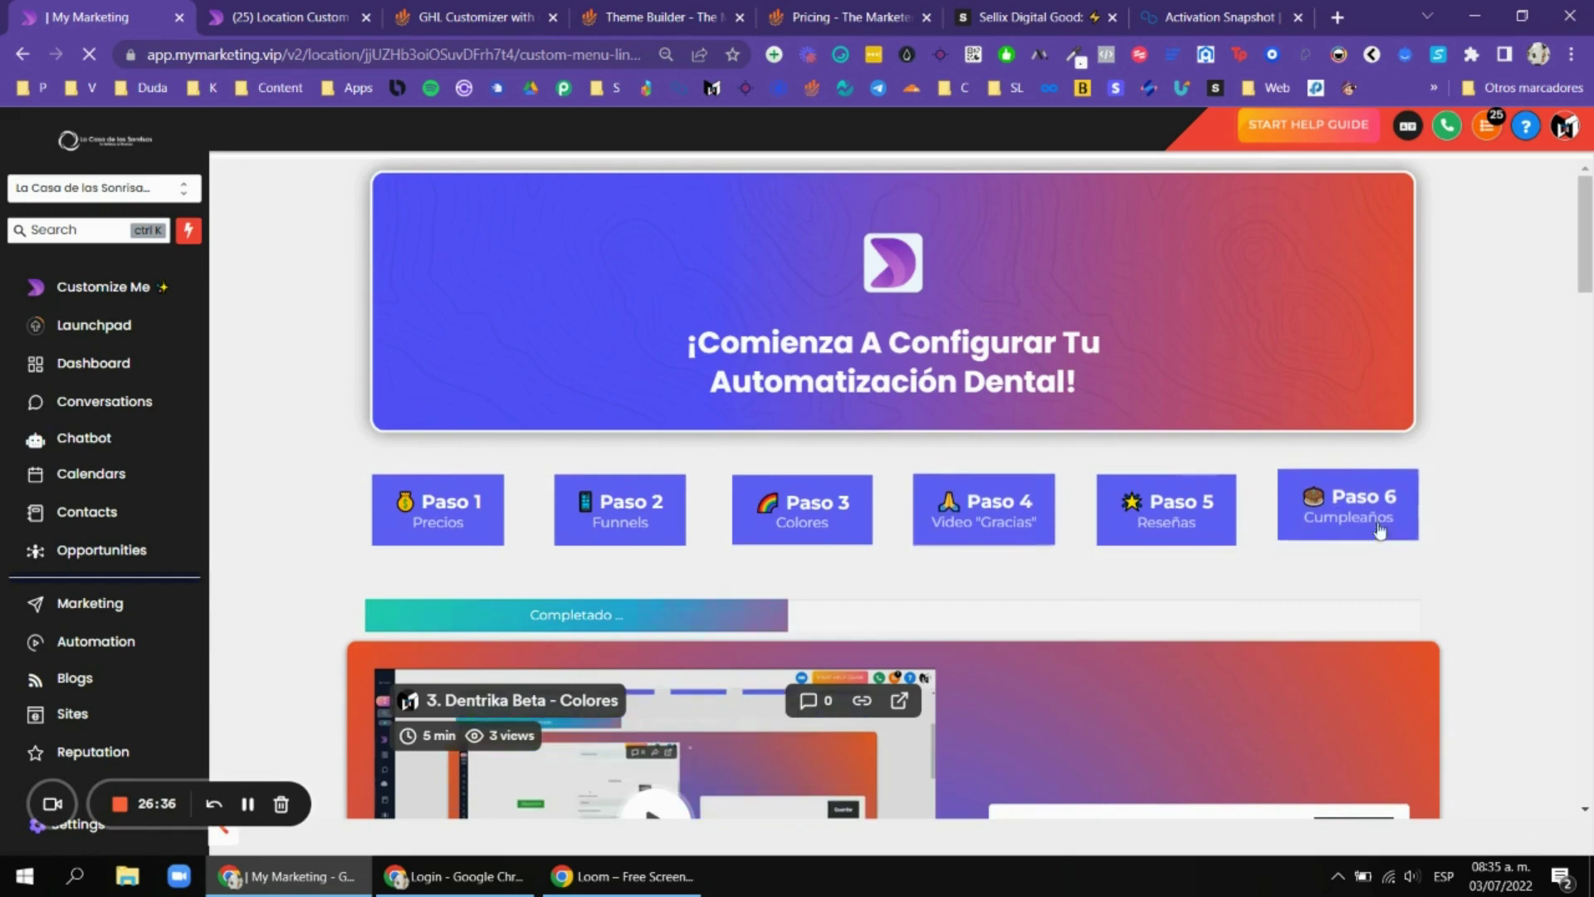
# Pass through the GHL Customizer tab to reach the Marketers Toolkit pricing page.
pyautogui.click(509, 7)
pyautogui.click(847, 17)
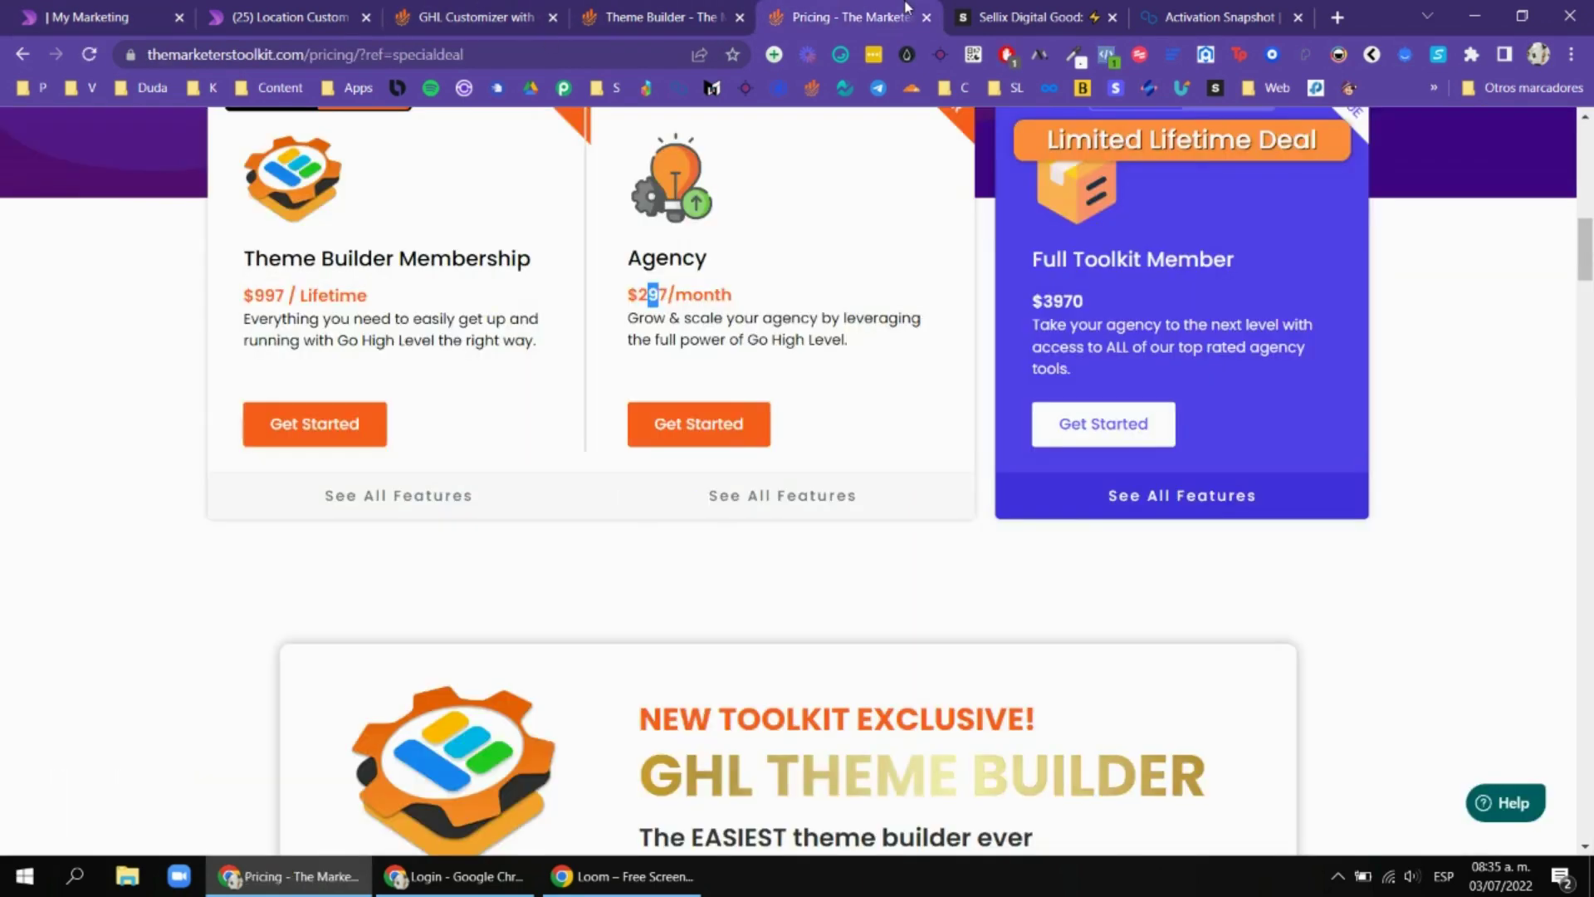
pyautogui.scroll(3, 440, 410)
pyautogui.scroll(-1, 274, 407)
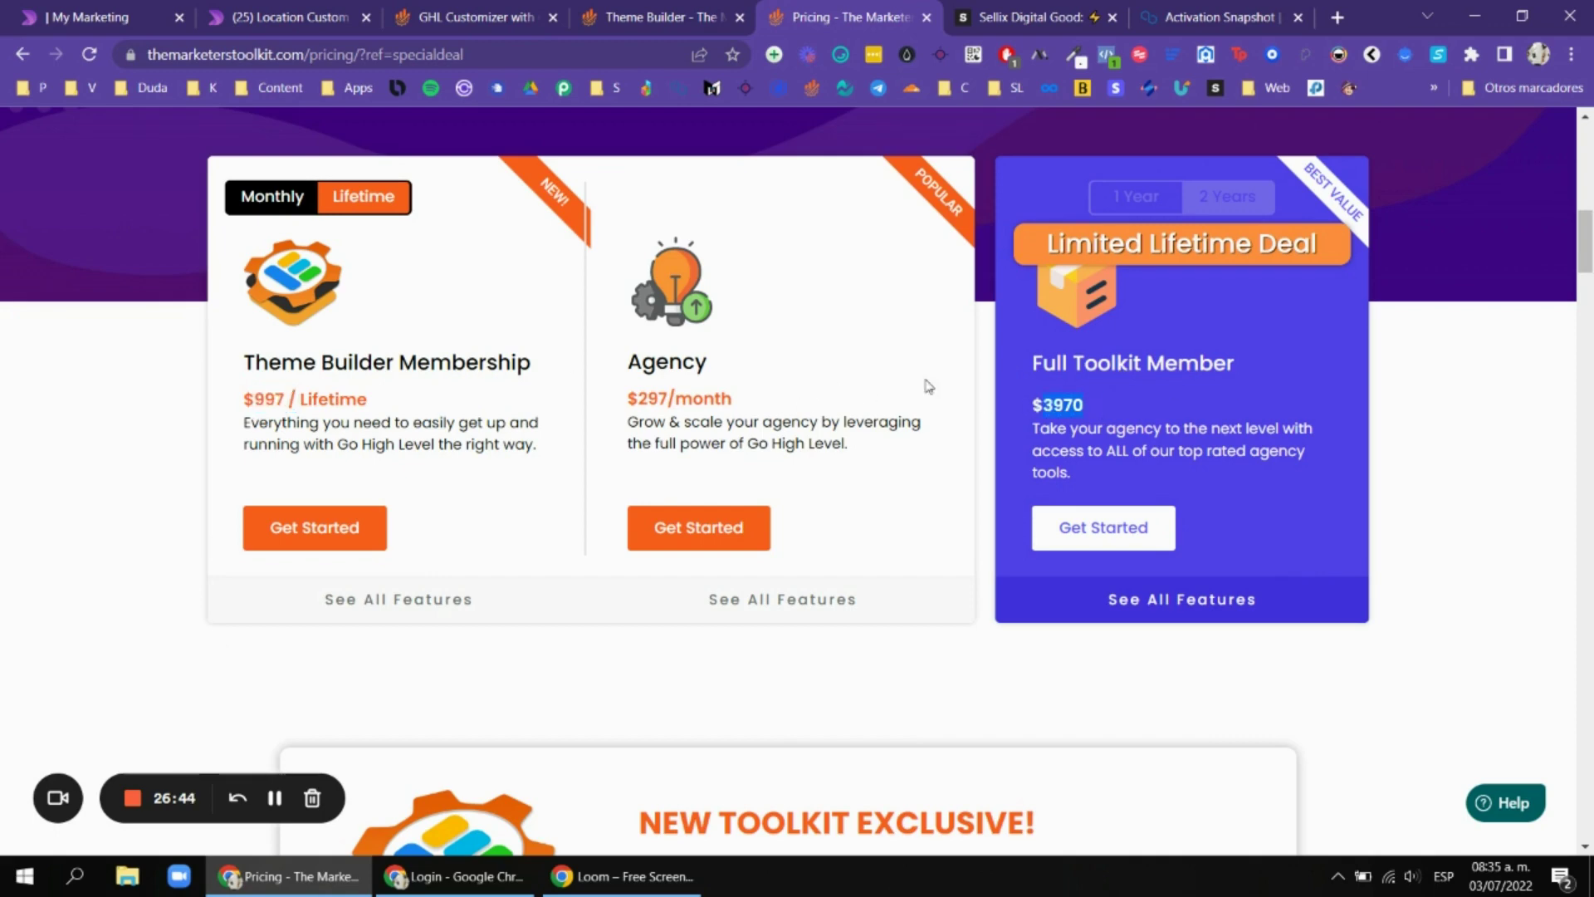
pyautogui.click(667, 393)
pyautogui.scroll(3, 775, 274)
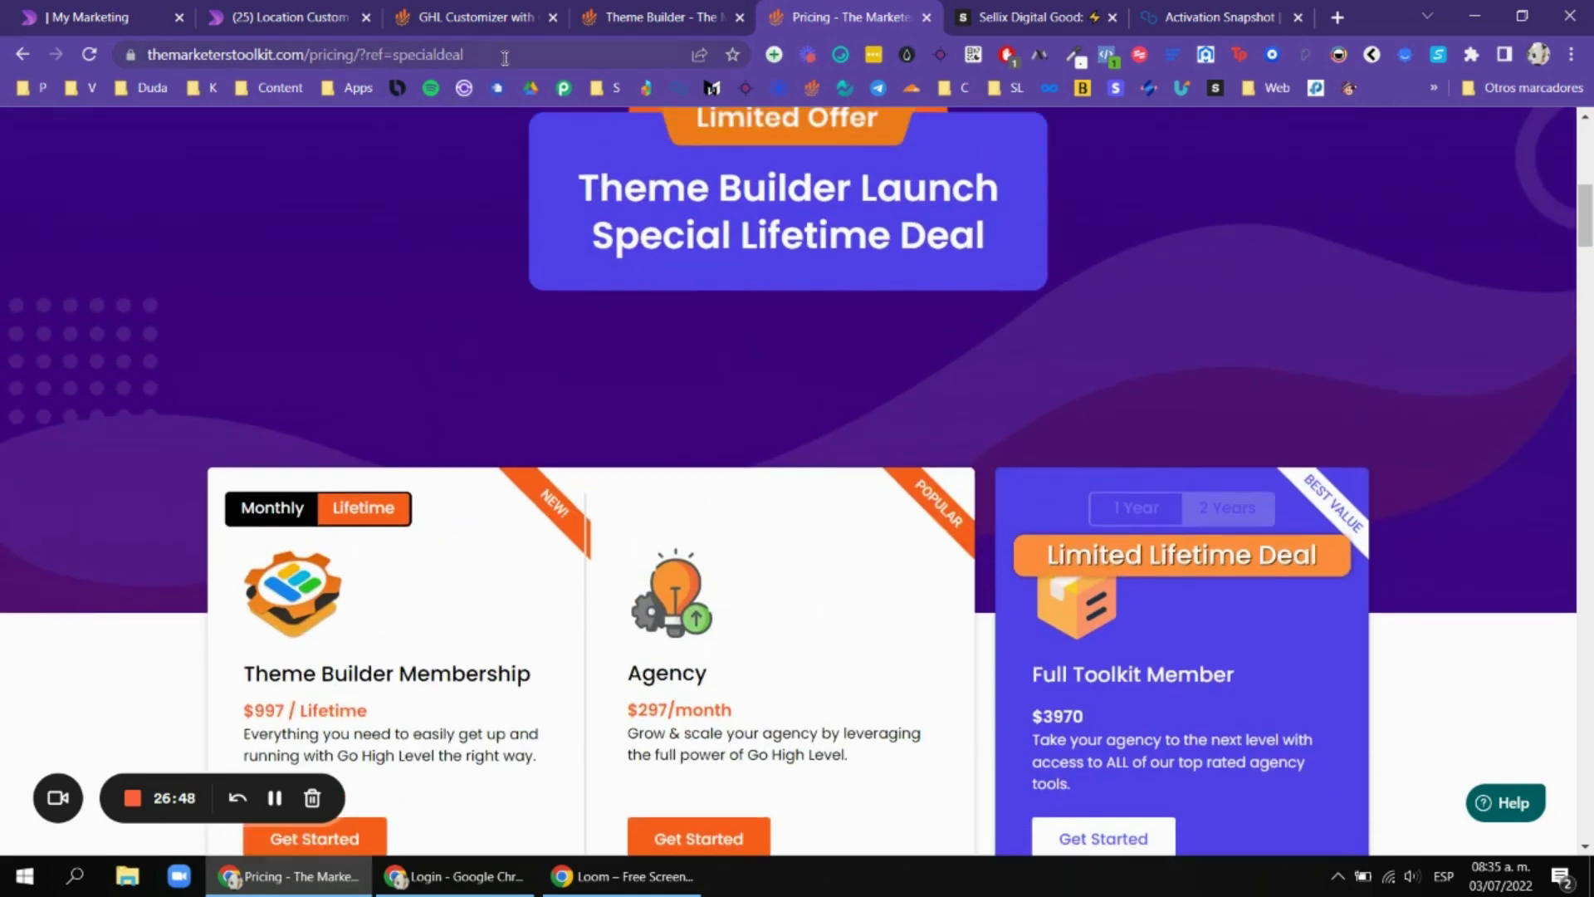
pyautogui.moveTo(505, 58); pyautogui.dragTo(389, 51)
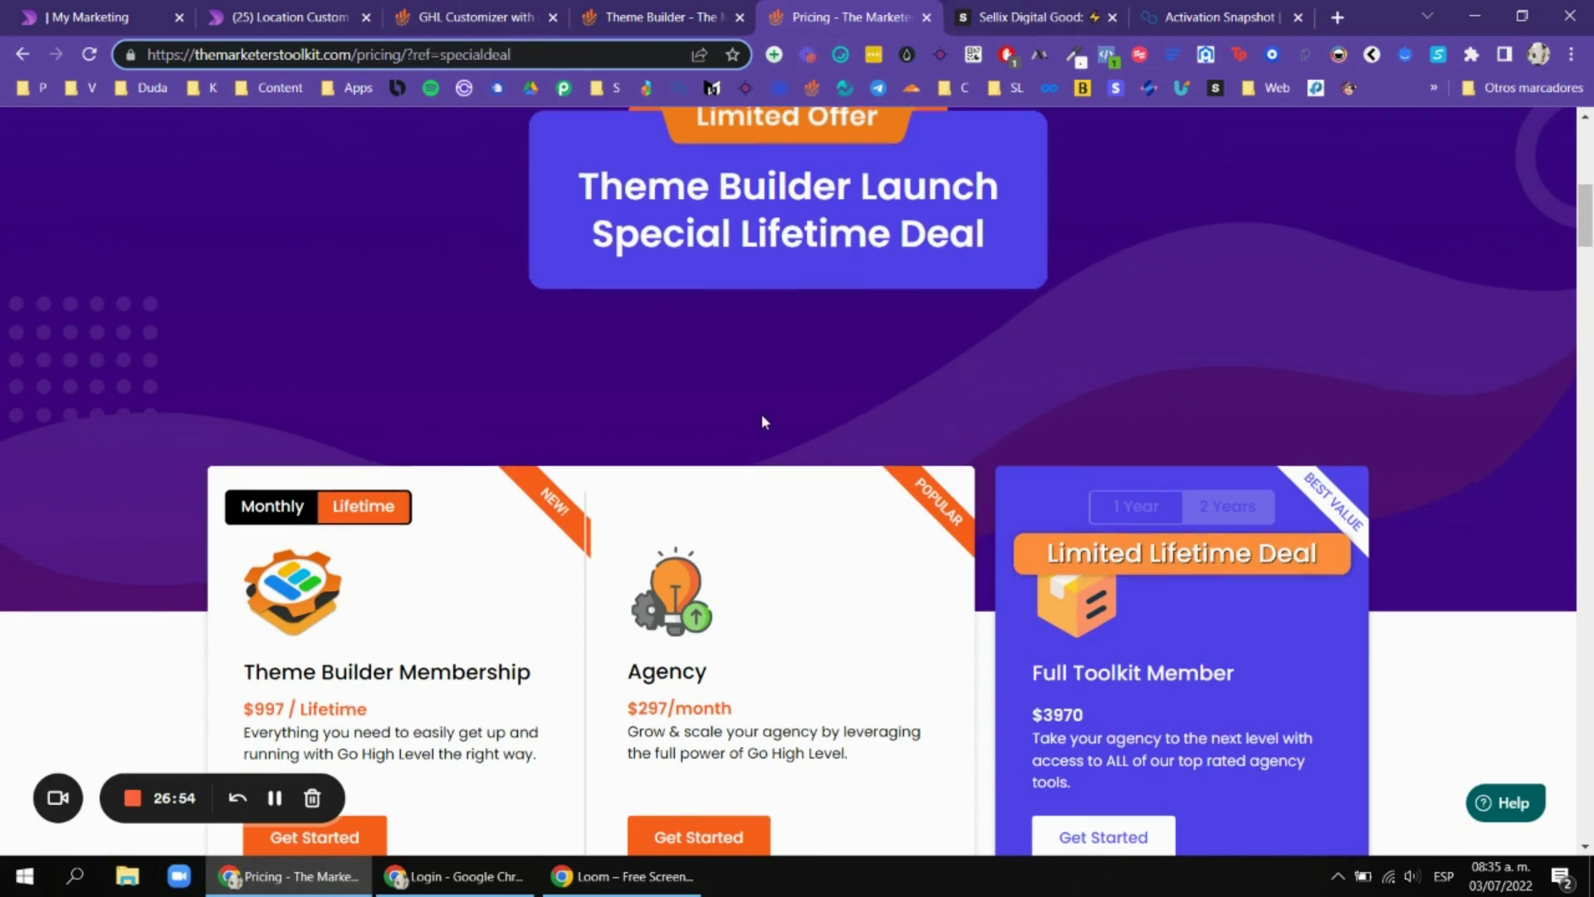
pyautogui.scroll(-3, 760, 413)
# Glance at the SAAS Activation Snapshot and dental onboarding pages, then reach the Webinar Snapshot setup.
pyautogui.hotkey('ctrl', 'Tab')
pyautogui.scroll(-1, 708, 280)
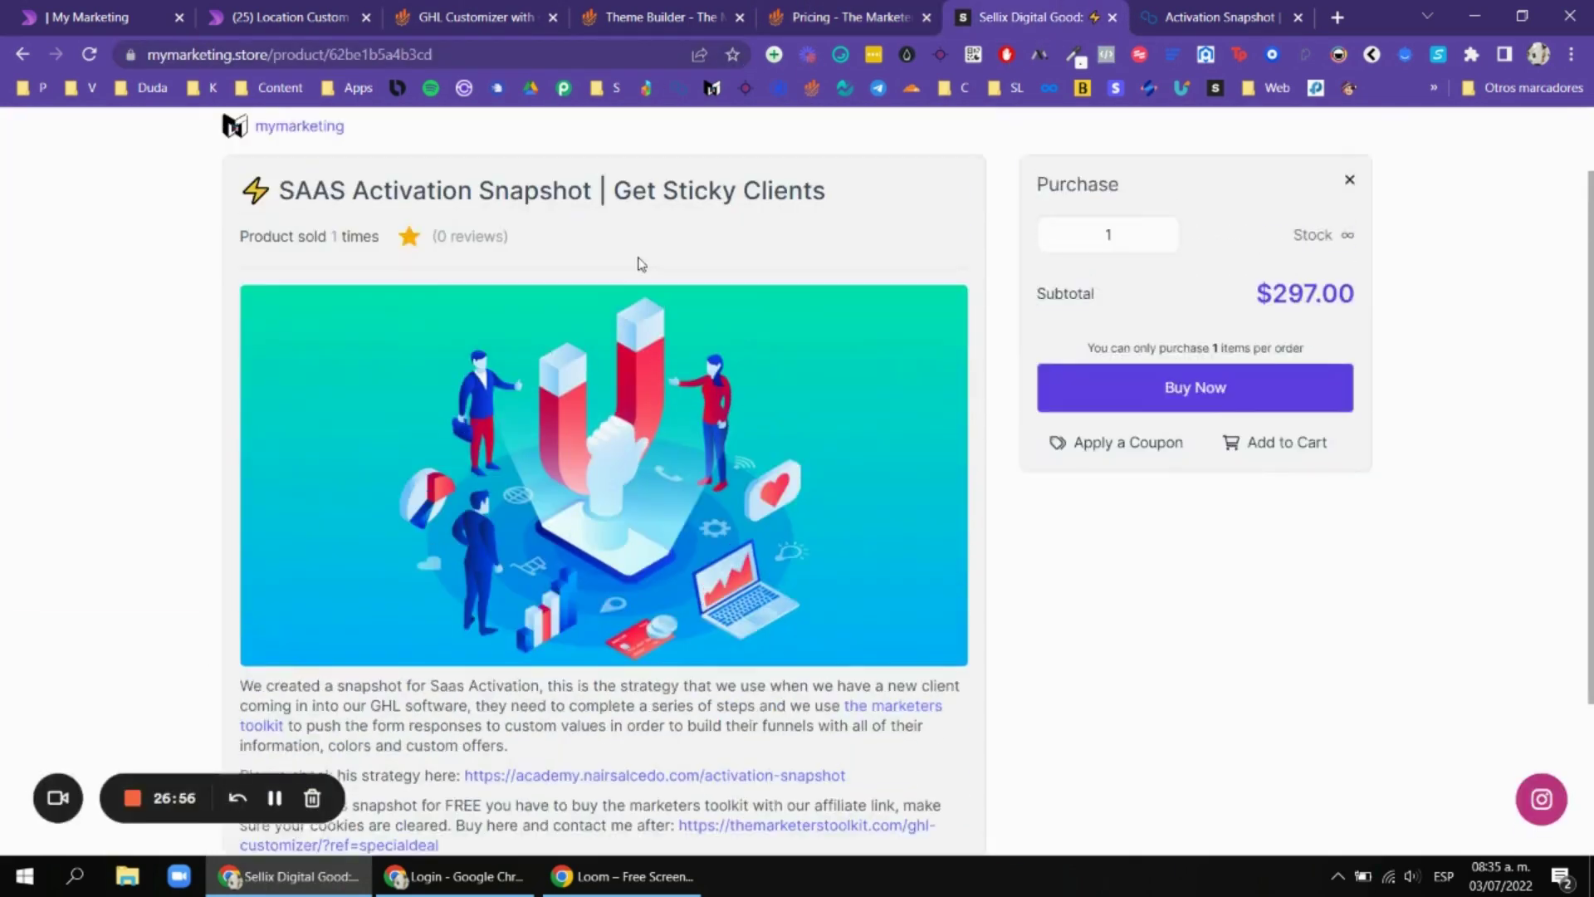
pyautogui.scroll(1, 641, 260)
pyautogui.scroll(-1, 741, 292)
pyautogui.click(150, 6)
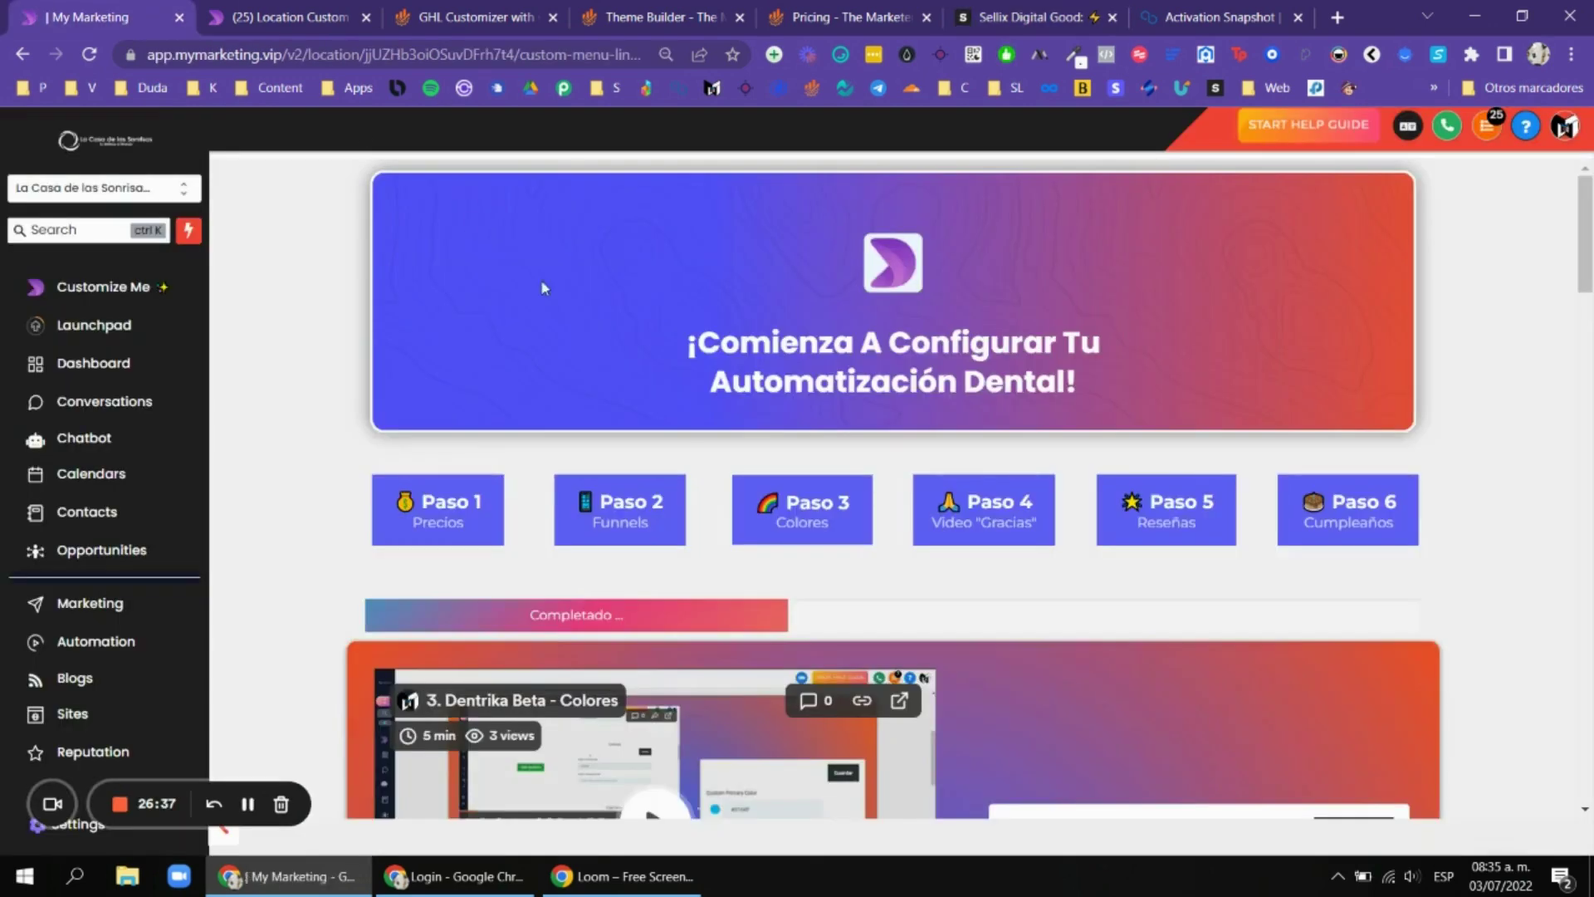
pyautogui.scroll(-5, 540, 279)
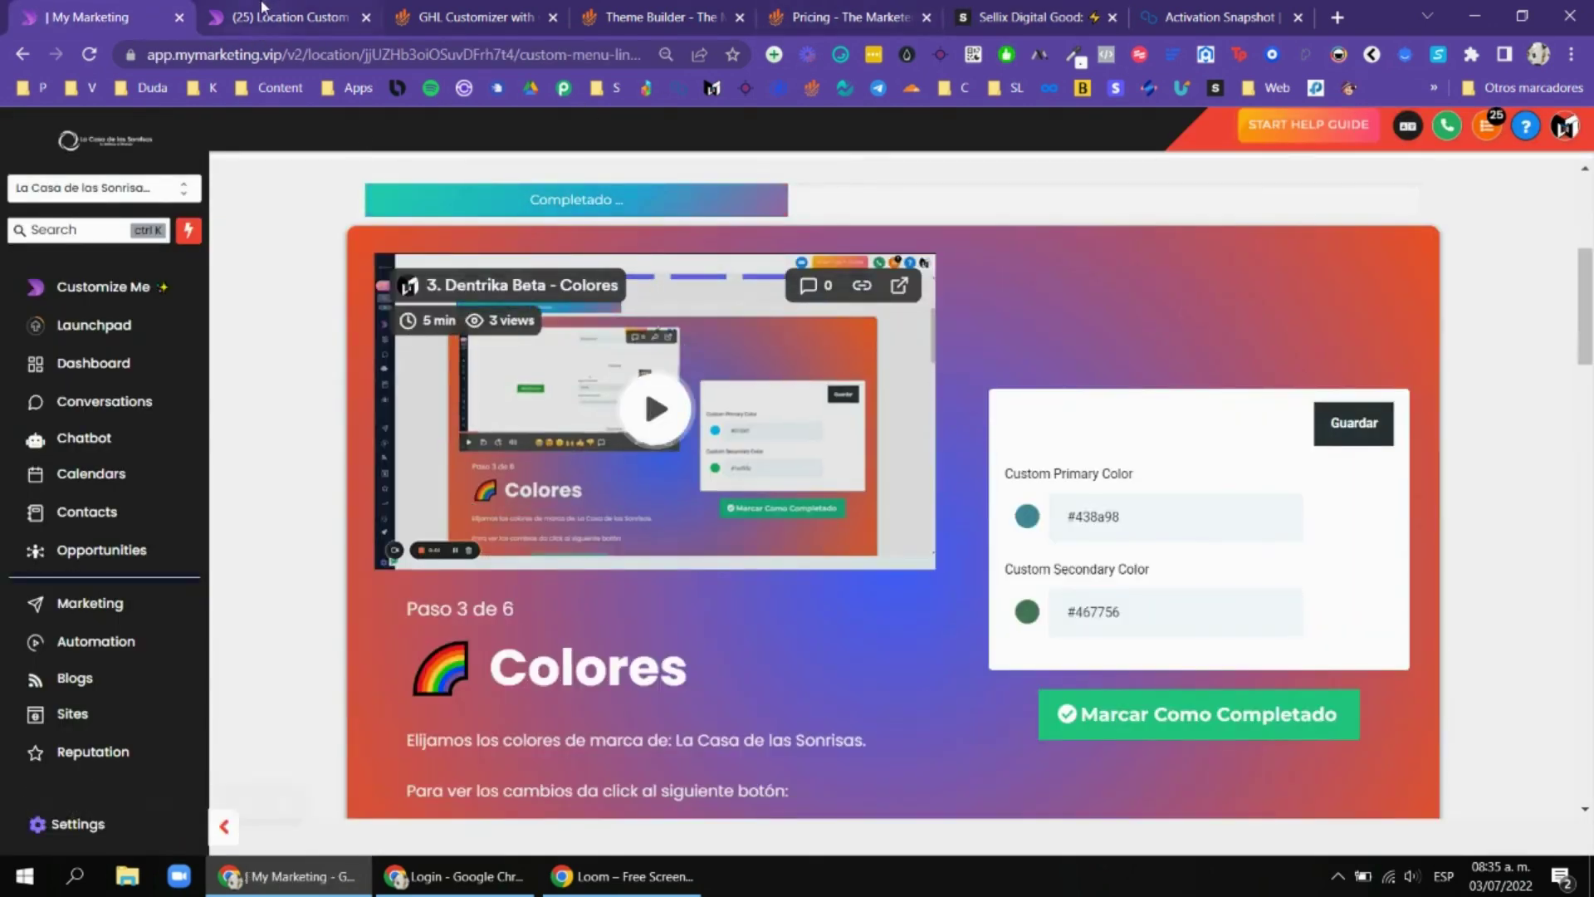
pyautogui.hotkey('ctrl', 'Tab')
pyautogui.scroll(-1, 914, 315)
pyautogui.scroll(-7, 999, 363)
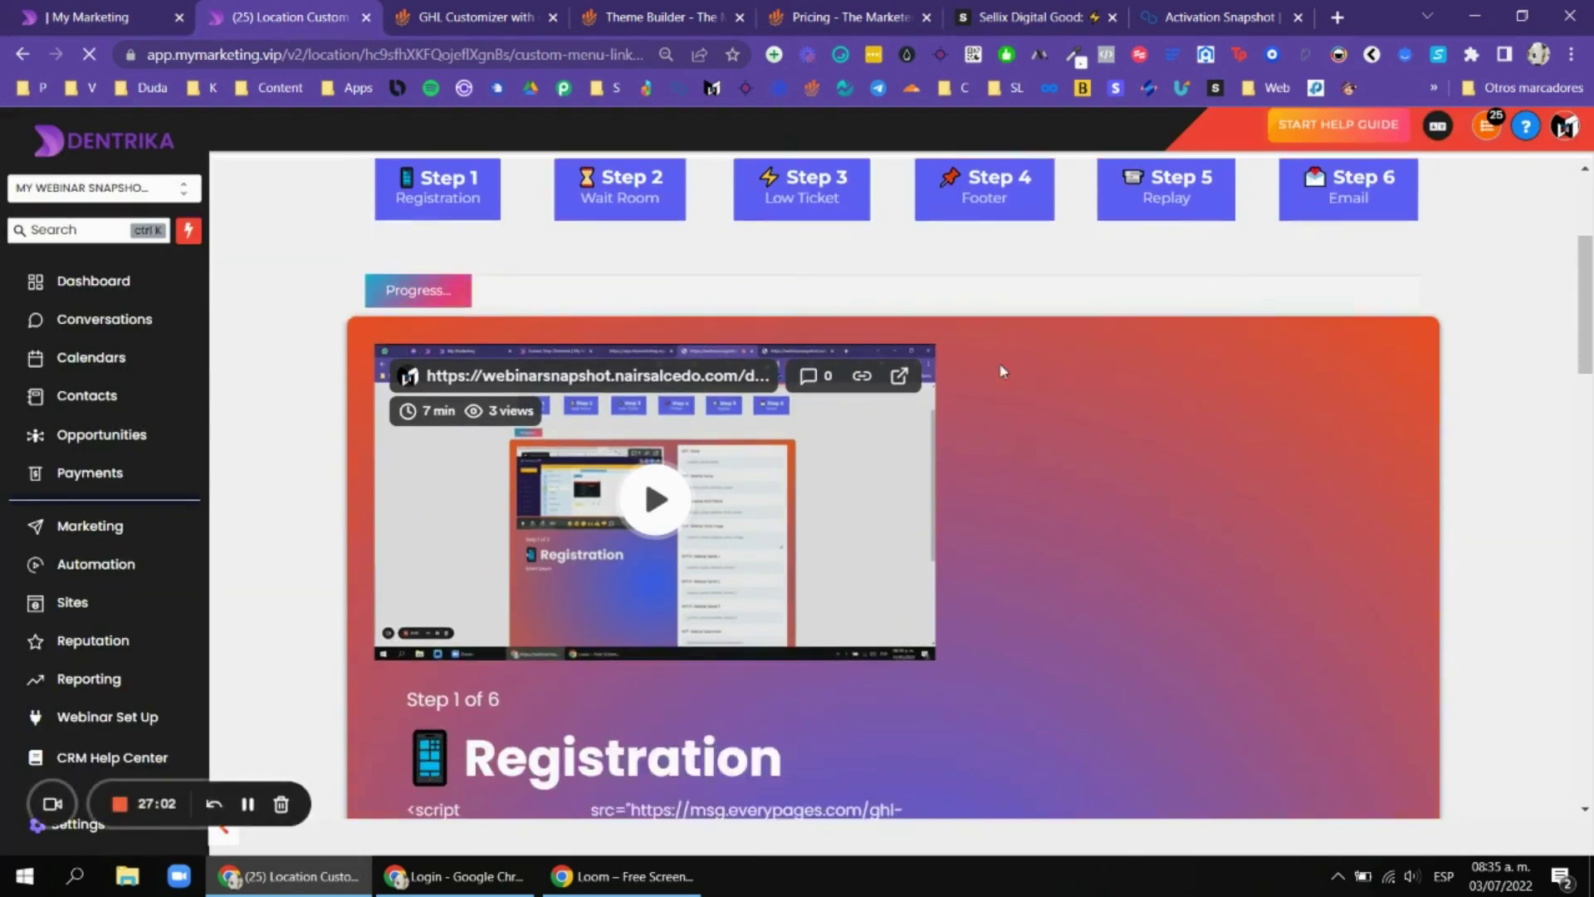
# Scroll through the Webinar Snapshot Registration step and its custom value fields.
pyautogui.scroll(4, 989, 381)
pyautogui.scroll(-3, 984, 405)
pyautogui.scroll(6, 986, 412)
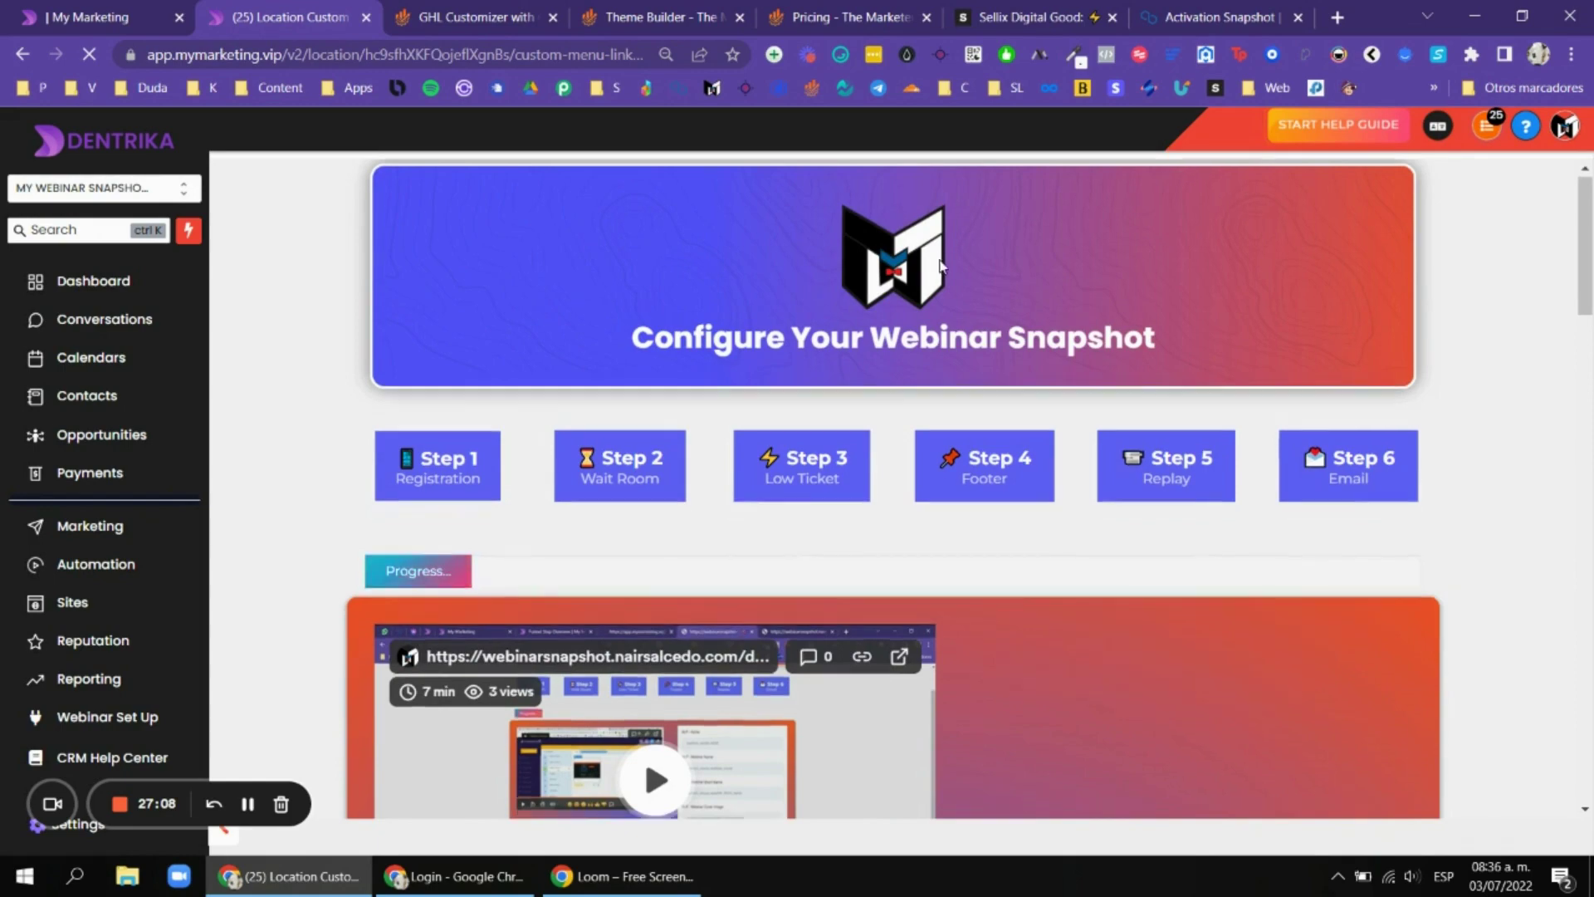
pyautogui.scroll(-10, 1041, 322)
pyautogui.scroll(1, 1262, 405)
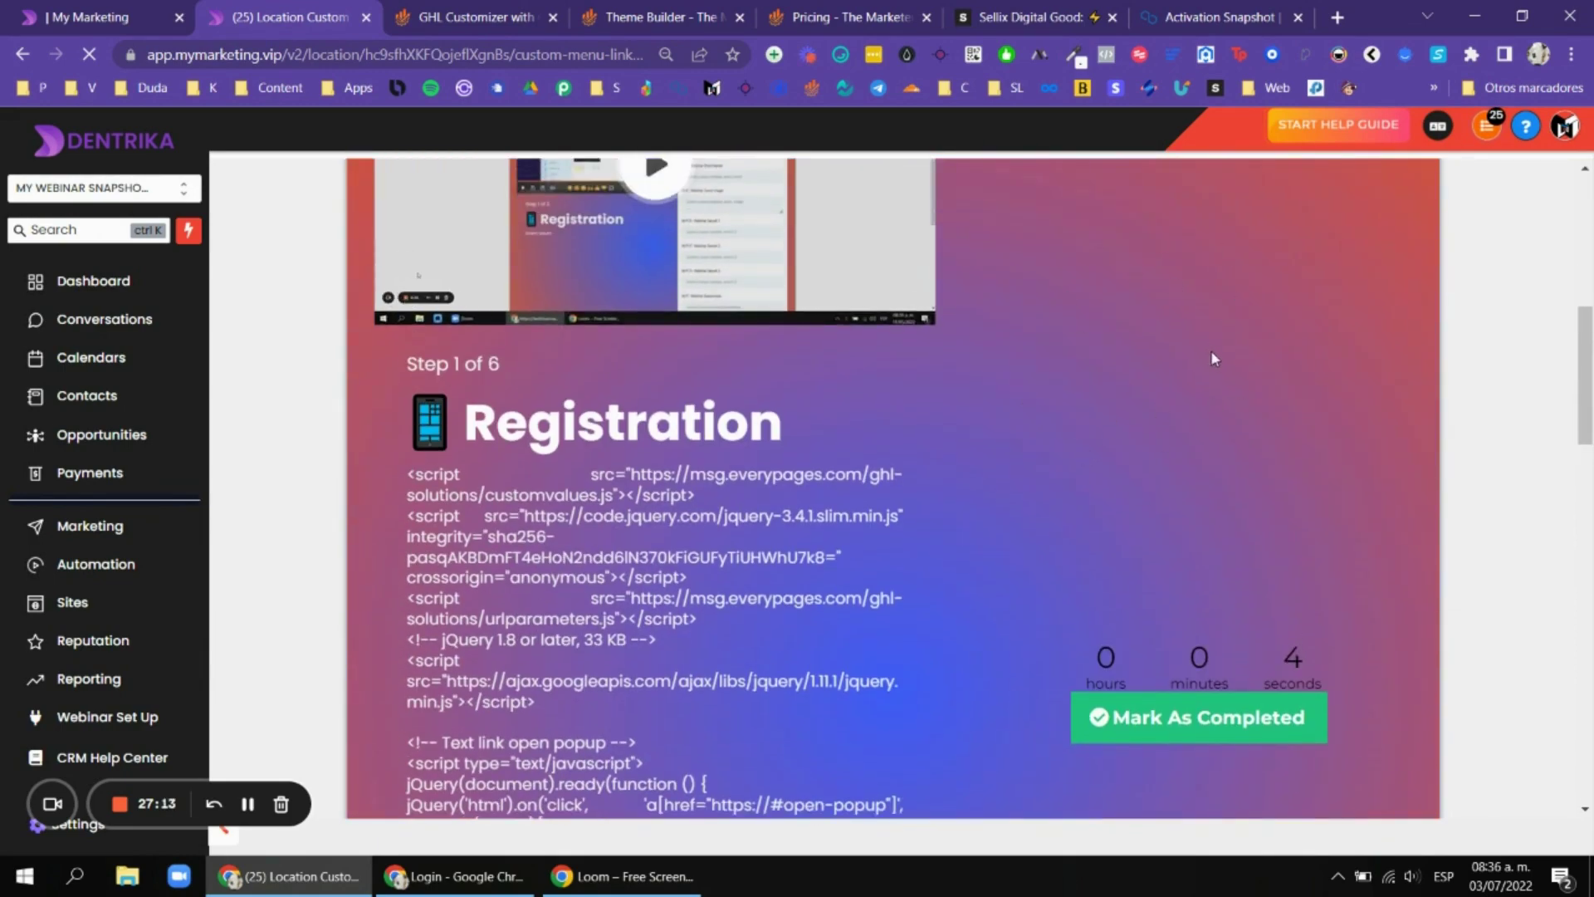
pyautogui.scroll(2, 1174, 397)
pyautogui.scroll(-2, 1174, 397)
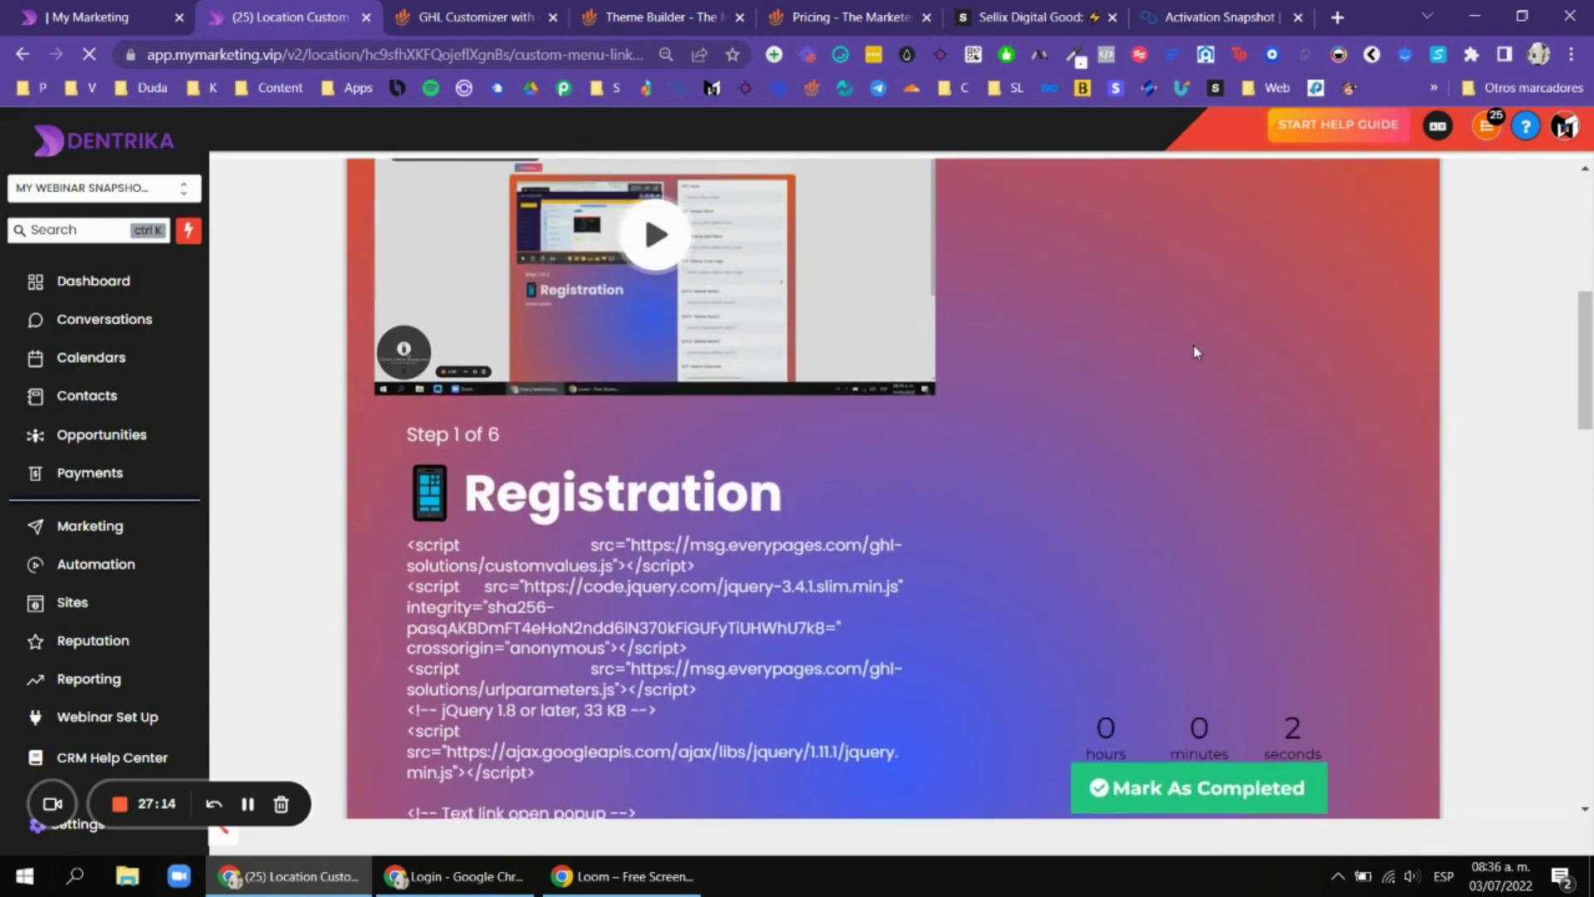
pyautogui.scroll(1, 1080, 249)
# Check the Sellix SAAS Activation Snapshot page, recheck the Webinar Snapshot fields, then go to GHL Customizer.
pyautogui.click(1028, 18)
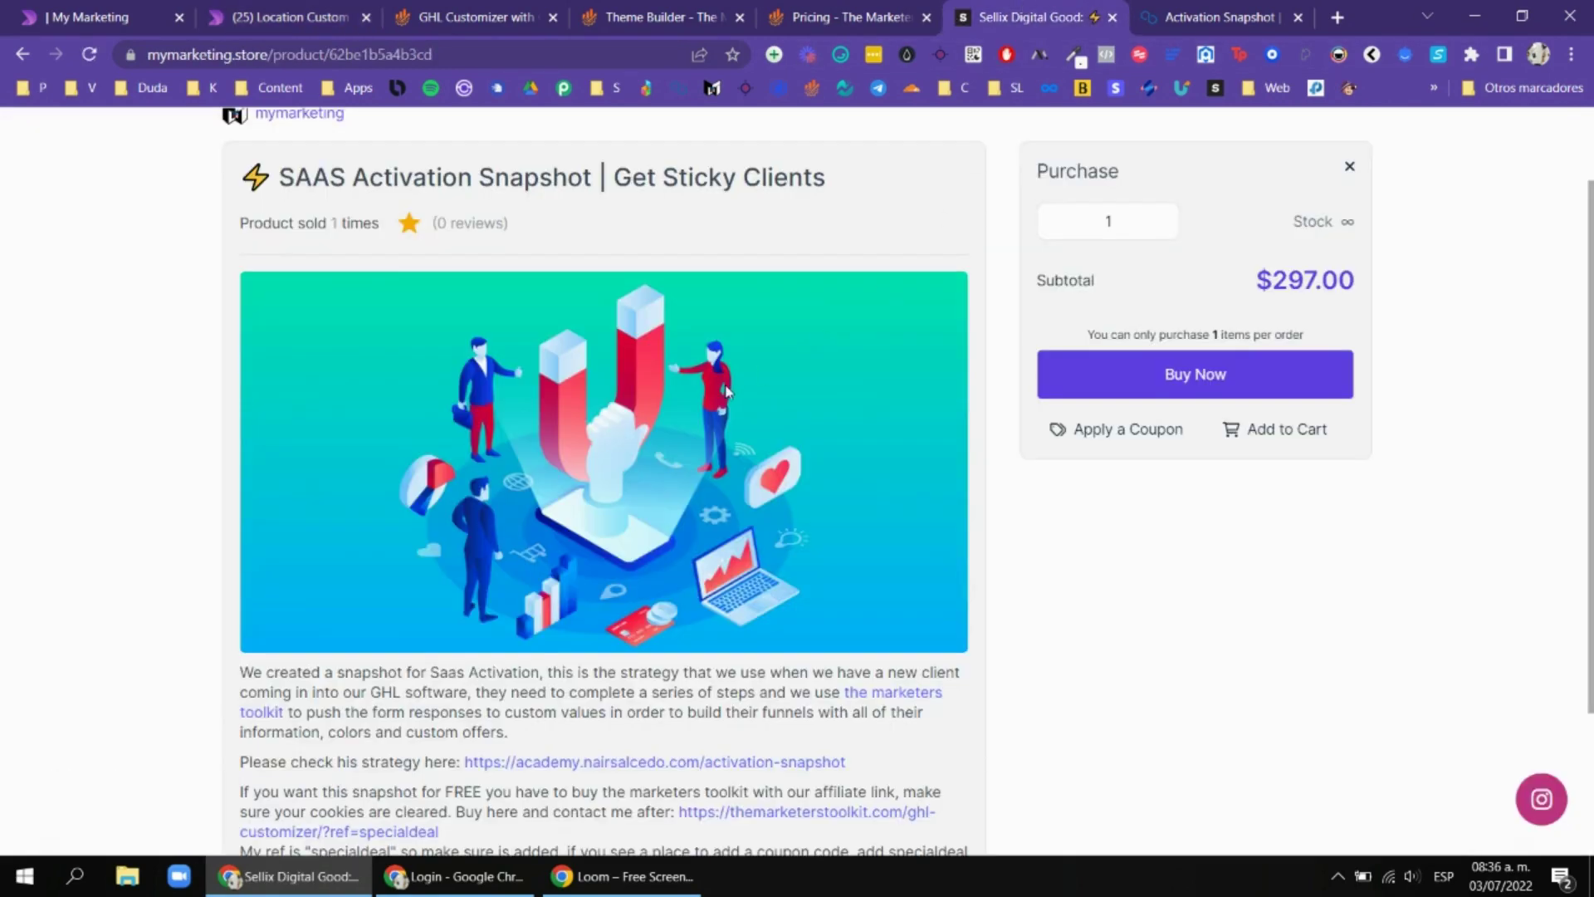
pyautogui.scroll(-3, 768, 378)
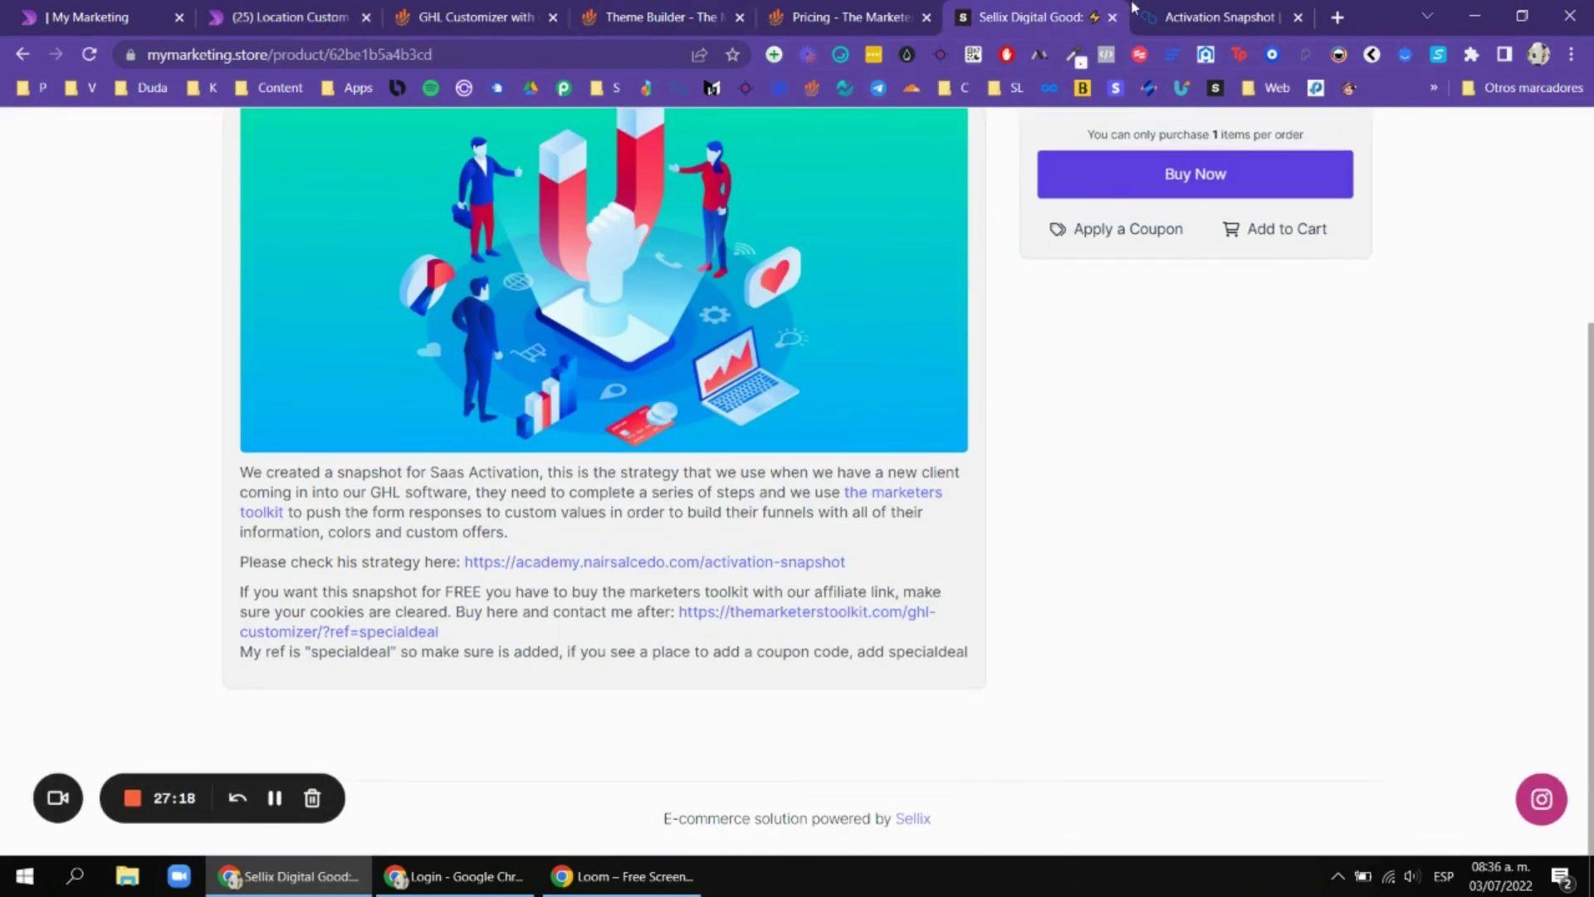
pyautogui.click(338, 7)
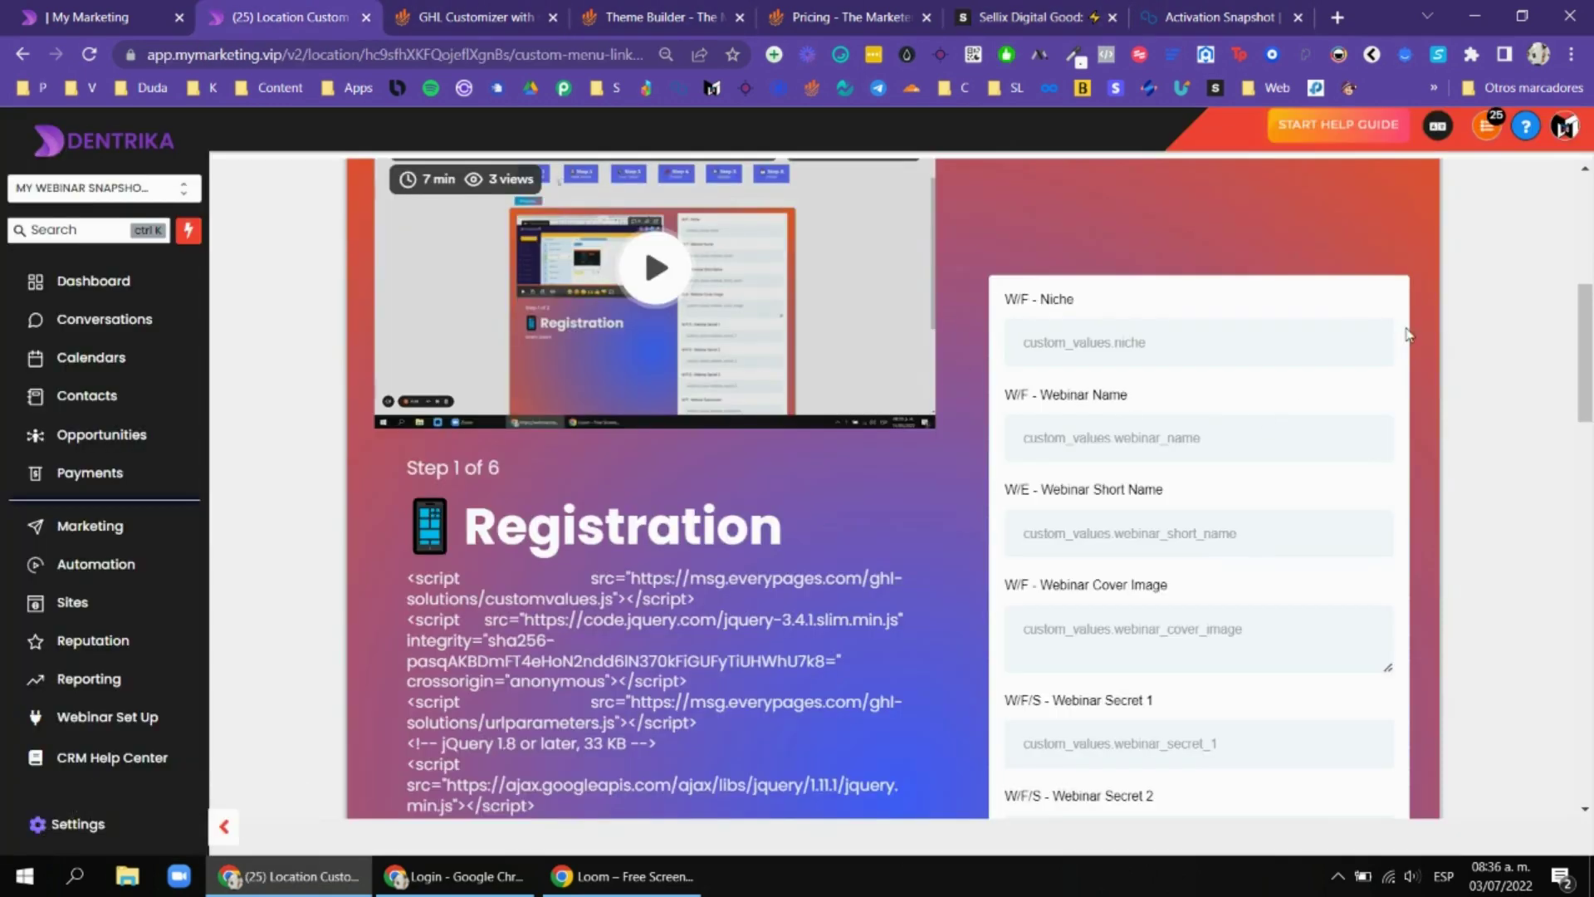
pyautogui.scroll(1, 1408, 333)
pyautogui.scroll(-3, 1409, 332)
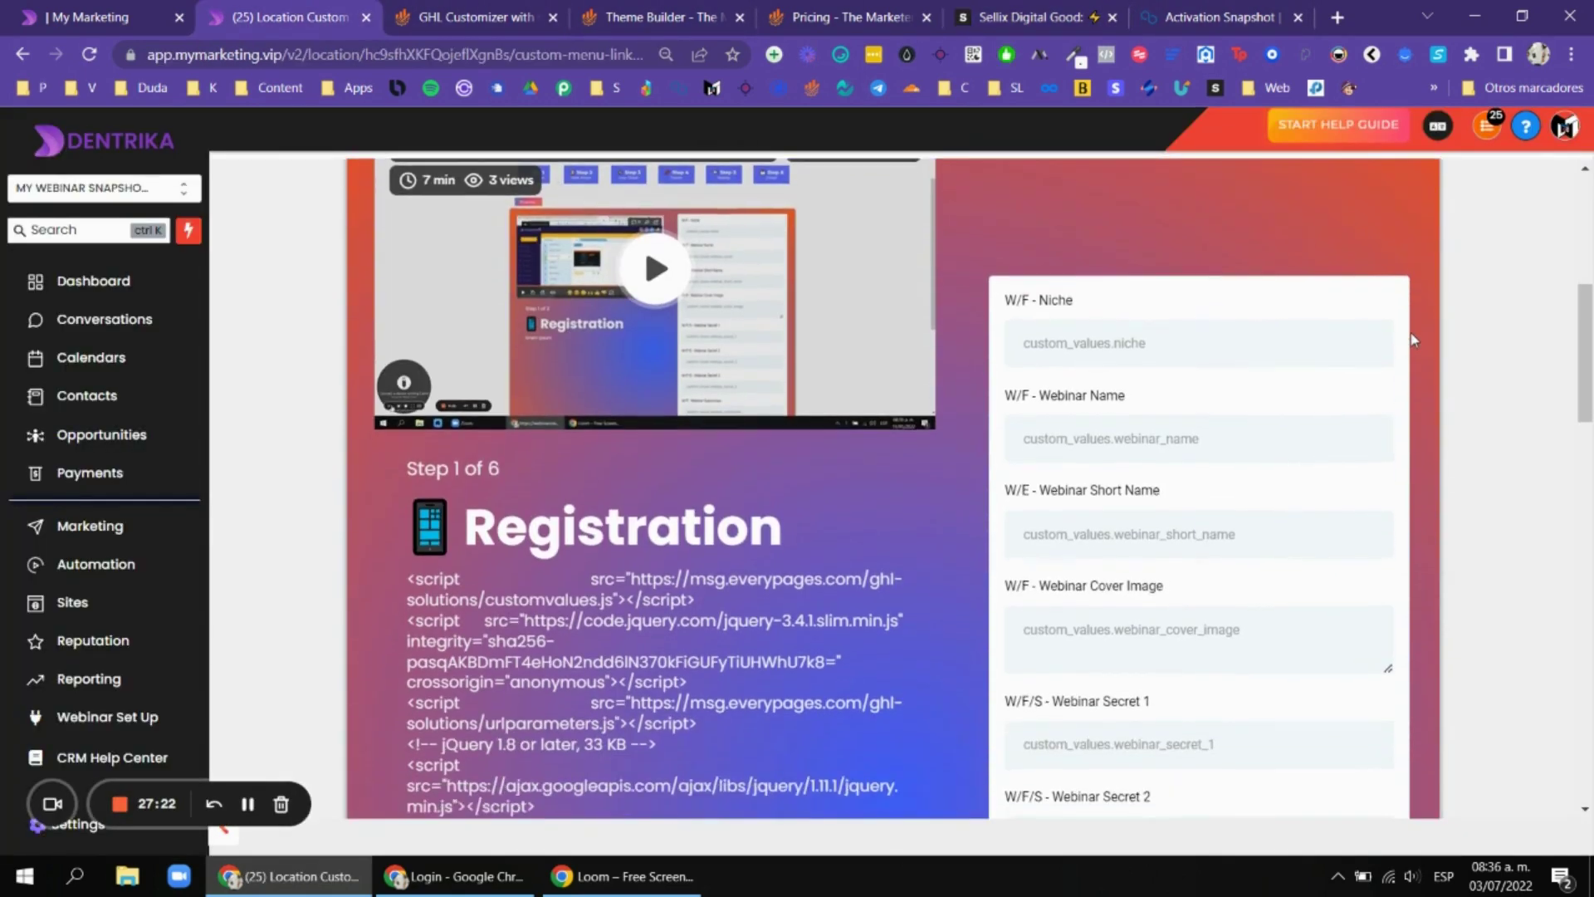
pyautogui.scroll(3, 1274, 391)
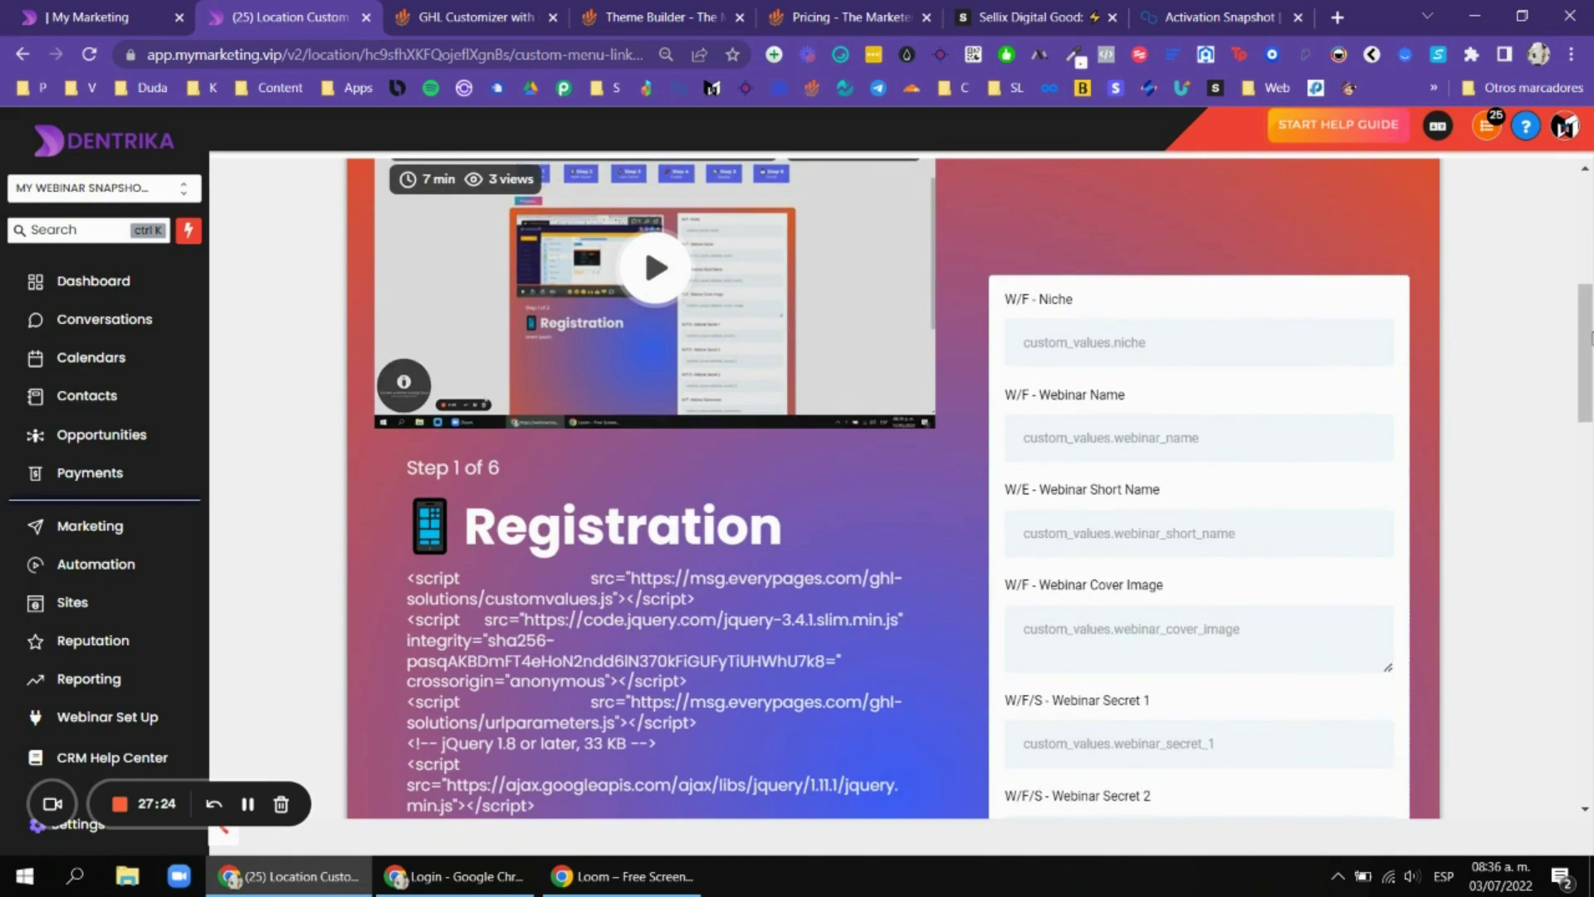
pyautogui.scroll(3, 1411, 371)
pyautogui.scroll(-3, 1415, 369)
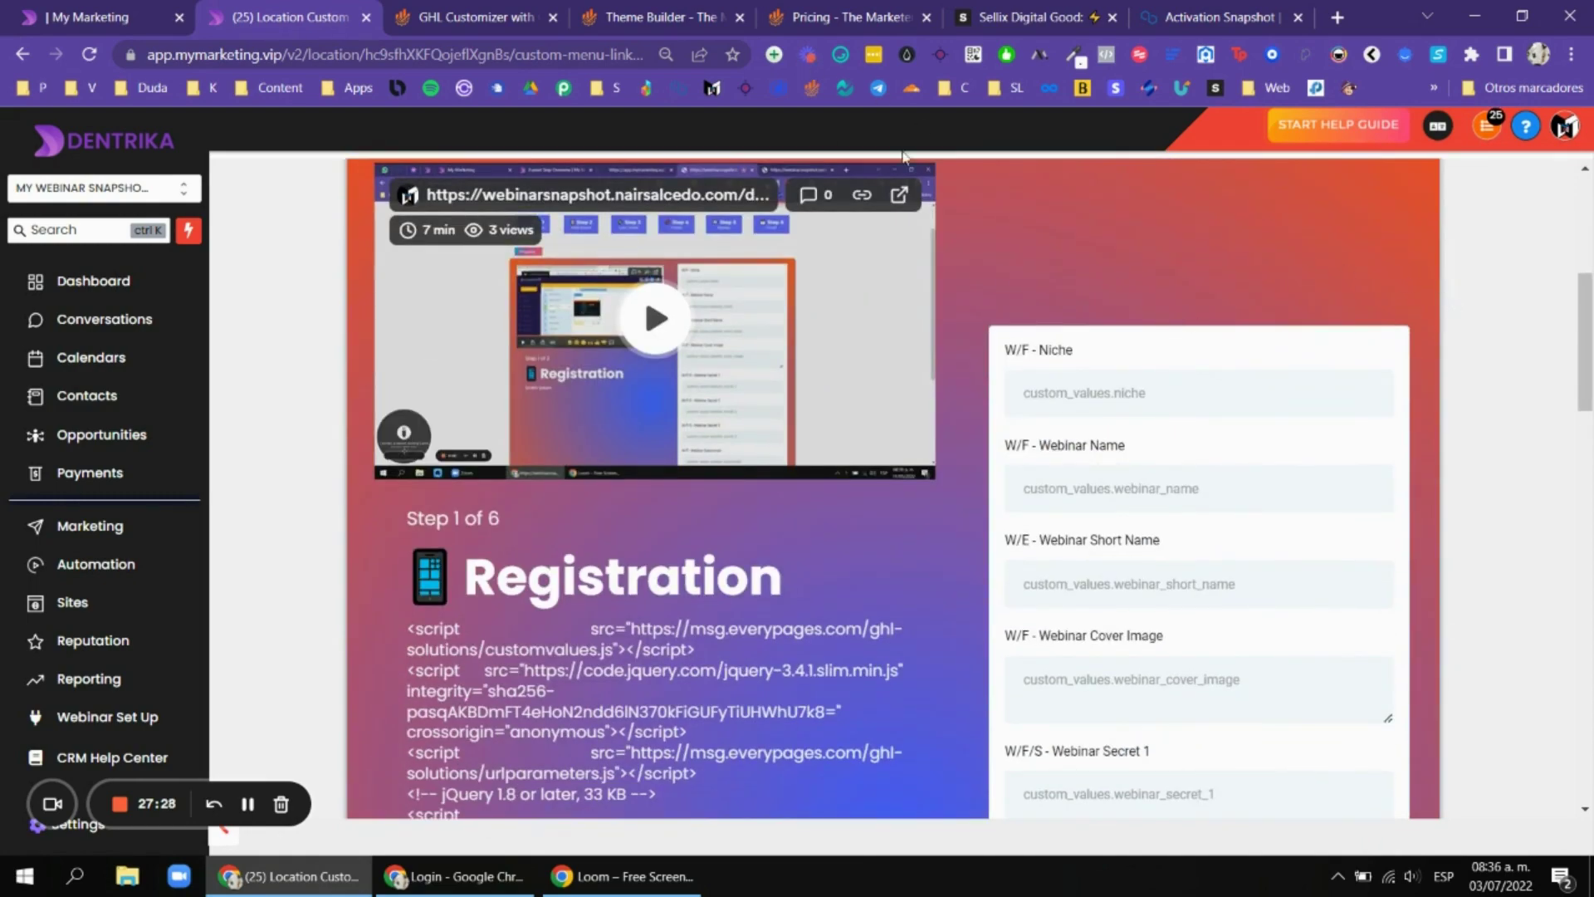
pyautogui.scroll(-10, 1446, 444)
pyautogui.scroll(6, 1446, 445)
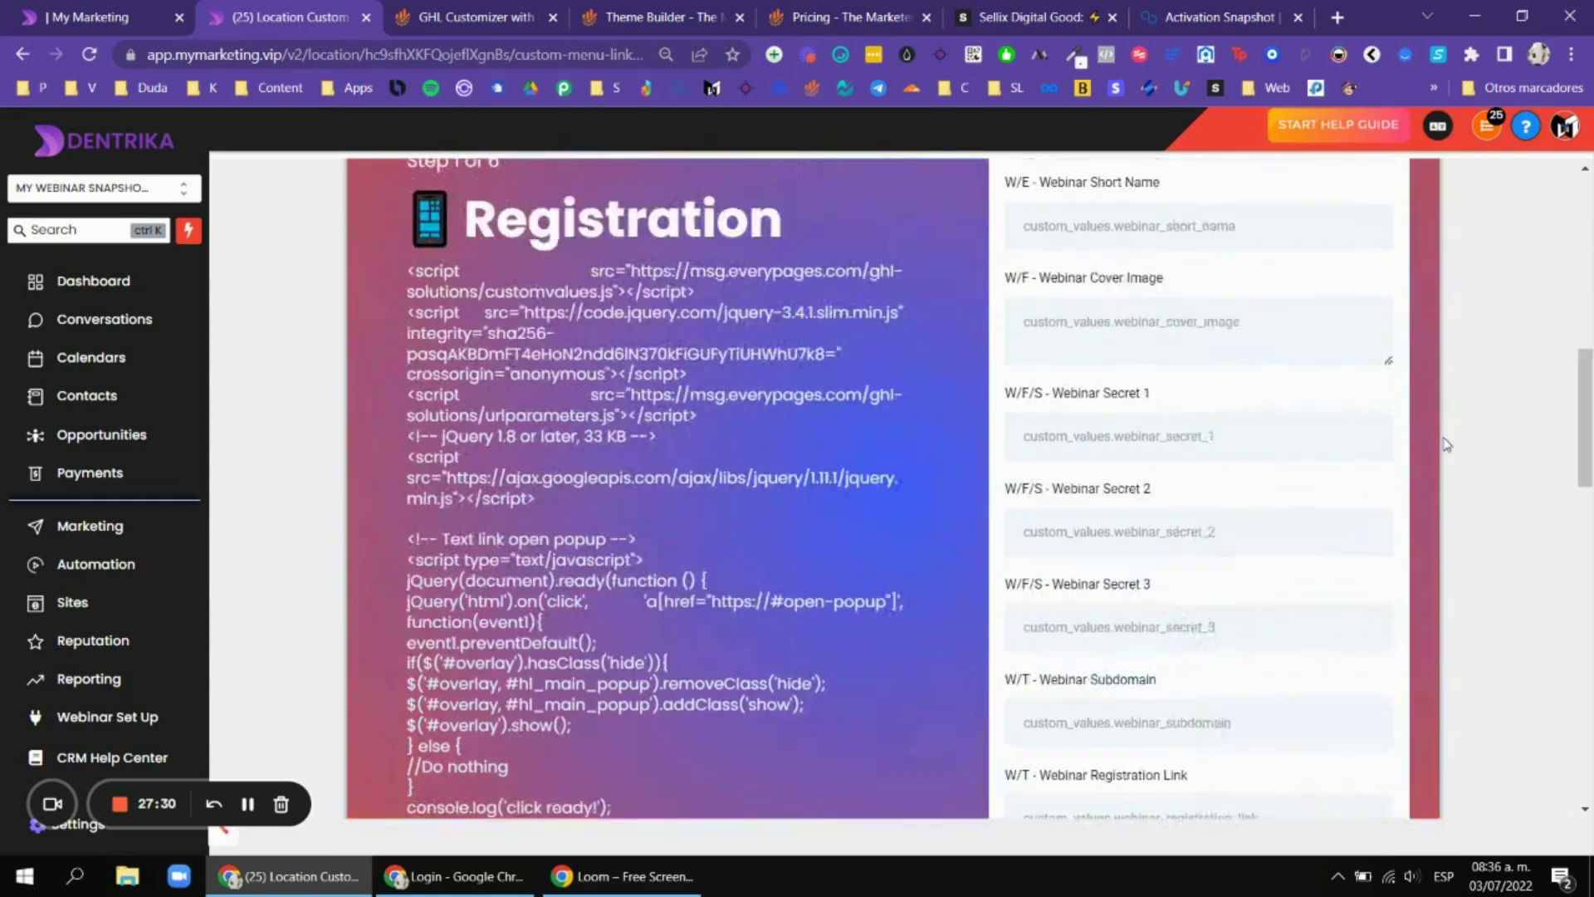
pyautogui.scroll(10, 1447, 444)
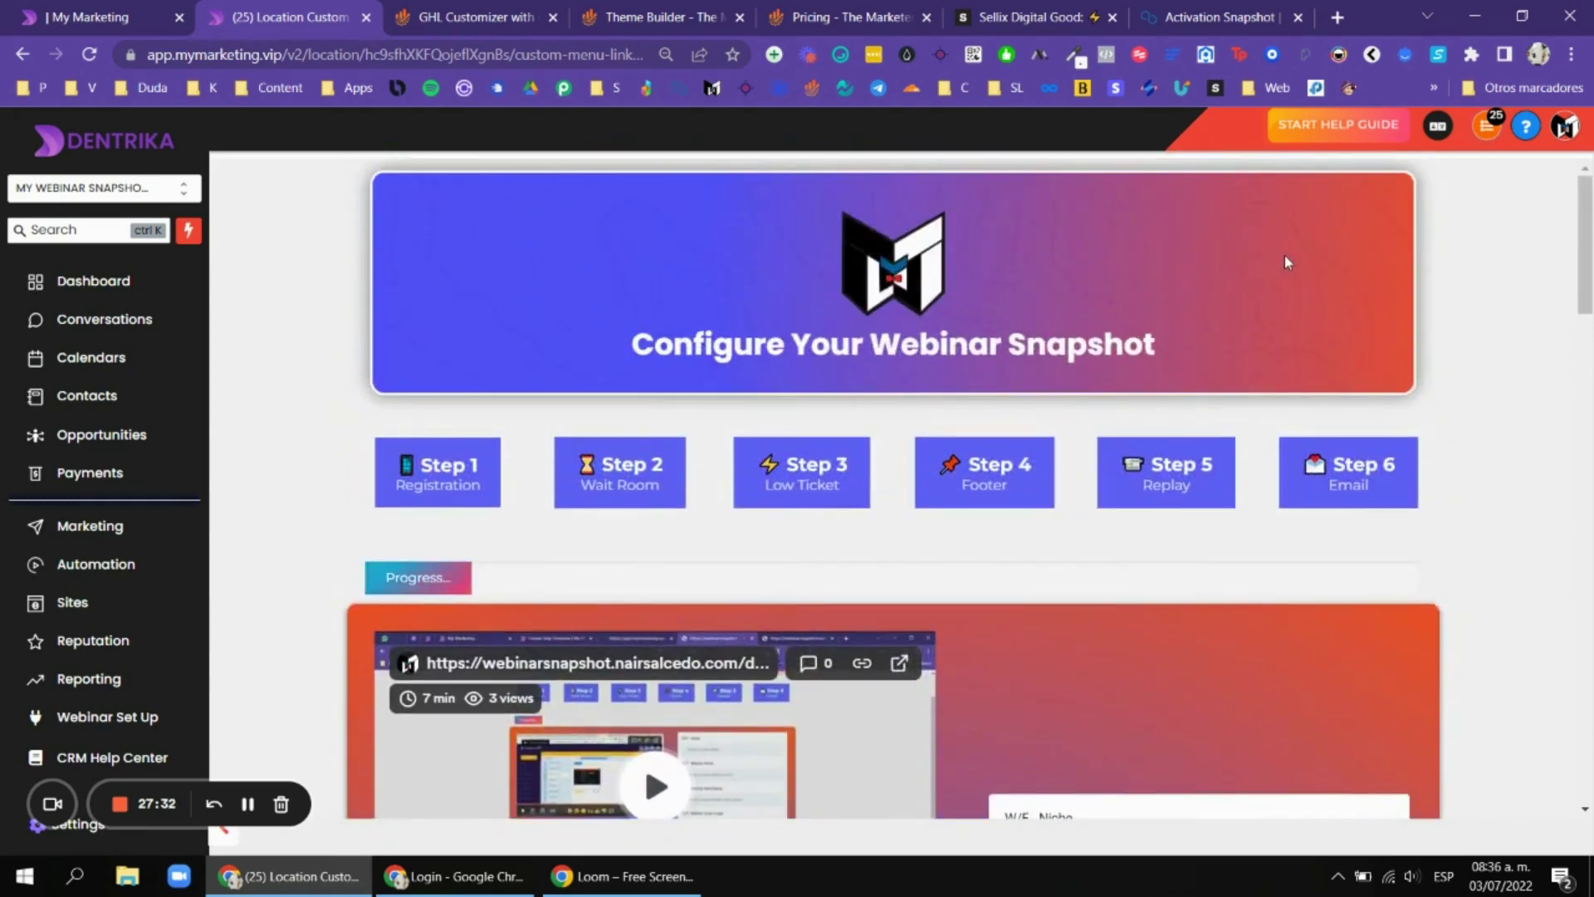
pyautogui.click(517, 14)
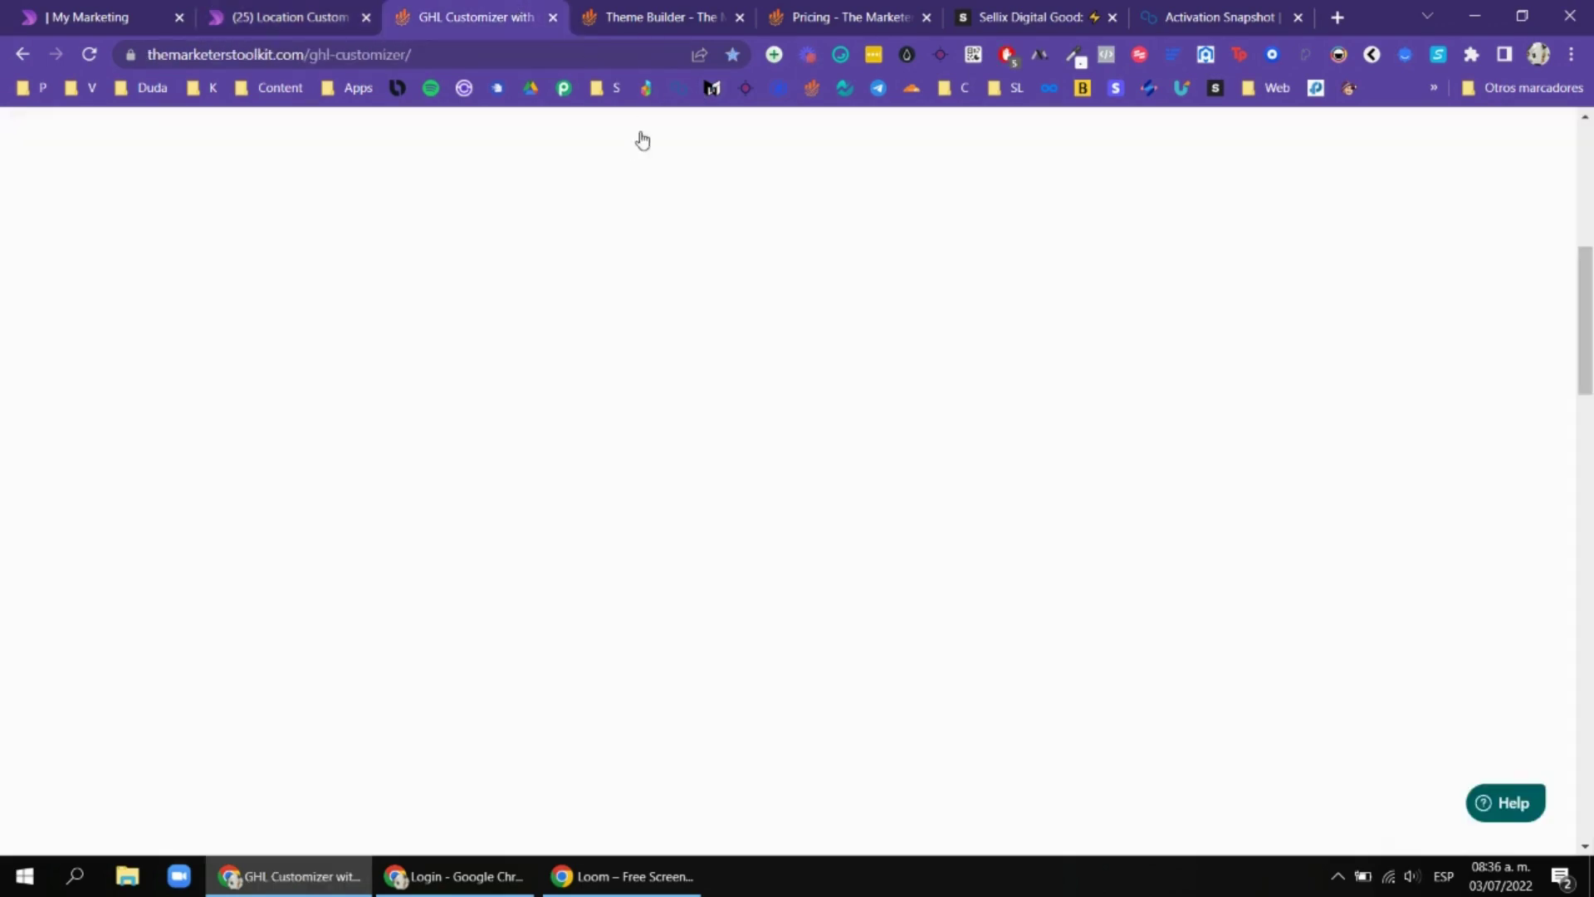
# Turn on the Twilio & Mailgun Integrations customizer feature and save.
pyautogui.scroll(3, 1012, 341)
pyautogui.scroll(-3, 1071, 321)
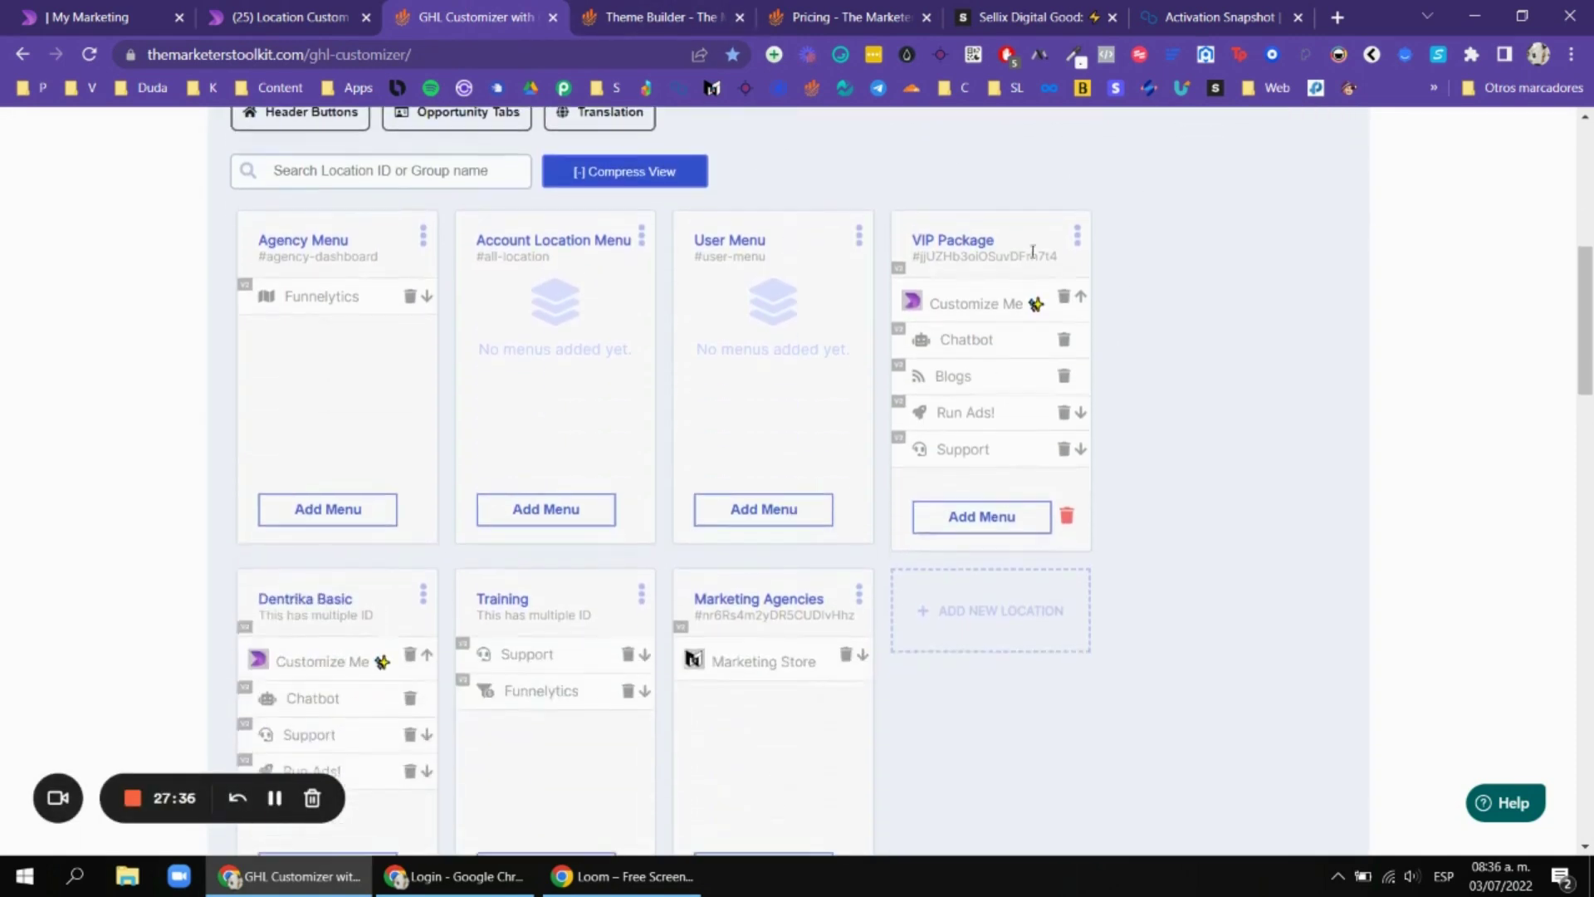
pyautogui.scroll(1, 1222, 229)
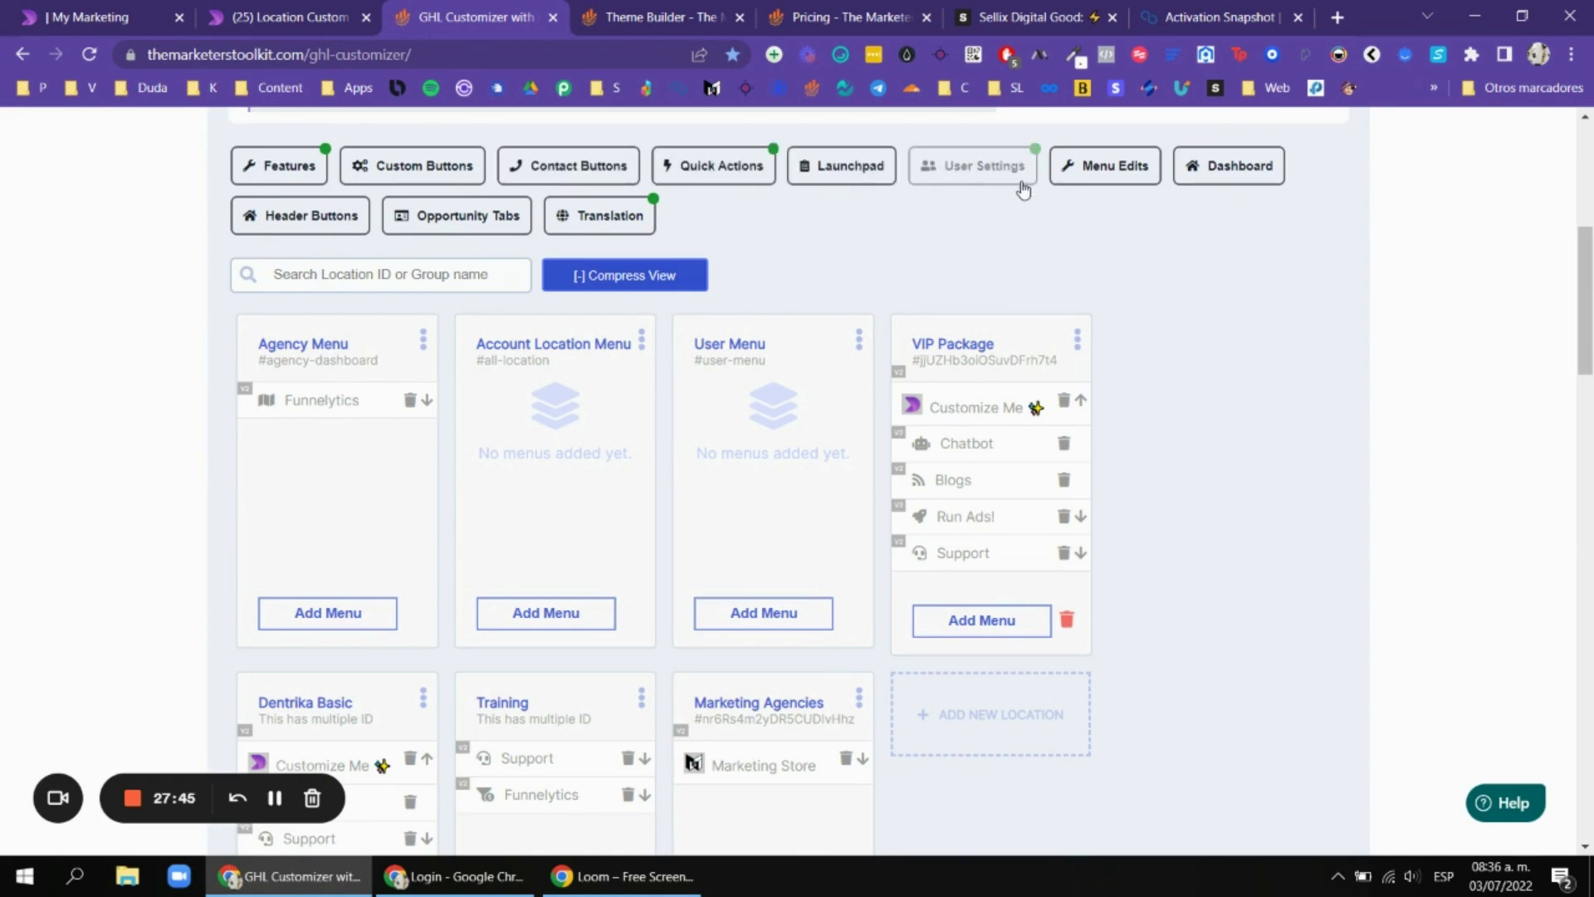
pyautogui.click(280, 166)
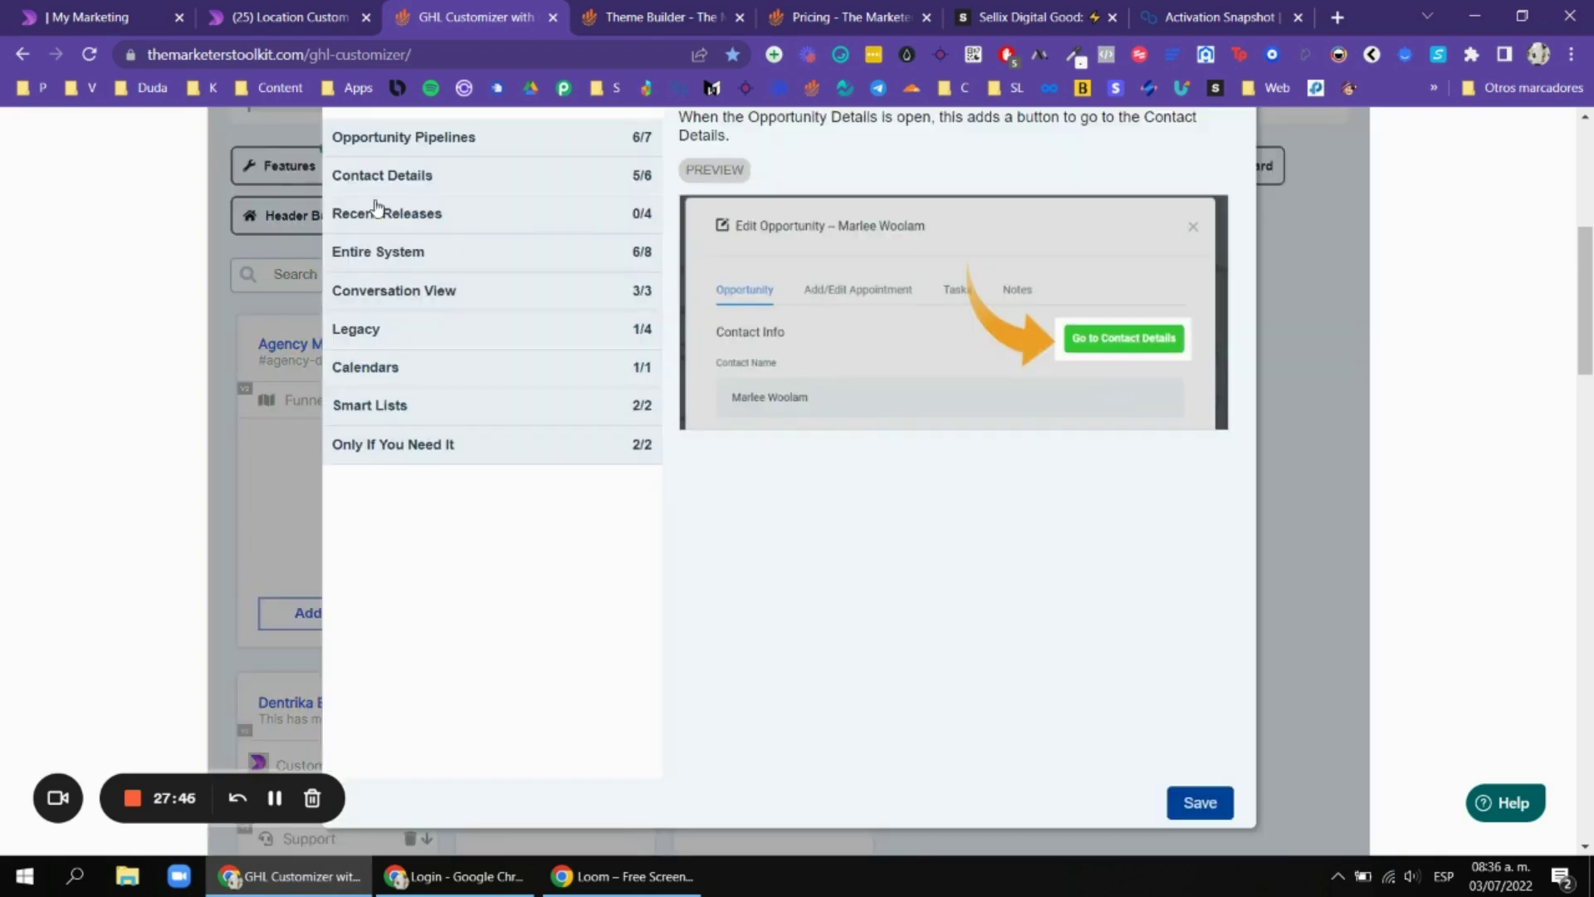
pyautogui.click(432, 176)
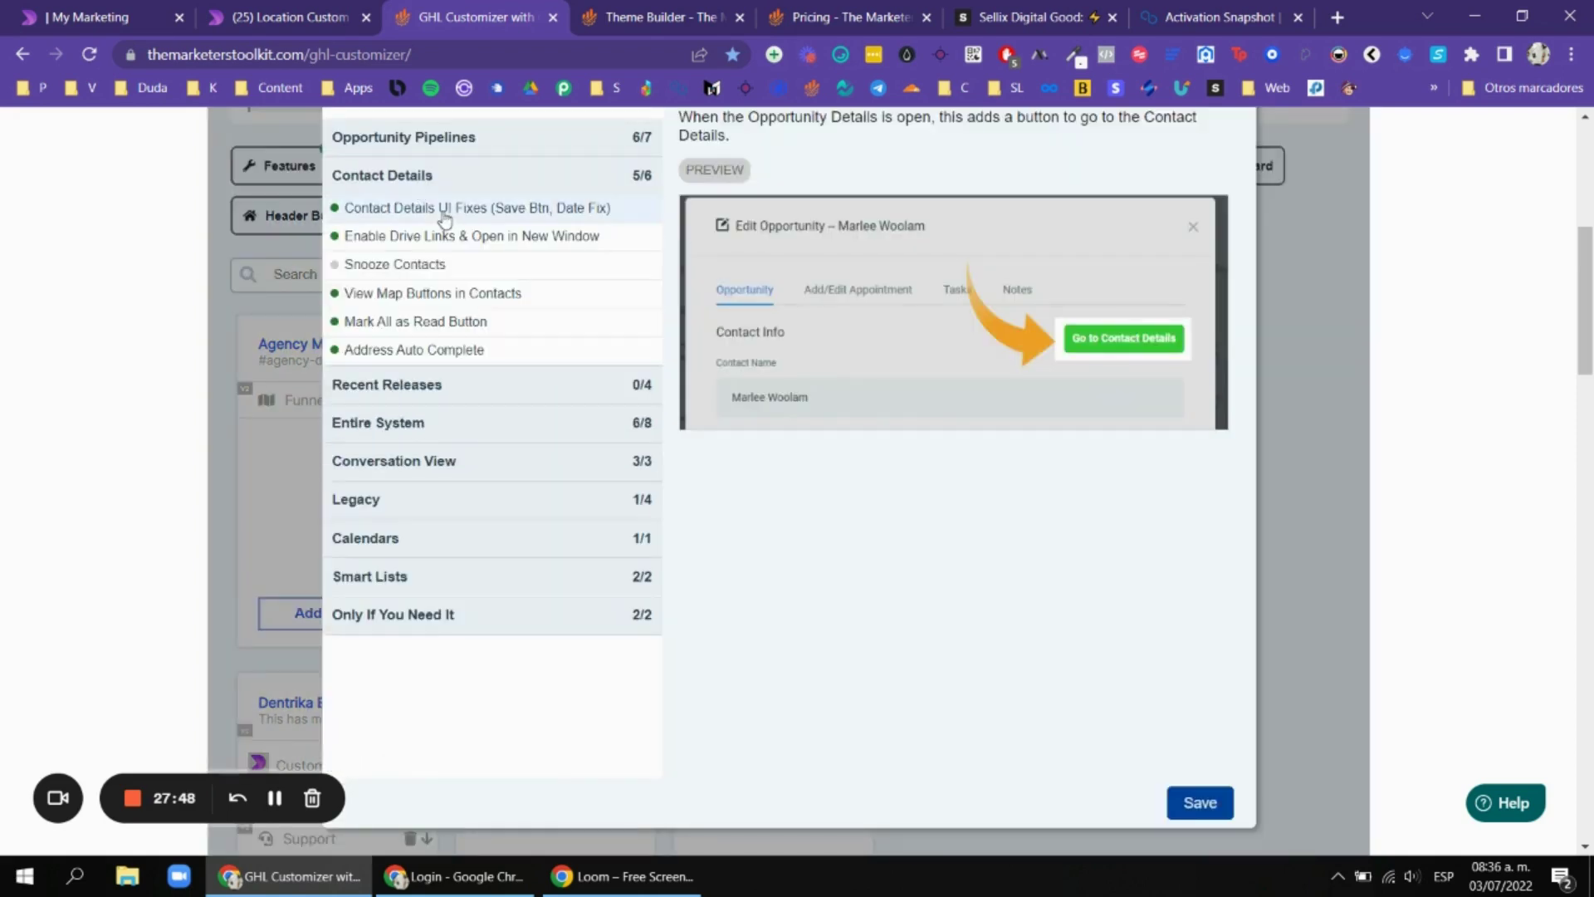
pyautogui.click(432, 384)
pyautogui.click(436, 331)
pyautogui.scroll(1, 581, 324)
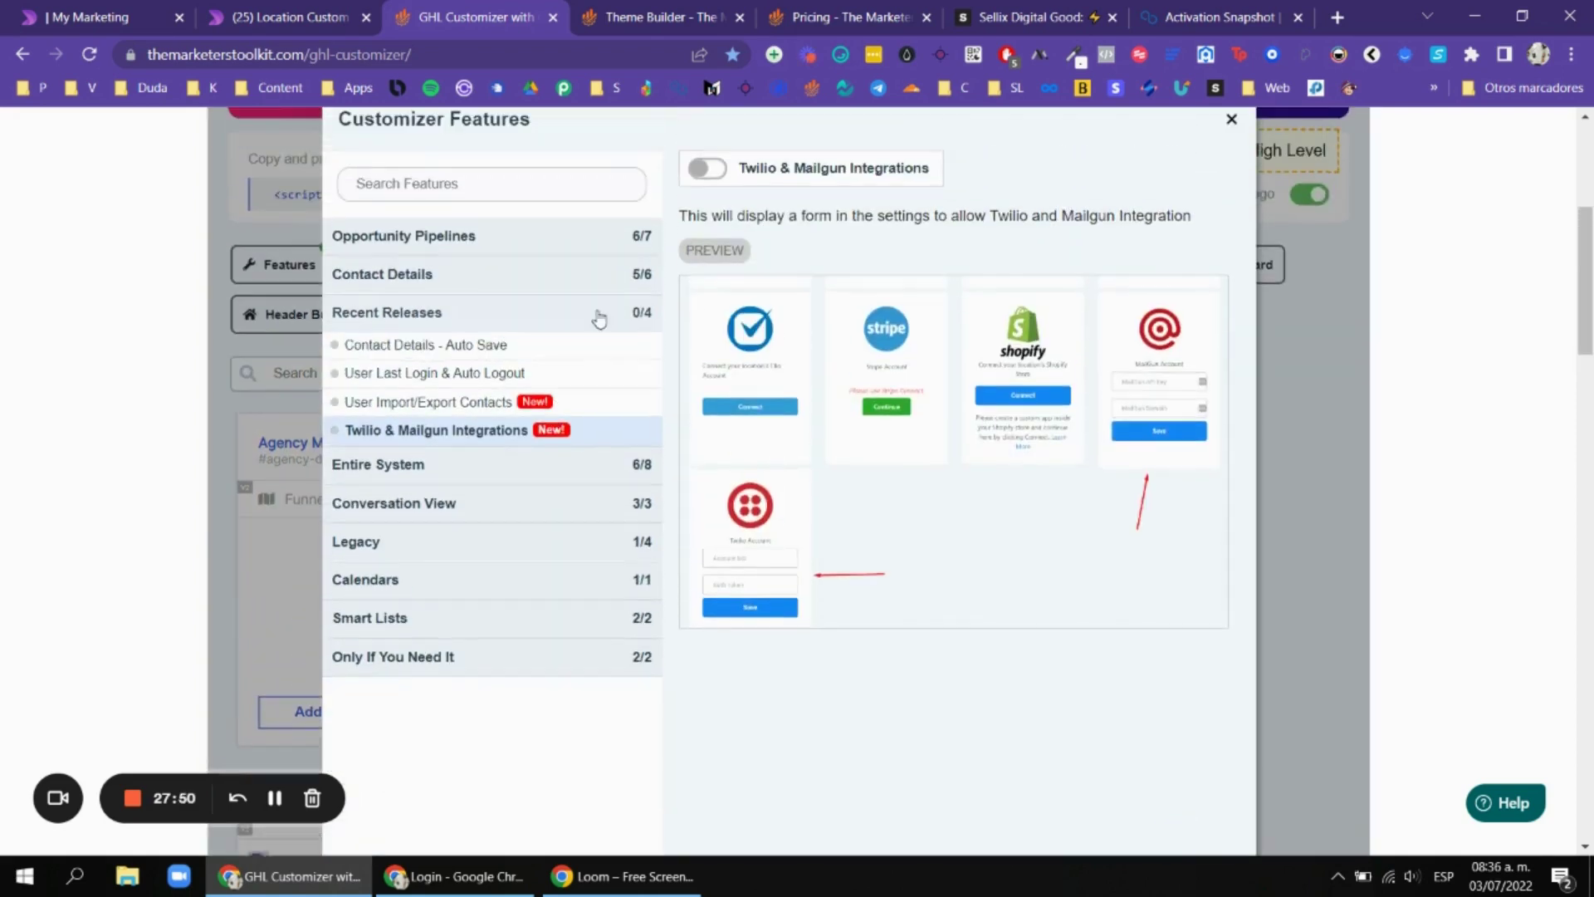
pyautogui.click(710, 170)
pyautogui.scroll(-4, 1021, 477)
pyautogui.click(1200, 596)
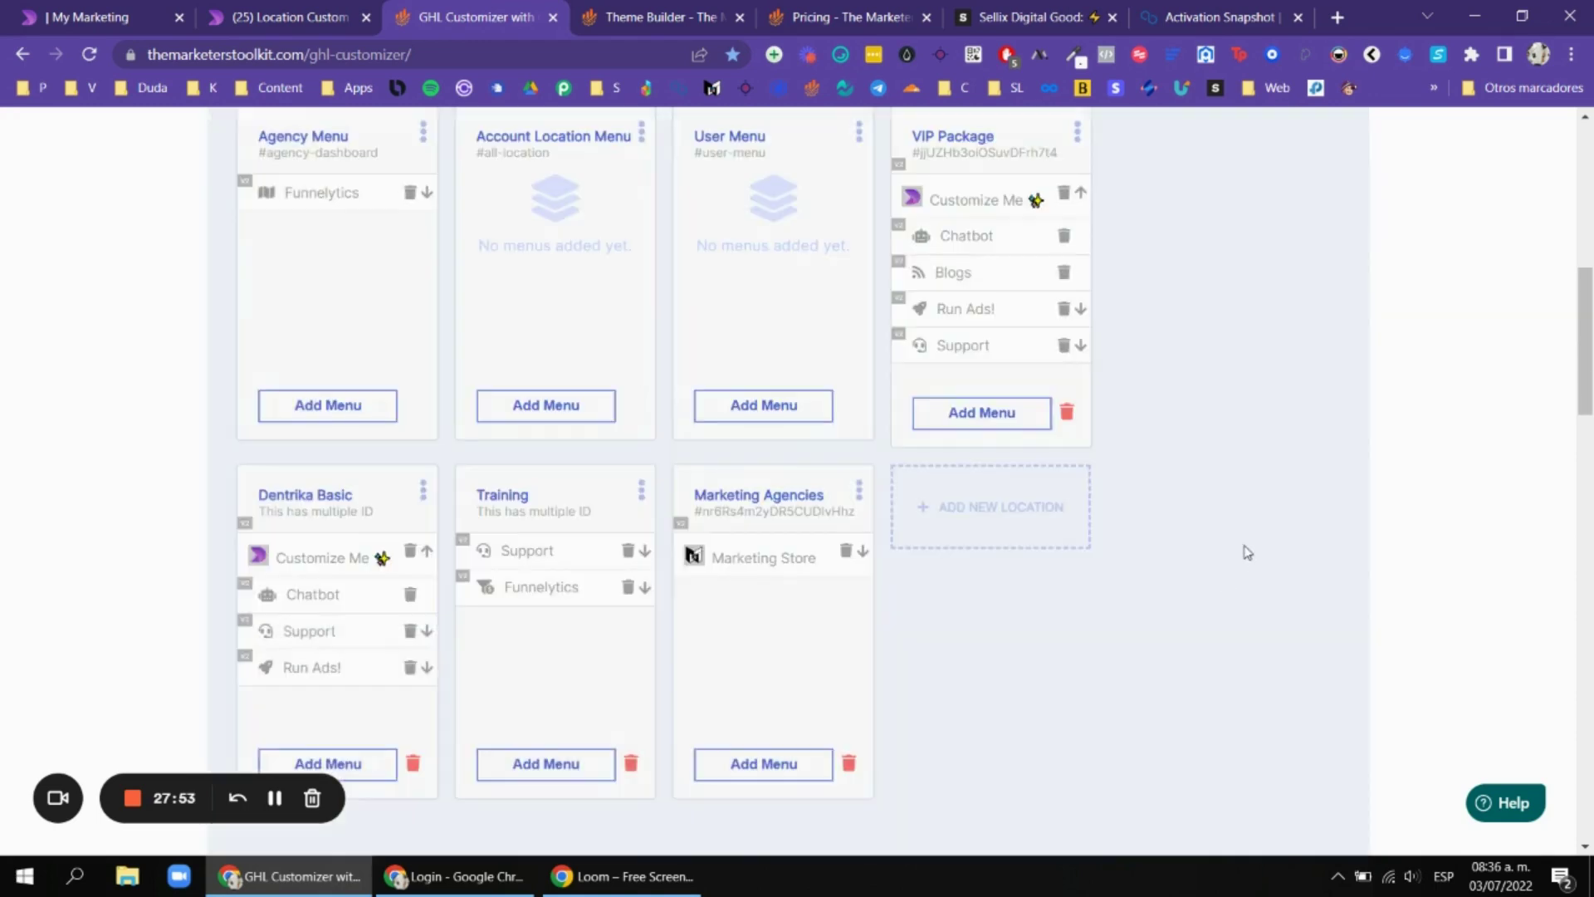
# Enable Contact Details - Auto Save, User Import/Export Contacts and User Last Login & Auto Logout, then save.
pyautogui.scroll(5, 1248, 552)
pyautogui.click(279, 373)
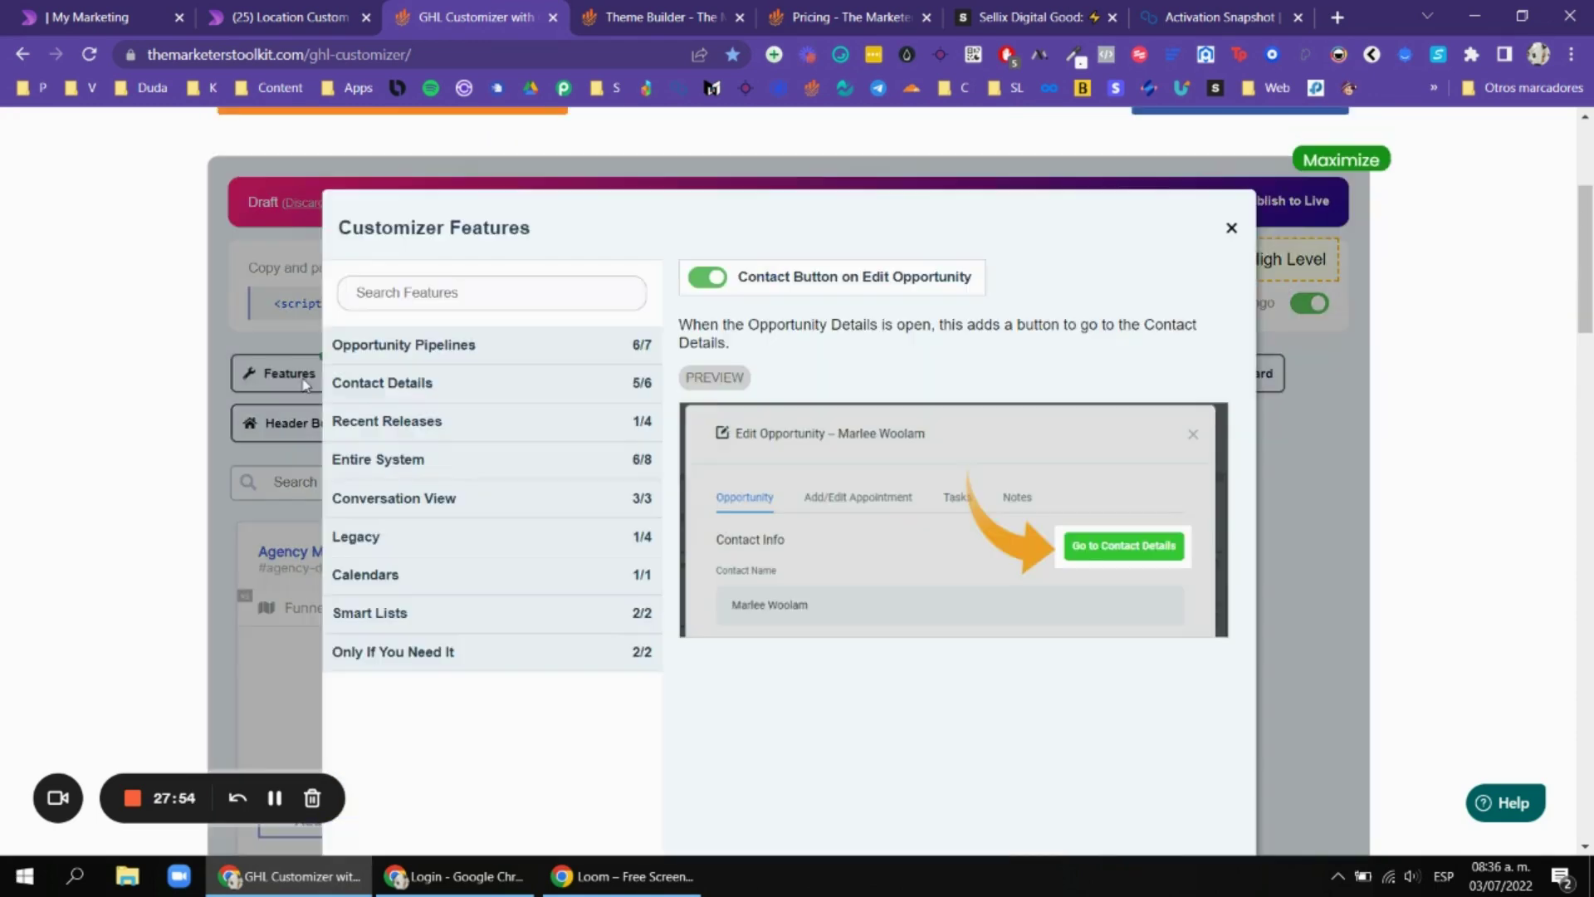
pyautogui.click(508, 501)
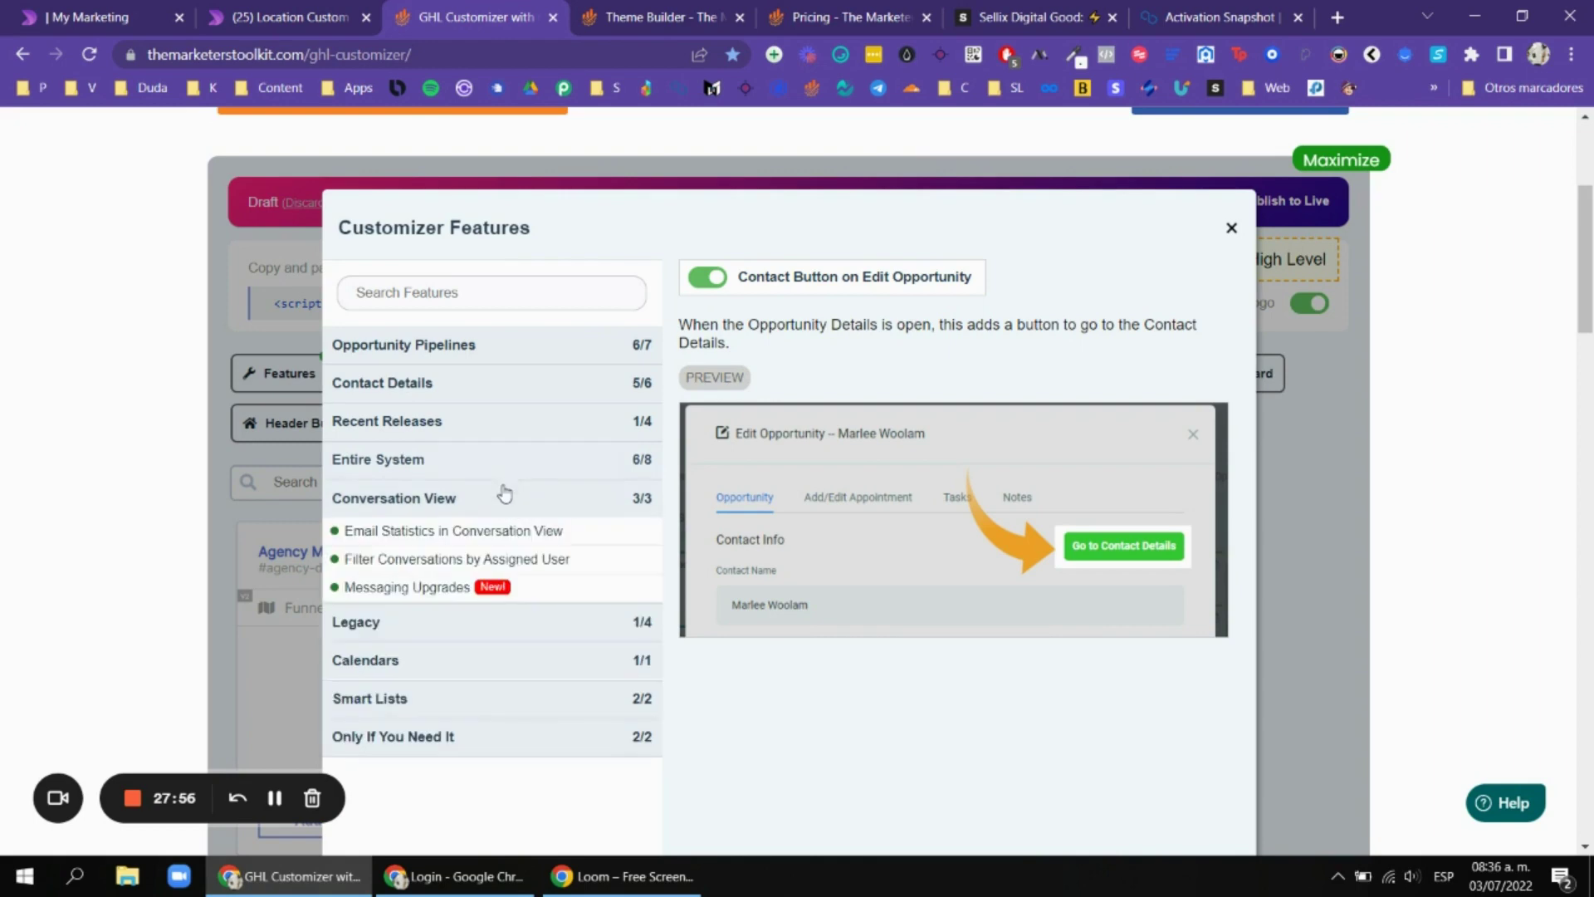
pyautogui.click(509, 500)
pyautogui.click(516, 425)
pyautogui.click(465, 510)
pyautogui.click(465, 481)
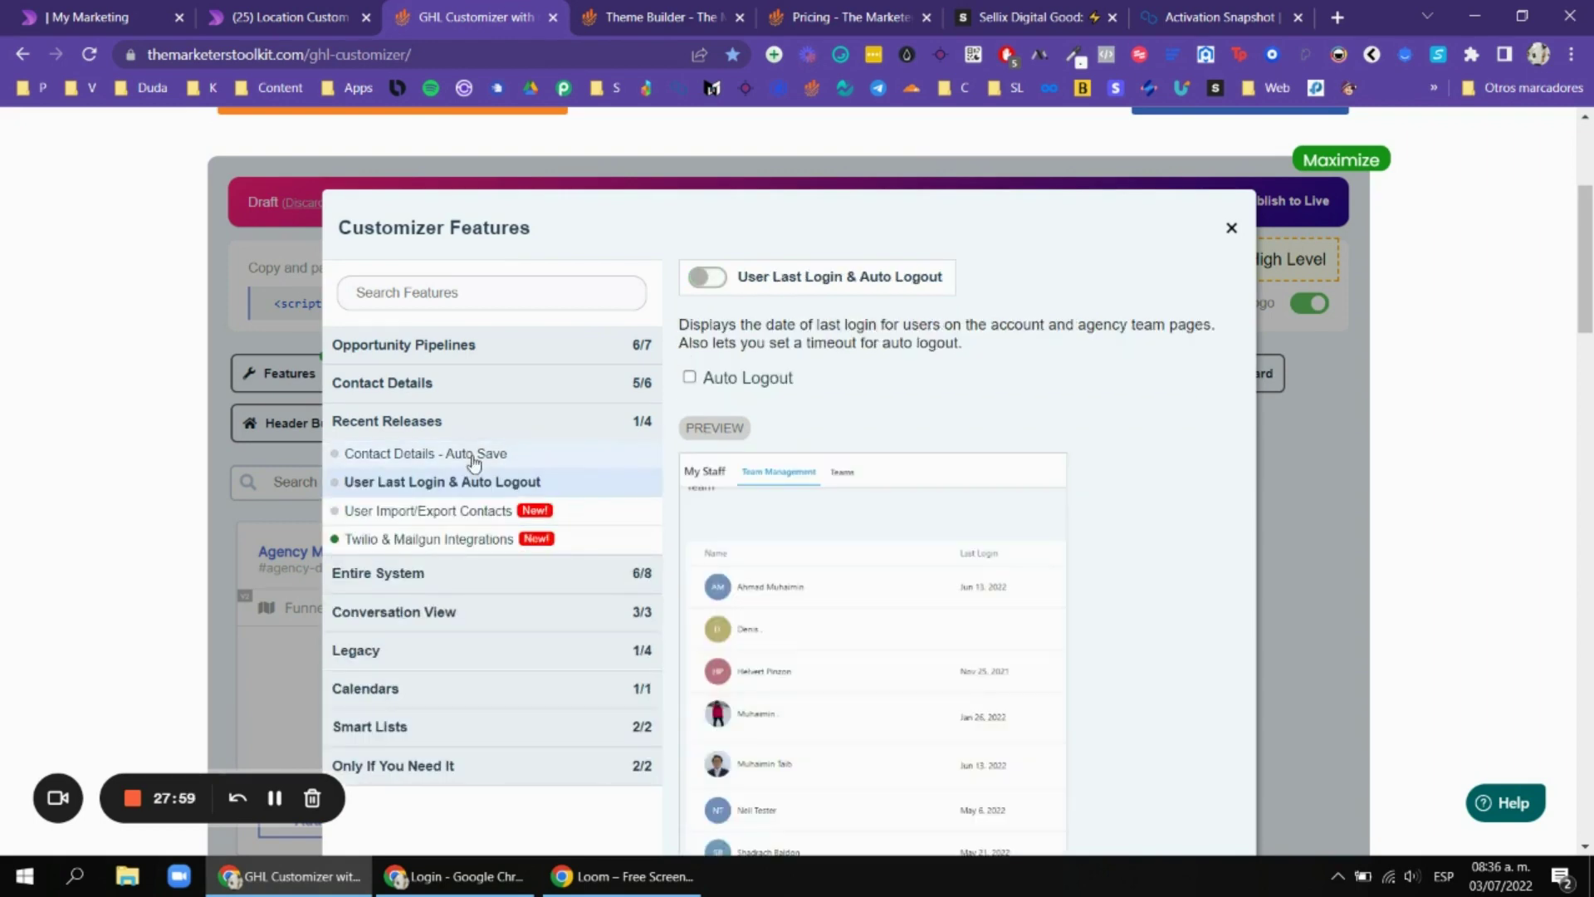
pyautogui.click(476, 454)
pyautogui.click(707, 277)
pyautogui.click(465, 509)
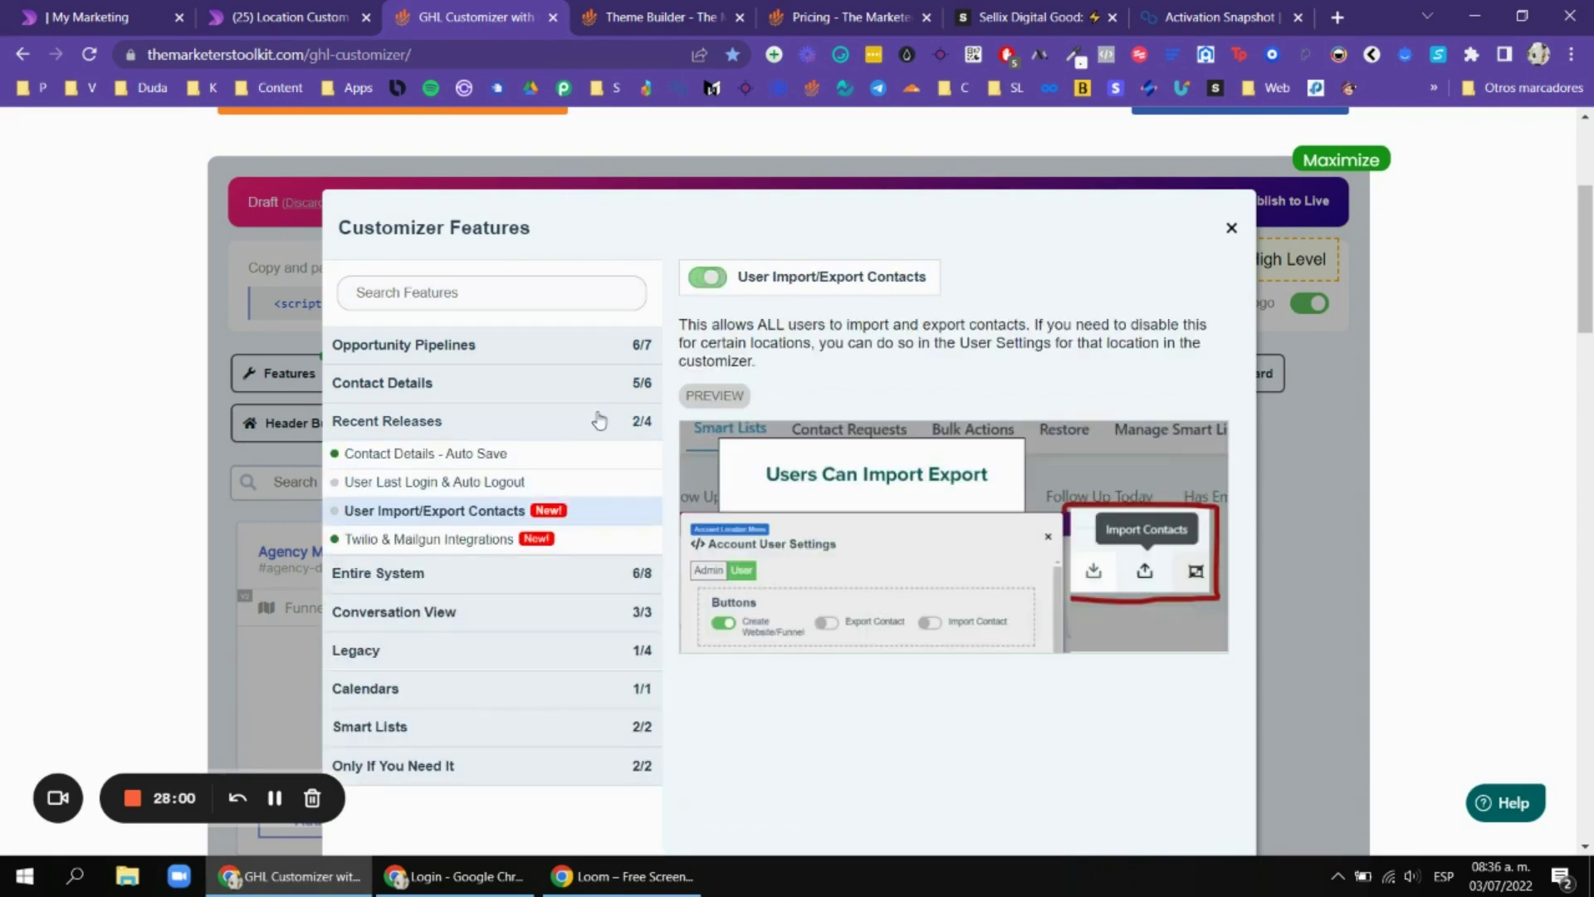
pyautogui.click(707, 277)
pyautogui.click(497, 480)
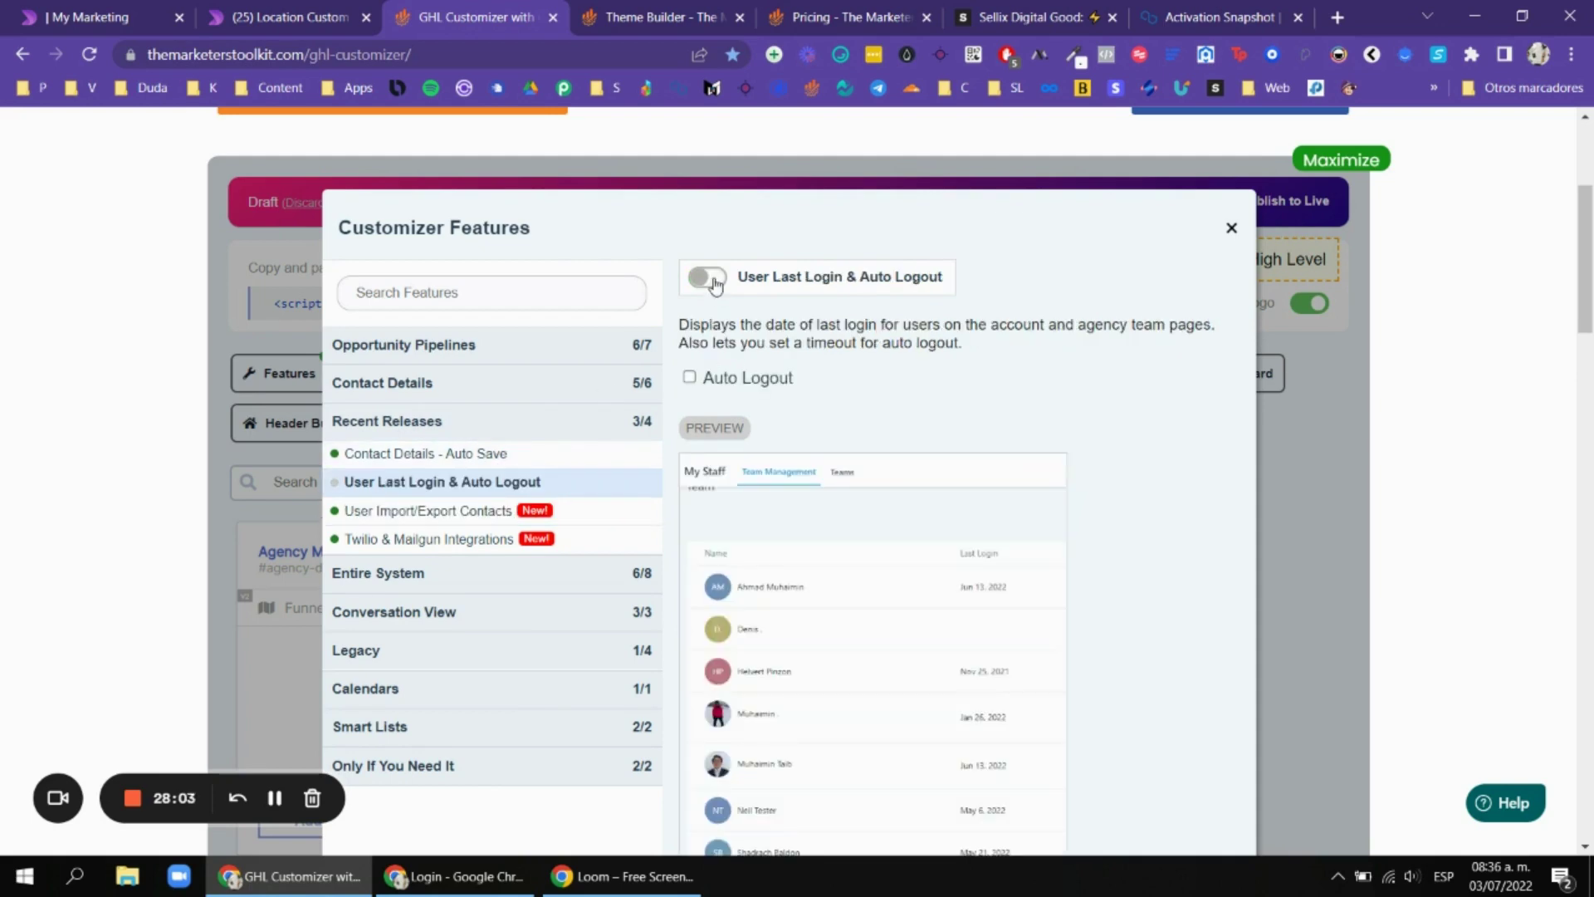
pyautogui.click(714, 284)
pyautogui.scroll(-5, 714, 332)
pyautogui.click(1209, 490)
# Look over the location menus and the Colores onboarding step, then return to GHL Customizer.
pyautogui.scroll(3, 373, 292)
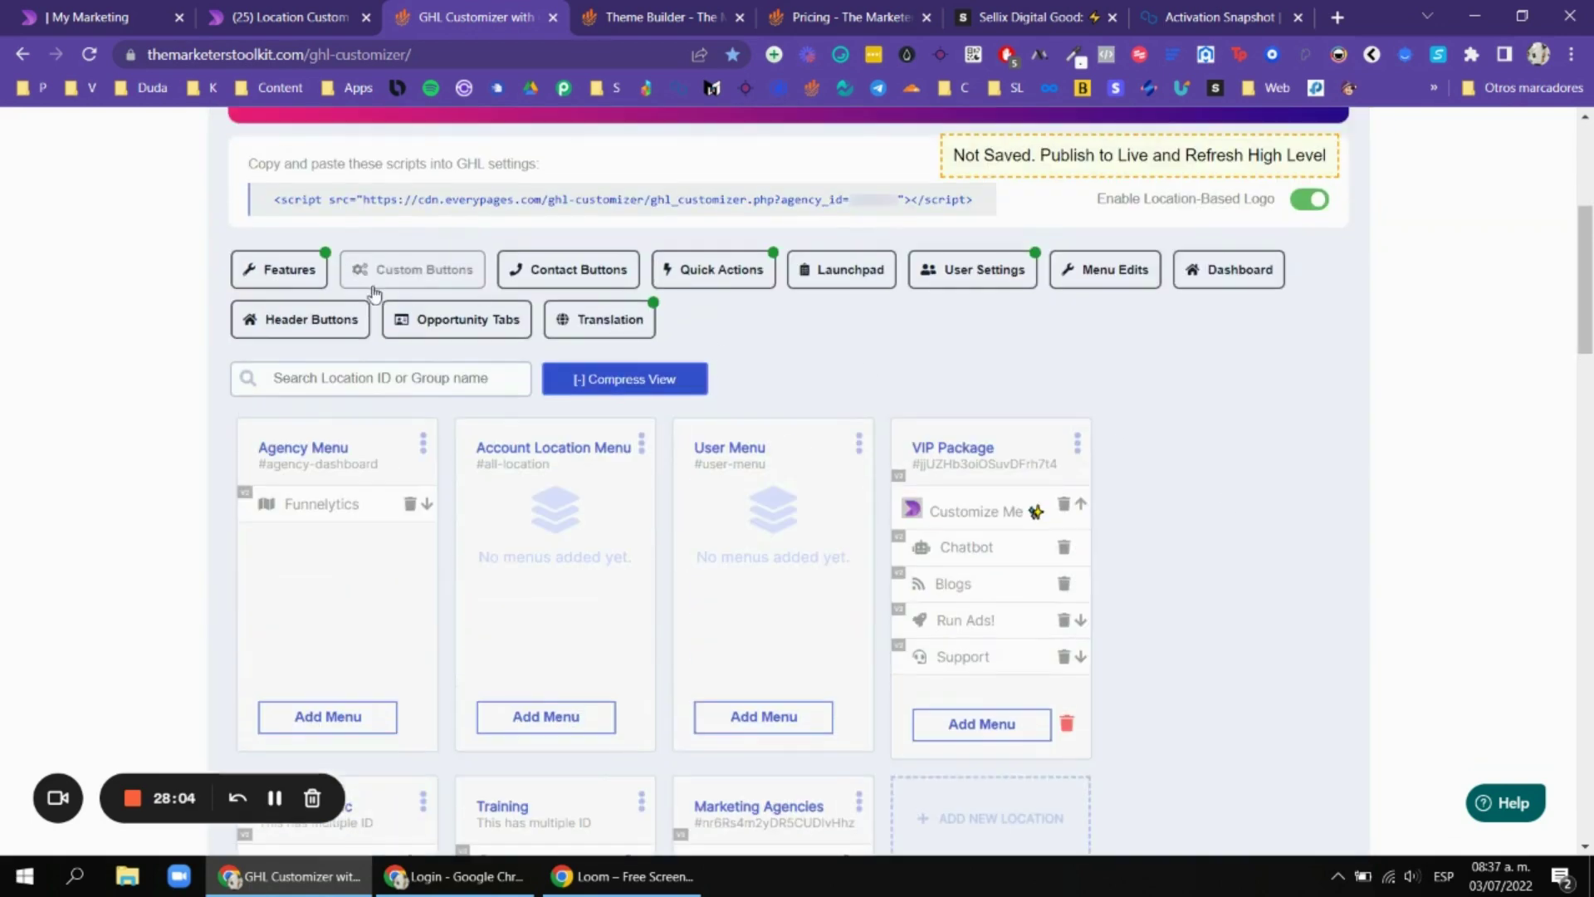
pyautogui.scroll(1, 1406, 171)
pyautogui.scroll(-2, 904, 349)
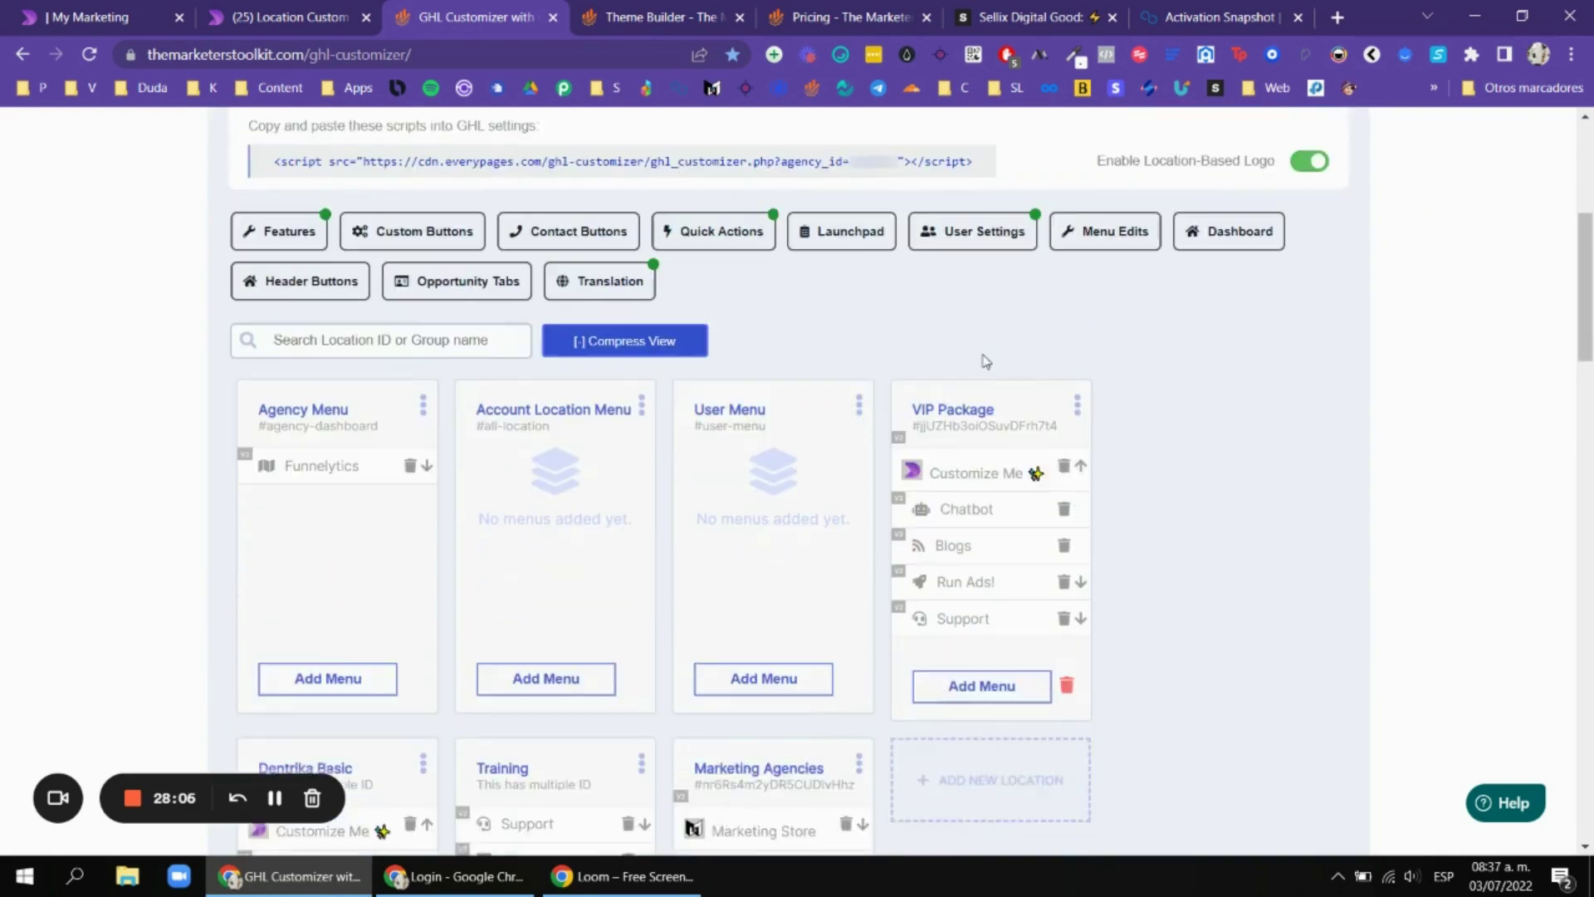
pyautogui.scroll(2, 996, 341)
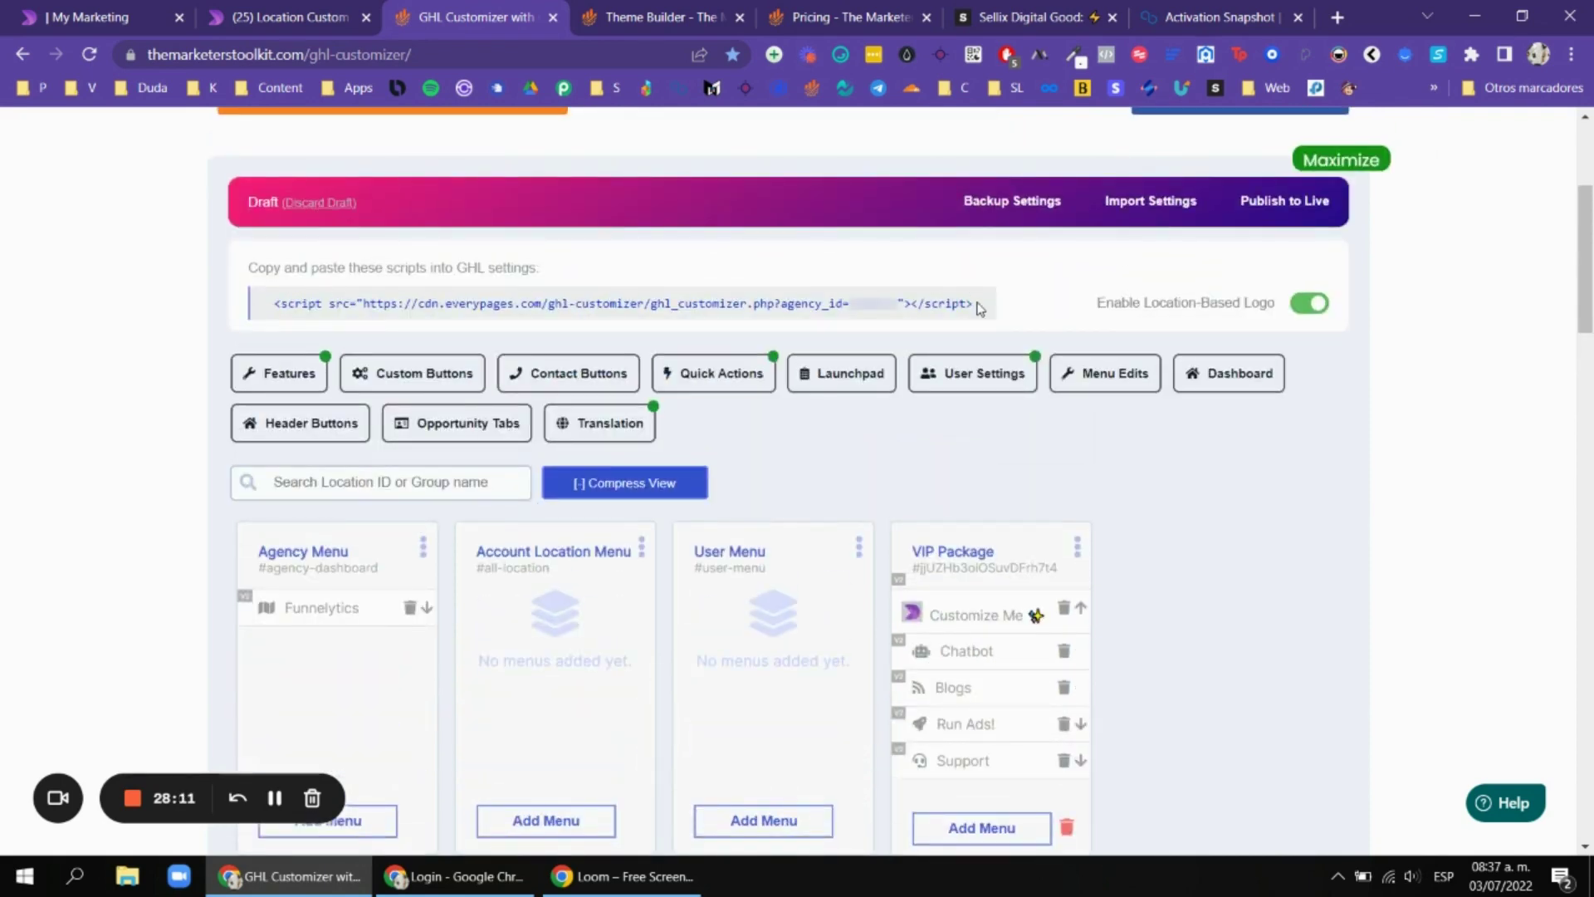
pyautogui.scroll(-3, 980, 309)
pyautogui.click(131, 13)
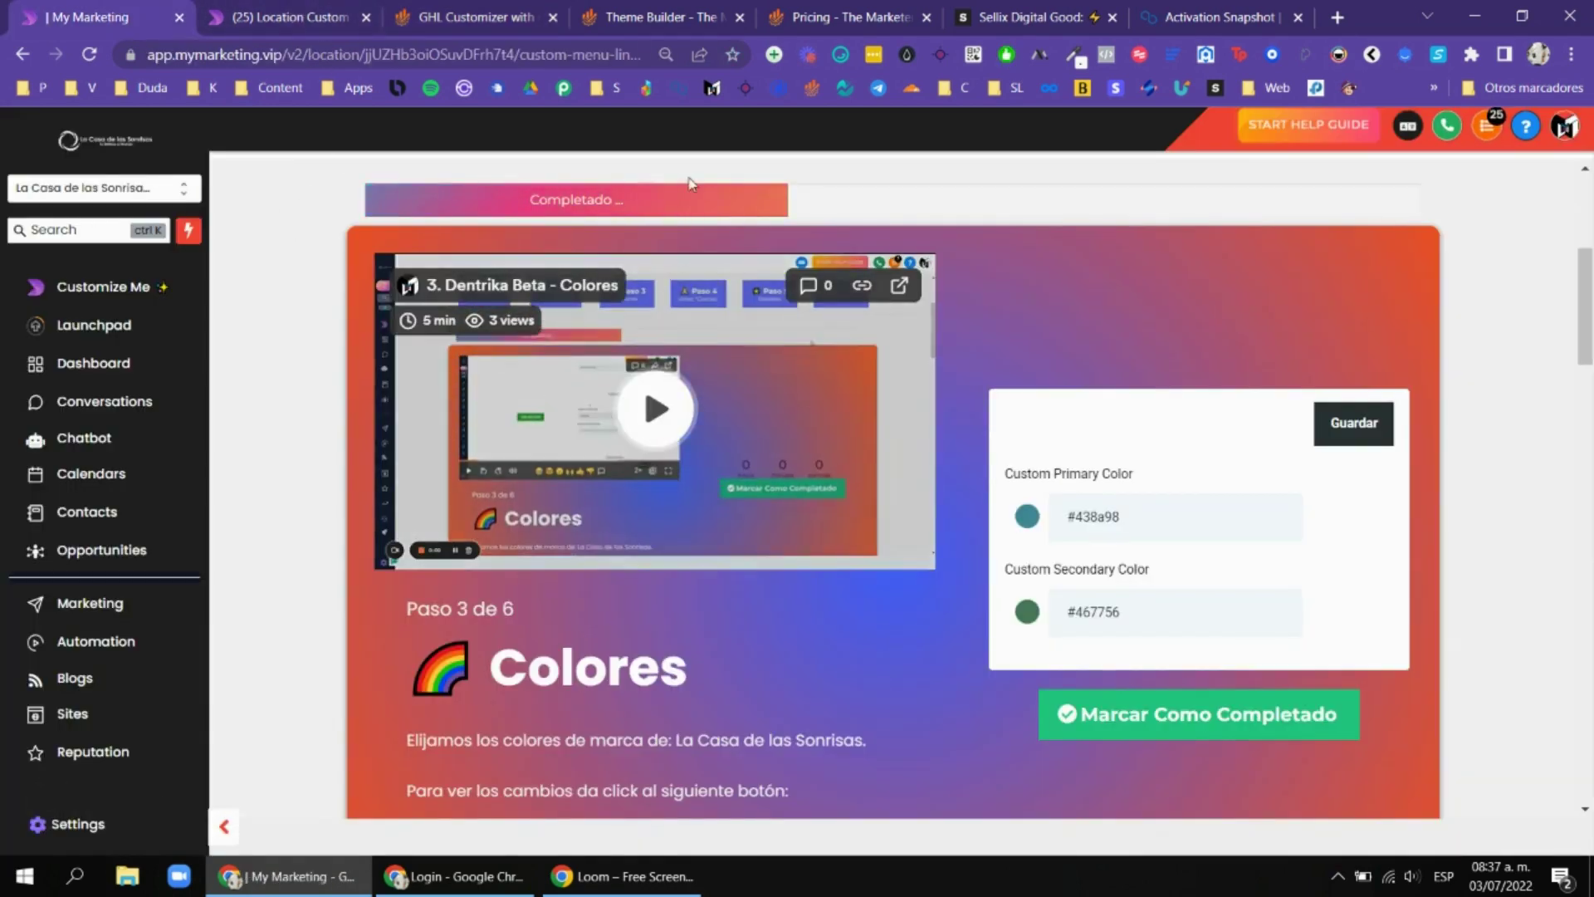
pyautogui.click(498, 17)
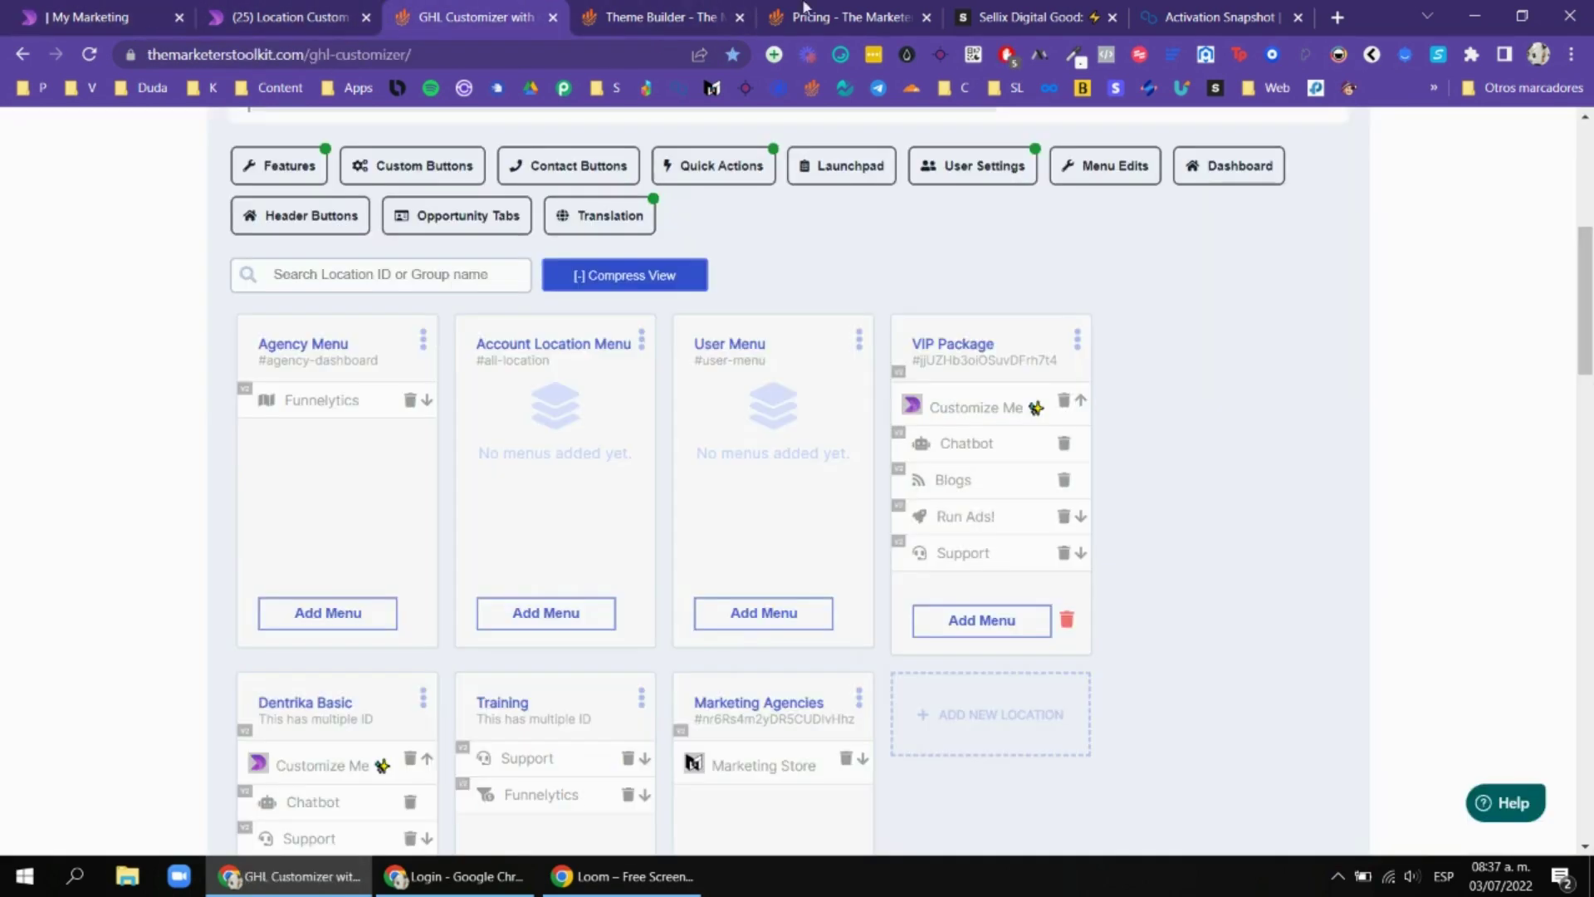
# Scroll through the Marketers Toolkit pricing plans.
pyautogui.click(803, 9)
pyautogui.scroll(3, 840, 322)
pyautogui.scroll(-5, 839, 323)
pyautogui.scroll(3, 1135, 233)
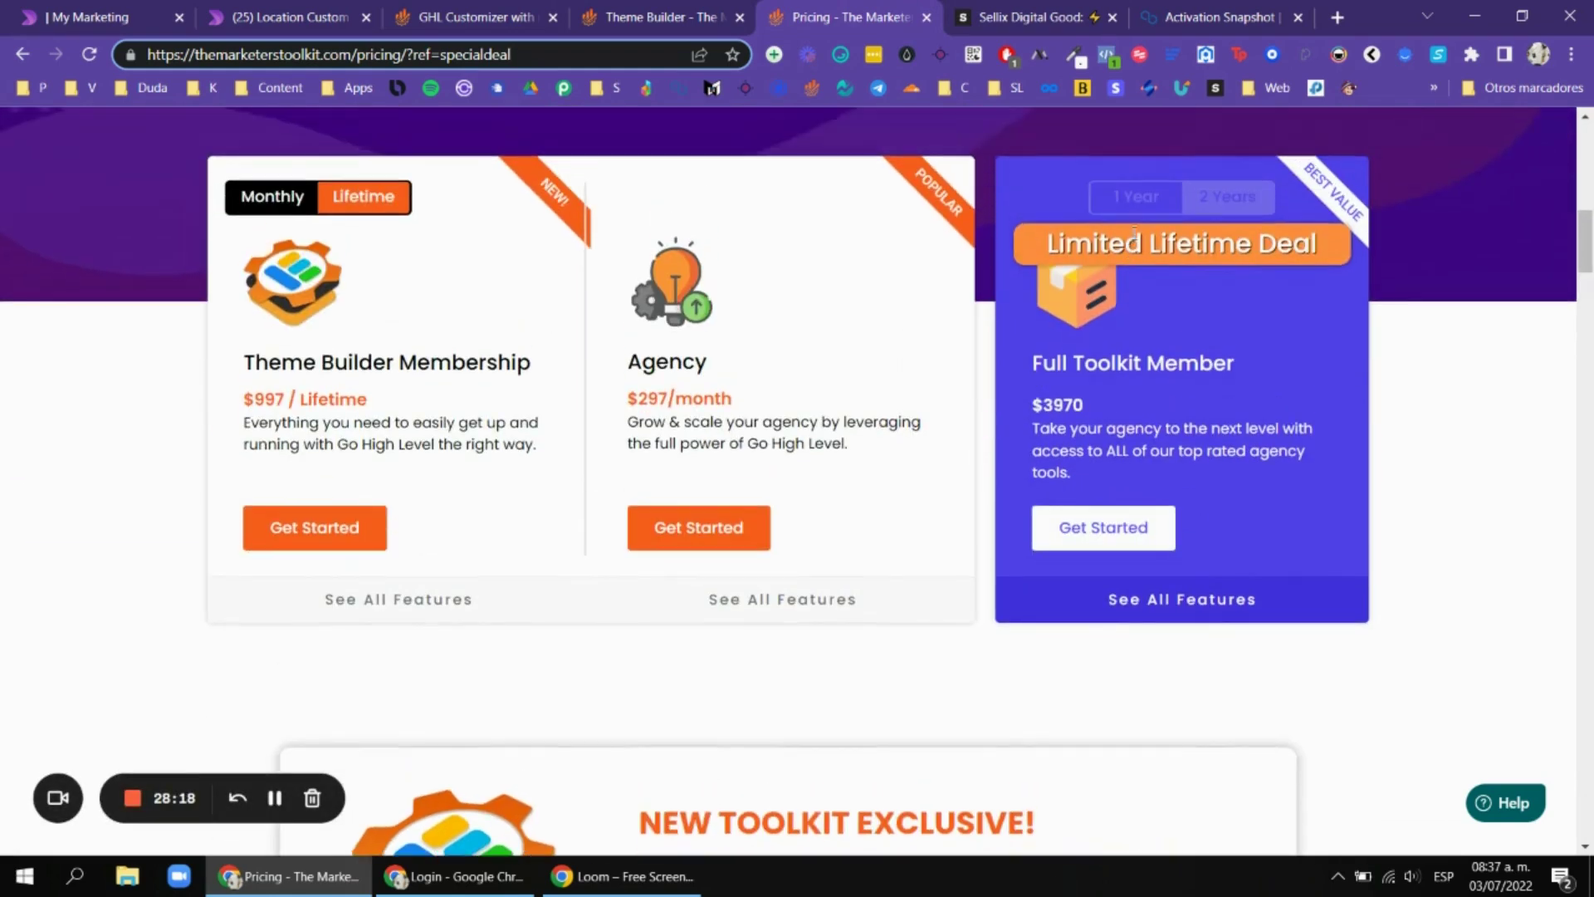
pyautogui.scroll(5, 1342, 332)
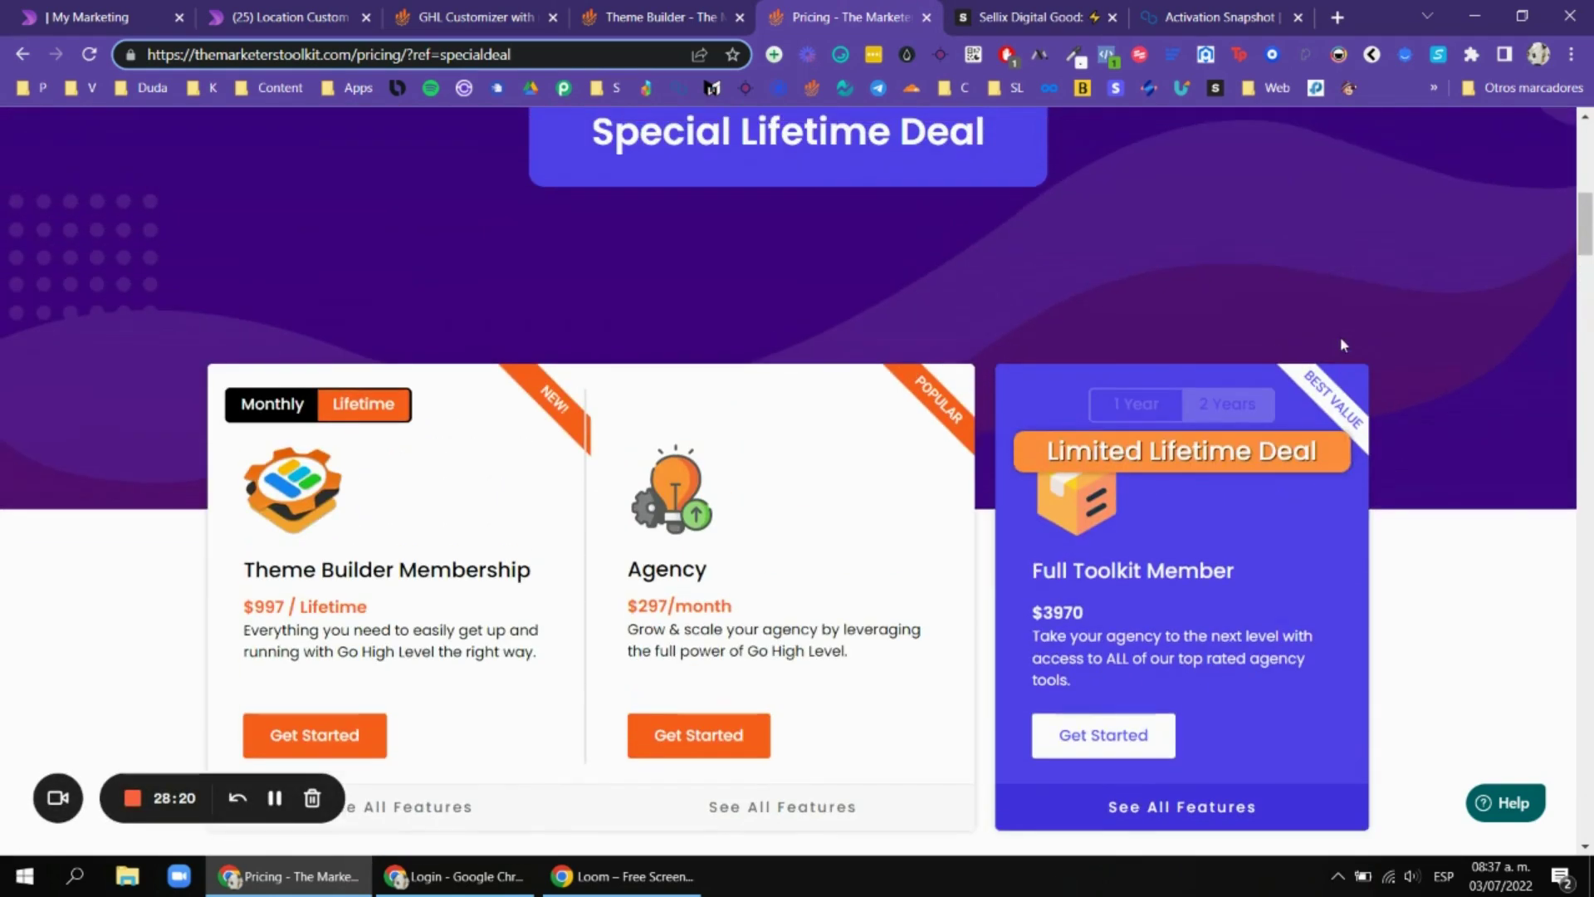
pyautogui.click(1338, 338)
pyautogui.scroll(-5, 1337, 338)
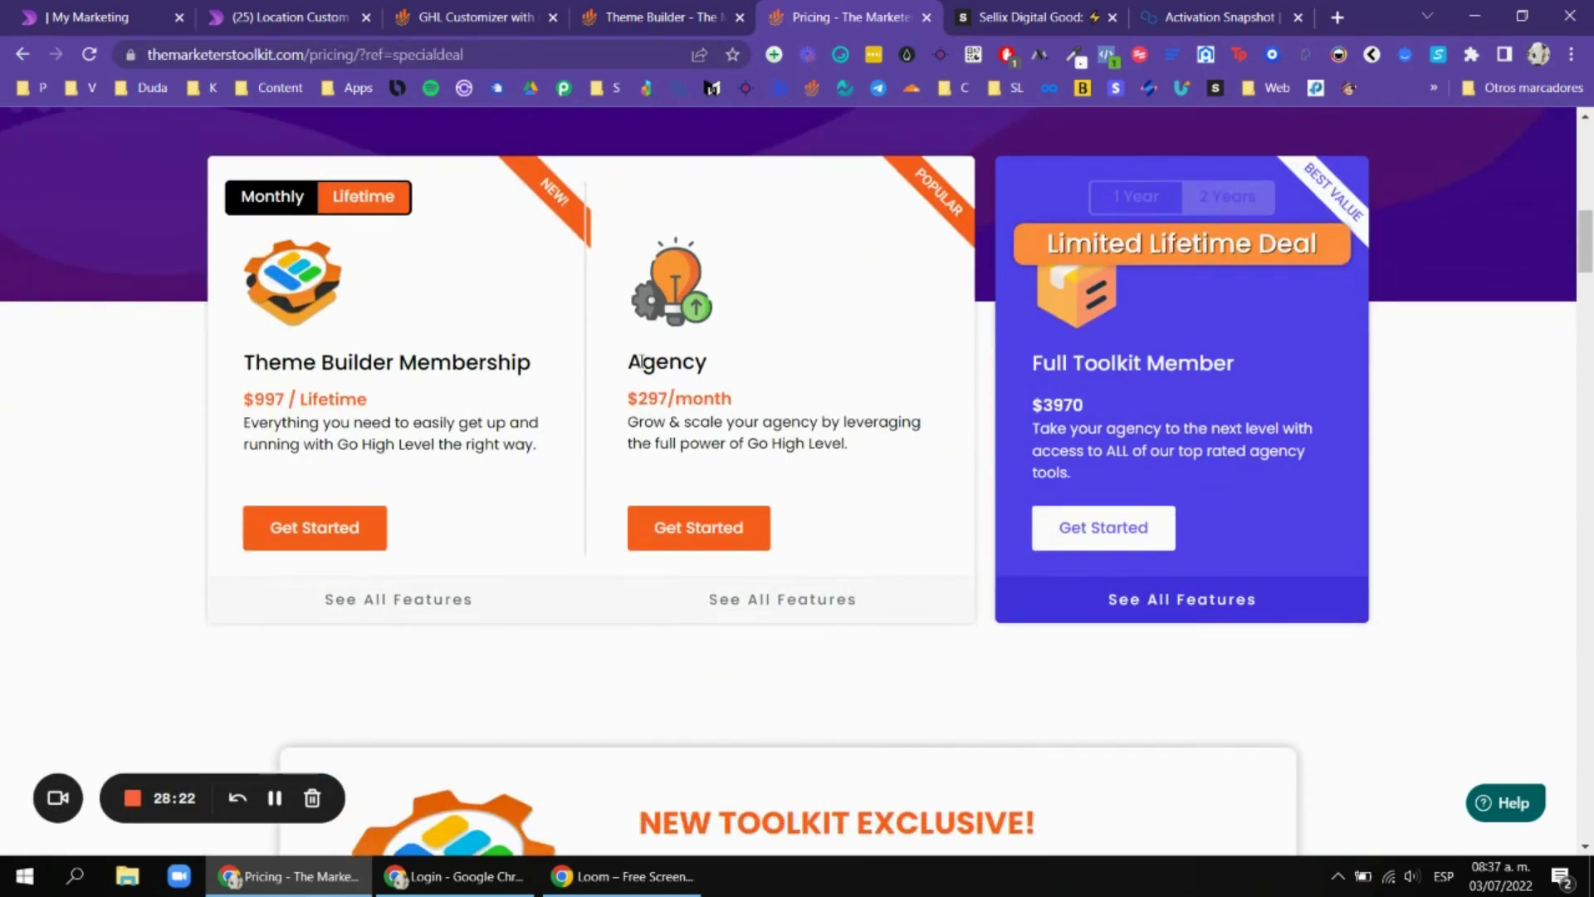
# Highlight the Agency plan, the Theme Builder Membership title and the $997 price.
pyautogui.doubleClick(642, 362)
pyautogui.click(678, 375)
pyautogui.click(269, 399)
pyautogui.moveTo(248, 362); pyautogui.dragTo(312, 355)
pyautogui.click(314, 355)
pyautogui.click(382, 406)
# Open the $297 SAAS Activation Snapshot listing on Sellix and highlight its title.
pyautogui.click(1048, 18)
pyautogui.scroll(3, 571, 375)
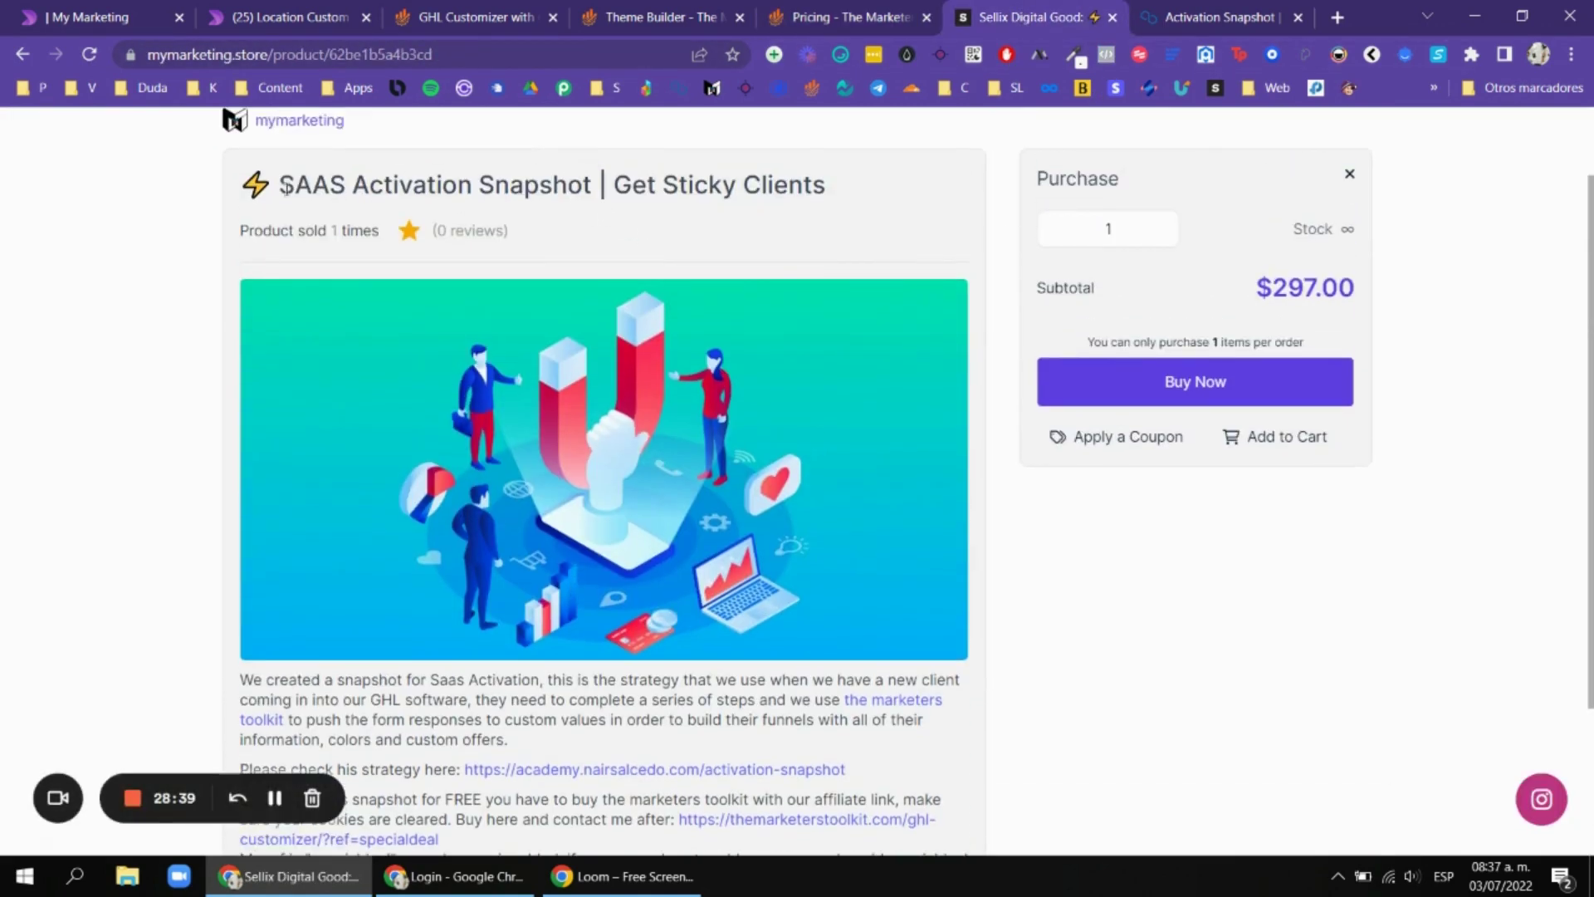
pyautogui.moveTo(280, 184); pyautogui.dragTo(593, 183)
pyautogui.click(576, 184)
# Highlight the listing's note about clearing cookies, then go to the Activation Snapshot doc.
pyautogui.scroll(-3, 608, 442)
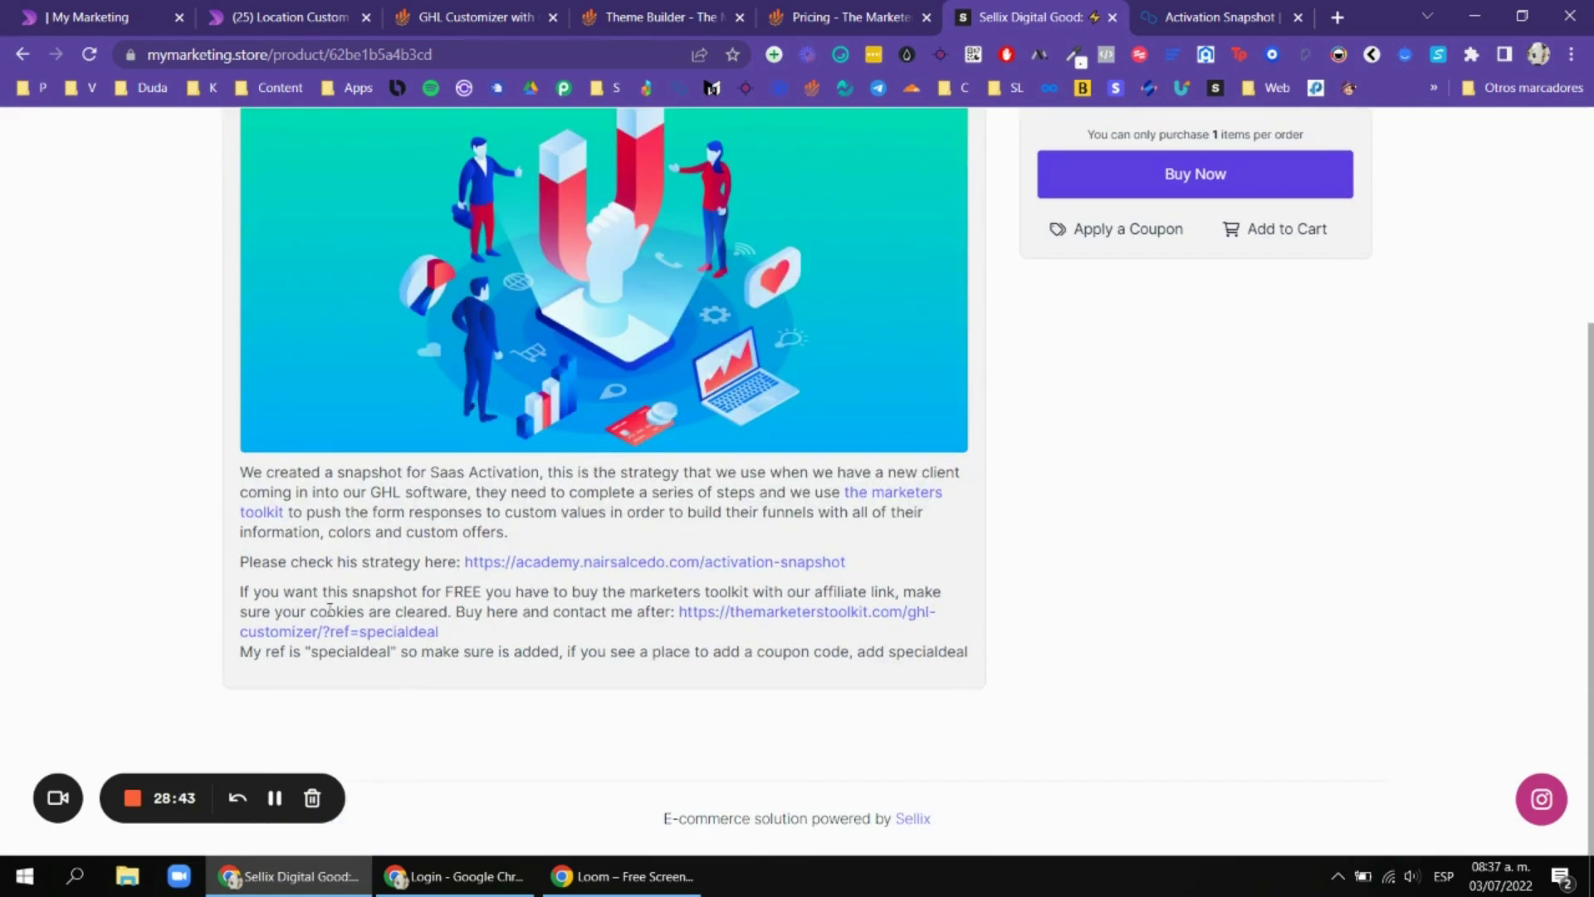
pyautogui.moveTo(311, 612); pyautogui.dragTo(443, 617)
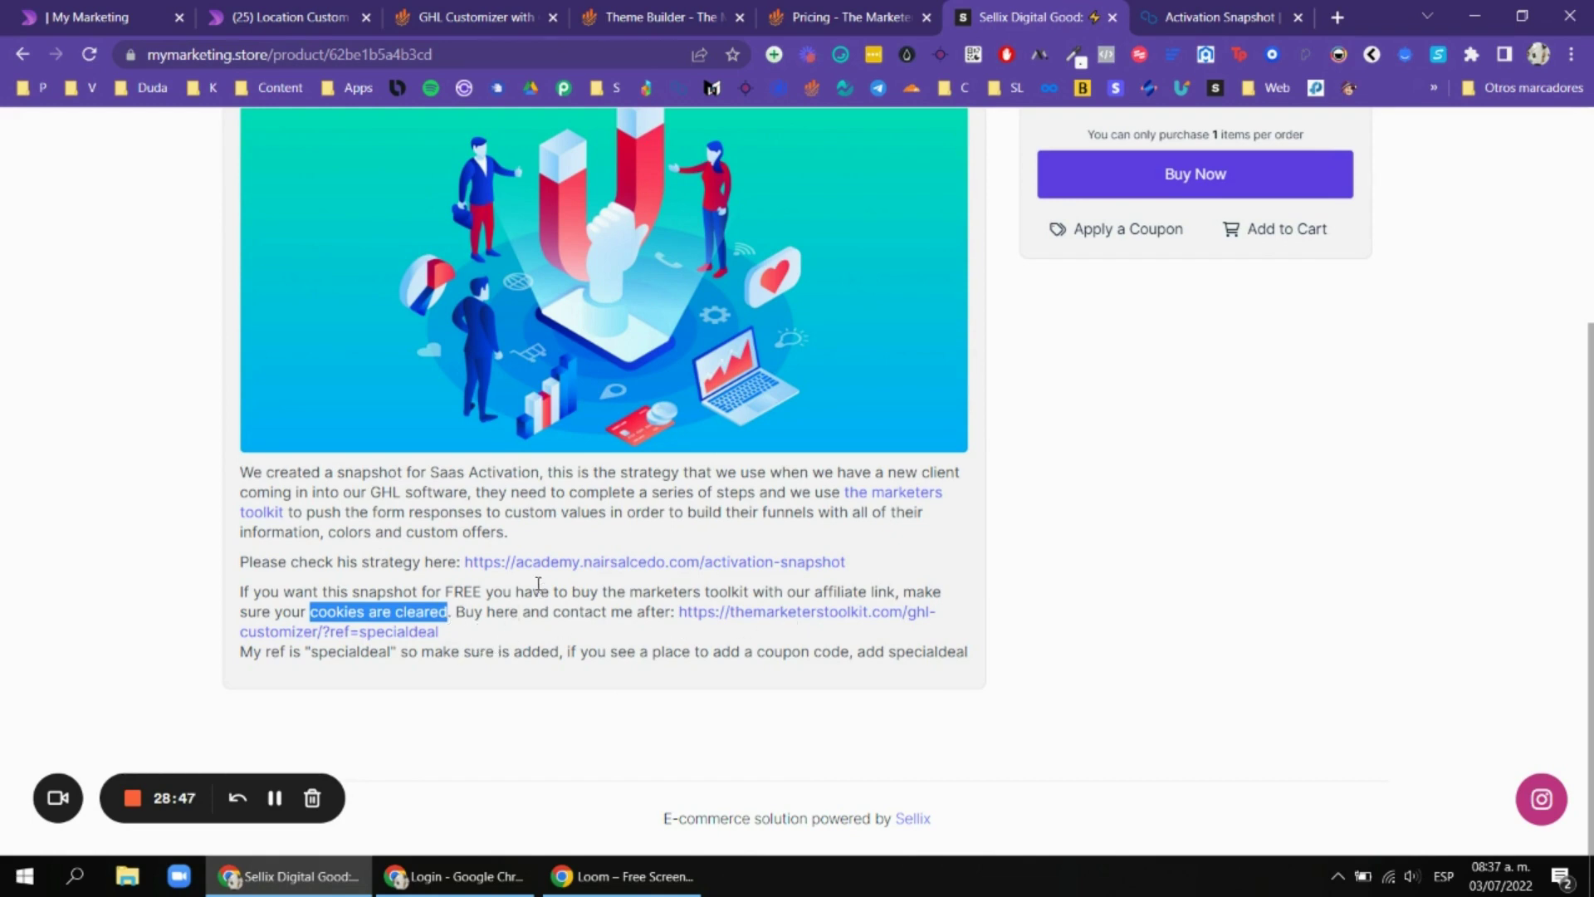
pyautogui.click(613, 651)
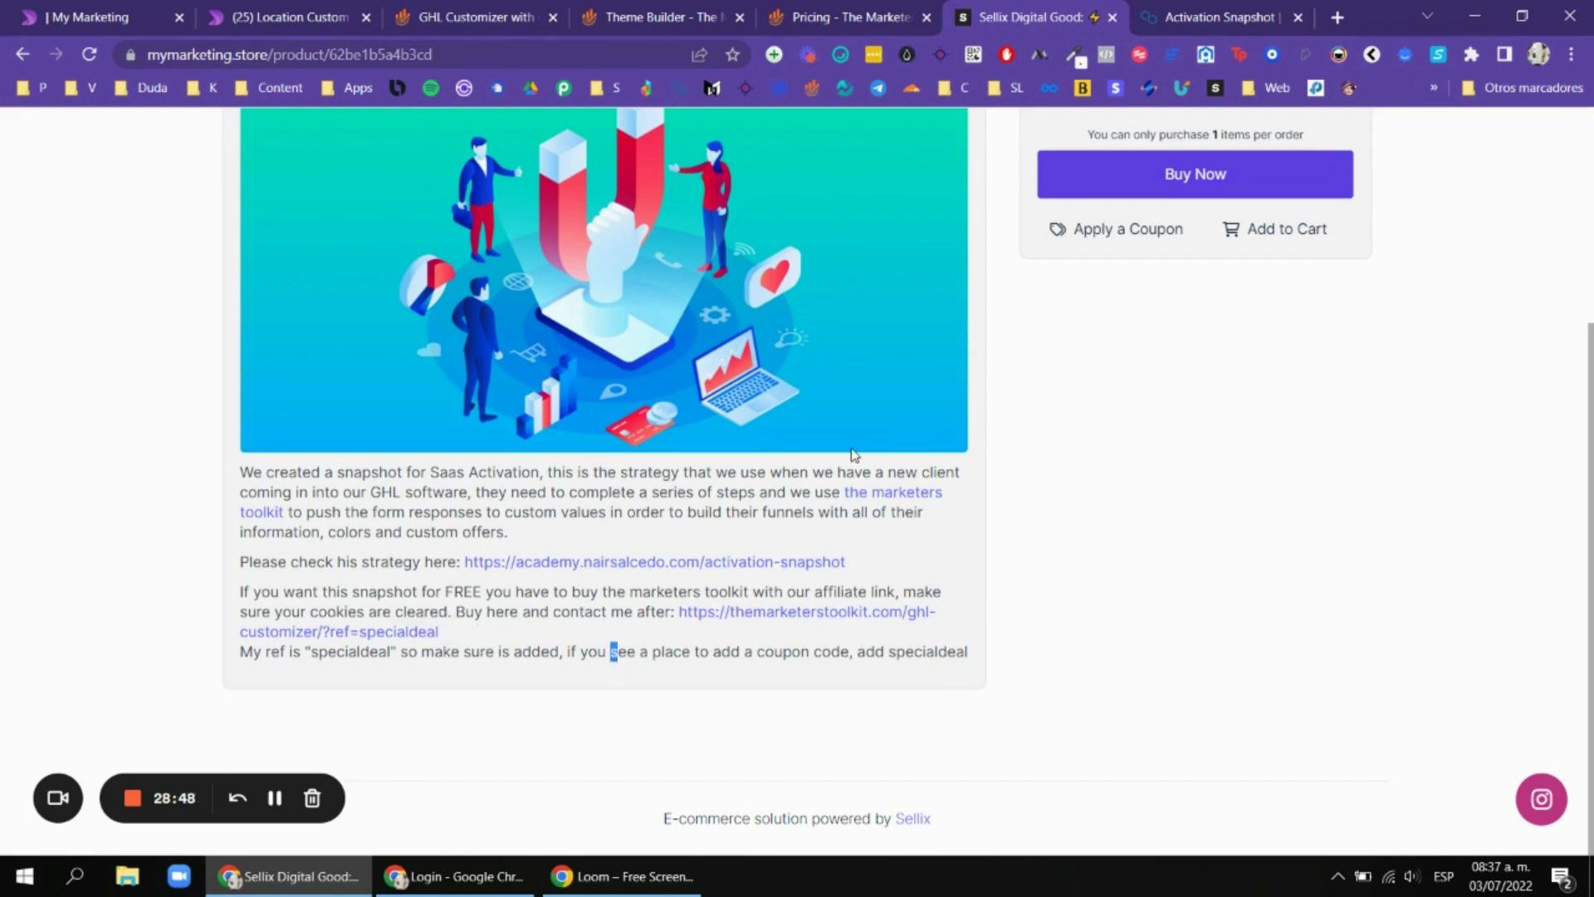
pyautogui.scroll(3, 855, 454)
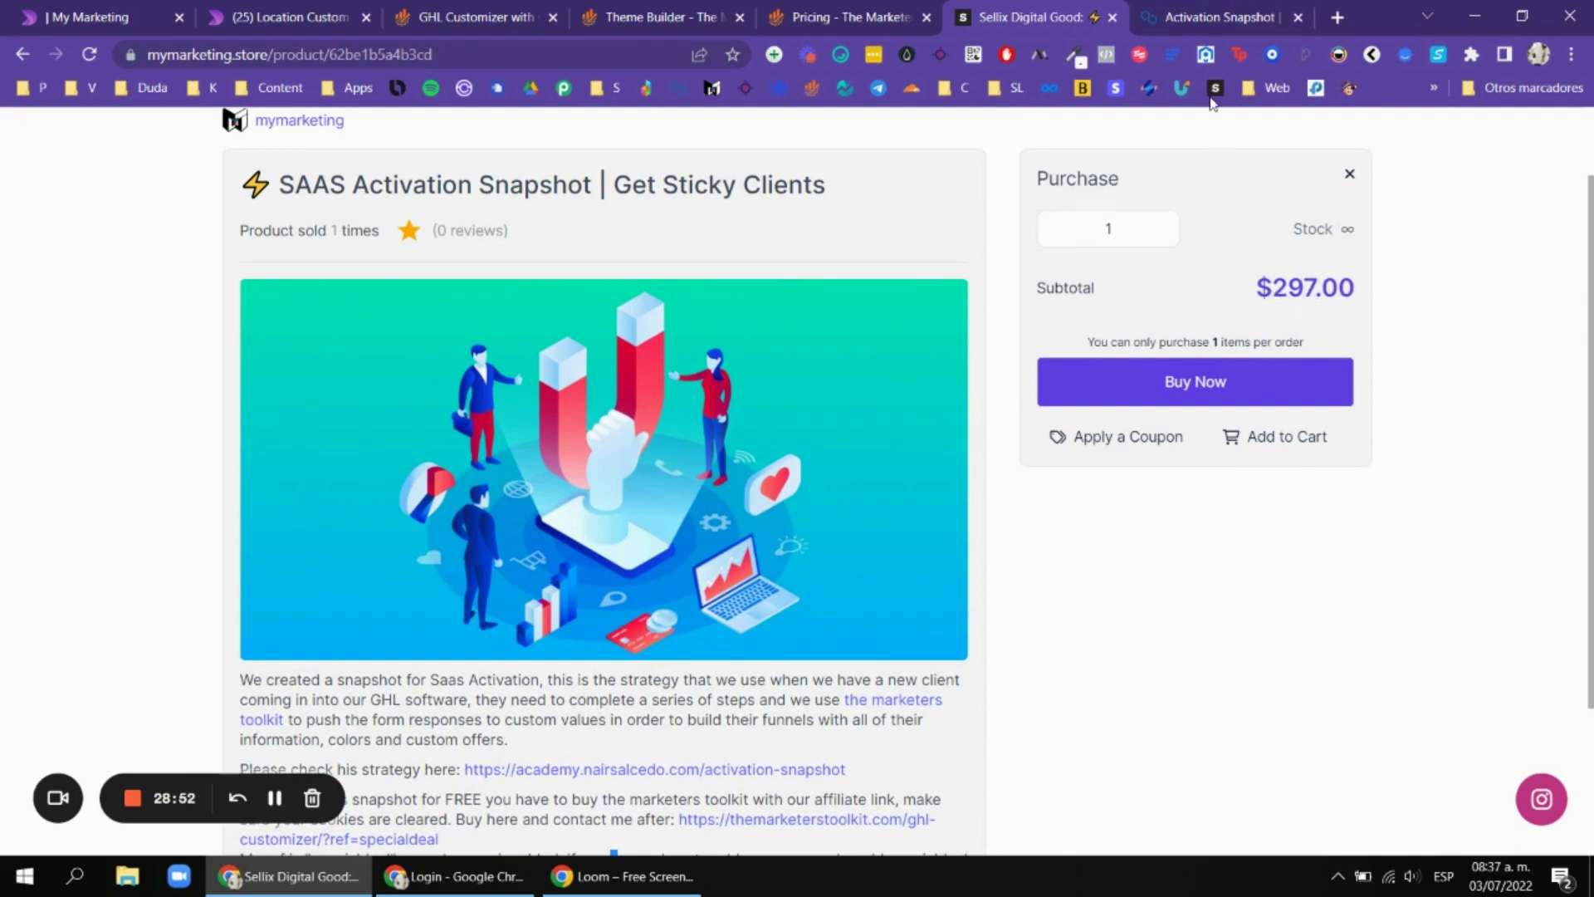
pyautogui.click(1226, 10)
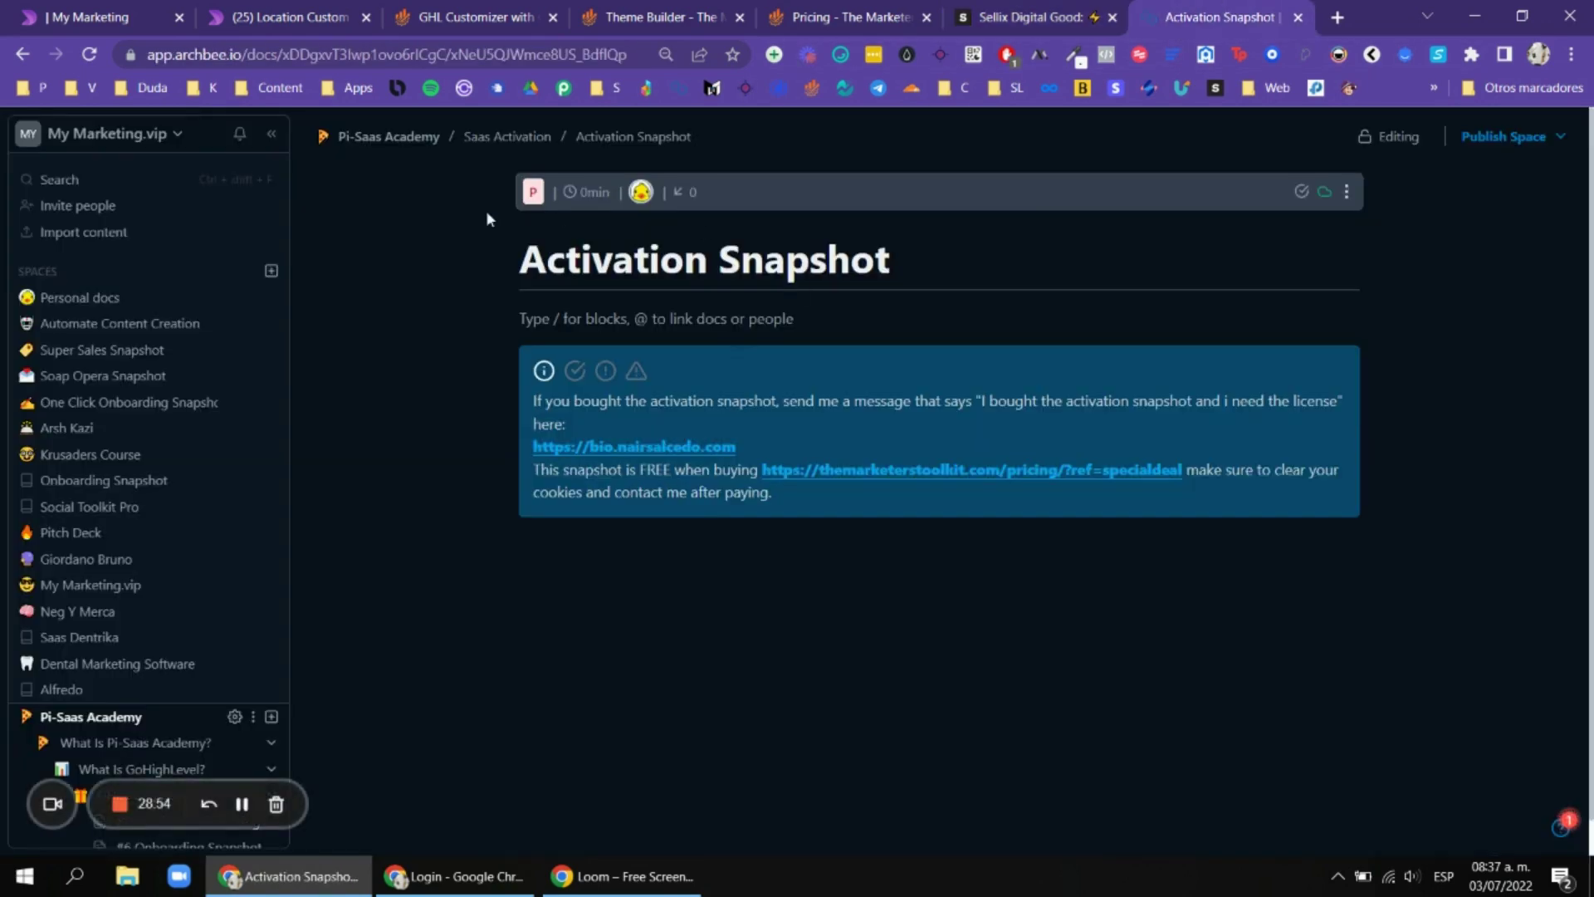
# Open a new tab and load academy.nairsalcedo.com from the typed 'aca' suggestion.
pyautogui.click(799, 498)
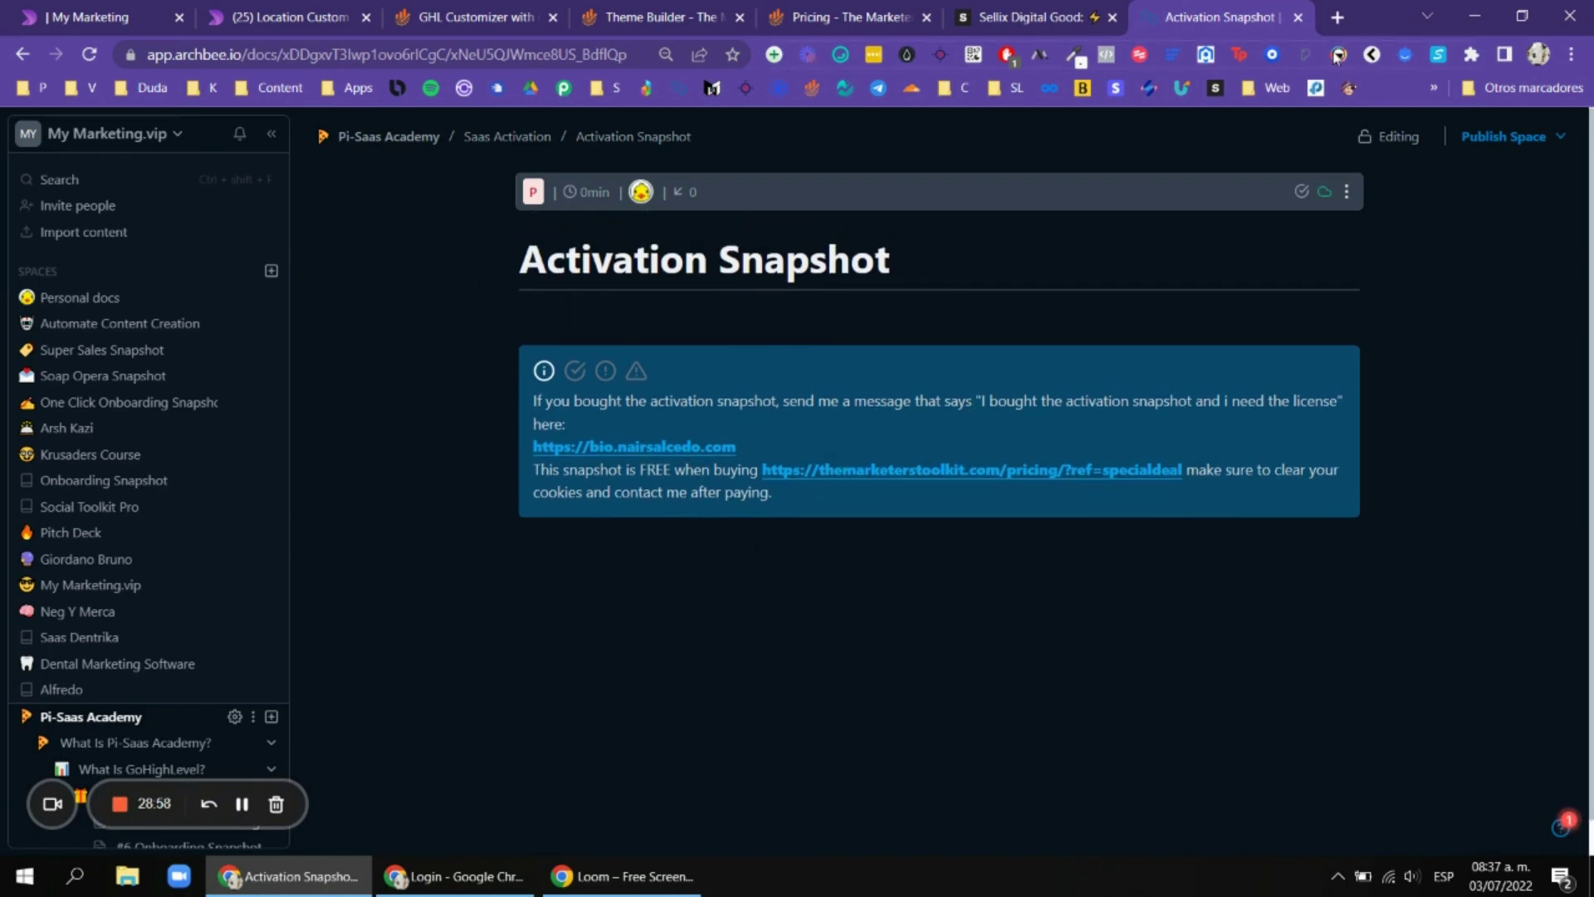
pyautogui.click(1337, 15)
pyautogui.write('aca')
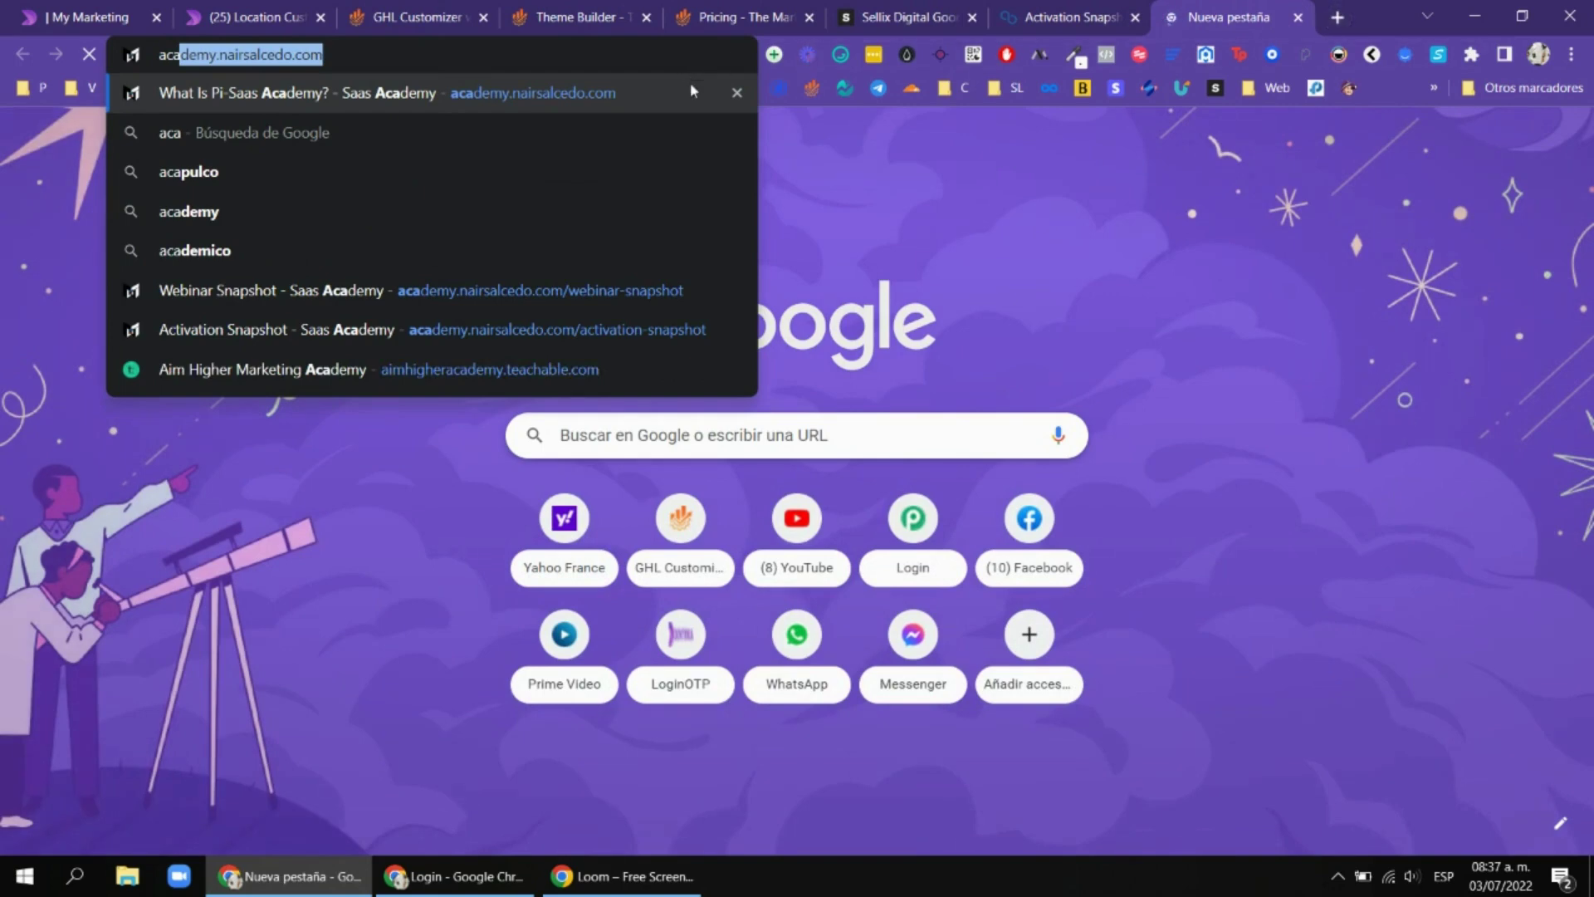
pyautogui.press('Return')
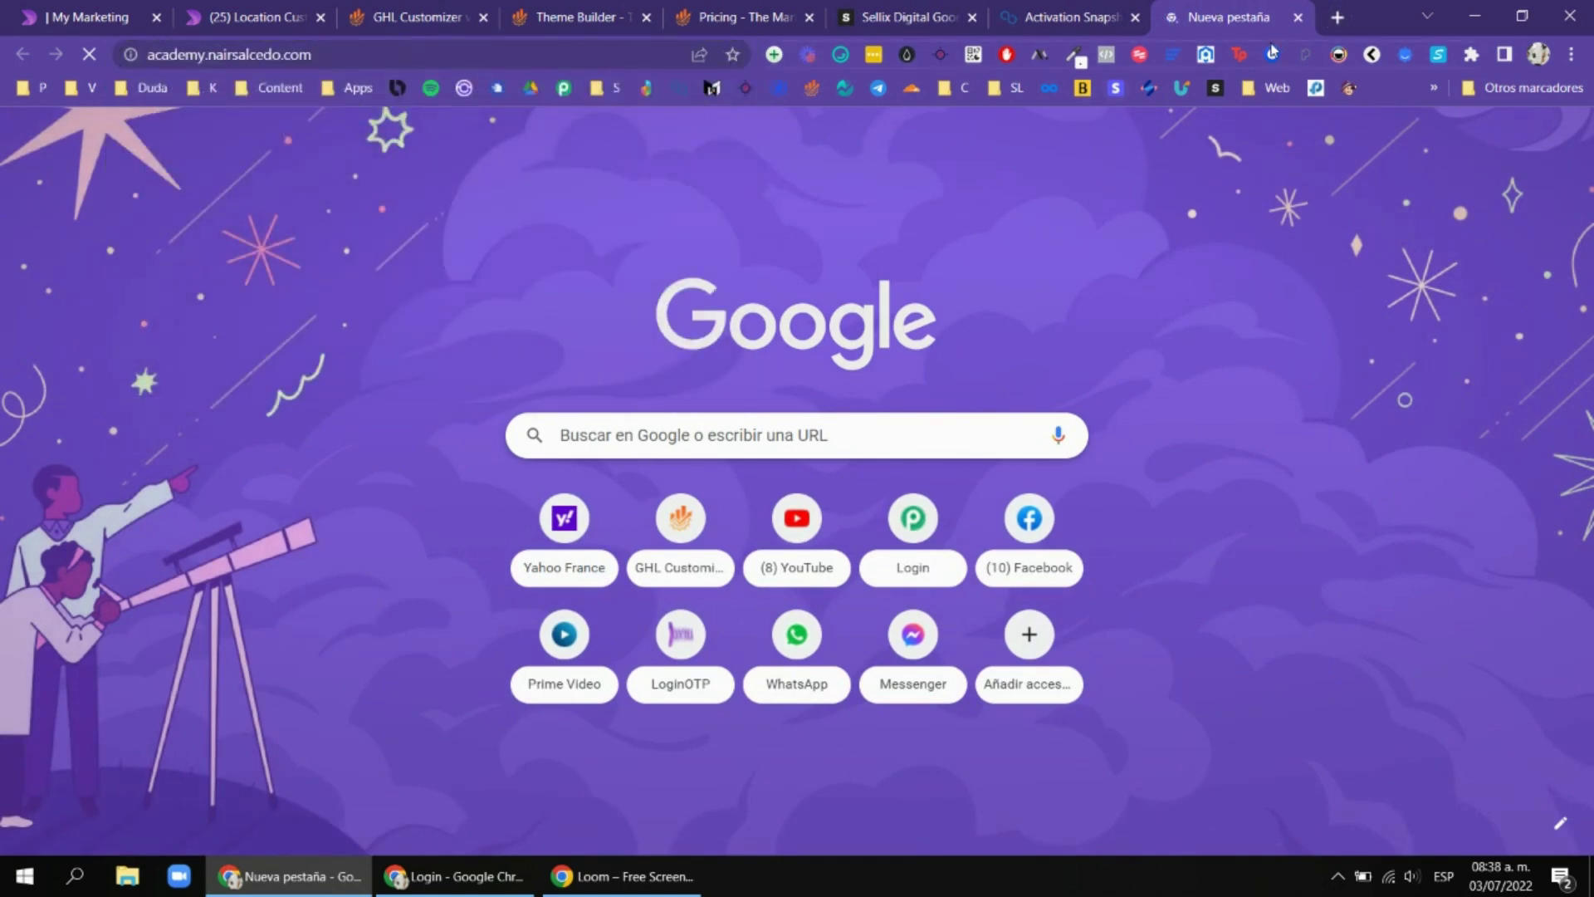
# Switch to the Pi-Saas Academy tab and inspect its academy.nairsalcedo.com address.
pyautogui.click(658, 7)
pyautogui.moveTo(278, 797)
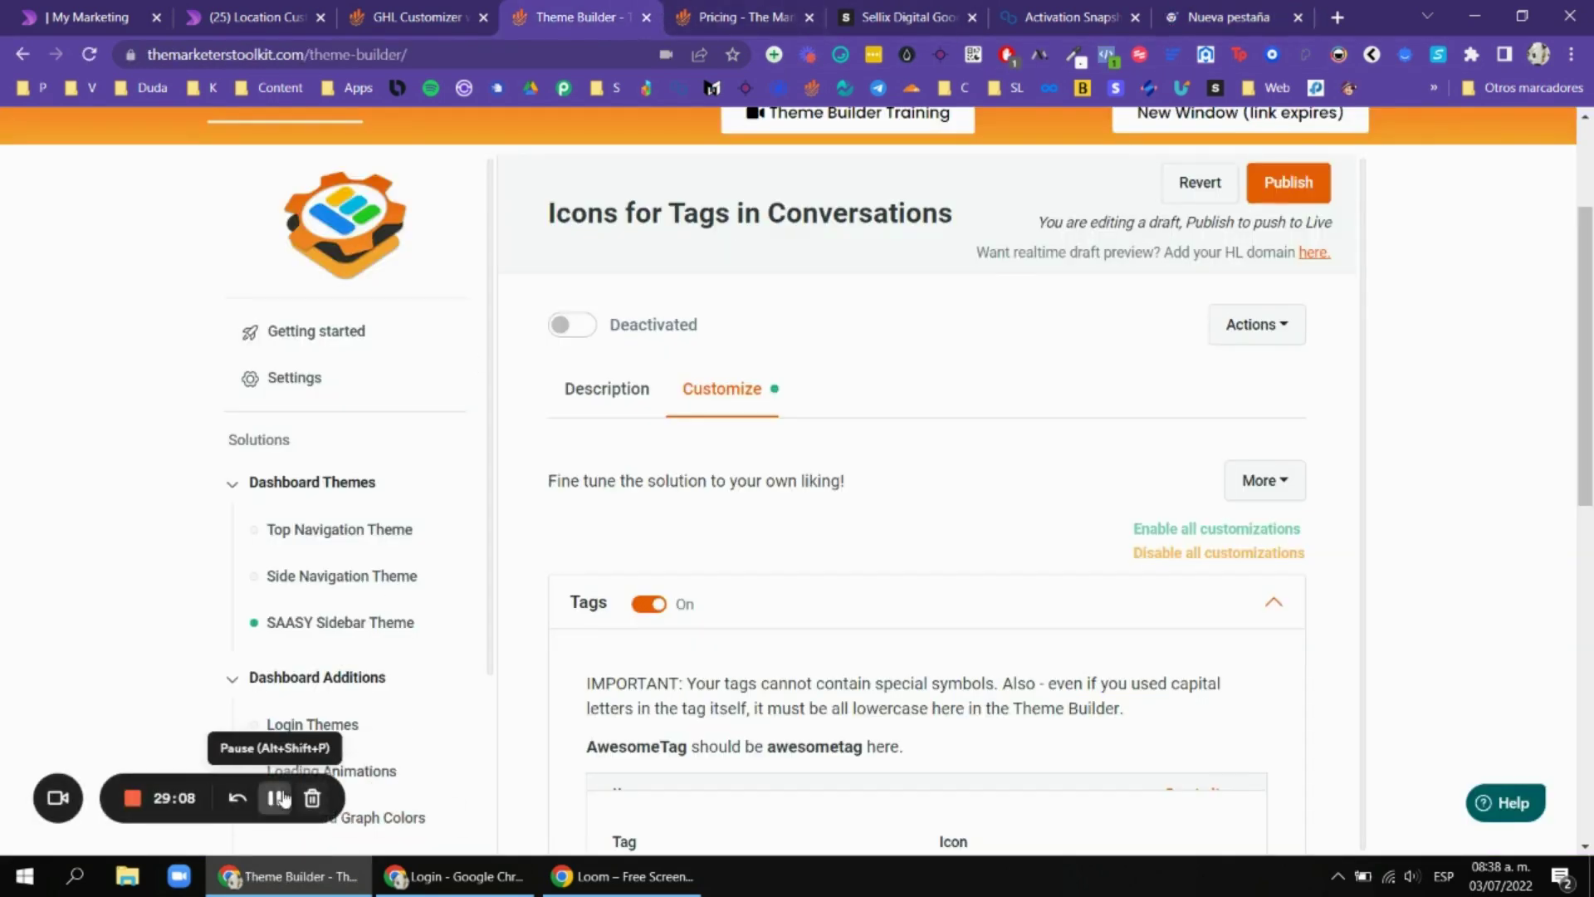
pyautogui.hotkey('ctrl', '9')
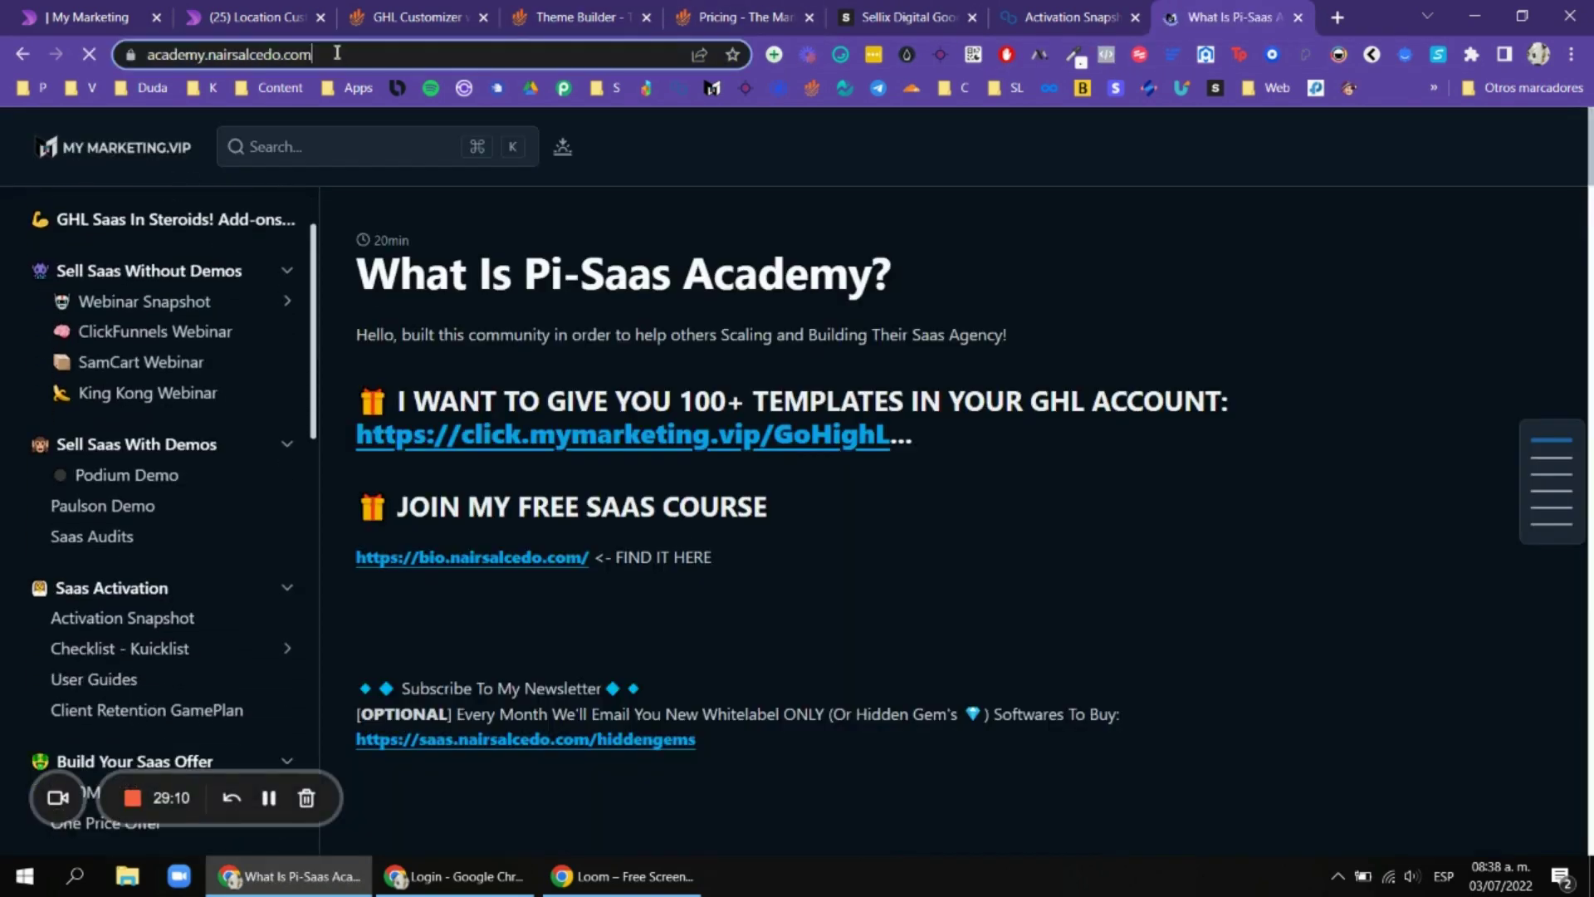
pyautogui.click(337, 54)
pyautogui.click(220, 52)
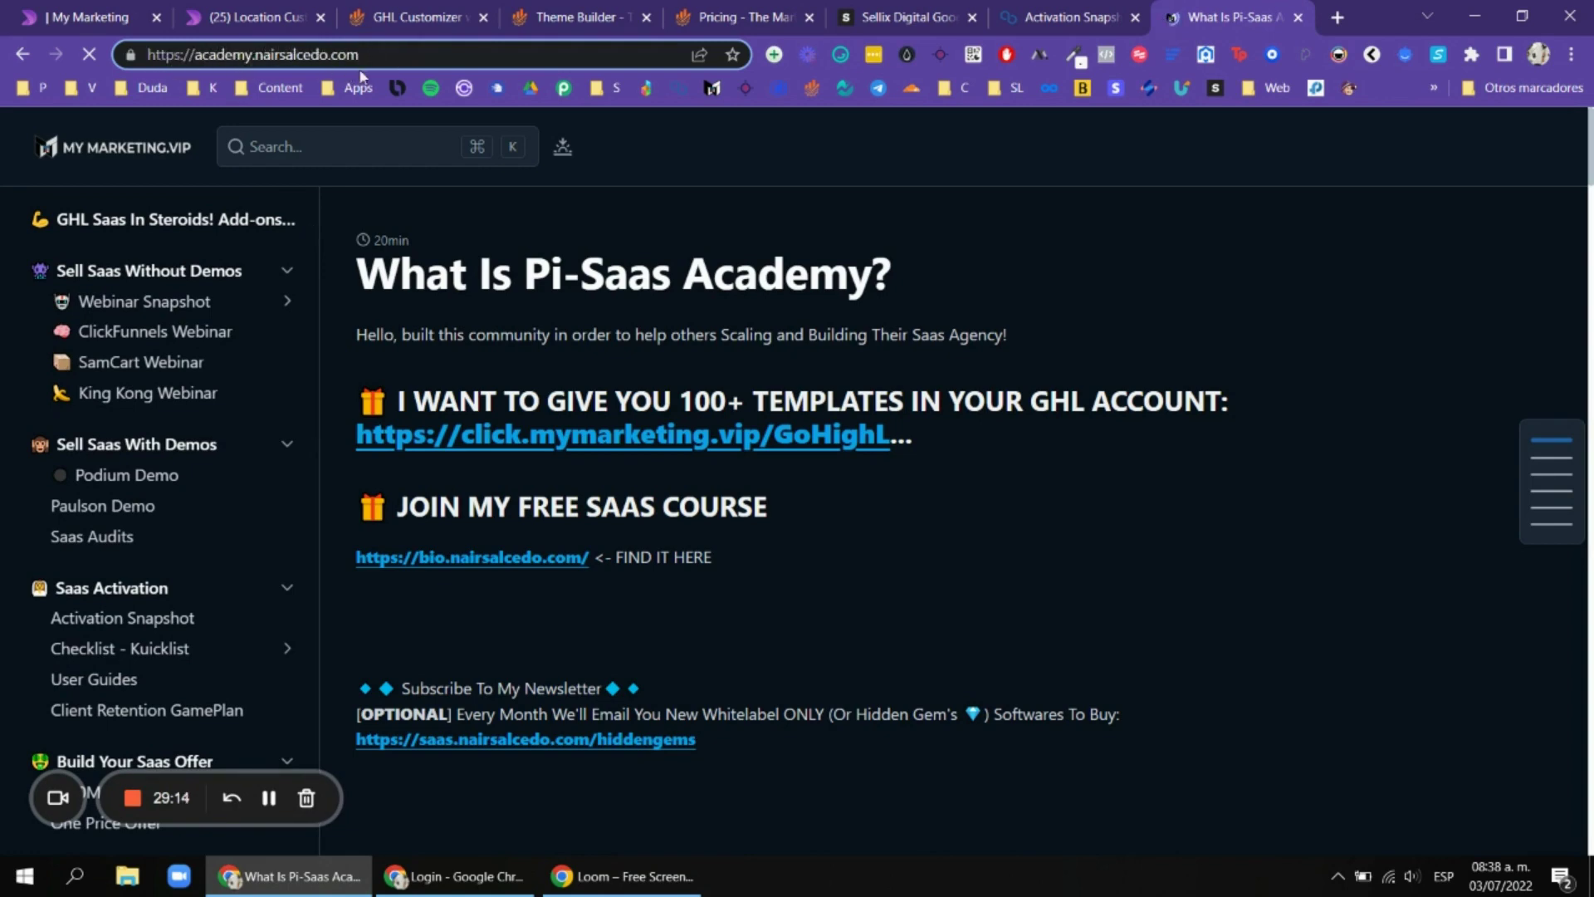
pyautogui.click(741, 139)
# Expand Webinar Snapshot in the sidebar to reveal its subpages.
pyautogui.scroll(-12, 166, 332)
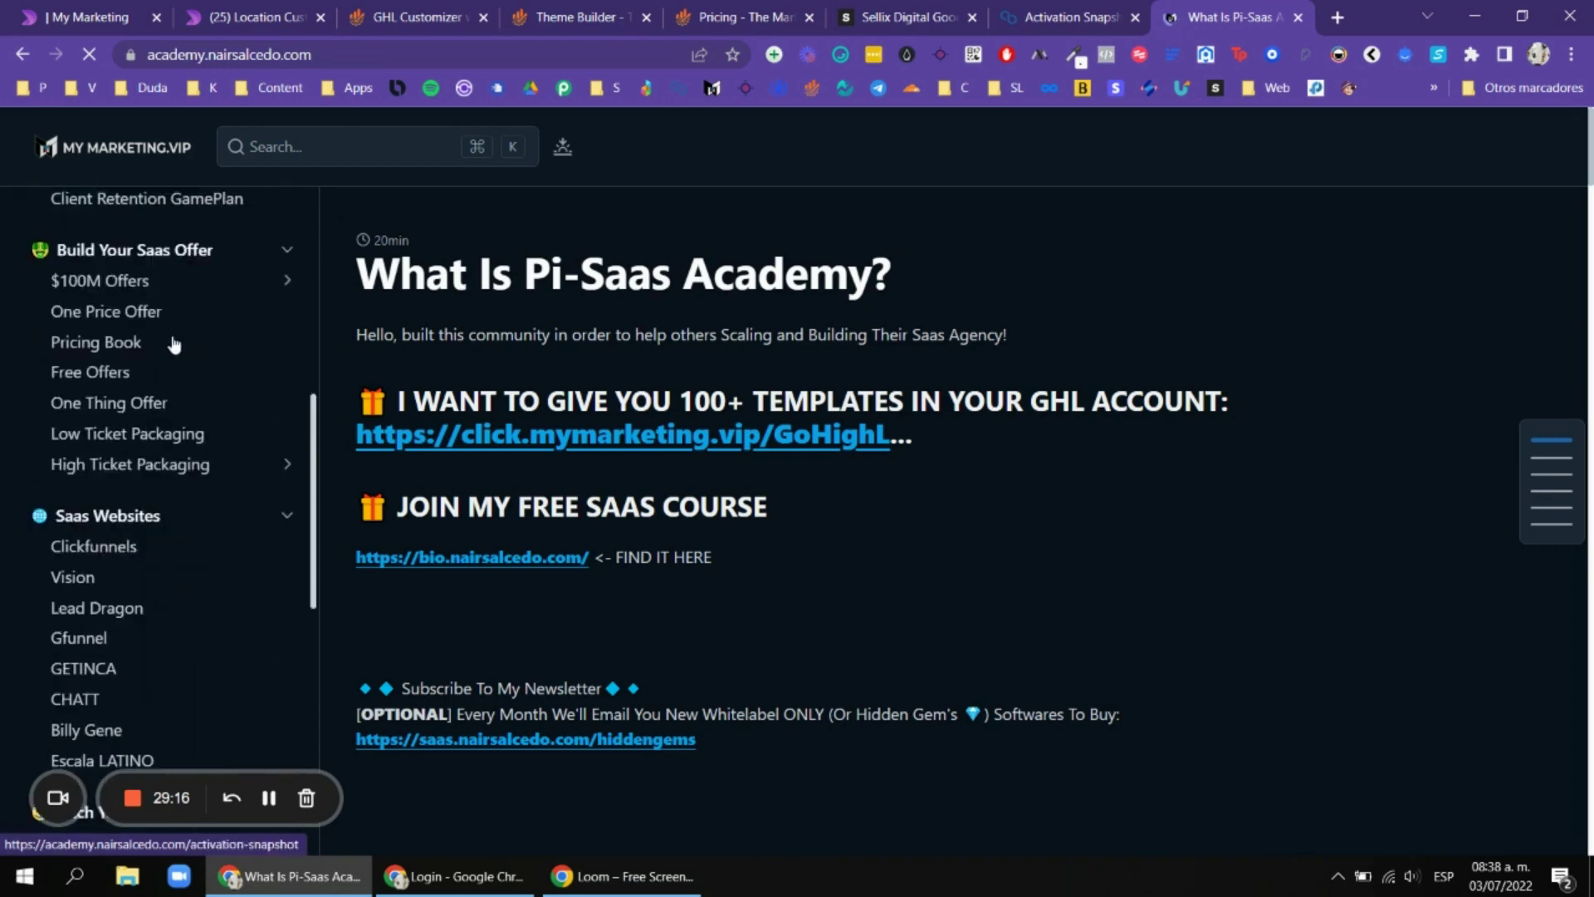
pyautogui.scroll(-5, 174, 498)
pyautogui.scroll(15, 172, 498)
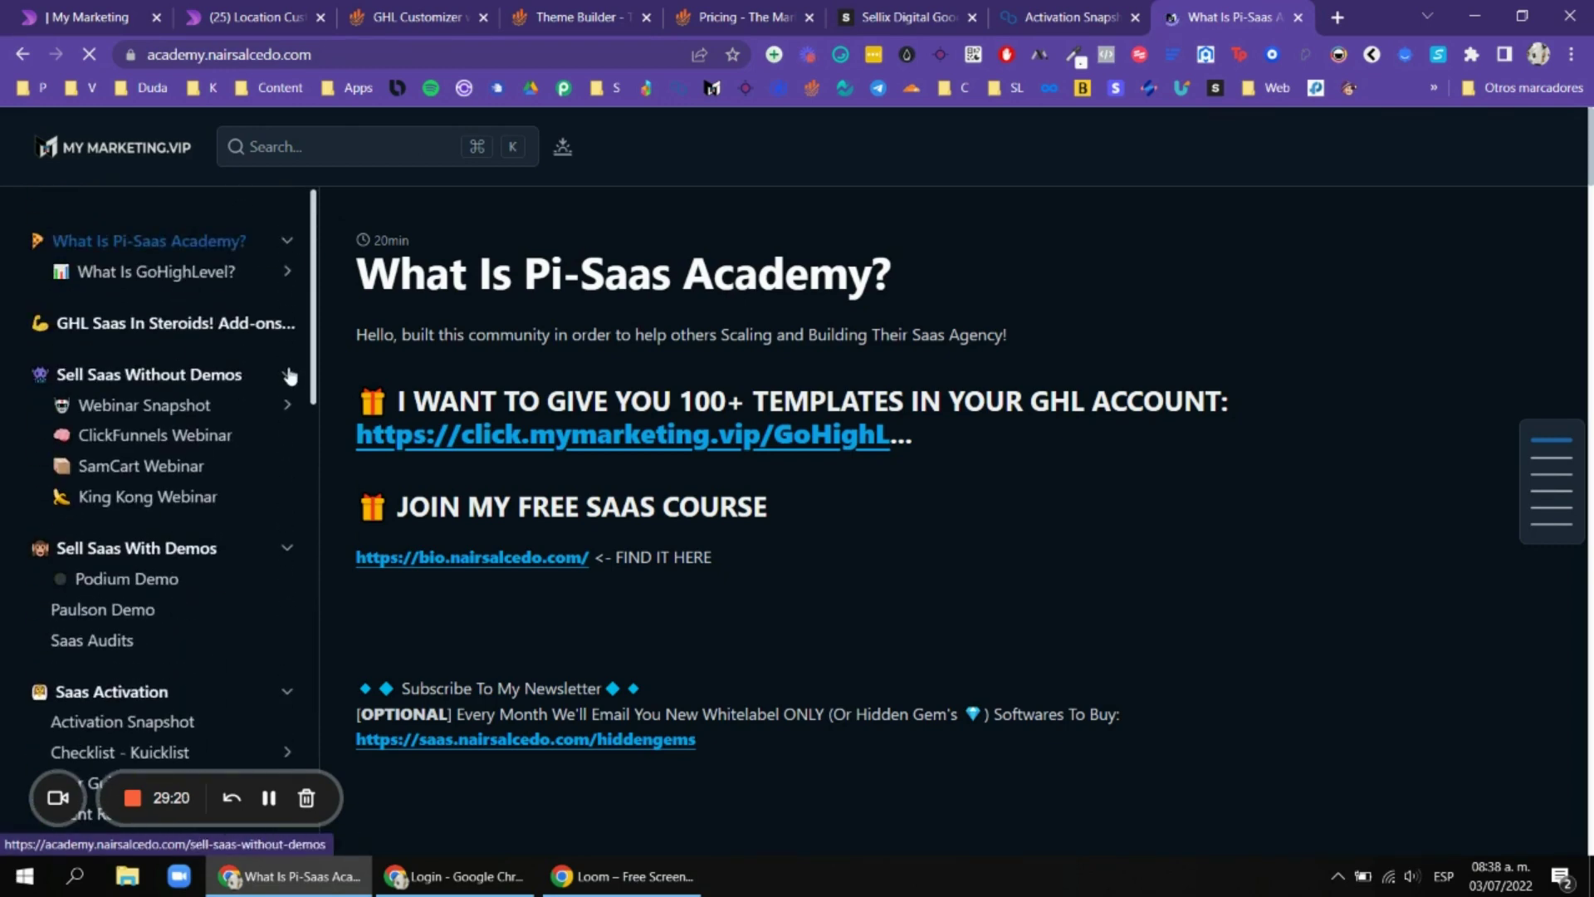
pyautogui.click(289, 411)
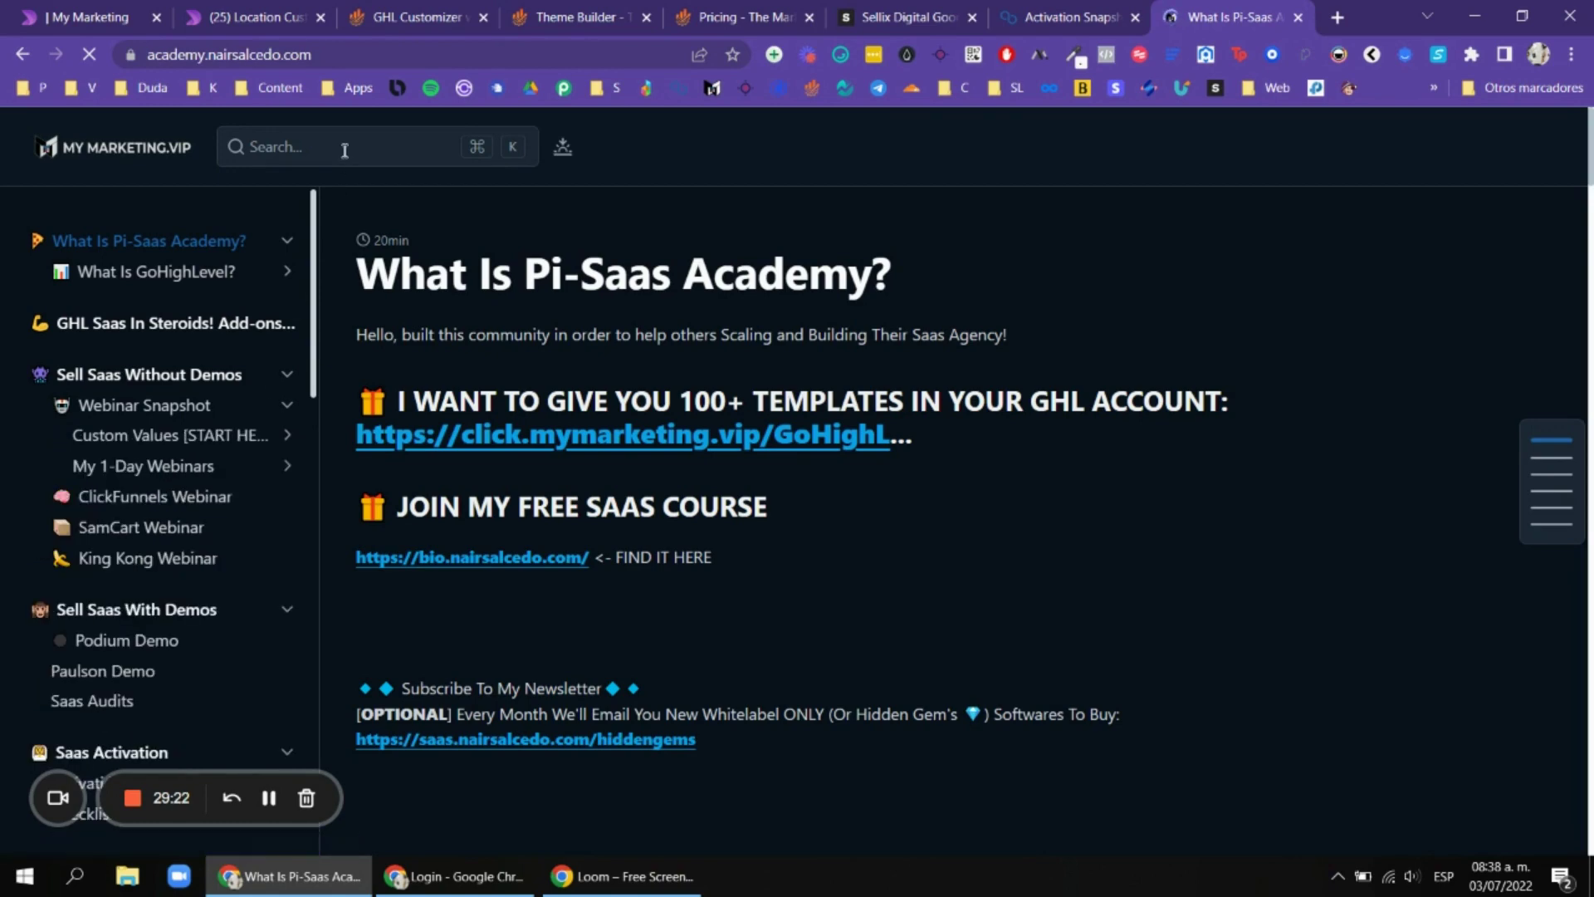
# Search the docs for 'webnnar', then 'actiaation', and close the results.
pyautogui.click(343, 154)
pyautogui.write('webn')
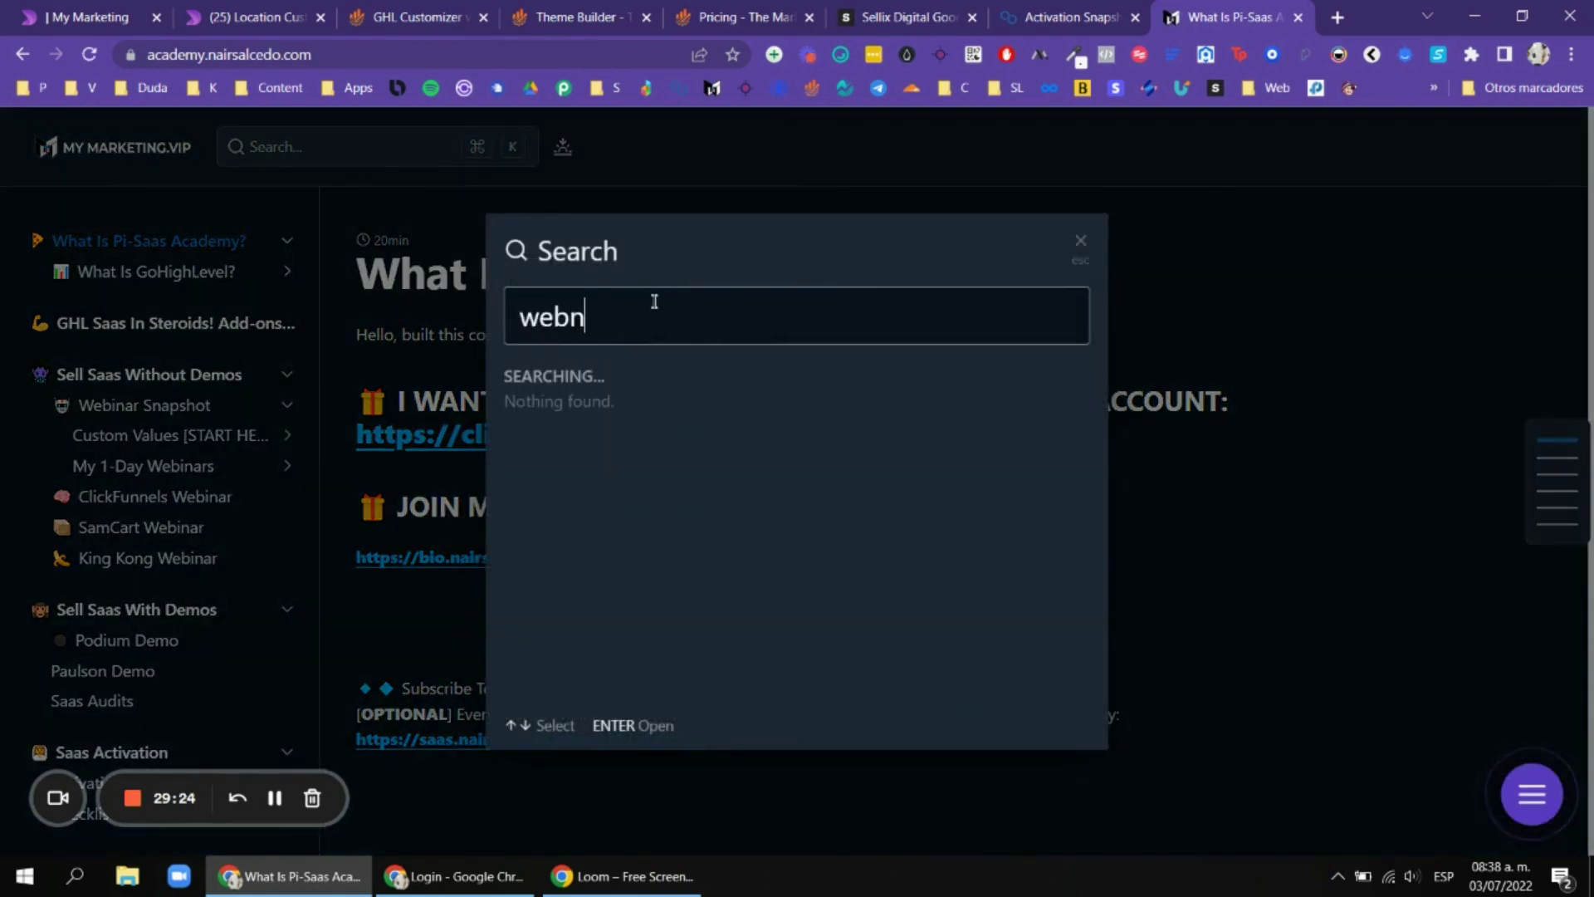
pyautogui.press('BackSpace')
pyautogui.write('inar')
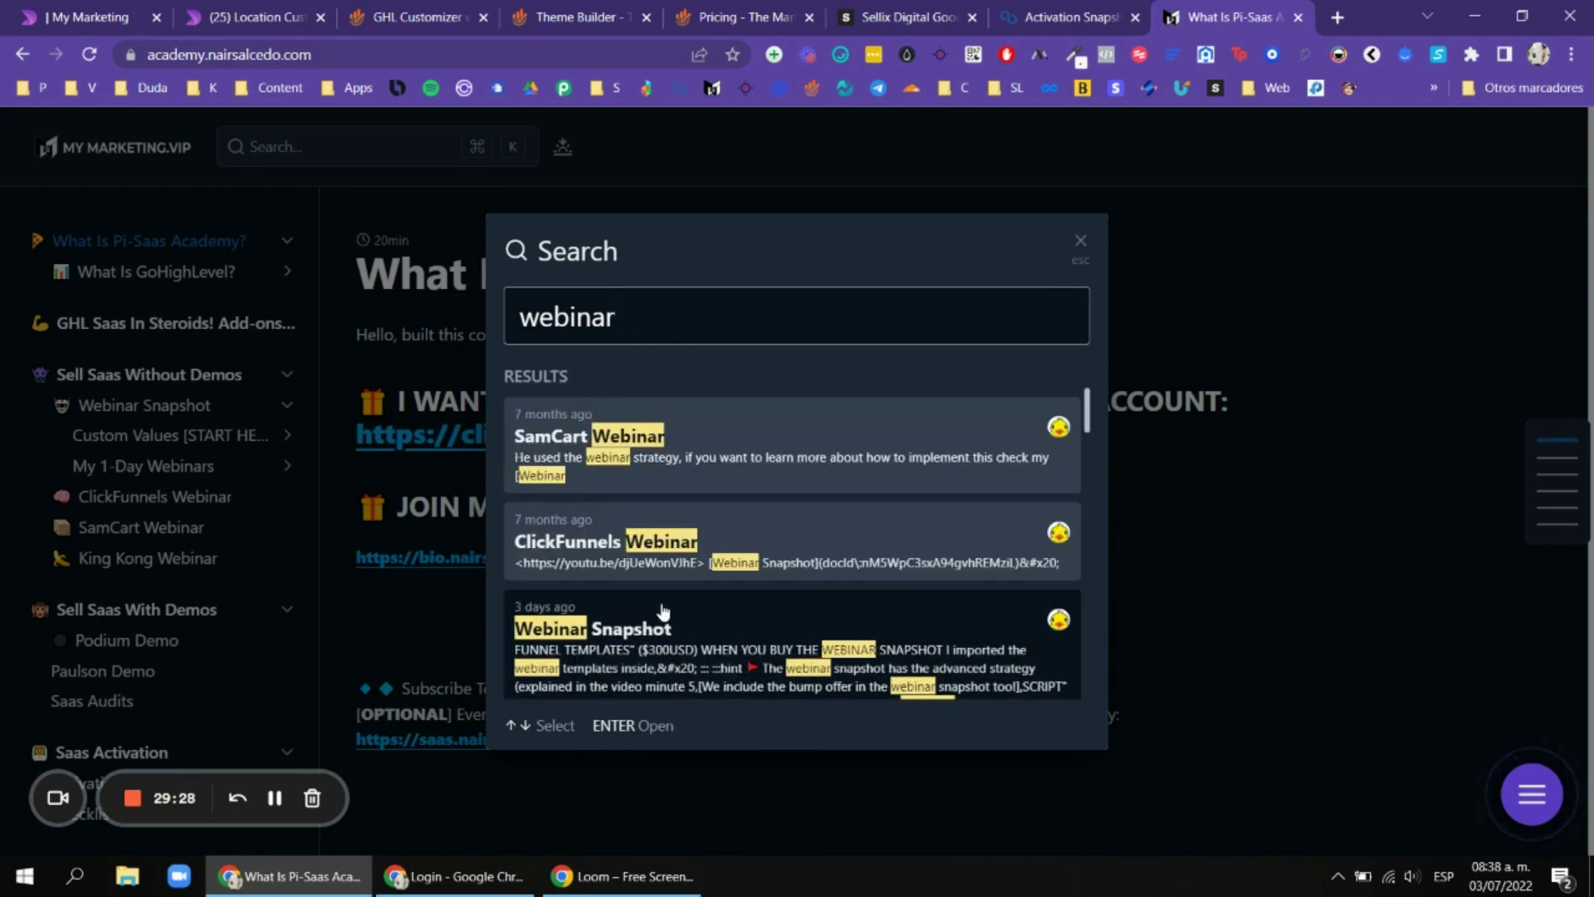
pyautogui.scroll(-5, 647, 548)
pyautogui.doubleClick(689, 313)
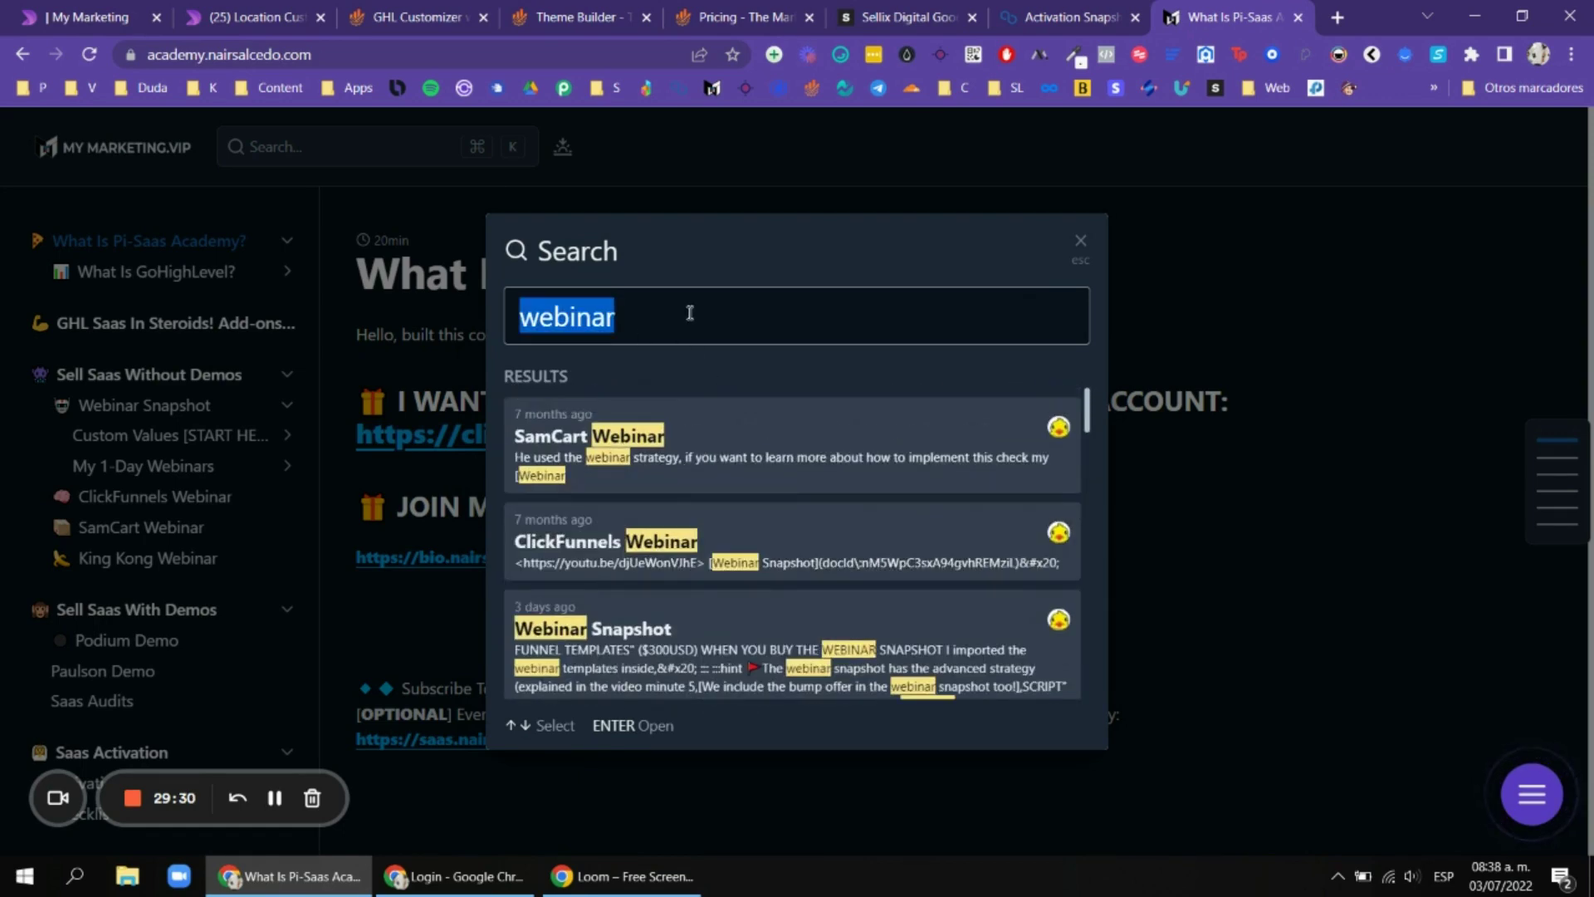
pyautogui.write('acti')
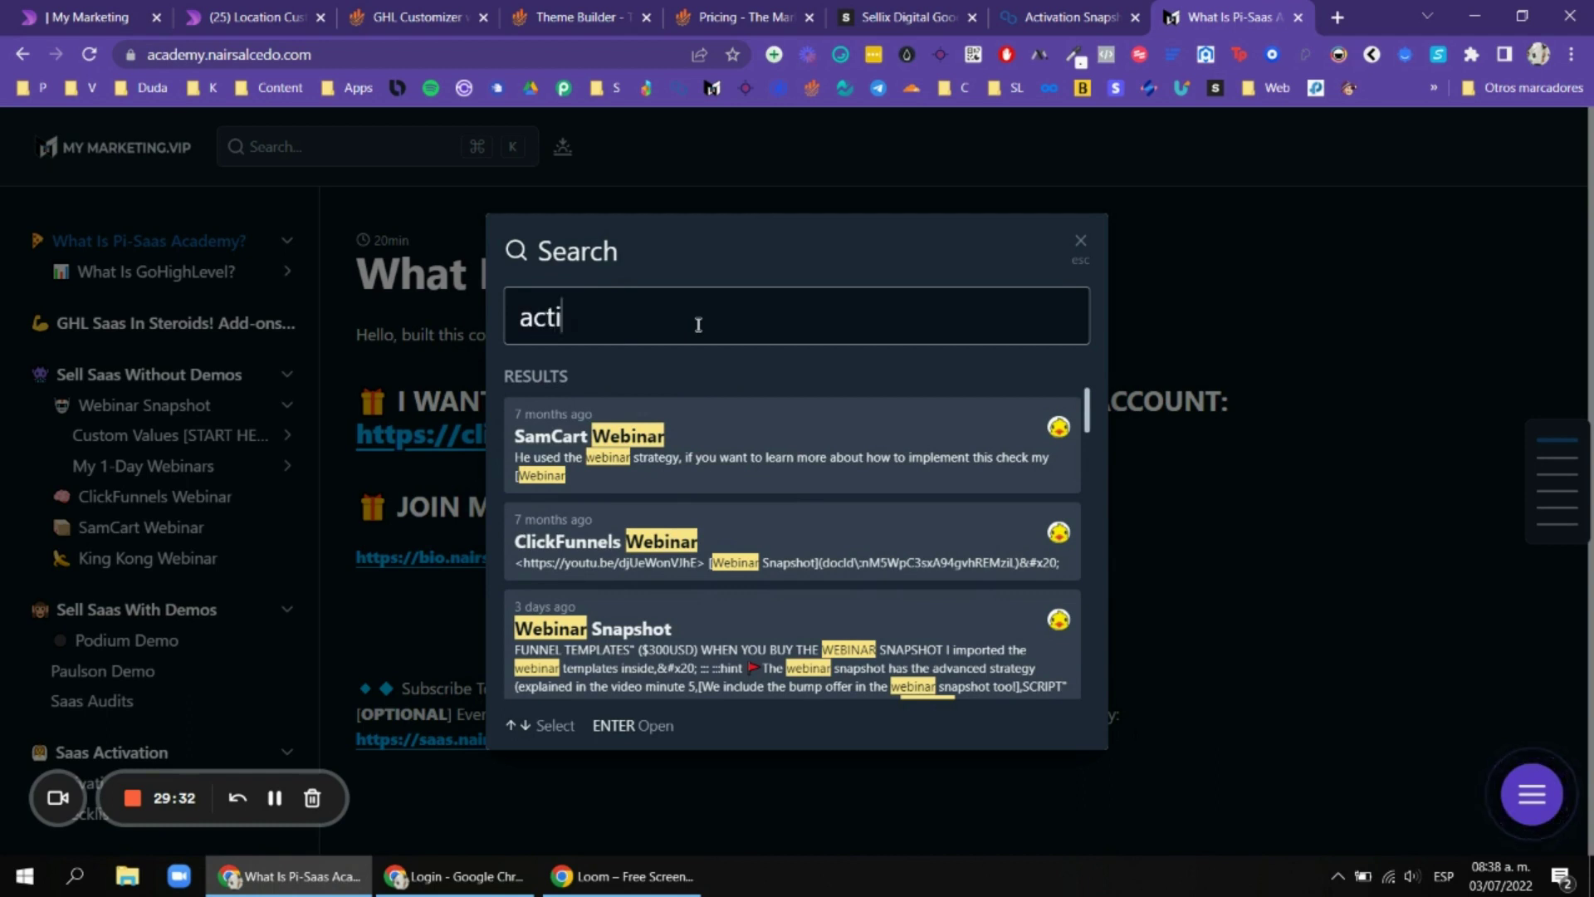
pyautogui.write('aation')
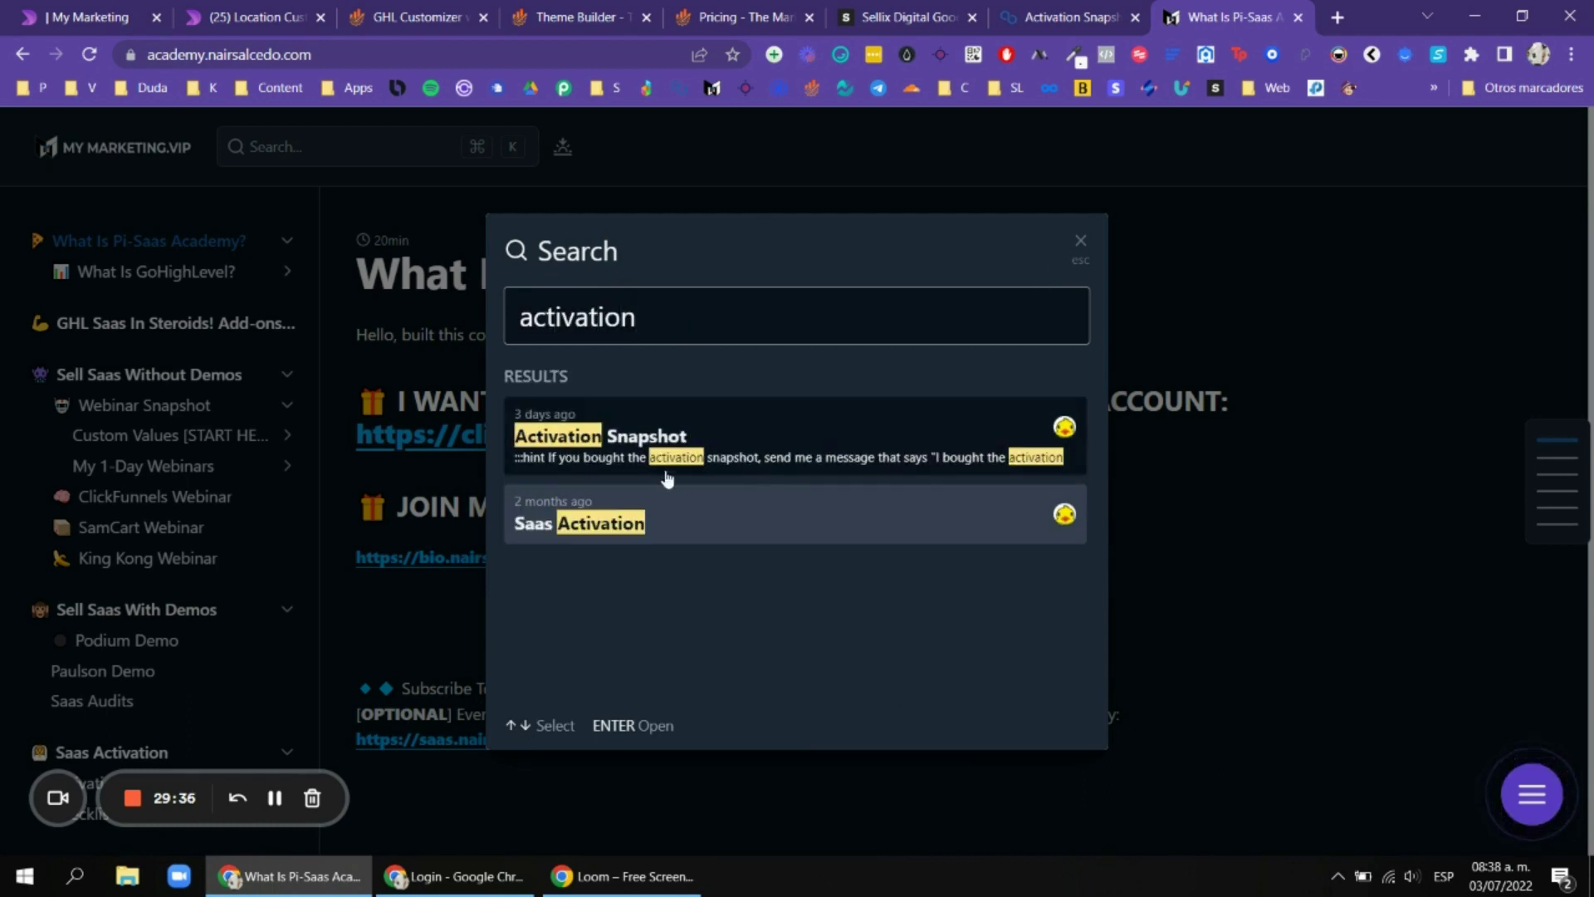
pyautogui.click(1079, 259)
pyautogui.scroll(-6, 150, 498)
pyautogui.scroll(6, 108, 490)
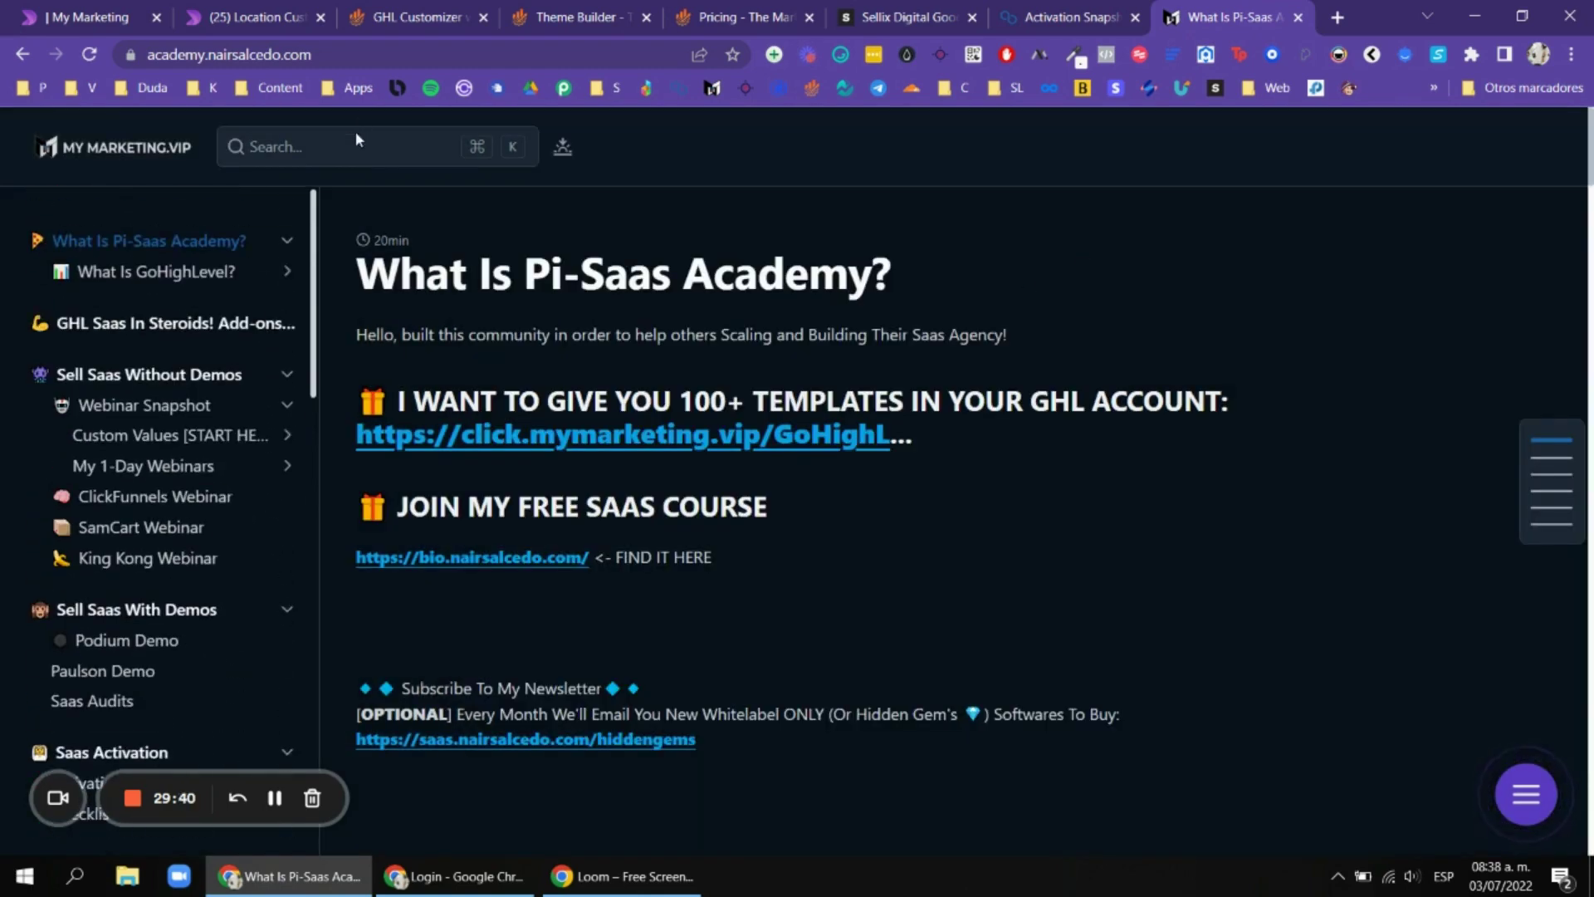
# Search again and scroll the 'offer' results, close them, and scroll the sidebar to Saas Websites.
pyautogui.write('sale')
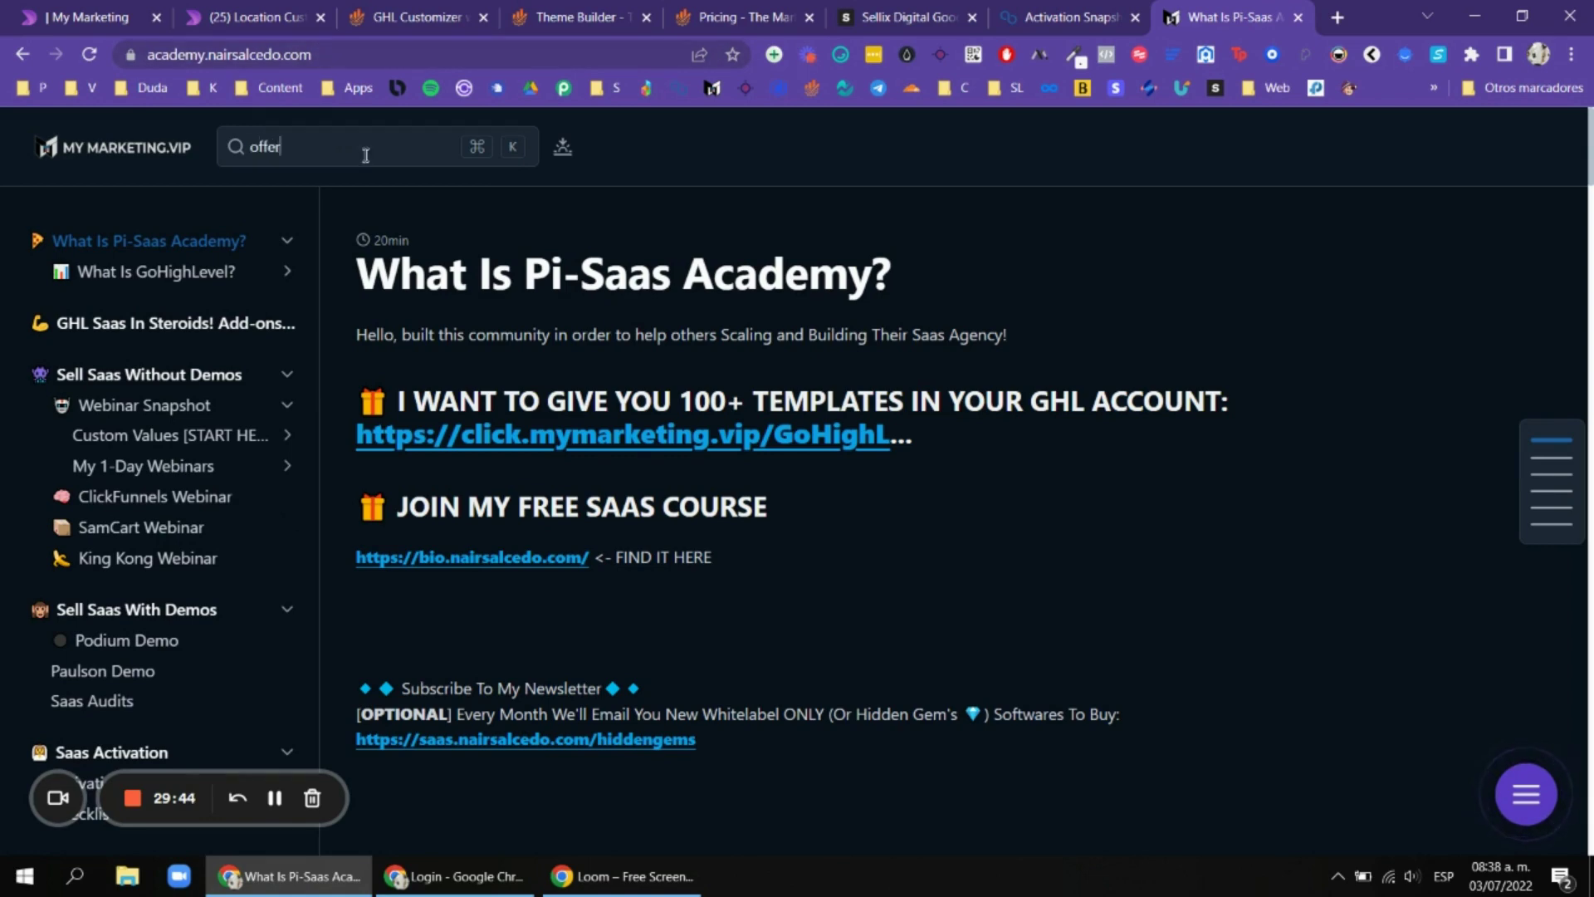
pyautogui.click(365, 155)
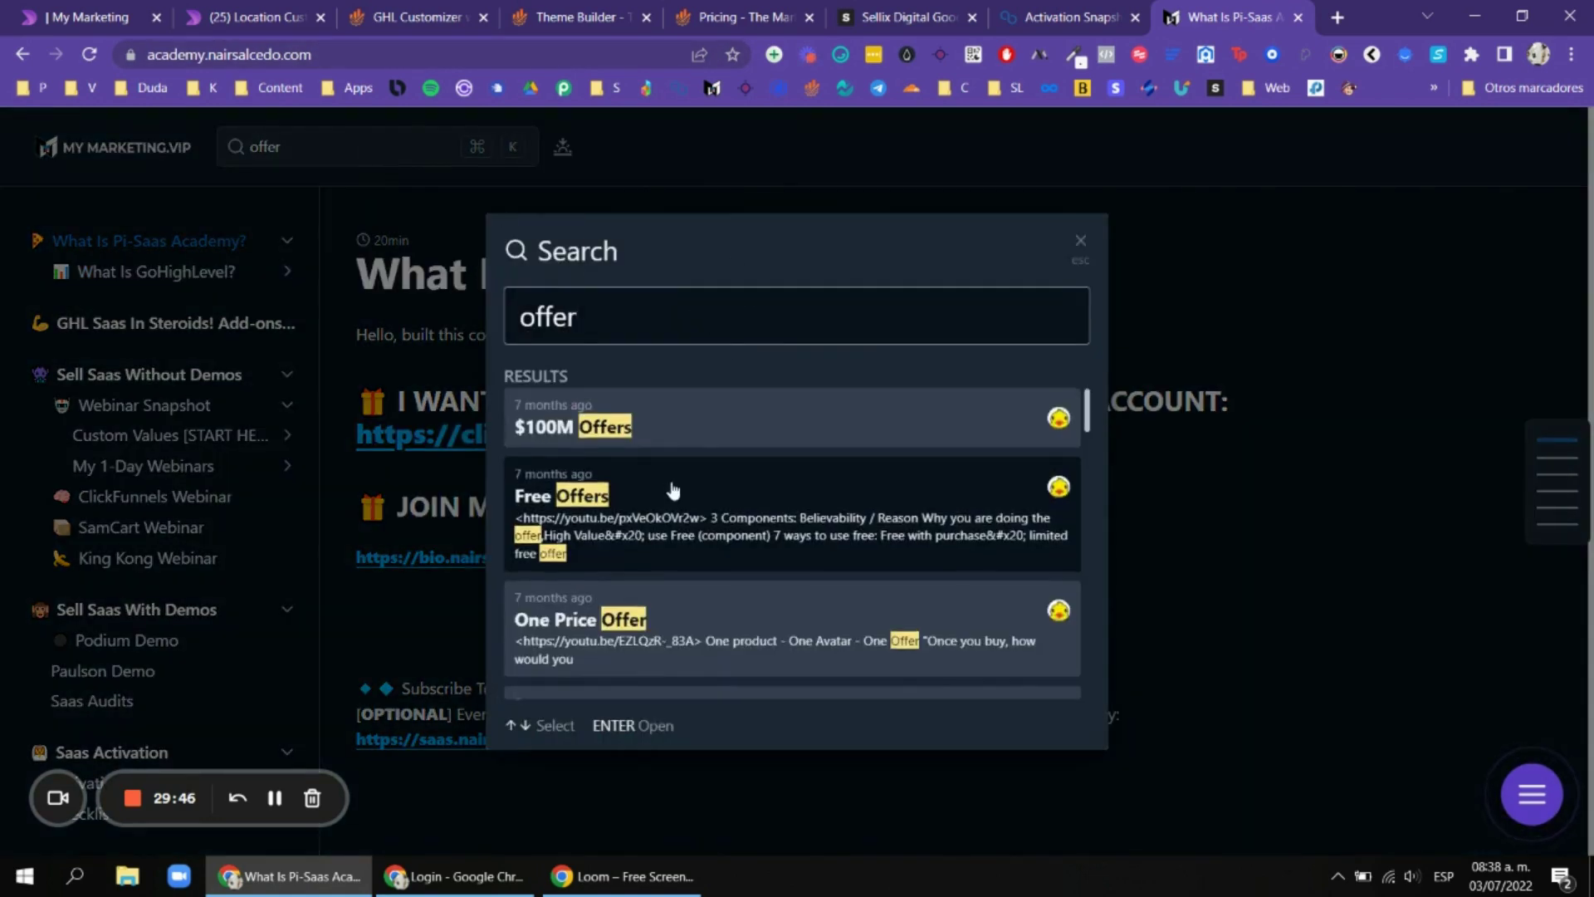
pyautogui.scroll(-5, 671, 465)
pyautogui.scroll(-3, 741, 485)
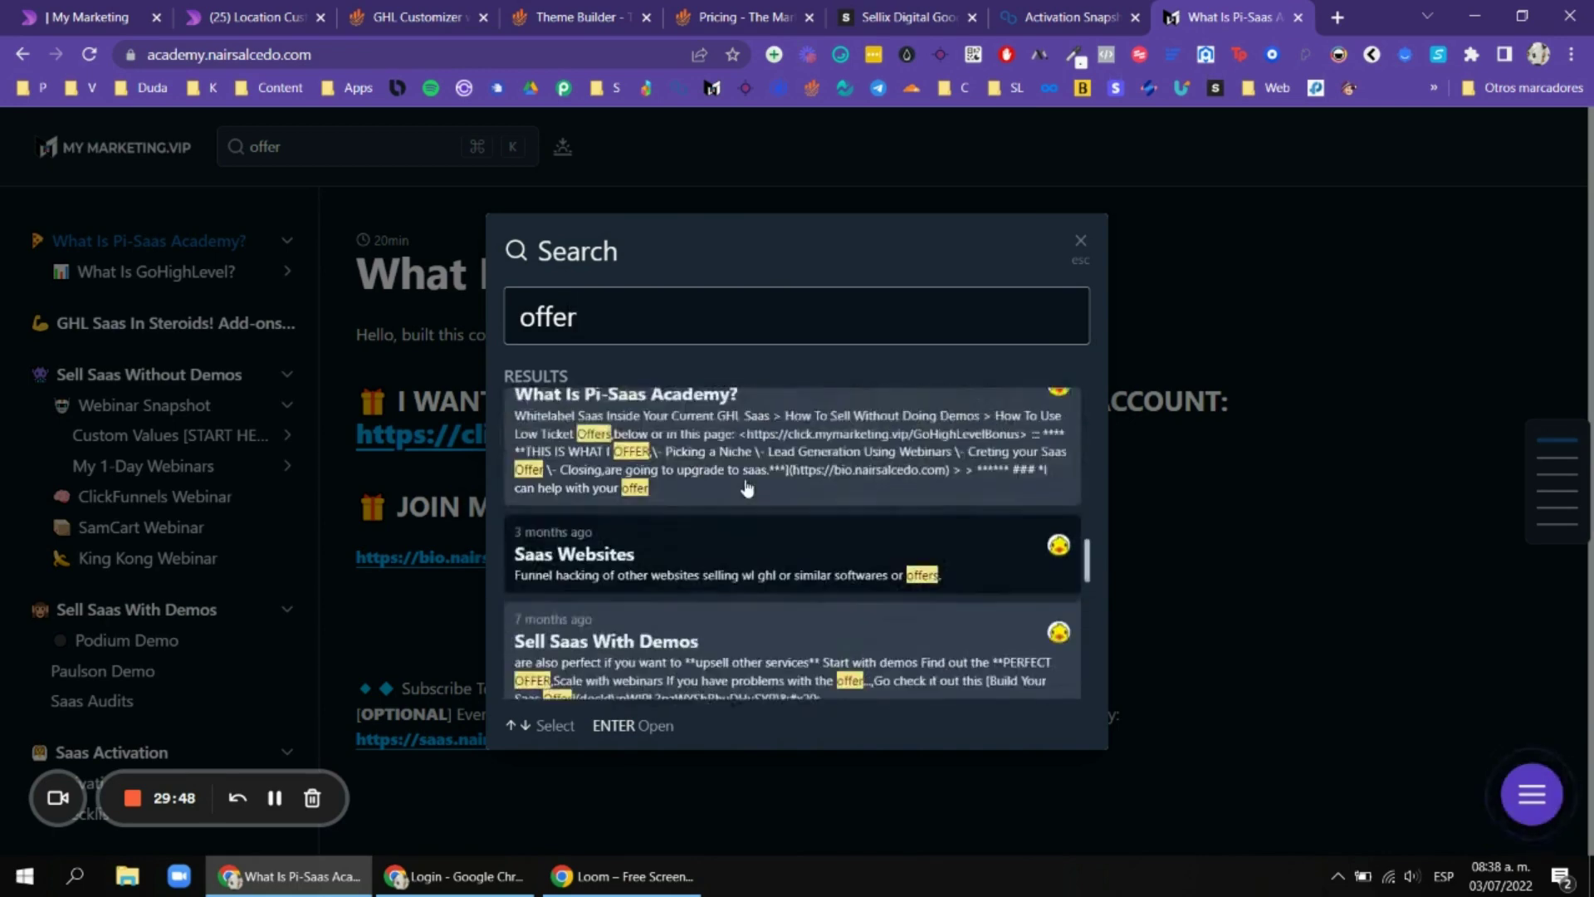
pyautogui.scroll(-5, 637, 484)
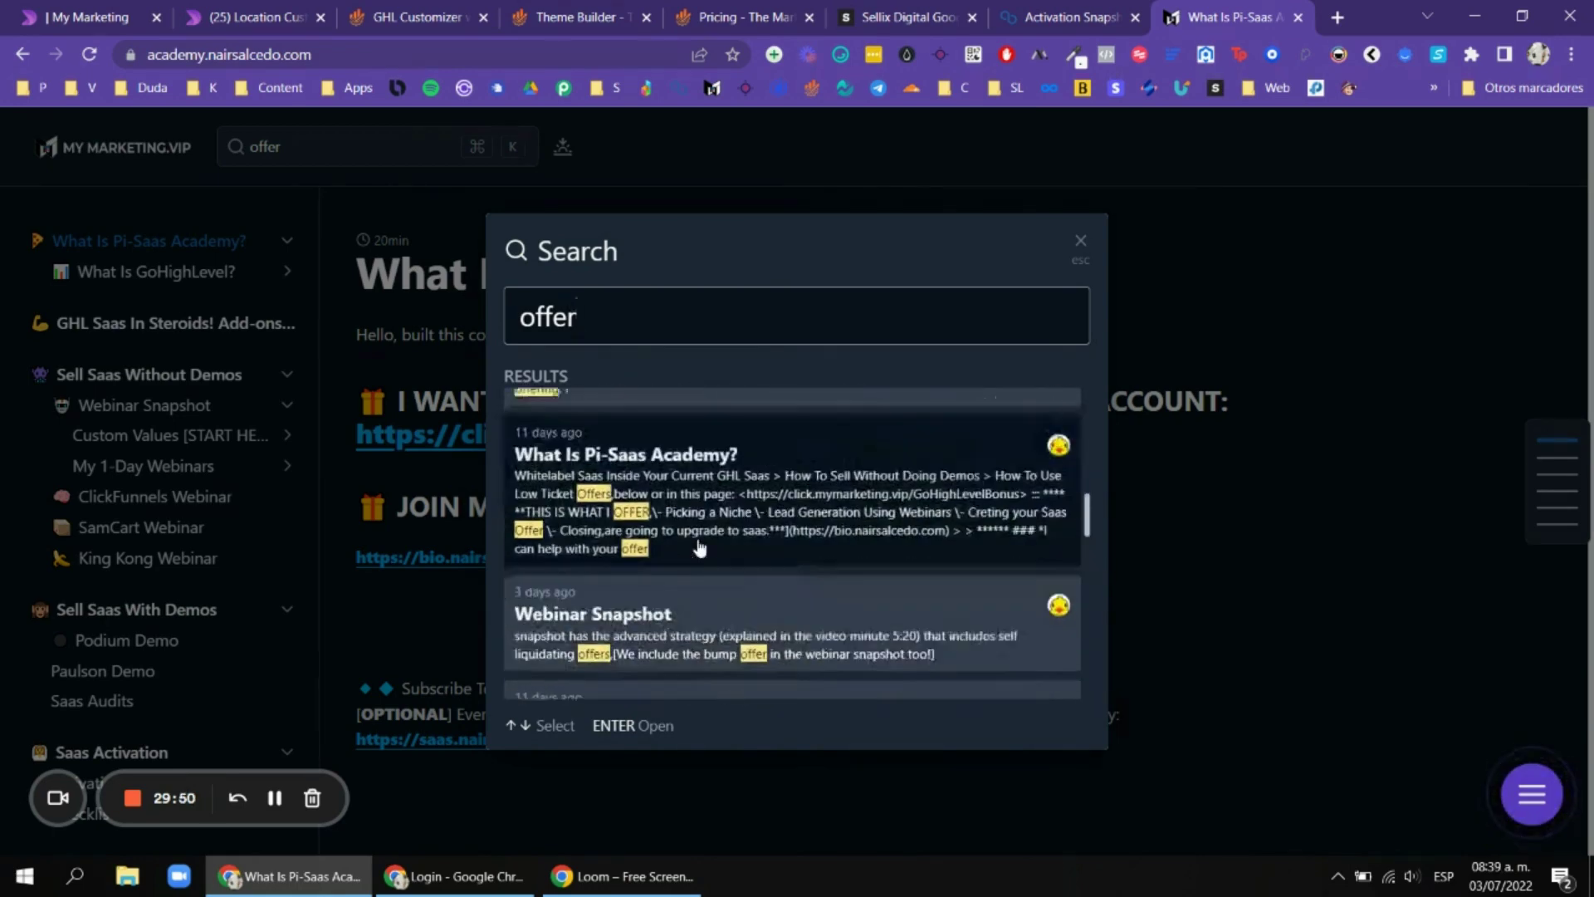
pyautogui.scroll(-5, 770, 517)
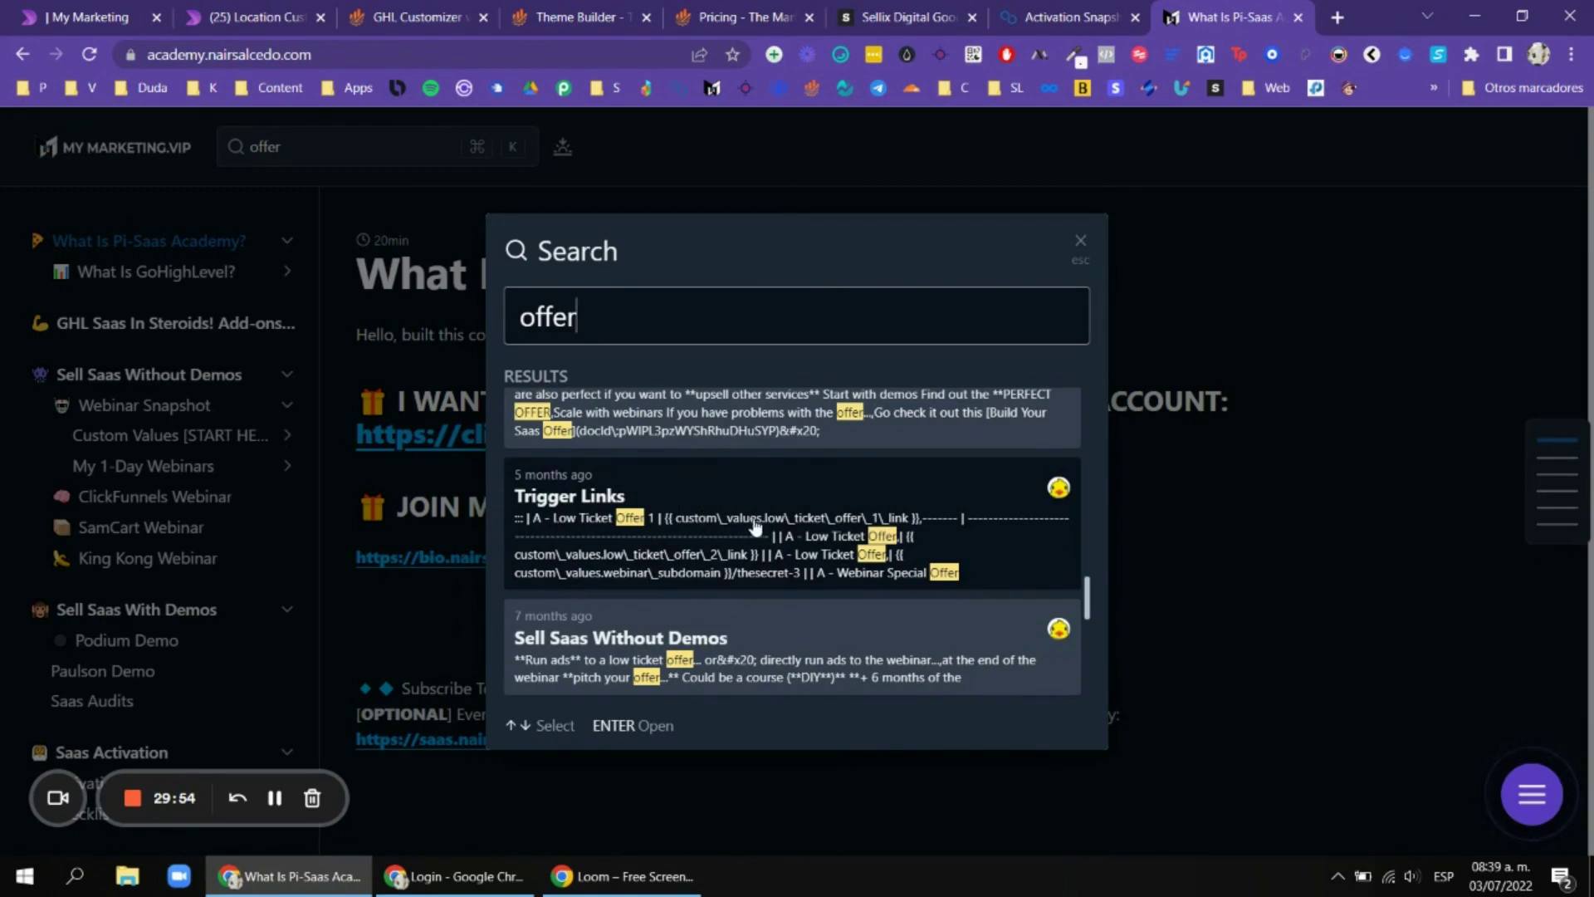
pyautogui.scroll(-4, 755, 525)
pyautogui.click(1080, 243)
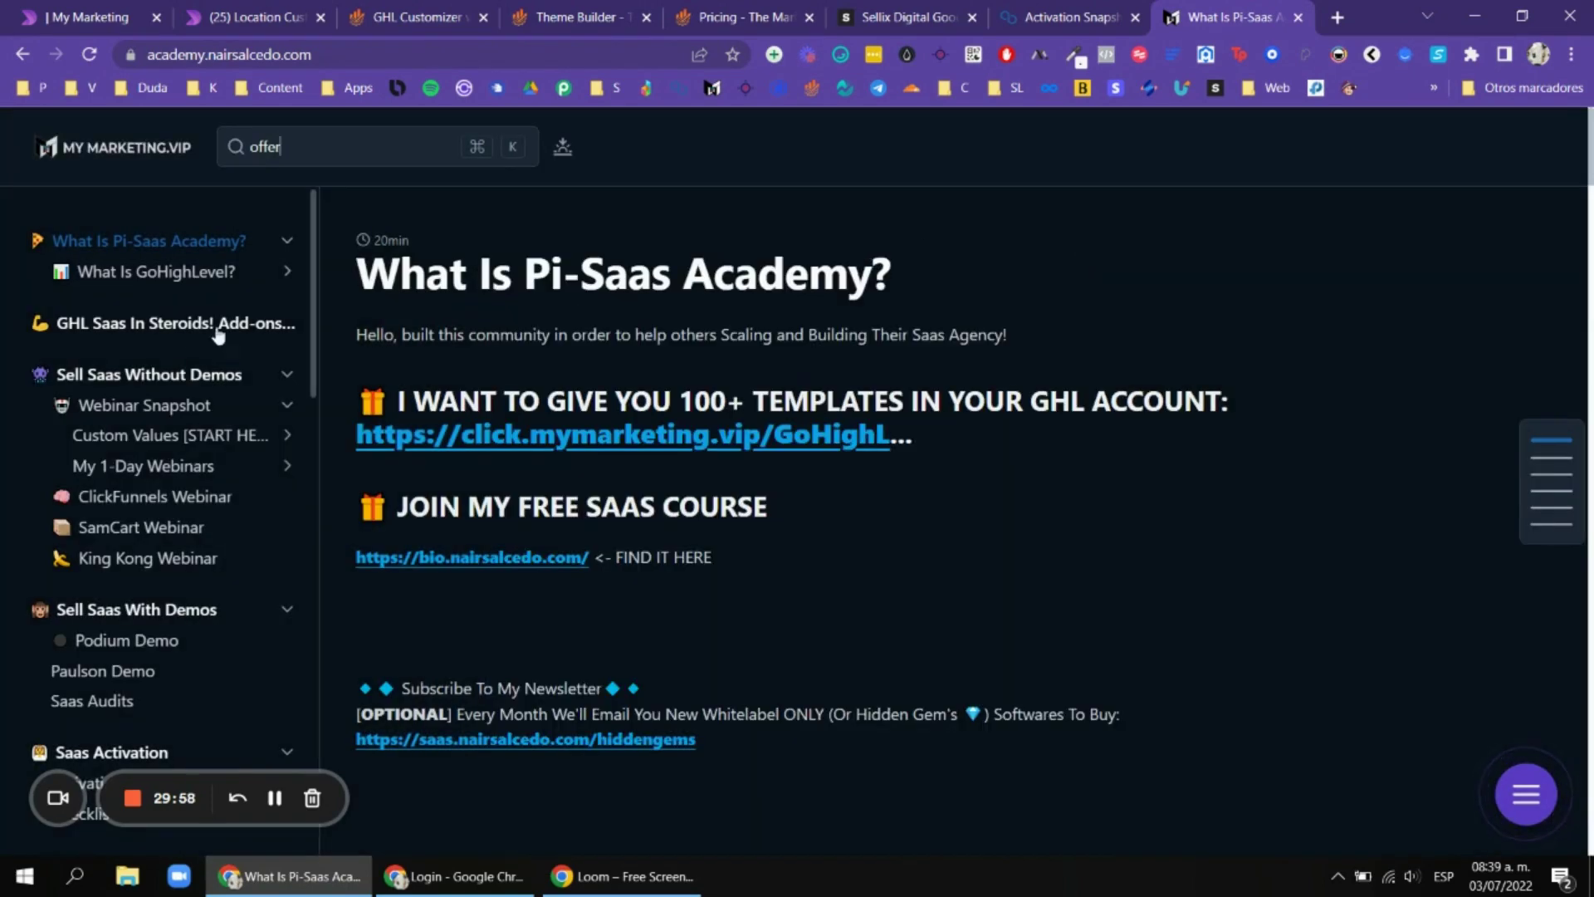
pyautogui.scroll(-7, 166, 344)
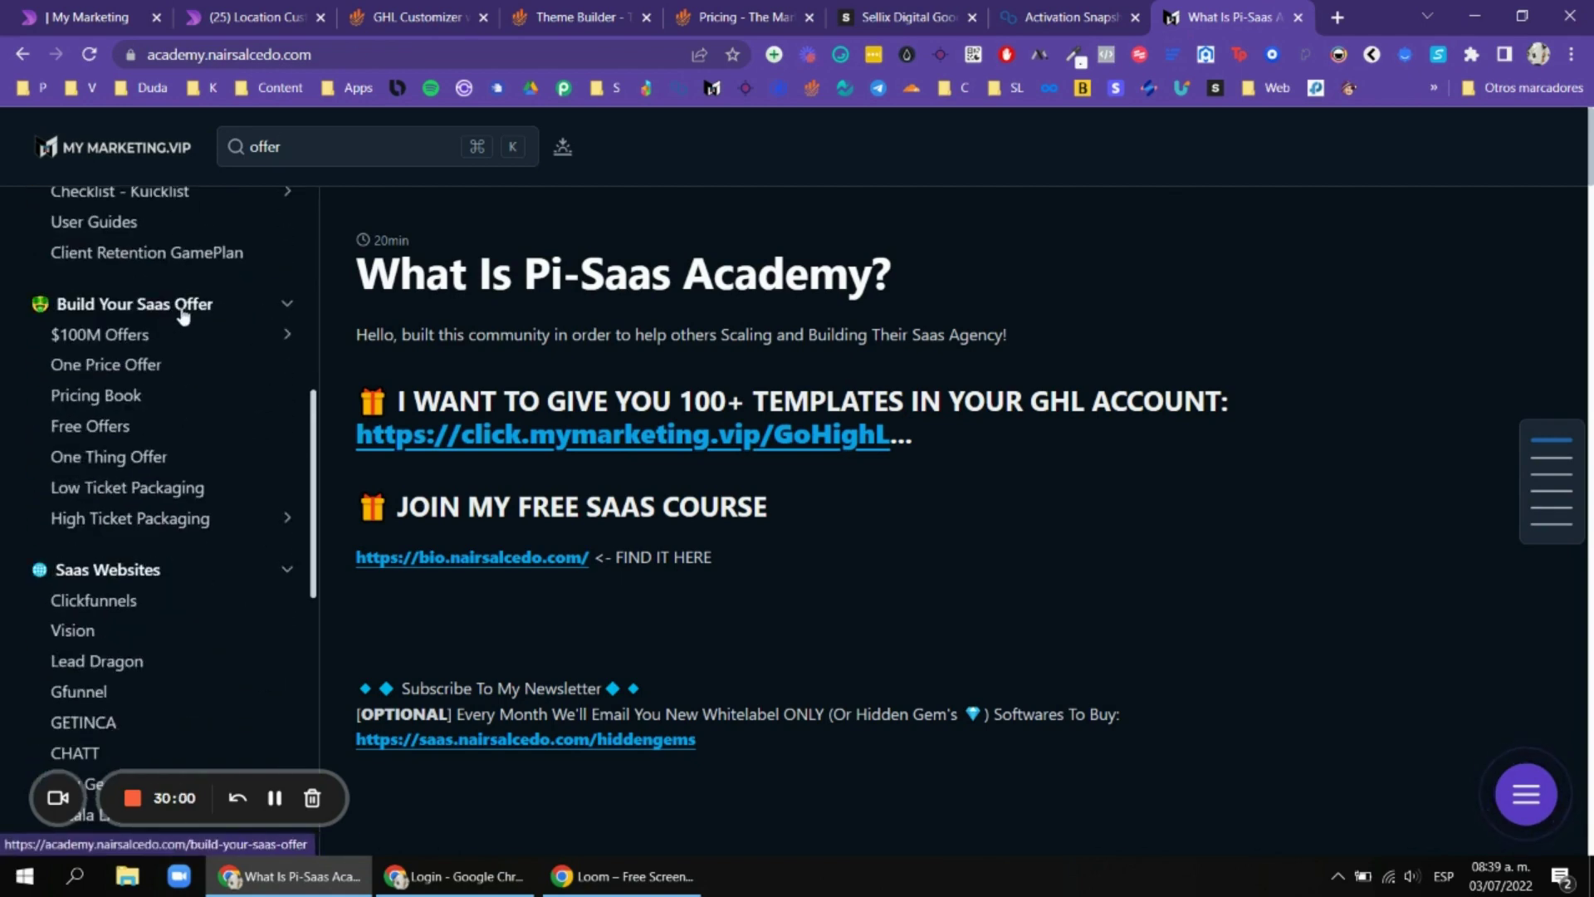
pyautogui.scroll(-4, 189, 324)
pyautogui.scroll(-2, 170, 366)
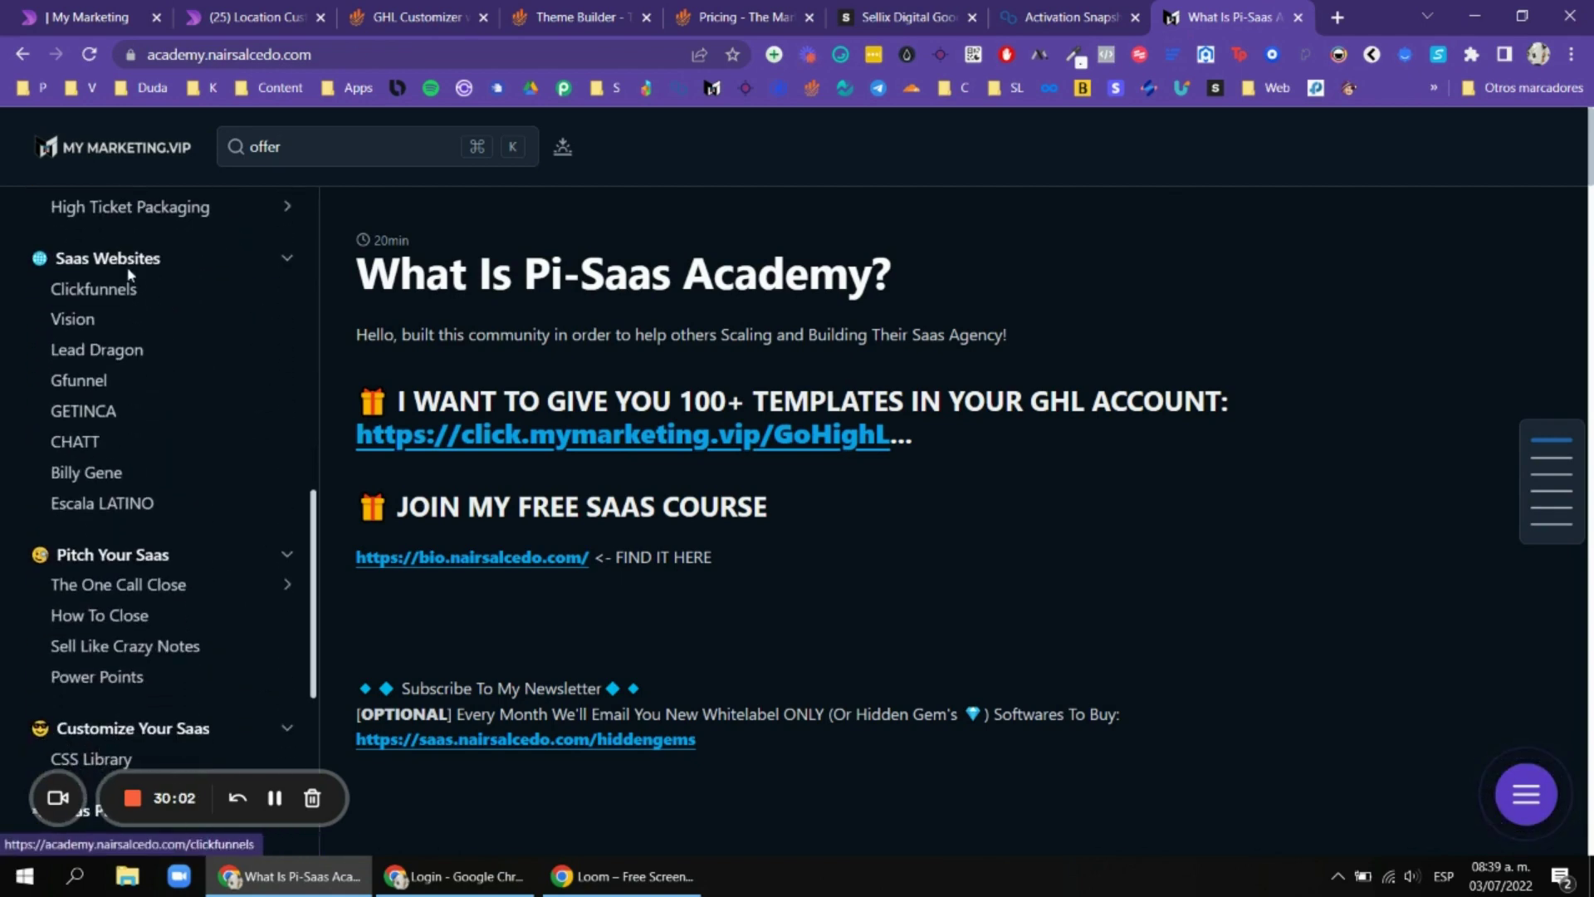
pyautogui.click(94, 349)
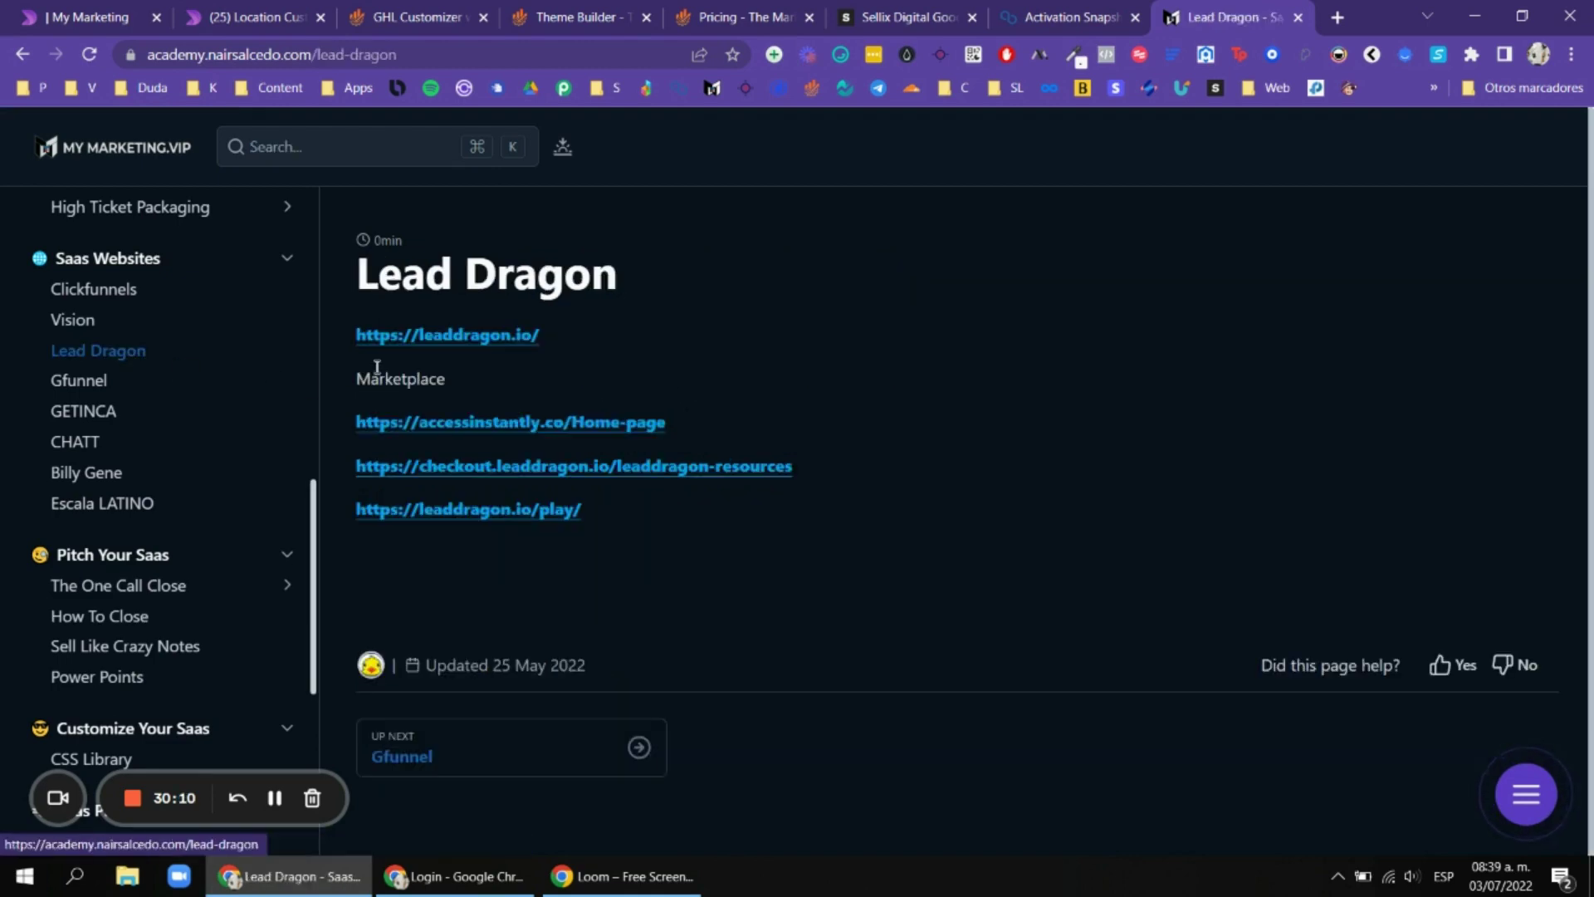
pyautogui.click(527, 337)
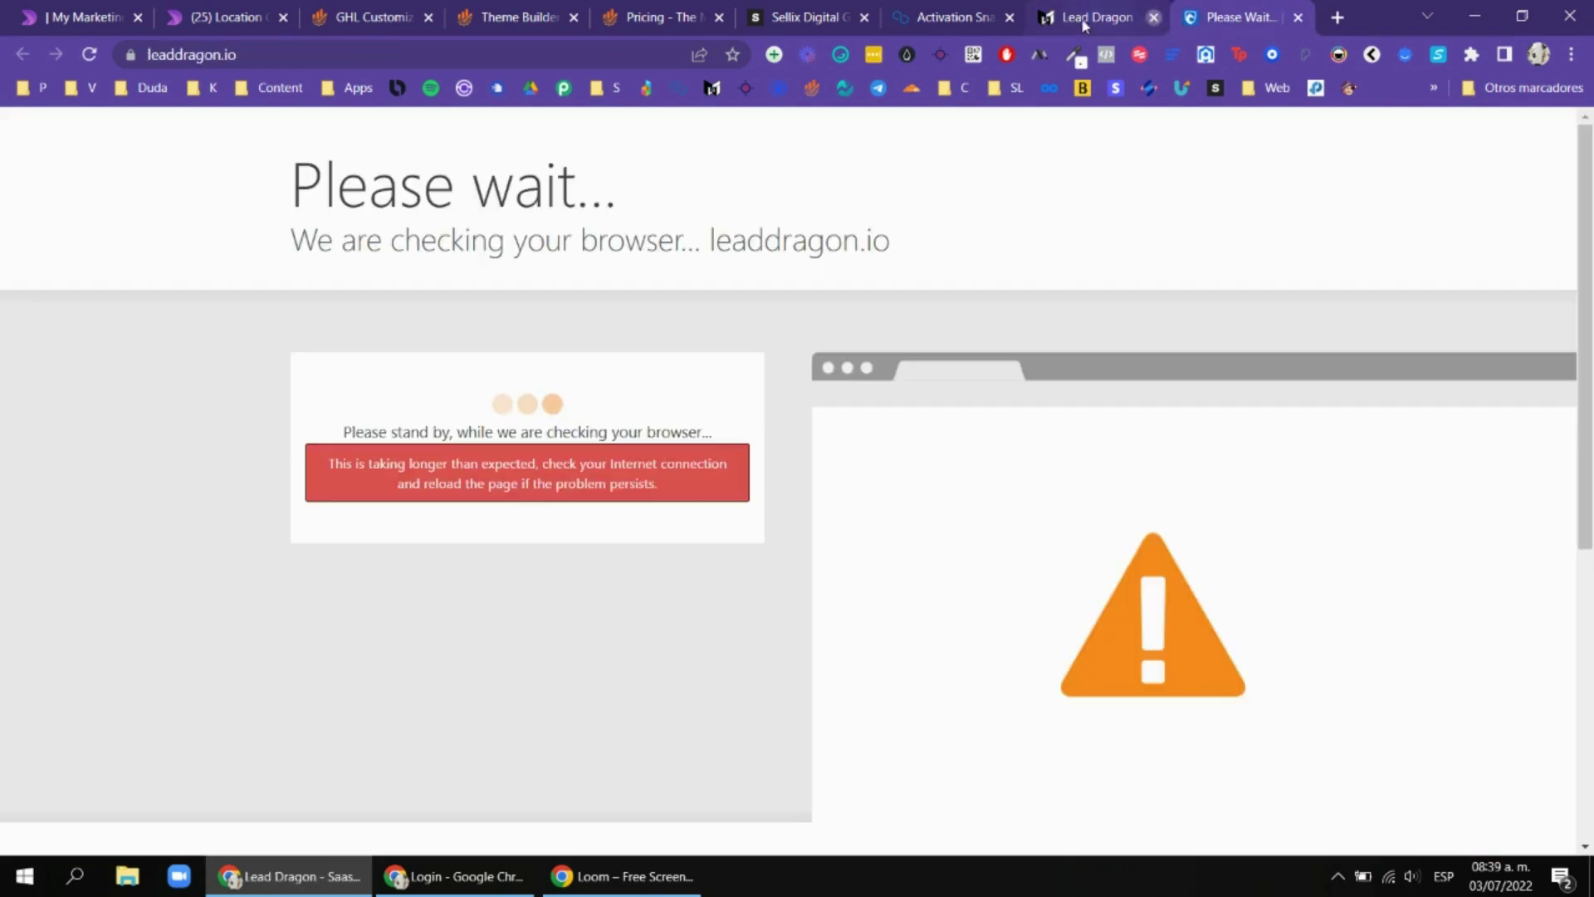
# Close the leftover Lead Dragon and Activation Snapshot doc tabs.
pyautogui.middleClick(1084, 25)
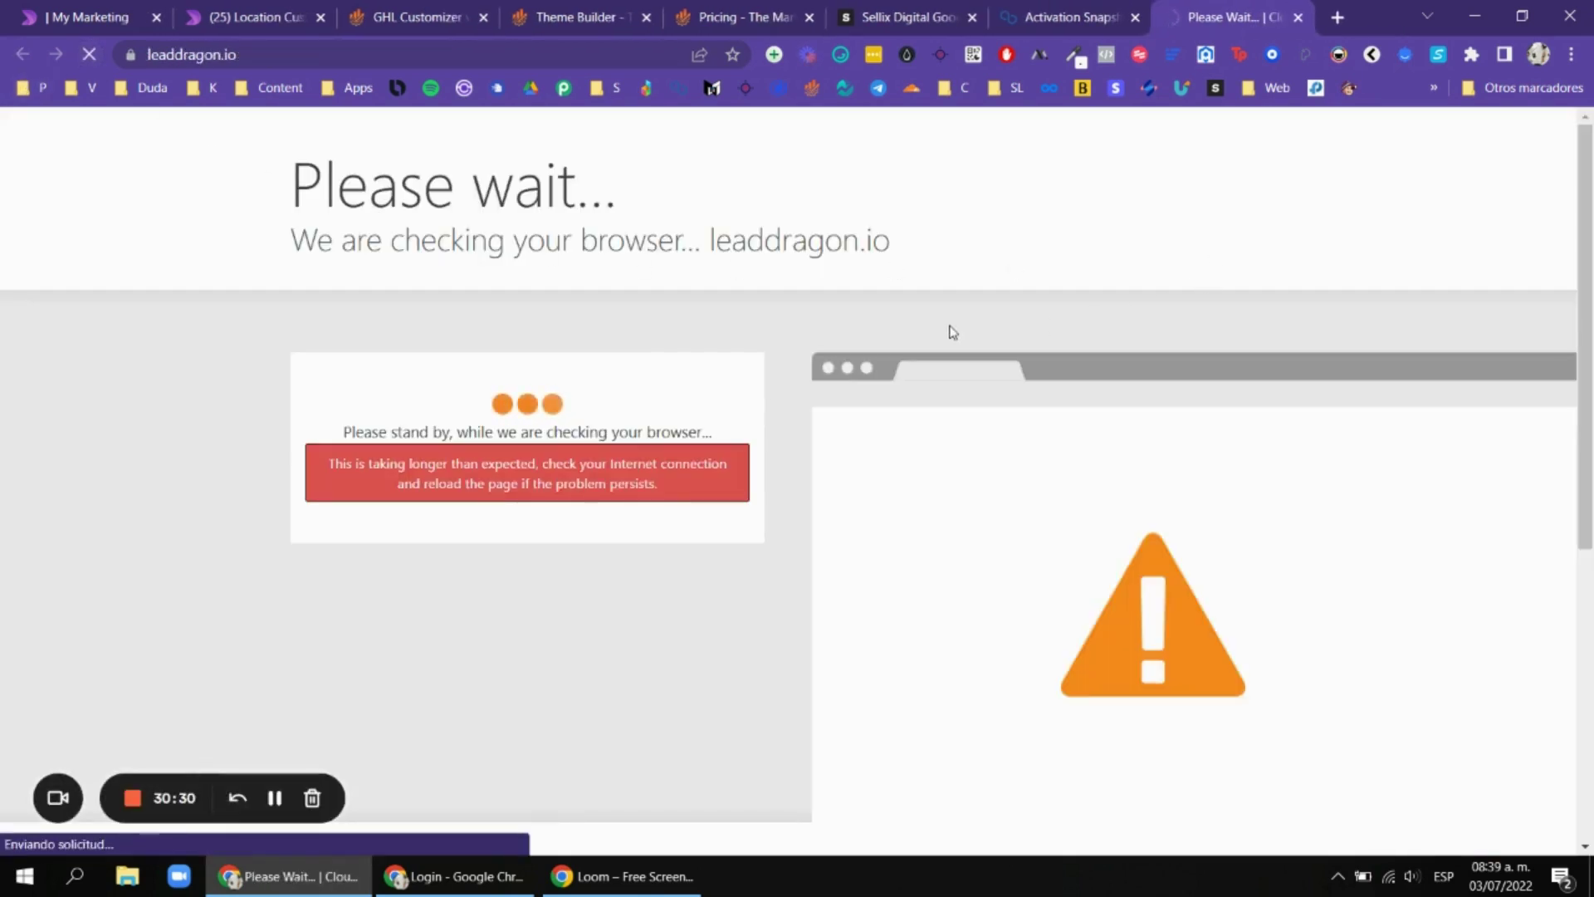
pyautogui.click(1112, 15)
pyautogui.middleClick(1113, 12)
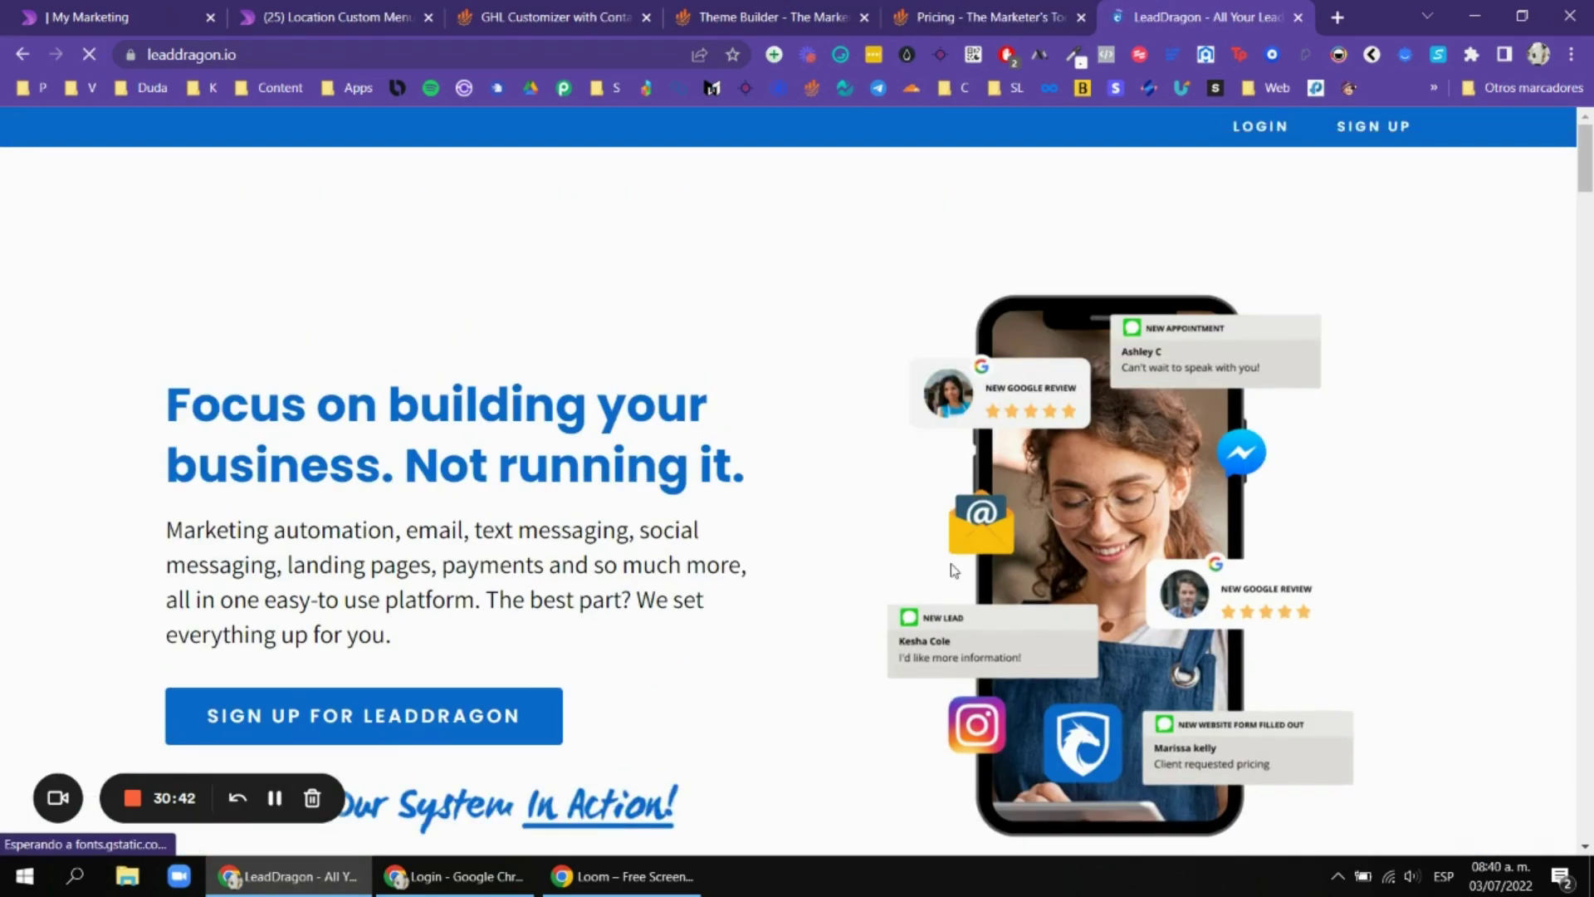
# Look over the leaddragon.io homepage, then return to the My Marketing tab.
pyautogui.scroll(-10, 875, 406)
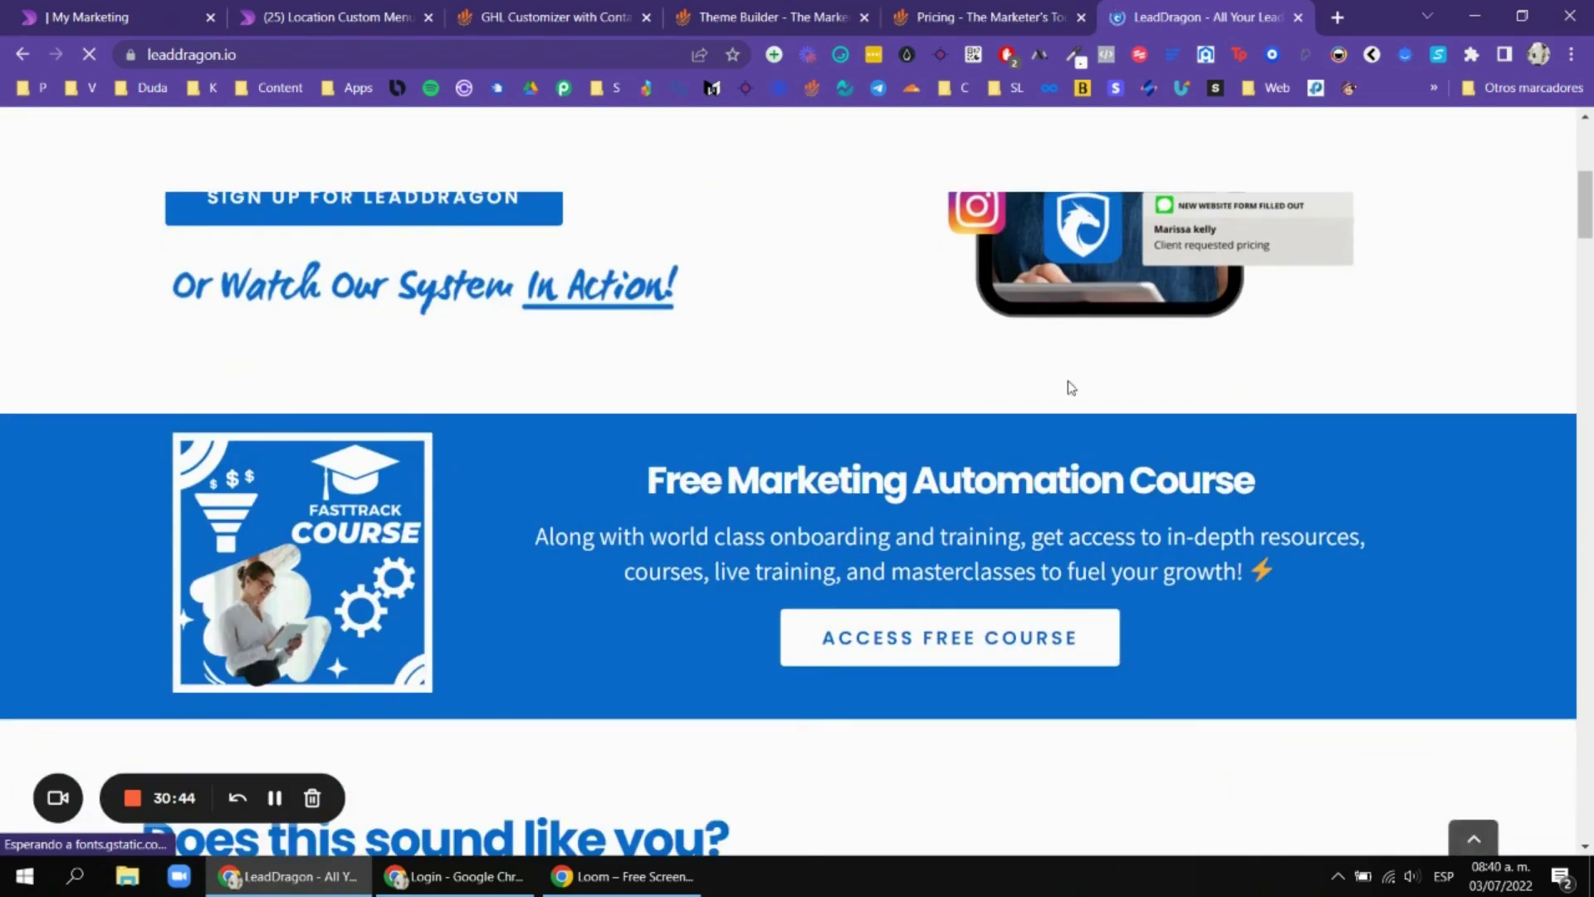
pyautogui.scroll(9, 1080, 419)
pyautogui.scroll(-9, 1086, 419)
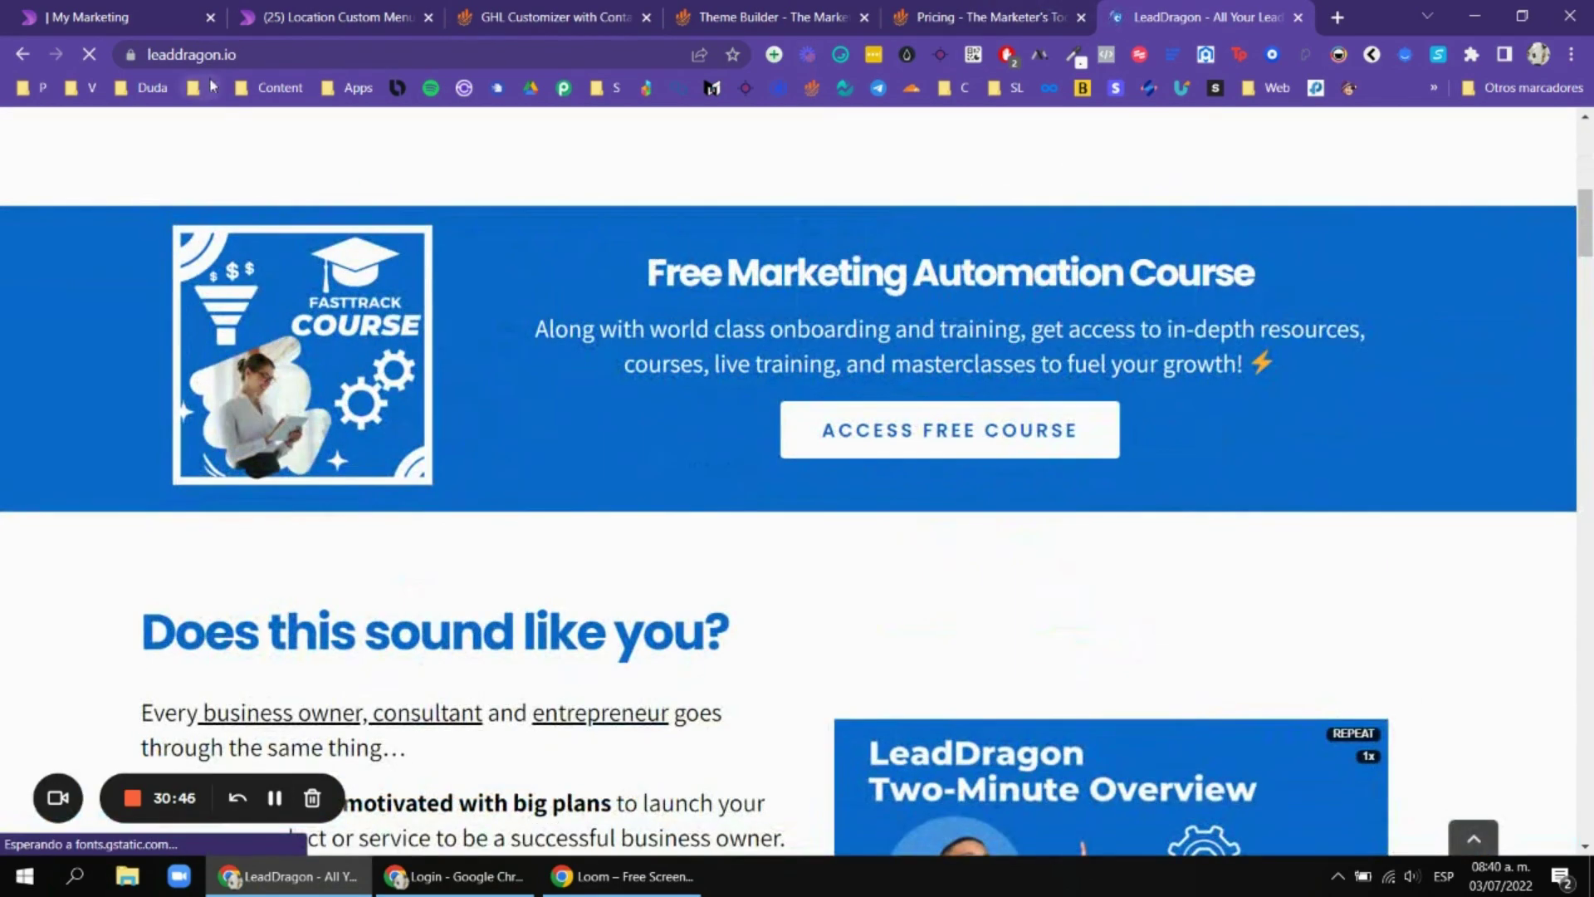
pyautogui.scroll(-16, 1058, 390)
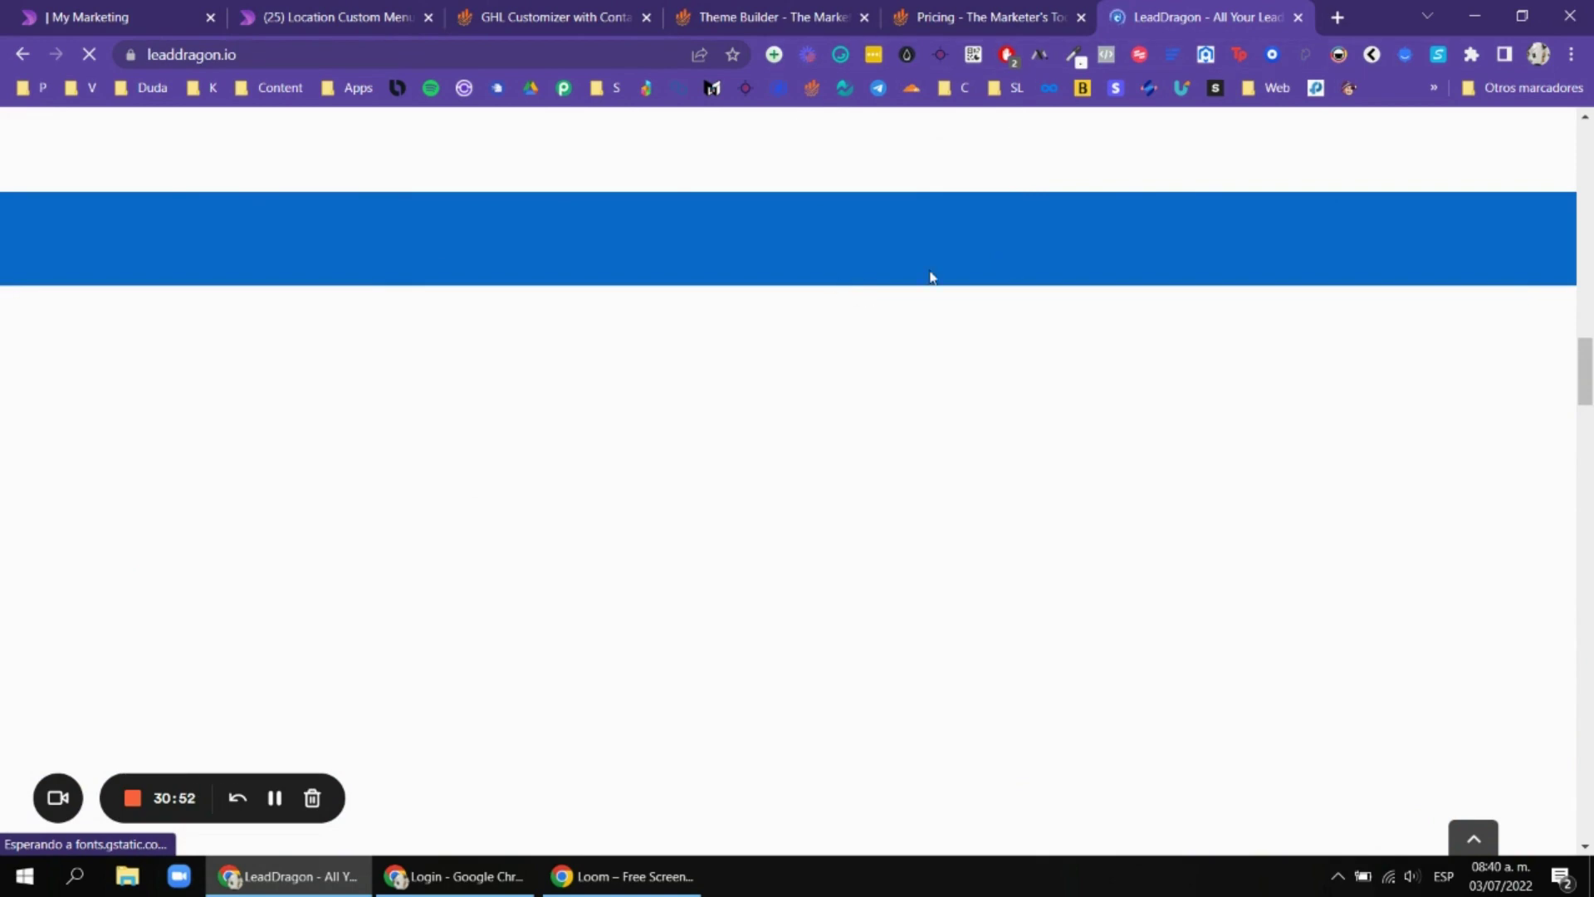
pyautogui.click(154, 8)
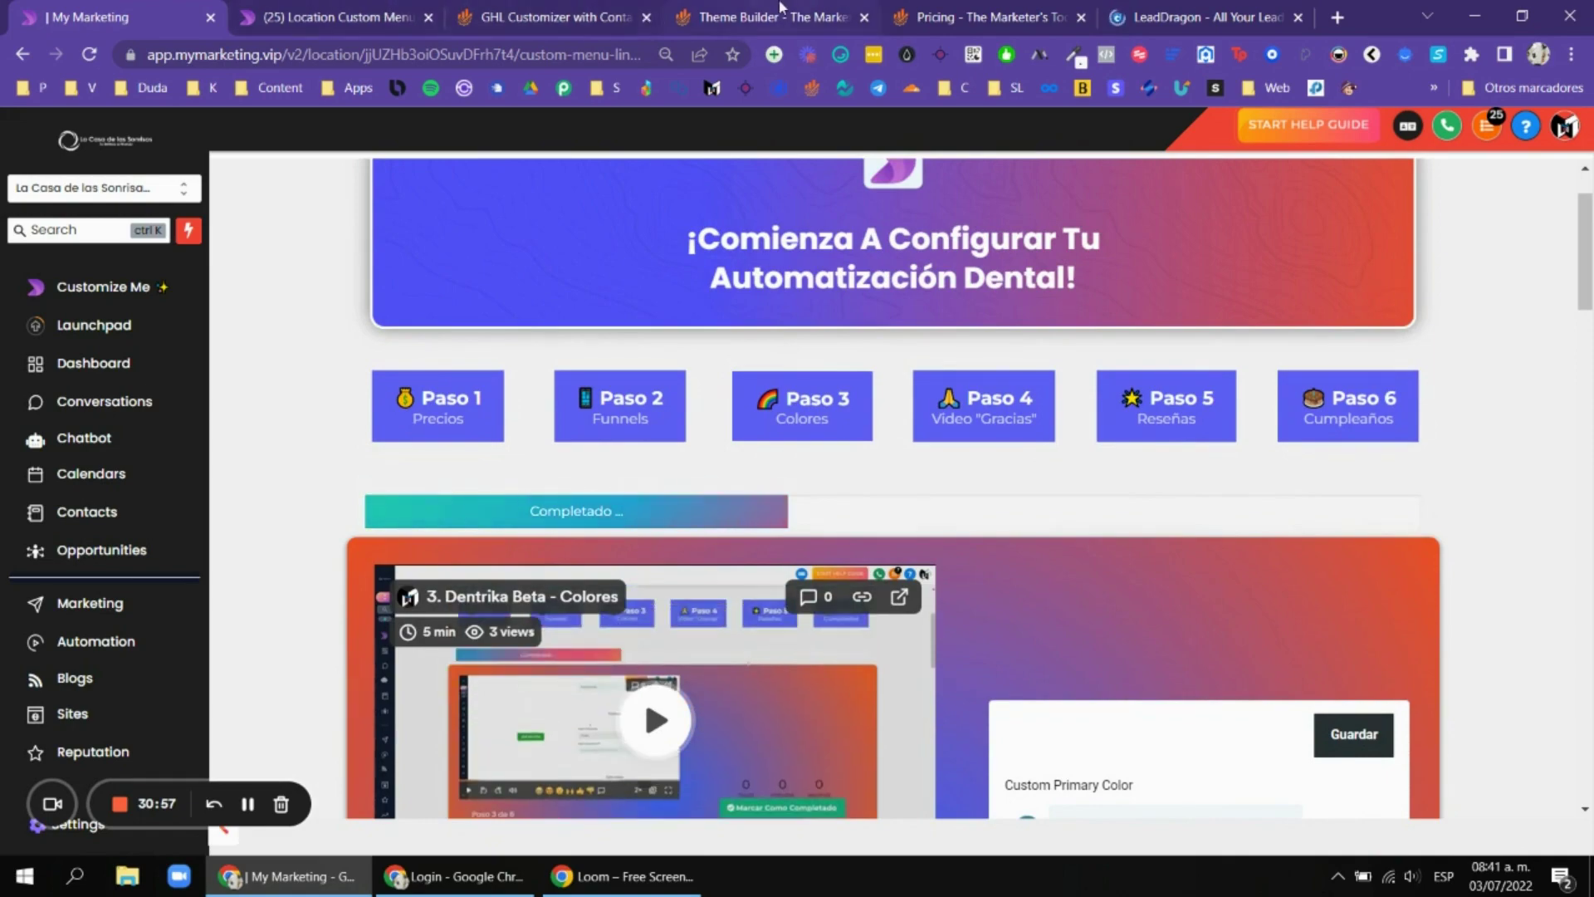
# Open the Theme Builder and scroll through its SAASY Sidebar Theme presets.
pyautogui.click(544, 10)
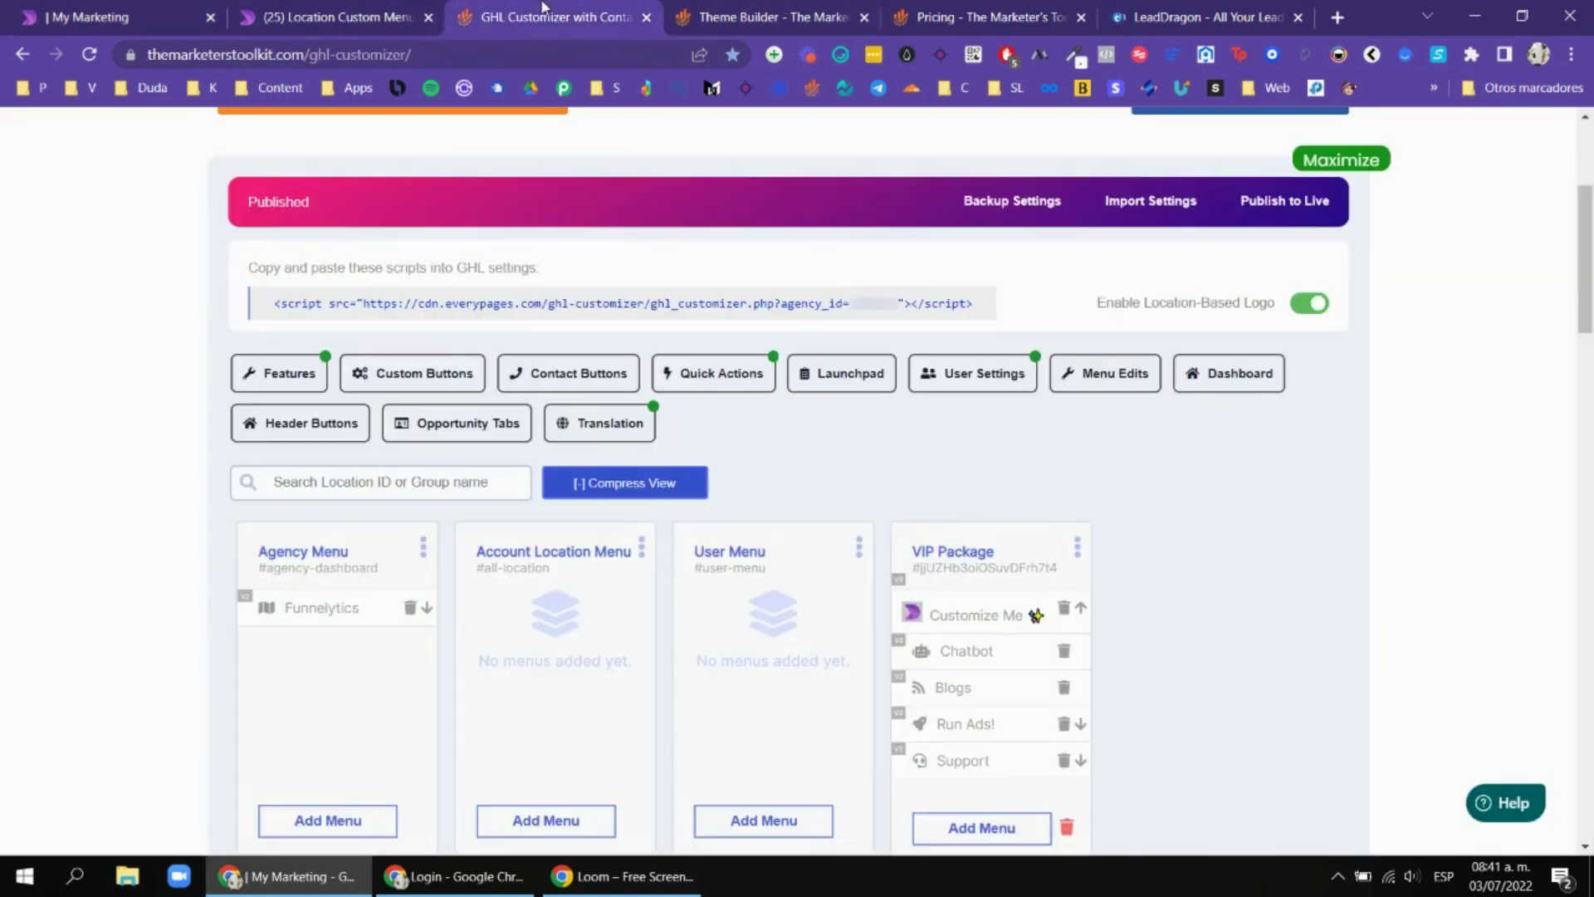
pyautogui.click(759, 10)
pyautogui.scroll(-7, 953, 417)
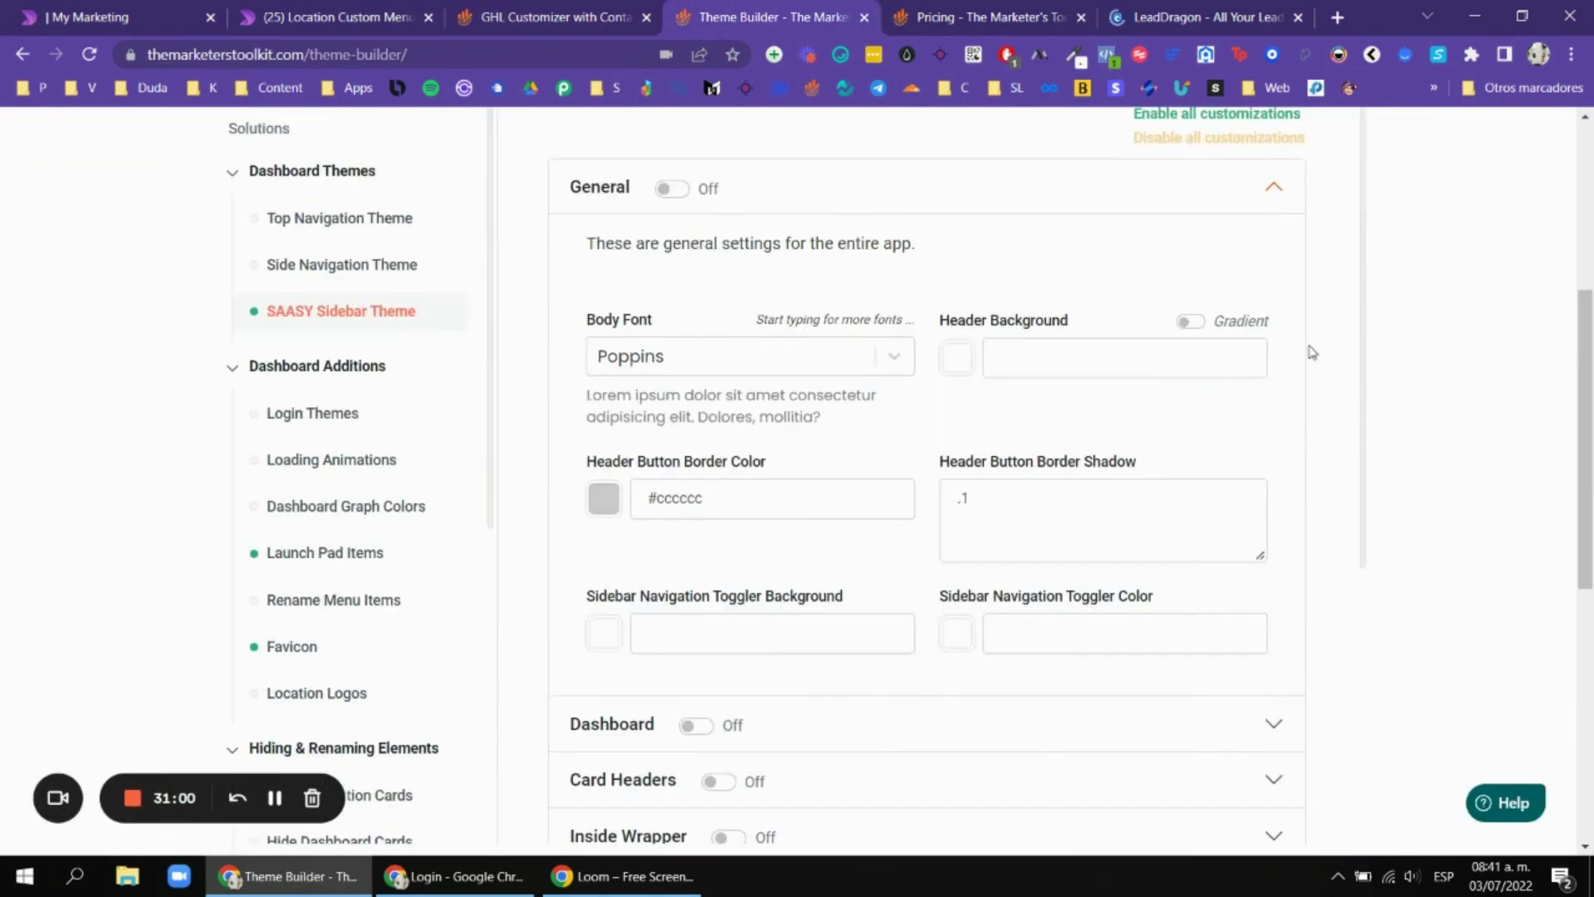
pyautogui.scroll(4, 1309, 352)
pyautogui.scroll(2, 911, 245)
pyautogui.scroll(-4, 819, 292)
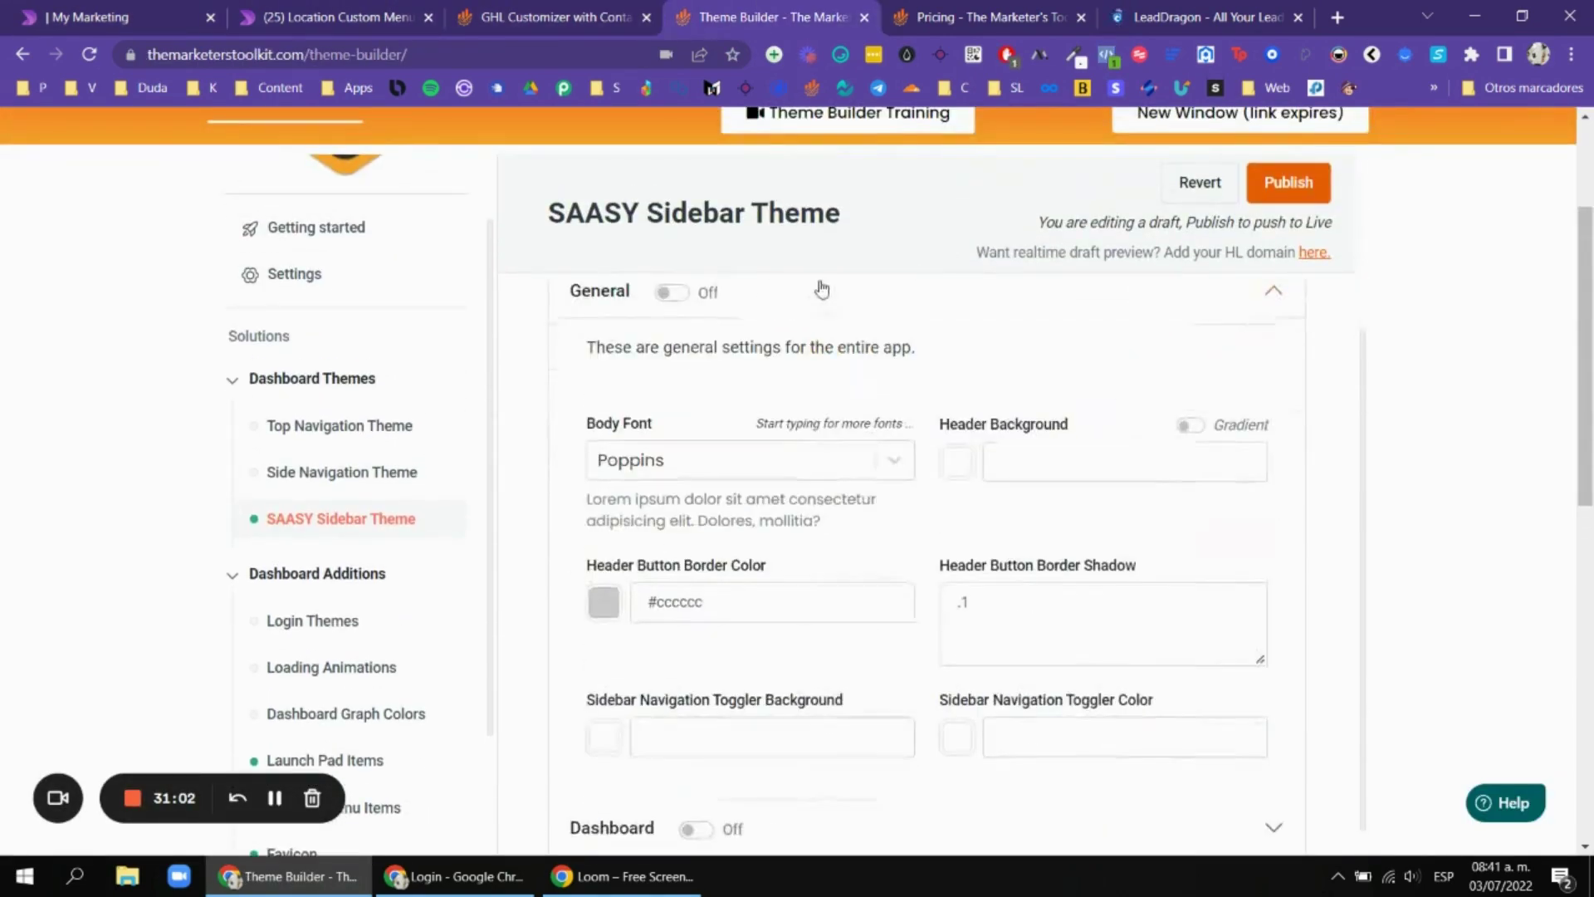
pyautogui.scroll(3, 722, 341)
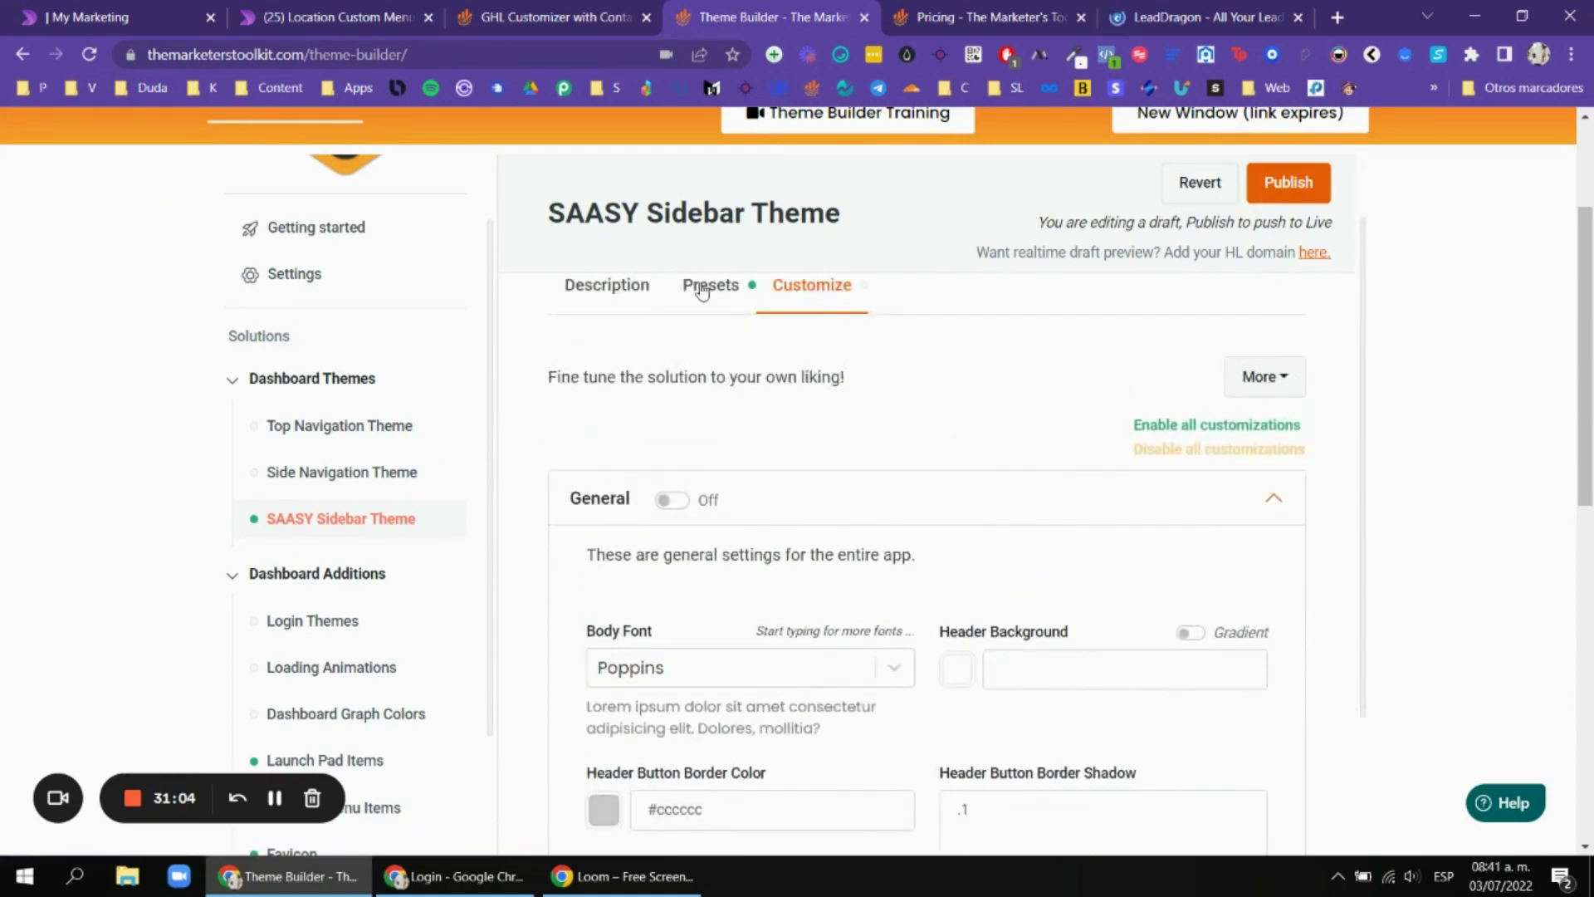
pyautogui.click(702, 289)
pyautogui.scroll(-10, 1046, 399)
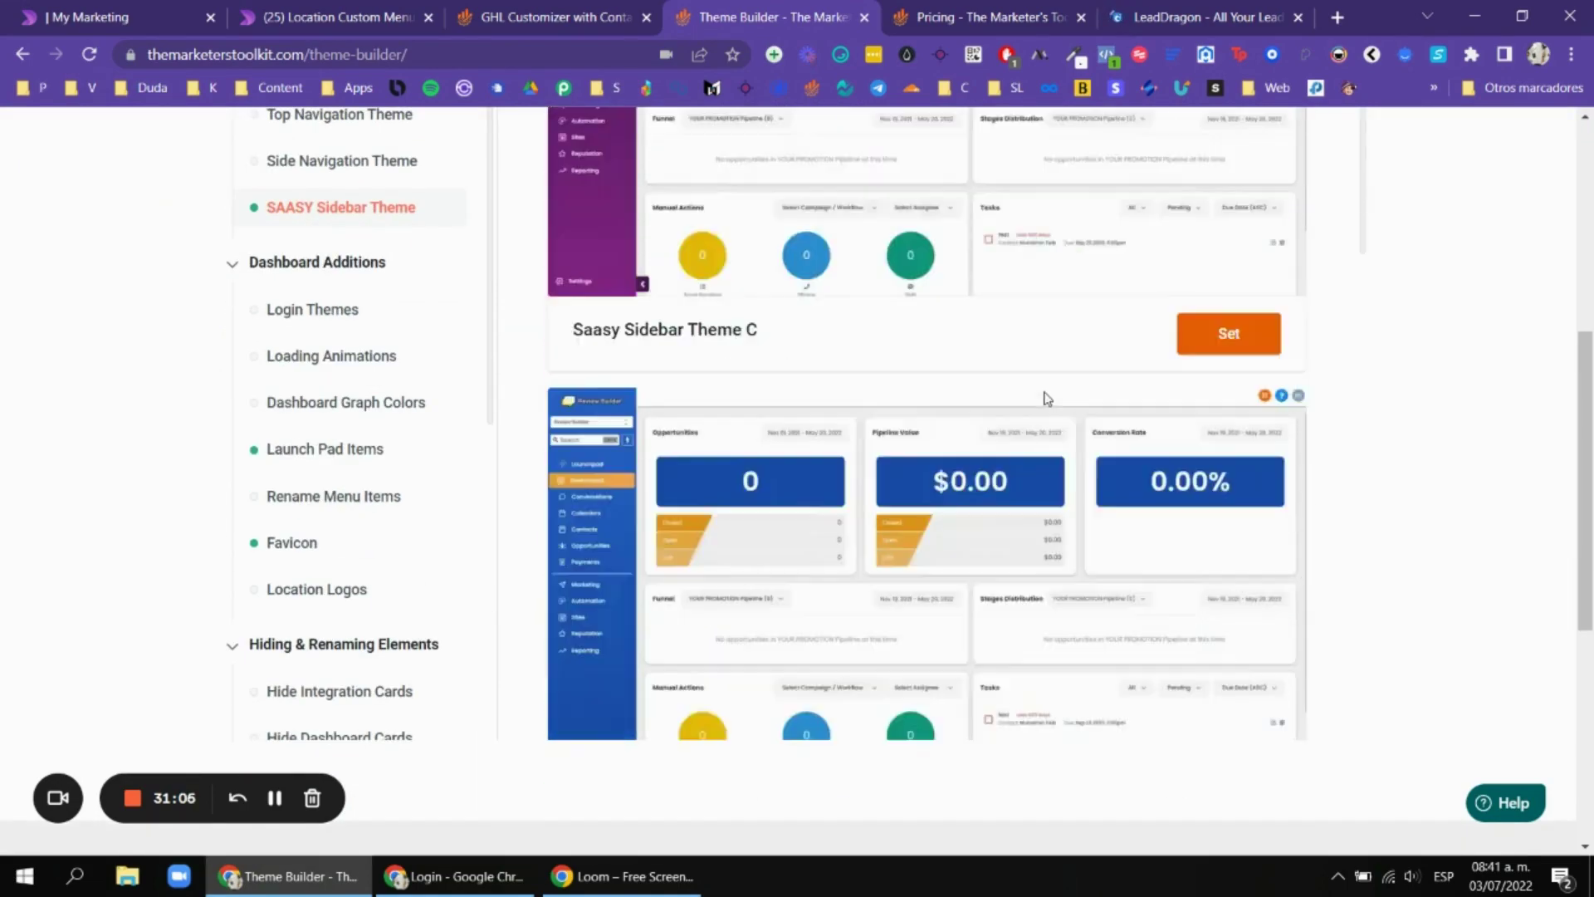
pyautogui.scroll(-20, 1046, 399)
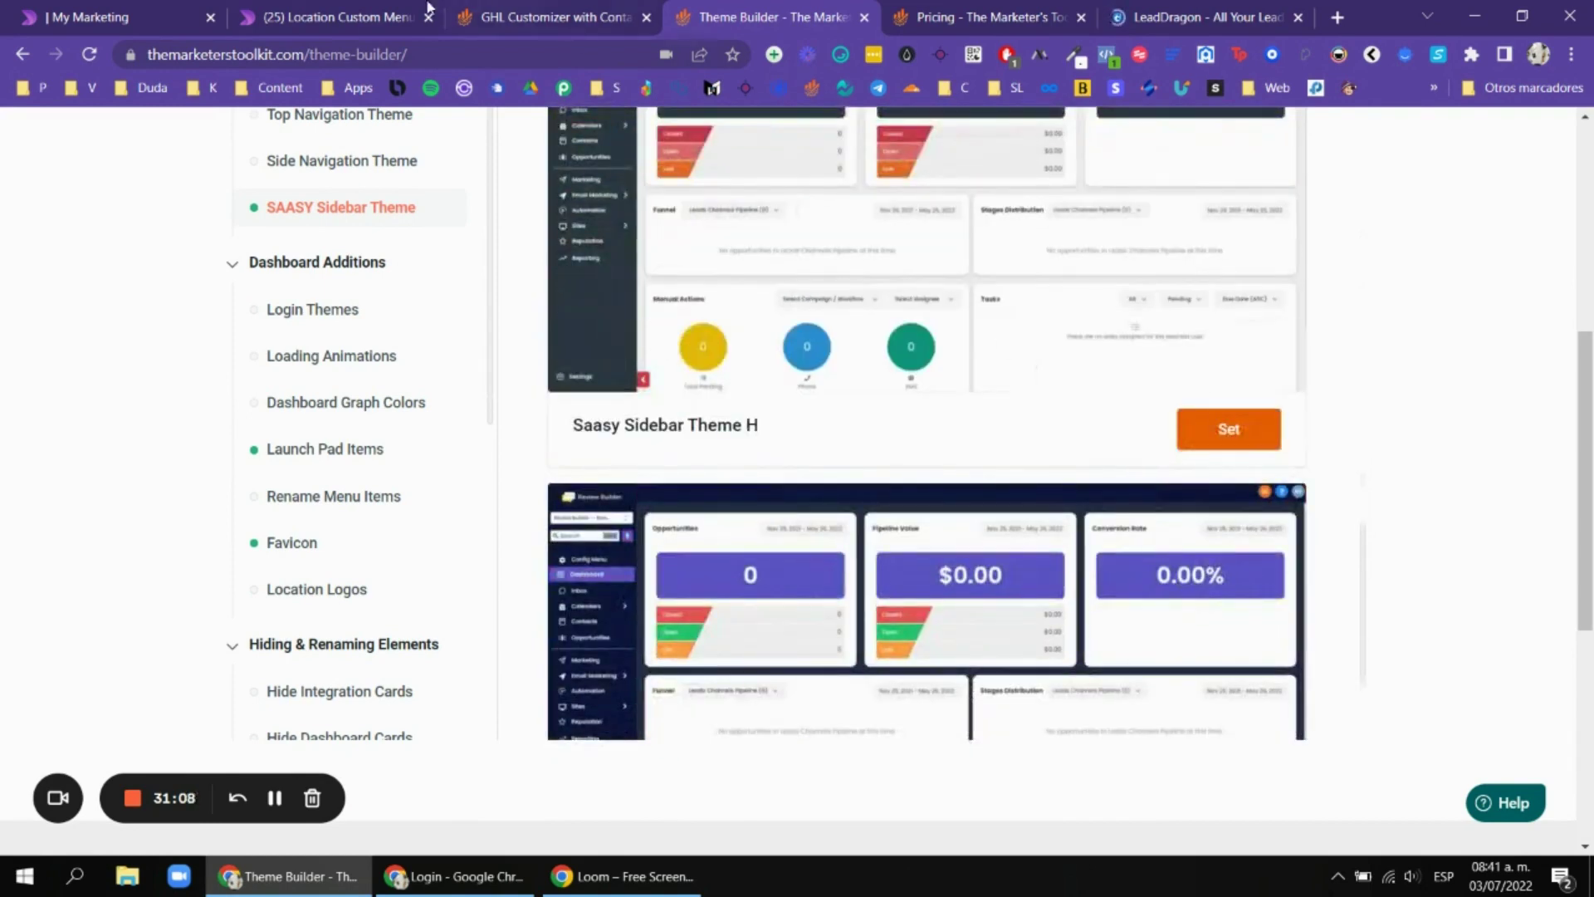
# Glance at the Location Custom Menu, recheck the presets, then go back to the GHL Customizer.
pyautogui.click(354, 6)
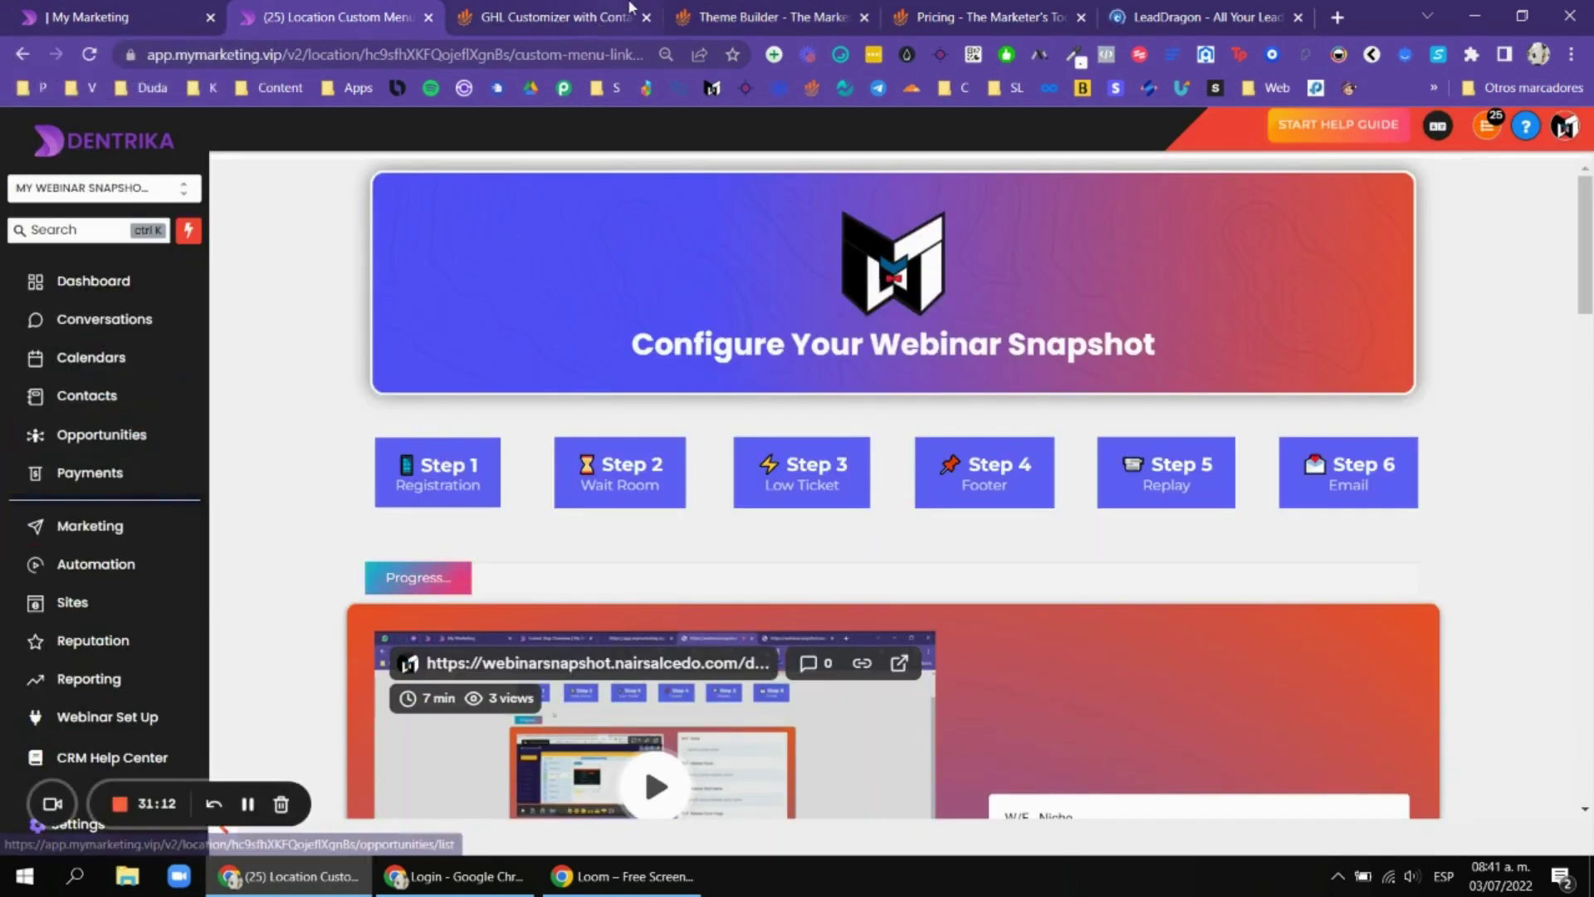
pyautogui.click(772, 17)
pyautogui.scroll(-3, 1093, 451)
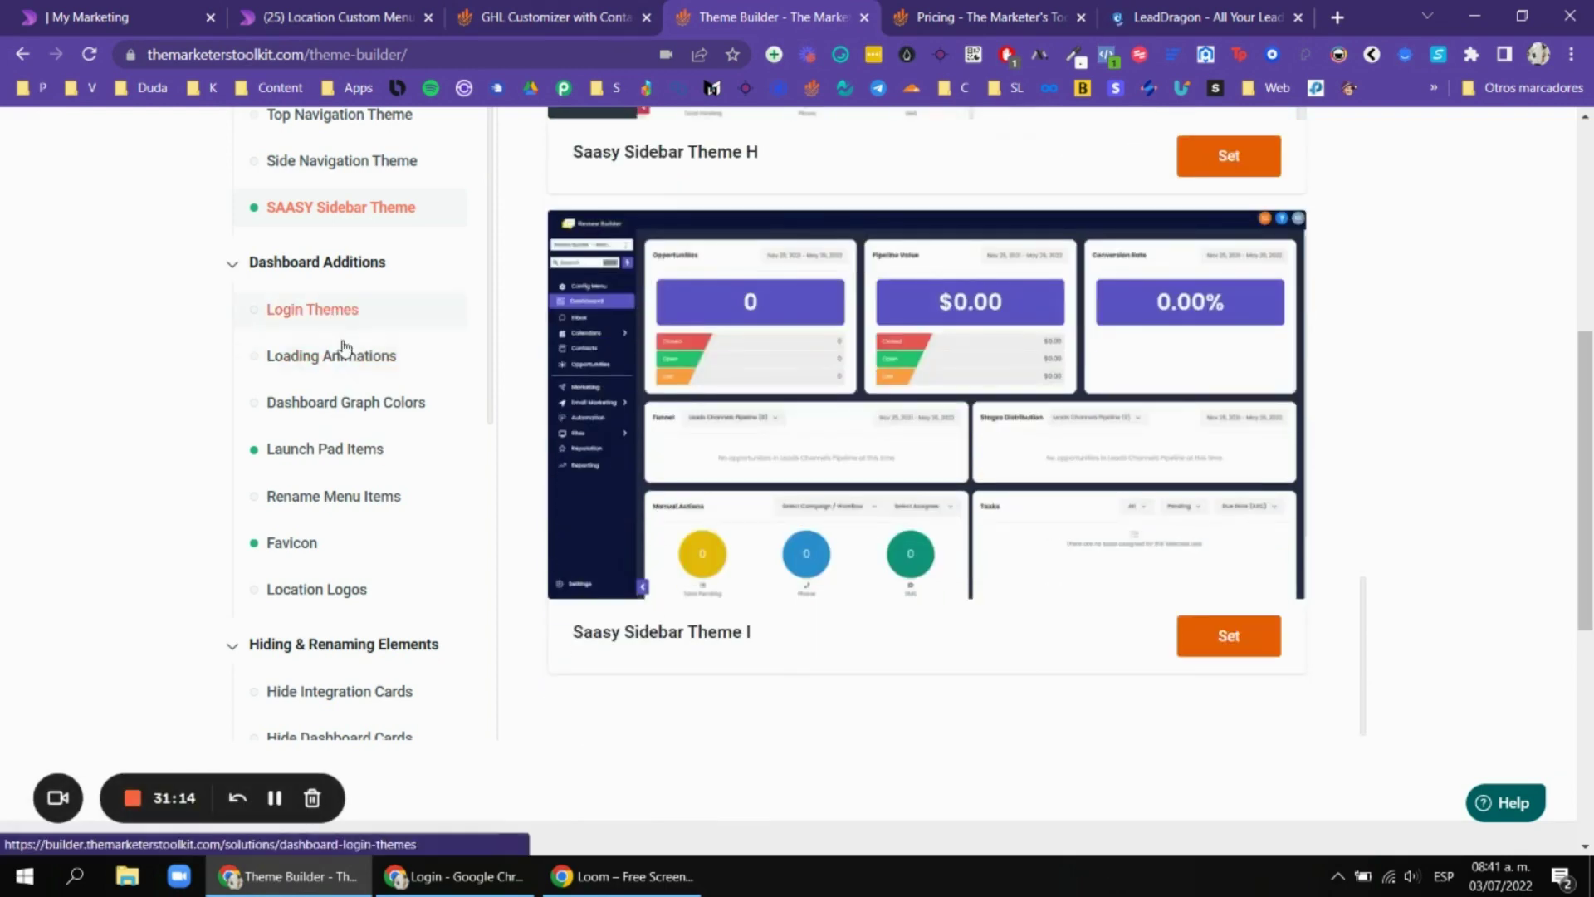
pyautogui.scroll(20, 1329, 274)
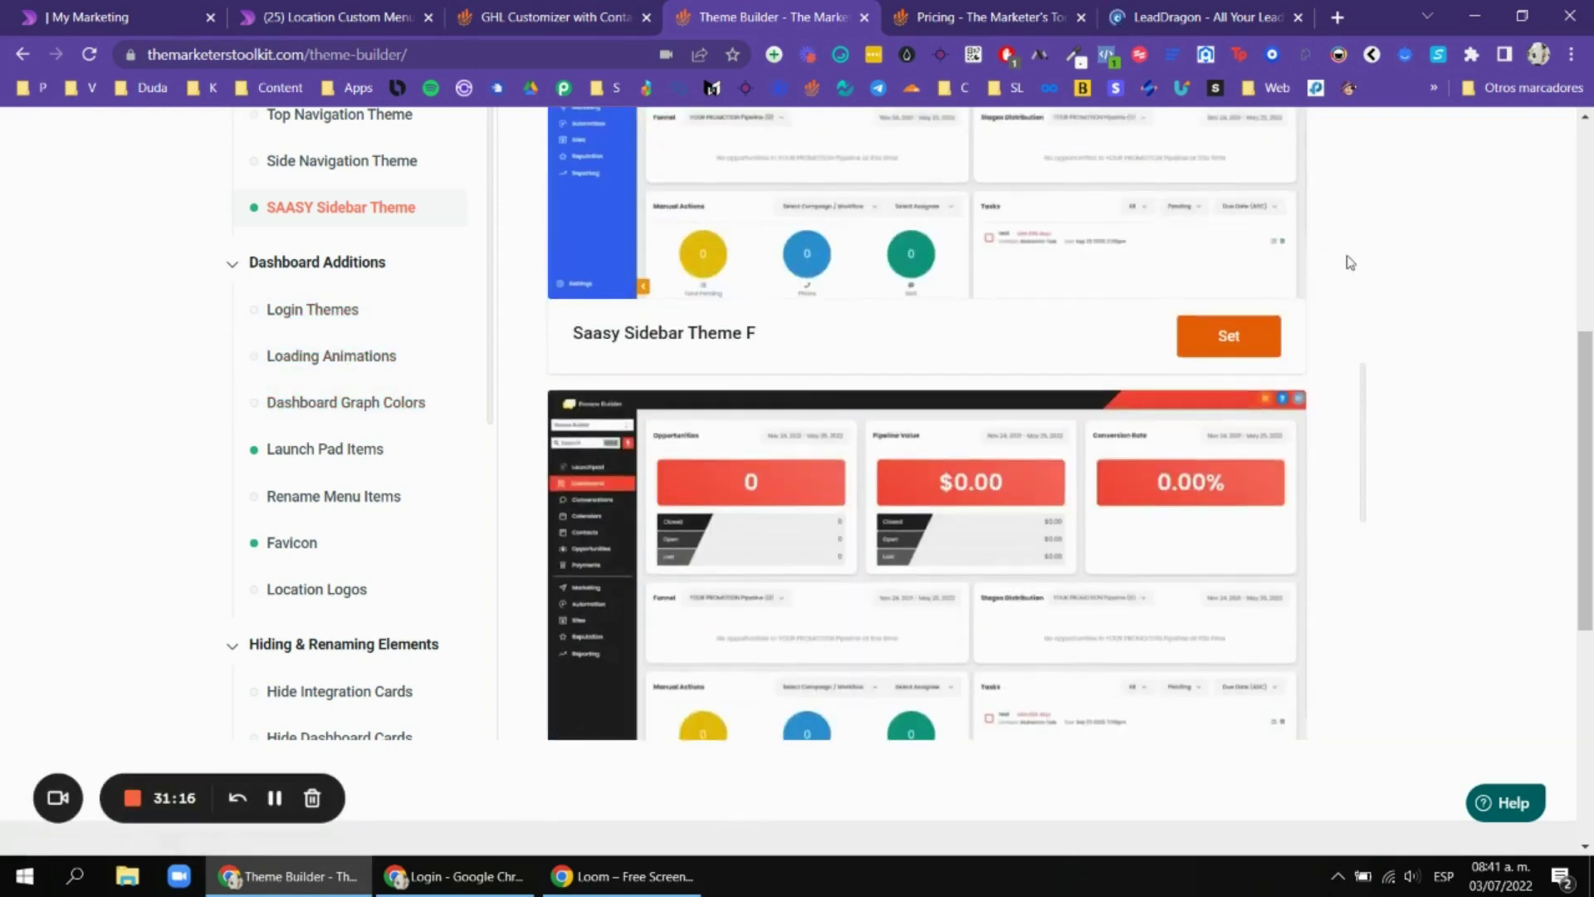
pyautogui.scroll(7, 1300, 297)
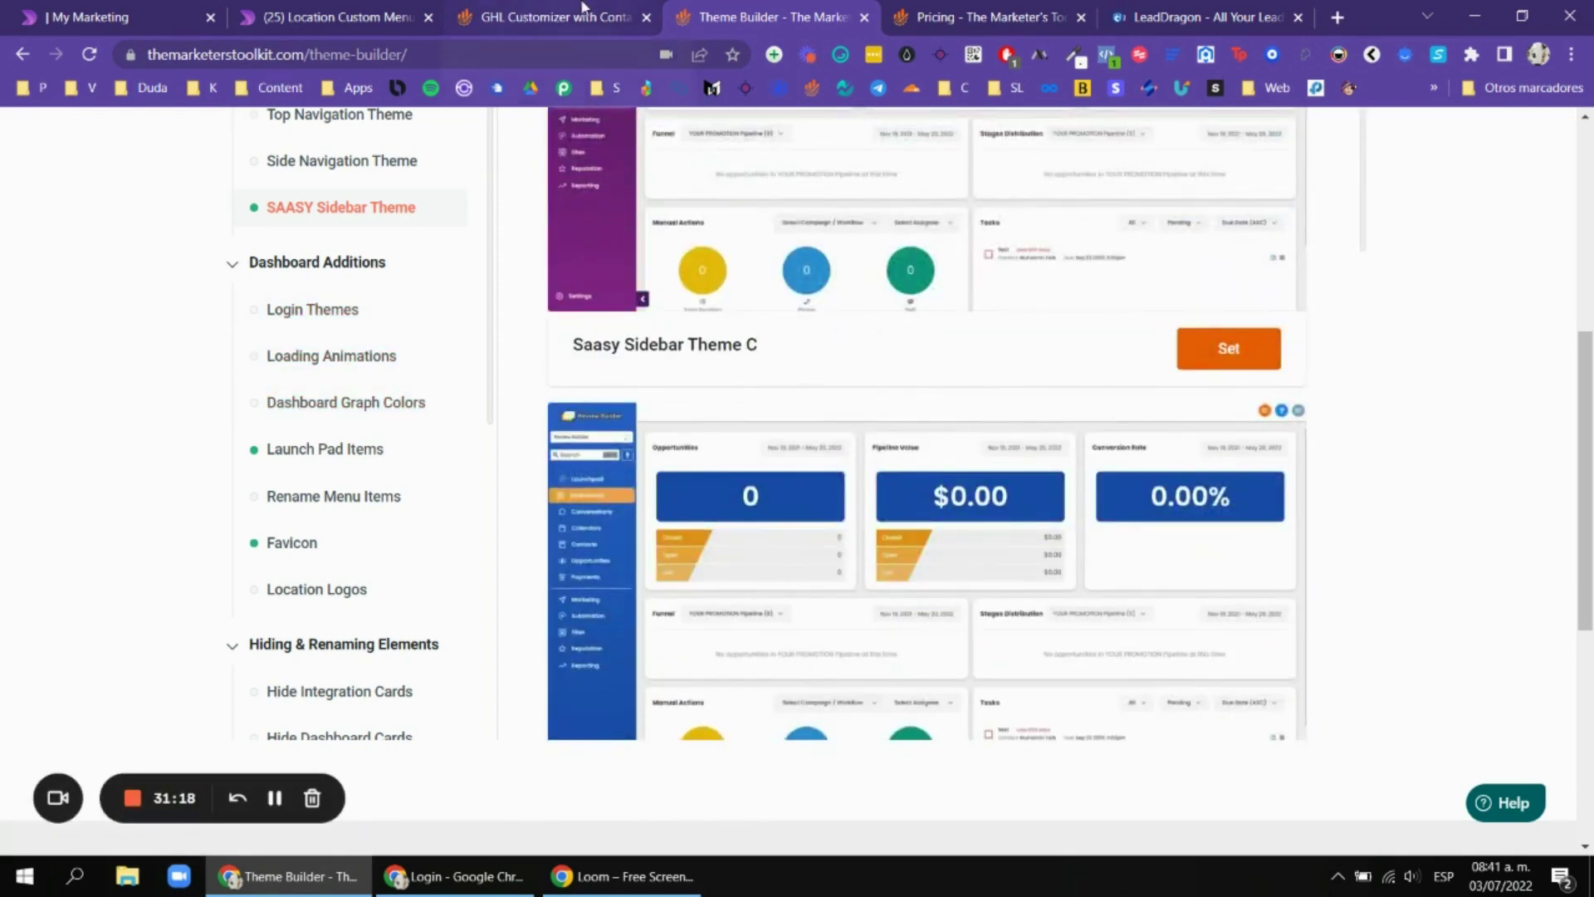
pyautogui.click(584, 12)
pyautogui.scroll(-1, 356, 325)
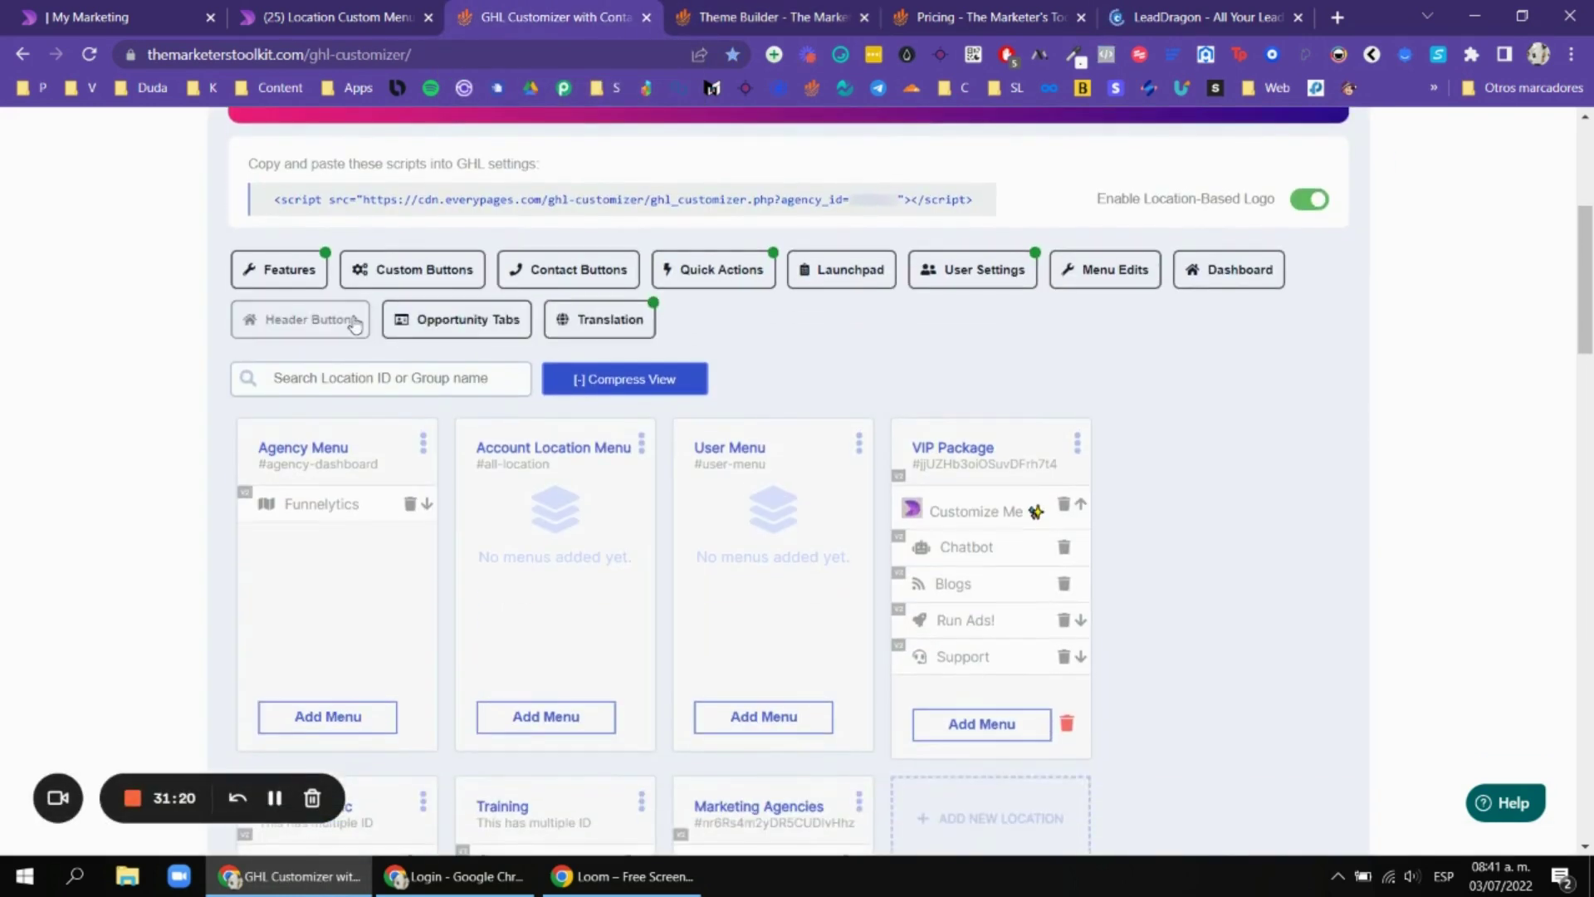
# Expand Recent Releases in the customizer features list, close it, and return to LeadDragon.
pyautogui.click(303, 271)
pyautogui.click(399, 317)
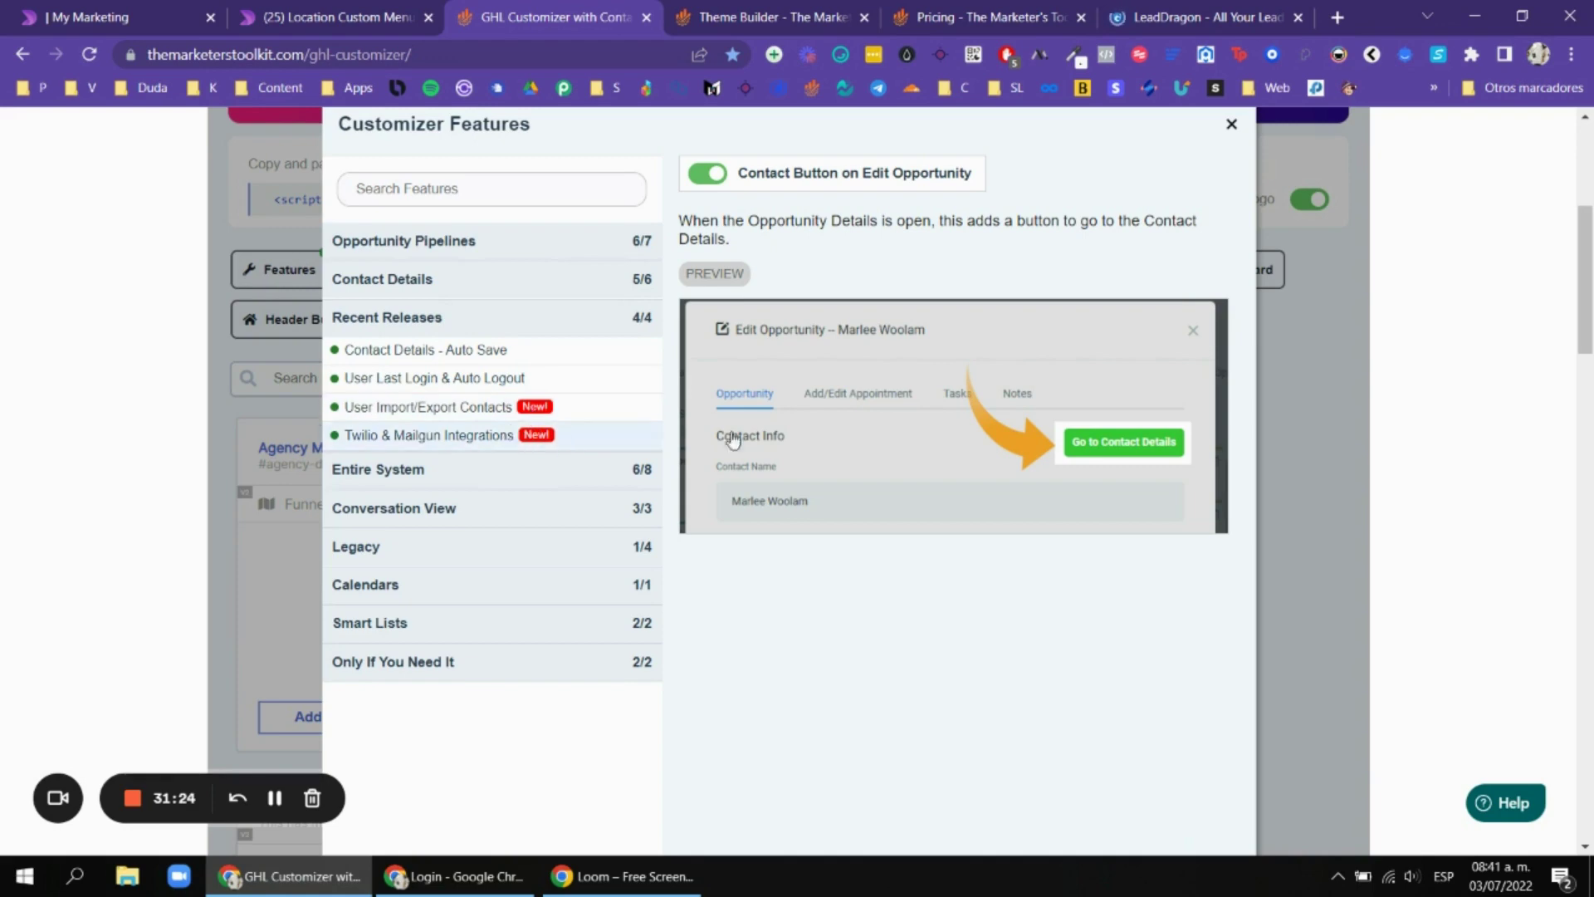
pyautogui.click(1322, 312)
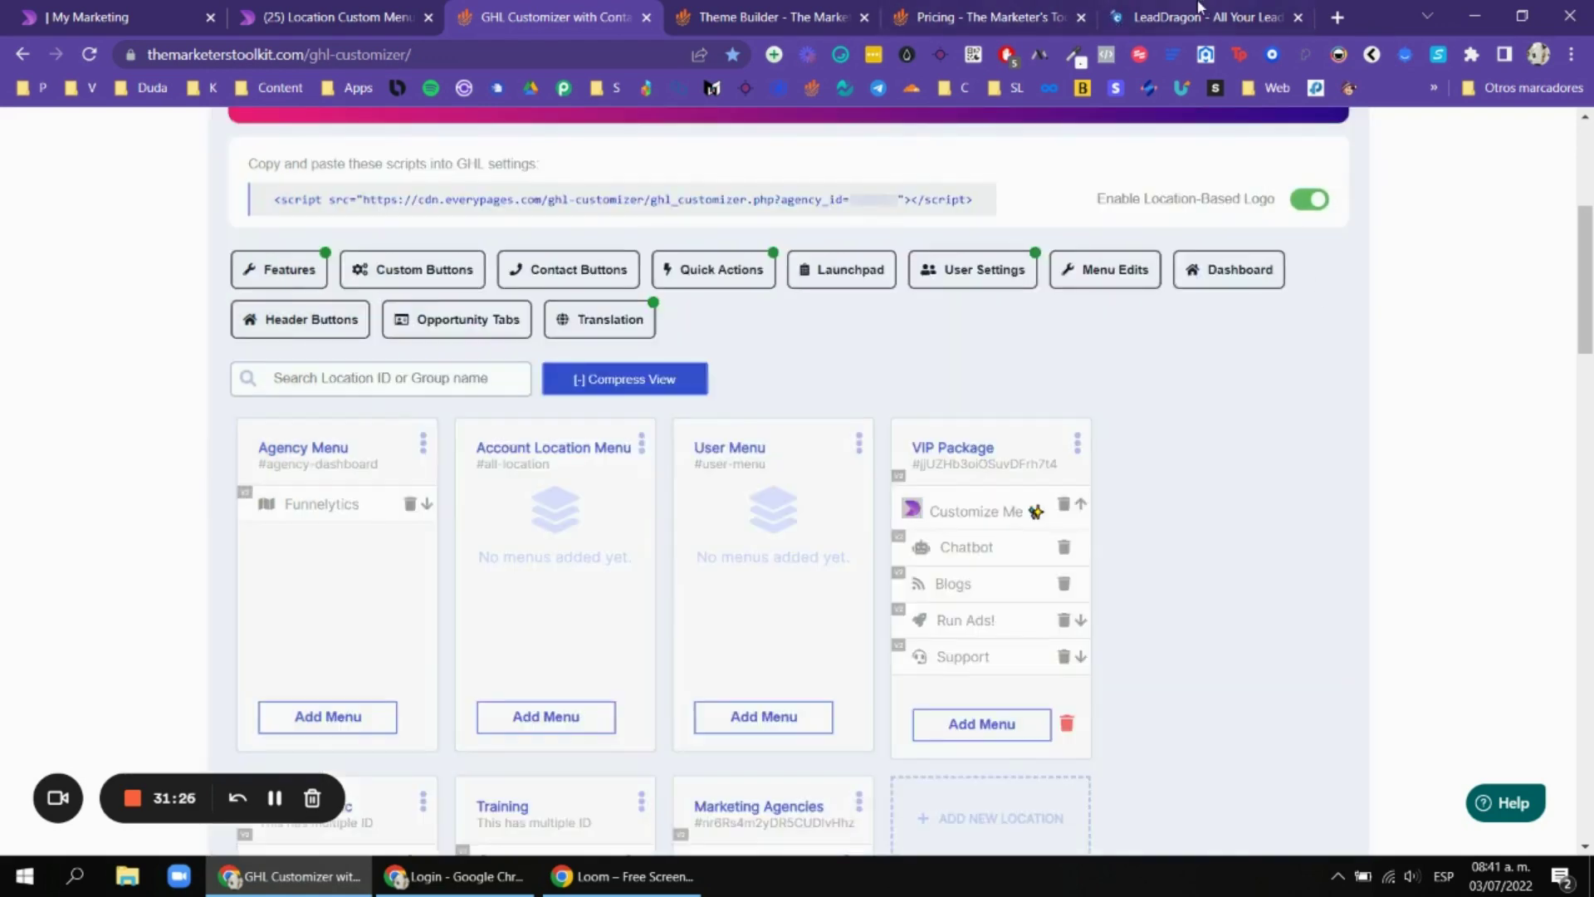
pyautogui.hotkey('ctrl', '6')
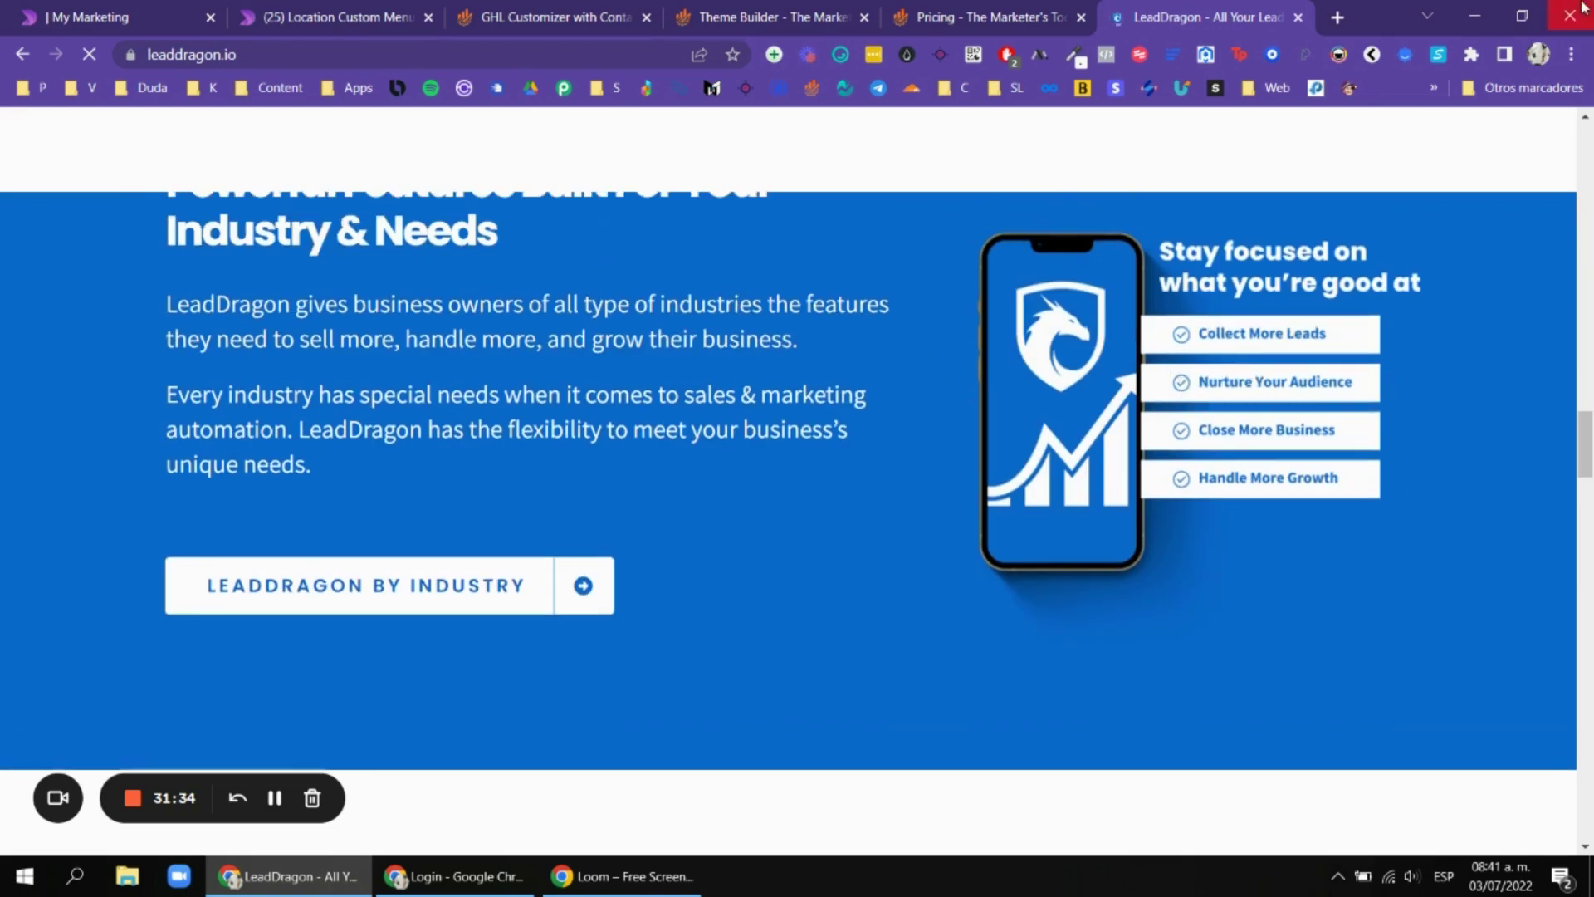
# Load academy.nairsalcedo.com in a new tab, then go back to the LeadDragon page.
pyautogui.click(1339, 17)
pyautogui.write('aca')
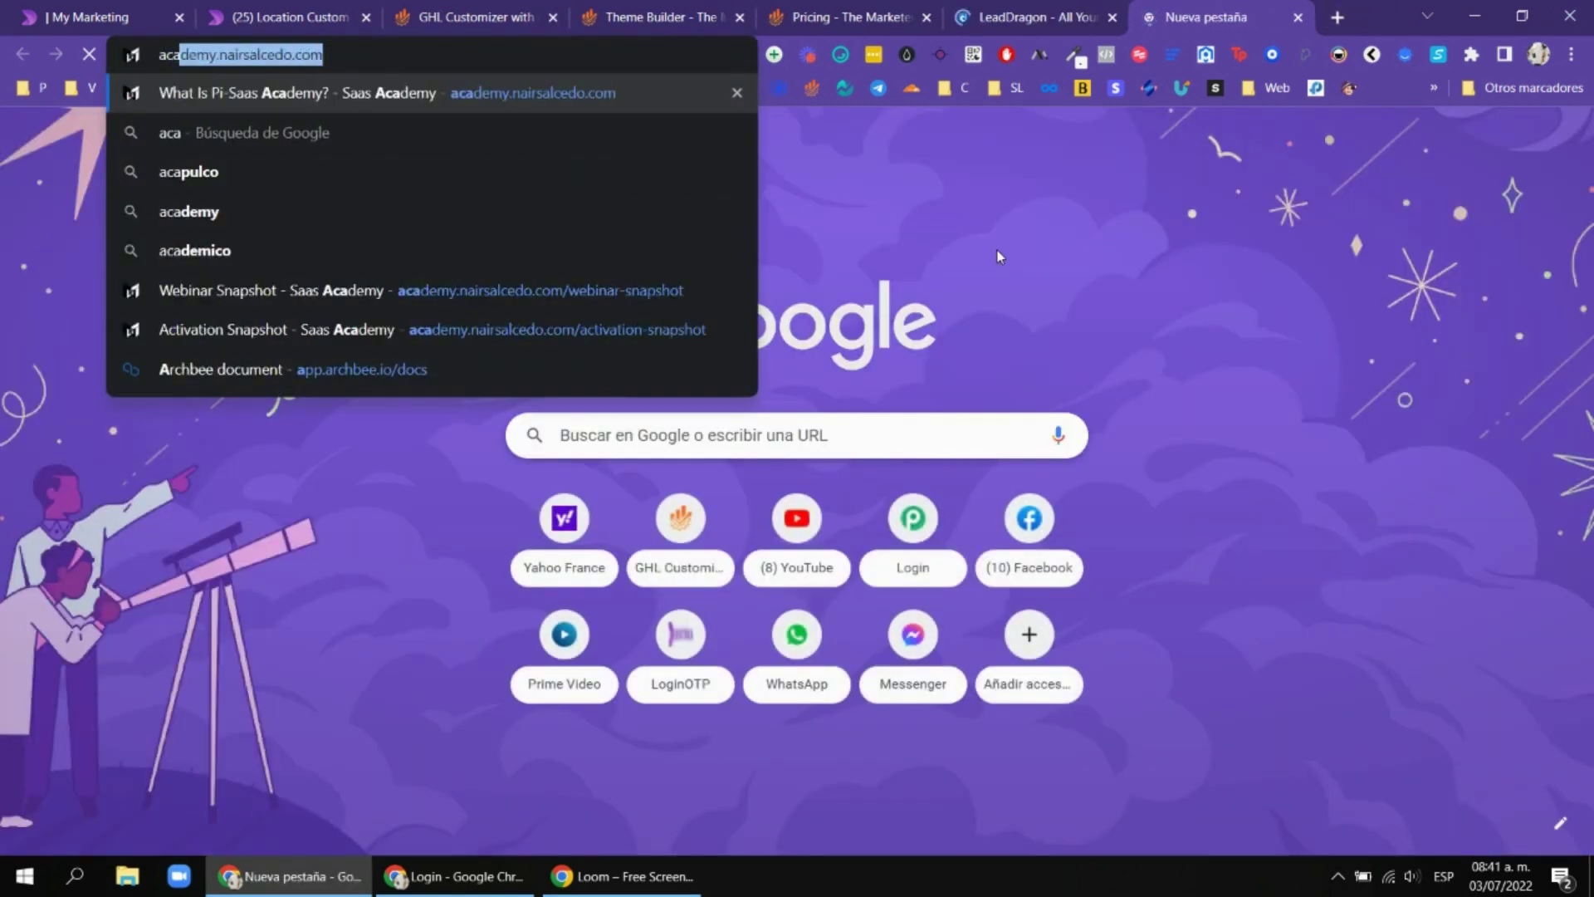
pyautogui.click(617, 65)
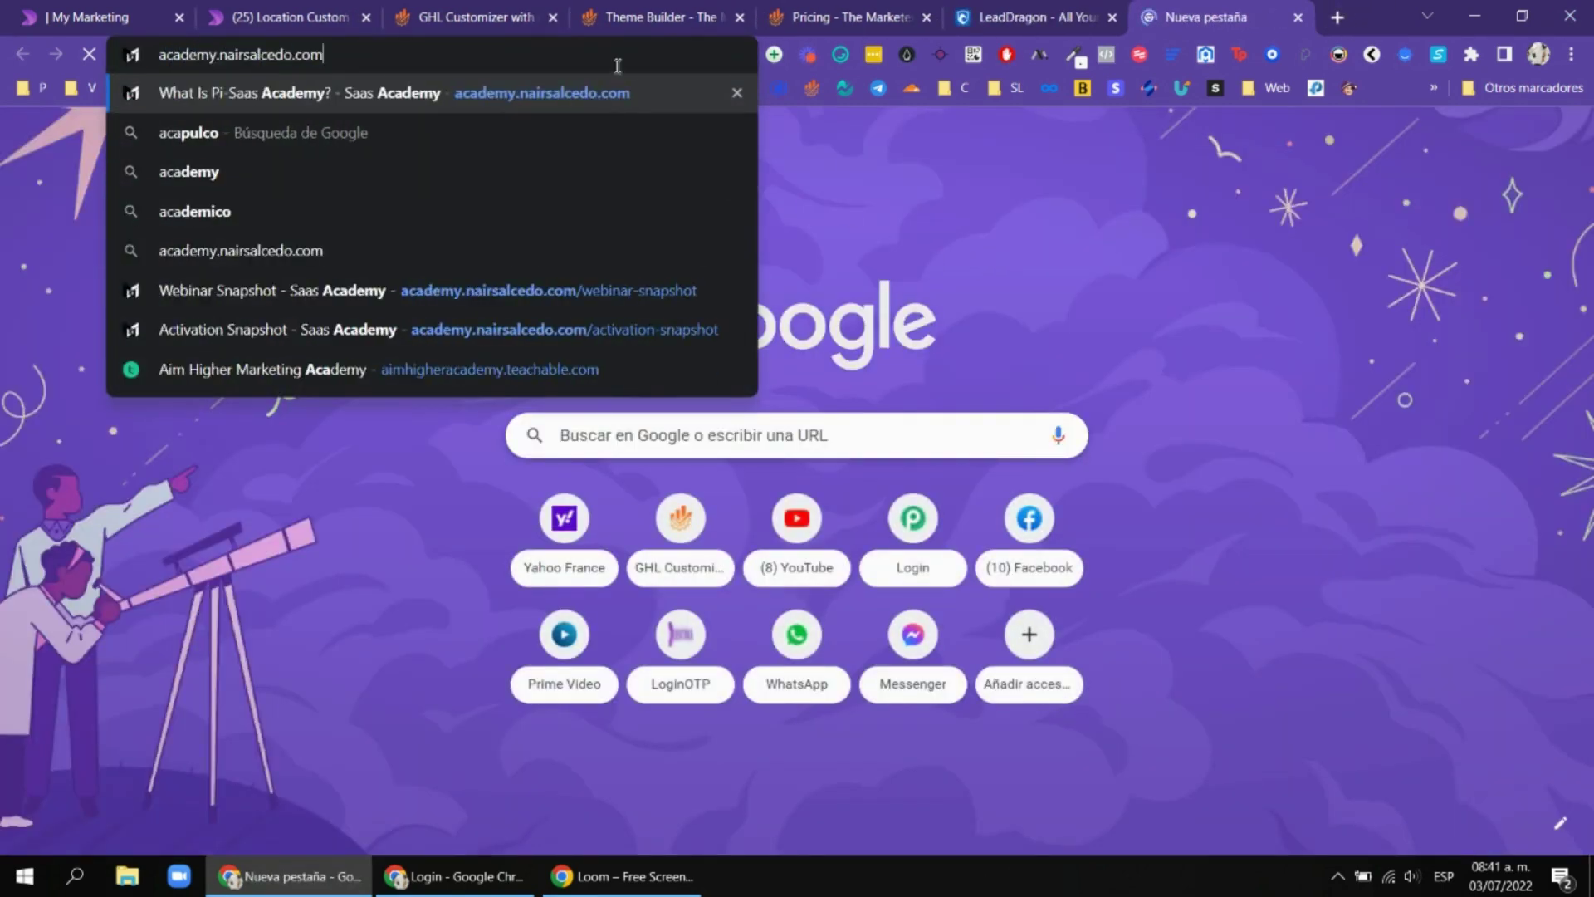
pyautogui.press('Return')
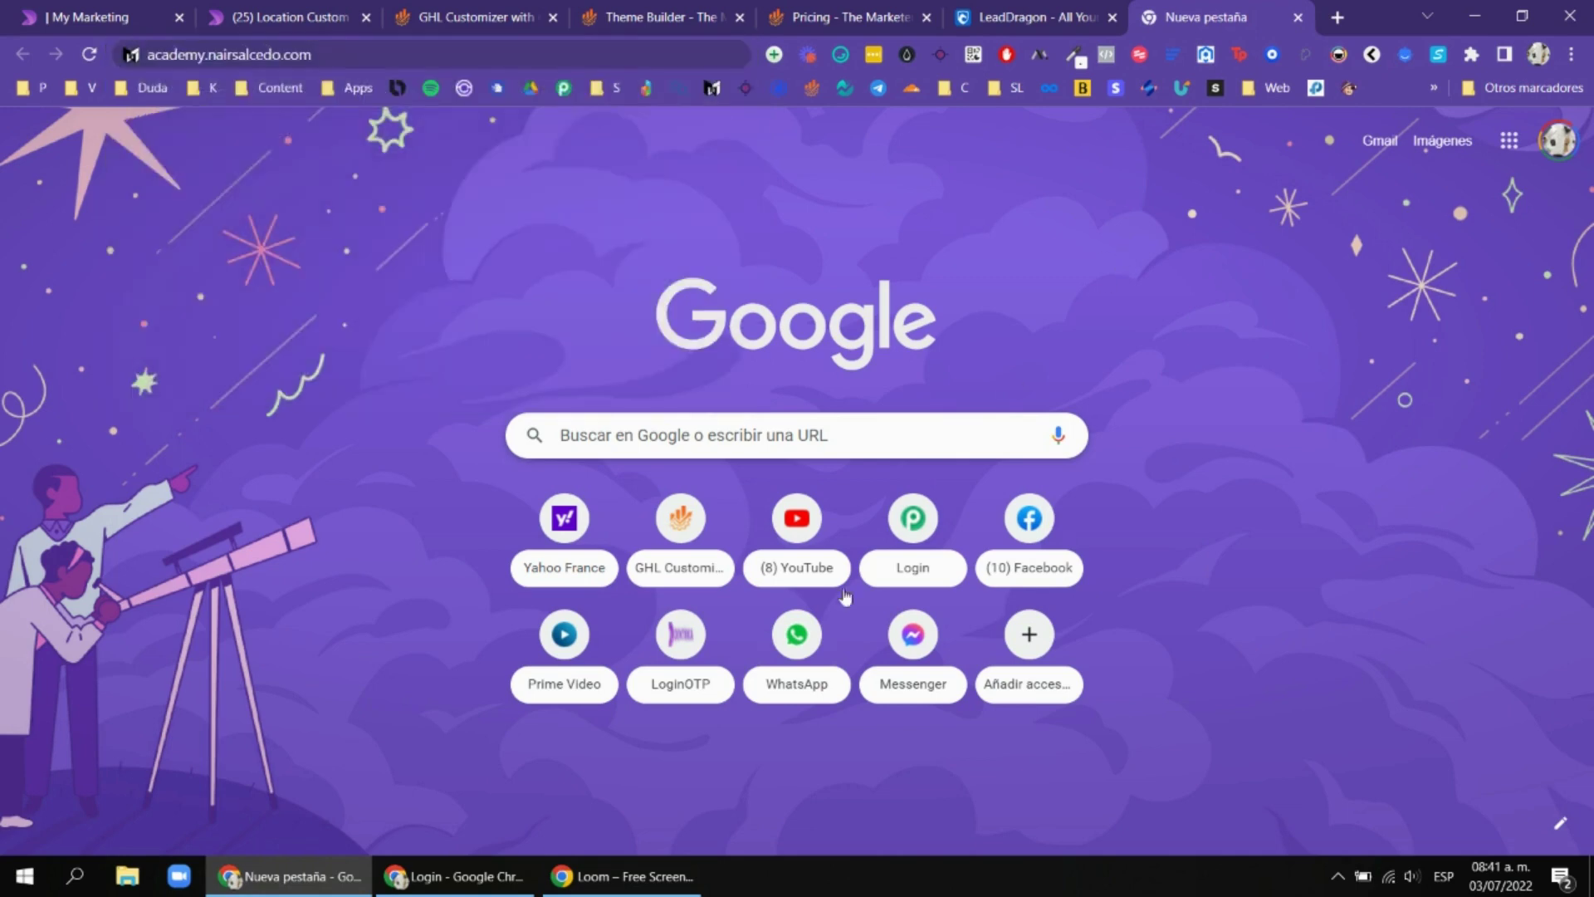
pyautogui.click(1011, 9)
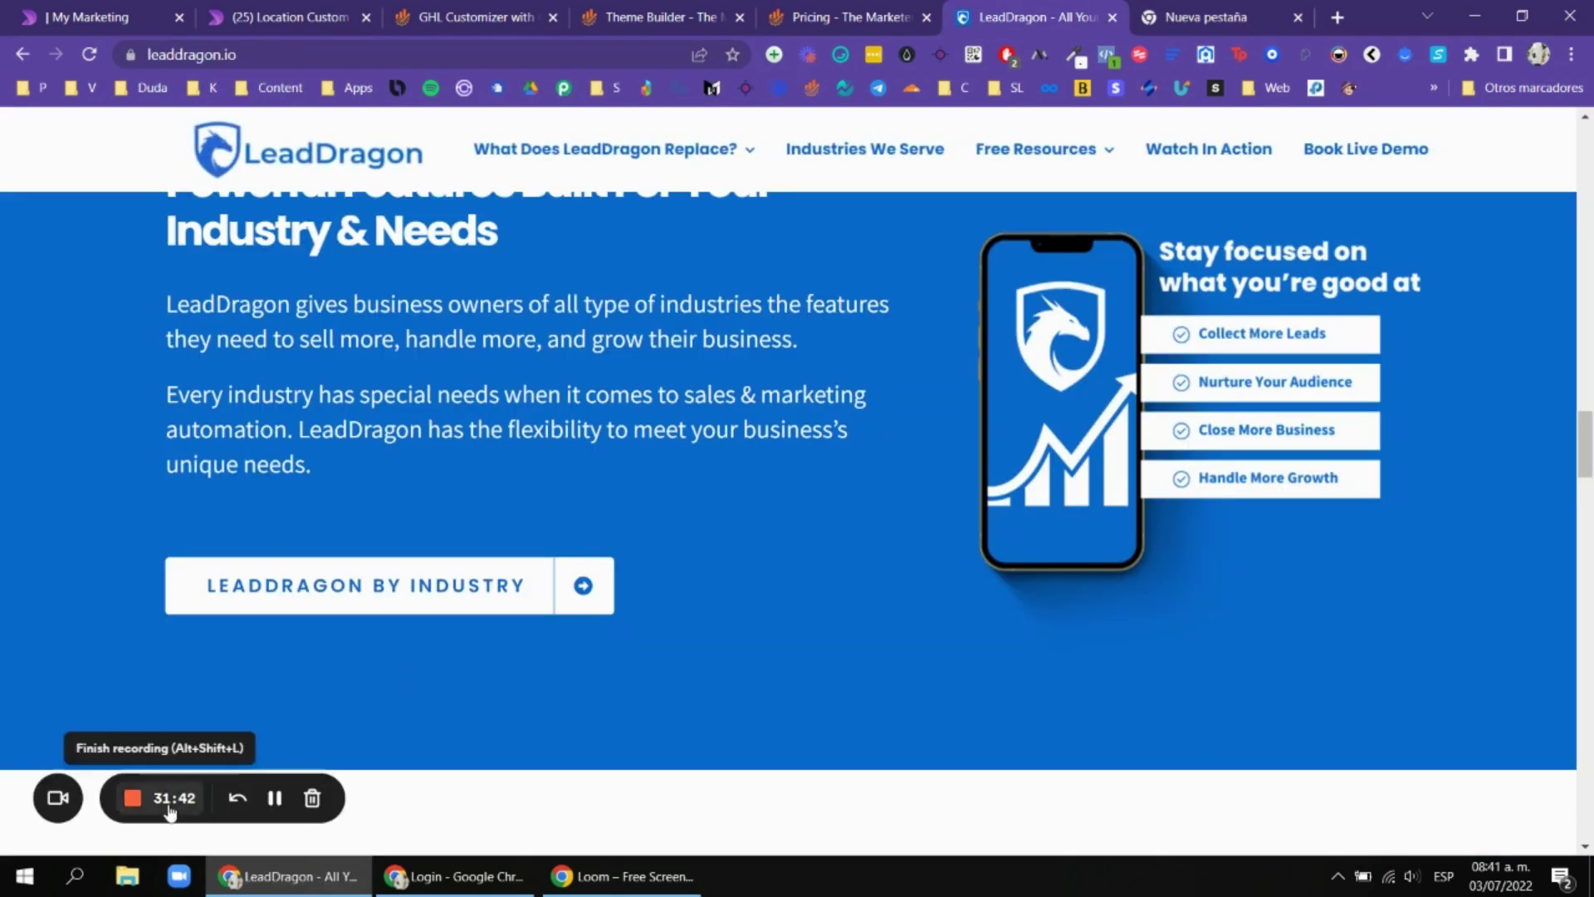